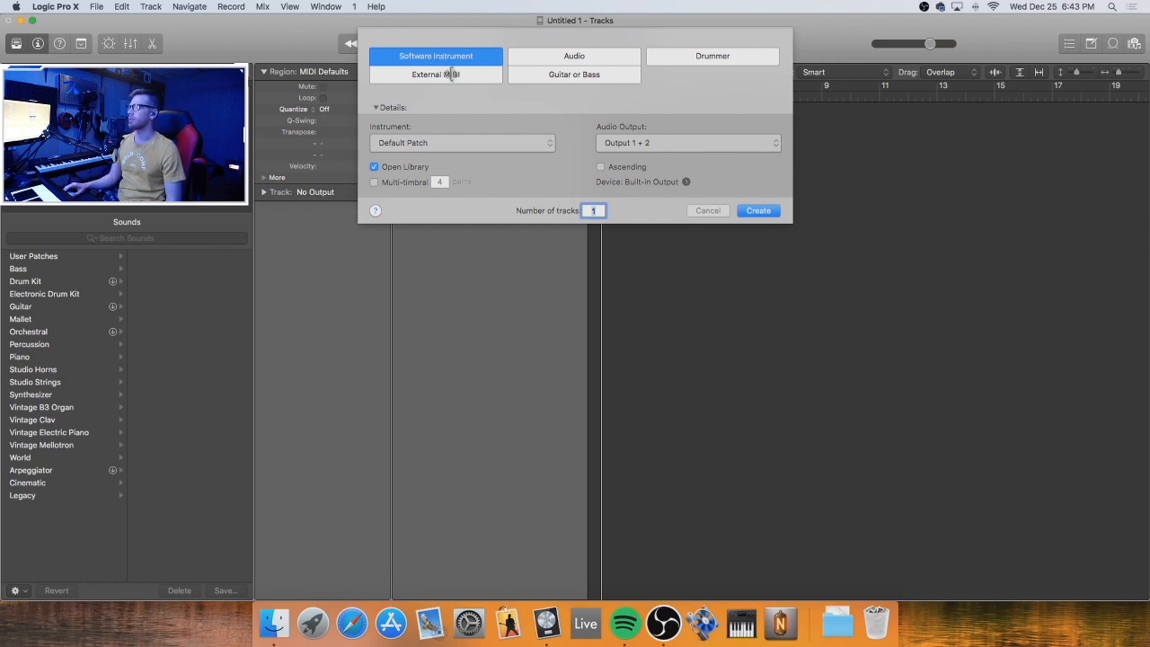
Create one software instrument track and load Omnisphere as its stereo instrument
{"action": "left_click", "coordinate": [760, 211]}
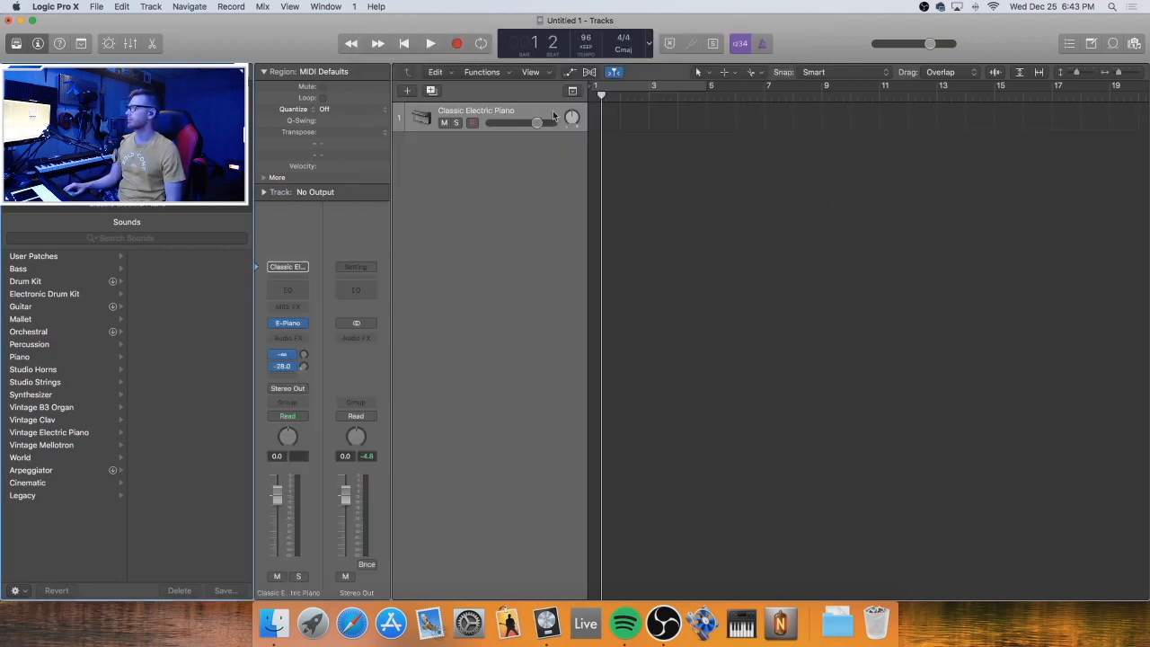
{"action": "left_click", "coordinate": [305, 324]}
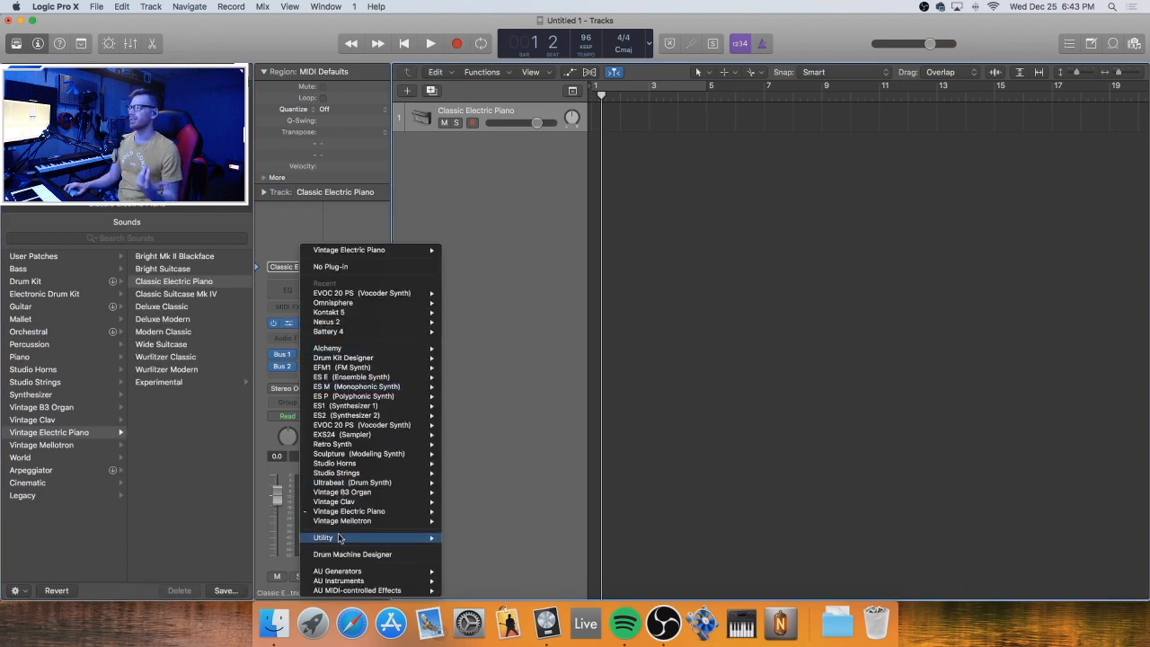
{"action": "mouse_move", "coordinate": [351, 580]}
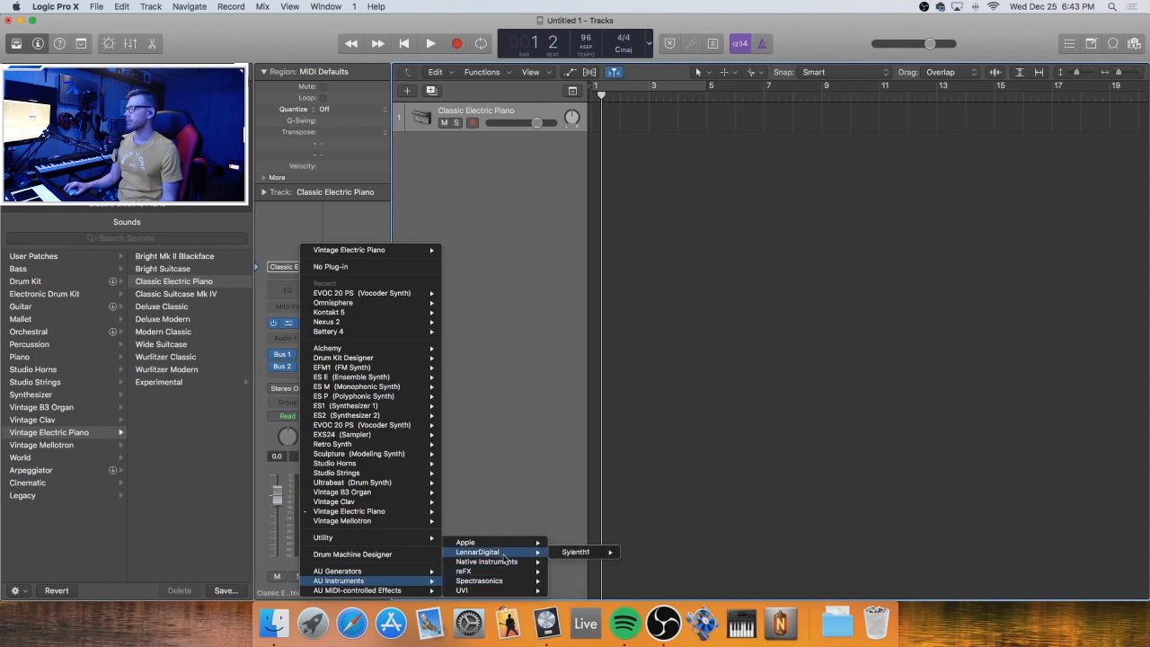
{"action": "mouse_move", "coordinate": [500, 571]}
{"action": "mouse_move", "coordinate": [584, 580]}
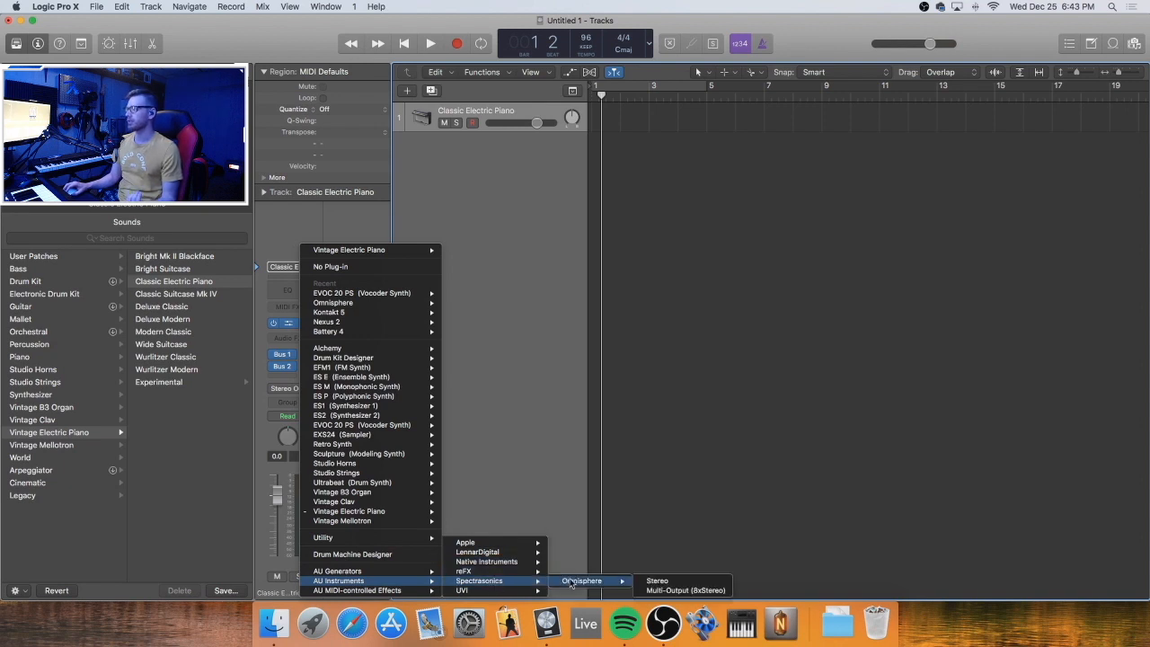
{"action": "left_click", "coordinate": [657, 581]}
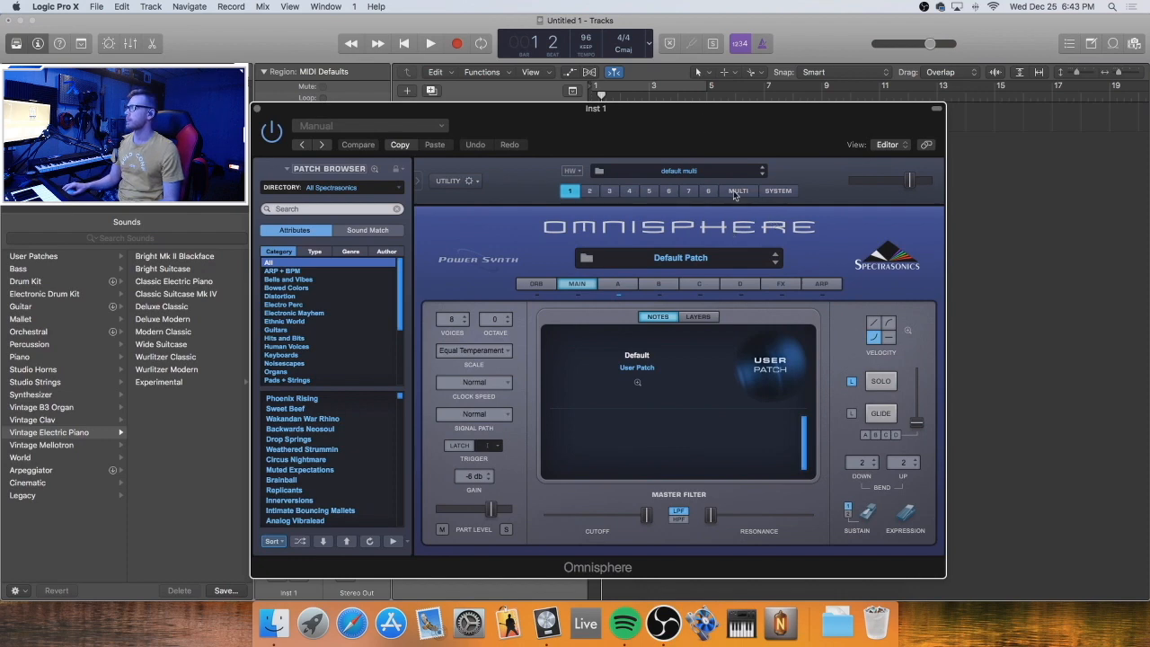
Load the Dreamy String Orchestra patch into part 1 of the multi, filtering by type Acoustic Strings and genre Ambient
{"action": "left_click", "coordinate": [737, 191]}
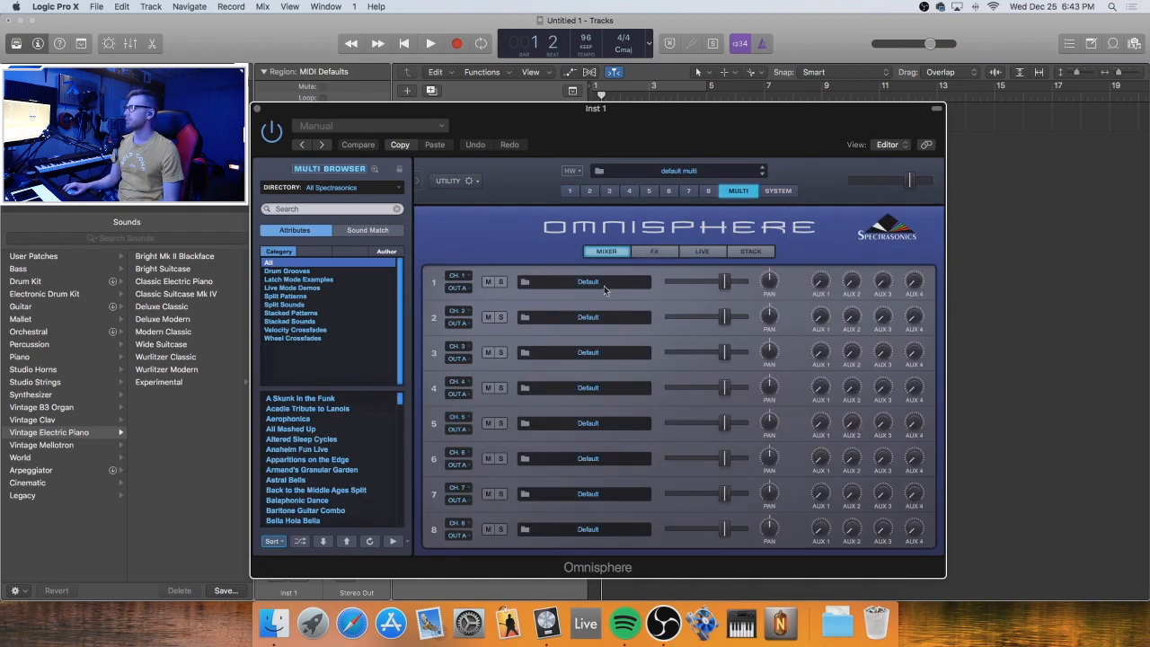
{"action": "left_click", "coordinate": [602, 283]}
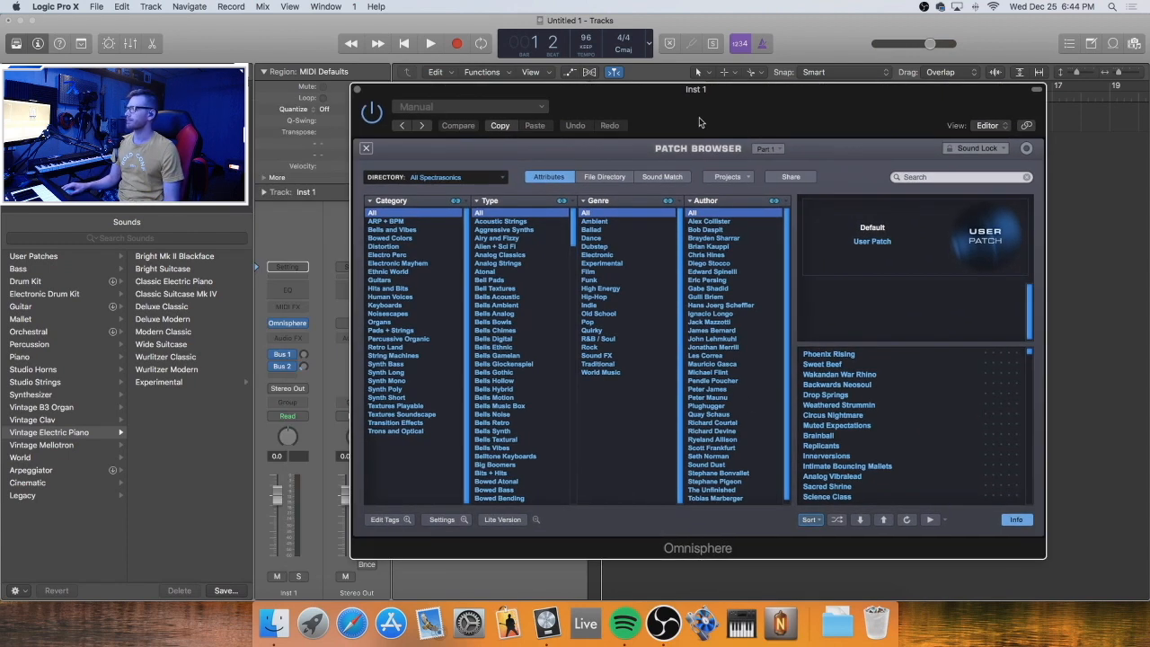
{"action": "left_click_drag", "start_coordinate": [601, 144], "coordinate": [699, 124]}
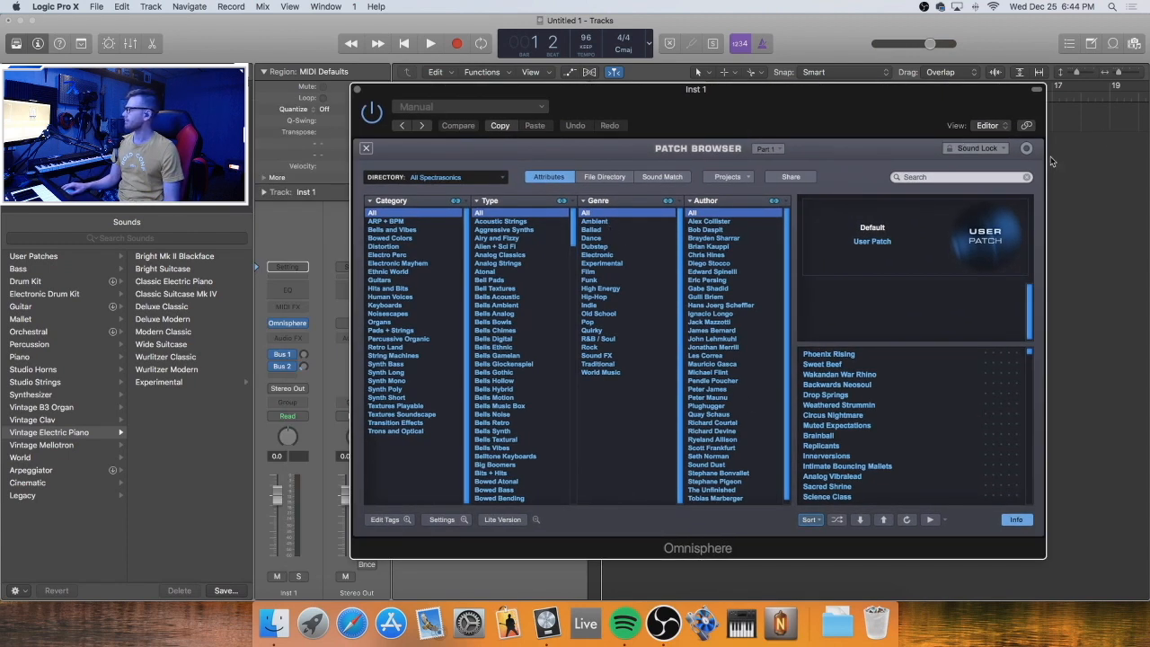
{"action": "left_click", "coordinate": [949, 178]}
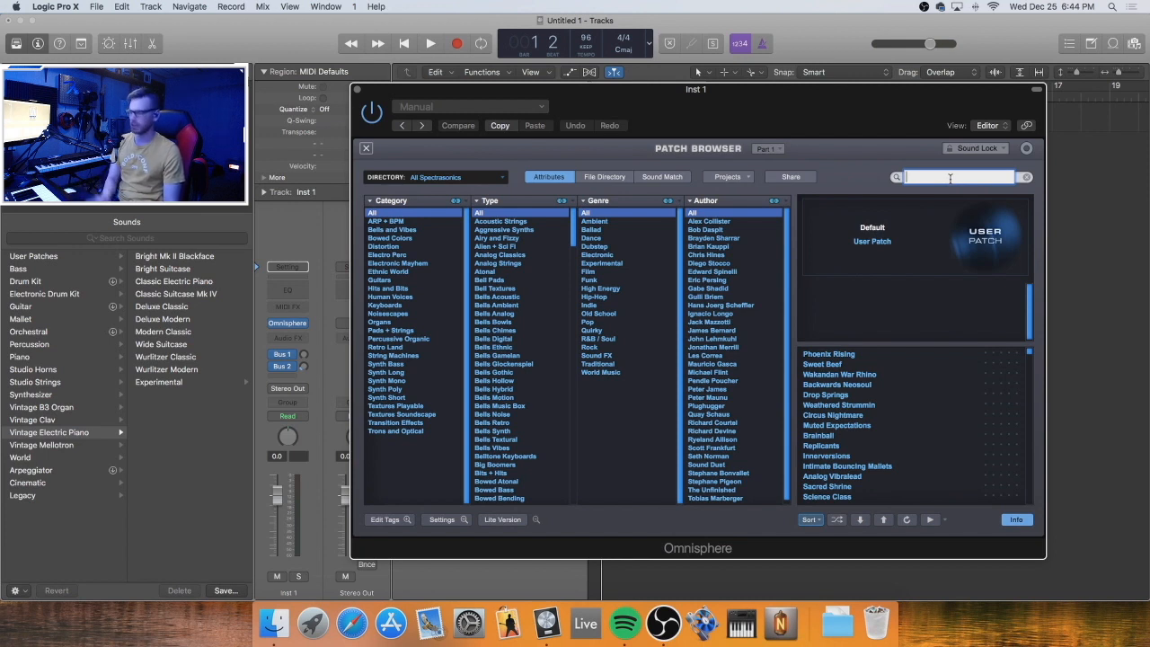
{"action": "left_click", "coordinate": [515, 222]}
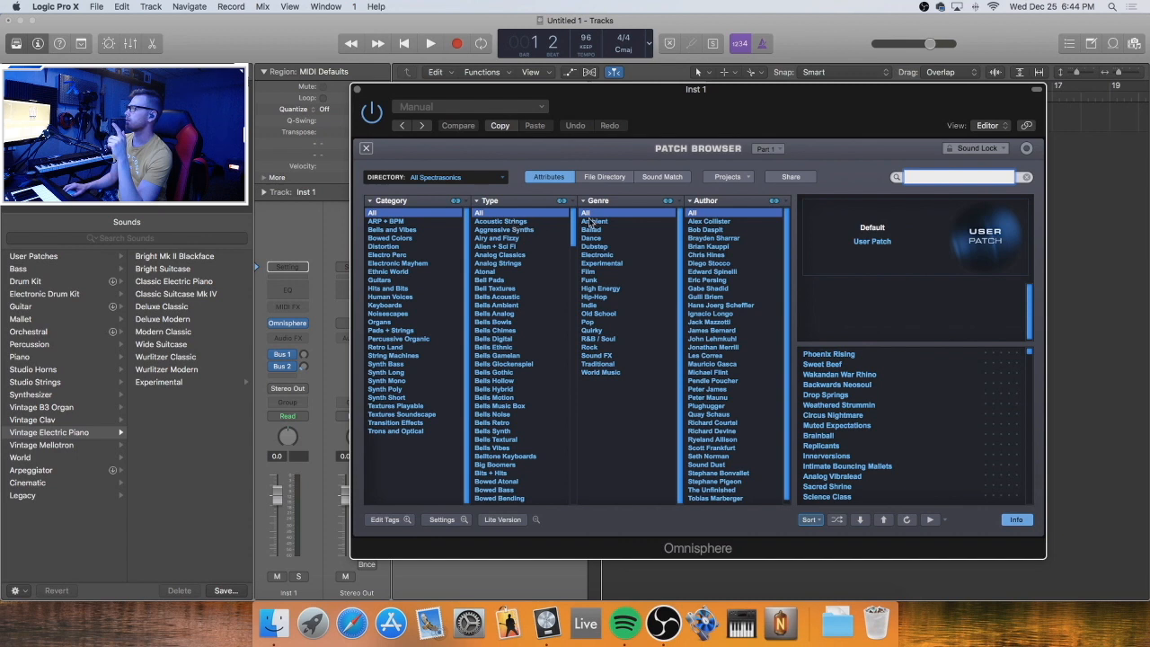
{"action": "left_click", "coordinate": [596, 221]}
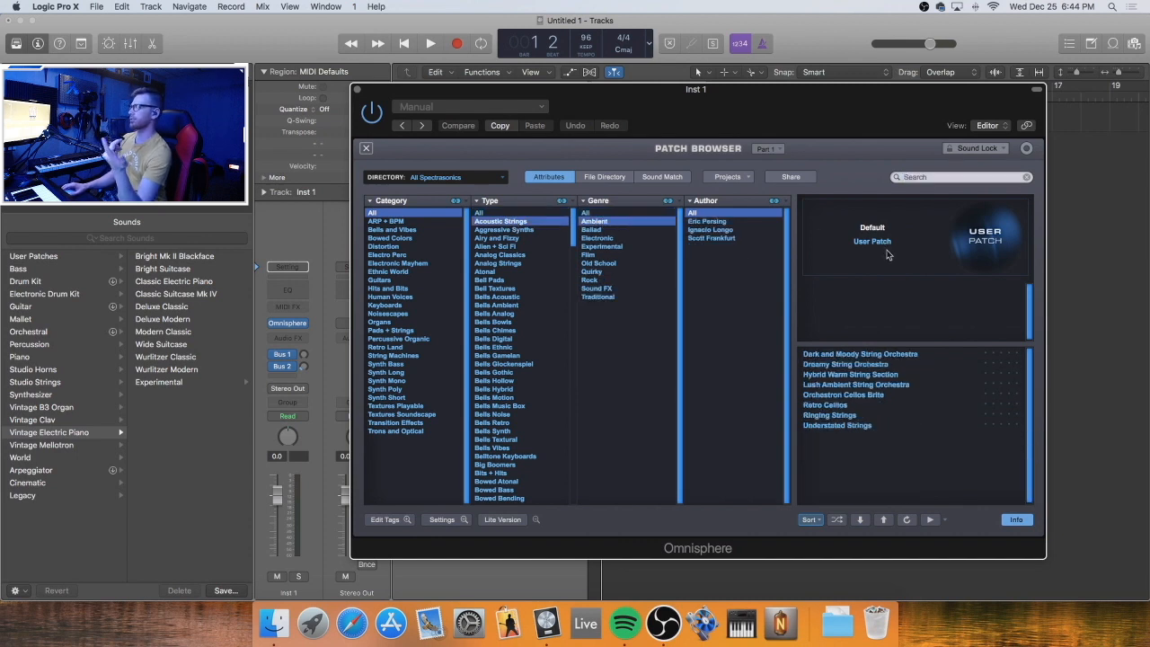
{"action": "left_click", "coordinate": [852, 365]}
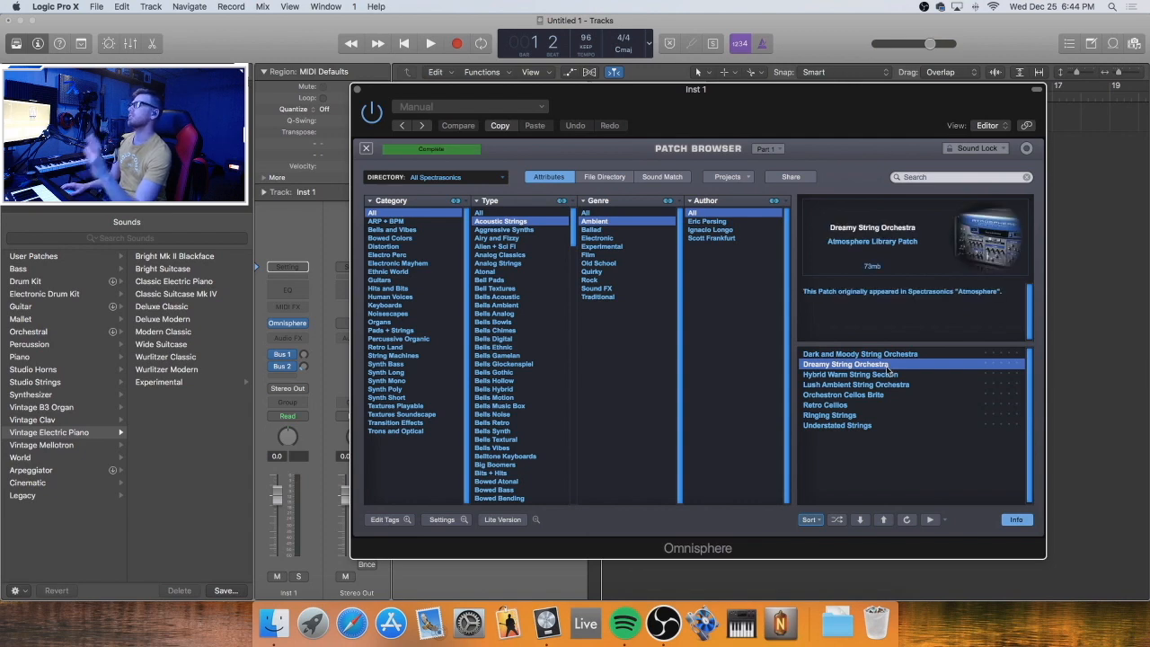
{"action": "left_click_drag", "start_coordinate": [753, 127], "coordinate": [691, 111]}
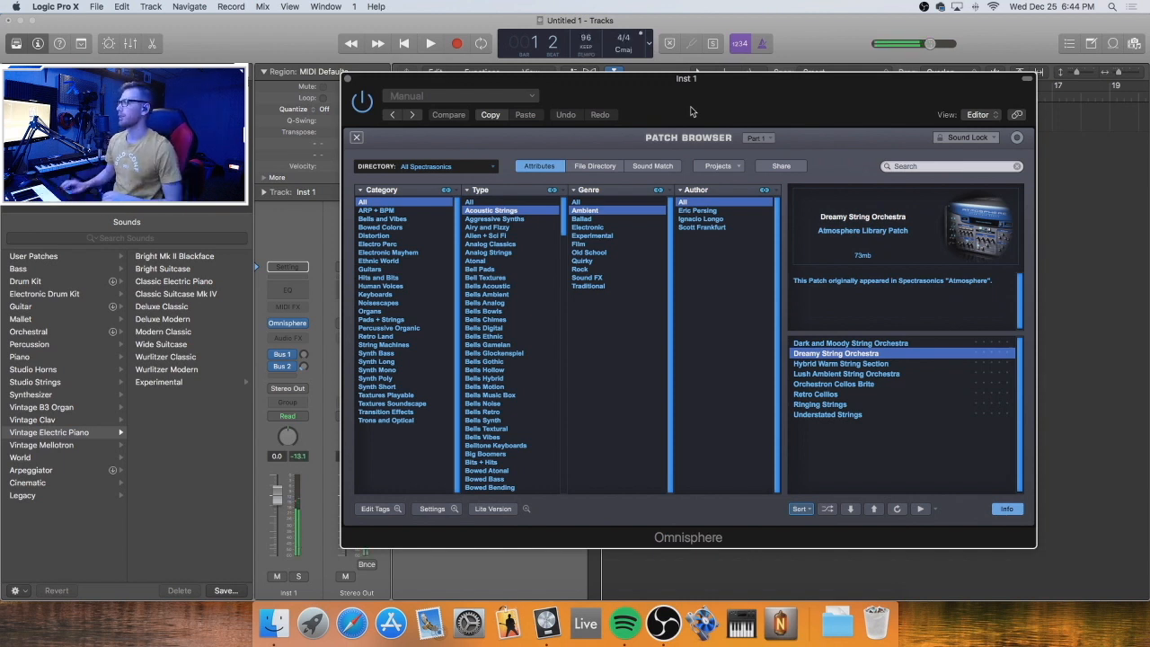
{"action": "left_click", "coordinate": [357, 137]}
Set Omnisphere's master tune to 440 Hz and return to the part 1 patch
{"action": "left_click", "coordinate": [868, 163]}
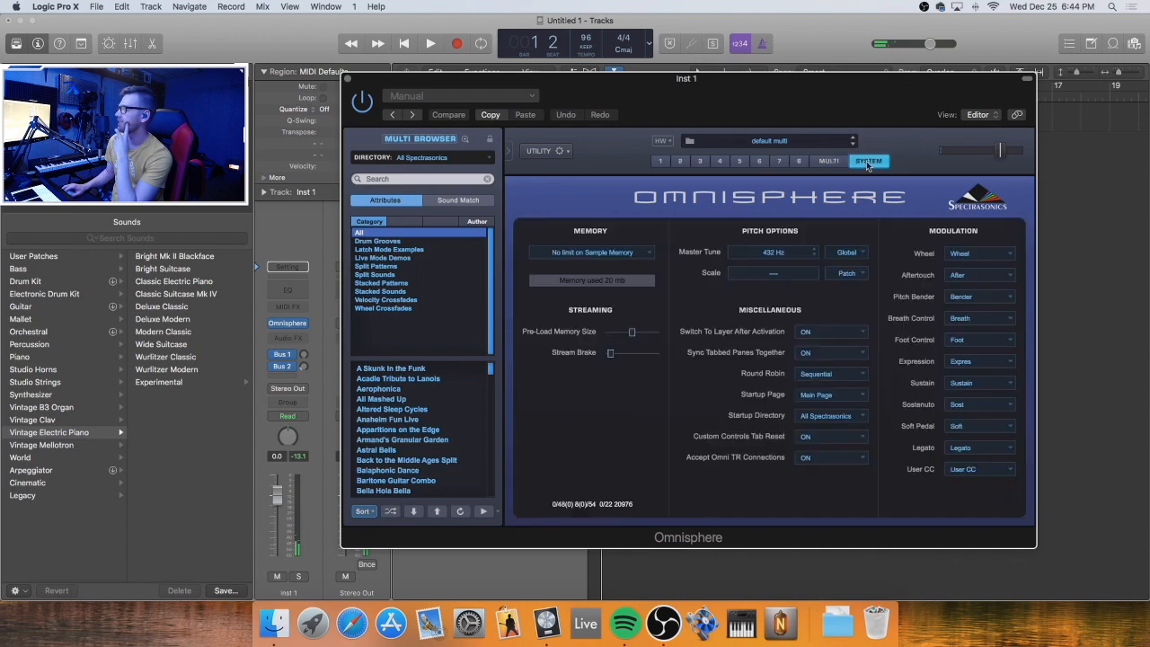
{"action": "left_click", "coordinate": [780, 254]}
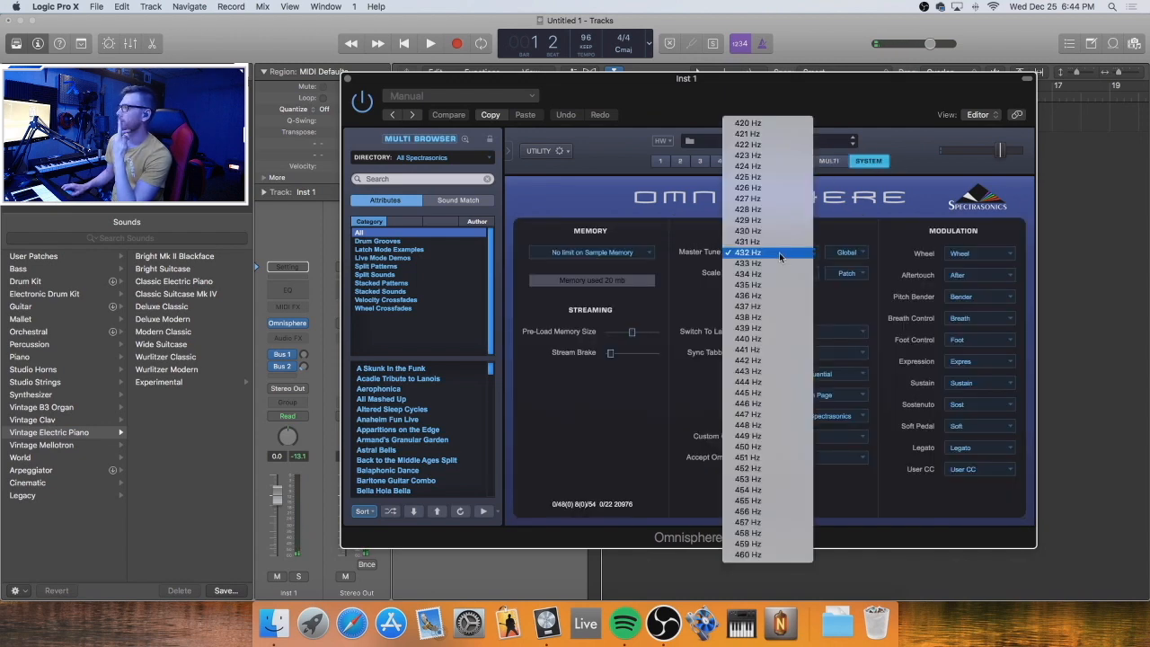
{"action": "left_click", "coordinate": [768, 338]}
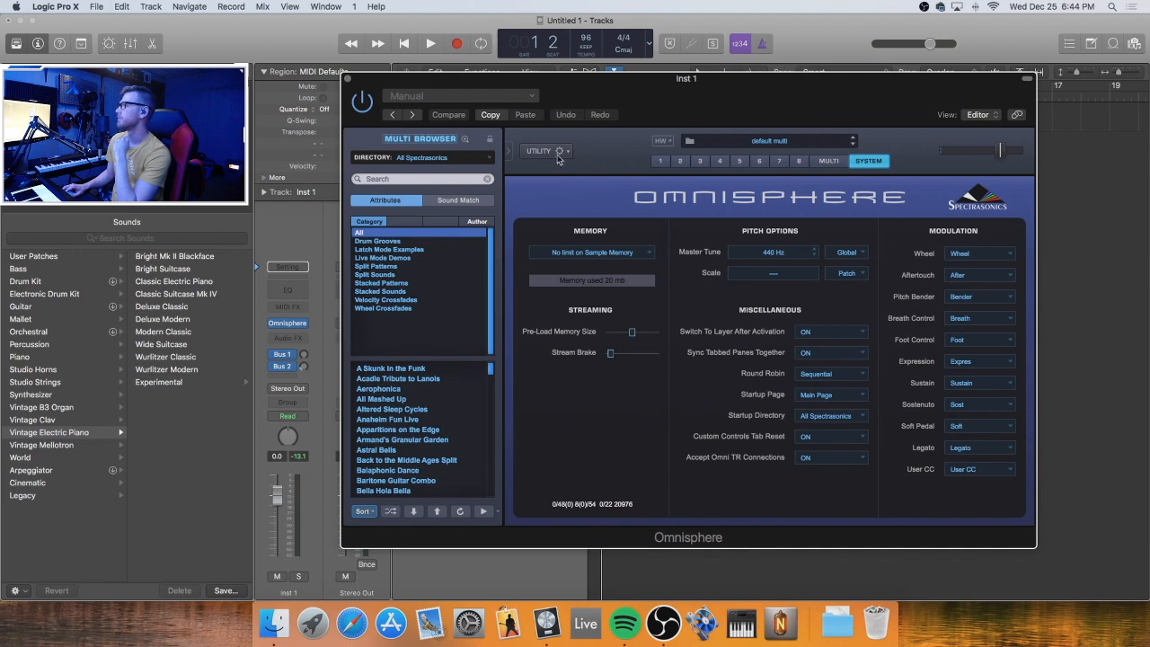
{"action": "left_click", "coordinate": [663, 164]}
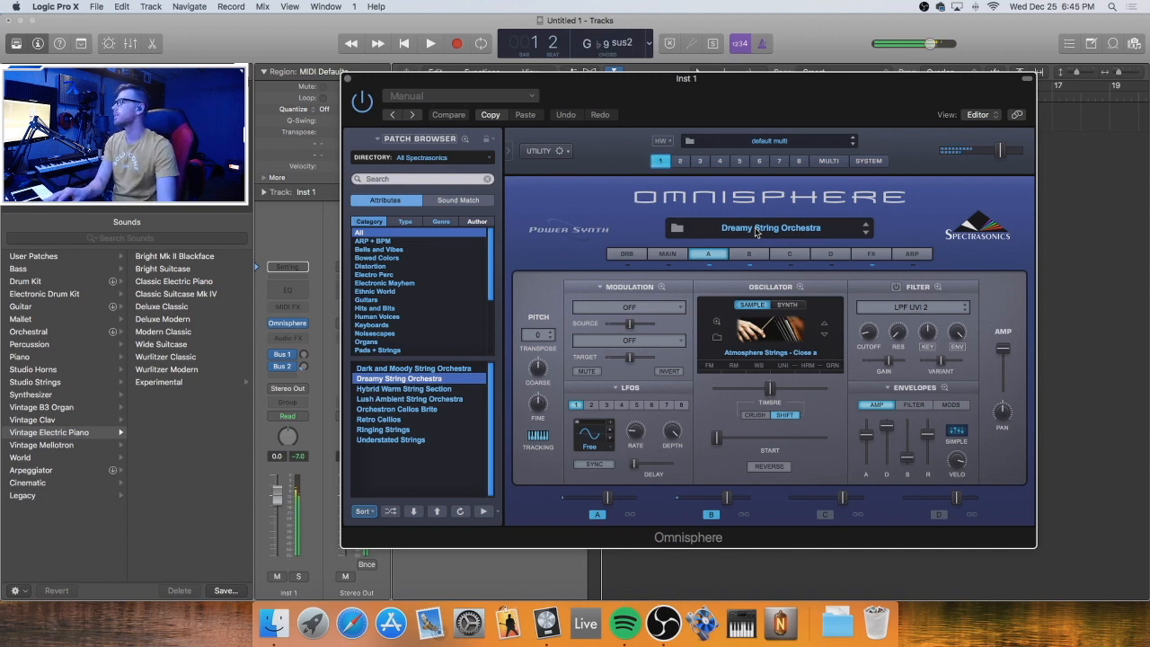
Set Logic's audio I/O buffer size to 256 samples, apply the change and close the preferences
{"action": "left_click", "coordinate": [61, 8]}
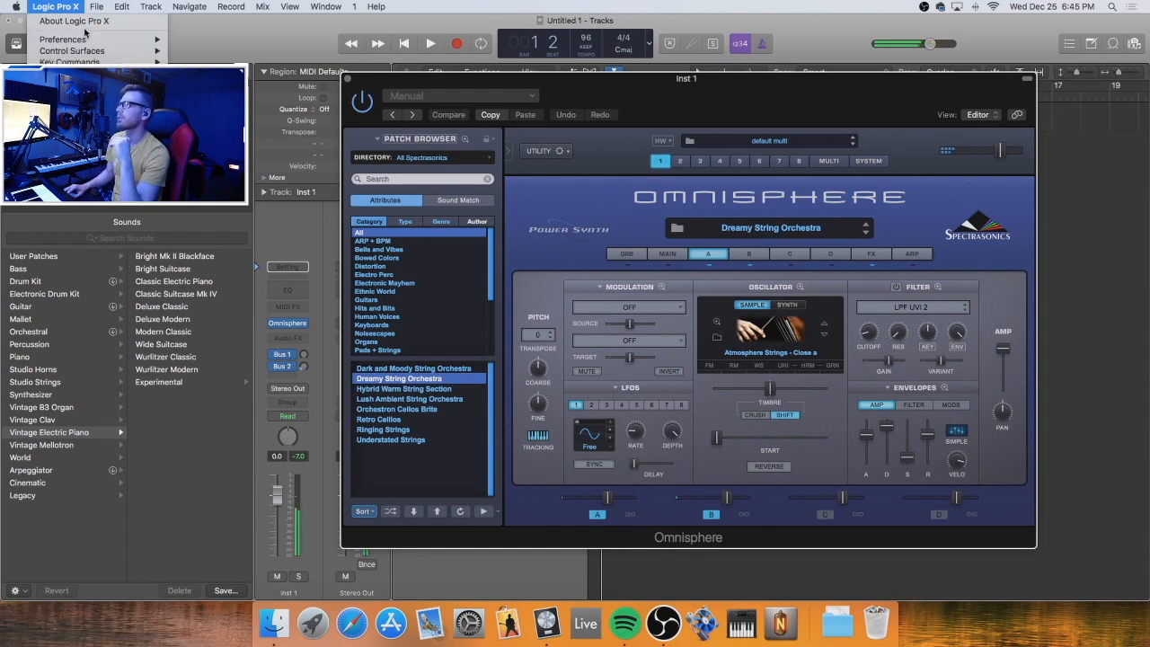
{"action": "mouse_move", "coordinate": [67, 46]}
{"action": "left_click", "coordinate": [244, 57]}
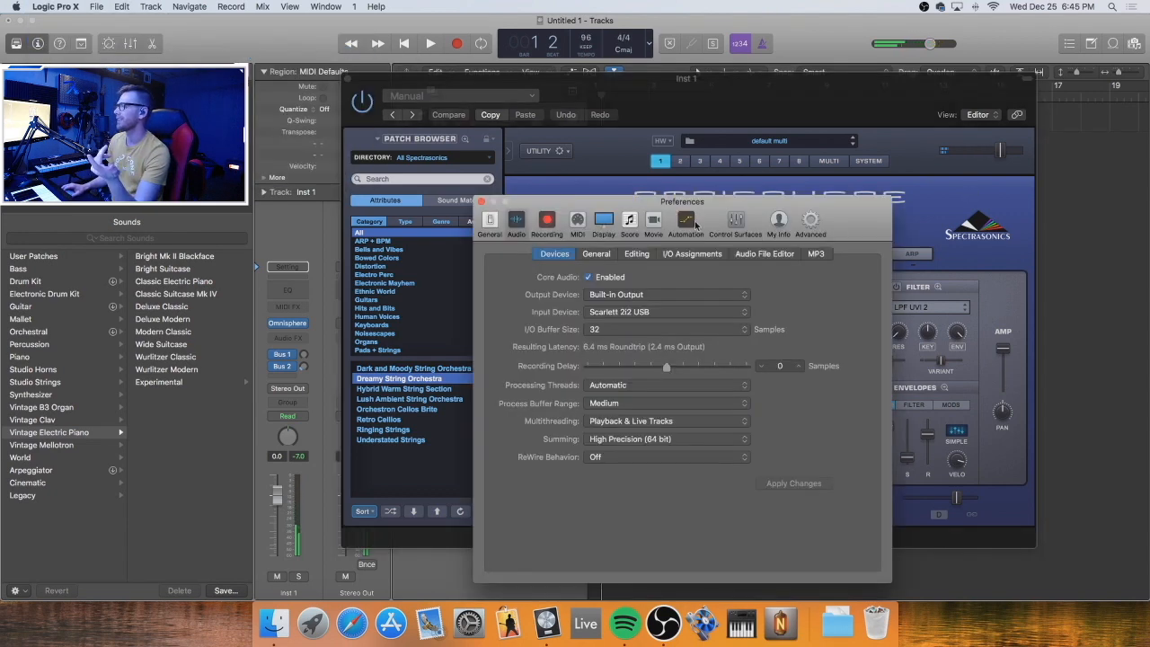
{"action": "left_click", "coordinate": [623, 333]}
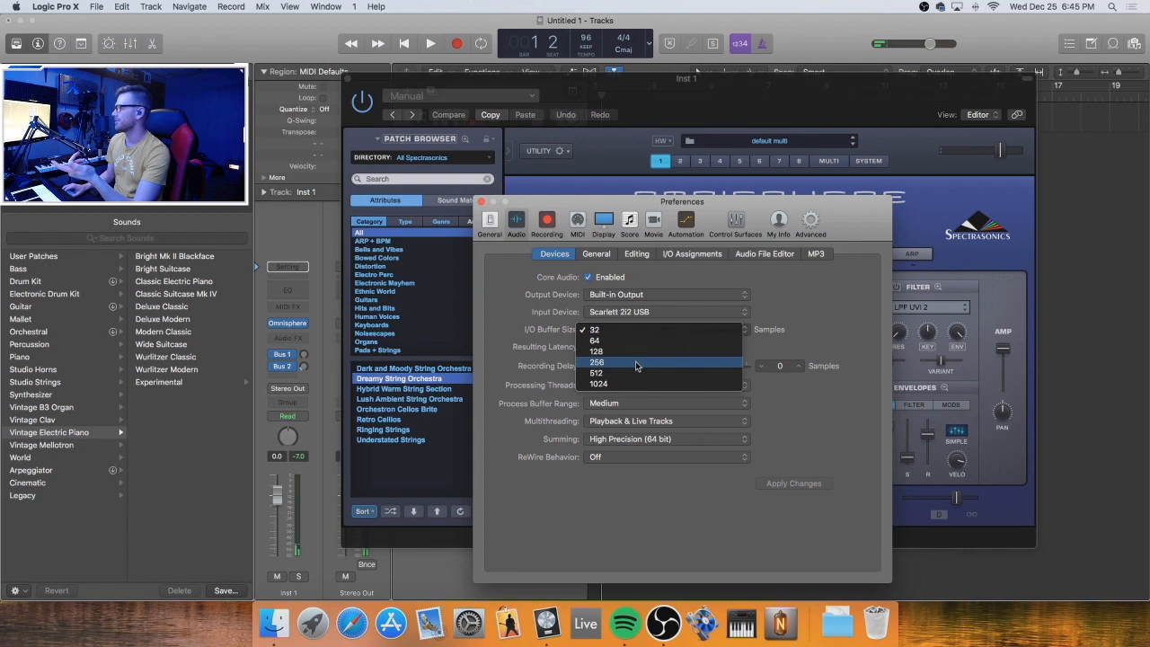
{"action": "left_click", "coordinate": [635, 362]}
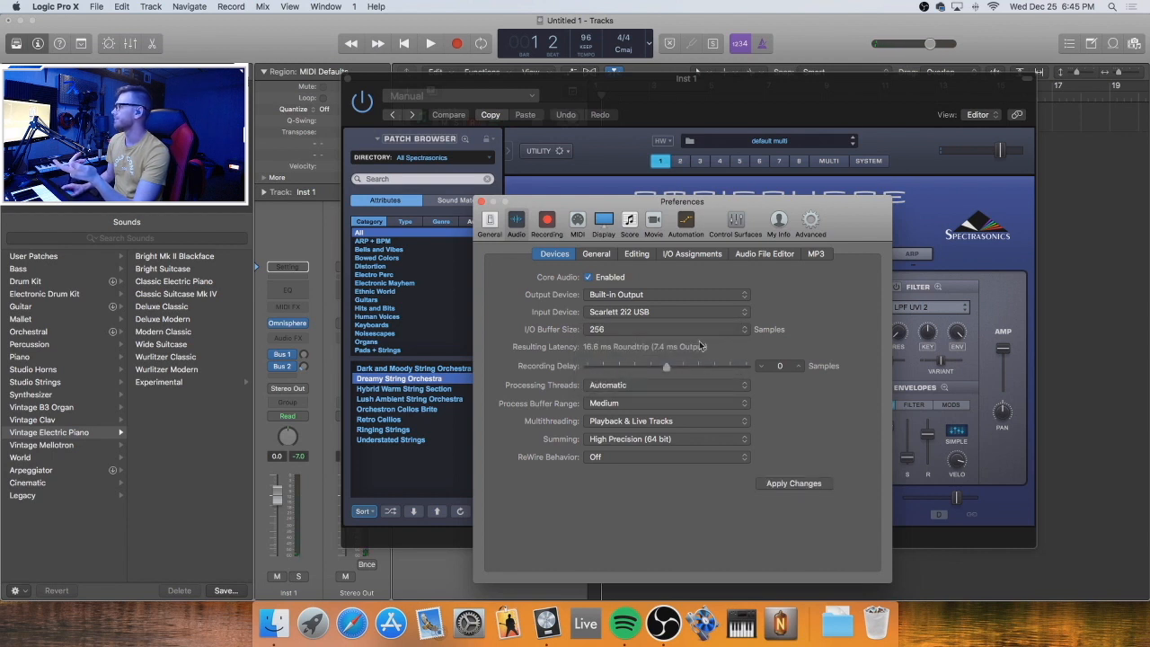
{"action": "left_click", "coordinate": [790, 485]}
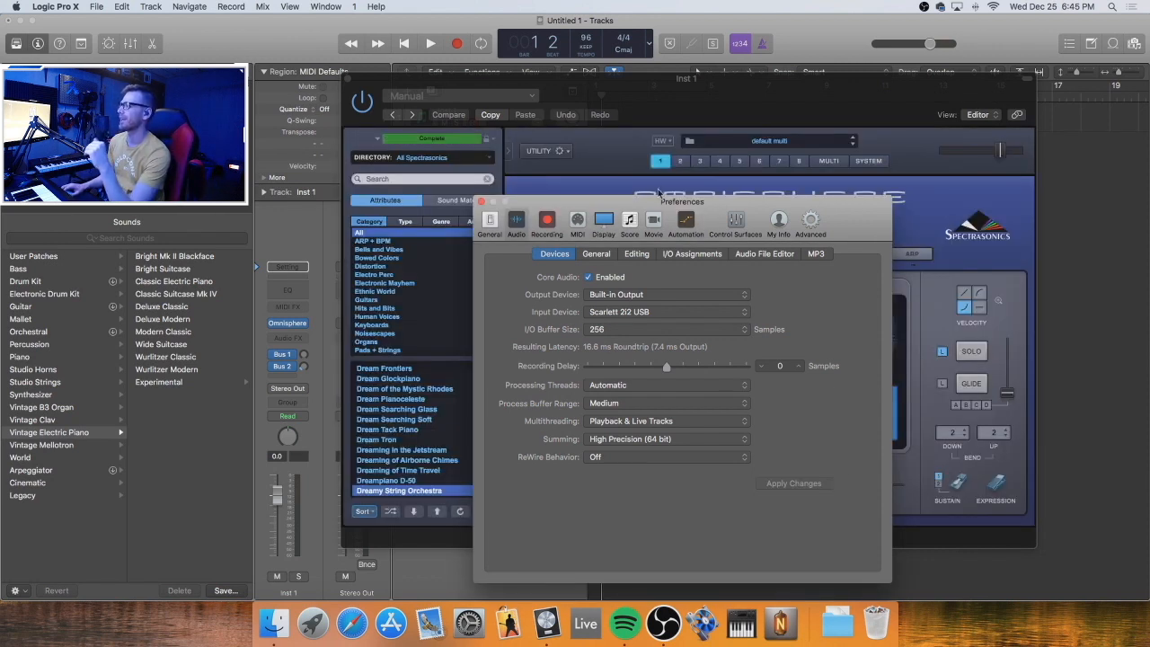
{"action": "left_click", "coordinate": [481, 201]}
Load the Nefarious Plans Anguish patch into part 2 of the multi, filtering by category Bowed Colors and type Bowed Piano
{"action": "left_click_drag", "start_coordinate": [587, 97], "coordinate": [588, 132]}
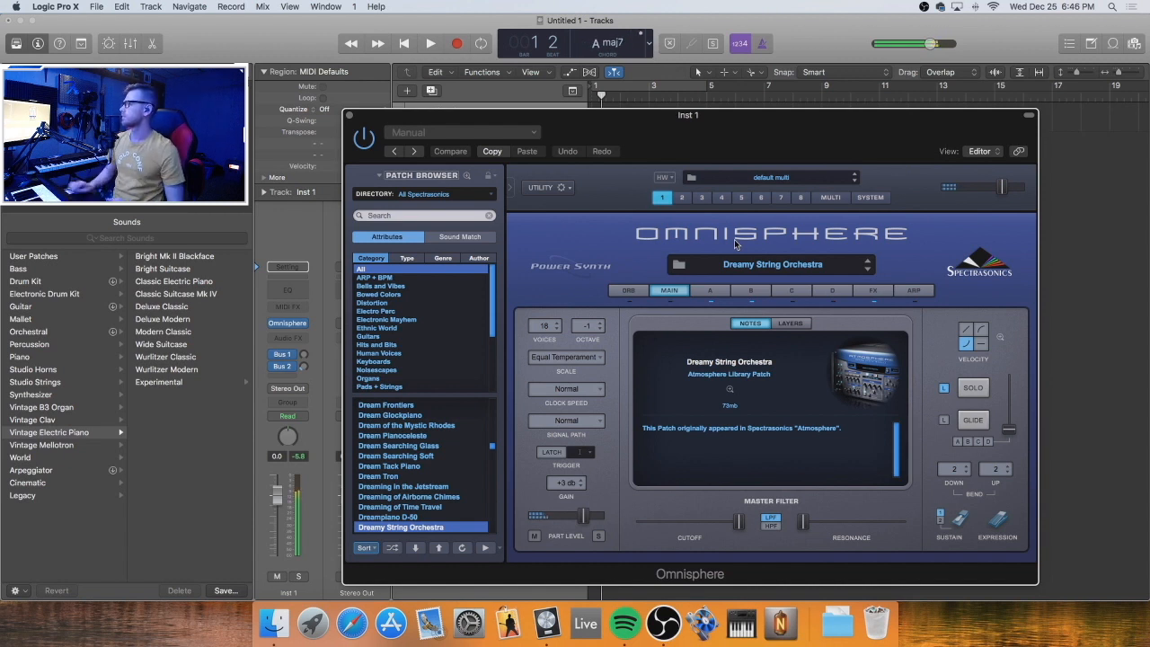
{"action": "left_click", "coordinate": [827, 199]}
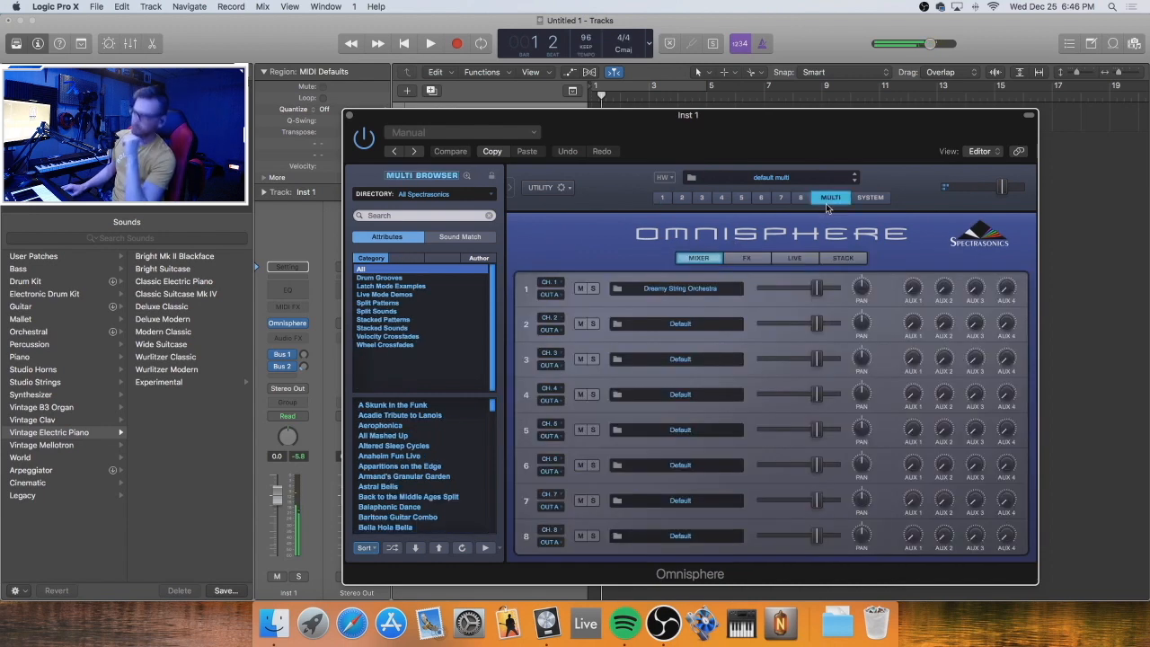
{"action": "left_click", "coordinate": [687, 327]}
{"action": "left_click_drag", "start_coordinate": [716, 129], "coordinate": [703, 110]}
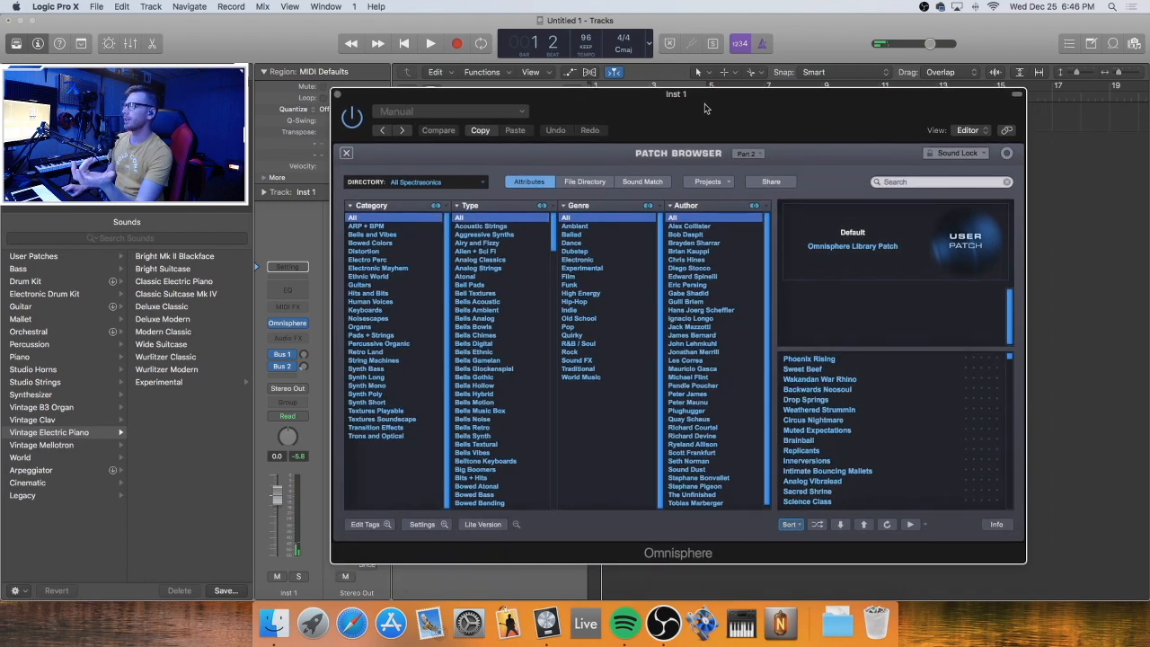
{"action": "left_click", "coordinate": [398, 246]}
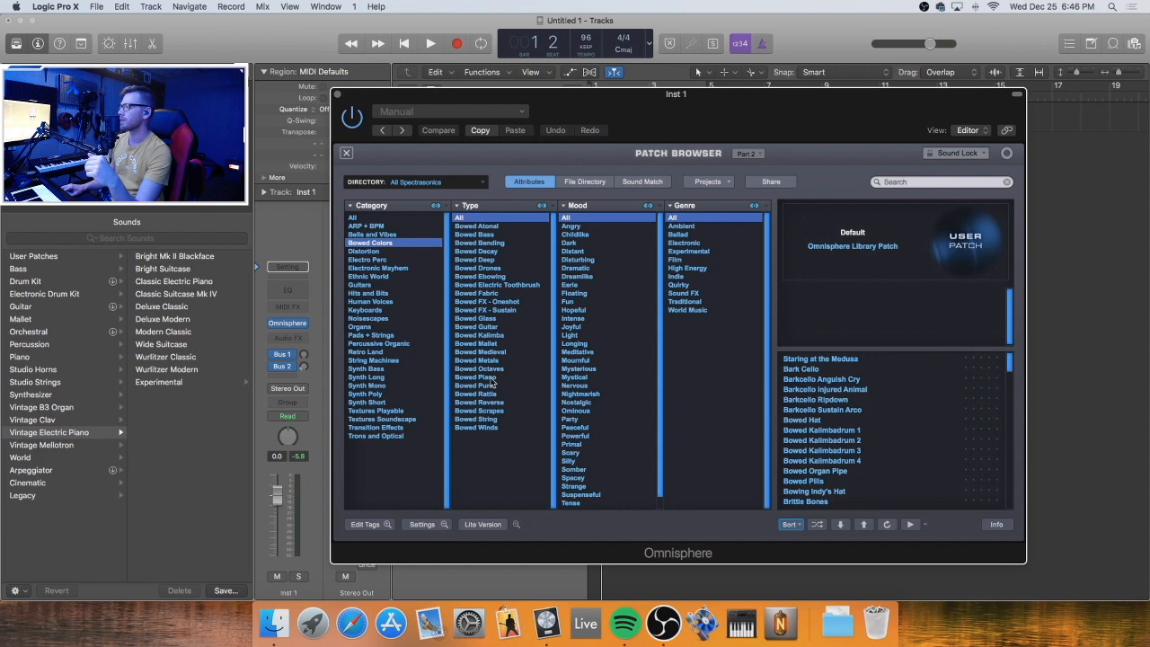
{"action": "left_click", "coordinate": [508, 377]}
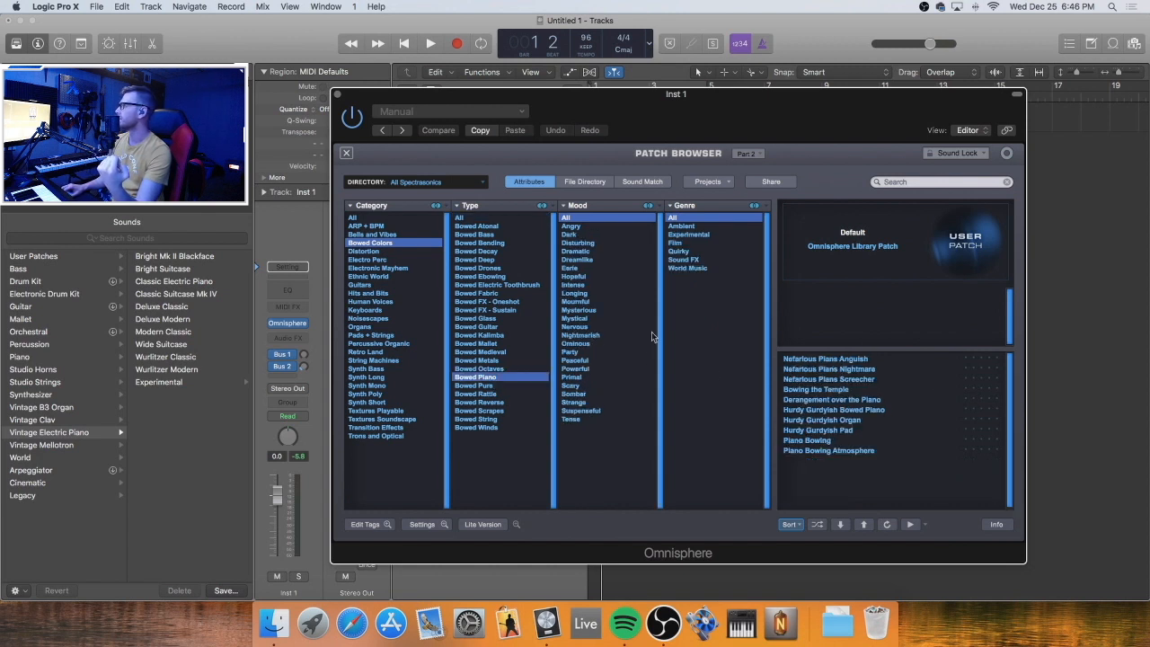
{"action": "left_click", "coordinate": [834, 362]}
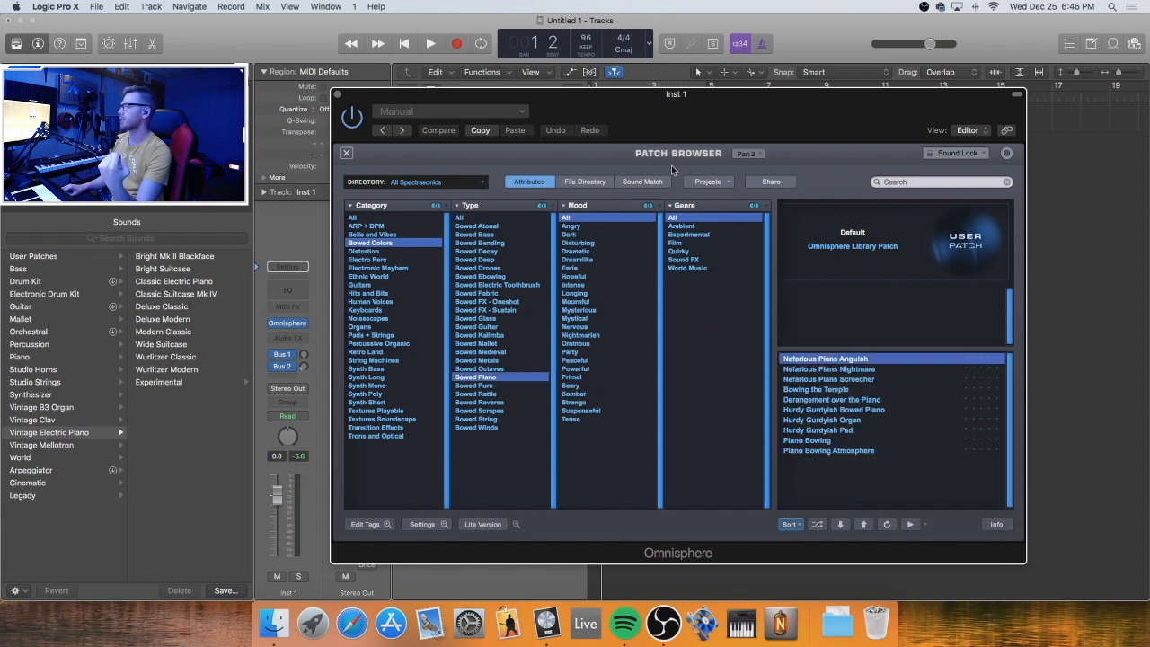
{"action": "left_click", "coordinate": [345, 155]}
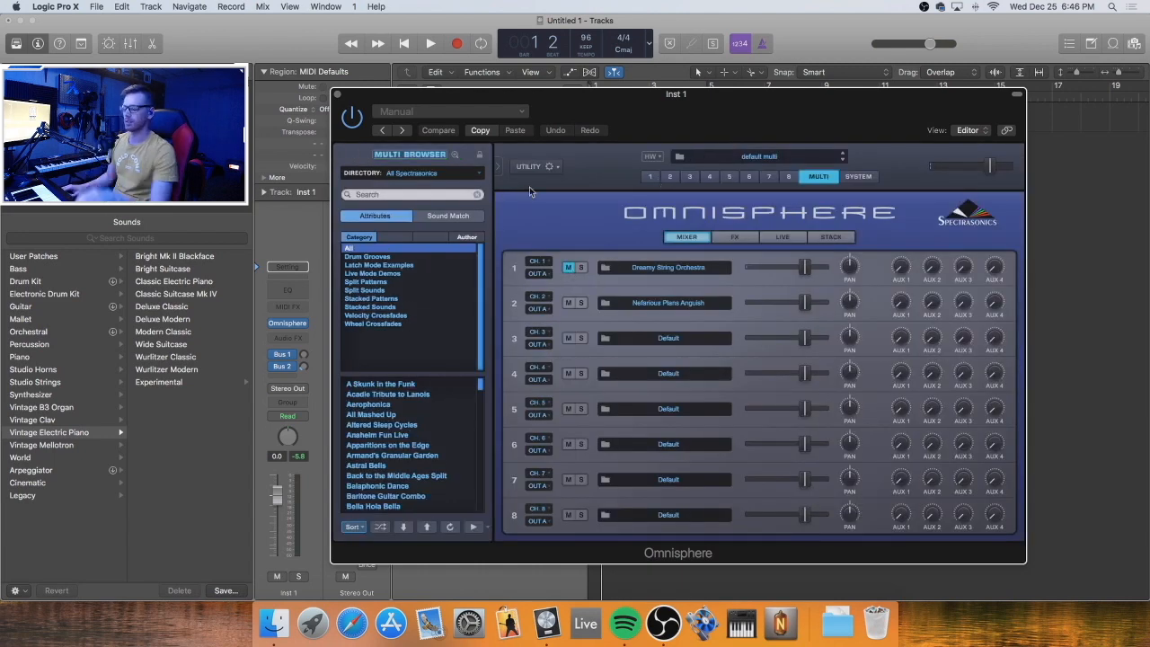
Assign part 2 of the multi to MIDI channel 1 and lower its level
{"action": "left_click_drag", "start_coordinate": [573, 97], "coordinate": [621, 100]}
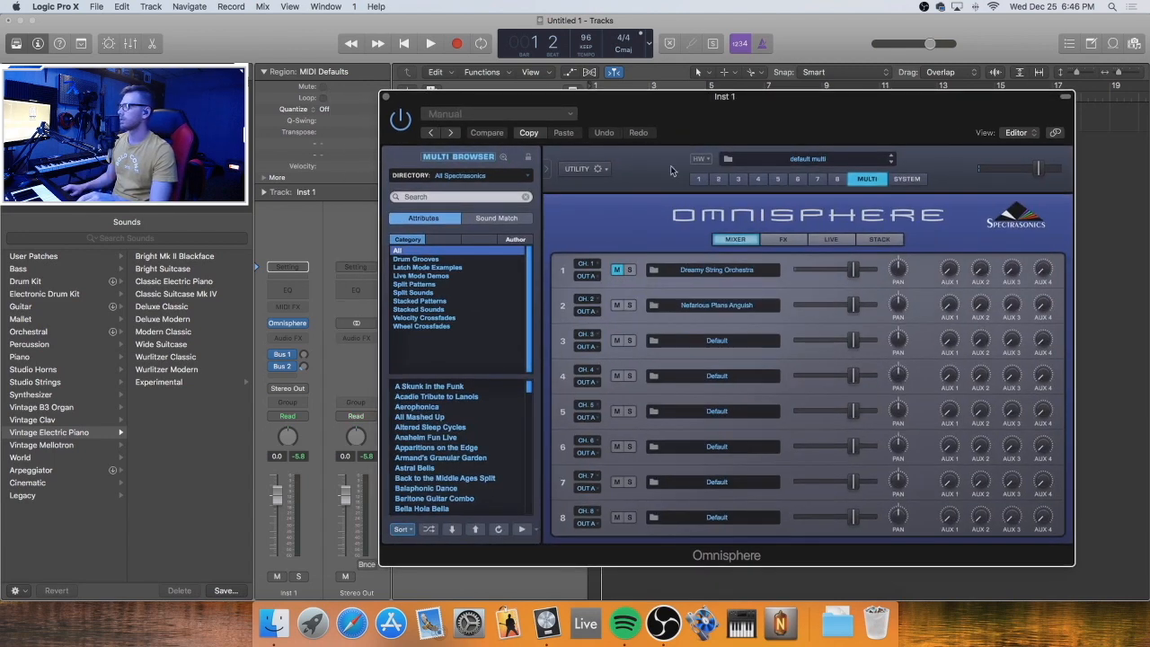
{"action": "left_click", "coordinate": [718, 179]}
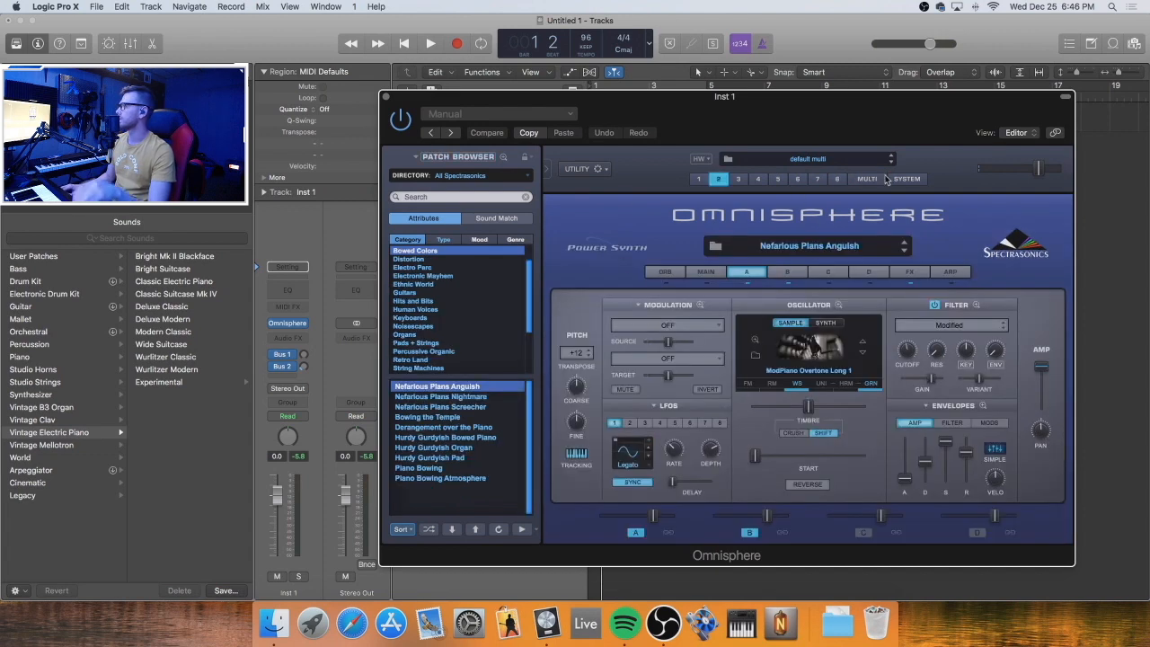
{"action": "left_click", "coordinate": [866, 179]}
{"action": "left_click", "coordinate": [586, 264]}
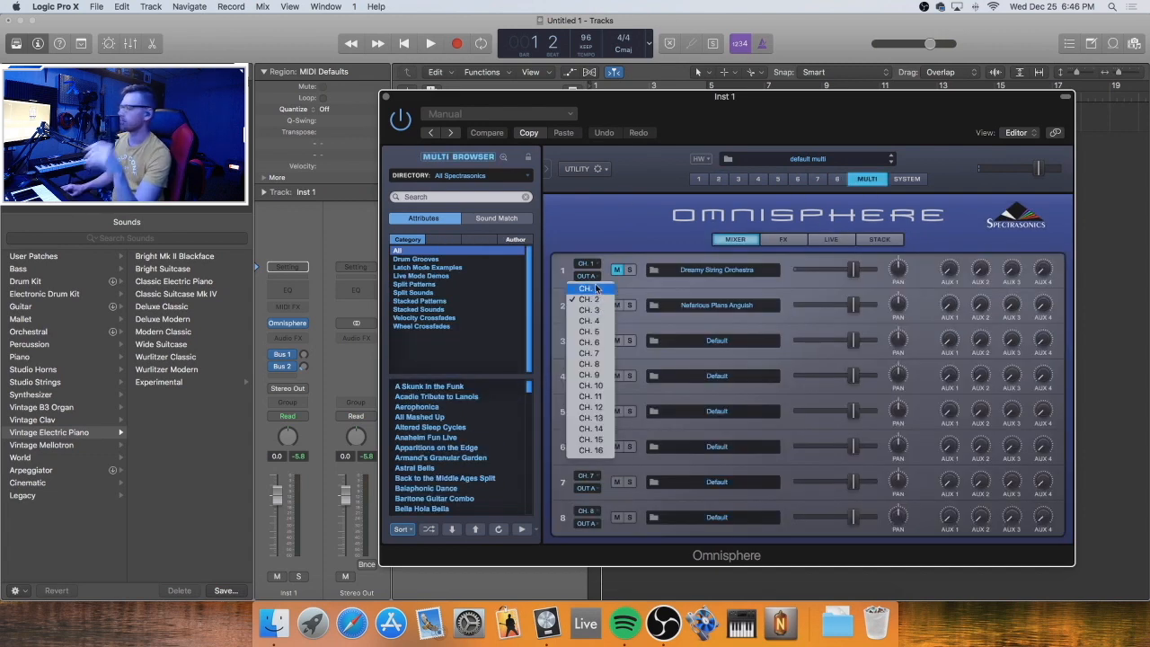
{"action": "left_click", "coordinate": [595, 288]}
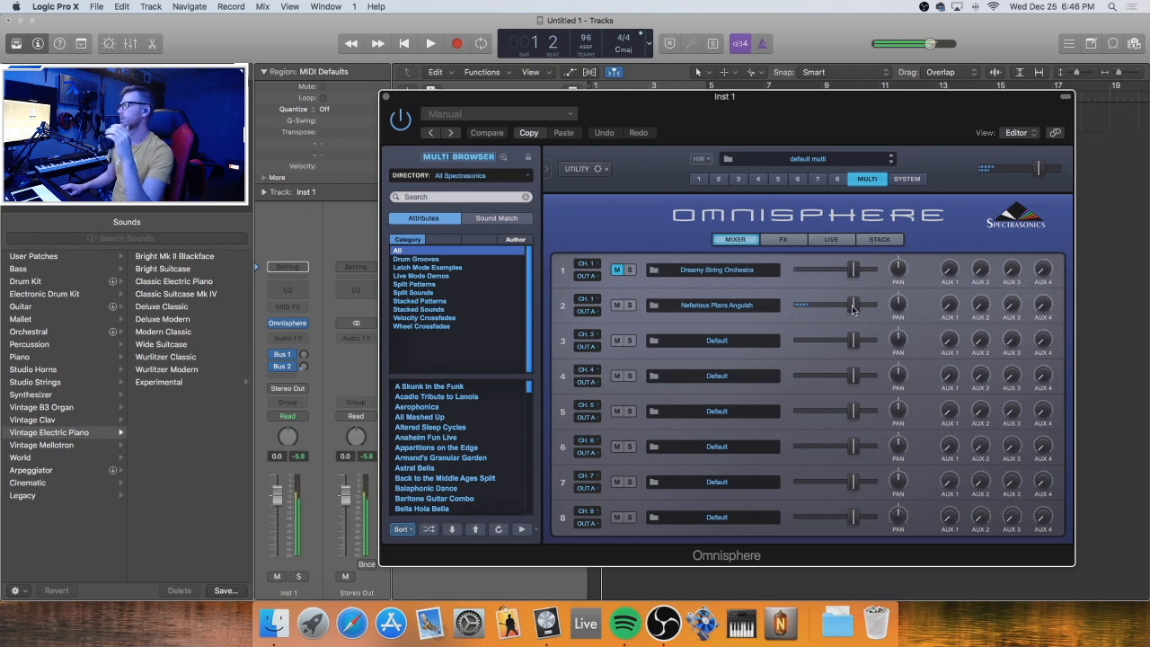
{"action": "left_click_drag", "start_coordinate": [853, 310], "coordinate": [819, 307]}
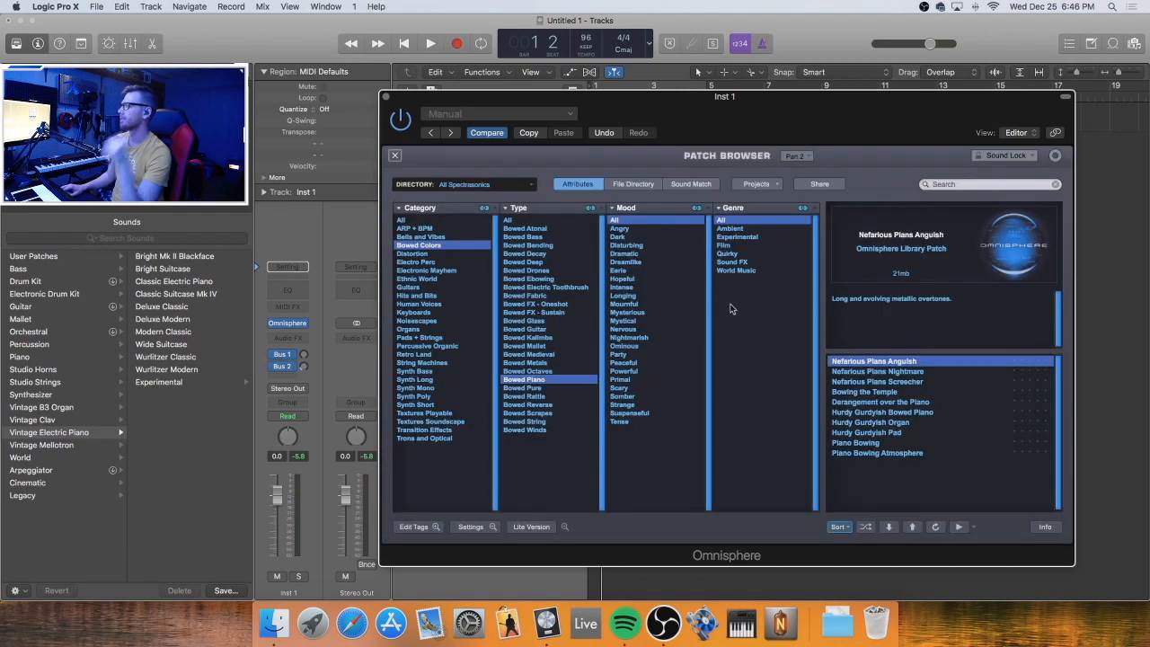
Audition the Bowed Piano patches for part 2, load Hurdy Gurdyish Pad and return to the multi mixer
{"action": "left_click", "coordinate": [732, 306]}
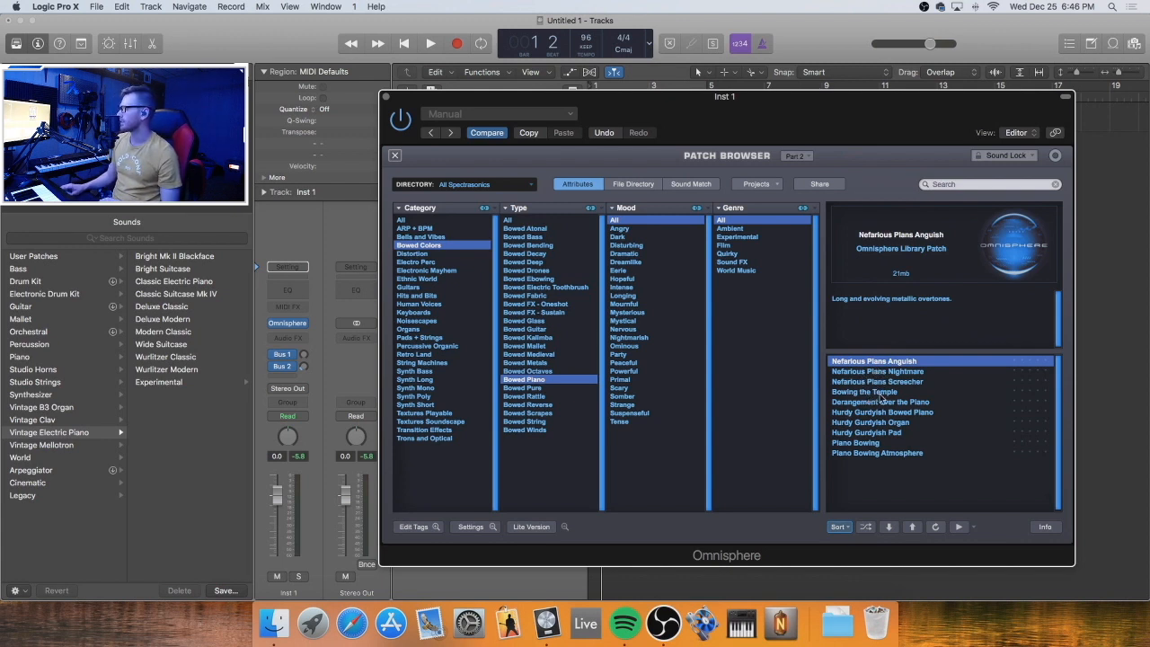
{"action": "left_click", "coordinate": [879, 394]}
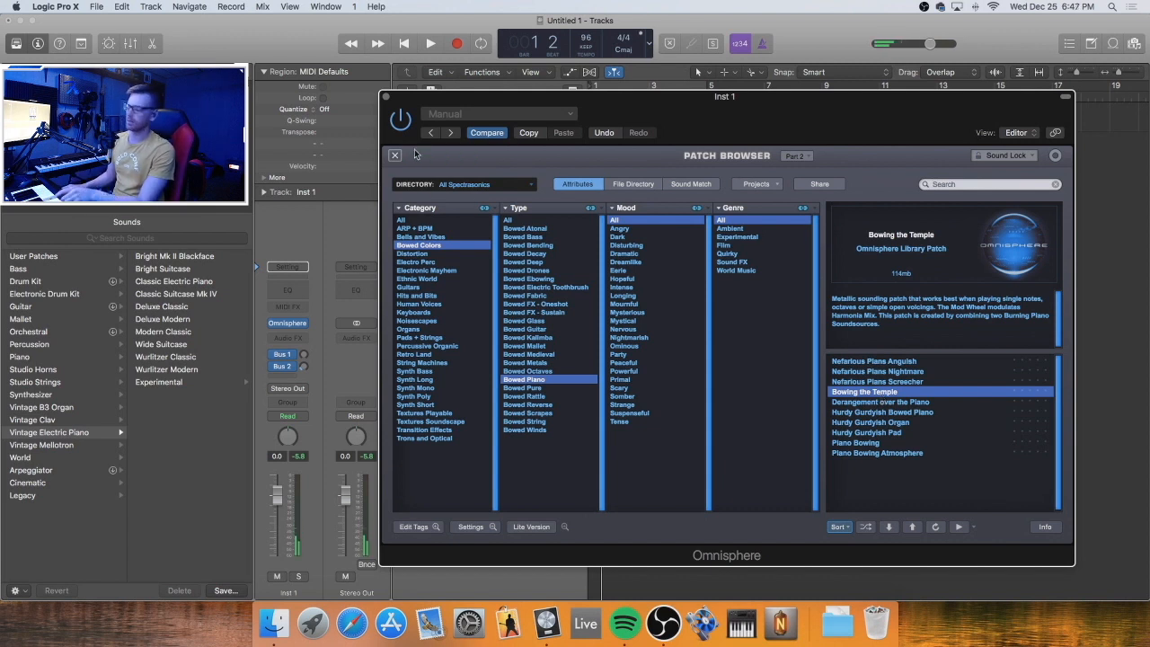
{"action": "left_click", "coordinate": [879, 402]}
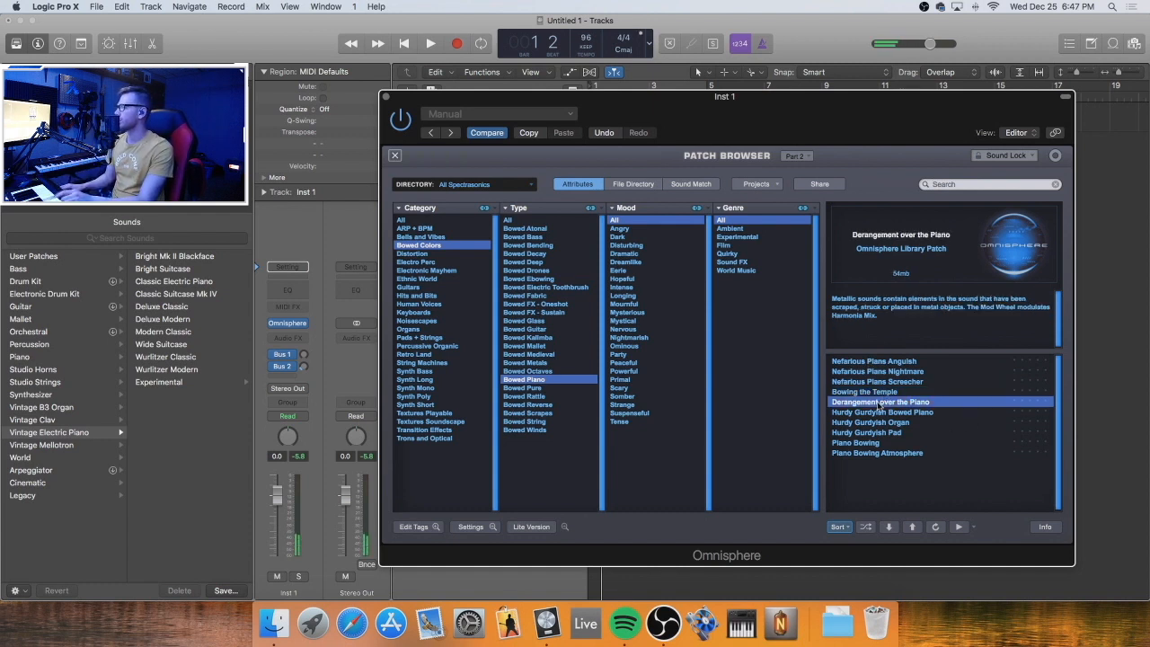
{"action": "left_click", "coordinate": [888, 413]}
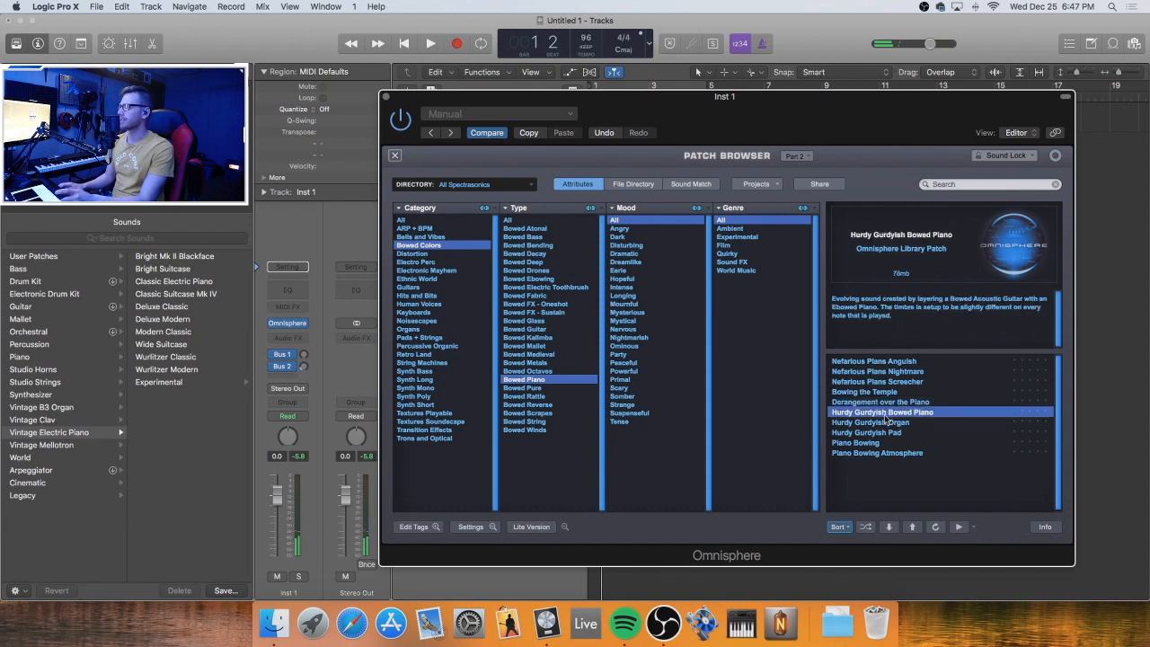
{"action": "left_click", "coordinate": [879, 433]}
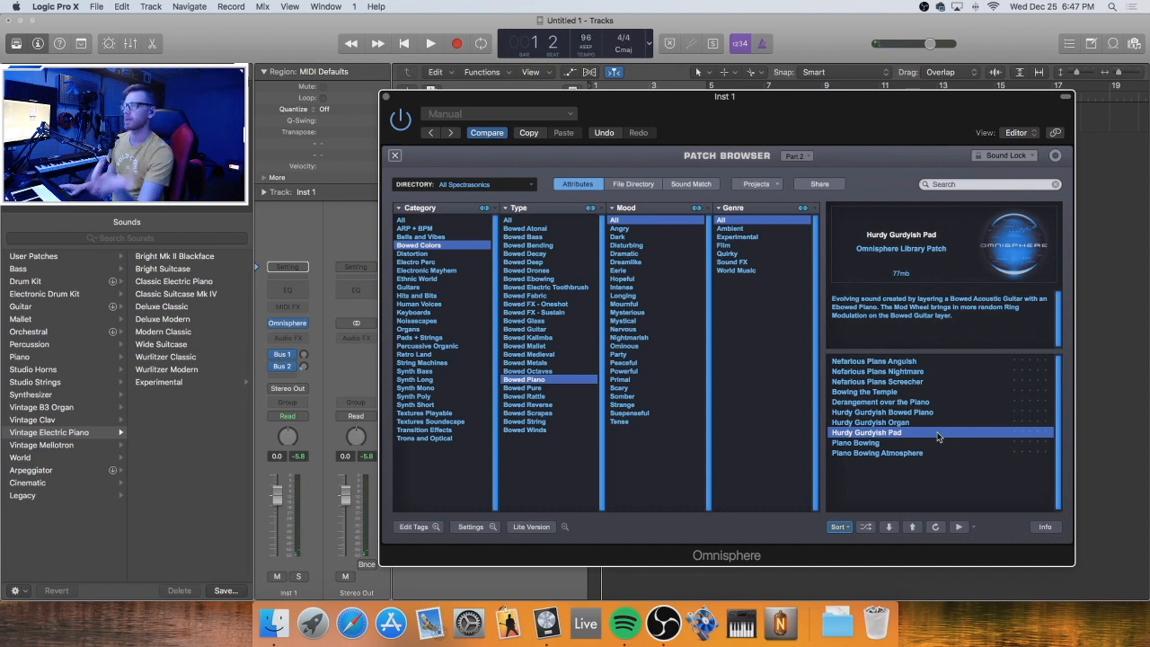
{"action": "left_click", "coordinate": [395, 155]}
Pull part 2's level down to -inf dB and toggle its mute to compare the layers
{"action": "left_click_drag", "start_coordinate": [860, 273], "coordinate": [826, 305]}
{"action": "left_click", "coordinate": [617, 271]}
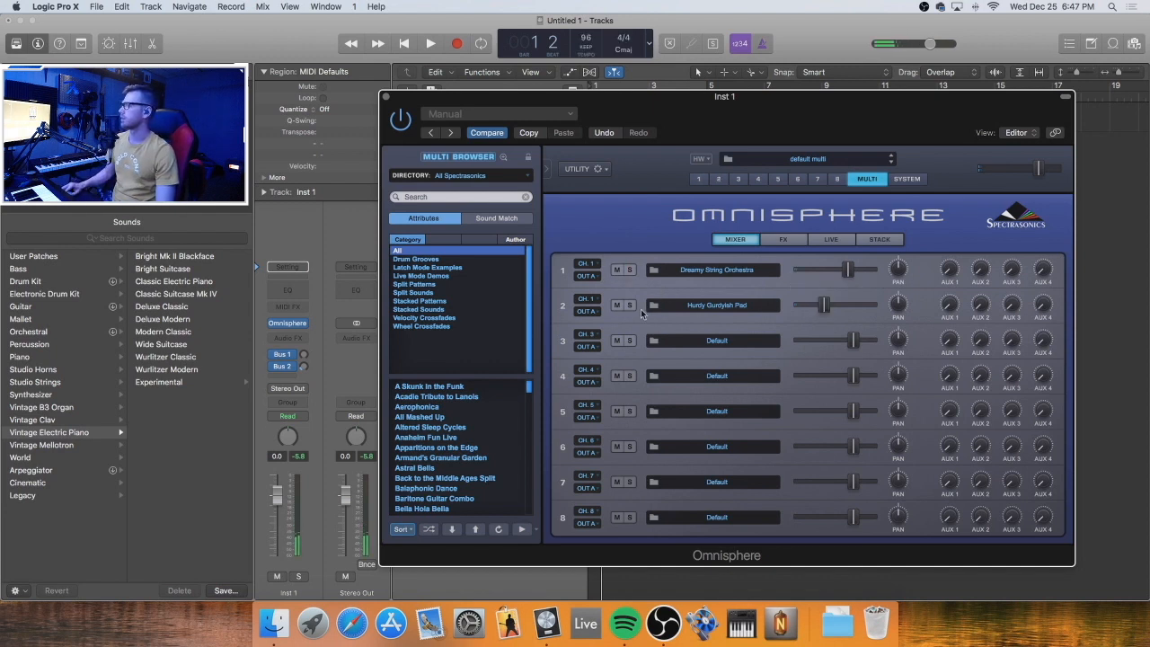
{"action": "left_click_drag", "start_coordinate": [822, 304], "coordinate": [798, 305]}
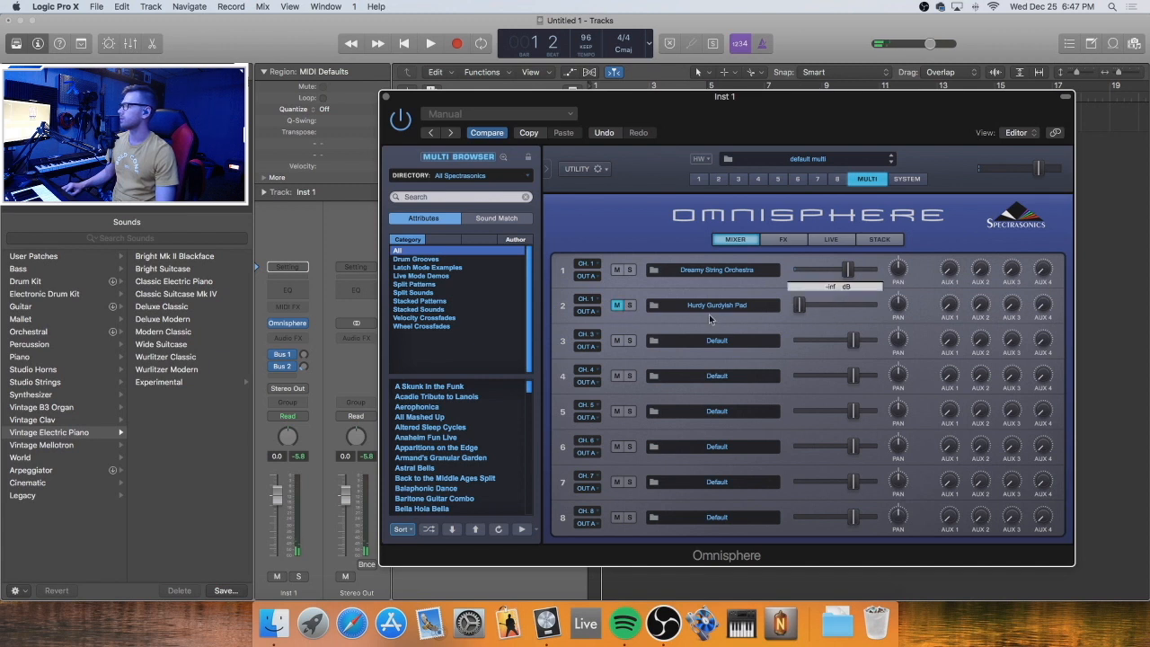
{"action": "left_click", "coordinate": [615, 305]}
{"action": "left_click", "coordinate": [616, 305]}
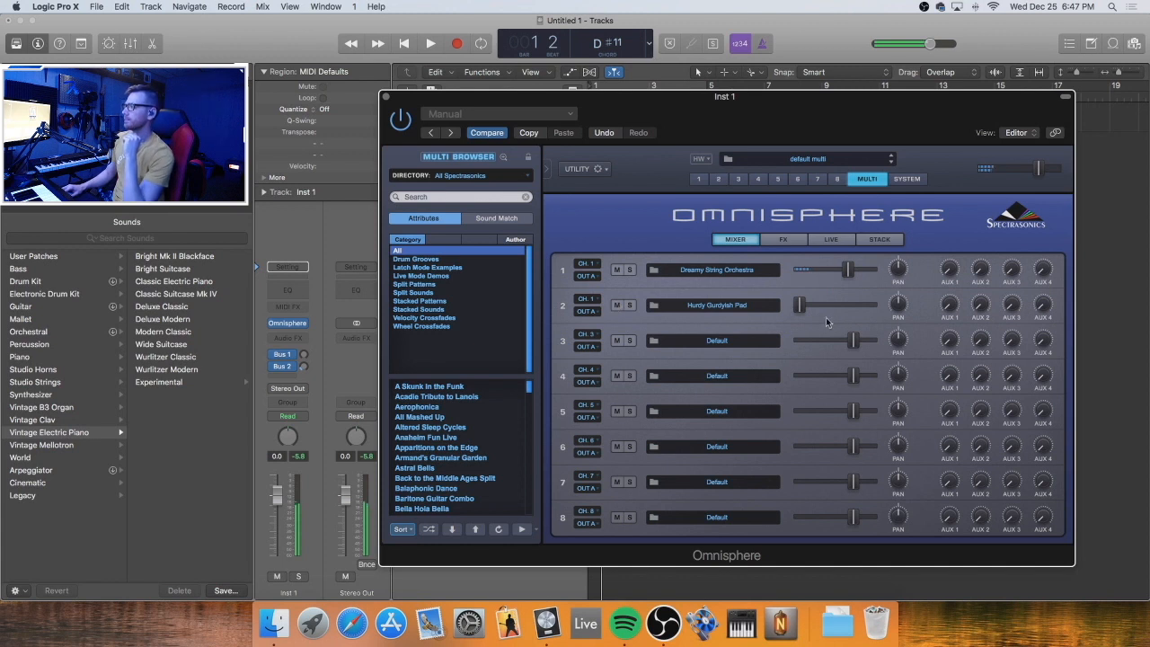
Raise part 2's level from silence and blend the Hurdy Gurdyish Pad quietly beneath Dreamy String Orchestra
{"action": "left_click_drag", "start_coordinate": [809, 306], "coordinate": [820, 305]}
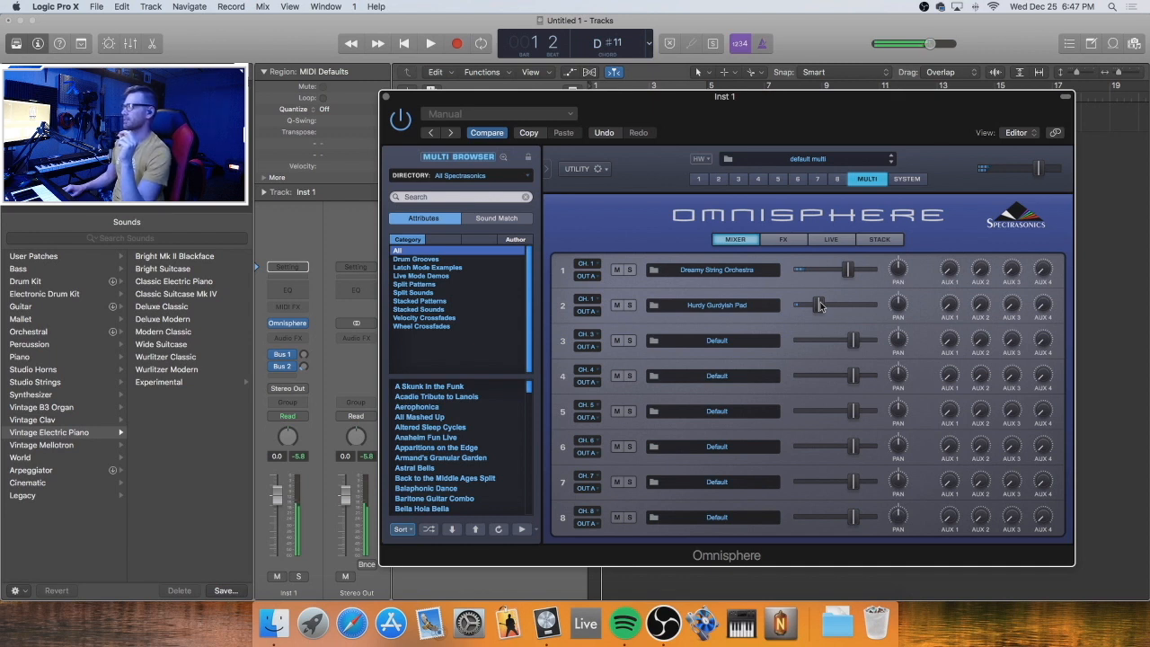
{"action": "mouse_move", "coordinate": [818, 306]}
{"action": "left_mouse_down"}
{"action": "mouse_move", "coordinate": [831, 308]}
{"action": "mouse_move", "coordinate": [843, 272]}
{"action": "mouse_move", "coordinate": [828, 304]}
{"action": "left_mouse_up"}
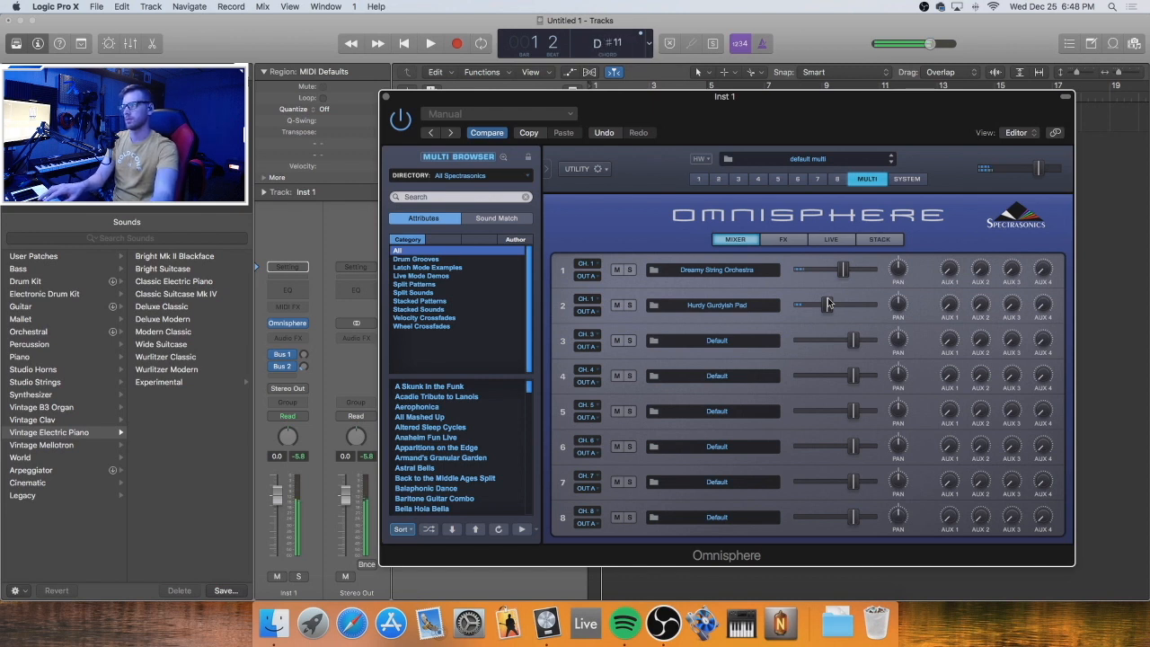
{"action": "left_click", "coordinate": [616, 270]}
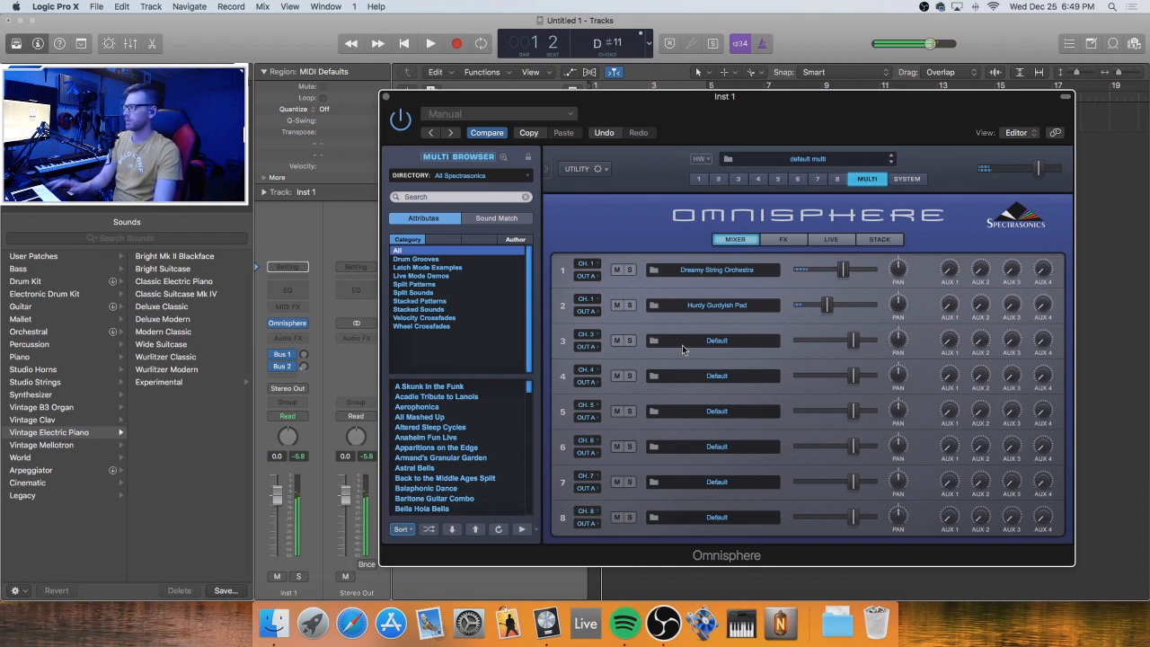
{"action": "left_click_drag", "start_coordinate": [825, 306], "coordinate": [814, 310]}
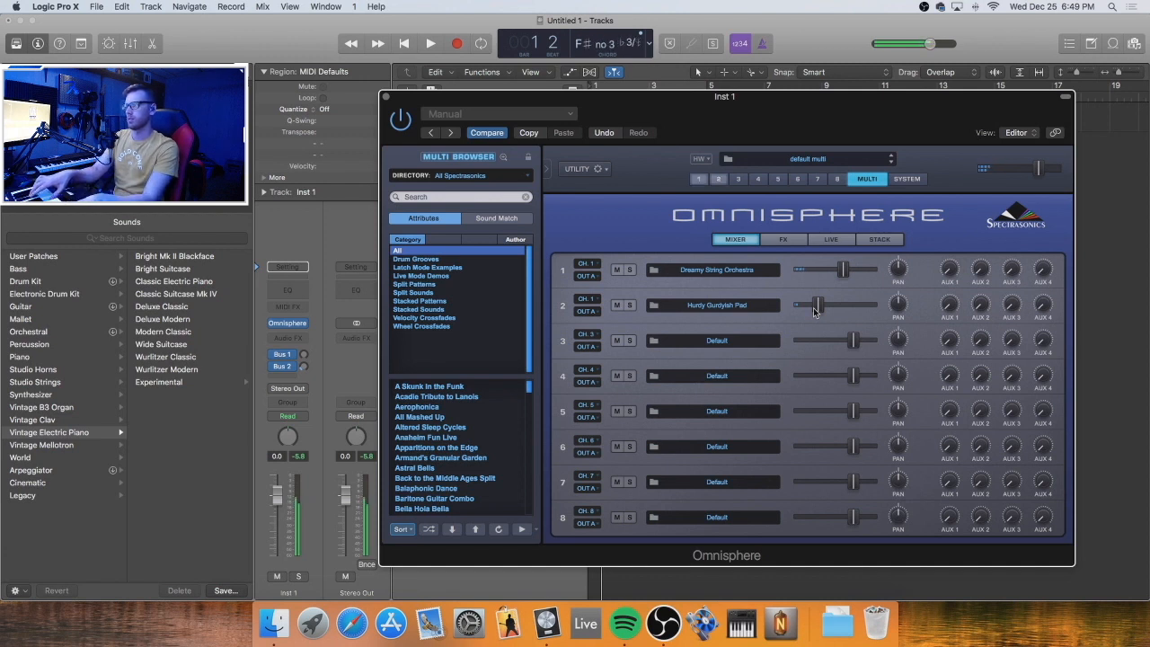
Close Omnisphere, add a second software instrument track, replace its electric piano with Kontakt 5 and close the plug-in window
{"action": "left_click", "coordinate": [388, 97]}
{"action": "double_click", "coordinate": [554, 169]}
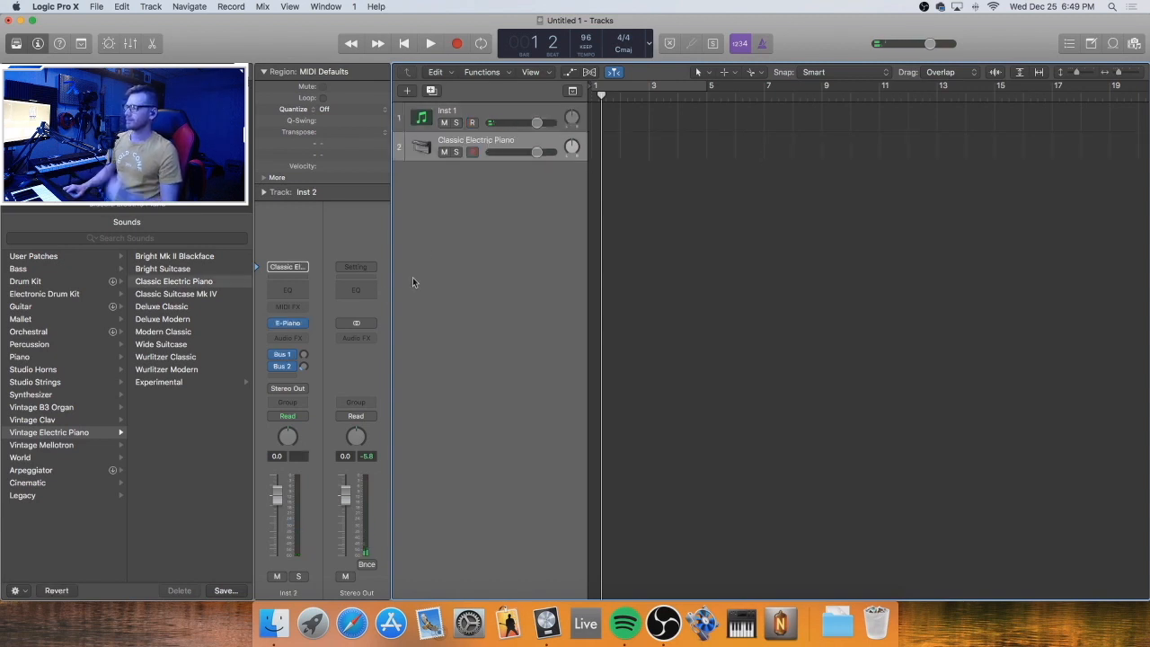
{"action": "left_click", "coordinate": [300, 322]}
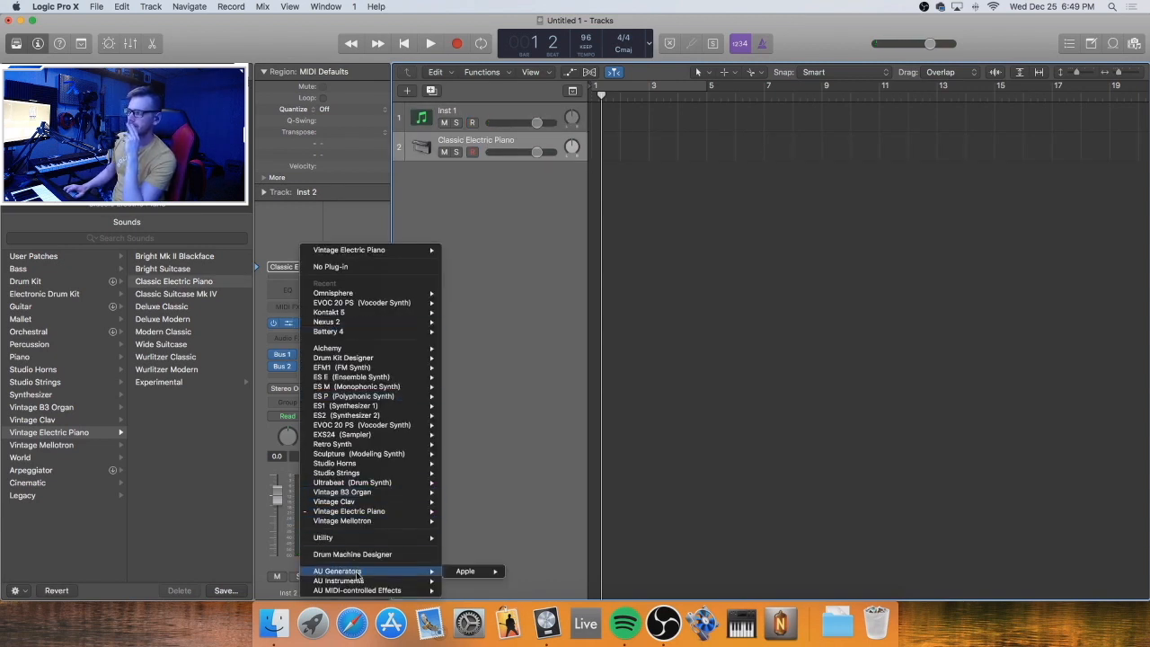
{"action": "mouse_move", "coordinate": [359, 581]}
{"action": "mouse_move", "coordinate": [527, 564]}
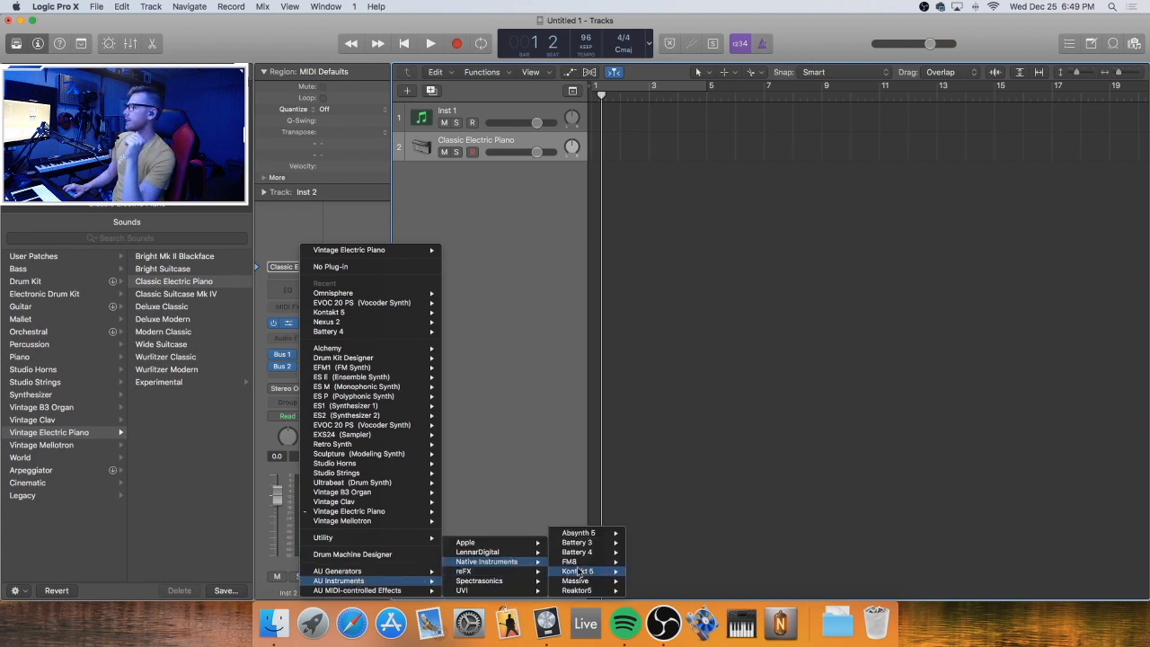
{"action": "mouse_move", "coordinate": [628, 567]}
{"action": "left_click", "coordinate": [656, 514]}
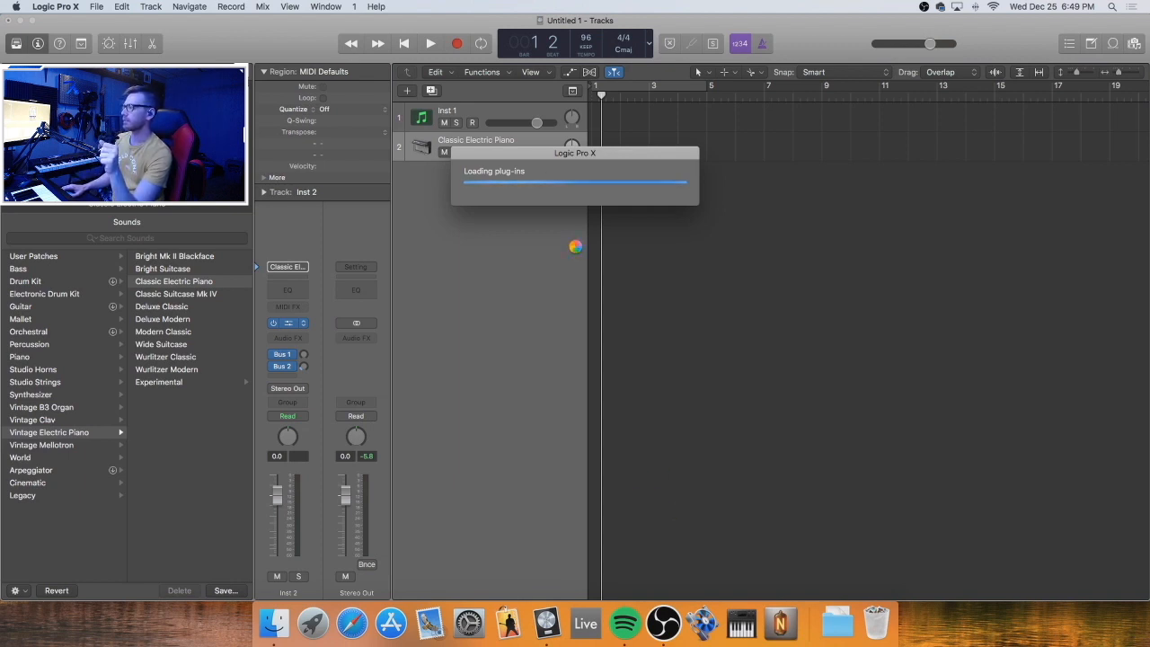
{"action": "left_click_drag", "start_coordinate": [593, 153], "coordinate": [806, 197]}
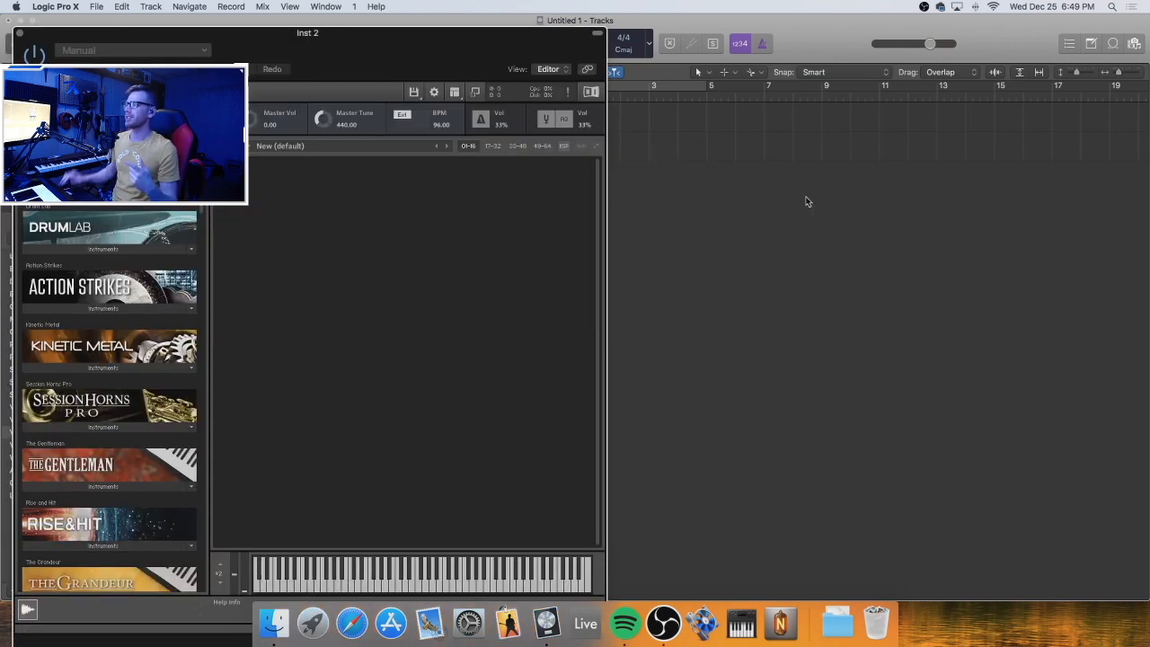
{"action": "left_click_drag", "start_coordinate": [321, 64], "coordinate": [860, 60]}
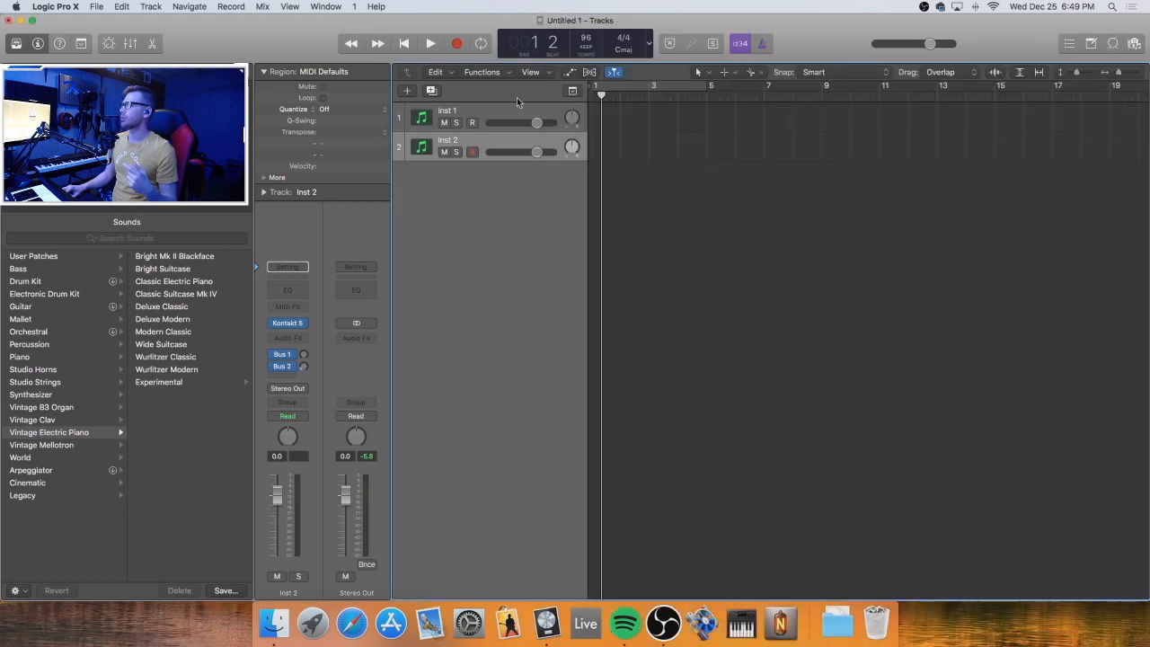
{"action": "left_click", "coordinate": [560, 29]}
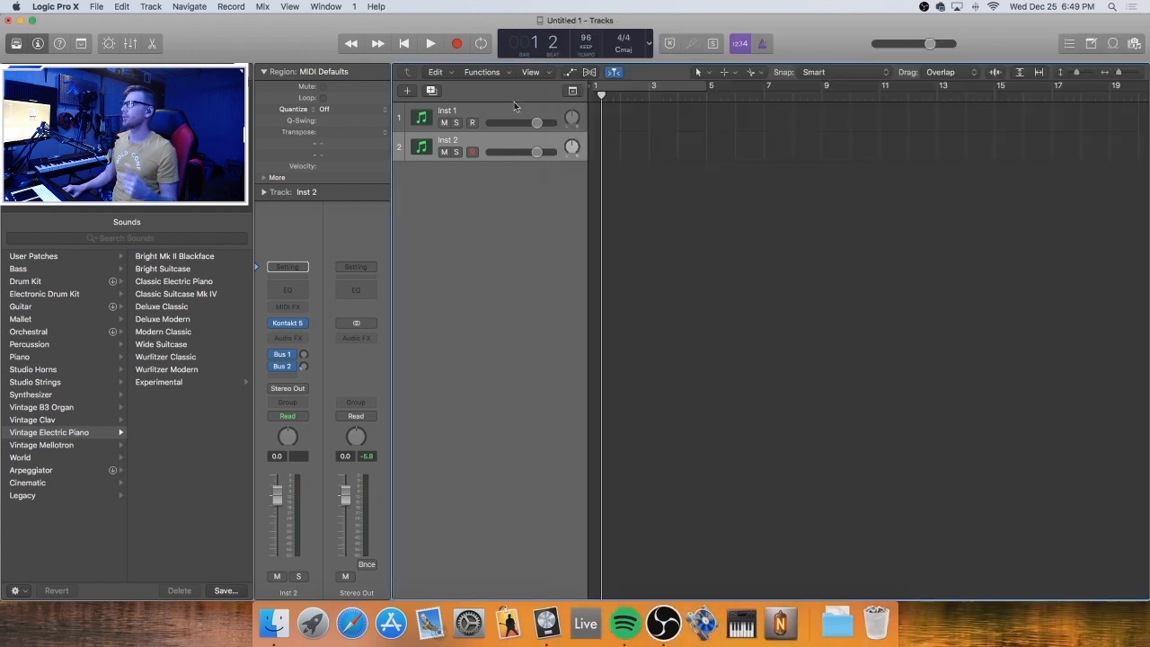
Switch back and forth between the Inst 1 and Inst 2 tracks, ending on Inst 2
{"action": "left_click", "coordinate": [515, 106]}
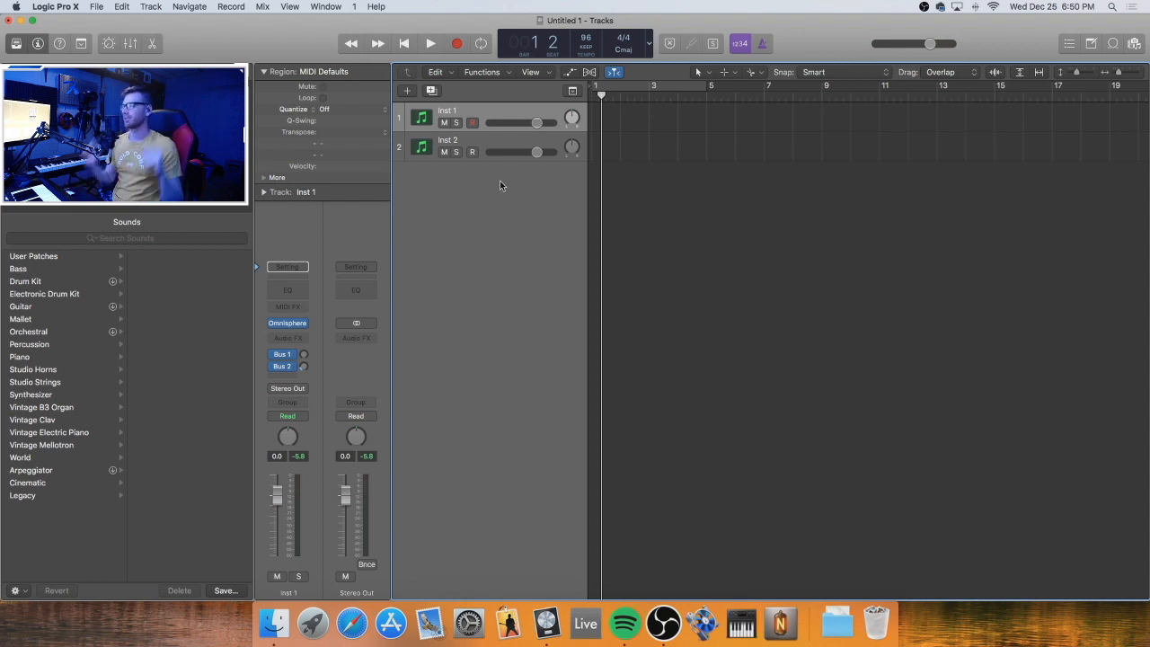
{"action": "left_click", "coordinate": [494, 138]}
{"action": "left_click", "coordinate": [502, 111]}
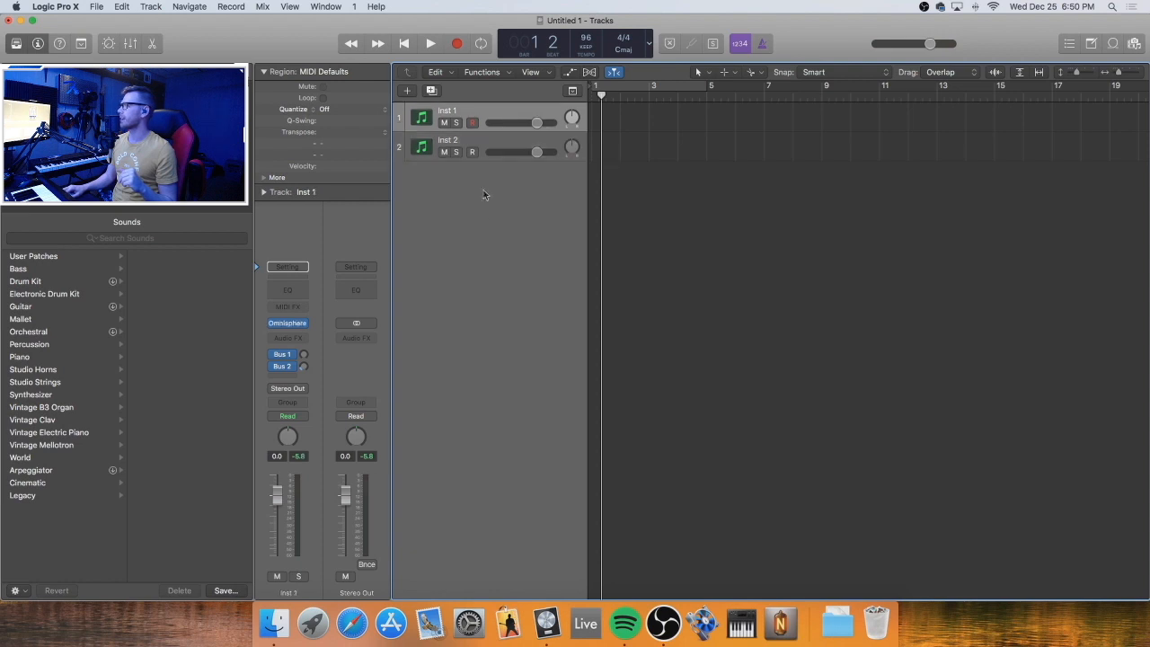
{"action": "left_click", "coordinate": [476, 142]}
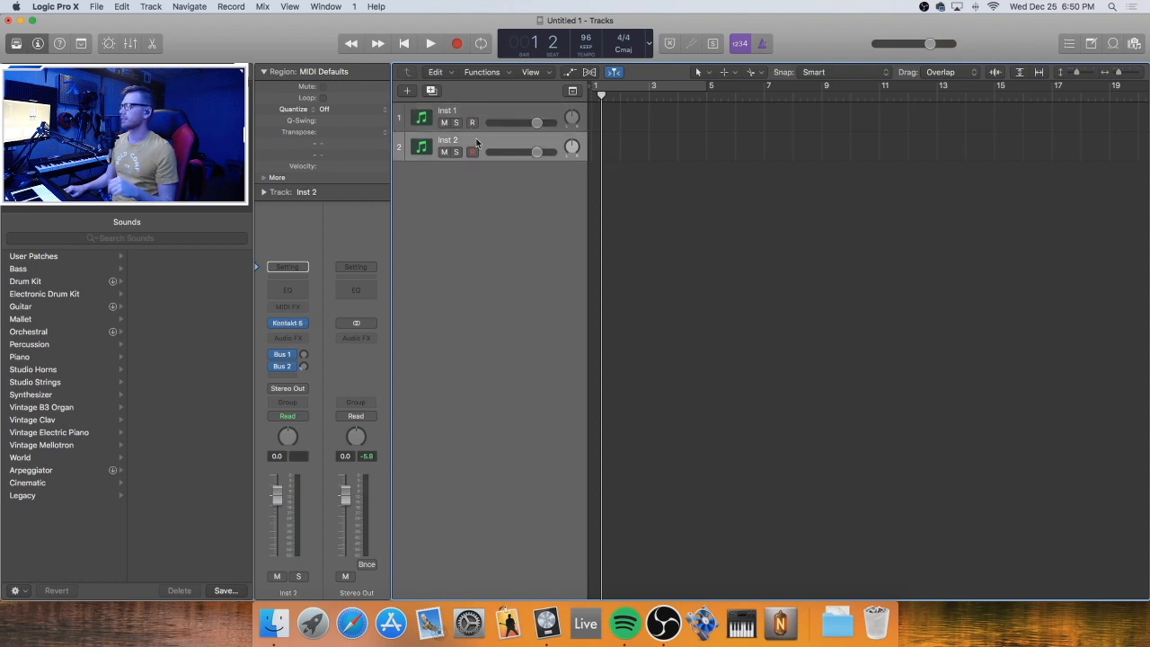
Reopen Kontakt on the Inst 2 track and show the instruments of the Session Strings Pro library
{"action": "left_click", "coordinate": [295, 322]}
{"action": "scroll", "coordinate": [640, 337], "scroll_direction": "down", "scroll_amount": 5}
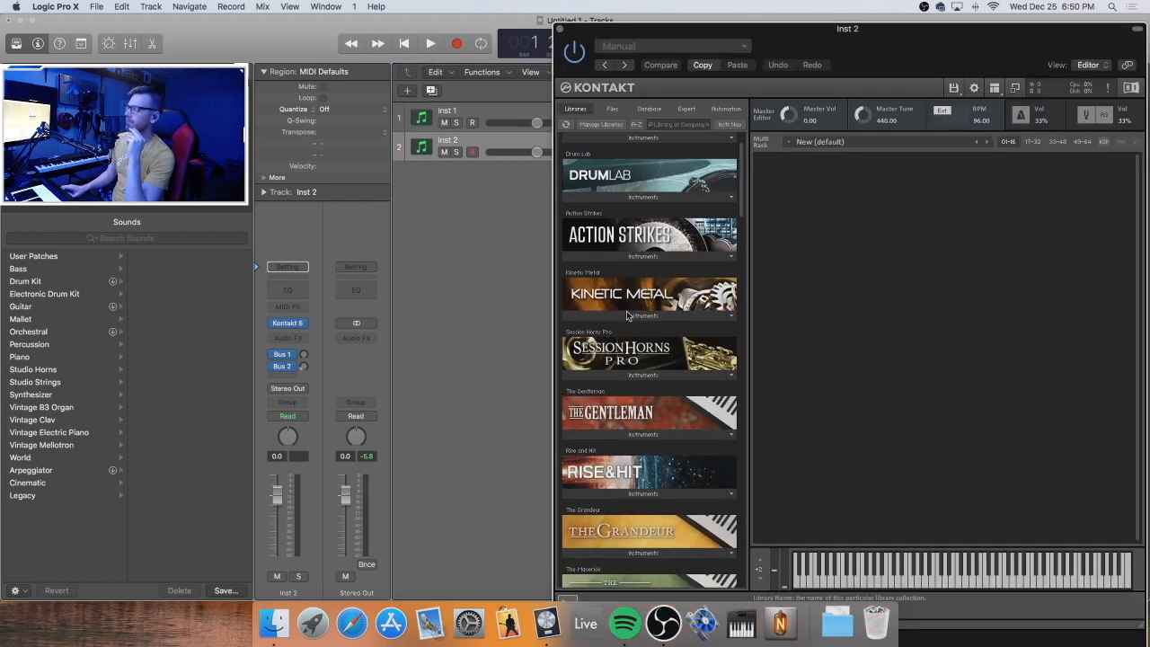
{"action": "scroll", "coordinate": [640, 336], "scroll_direction": "down", "scroll_amount": 10}
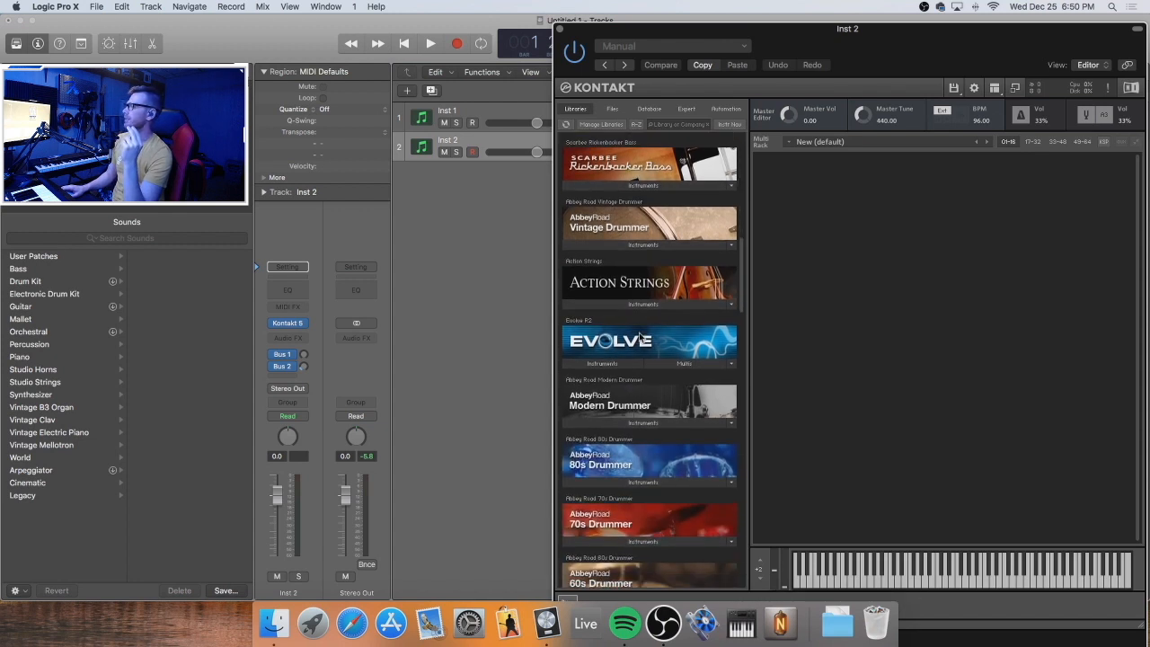
{"action": "scroll", "coordinate": [640, 337], "scroll_direction": "down", "scroll_amount": 8}
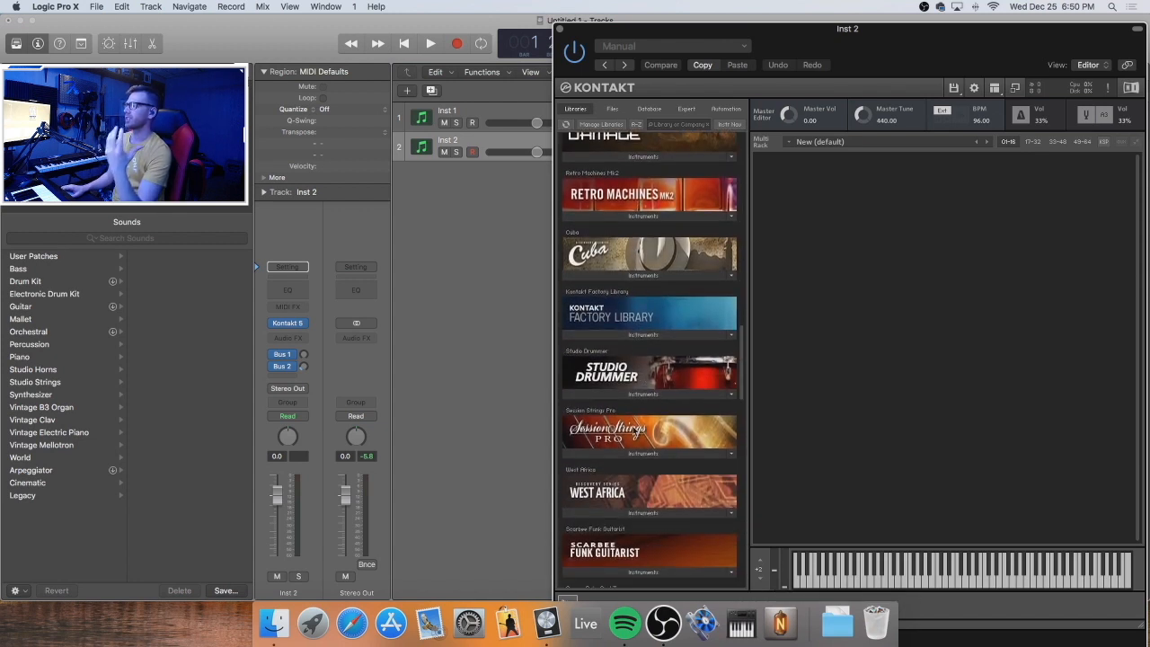
{"action": "left_click", "coordinate": [628, 454]}
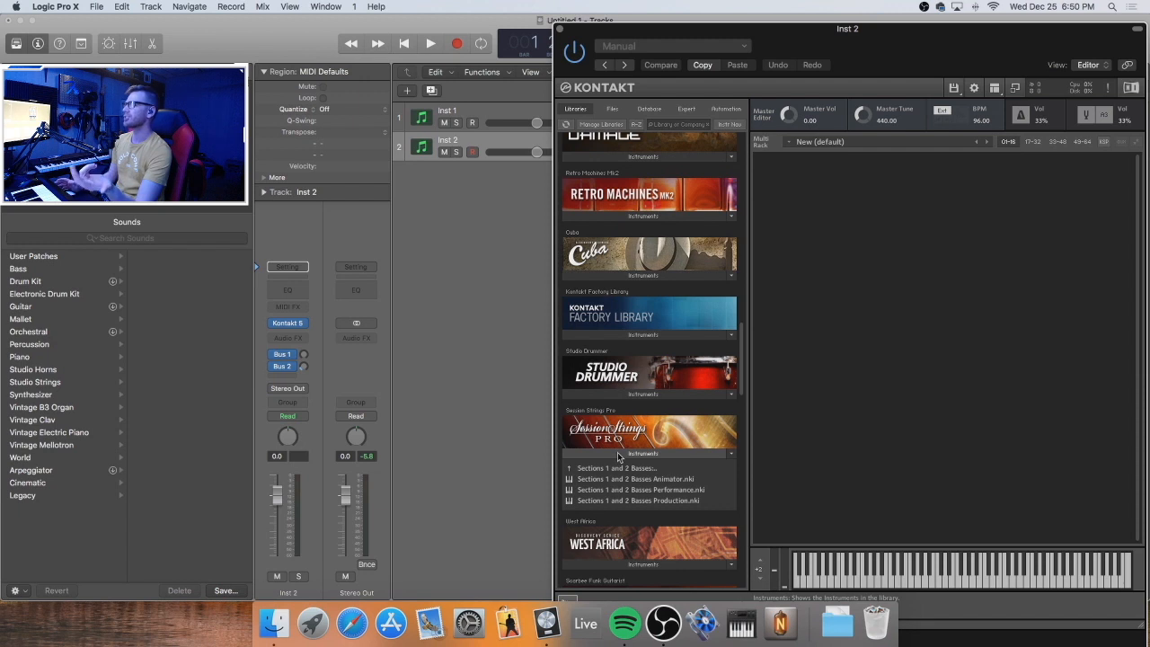
Load Sections 1 and 2 Basses Production.nki from the Contemporary basses folder into Kontakt and close its window
{"action": "left_click", "coordinate": [618, 467]}
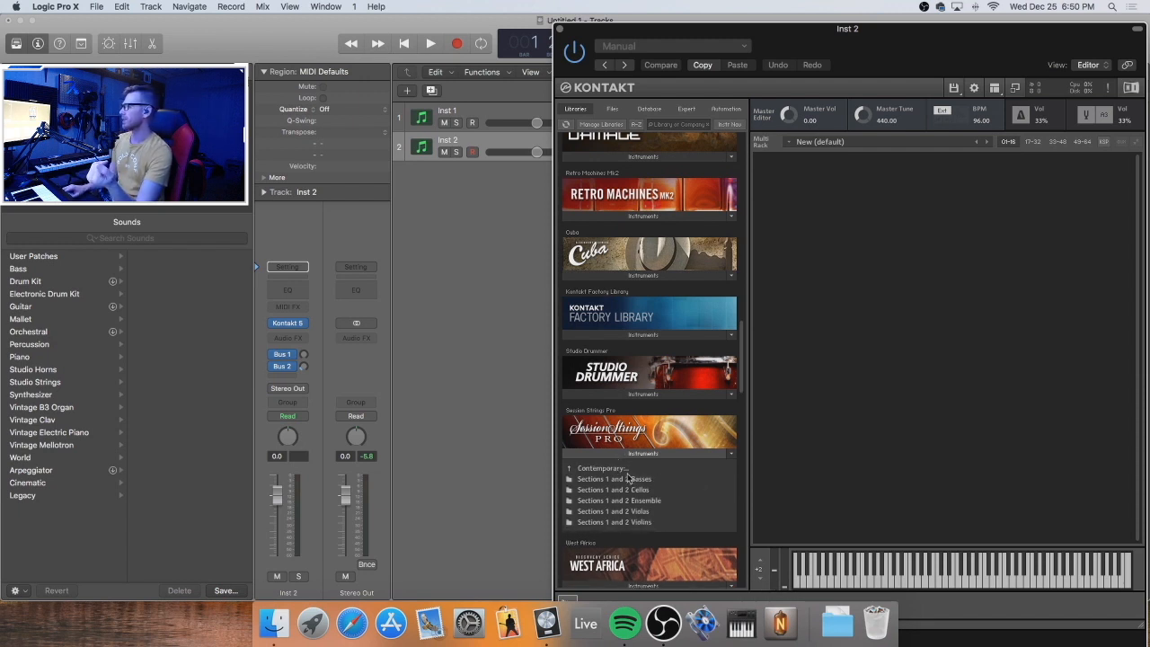
{"action": "double_click", "coordinate": [618, 480]}
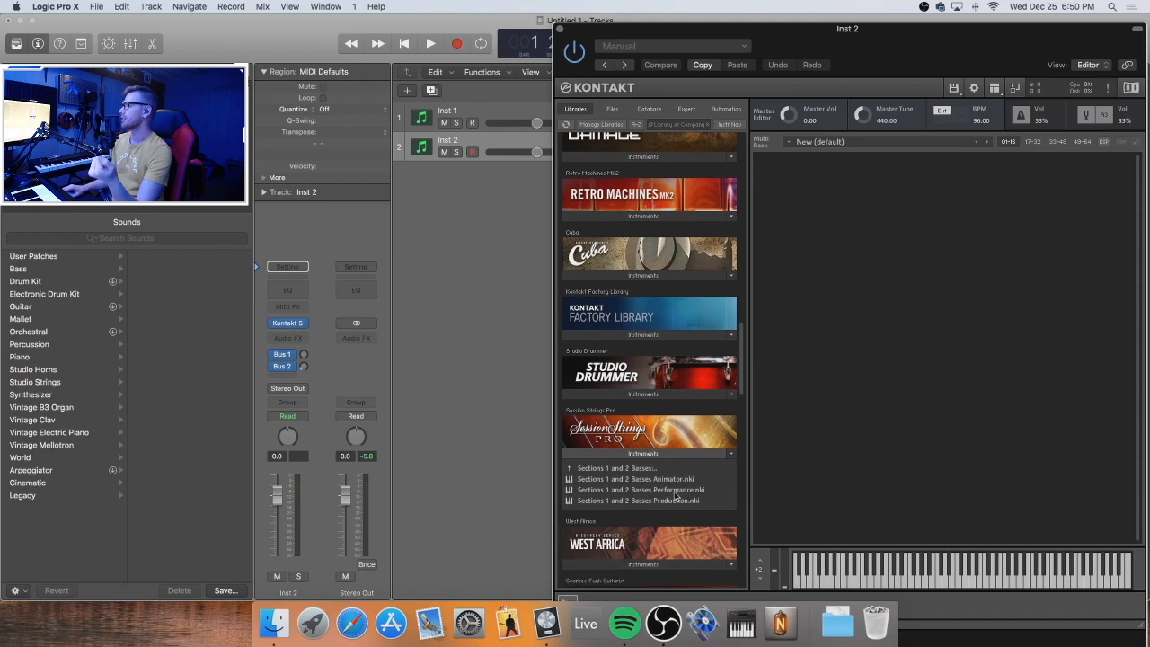
{"action": "double_click", "coordinate": [670, 503]}
{"action": "left_click_drag", "start_coordinate": [903, 39], "coordinate": [660, 34]}
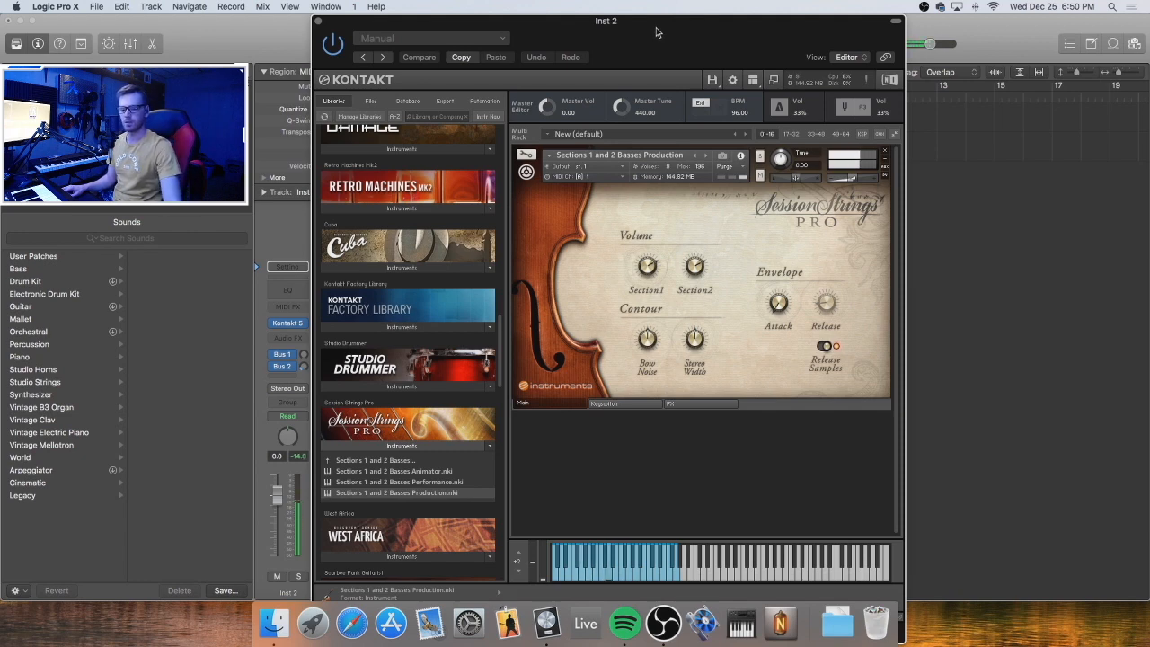
{"action": "left_click", "coordinate": [317, 19]}
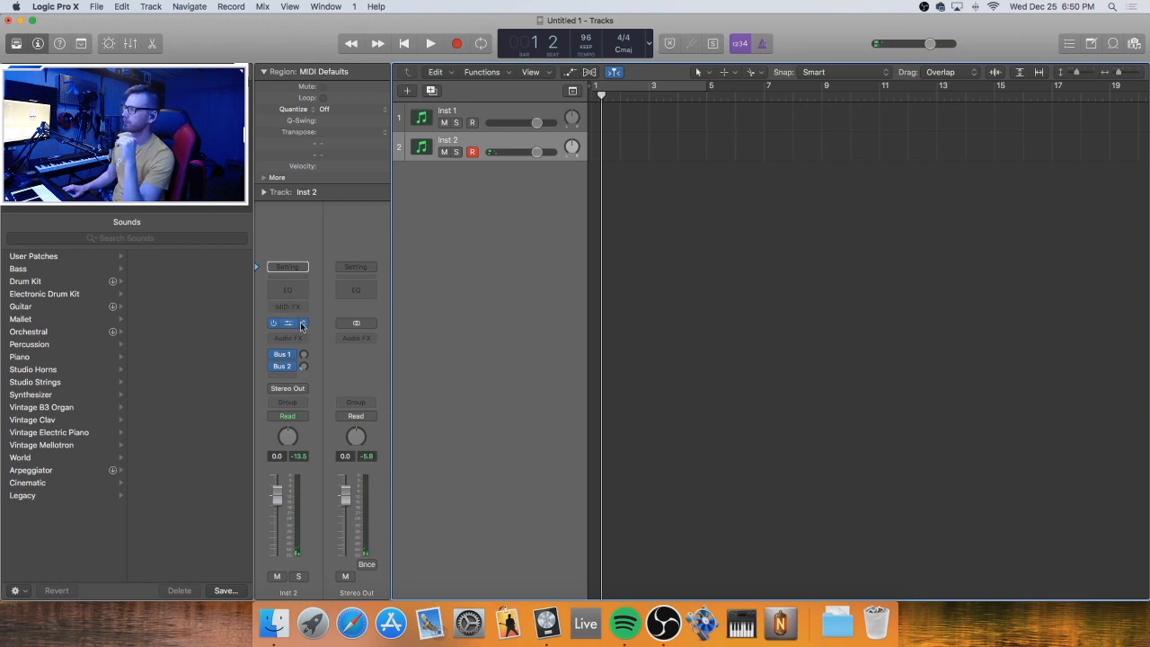
Add a third software instrument track and close its Vintage Electric Piano plug-in window
{"action": "double_click", "coordinate": [483, 177]}
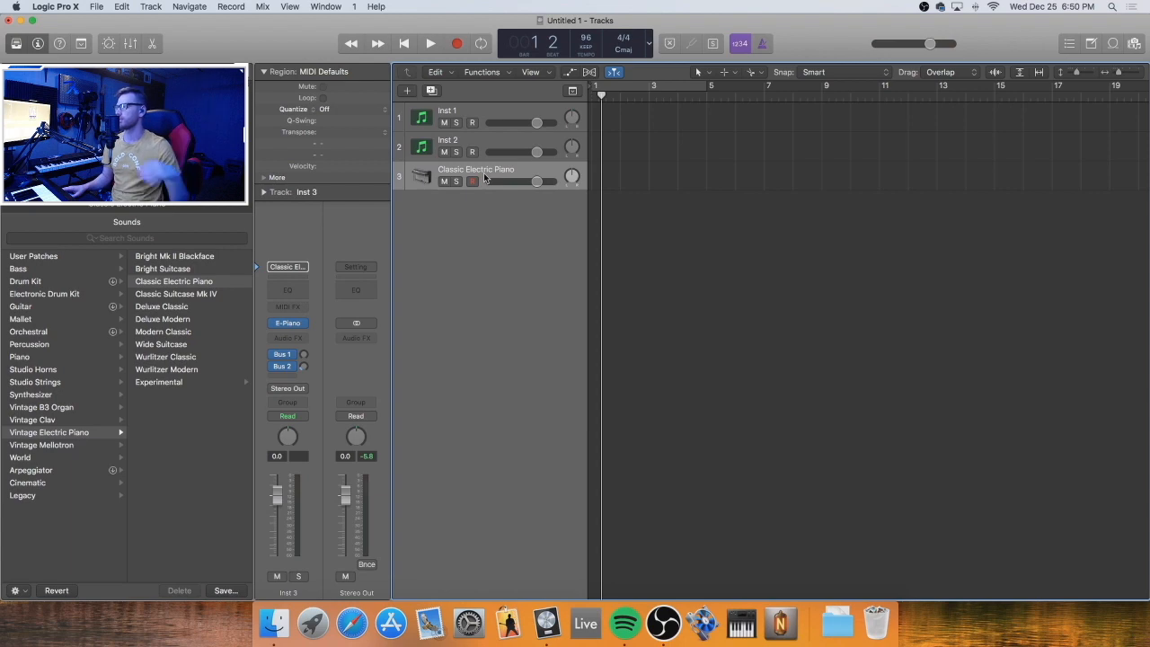
{"action": "left_click_drag", "start_coordinate": [489, 183], "coordinate": [486, 185]}
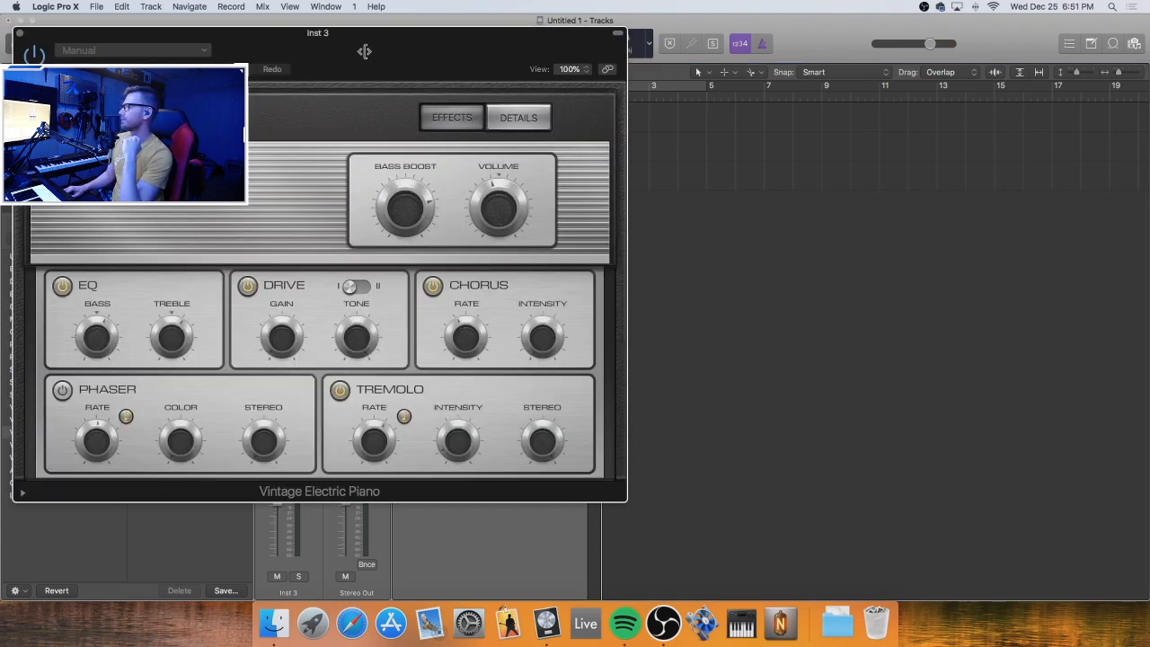
{"action": "left_click_drag", "start_coordinate": [364, 51], "coordinate": [712, 77]}
{"action": "left_click", "coordinate": [368, 57]}
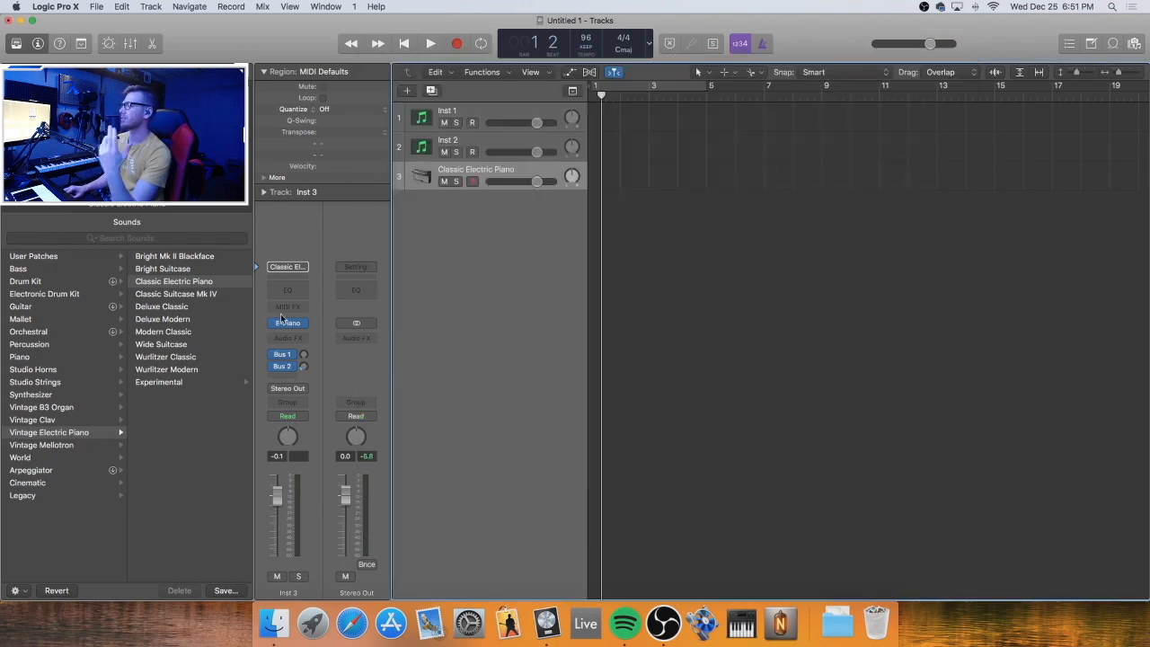
Replace the third track's electric piano with Kontakt 5 and load The Gentleman.nki into it
{"action": "mouse_move", "coordinate": [288, 325]}
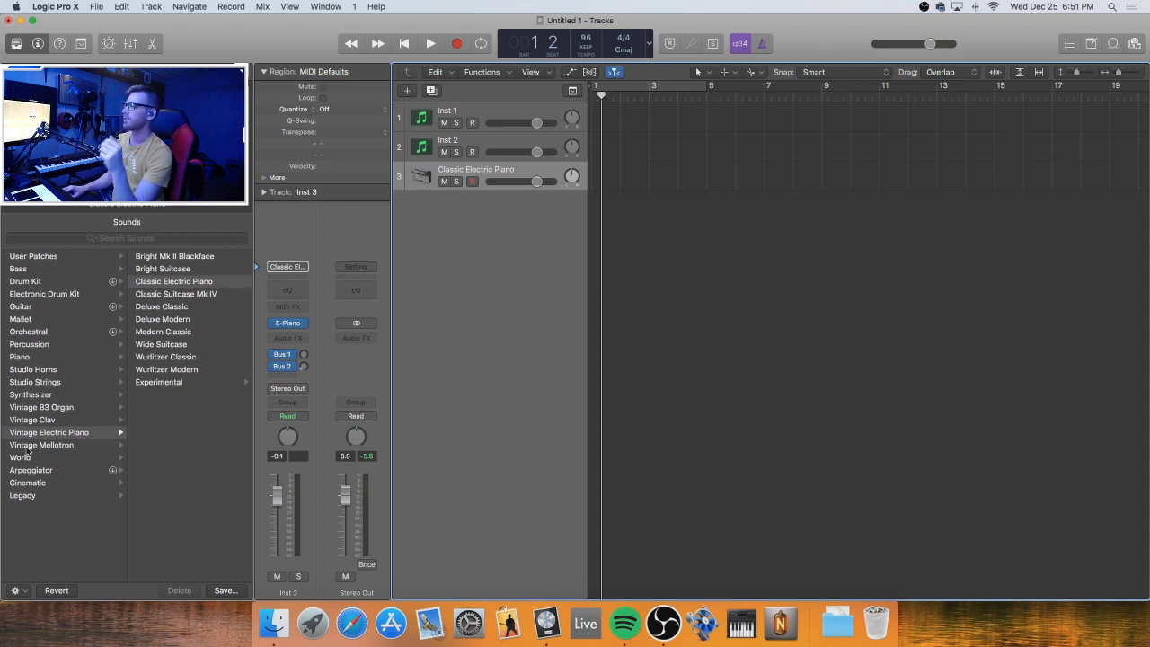
{"action": "left_click", "coordinate": [304, 324]}
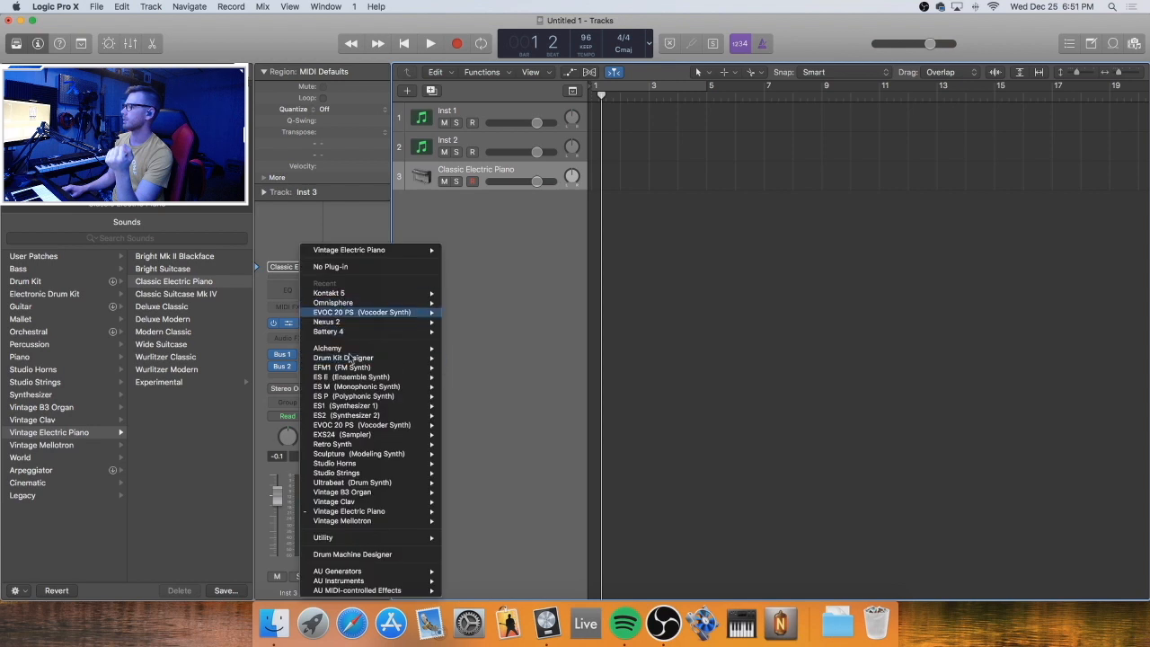
{"action": "mouse_move", "coordinate": [353, 294]}
{"action": "left_click", "coordinate": [466, 302]}
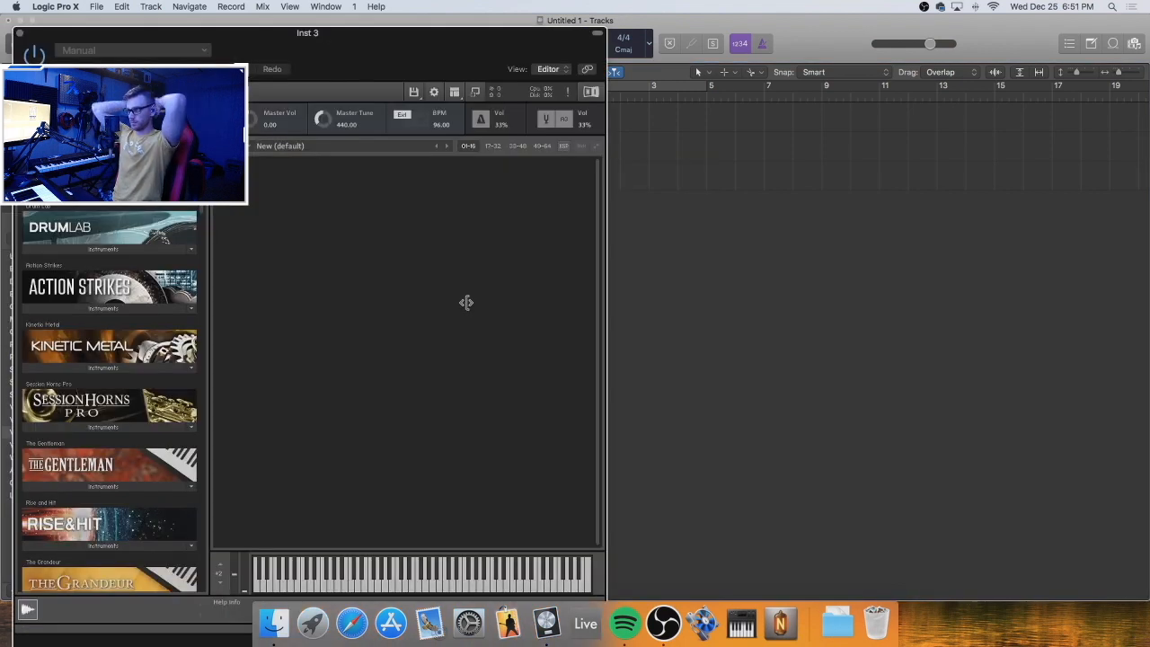
{"action": "scroll", "coordinate": [141, 339], "scroll_direction": "down", "scroll_amount": 5}
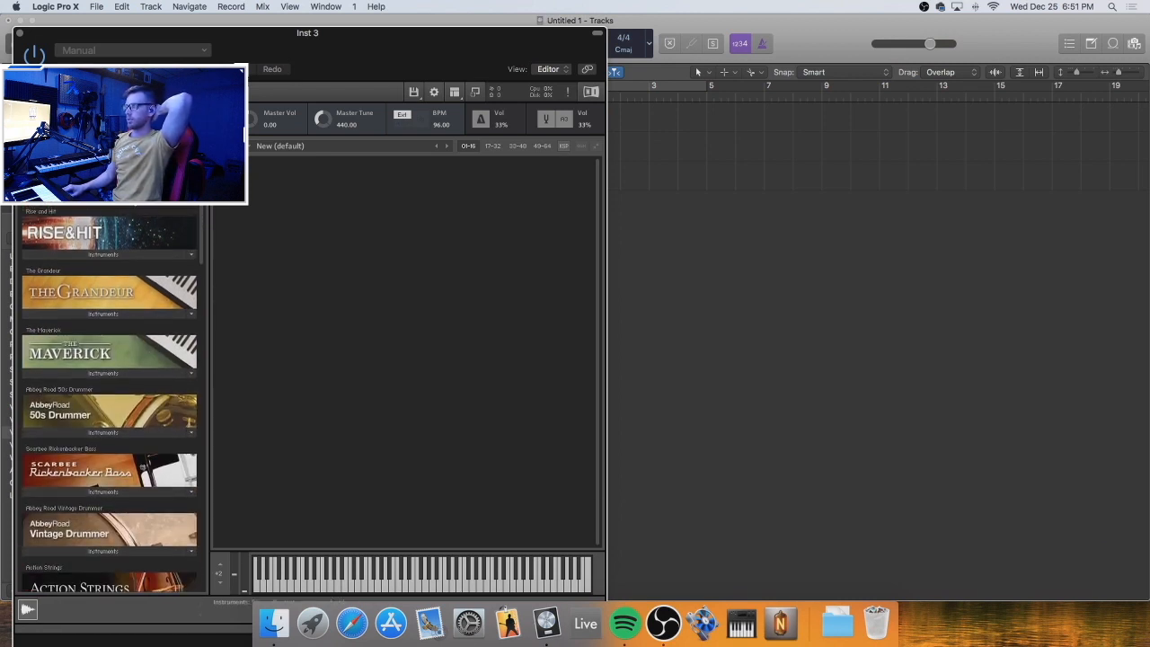
{"action": "scroll", "coordinate": [135, 270], "scroll_direction": "up", "scroll_amount": 1}
{"action": "double_click", "coordinate": [194, 219]}
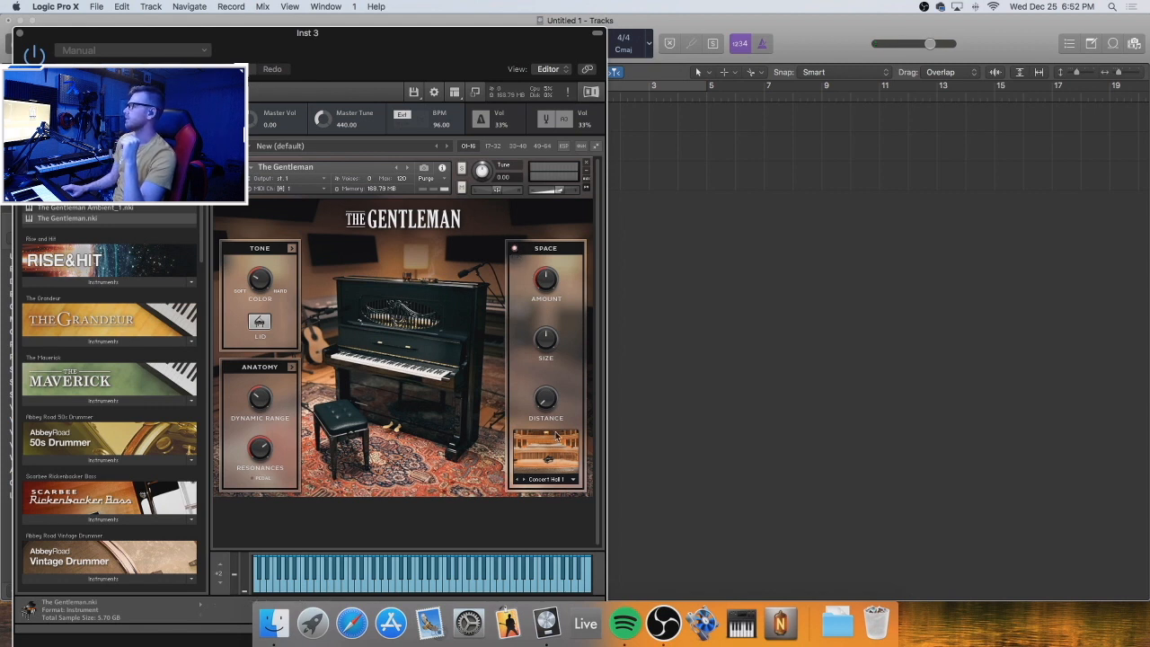
Look at The Gentleman's Tone settings, raise the Hammer noise to -14.0 dB in its Anatomy settings, and close the Kontakt window
{"action": "left_click", "coordinate": [291, 248]}
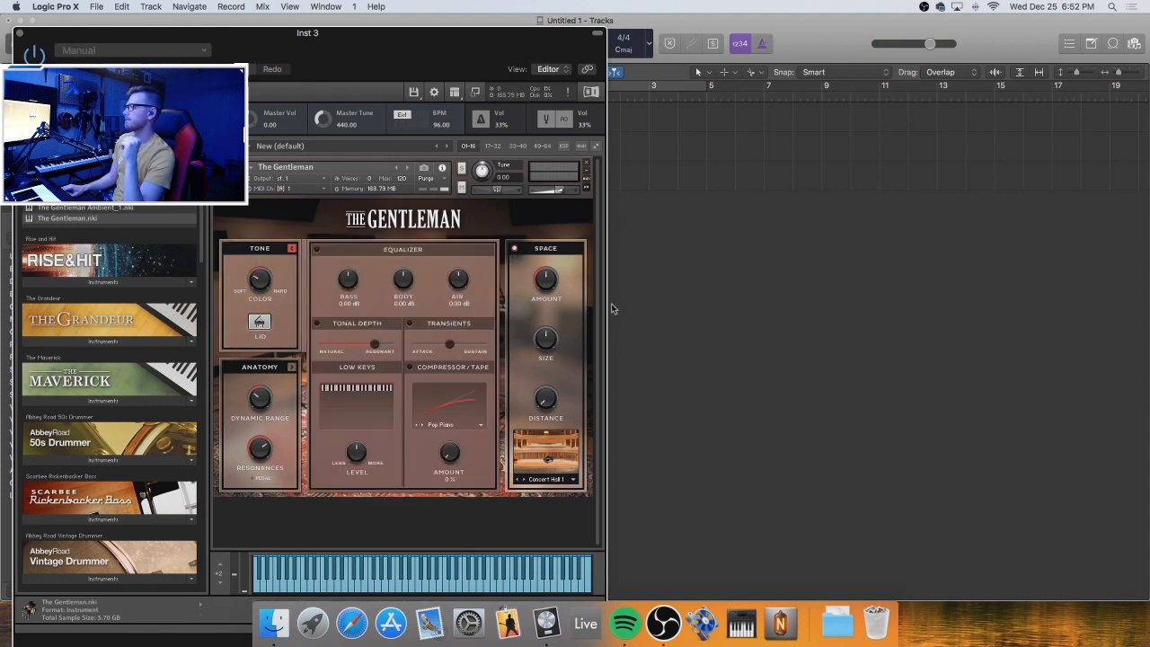
{"action": "left_click", "coordinate": [292, 249]}
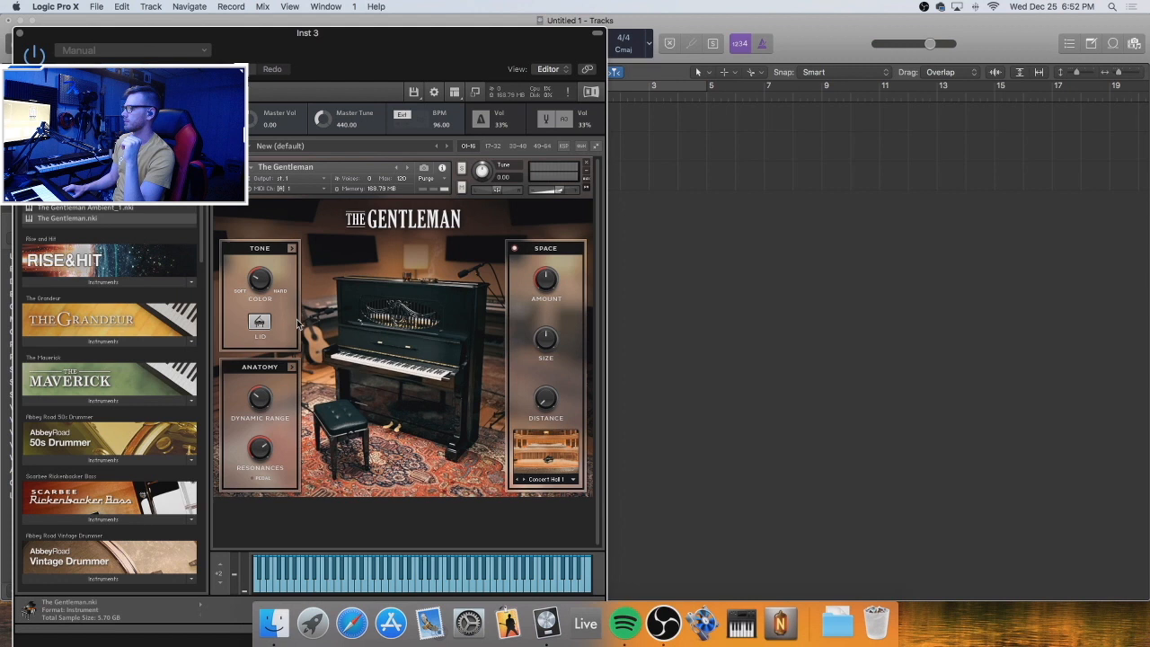
{"action": "left_click", "coordinate": [292, 367]}
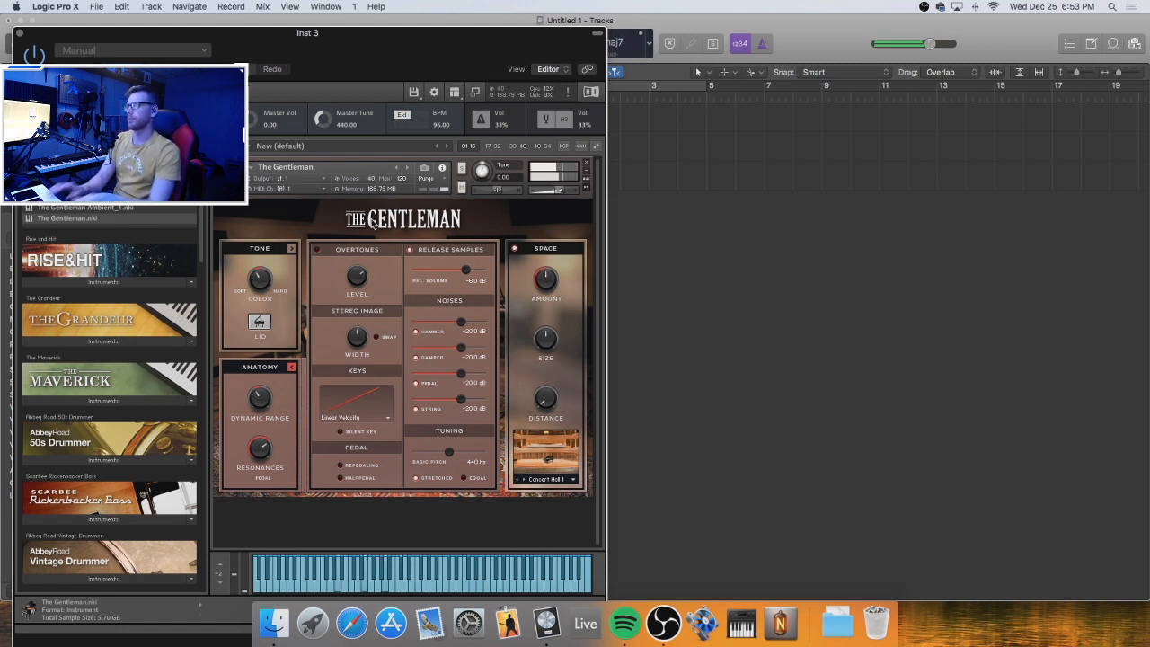
{"action": "left_click_drag", "start_coordinate": [461, 322], "coordinate": [475, 324]}
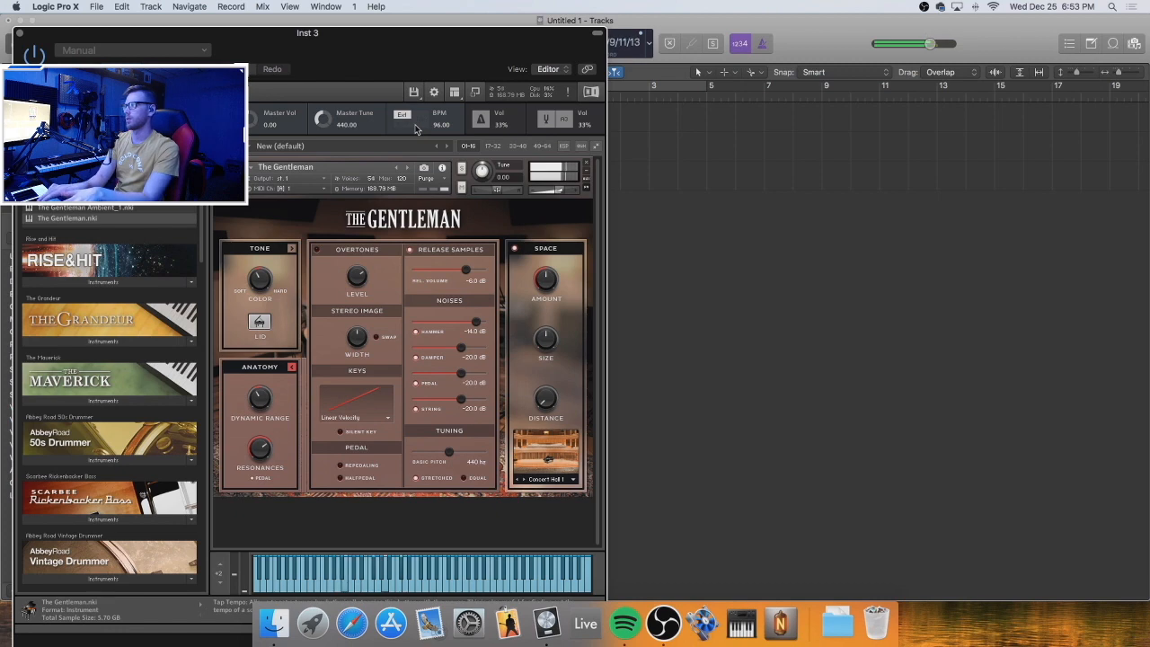
{"action": "left_click", "coordinate": [21, 34]}
Insert a stereo Compressor from the Dynamics effects on the Inst 3 channel strip
{"action": "left_click", "coordinate": [303, 337]}
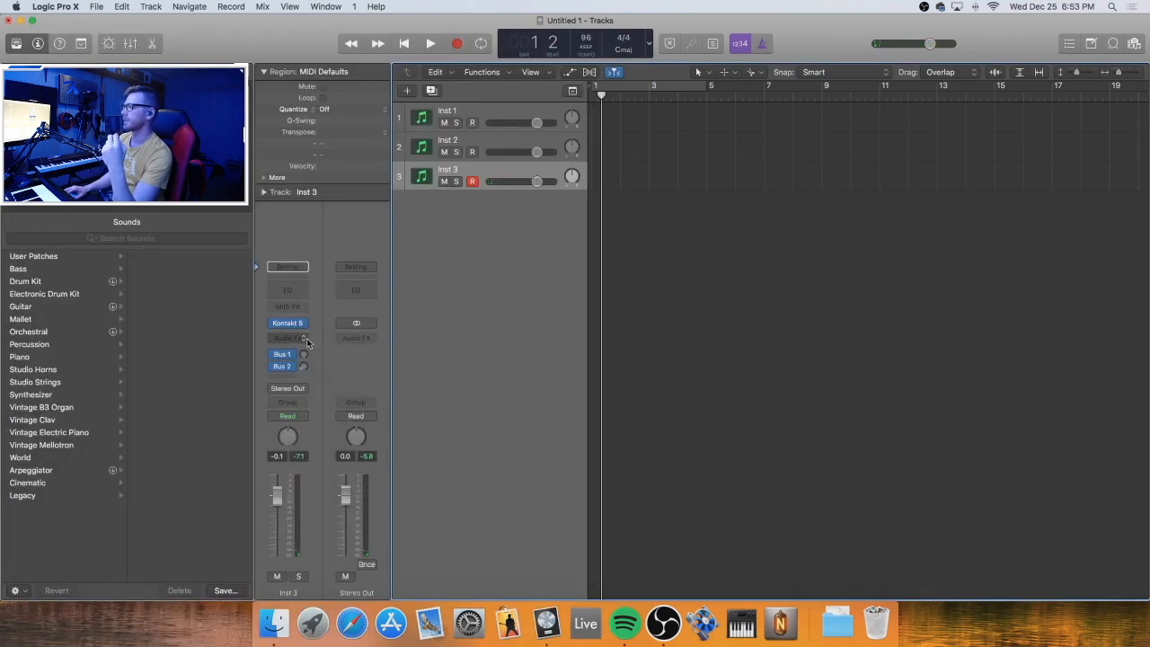
{"action": "left_click", "coordinate": [306, 341]}
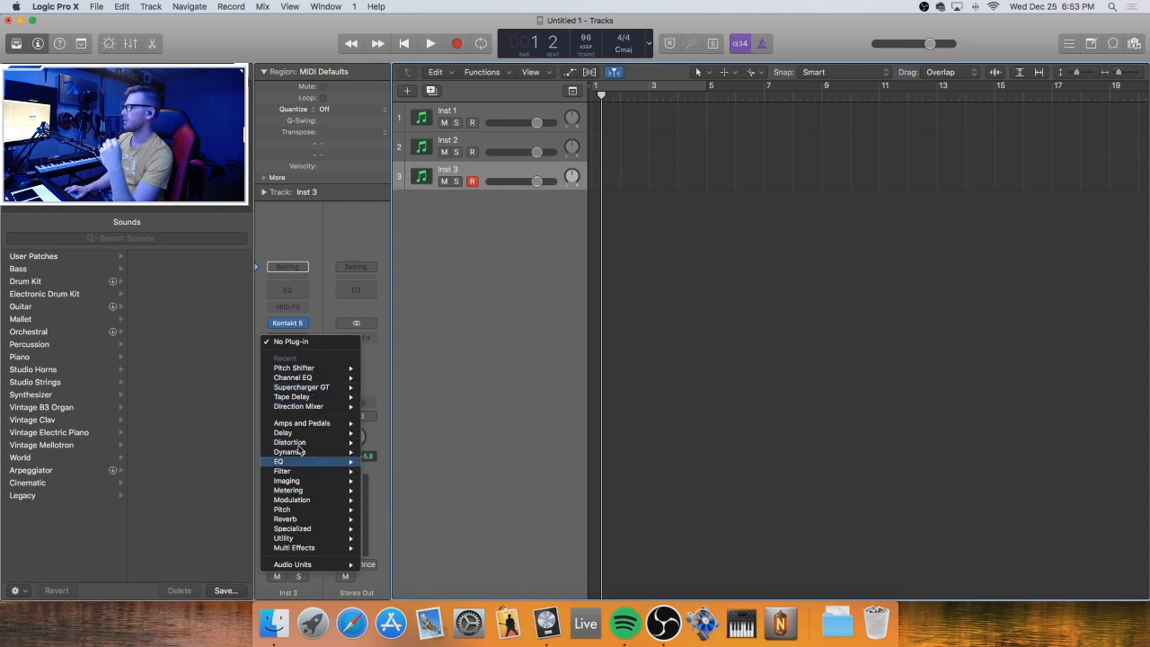
{"action": "mouse_move", "coordinate": [341, 451]}
{"action": "mouse_move", "coordinate": [387, 462]}
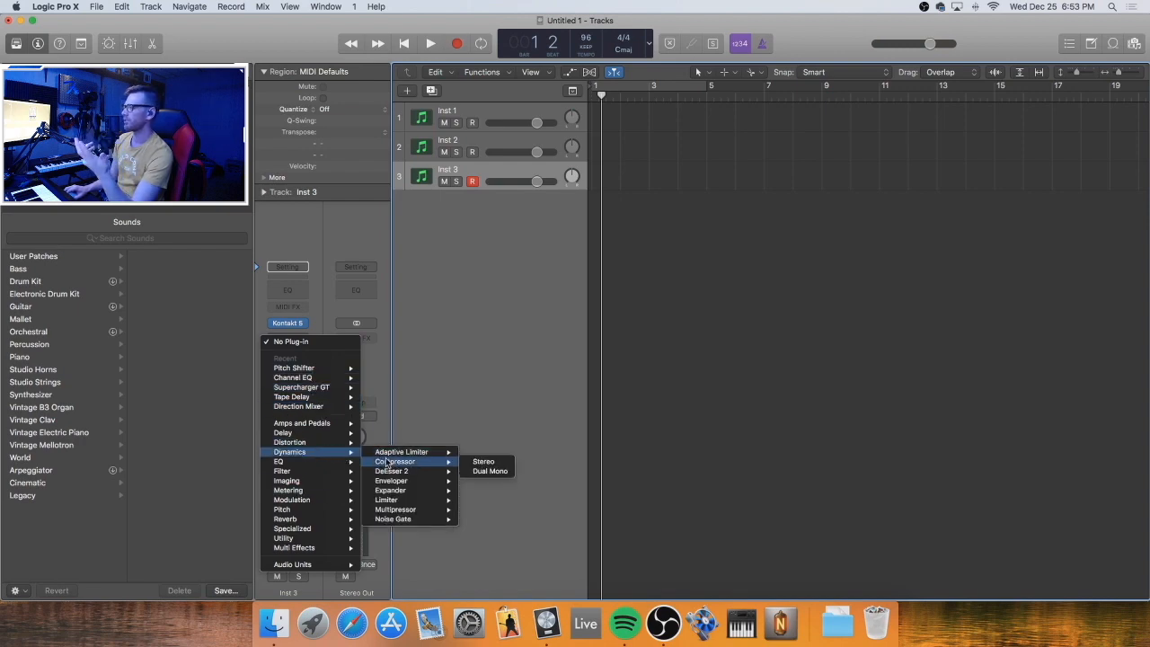
{"action": "left_click", "coordinate": [483, 461]}
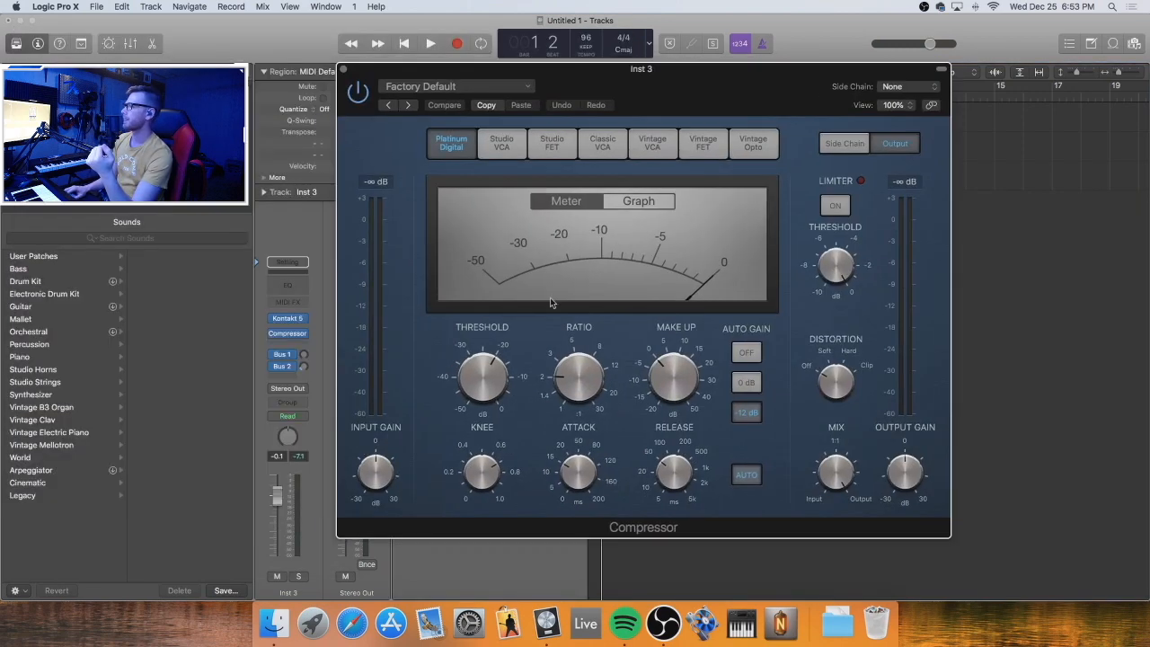
Set the Compressor's threshold to -26.0 dB and raise its ratio
{"action": "left_click_drag", "start_coordinate": [468, 381], "coordinate": [479, 396]}
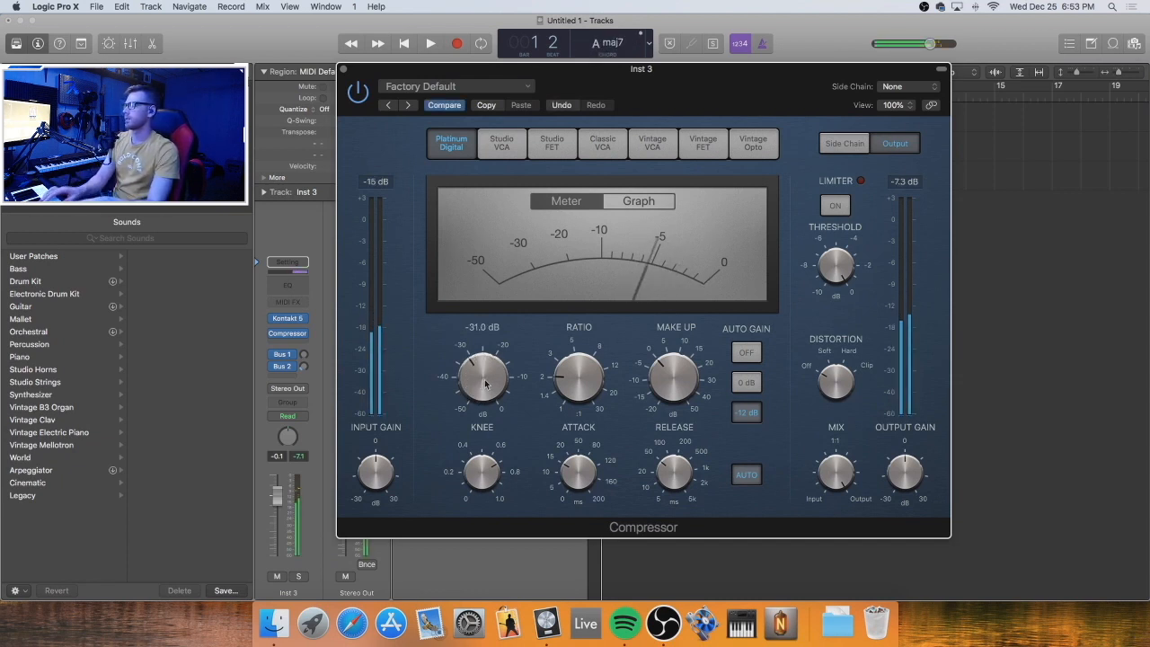
{"action": "left_click_drag", "start_coordinate": [485, 385], "coordinate": [490, 366]}
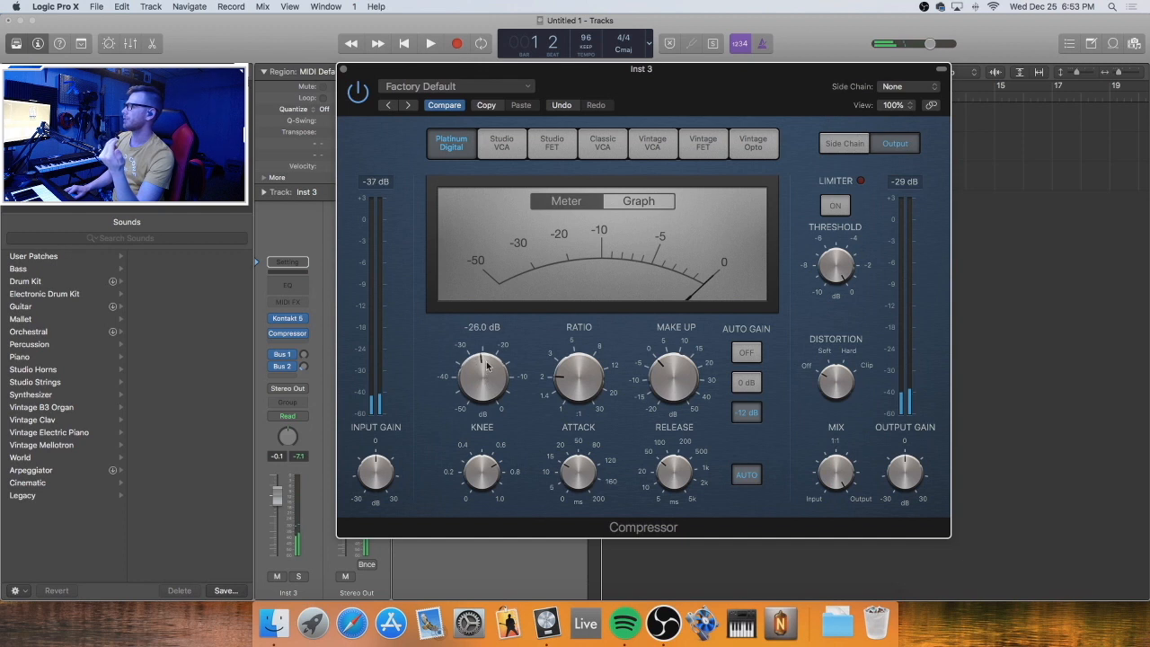
{"action": "left_click_drag", "start_coordinate": [582, 384], "coordinate": [579, 373]}
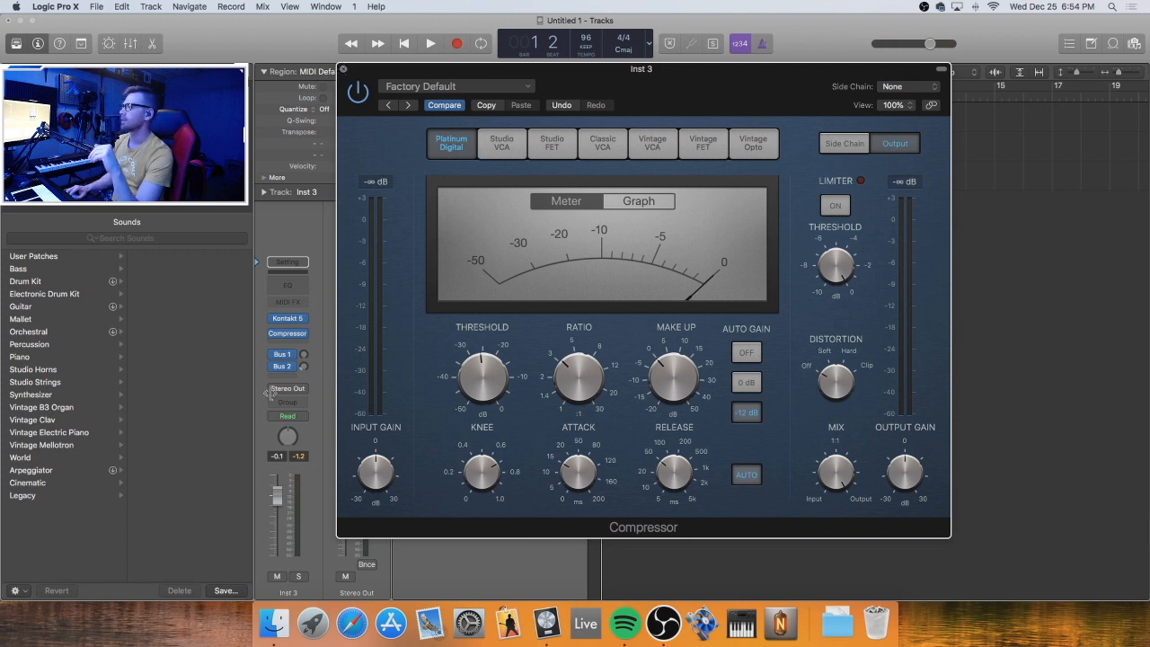
Insert the ValhallaShimmer reverb above the Compressor on Inst 3 and move its window clear of the channel strip
{"action": "left_click", "coordinate": [300, 334]}
{"action": "left_click", "coordinate": [293, 342]}
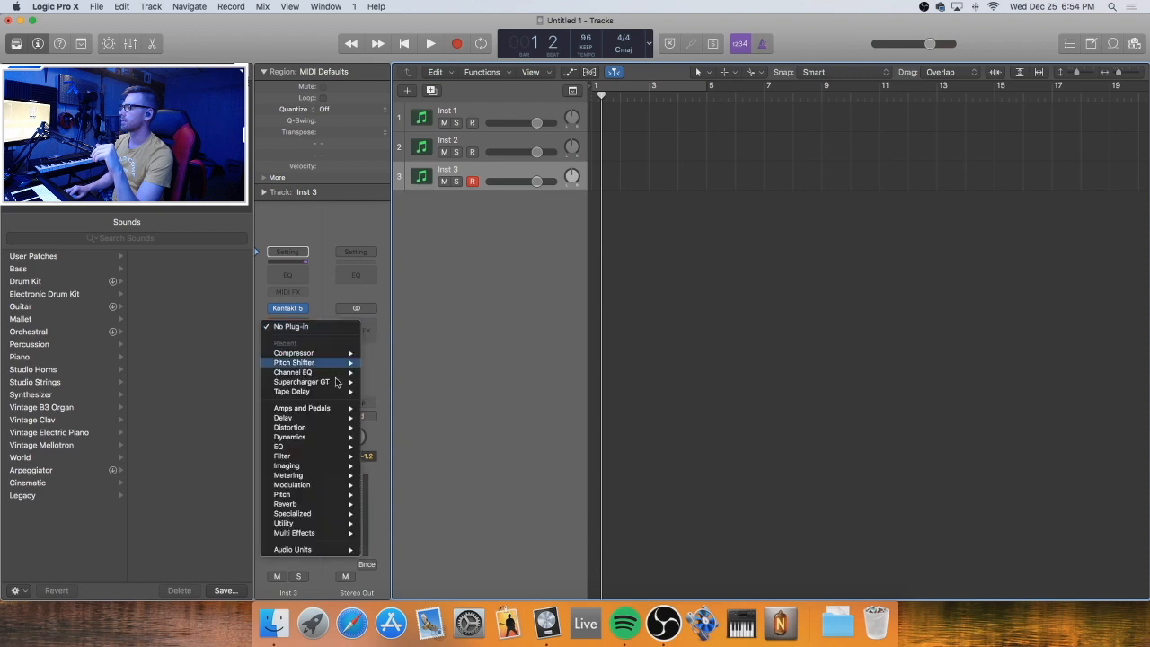
{"action": "mouse_move", "coordinate": [327, 553]}
{"action": "mouse_move", "coordinate": [405, 590]}
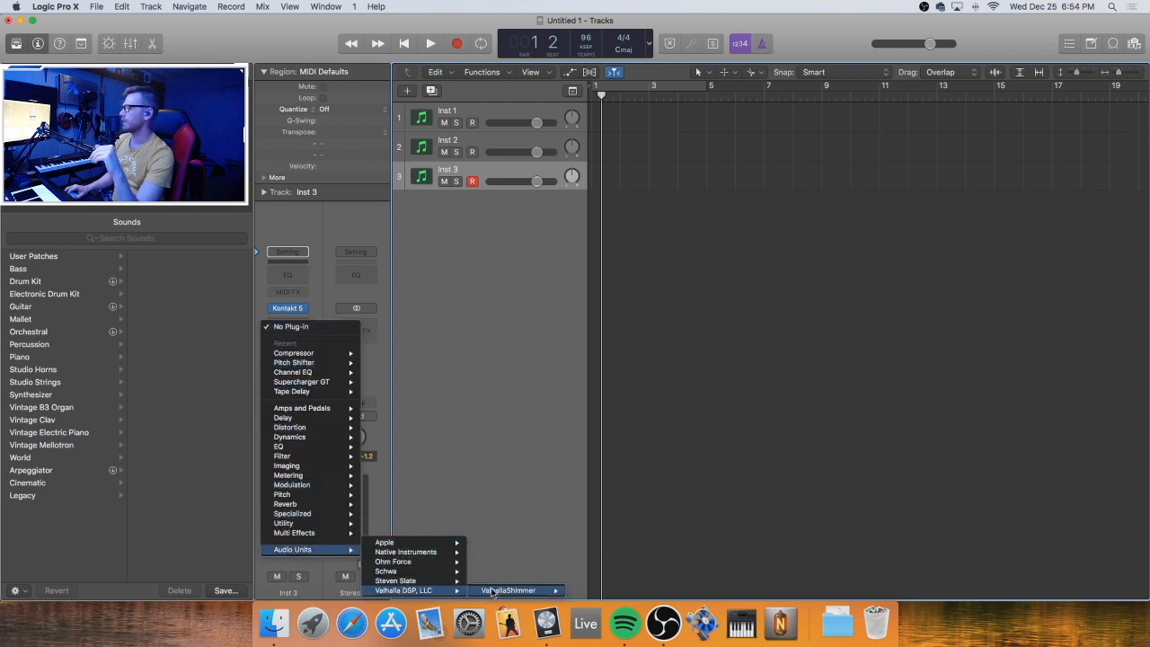
{"action": "mouse_move", "coordinate": [507, 590]}
{"action": "left_click", "coordinate": [590, 580]}
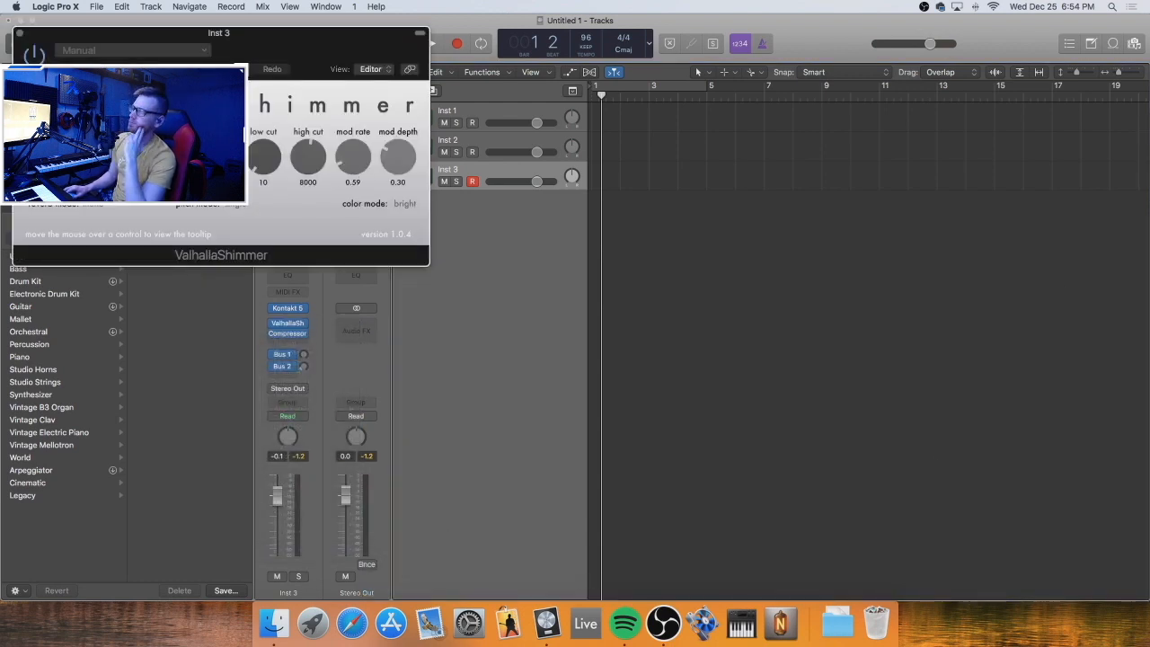
{"action": "left_click_drag", "start_coordinate": [244, 55], "coordinate": [755, 178]}
Set ValhallaShimmer's mix to 0.30, reverb mode to mediumStereo, size to 0.32 and mod depth to 0.00
{"action": "left_click_drag", "start_coordinate": [553, 284], "coordinate": [564, 372]}
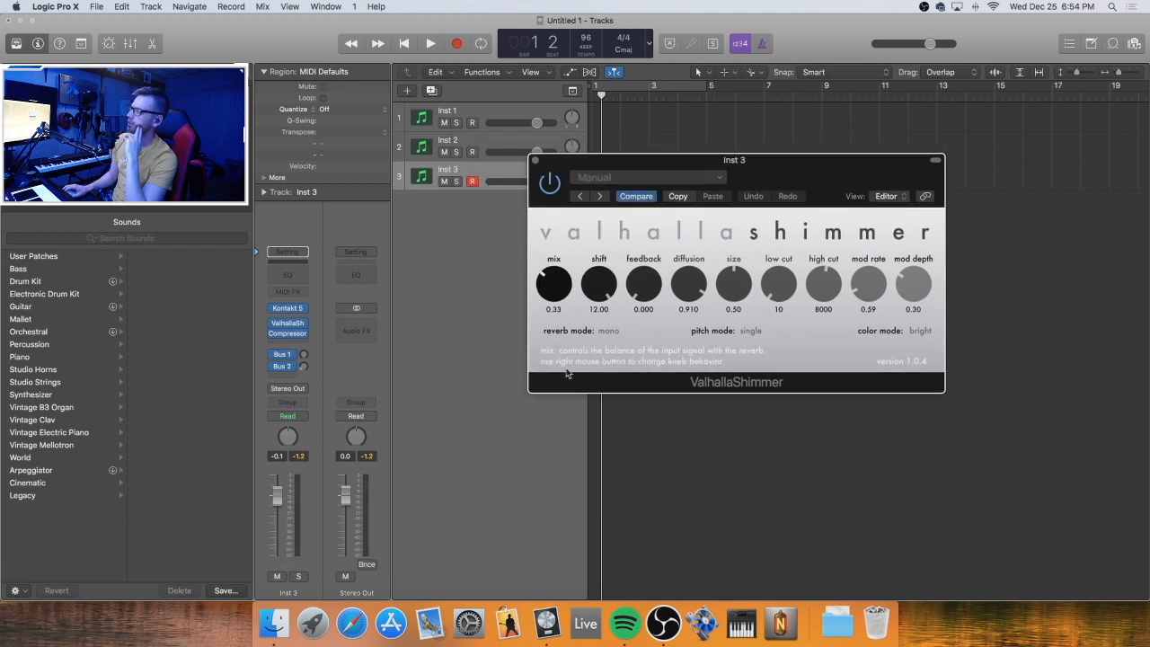
{"action": "left_click_drag", "start_coordinate": [553, 280], "coordinate": [562, 280]}
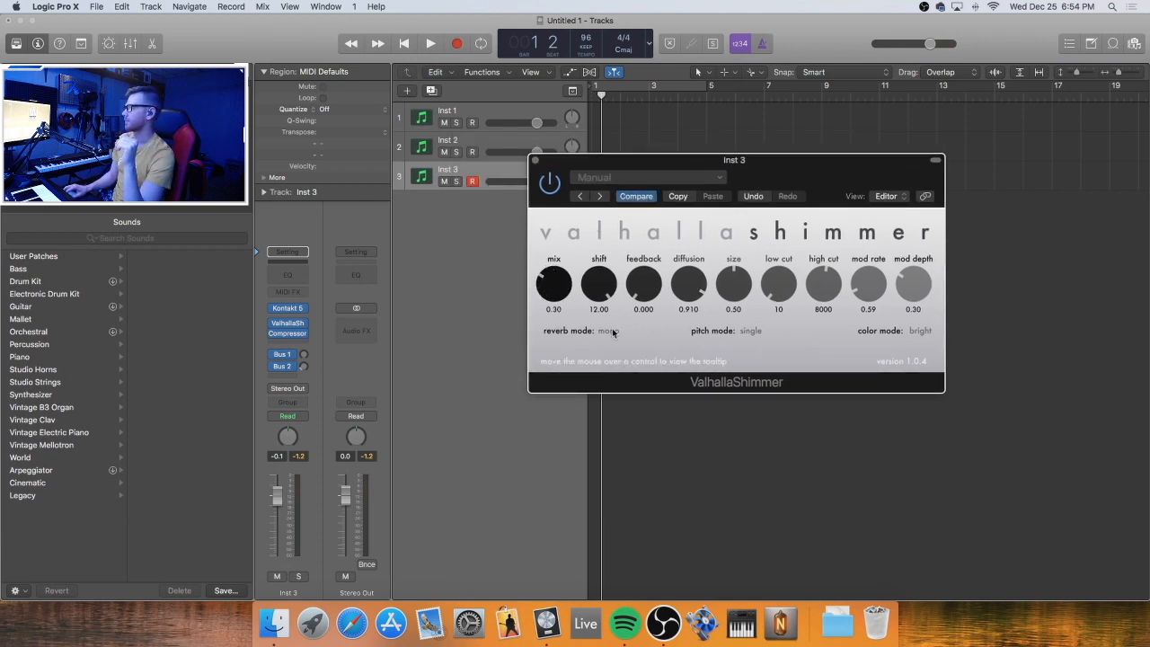
{"action": "left_click", "coordinate": [610, 331]}
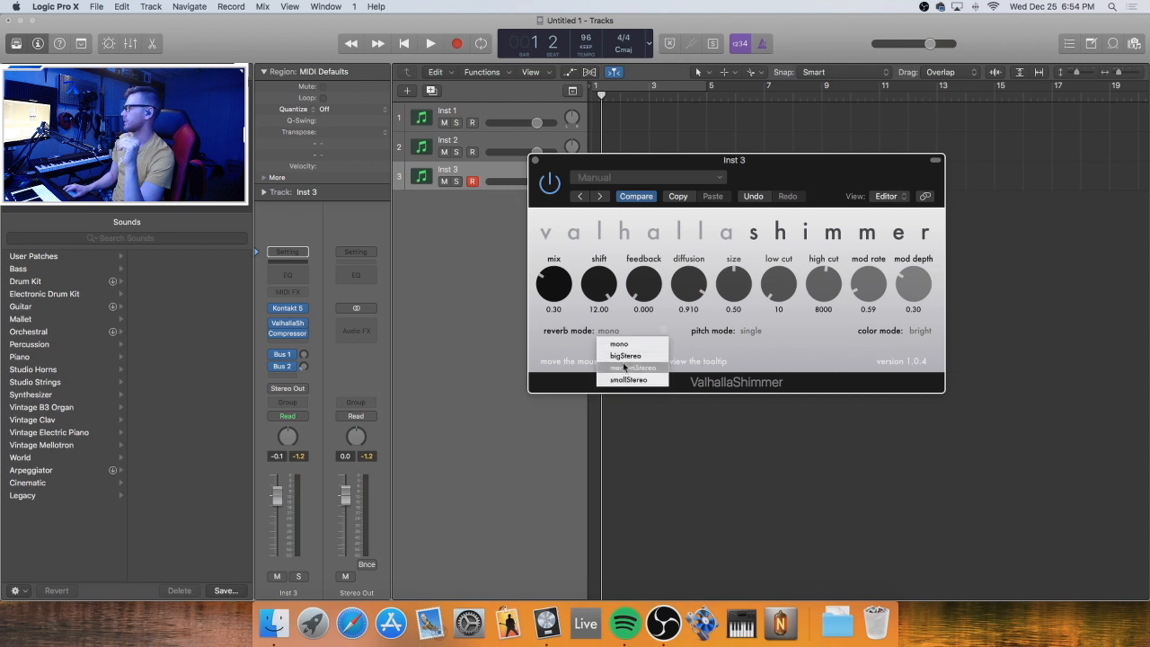
{"action": "left_click", "coordinate": [627, 367]}
{"action": "left_click_drag", "start_coordinate": [752, 292], "coordinate": [747, 291]}
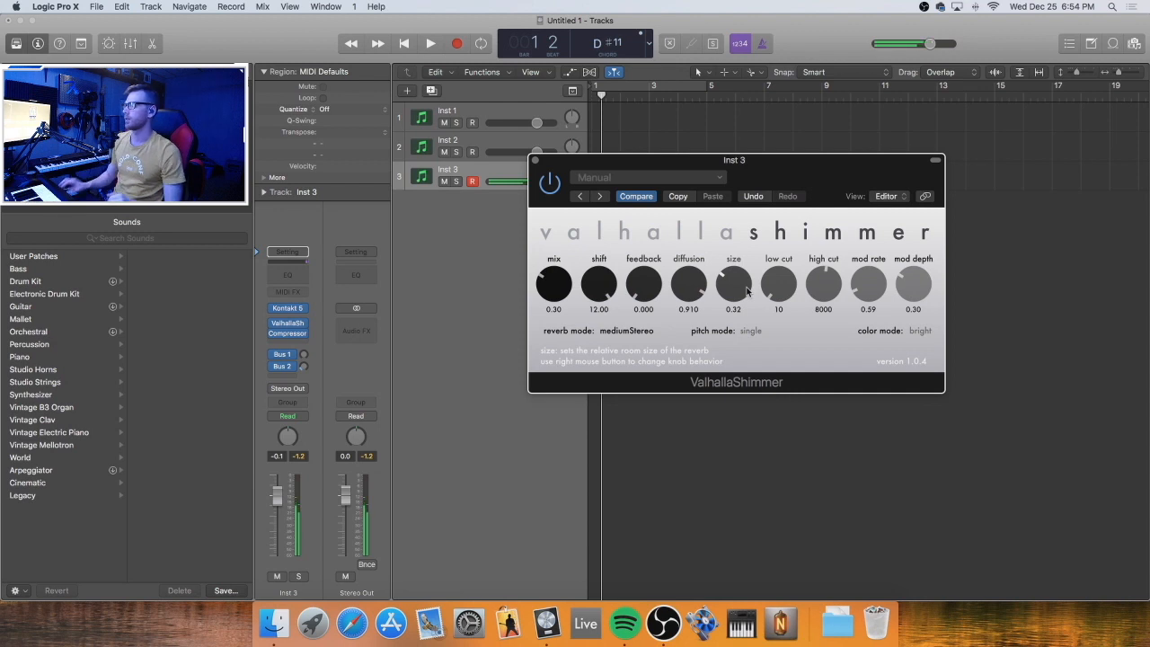
{"action": "left_click_drag", "start_coordinate": [909, 288], "coordinate": [908, 312]}
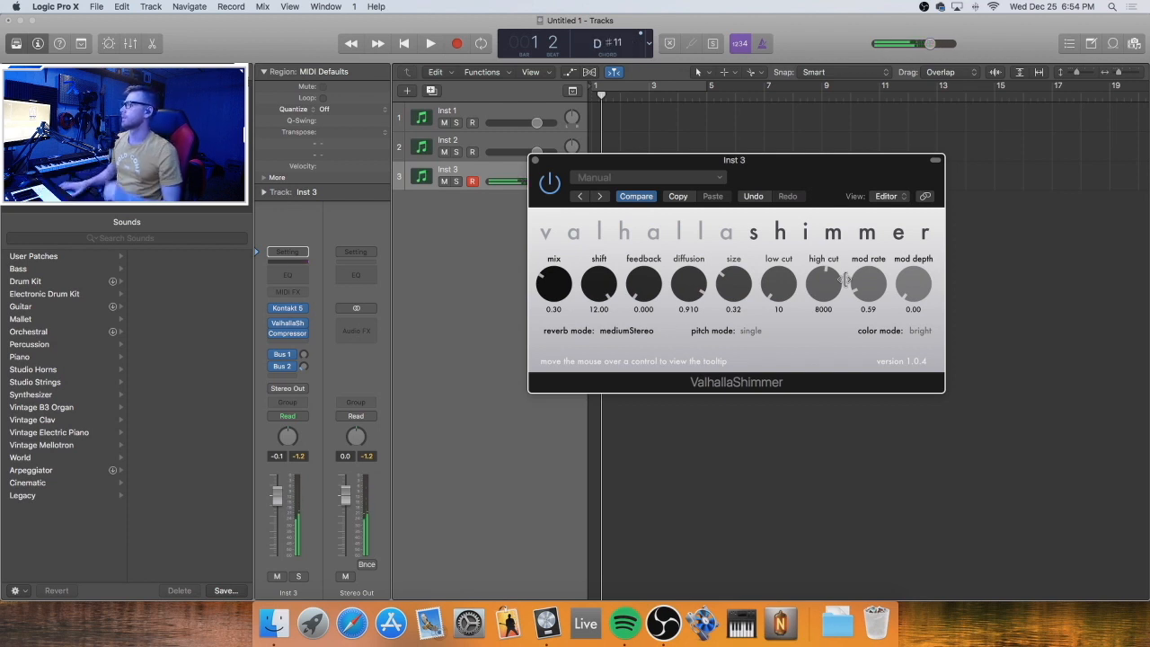
Set ValhallaShimmer's mix to 0.37 and pitch mode to single, fine-tune the feedback around 0.12, and close the plug-in window
{"action": "left_click_drag", "start_coordinate": [566, 310], "coordinate": [565, 288]}
{"action": "left_click_drag", "start_coordinate": [640, 291], "coordinate": [647, 290]}
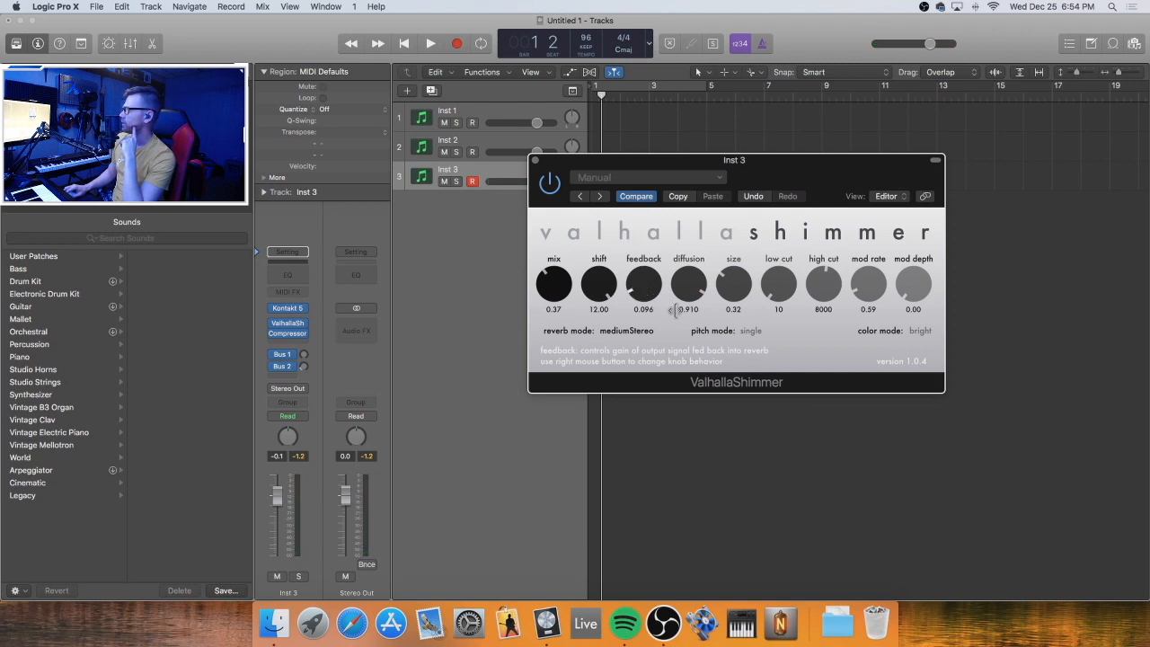
{"action": "left_click", "coordinate": [748, 331]}
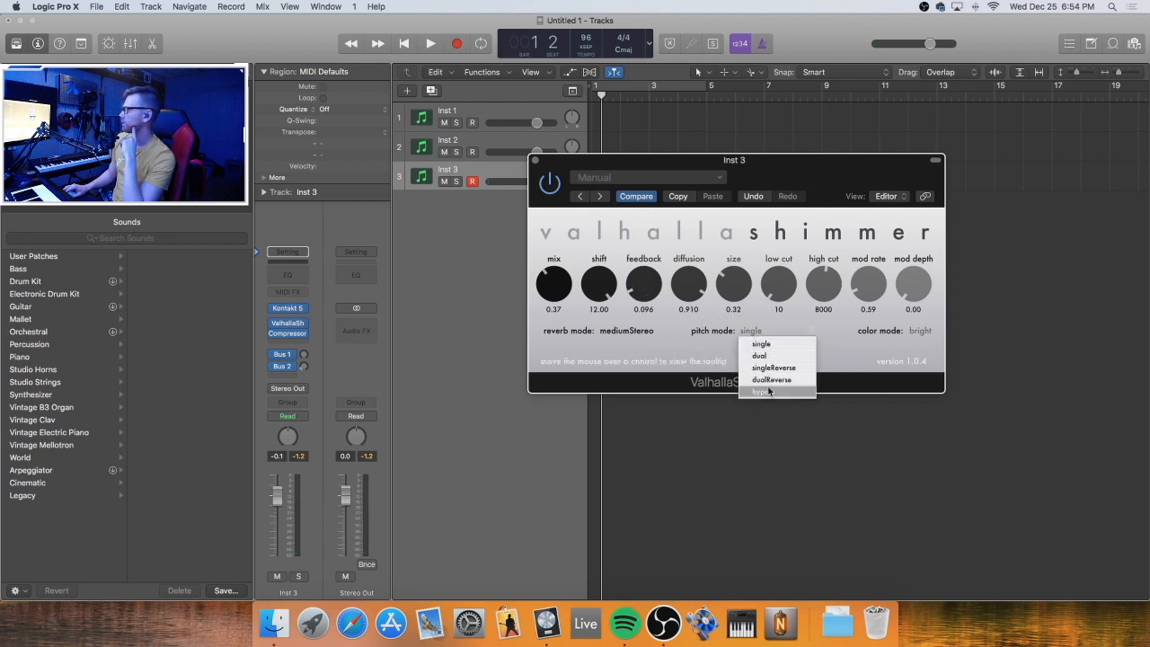
{"action": "left_click", "coordinate": [763, 346]}
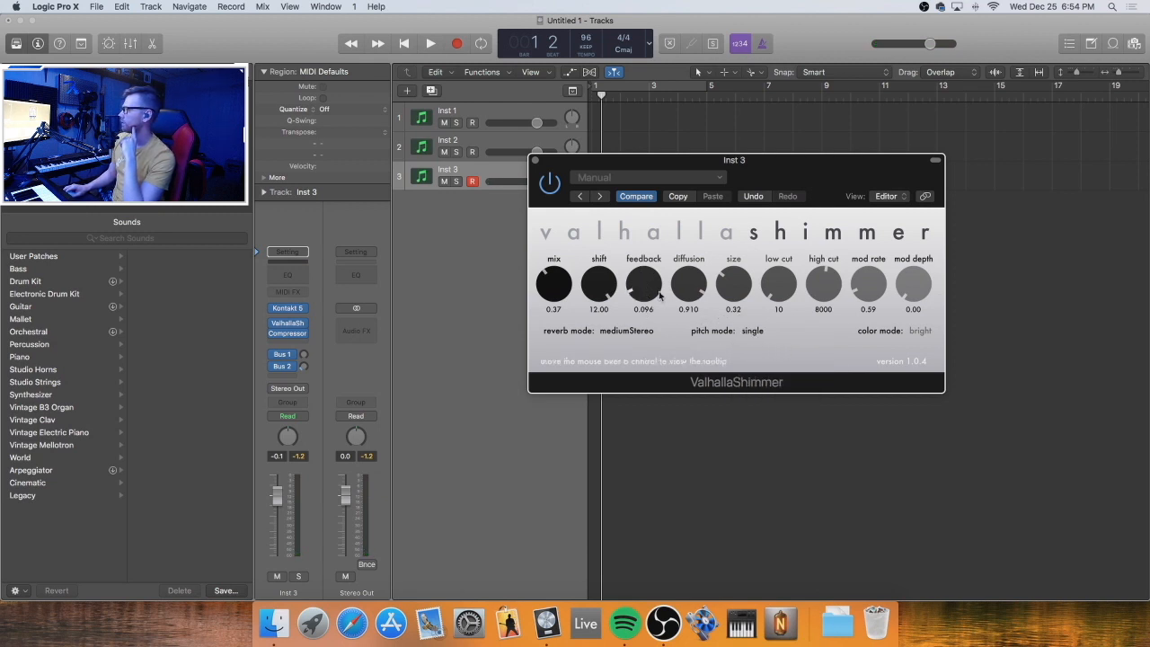
{"action": "left_click_drag", "start_coordinate": [652, 294], "coordinate": [651, 290]}
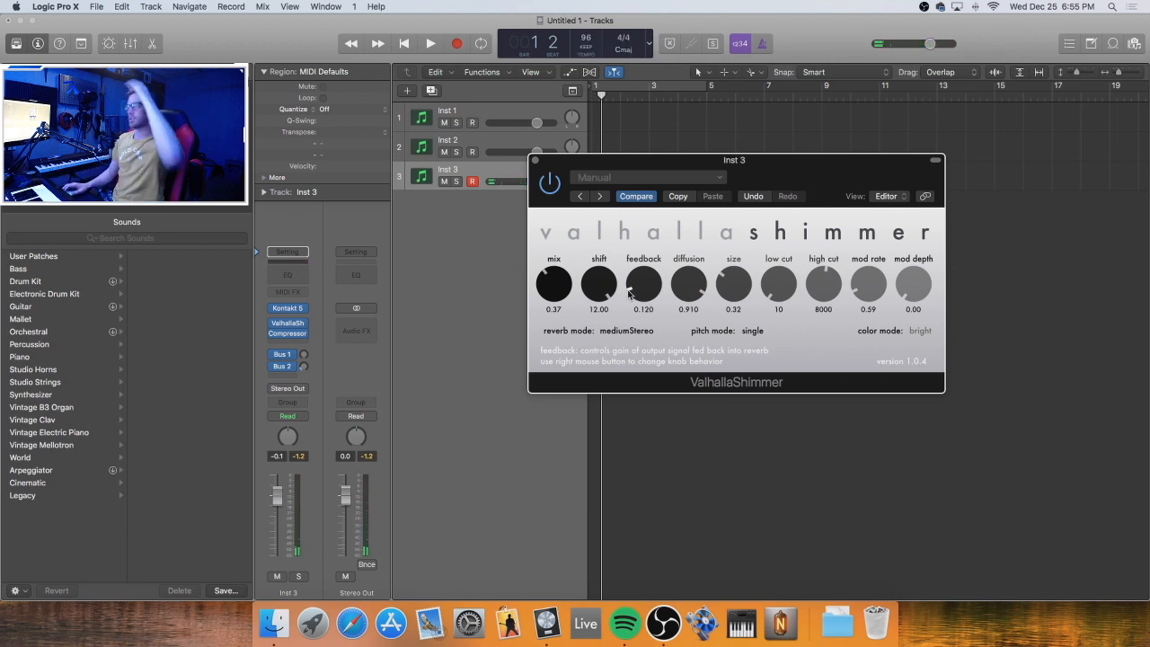
{"action": "left_click_drag", "start_coordinate": [629, 292], "coordinate": [628, 295]}
{"action": "left_click", "coordinate": [535, 161]}
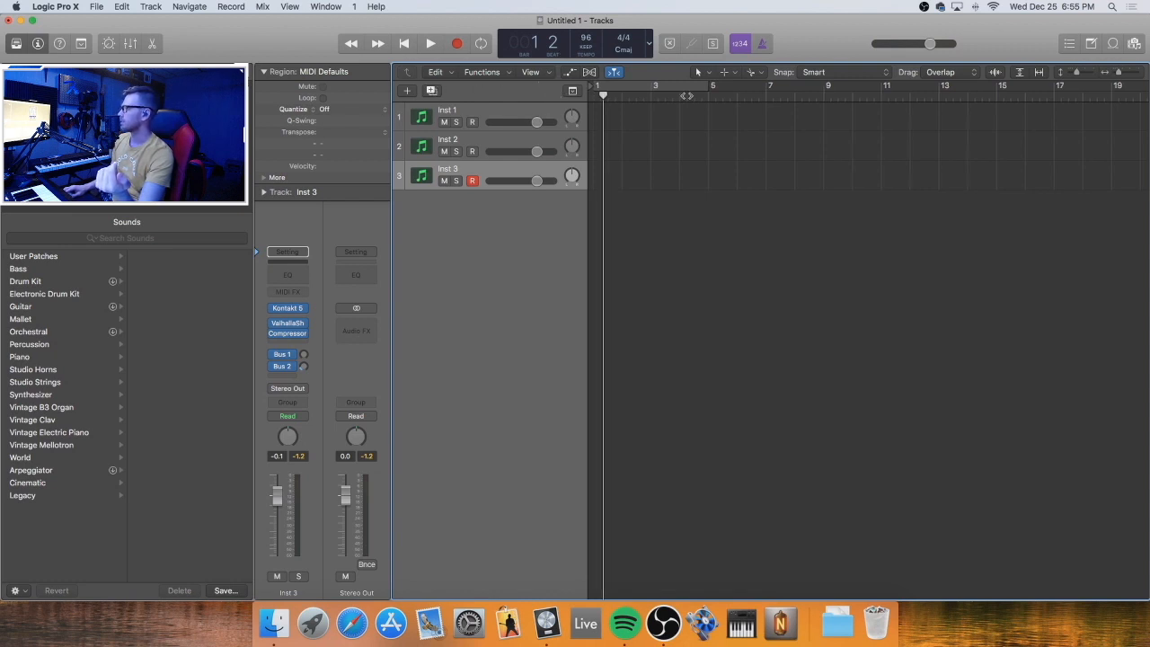
Move the playhead to bar 4 and show the secondary ruler above the Tracks area
{"action": "left_click", "coordinate": [685, 95]}
{"action": "left_click", "coordinate": [531, 71]}
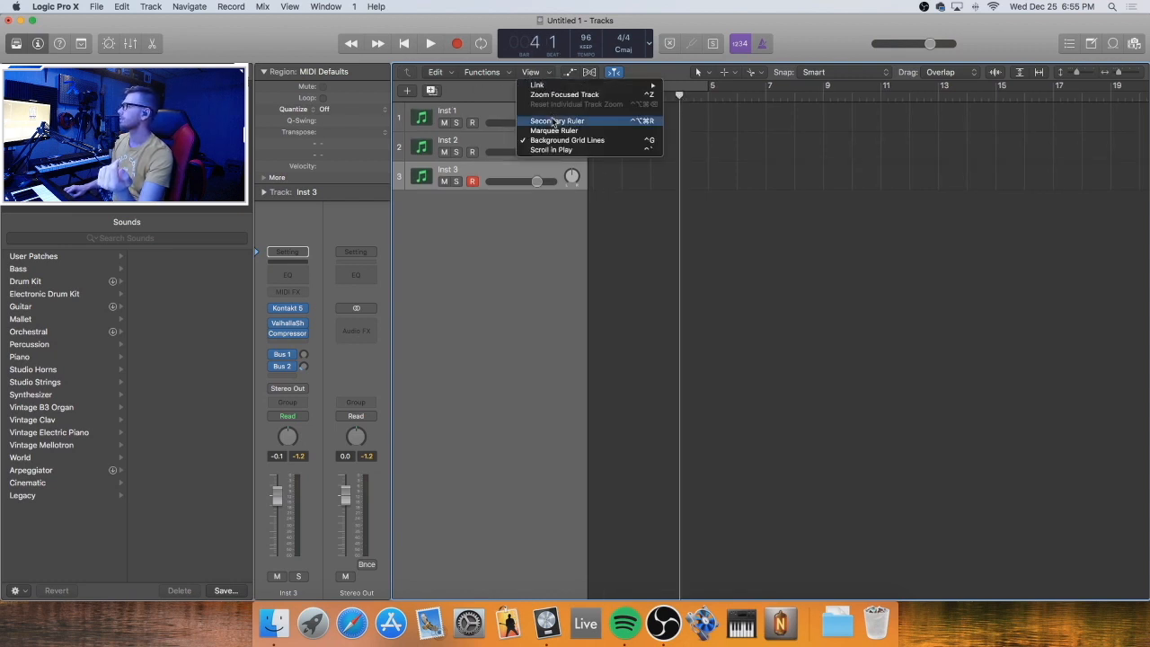
{"action": "left_click", "coordinate": [555, 122]}
{"action": "key", "text": "super+Left"}
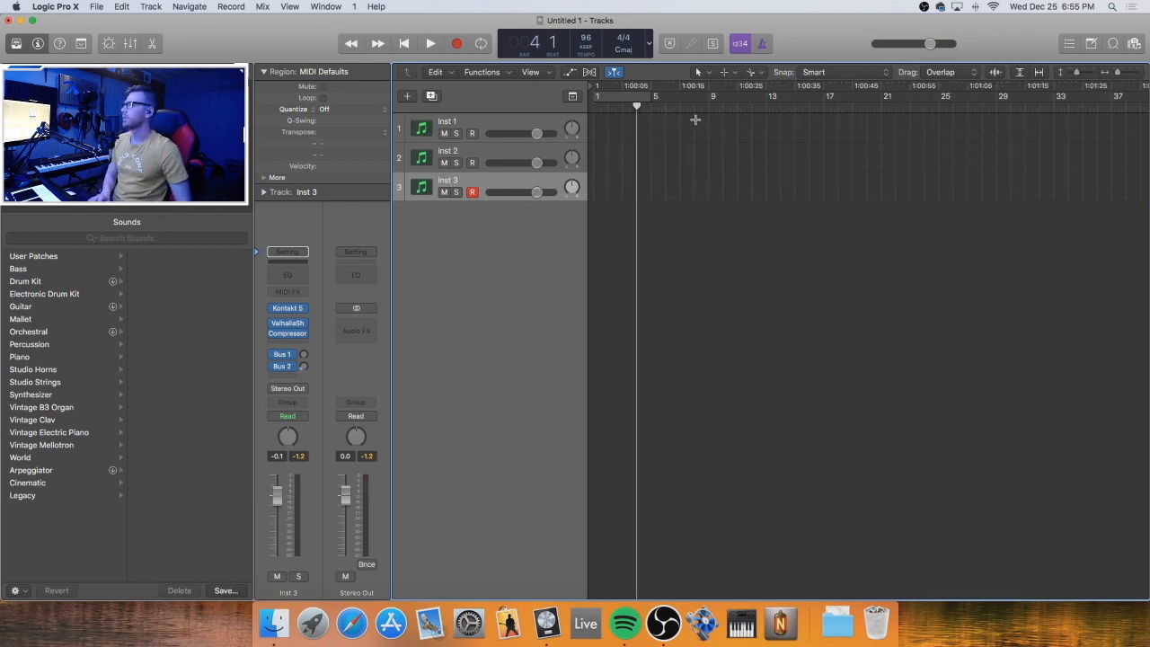
{"action": "key", "text": "super+Left"}
{"action": "key", "text": "super+Left"}
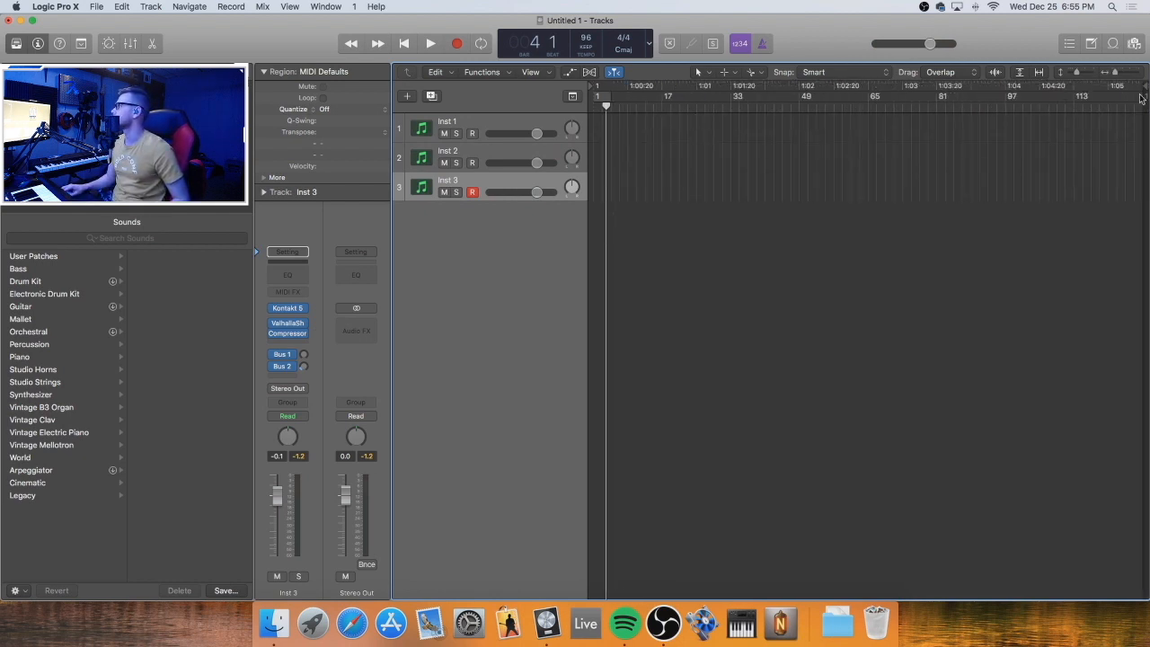
Shorten the project to end at about bar 90 and return the playhead to bar 1
{"action": "mouse_move", "coordinate": [1142, 85]}
{"action": "left_mouse_down"}
{"action": "mouse_move", "coordinate": [970, 181]}
{"action": "mouse_move", "coordinate": [983, 175]}
{"action": "left_mouse_up"}
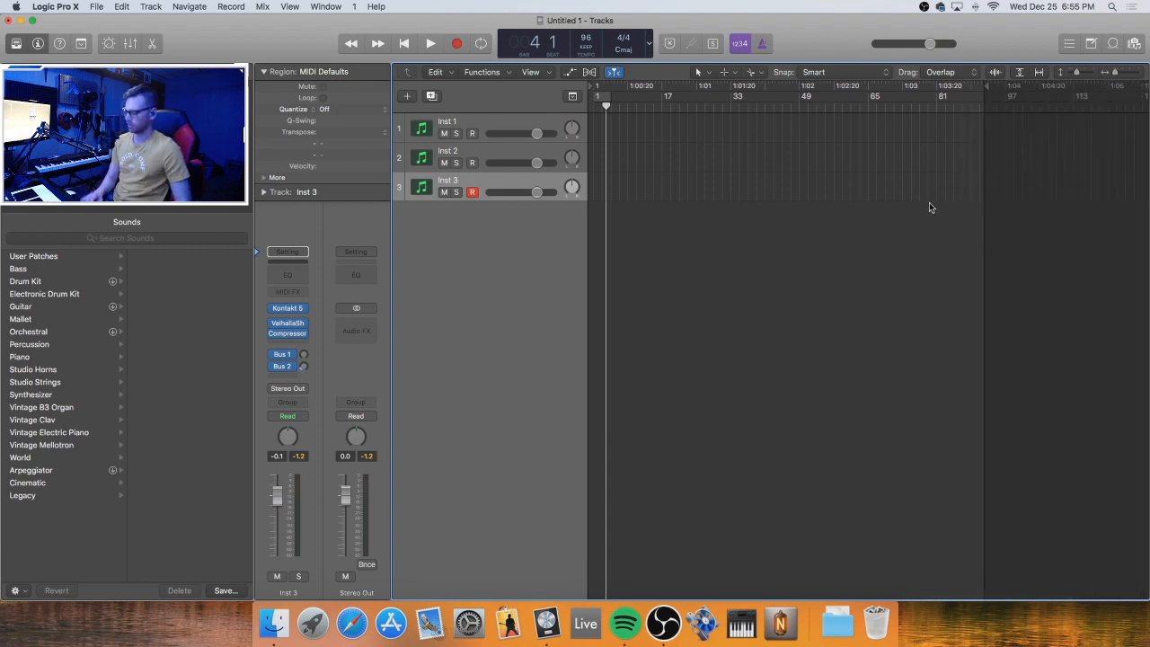
{"action": "key", "text": "Return"}
{"action": "key", "text": "super+Right"}
{"action": "key", "text": "super+Right"}
{"action": "key", "text": "super+Left"}
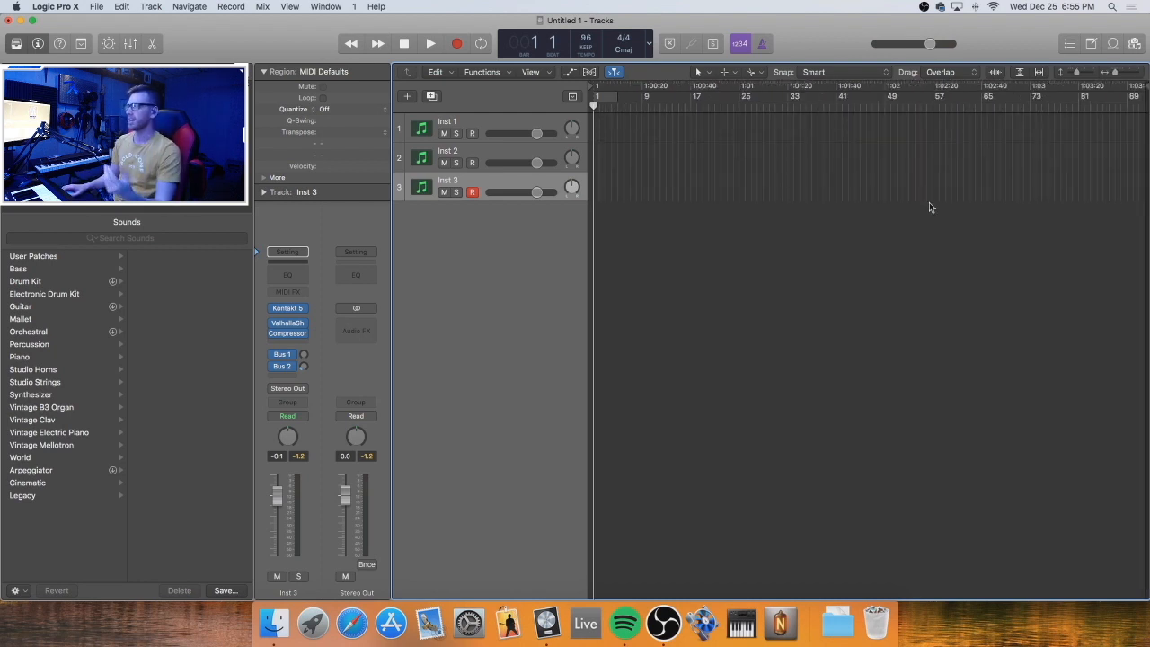
Create one audio track below Inst 1 using the stereo input 1-2, with input monitoring enabled
{"action": "left_click", "coordinate": [505, 123]}
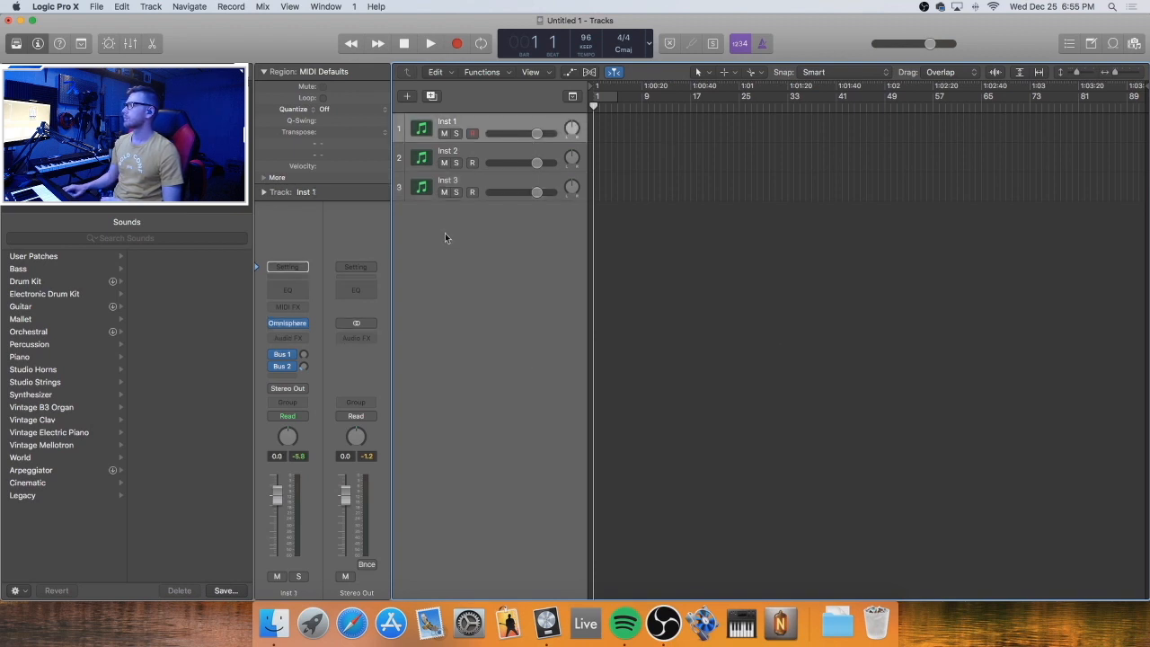
{"action": "key", "text": "alt+super+n"}
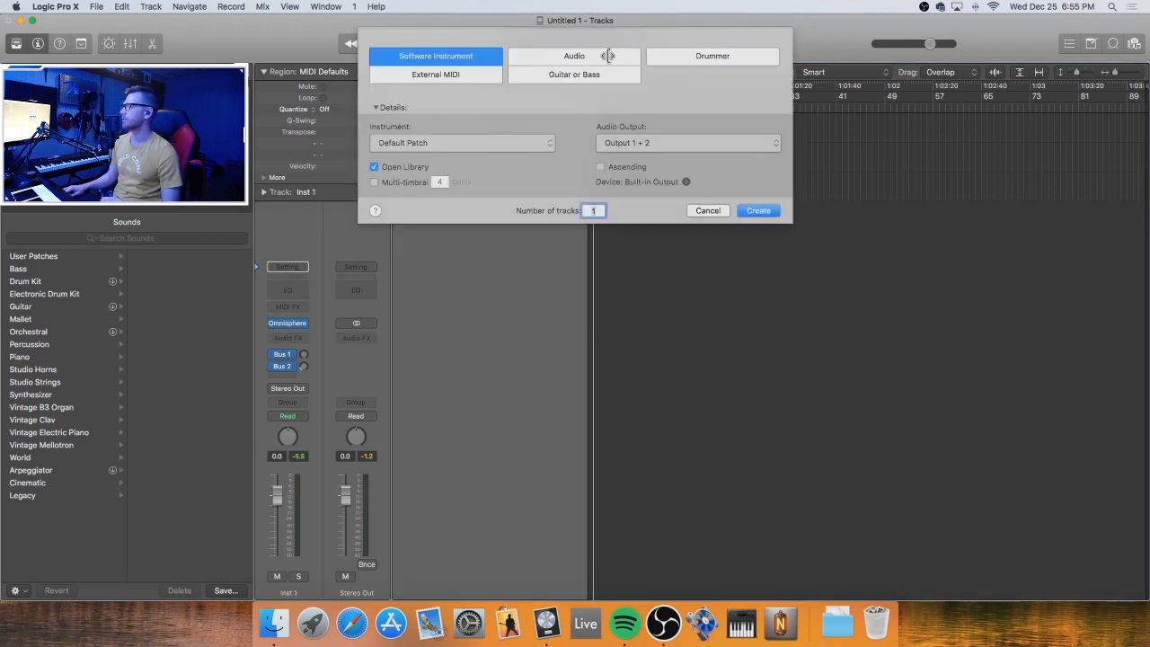
{"action": "left_click", "coordinate": [607, 54]}
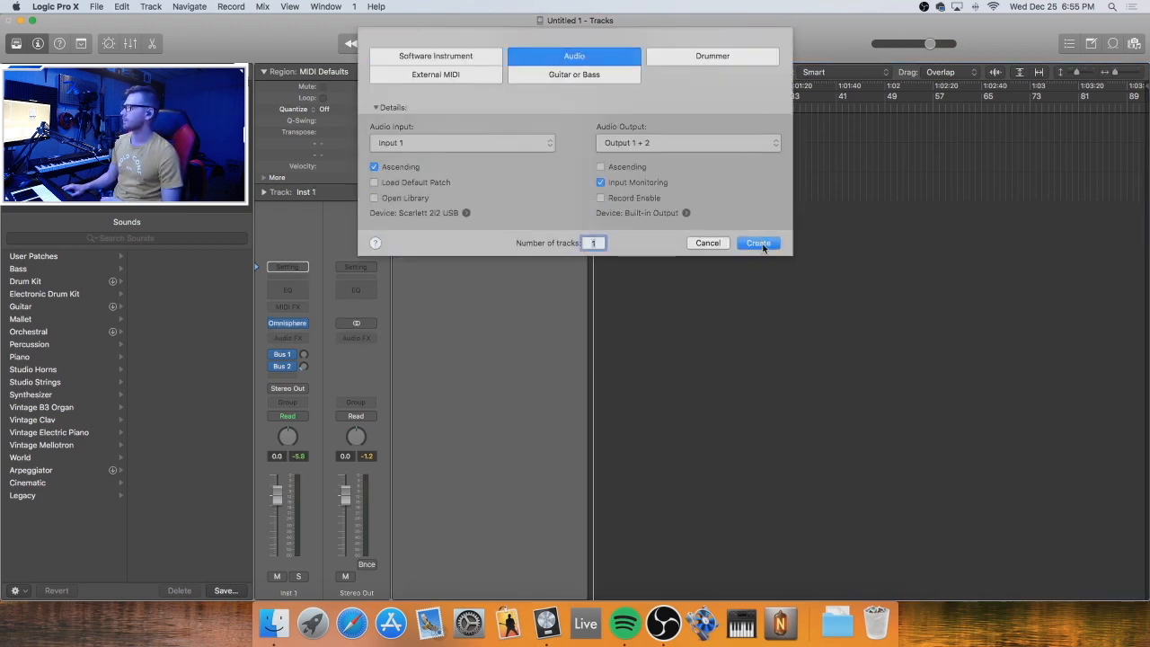
{"action": "left_click", "coordinate": [452, 144]}
{"action": "left_click", "coordinate": [284, 305]}
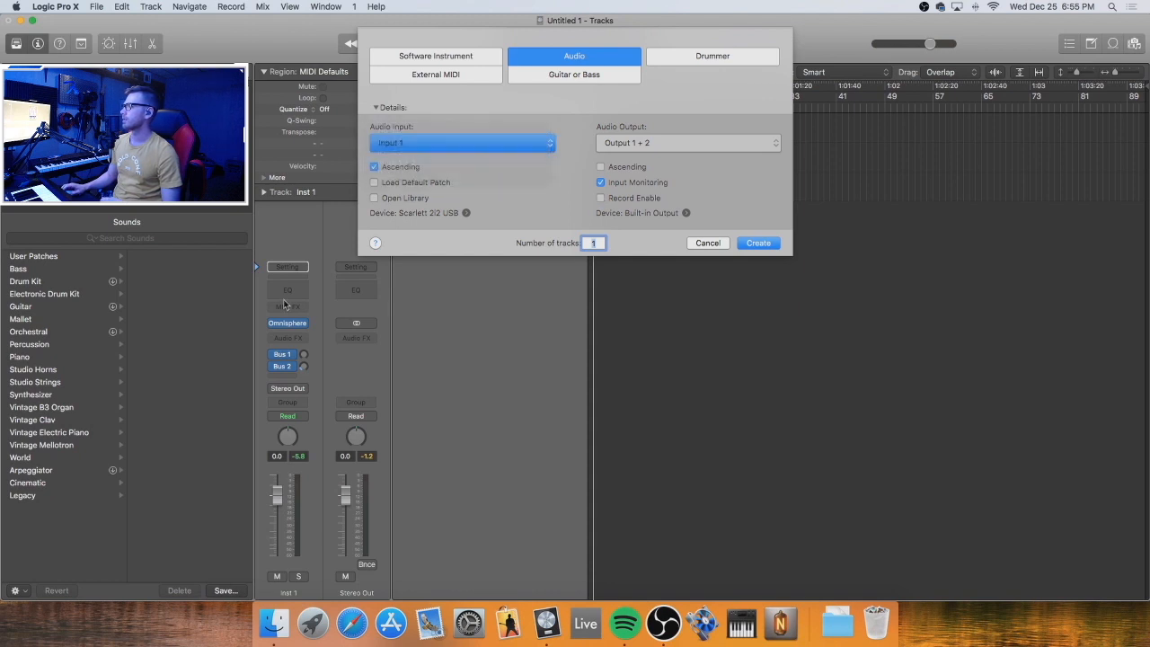
{"action": "left_click", "coordinate": [762, 242]}
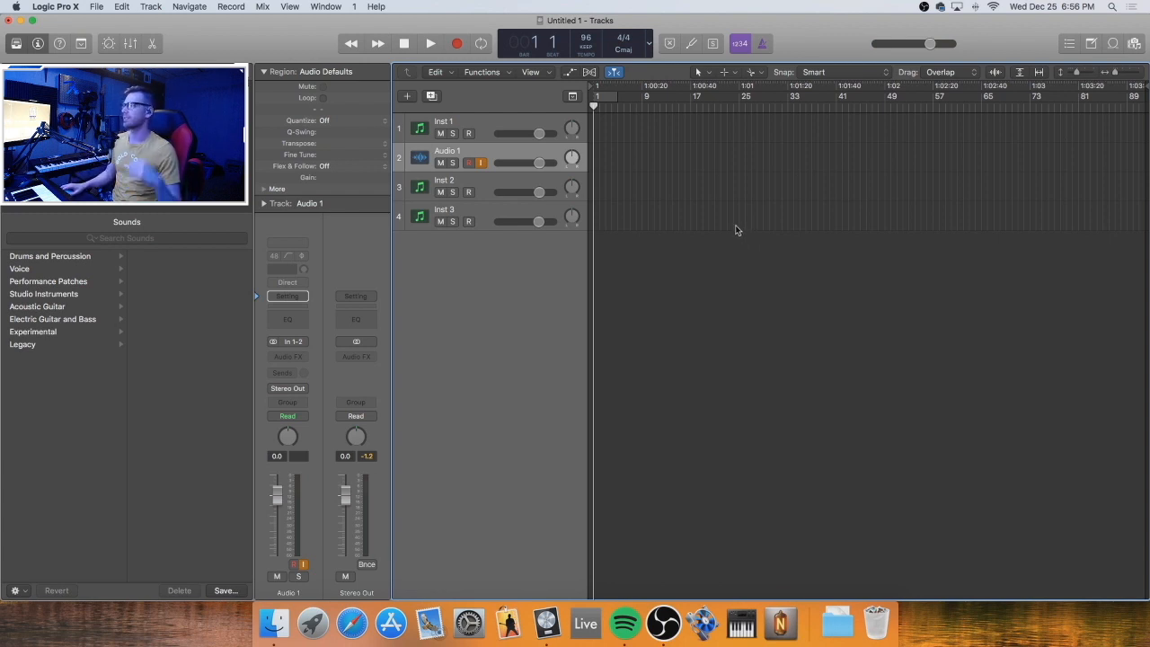
Move the Audio 1 track below Inst 3 and add a second audio track beneath it
{"action": "left_click_drag", "start_coordinate": [502, 151], "coordinate": [503, 220]}
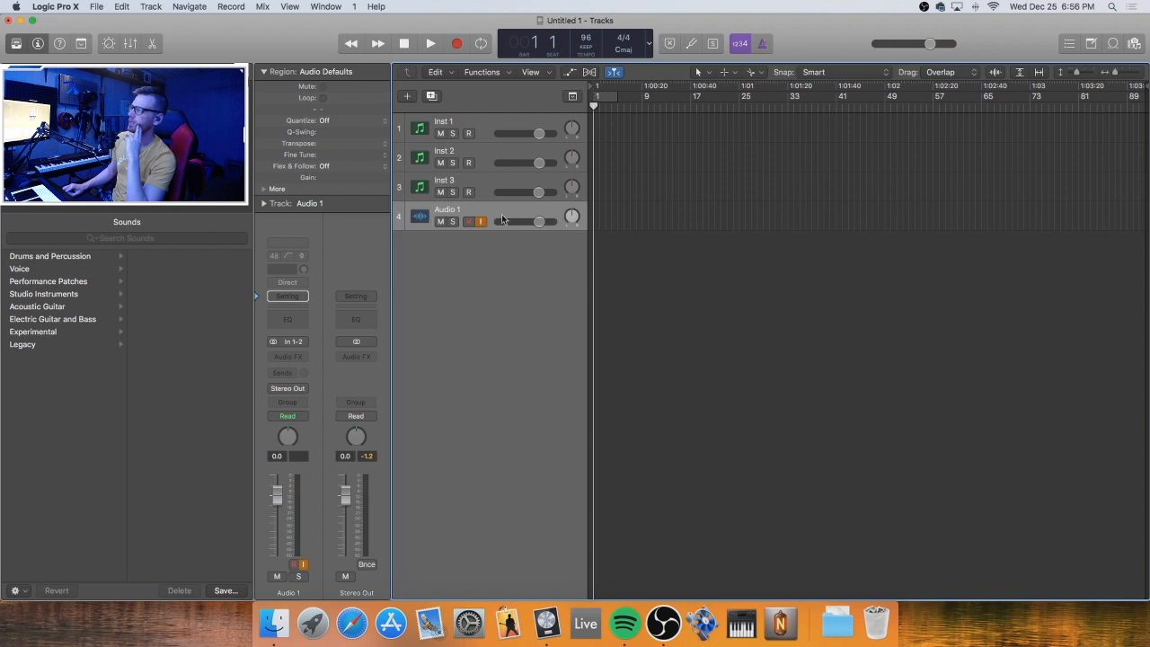
{"action": "double_click", "coordinate": [481, 236]}
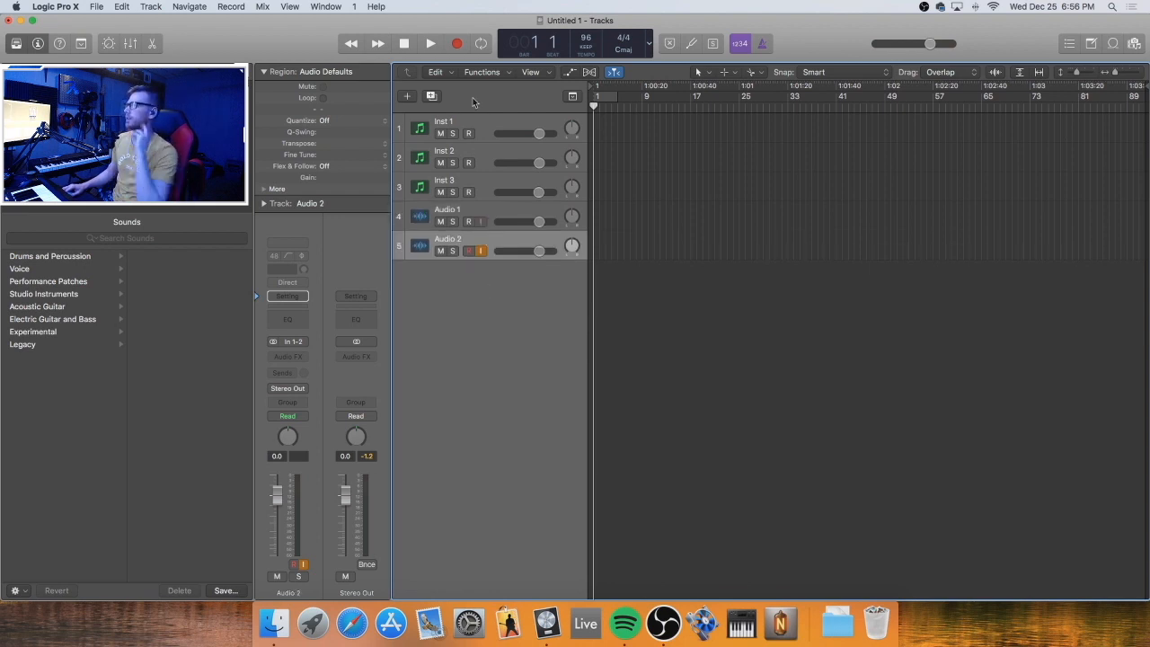
Slightly lower the Hurdy Gurdyish Pad level in Inst 1's Omnisphere mixer and close the plug-in window
{"action": "left_click", "coordinate": [475, 121]}
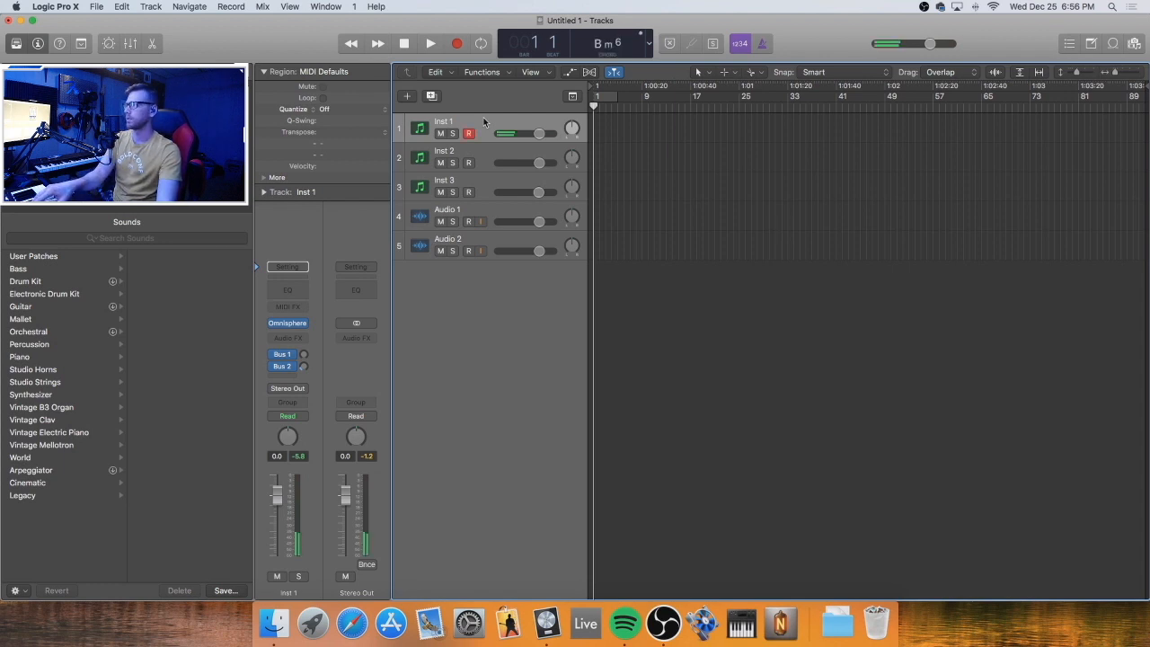
{"action": "left_click", "coordinate": [288, 323]}
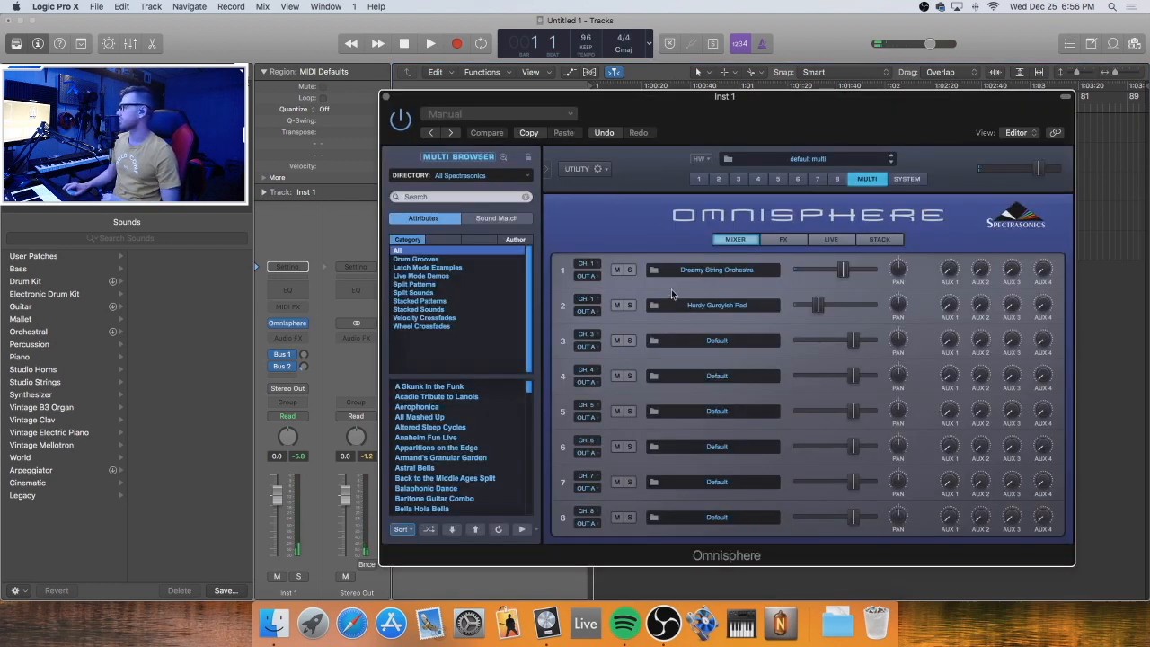
{"action": "left_click_drag", "start_coordinate": [816, 306], "coordinate": [812, 306]}
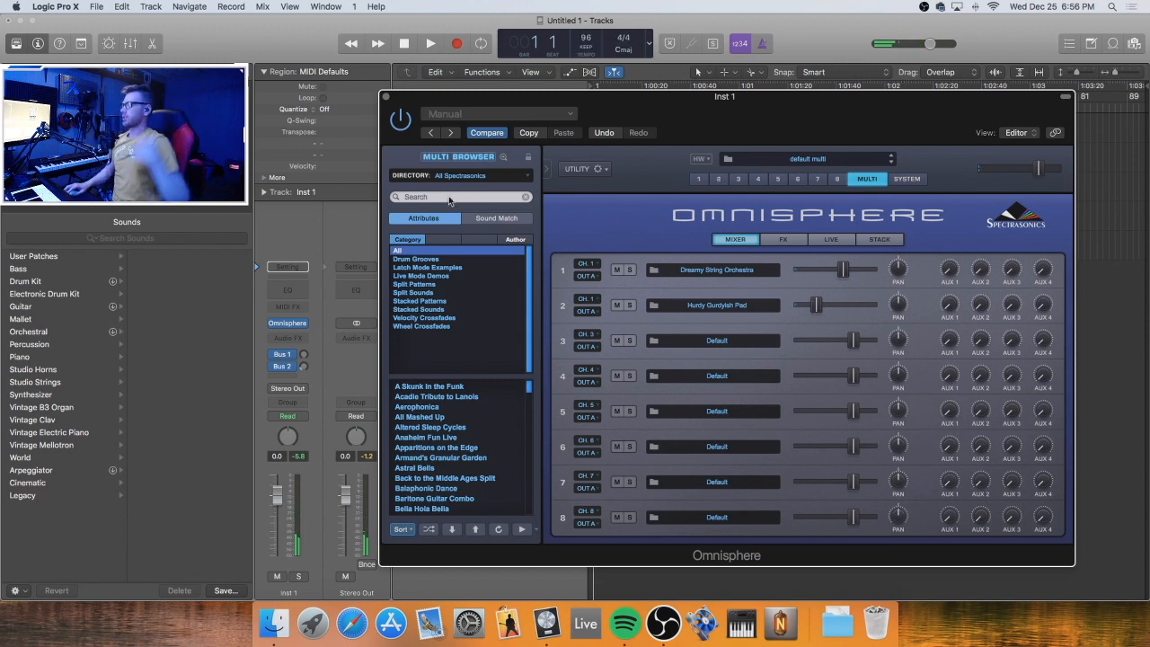
{"action": "left_click", "coordinate": [386, 96]}
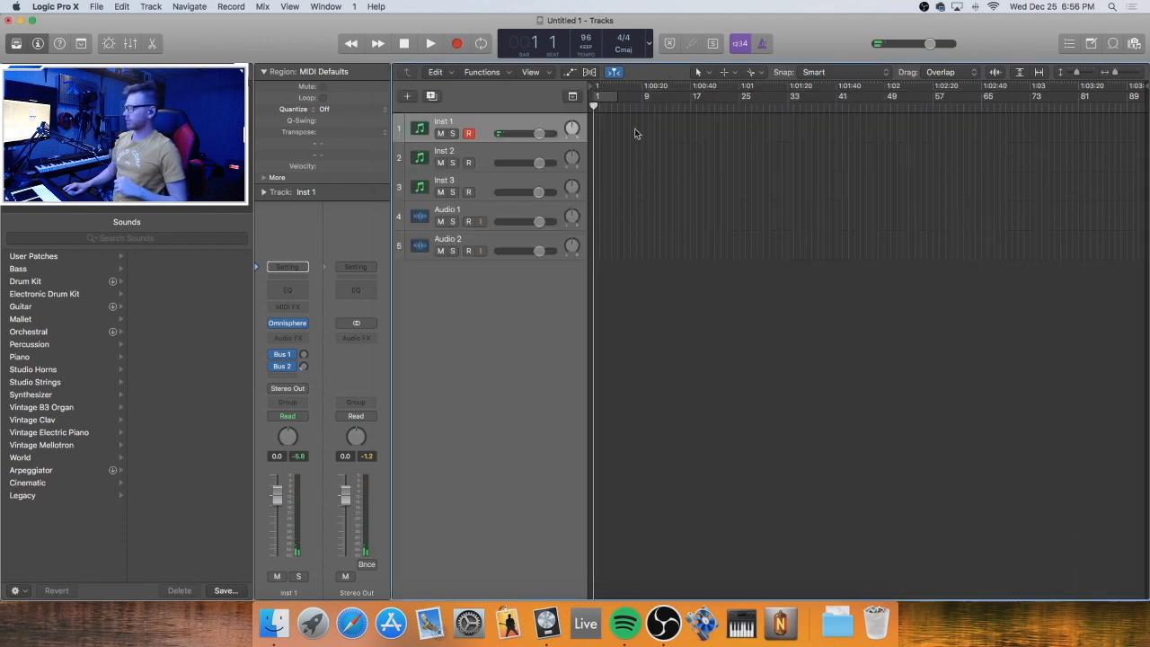
Toggle the metronome click and leave it set to Click While Recording only
{"action": "key", "text": "k"}
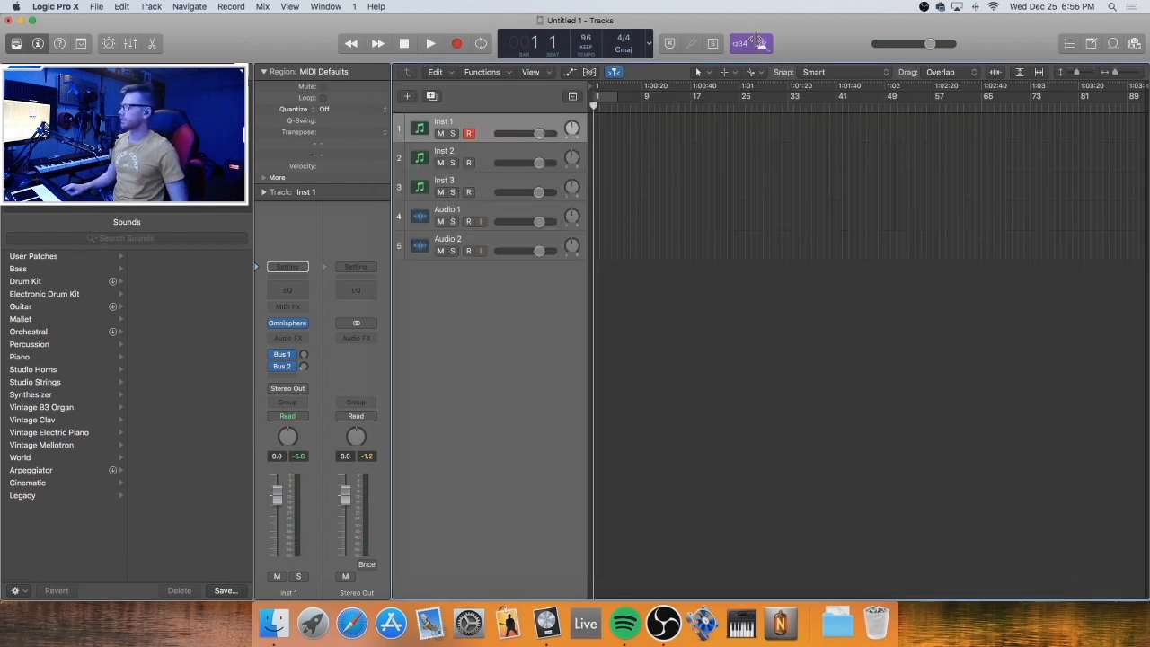
{"action": "left_click", "coordinate": [759, 41]}
{"action": "right_click", "coordinate": [762, 40]}
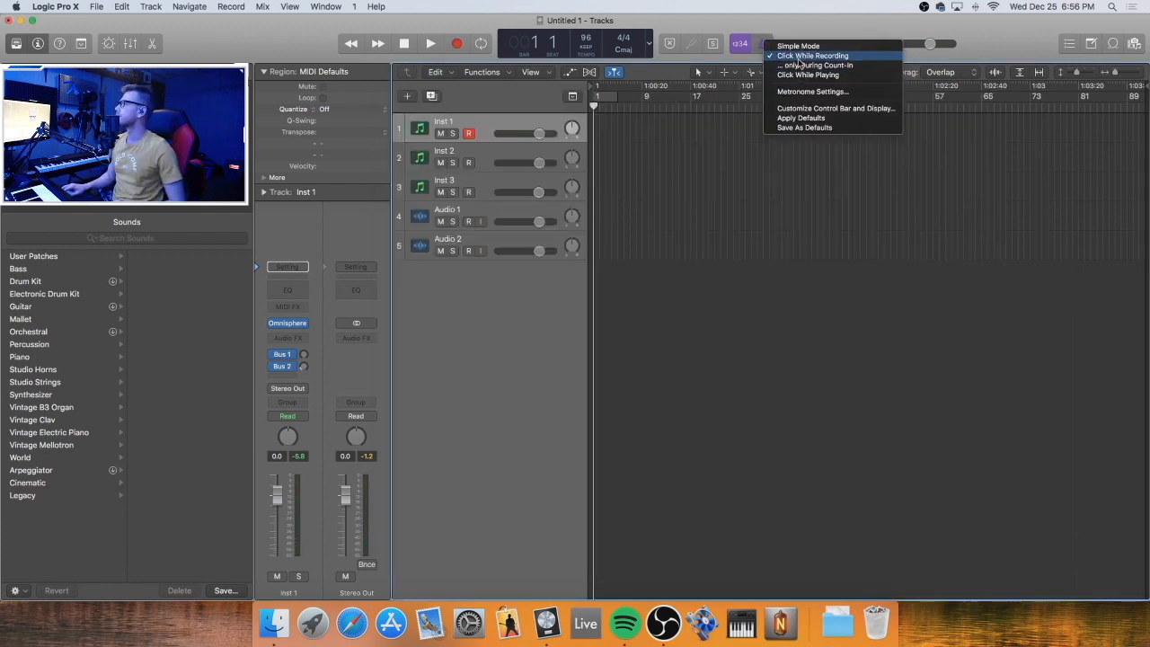
{"action": "left_click", "coordinate": [756, 169]}
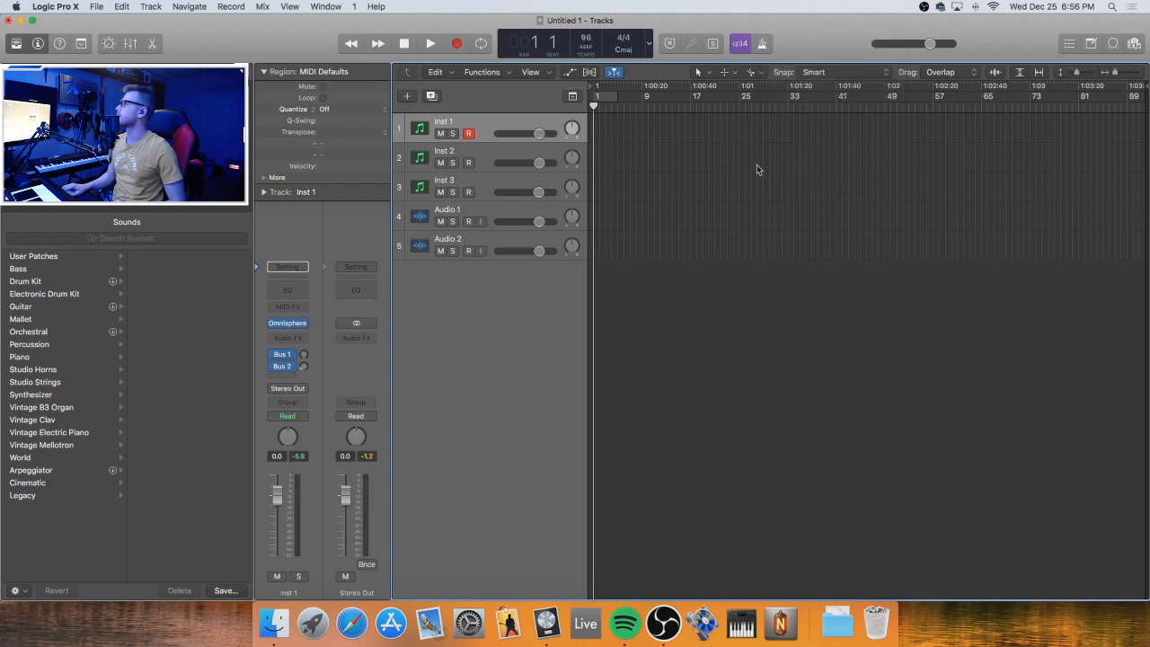
{"action": "right_click", "coordinate": [761, 43]}
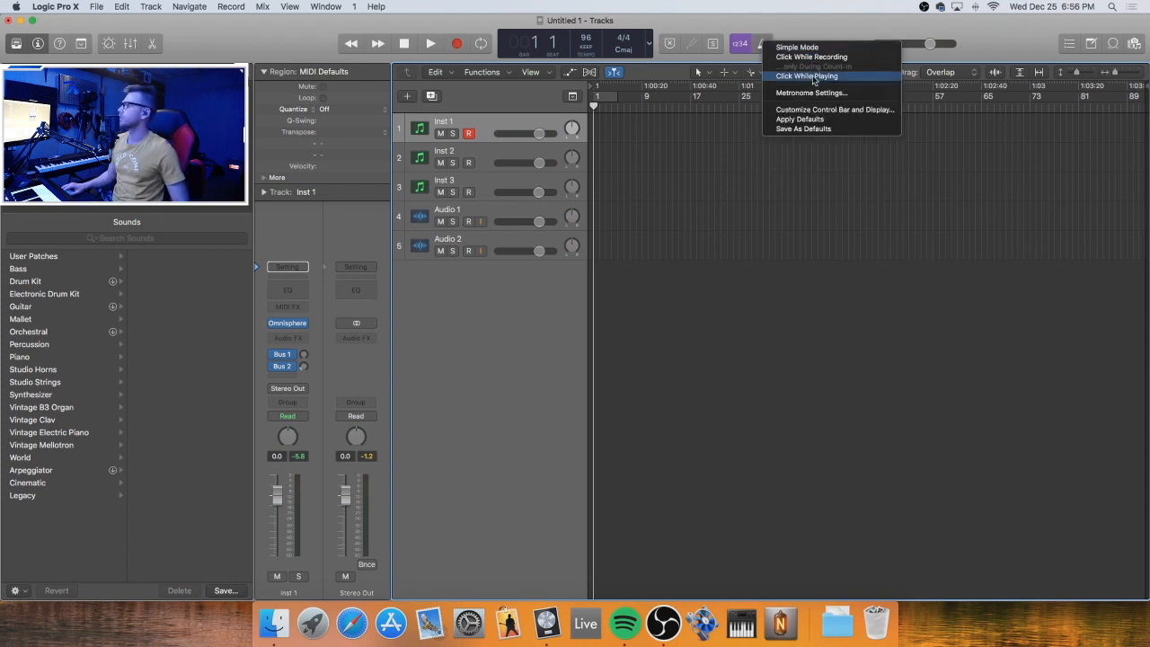
{"action": "left_click", "coordinate": [771, 65]}
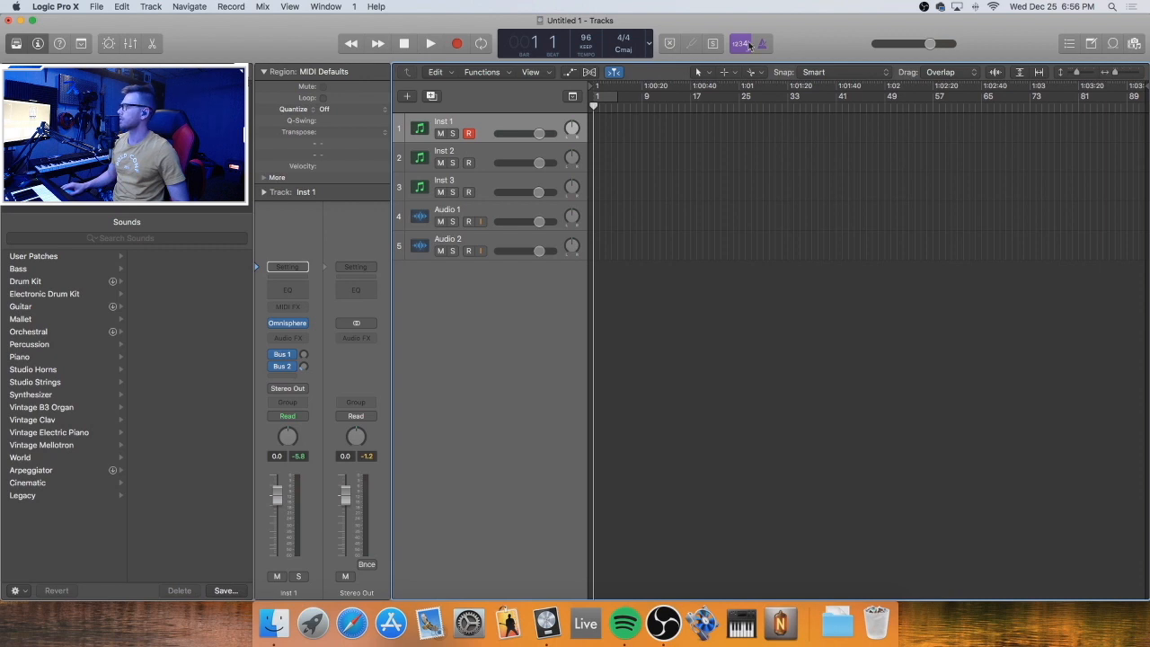
{"action": "right_click", "coordinate": [756, 43]}
{"action": "left_click", "coordinate": [717, 135]}
Try the project tempo at 64 BPM with a short test recording, and set it to 58 BPM
{"action": "double_click", "coordinate": [586, 39]}
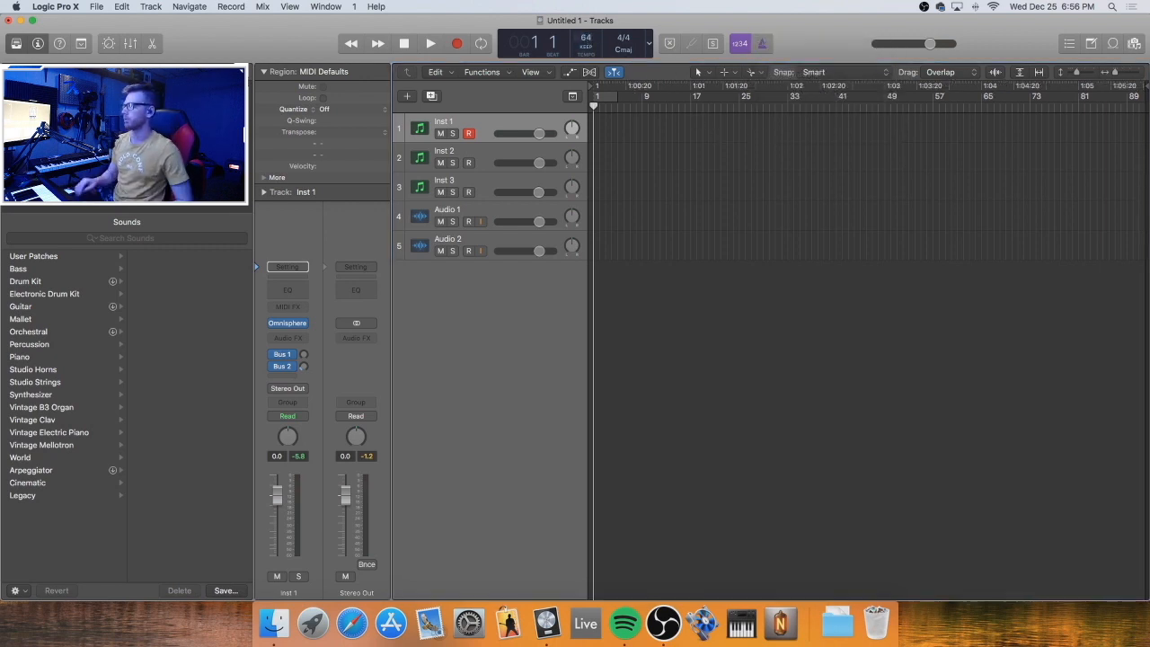
{"action": "key", "text": "r"}
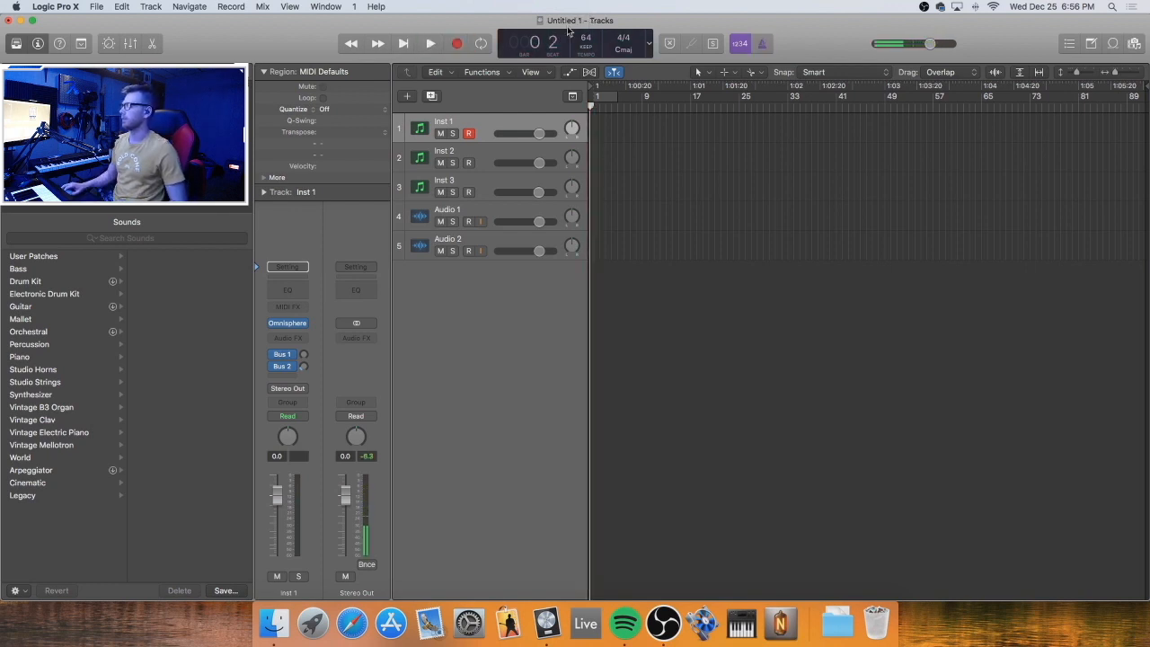
{"action": "type", "text": "6"}
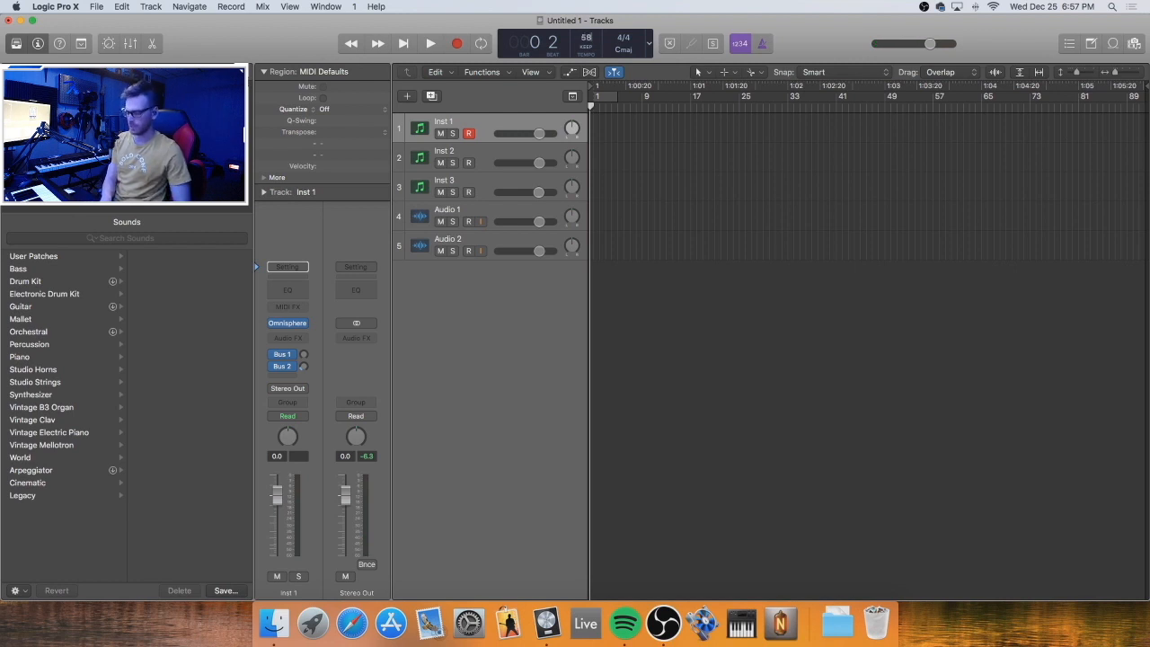
{"action": "key", "text": "Return"}
{"action": "left_click", "coordinate": [678, 177]}
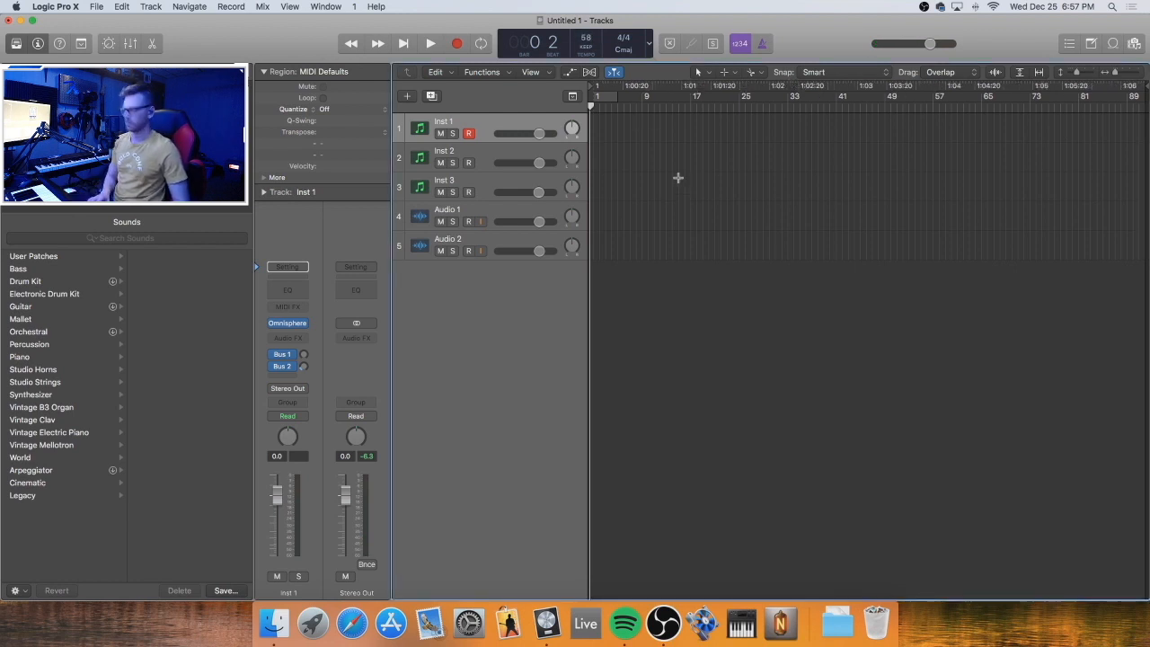
{"action": "key", "text": "shift+Return"}
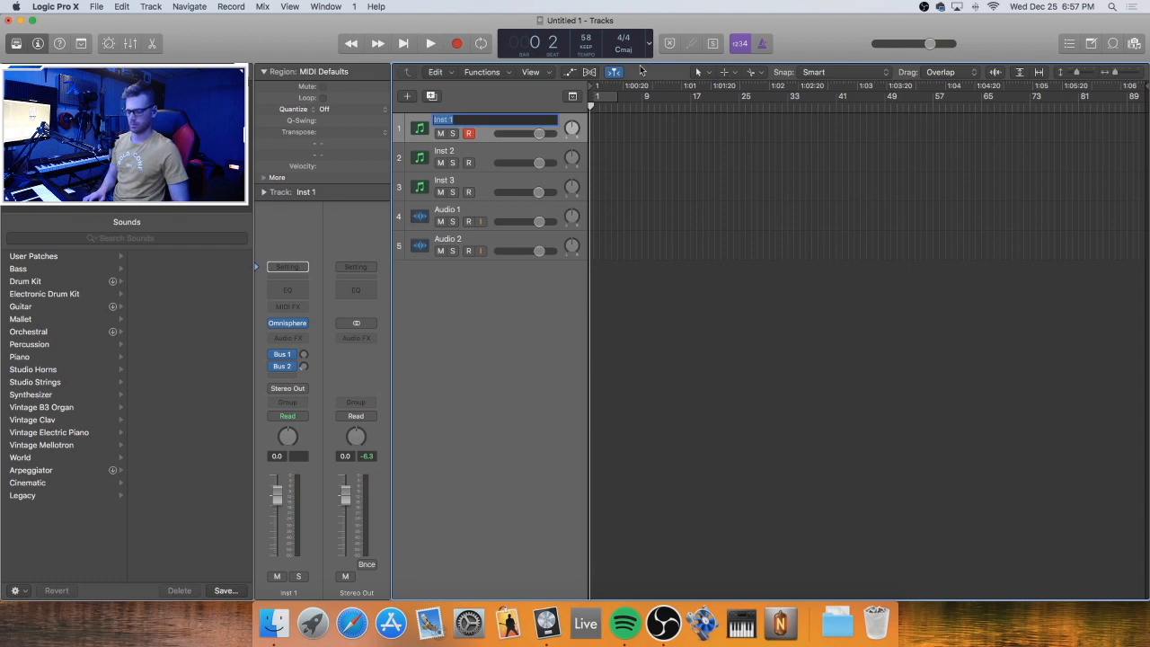
{"action": "type", "text": "f"}
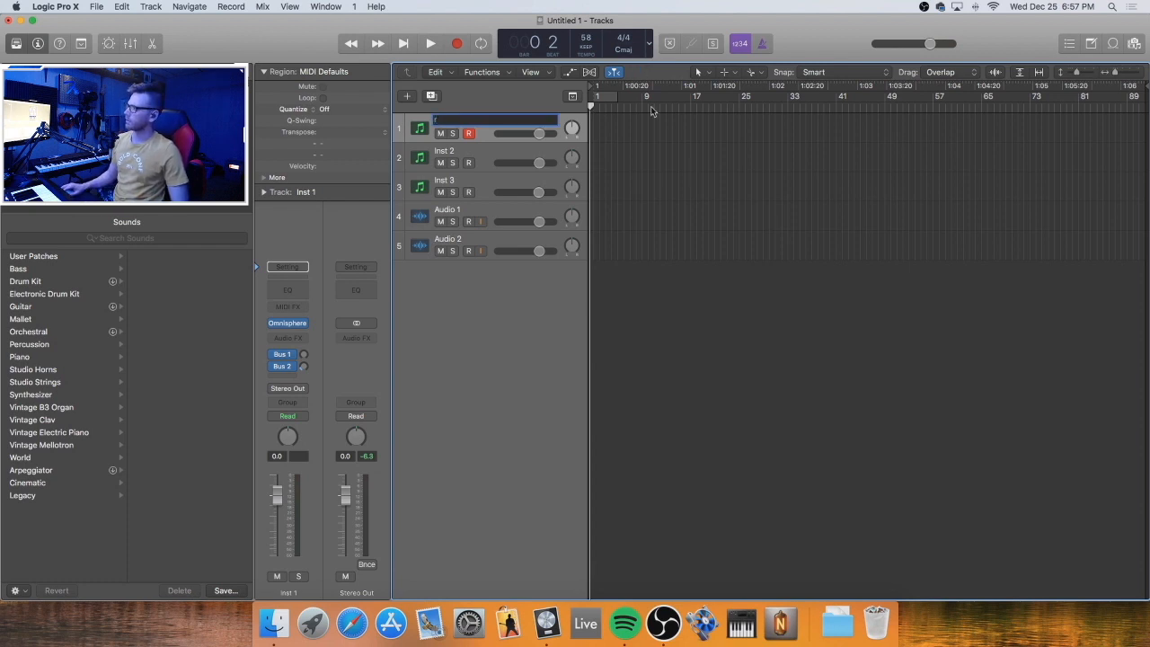
{"action": "left_click", "coordinate": [631, 179]}
{"action": "key", "text": "super+z"}
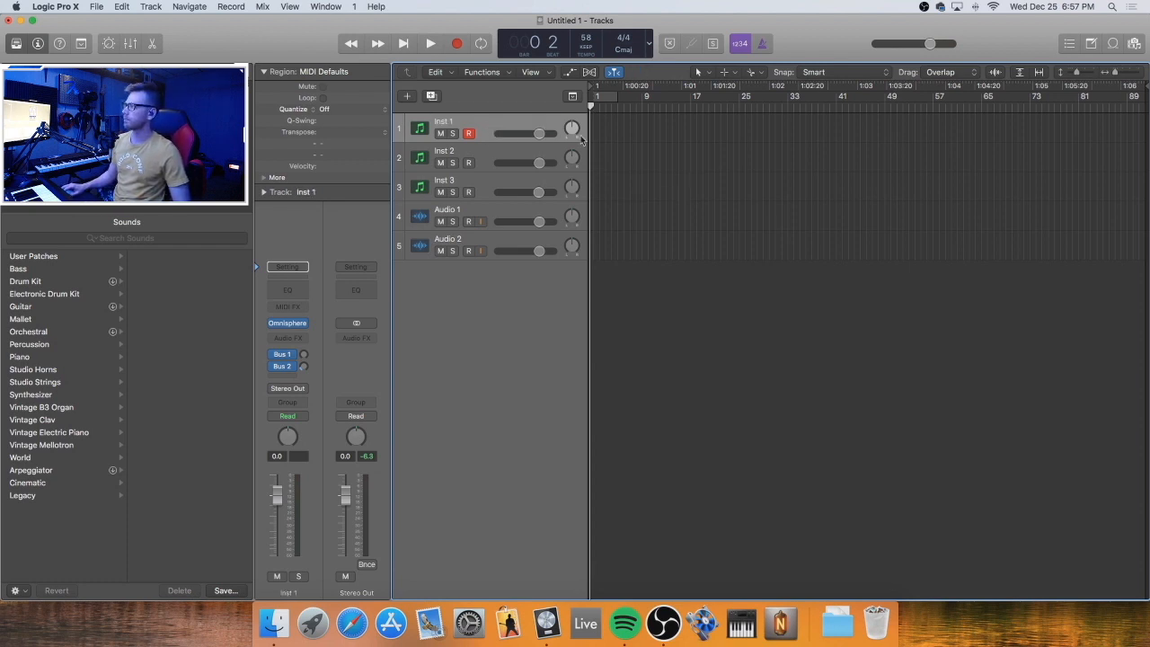
Test the click by briefly recording, and enable the Division click at velocity 59 in the metronome settings
{"action": "key", "text": "r"}
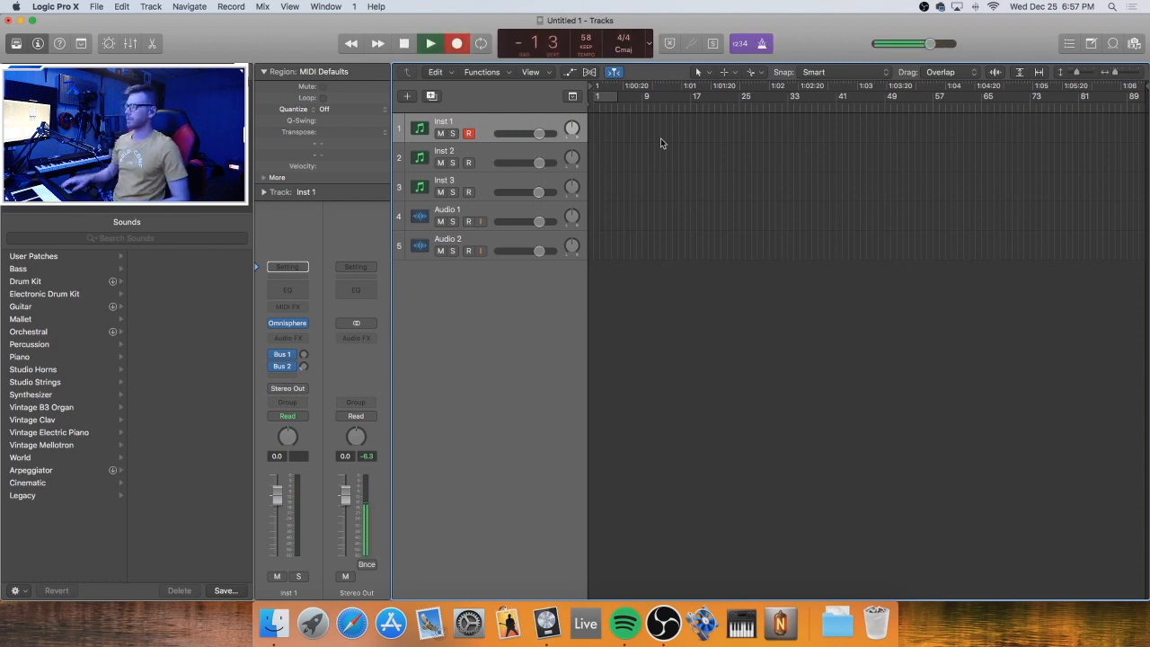
{"action": "right_click", "coordinate": [774, 44]}
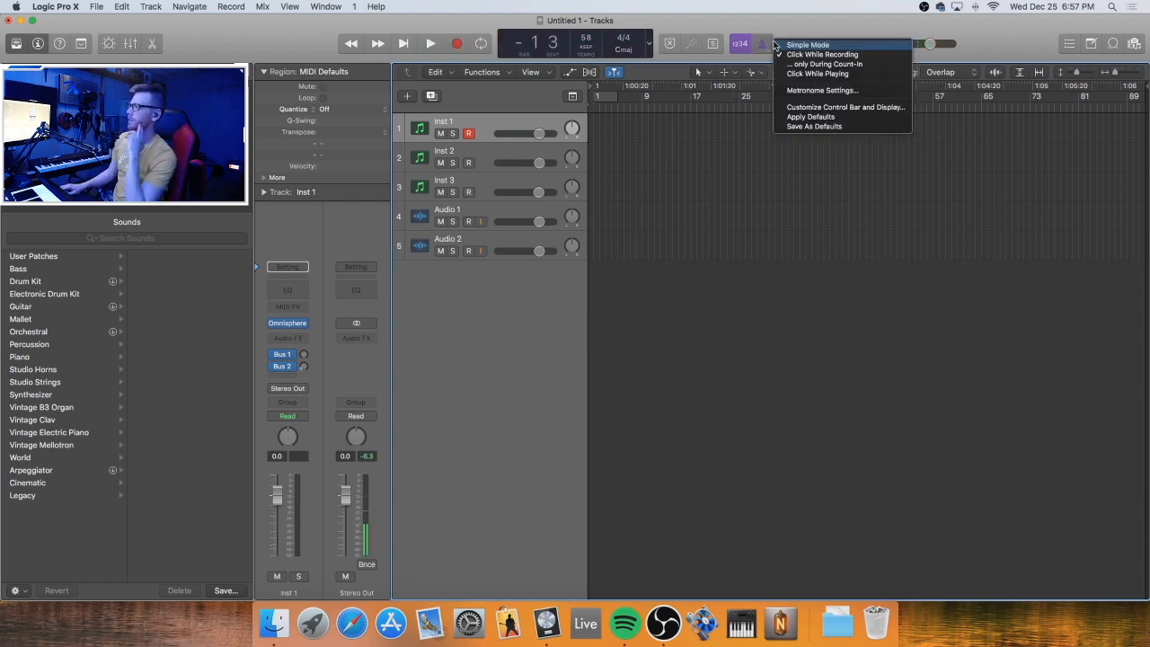
{"action": "left_click", "coordinate": [821, 89]}
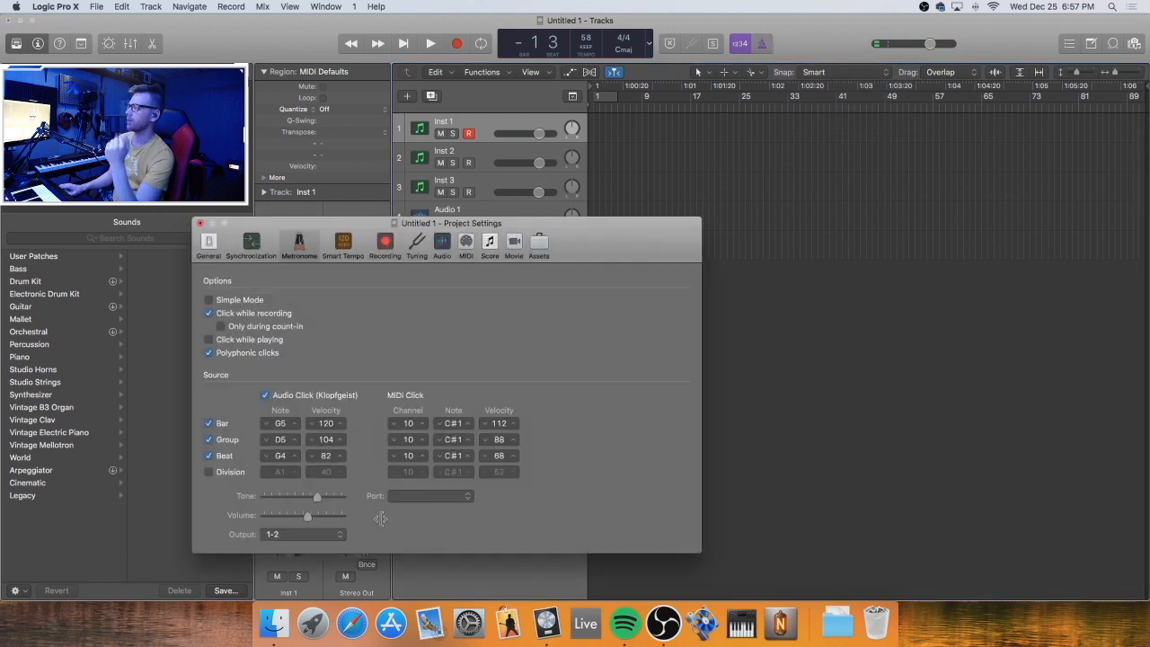
{"action": "left_click", "coordinate": [230, 472]}
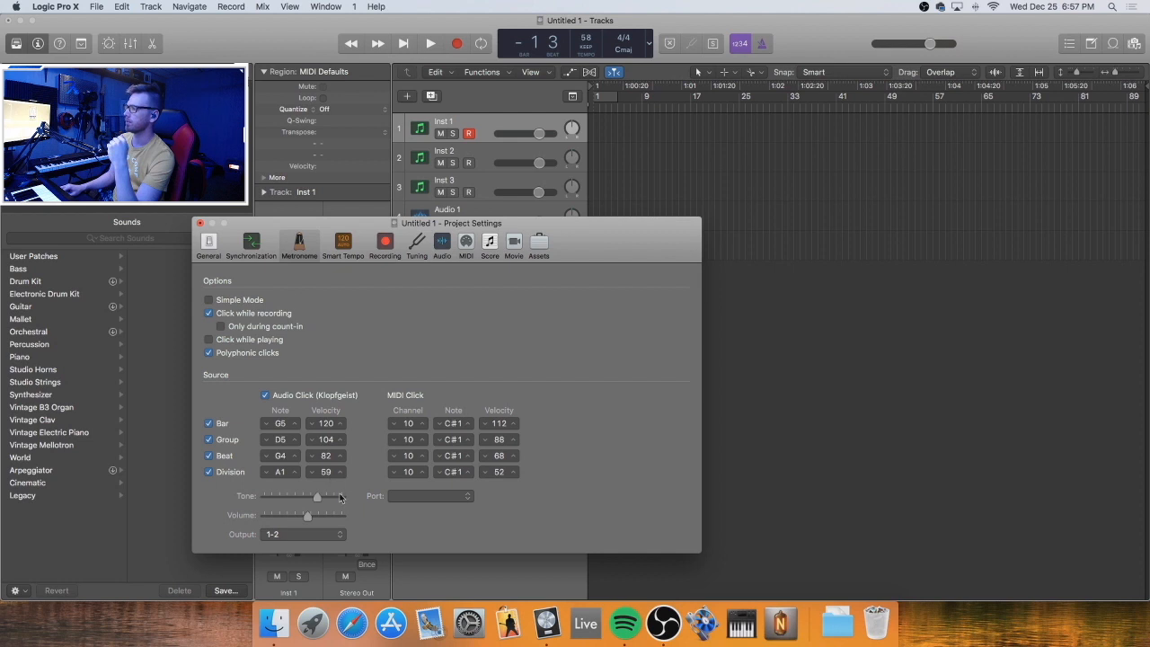
Enable Click While Playing, audition the click, set Division to note B1 and velocity 86, close the settings and return the playhead to bar 1
{"action": "left_click", "coordinate": [760, 43]}
{"action": "key", "text": "space"}
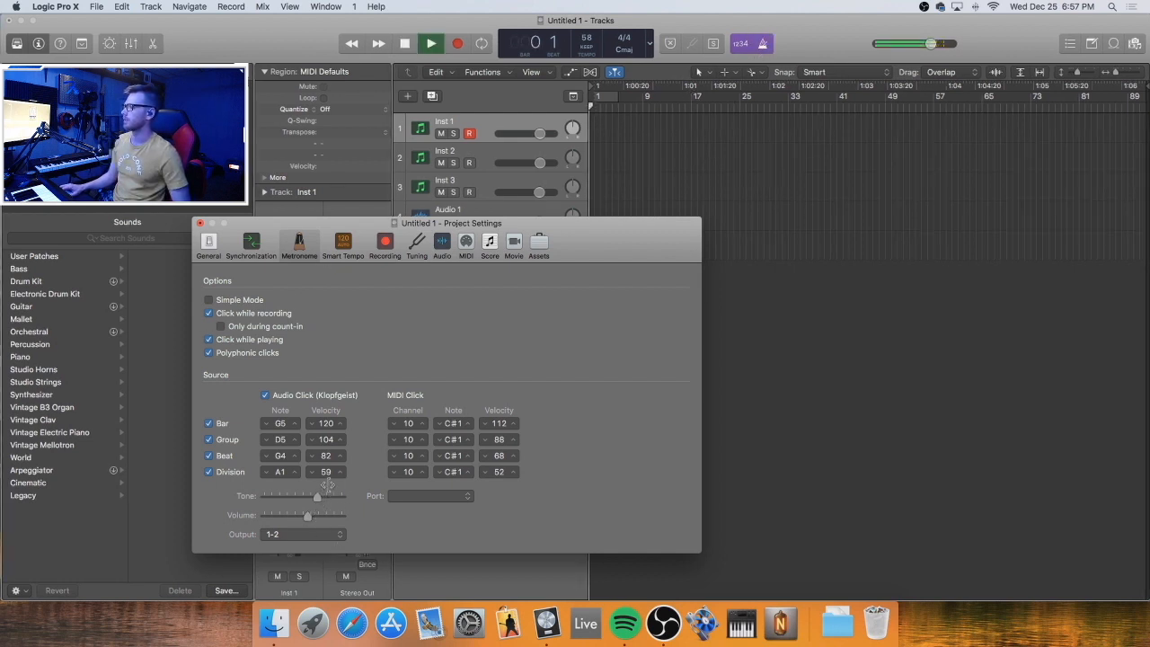
{"action": "left_click_drag", "start_coordinate": [326, 485], "coordinate": [280, 466]}
{"action": "key", "text": "space"}
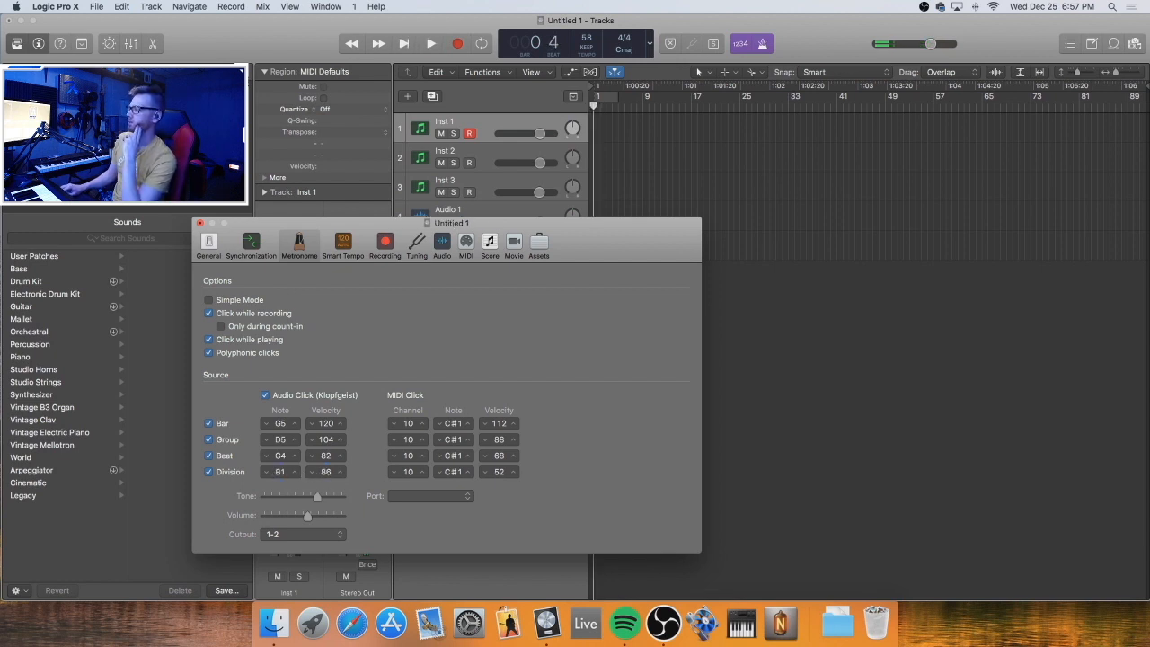
{"action": "key", "text": "space"}
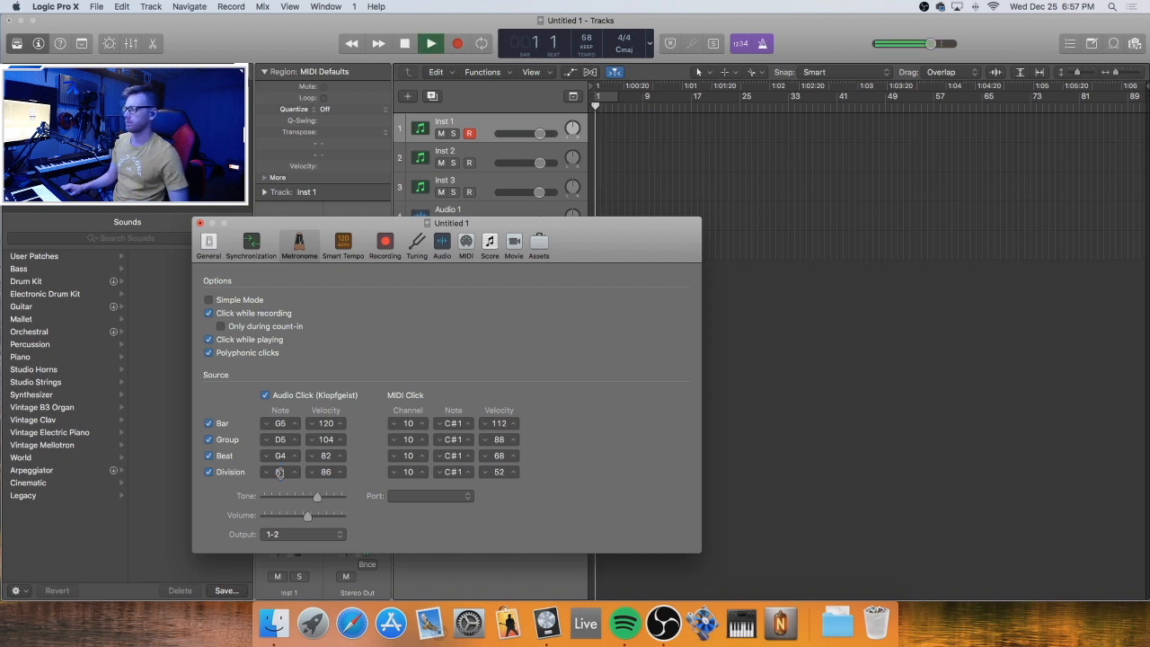
{"action": "key", "text": "space"}
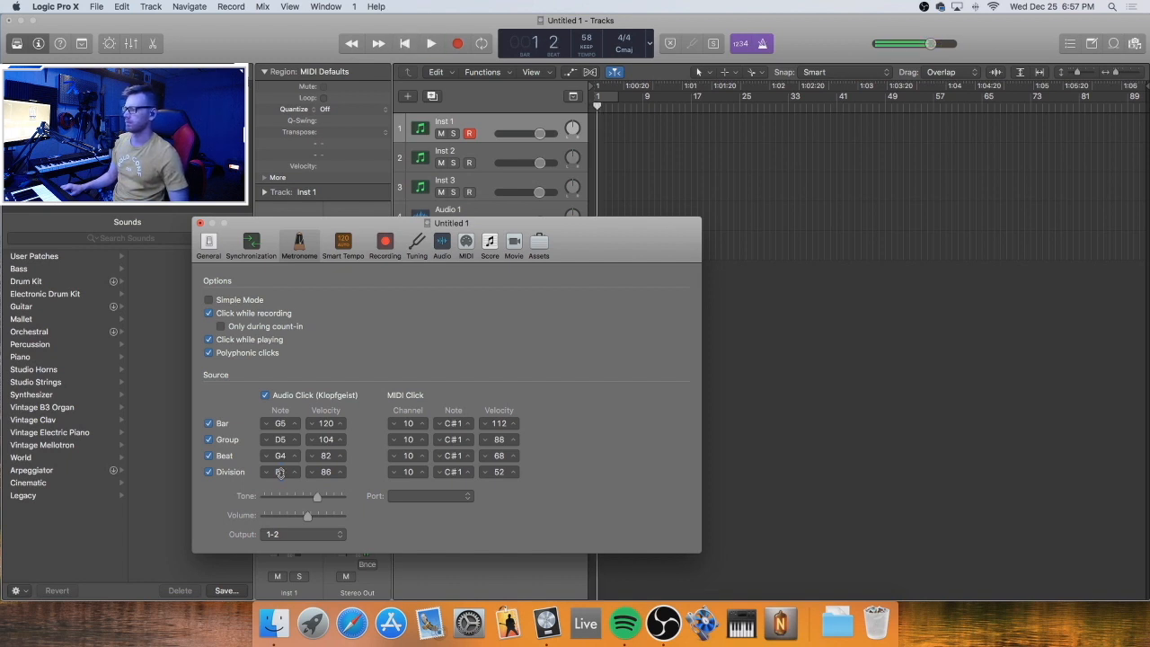
{"action": "left_click", "coordinate": [201, 223]}
{"action": "key", "text": "Return"}
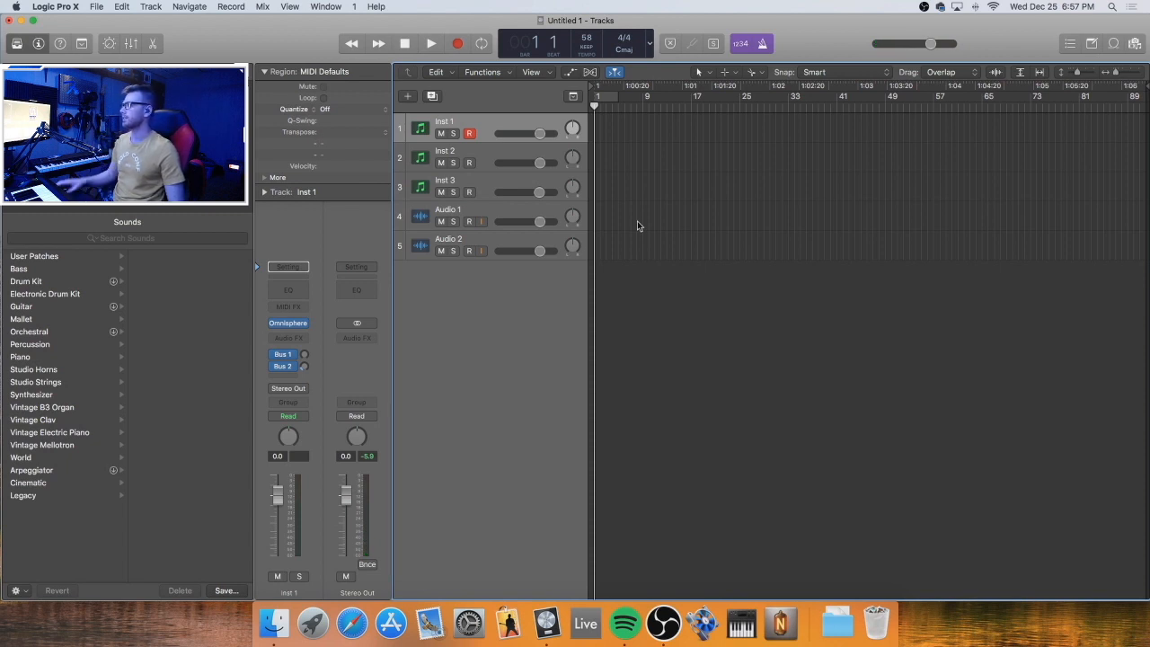
Turn off Click While Playing and raise the audio click volume in the metronome settings
{"action": "right_click", "coordinate": [763, 43]}
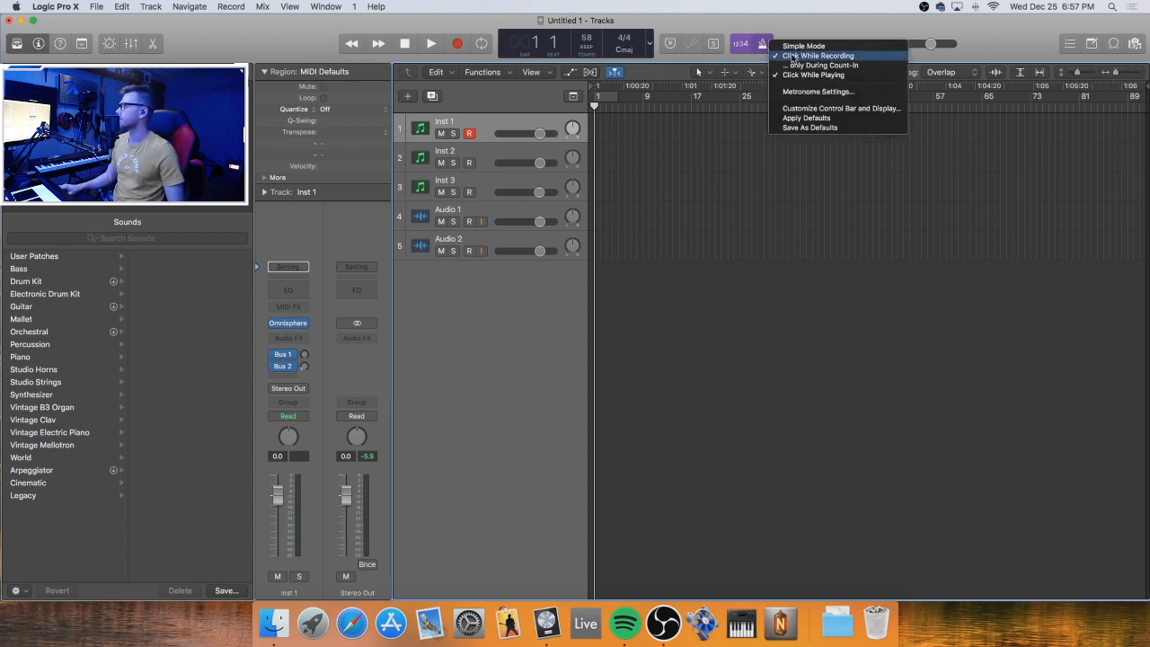
{"action": "left_click", "coordinate": [813, 74]}
{"action": "right_click", "coordinate": [765, 43]}
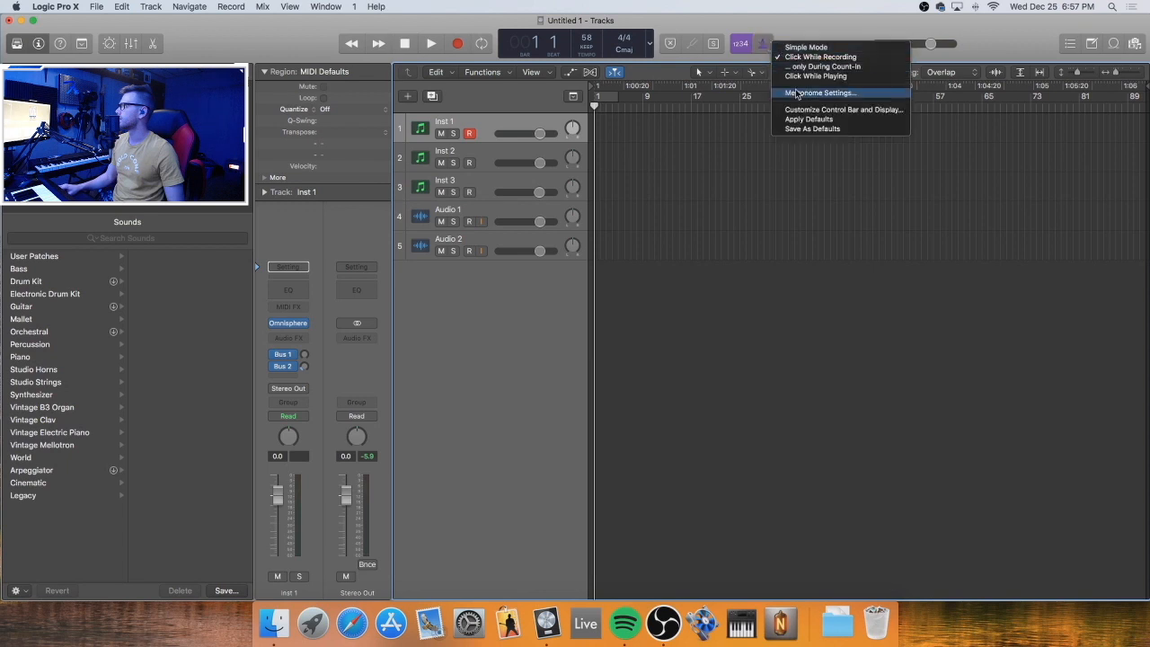
{"action": "left_click", "coordinate": [797, 93]}
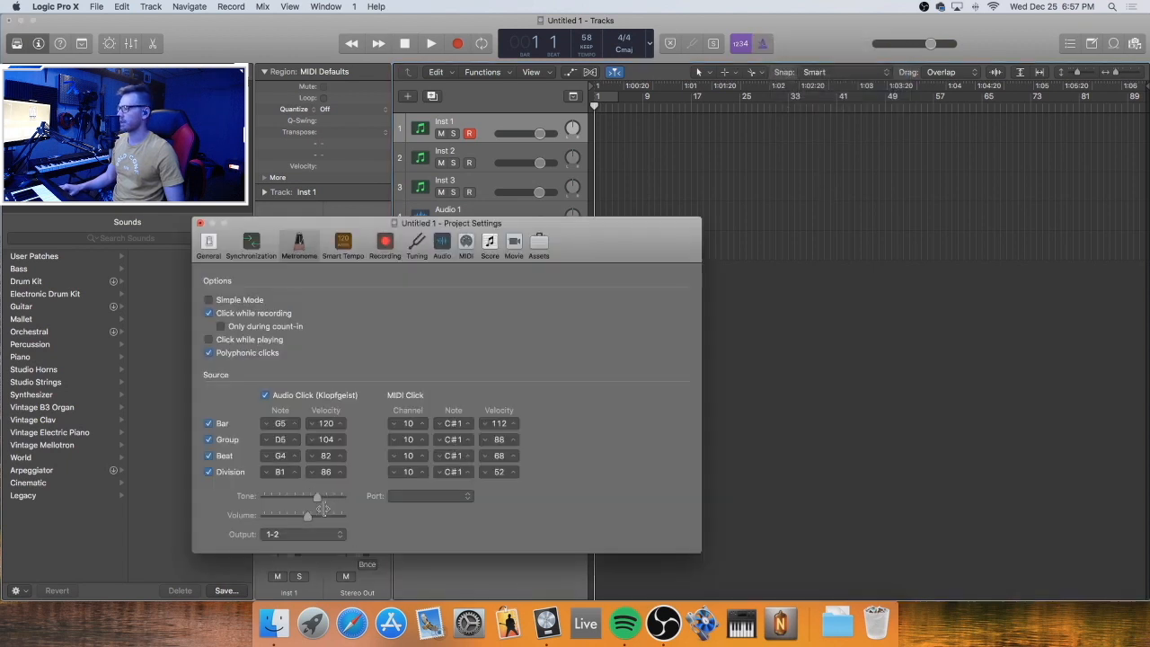
{"action": "left_click_drag", "start_coordinate": [308, 515], "coordinate": [320, 514]}
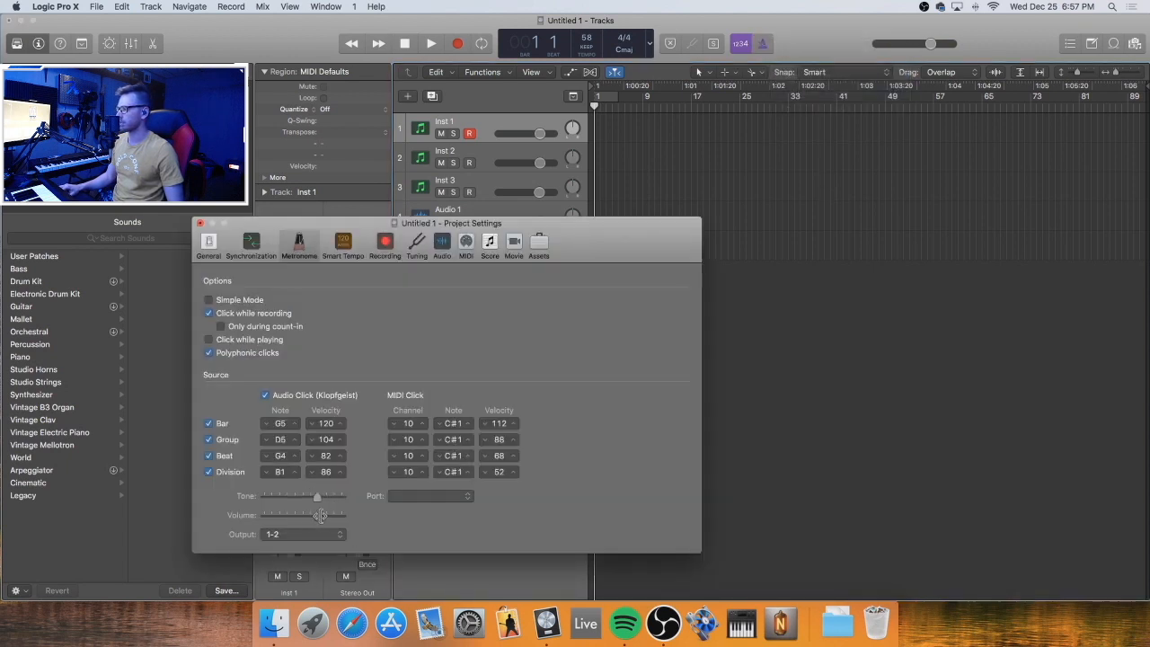
Enable Click While Playing, audition the click during playback, raise its volume further, and close the project settings
{"action": "key", "text": "space"}
{"action": "key", "text": "space"}
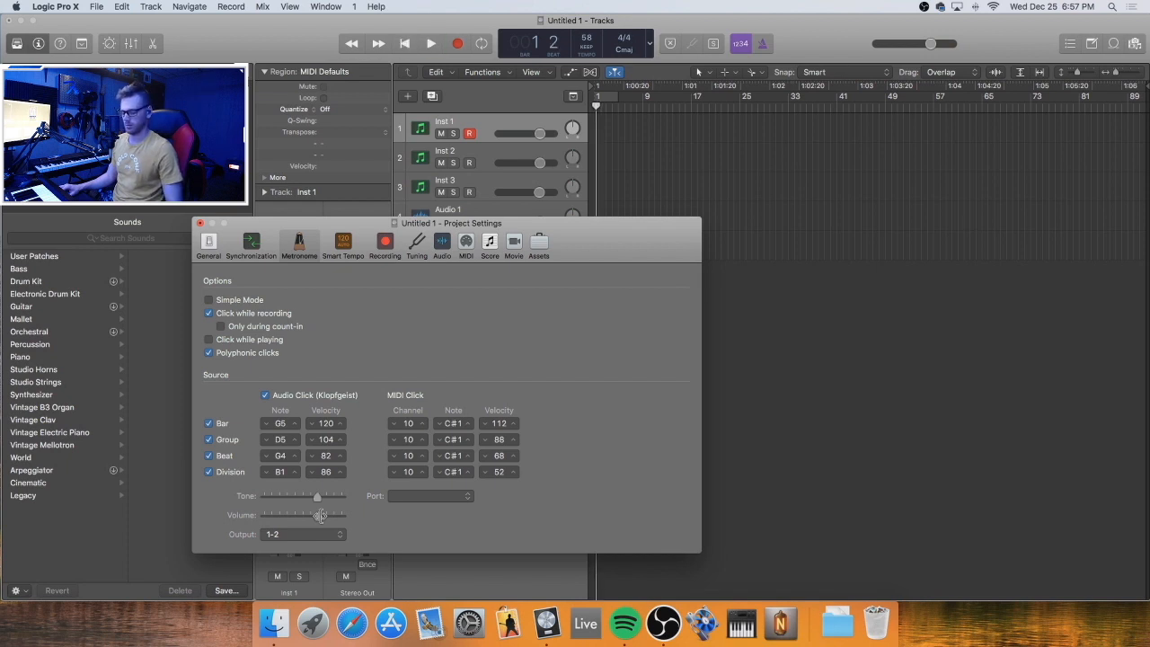
{"action": "key", "text": "space"}
{"action": "key", "text": "k"}
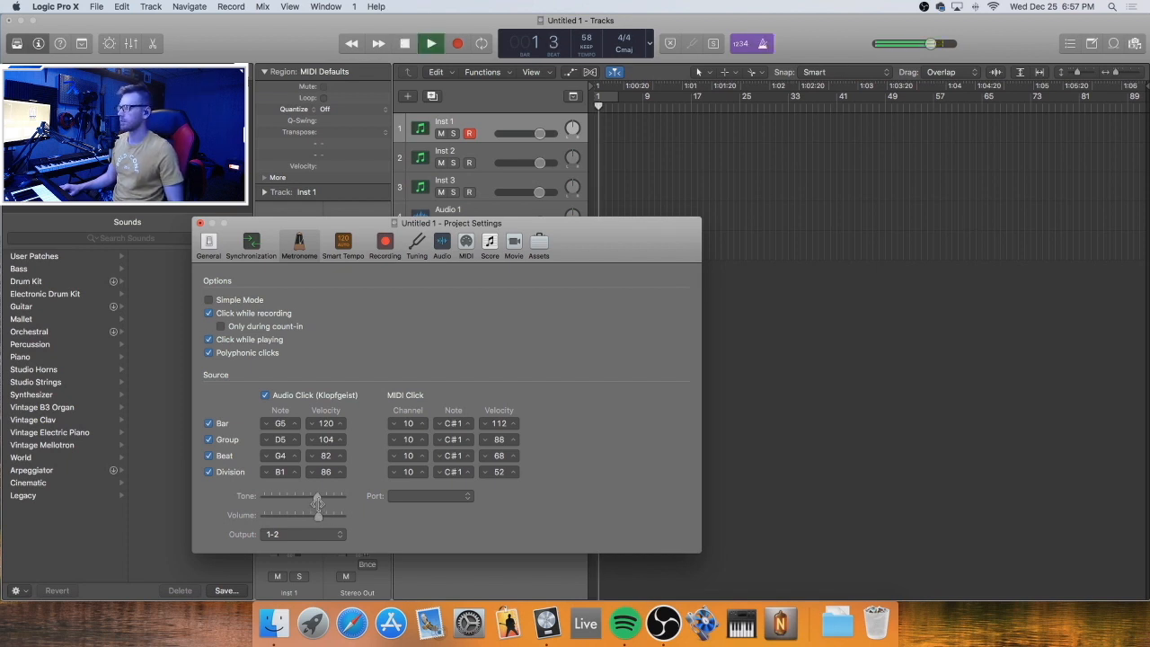
{"action": "mouse_move", "coordinate": [318, 514]}
{"action": "left_mouse_down"}
{"action": "mouse_move", "coordinate": [328, 500]}
{"action": "mouse_move", "coordinate": [318, 501]}
{"action": "left_mouse_up"}
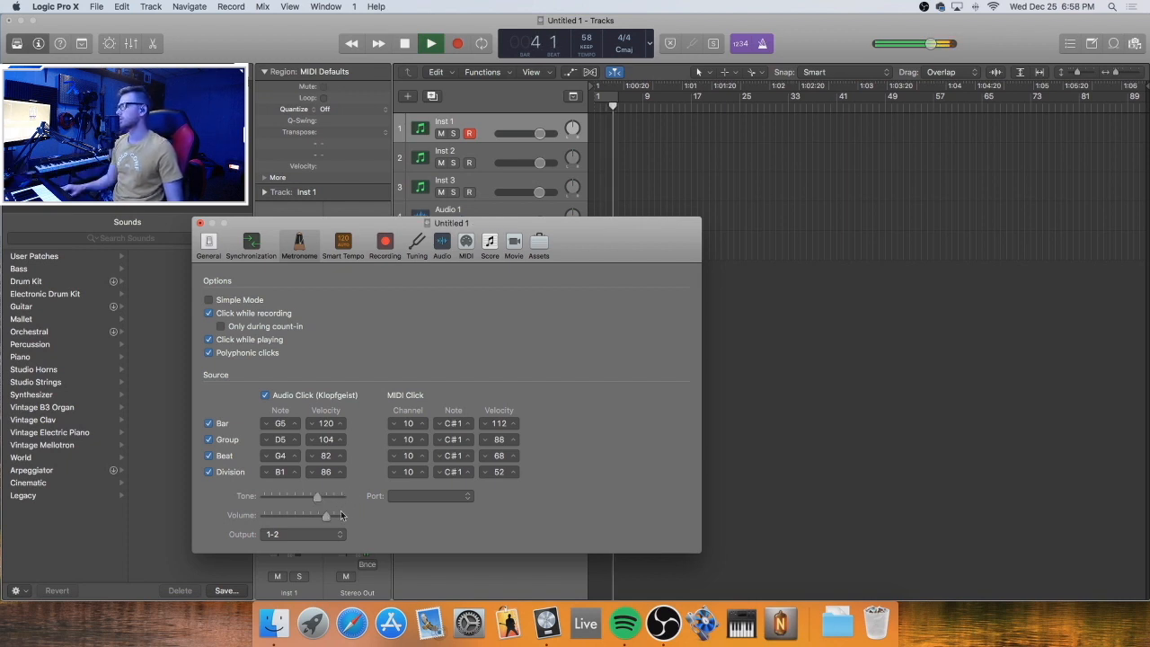
{"action": "left_click_drag", "start_coordinate": [328, 518], "coordinate": [332, 517]}
{"action": "key", "text": "space"}
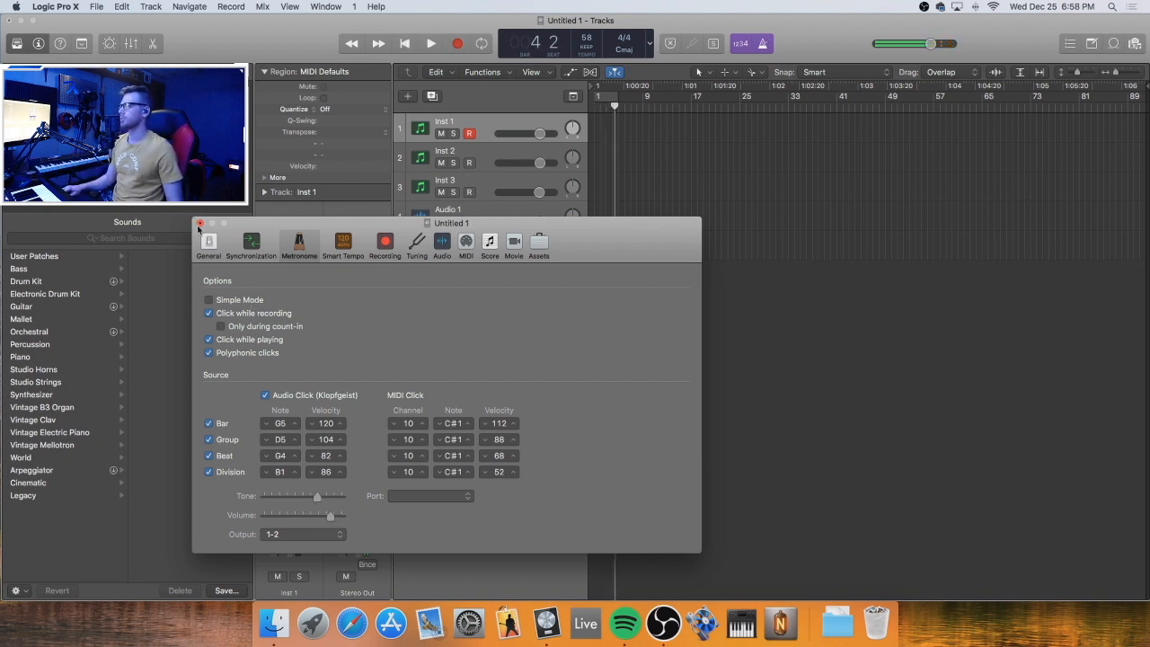
{"action": "key", "text": "super+w"}
Record a MIDI performance of about 69 bars on Inst 1, set the control bar display to Custom, and return the playhead to bar 1
{"action": "key", "text": "space"}
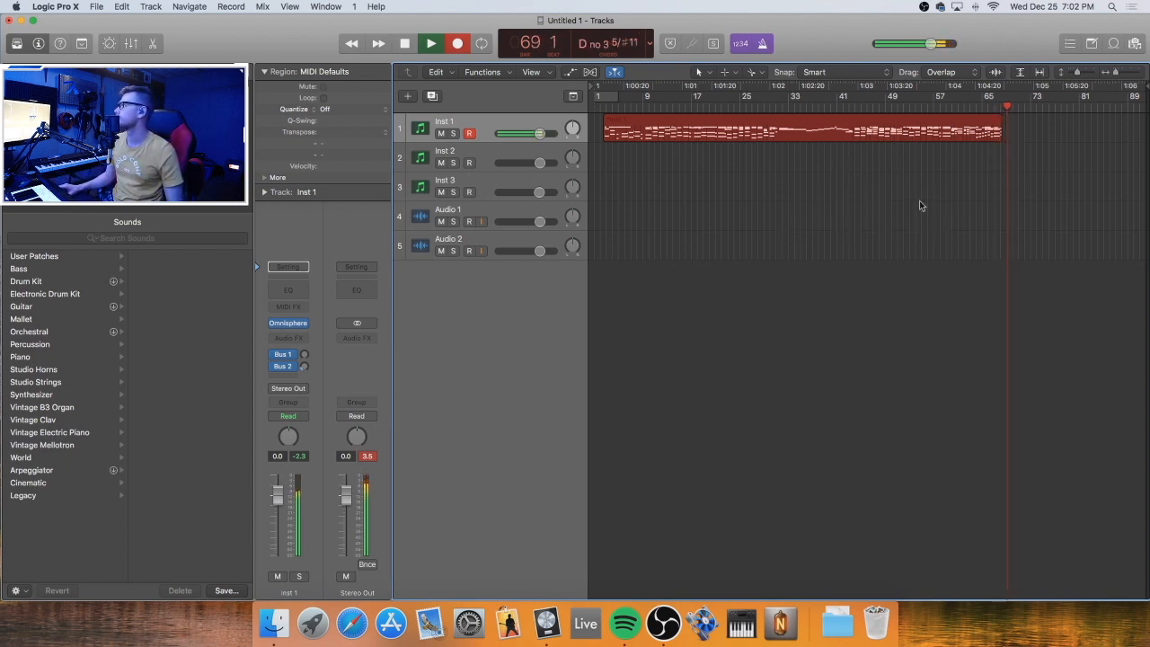
{"action": "left_click", "coordinate": [780, 175]}
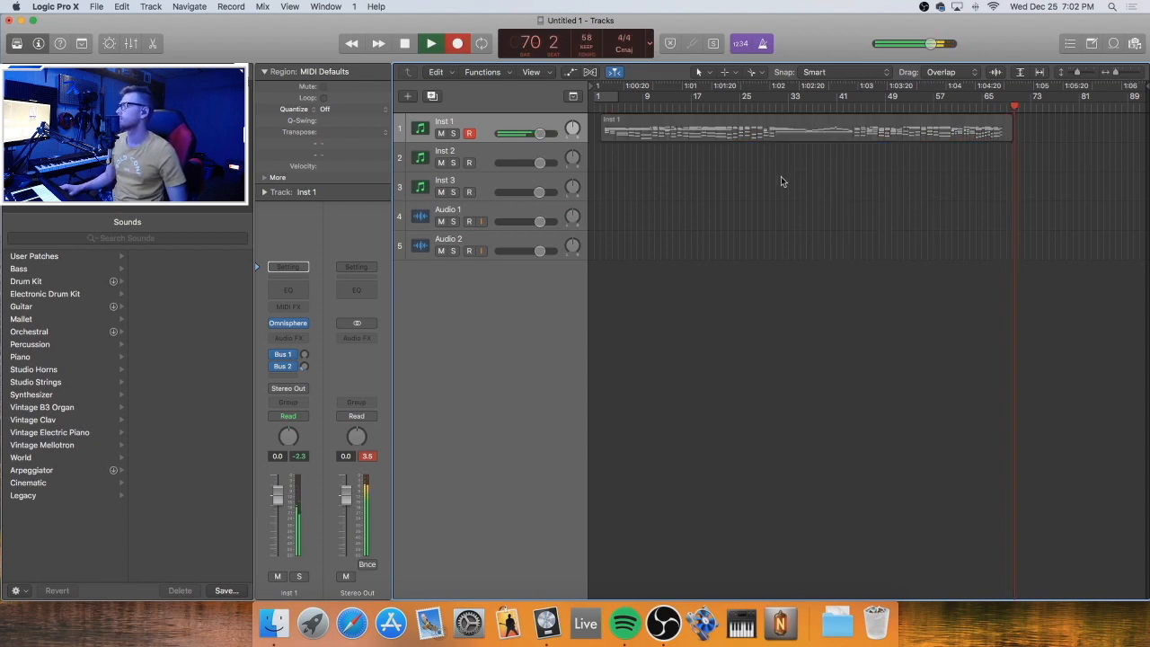
{"action": "left_click", "coordinate": [649, 43]}
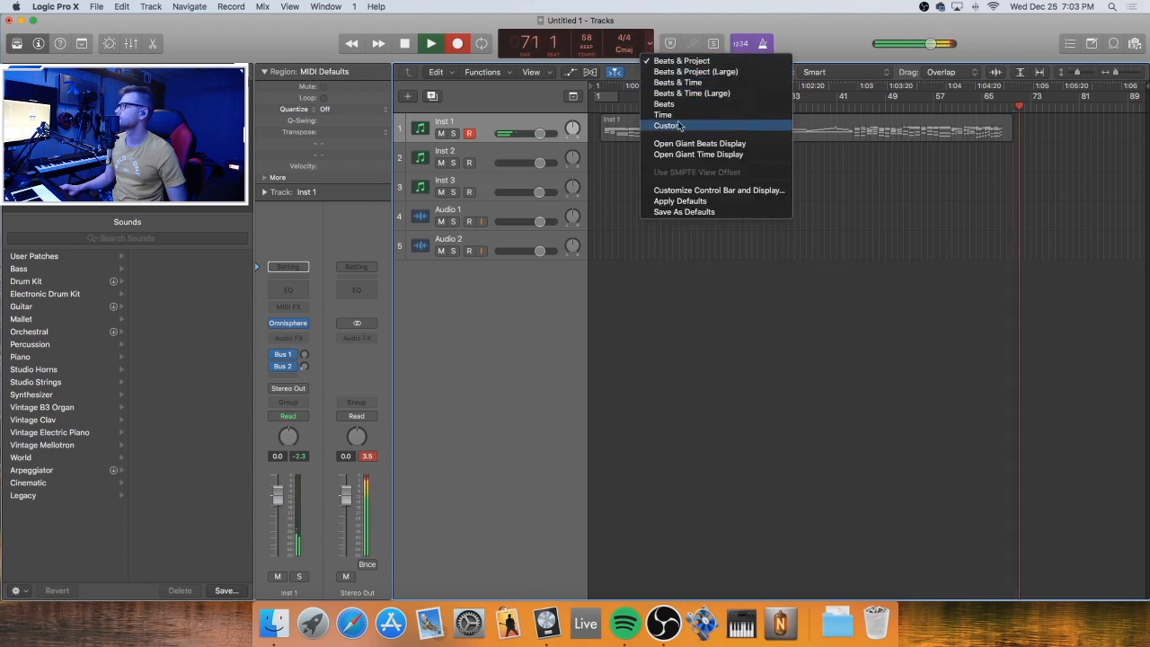
{"action": "left_click", "coordinate": [680, 126]}
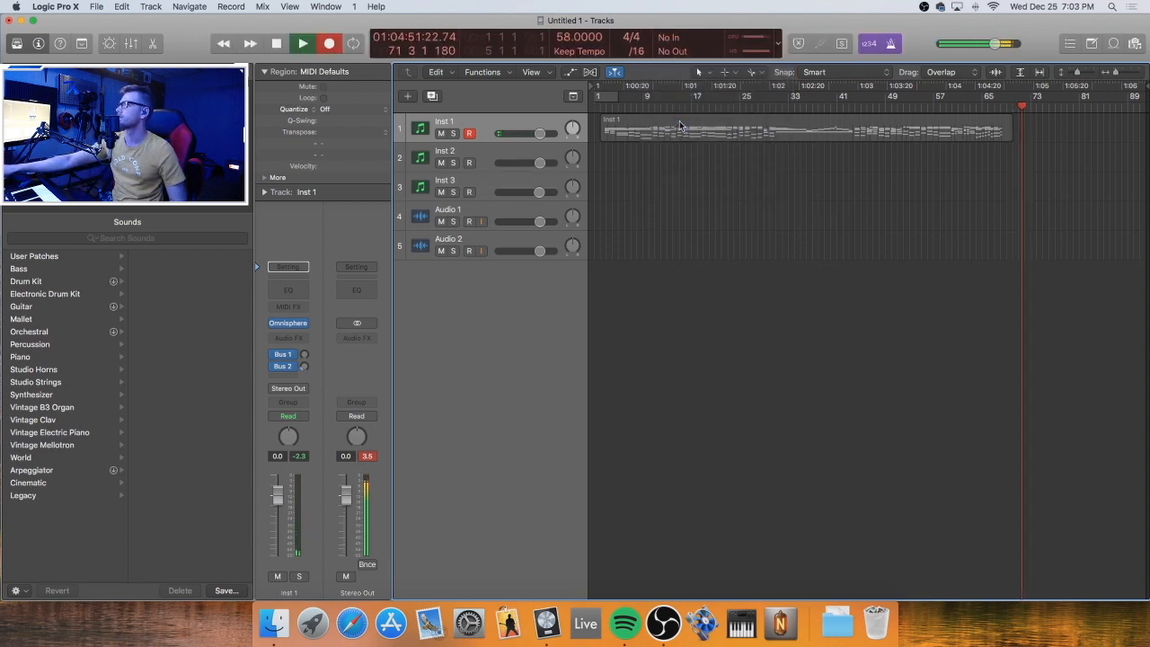
{"action": "key", "text": "space"}
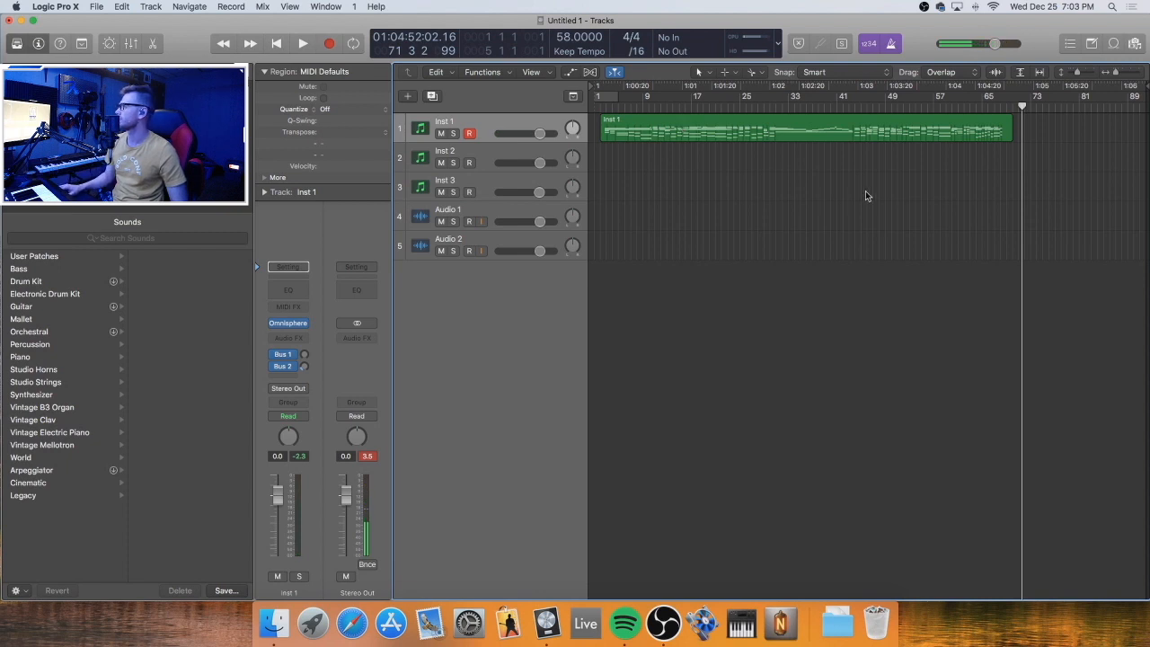
{"action": "key", "text": "Return"}
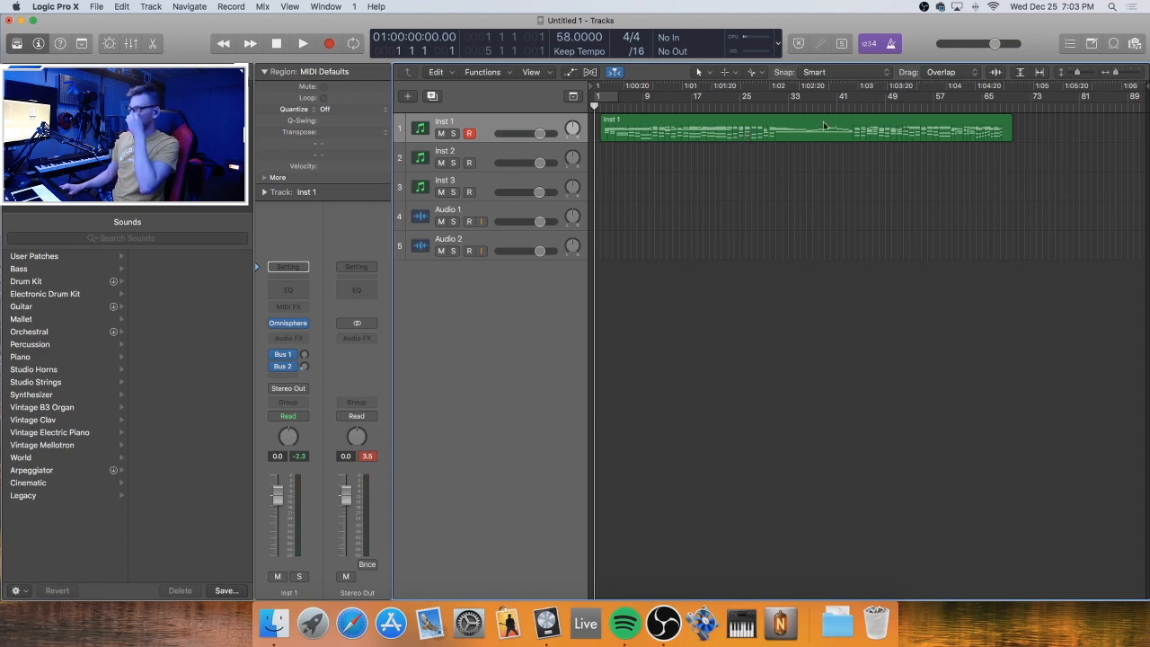
Open the Inst 1 region in an enlarged Piano Roll and examine the notes at its end
{"action": "left_click", "coordinate": [1005, 132]}
{"action": "double_click", "coordinate": [1005, 132]}
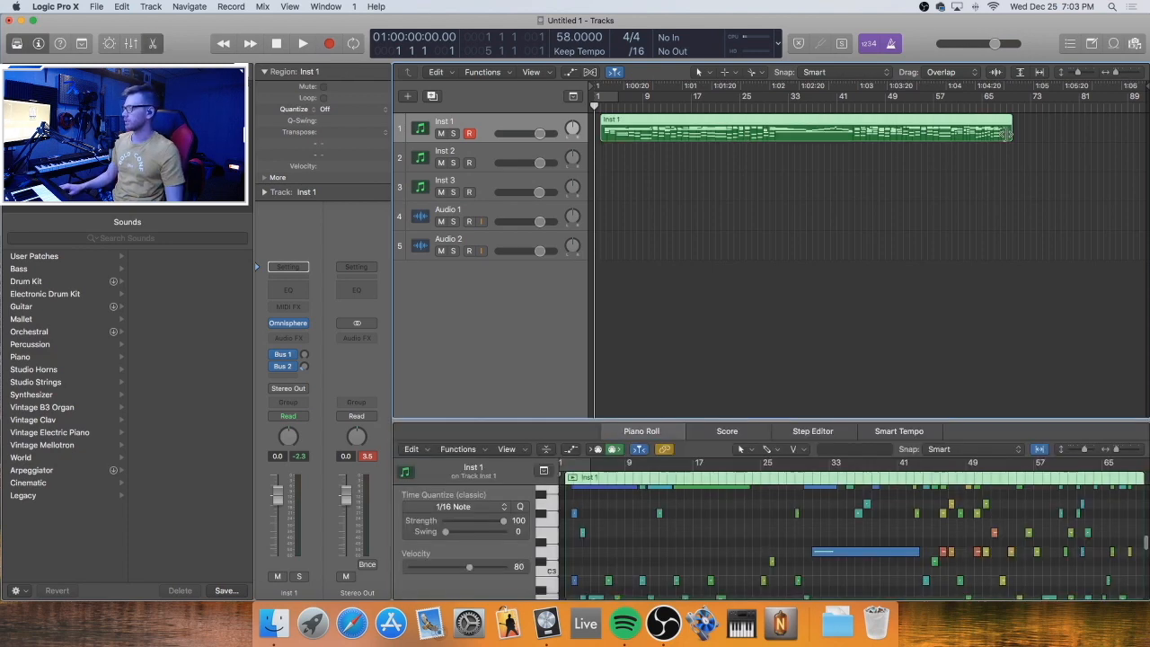
{"action": "double_click", "coordinate": [1005, 132]}
{"action": "double_click", "coordinate": [1006, 133]}
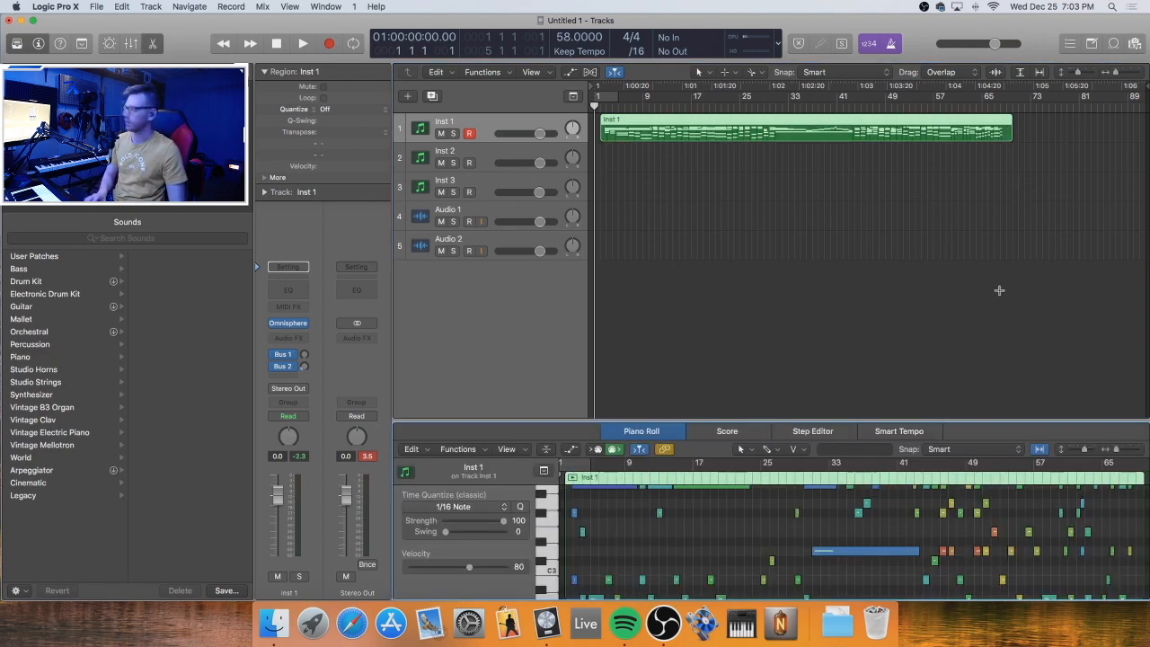
{"action": "scroll", "coordinate": [961, 298], "scroll_direction": "right", "scroll_amount": 1}
{"action": "scroll", "coordinate": [912, 497], "scroll_direction": "right", "scroll_amount": 10}
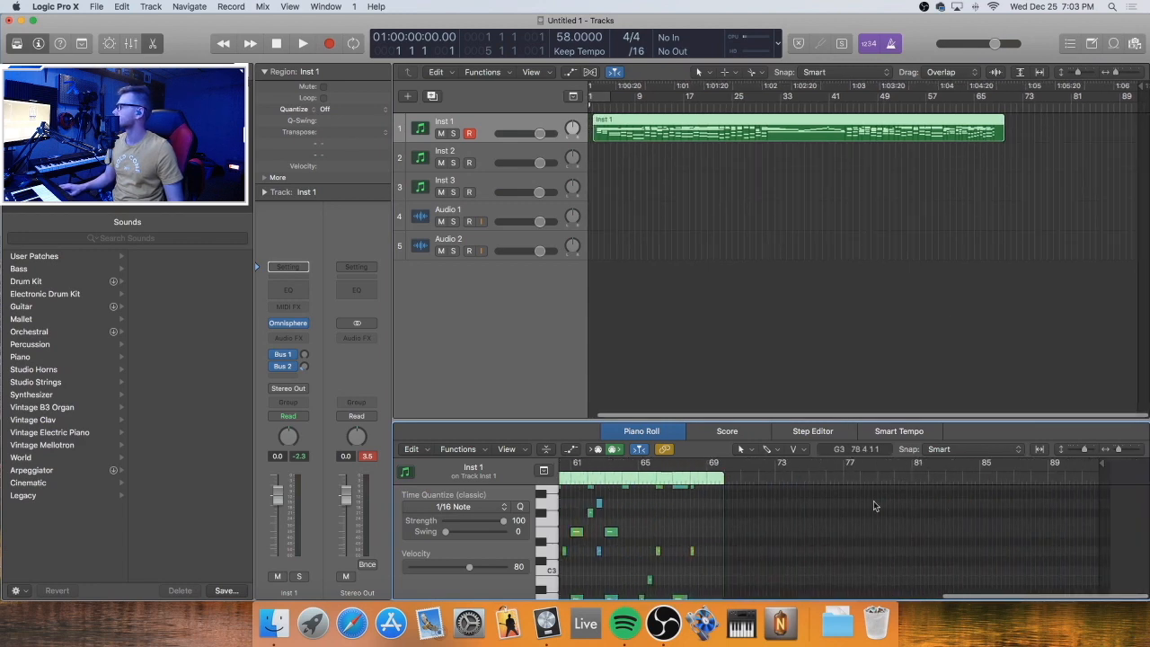
{"action": "left_click_drag", "start_coordinate": [686, 420], "coordinate": [680, 186]}
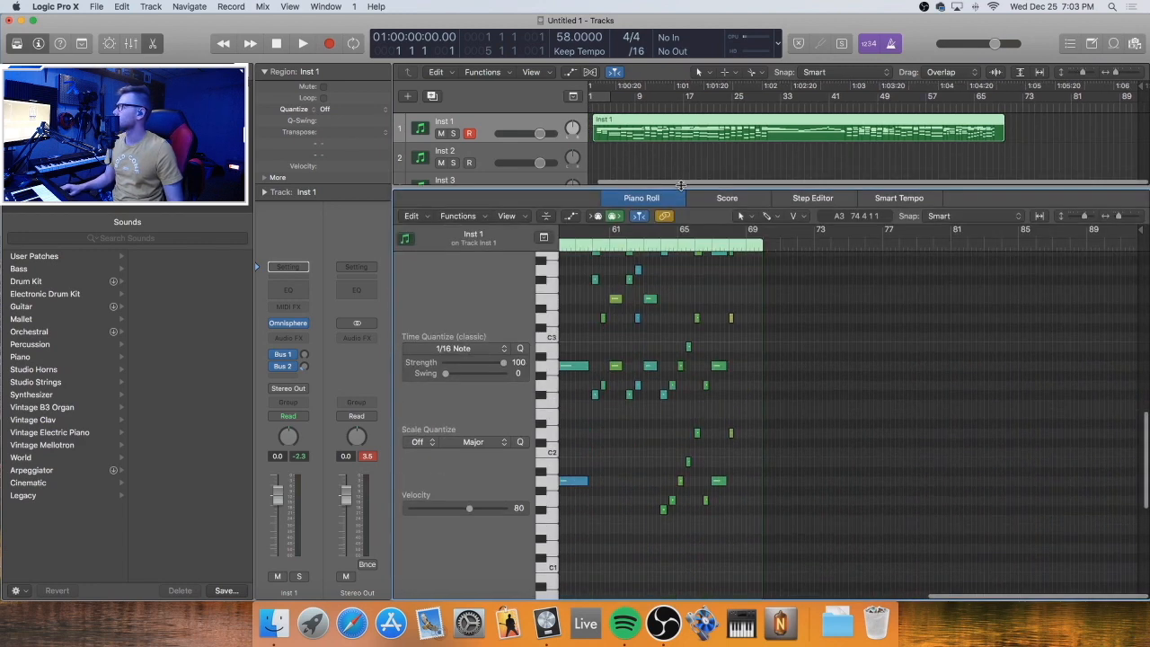
{"action": "scroll", "coordinate": [769, 375], "scroll_direction": "up", "scroll_amount": 4}
{"action": "key", "text": "super+Up"}
{"action": "key", "text": "super+Up"}
{"action": "key", "text": "super+Up"}
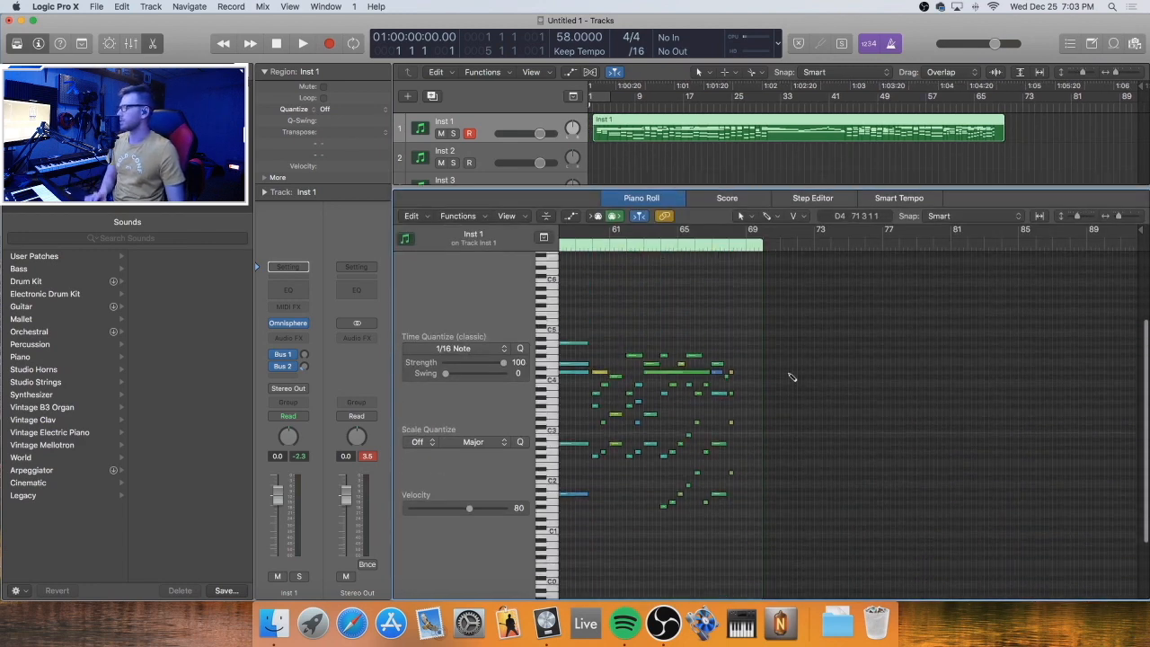
Extend the Inst 1 region to about bar 75 and lengthen its last four notes to the region's end
{"action": "left_click_drag", "start_coordinate": [753, 353], "coordinate": [730, 530]}
{"action": "left_click_drag", "start_coordinate": [734, 474], "coordinate": [764, 247]}
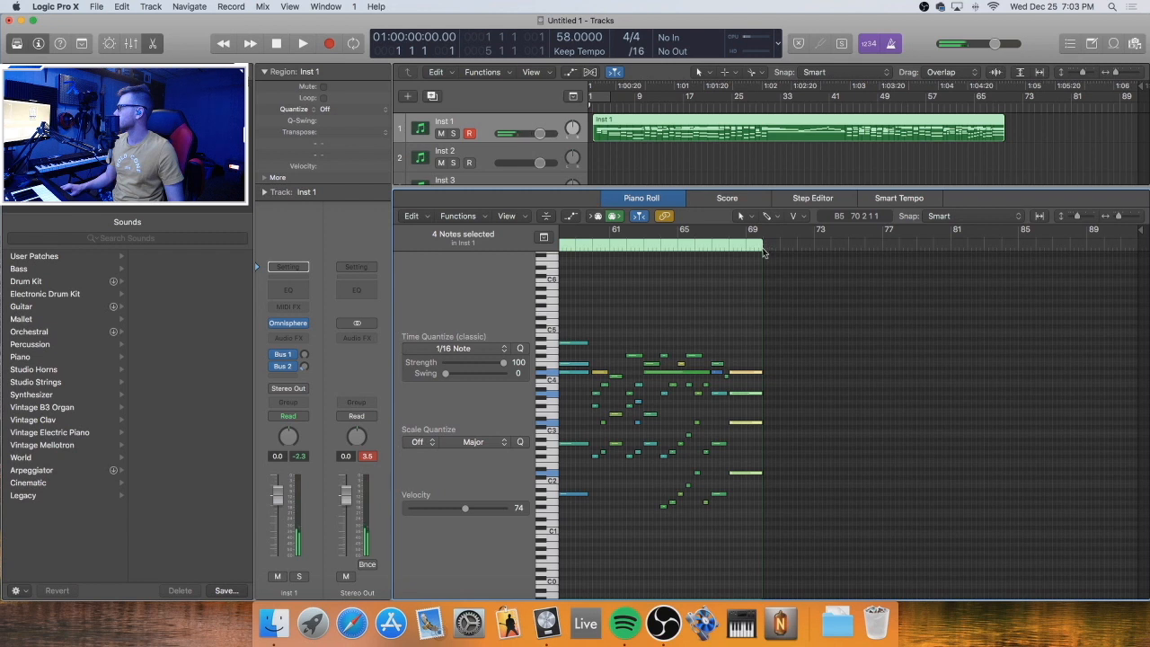
{"action": "left_click_drag", "start_coordinate": [1004, 139], "coordinate": [1032, 138]}
{"action": "left_click_drag", "start_coordinate": [789, 325], "coordinate": [767, 476]}
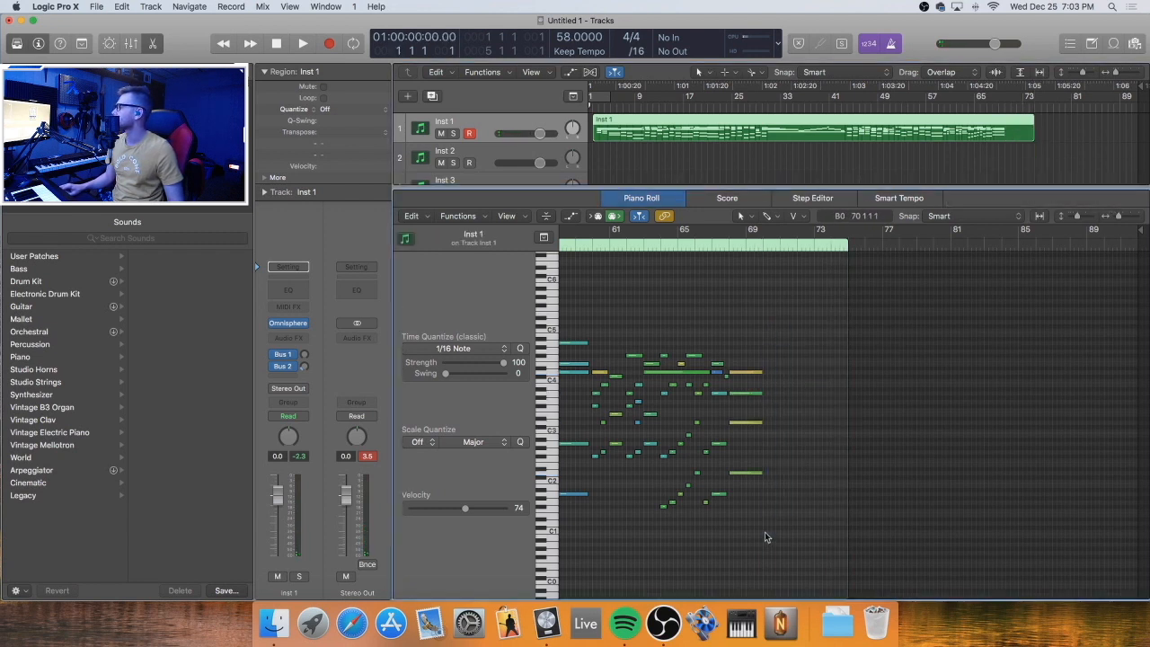
{"action": "left_click_drag", "start_coordinate": [786, 361], "coordinate": [758, 539]}
{"action": "left_click", "coordinate": [764, 477]}
{"action": "left_click_drag", "start_coordinate": [770, 403], "coordinate": [846, 467]}
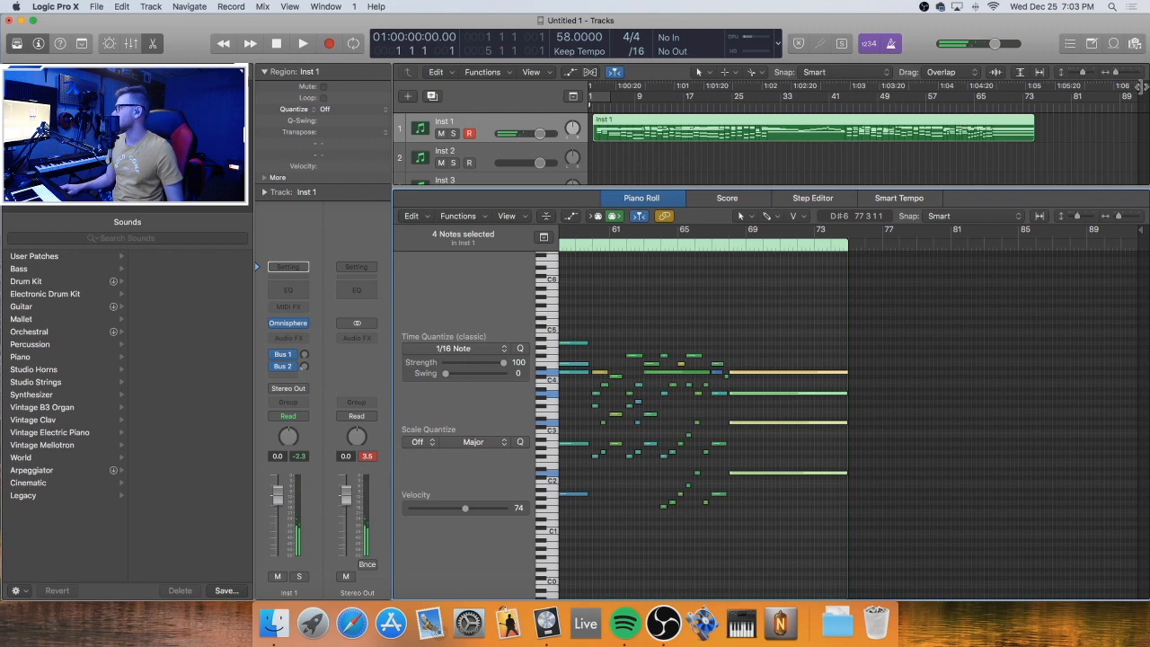
Move the Inst 1 region to start at bar 1 and copy it onto the Inst 2 track
{"action": "left_click", "coordinate": [1030, 173]}
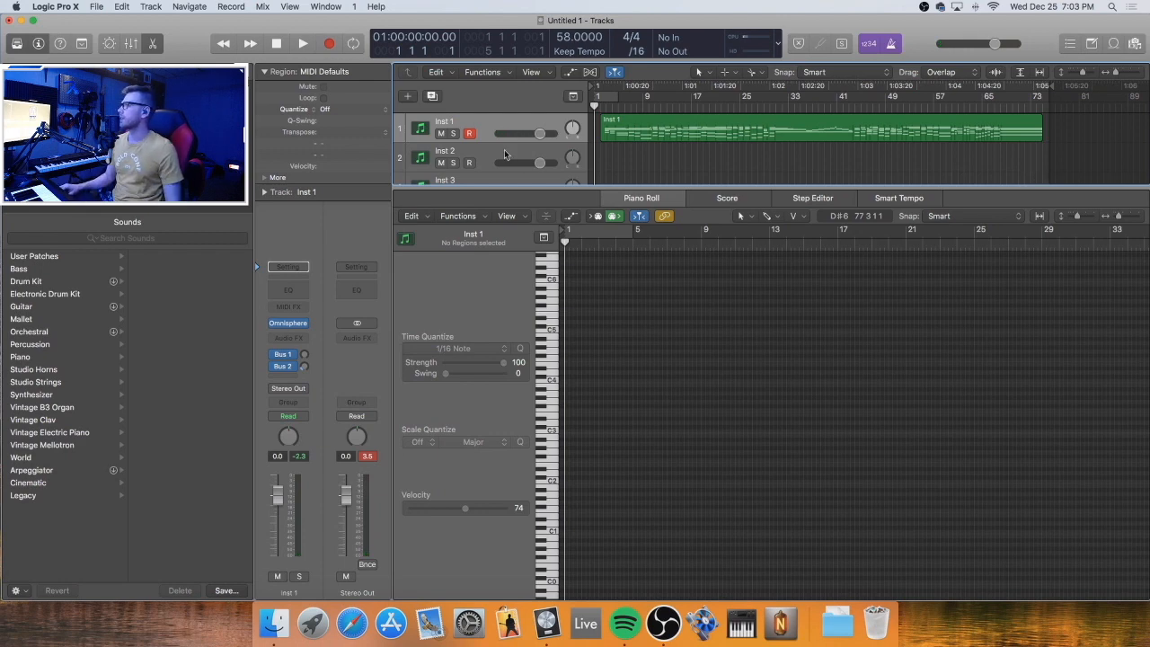
{"action": "left_click", "coordinate": [525, 168]}
{"action": "left_click", "coordinate": [697, 135]}
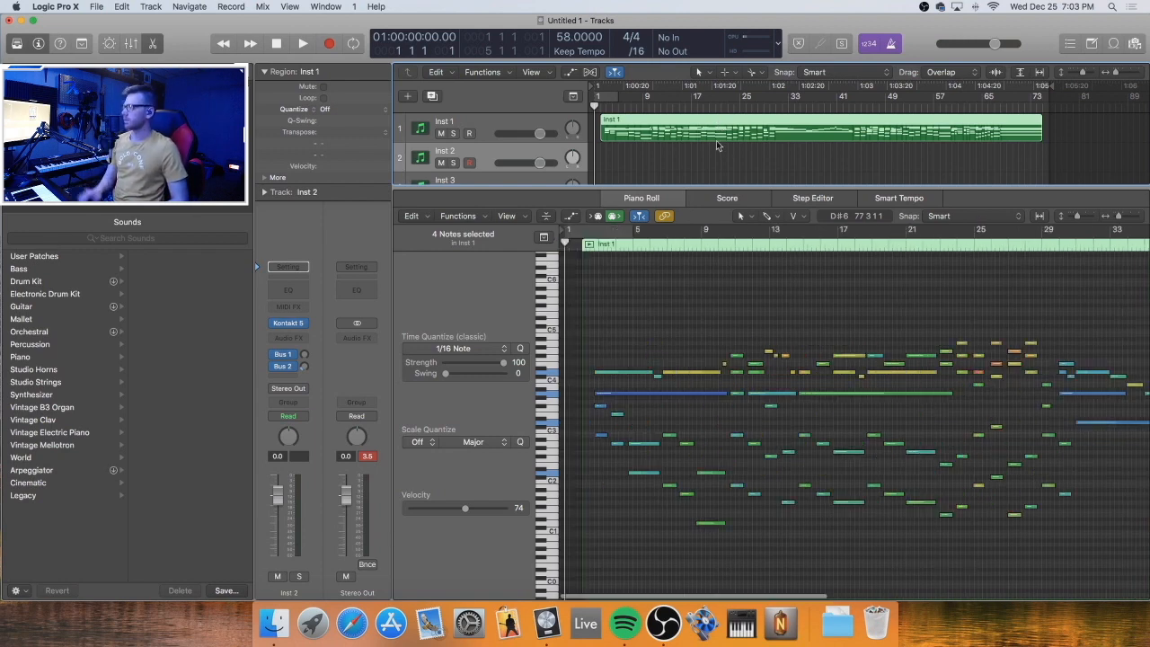
{"action": "mouse_move", "coordinate": [629, 132]}
{"action": "left_mouse_down"}
{"action": "mouse_move", "coordinate": [653, 142]}
{"action": "mouse_move", "coordinate": [638, 136]}
{"action": "left_mouse_up"}
{"action": "key", "text": "super+z"}
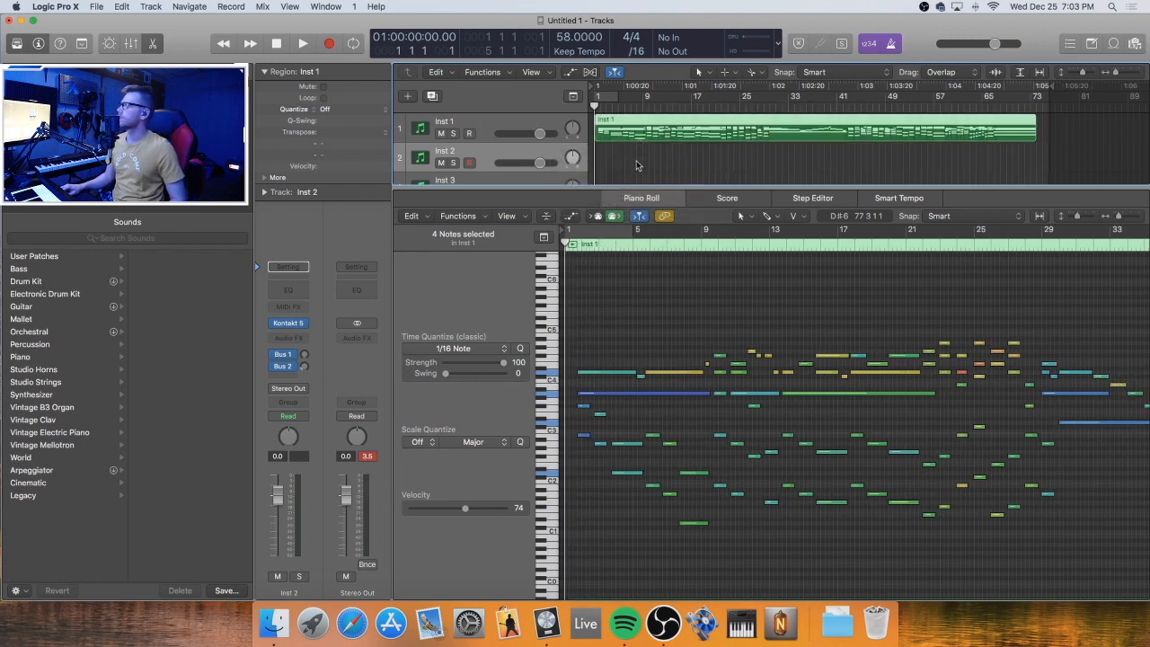
{"action": "left_click", "coordinate": [636, 163]}
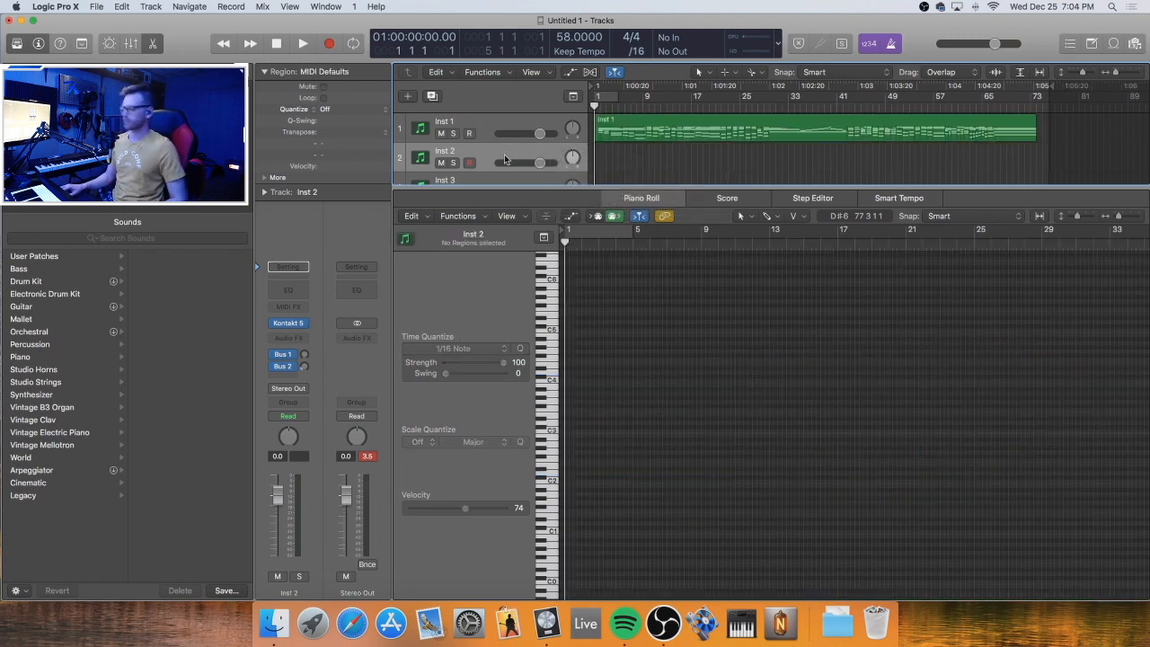
{"action": "key", "text": "super+v"}
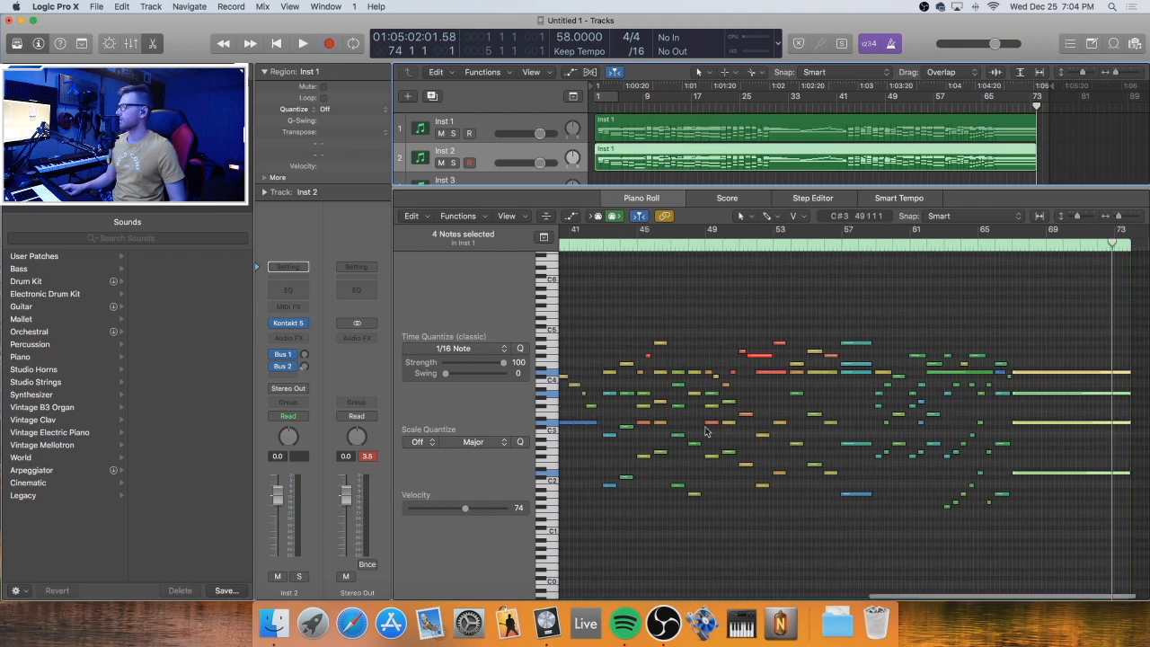
Delete the upper notes in about the first four bars of the Inst 2 region, keeping the lower part
{"action": "scroll", "coordinate": [705, 431], "scroll_direction": "left", "scroll_amount": 10}
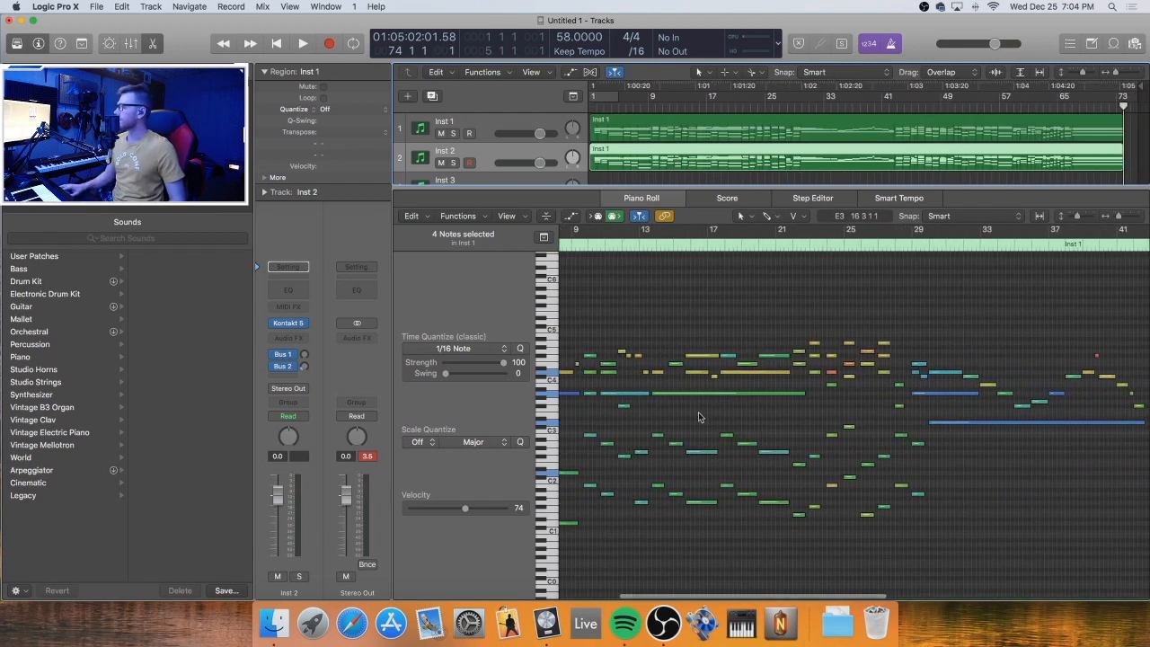
{"action": "left_click", "coordinate": [692, 322]}
{"action": "key", "text": "z"}
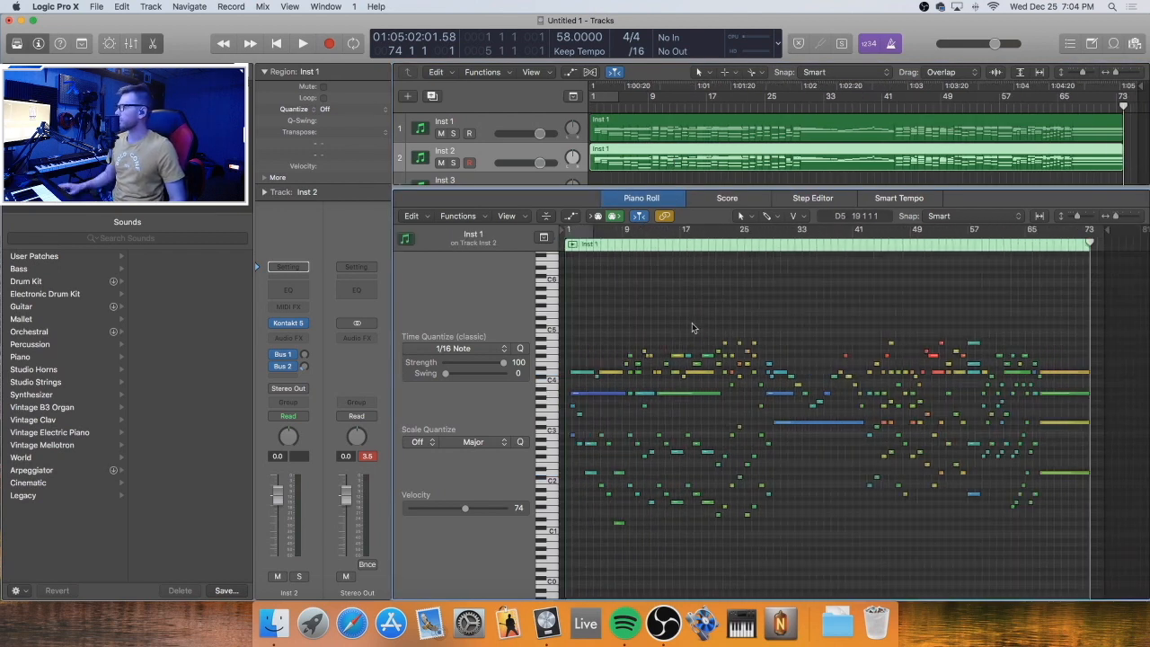
{"action": "key", "text": "super+Up"}
{"action": "key", "text": "super+Up"}
{"action": "key", "text": "super+Right"}
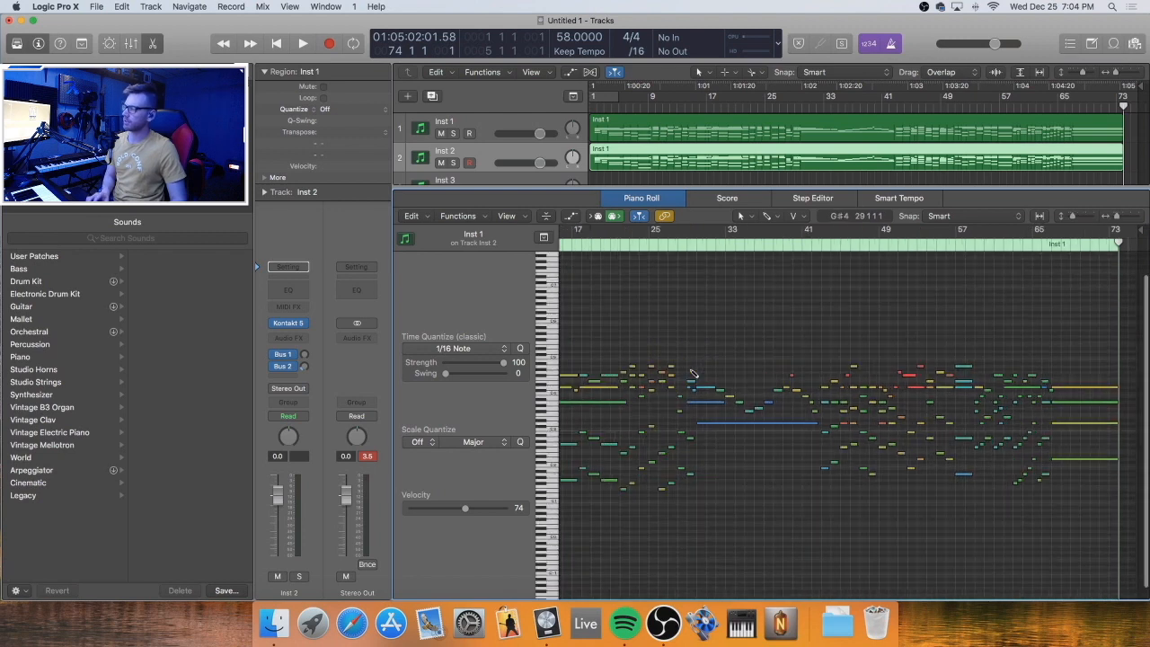
{"action": "key", "text": "super+Right"}
{"action": "scroll", "coordinate": [697, 376], "scroll_direction": "left", "scroll_amount": 10}
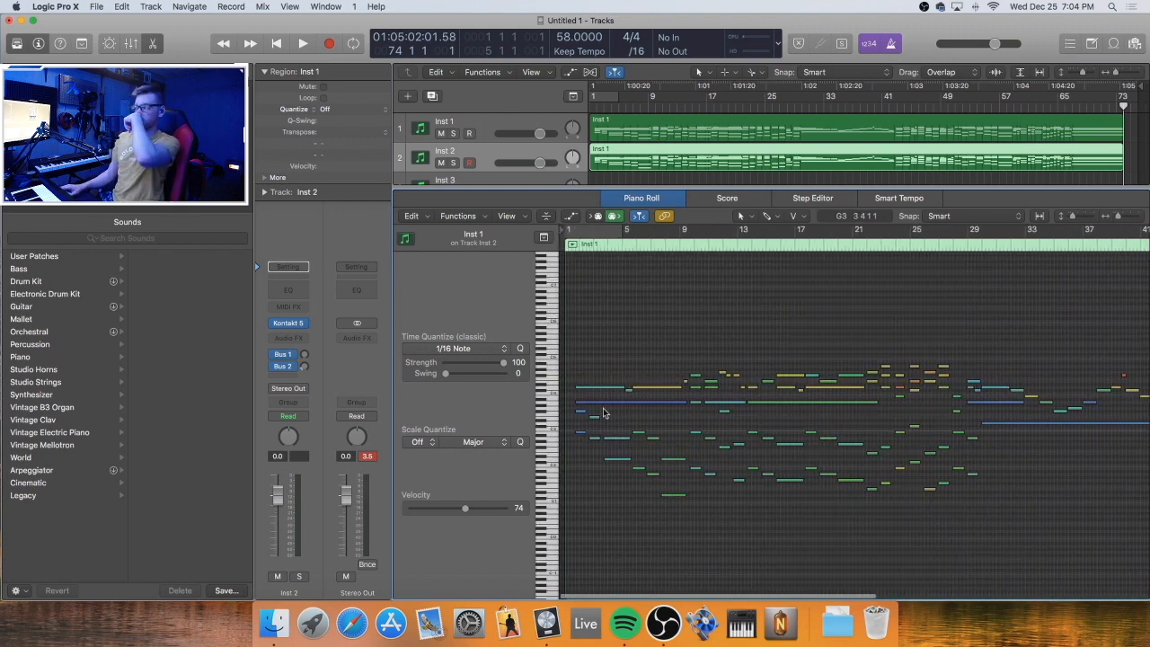
{"action": "left_click_drag", "start_coordinate": [602, 429], "coordinate": [572, 346]}
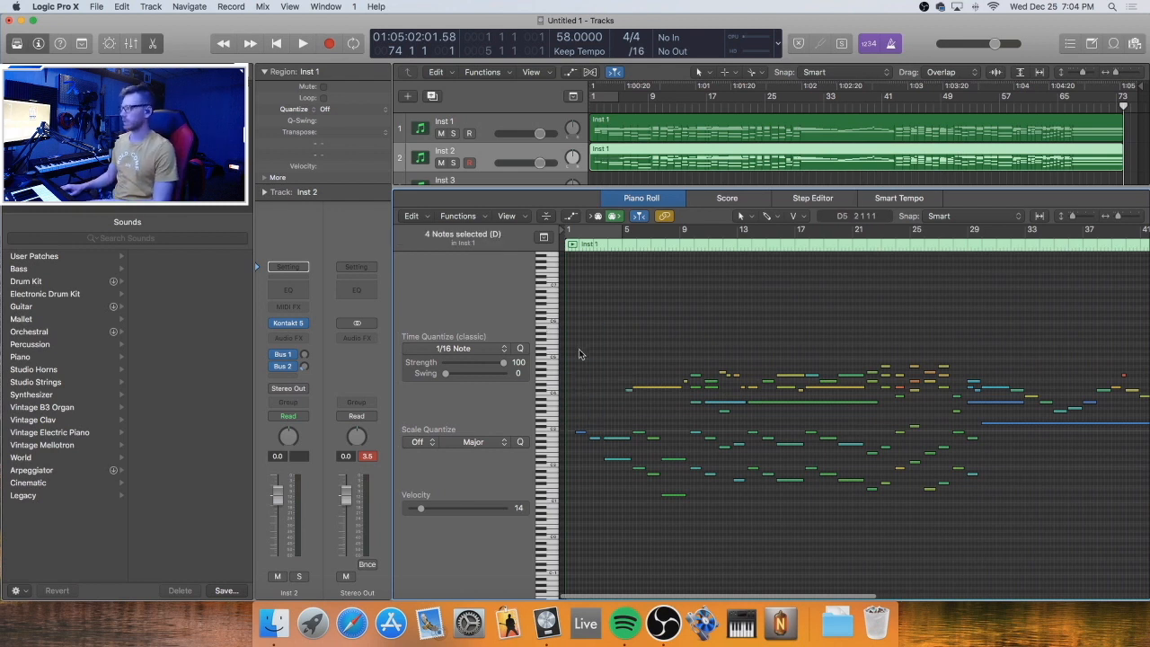
{"action": "left_click_drag", "start_coordinate": [613, 447], "coordinate": [614, 447]}
{"action": "key", "text": "Delete"}
Delete the Inst 2 region's upper notes from bar 5 to about bar 28, plus the upper bass-octave notes around bars 21 to 26
{"action": "mouse_move", "coordinate": [621, 338]}
{"action": "left_mouse_down"}
{"action": "mouse_move", "coordinate": [652, 420]}
{"action": "mouse_move", "coordinate": [687, 437]}
{"action": "left_mouse_up"}
{"action": "key", "text": "Delete"}
{"action": "mouse_move", "coordinate": [645, 372]}
{"action": "left_mouse_down"}
{"action": "mouse_move", "coordinate": [666, 456]}
{"action": "mouse_move", "coordinate": [684, 467]}
{"action": "left_mouse_up"}
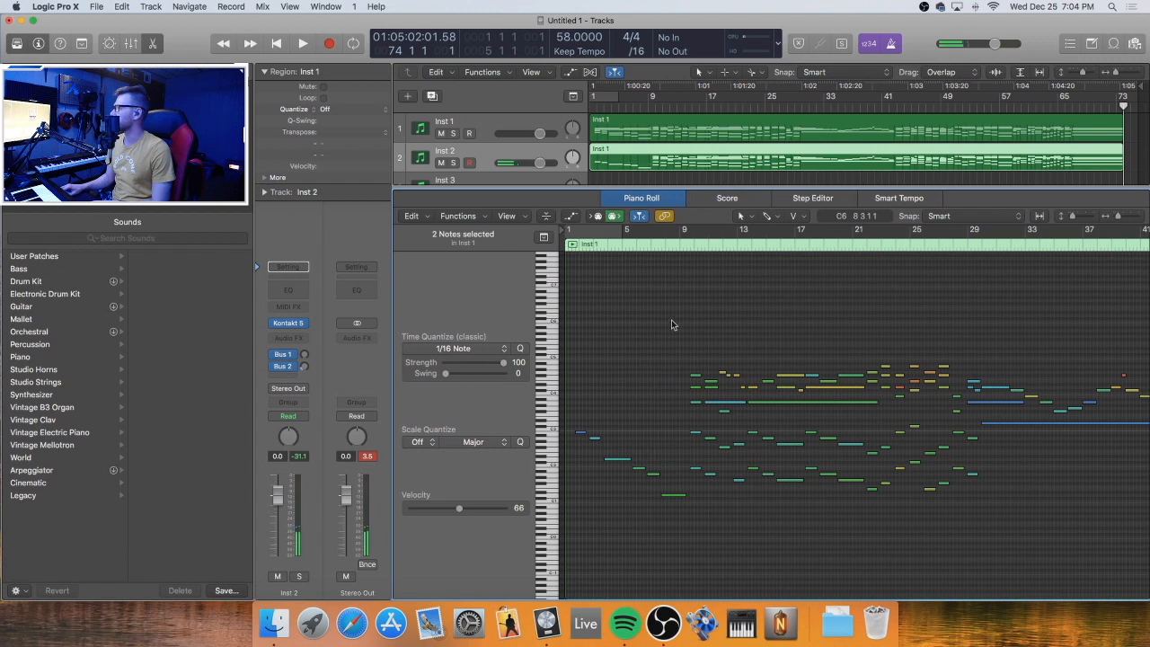
{"action": "left_click_drag", "start_coordinate": [671, 322], "coordinate": [968, 435]}
{"action": "key", "text": "Delete"}
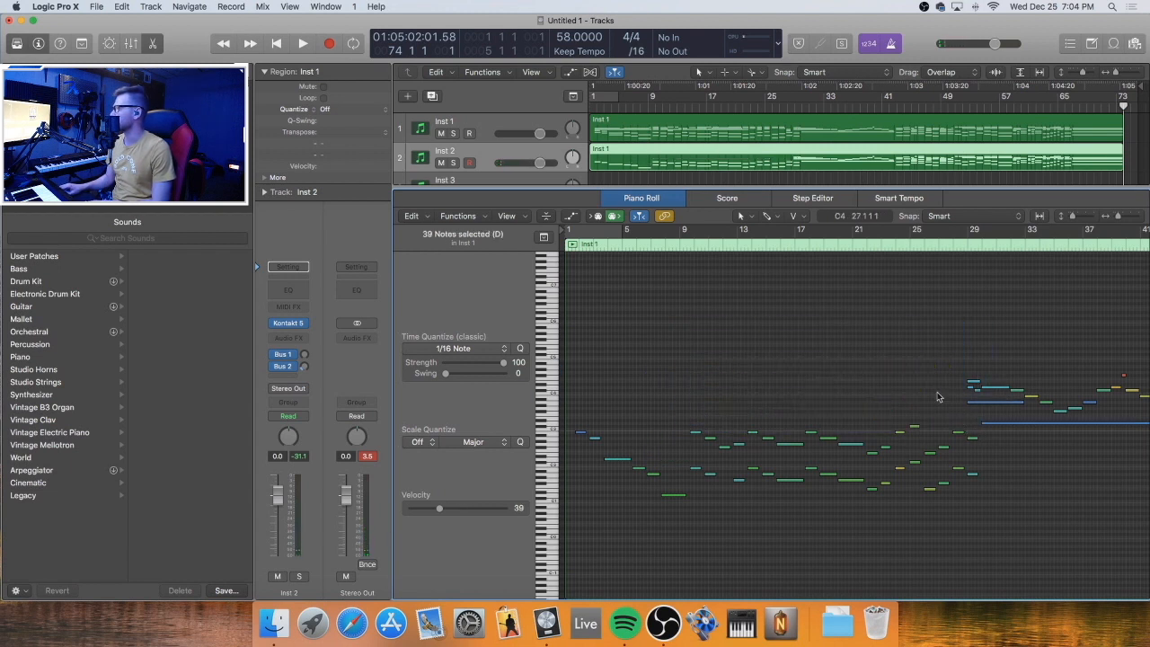
{"action": "left_click_drag", "start_coordinate": [928, 403], "coordinate": [856, 462]}
{"action": "key", "text": "Delete"}
{"action": "left_click_drag", "start_coordinate": [837, 417], "coordinate": [721, 479]}
{"action": "left_click", "coordinate": [726, 456]}
{"action": "key", "text": "super+z"}
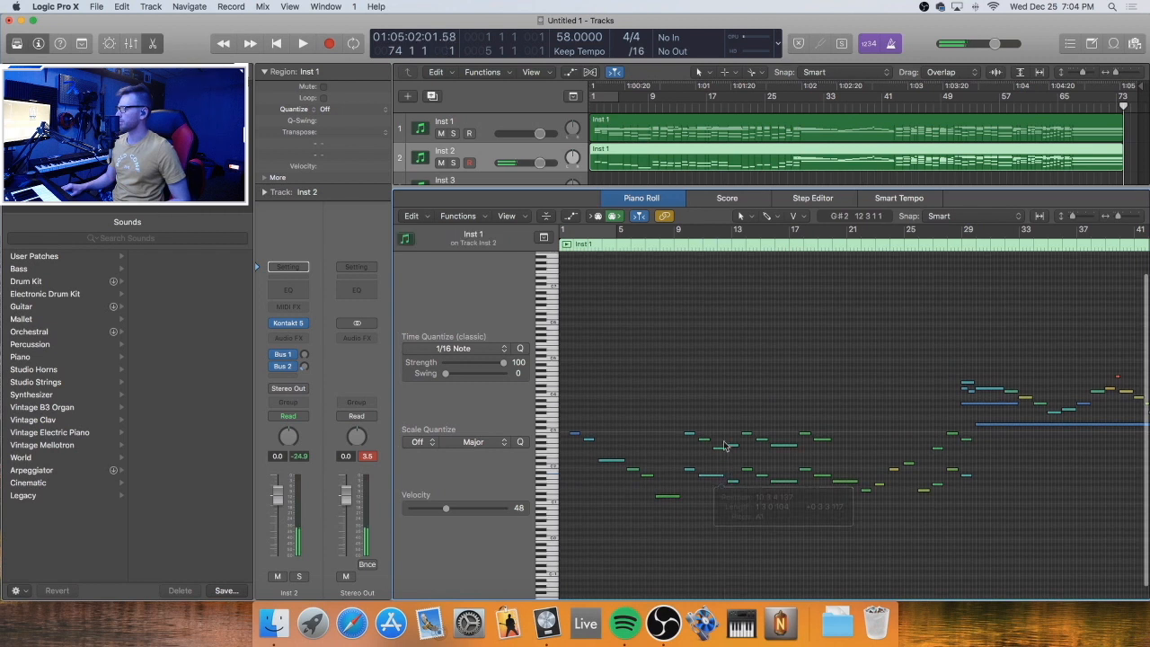
Delete the upper bass-octave notes from about bar 9 to bar 28 in the Inst 2 region, keeping the lower octave
{"action": "left_click_drag", "start_coordinate": [688, 416], "coordinate": [934, 419]}
{"action": "scroll", "coordinate": [845, 454], "scroll_direction": "right", "scroll_amount": 3}
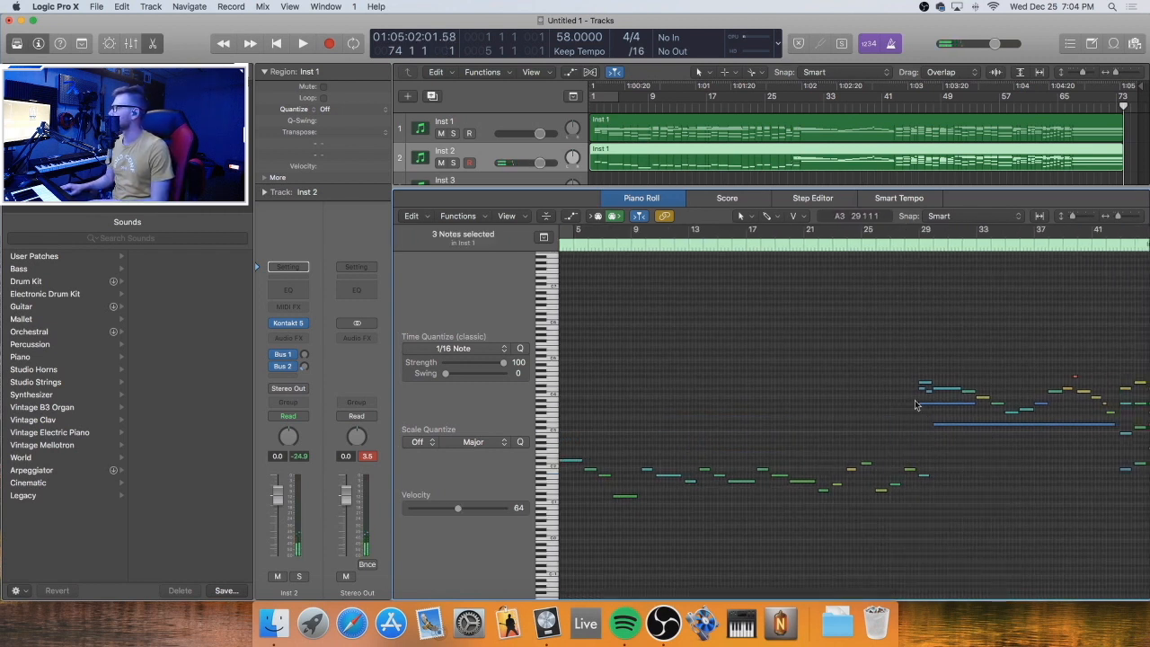
{"action": "scroll", "coordinate": [853, 431], "scroll_direction": "right", "scroll_amount": 8}
{"action": "left_click", "coordinate": [816, 425]}
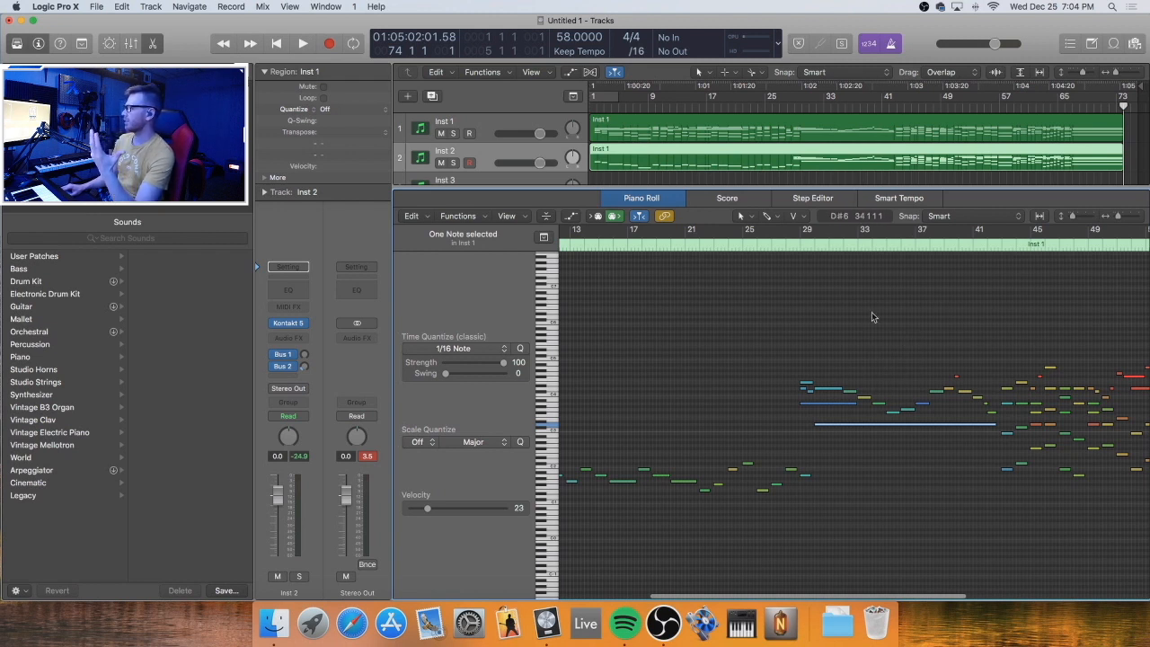
{"action": "left_click", "coordinate": [875, 359]}
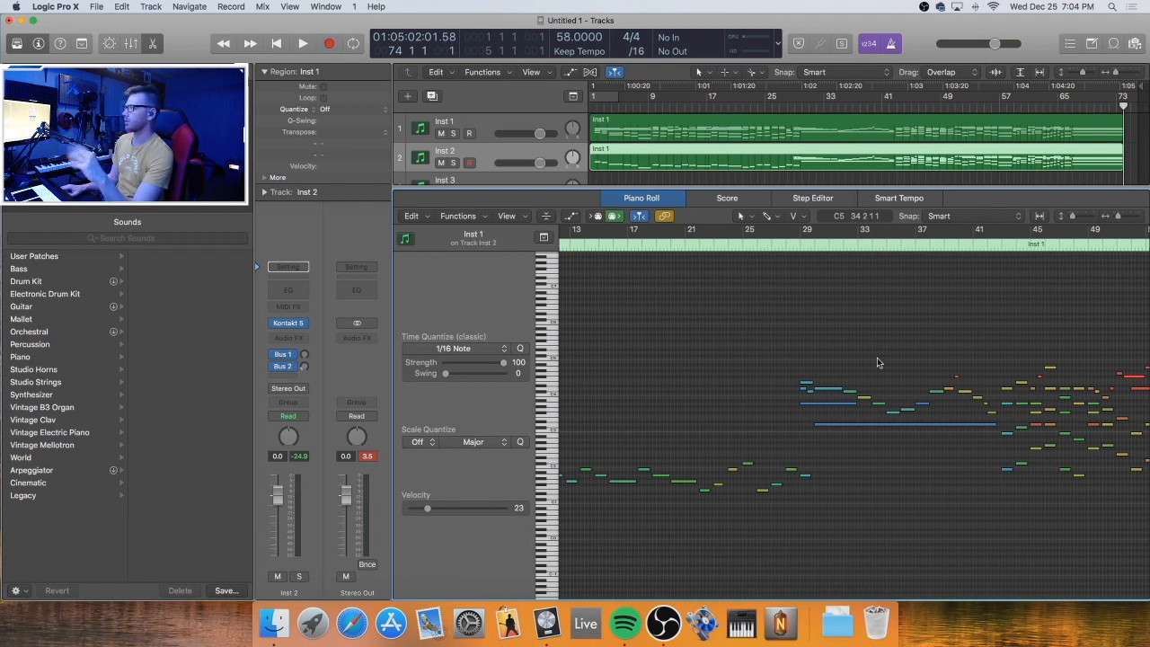
Delete every Inst 2 note between bar 29 and about bar 42, including the long sustained note
{"action": "scroll", "coordinate": [877, 363], "scroll_direction": "left", "scroll_amount": 1}
{"action": "left_click_drag", "start_coordinate": [768, 375], "coordinate": [819, 390]}
{"action": "left_click", "coordinate": [809, 349]}
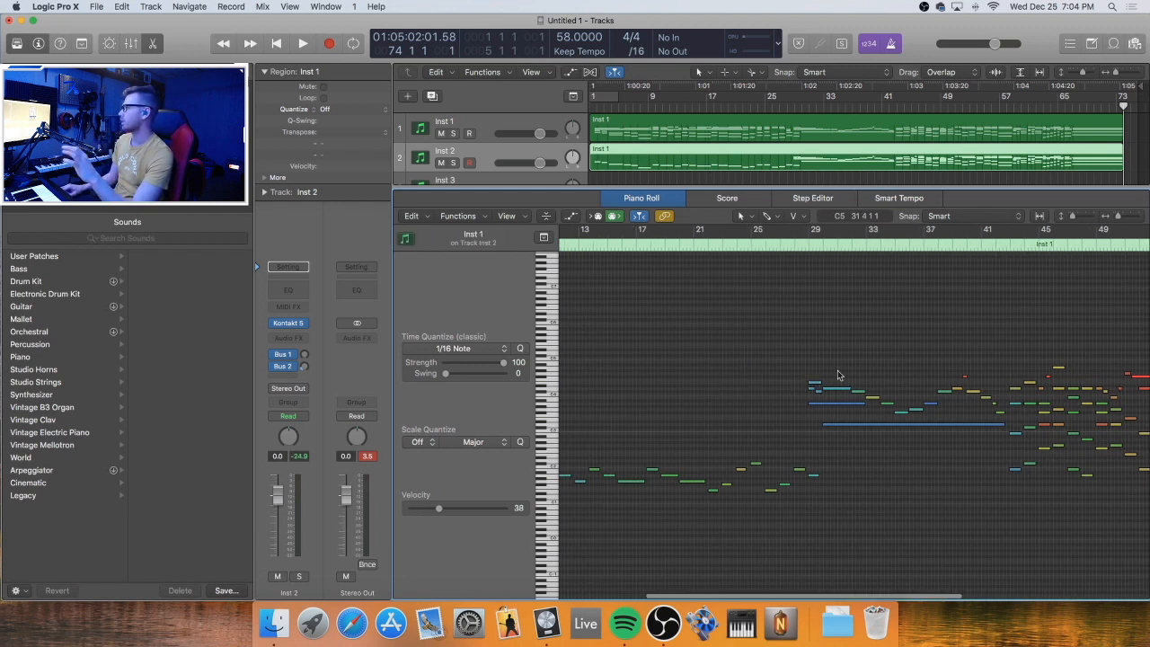
{"action": "scroll", "coordinate": [867, 419], "scroll_direction": "right", "scroll_amount": 1}
{"action": "left_click_drag", "start_coordinate": [768, 345], "coordinate": [943, 457]}
{"action": "key", "text": "Delete"}
{"action": "key", "text": "Delete"}
{"action": "scroll", "coordinate": [889, 430], "scroll_direction": "right", "scroll_amount": 1}
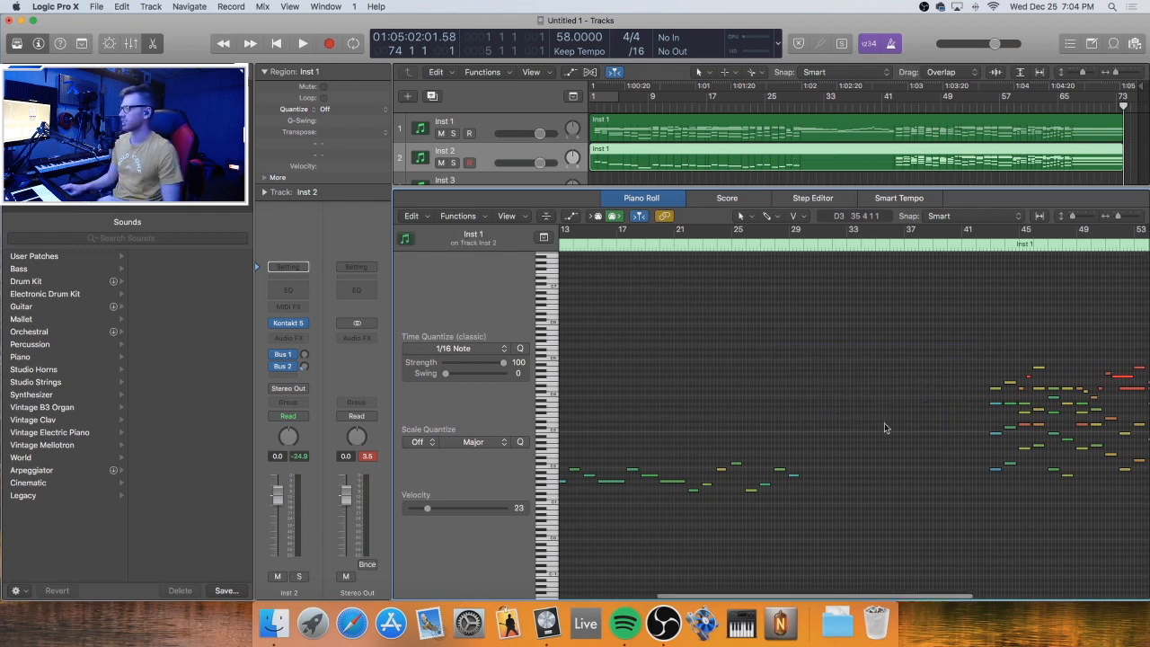
Delete the Inst 2 region's upper notes from bar 43 to about bar 50, keeping only the lowest line
{"action": "scroll", "coordinate": [824, 468], "scroll_direction": "right", "scroll_amount": 5}
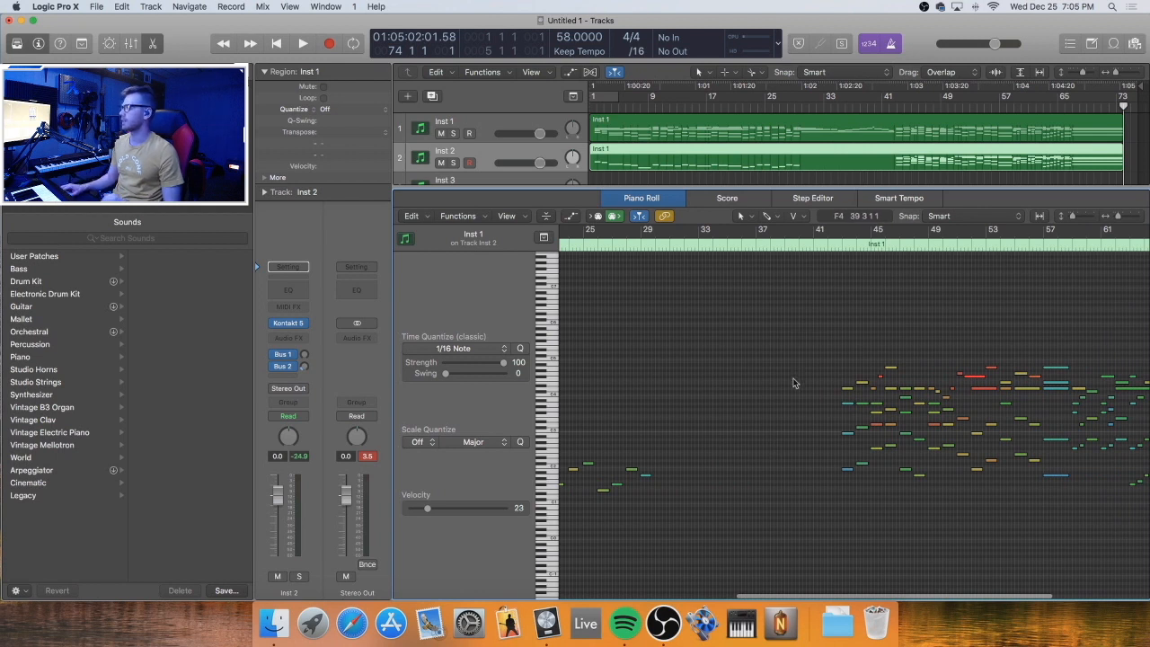
{"action": "scroll", "coordinate": [783, 384], "scroll_direction": "right", "scroll_amount": 1}
{"action": "scroll", "coordinate": [755, 402], "scroll_direction": "right", "scroll_amount": 4}
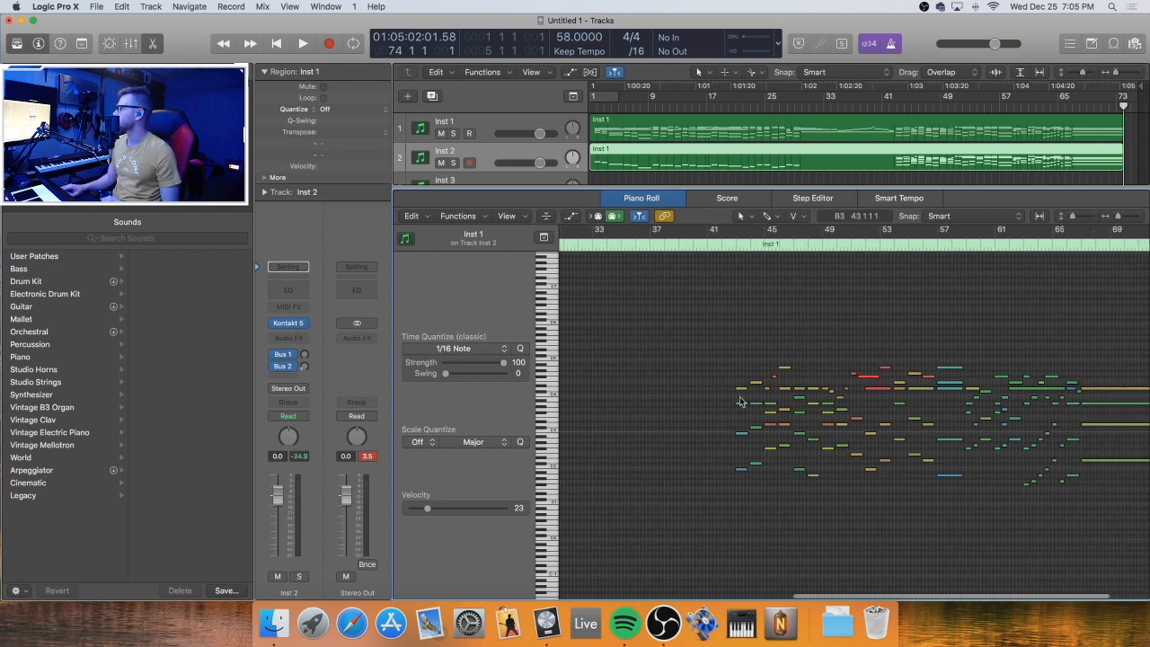
{"action": "left_click_drag", "start_coordinate": [710, 368], "coordinate": [786, 346]}
{"action": "key", "text": "Delete"}
{"action": "key", "text": "Delete"}
{"action": "left_click_drag", "start_coordinate": [792, 345], "coordinate": [846, 342]}
{"action": "key", "text": "Delete"}
{"action": "key", "text": "Delete"}
Delete the upper notes from about bar 51 to bar 58 in the Inst 2 region, leaving the bass line
{"action": "scroll", "coordinate": [830, 413], "scroll_direction": "right", "scroll_amount": 2}
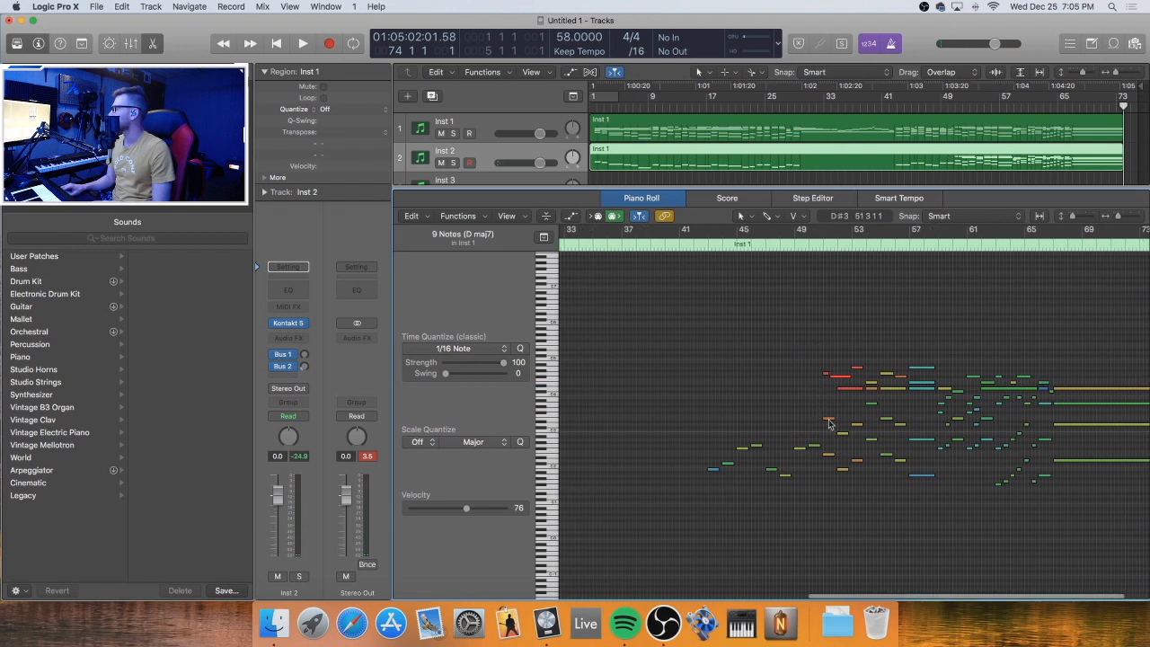
{"action": "left_click_drag", "start_coordinate": [828, 440], "coordinate": [913, 438]}
{"action": "key", "text": "Delete"}
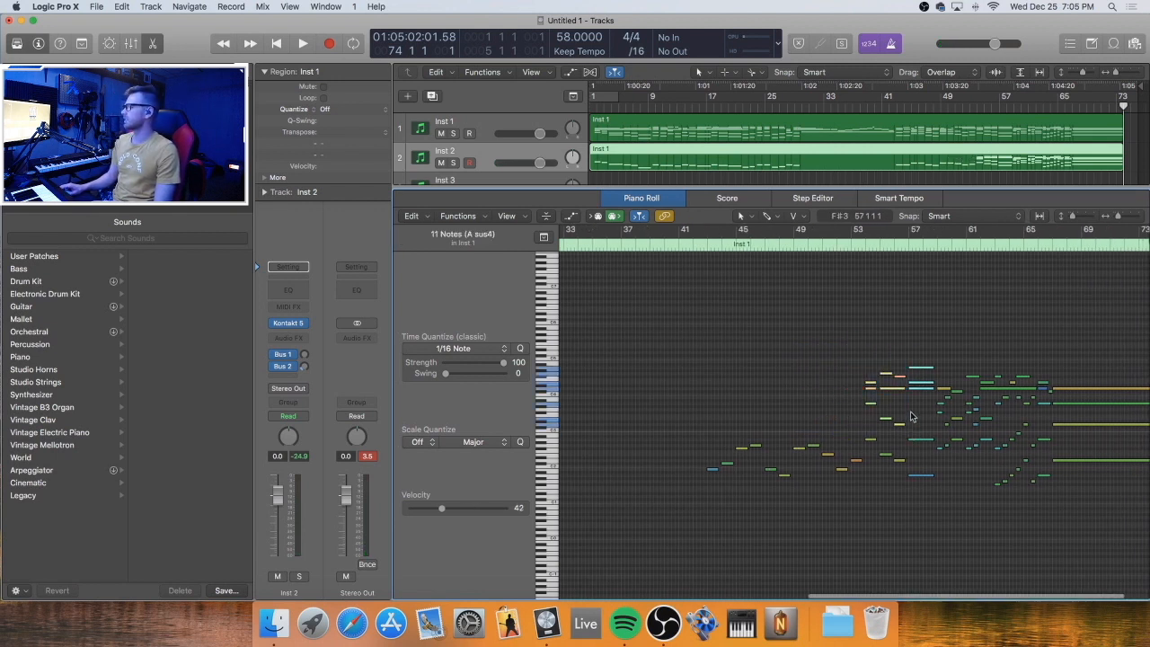
{"action": "key", "text": "Delete"}
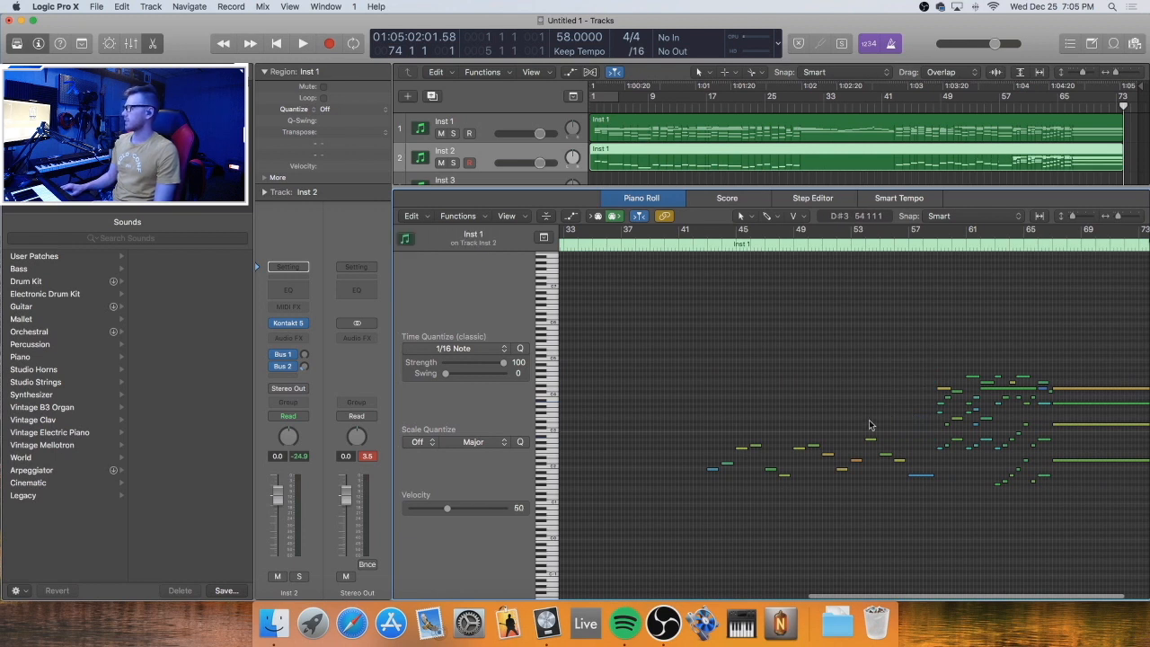
Delete the Inst 2 region's upper notes from bar 59 to the end, keeping the bass line and the lowest note of the final chord
{"action": "scroll", "coordinate": [887, 386], "scroll_direction": "right", "scroll_amount": 2}
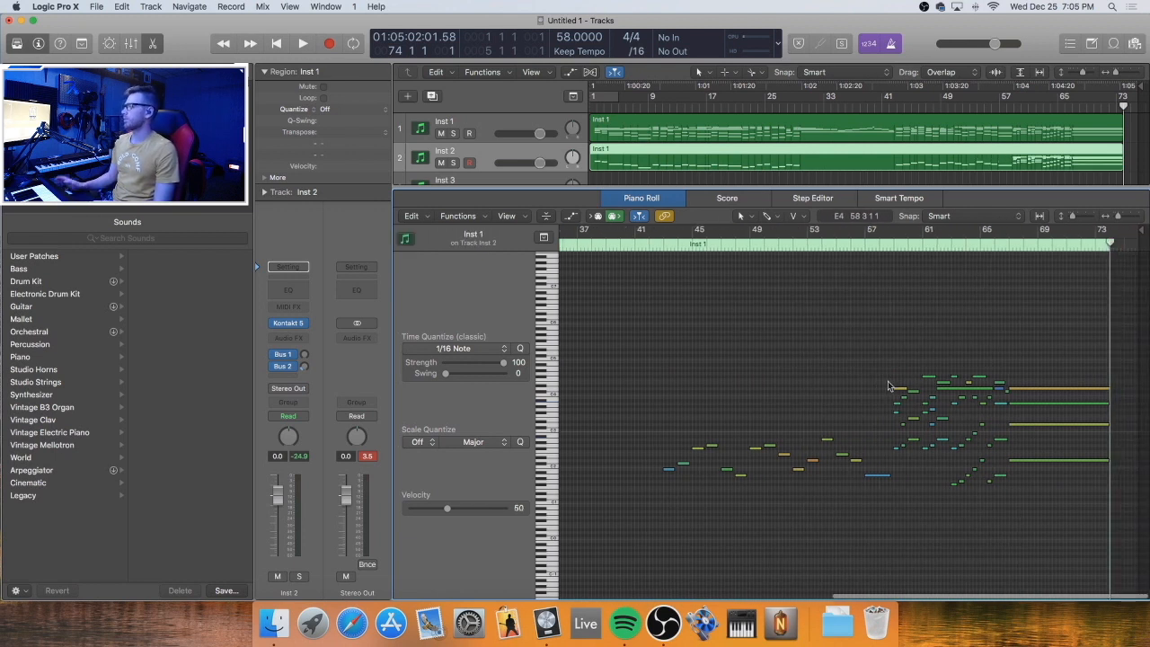
{"action": "scroll", "coordinate": [885, 382], "scroll_direction": "left", "scroll_amount": 1}
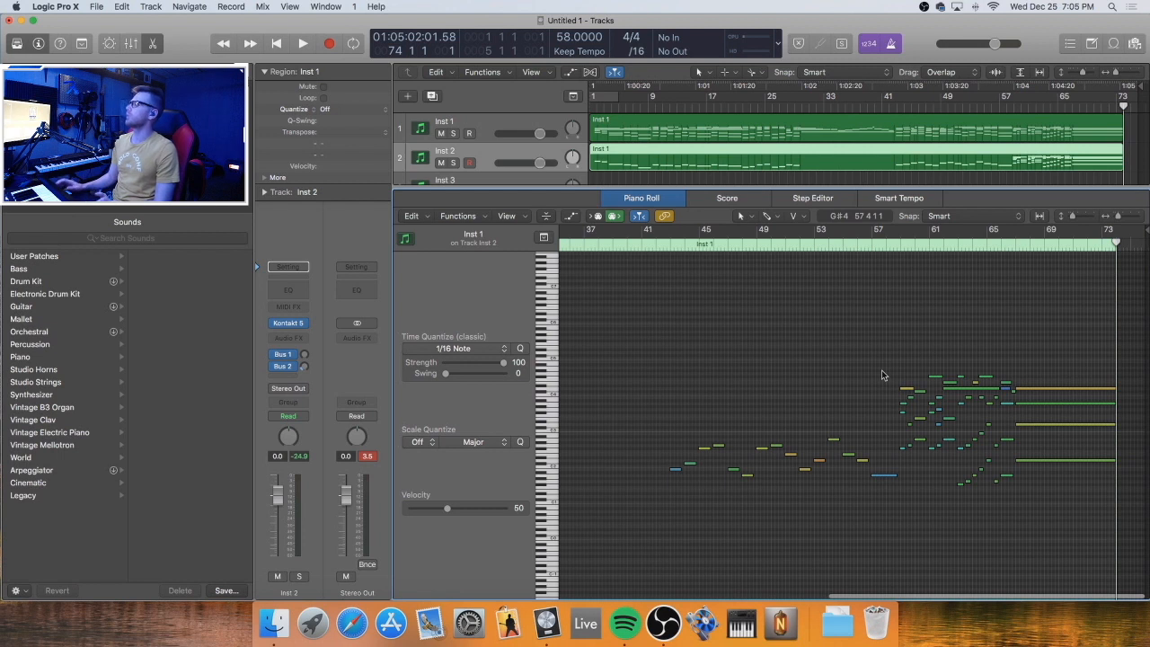
{"action": "left_click_drag", "start_coordinate": [869, 346], "coordinate": [968, 426]}
{"action": "key", "text": "Delete"}
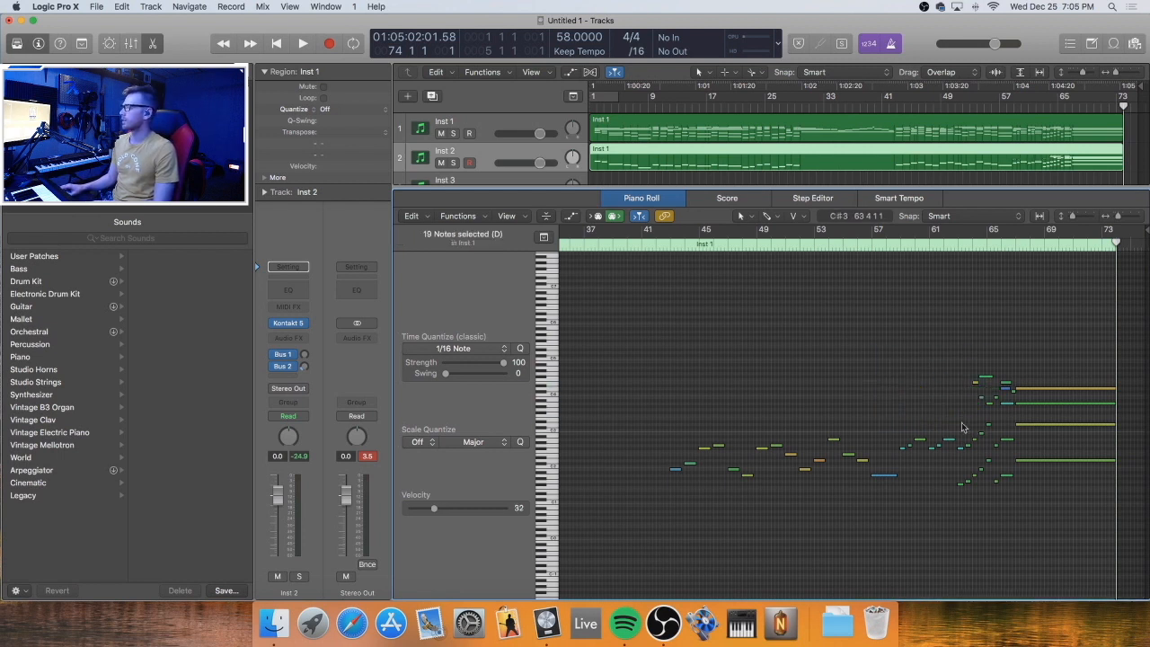
{"action": "scroll", "coordinate": [962, 423], "scroll_direction": "right", "scroll_amount": 1}
{"action": "left_click_drag", "start_coordinate": [1005, 350], "coordinate": [954, 450]}
{"action": "key", "text": "Delete"}
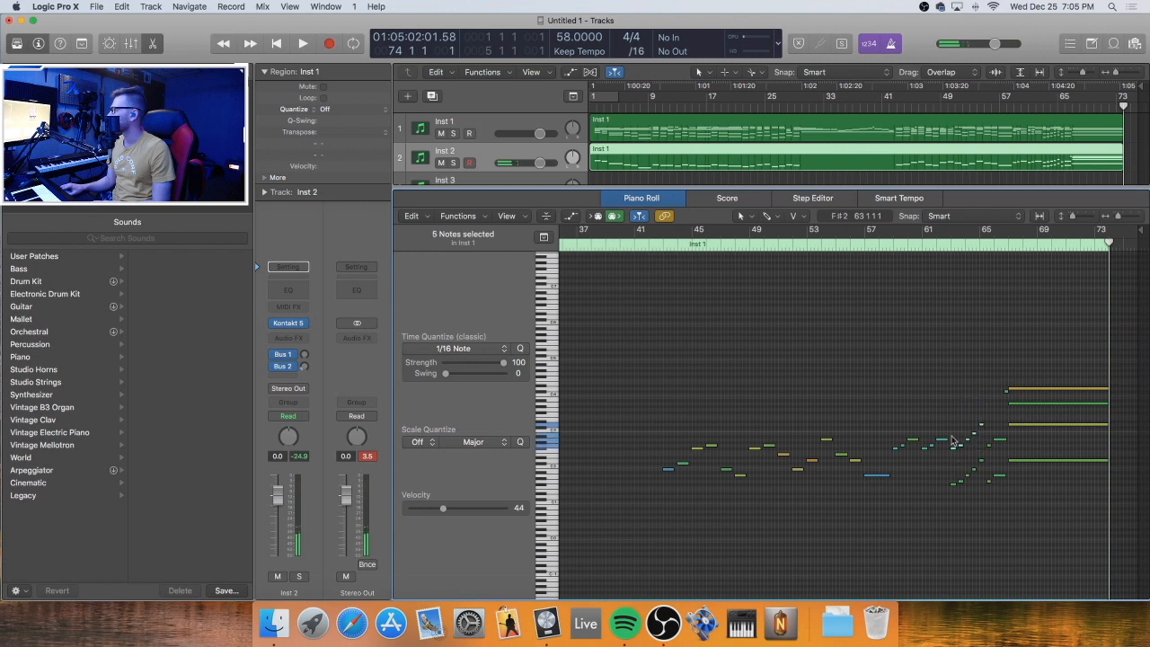
{"action": "left_click_drag", "start_coordinate": [1004, 373], "coordinate": [1007, 431]}
{"action": "key", "text": "Delete"}
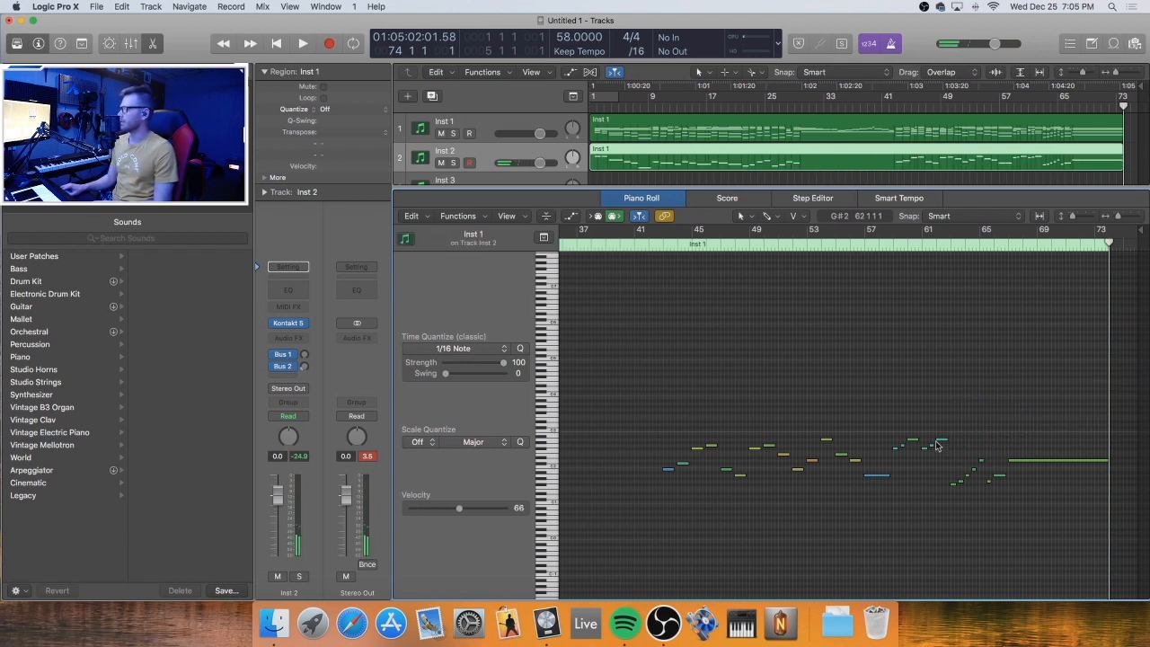
{"action": "left_click_drag", "start_coordinate": [936, 433], "coordinate": [899, 458]}
{"action": "left_click", "coordinate": [911, 421]}
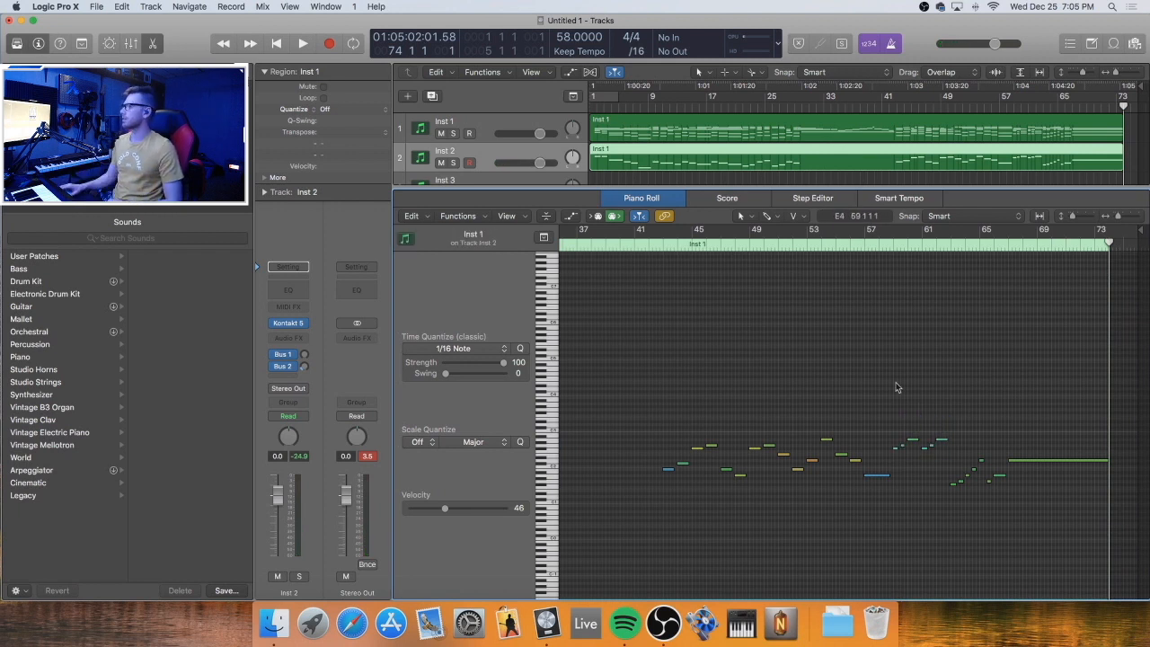
Transpose all notes of the Inst 2 region down one octave and close the Piano Roll
{"action": "scroll", "coordinate": [896, 387], "scroll_direction": "left", "scroll_amount": 1}
{"action": "key", "text": "super+a"}
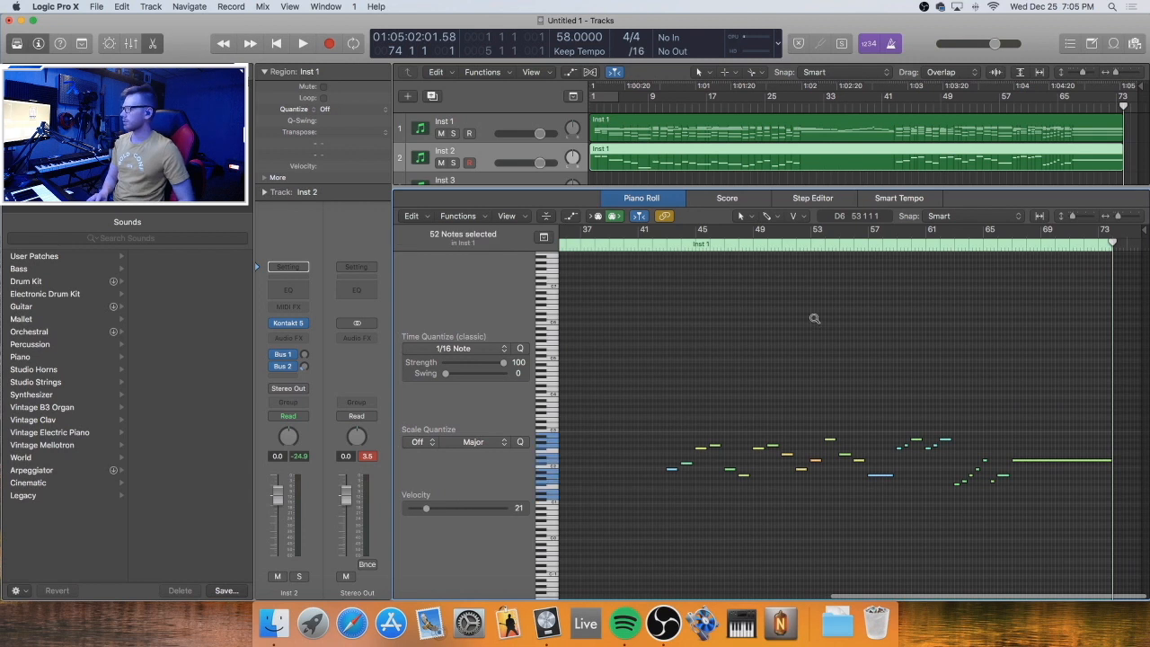
{"action": "key", "text": "alt+shift+Down"}
{"action": "left_click", "coordinate": [816, 319]}
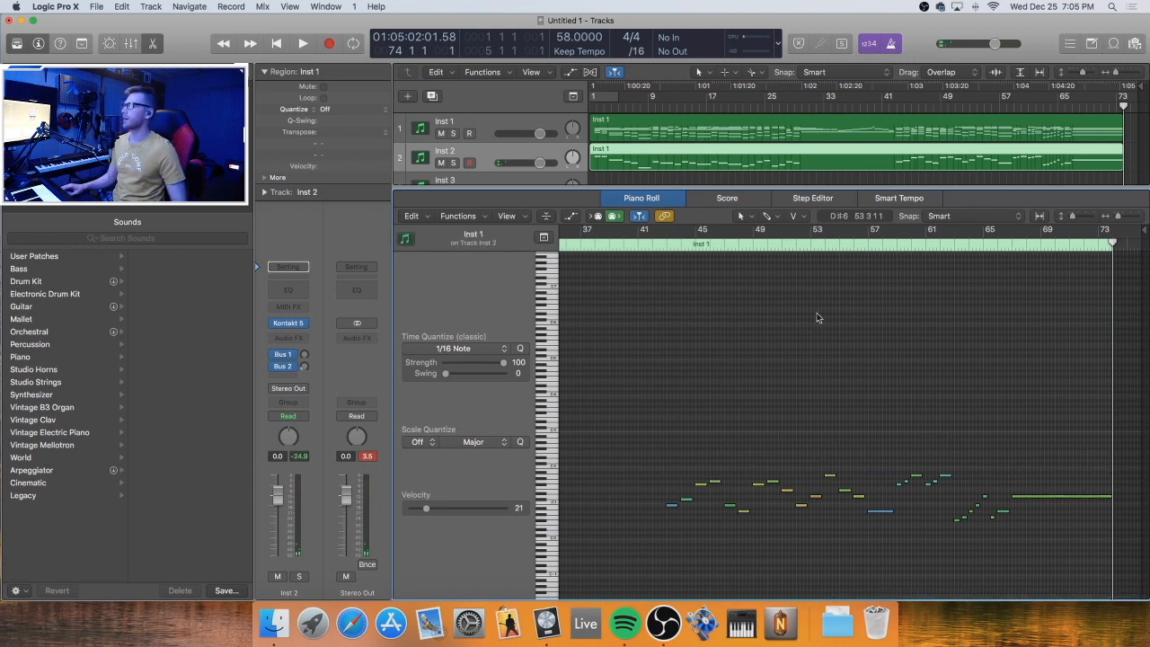
{"action": "key", "text": "p"}
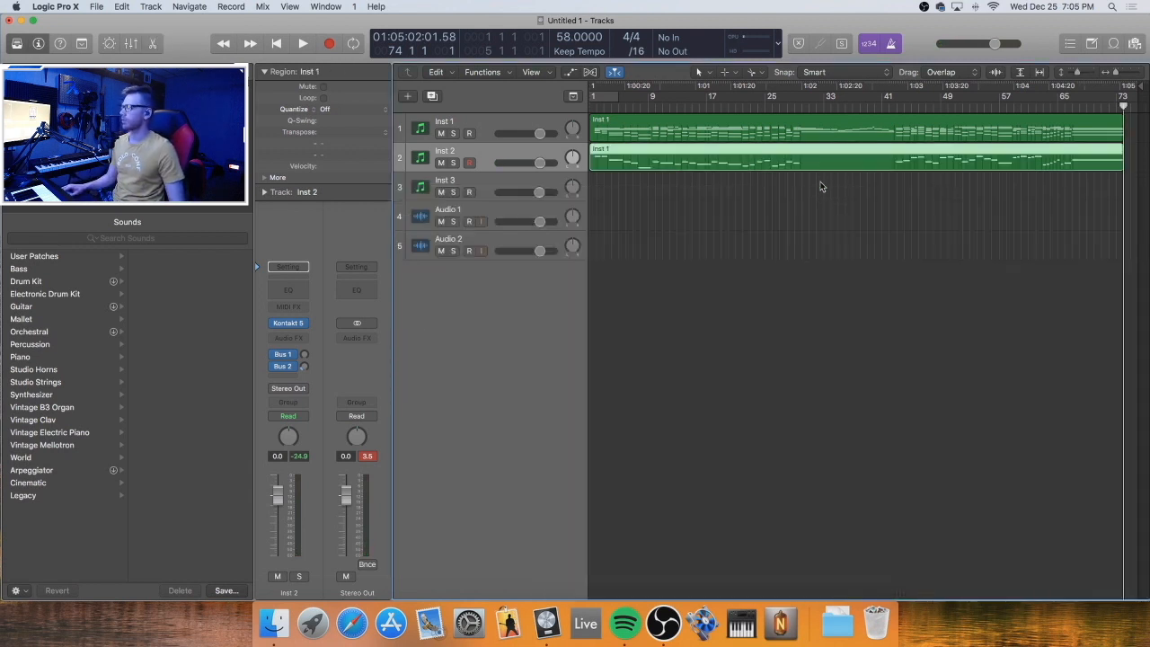
Record-enable the Inst 2 track and play the arrangement from the start, soloing Inst 2 temporarily to hear it alone
{"action": "key", "text": "Return"}
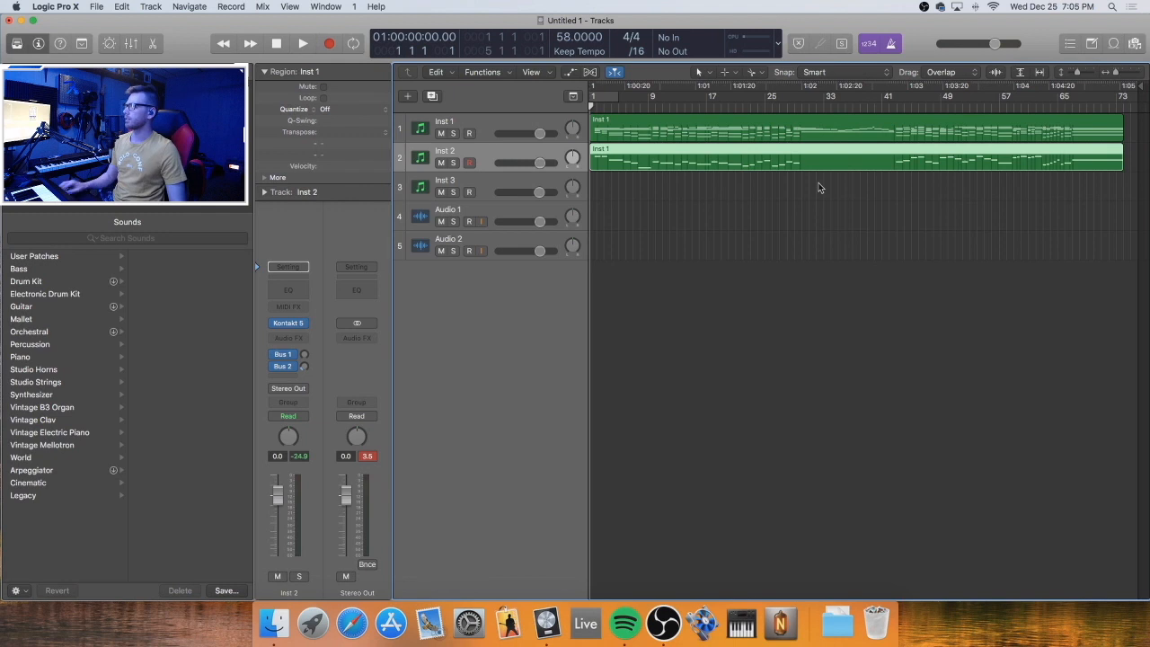
{"action": "left_click", "coordinate": [473, 164]}
{"action": "key", "text": "space"}
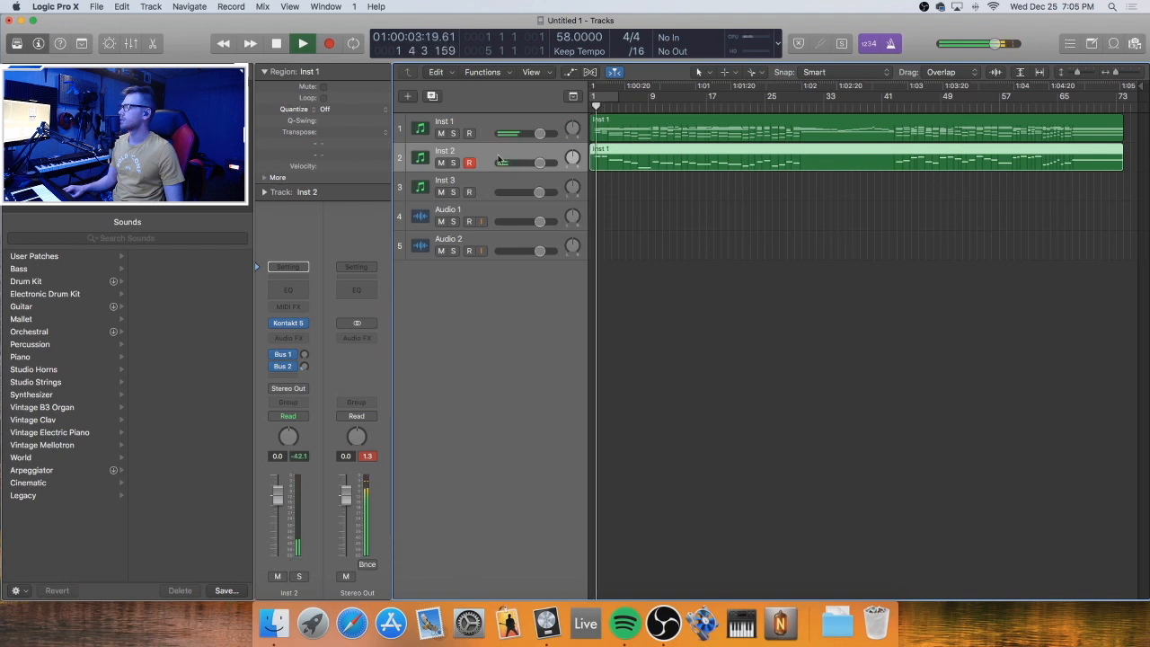
{"action": "left_click", "coordinate": [453, 162]}
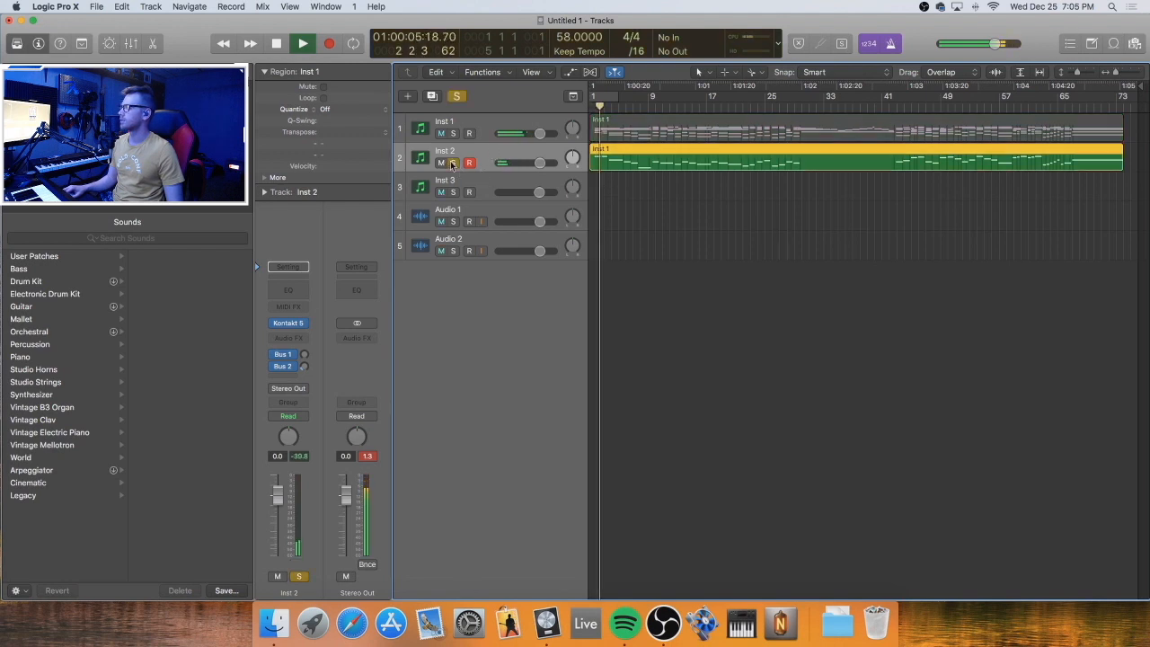
{"action": "left_click", "coordinate": [451, 163]}
{"action": "left_click", "coordinate": [451, 163]}
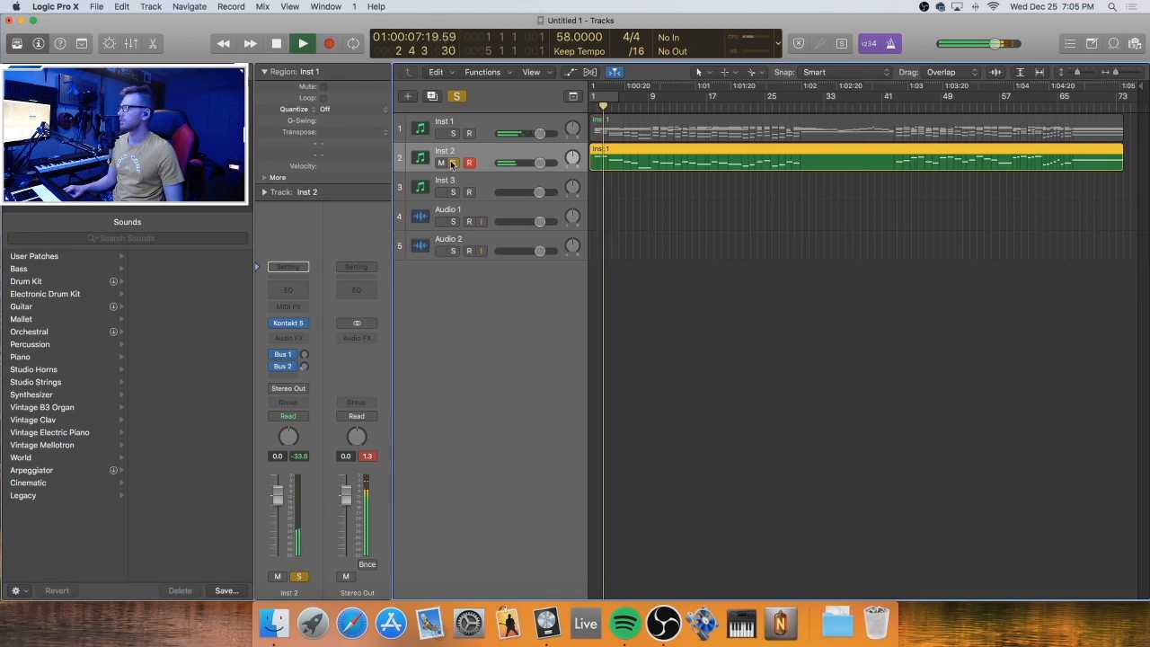
{"action": "key", "text": "space"}
{"action": "left_click", "coordinate": [452, 163]}
Transpose the first two notes of the Inst 2 region down one octave in the Piano Roll
{"action": "double_click", "coordinate": [717, 158]}
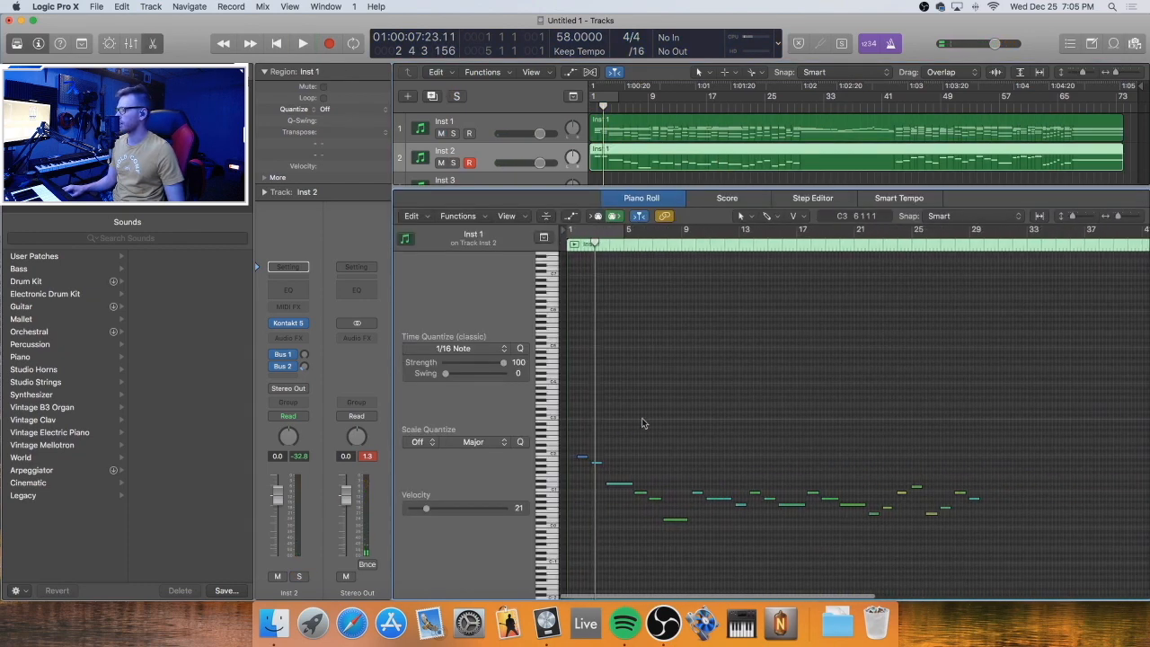
{"action": "left_click_drag", "start_coordinate": [604, 431], "coordinate": [576, 472]}
{"action": "key", "text": "alt+shift+Down"}
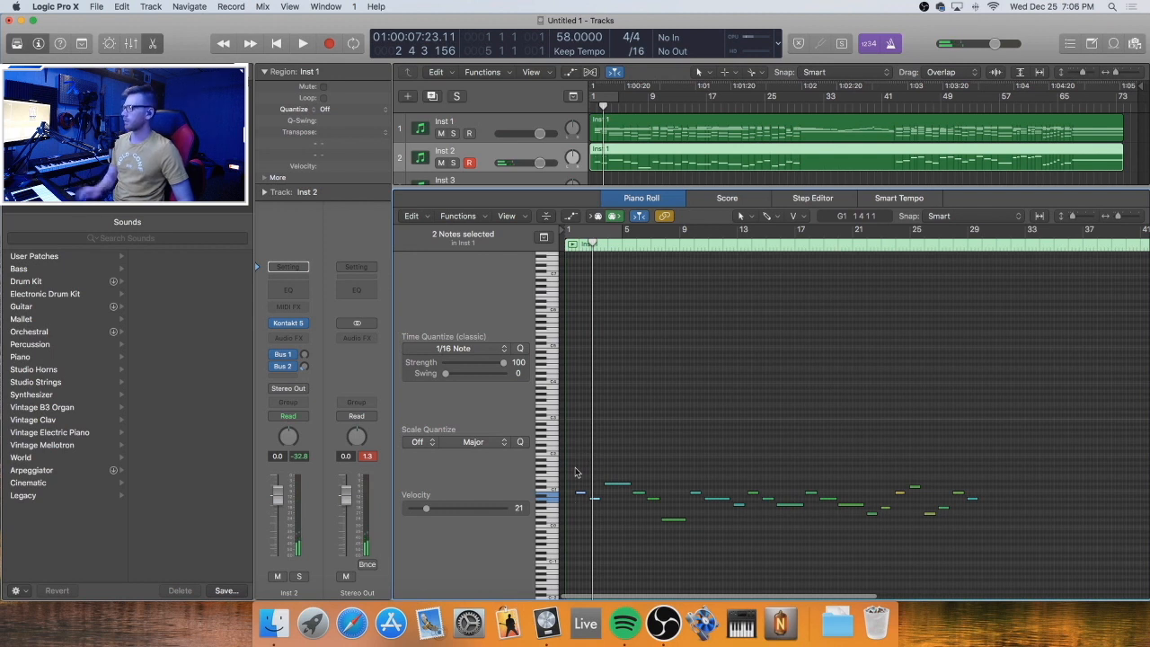
{"action": "left_click", "coordinate": [615, 445]}
Return the playhead to bar 1 and raise the velocity of all Inst 2 notes together until the velocity setting reads 65
{"action": "key", "text": "Return"}
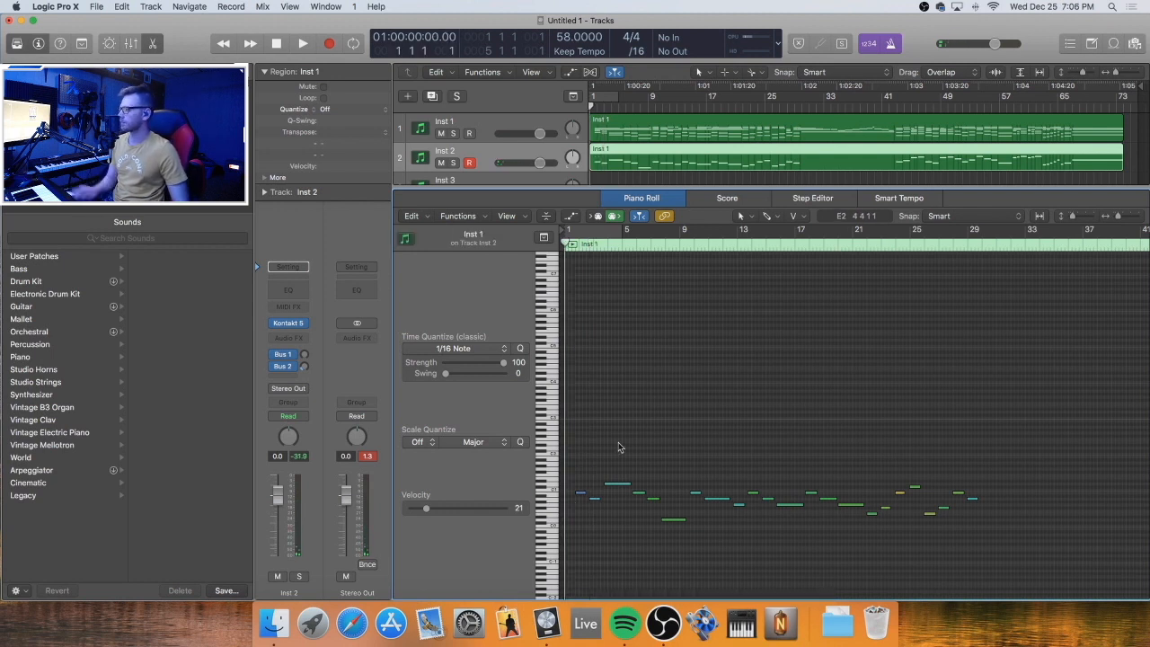
{"action": "key", "text": "super+a"}
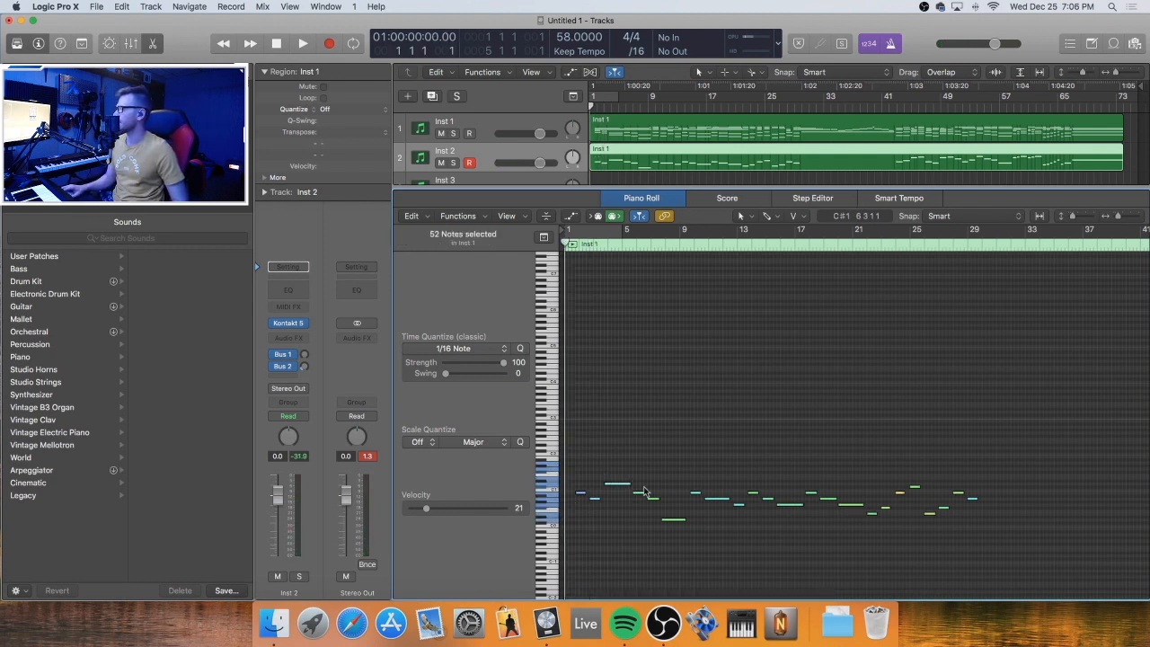
{"action": "left_click_drag", "start_coordinate": [626, 489], "coordinate": [634, 425]}
{"action": "left_click", "coordinate": [634, 425]}
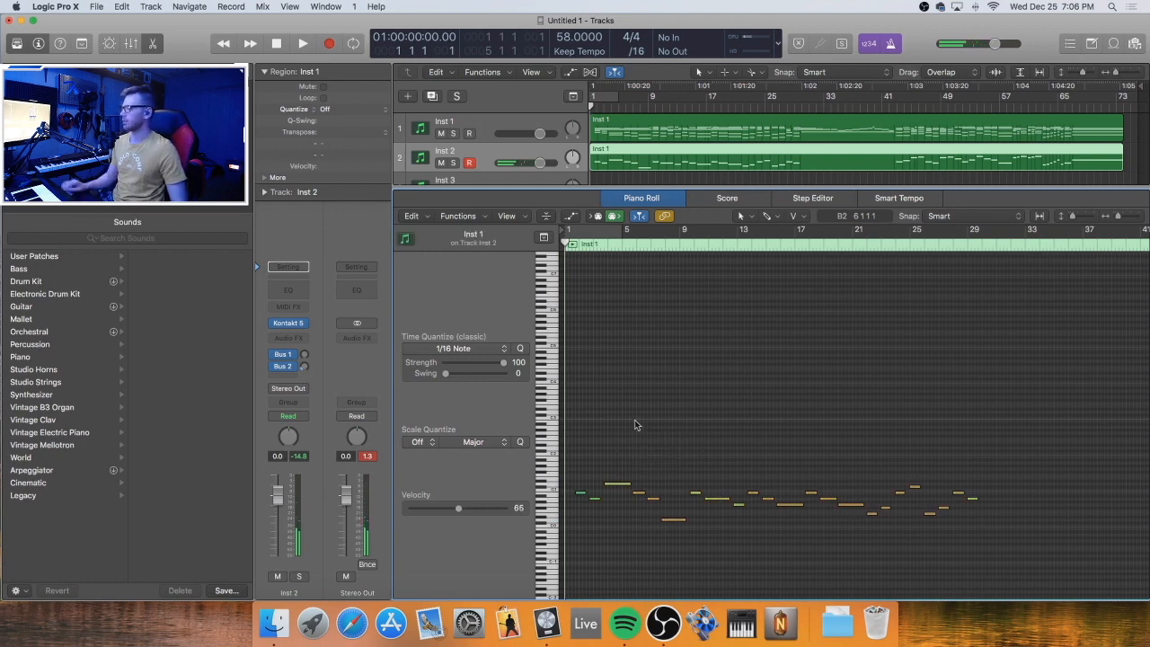
Play the arrangement from bar 1 to check the louder bass notes against a closer view of the opening bars
{"action": "key", "text": "space"}
{"action": "key", "text": "super+Right"}
{"action": "key", "text": "super+Right"}
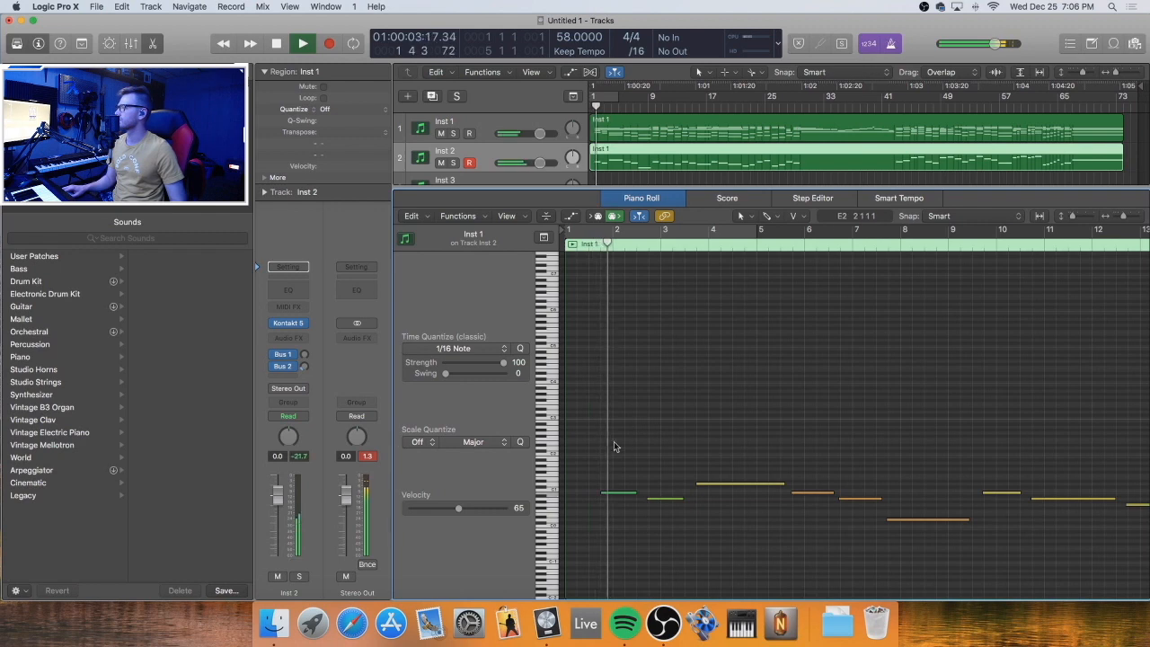
Shift the Inst 1 and Inst 2 regions together so their first notes fall on bar 2, and extend both region starts back to bar 1
{"action": "left_click", "coordinate": [616, 120], "text": "shift"}
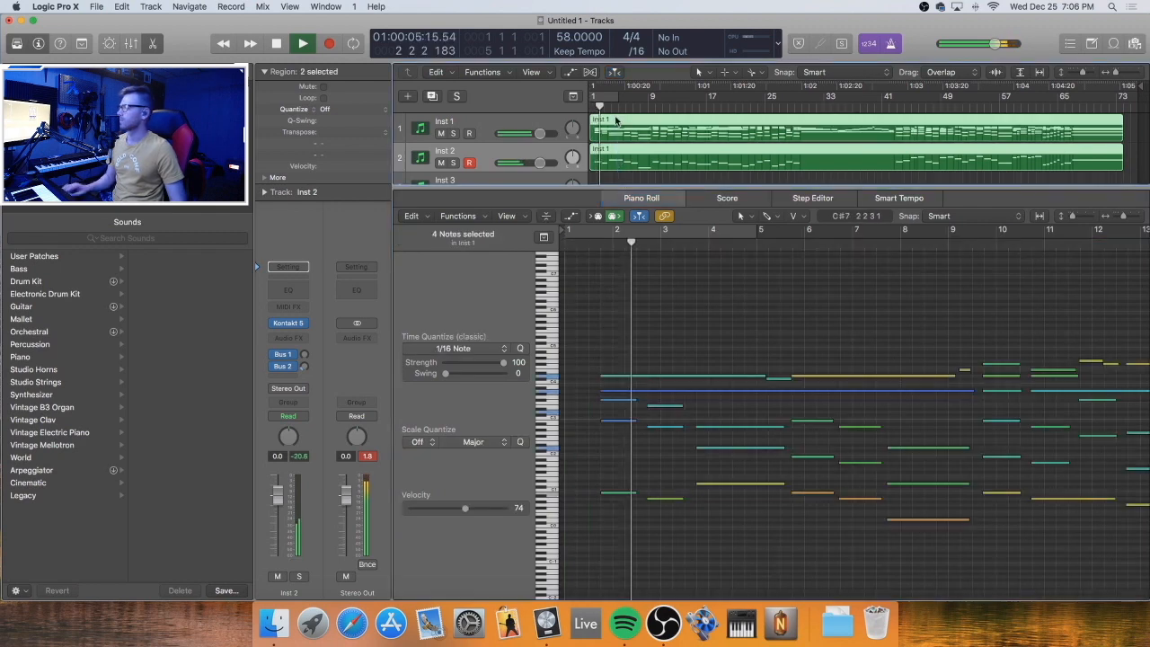
{"action": "key", "text": "space"}
{"action": "key", "text": "super+Right"}
{"action": "key", "text": "super+Right"}
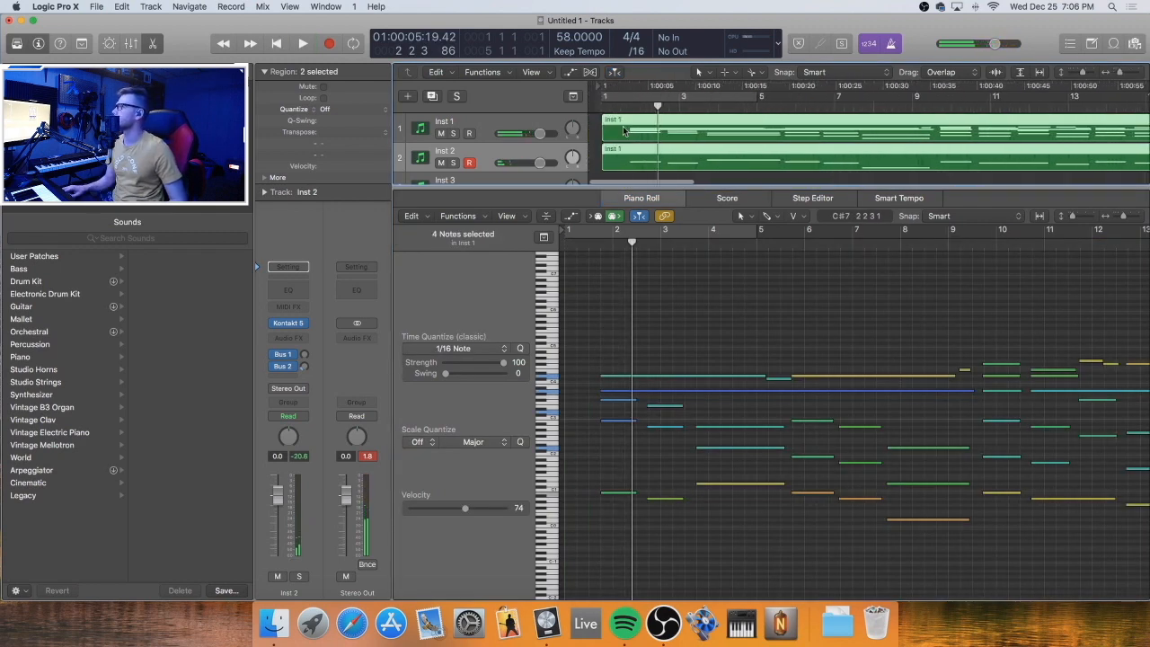
{"action": "mouse_move", "coordinate": [624, 130]}
{"action": "left_mouse_down"}
{"action": "mouse_move", "coordinate": [616, 141]}
{"action": "mouse_move", "coordinate": [638, 134]}
{"action": "left_mouse_up"}
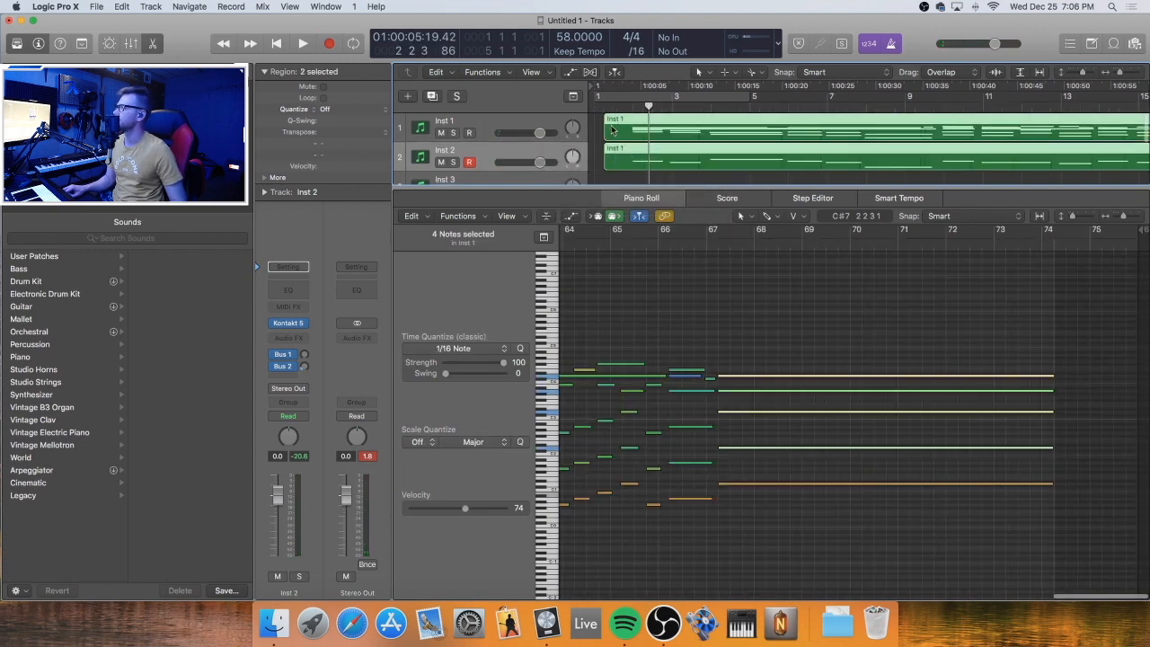
{"action": "left_click_drag", "start_coordinate": [605, 139], "coordinate": [588, 139]}
{"action": "left_click", "coordinate": [611, 178]}
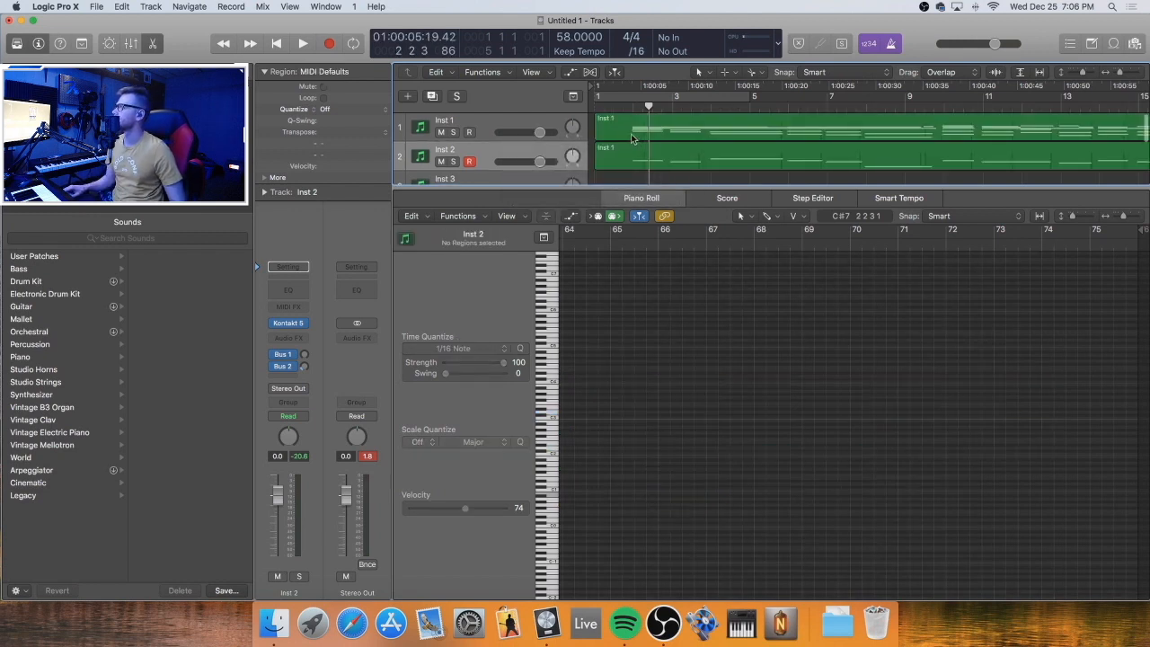
Split the Inst 1 and Inst 2 regions at bar 2, splitting crossing notes, and remove the empty opening so both start at bar 1
{"action": "left_click", "coordinate": [631, 137]}
{"action": "key", "text": "space"}
{"action": "key", "text": "cmd+t"}
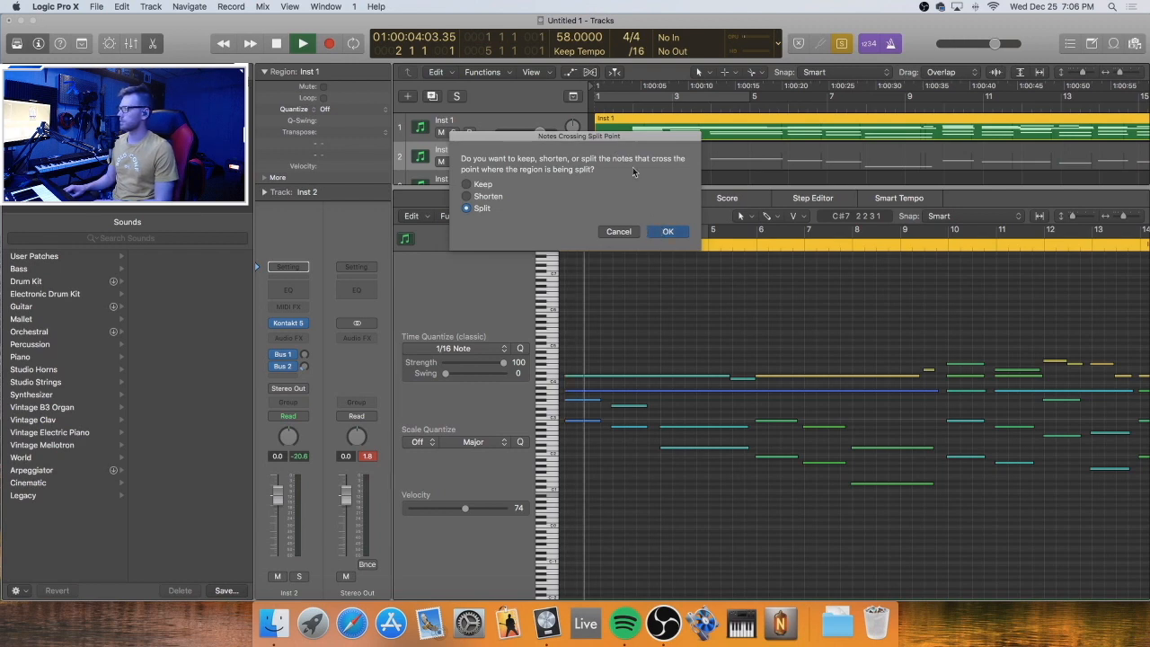
{"action": "key", "text": "Return"}
{"action": "left_click", "coordinate": [633, 159]}
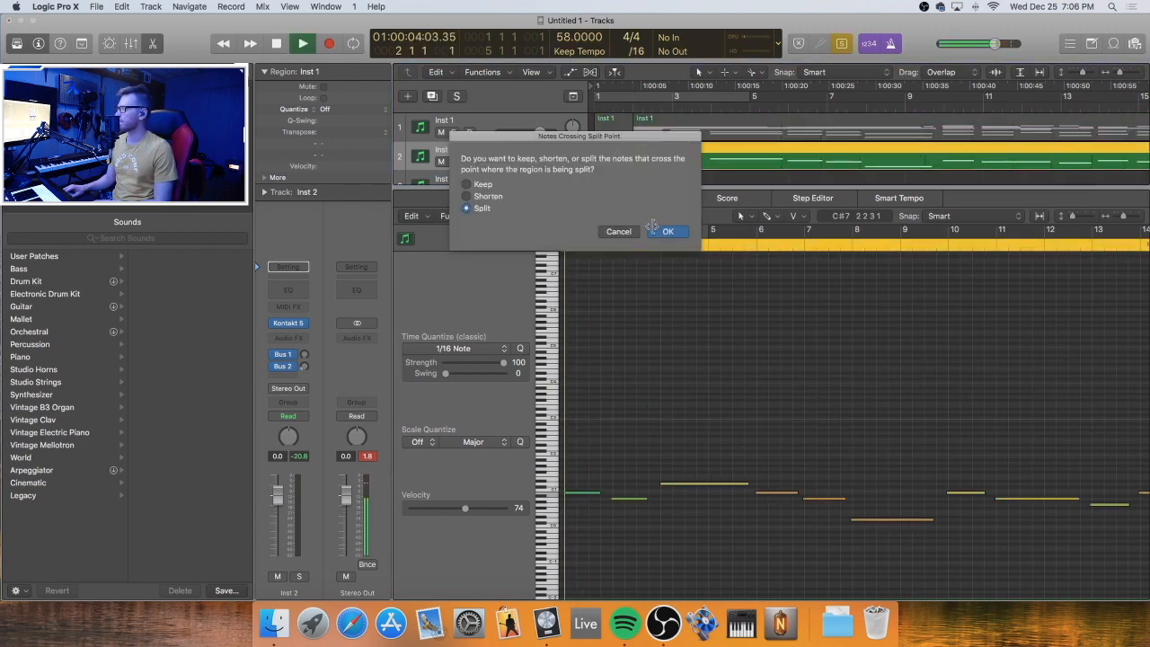
{"action": "left_click", "coordinate": [652, 226]}
{"action": "left_click_drag", "start_coordinate": [615, 182], "coordinate": [628, 154]}
{"action": "key", "text": "Delete"}
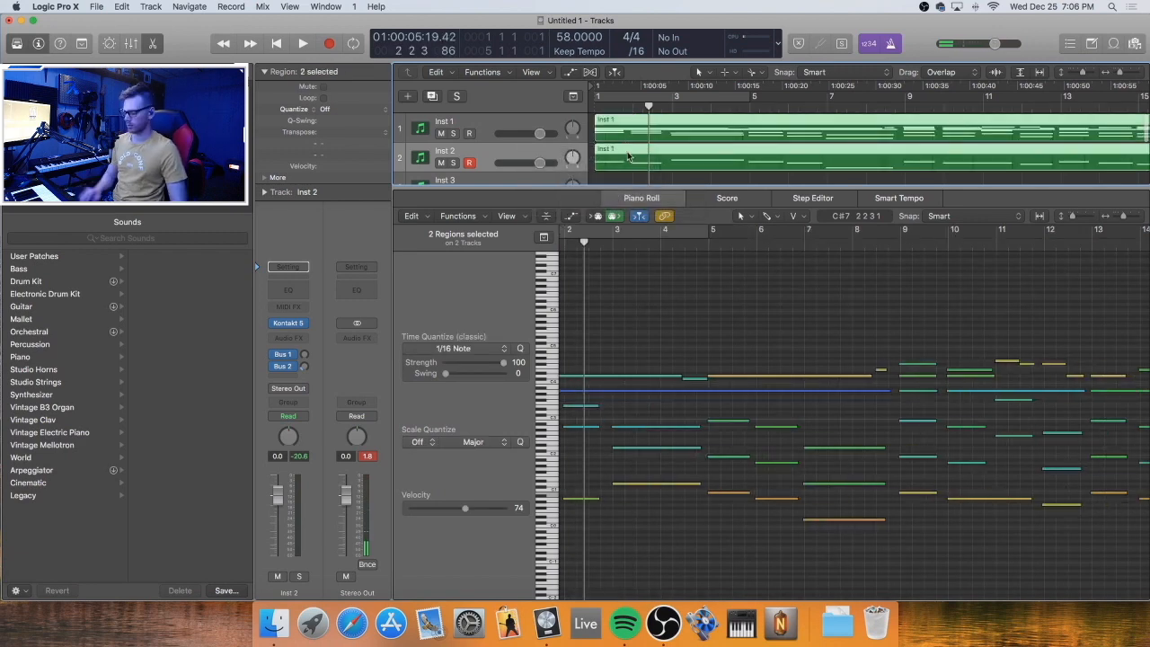
Play the arrangement from bar 1 with the metronome turned off, and solo Inst 2 briefly before restoring the full mix
{"action": "key", "text": "Return"}
{"action": "key", "text": "space"}
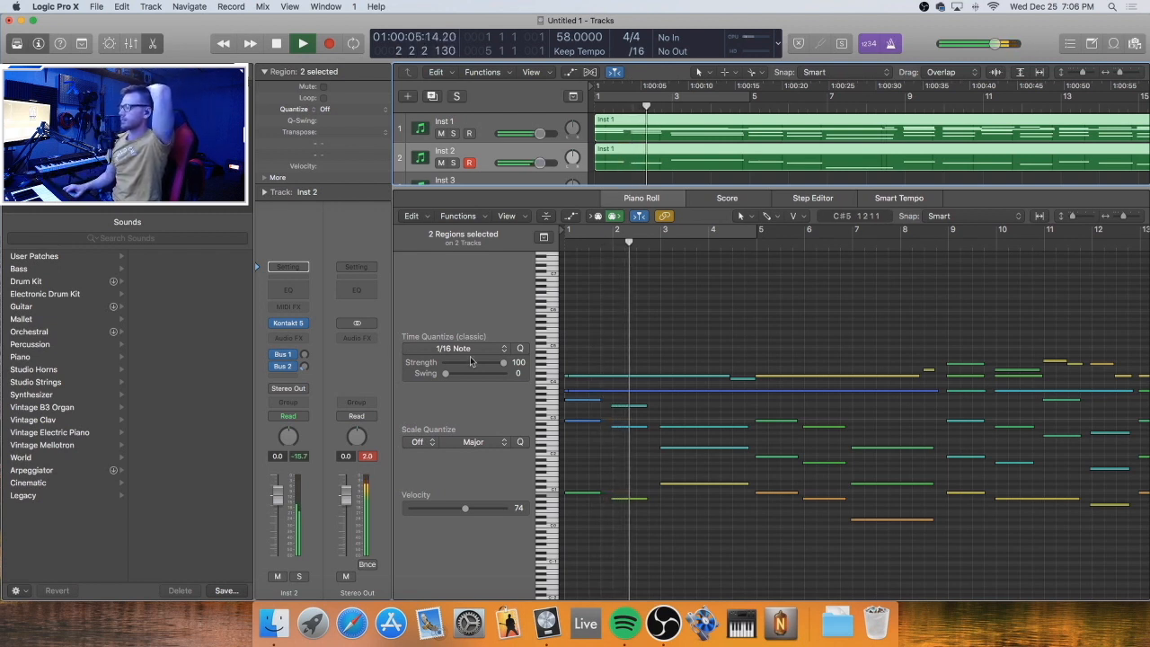
{"action": "left_click", "coordinate": [893, 44]}
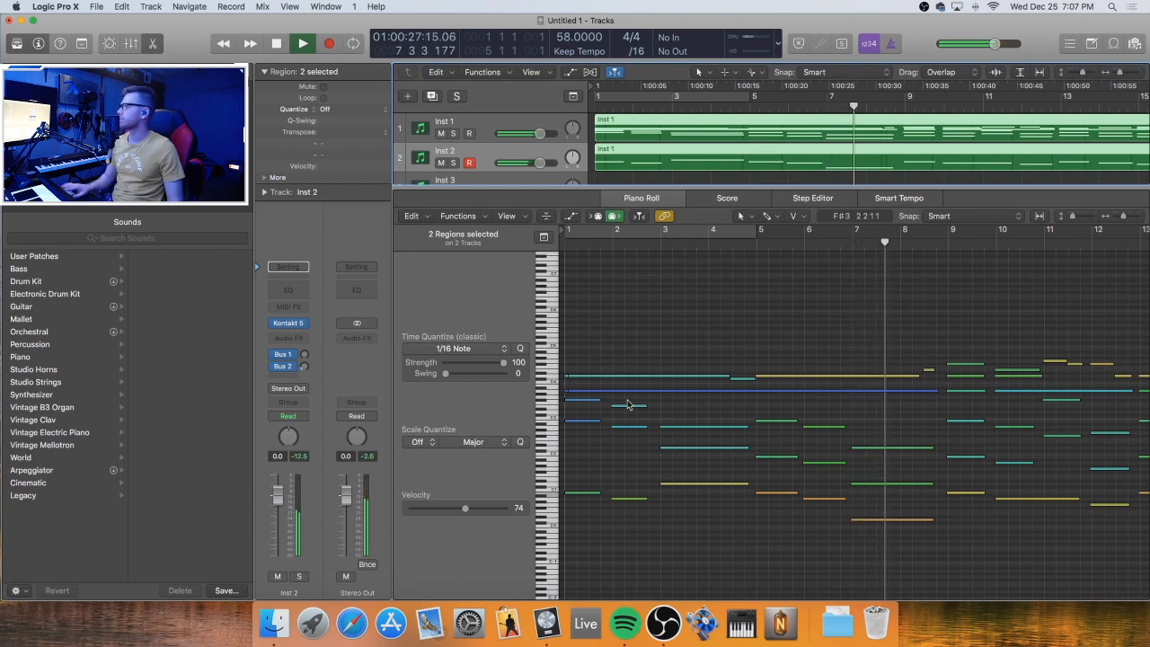
{"action": "left_click", "coordinate": [454, 162]}
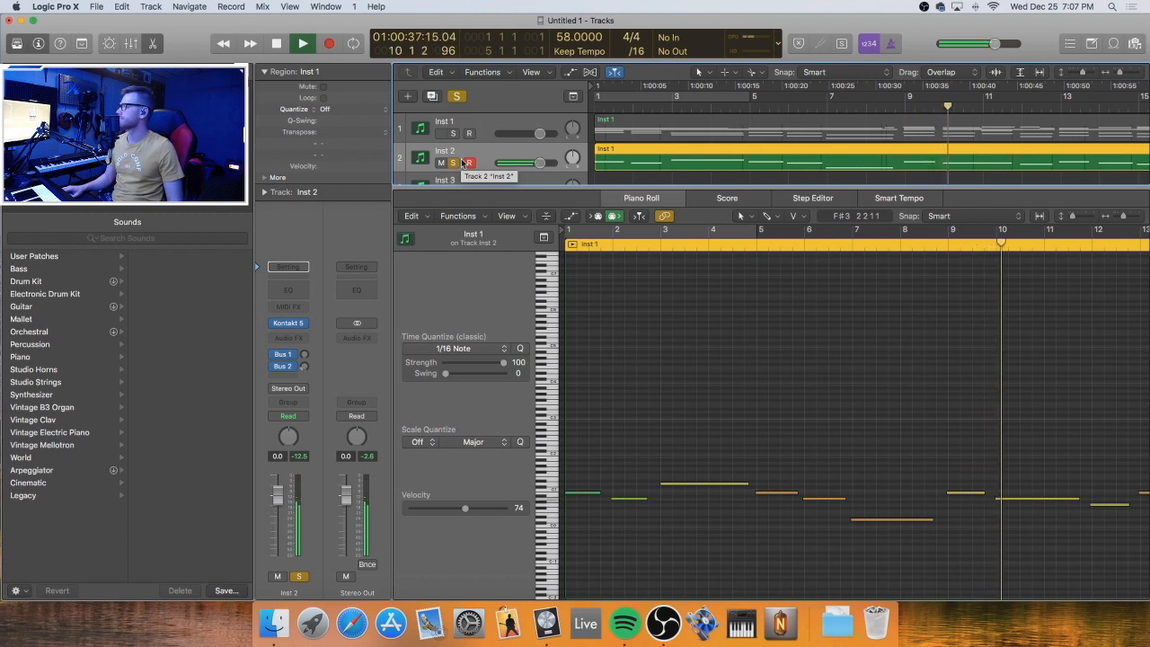
{"action": "left_click", "coordinate": [456, 163]}
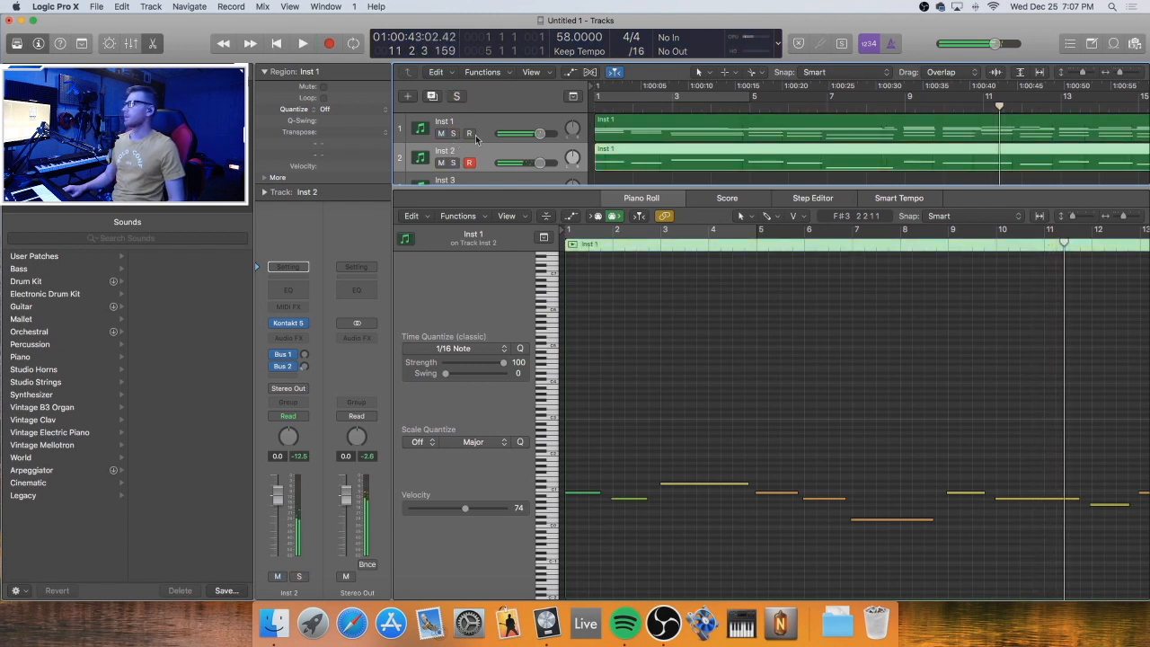
Examine the Inst 1 notes over a wider range of bars in the Piano Roll, and close the editor
{"action": "left_click", "coordinate": [483, 133]}
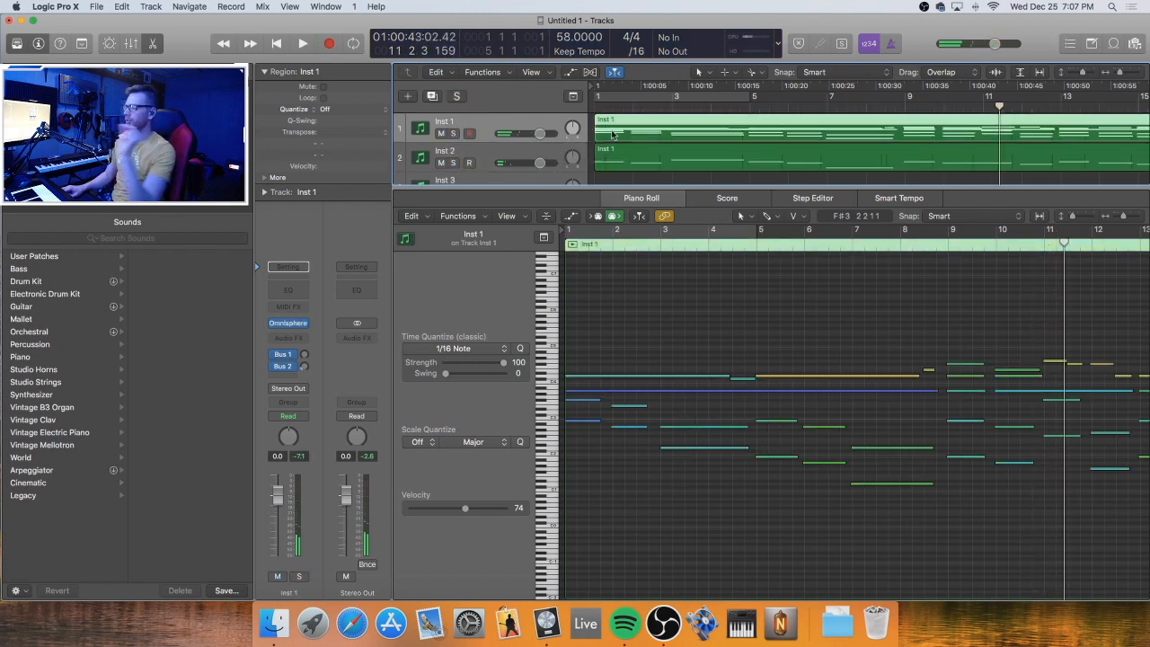
{"action": "left_click", "coordinate": [646, 313]}
{"action": "key", "text": "super+Left"}
{"action": "key", "text": "super+Left"}
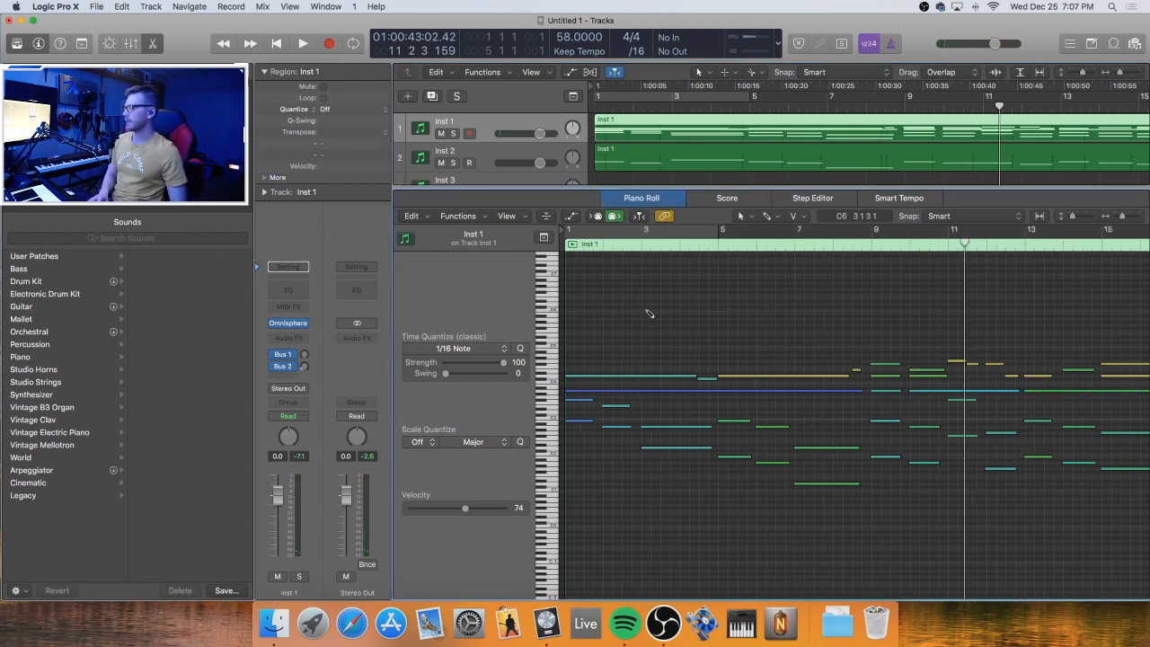
{"action": "left_click_drag", "start_coordinate": [754, 503], "coordinate": [755, 500]}
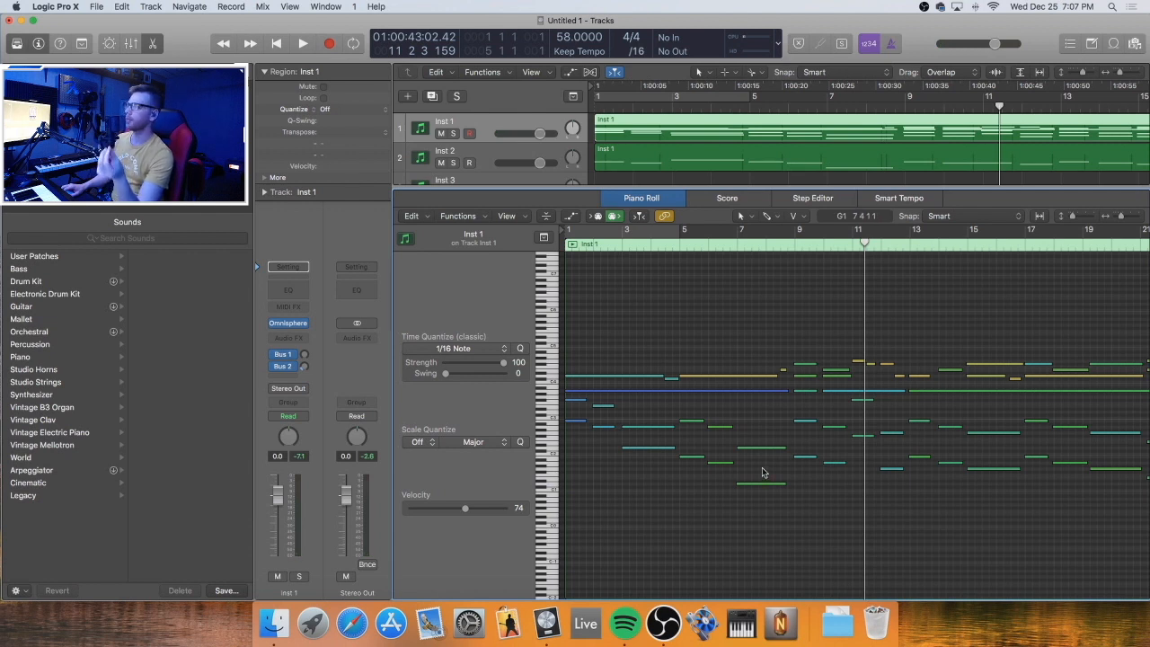
{"action": "key", "text": "p"}
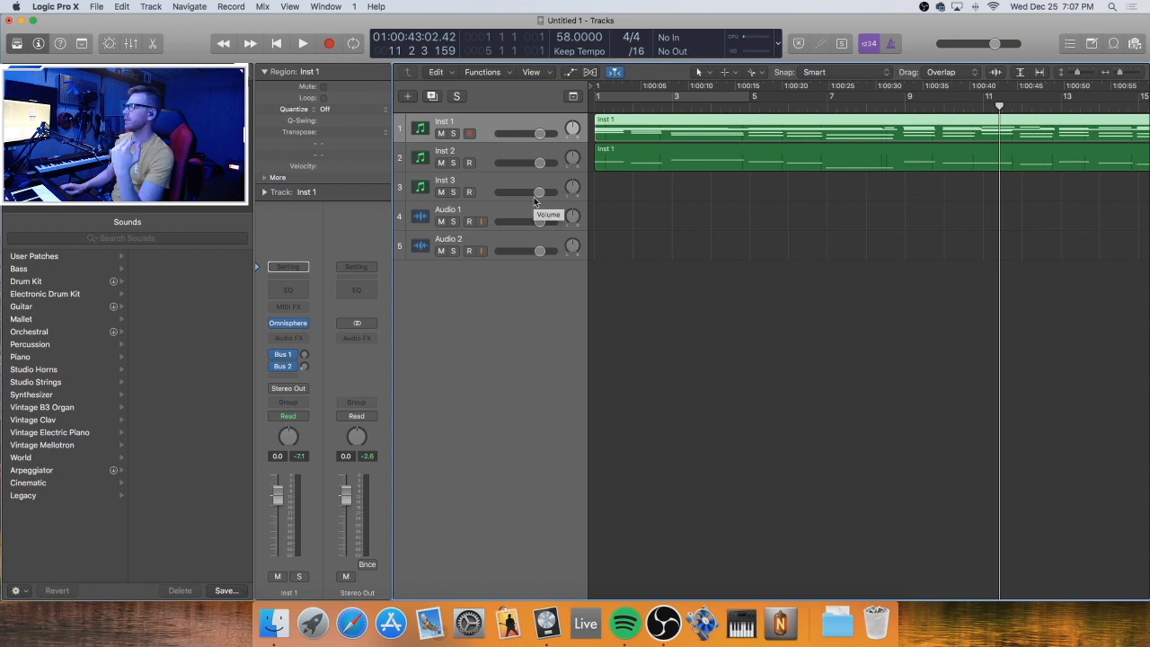
Select the Inst 3 track and set a cycle range from bar 29 to bar 42
{"action": "left_click", "coordinate": [503, 181]}
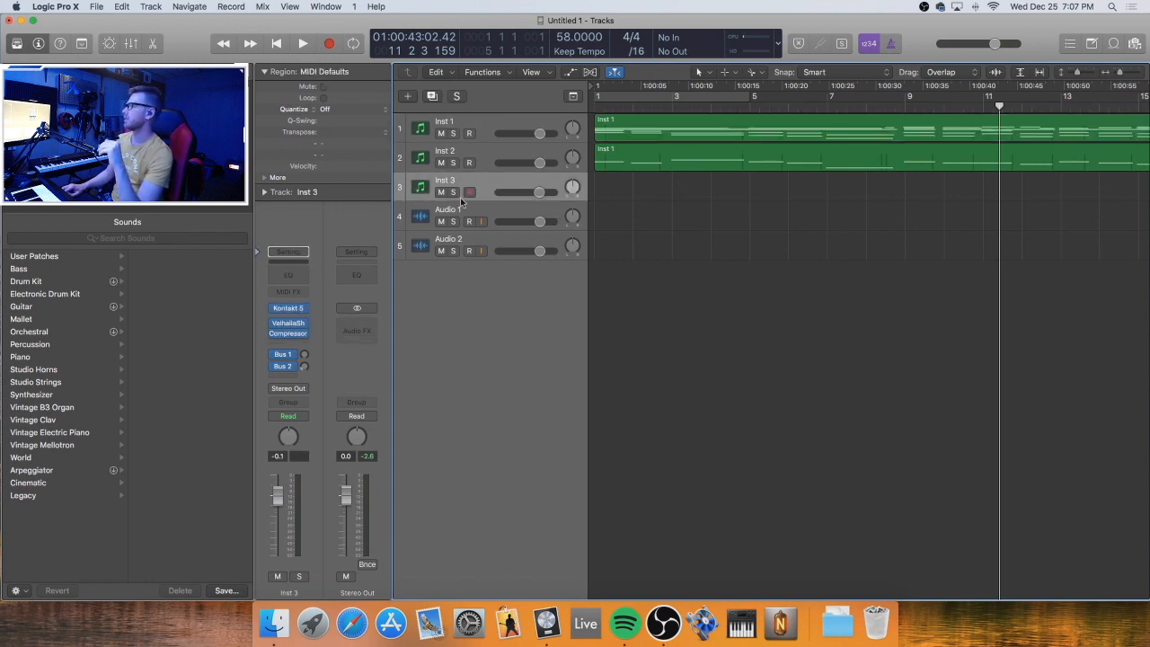
{"action": "scroll", "coordinate": [790, 182], "scroll_direction": "down", "scroll_amount": 5}
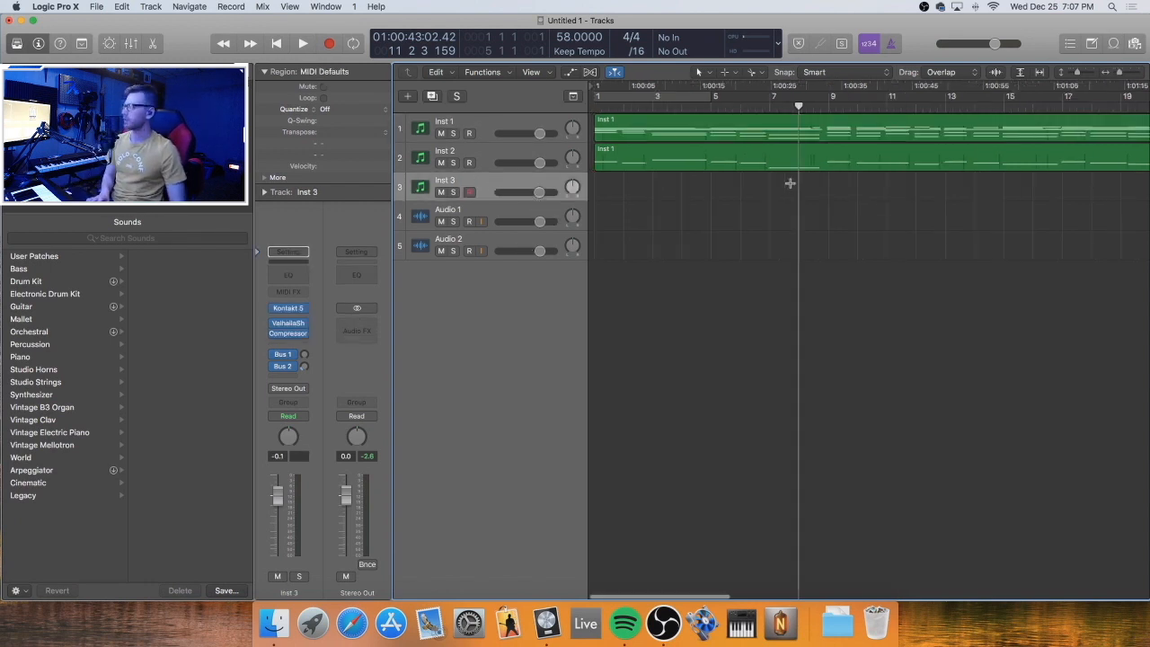
{"action": "scroll", "coordinate": [791, 185], "scroll_direction": "right", "scroll_amount": 3}
{"action": "left_click", "coordinate": [865, 104]}
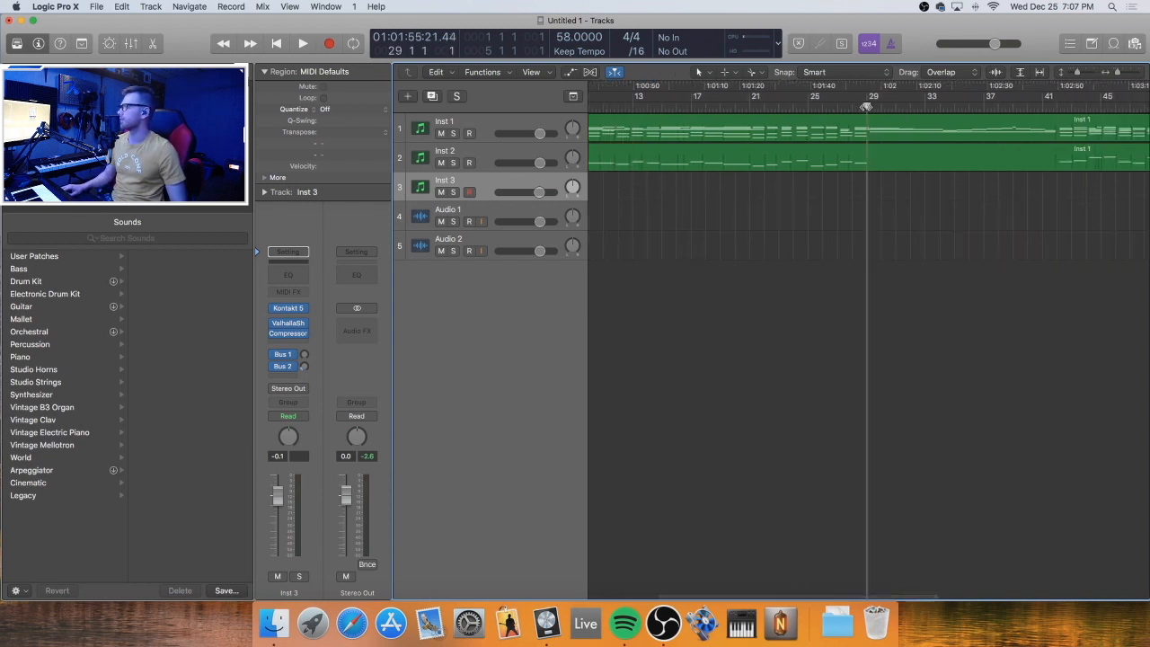
{"action": "left_click_drag", "start_coordinate": [871, 101], "coordinate": [1057, 260]}
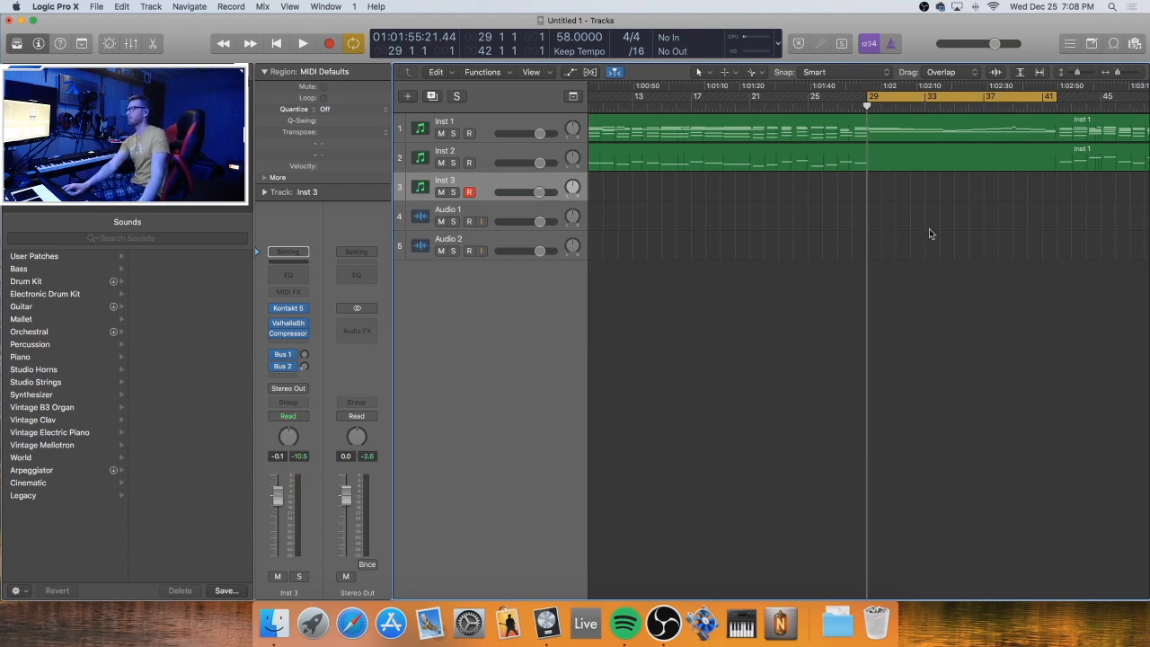
{"action": "key", "text": "super+Left"}
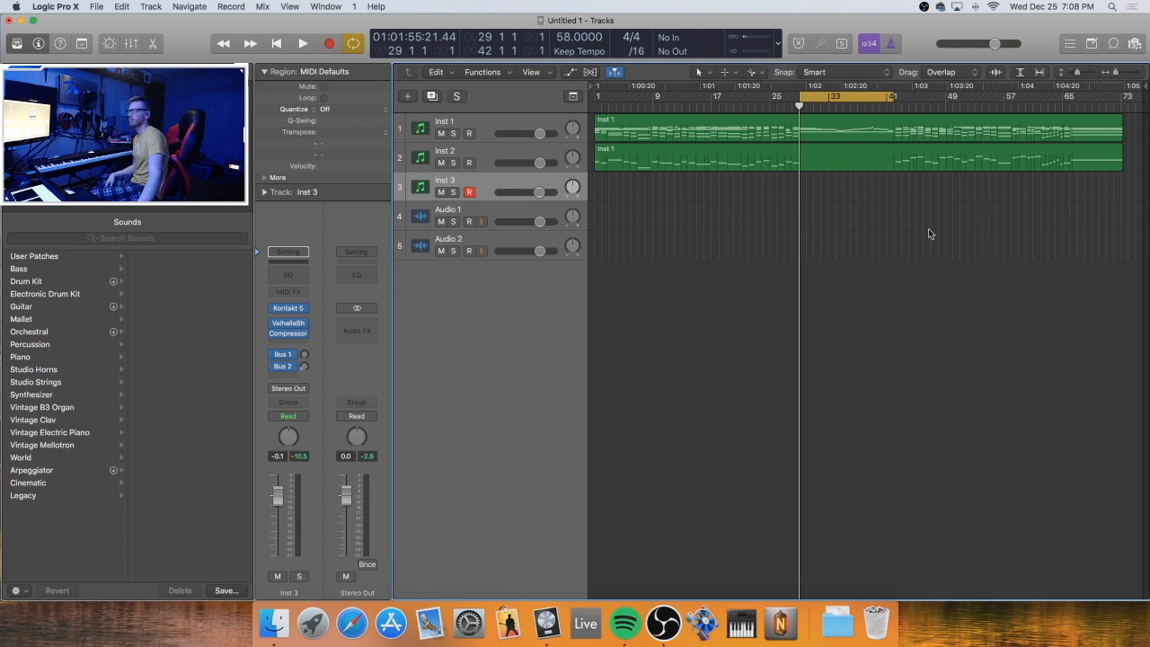
{"action": "key", "text": "space"}
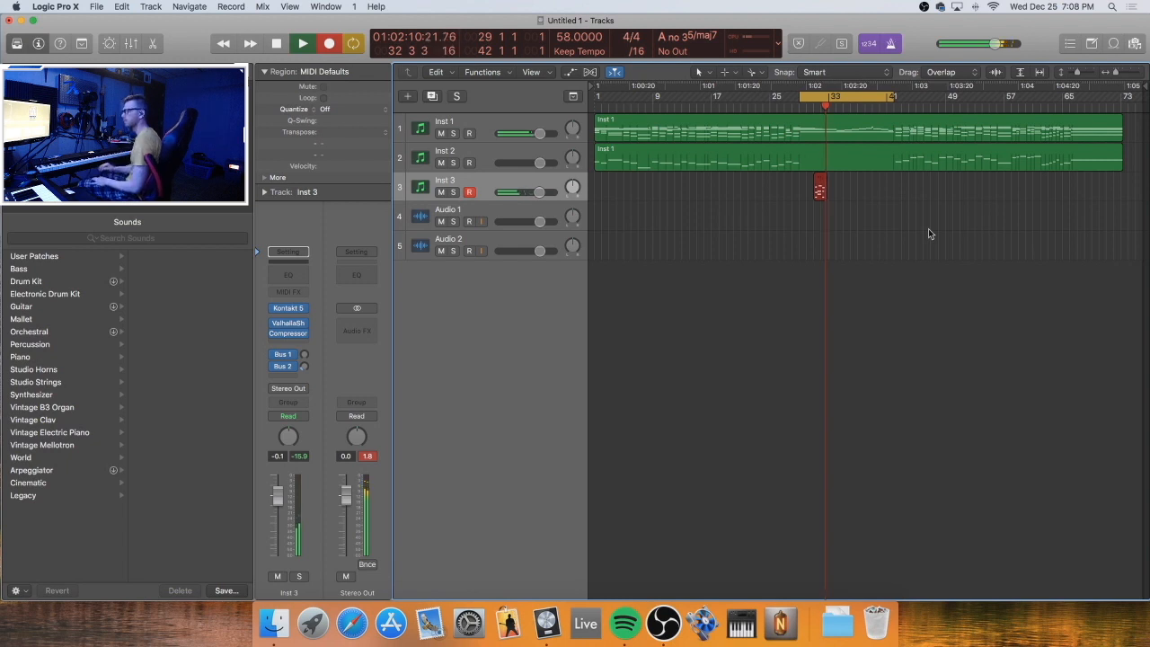
{"action": "key", "text": "space"}
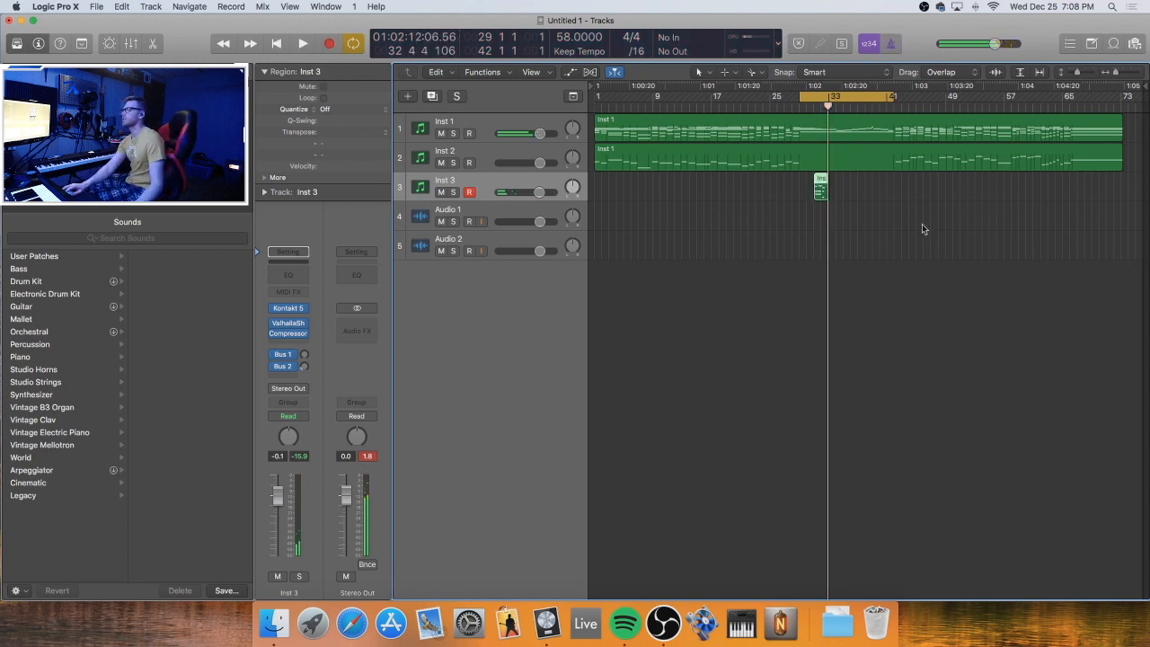
{"action": "key", "text": "Delete"}
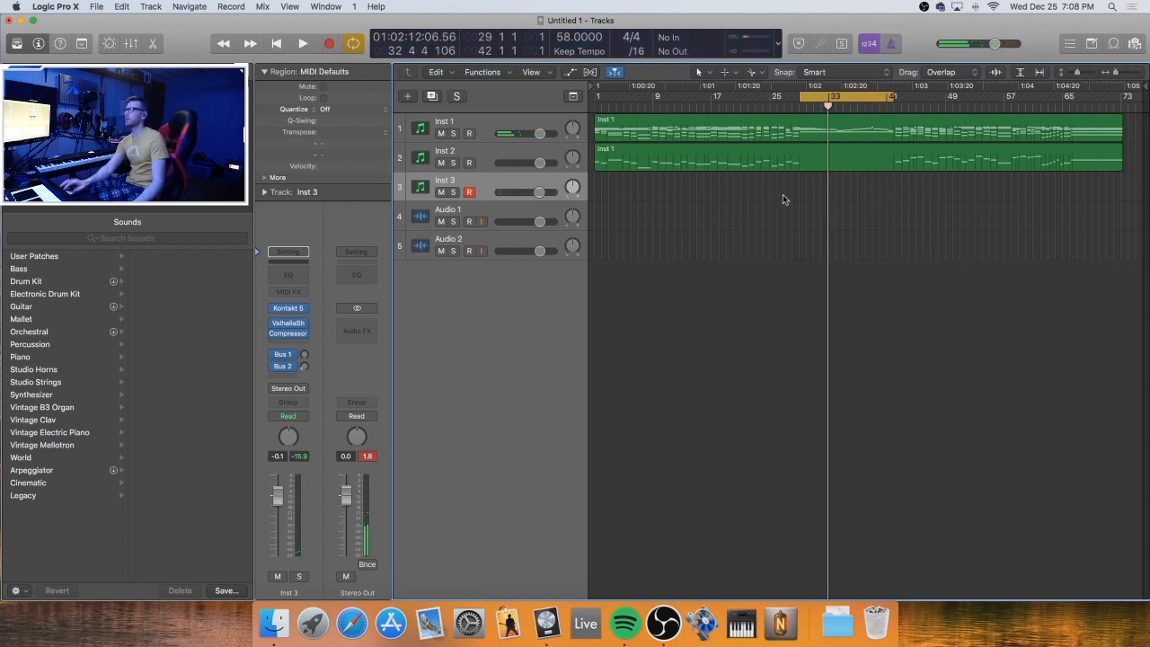
Delete the Inst 1 melody notes between bars 29 and 42, and shorten the long A3 note to end at bar 29
{"action": "double_click", "coordinate": [800, 135]}
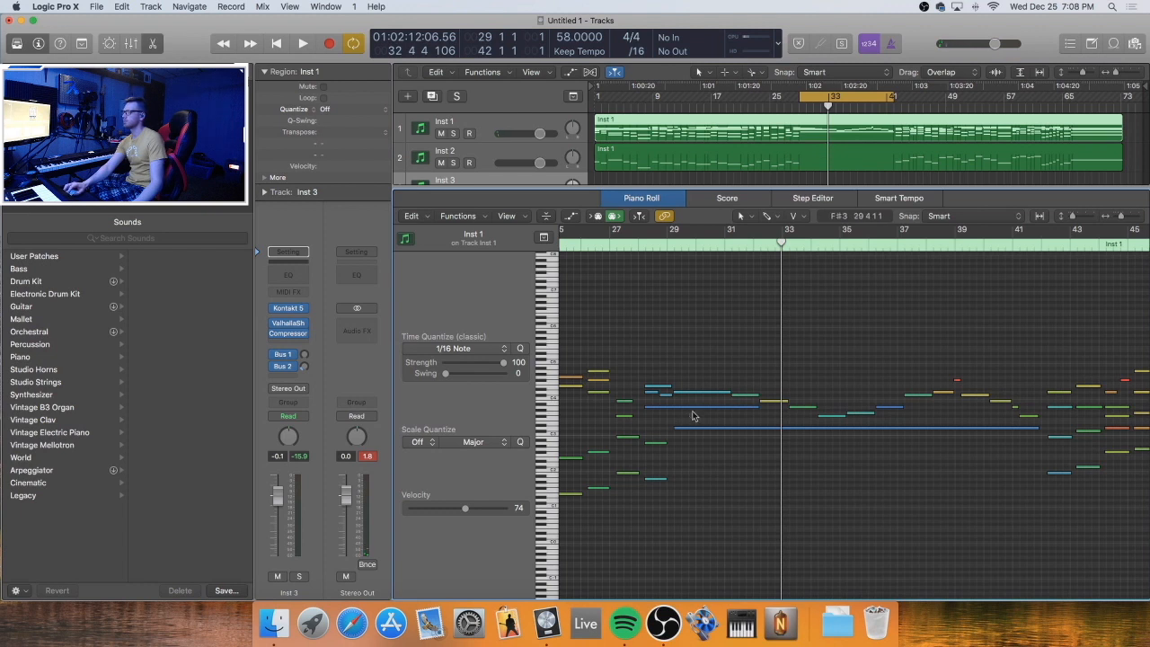
{"action": "left_click_drag", "start_coordinate": [706, 376], "coordinate": [1024, 419]}
{"action": "key", "text": "Delete"}
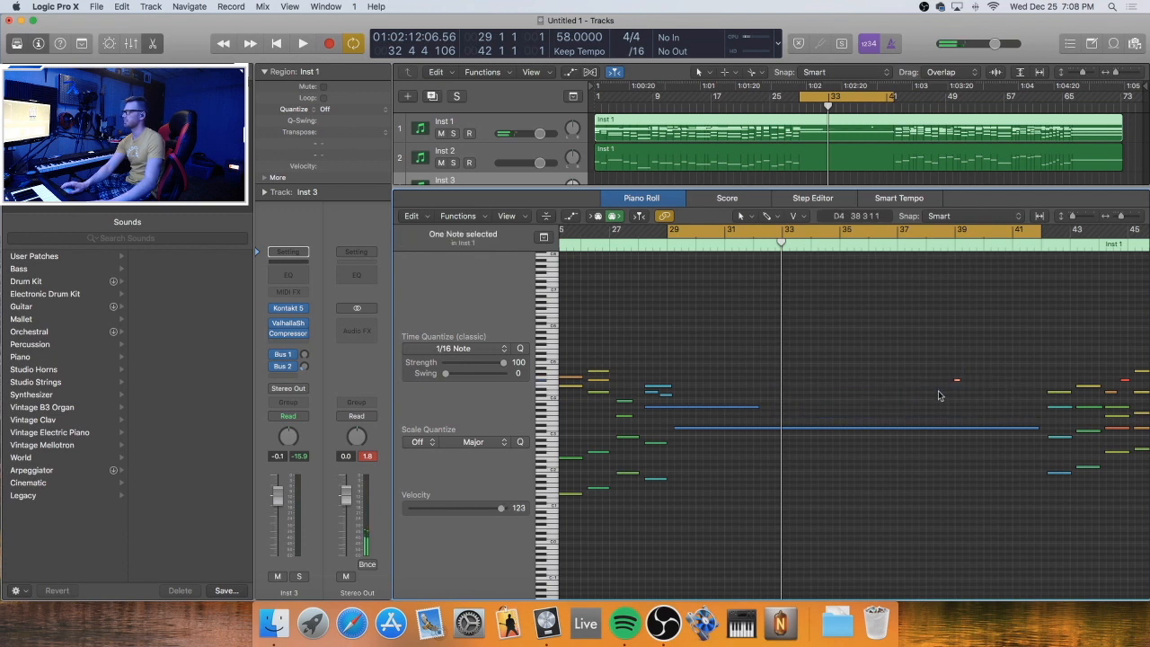
{"action": "left_click_drag", "start_coordinate": [753, 411], "coordinate": [672, 429]}
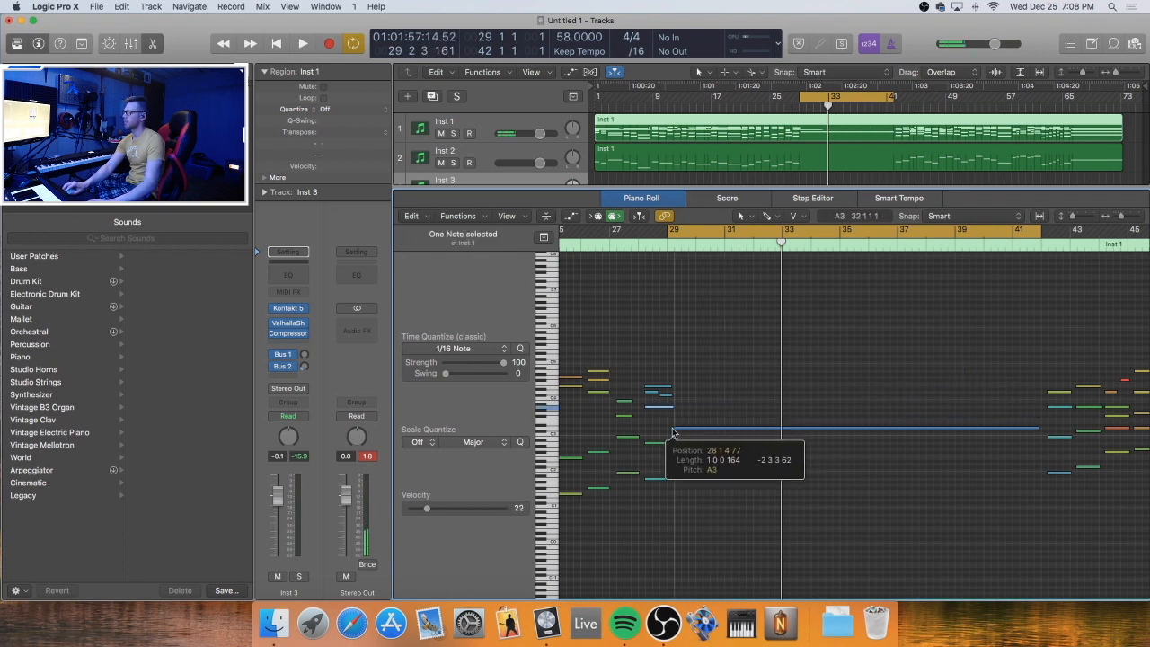
Copy the sustained Inst 1 note over bars 29 to 42 one octave lower, and transpose both notes up one octave
{"action": "left_click_drag", "start_coordinate": [754, 432], "coordinate": [753, 465]}
{"action": "left_click", "coordinate": [755, 415]}
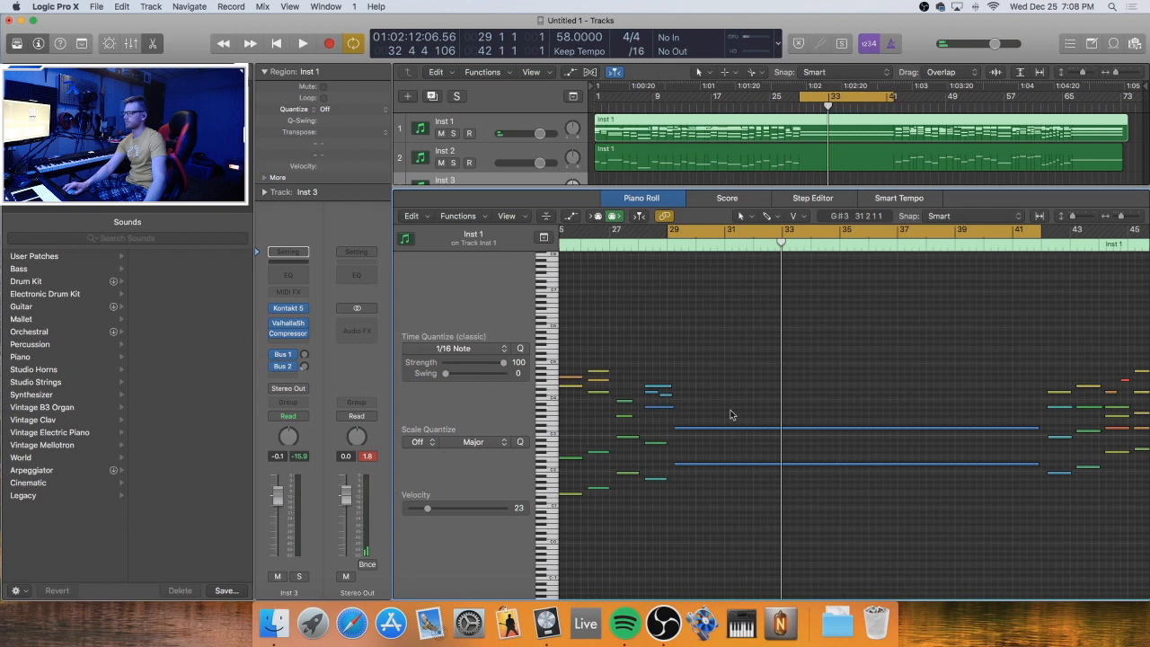
{"action": "left_click_drag", "start_coordinate": [729, 424], "coordinate": [737, 464]}
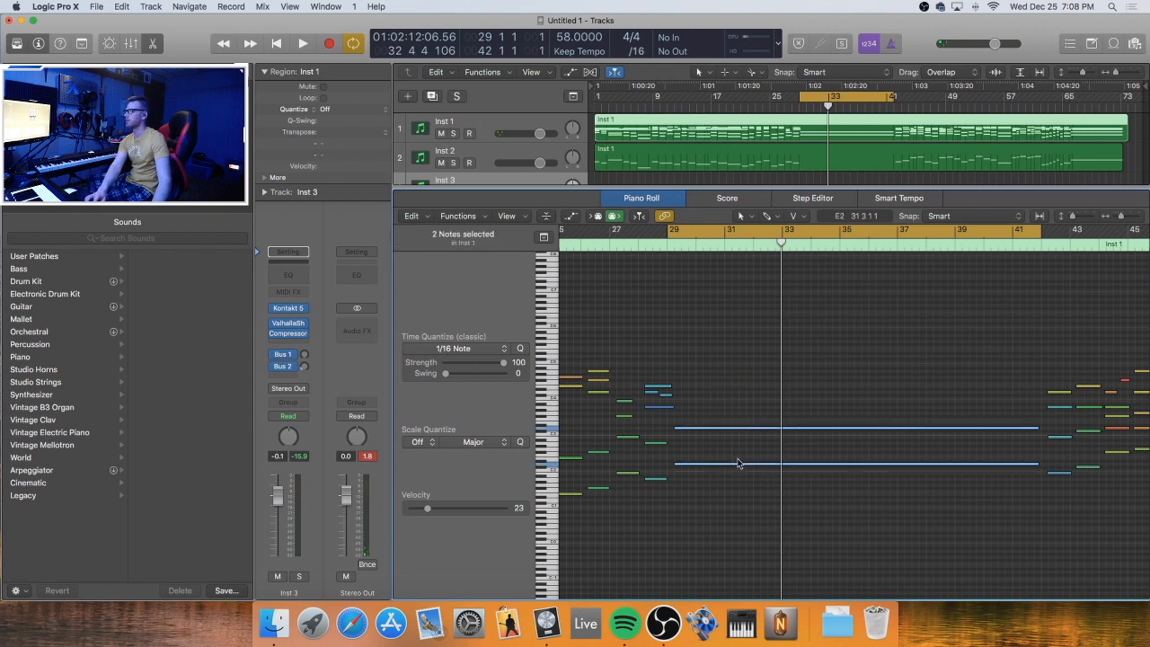
{"action": "key", "text": "alt+shift+Up"}
Record an Inst 3 part over the cycled bars 29 to 42 against the sustained notes, and close the Piano Roll
{"action": "key", "text": "space"}
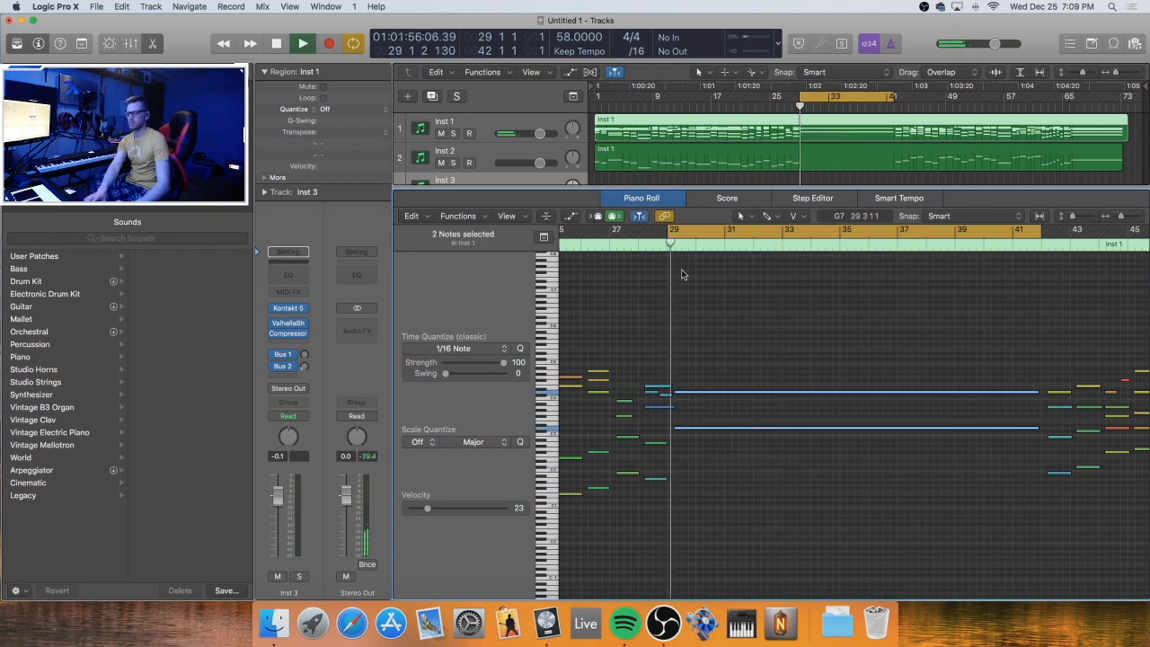
{"action": "key", "text": "Return"}
{"action": "key", "text": "r"}
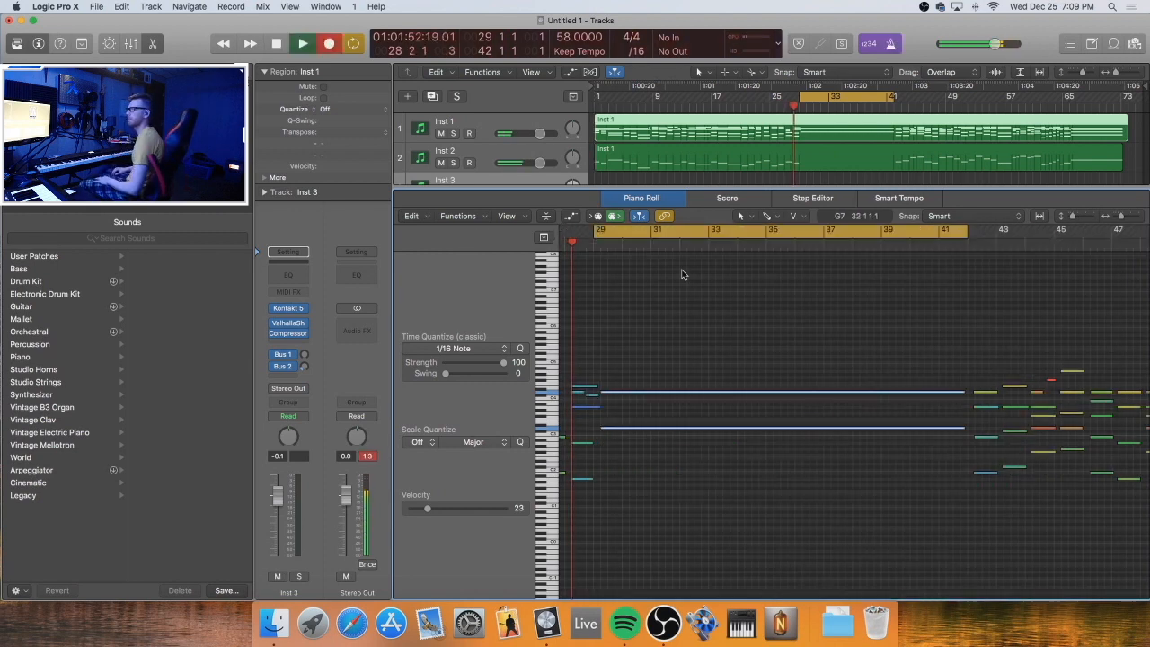
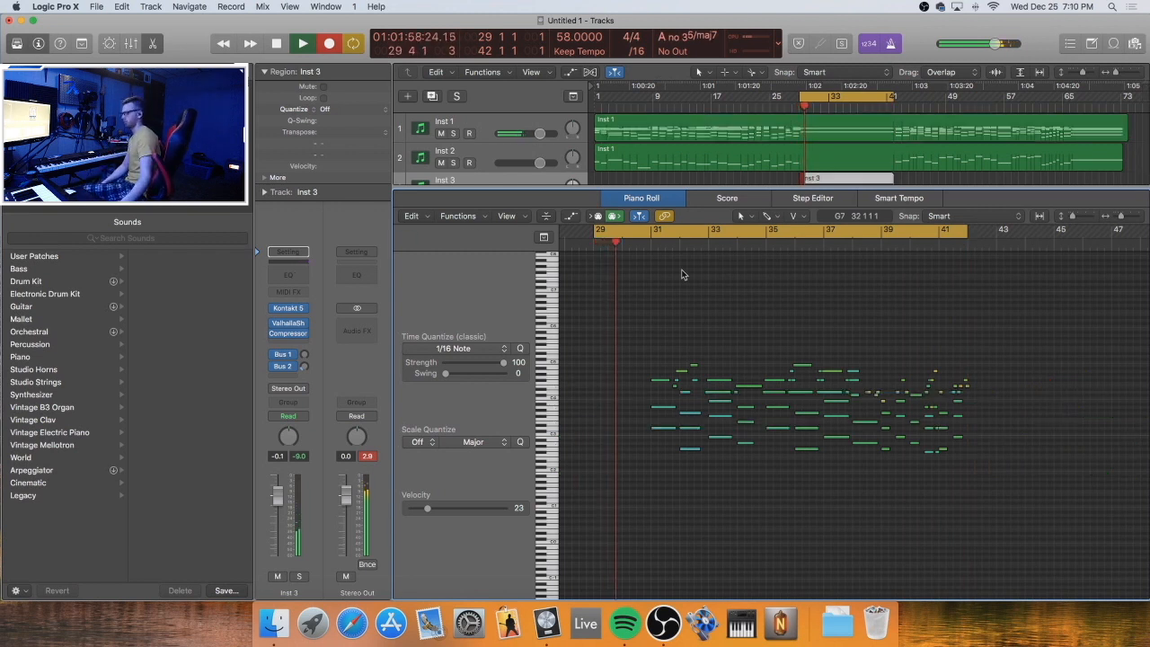
{"action": "key", "text": "space"}
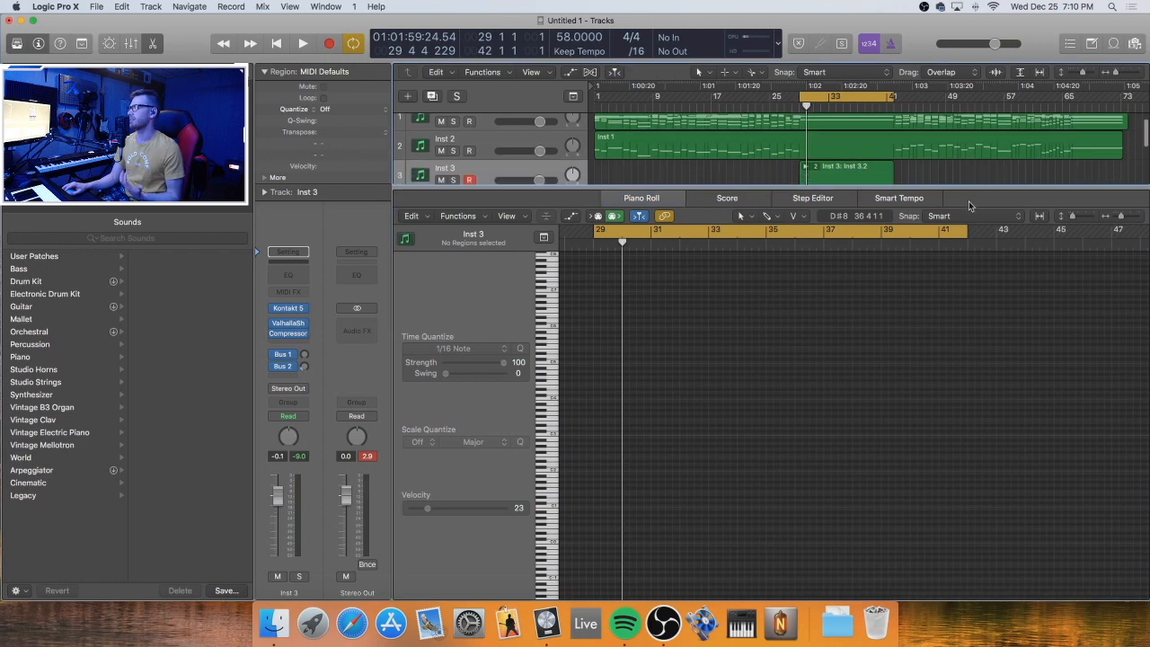
{"action": "key", "text": "e"}
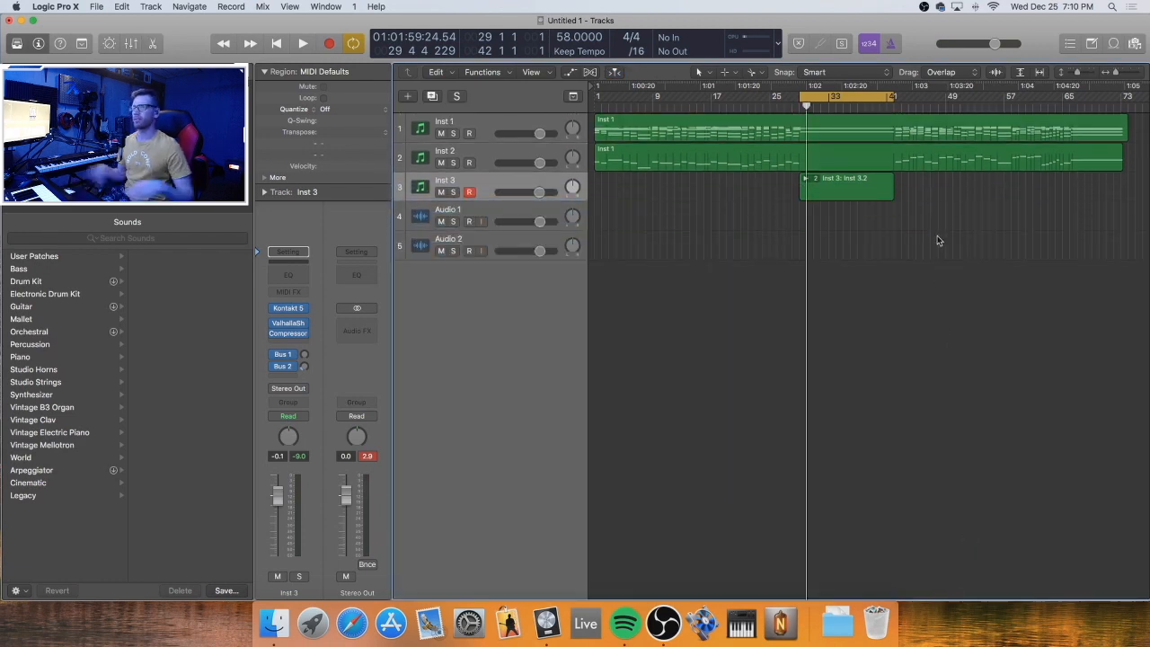
Inspect the takes in the Inst 3 take folder at bar 29 and unpack the folder
{"action": "double_click", "coordinate": [833, 193]}
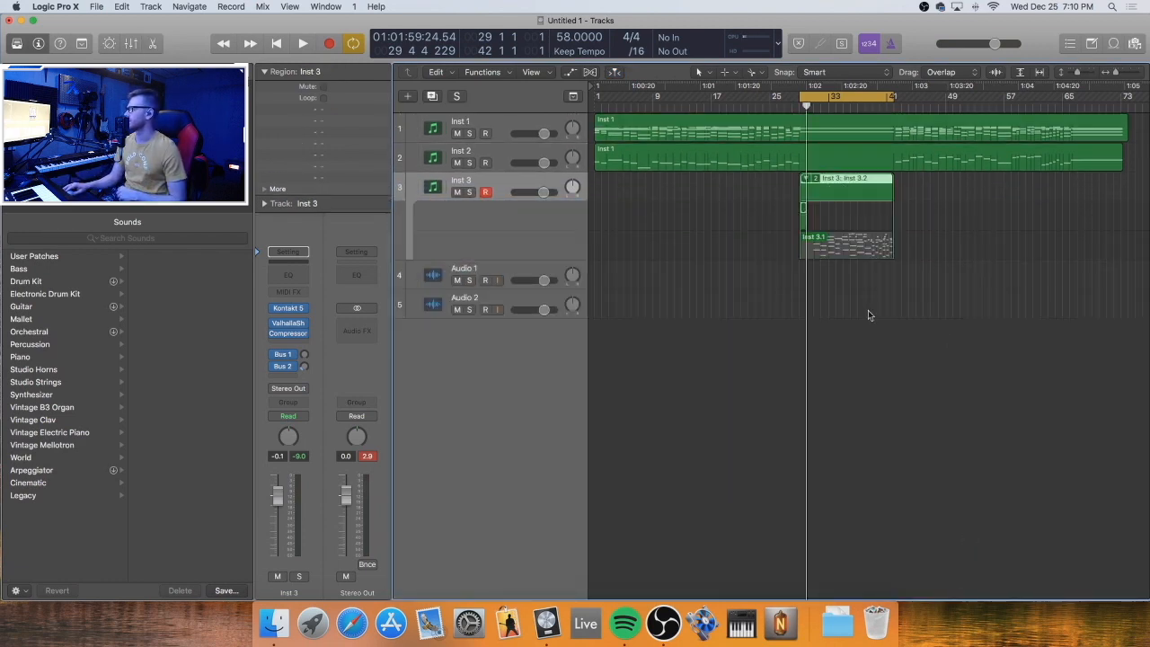
{"action": "left_click", "coordinate": [805, 179]}
{"action": "left_click", "coordinate": [820, 179]}
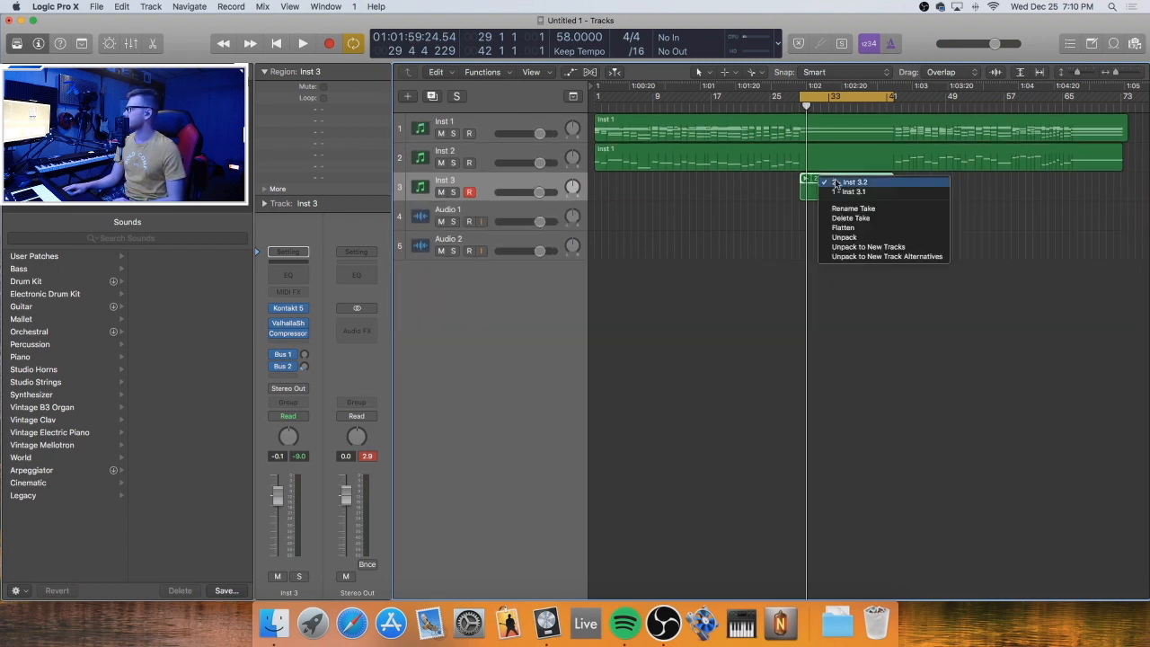
{"action": "left_click", "coordinate": [853, 237]}
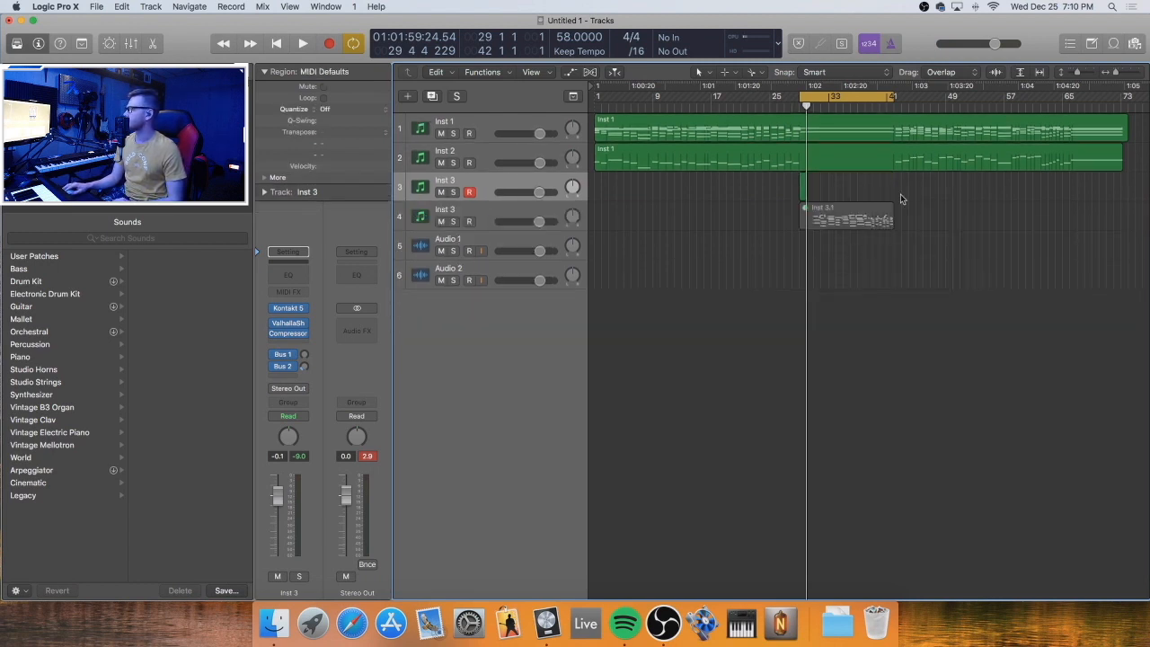
Open the short Inst 3.2 take at bar 29 in the Piano Roll to inspect its contents
{"action": "left_click", "coordinate": [827, 211]}
{"action": "left_click", "coordinate": [803, 189]}
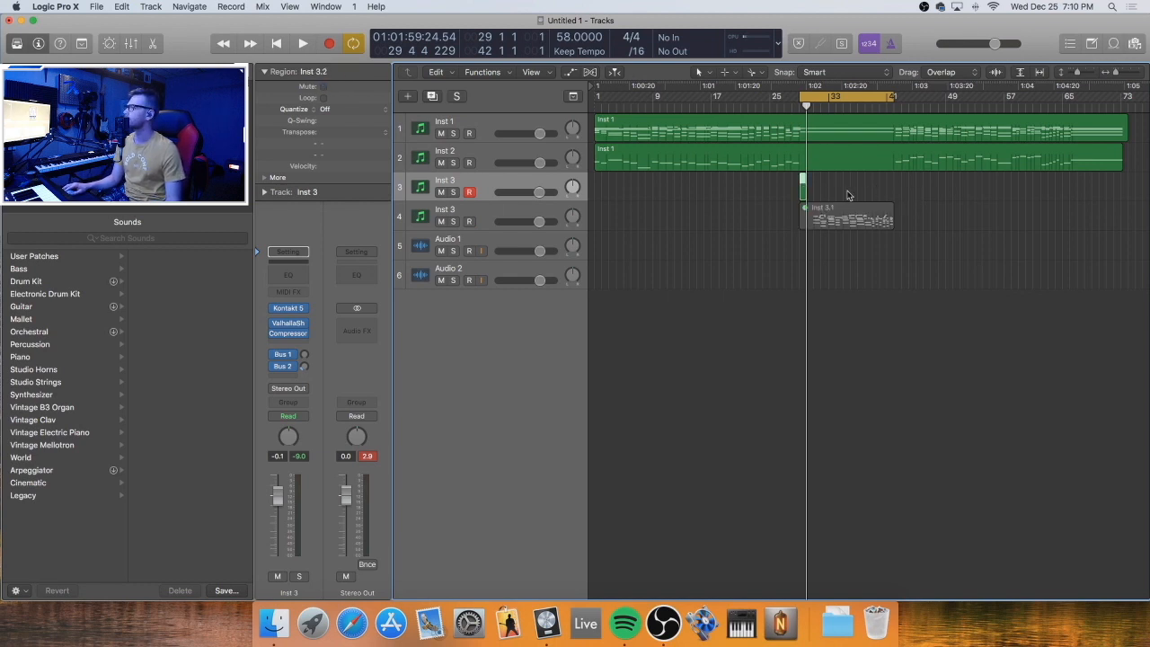
{"action": "scroll", "coordinate": [815, 187], "scroll_direction": "up", "scroll_amount": 3}
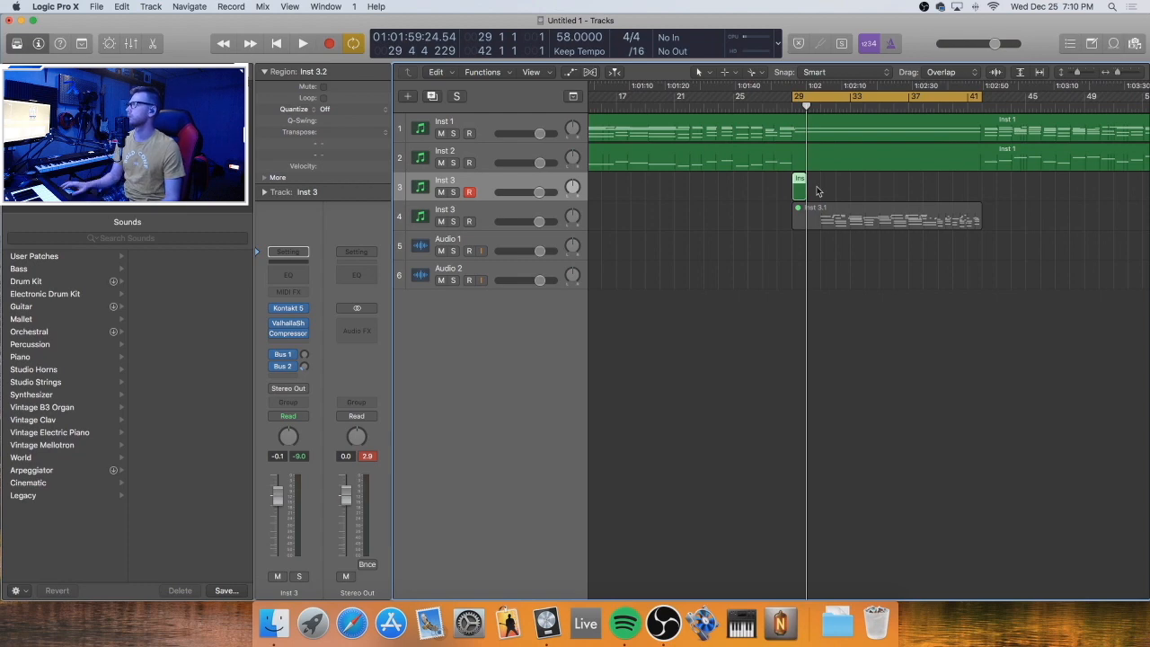
{"action": "double_click", "coordinate": [804, 188]}
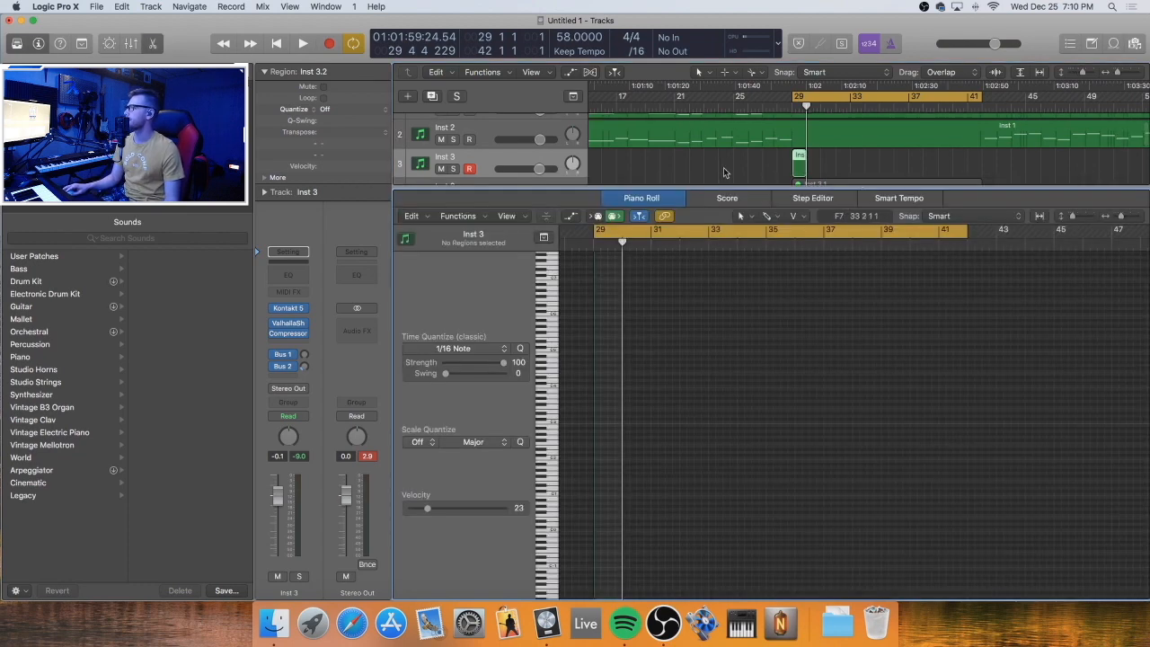
Try to join the two unpacked Inst 3 takes with muted regions included, and restore the take folder
{"action": "left_click", "coordinate": [797, 182], "text": "shift"}
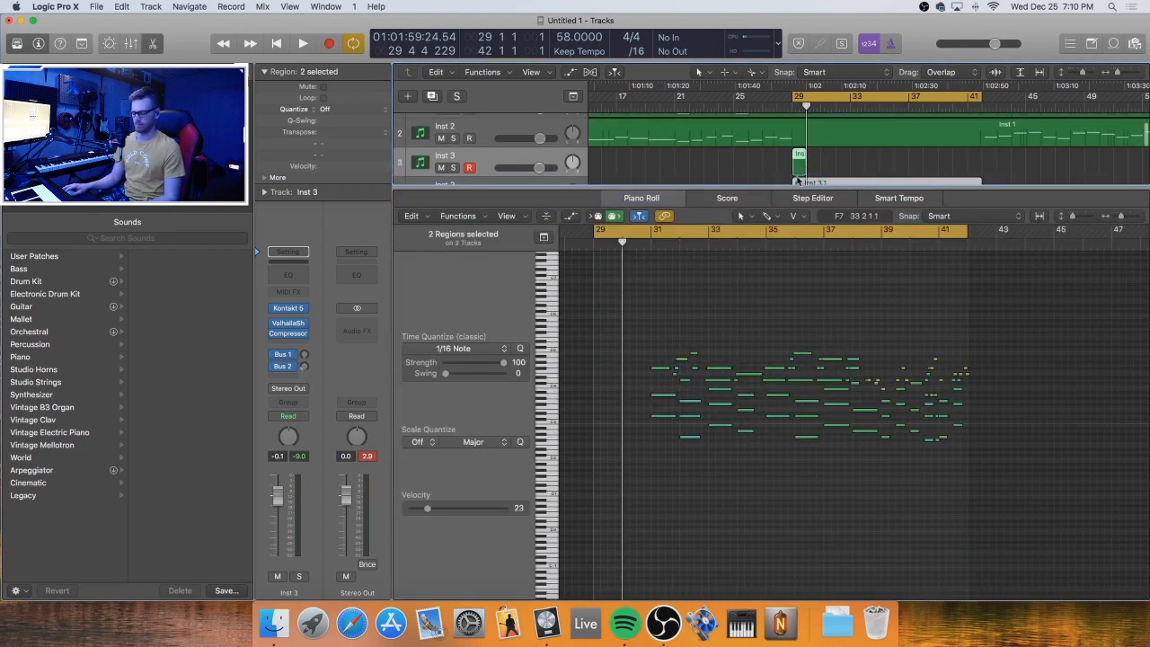
{"action": "key", "text": "super+j"}
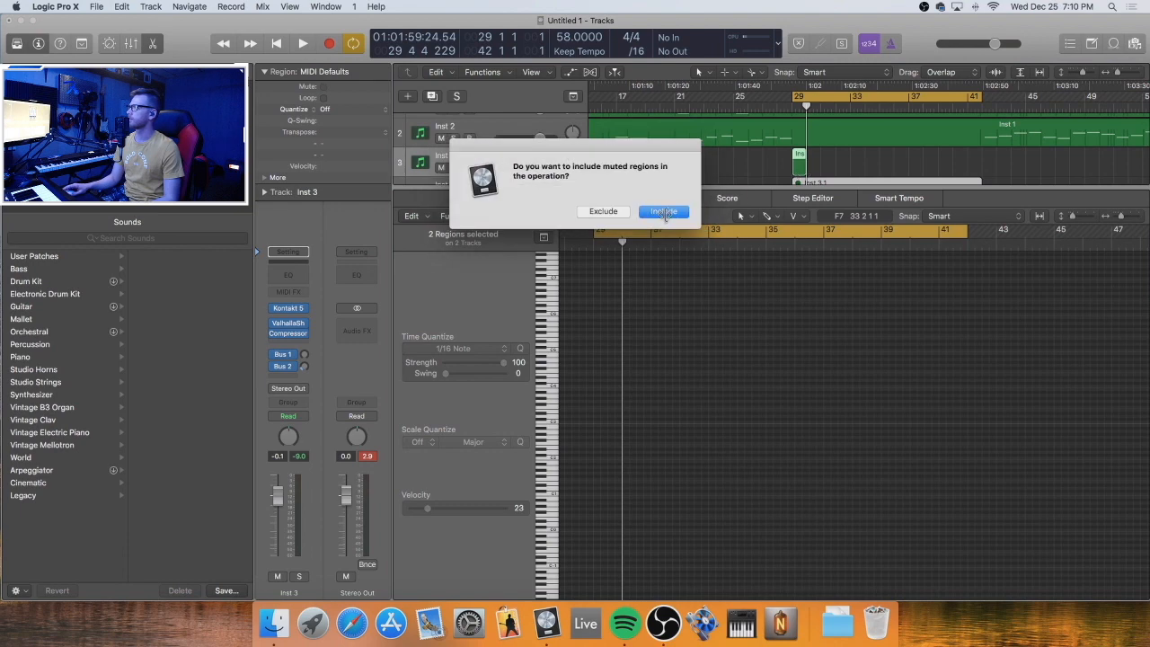
{"action": "left_click", "coordinate": [664, 212]}
{"action": "left_click", "coordinate": [770, 182]}
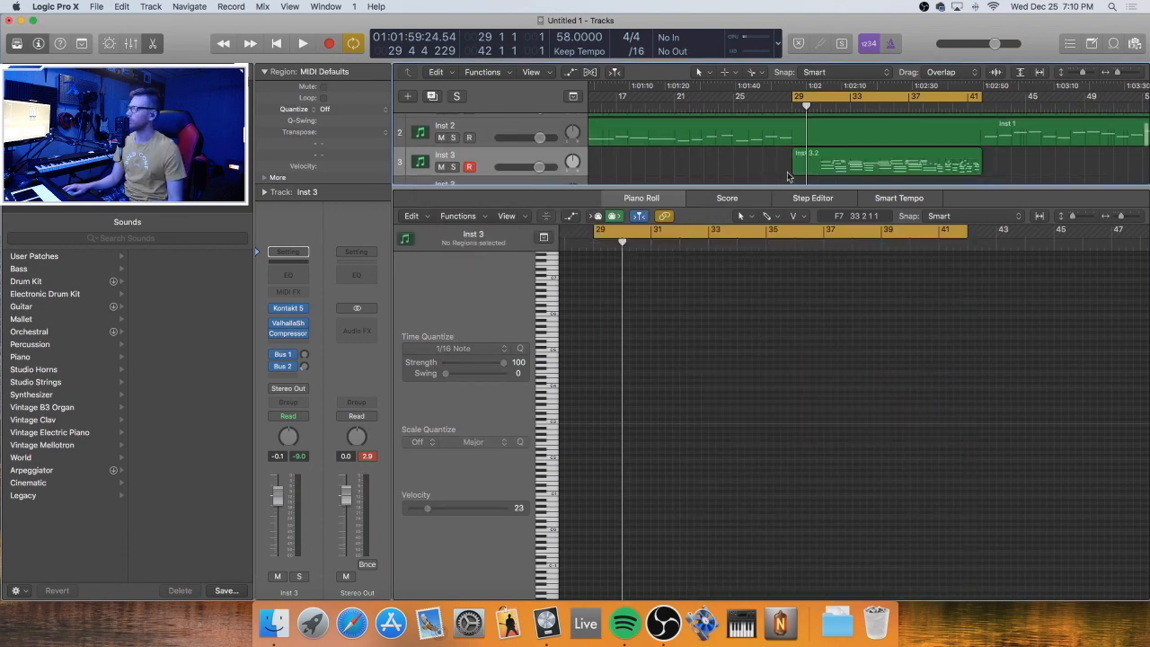
{"action": "key", "text": "super+z"}
{"action": "scroll", "coordinate": [806, 160], "scroll_direction": "down", "scroll_amount": 2}
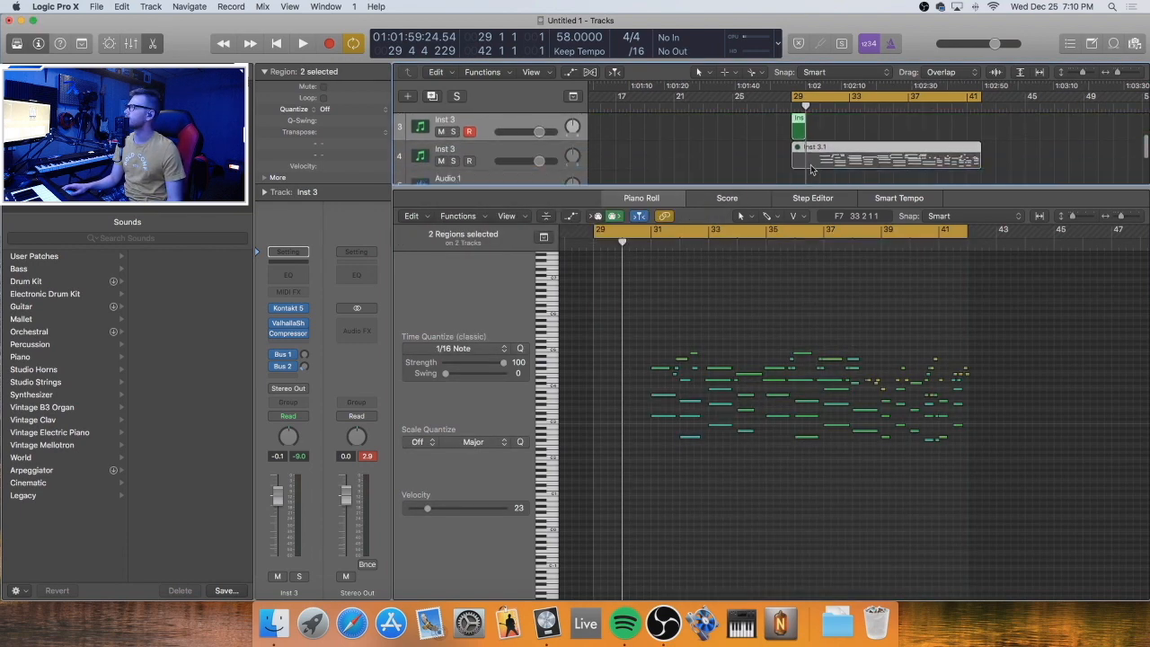
{"action": "key", "text": "super+z"}
Try to flatten the Inst 3 take folder, and undo the flattening
{"action": "left_click", "coordinate": [805, 117]}
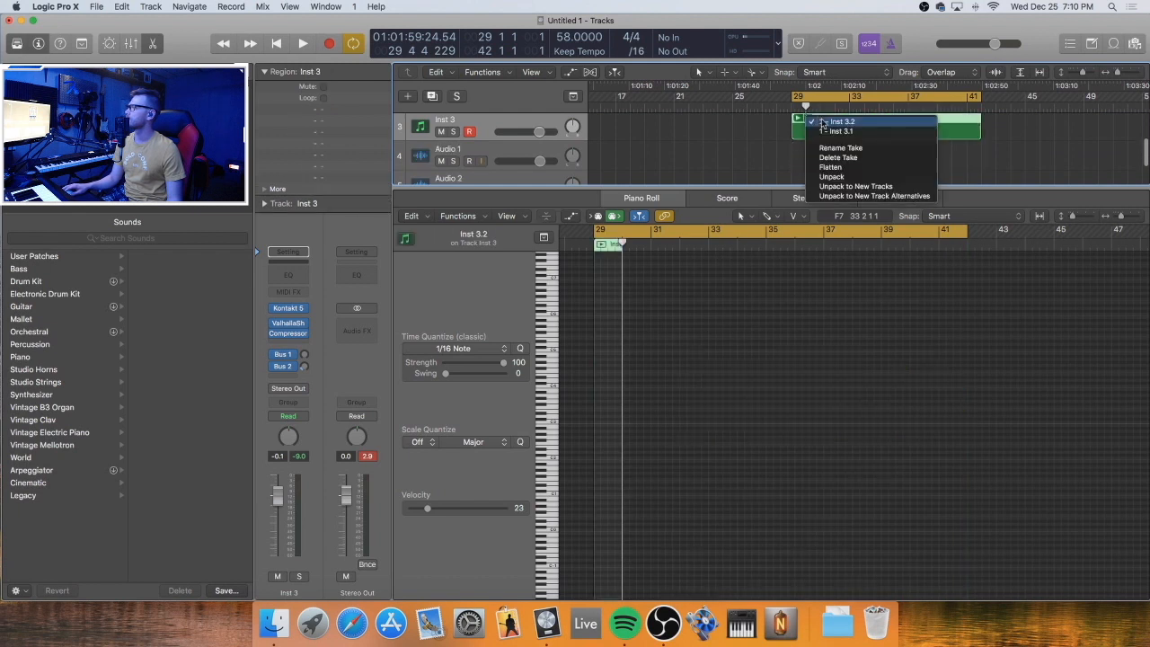
{"action": "left_click", "coordinate": [834, 169]}
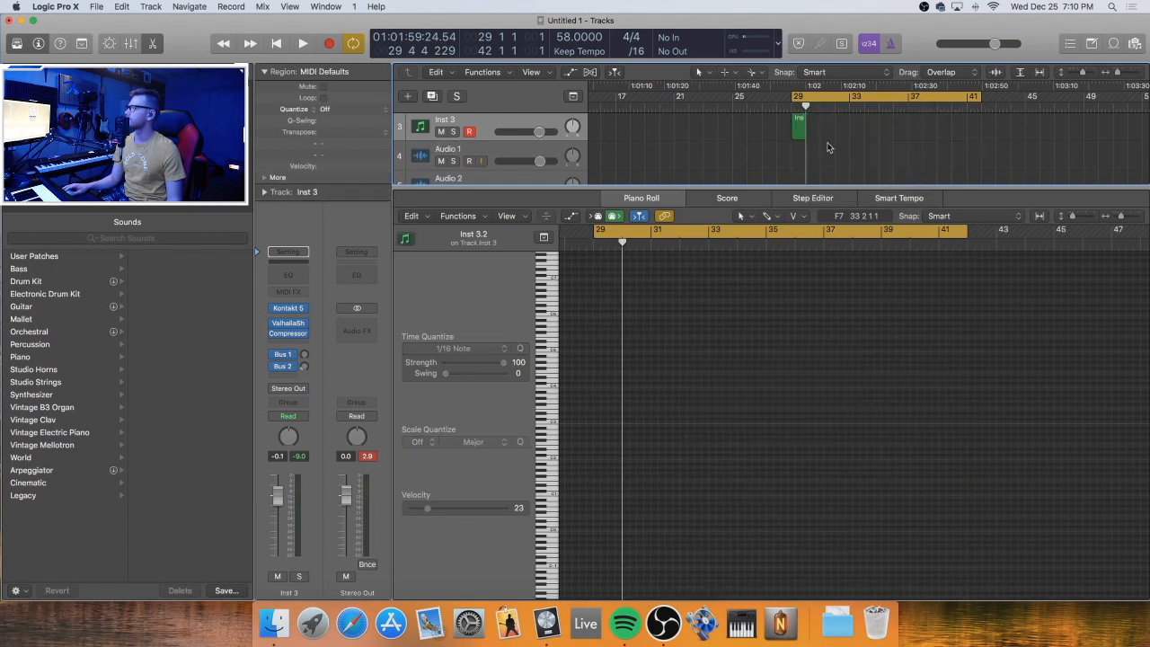
{"action": "key", "text": "super+z"}
Unpack the Inst 3 take folder and delete the short take at bar 29
{"action": "scroll", "coordinate": [830, 153], "scroll_direction": "up", "scroll_amount": 1}
{"action": "left_click", "coordinate": [807, 138]}
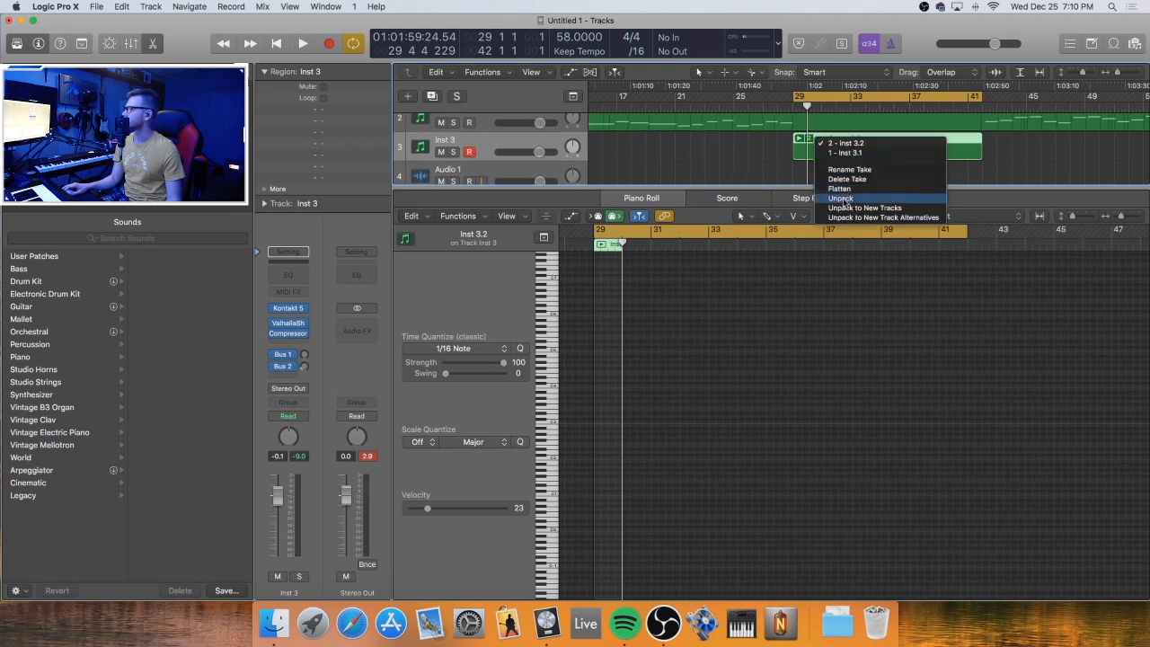
{"action": "left_click", "coordinate": [845, 200]}
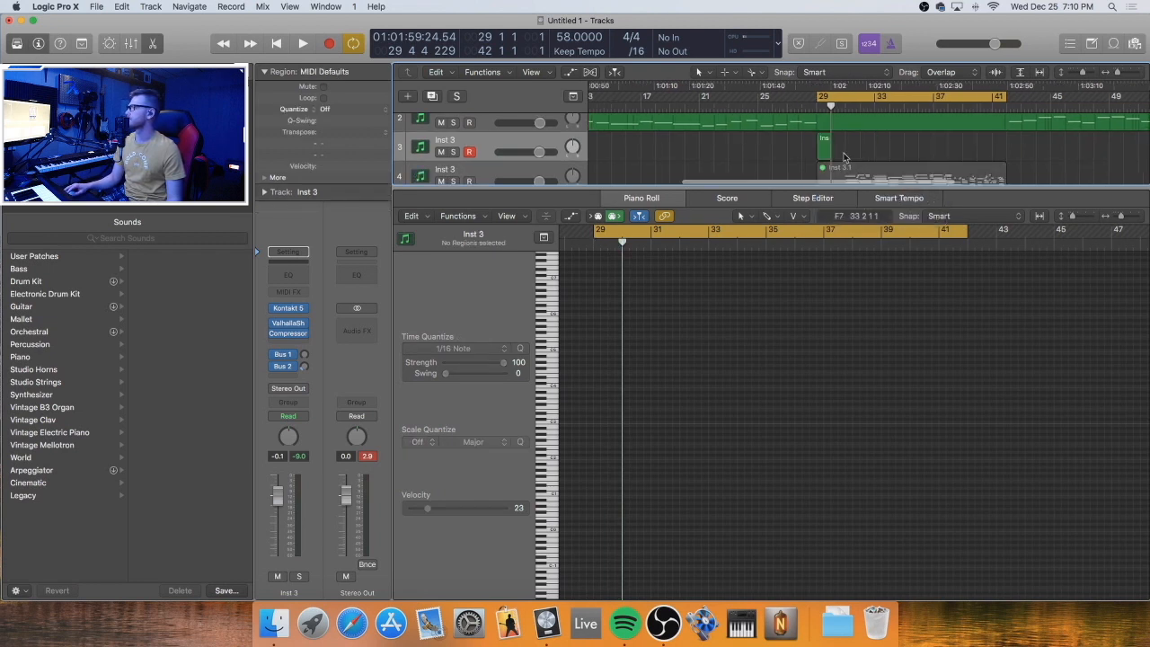
{"action": "left_click", "coordinate": [822, 148]}
{"action": "key", "text": "Delete"}
Unmute the Inst 3.1 take and move it at bar 29 onto the upper Inst 3 track, with the Piano Roll closed
{"action": "left_click", "coordinate": [873, 175]}
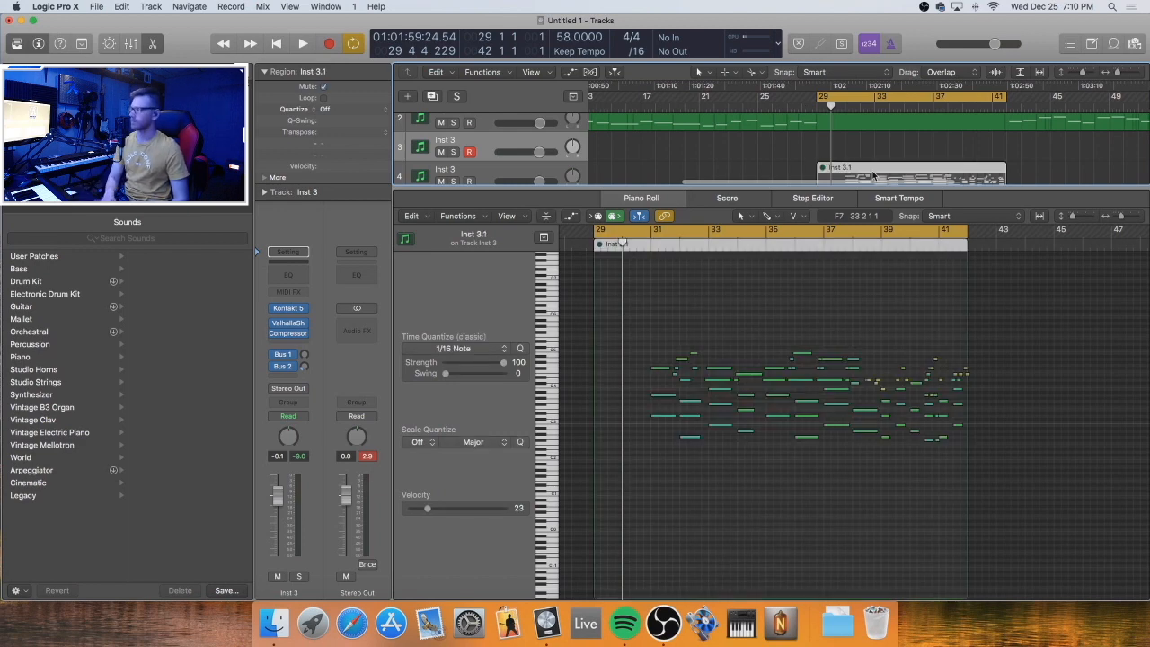
{"action": "key", "text": "ctrl+m"}
{"action": "key", "text": "p"}
{"action": "left_click", "coordinate": [883, 183]}
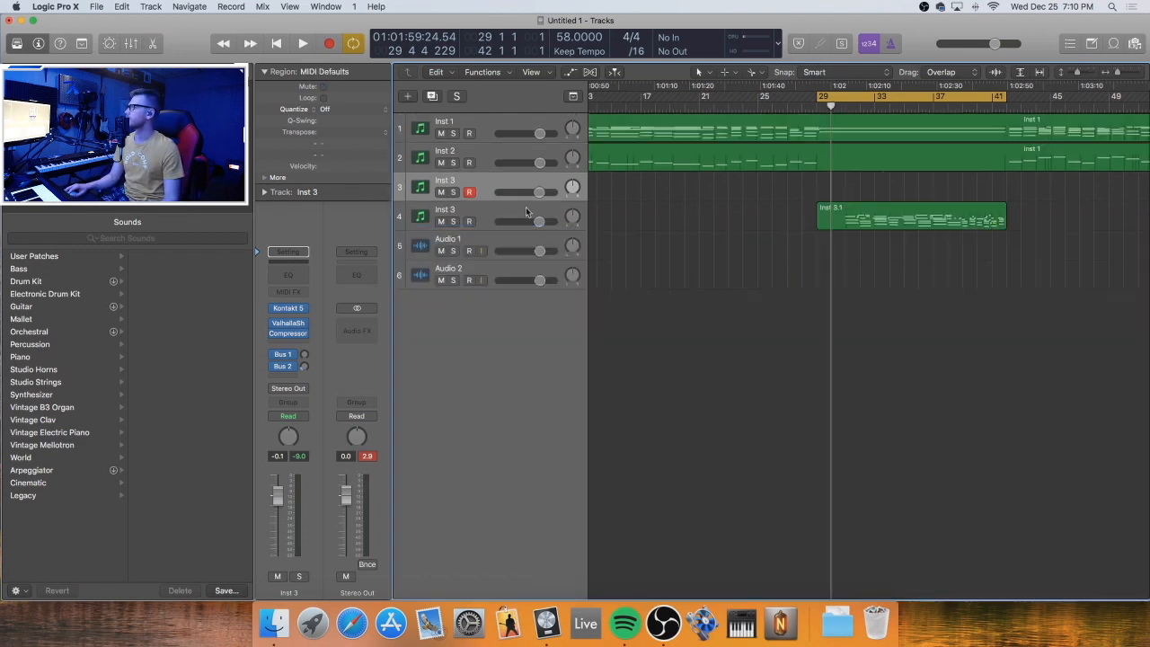
{"action": "left_click_drag", "start_coordinate": [854, 214], "coordinate": [844, 201]}
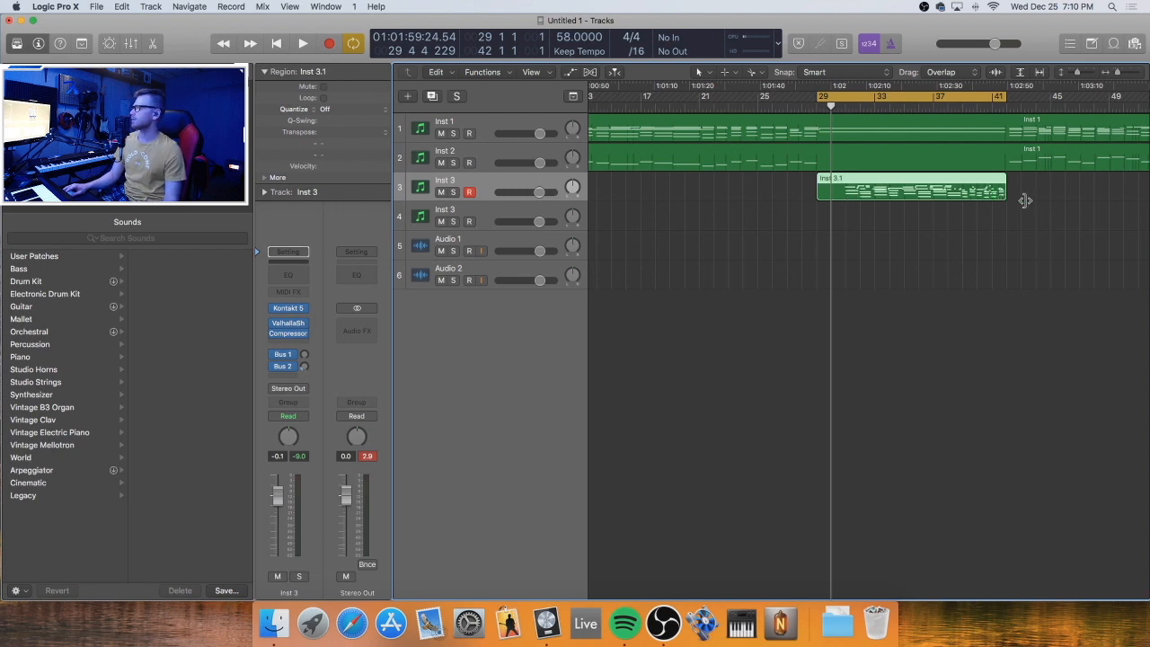
Extend the Inst 3.1 region past its end, and replace its empty opening by moving the part from bar 31 to bar 29
{"action": "left_click_drag", "start_coordinate": [1025, 200], "coordinate": [1069, 202]}
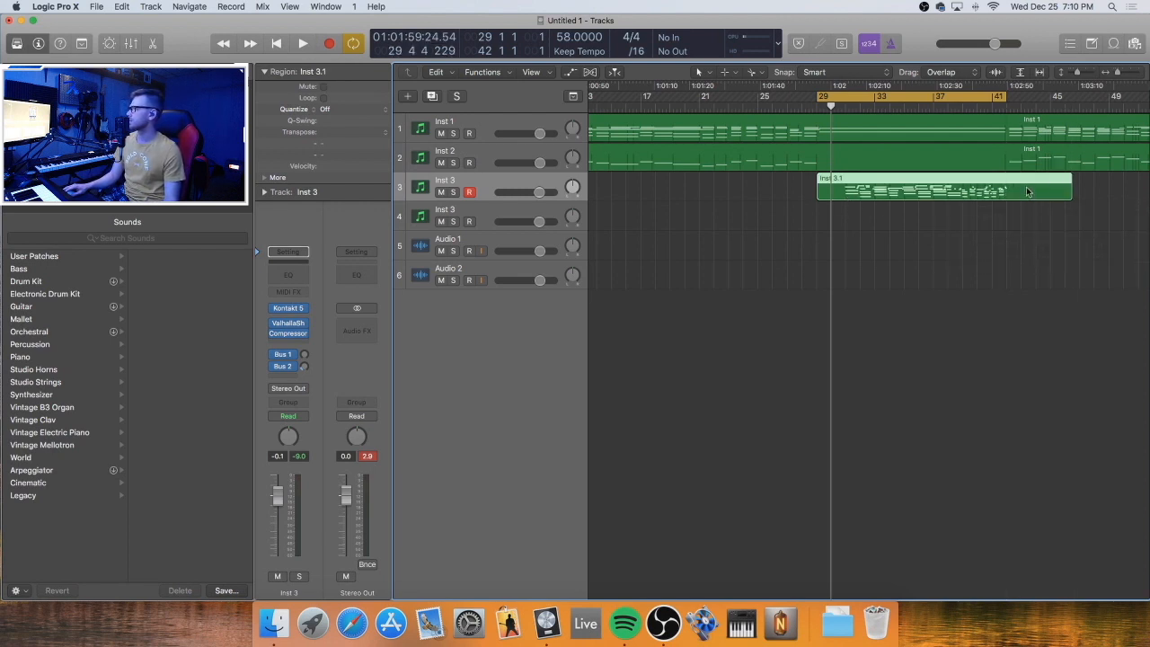
{"action": "left_click", "coordinate": [844, 198]}
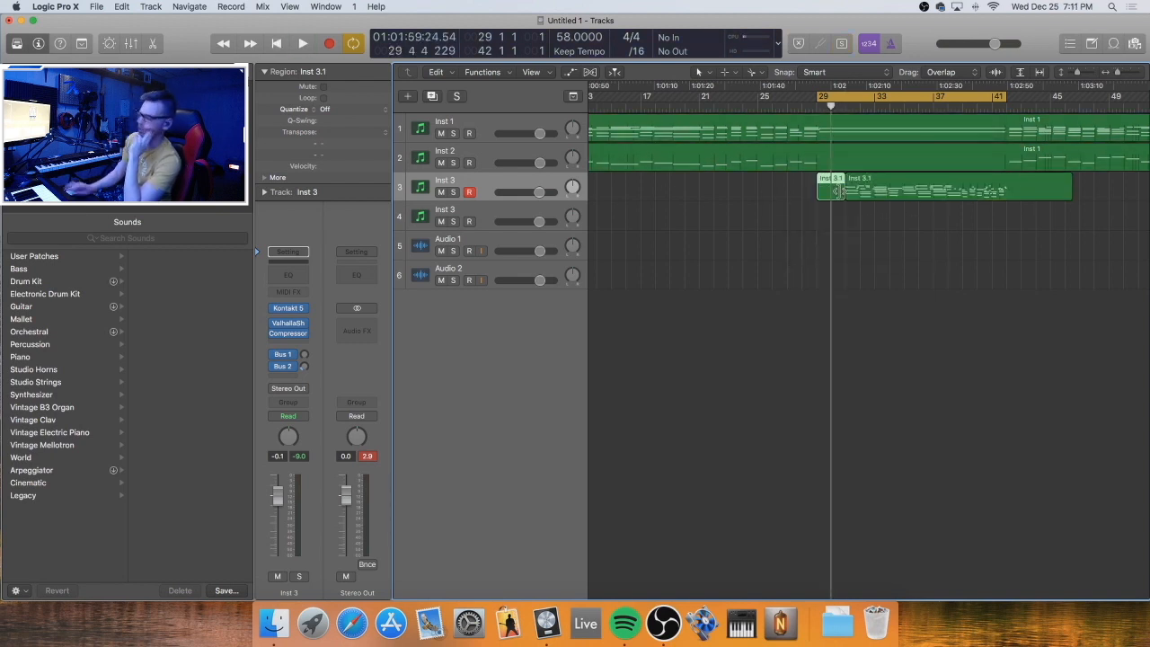
{"action": "left_click_drag", "start_coordinate": [891, 196], "coordinate": [865, 194]}
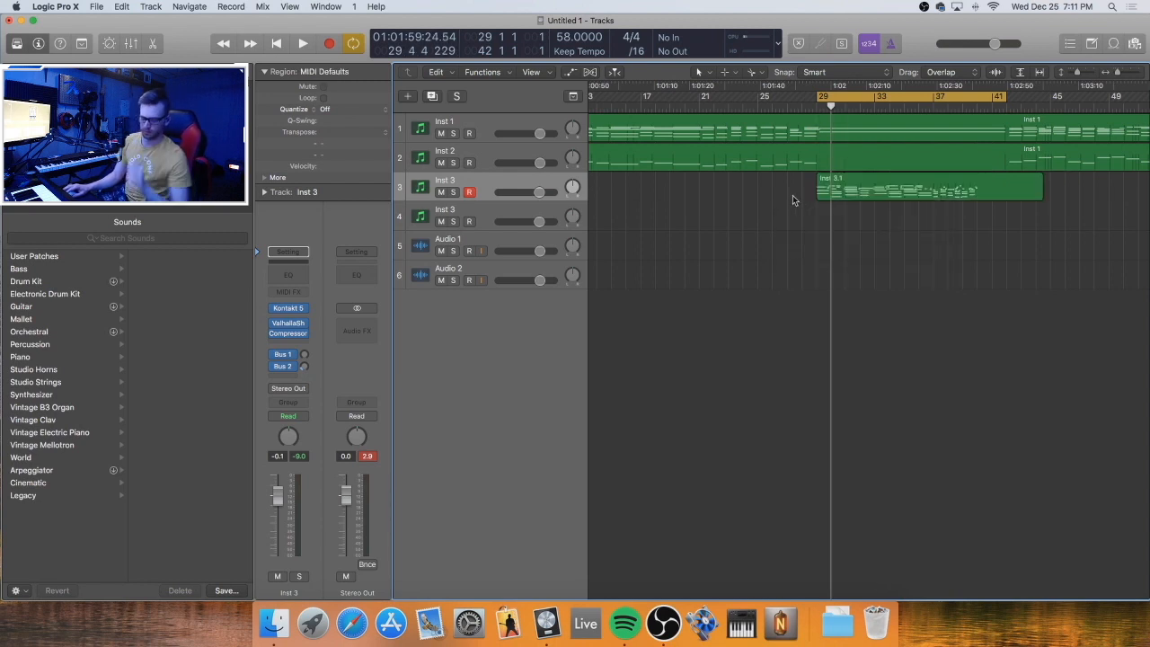
Play from bar 28 to check the part's entry, and reposition the Inst 3.1 region to span bars 30 to 42
{"action": "left_click", "coordinate": [792, 199]}
{"action": "key", "text": "comma"}
{"action": "key", "text": "comma"}
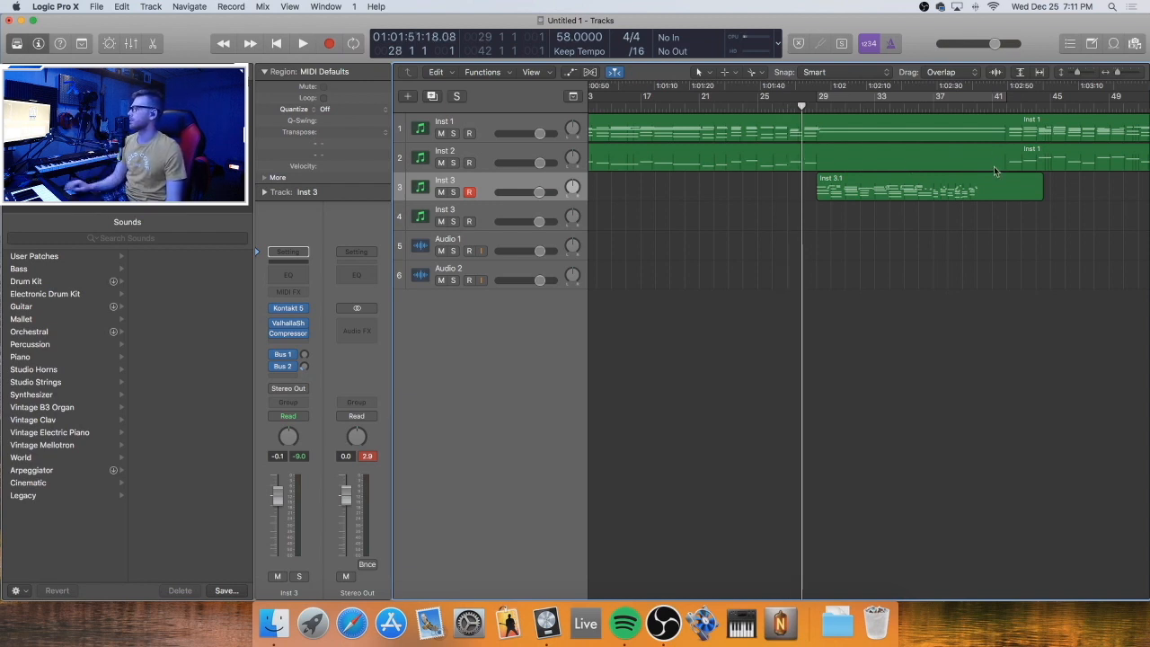
{"action": "key", "text": "space"}
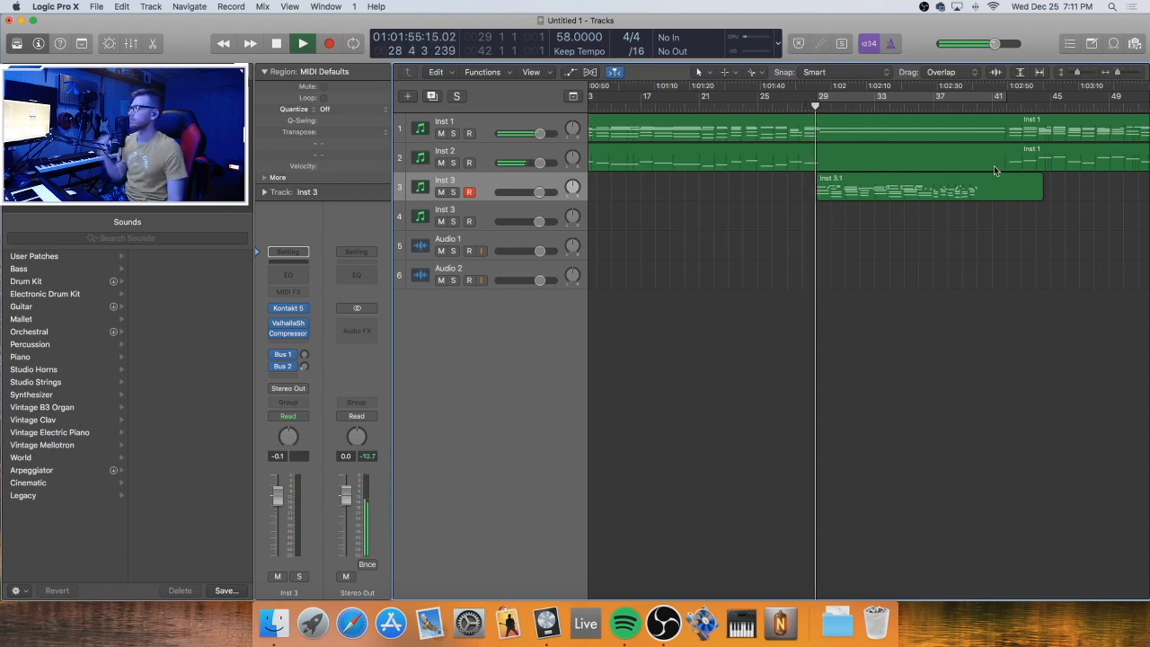
{"action": "key", "text": "space"}
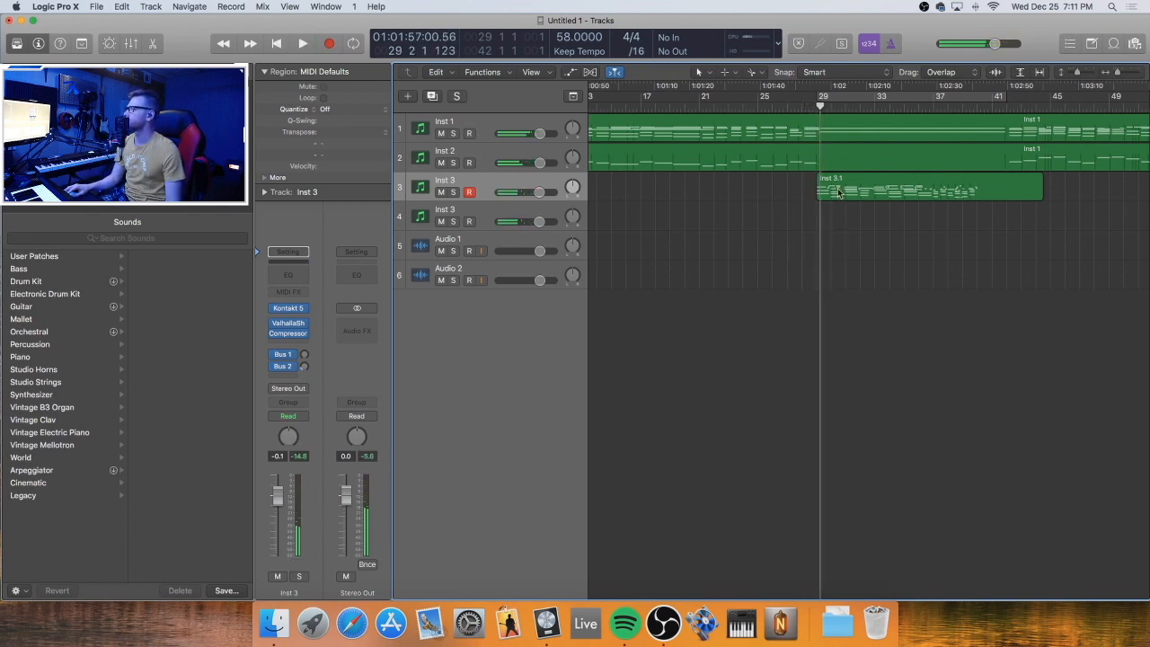
{"action": "left_click_drag", "start_coordinate": [838, 191], "coordinate": [811, 186]}
{"action": "left_click_drag", "start_coordinate": [1057, 193], "coordinate": [1013, 214]}
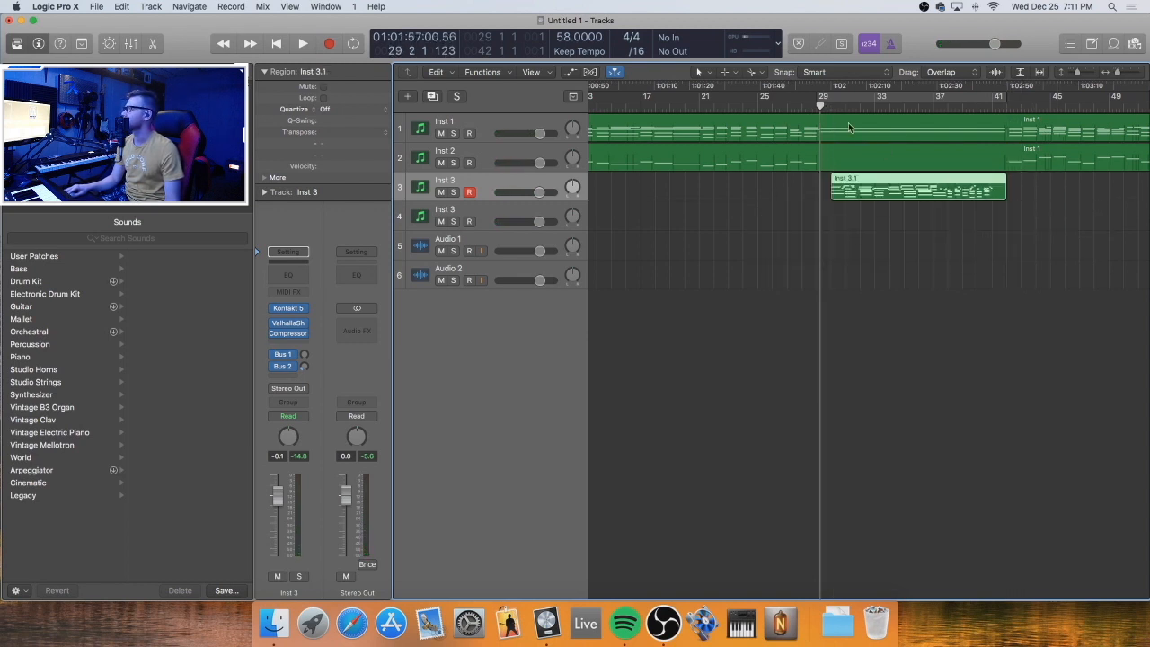
Play back the repositioned Inst 3.1 region and delete the empty duplicate Inst 3 track
{"action": "key", "text": "space"}
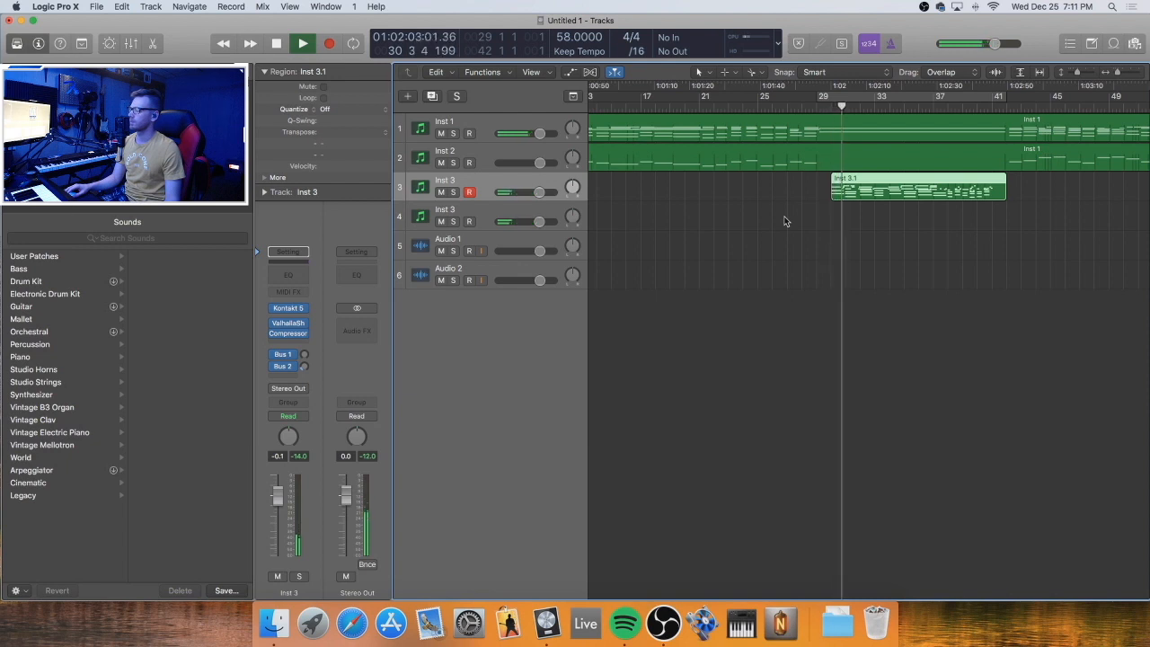
{"action": "left_click", "coordinate": [506, 213]}
{"action": "key", "text": "super+BackSpace"}
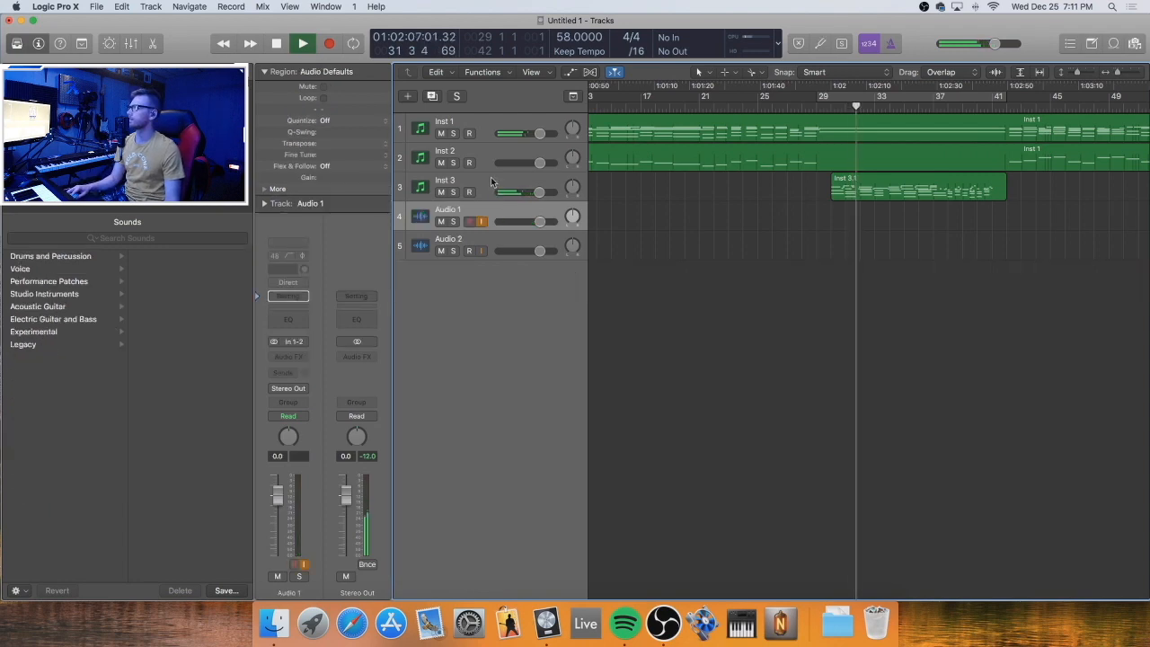
During playback, lower the threshold of Inst 3's Compressor, set its make-up gain to 3.0 dB and adjust the ratio
{"action": "key", "text": "Up"}
{"action": "left_click", "coordinate": [291, 337]}
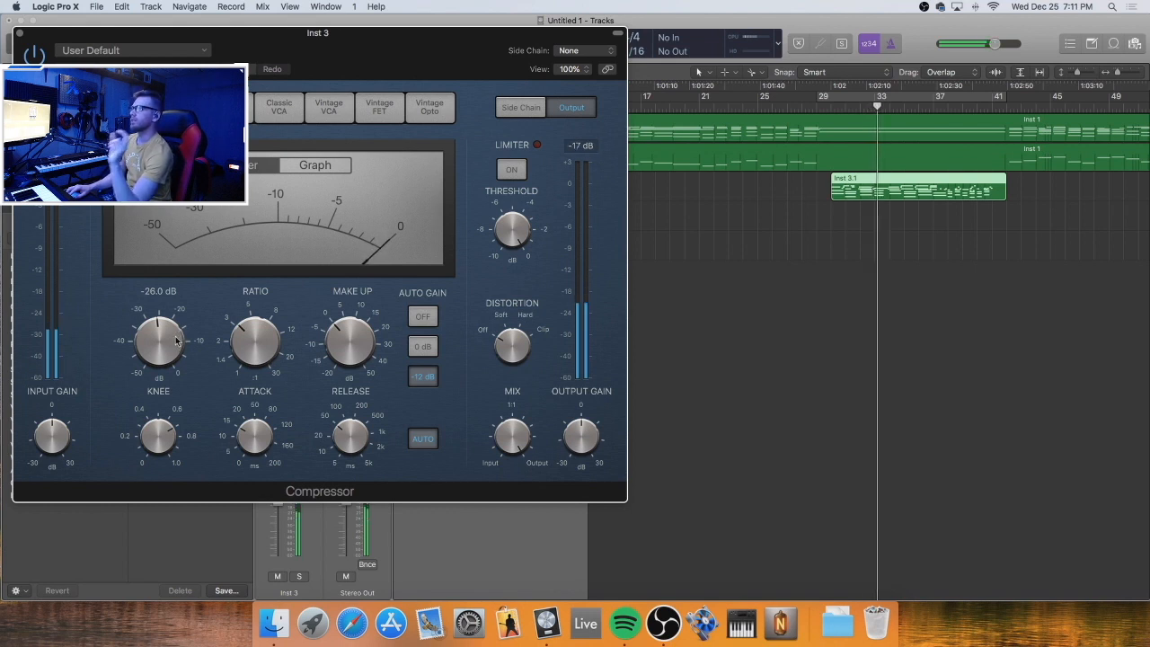
{"action": "left_click_drag", "start_coordinate": [179, 338], "coordinate": [163, 351]}
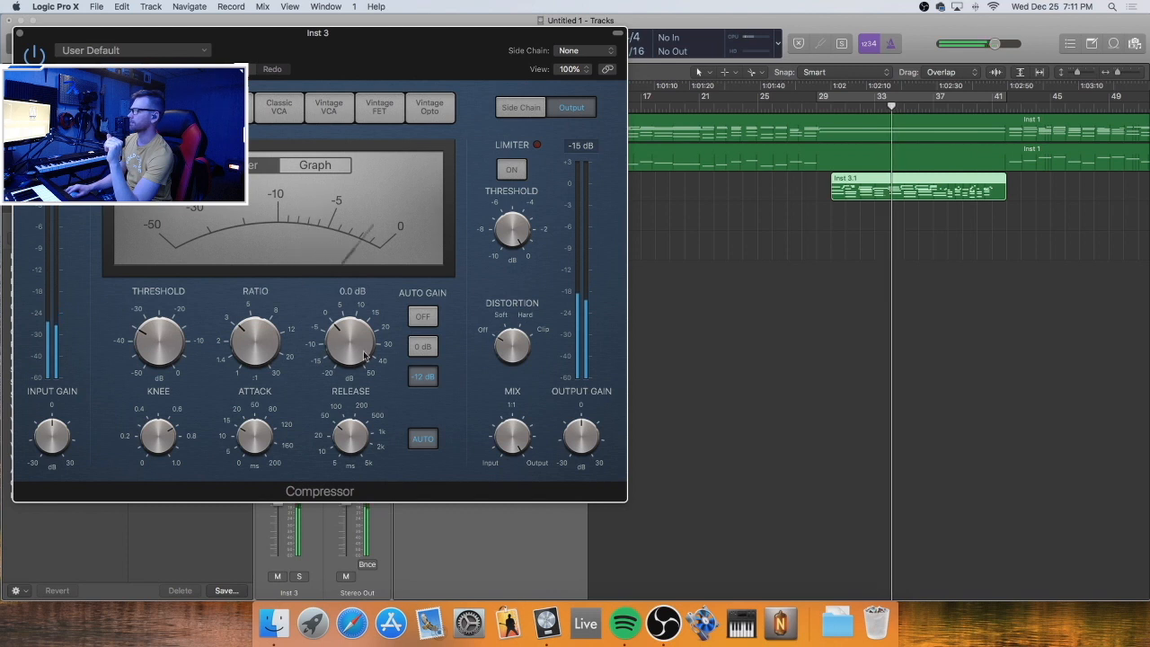
{"action": "left_click_drag", "start_coordinate": [351, 345], "coordinate": [352, 344]}
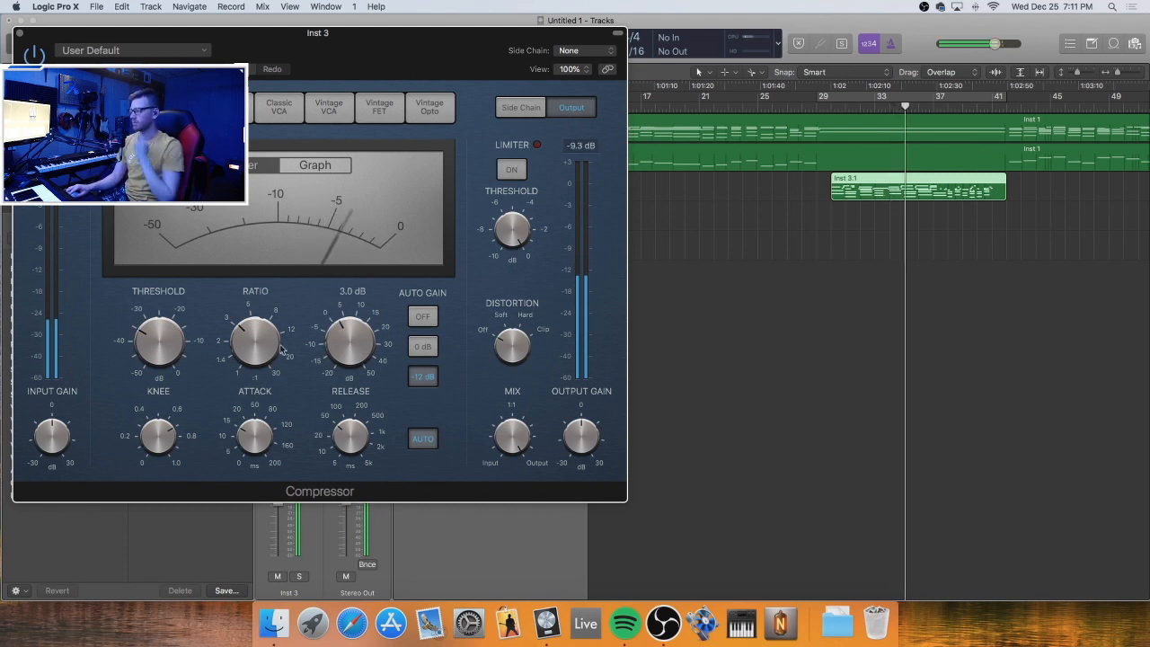
{"action": "left_click_drag", "start_coordinate": [276, 348], "coordinate": [265, 337]}
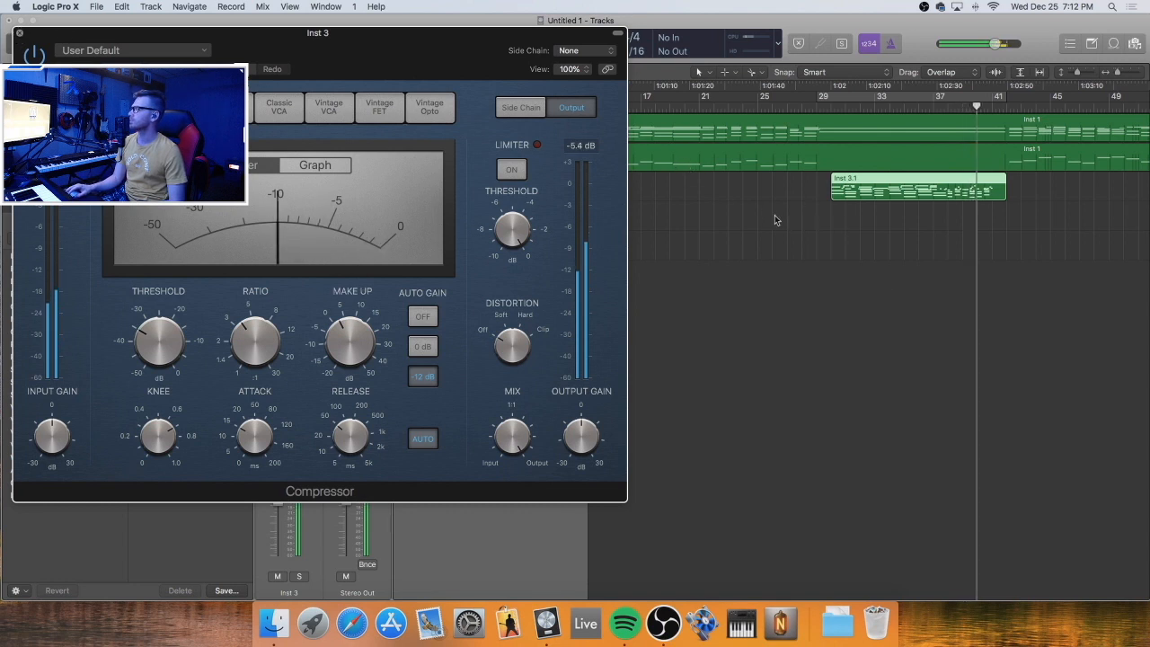
{"action": "key", "text": "super+w"}
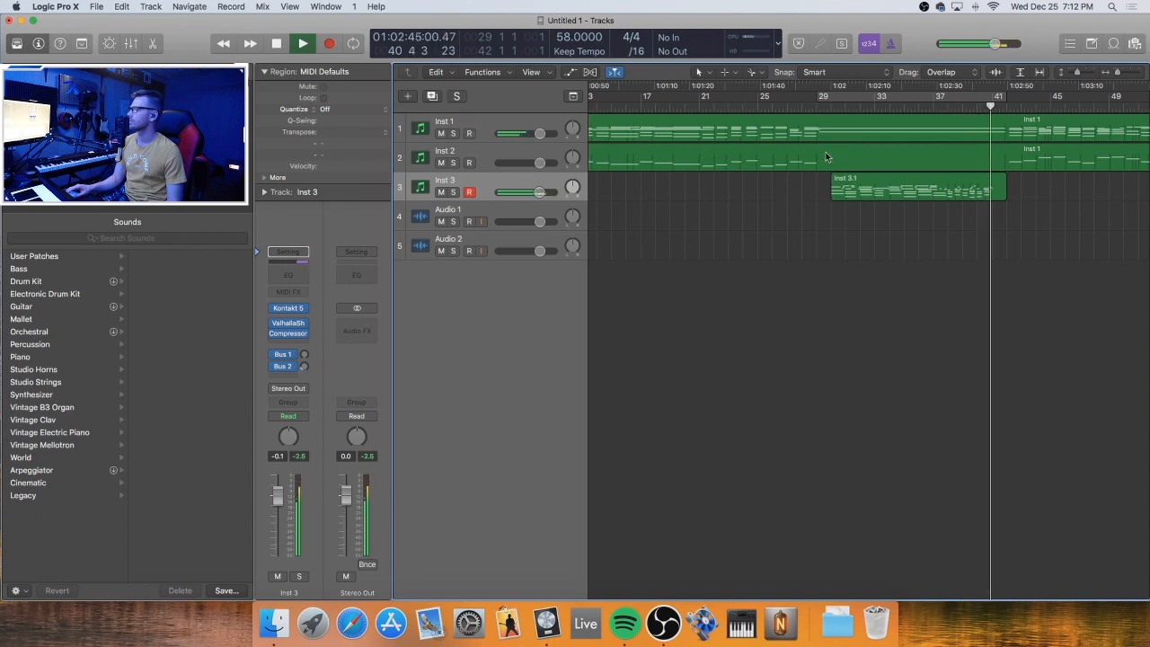
{"action": "key", "text": "space"}
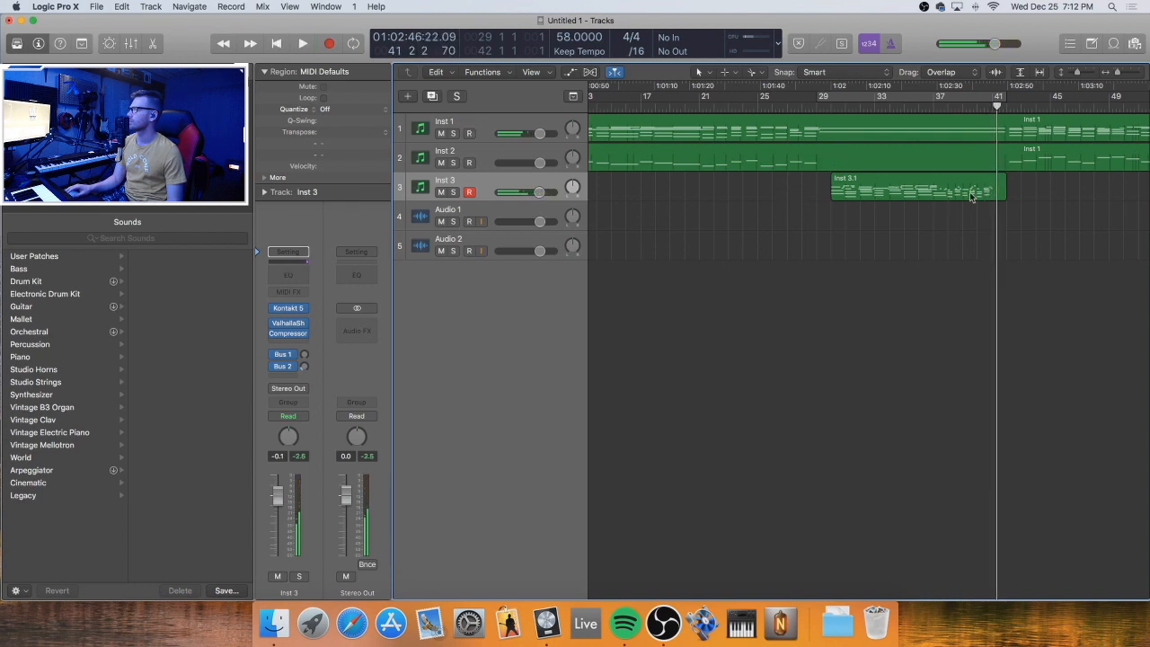
Try to record onto the Inst 3 track from bar 41
{"action": "left_click", "coordinate": [981, 192]}
{"action": "key", "text": "comma"}
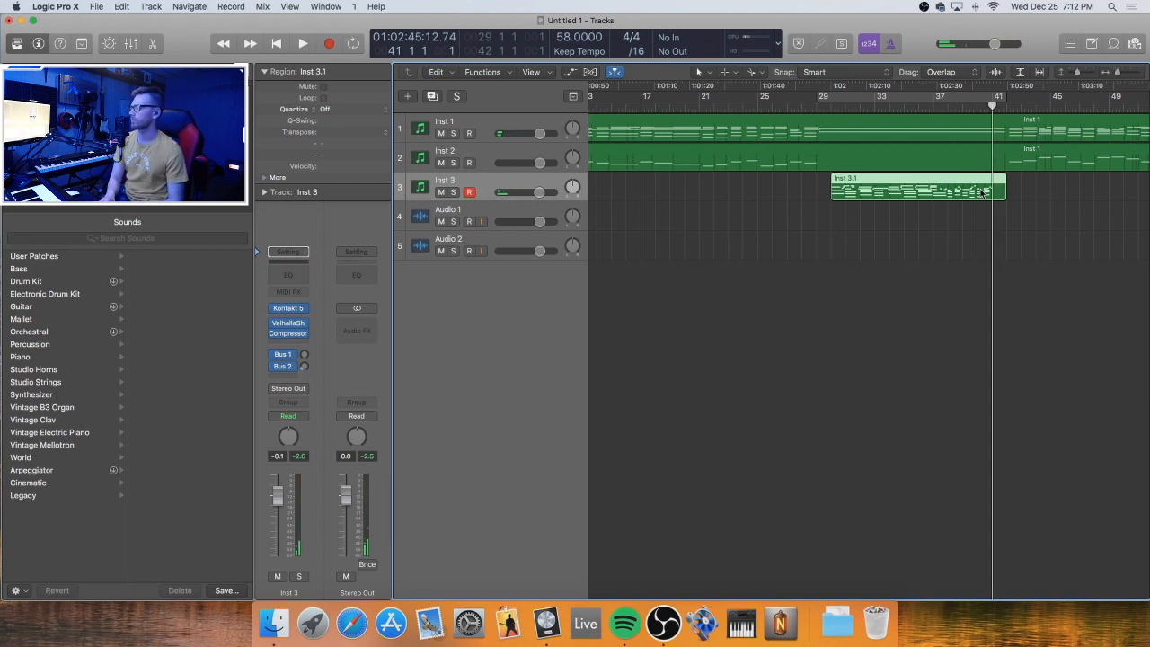
{"action": "key", "text": "r"}
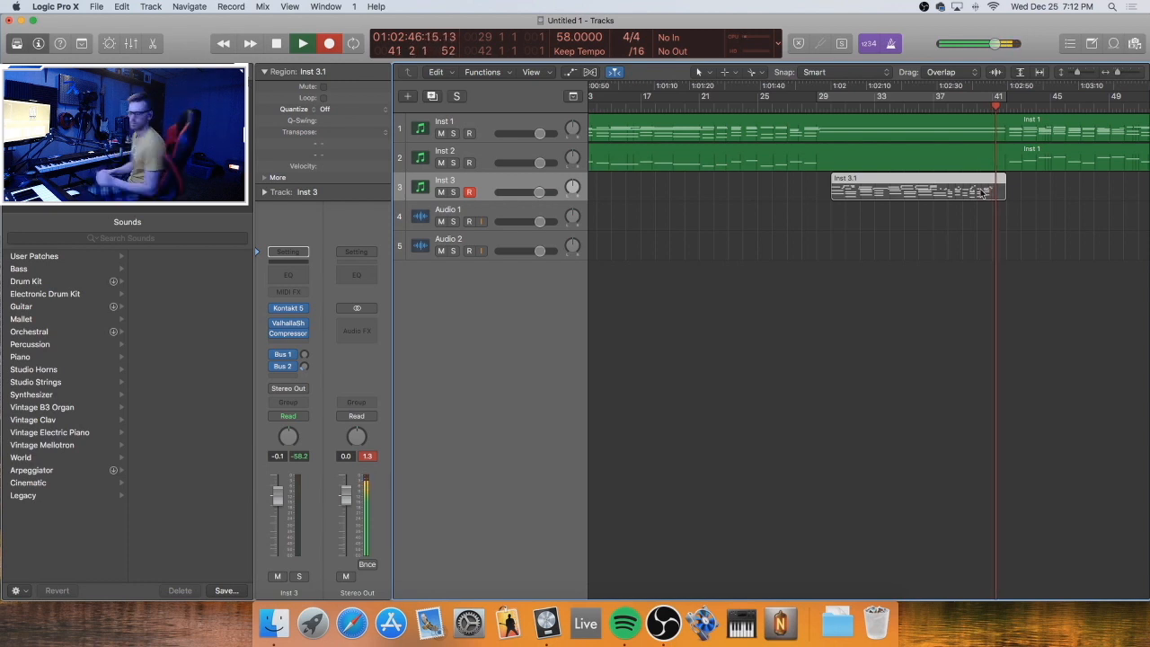
{"action": "key", "text": "space"}
Duplicate the Inst 3 track with its settings and record an ending on the new track from bar 41
{"action": "scroll", "coordinate": [983, 191], "scroll_direction": "right", "scroll_amount": 2}
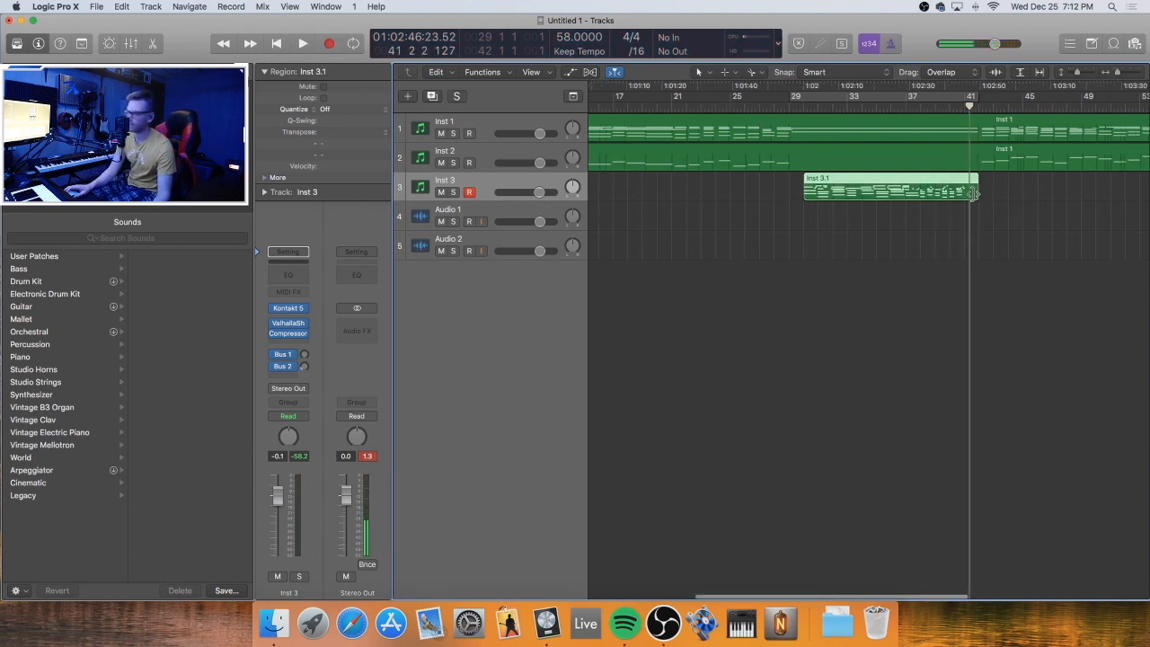
{"action": "key", "text": "super+d"}
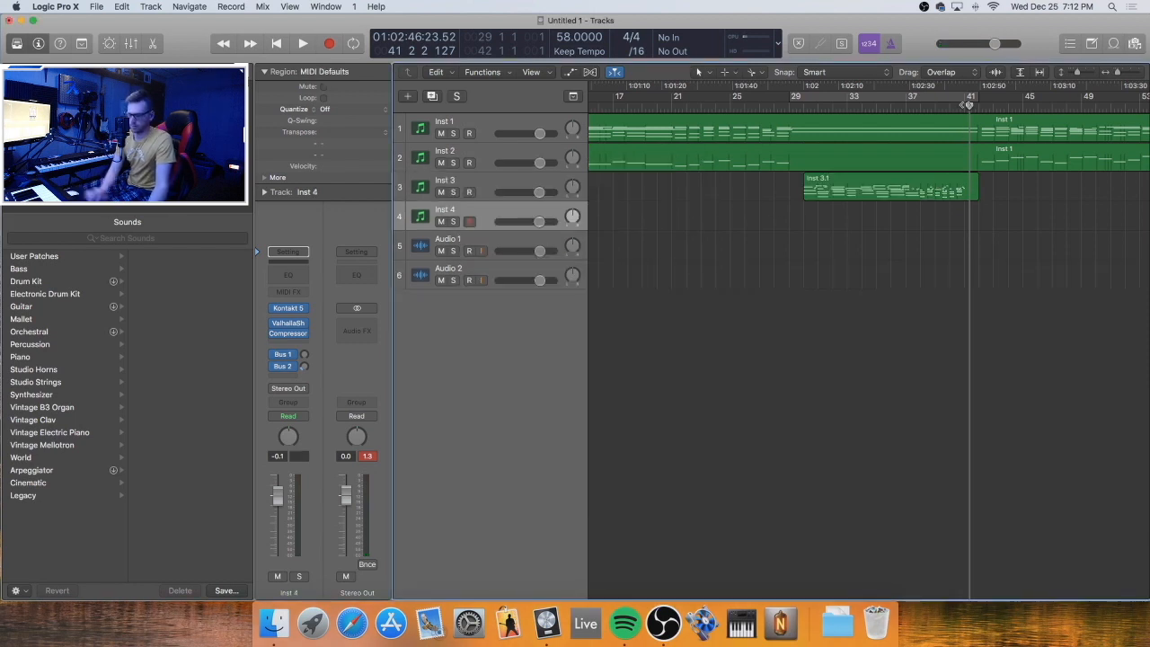
{"action": "key", "text": "comma"}
{"action": "key", "text": "r"}
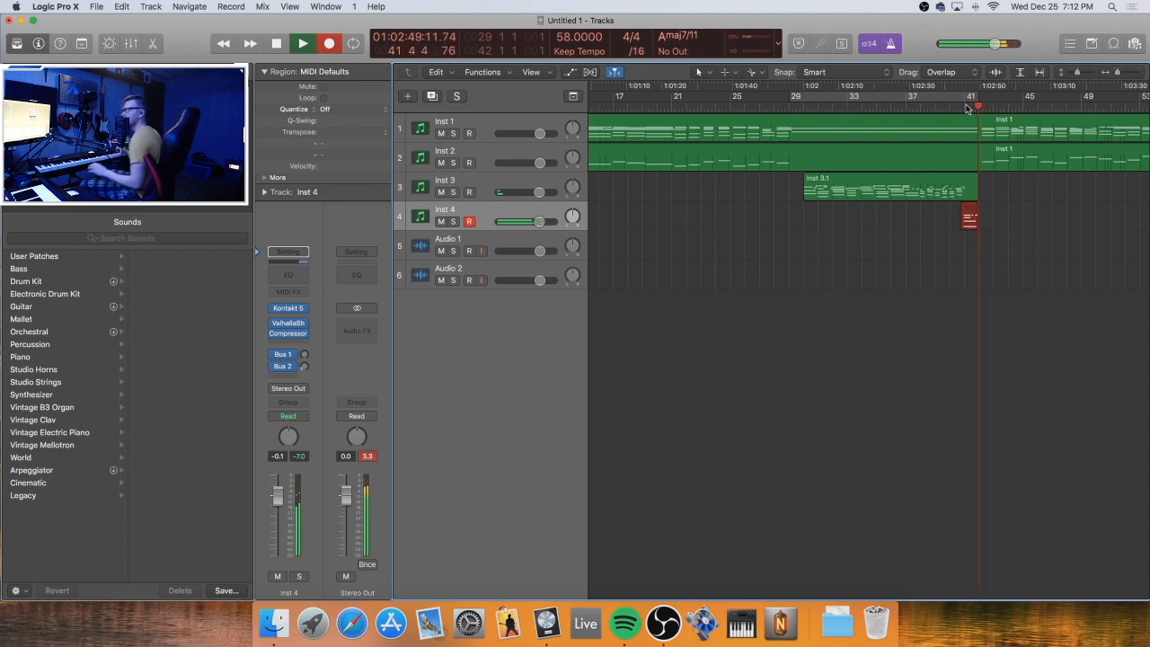
{"action": "key", "text": "space"}
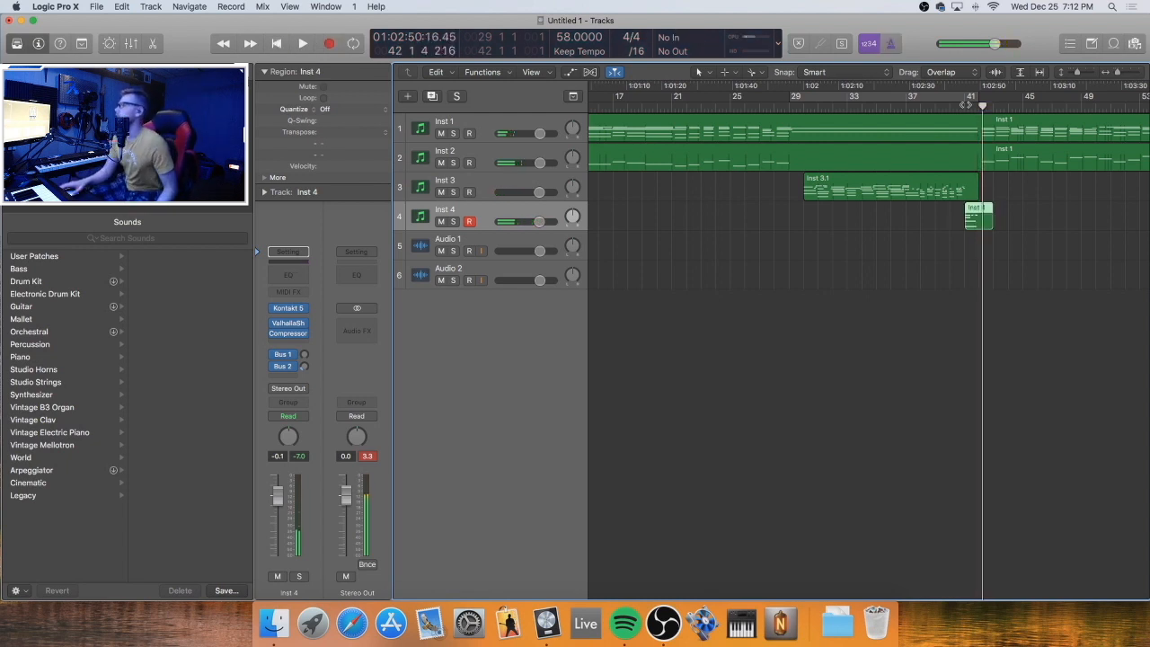
Join the new ending with the Inst 3.1 region and open the joined region in the Piano Roll around bar 41
{"action": "left_click_drag", "start_coordinate": [1065, 261], "coordinate": [921, 193]}
{"action": "key", "text": "super+j"}
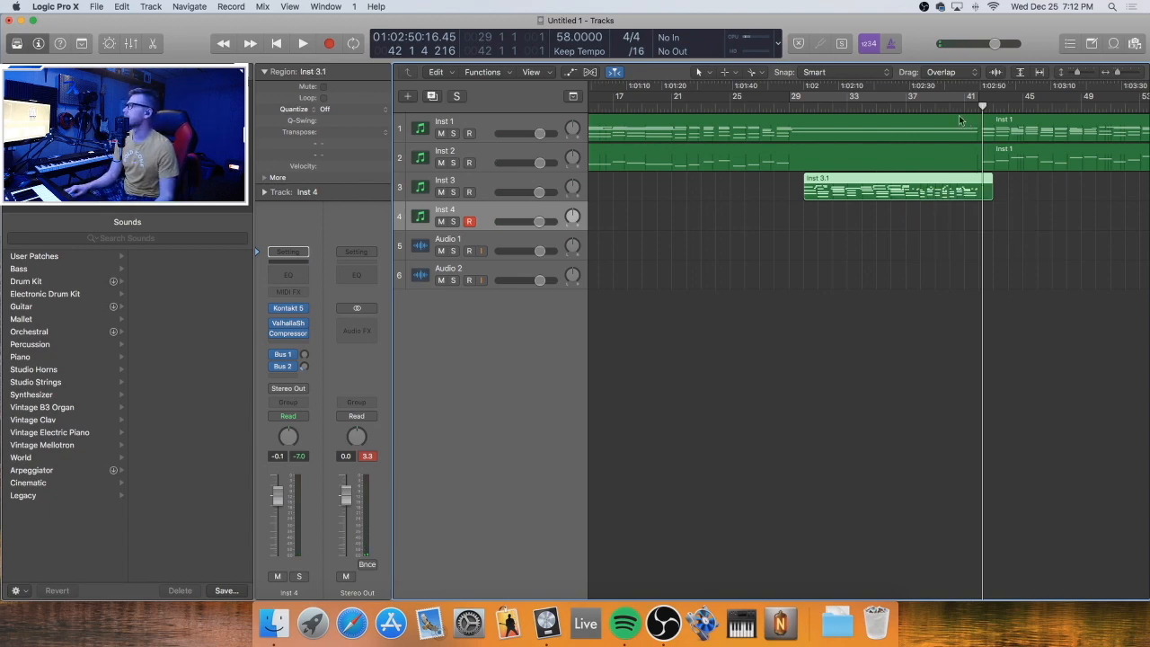
{"action": "left_click", "coordinate": [959, 107]}
{"action": "left_click", "coordinate": [962, 235]}
{"action": "double_click", "coordinate": [961, 193]}
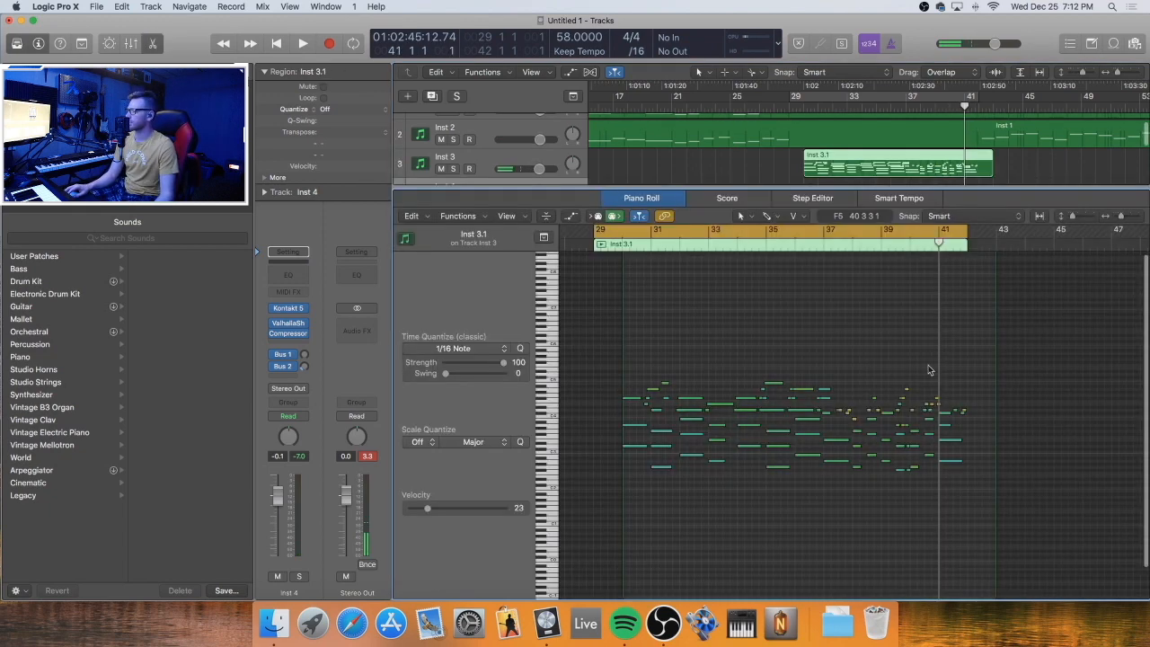
{"action": "key", "text": "super+Right"}
{"action": "key", "text": "super+Right"}
{"action": "key", "text": "super+Right"}
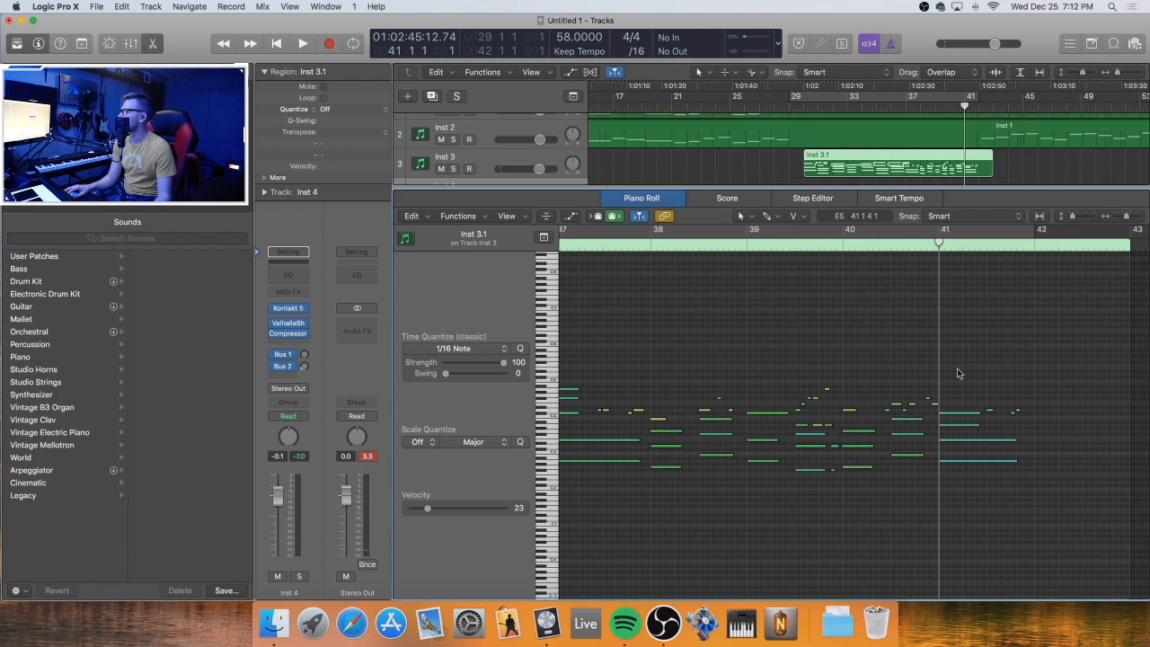
Play back the Inst 3.1 region from bar 30 through the ending to check the joined performance
{"action": "left_click_drag", "start_coordinate": [969, 367], "coordinate": [1056, 494]}
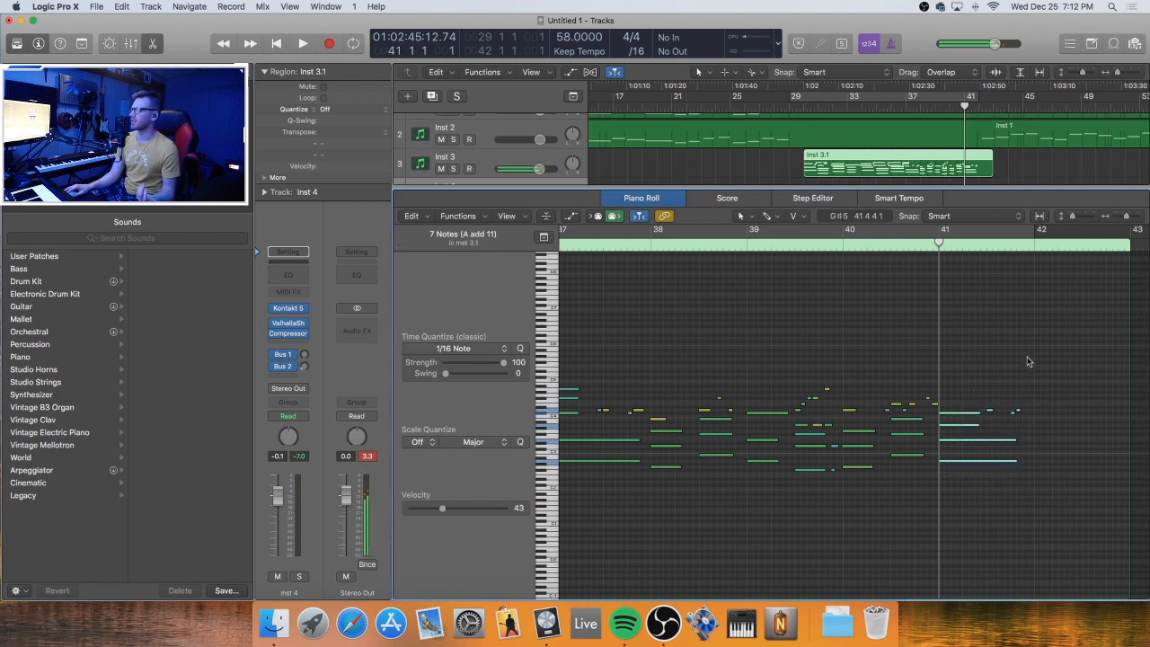
{"action": "scroll", "coordinate": [992, 342], "scroll_direction": "left", "scroll_amount": 10}
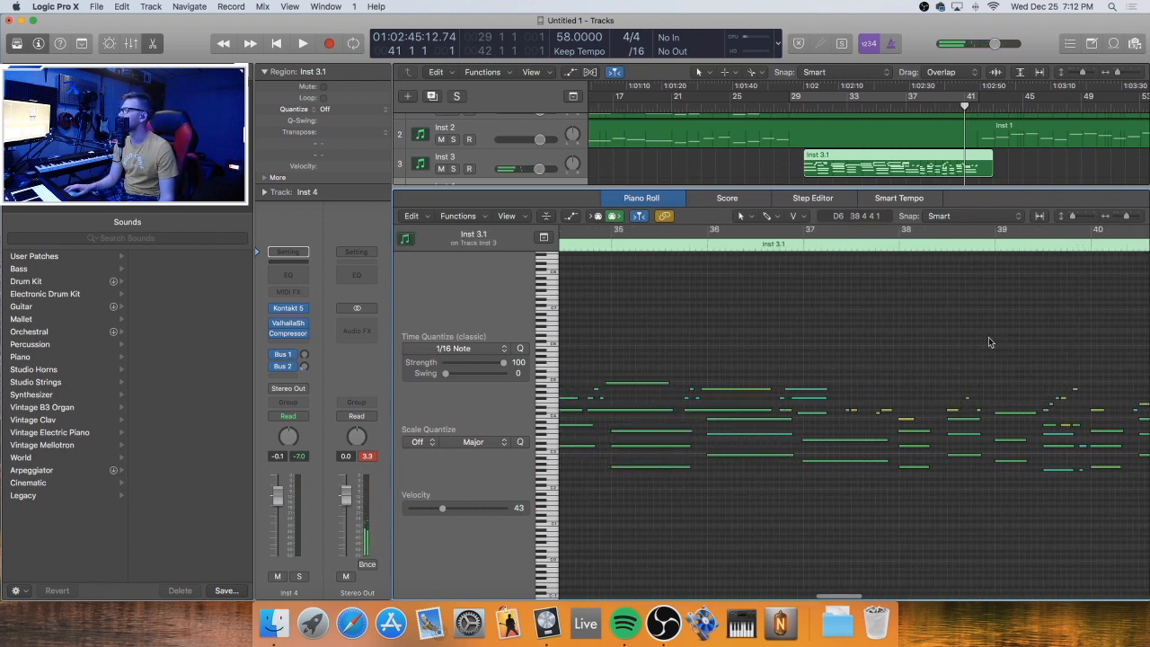
{"action": "scroll", "coordinate": [970, 333], "scroll_direction": "left", "scroll_amount": 5}
{"action": "key", "text": "super+a"}
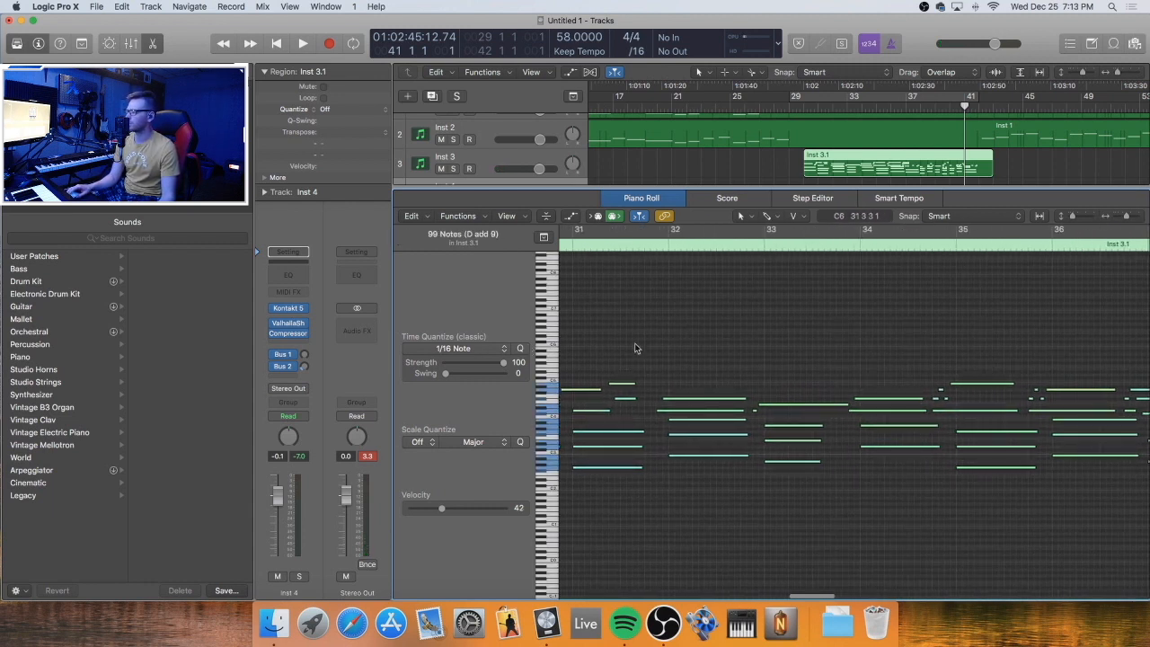
{"action": "scroll", "coordinate": [635, 348], "scroll_direction": "left", "scroll_amount": 5}
{"action": "left_click", "coordinate": [702, 240]}
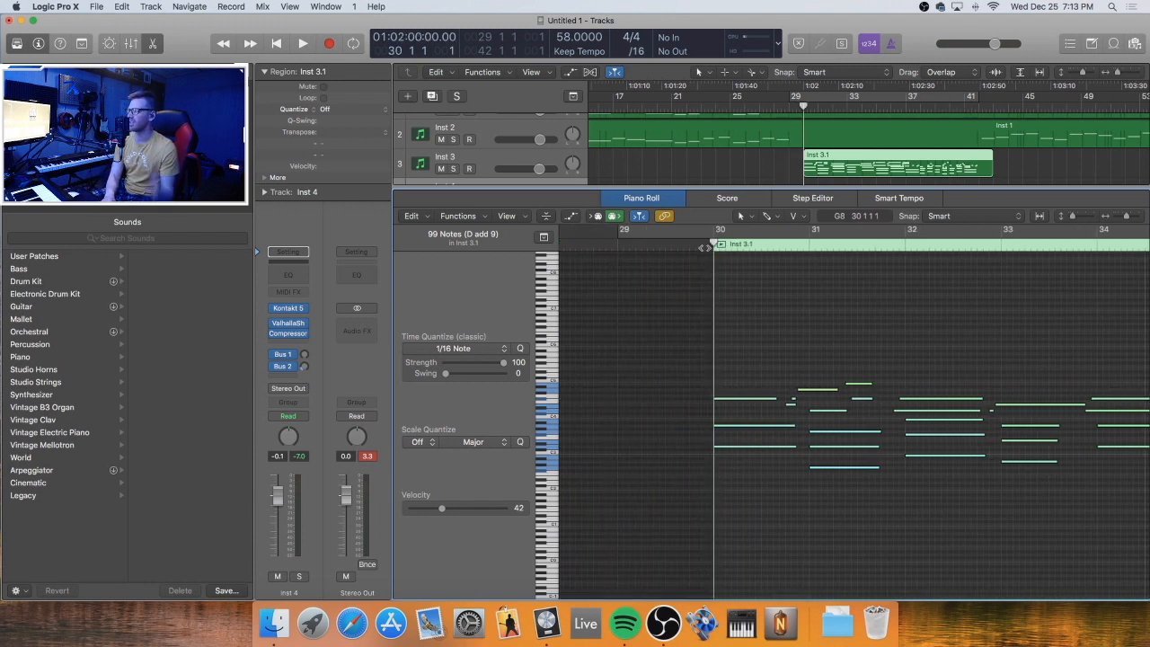
{"action": "key", "text": "space"}
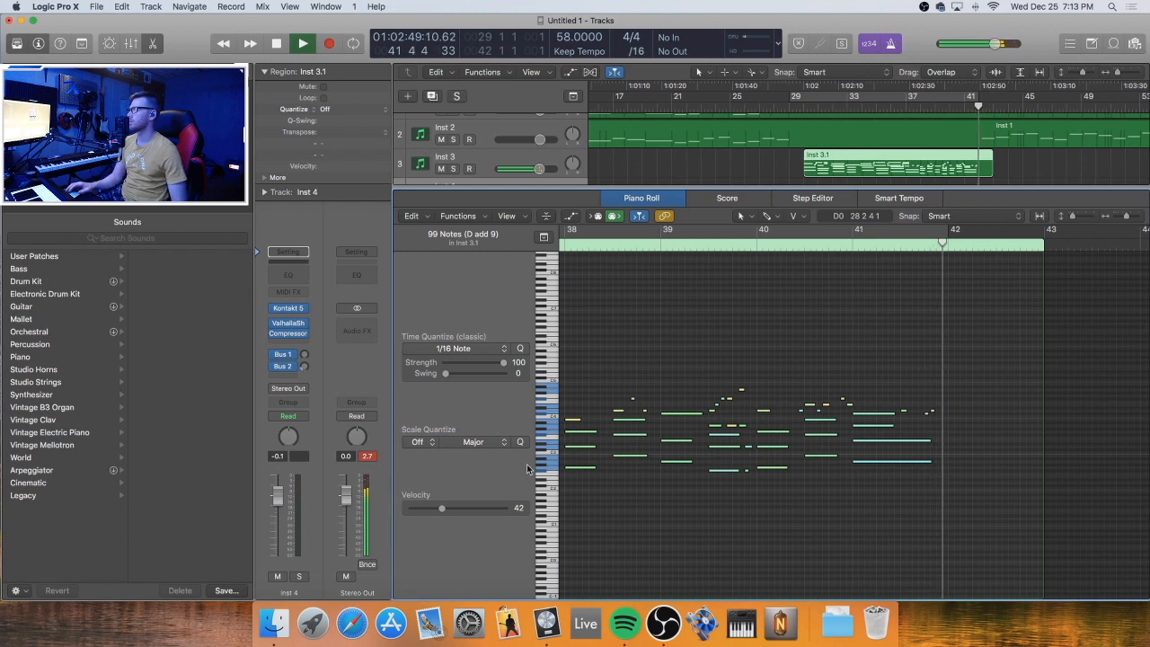
{"action": "key", "text": "space"}
Open the Inst 2 track's region in the Piano Roll at the notes that re-enter in bar 42
{"action": "left_click", "coordinate": [1021, 133]}
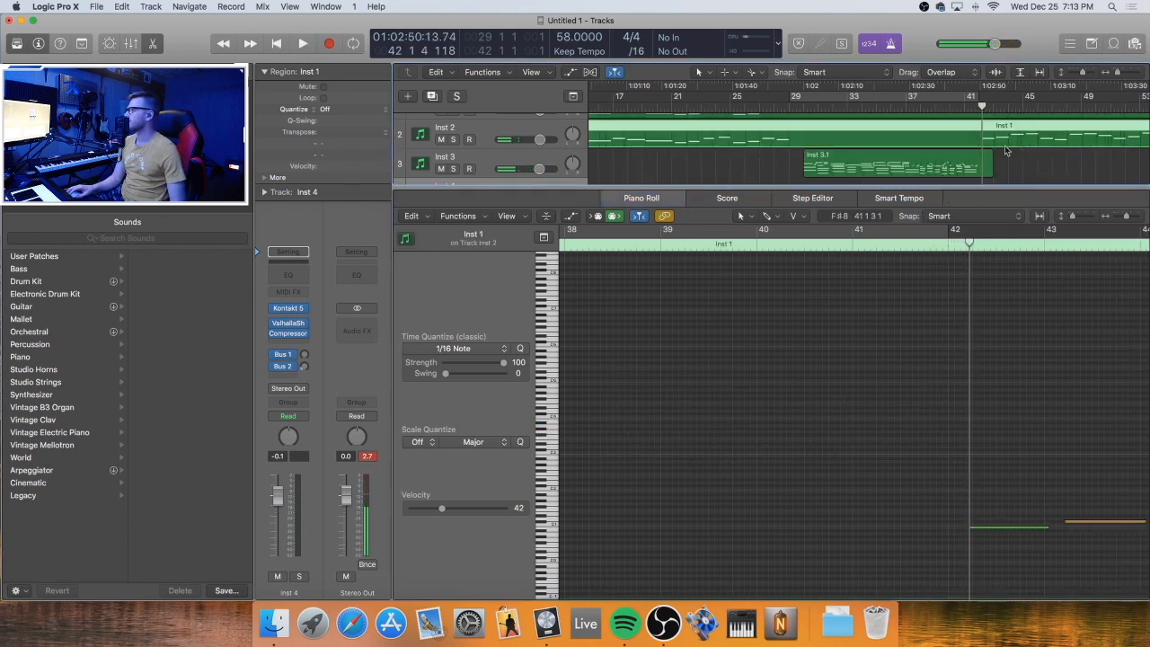
{"action": "scroll", "coordinate": [988, 135], "scroll_direction": "up", "scroll_amount": 2}
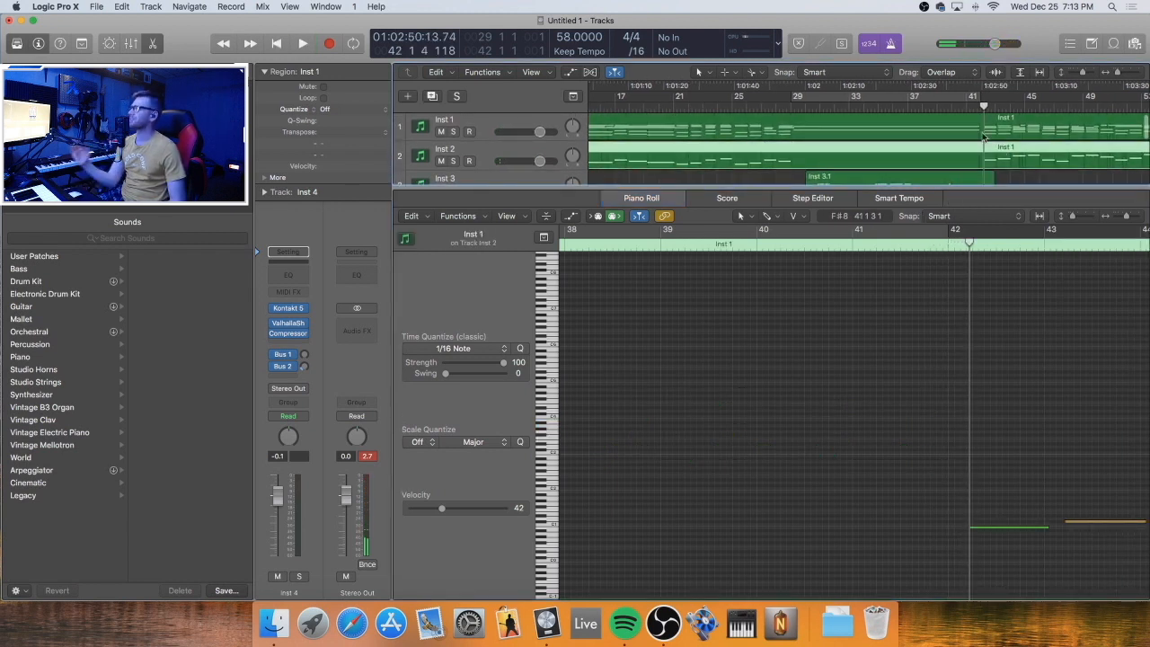
{"action": "double_click", "coordinate": [1015, 172]}
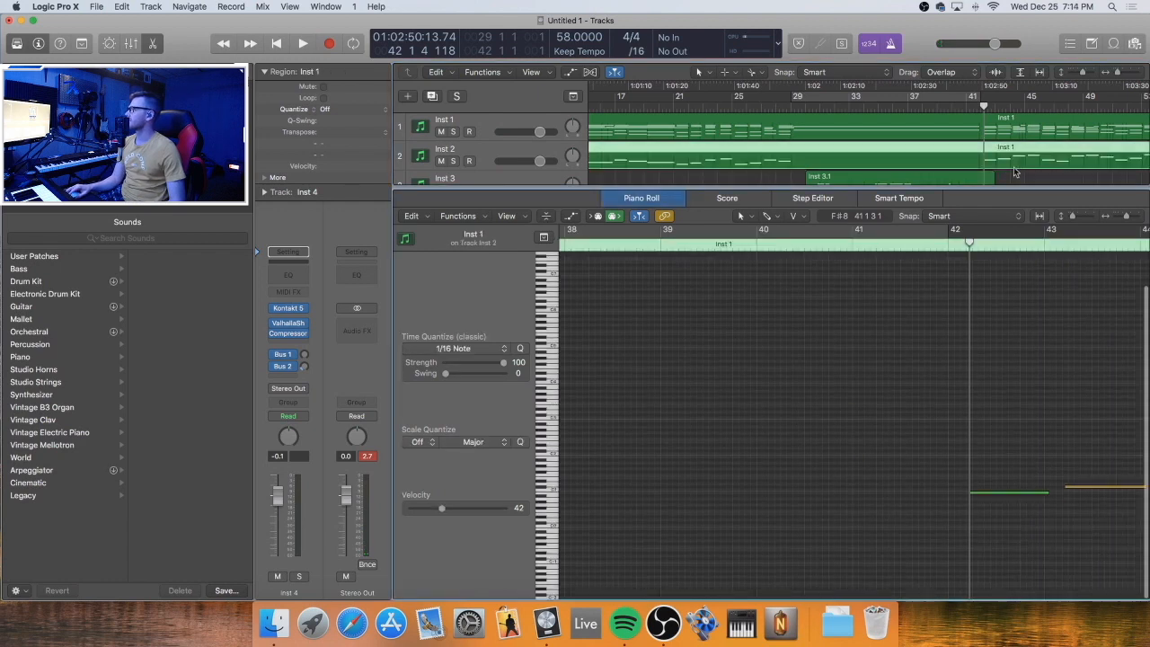
{"action": "scroll", "coordinate": [997, 456], "scroll_direction": "right", "scroll_amount": 5}
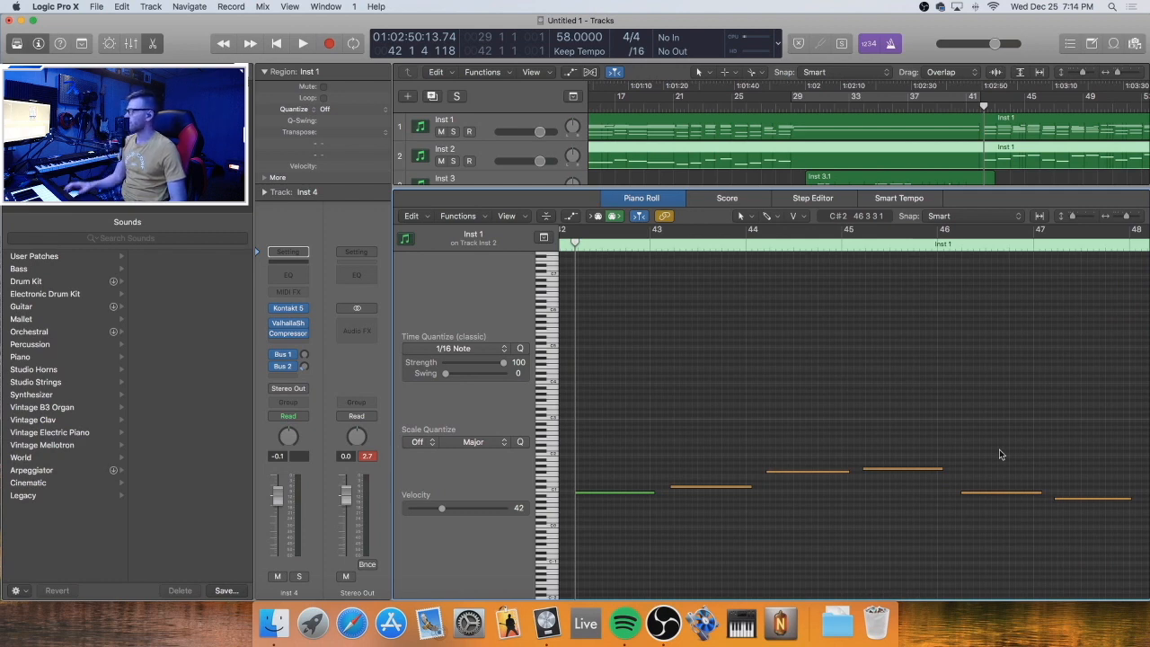
{"action": "scroll", "coordinate": [998, 449], "scroll_direction": "left", "scroll_amount": 3}
{"action": "key", "text": "super+Left"}
{"action": "key", "text": "super+Left"}
{"action": "key", "text": "super+Left"}
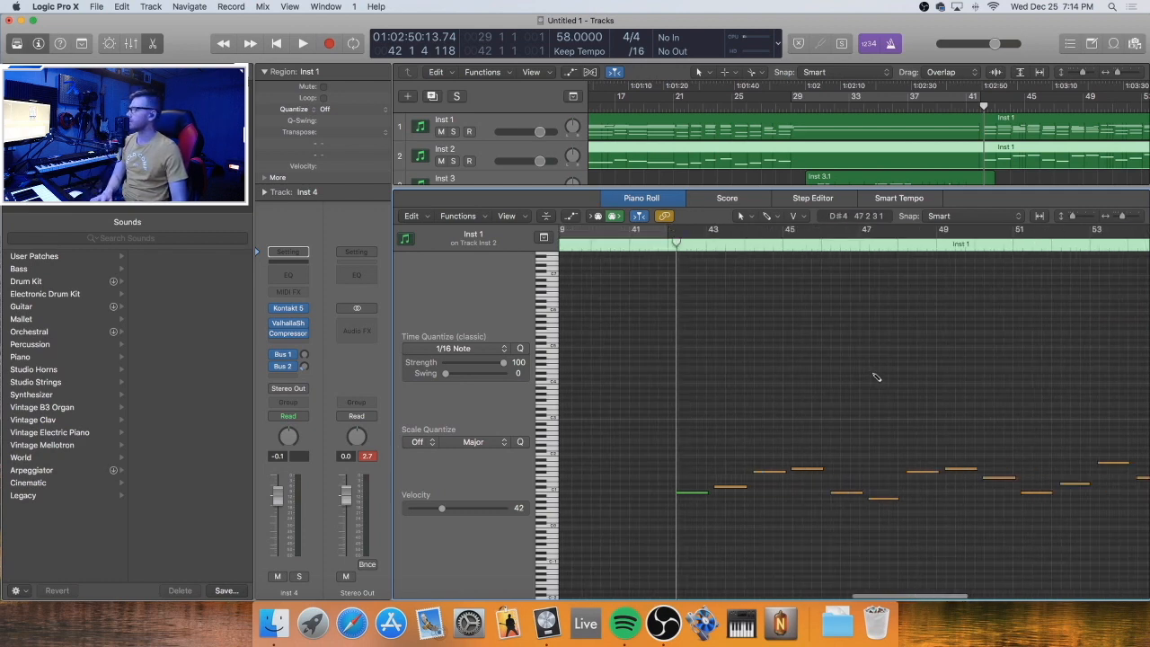
{"action": "key", "text": "super+Left"}
{"action": "key", "text": "super+Left"}
Shift all of the Inst 2 track's notes from bar 42 onward earlier to the bar's downbeat and close the editor
{"action": "left_click_drag", "start_coordinate": [1073, 357], "coordinate": [637, 555]}
{"action": "key", "text": "super+Right"}
{"action": "key", "text": "super+Right"}
{"action": "key", "text": "super+Right"}
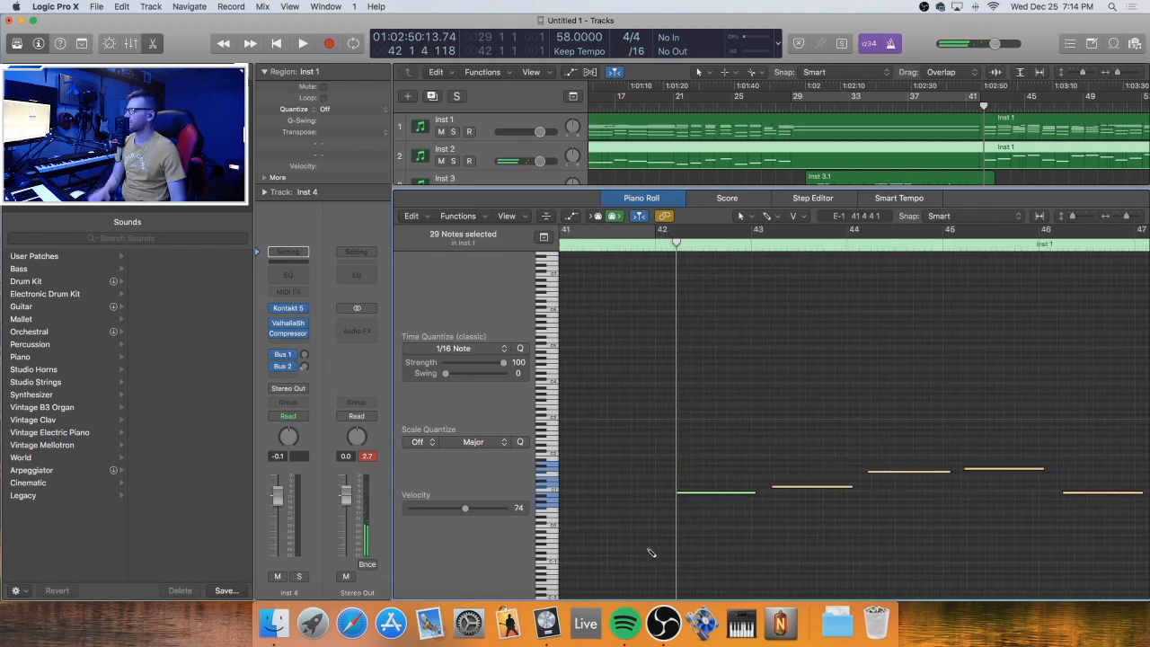
{"action": "left_click_drag", "start_coordinate": [696, 492], "coordinate": [678, 496]}
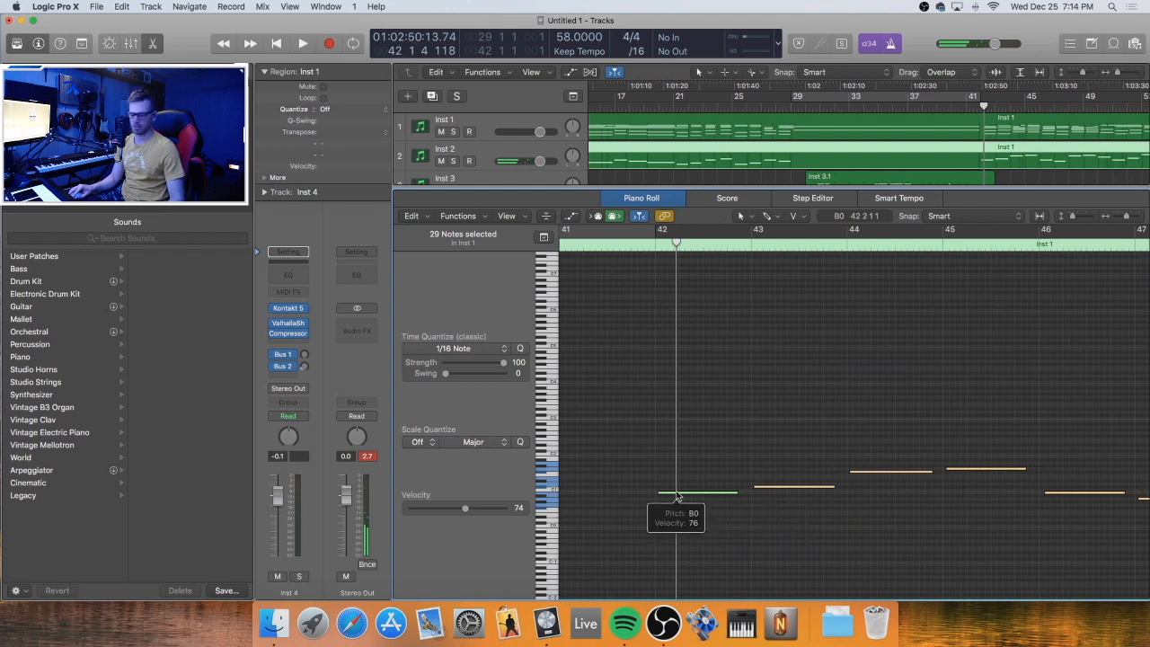
{"action": "scroll", "coordinate": [692, 499], "scroll_direction": "up", "scroll_amount": 5}
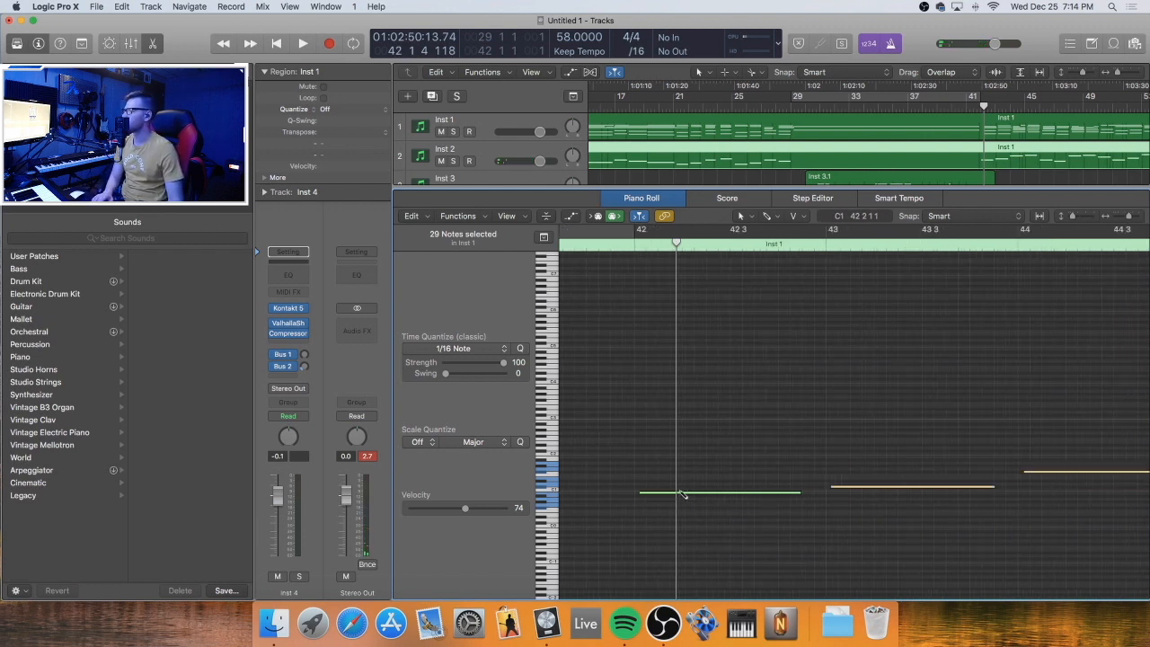
{"action": "left_click_drag", "start_coordinate": [678, 496], "coordinate": [667, 485]}
{"action": "scroll", "coordinate": [674, 483], "scroll_direction": "right", "scroll_amount": 5}
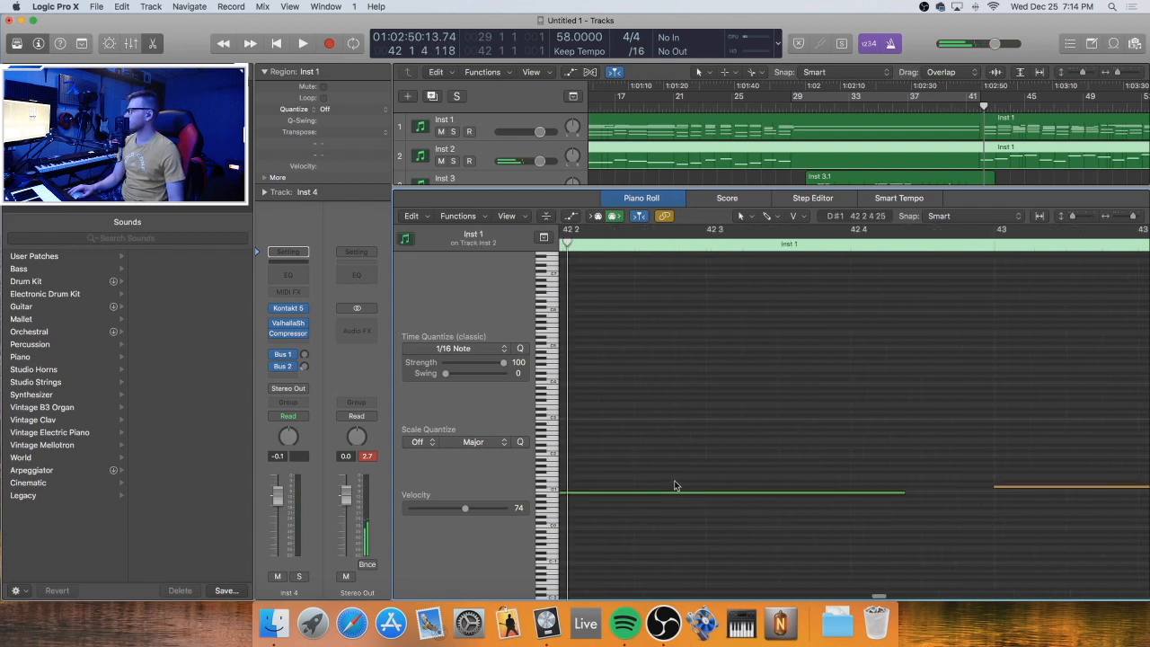
{"action": "key", "text": "super+Left"}
{"action": "key", "text": "super+Left"}
{"action": "key", "text": "super+Left"}
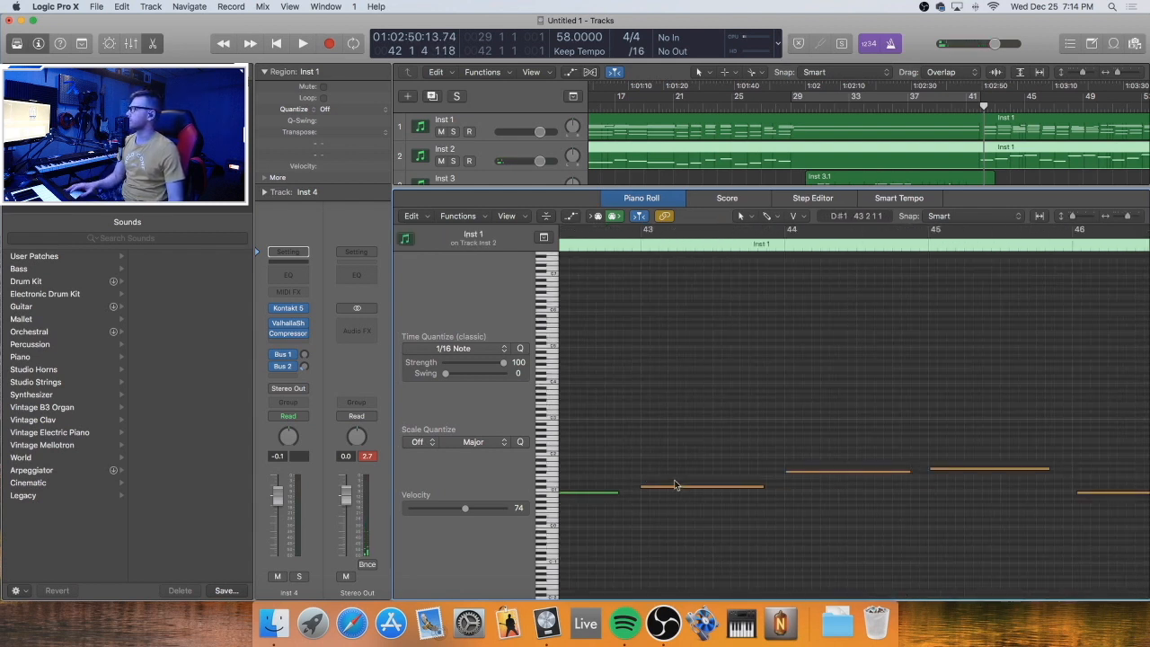
{"action": "key", "text": "e"}
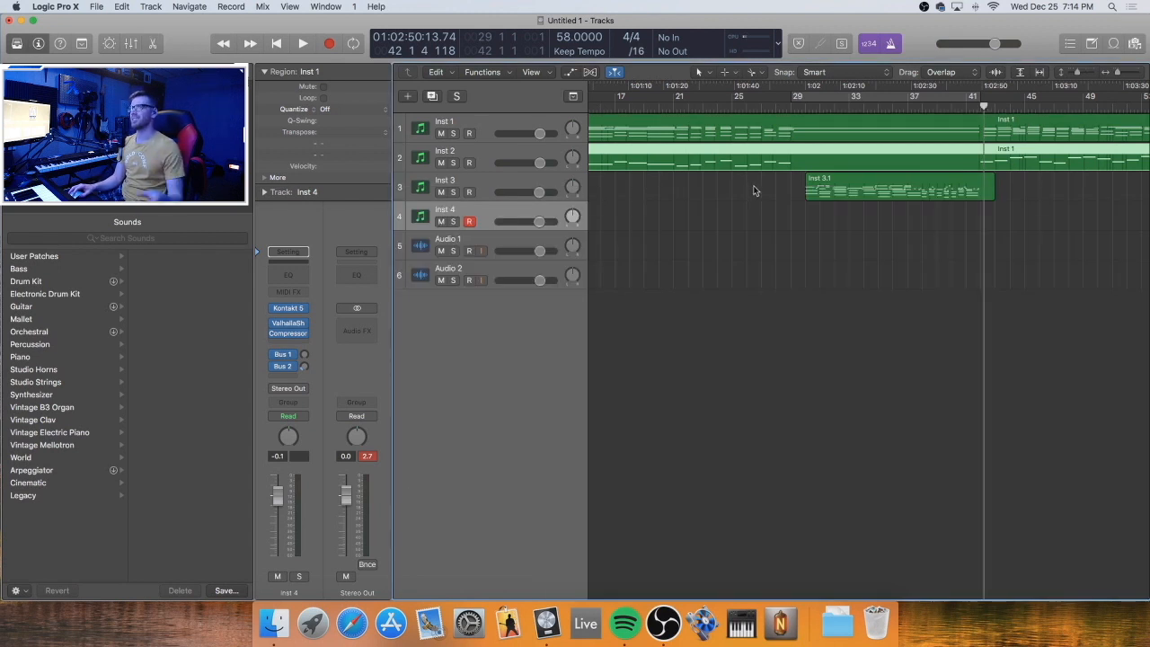
Open the Inst 1 track's region in the Piano Roll
{"action": "left_click", "coordinate": [1023, 210]}
{"action": "left_click", "coordinate": [1019, 133]}
{"action": "key", "text": "e"}
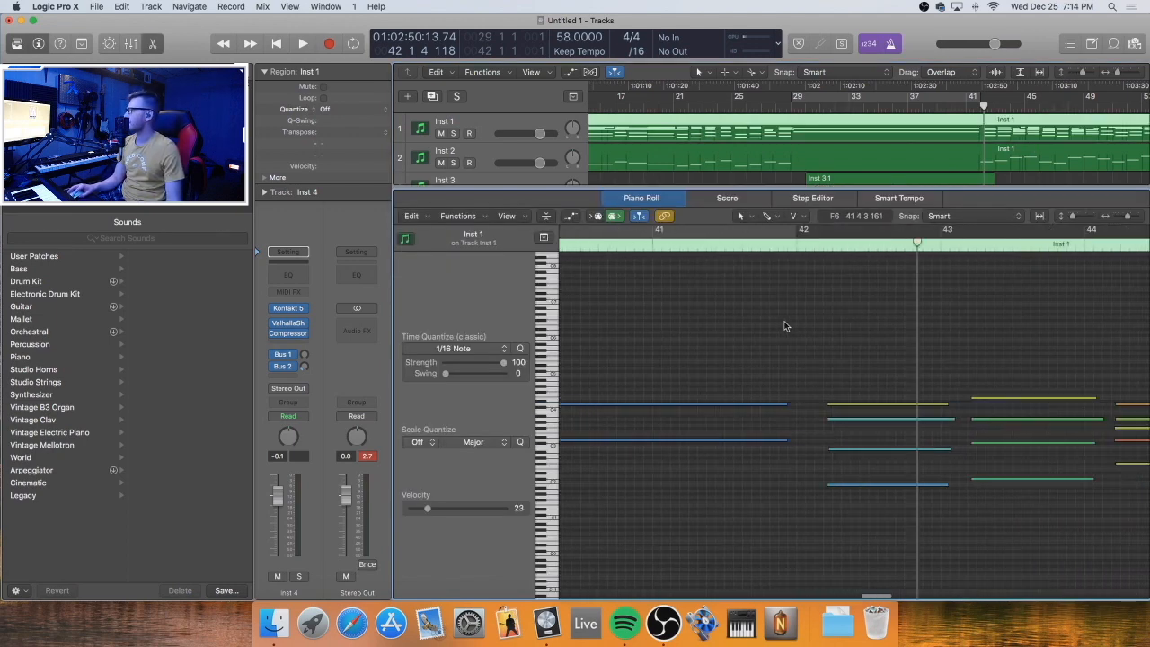
{"action": "key", "text": "super+Left"}
{"action": "key", "text": "super+Left"}
{"action": "key", "text": "super+Left"}
{"action": "scroll", "coordinate": [759, 324], "scroll_direction": "right", "scroll_amount": 5}
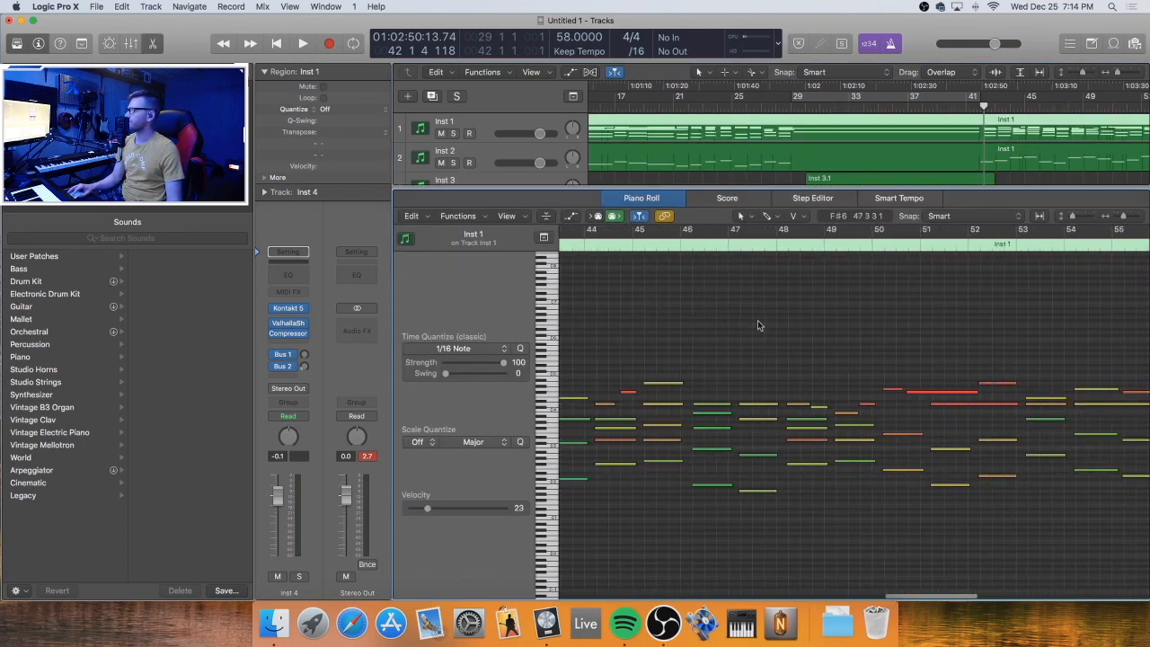
{"action": "key", "text": "super+Left"}
{"action": "key", "text": "super+Left"}
{"action": "key", "text": "super+Left"}
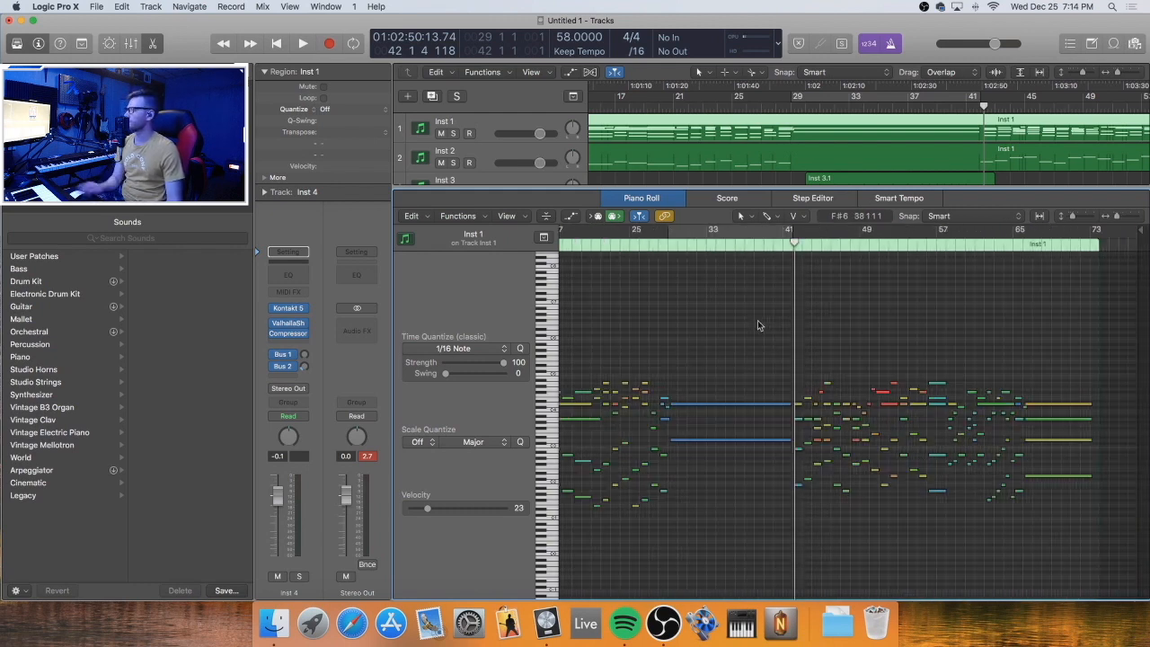
Shift all of the Inst 1 track's notes after the long sustained notes earlier to the start of bar 42
{"action": "left_click_drag", "start_coordinate": [1062, 366], "coordinate": [798, 585]}
{"action": "left_click", "coordinate": [742, 456]}
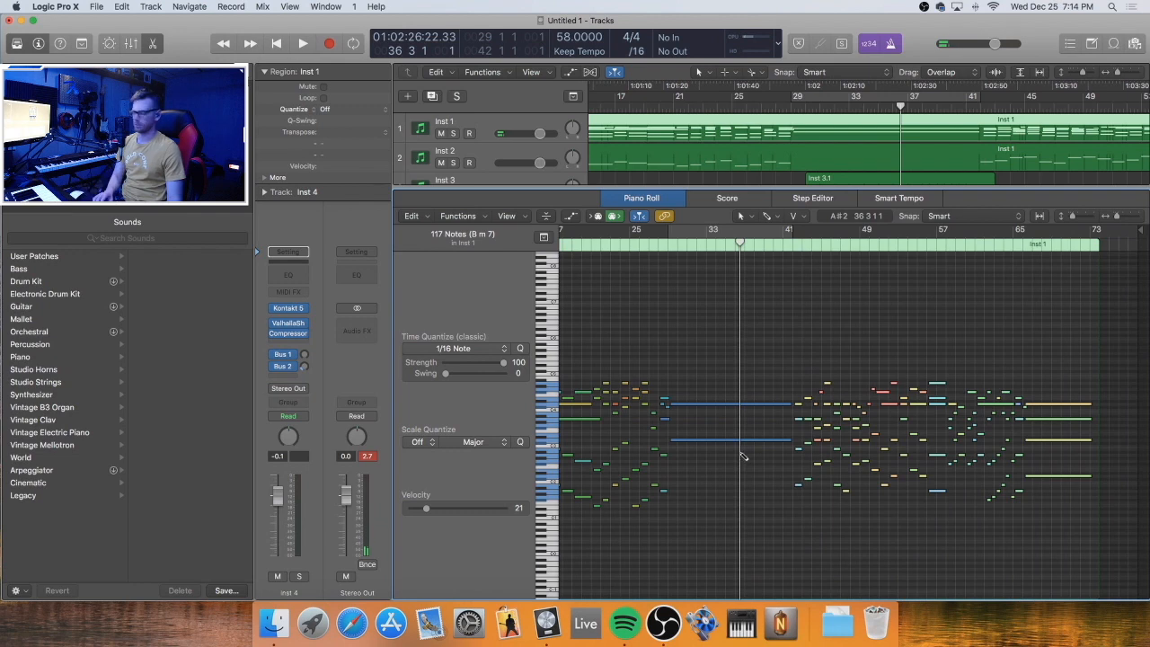
{"action": "key", "text": "super+Right"}
{"action": "key", "text": "super+Right"}
{"action": "key", "text": "super+Right"}
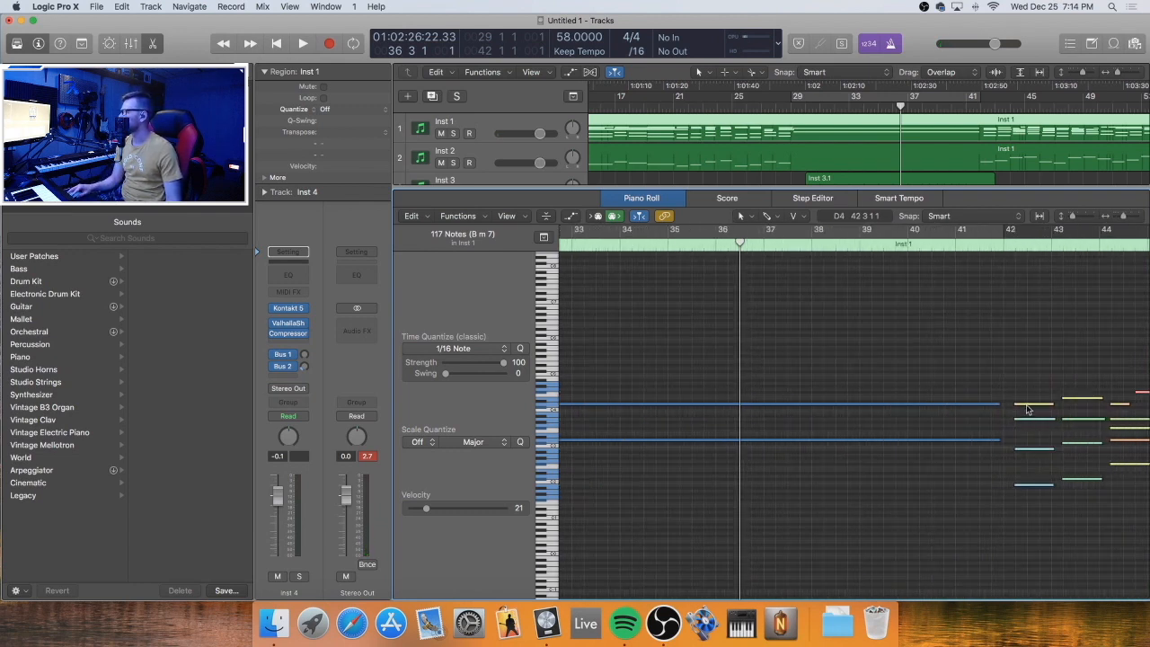
{"action": "left_click_drag", "start_coordinate": [1021, 410], "coordinate": [1022, 410]}
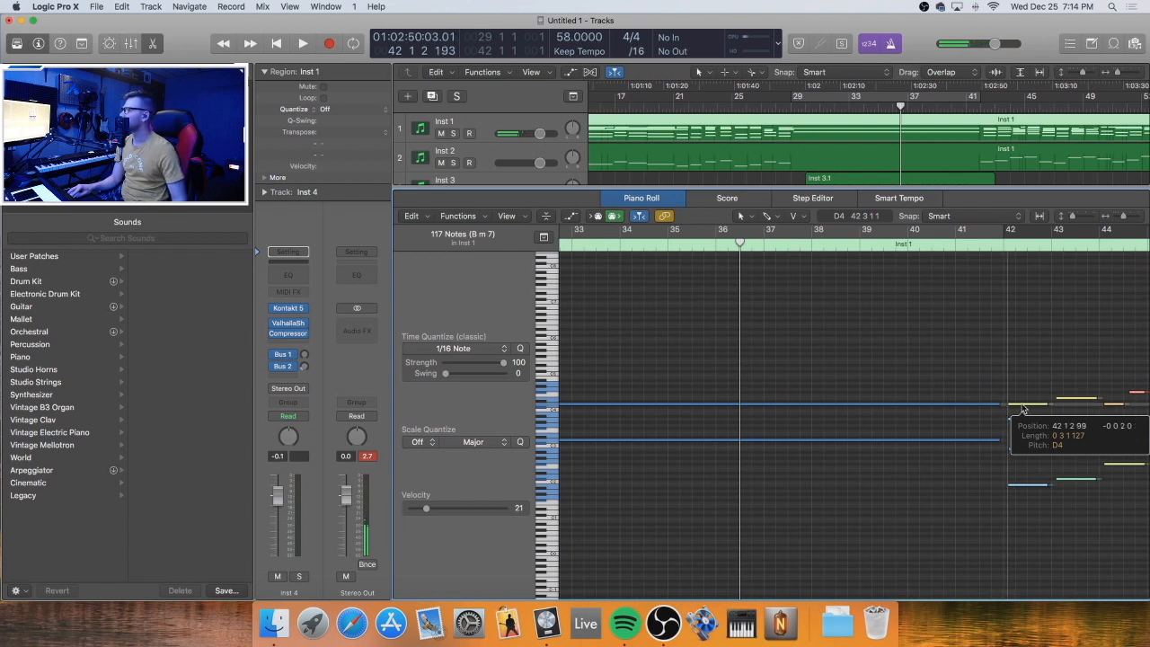
{"action": "left_click_drag", "start_coordinate": [1021, 410], "coordinate": [1016, 409]}
{"action": "left_click", "coordinate": [1005, 380]}
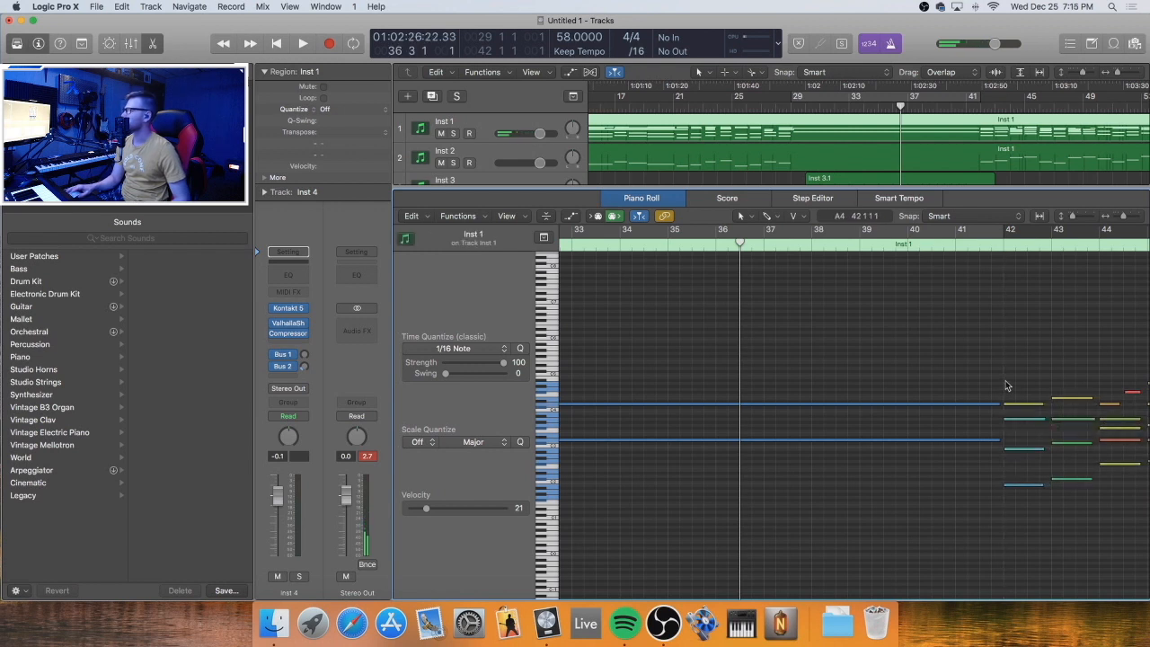
Play back from bar 39 into bar 42 to check the timing of the shifted notes
{"action": "key", "text": "comma"}
{"action": "key", "text": "period"}
{"action": "key", "text": "period"}
{"action": "key", "text": "period"}
{"action": "key", "text": "period"}
{"action": "key", "text": "period"}
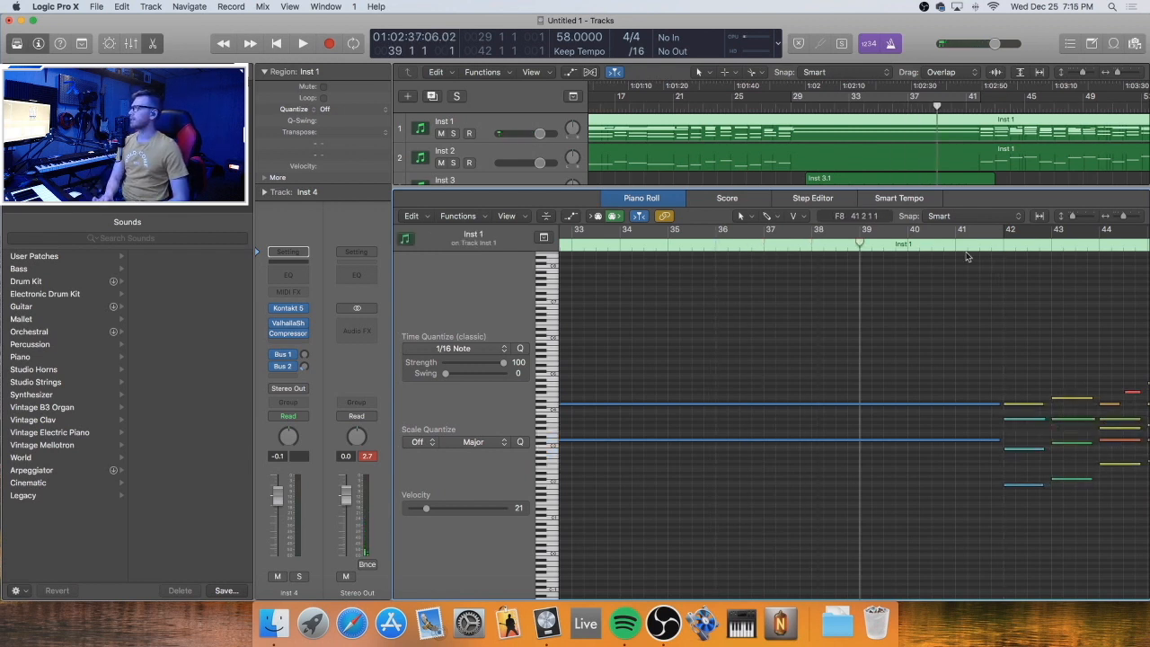
{"action": "key", "text": "space"}
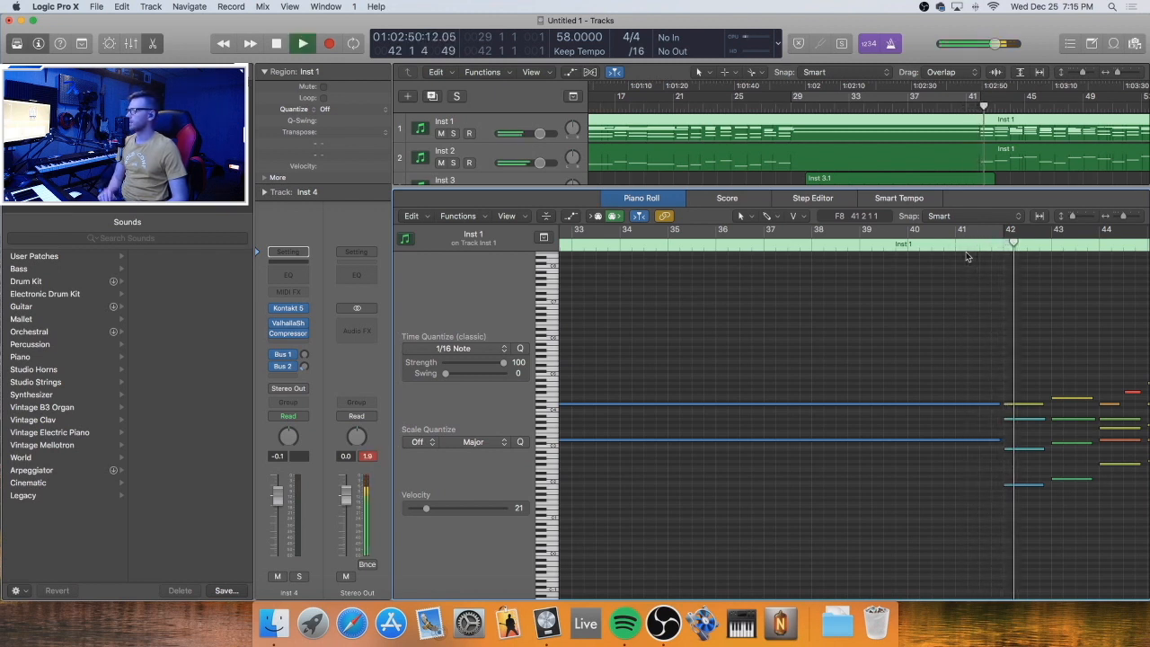
{"action": "key", "text": "space"}
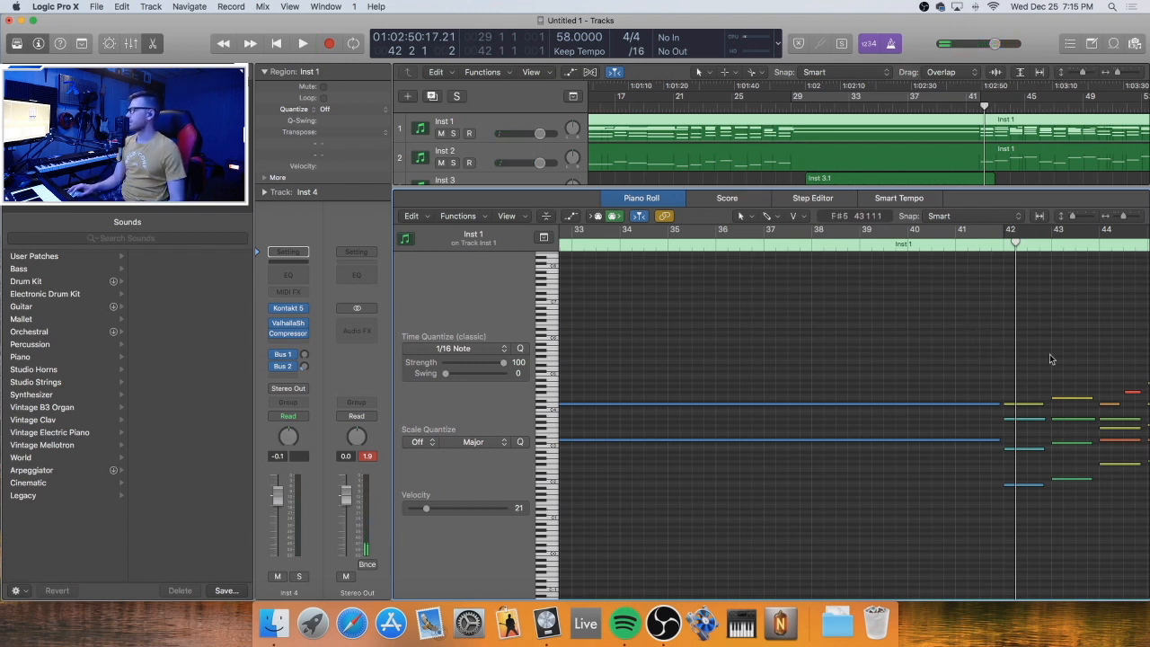
Extend the first Inst 1 chord to begin slightly before bar 42 and trim the upper sustained note to meet it
{"action": "left_click_drag", "start_coordinate": [1028, 405], "coordinate": [991, 487]}
{"action": "left_click", "coordinate": [947, 404]}
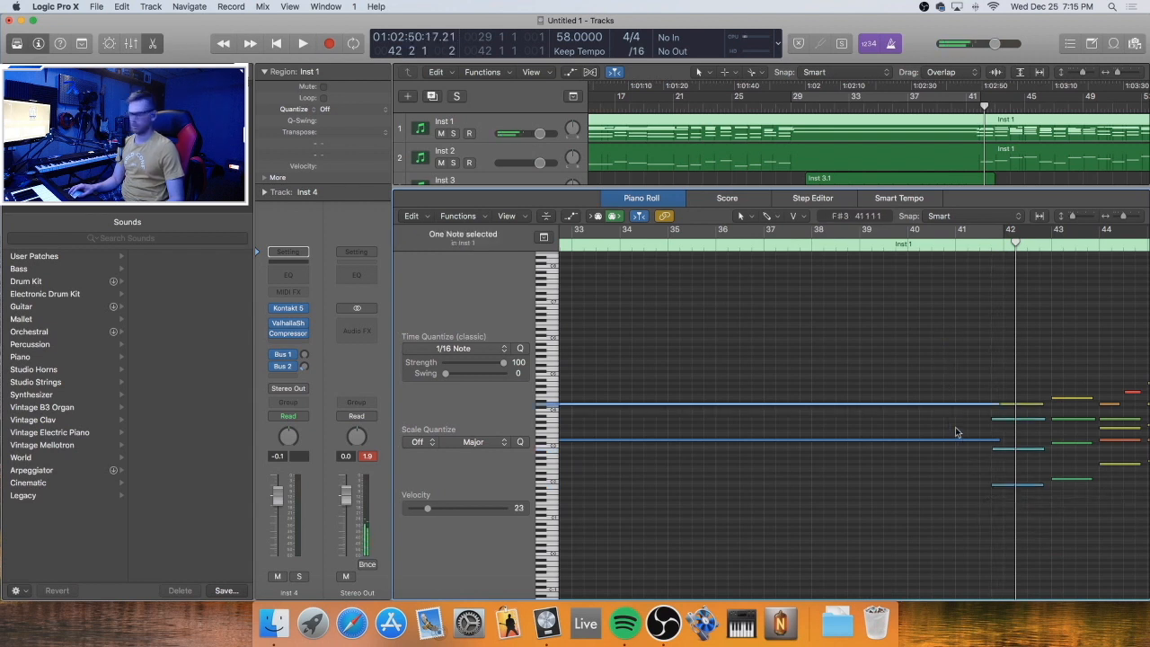
{"action": "left_click", "coordinate": [929, 440], "text": "shift"}
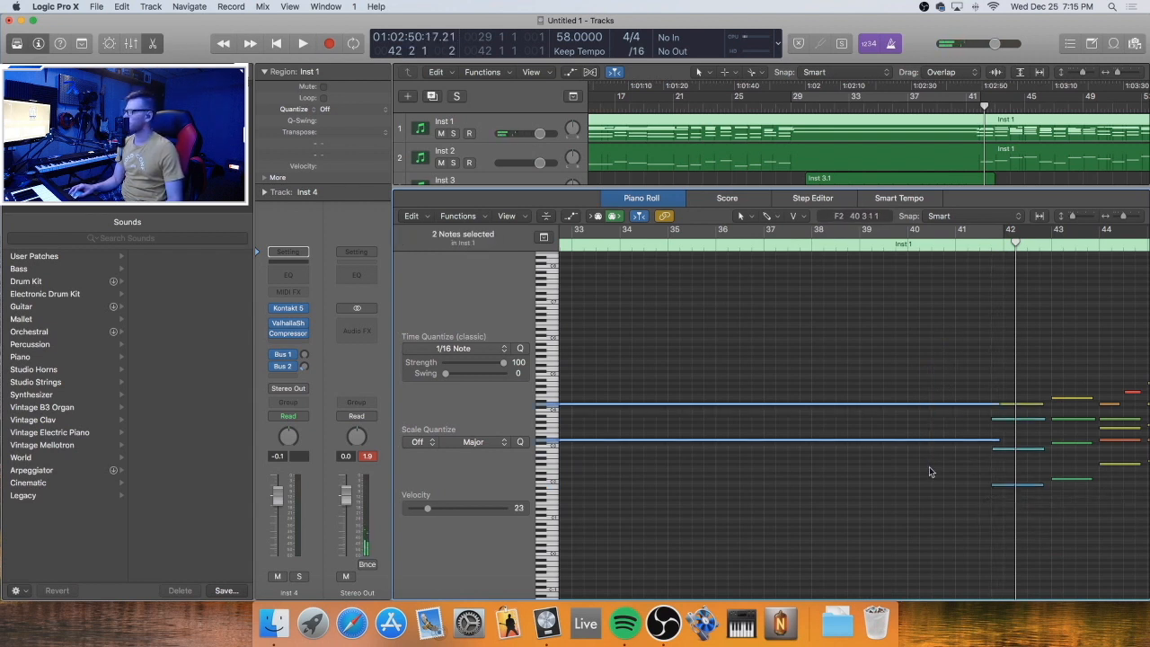
{"action": "key", "text": "super+s"}
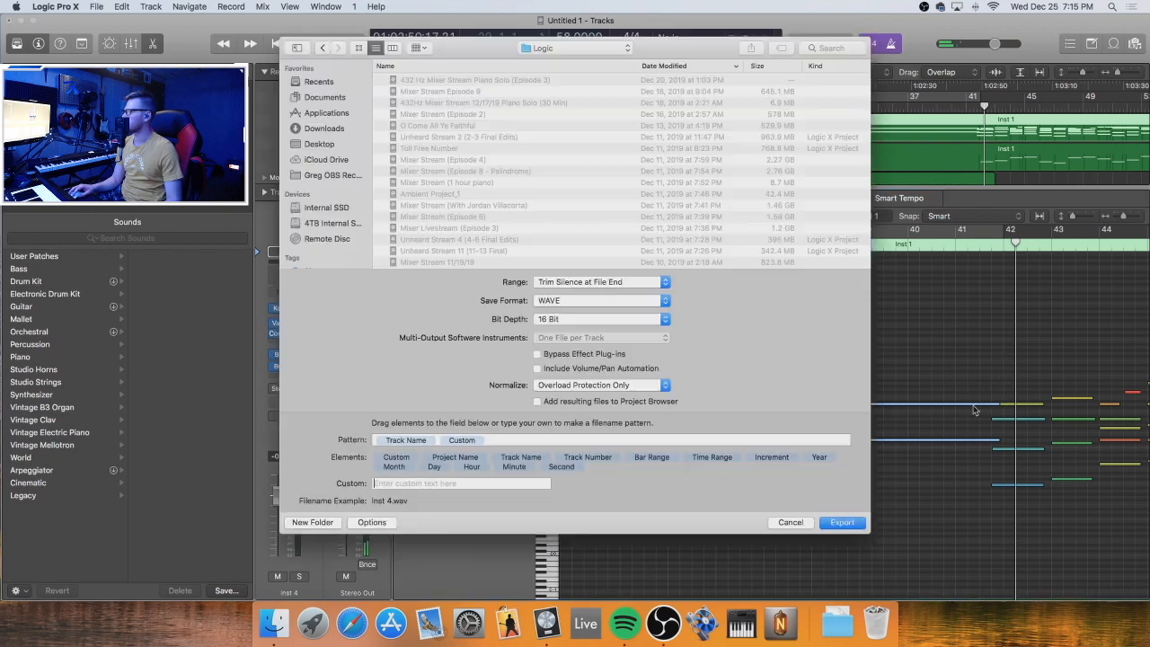
{"action": "left_click", "coordinate": [790, 524]}
{"action": "left_click_drag", "start_coordinate": [981, 358], "coordinate": [995, 471]}
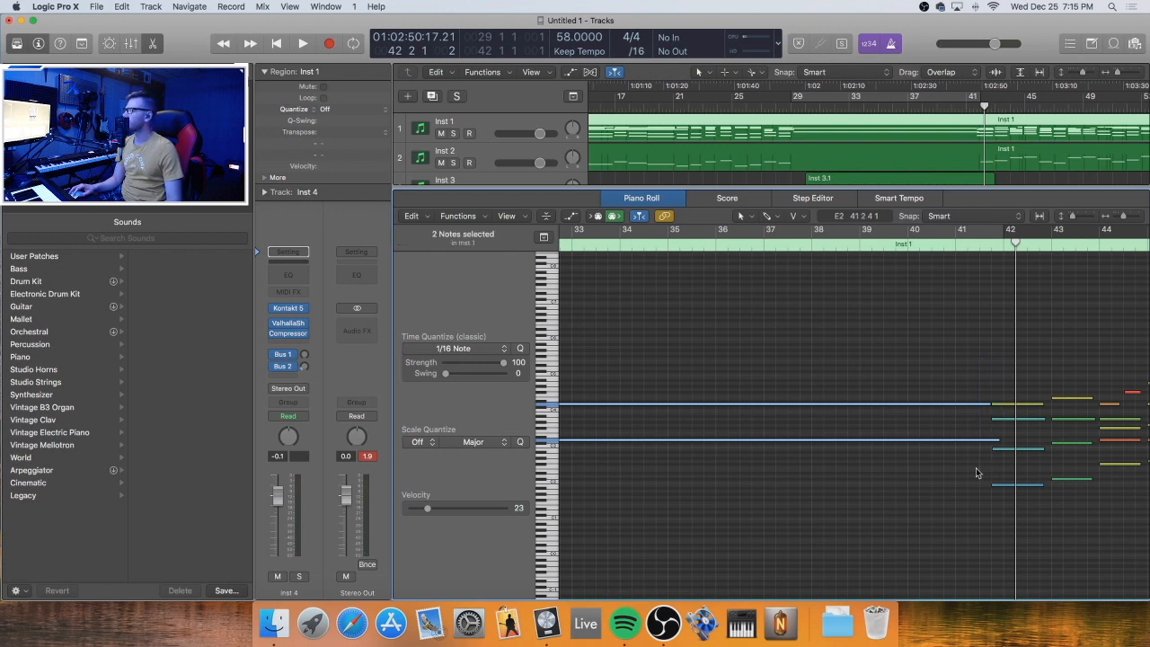
{"action": "left_click", "coordinate": [975, 467]}
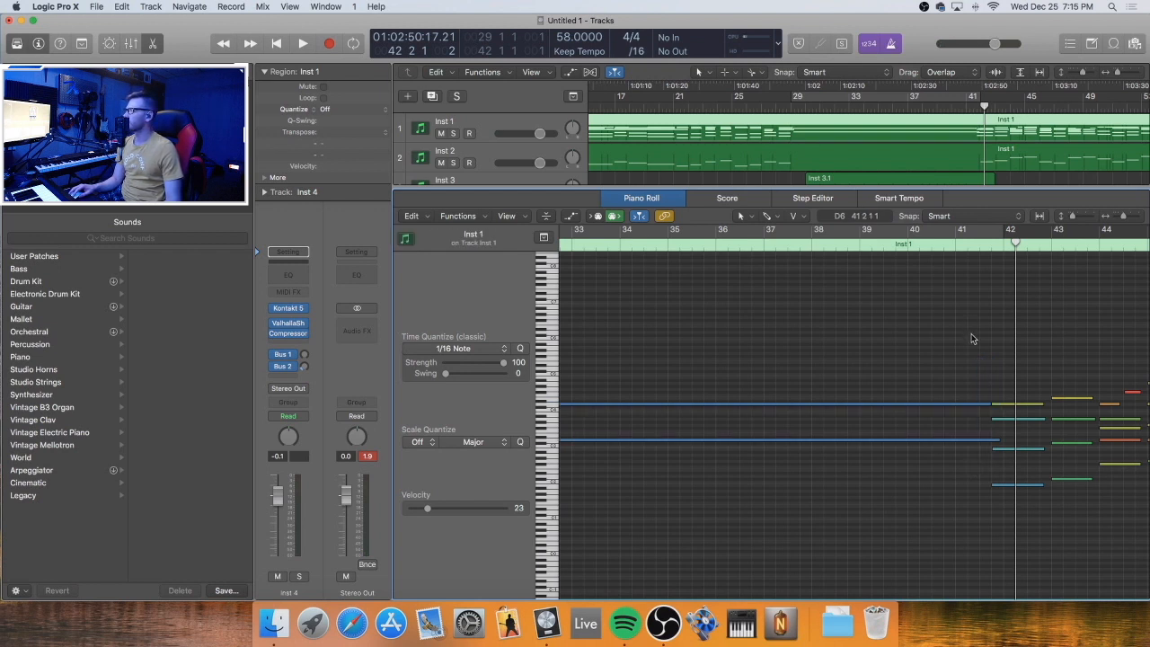
{"action": "left_click", "coordinate": [996, 440]}
{"action": "left_click", "coordinate": [1007, 405]}
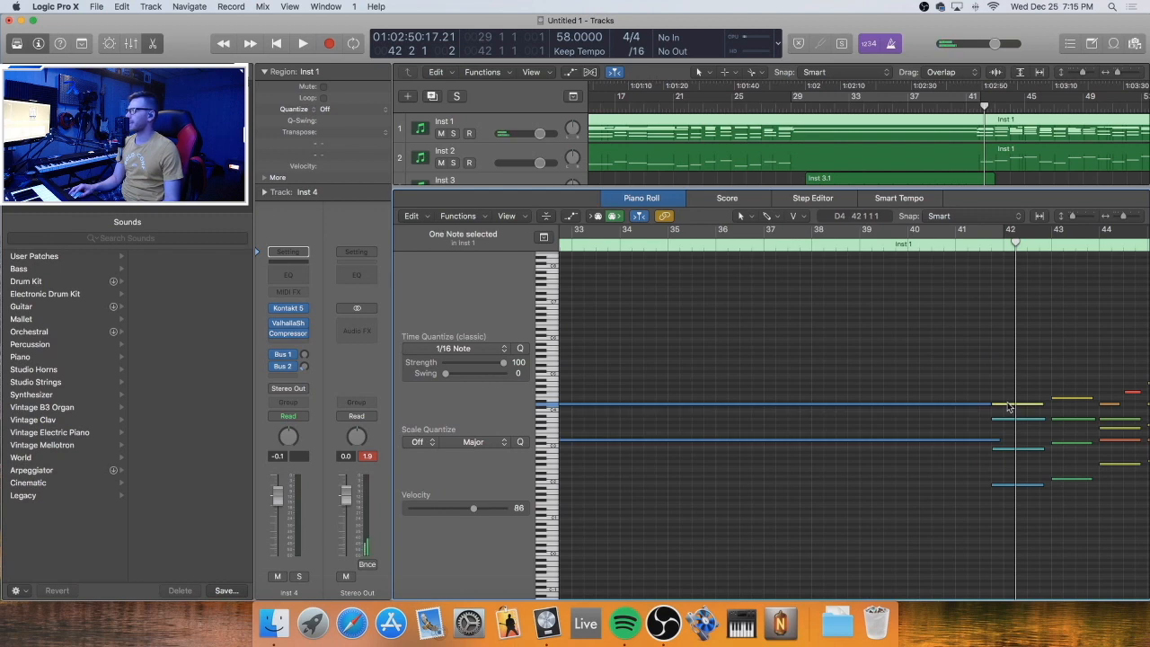
Play back the arrangement from bar 29, where the sustained Inst 1 notes begin, and close the Piano Roll
{"action": "key", "text": "super+Left"}
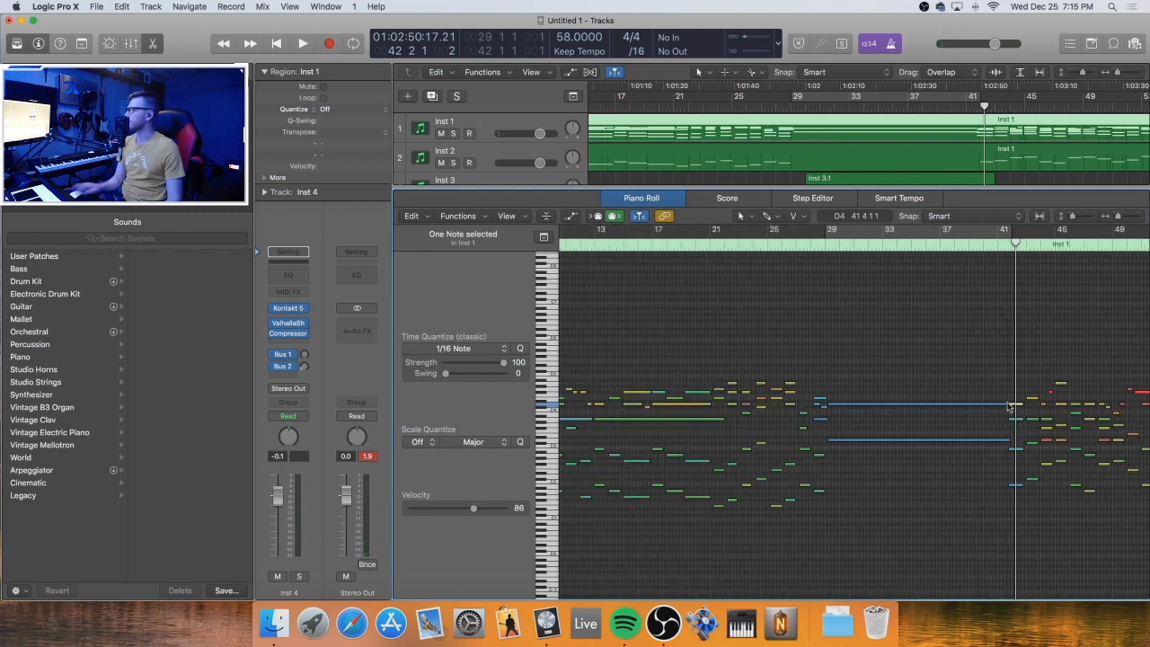
{"action": "double_click", "coordinate": [822, 248]}
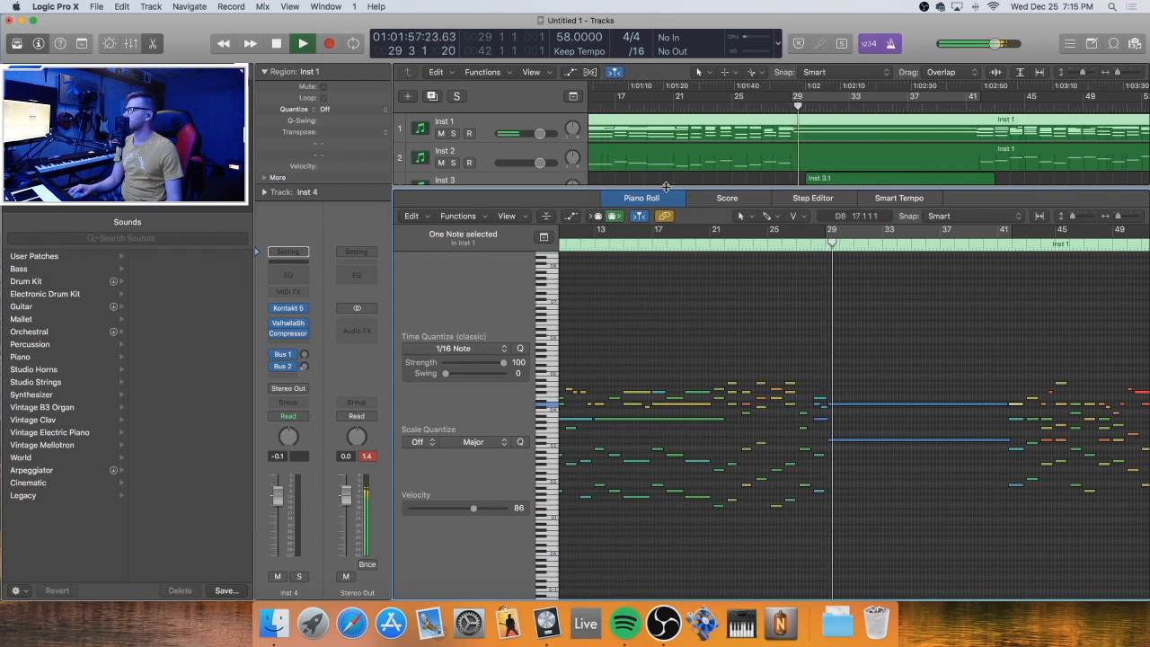
{"action": "key", "text": "p"}
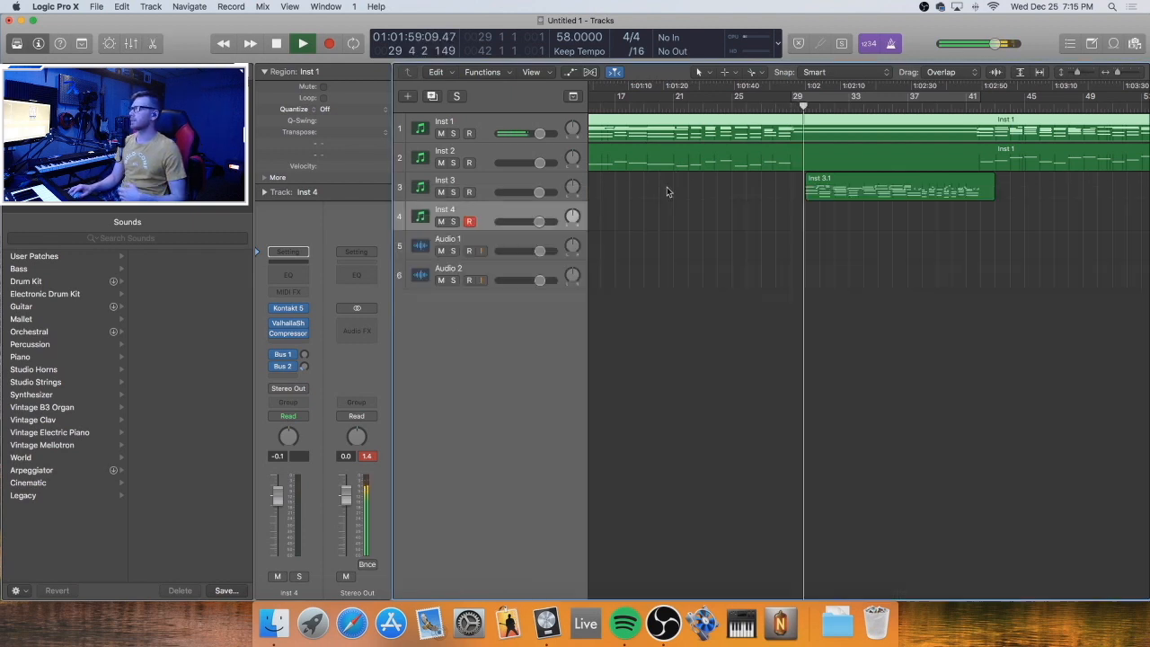
Delete the unused Inst 4 track and stop playback near bar 52
{"action": "left_click", "coordinate": [497, 215]}
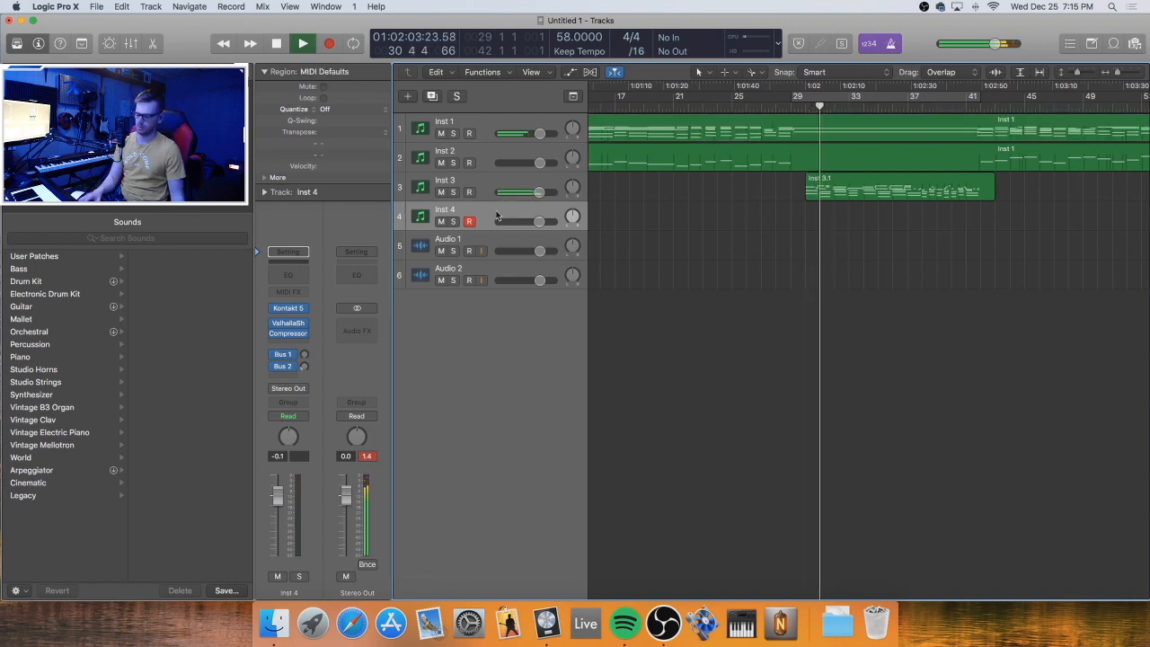
{"action": "key", "text": "Delete"}
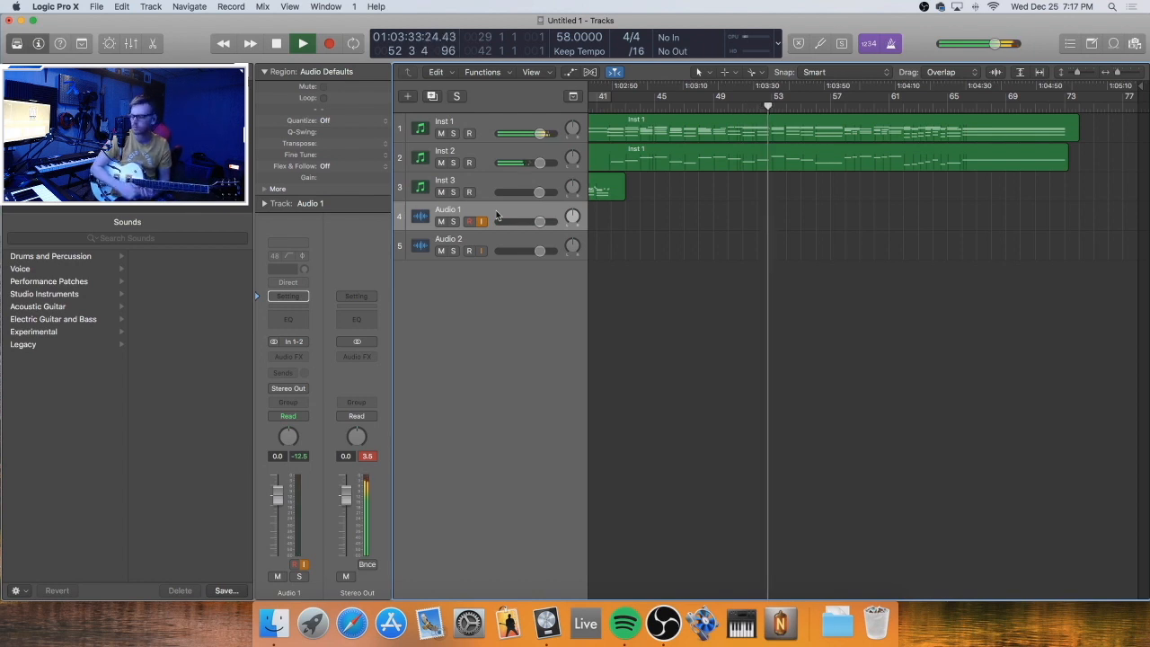
{"action": "key", "text": "space"}
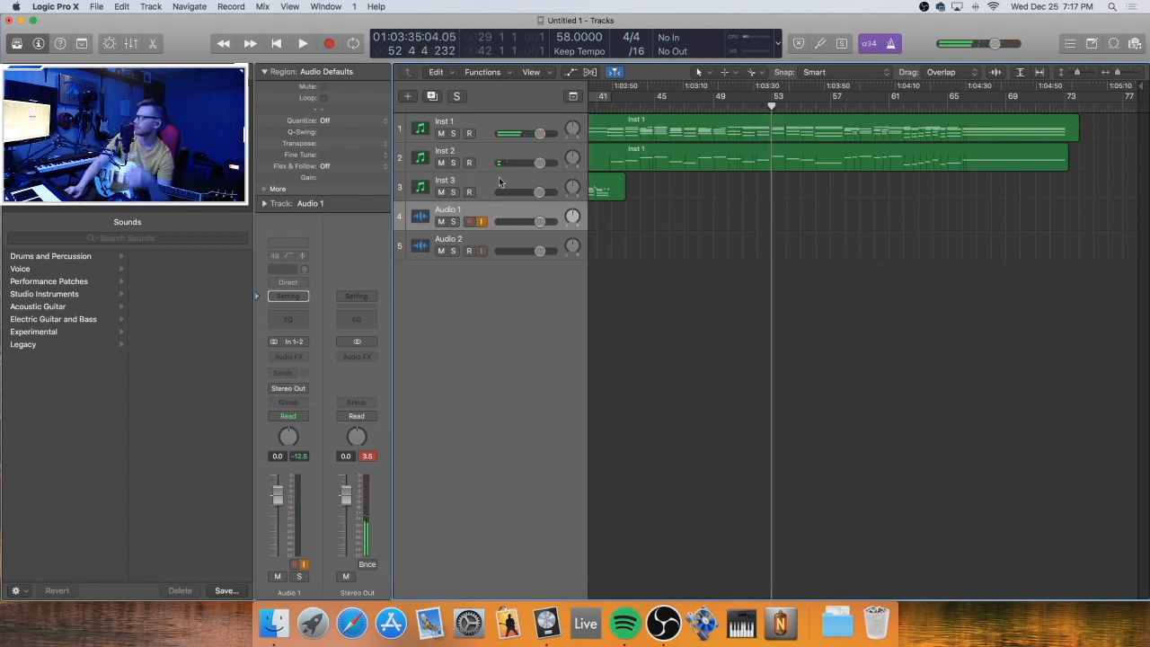
Lower the Inst 1, Inst 2 and Inst 3 track volumes together to about -6.2 dB
{"action": "left_click", "coordinate": [498, 181]}
{"action": "left_click", "coordinate": [504, 128], "text": "shift"}
{"action": "left_click", "coordinate": [541, 134]}
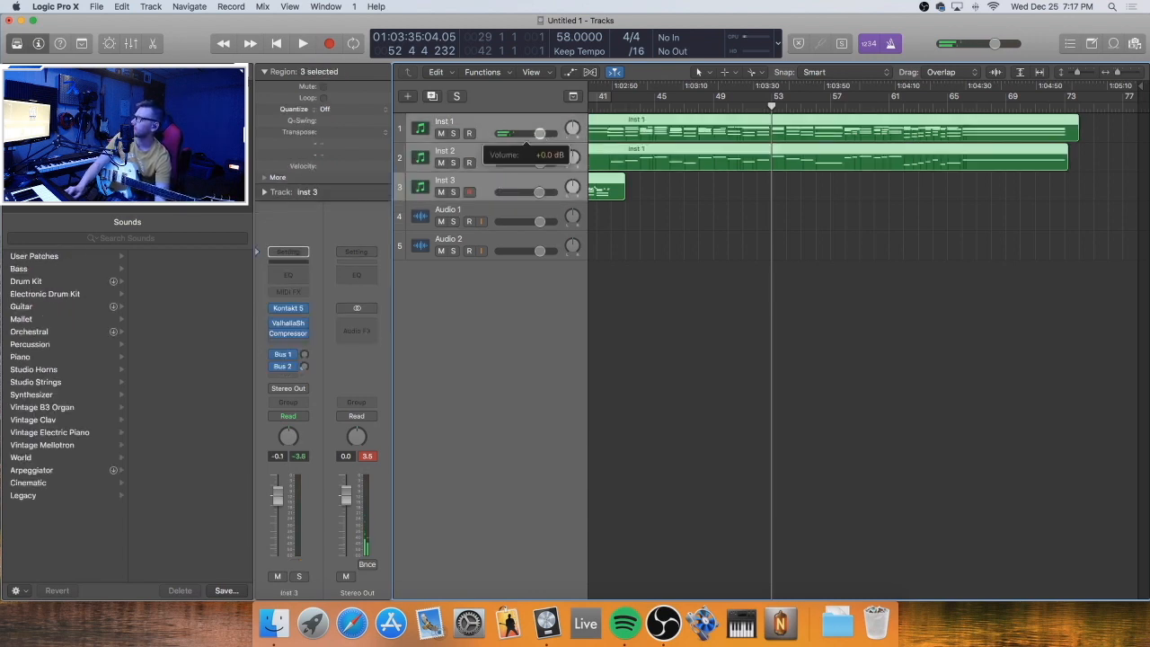
{"action": "left_click_drag", "start_coordinate": [539, 133], "coordinate": [525, 133]}
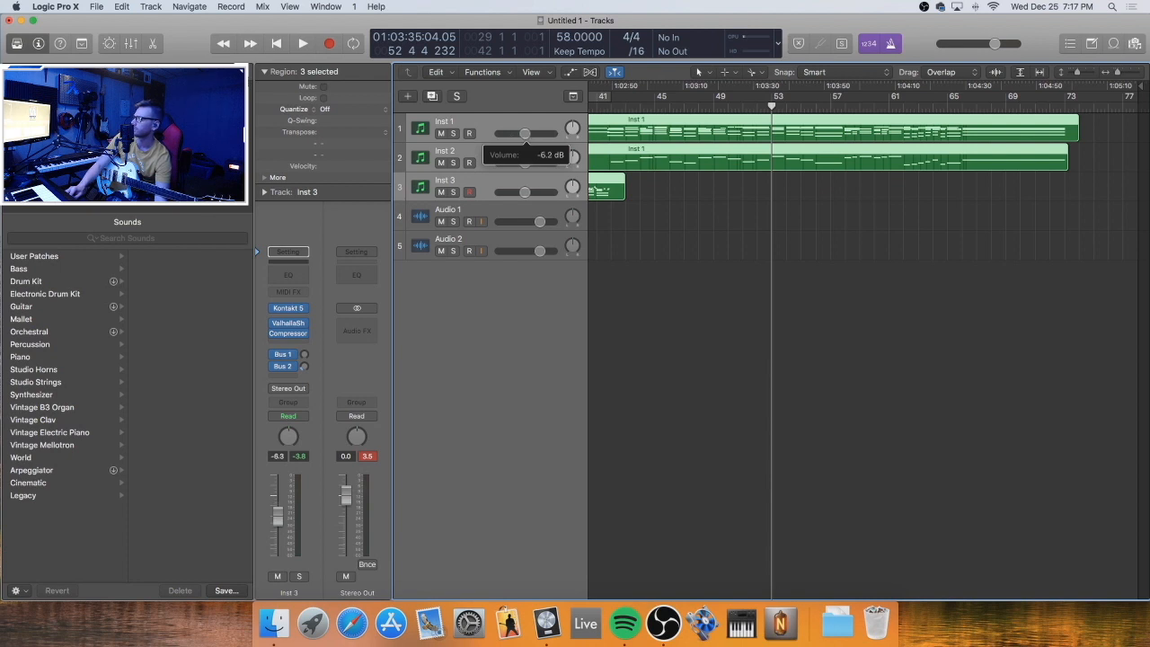
{"action": "left_click", "coordinate": [669, 200]}
{"action": "key", "text": "z"}
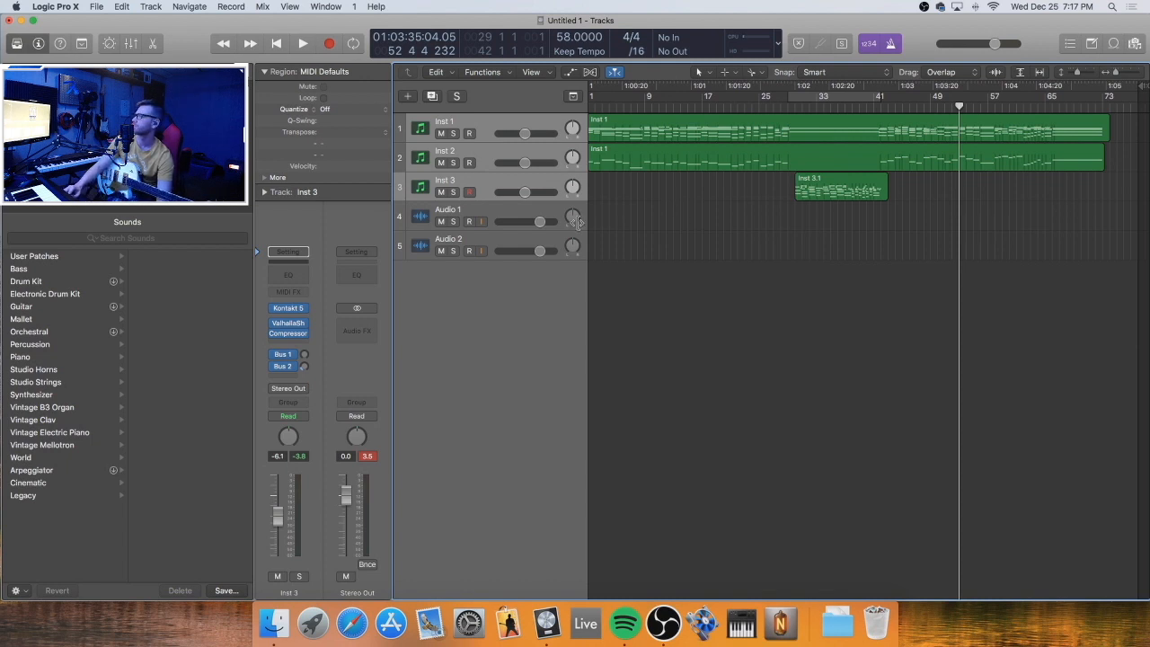
Pull the project end back to about bar 73 and start recording on Audio 1 from the project's beginning
{"action": "left_click", "coordinate": [488, 212]}
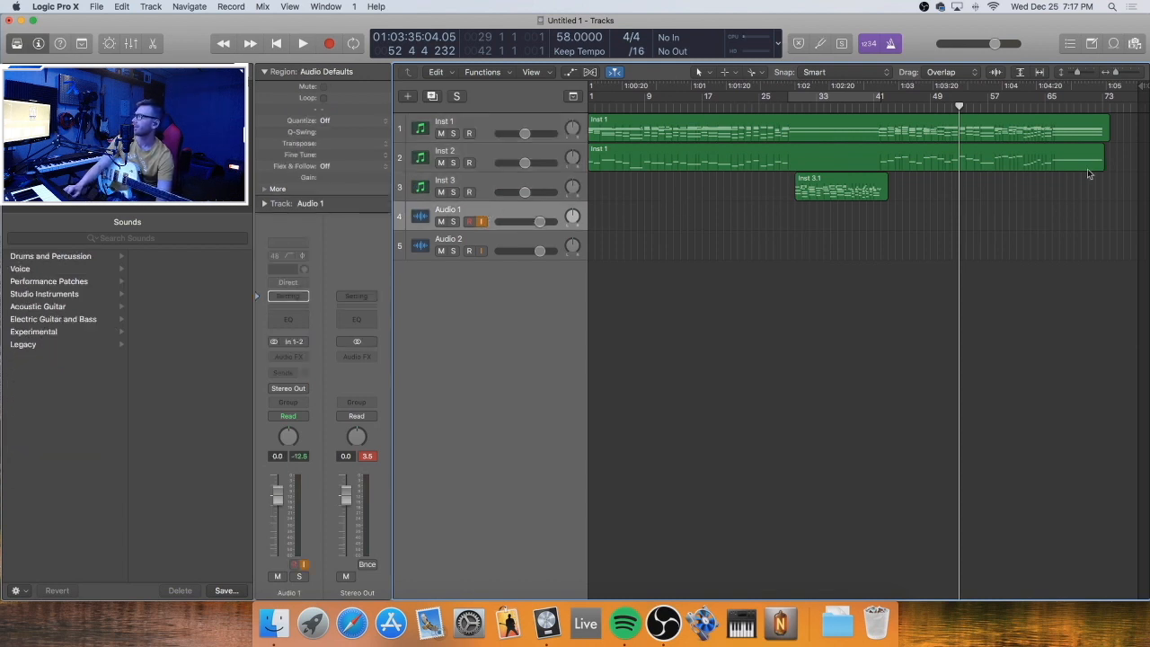
{"action": "left_click_drag", "start_coordinate": [1135, 93], "coordinate": [1112, 93]}
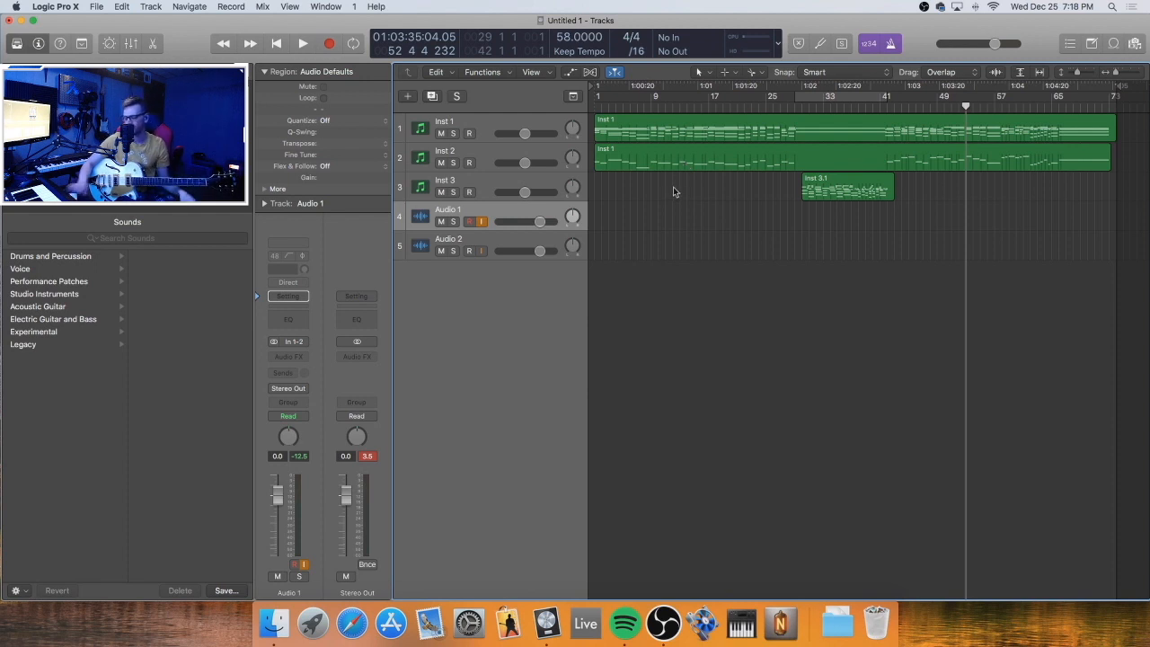
{"action": "key", "text": "Return"}
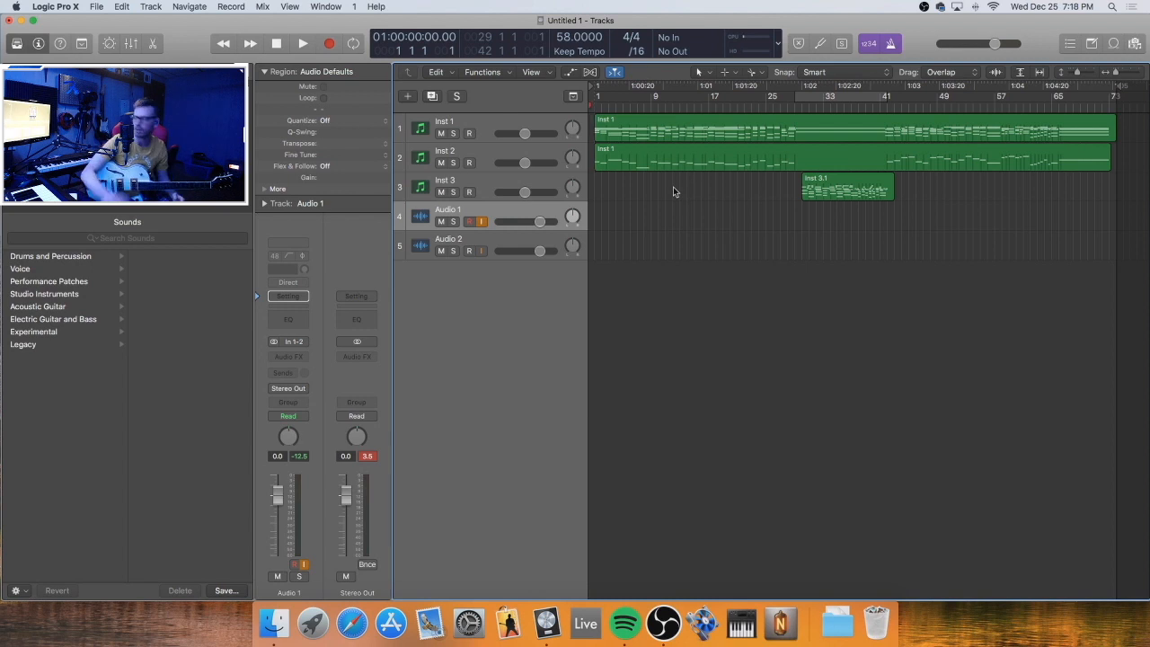
{"action": "key", "text": "r"}
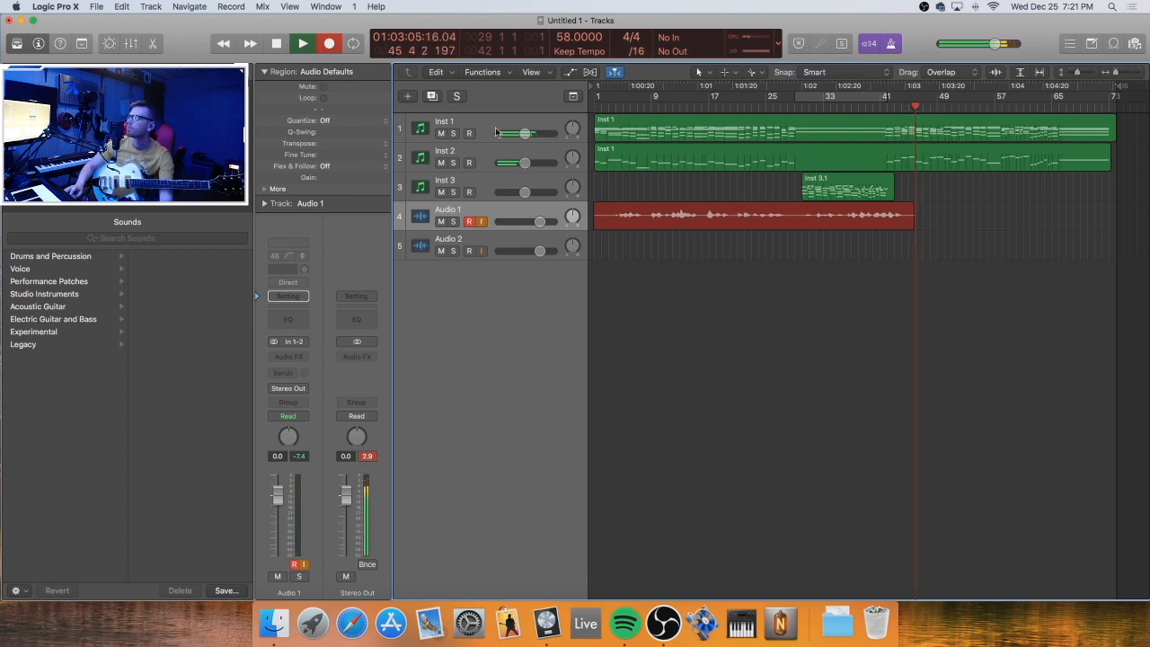
Rebalance the three instrument tracks together during the take, bringing Inst 1 to -5.5 dB, and stop recording near bar 69
{"action": "left_click", "coordinate": [493, 130]}
{"action": "left_click", "coordinate": [530, 198], "text": "shift"}
{"action": "left_click_drag", "start_coordinate": [528, 199], "coordinate": [508, 198]}
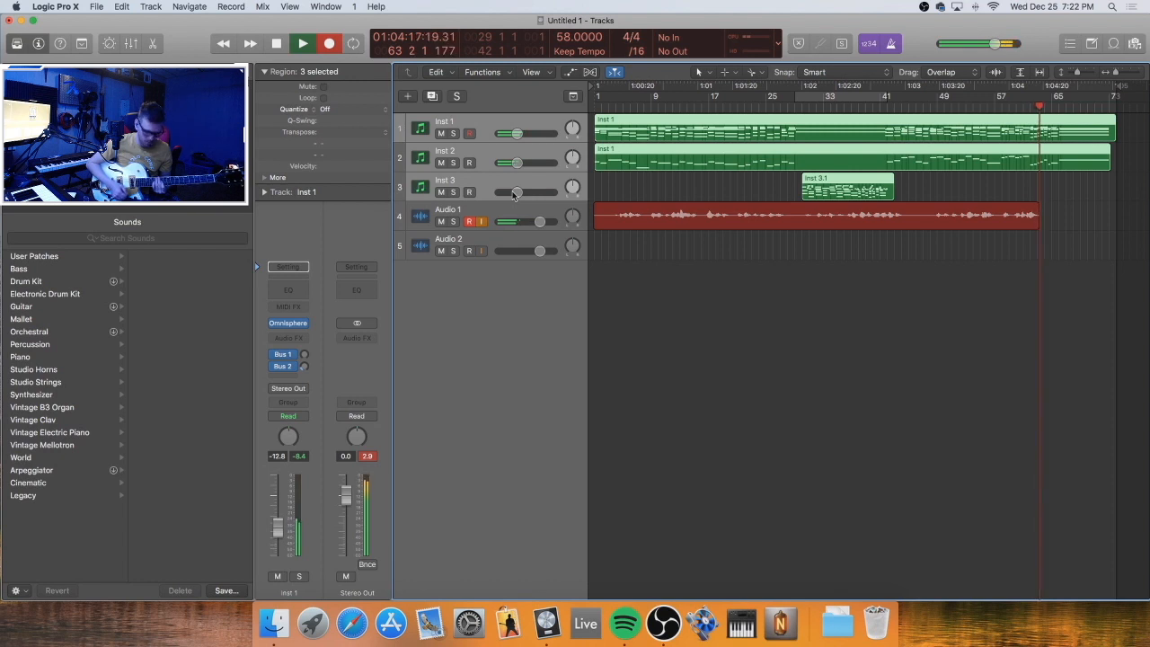
{"action": "left_click", "coordinate": [601, 193]}
{"action": "left_click_drag", "start_coordinate": [517, 162], "coordinate": [525, 163]}
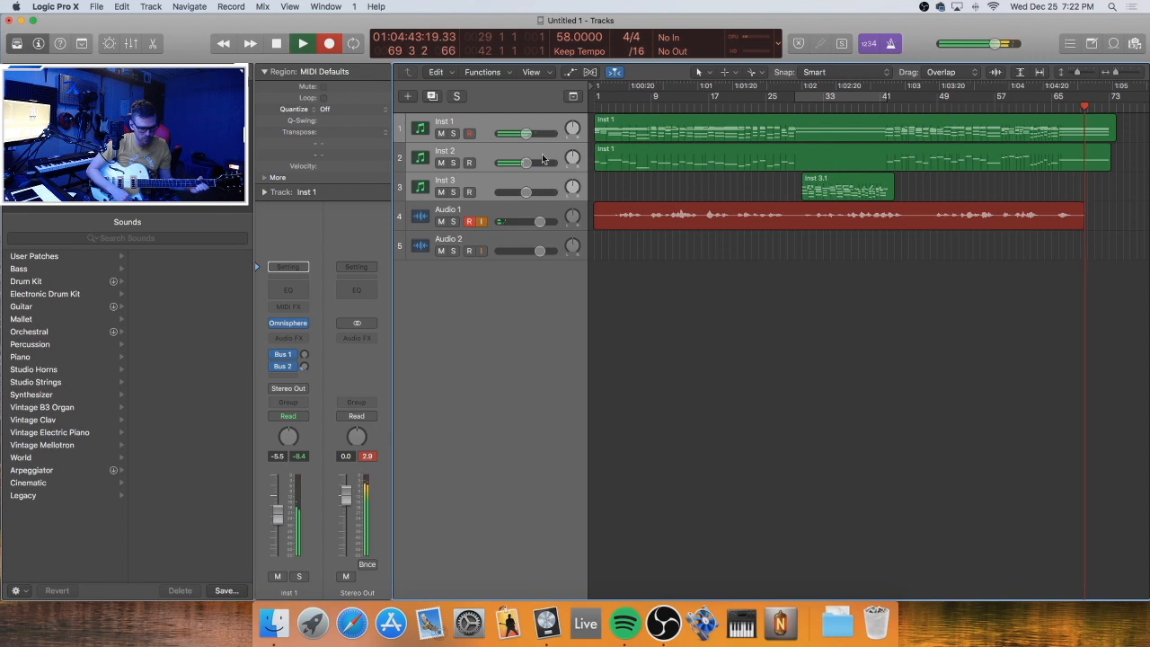
{"action": "key", "text": "space"}
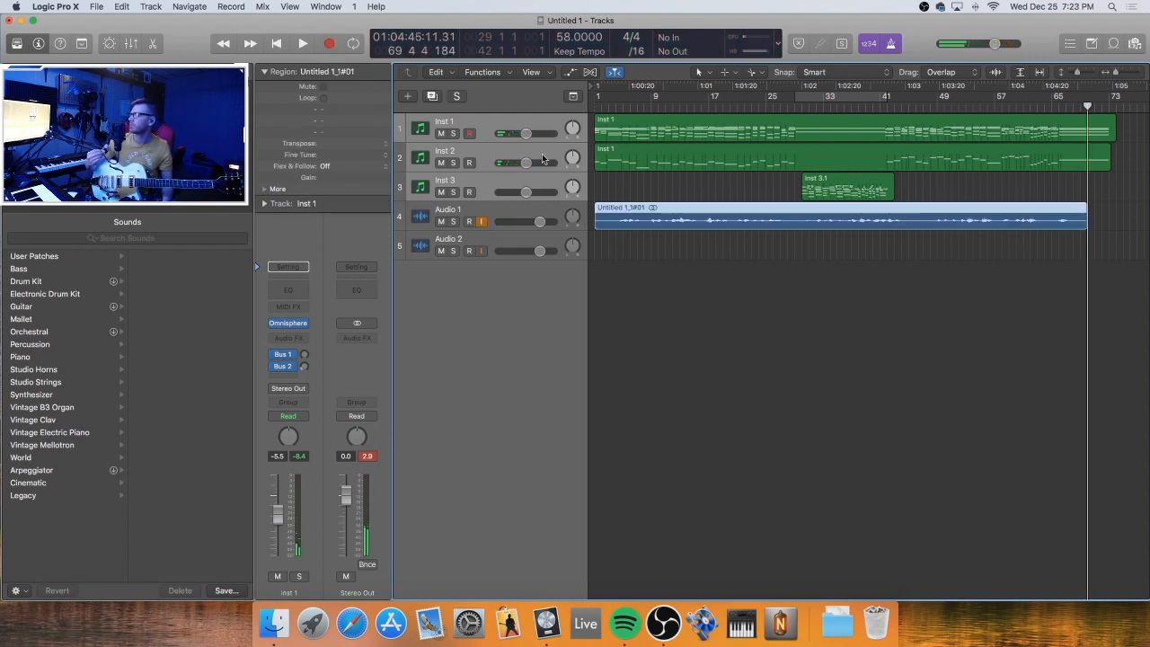
Split the Audio 1 recording where the Inst 3 region starts and again at about bar 45
{"action": "left_click", "coordinate": [652, 195]}
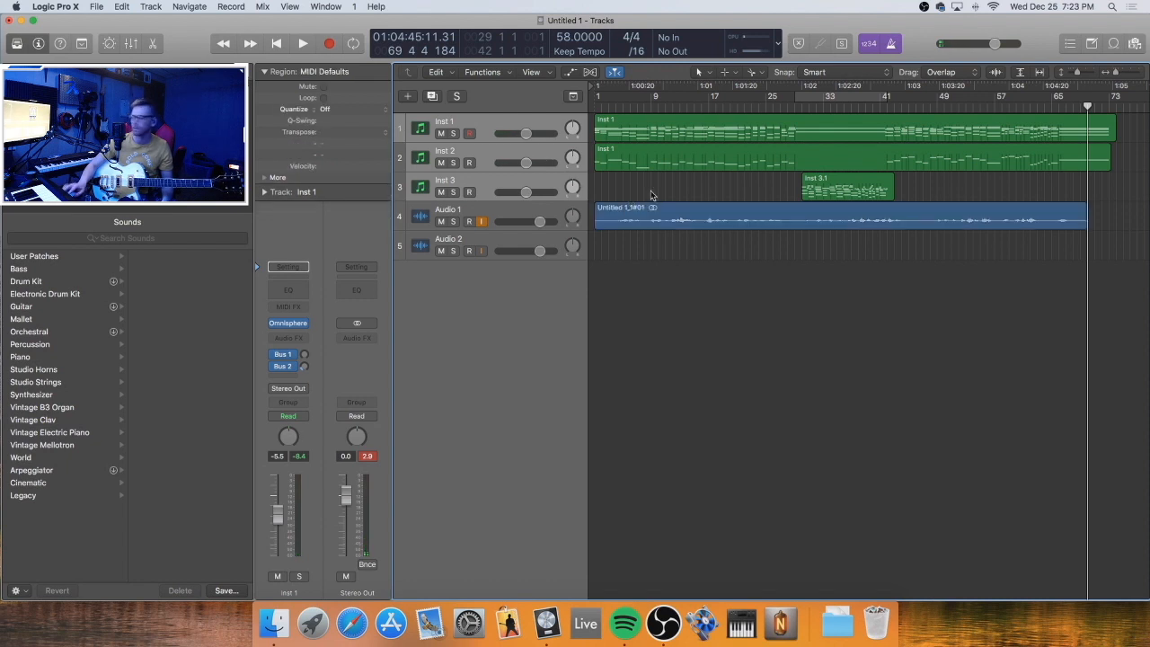
{"action": "key", "text": "Return"}
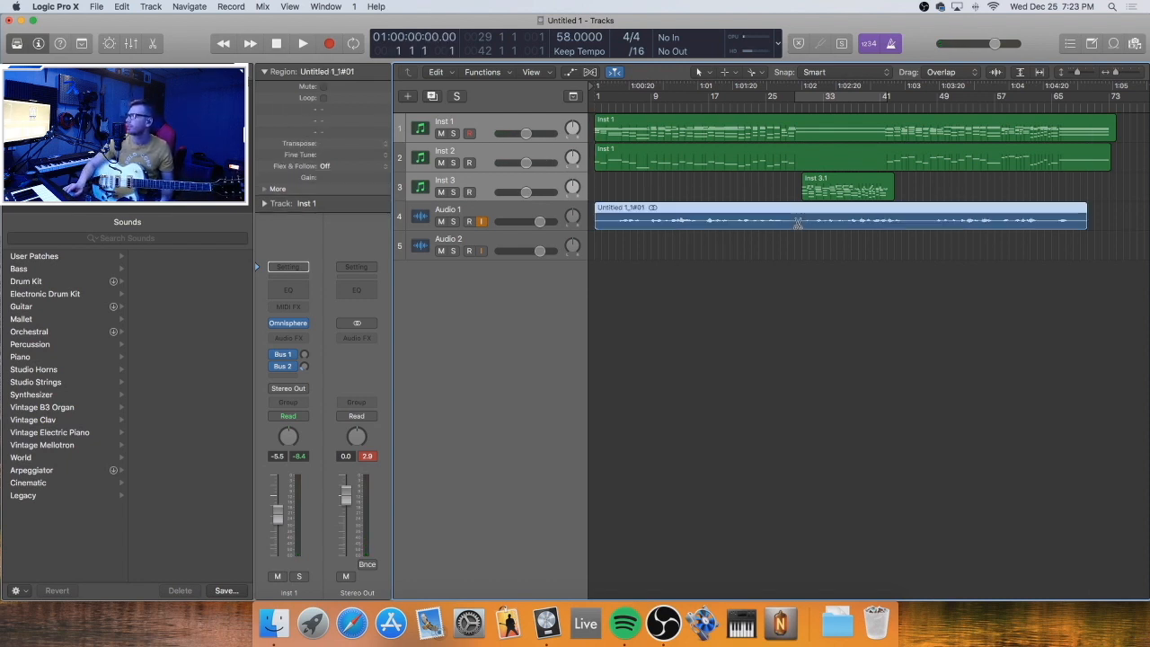
{"action": "left_click", "coordinate": [800, 222]}
{"action": "left_click_drag", "start_coordinate": [800, 222], "coordinate": [798, 225]}
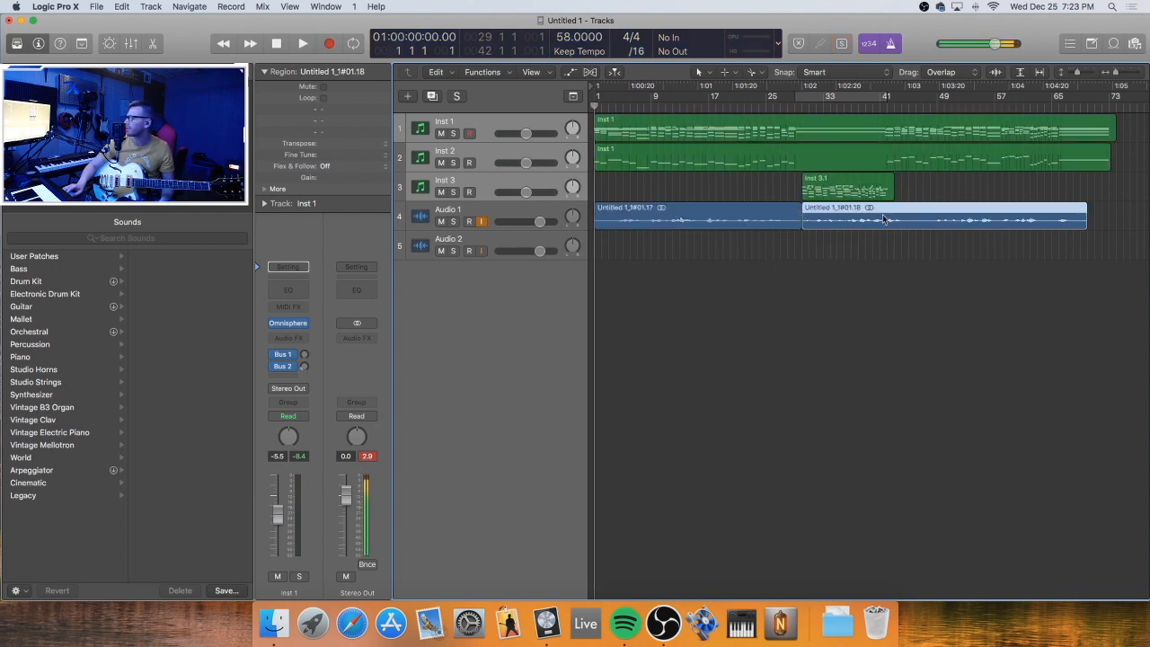
{"action": "left_click_drag", "start_coordinate": [915, 221], "coordinate": [914, 221]}
{"action": "left_click_drag", "start_coordinate": [913, 224], "coordinate": [908, 233]}
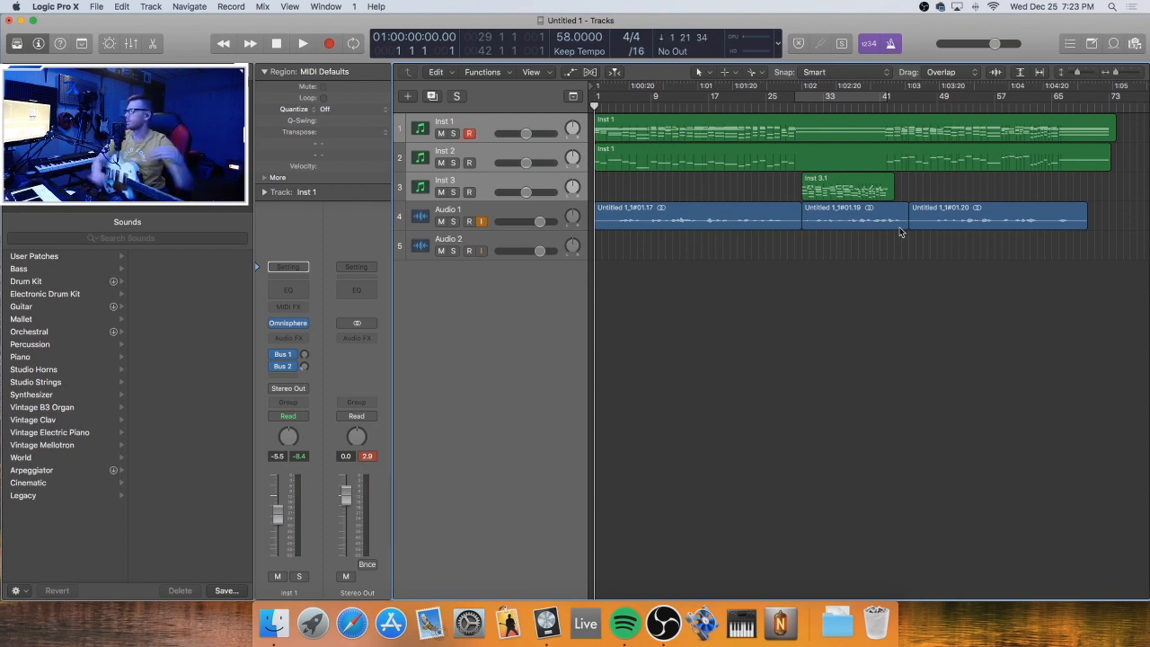
Bounce the first section of the Audio 1 recording in place to a new track, muting the source region
{"action": "left_click", "coordinate": [963, 225]}
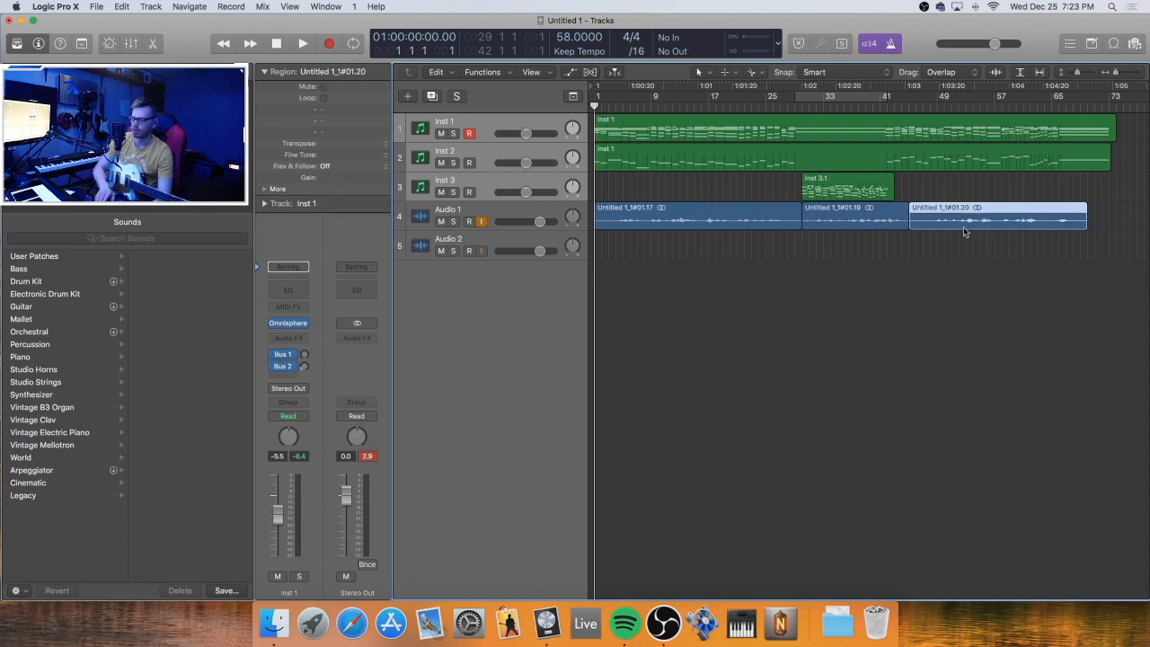
{"action": "key", "text": "super+Left"}
{"action": "left_click", "coordinate": [951, 193]}
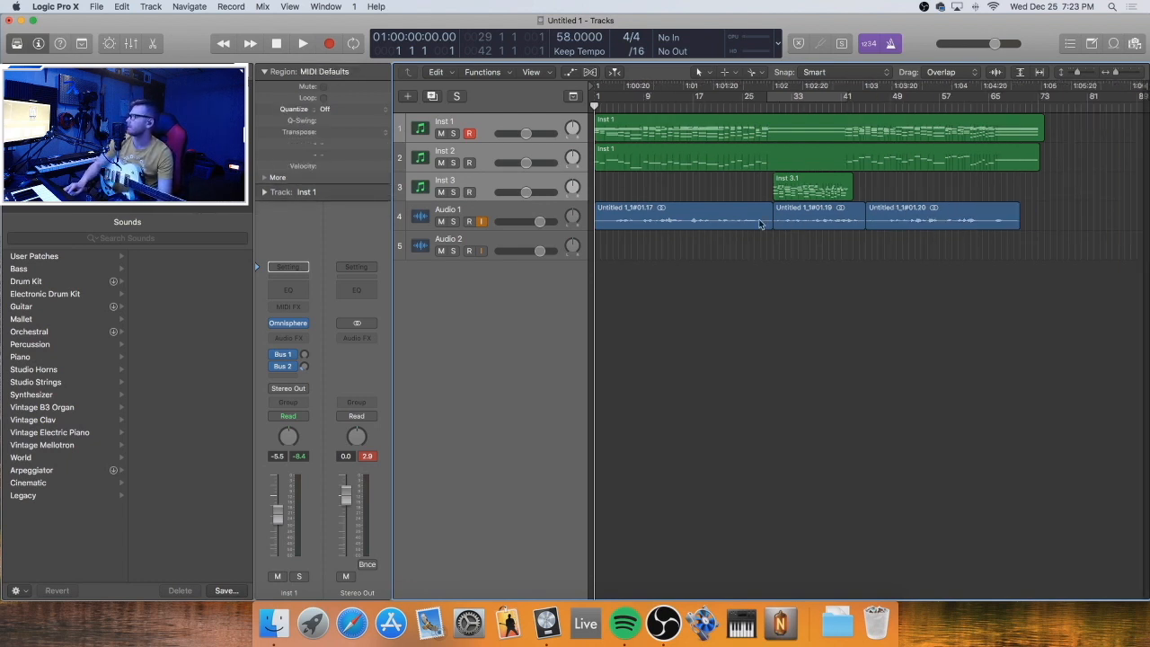
{"action": "left_click", "coordinate": [760, 223]}
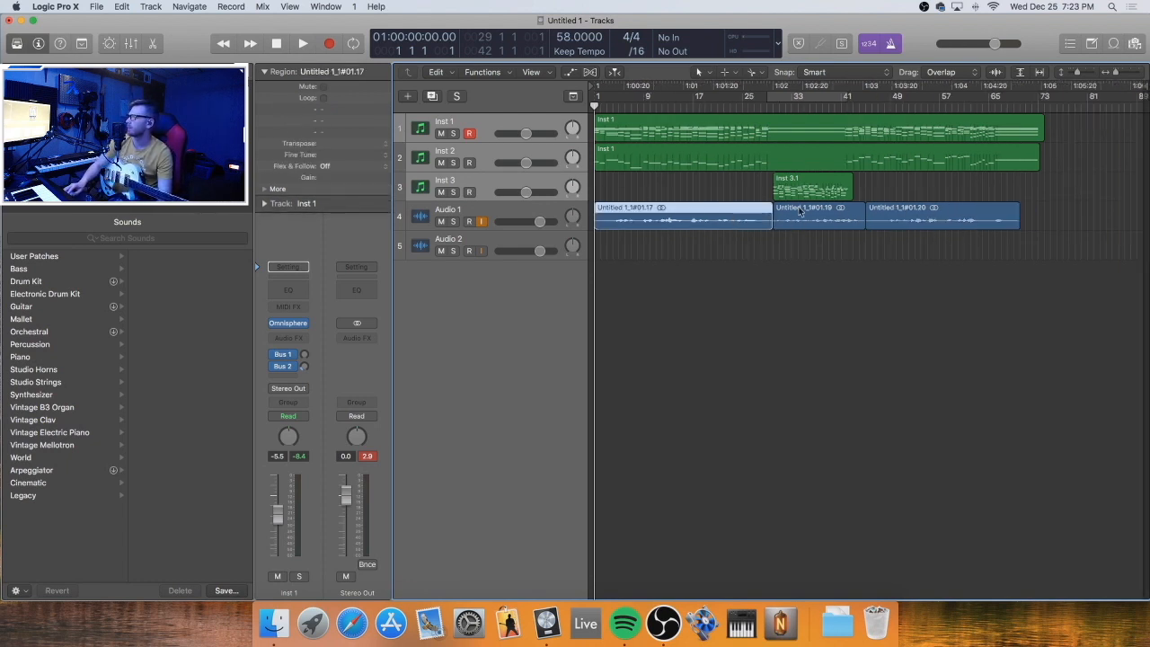
{"action": "left_click", "coordinate": [914, 219], "text": "shift"}
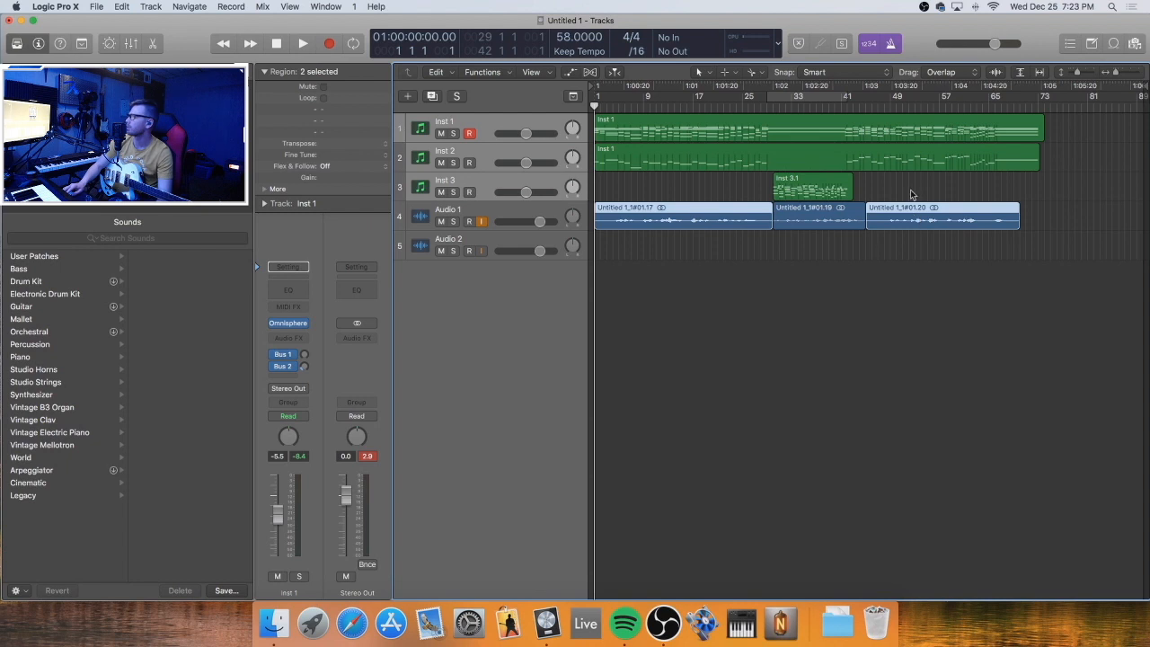
{"action": "double_click", "coordinate": [707, 210]}
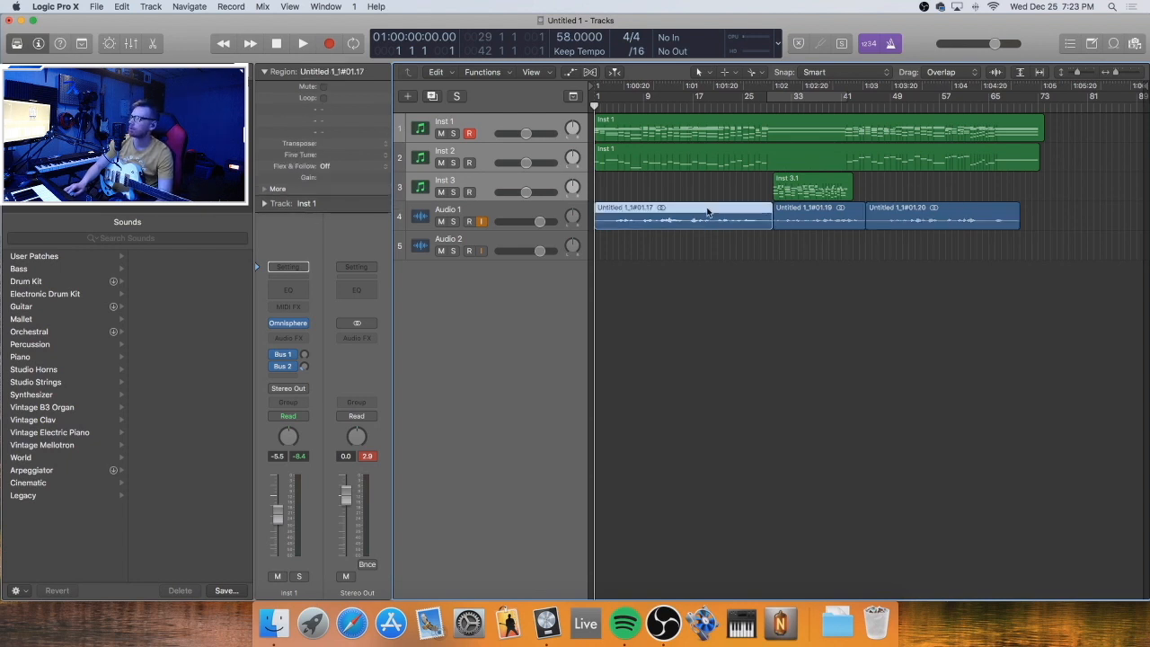
{"action": "key", "text": "ctrl+b"}
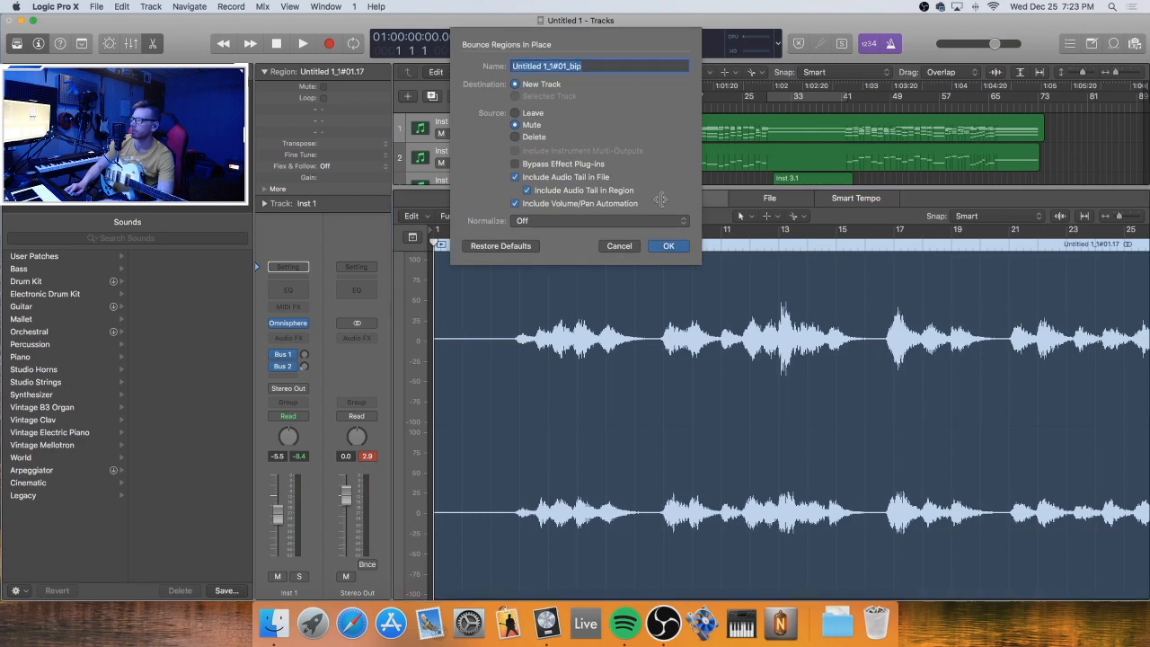
{"action": "left_click", "coordinate": [668, 245]}
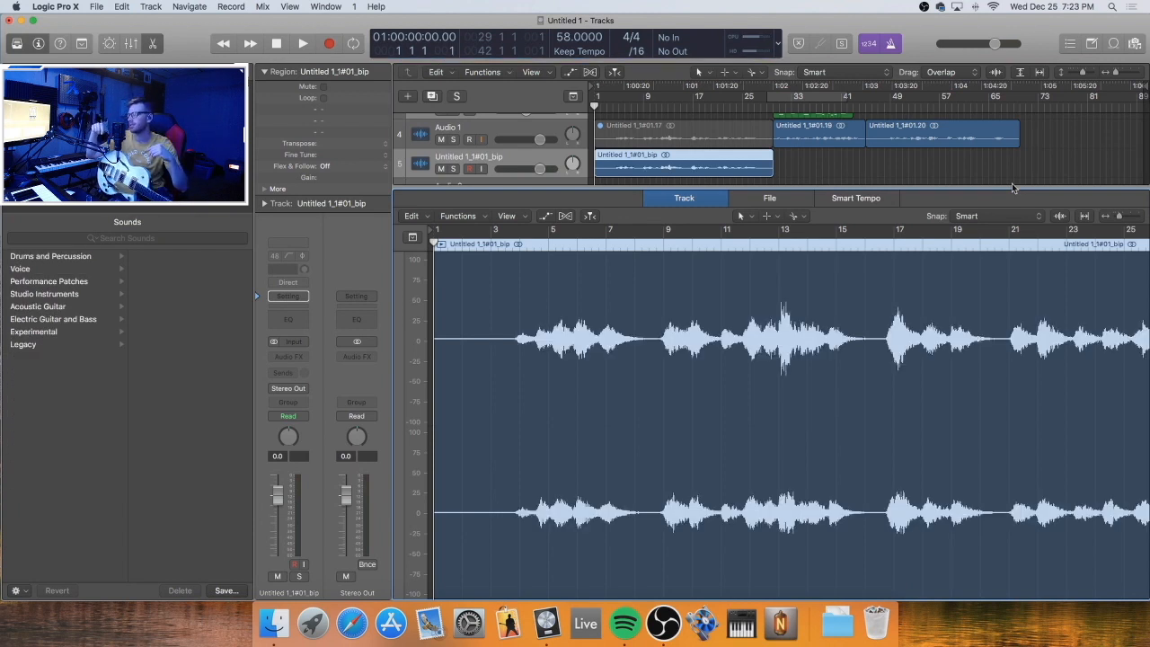
Bounce the last section of the Audio 1 recording in place to a new track, muting the source region
{"action": "left_click", "coordinate": [902, 145]}
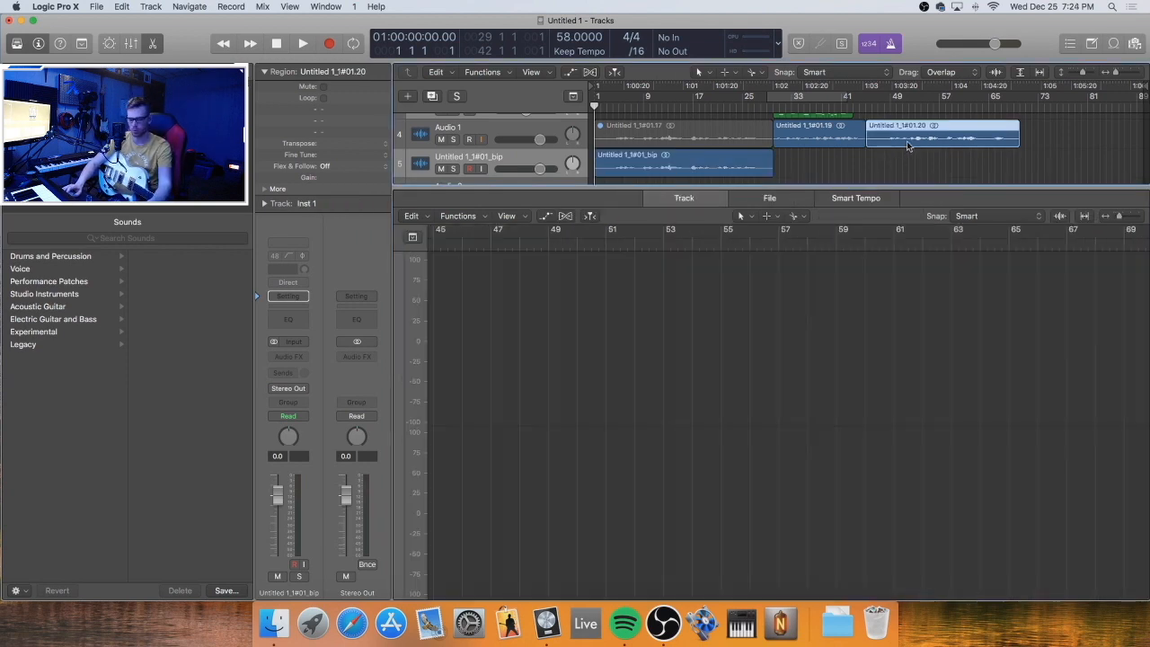
{"action": "key", "text": "ctrl+b"}
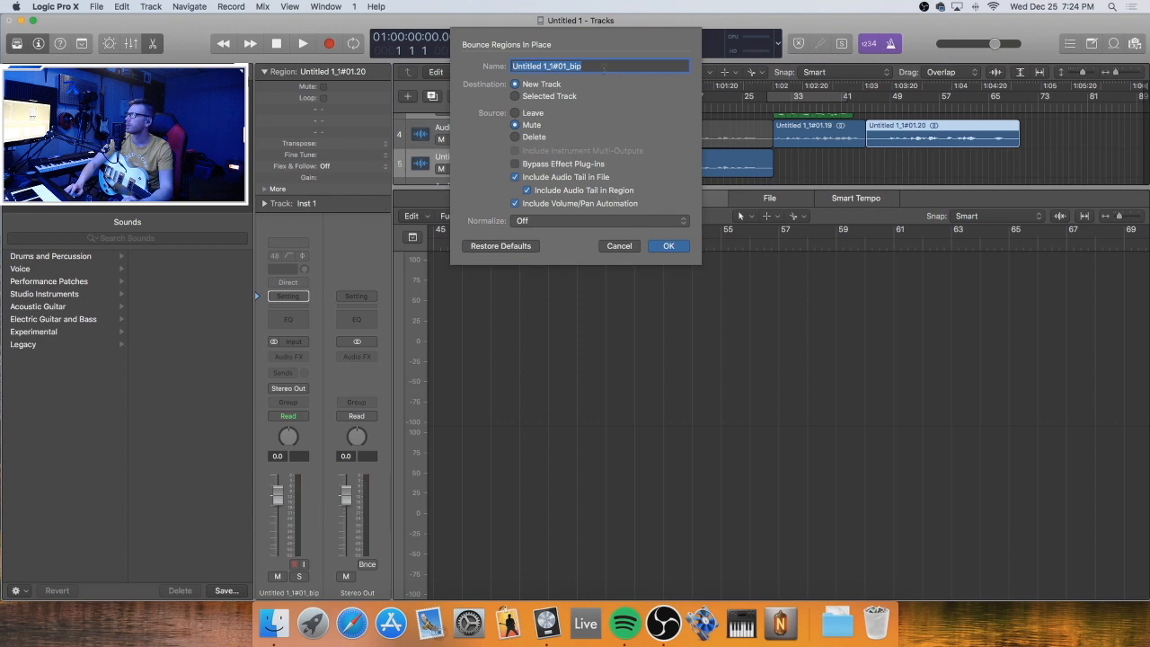
{"action": "left_click", "coordinate": [664, 246]}
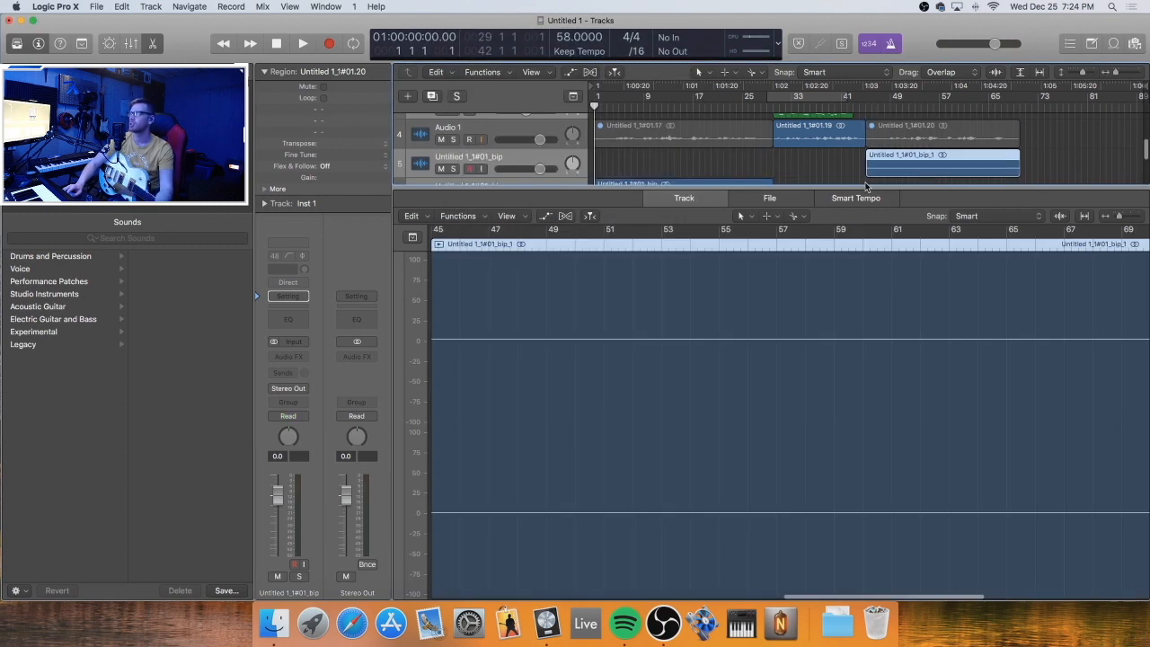
Move the second bounced region down onto the first bounce's track and delete the emptied bounce track
{"action": "left_click", "coordinate": [849, 172]}
{"action": "scroll", "coordinate": [848, 173], "scroll_direction": "down", "scroll_amount": 3}
{"action": "scroll", "coordinate": [851, 153], "scroll_direction": "up", "scroll_amount": 2}
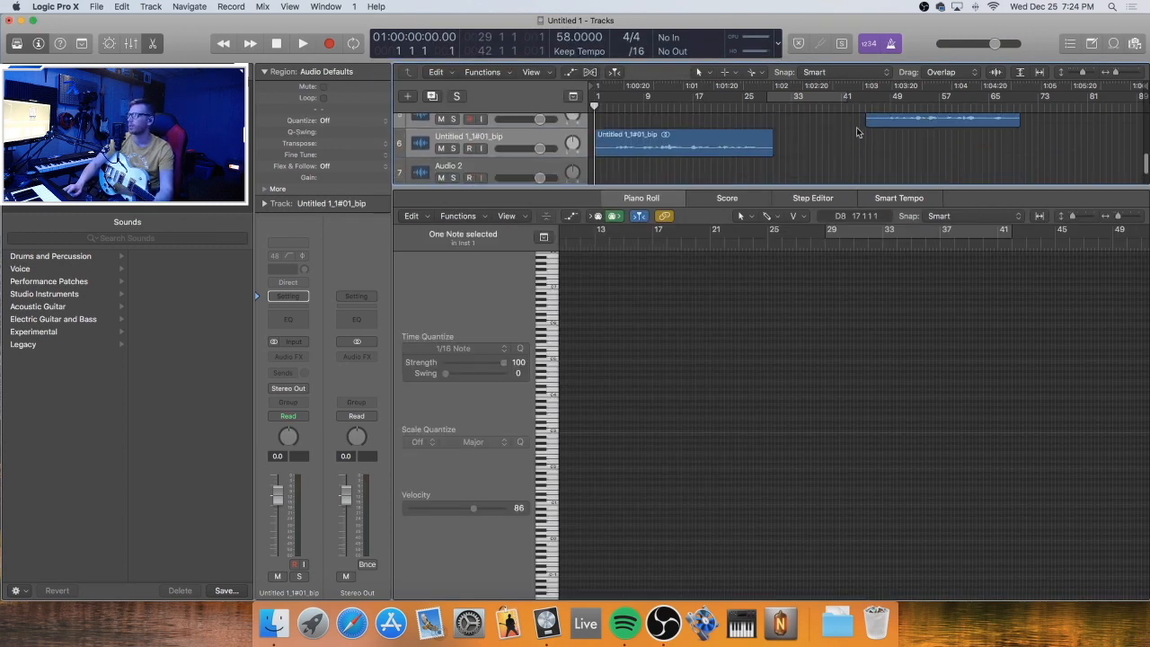
{"action": "left_click", "coordinate": [901, 134]}
{"action": "left_click_drag", "start_coordinate": [927, 135], "coordinate": [929, 164]}
{"action": "scroll", "coordinate": [851, 148], "scroll_direction": "up", "scroll_amount": 1}
{"action": "left_click", "coordinate": [514, 151]}
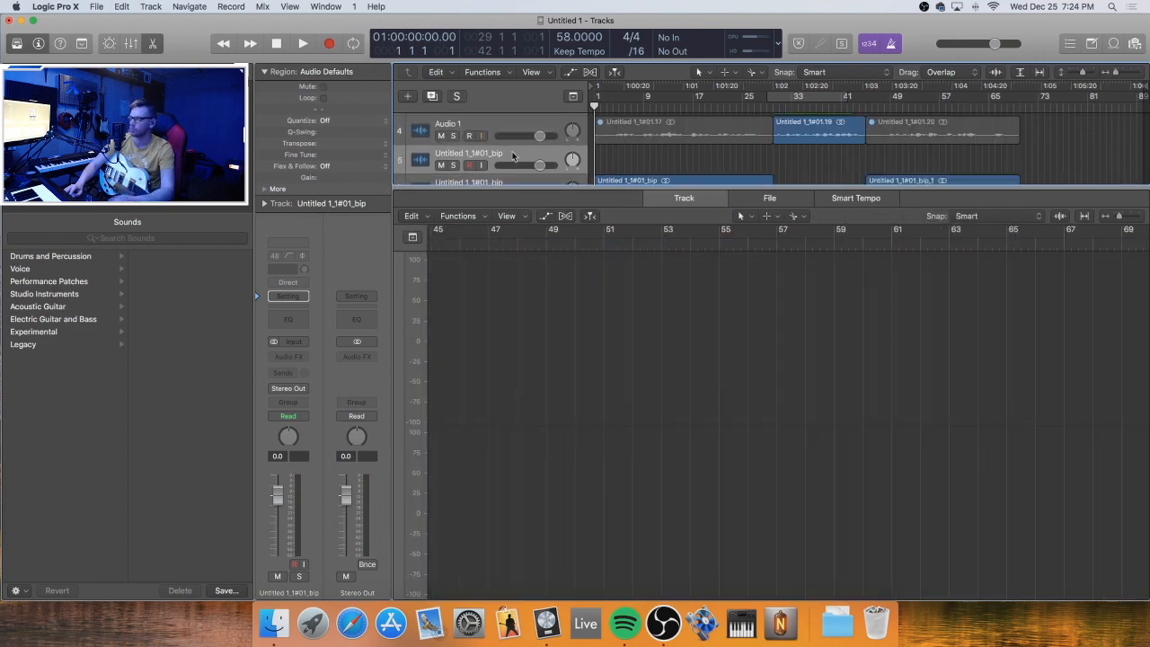
{"action": "key", "text": "Delete"}
Delete the muted first and last source regions from Audio 1, keeping the middle section
{"action": "left_click", "coordinate": [821, 150]}
{"action": "left_click", "coordinate": [821, 138]}
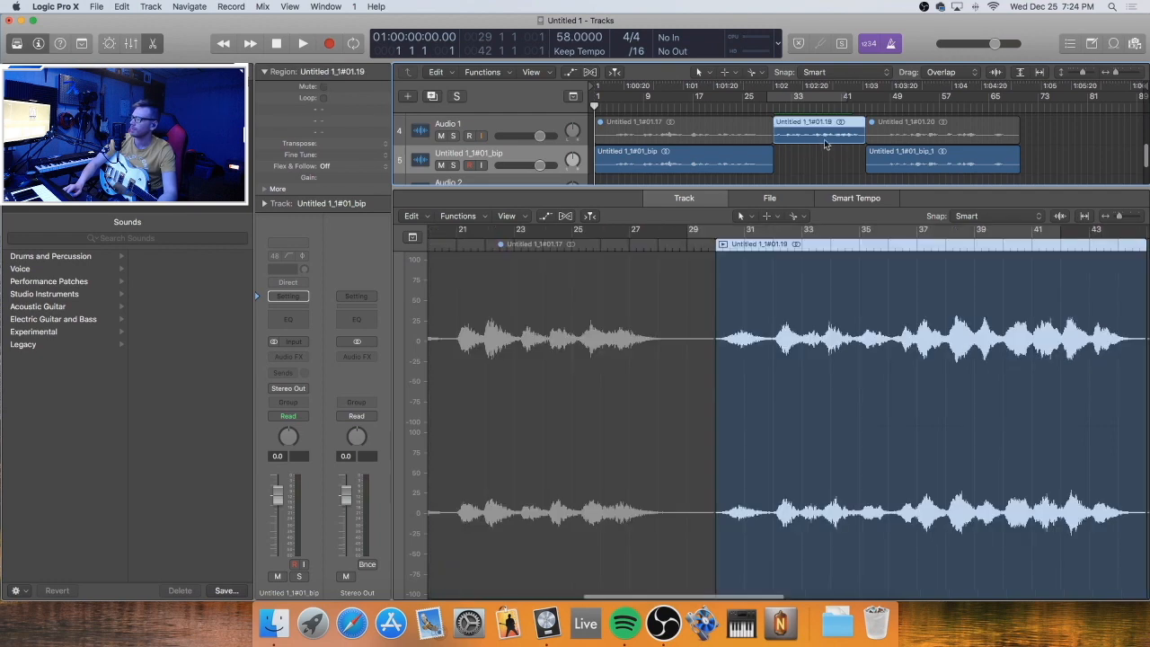
{"action": "left_click", "coordinate": [738, 133]}
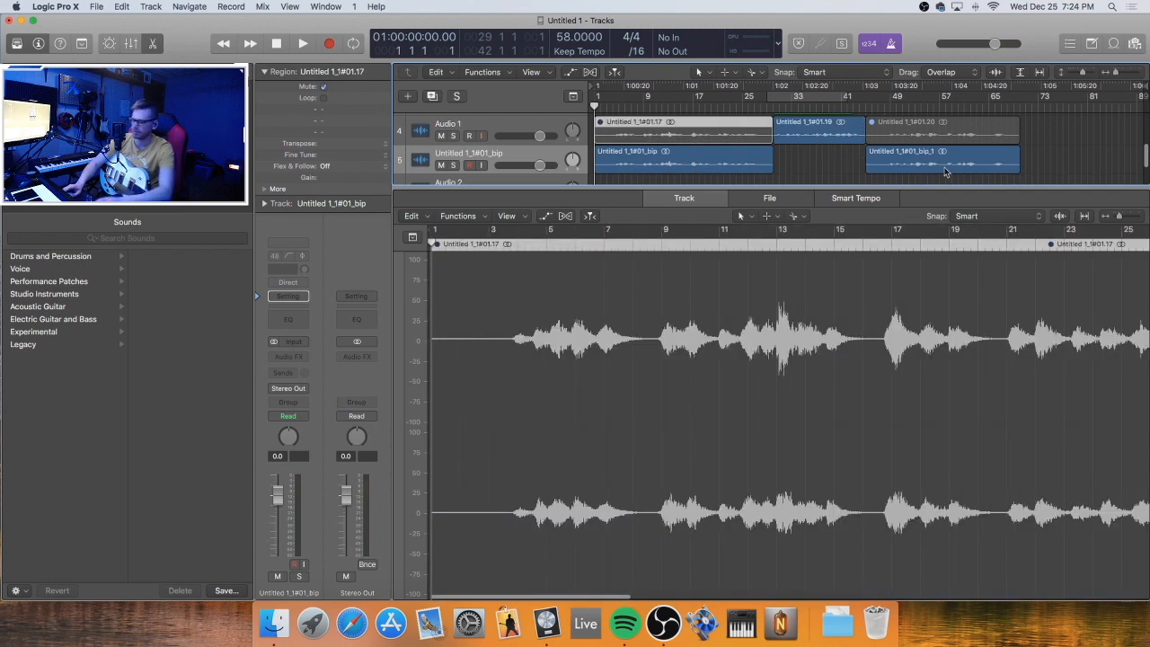
{"action": "key", "text": "Delete"}
{"action": "left_click", "coordinate": [931, 134]}
{"action": "key", "text": "Delete"}
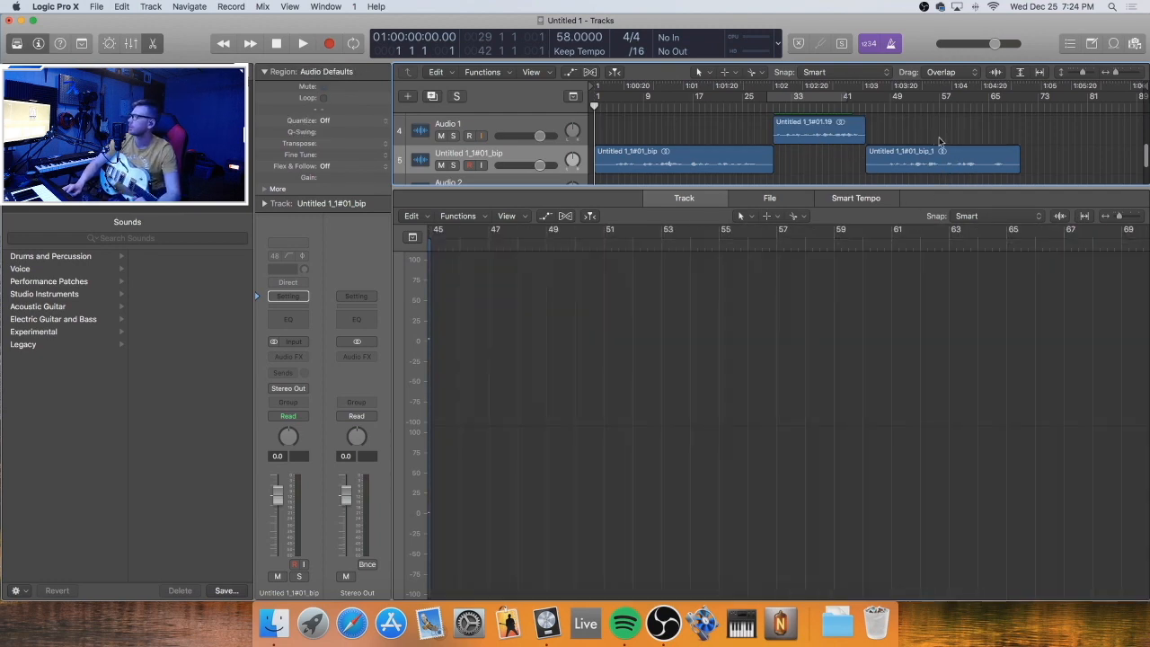
Select both bounced guitar regions and insert the stereo Supercharger GT compressor as the bounced track's first audio effect, leaving its default settings
{"action": "left_click", "coordinate": [717, 158]}
{"action": "left_click", "coordinate": [674, 140]}
{"action": "left_click_drag", "start_coordinate": [1054, 163], "coordinate": [759, 161]}
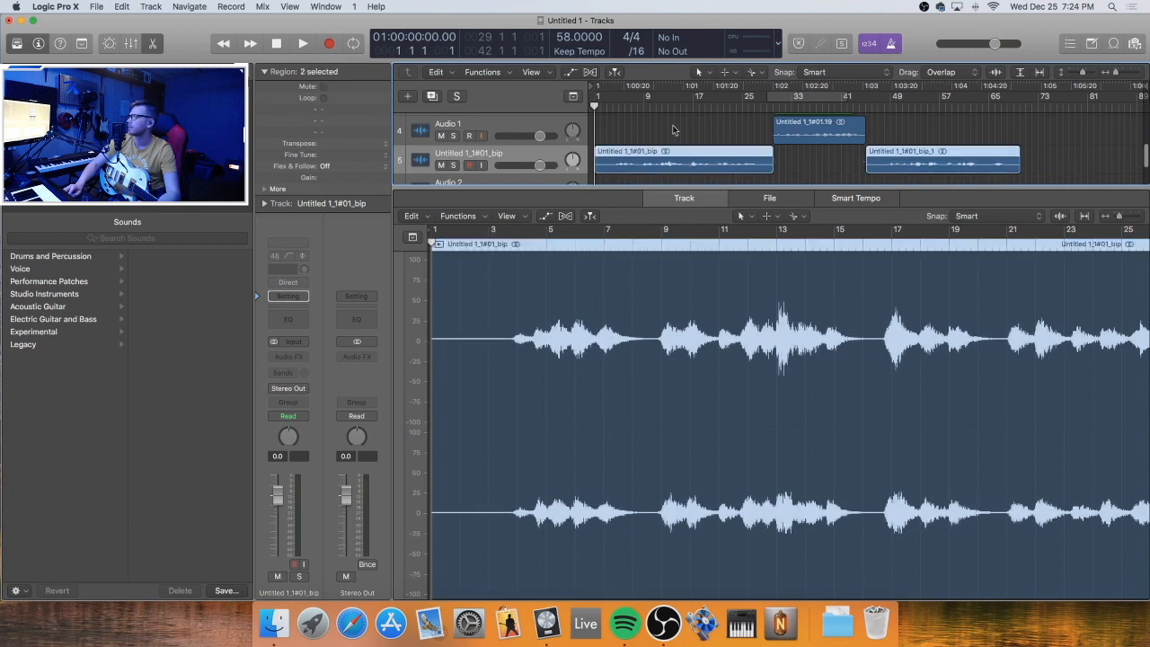
{"action": "left_click", "coordinate": [301, 358]}
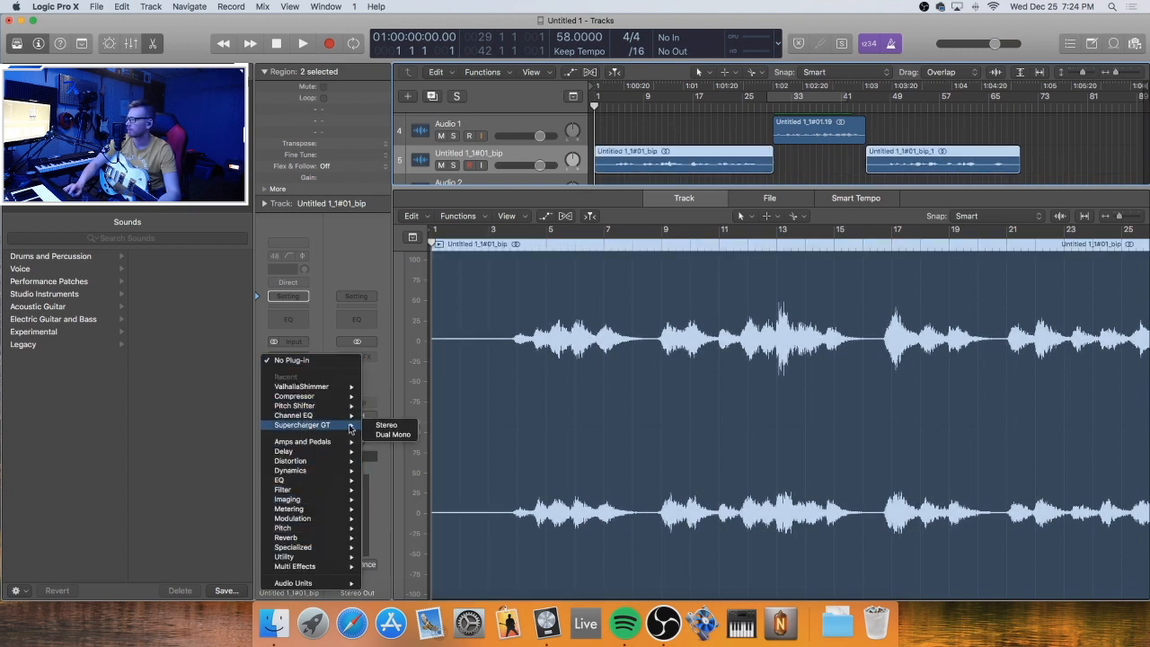
{"action": "left_click", "coordinate": [383, 426]}
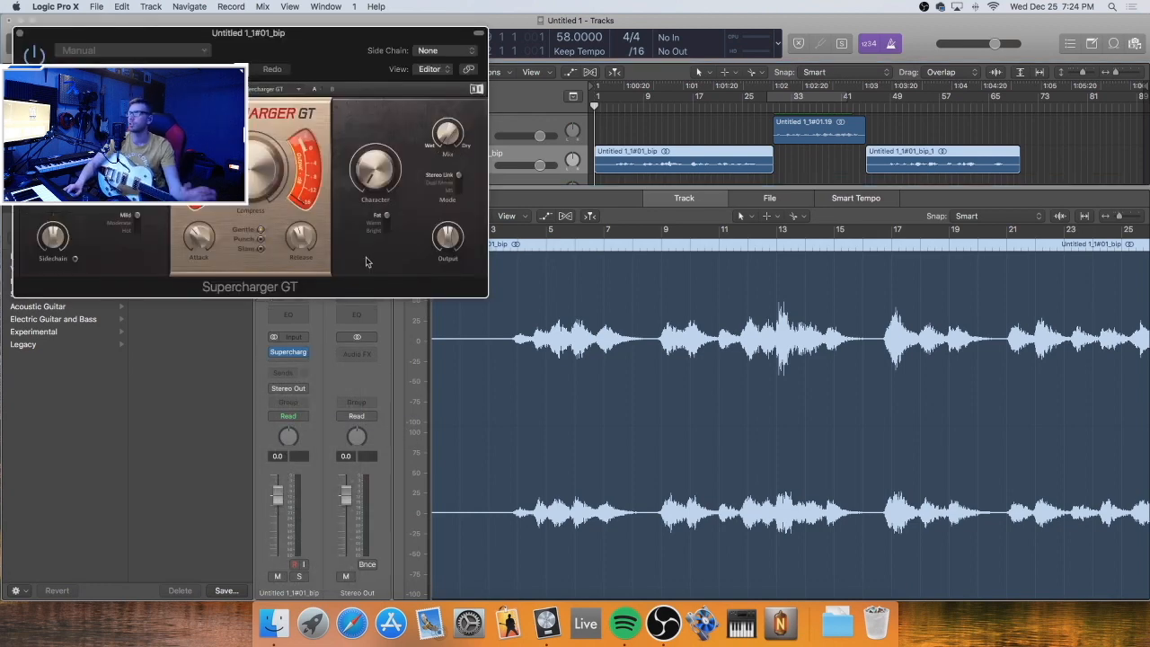
{"action": "left_click_drag", "start_coordinate": [331, 50], "coordinate": [659, 187]}
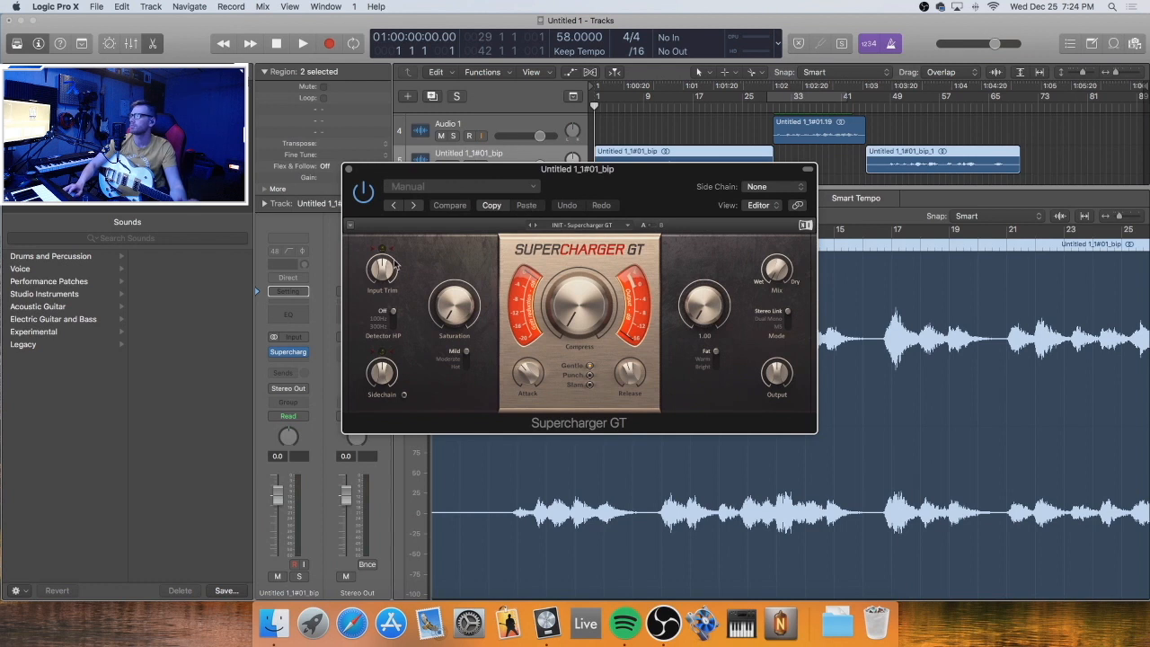
{"action": "left_click_drag", "start_coordinate": [559, 195], "coordinate": [651, 209]}
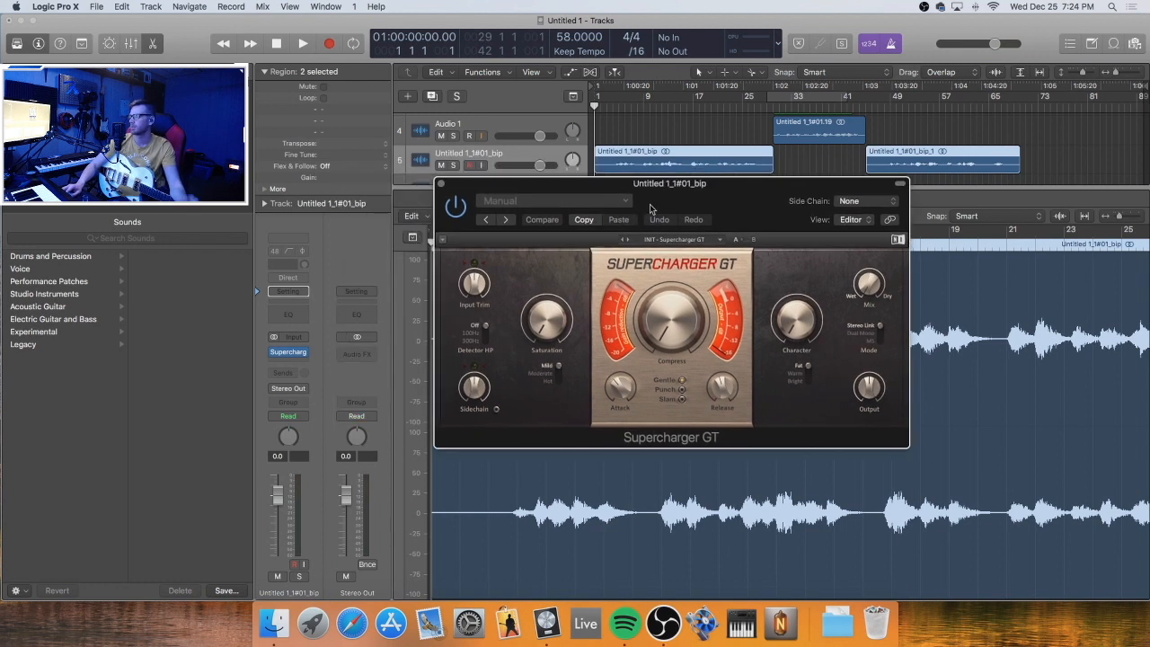
{"action": "left_click", "coordinate": [441, 184]}
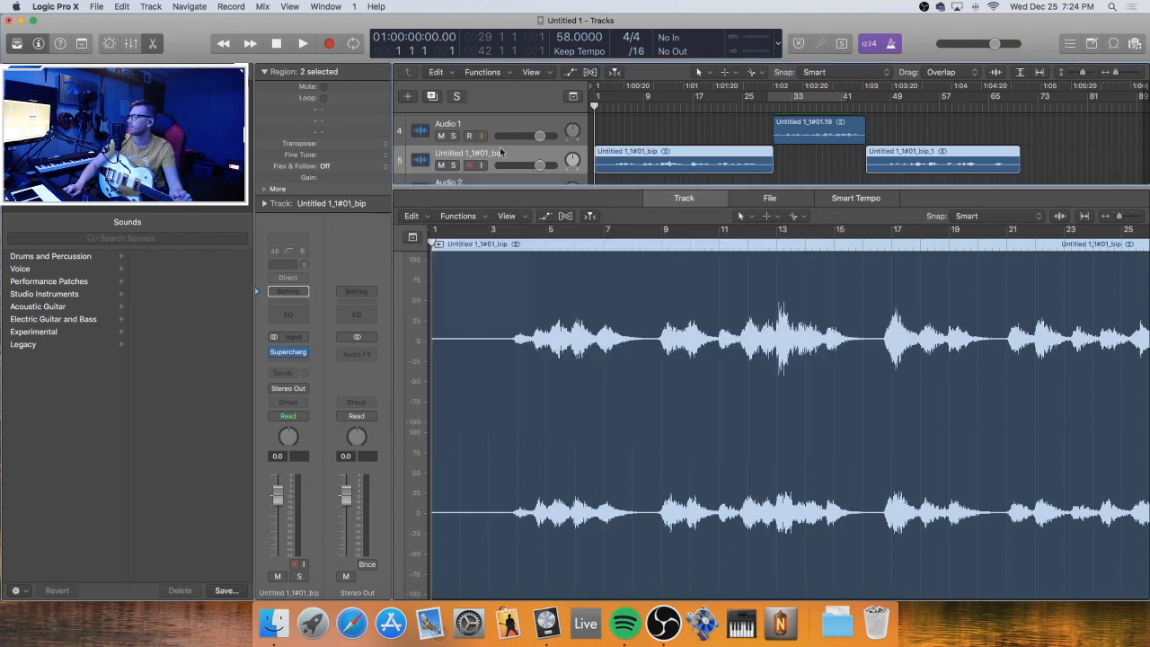
Insert ValhallaShimmer after Supercharger GT on the bounced guitar track and set its reverb mode to smallStereo
{"action": "left_click", "coordinate": [291, 356]}
{"action": "mouse_move", "coordinate": [297, 583]}
{"action": "mouse_move", "coordinate": [443, 591]}
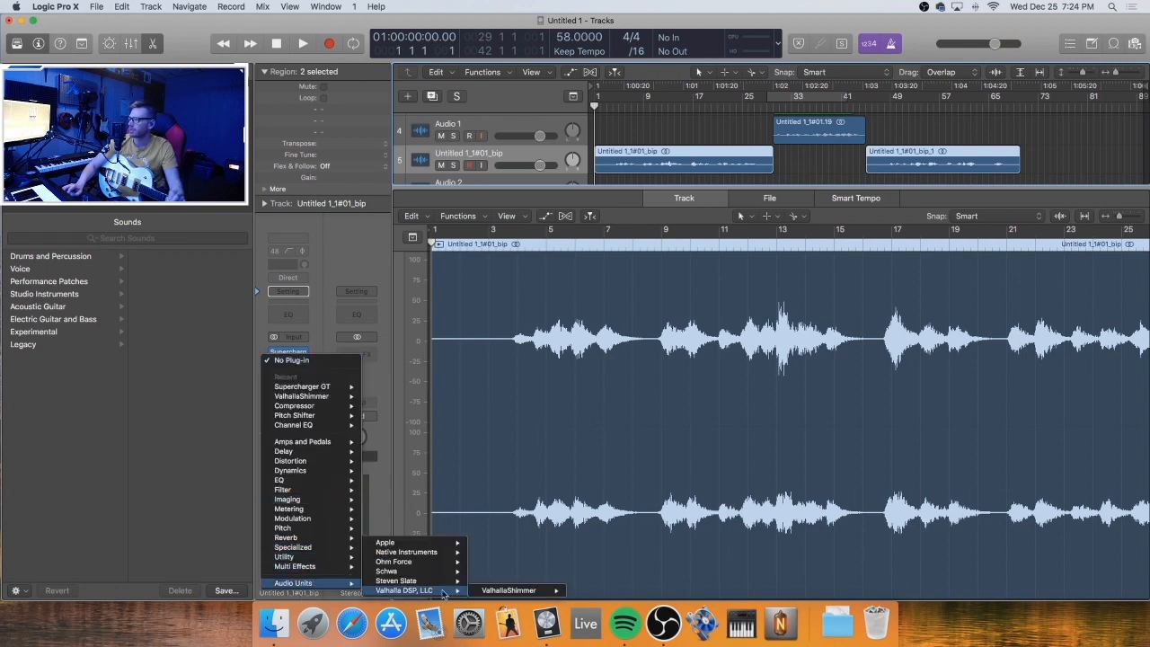
{"action": "left_click", "coordinate": [508, 590]}
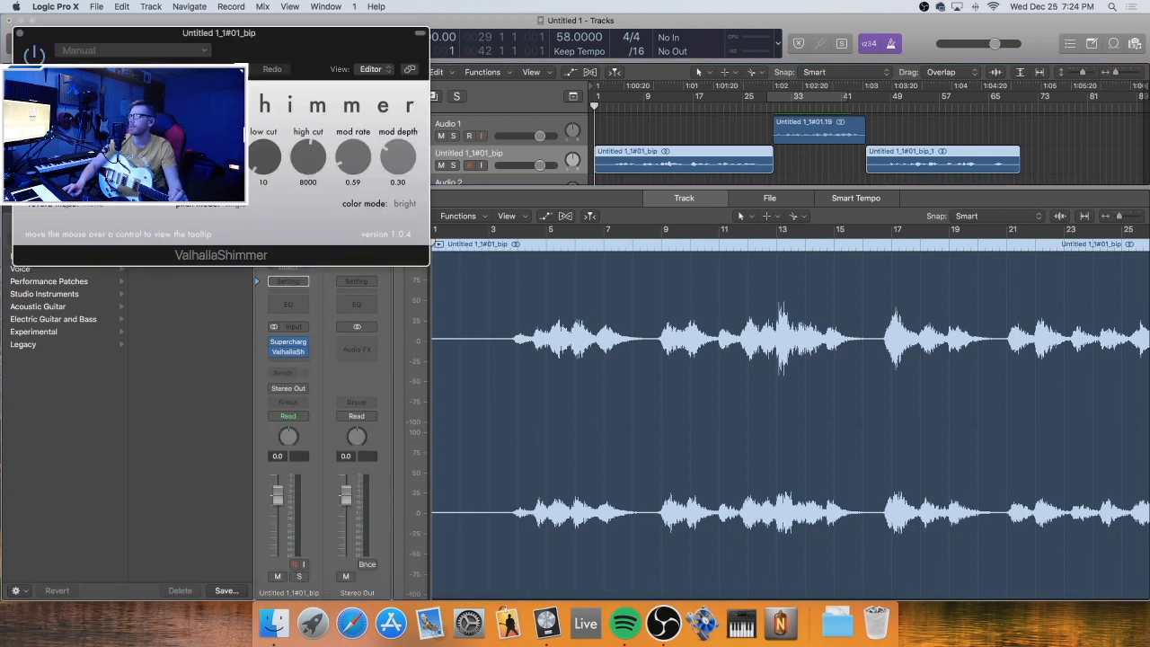
{"action": "left_click", "coordinate": [89, 206]}
{"action": "left_click", "coordinate": [120, 252]}
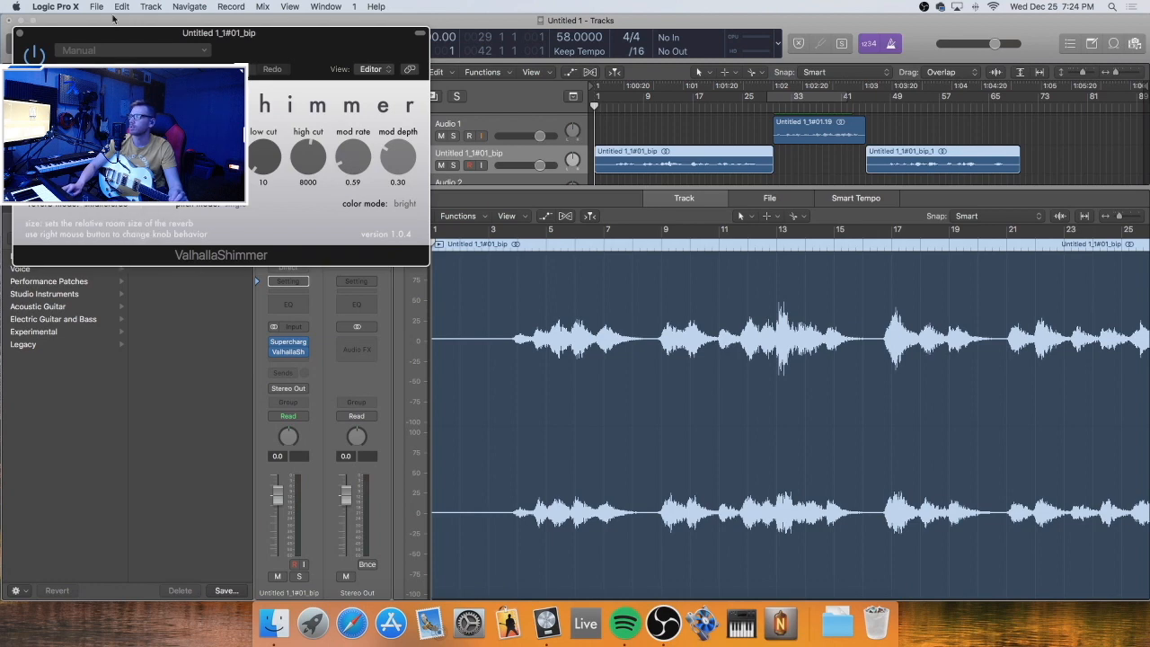
Set ValhallaShimmer's mix to 1.00 and feedback to about 0.056, audition the bounced guitar from the start, and close the plug-in window
{"action": "left_click_drag", "start_coordinate": [64, 33], "coordinate": [349, 172]}
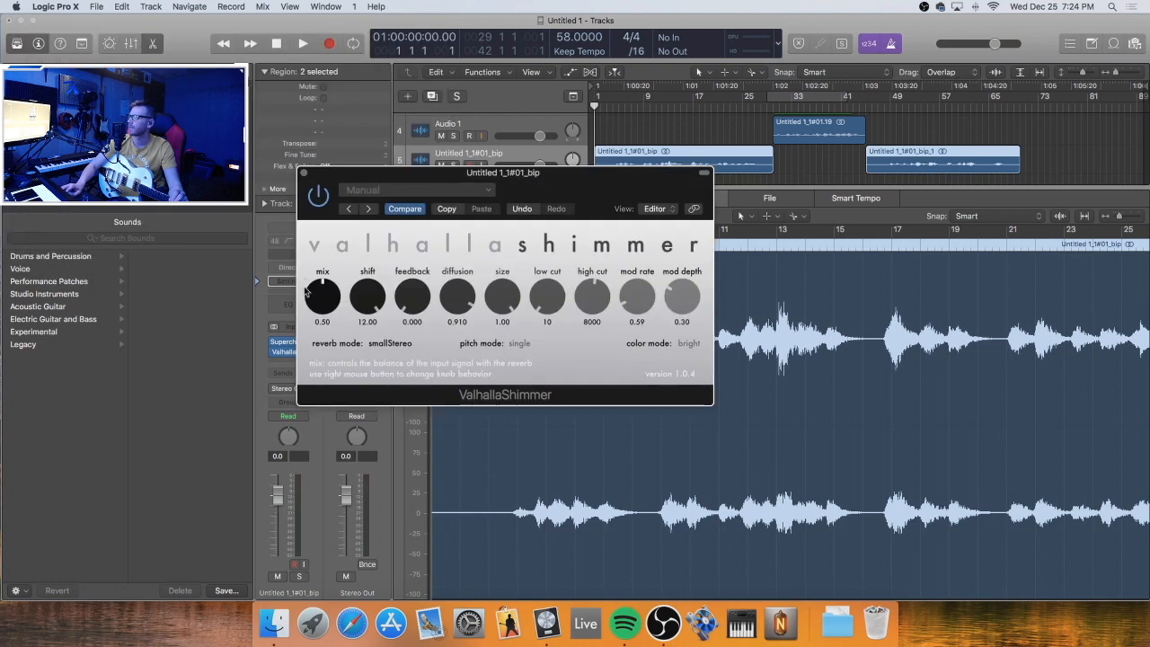
{"action": "left_click_drag", "start_coordinate": [326, 252], "coordinate": [335, 184]}
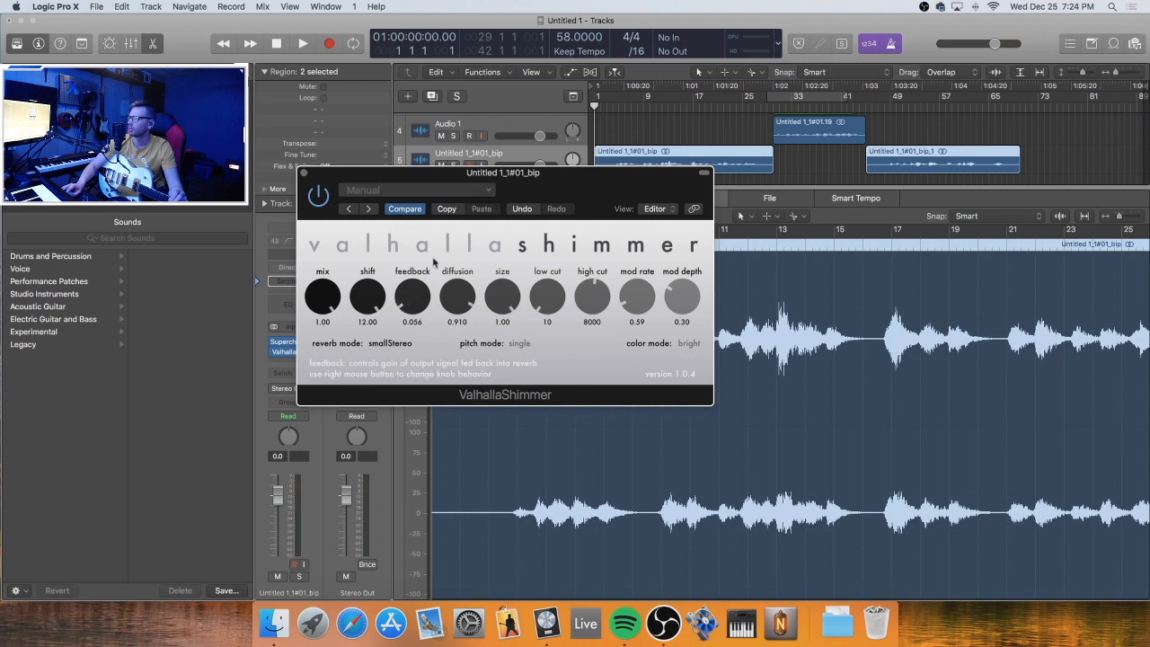
{"action": "left_click_drag", "start_coordinate": [434, 173], "coordinate": [613, 236]}
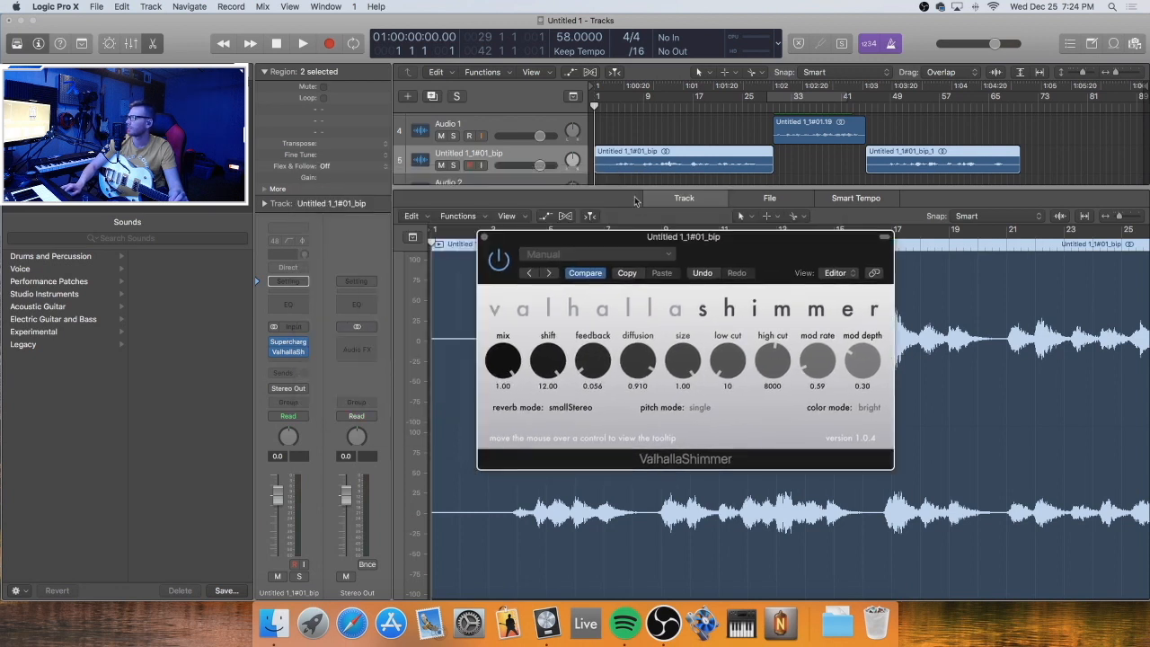
{"action": "left_click", "coordinate": [608, 104]}
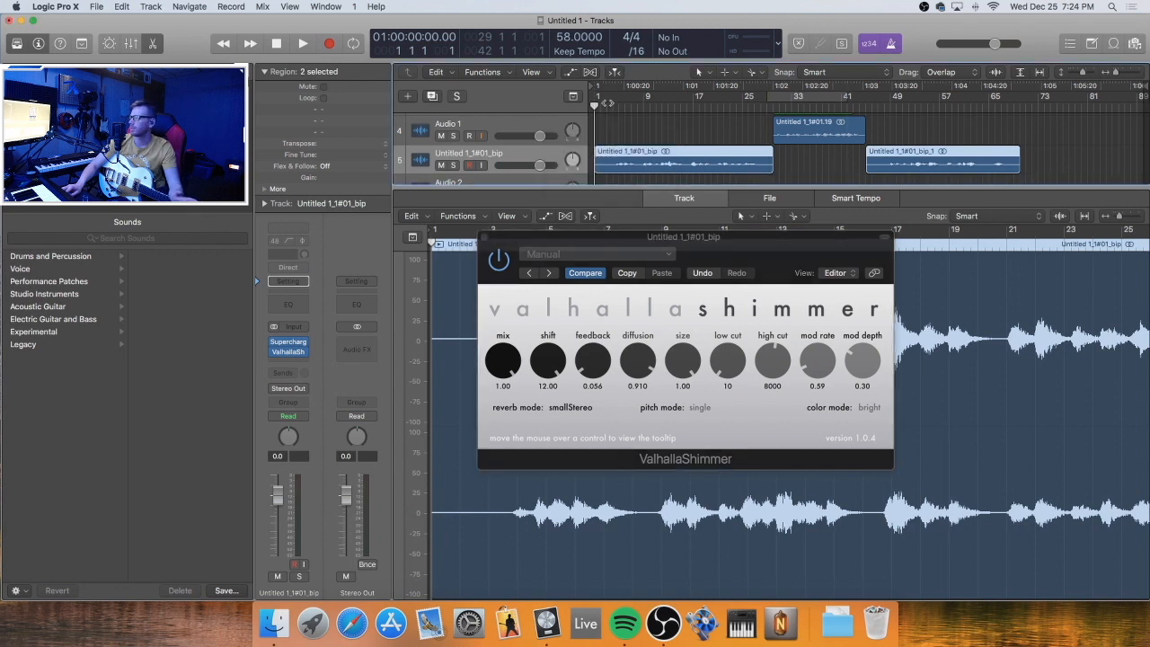
{"action": "key", "text": "space"}
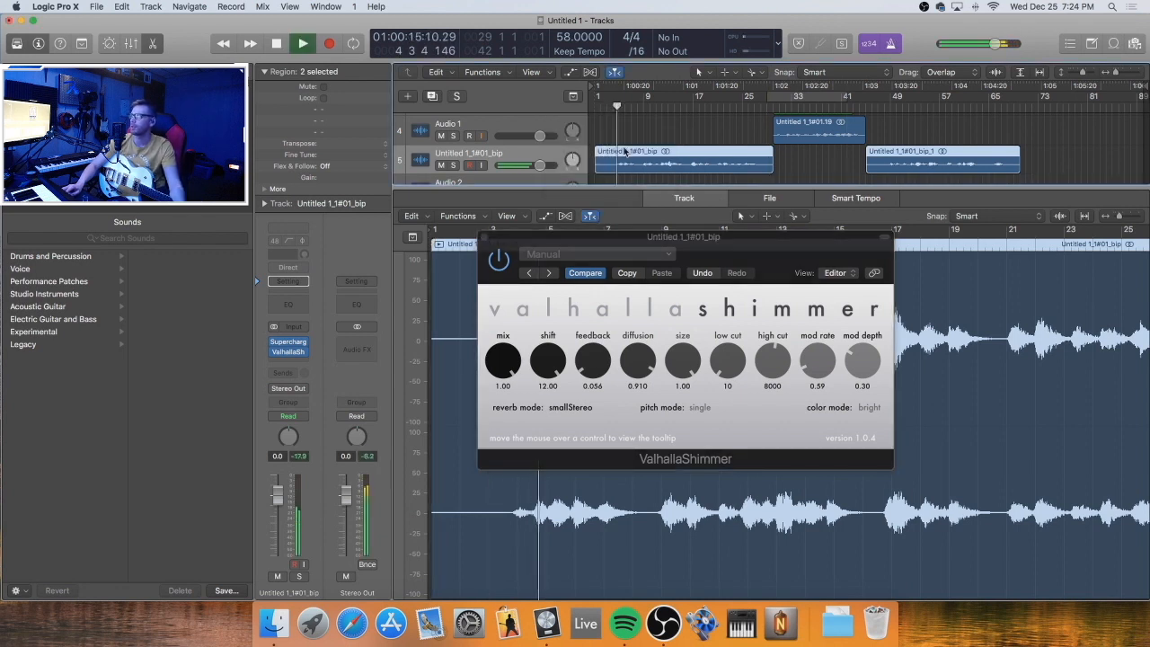
{"action": "left_click_drag", "start_coordinate": [488, 241], "coordinate": [547, 205]}
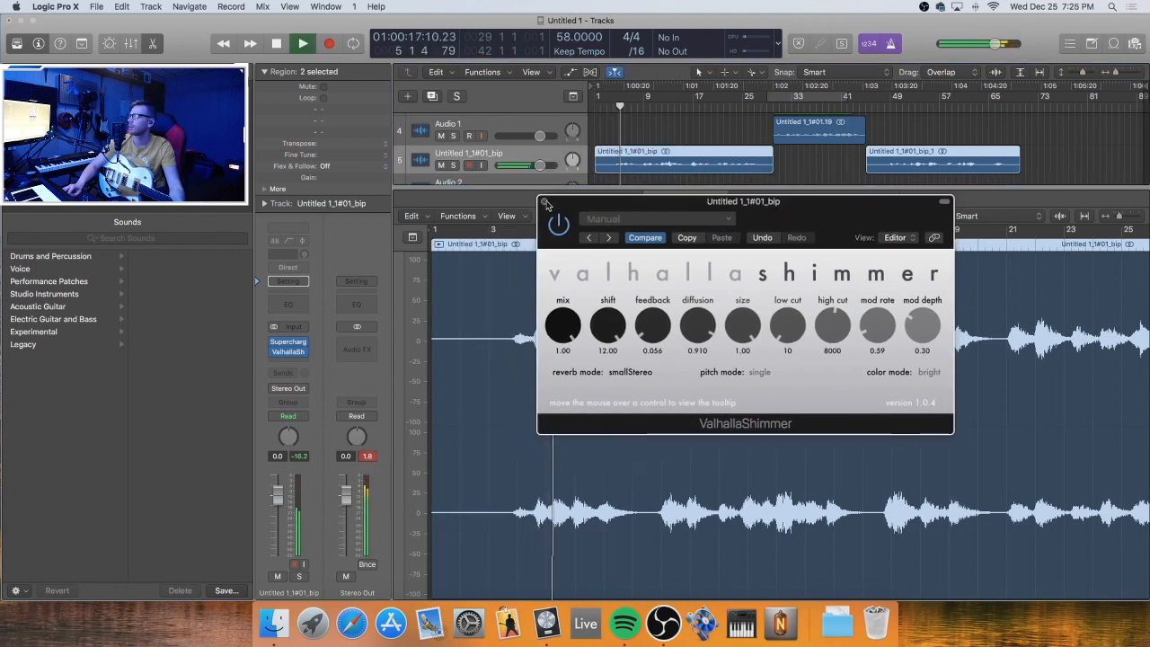
{"action": "left_click", "coordinate": [544, 202]}
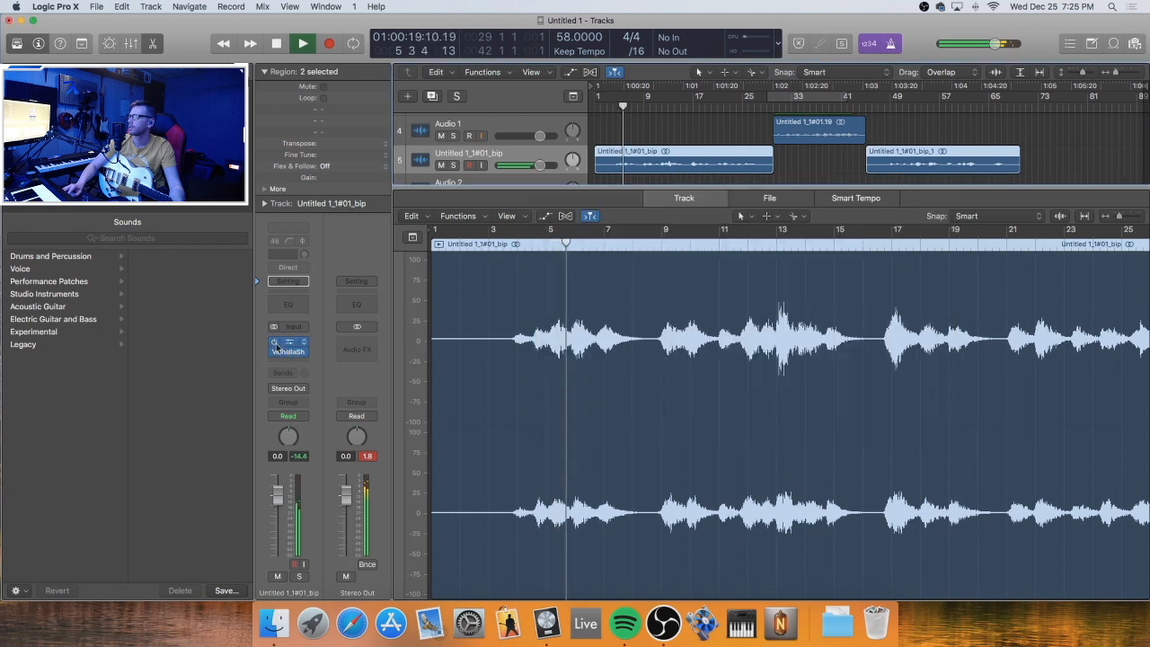
Stop playback and move ValhallaShimmer ahead of Supercharger GT in the bounced guitar track's effect chain
{"action": "left_click", "coordinate": [277, 345]}
{"action": "left_click", "coordinate": [292, 364]}
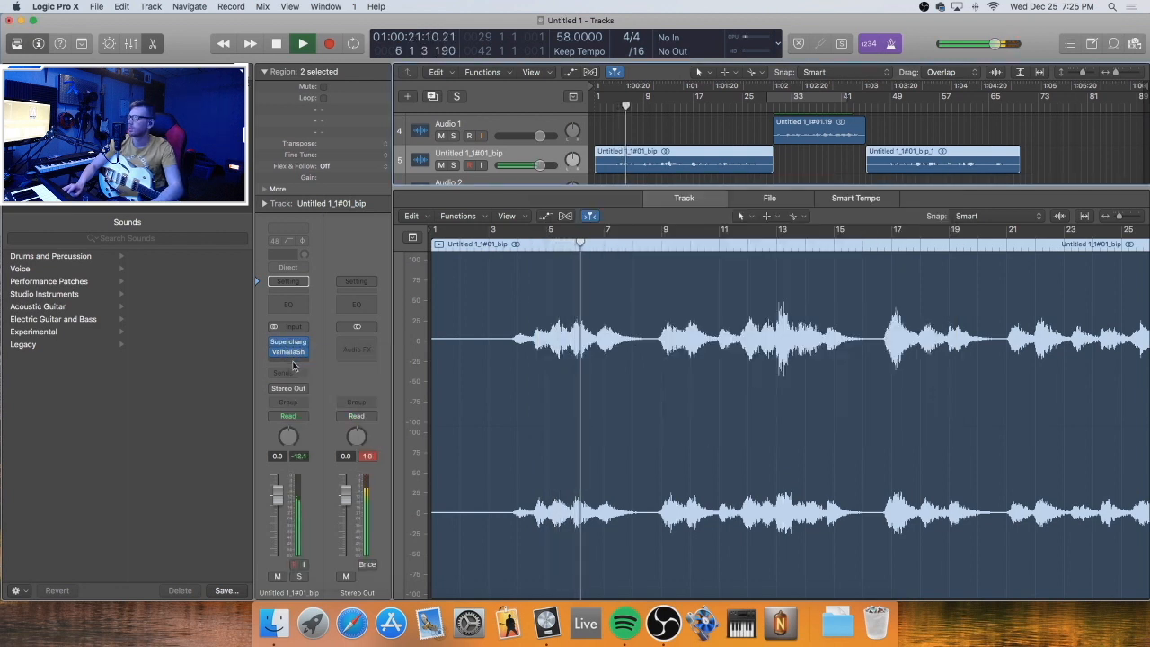
{"action": "key", "text": "space"}
{"action": "left_click_drag", "start_coordinate": [292, 352], "coordinate": [292, 345]}
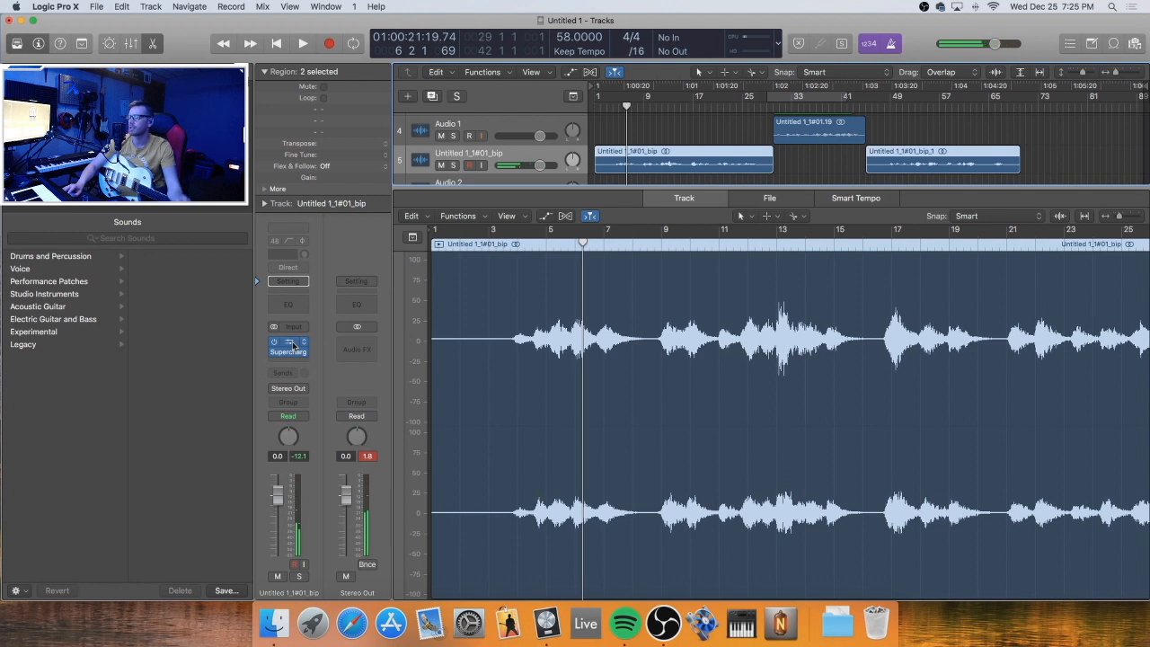
{"action": "left_click", "coordinate": [291, 344]}
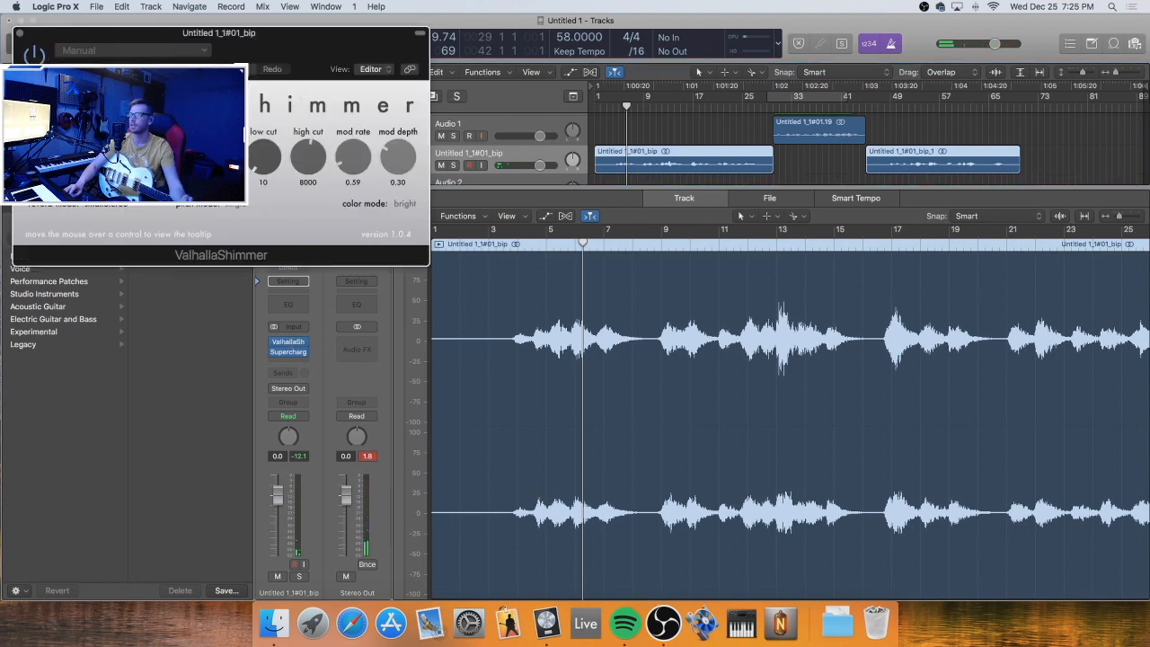
{"action": "left_click", "coordinate": [20, 35]}
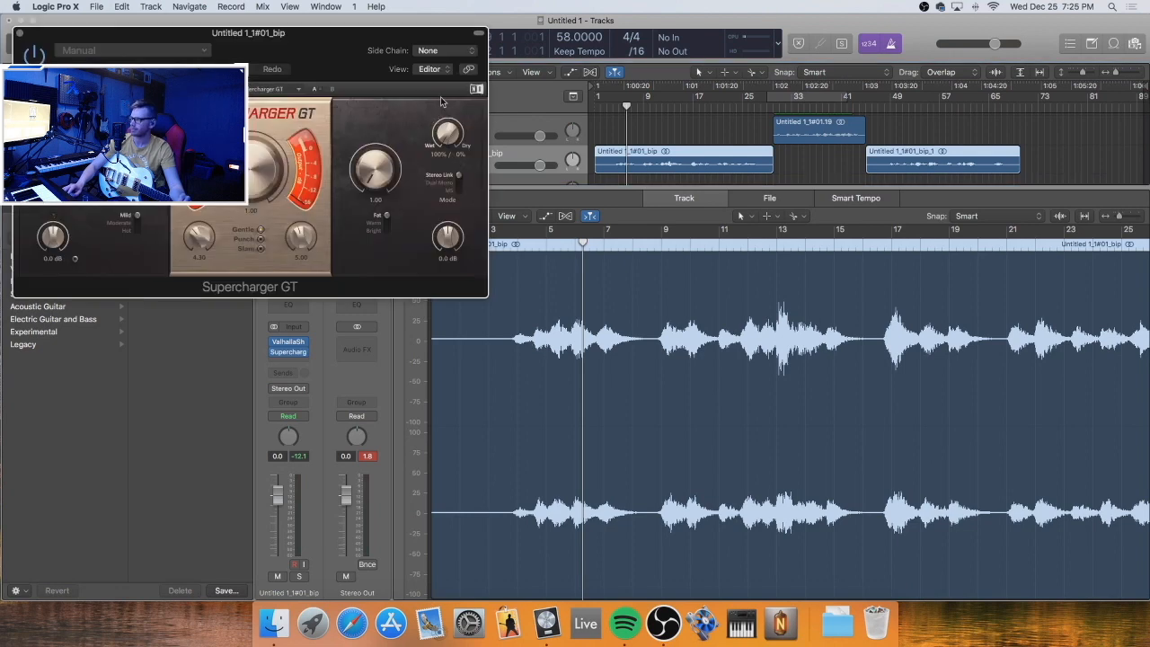
Switch Supercharger GT to Moderate saturation, raise the saturation past the midpoint, and set the input trim to about 3 dB during playback
{"action": "left_click_drag", "start_coordinate": [327, 89], "coordinate": [838, 258]}
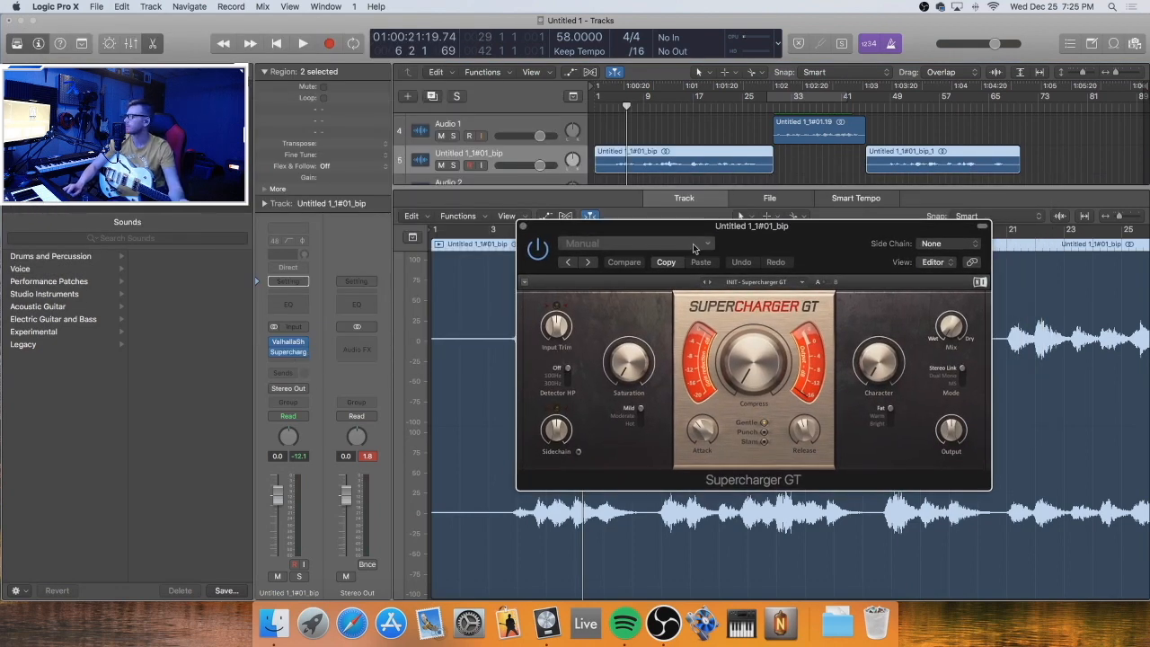
{"action": "left_click_drag", "start_coordinate": [629, 362], "coordinate": [628, 346]}
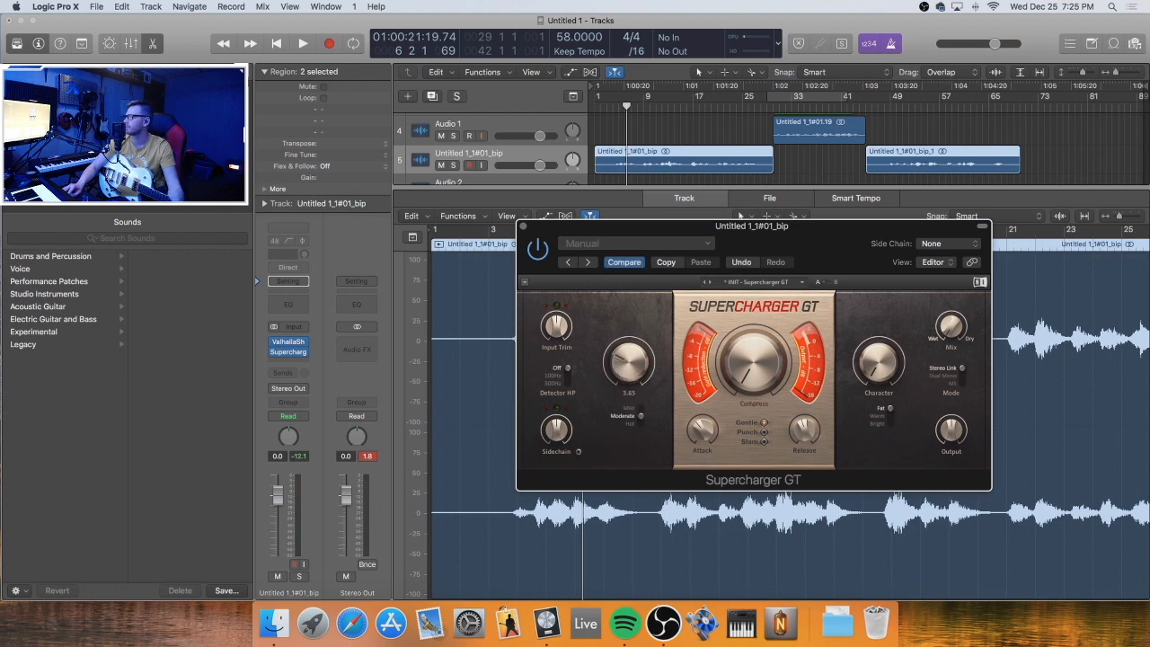
{"action": "key", "text": "Return"}
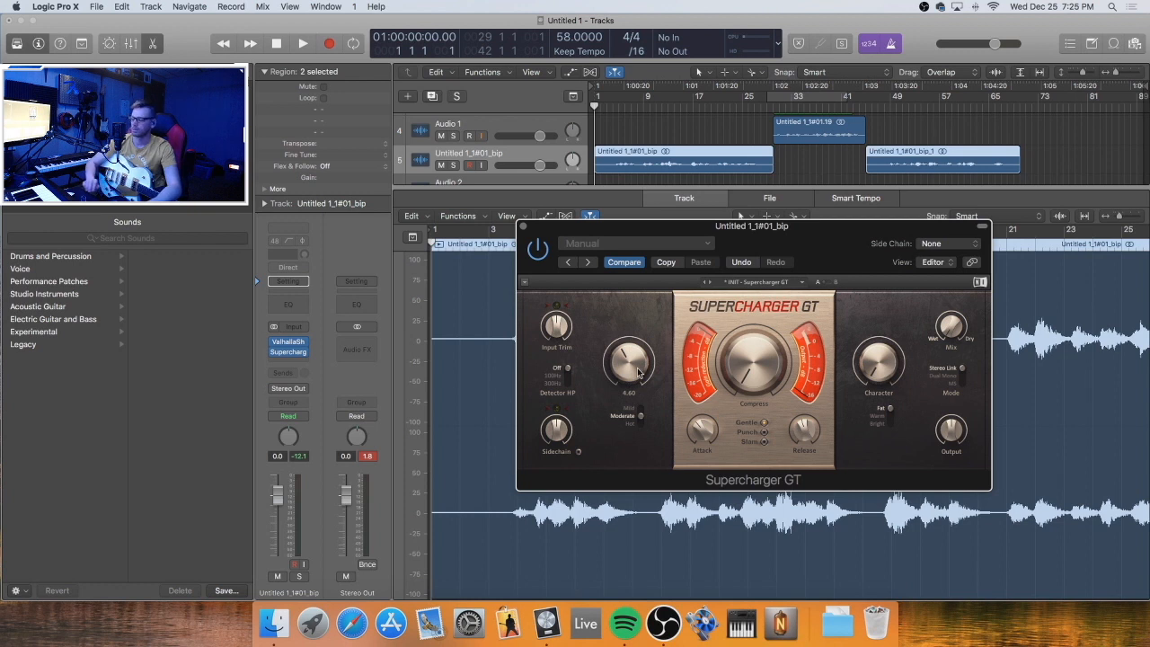
{"action": "key", "text": "space"}
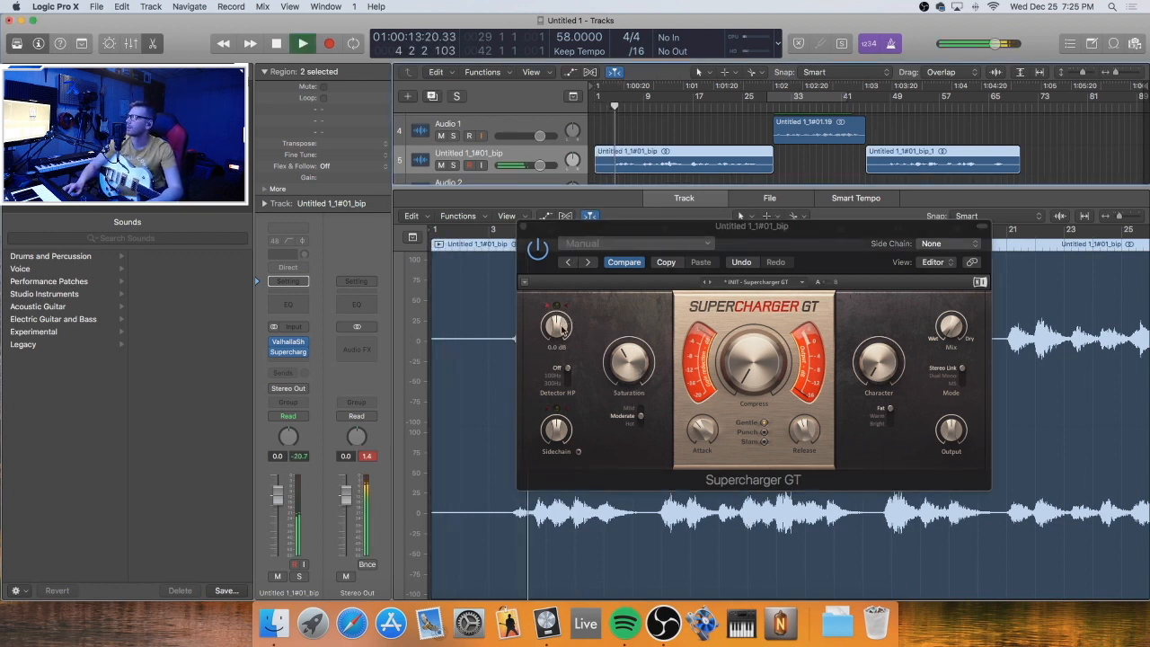
{"action": "left_click_drag", "start_coordinate": [556, 326], "coordinate": [555, 317]}
{"action": "left_click_drag", "start_coordinate": [632, 369], "coordinate": [631, 354]}
{"action": "left_click_drag", "start_coordinate": [556, 326], "coordinate": [556, 334]}
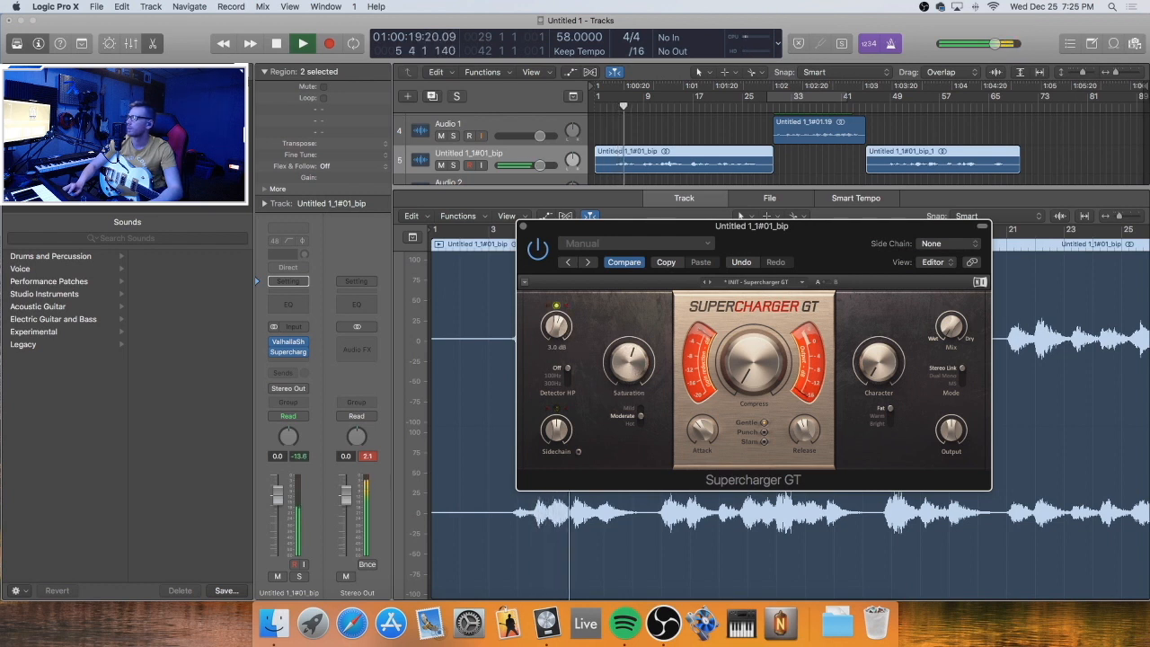
Raise Supercharger GT's Compress amount to roughly a third of its range while listening, and stop playback
{"action": "left_click_drag", "start_coordinate": [747, 368], "coordinate": [747, 352]}
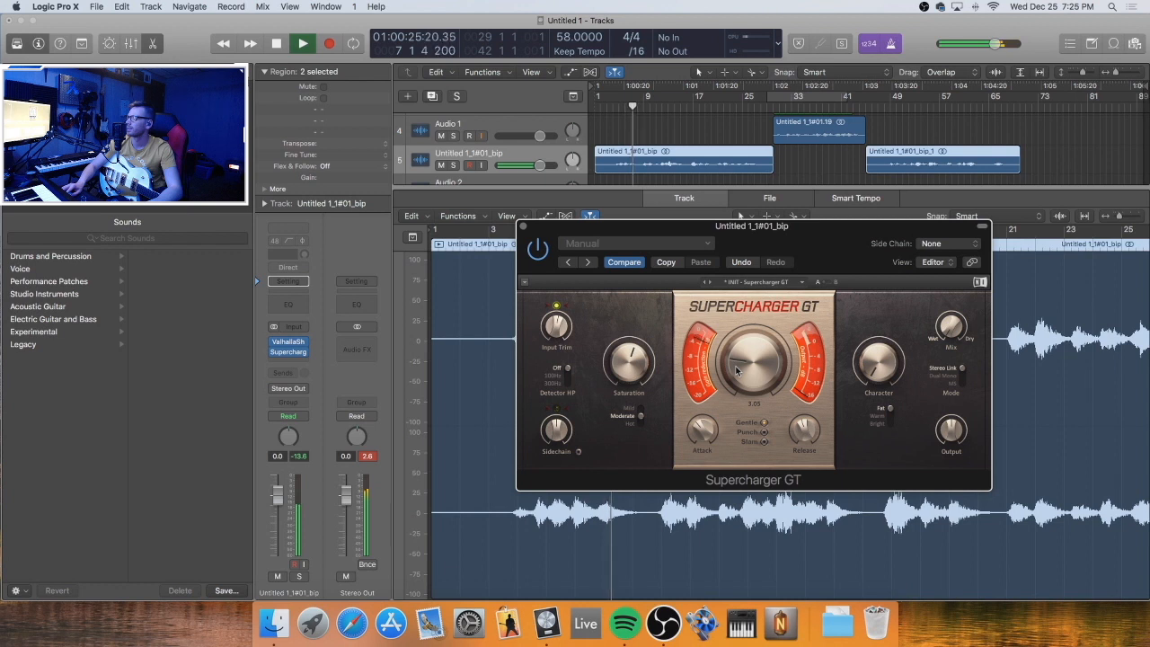
{"action": "left_click_drag", "start_coordinate": [753, 364], "coordinate": [765, 362]}
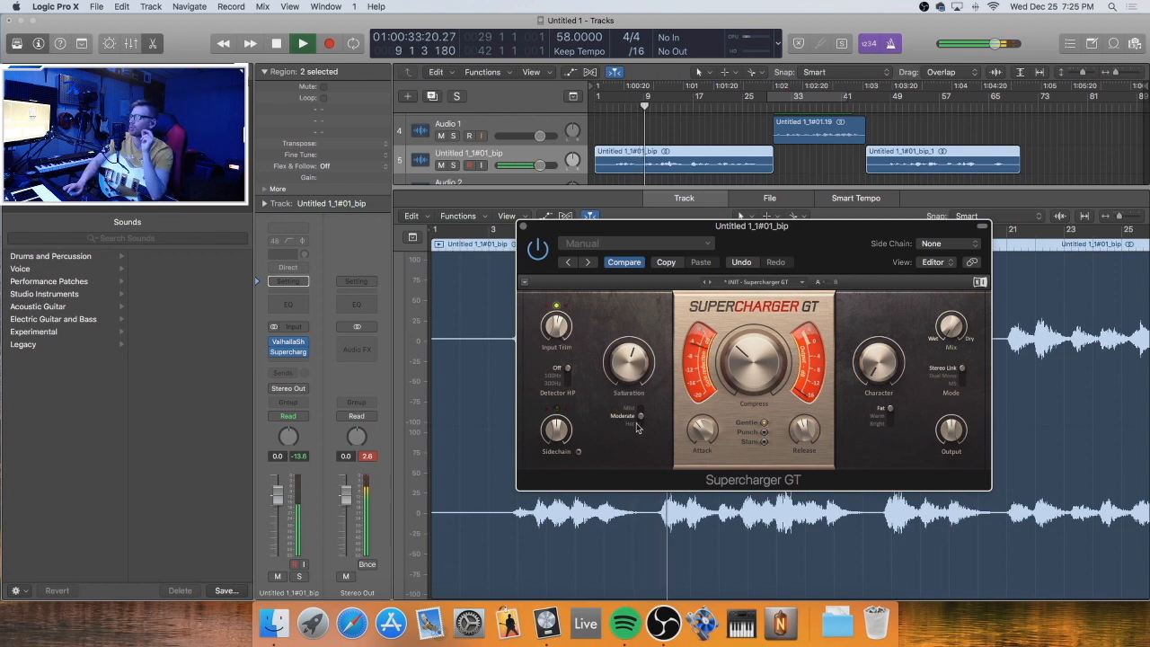
{"action": "key", "text": "space"}
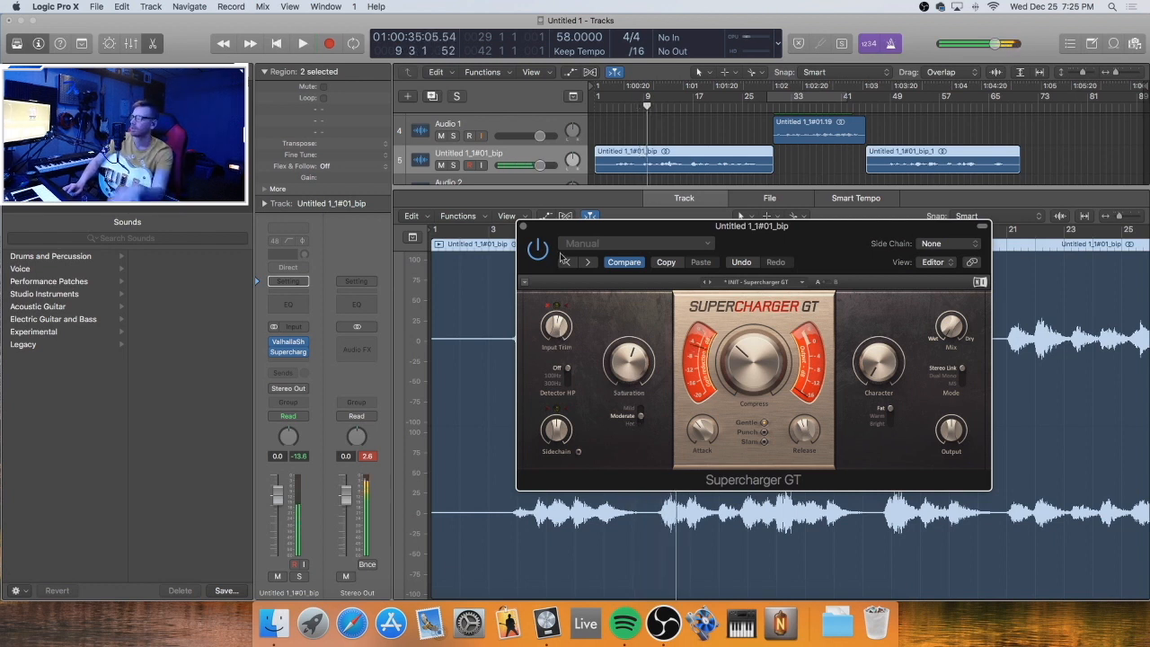
Split the first bounced guitar region near bar 8, just before its second phrase, and select the part after the cut
{"action": "left_click", "coordinate": [644, 169]}
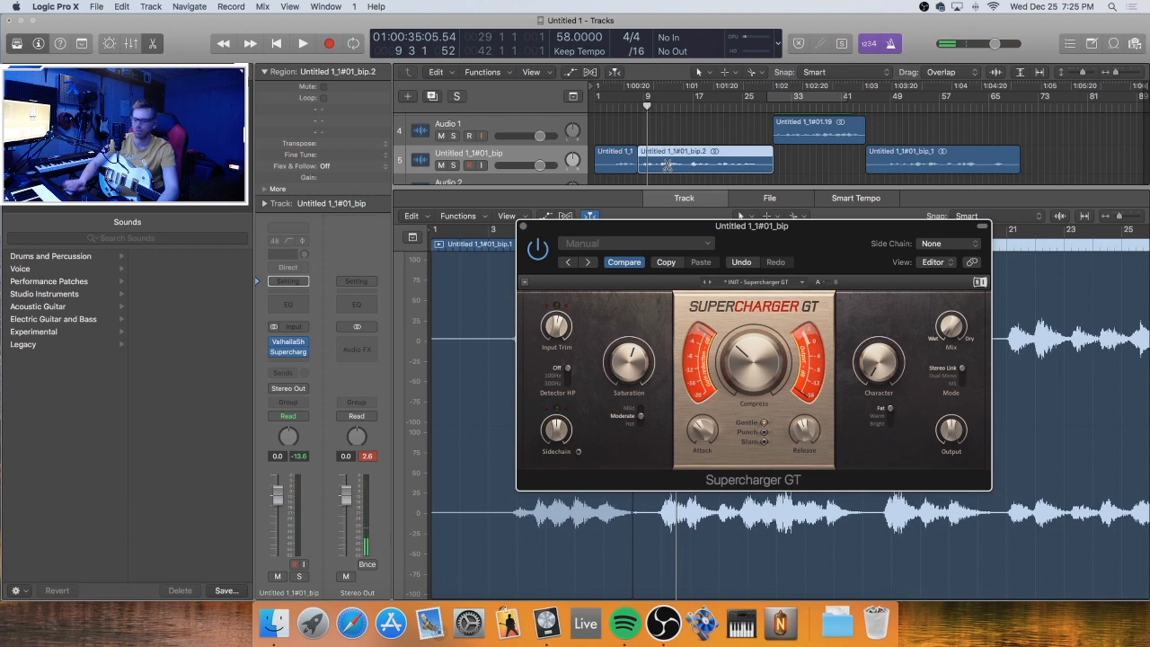
{"action": "left_click", "coordinate": [664, 151]}
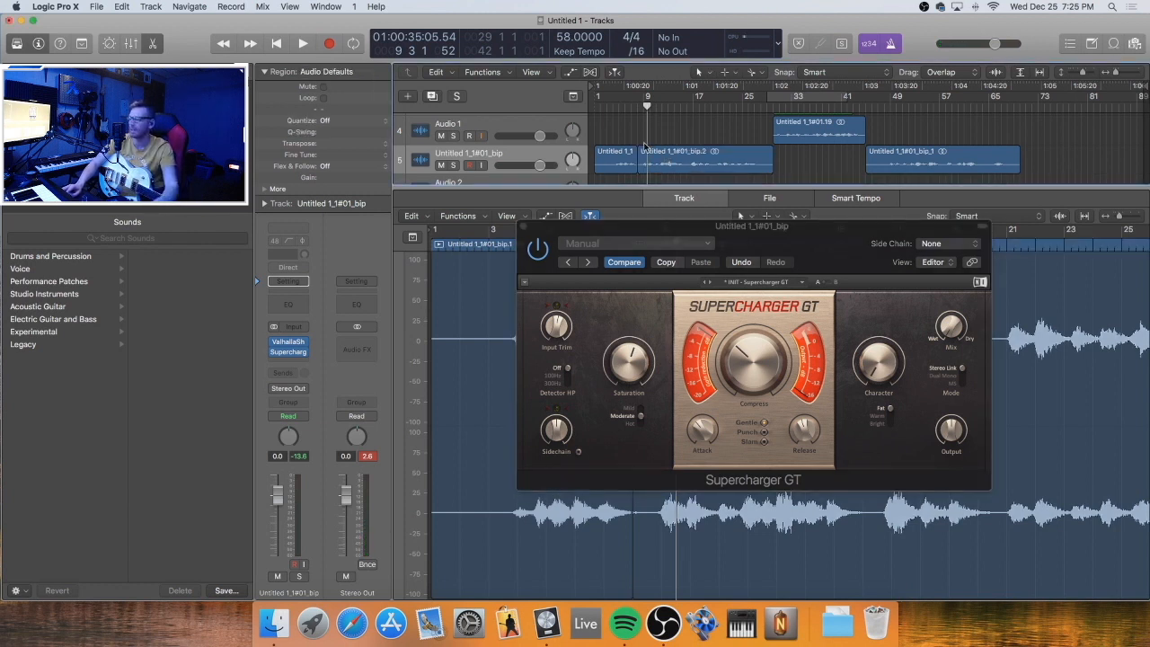
{"action": "left_click", "coordinate": [675, 153]}
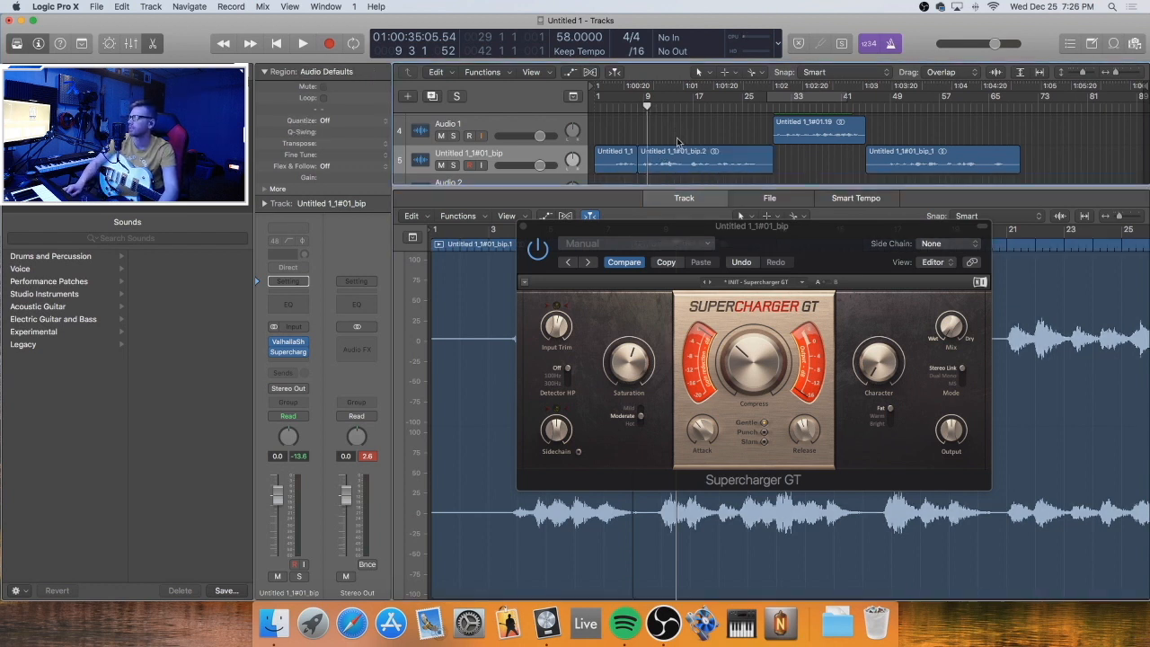
Close the audio editor and the Supercharger GT window, and enlarge the tracks around the second part of the split guitar region
{"action": "key", "text": "z"}
{"action": "key", "text": "e"}
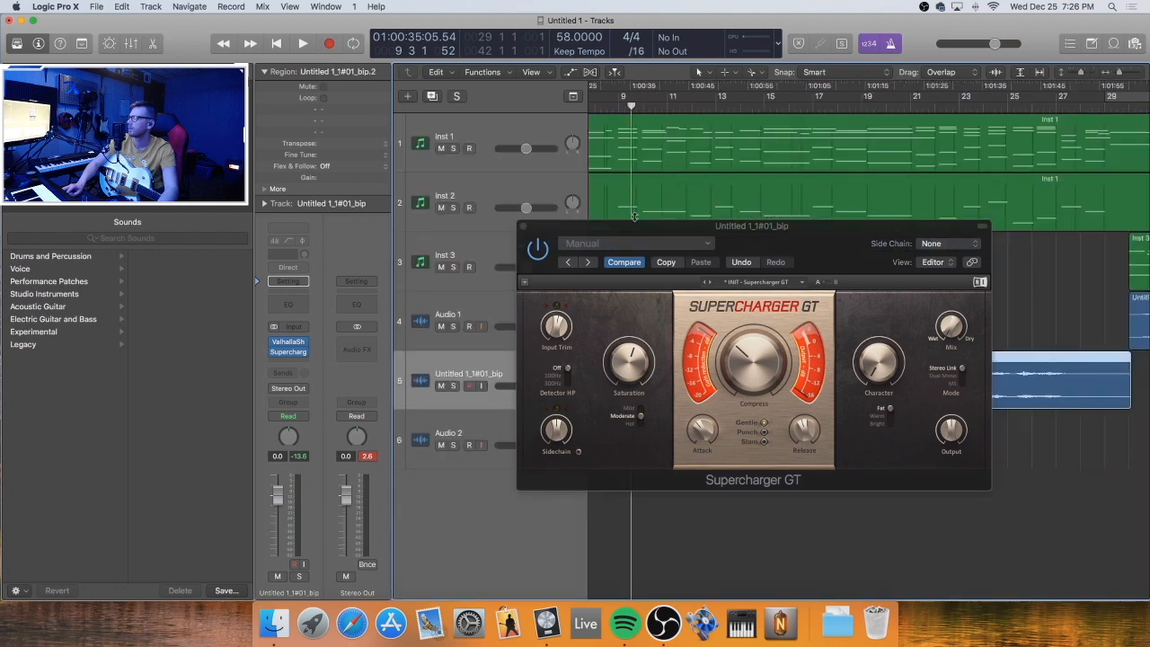
{"action": "left_click", "coordinate": [525, 225]}
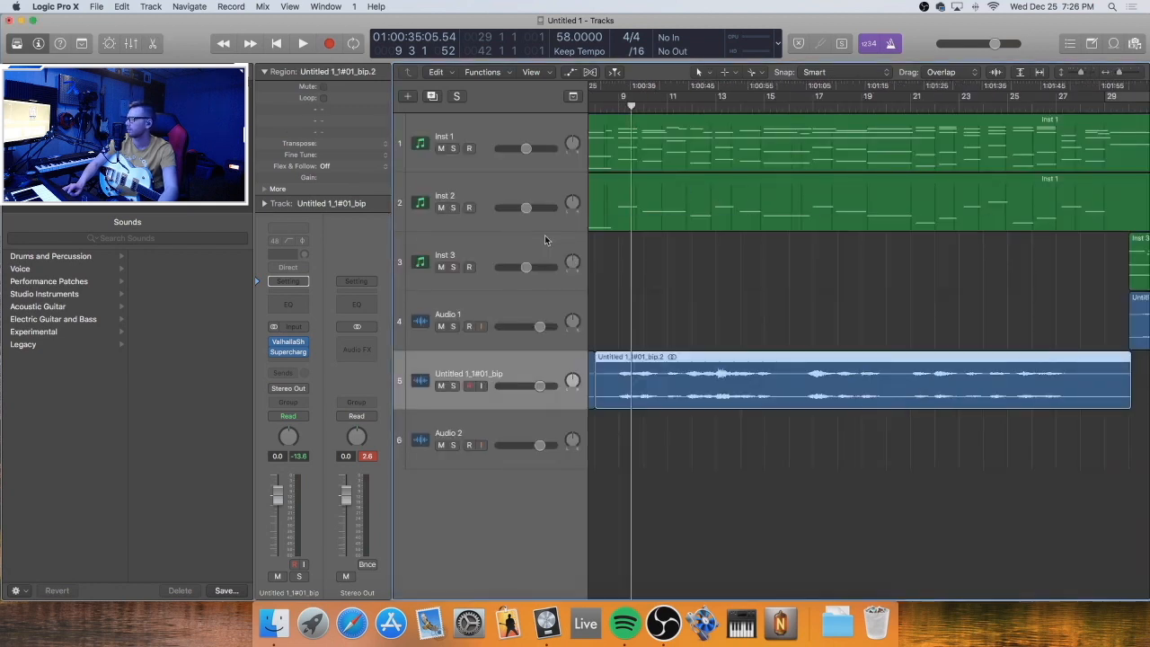
{"action": "left_click", "coordinate": [714, 301]}
{"action": "key", "text": "super+Right"}
{"action": "key", "text": "super+Left"}
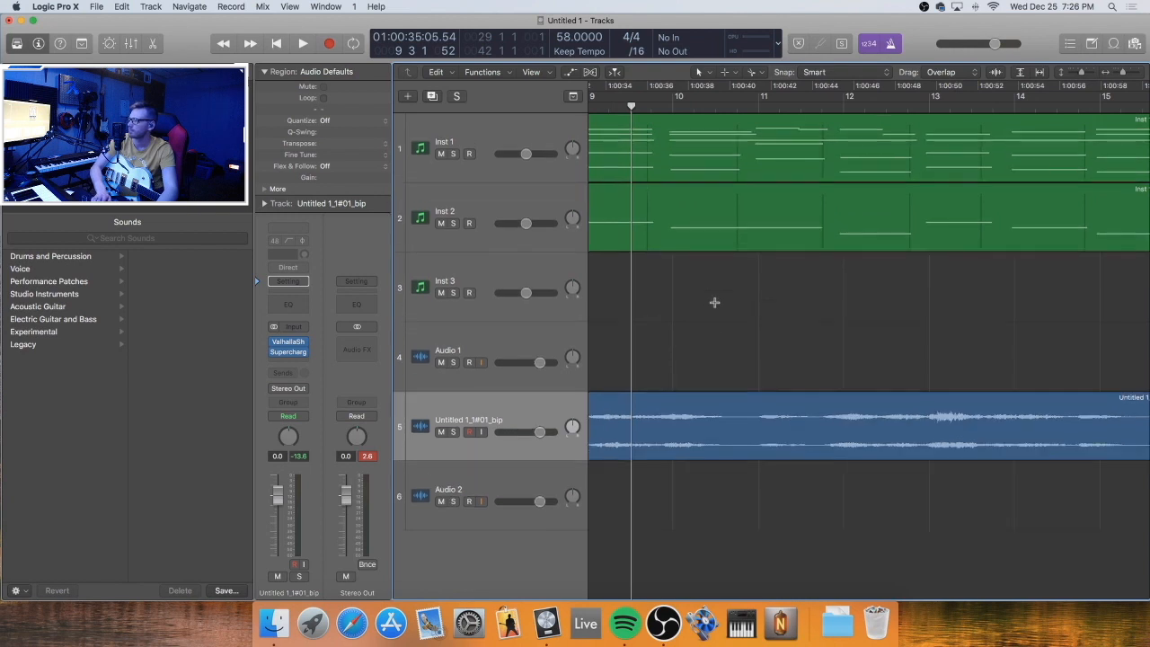
{"action": "key", "text": "super+Down"}
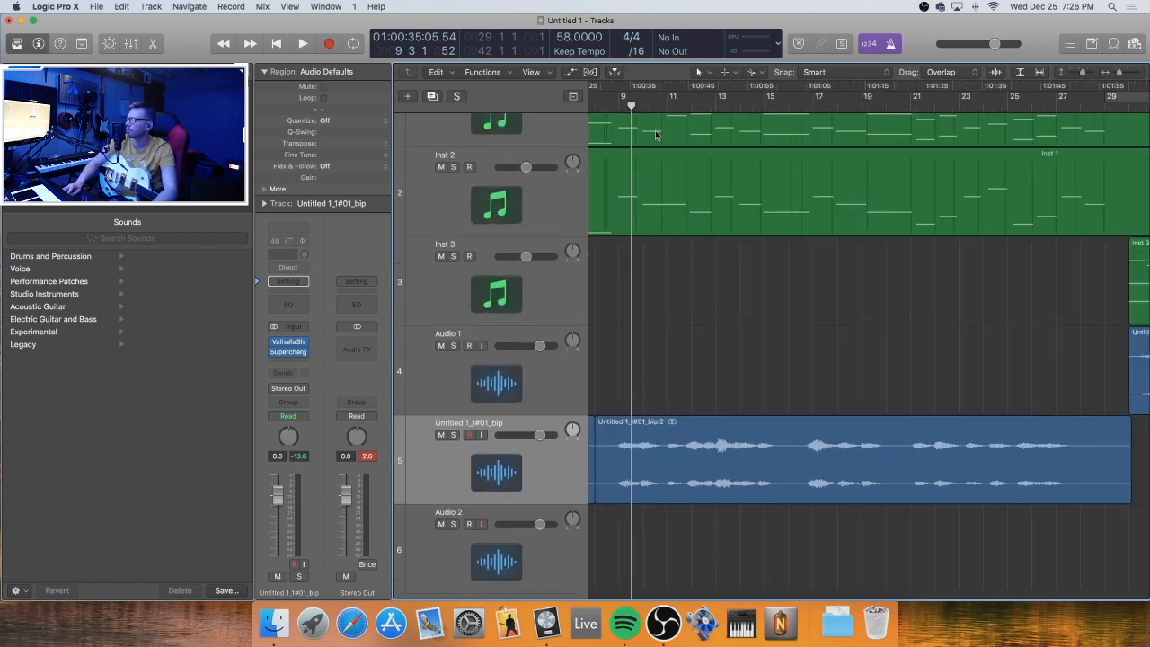
Play the second guitar part briefly from bar 9, stop, and bypass the Valhalla shimmer reverb and Supercharger GT on its track
{"action": "left_click", "coordinate": [613, 107]}
{"action": "key", "text": "space"}
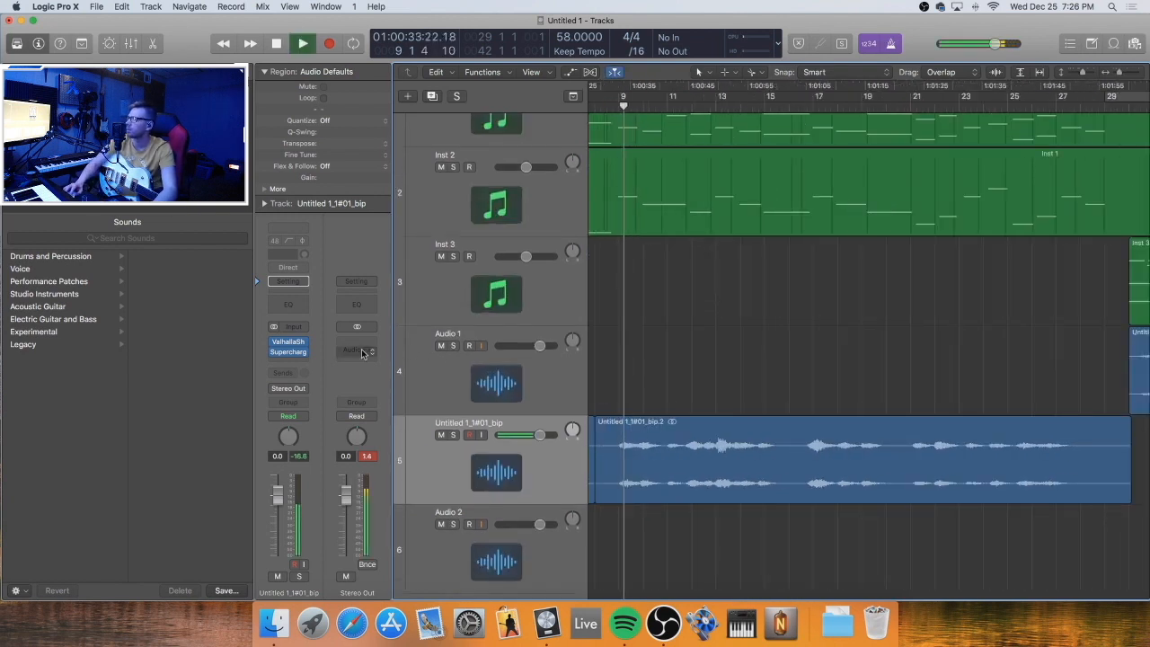
{"action": "key", "text": "space"}
{"action": "mouse_move", "coordinate": [276, 346]}
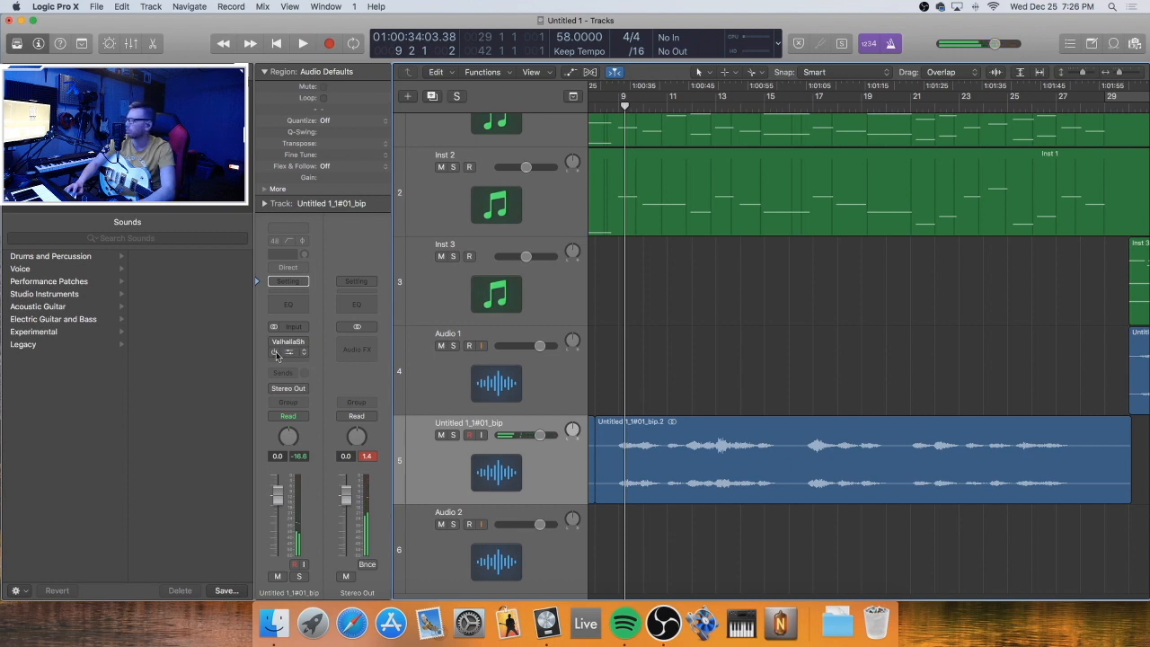
Listen to the guitar part after the split, replaying it from bar 8 with both effects bypassed
{"action": "key", "text": "space"}
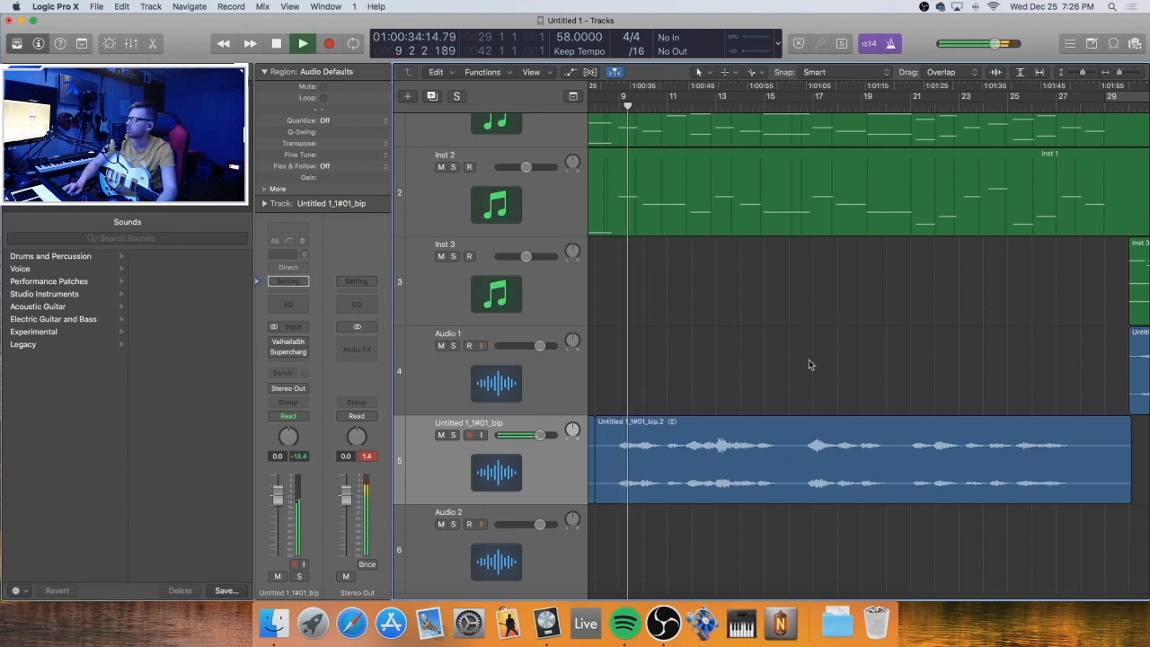
{"action": "key", "text": "space"}
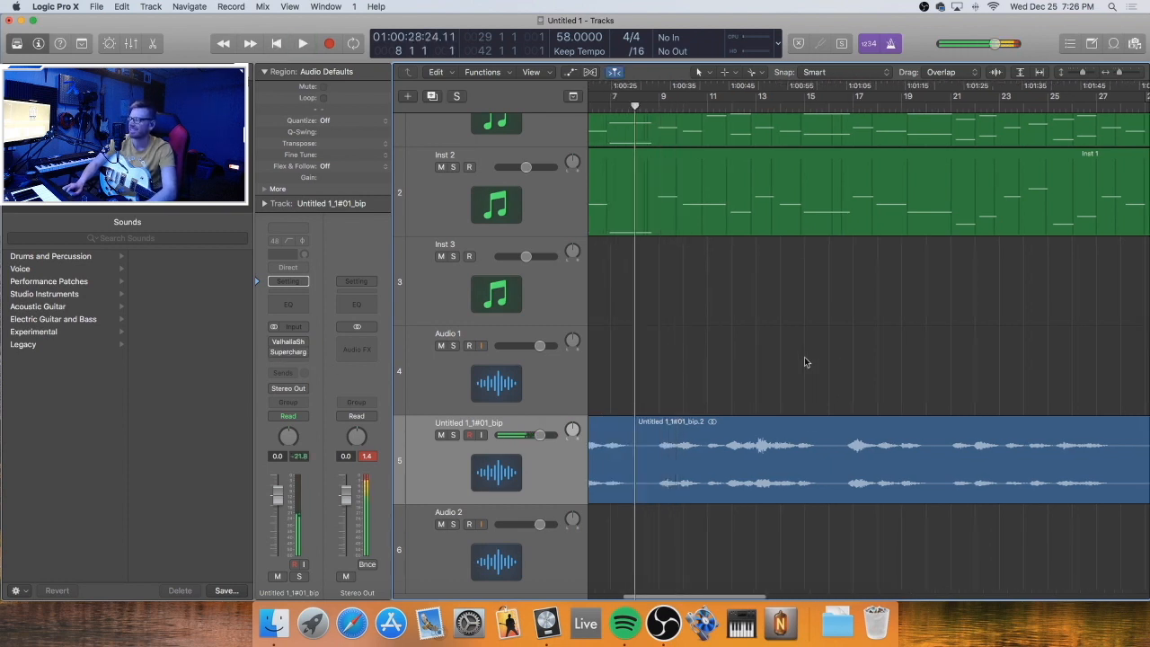
{"action": "key", "text": "space"}
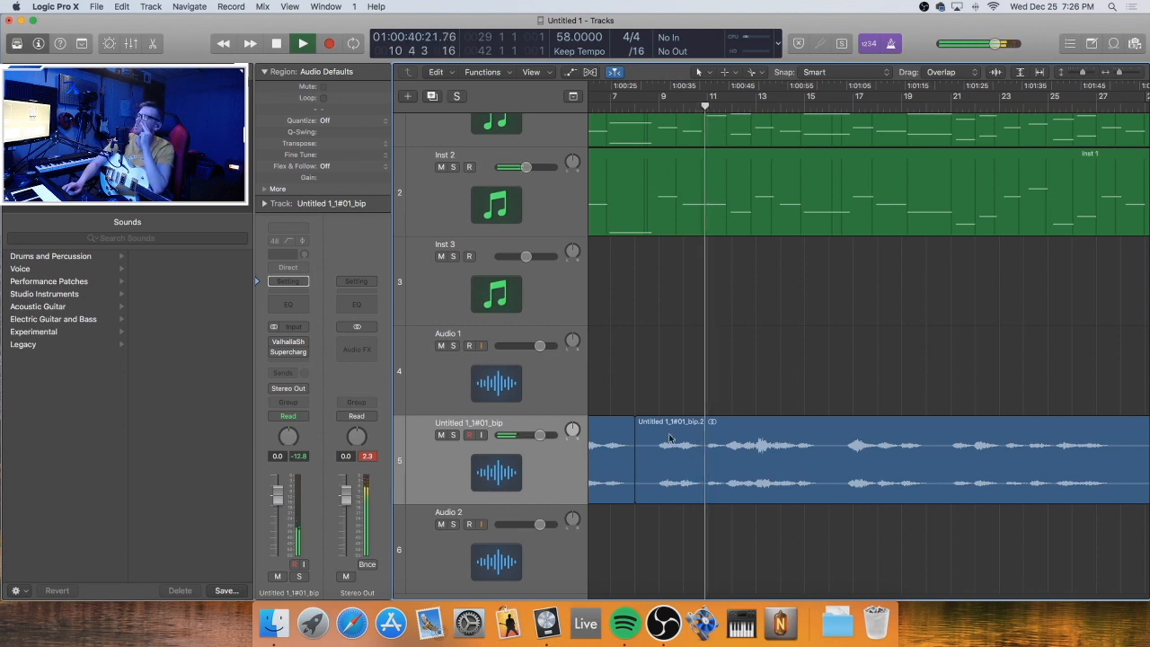
{"action": "scroll", "coordinate": [688, 384], "scroll_direction": "left", "scroll_amount": 1}
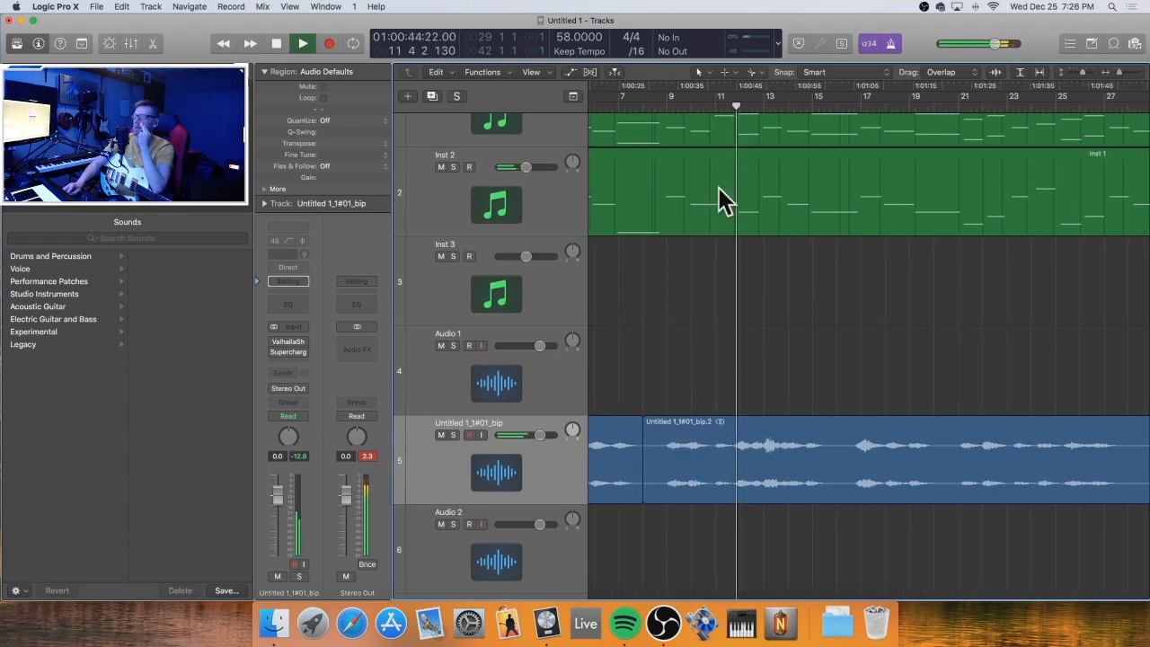
{"action": "scroll", "coordinate": [874, 325], "scroll_direction": "left", "scroll_amount": 1}
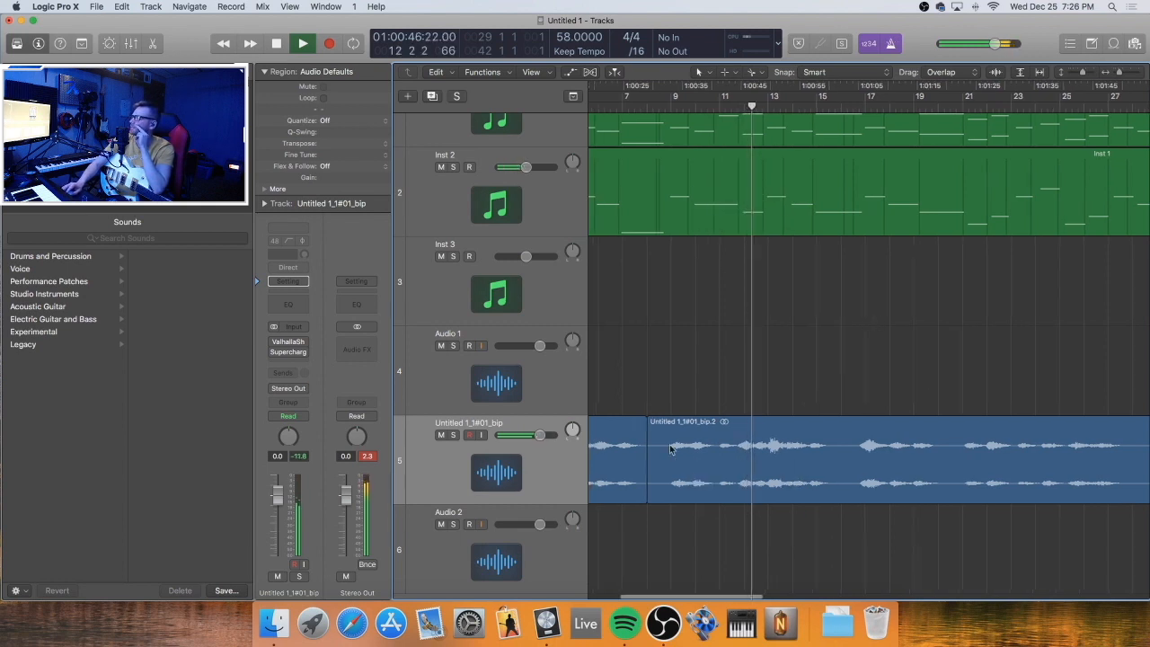
{"action": "scroll", "coordinate": [729, 436], "scroll_direction": "left", "scroll_amount": 3}
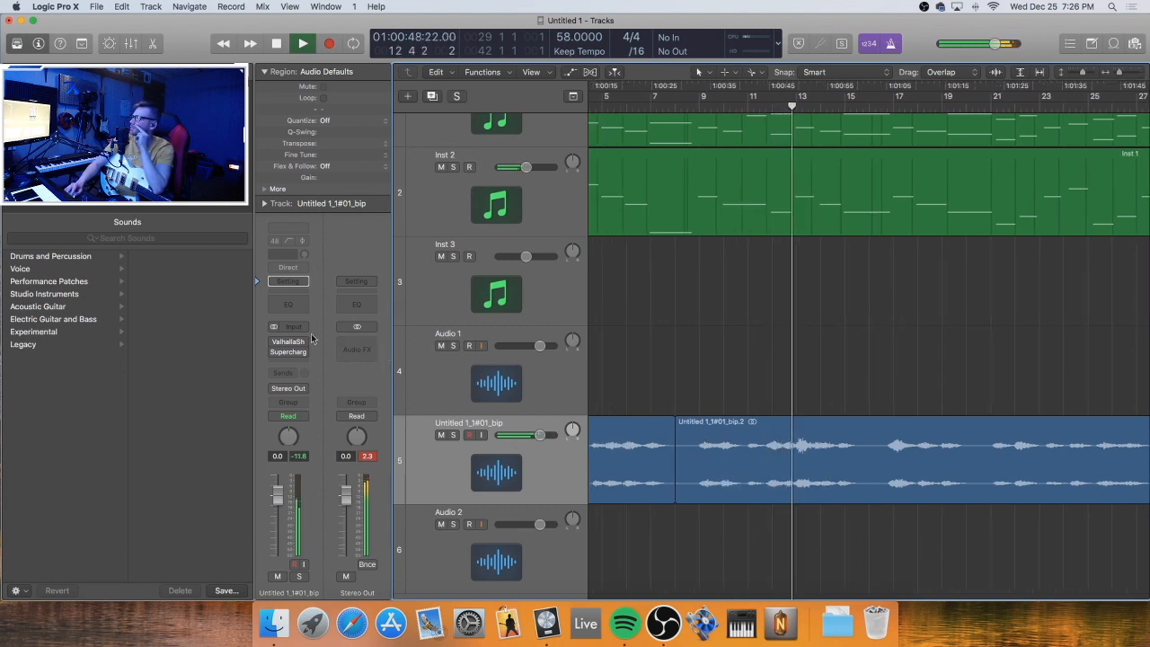
Play the arrangement from bar 8 to audition the effects on the bounced audio track
{"action": "key", "text": "space"}
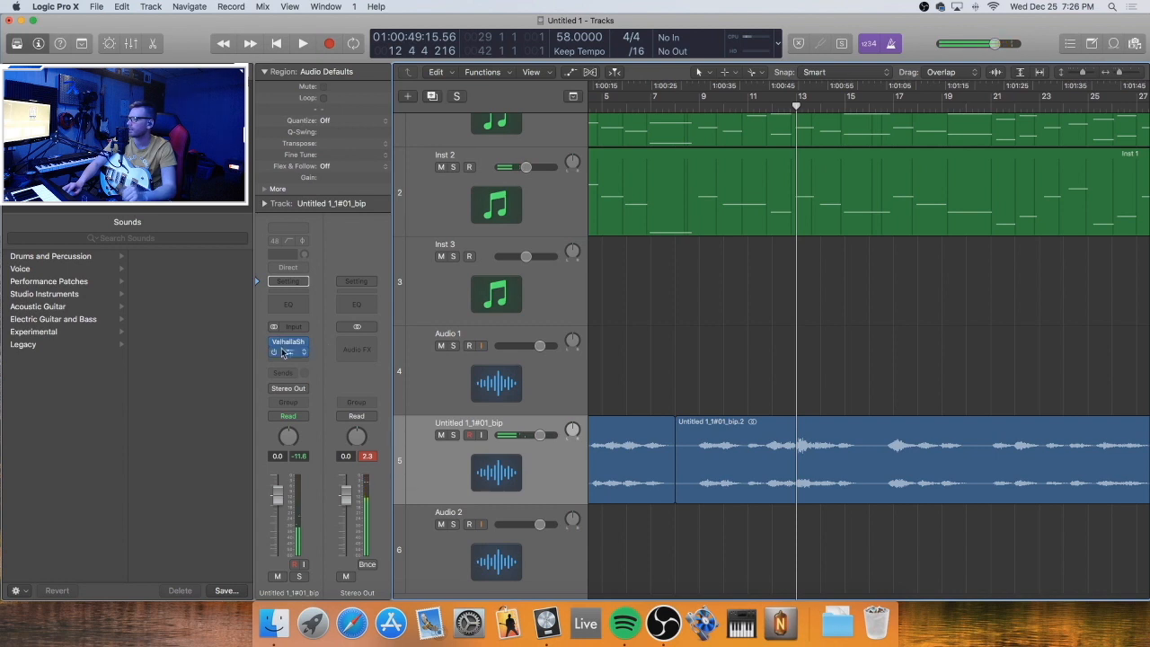
{"action": "left_click", "coordinate": [673, 107]}
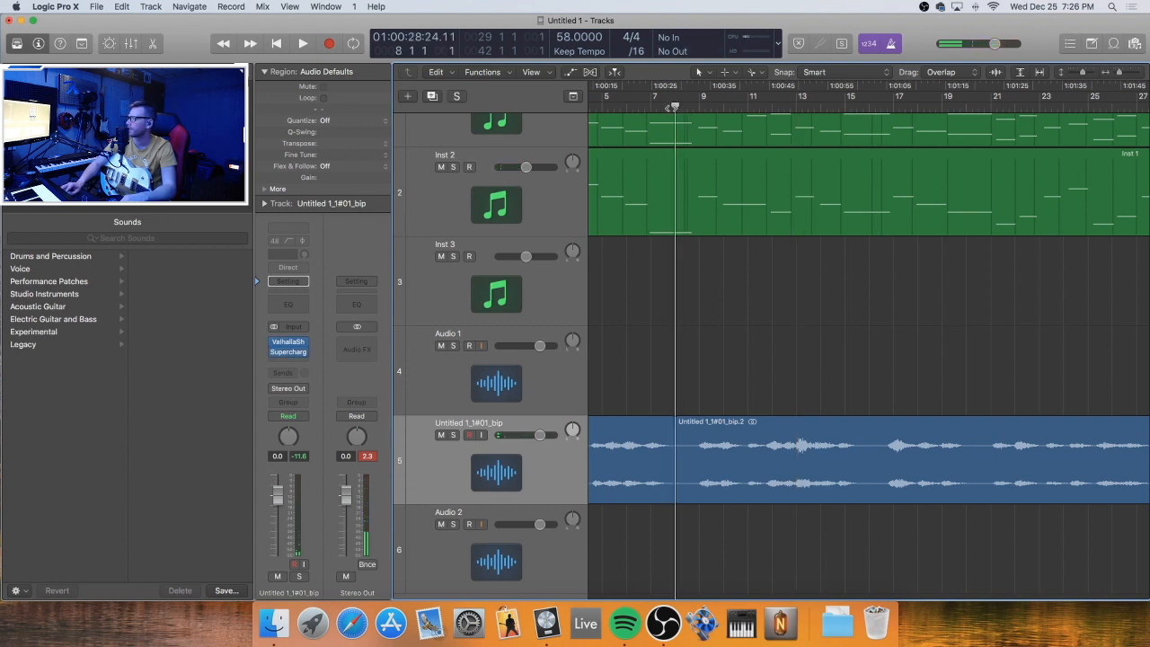
{"action": "key", "text": "space"}
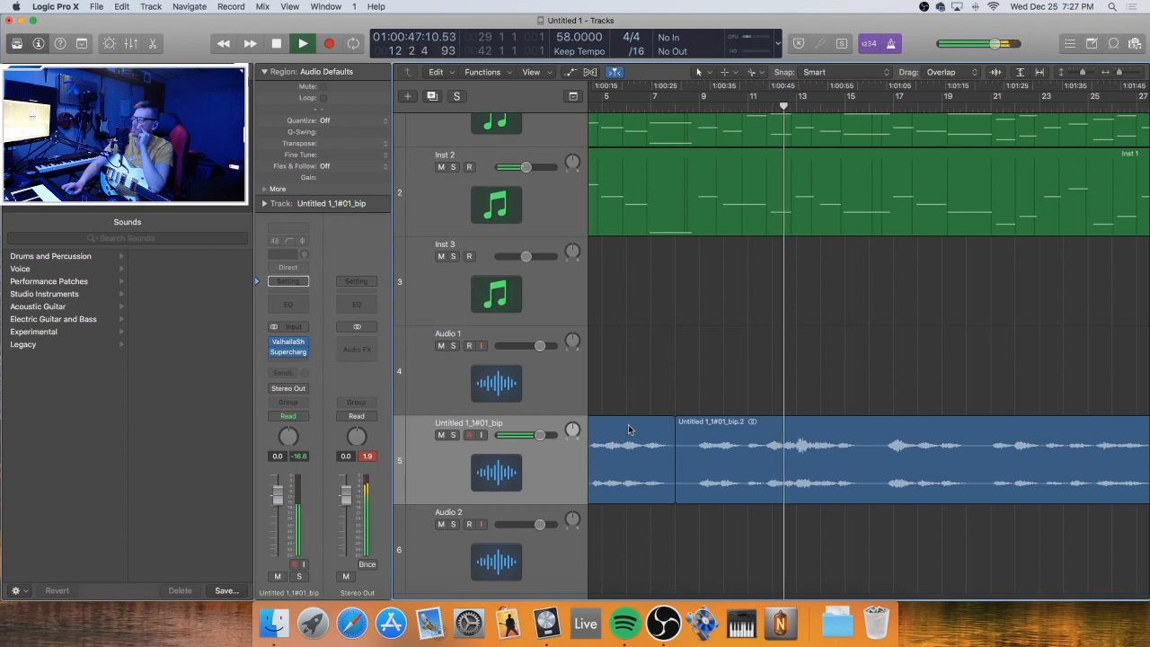
{"action": "key", "text": "space"}
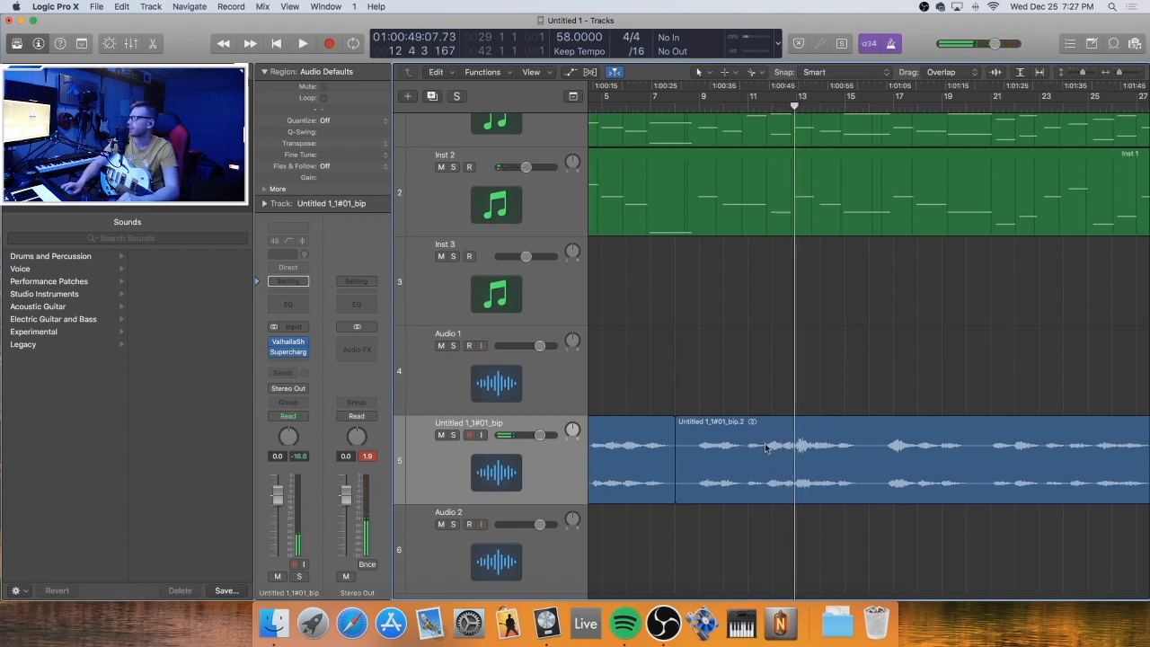
Examine the full arrangement and how the audio regions on track 5 line up with the other tracks
{"action": "scroll", "coordinate": [799, 427], "scroll_direction": "left", "scroll_amount": 1}
{"action": "scroll", "coordinate": [805, 371], "scroll_direction": "right", "scroll_amount": 3}
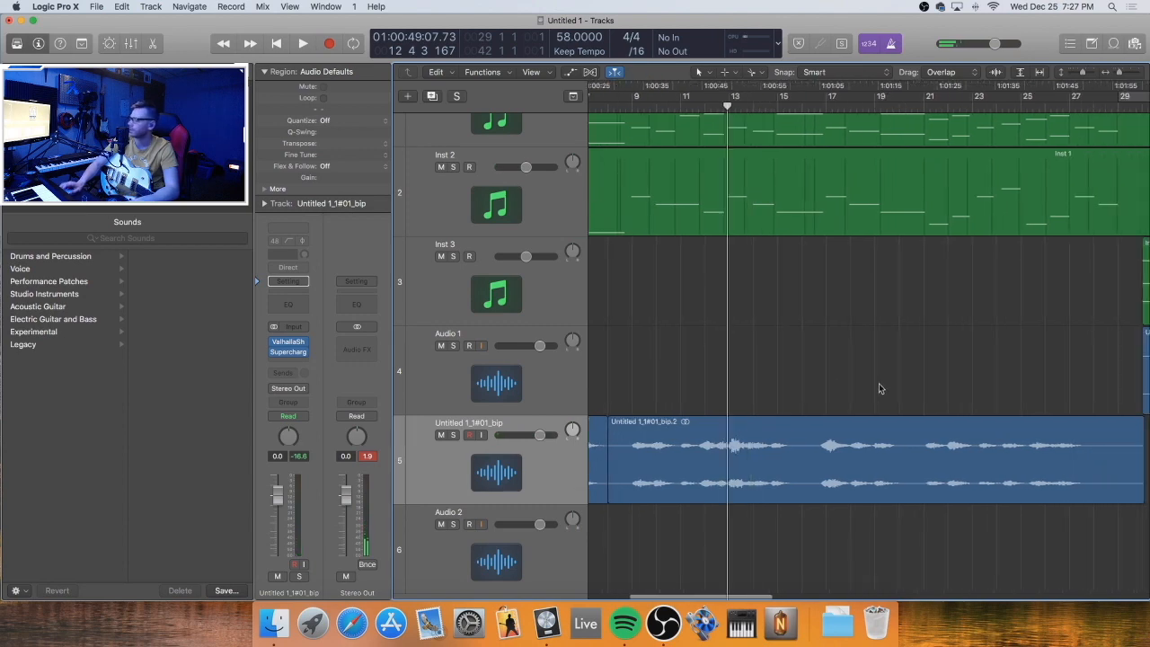
{"action": "key", "text": "super+Left"}
{"action": "key", "text": "super+Left"}
{"action": "key", "text": "super+Left"}
{"action": "key", "text": "super+Left"}
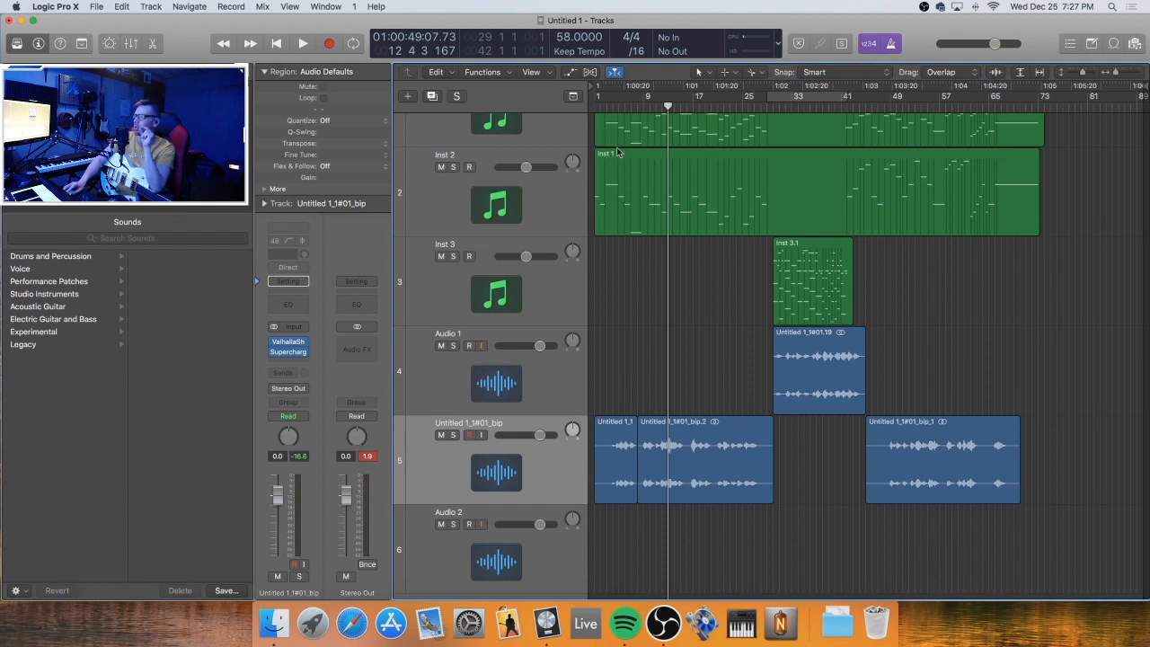
{"action": "scroll", "coordinate": [712, 259], "scroll_direction": "up", "scroll_amount": 2}
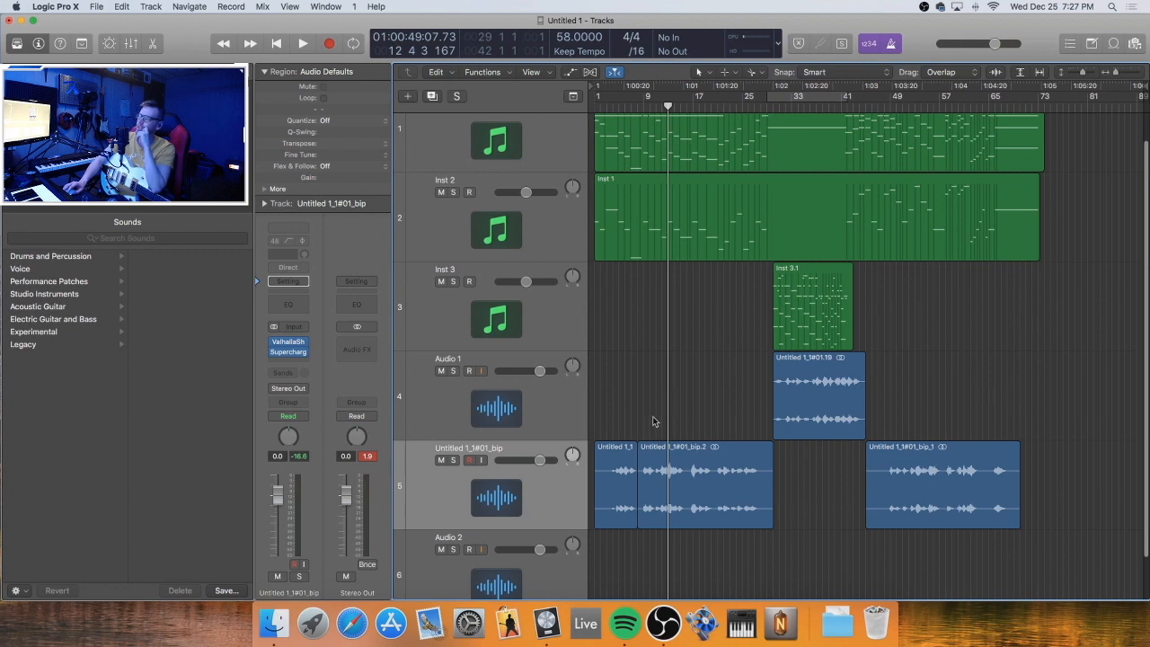
{"action": "scroll", "coordinate": [650, 415], "scroll_direction": "down", "scroll_amount": 1}
{"action": "scroll", "coordinate": [657, 420], "scroll_direction": "up", "scroll_amount": 1}
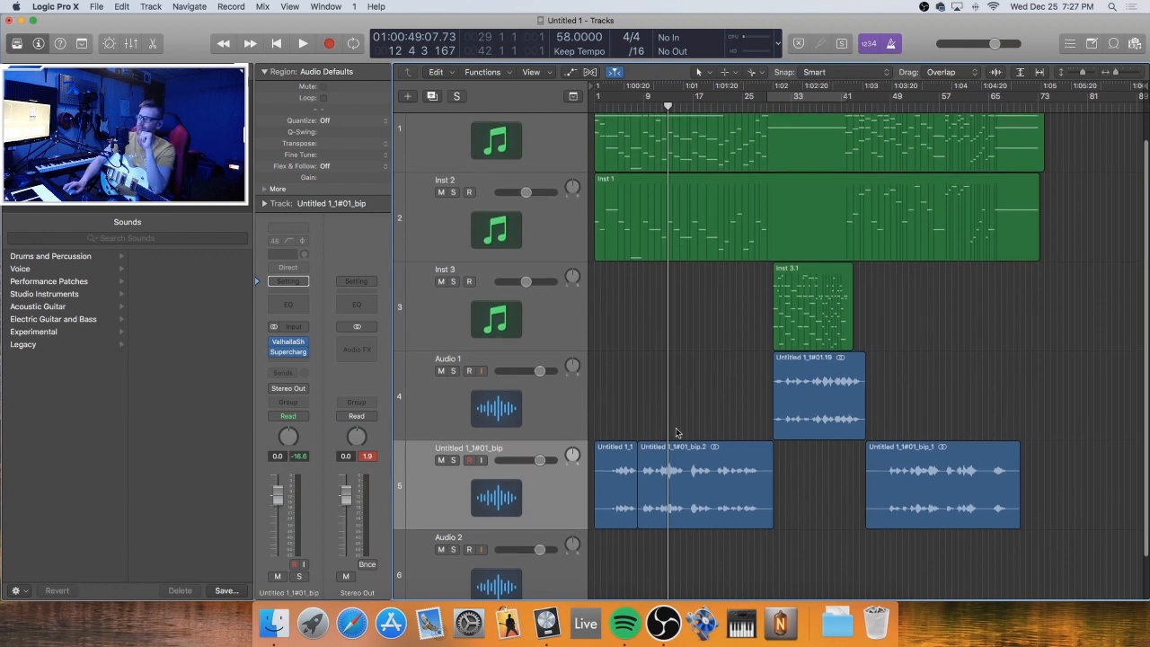
{"action": "left_click_drag", "start_coordinate": [716, 408], "coordinate": [629, 458]}
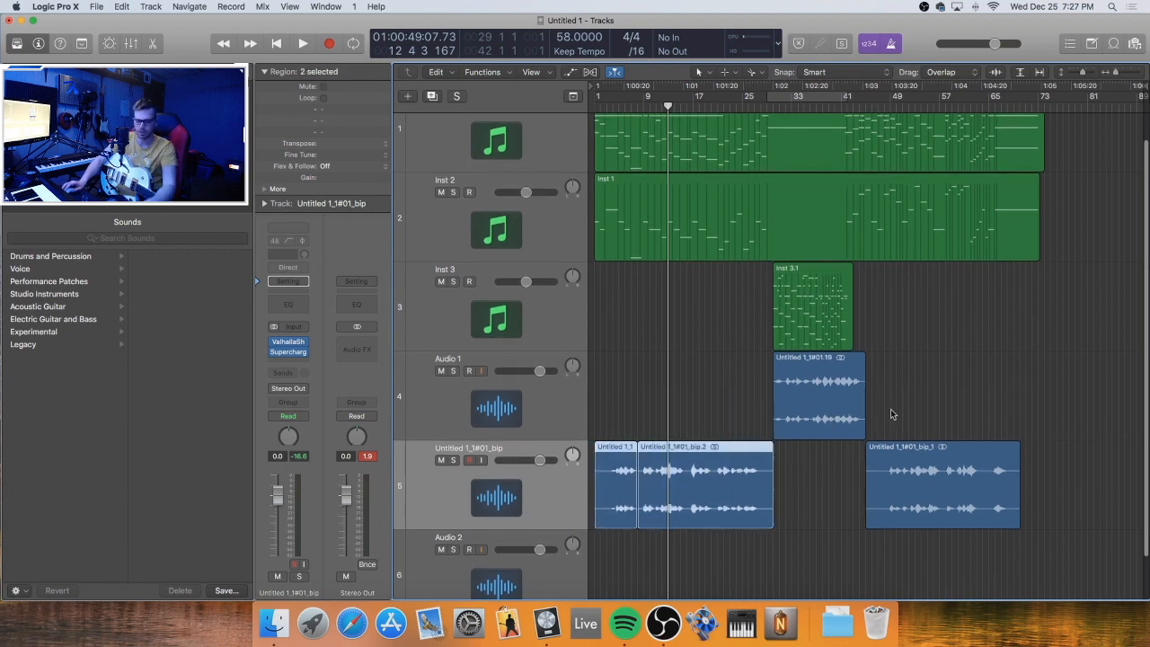
Audition the final section of the arrangement from bar 49 and clear the region selection
{"action": "left_click", "coordinate": [892, 103]}
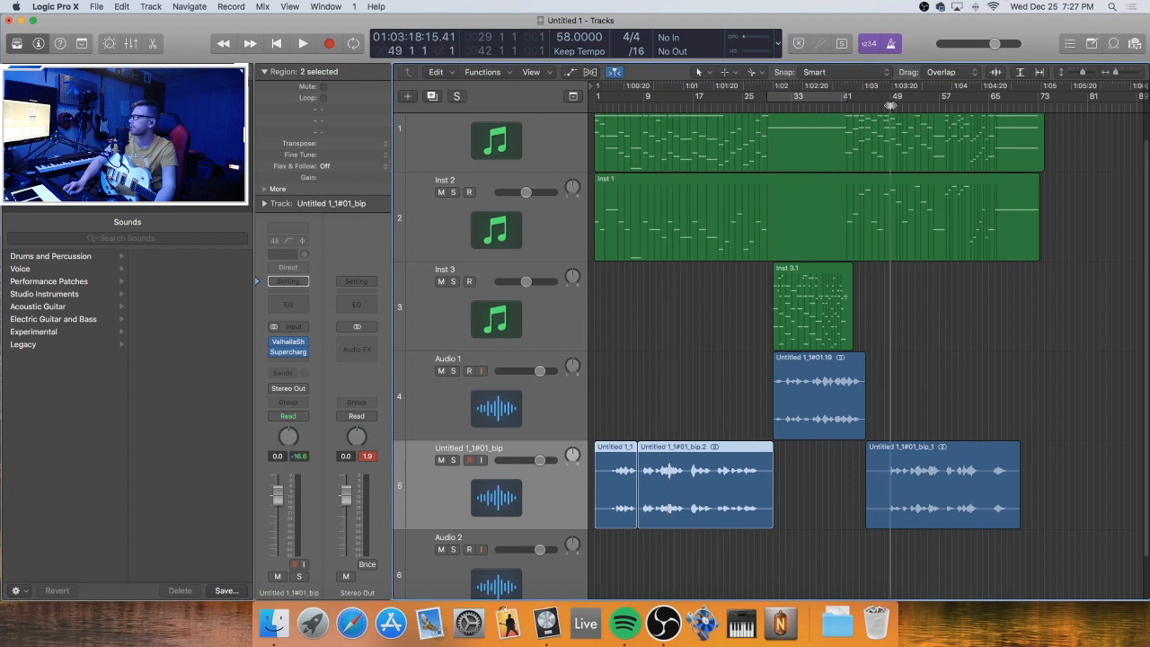
{"action": "key", "text": "space"}
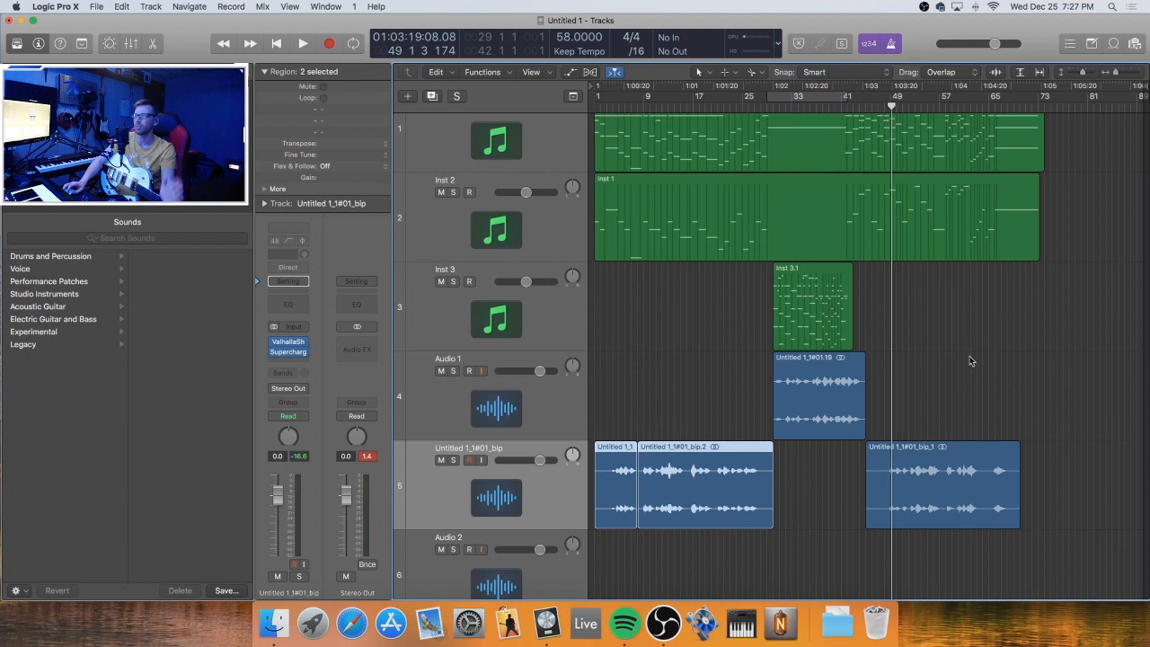
{"action": "left_click", "coordinate": [943, 371]}
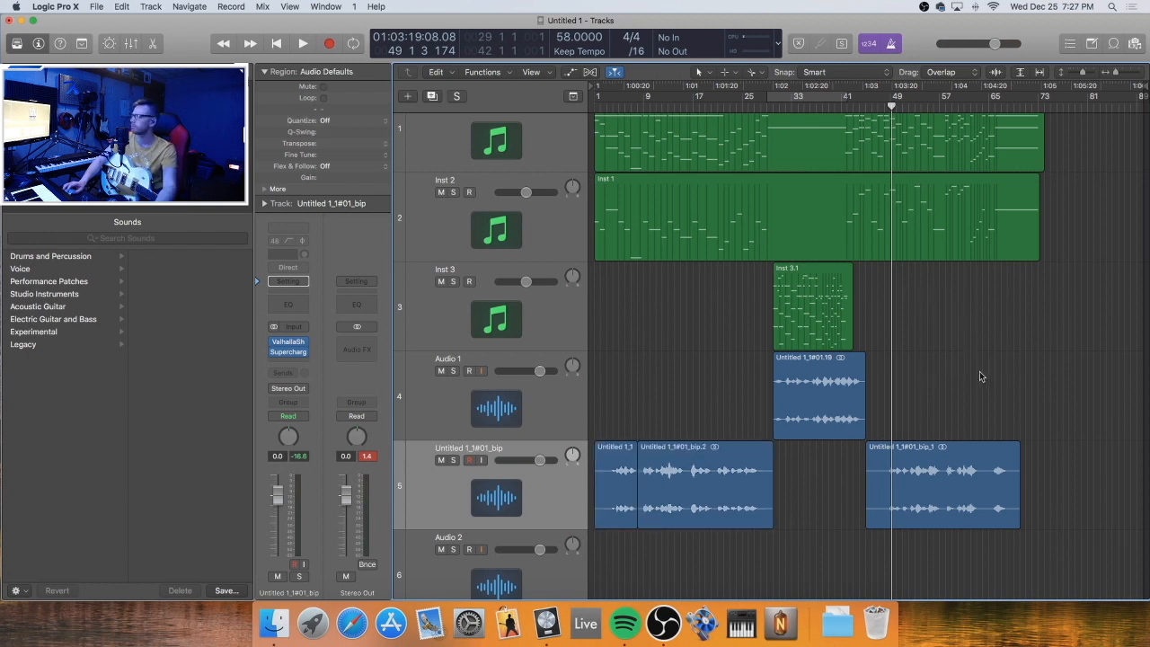
Split the last region on track 5 at bar 48, delete its front piece, and extend the remaining region back to bar 45
{"action": "key", "text": "space"}
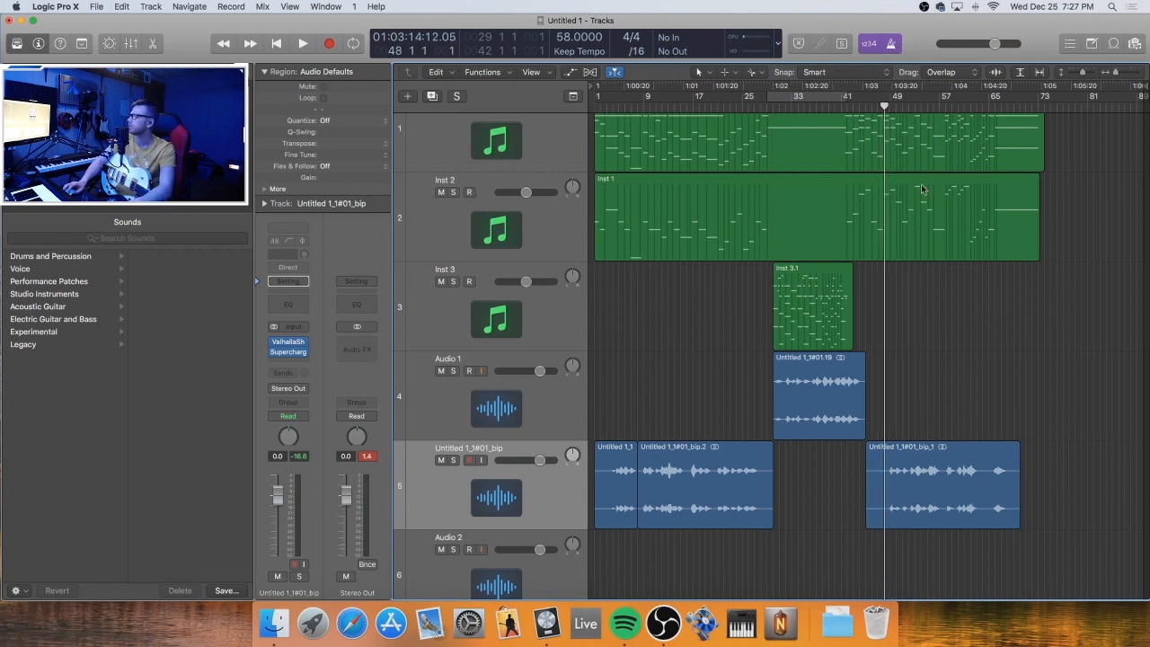
{"action": "left_click", "coordinate": [880, 505]}
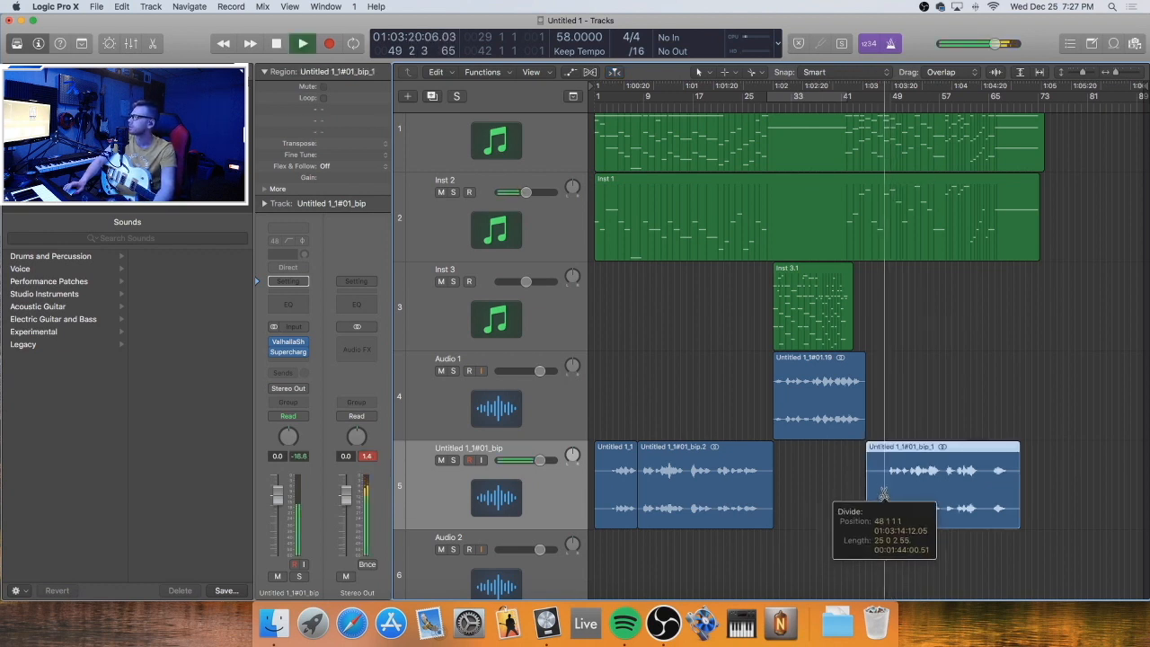
{"action": "key", "text": "Delete"}
{"action": "key", "text": "space"}
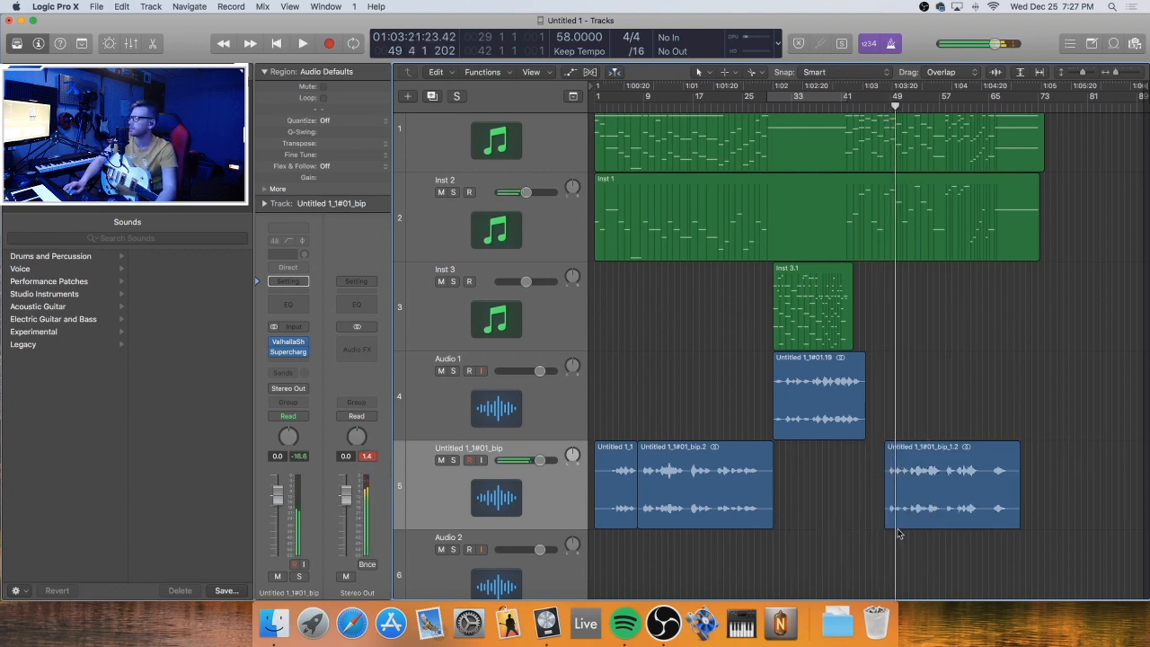
{"action": "left_click_drag", "start_coordinate": [884, 526], "coordinate": [868, 529]}
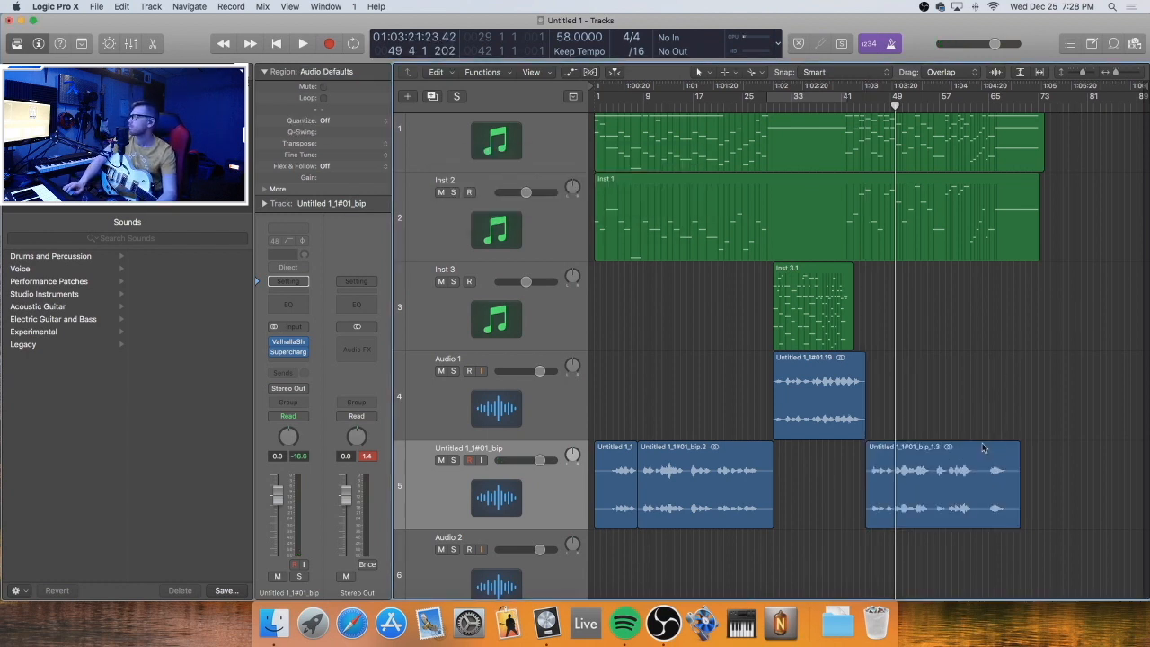
Move the tail of track 5's last region onto Audio 1 and bounce the three remaining track 5 regions in place
{"action": "left_click_drag", "start_coordinate": [986, 481], "coordinate": [1004, 431]}
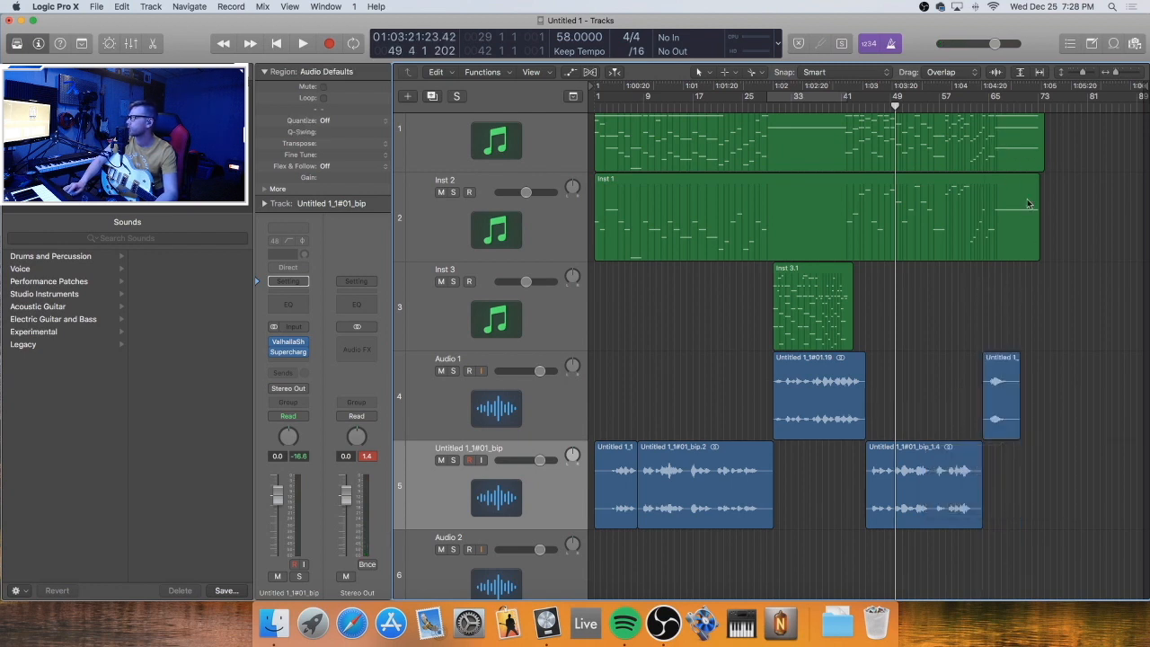
{"action": "left_click", "coordinate": [908, 485]}
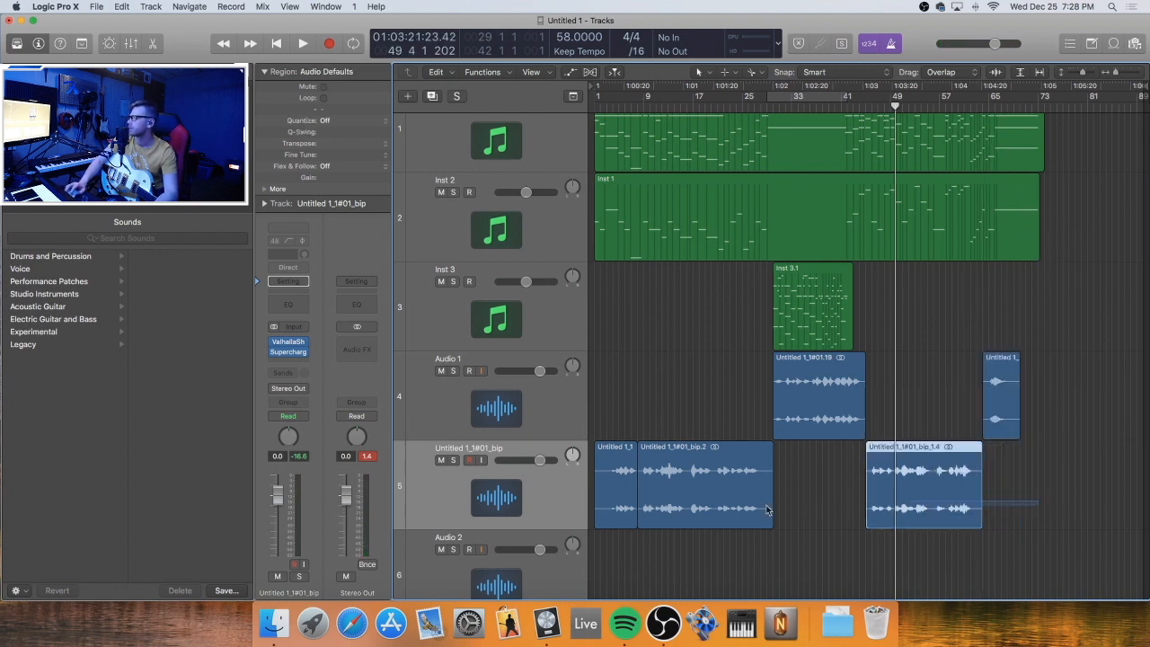
{"action": "left_click", "coordinate": [670, 461], "text": "shift"}
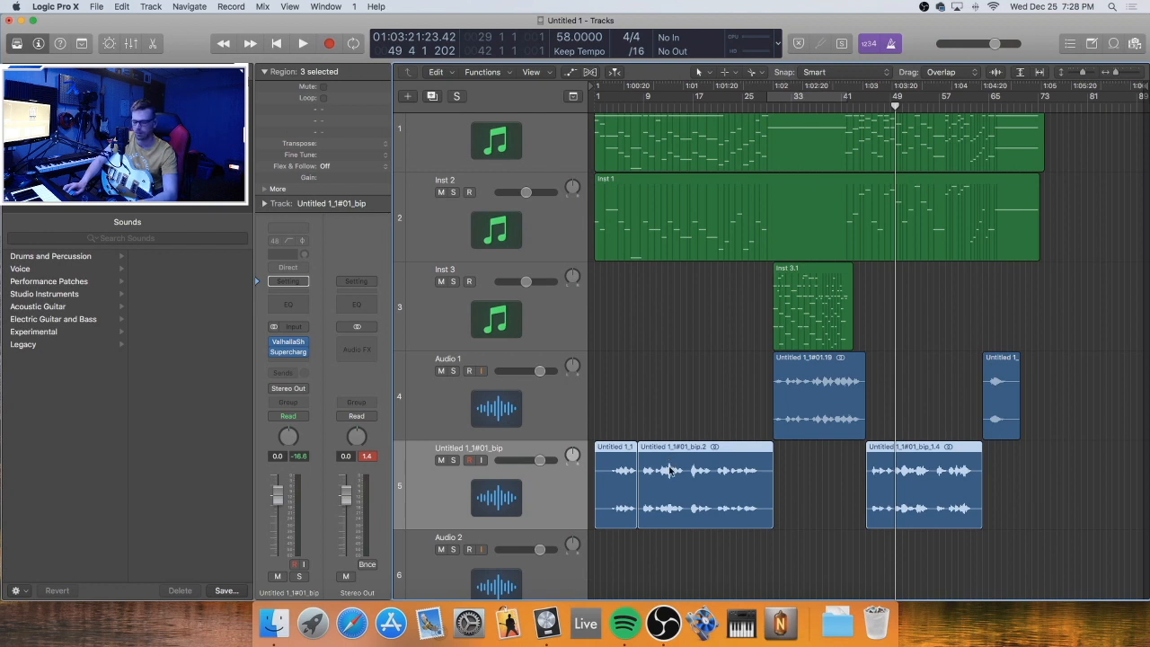
{"action": "key", "text": "ctrl+b"}
{"action": "key", "text": "Return"}
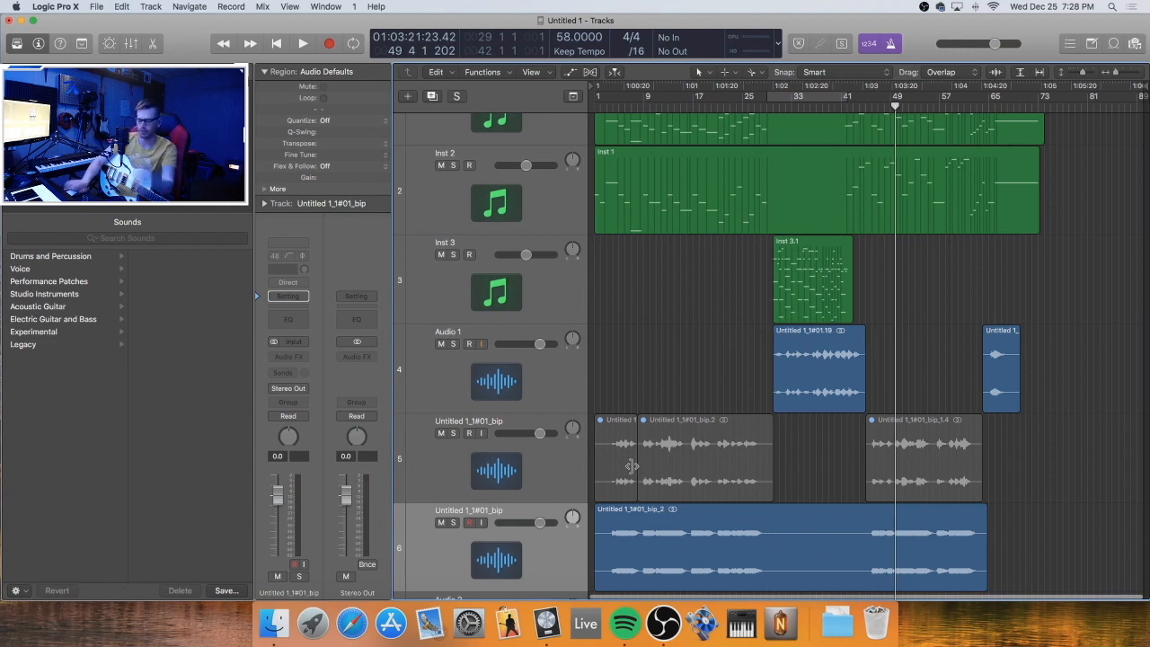
Delete the three muted source regions together with their emptied track above the new bounce
{"action": "key", "text": "super+Right"}
{"action": "key", "text": "super+Right"}
{"action": "key", "text": "super+Right"}
{"action": "key", "text": "super+Right"}
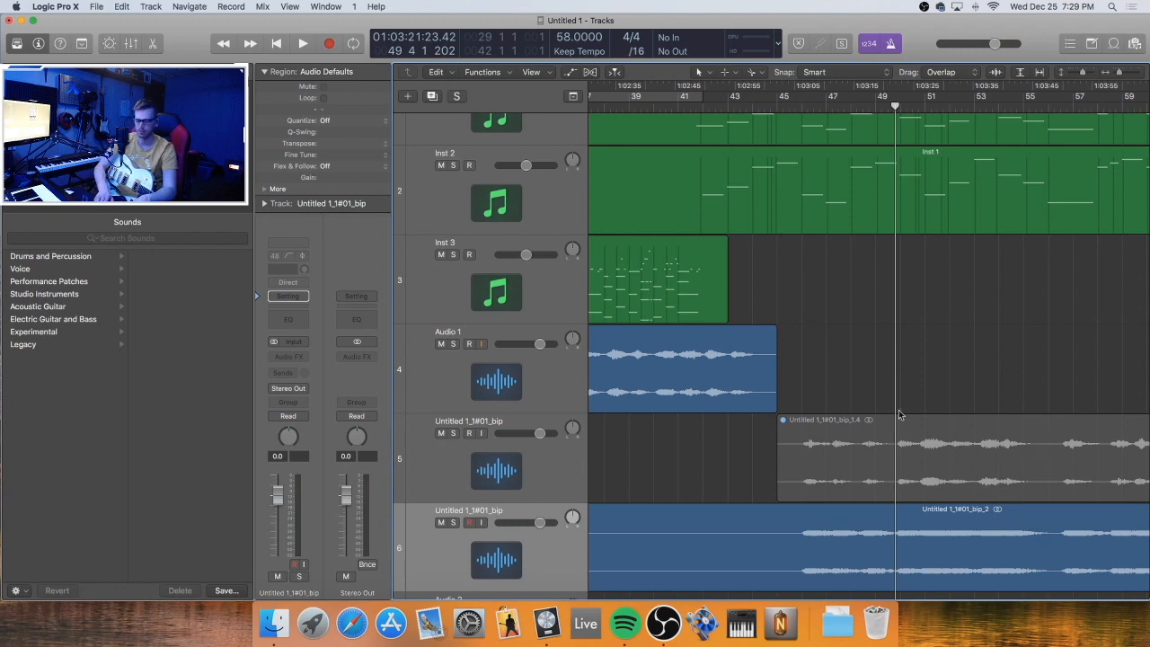
{"action": "key", "text": "super+Left"}
{"action": "key", "text": "super+Left"}
{"action": "key", "text": "super+Left"}
{"action": "key", "text": "super+Left"}
{"action": "key", "text": "shift+m"}
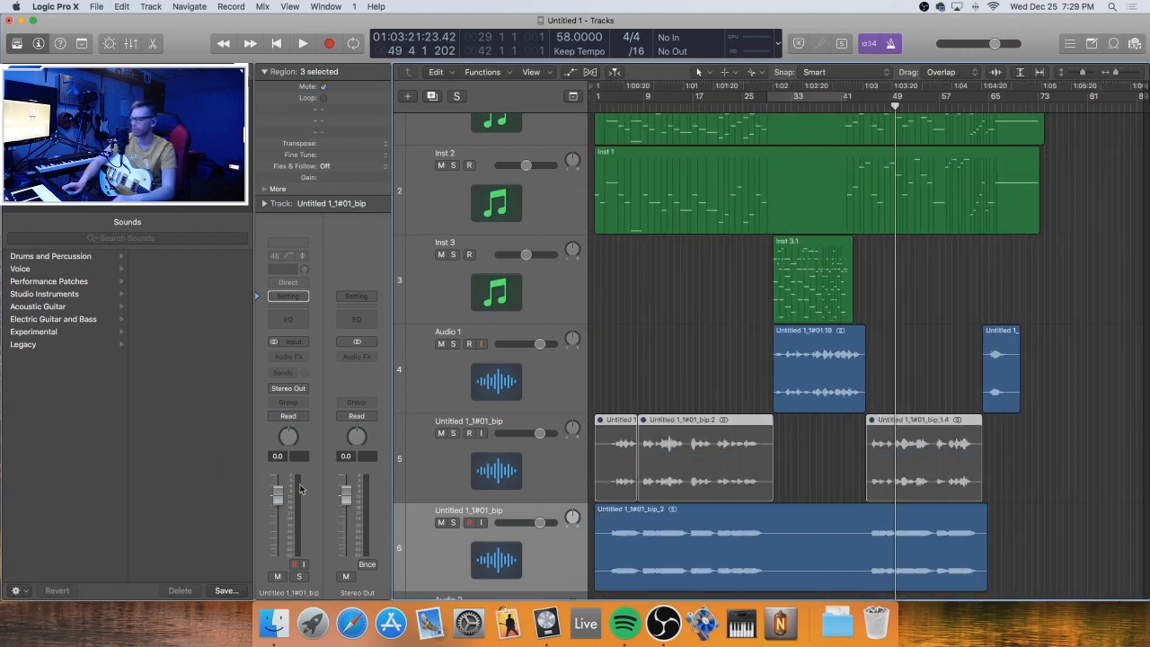
{"action": "key", "text": "Delete"}
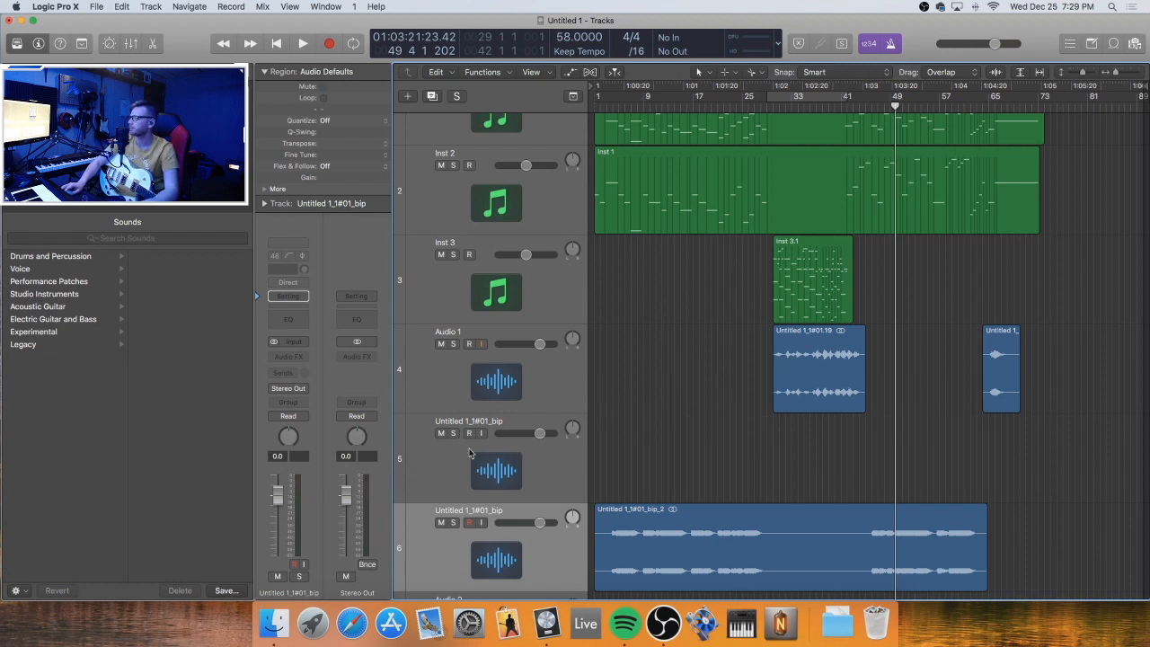
{"action": "left_click", "coordinate": [468, 452]}
{"action": "key", "text": "super+BackSpace"}
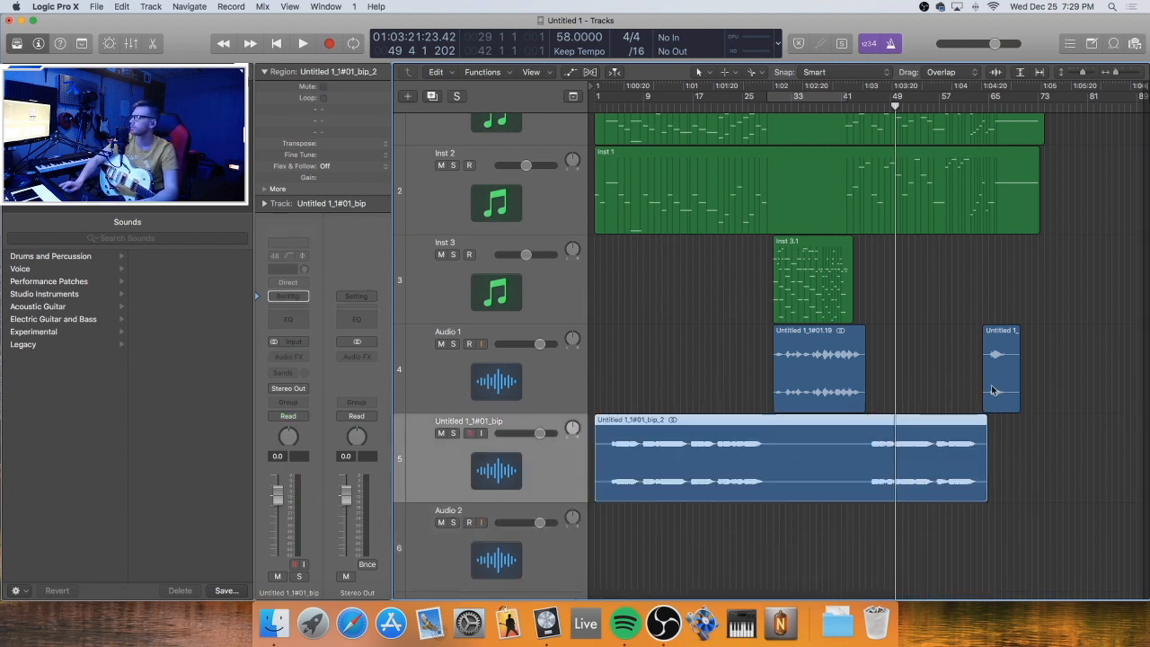
Play the arrangement from bar 3 and solo the newly bounced audio track
{"action": "left_click", "coordinate": [612, 366]}
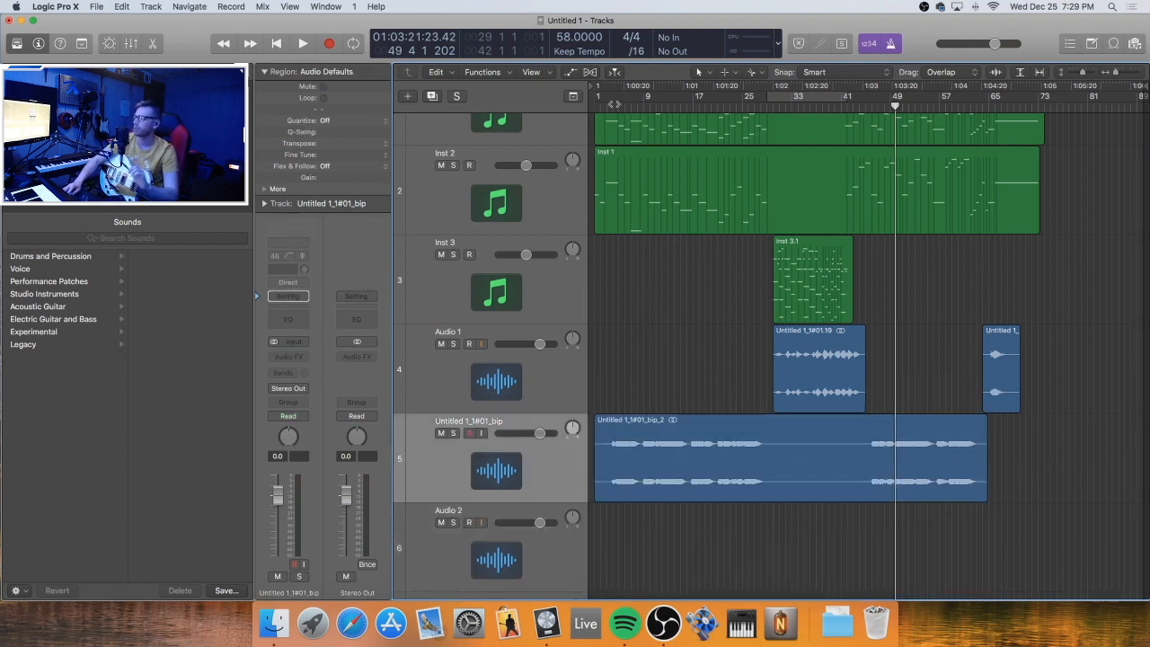
{"action": "left_click_drag", "start_coordinate": [612, 105], "coordinate": [605, 103]}
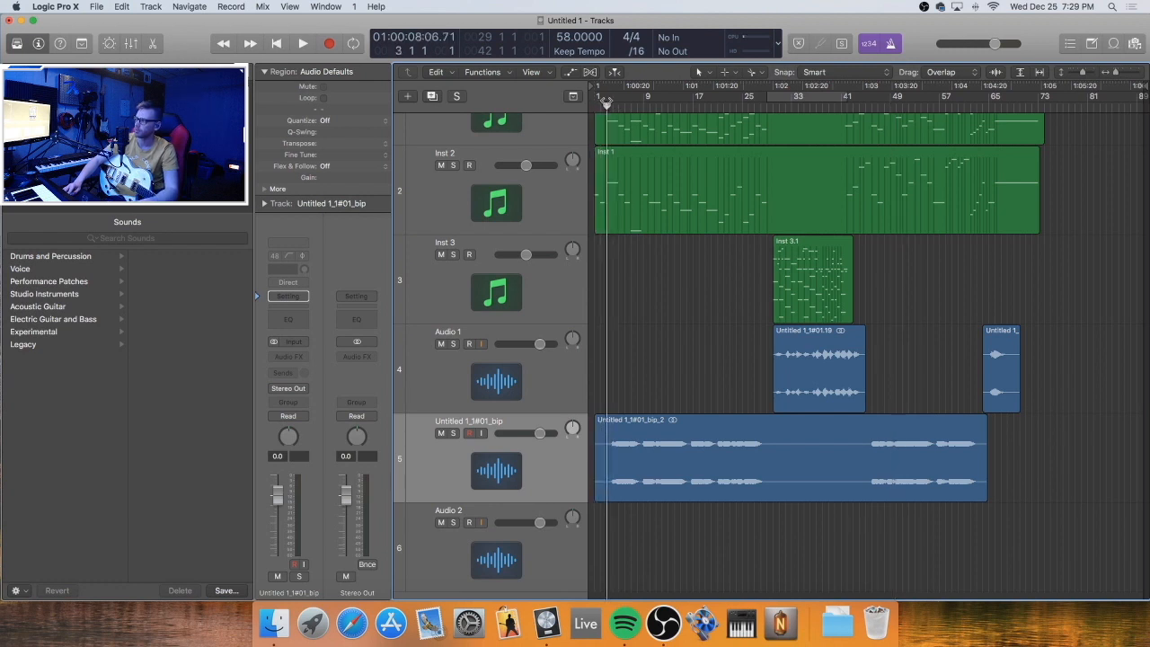
{"action": "key", "text": "space"}
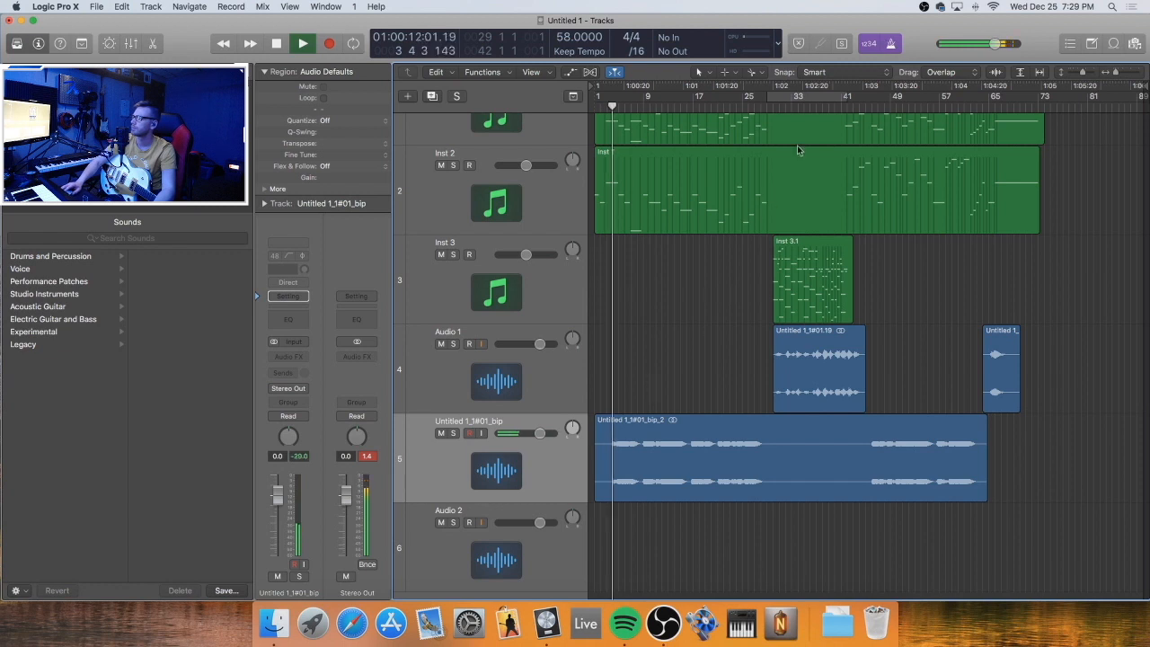
{"action": "left_click", "coordinate": [891, 45]}
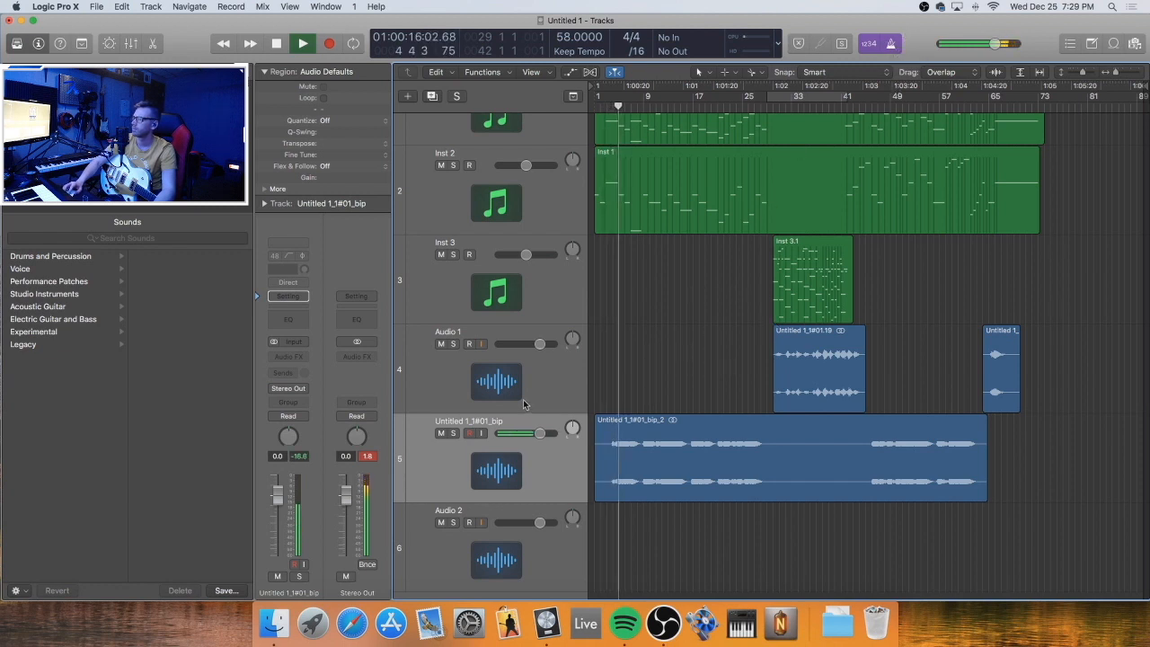
{"action": "left_click", "coordinate": [501, 561]}
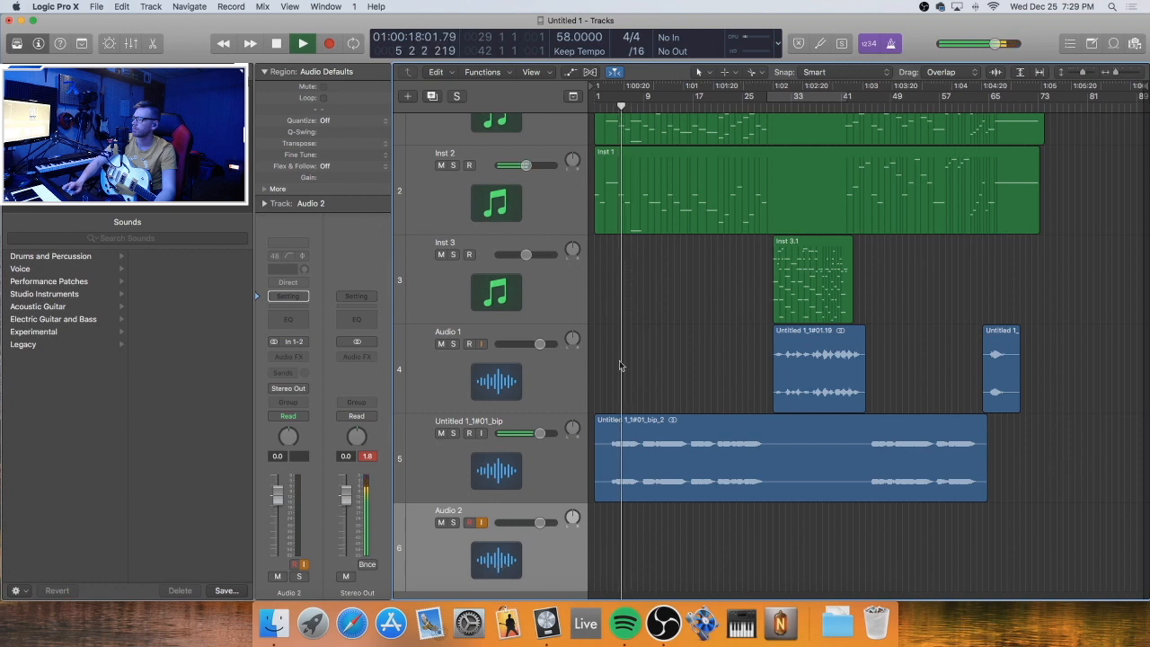
{"action": "left_click", "coordinate": [453, 433]}
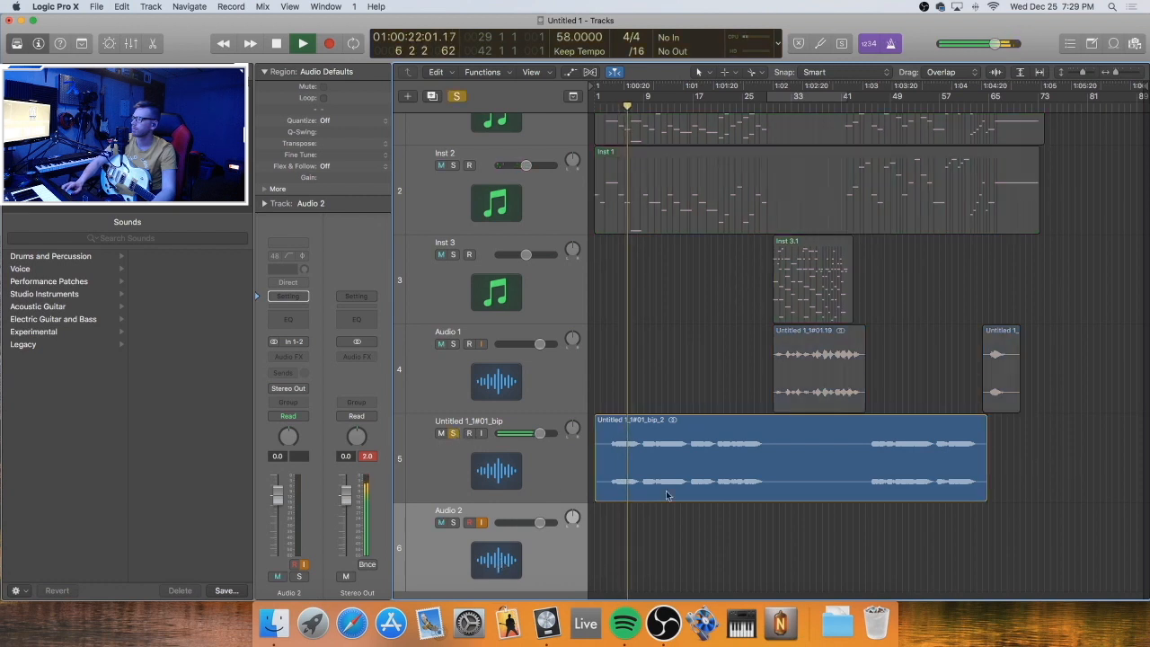
{"action": "key", "text": "space"}
Split the bounced region at bars 30 and 45 and delete the silent middle piece
{"action": "right_click", "coordinate": [775, 442]}
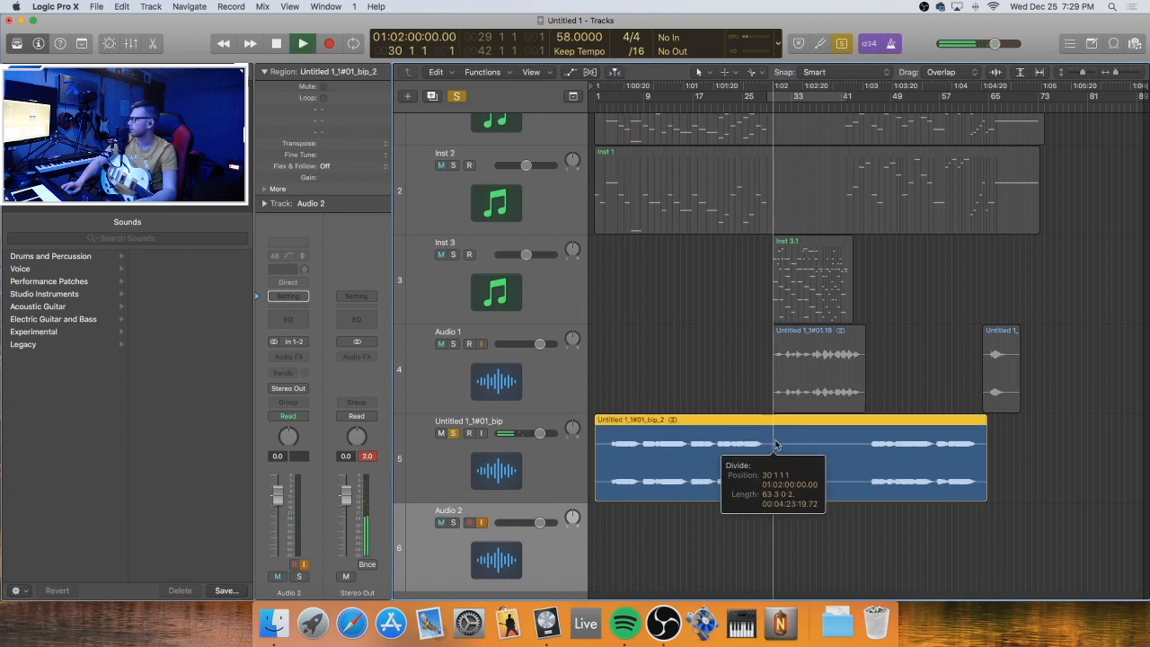
{"action": "right_click", "coordinate": [864, 443]}
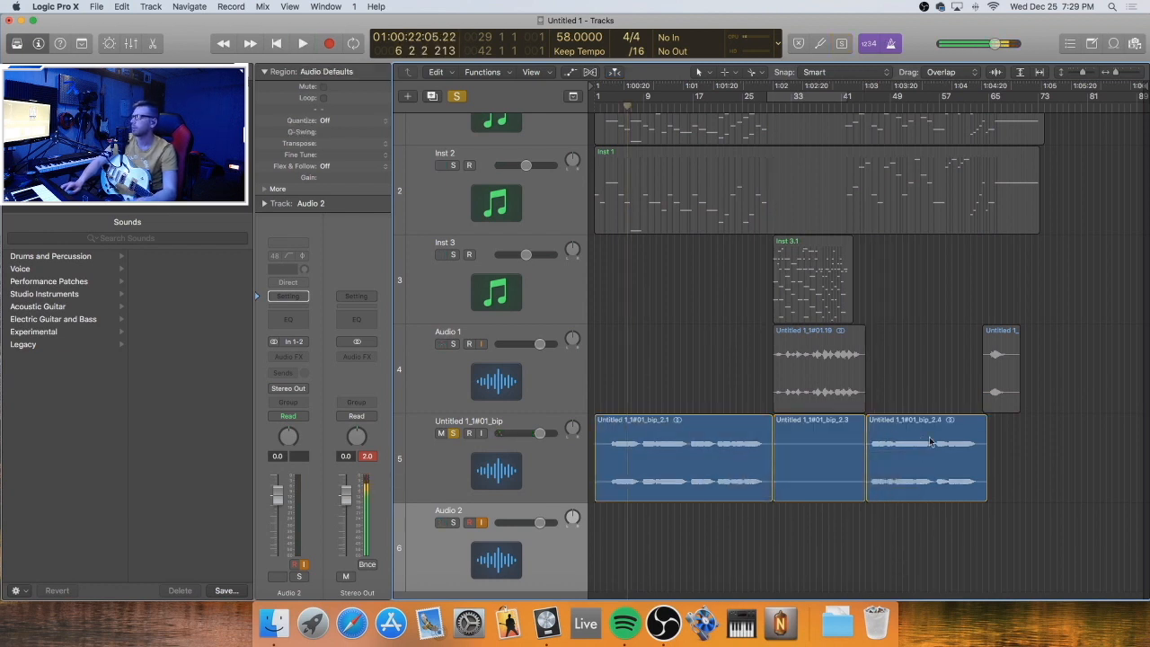
{"action": "left_click", "coordinate": [831, 459]}
{"action": "key", "text": "Delete"}
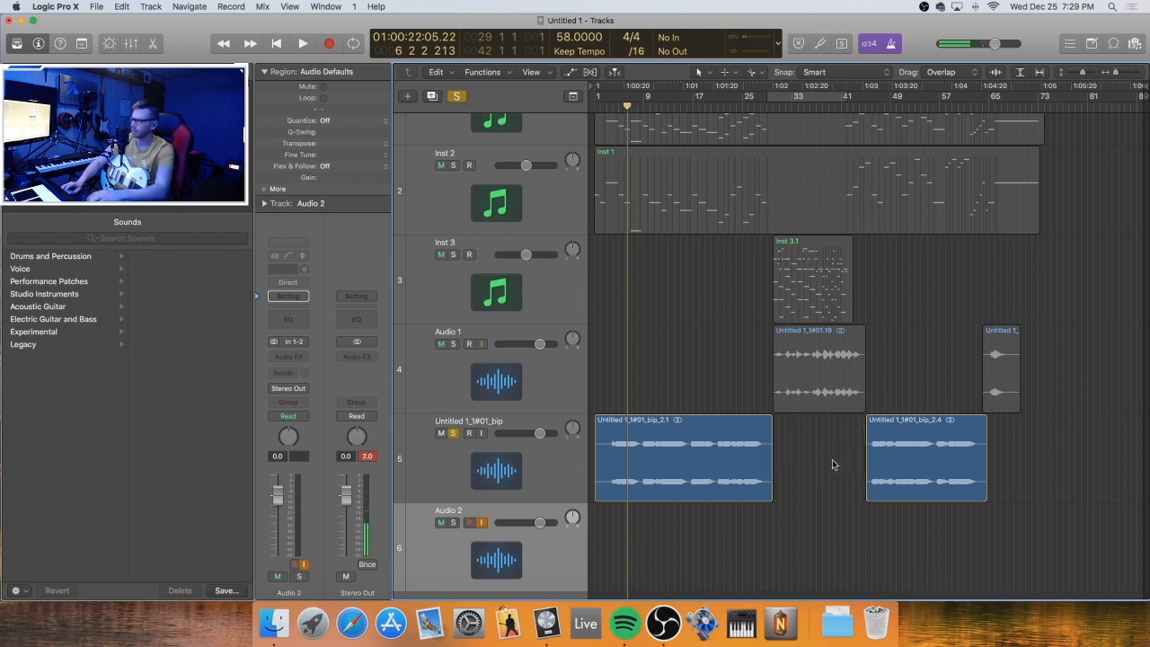
Reverse the audio of the first bounced region on track 5 in the audio file editor
{"action": "double_click", "coordinate": [712, 430]}
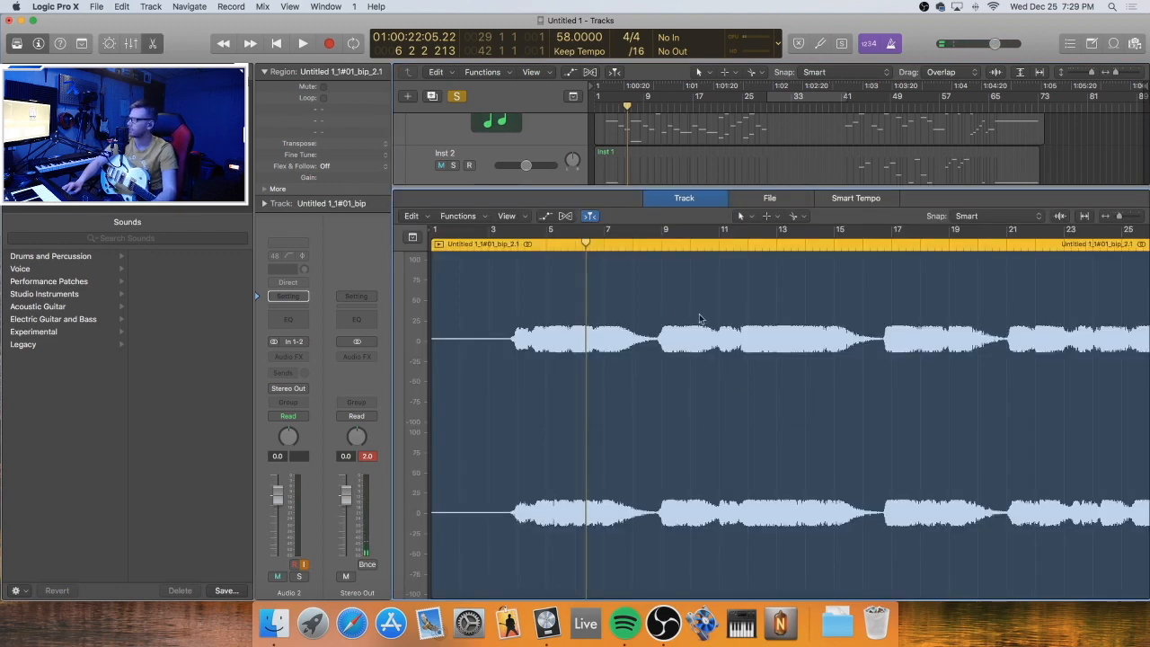
{"action": "left_click", "coordinate": [778, 197]}
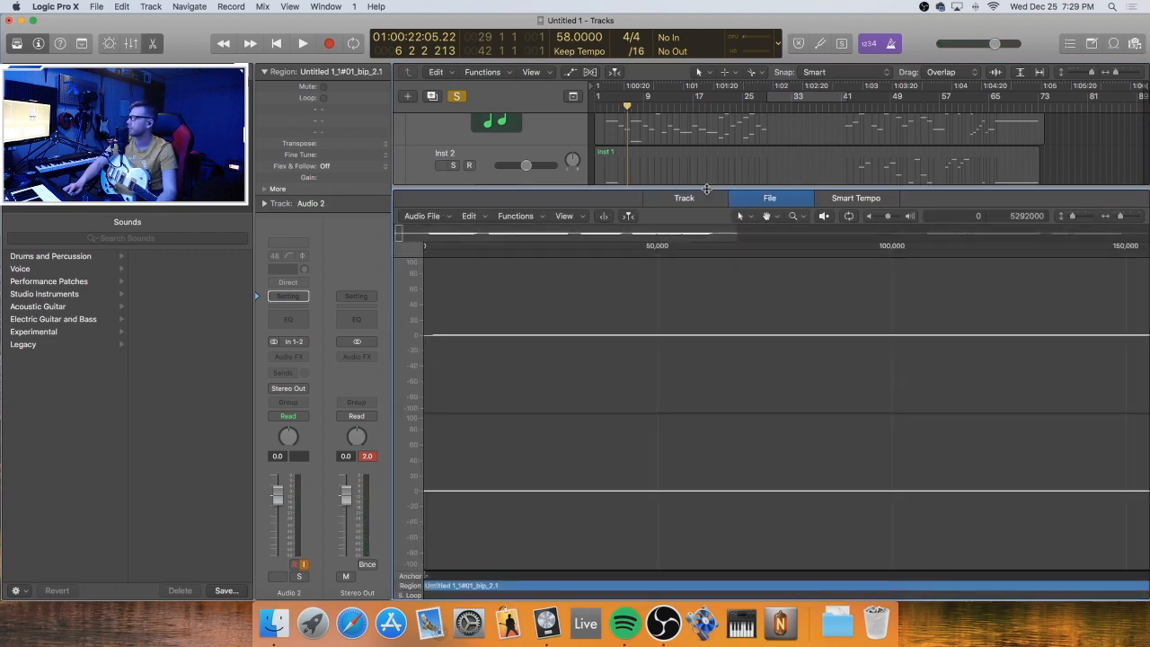
{"action": "left_click", "coordinate": [537, 205]}
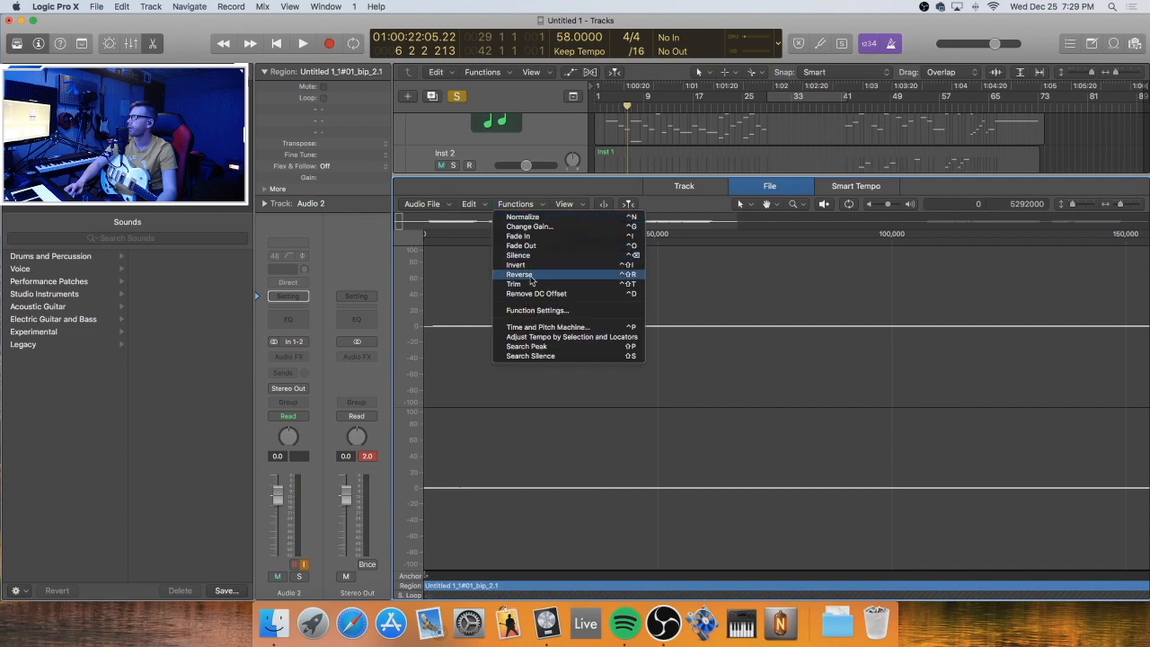
{"action": "left_click", "coordinate": [724, 286]}
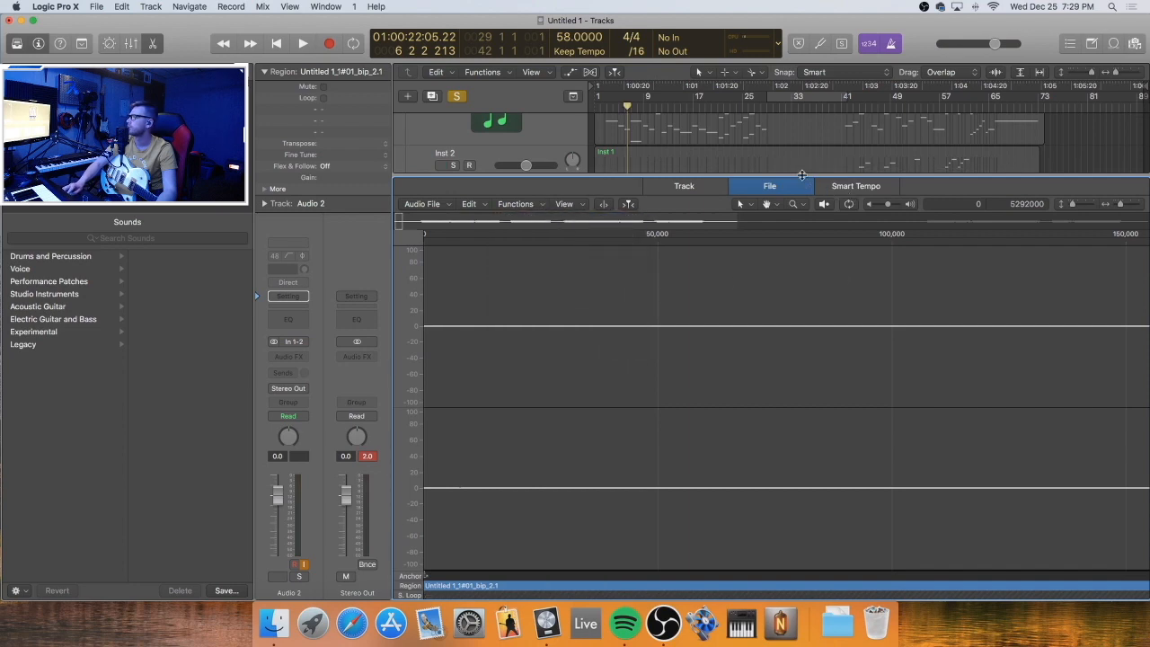
{"action": "key", "text": "e"}
Reverse the second bounced region on track 5 in the audio file editor and close the editor
{"action": "left_click", "coordinate": [933, 459]}
{"action": "key", "text": "e"}
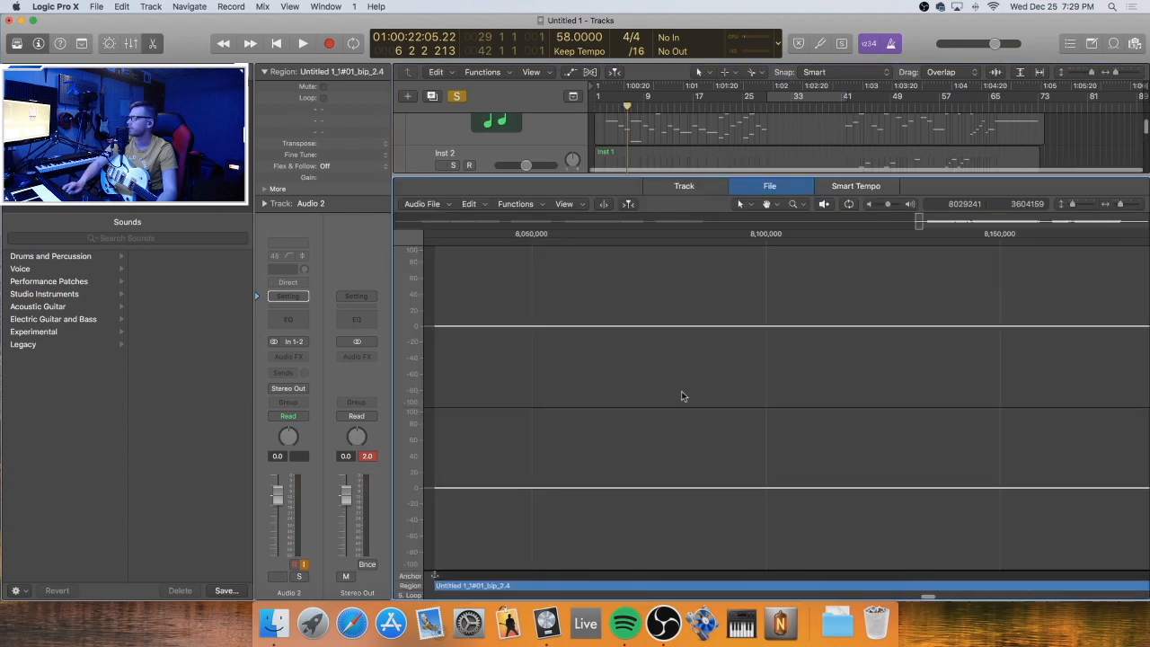
{"action": "left_click", "coordinate": [516, 204]}
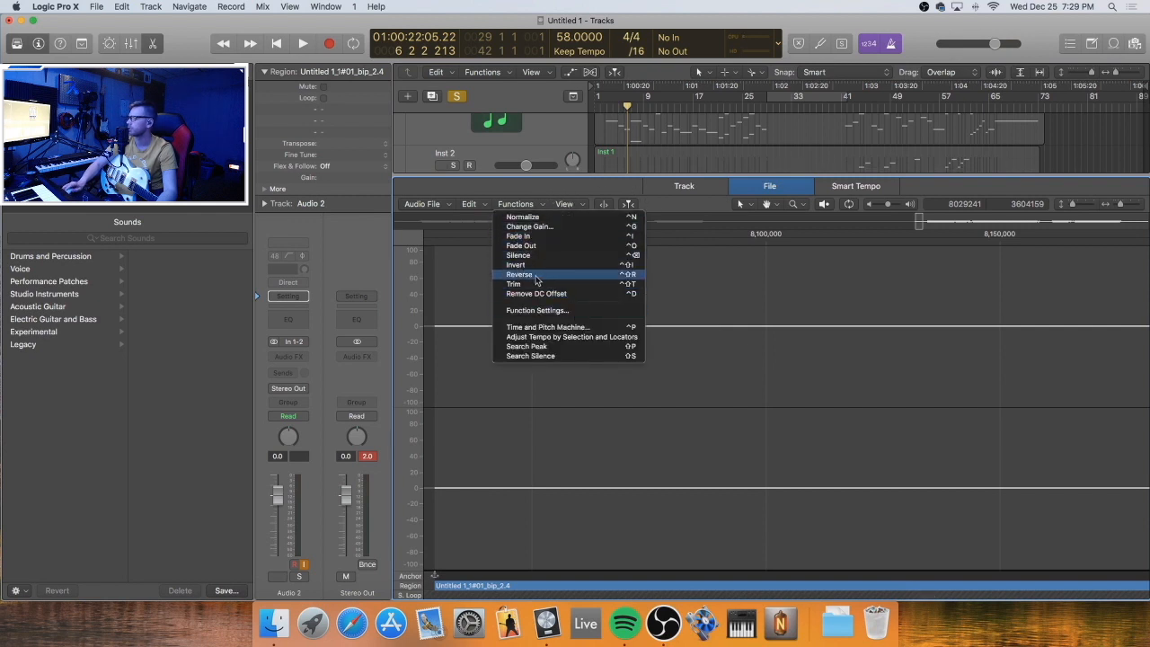
{"action": "left_click", "coordinate": [536, 276]}
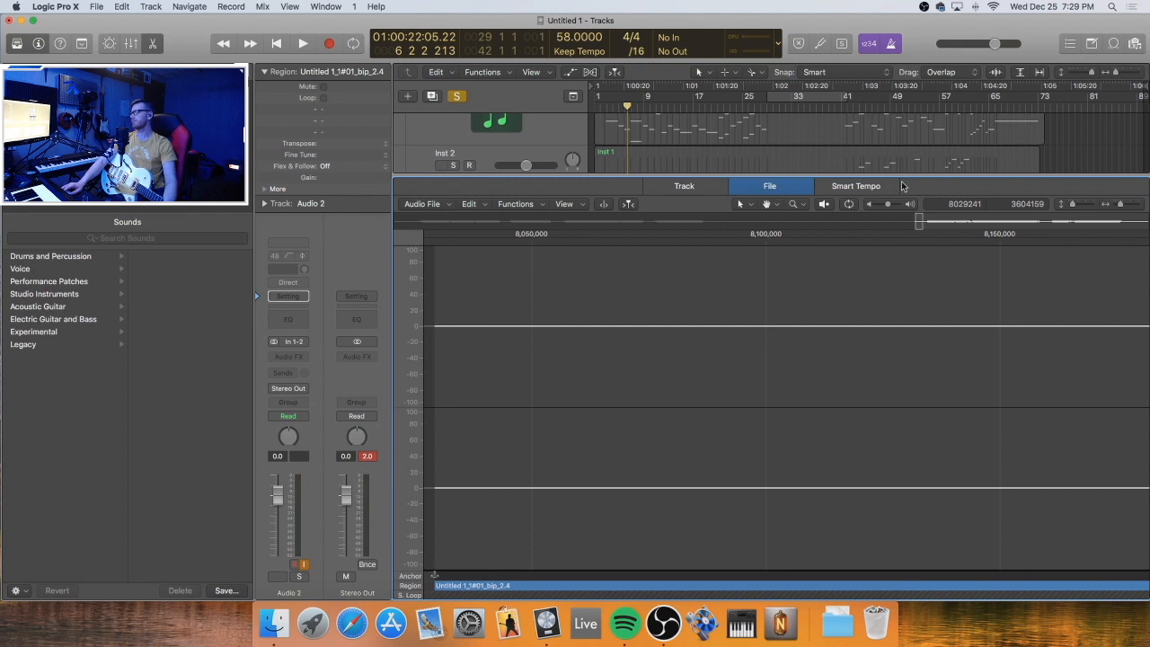
{"action": "left_click_drag", "start_coordinate": [925, 176], "coordinate": [946, 486]}
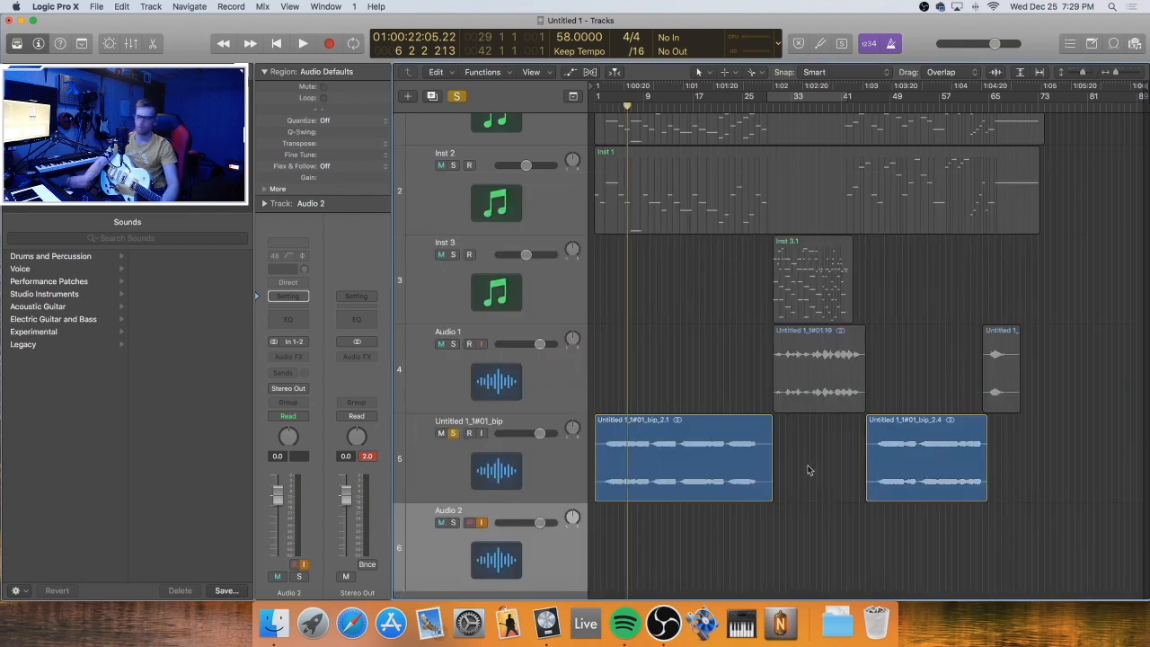
Play the soloed reversed audio from bar 1 with its track selected, stopping near the end of bar 6
{"action": "key", "text": "Return"}
{"action": "key", "text": "super+Right"}
{"action": "key", "text": "super+Right"}
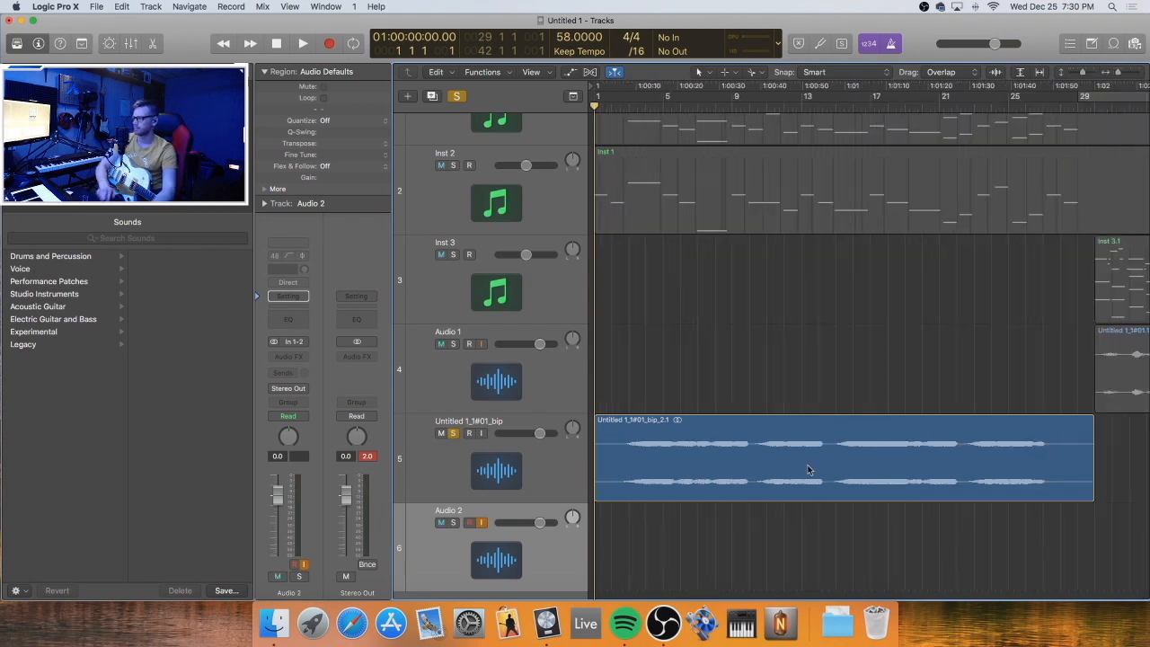
{"action": "key", "text": "space"}
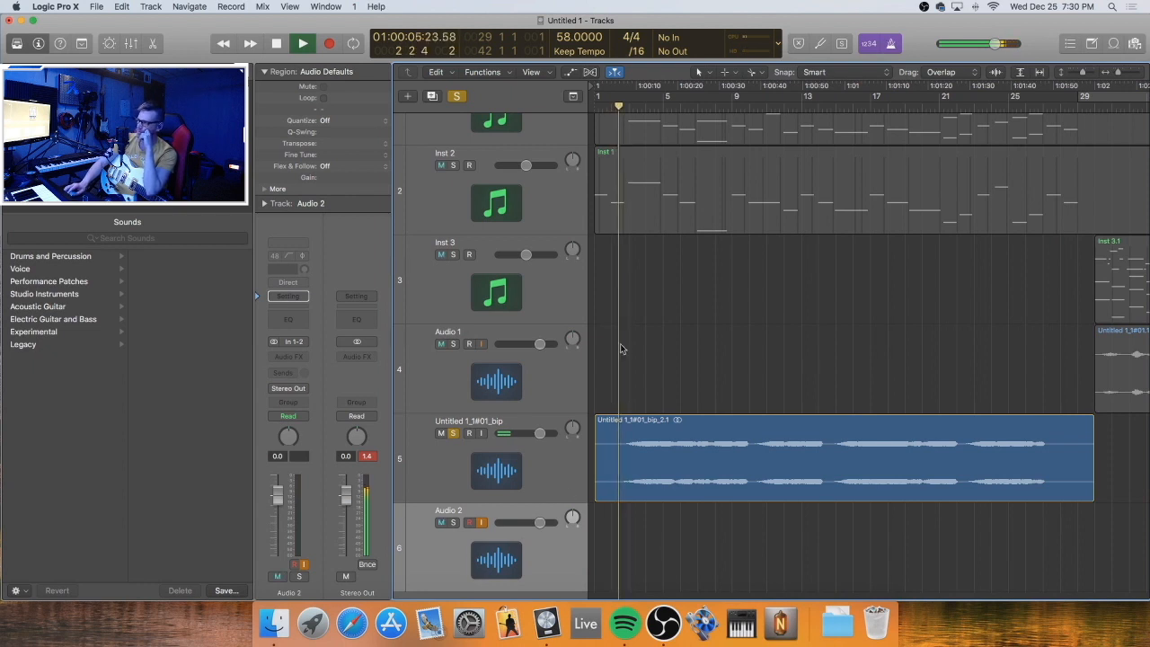
{"action": "scroll", "coordinate": [681, 276], "scroll_direction": "up", "scroll_amount": 2}
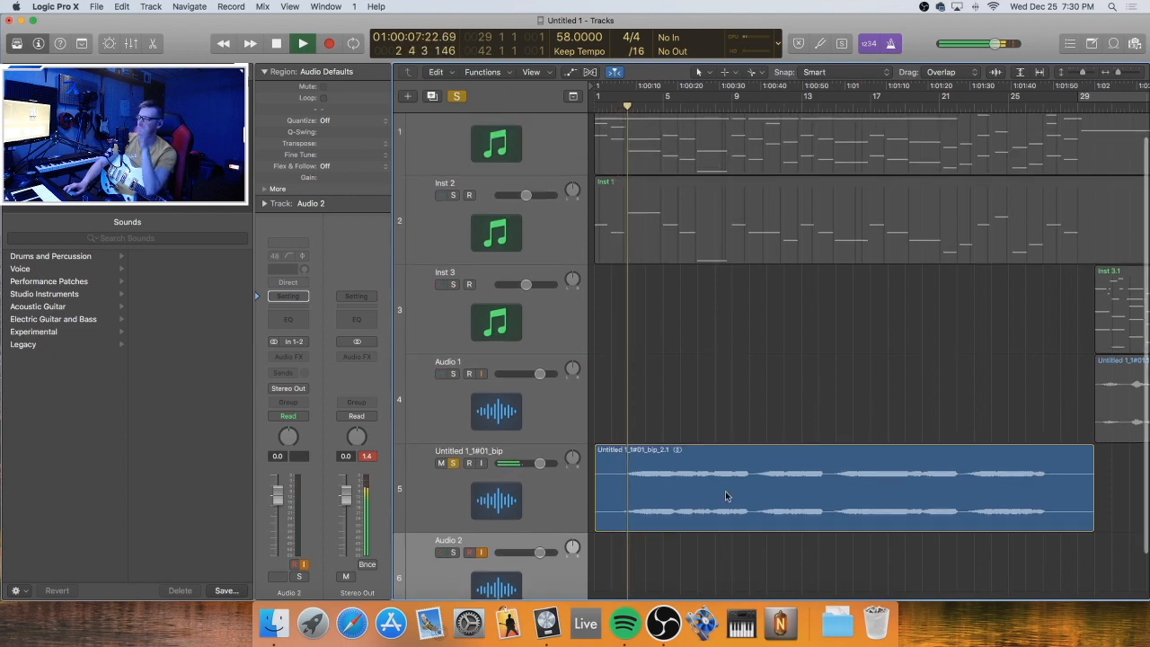
{"action": "left_click", "coordinate": [531, 497]}
{"action": "left_click", "coordinate": [737, 384]}
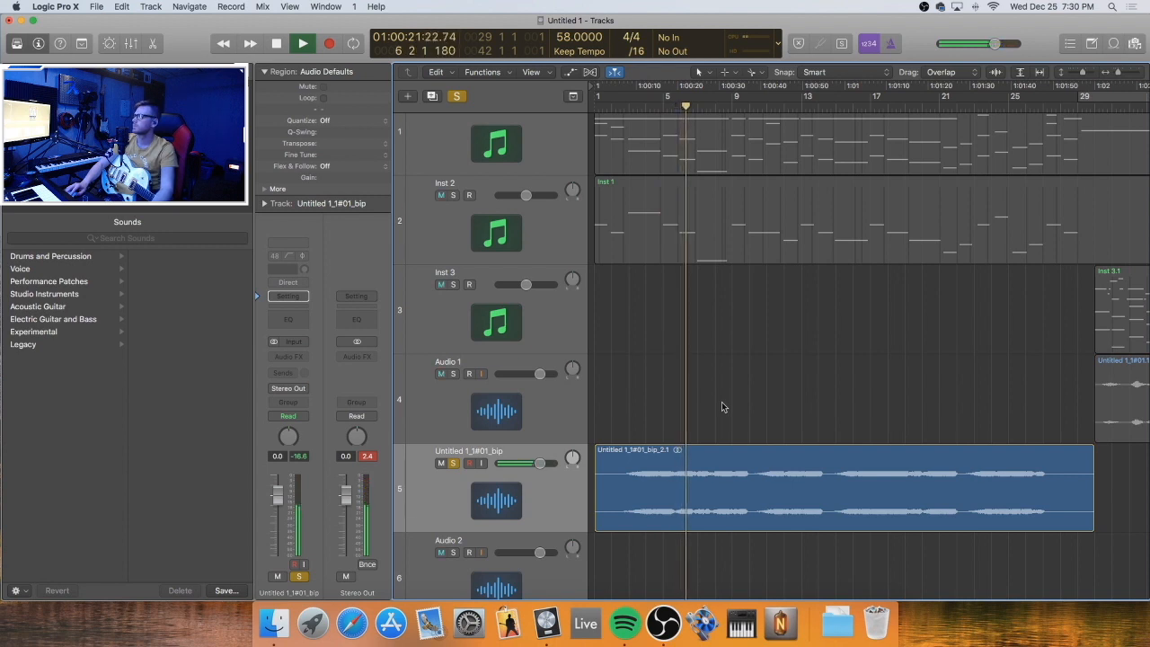
{"action": "key", "text": "space"}
Insert the Valhalla DSP ValhallaShimmer plug-in on the bounced audio track
{"action": "left_click", "coordinate": [447, 511]}
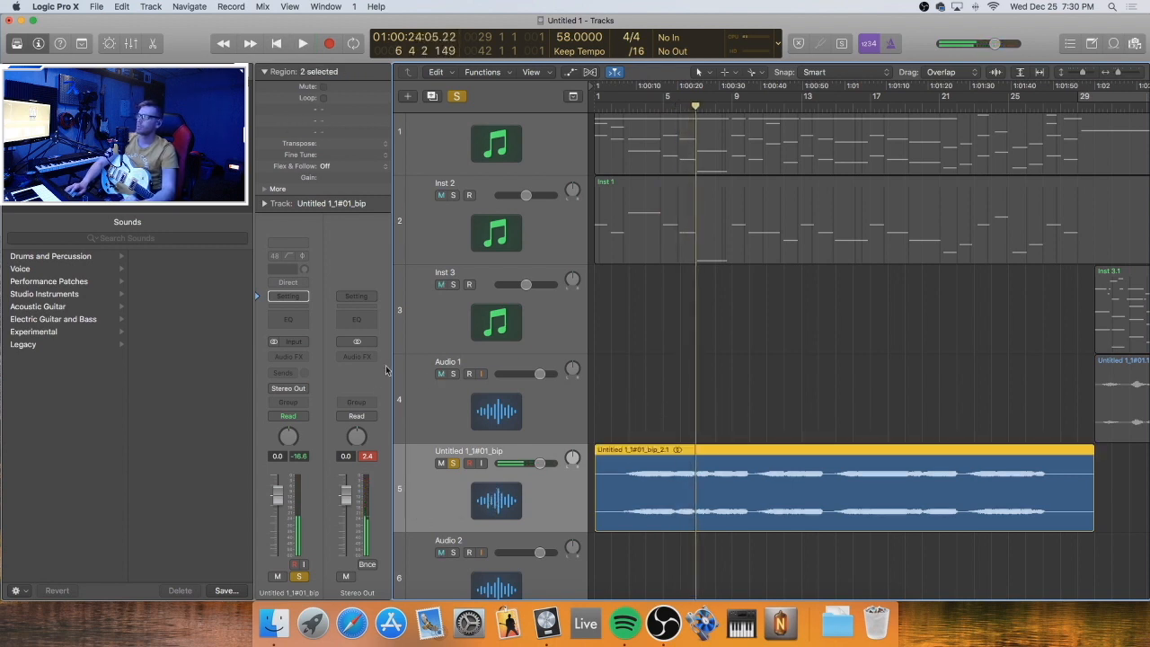
{"action": "left_click", "coordinate": [306, 359]}
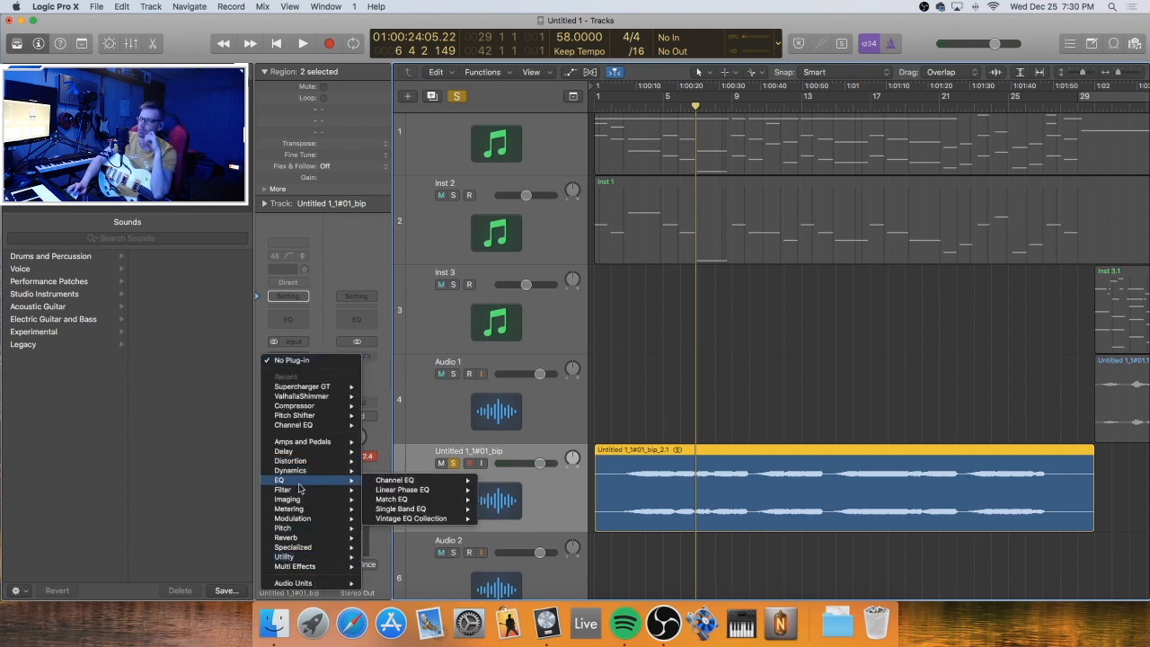
{"action": "mouse_move", "coordinate": [316, 490]}
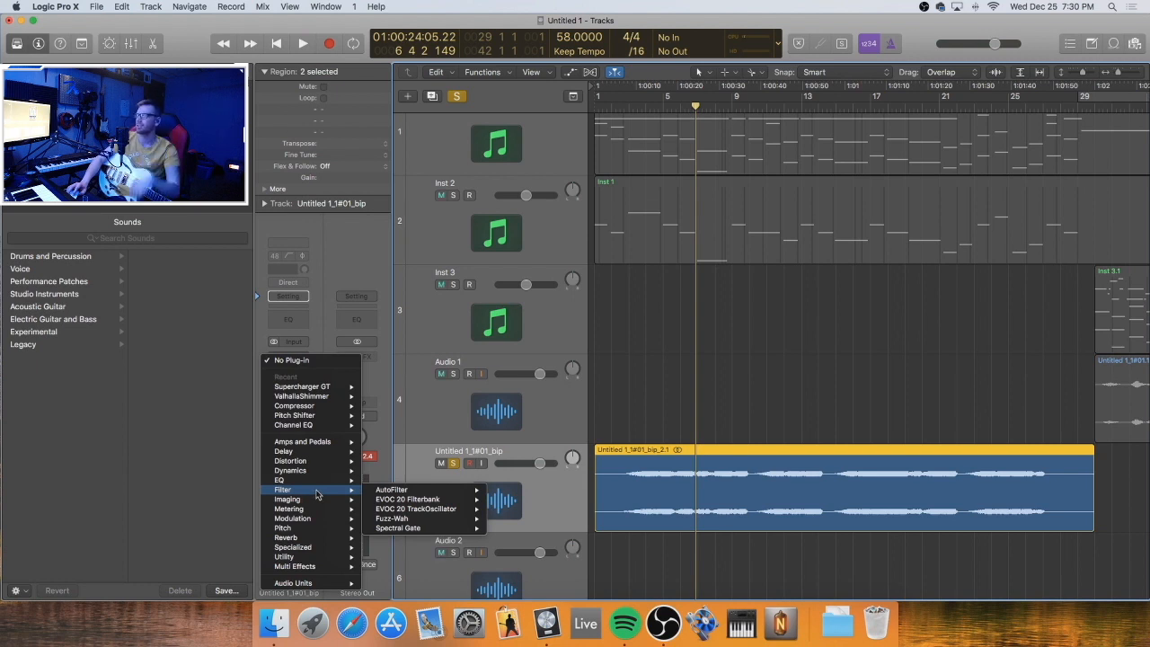
{"action": "mouse_move", "coordinate": [326, 530]}
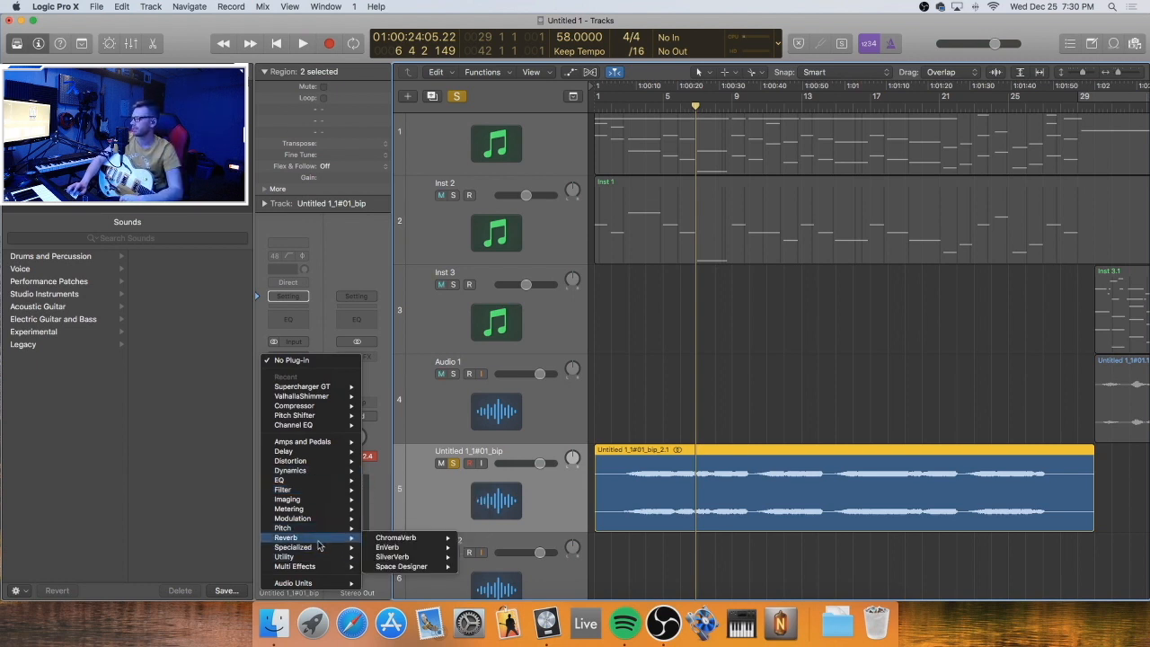
{"action": "mouse_move", "coordinate": [305, 583]}
{"action": "mouse_move", "coordinate": [396, 586]}
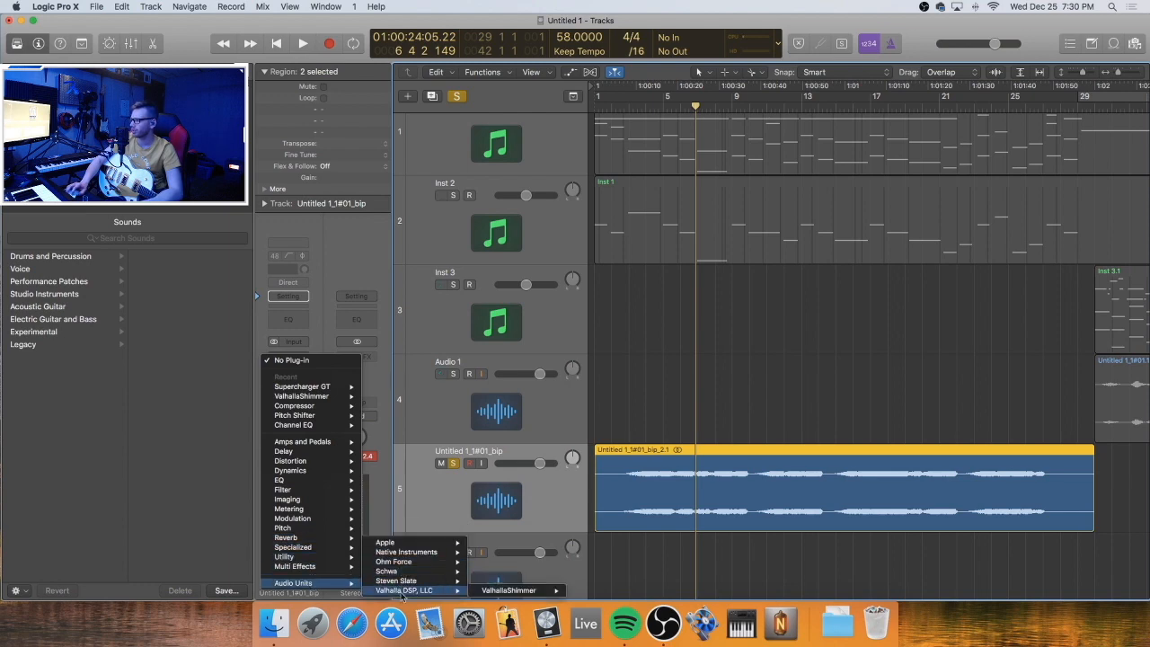
{"action": "mouse_move", "coordinate": [496, 593]}
{"action": "left_click", "coordinate": [593, 590]}
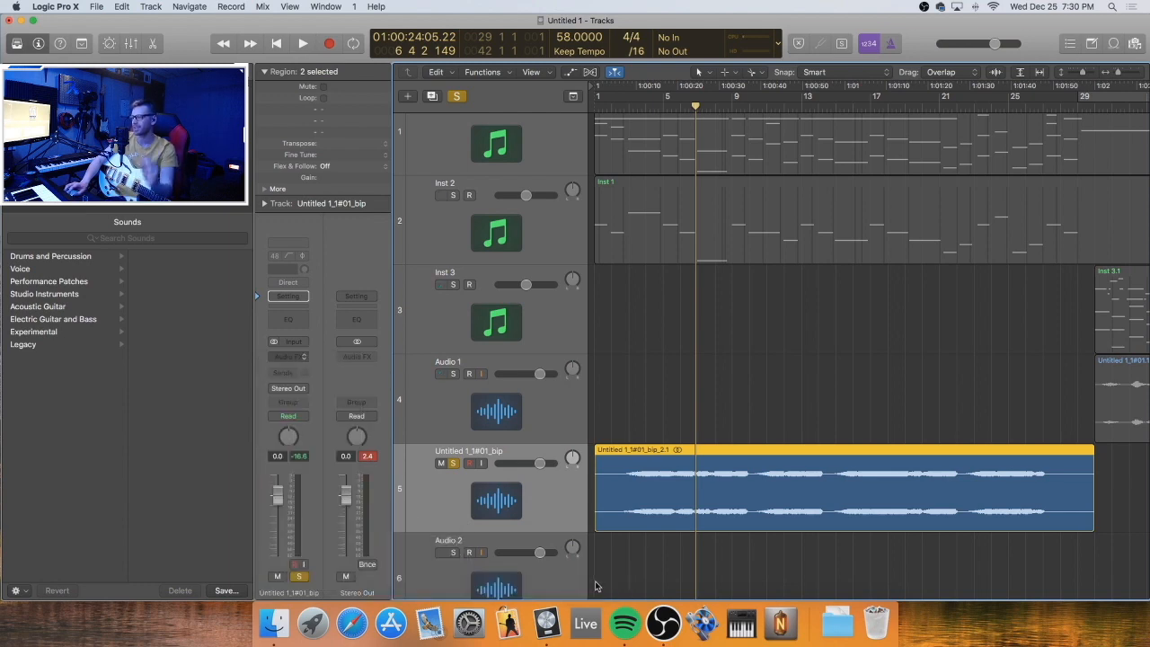
{"action": "left_click_drag", "start_coordinate": [505, 175], "coordinate": [617, 217]}
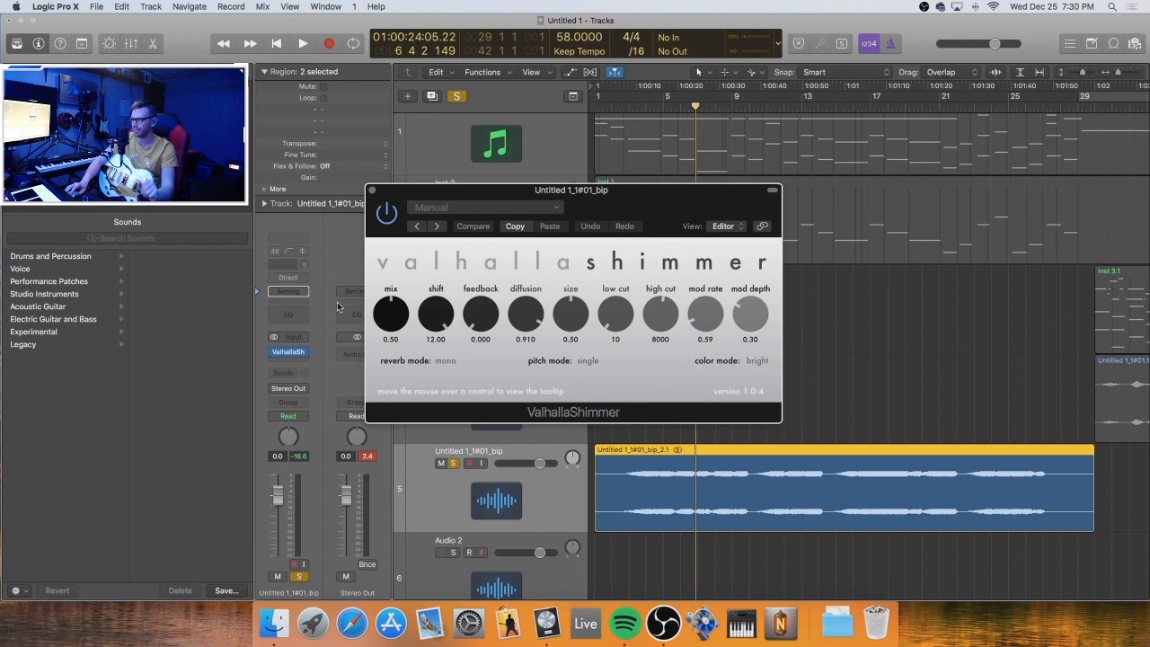
Insert Supercharger GT after ValhallaShimmer and set its saturation to about 3.65 in Moderate mode
{"action": "left_click", "coordinate": [290, 355]}
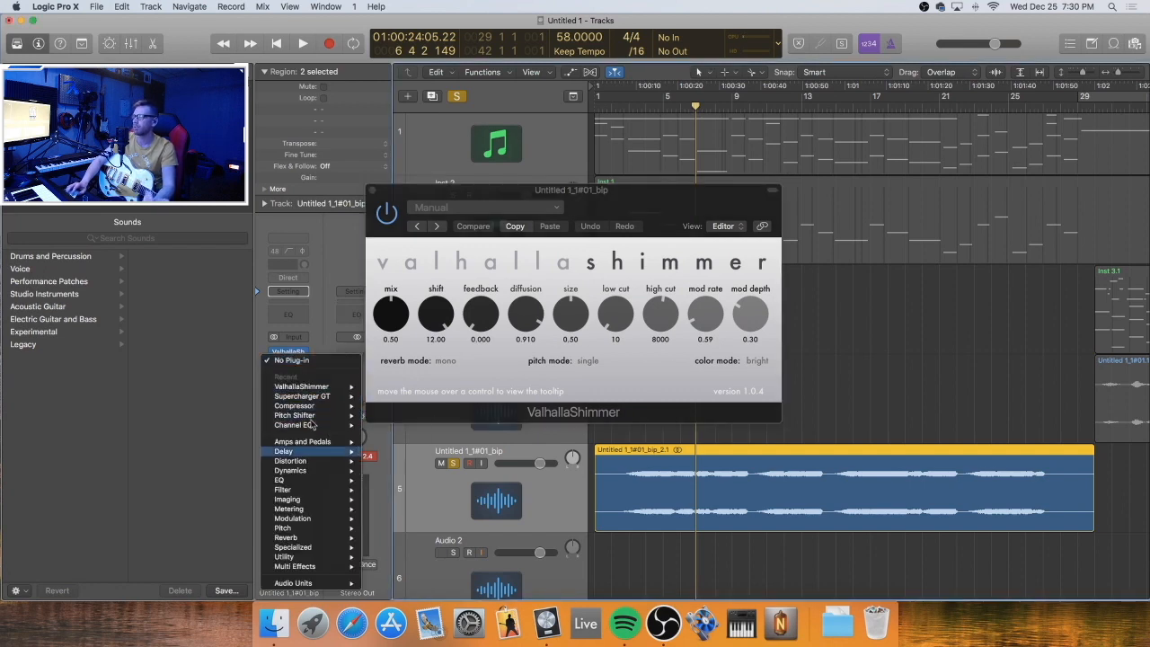
{"action": "mouse_move", "coordinate": [313, 402]}
{"action": "left_click", "coordinate": [440, 391]}
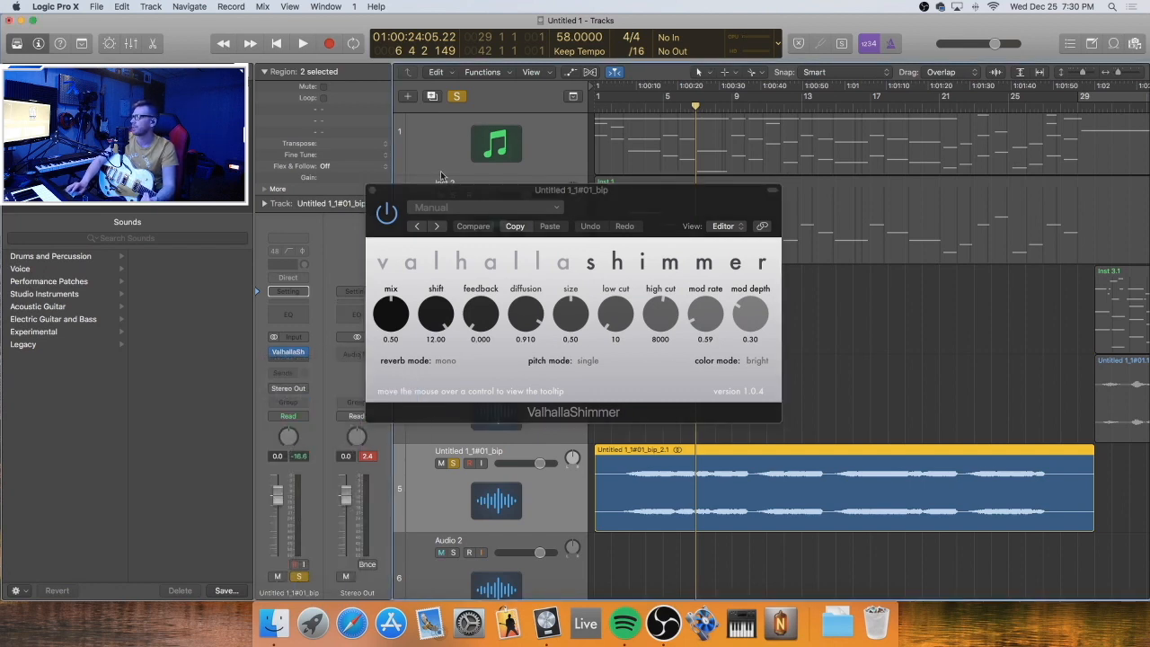
{"action": "left_click_drag", "start_coordinate": [335, 70], "coordinate": [707, 268]}
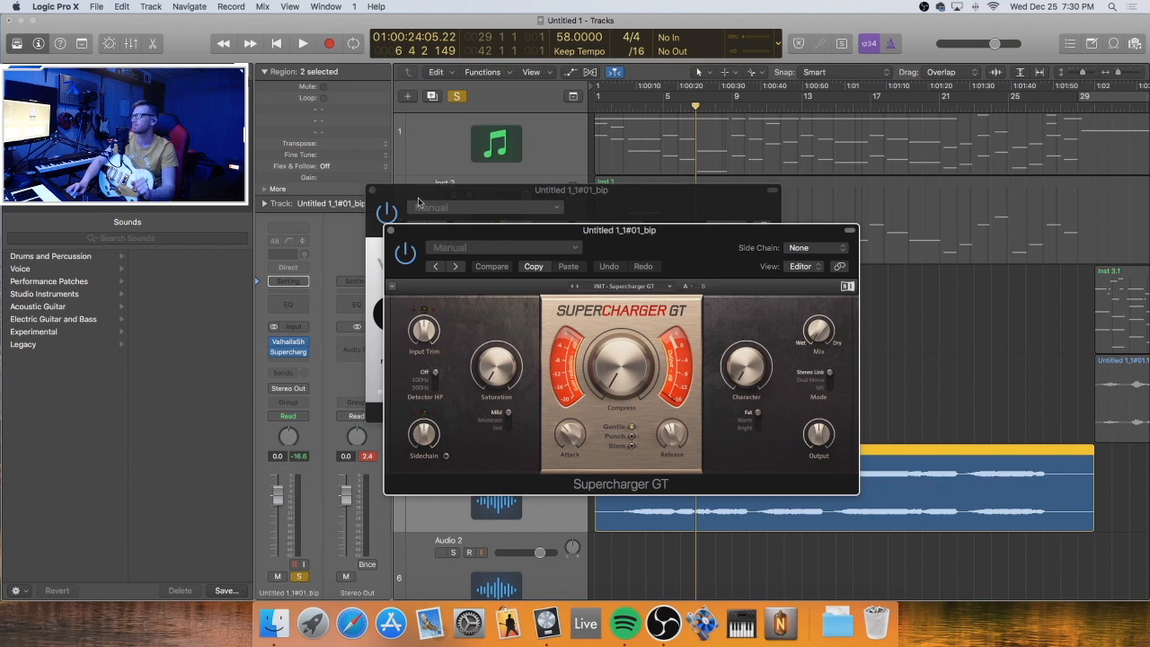
{"action": "left_click_drag", "start_coordinate": [418, 201], "coordinate": [279, 158]}
{"action": "left_click_drag", "start_coordinate": [513, 248], "coordinate": [642, 290]}
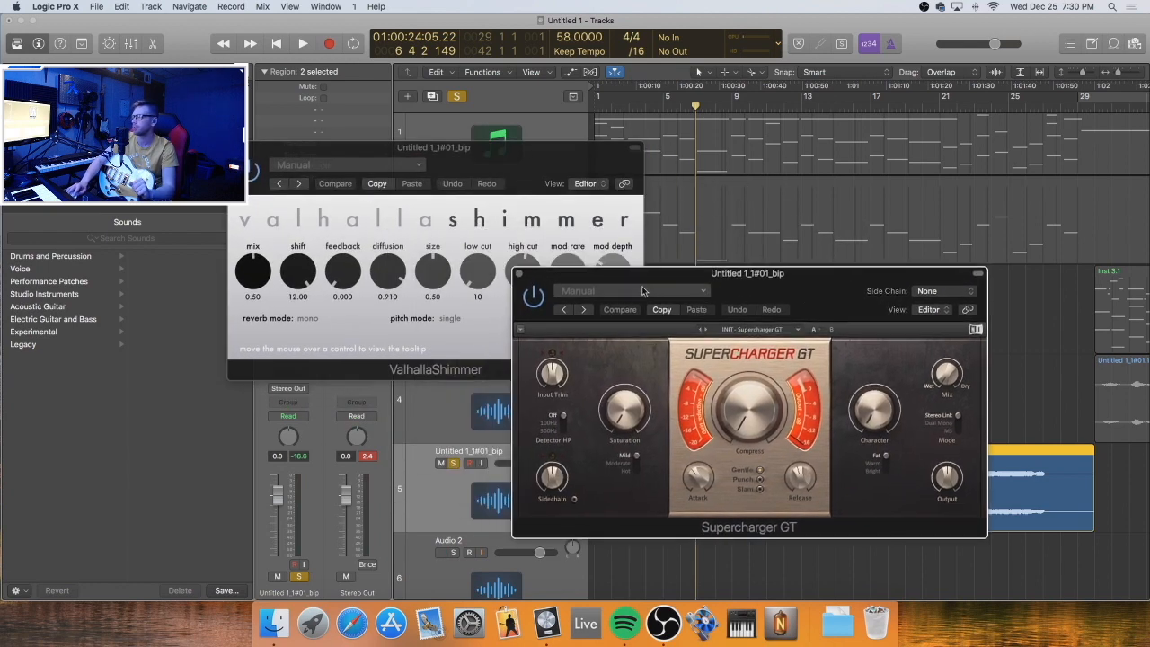
{"action": "scroll", "coordinate": [619, 418], "scroll_direction": "up", "scroll_amount": 5}
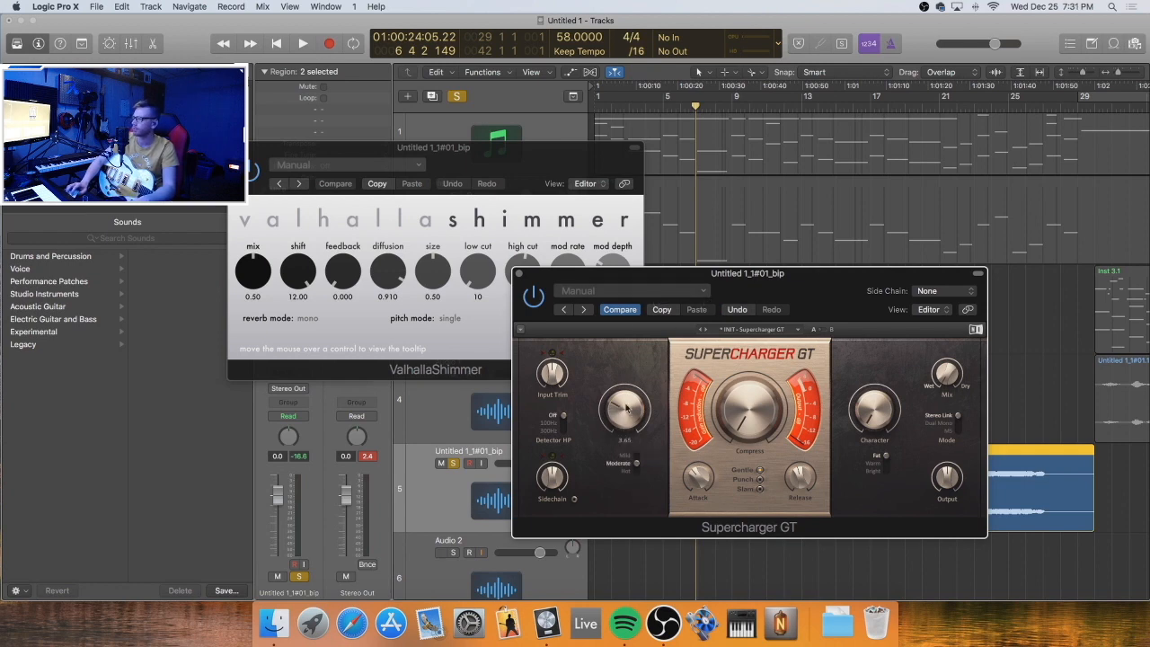
{"action": "left_click_drag", "start_coordinate": [582, 278], "coordinate": [724, 209]}
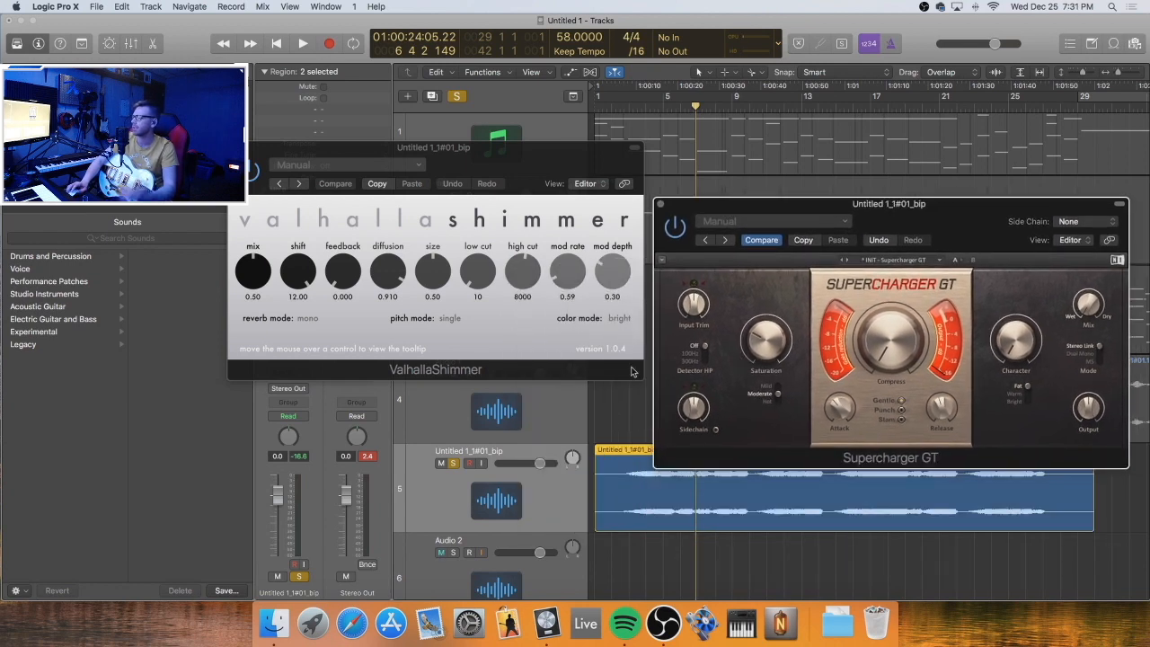
During playback, set ValhallaShimmer's mix to 0.20 and reverb mode to smallStereo, closing both plug-in windows
{"action": "key", "text": "space"}
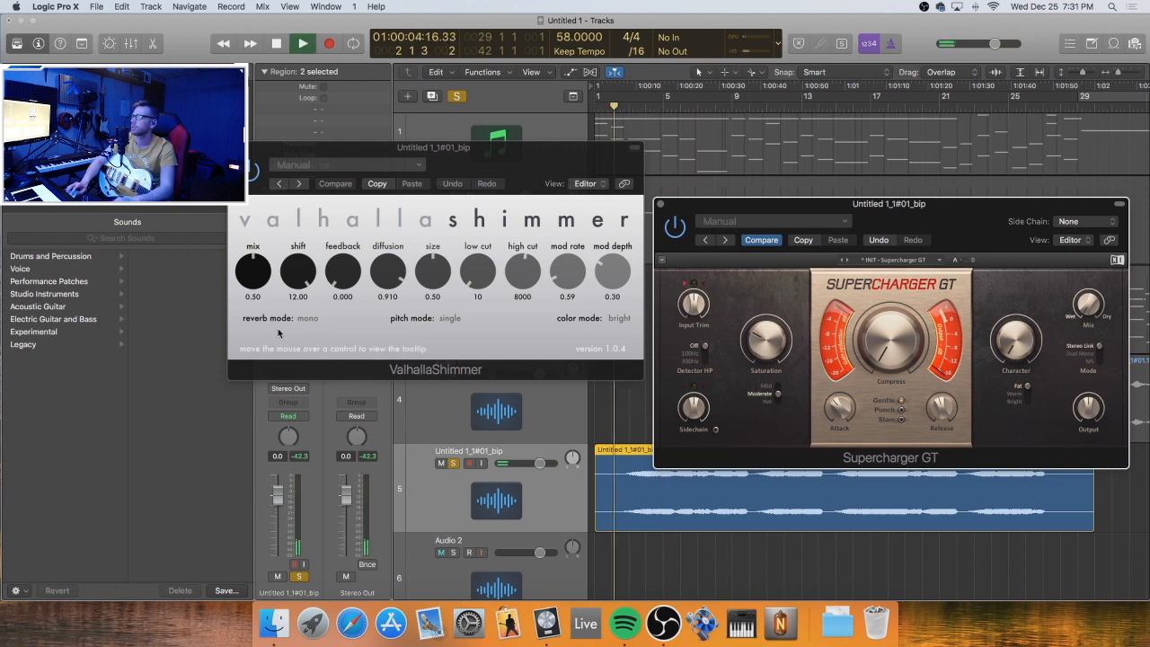
{"action": "left_click_drag", "start_coordinate": [265, 270], "coordinate": [260, 298]}
{"action": "left_click", "coordinate": [308, 319]}
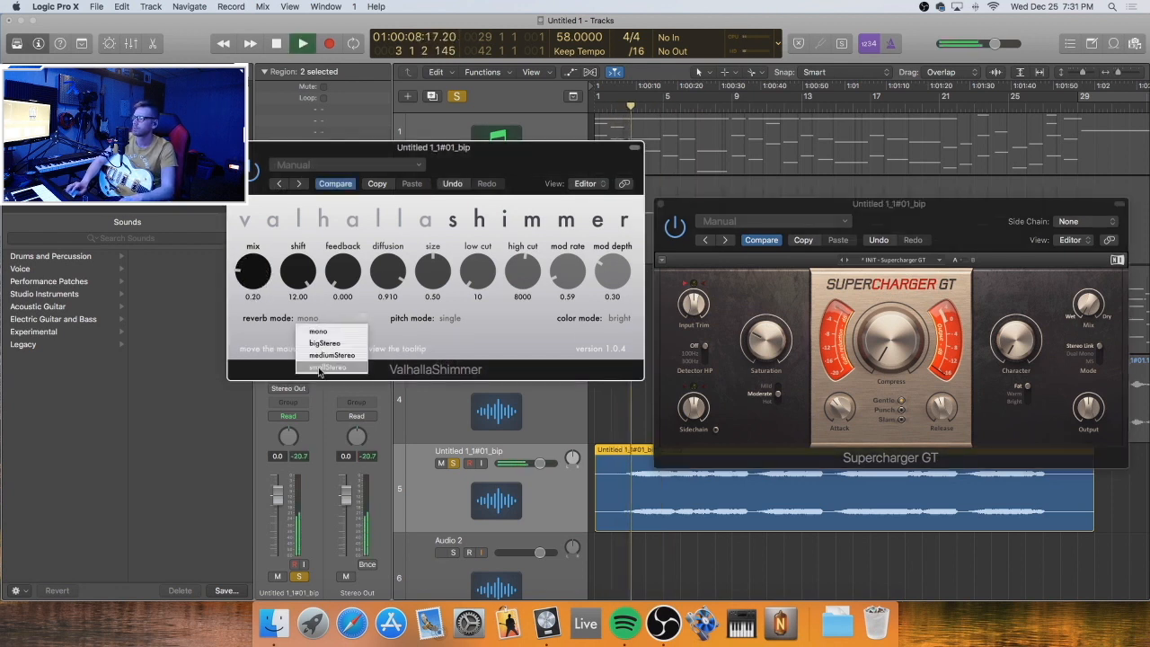
{"action": "left_click", "coordinate": [320, 363]}
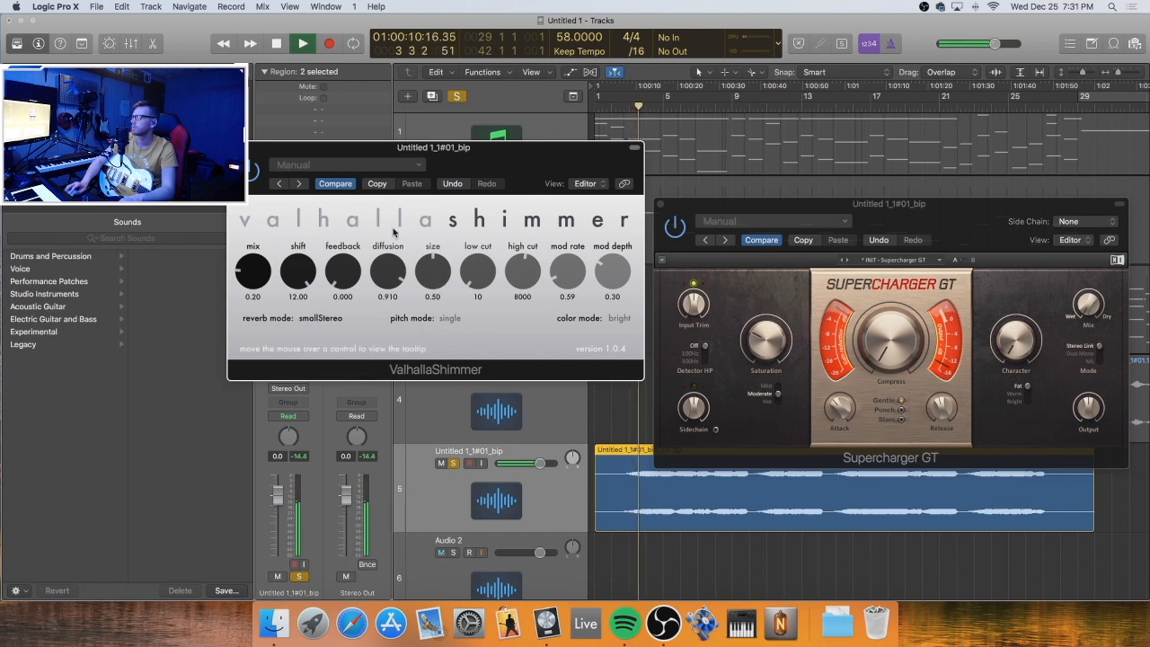
{"action": "key", "text": "super+w"}
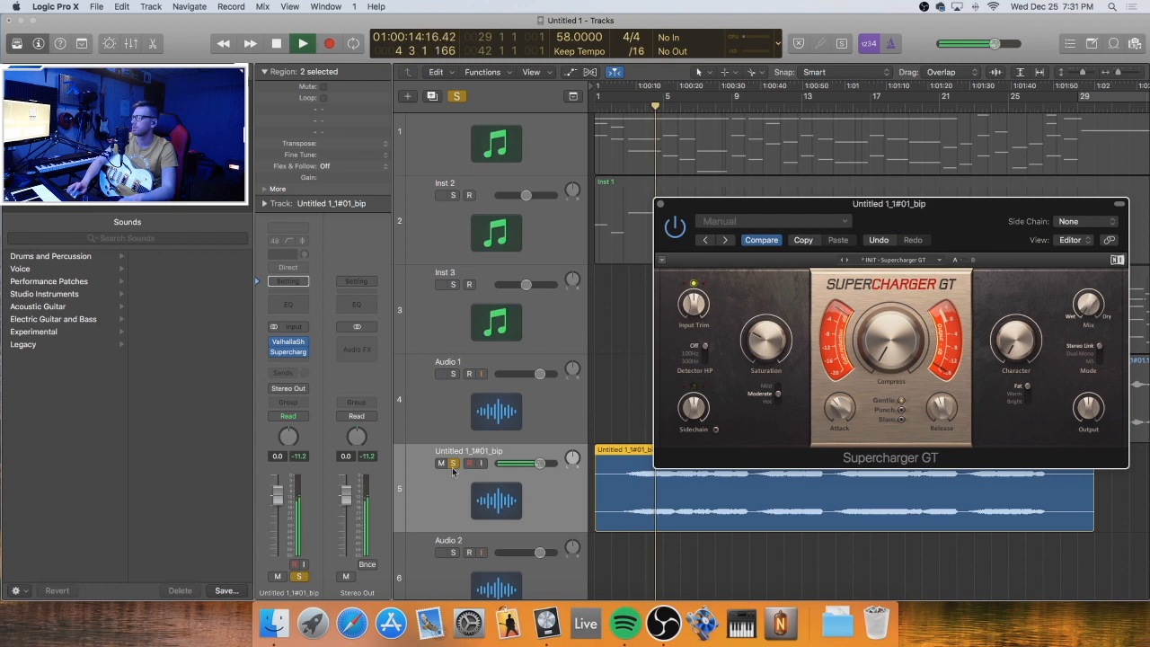
{"action": "left_click", "coordinate": [660, 204]}
Deselect the regions, stop playback and turn off solo on the bounced audio track
{"action": "left_click", "coordinate": [620, 347]}
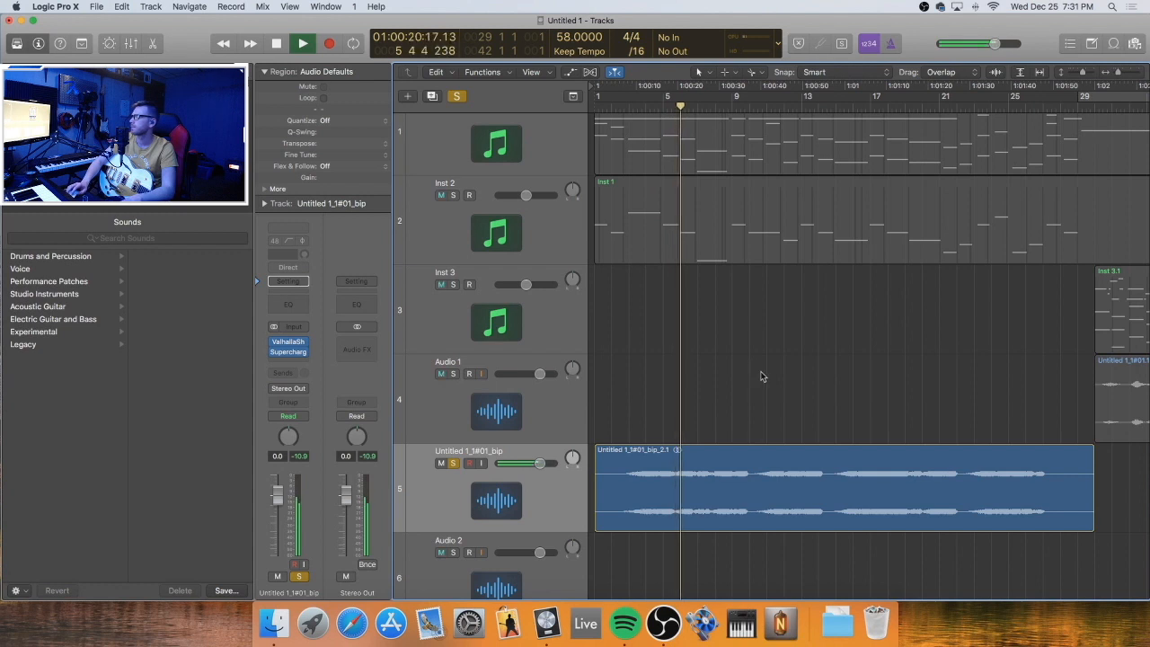
{"action": "key", "text": "space"}
{"action": "key", "text": "space"}
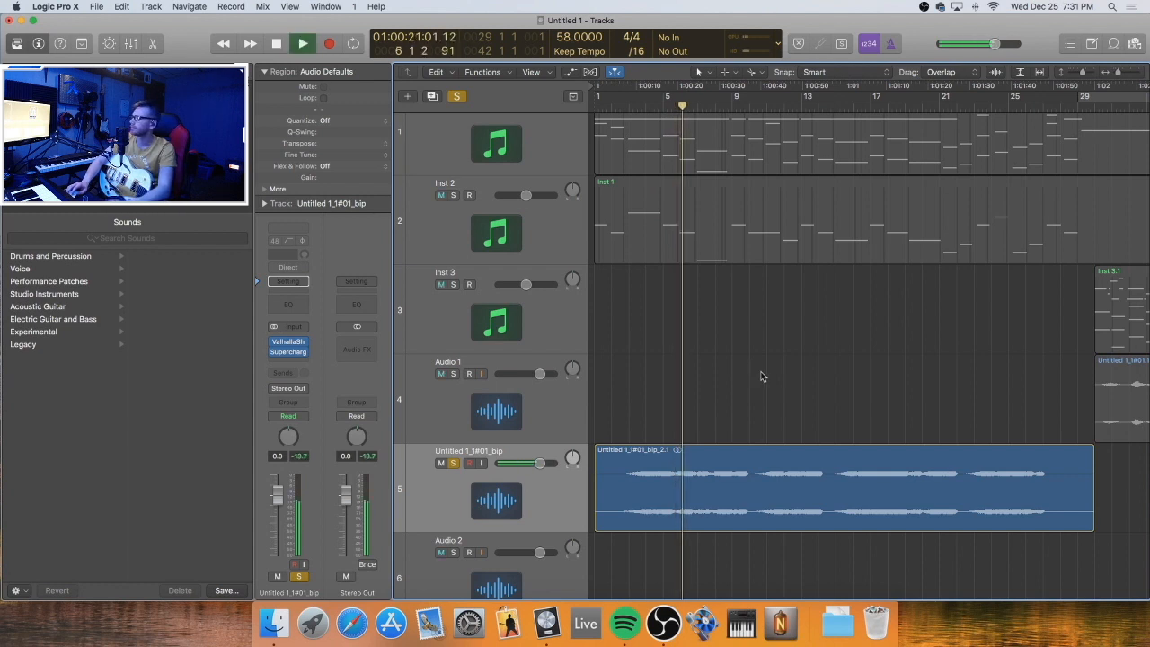
{"action": "key", "text": "space"}
{"action": "left_click", "coordinate": [455, 97]}
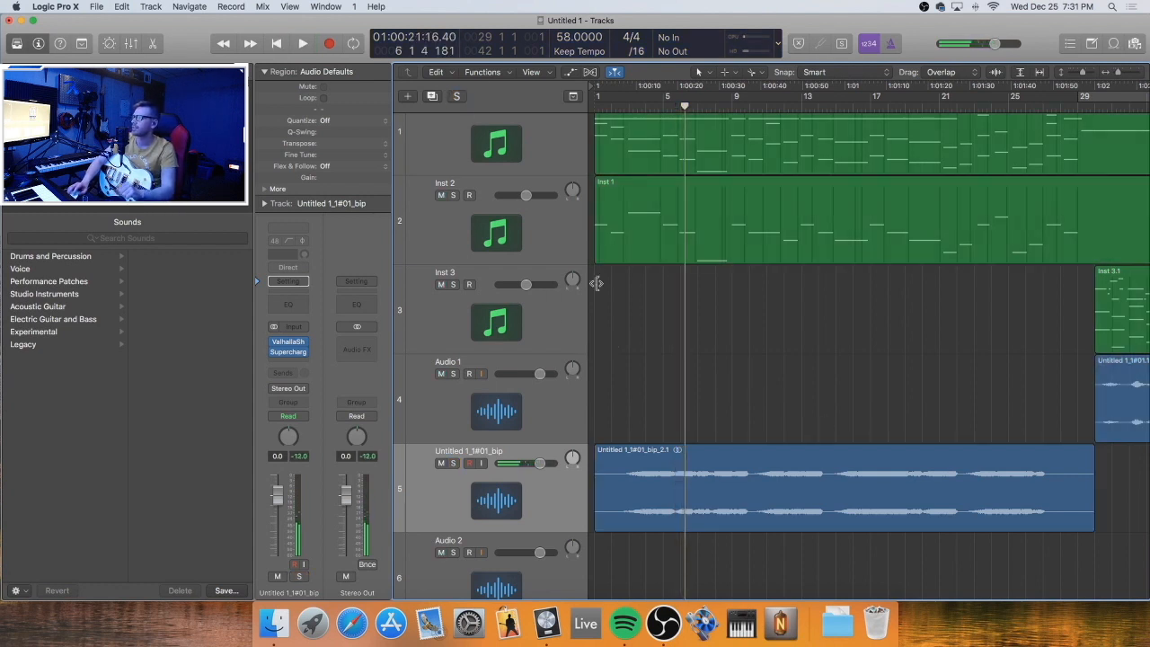
Play the full arrangement from the beginning with all tracks audible
{"action": "key", "text": "super+Left"}
{"action": "key", "text": "super+Left"}
{"action": "key", "text": "super+Left"}
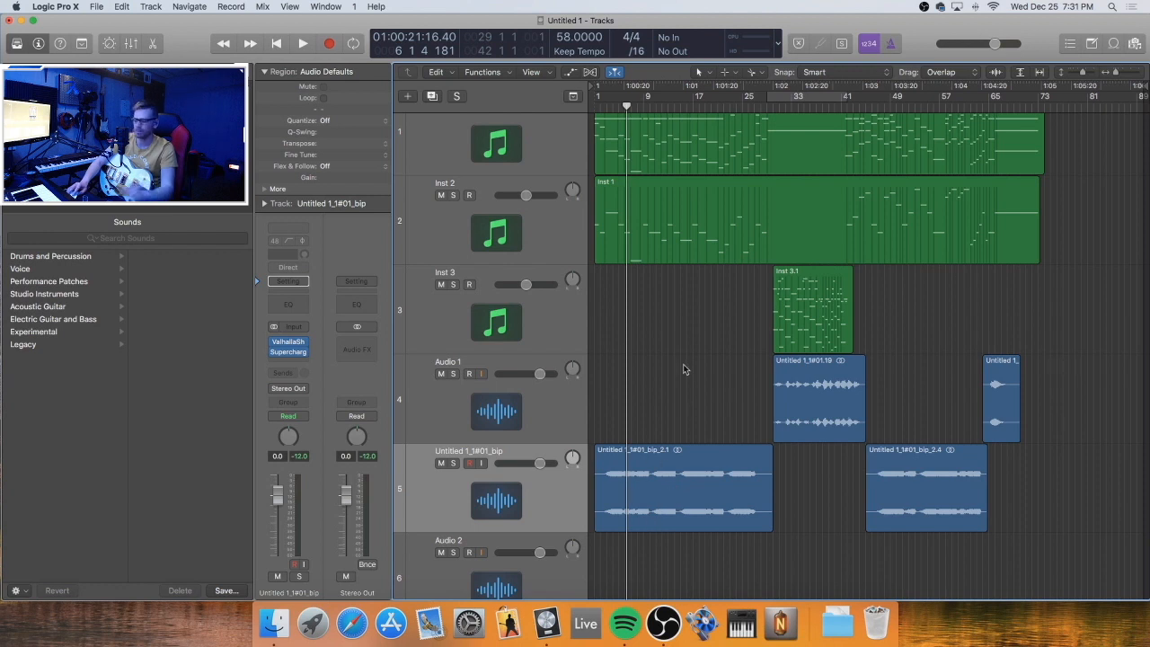
{"action": "key", "text": "comma"}
{"action": "key", "text": "comma"}
{"action": "key", "text": "comma"}
{"action": "key", "text": "comma"}
{"action": "key", "text": "comma"}
{"action": "key", "text": "space"}
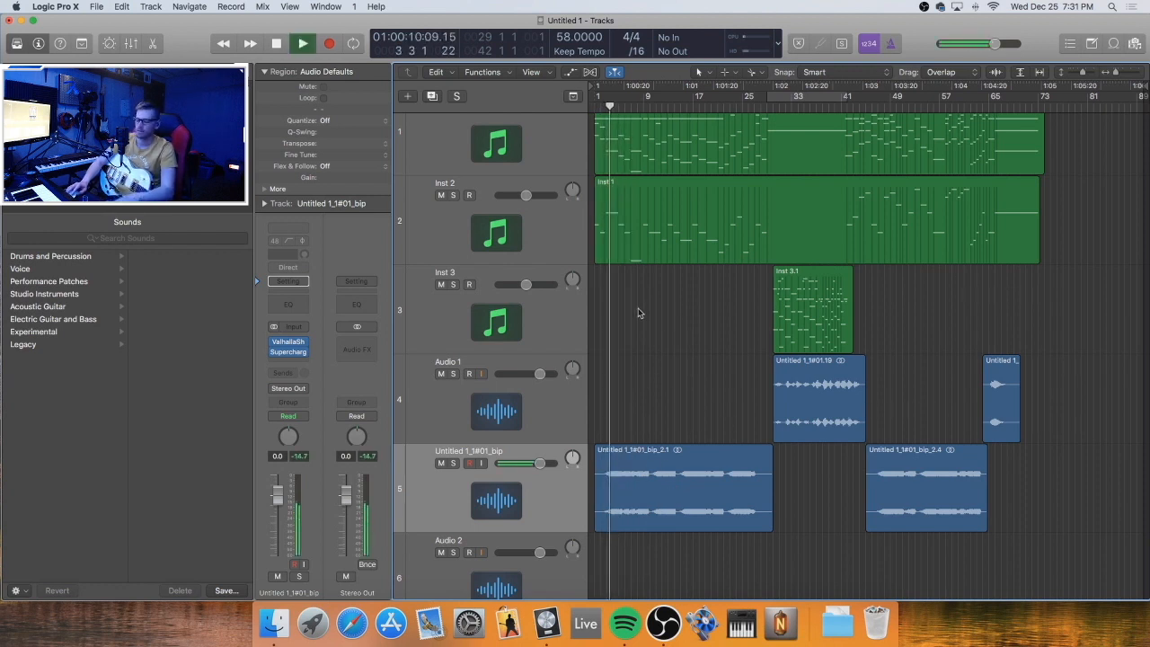
{"action": "key", "text": "Return"}
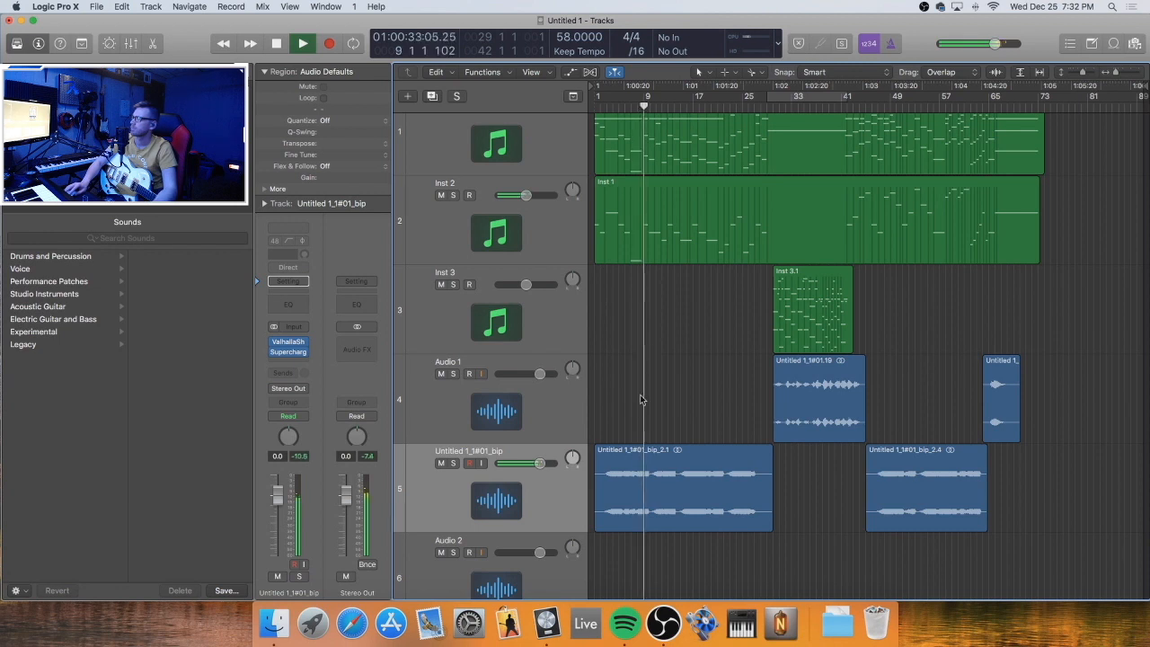
Restart playback of the arrangement from bar 29 and solo the Audio 1 track
{"action": "key", "text": "space"}
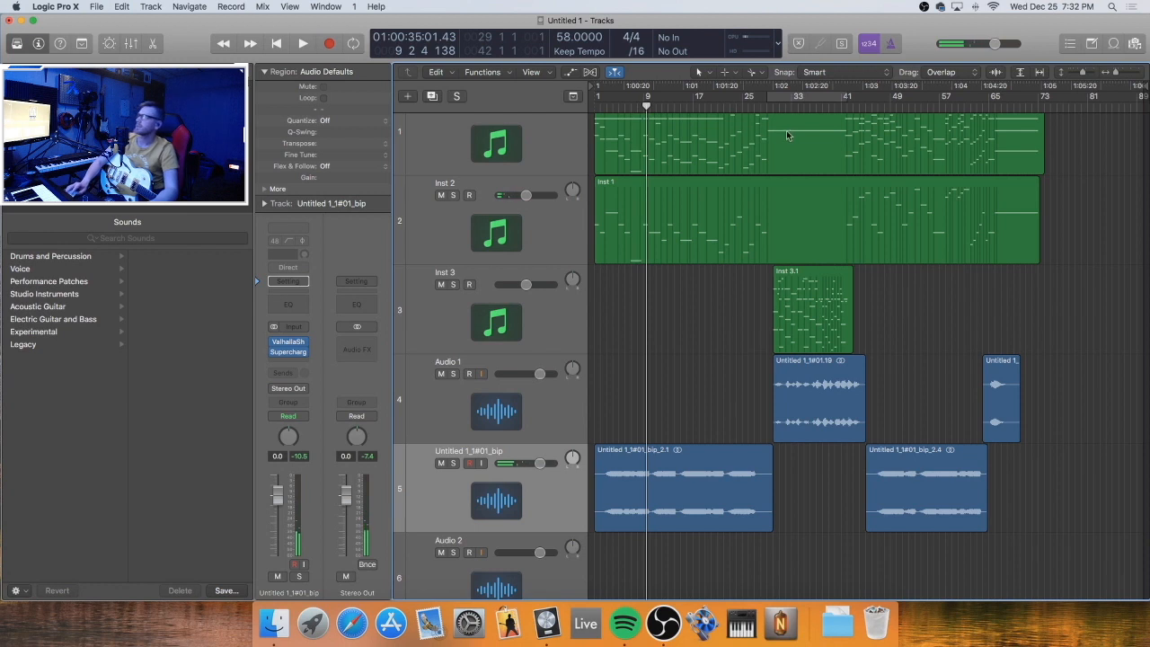
{"action": "left_click", "coordinate": [765, 106]}
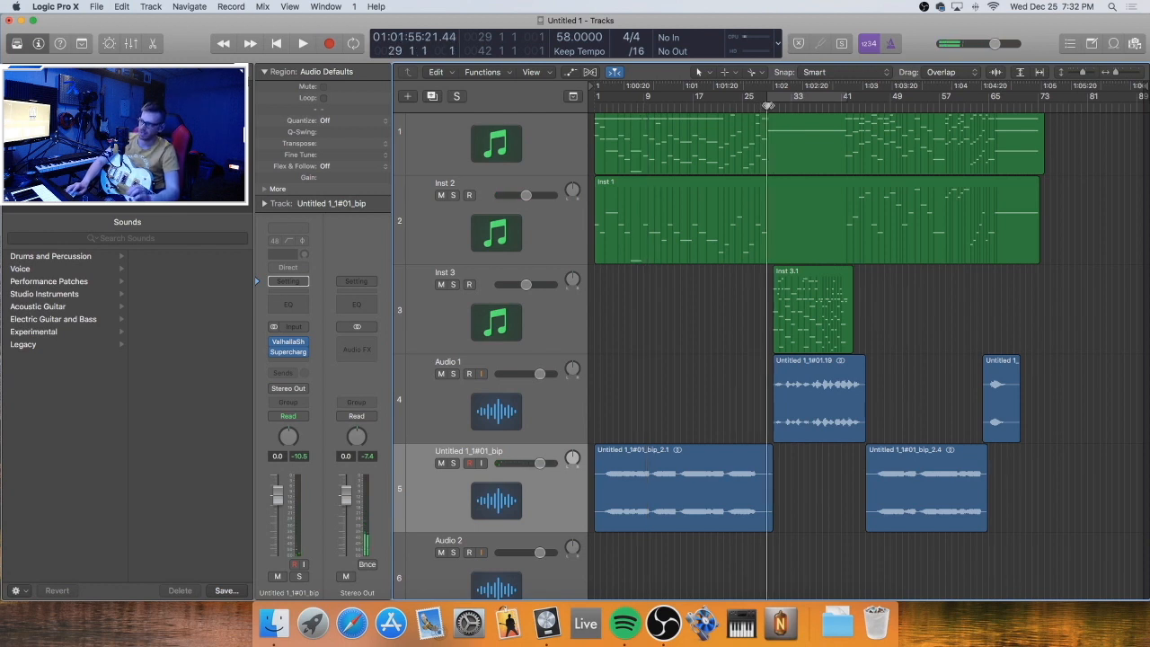
{"action": "key", "text": "space"}
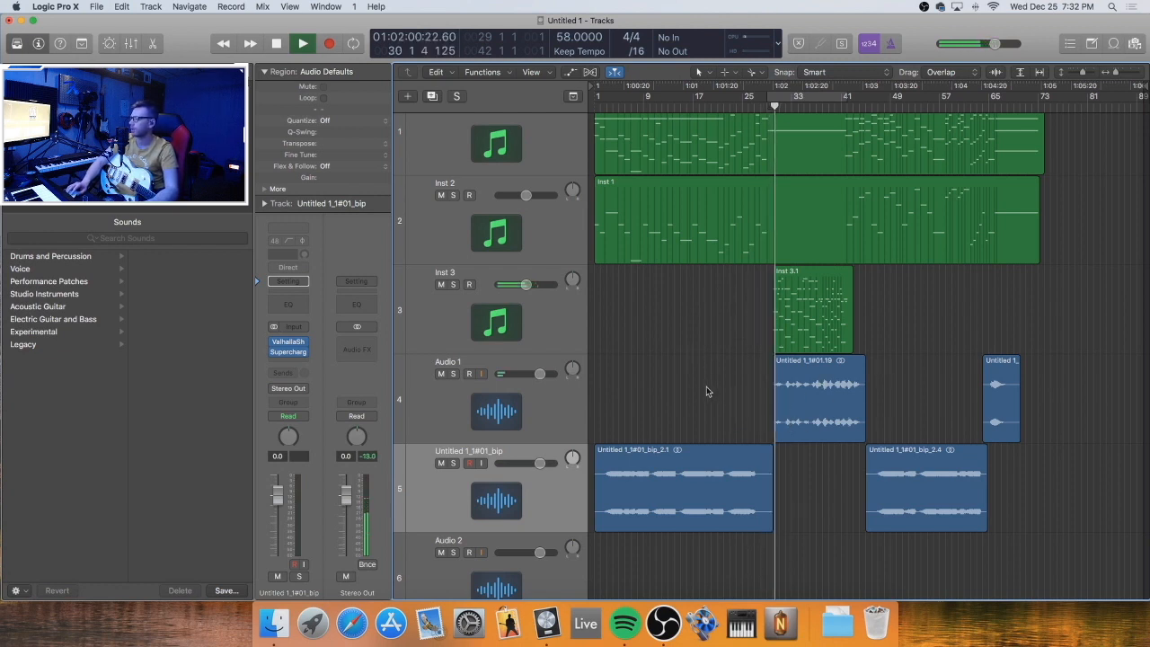
{"action": "left_click", "coordinate": [454, 373]}
{"action": "left_click", "coordinate": [454, 374]}
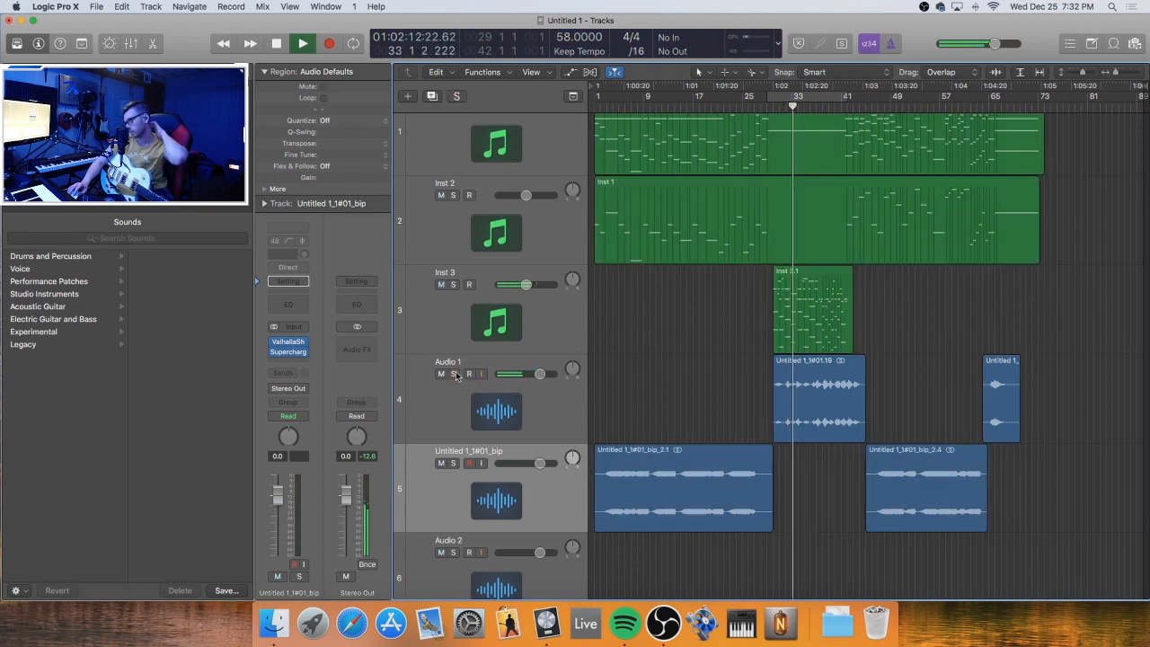
{"action": "left_click", "coordinate": [454, 374]}
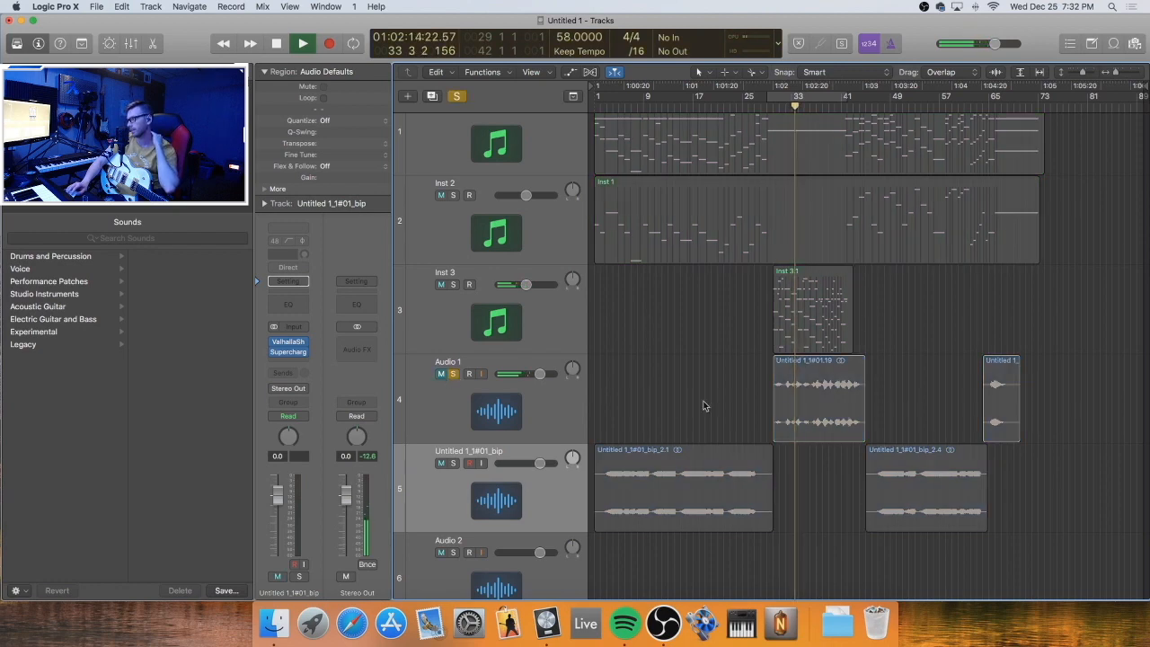
Delete Audio 1's region around bars 30 to 44 together with its recorded file, and turn off the track's solo
{"action": "key", "text": "BackSpace"}
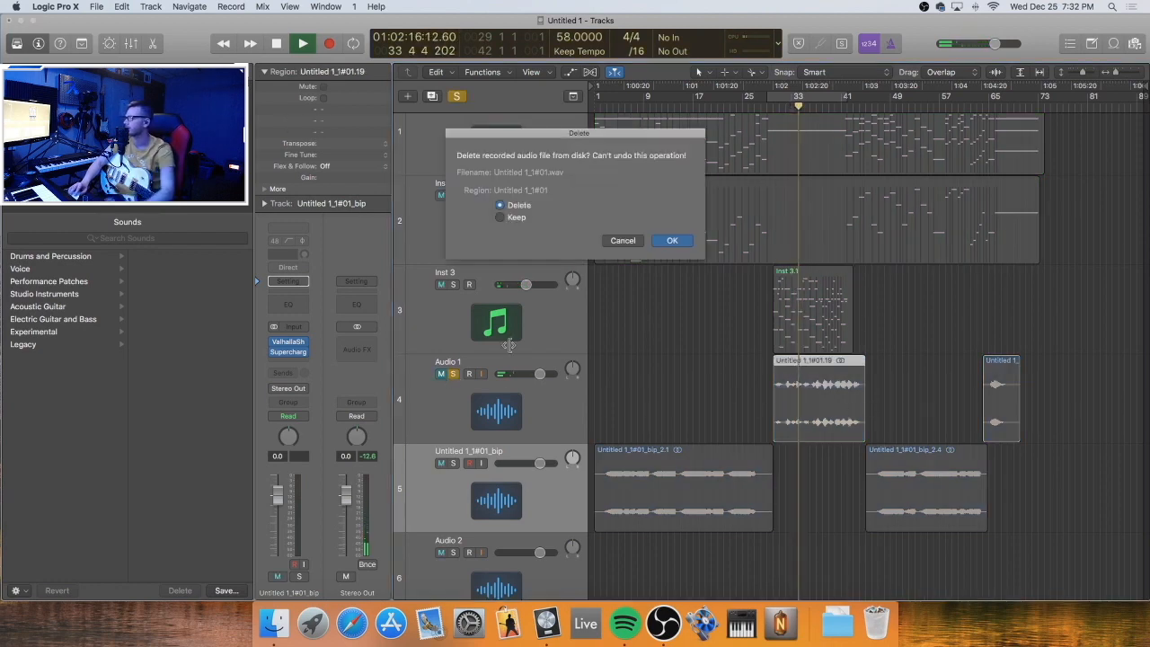
{"action": "left_click", "coordinate": [672, 241]}
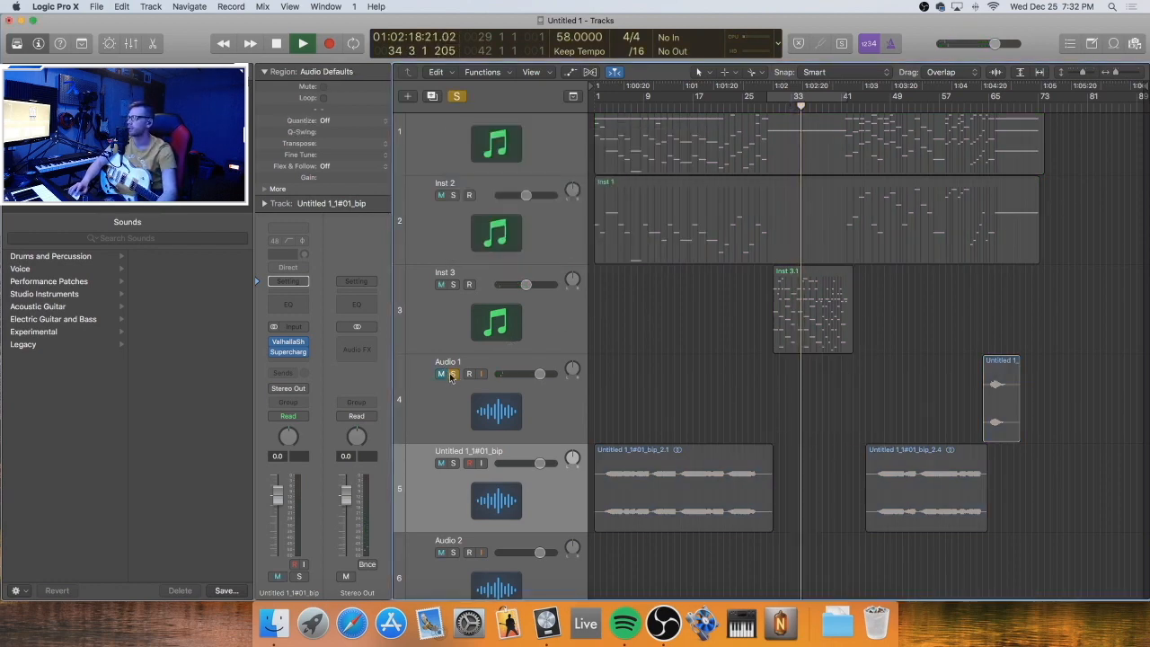
{"action": "left_click", "coordinate": [453, 373]}
{"action": "left_click", "coordinate": [500, 379]}
{"action": "left_click", "coordinate": [441, 374]}
{"action": "left_click", "coordinate": [871, 396]}
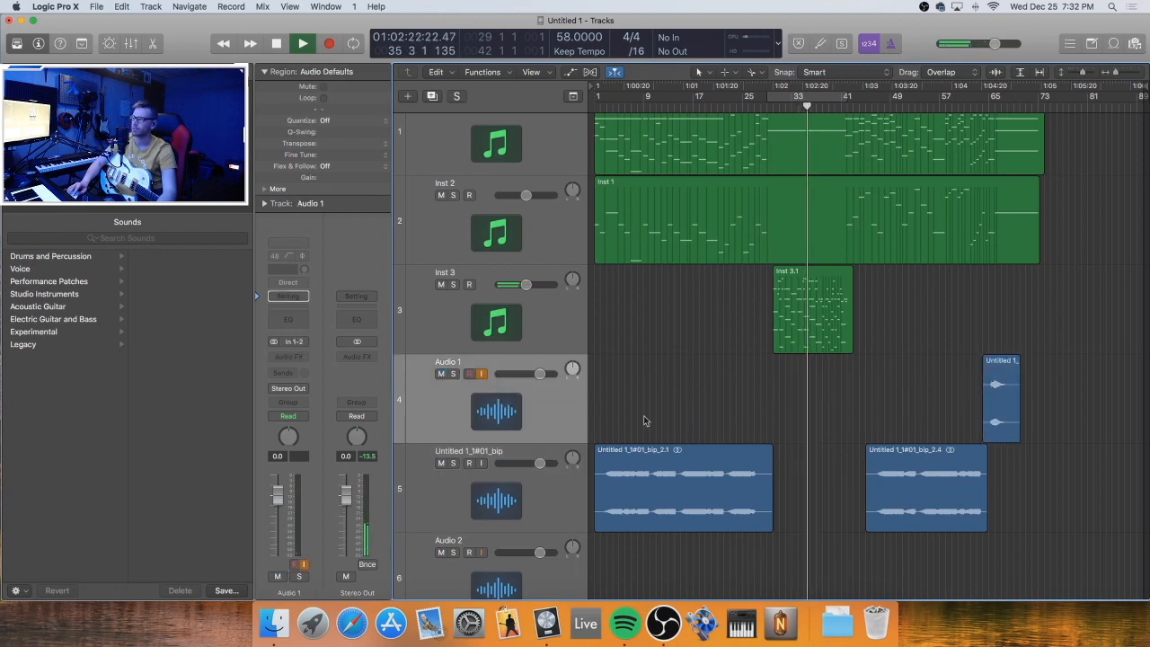
Copy the ValhallaShimmer and Supercharger GT plug-ins from the bounced audio track to the Audio 1 channel strip in the Mixer
{"action": "left_click", "coordinate": [508, 421]}
{"action": "key", "text": "x"}
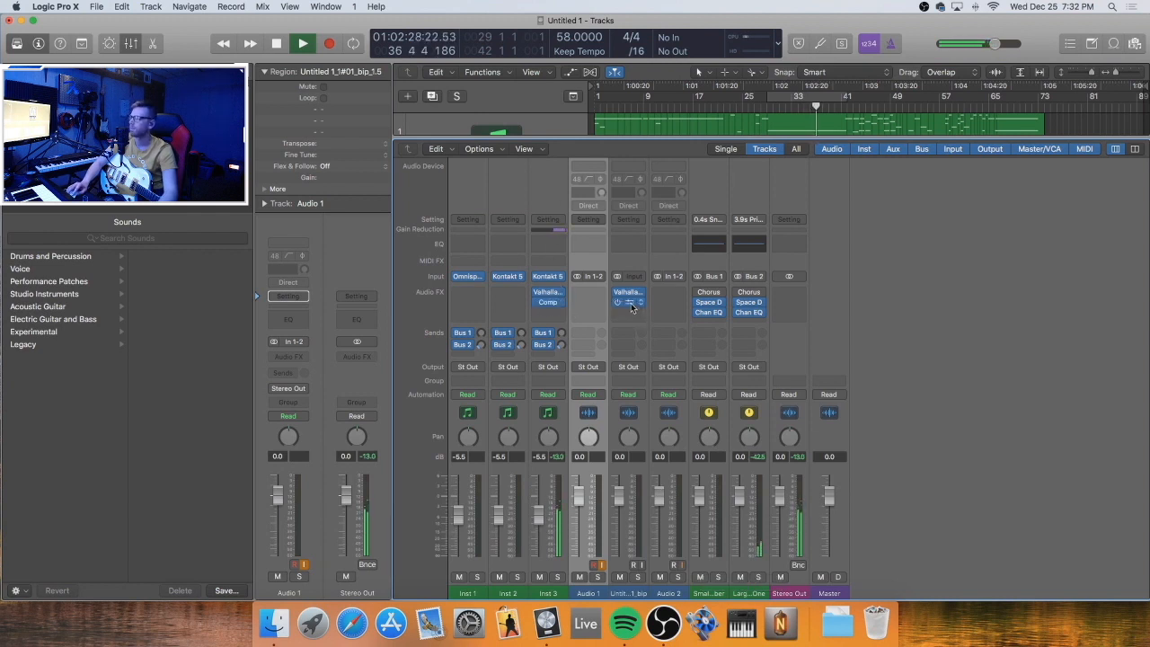
{"action": "left_click_drag", "start_coordinate": [631, 306], "coordinate": [591, 304]}
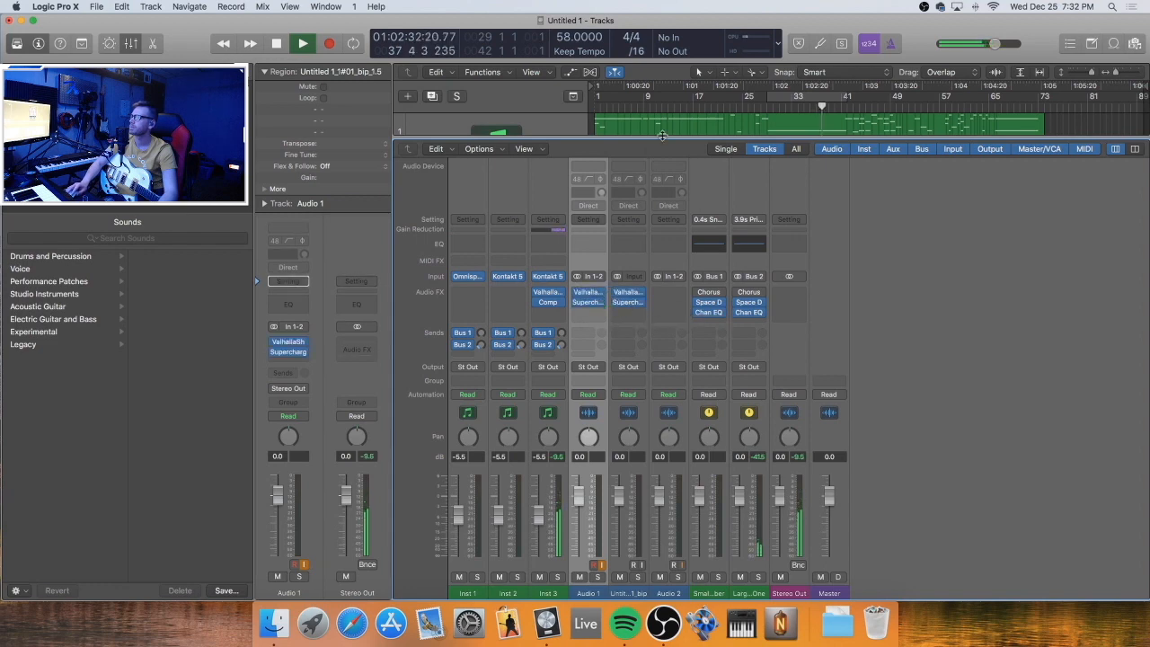
{"action": "key", "text": "x"}
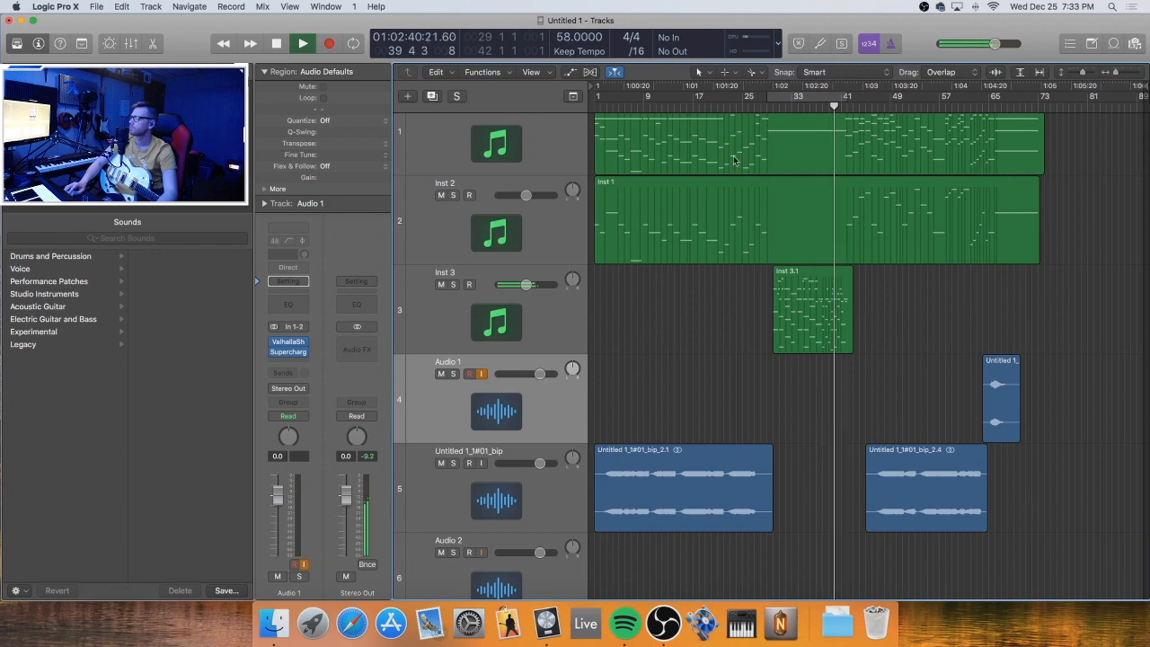
Stop playback, move the playhead to around bar 65, and play Audio 1's remaining region with the track soloed
{"action": "key", "text": "space"}
{"action": "key", "text": "space"}
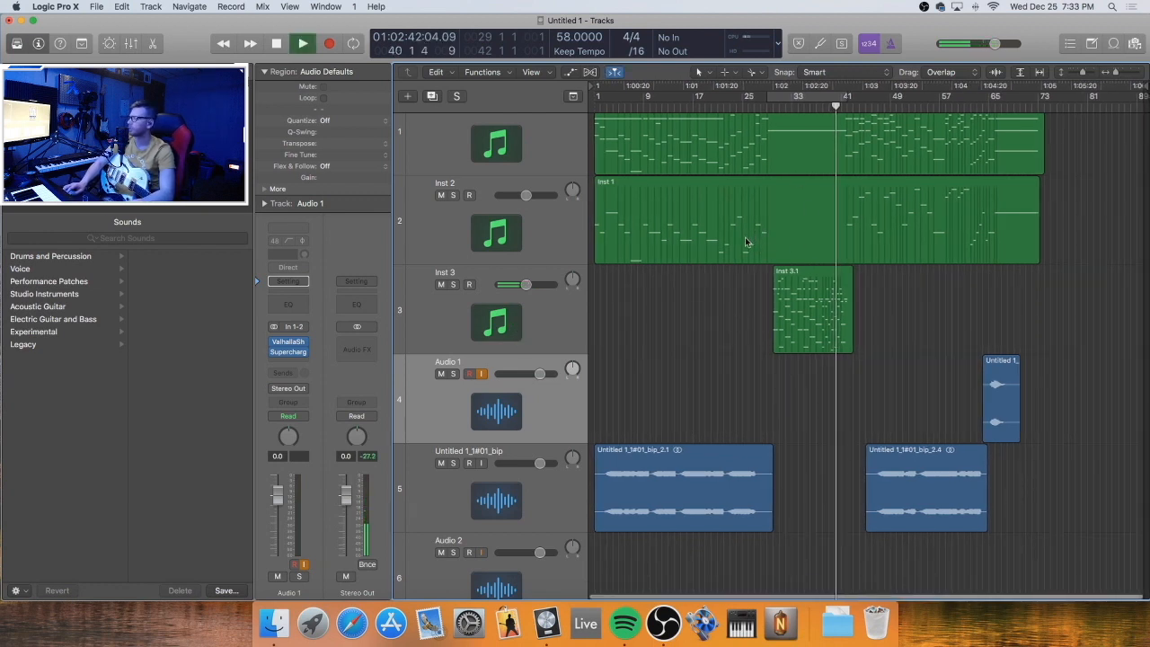
{"action": "key", "text": "space"}
{"action": "key", "text": "period"}
{"action": "key", "text": "period"}
{"action": "key", "text": "period"}
{"action": "key", "text": "period"}
{"action": "key", "text": "period"}
{"action": "key", "text": "period"}
{"action": "key", "text": "period"}
{"action": "key", "text": "period"}
{"action": "key", "text": "period"}
{"action": "key", "text": "period"}
{"action": "key", "text": "period"}
{"action": "key", "text": "period"}
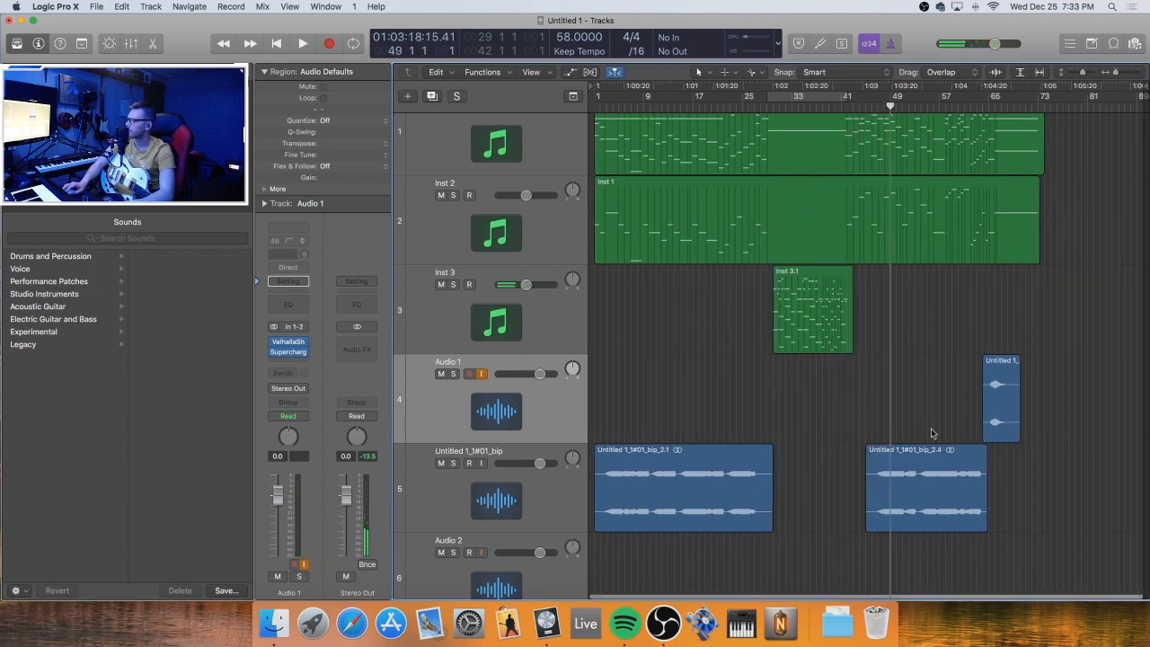
{"action": "key", "text": "period"}
{"action": "left_click", "coordinate": [476, 415]}
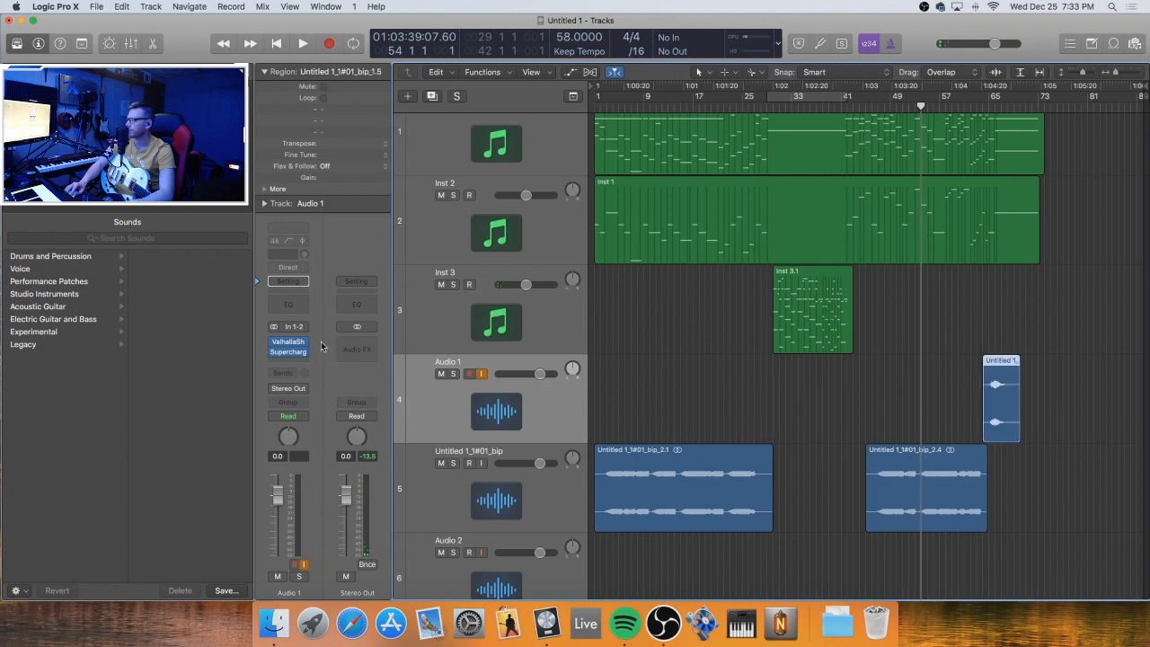
{"action": "key", "text": "period"}
{"action": "key", "text": "period"}
{"action": "key", "text": "period"}
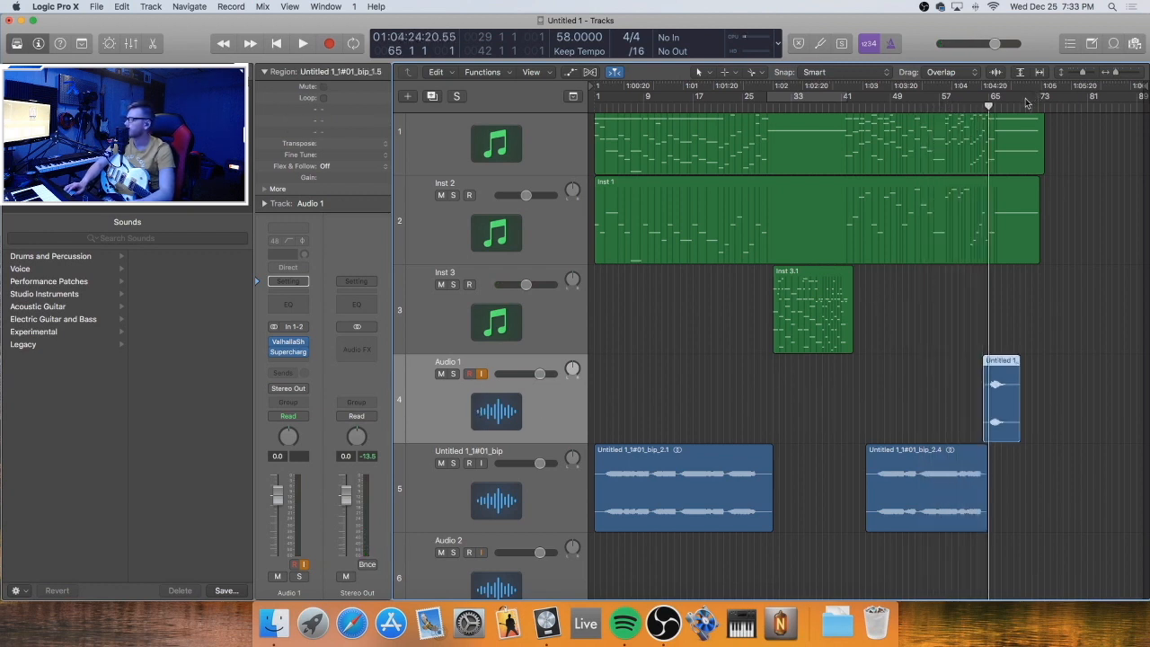
{"action": "left_click", "coordinate": [453, 374]}
{"action": "key", "text": "comma"}
{"action": "key", "text": "space"}
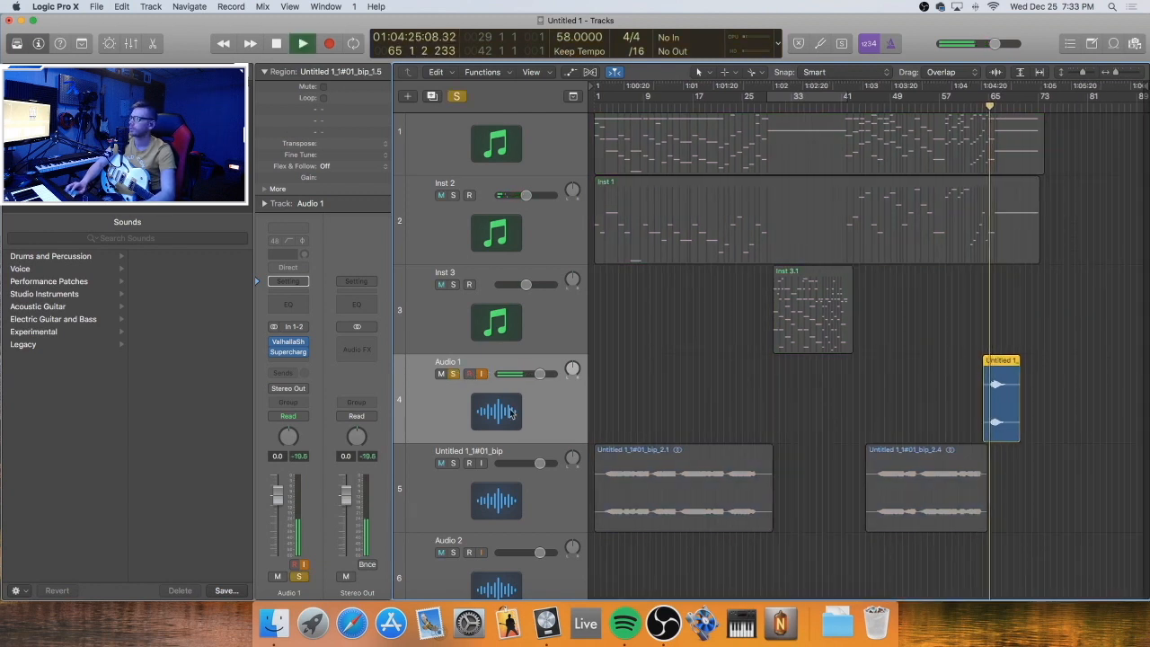
Audition Supercharger GT on Audio 1 from about bar 63, set its saturation mode to Moderate and close the plug-in
{"action": "left_click", "coordinate": [291, 353]}
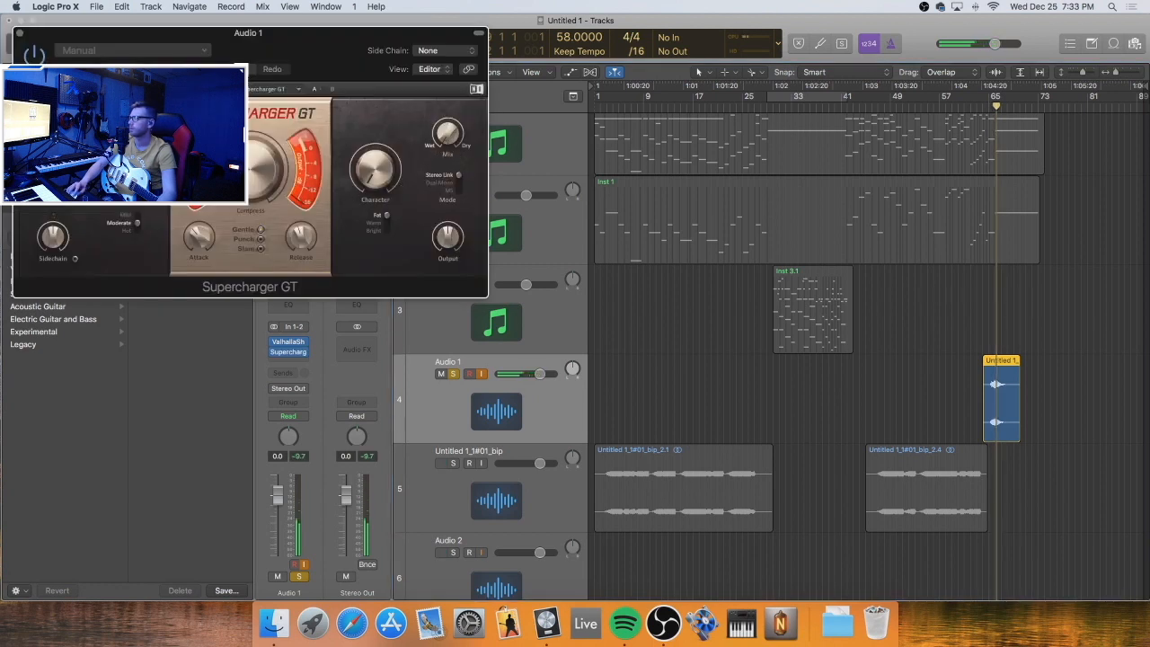
{"action": "left_click", "coordinate": [982, 106]}
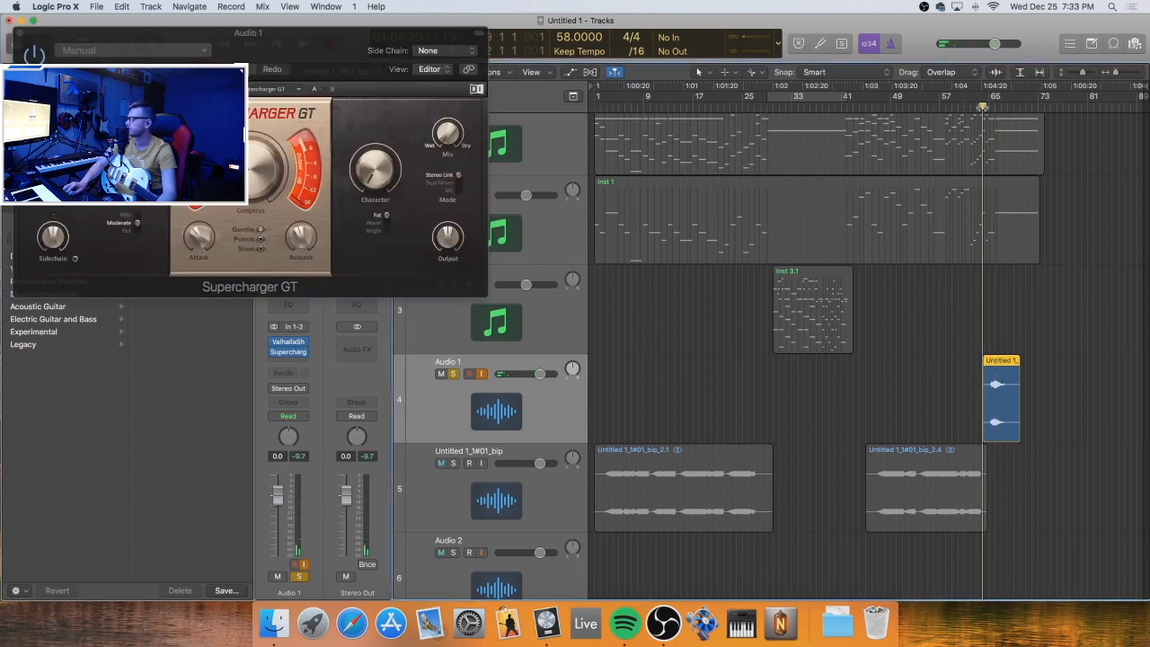
{"action": "left_click", "coordinate": [284, 168]}
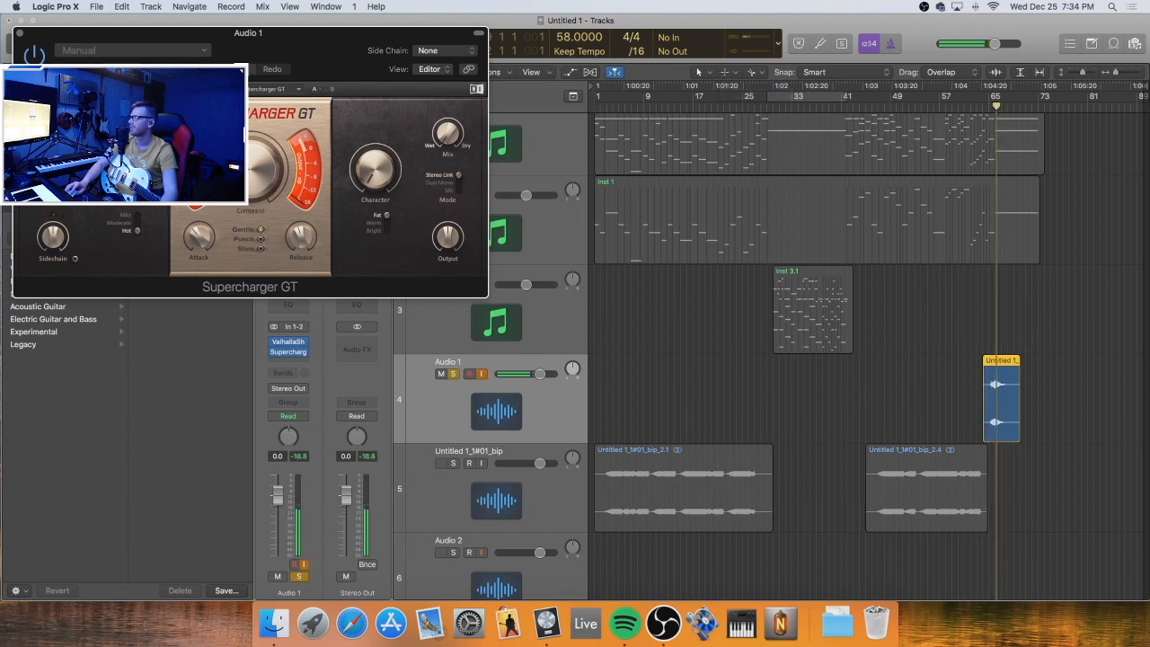
{"action": "left_click", "coordinate": [133, 229]}
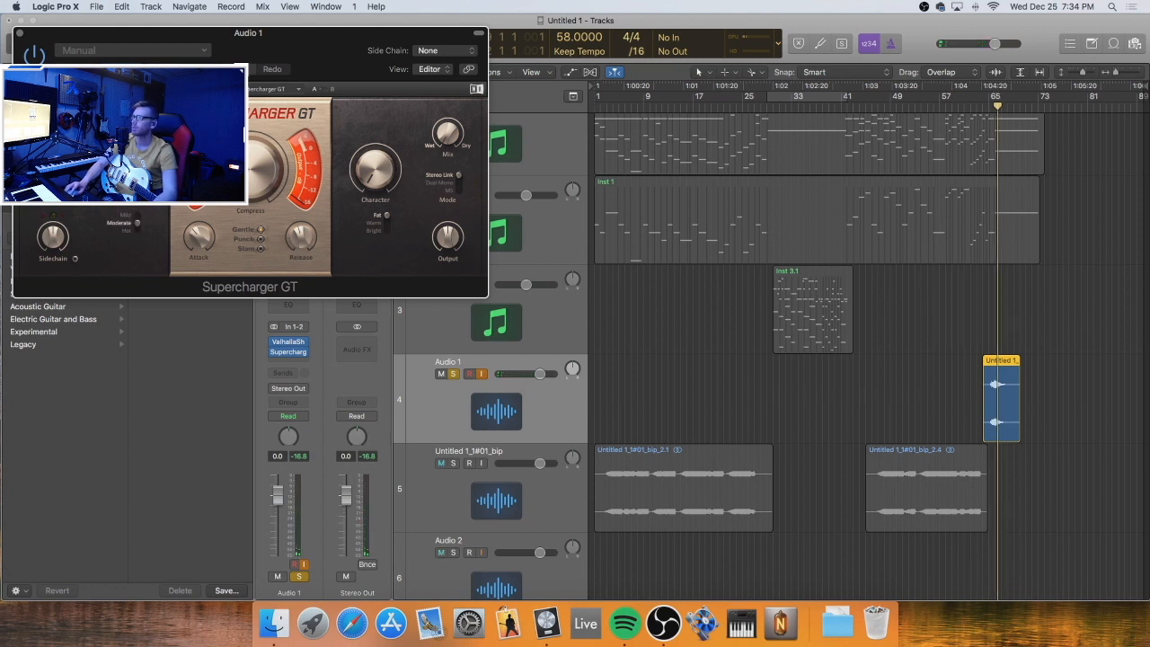
{"action": "key", "text": "space"}
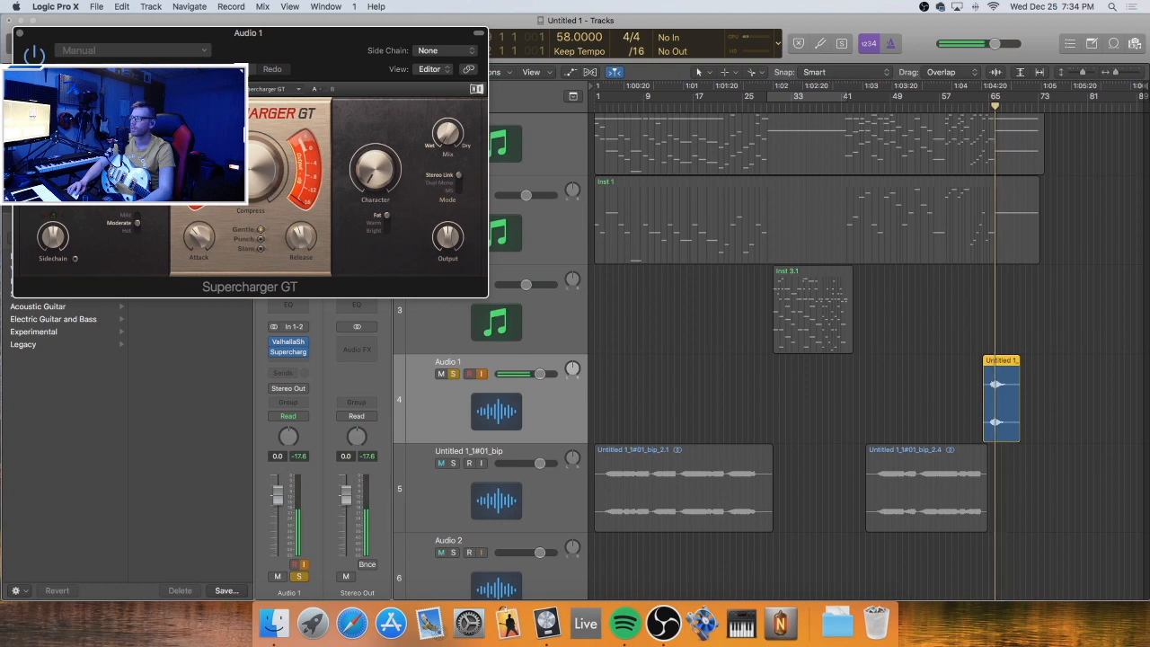
{"action": "left_click", "coordinate": [687, 369]}
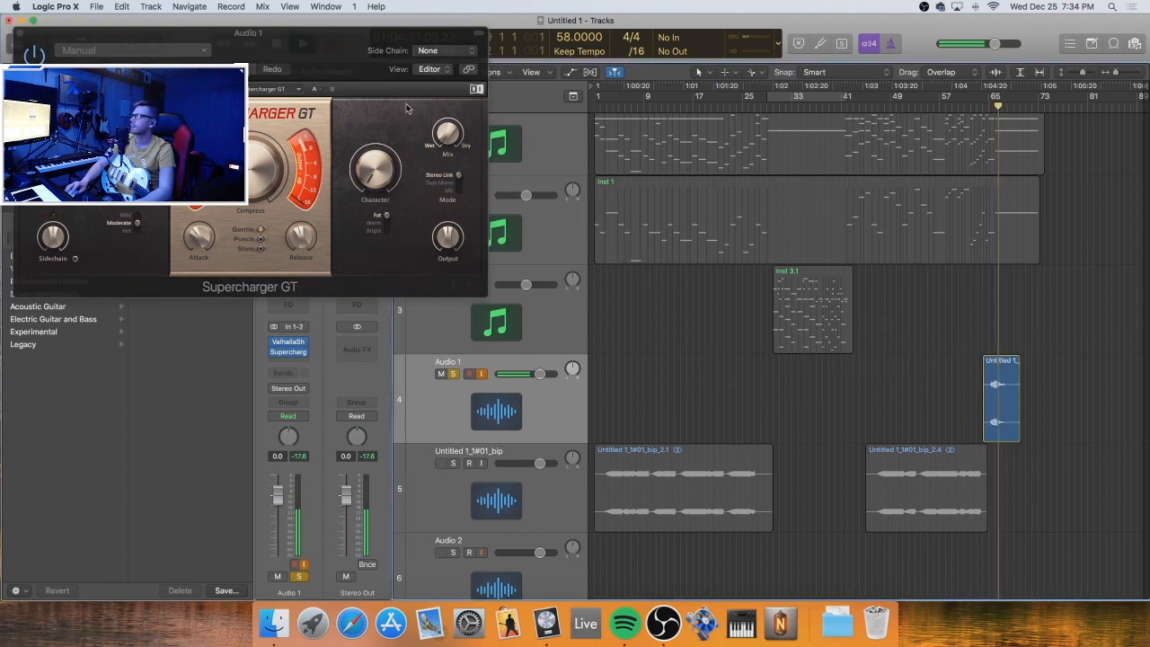
{"action": "left_click", "coordinate": [11, 34]}
Return the playhead to the start, select the Audio 2 track and turn off solo on Audio 1
{"action": "key", "text": "Return"}
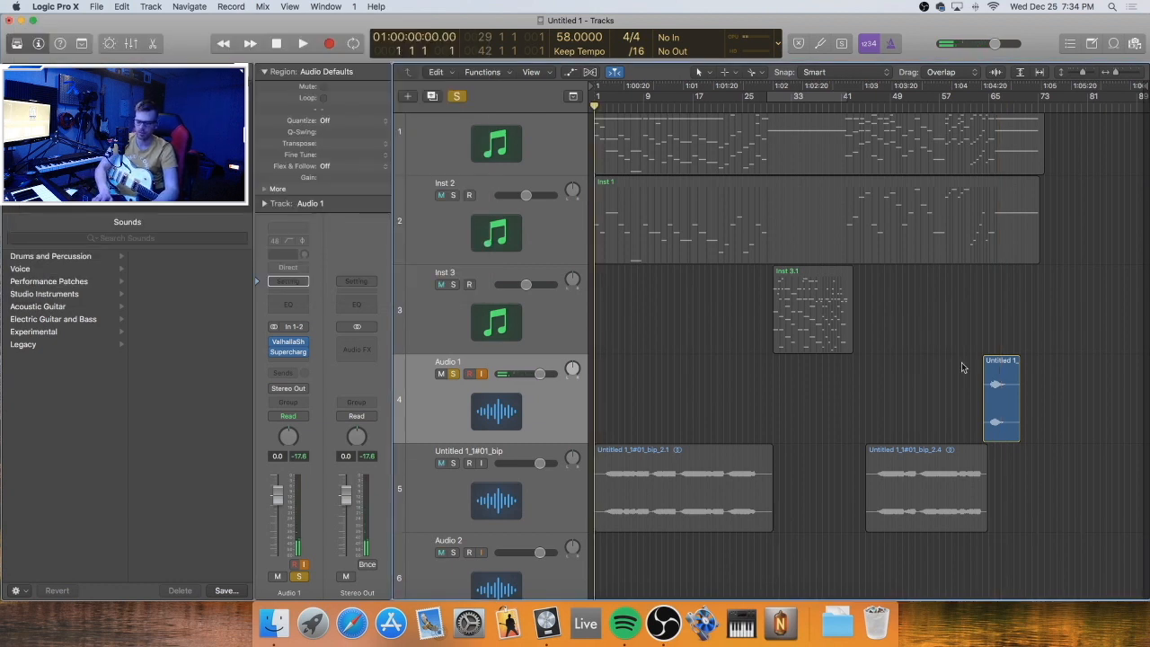
{"action": "scroll", "coordinate": [679, 372], "scroll_direction": "down", "scroll_amount": 3}
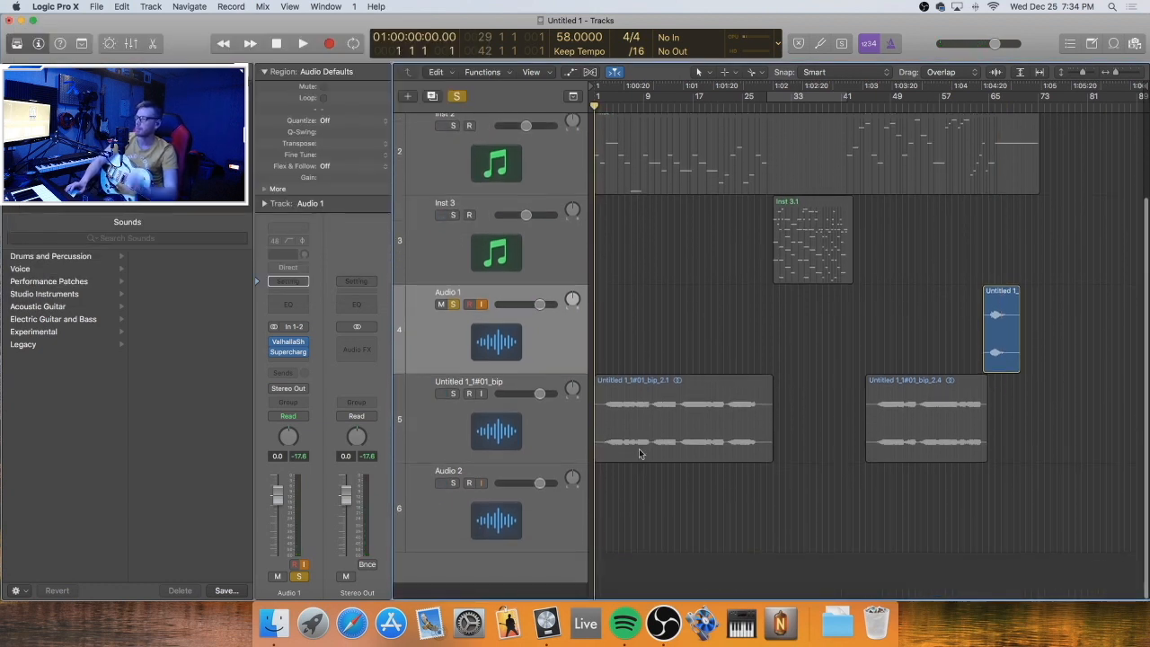
{"action": "left_click", "coordinate": [550, 552]}
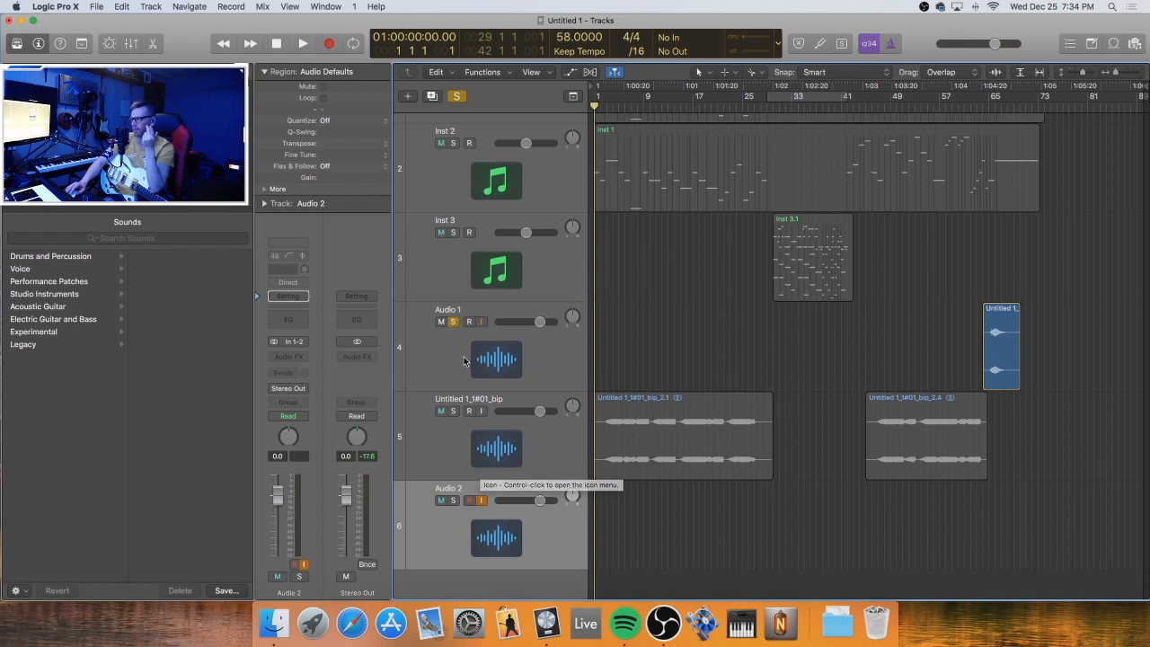
{"action": "left_click", "coordinate": [453, 321]}
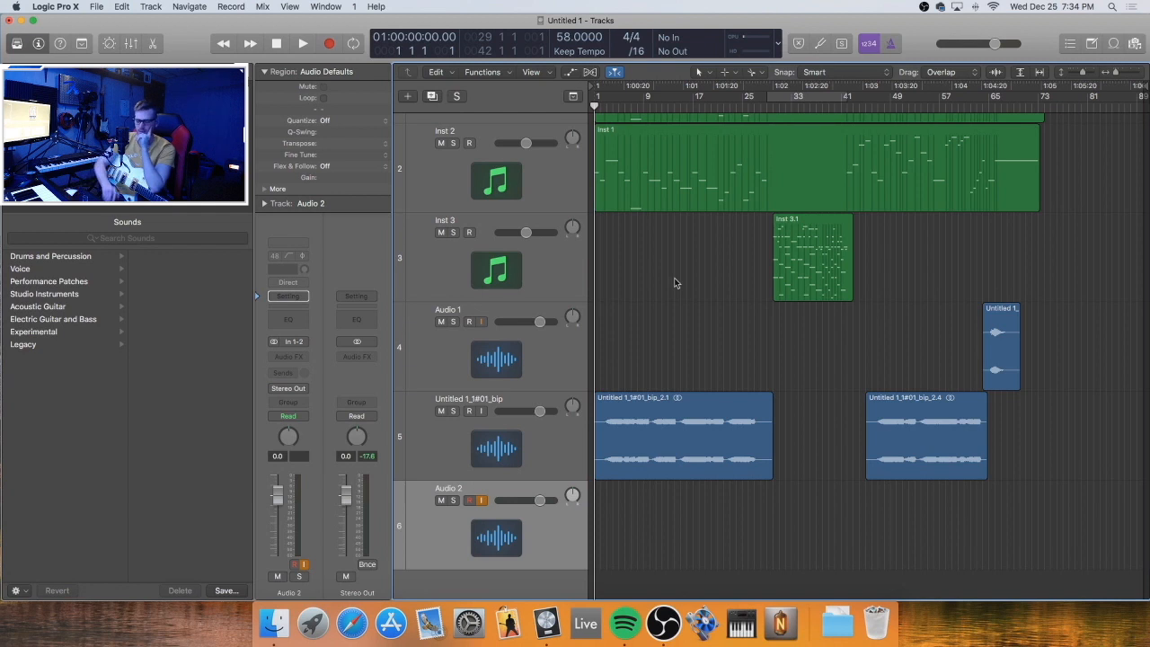
Record a guitar take on Audio 2 from bar 27 to about bar 43
{"action": "key", "text": "super+Up"}
{"action": "key", "text": "super+Up"}
{"action": "key", "text": "super+Up"}
{"action": "key", "text": "super+Up"}
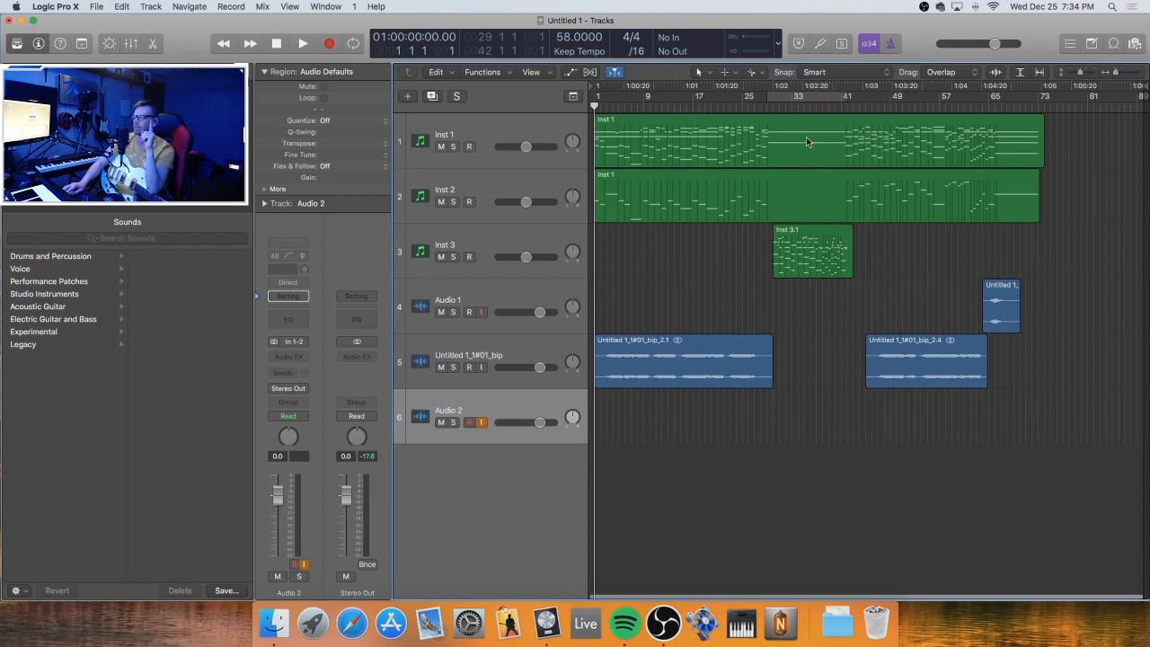
{"action": "left_click", "coordinate": [778, 106]}
{"action": "left_click_drag", "start_coordinate": [778, 107], "coordinate": [760, 107]}
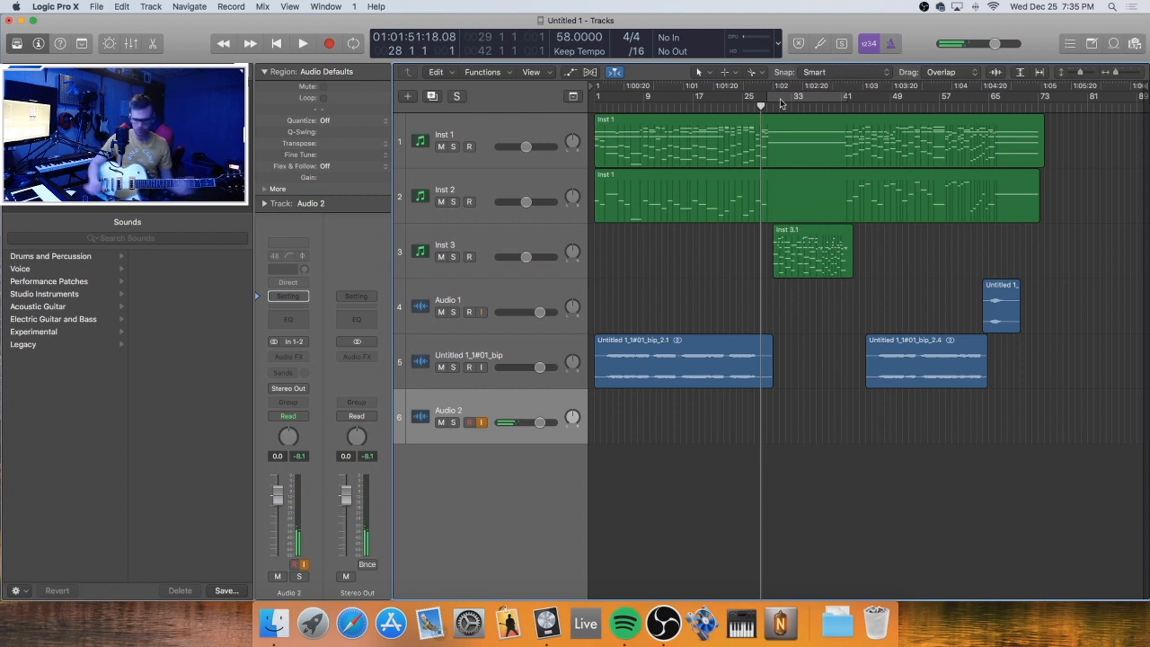
{"action": "key", "text": "space"}
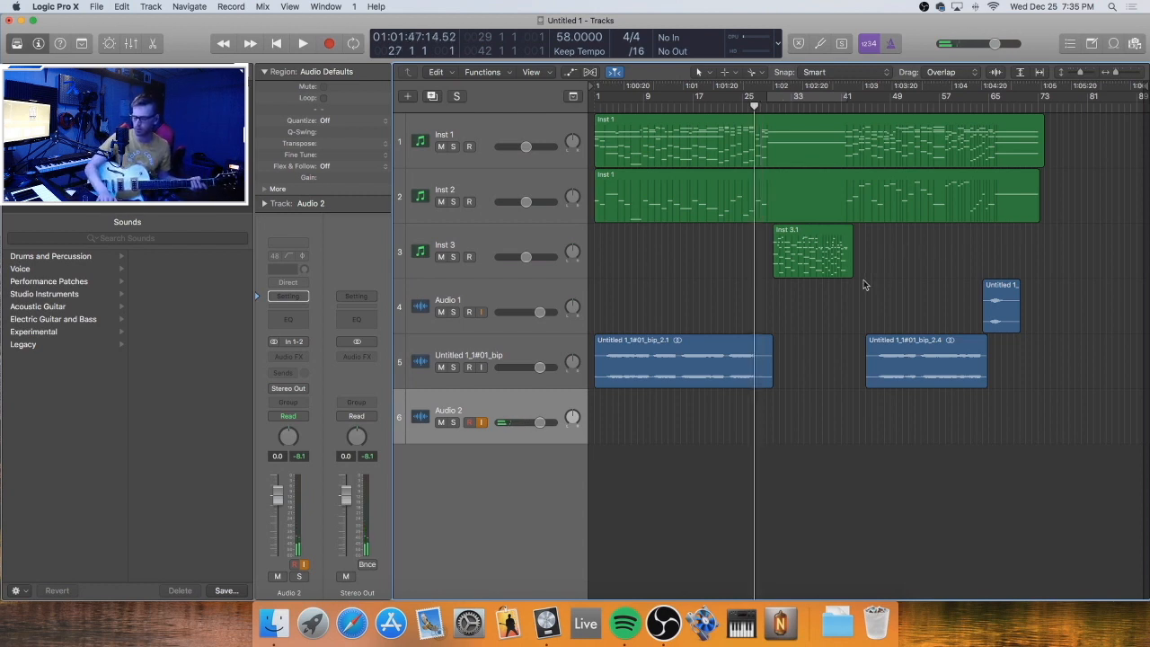
{"action": "key", "text": "space"}
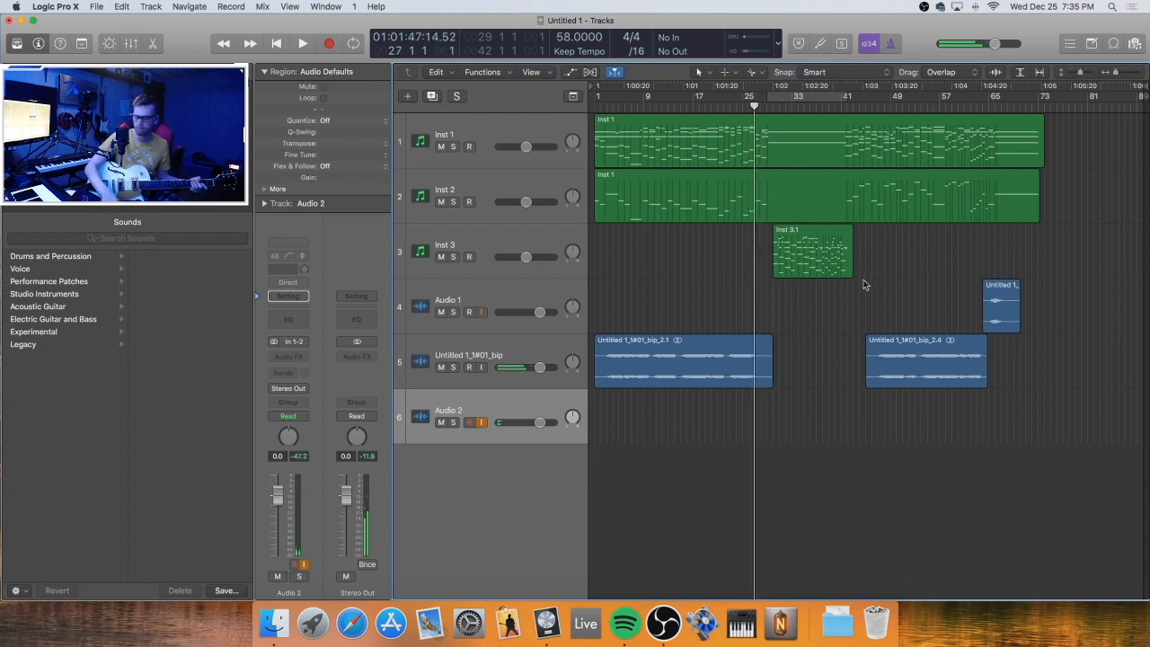
{"action": "key", "text": "r"}
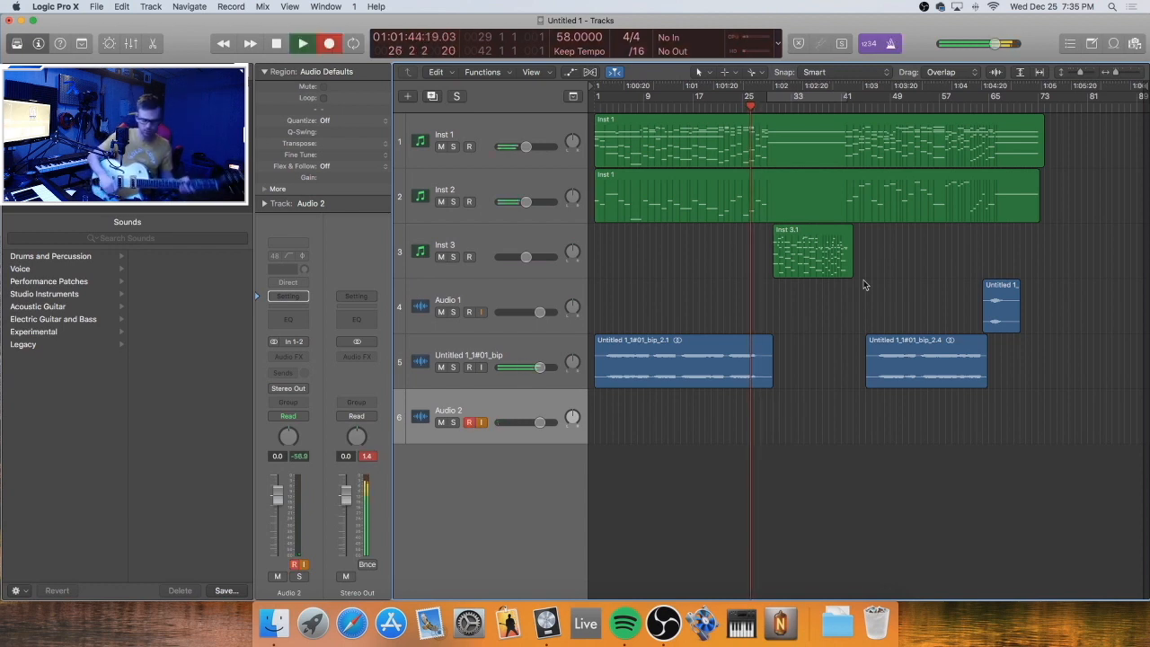
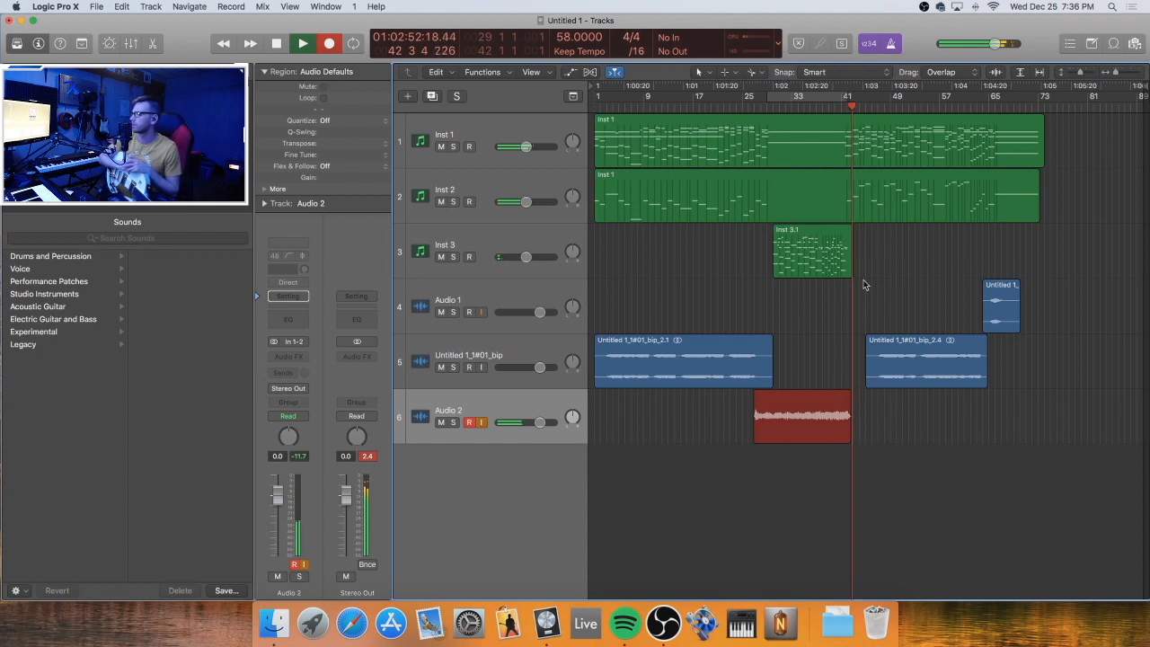
{"action": "key", "text": "space"}
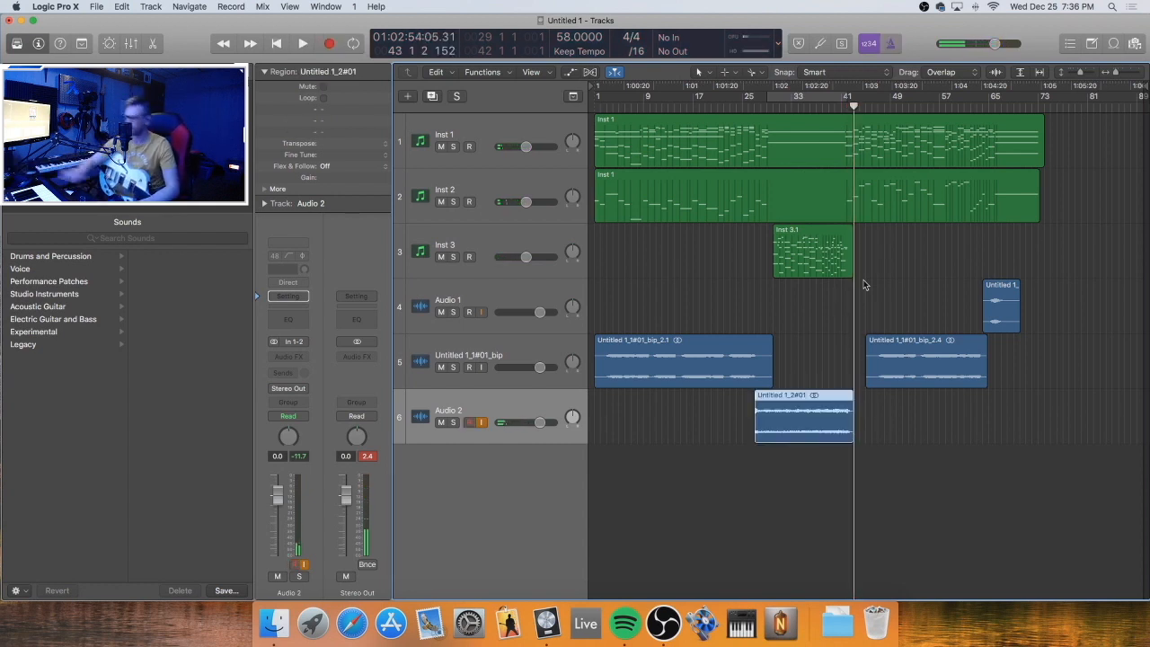
Move the newly recorded Audio 2 region about one bar later on the timeline
{"action": "key", "text": "super+Right"}
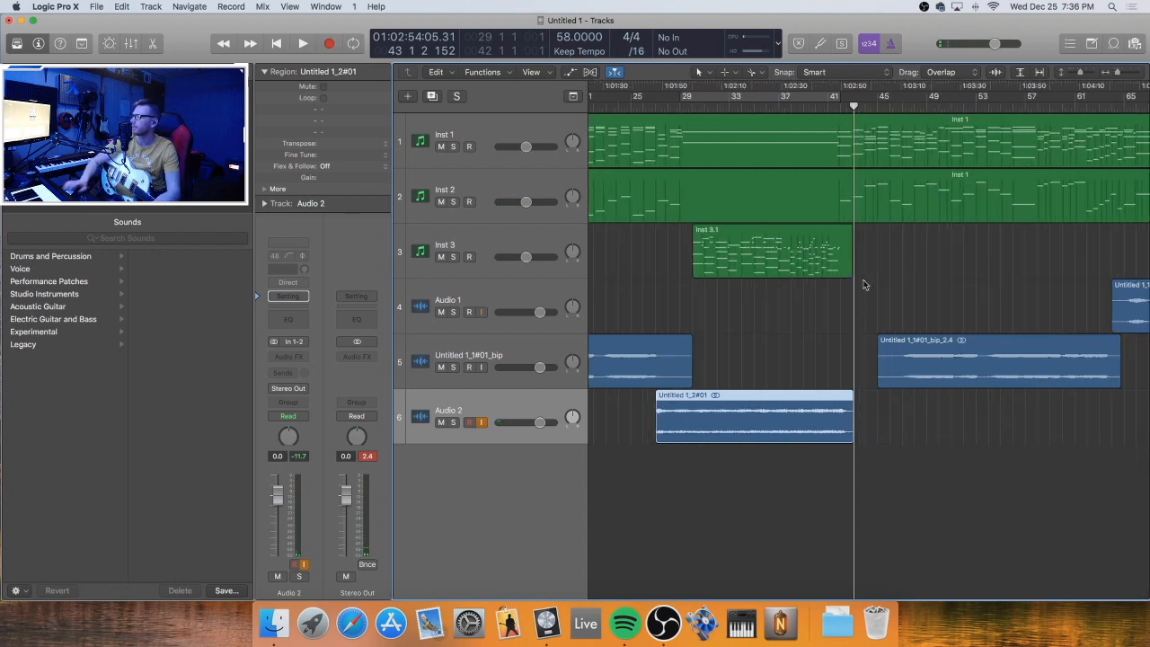
{"action": "left_click", "coordinate": [774, 375]}
{"action": "left_click_drag", "start_coordinate": [721, 413], "coordinate": [737, 406]}
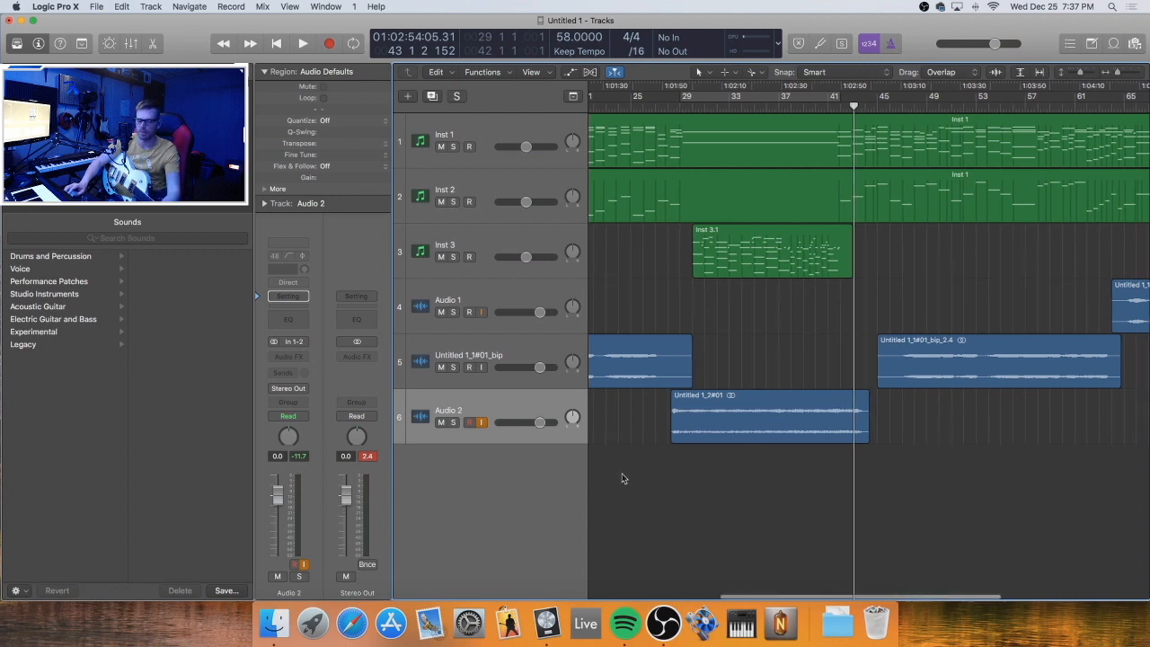
Add a curved fade-in and a curved fade-out to the recorded guitar region on Audio 2
{"action": "scroll", "coordinate": [660, 422], "scroll_direction": "left", "scroll_amount": 1}
{"action": "left_click_drag", "start_coordinate": [697, 407], "coordinate": [640, 415]}
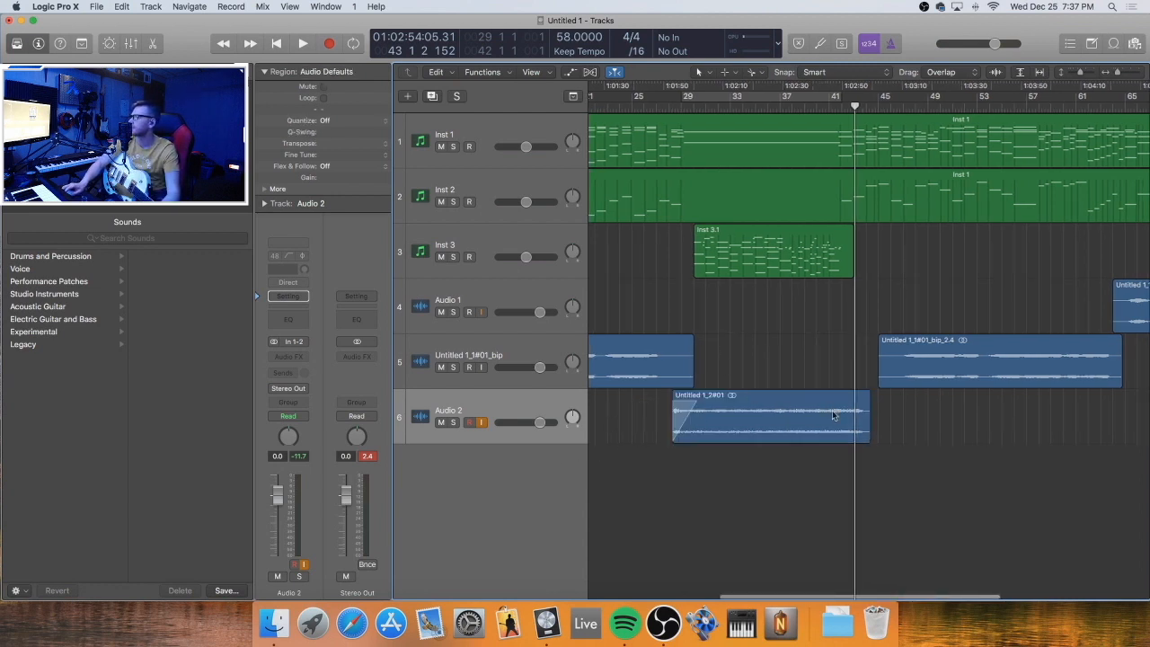
{"action": "left_click_drag", "start_coordinate": [833, 415], "coordinate": [861, 416]}
{"action": "left_click", "coordinate": [839, 371]}
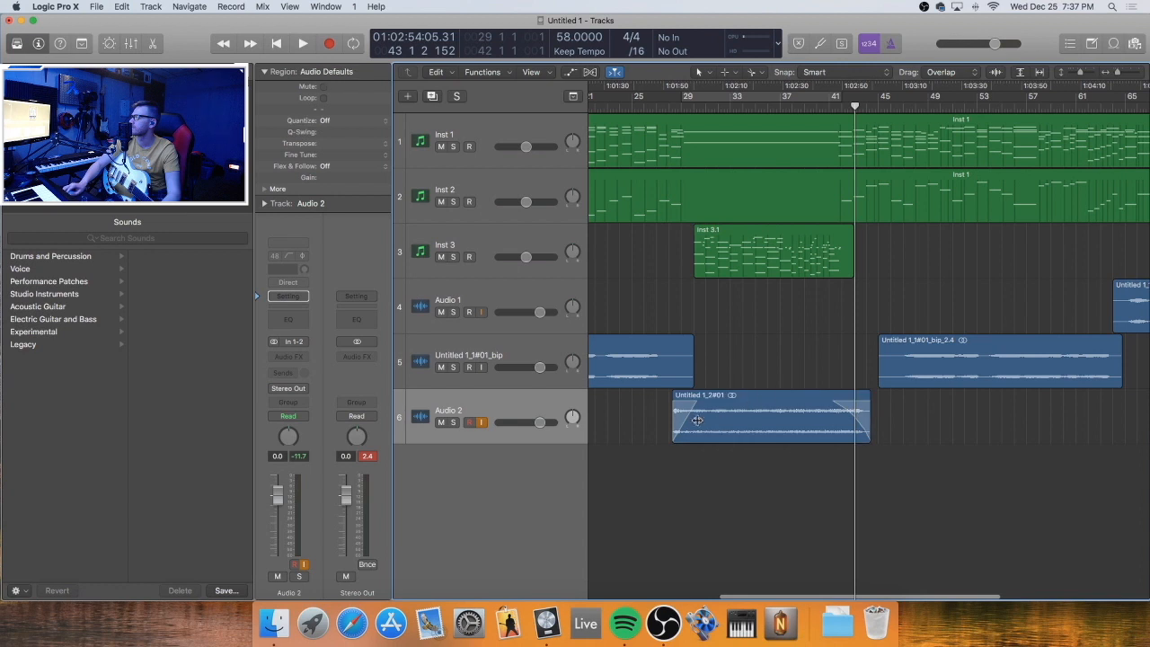
{"action": "left_click_drag", "start_coordinate": [695, 419], "coordinate": [685, 418]}
{"action": "left_click", "coordinate": [722, 372]}
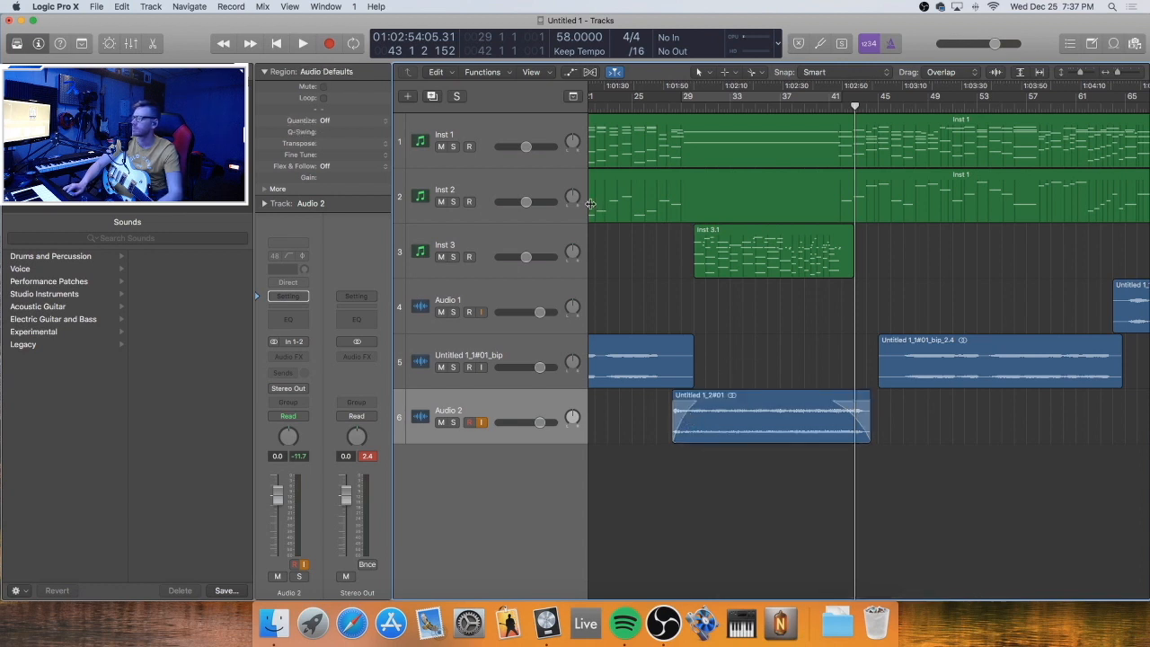
Audition the transition from bar 27 and trim the end of the first bip region back to bar 28
{"action": "left_click", "coordinate": [657, 105]}
{"action": "key", "text": "space"}
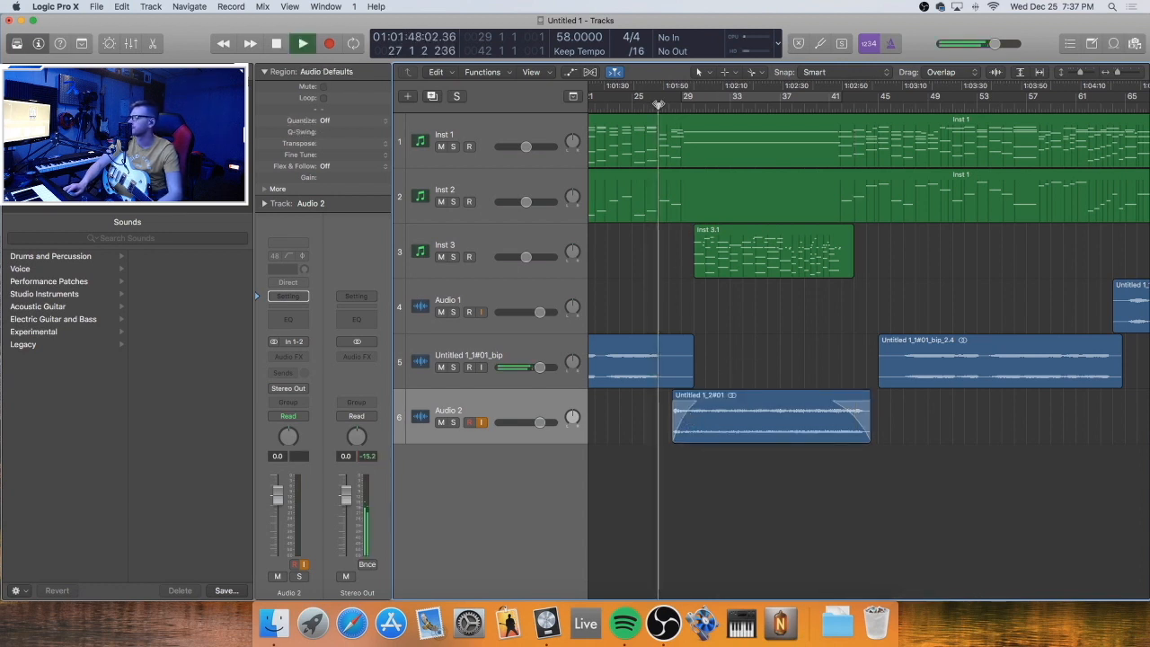
{"action": "key", "text": "space"}
{"action": "left_click_drag", "start_coordinate": [641, 350], "coordinate": [720, 347]}
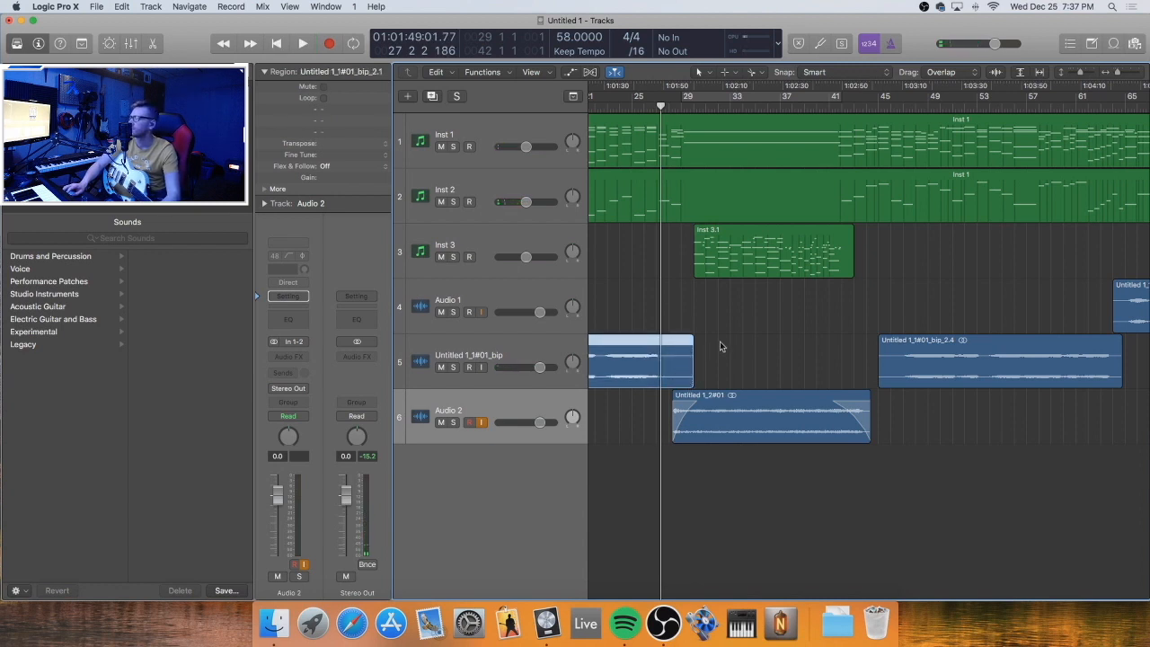
{"action": "left_click_drag", "start_coordinate": [685, 382], "coordinate": [668, 382]}
{"action": "left_click", "coordinate": [785, 333]}
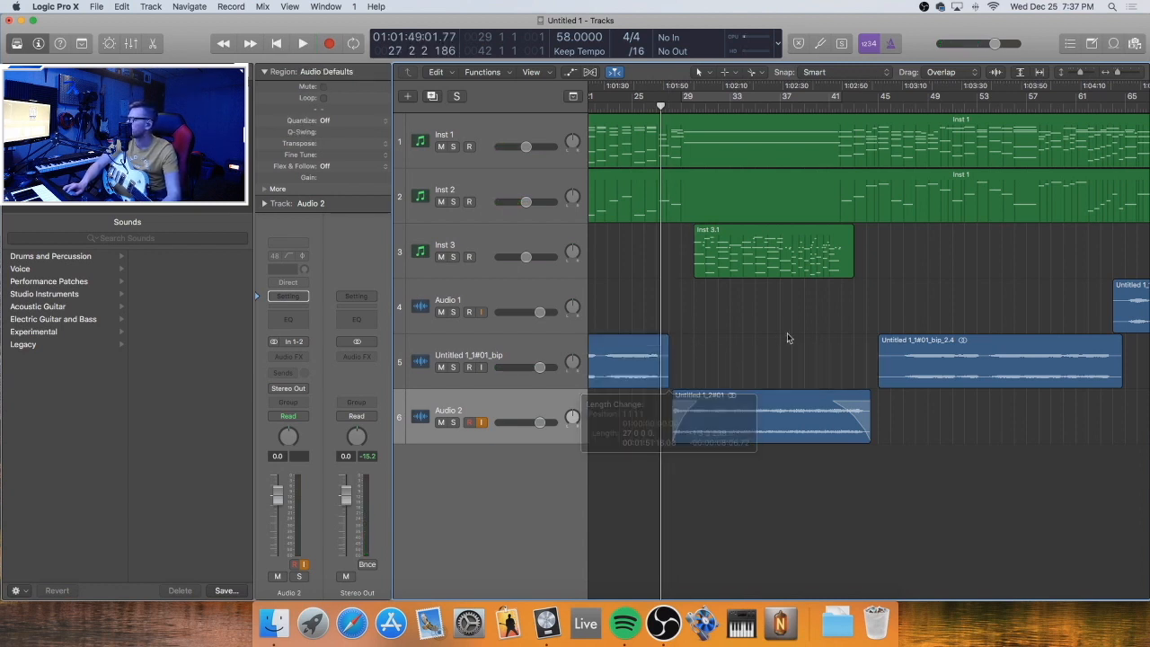
Add short fades to both ends of the Untitled 1_1#01_bip_2.4 region and a fade to the Audio 1 region
{"action": "left_click", "coordinate": [898, 378]}
{"action": "mouse_move", "coordinate": [900, 379]}
{"action": "left_mouse_down"}
{"action": "mouse_move", "coordinate": [901, 369]}
{"action": "mouse_move", "coordinate": [845, 360]}
{"action": "left_mouse_up"}
{"action": "scroll", "coordinate": [880, 355], "scroll_direction": "right", "scroll_amount": 3}
{"action": "left_click", "coordinate": [845, 360]}
{"action": "scroll", "coordinate": [898, 359], "scroll_direction": "right", "scroll_amount": 3}
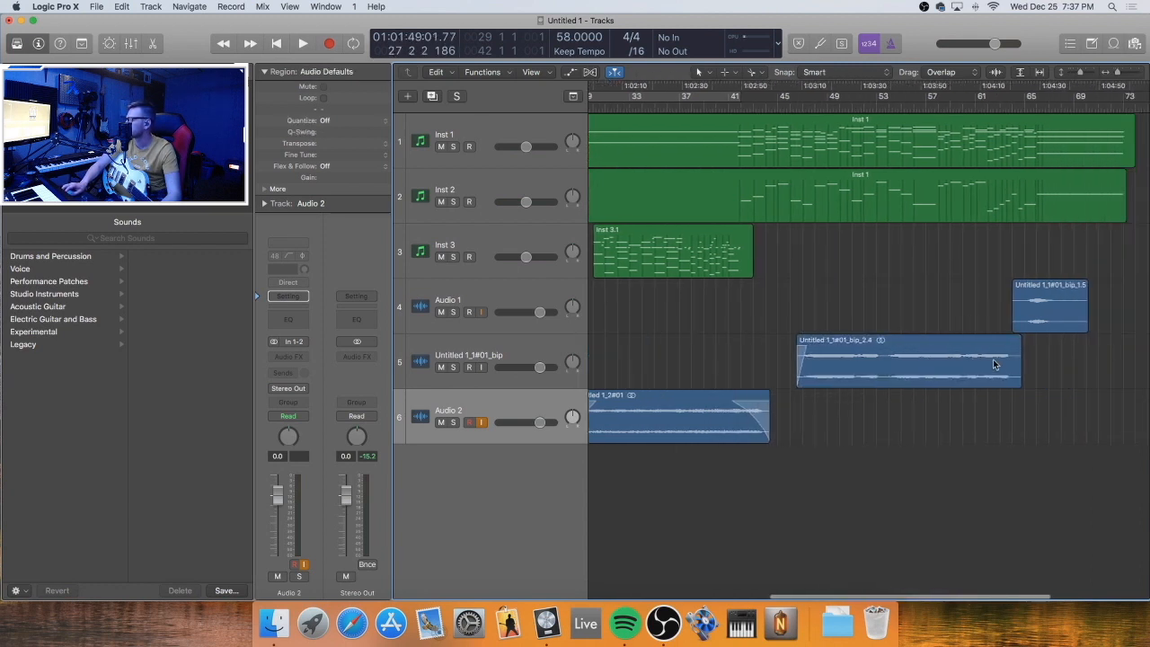
{"action": "left_click_drag", "start_coordinate": [1009, 362], "coordinate": [1069, 359]}
{"action": "left_click", "coordinate": [1029, 307]}
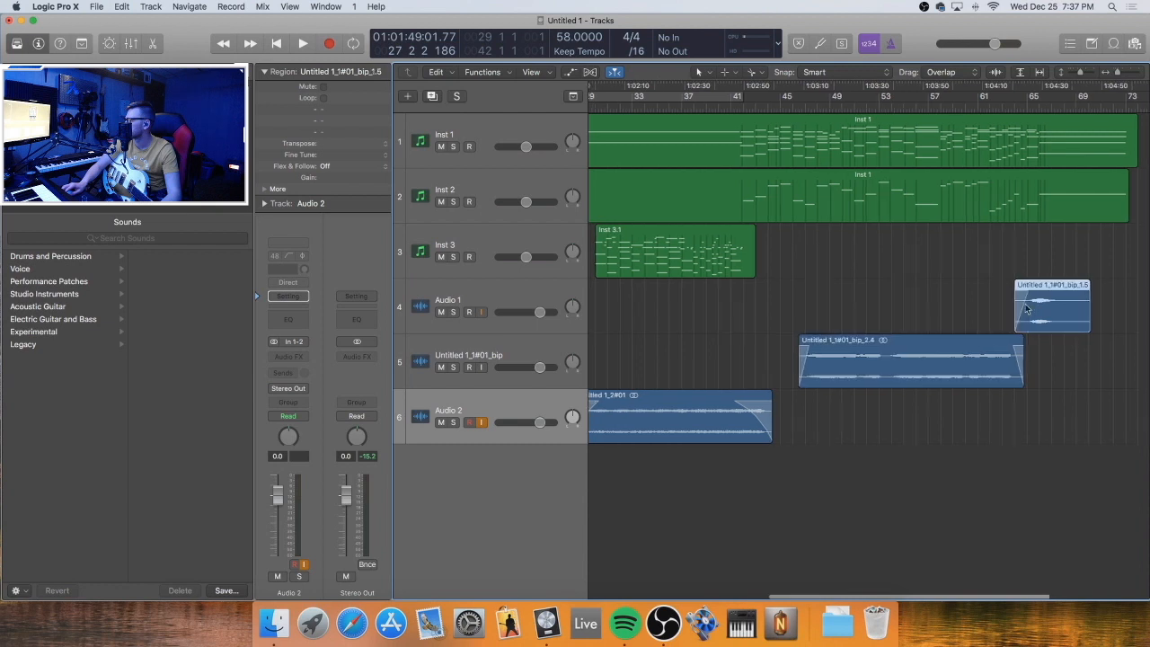
Add a short fade-out and fade-in to the Untitled 1_1#01_bip_2.1 region and place the playhead at bar 26
{"action": "scroll", "coordinate": [959, 328], "scroll_direction": "left", "scroll_amount": 10}
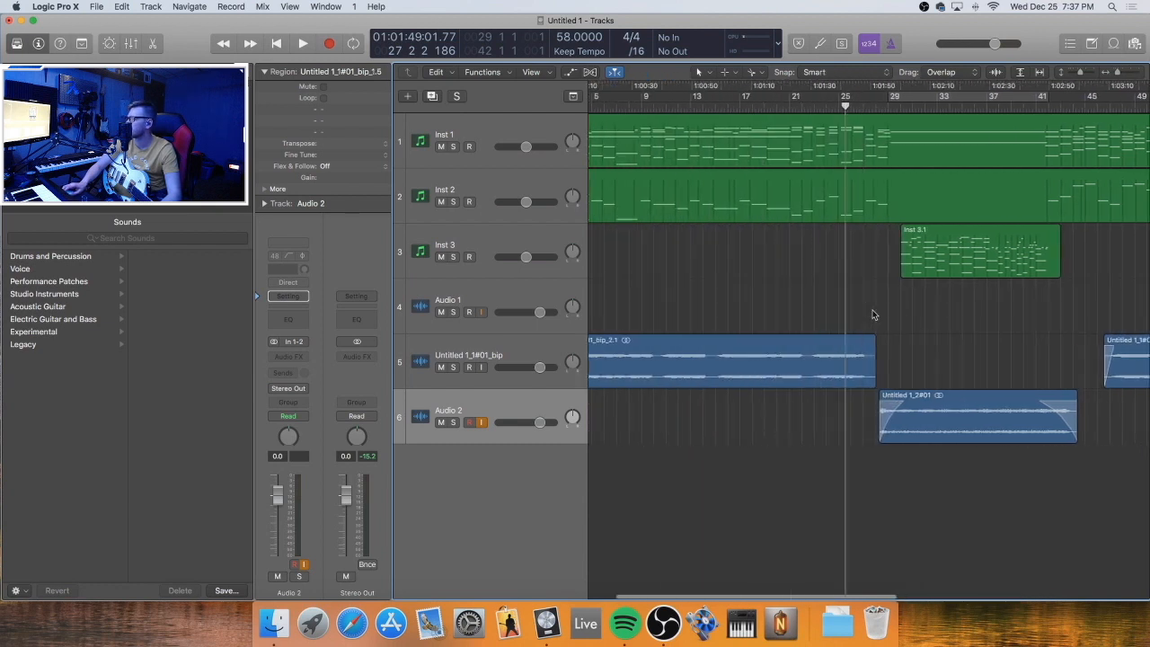
{"action": "left_click", "coordinate": [869, 360]}
{"action": "scroll", "coordinate": [803, 350], "scroll_direction": "left", "scroll_amount": 3}
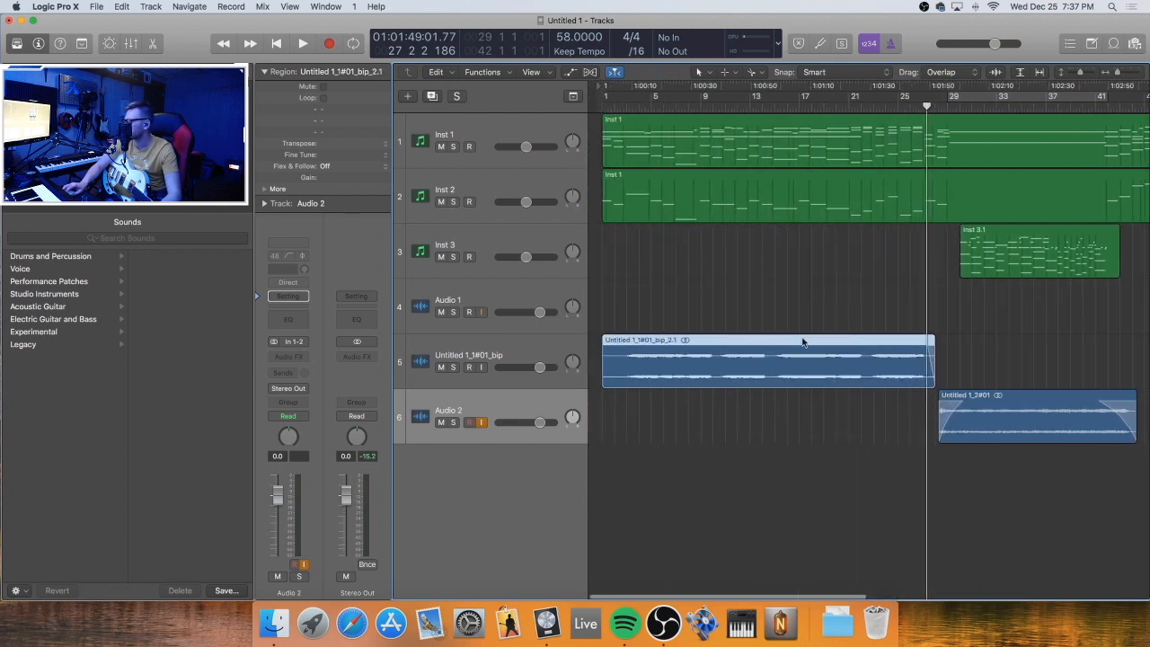
{"action": "left_click_drag", "start_coordinate": [594, 364], "coordinate": [614, 365]}
{"action": "left_click", "coordinate": [706, 290], "text": "shift"}
{"action": "left_click", "coordinate": [709, 304]}
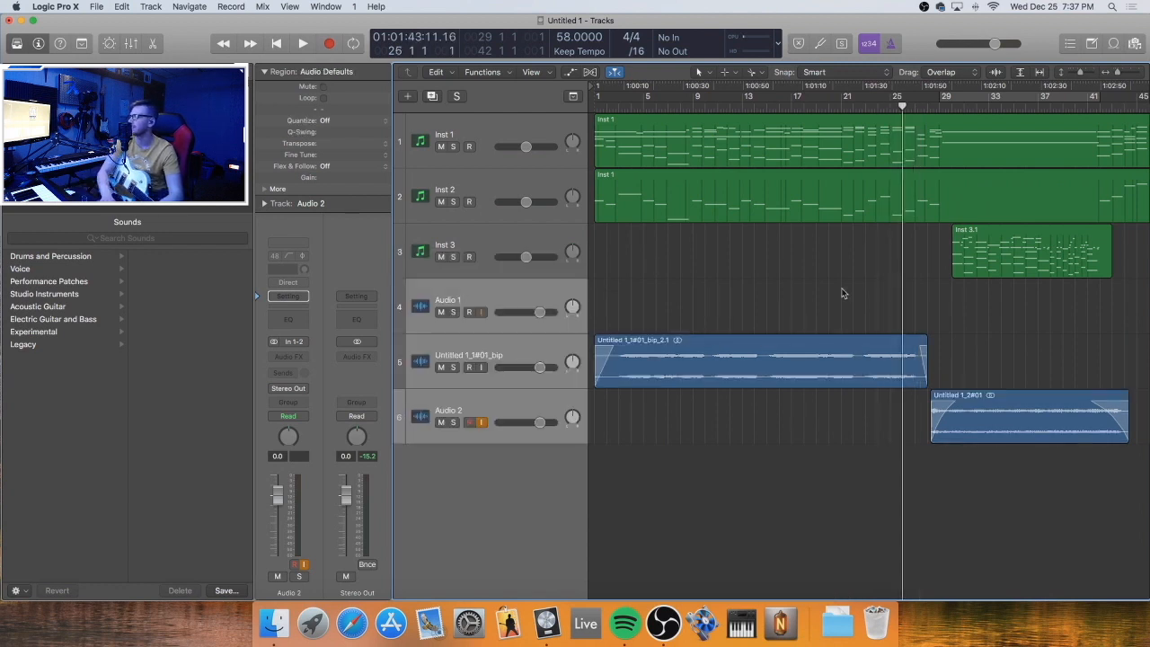
Play the arrangement from bar 26 and lower the Audio 2 track volume to -15.2 dB
{"action": "key", "text": "space"}
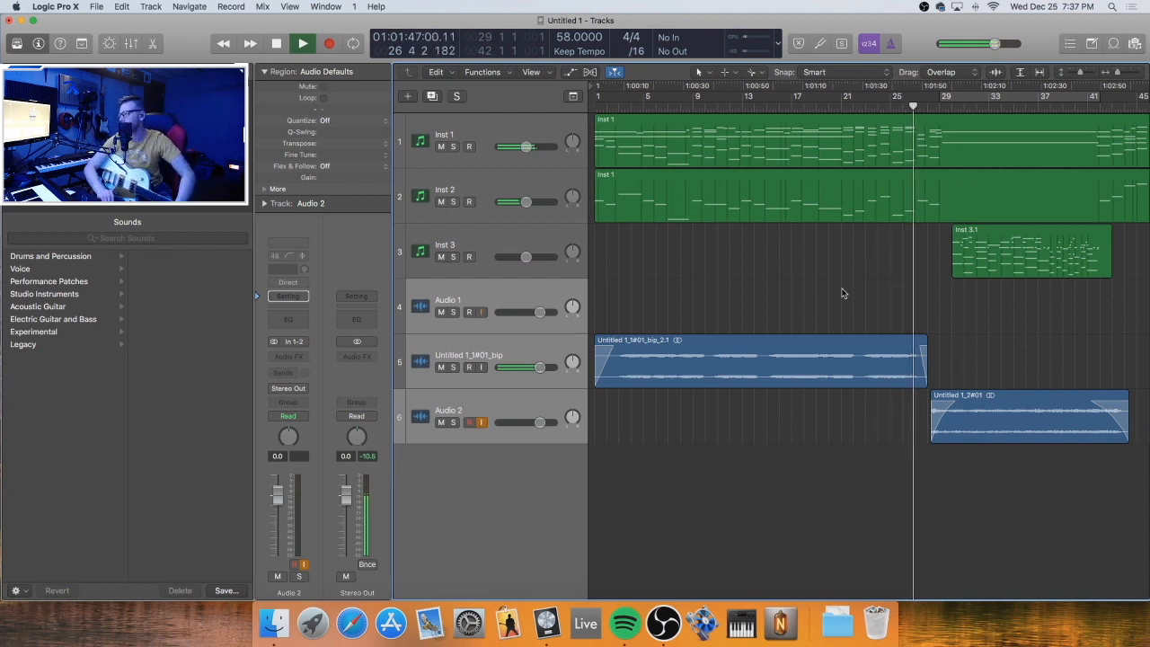
{"action": "left_click", "coordinate": [503, 373]}
{"action": "left_click", "coordinate": [529, 423]}
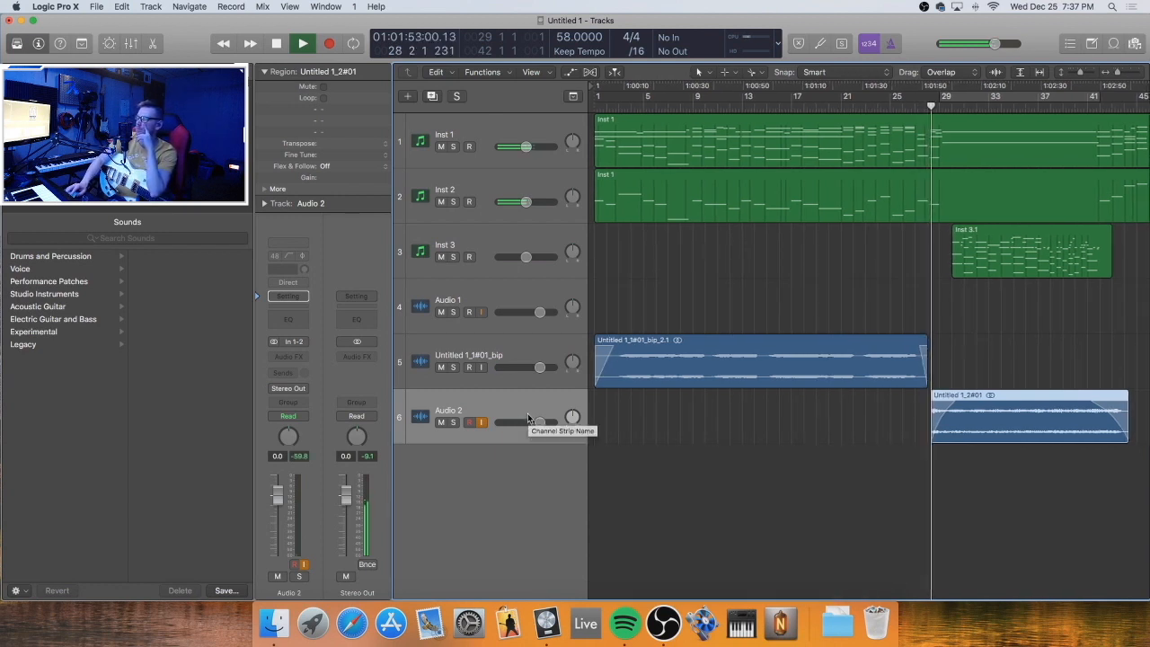
{"action": "left_click", "coordinate": [956, 451]}
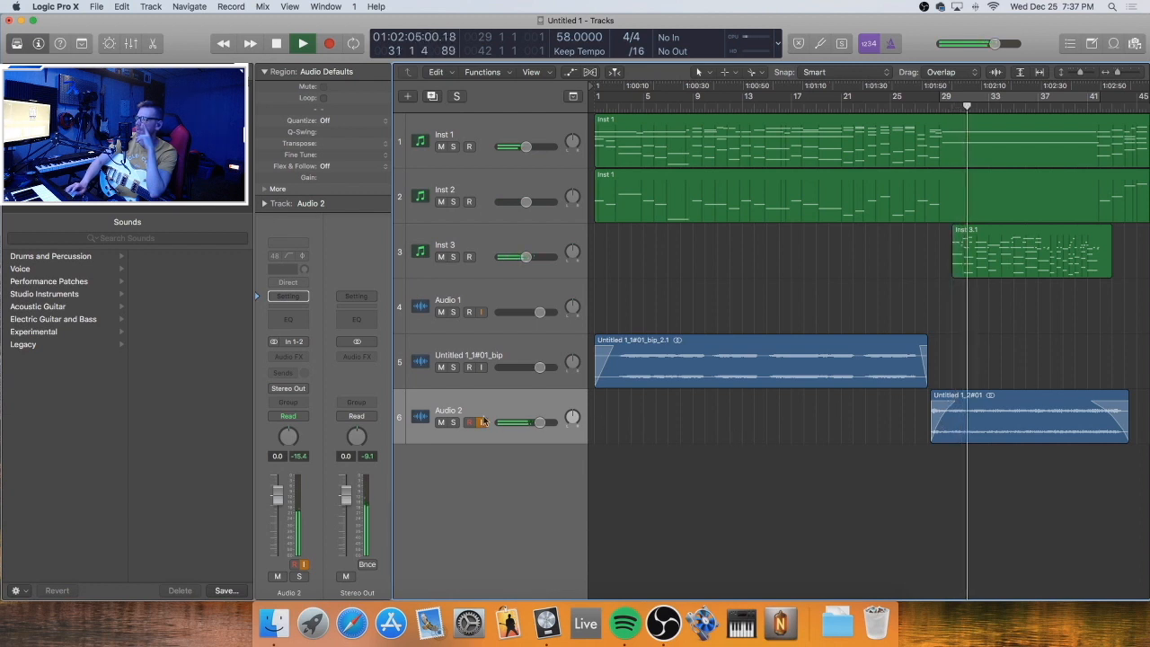
{"action": "left_click_drag", "start_coordinate": [539, 422], "coordinate": [511, 422]}
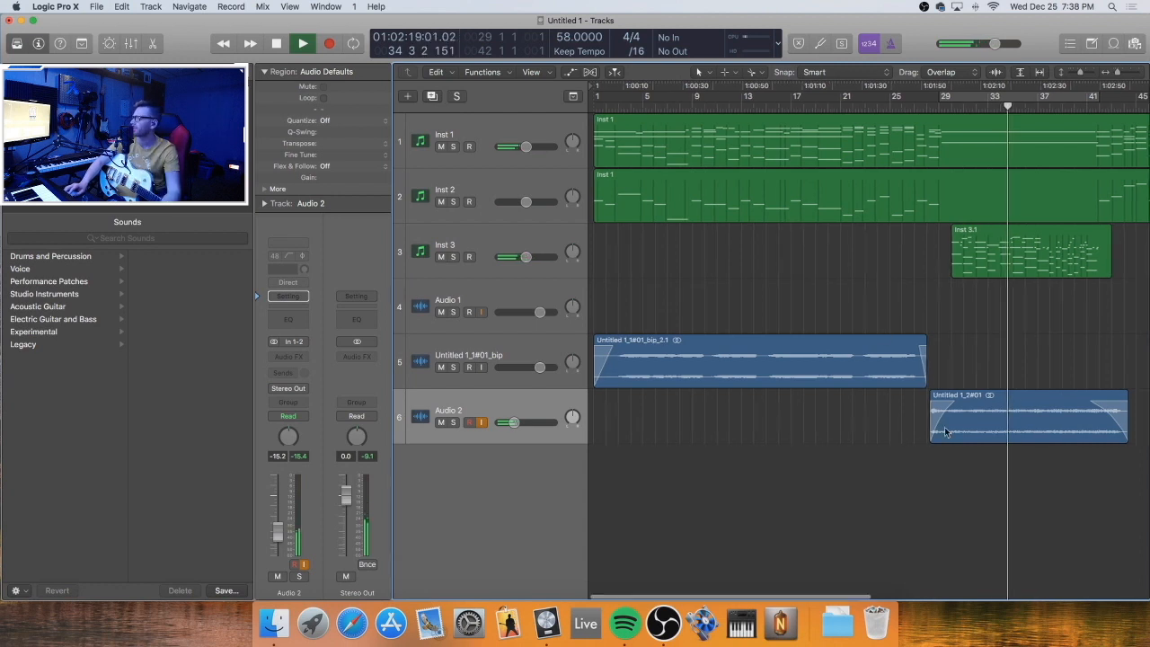
Lengthen and reshape the fade-in and fade-out of the Audio 2 region, and lower the track volume to -18.0 dB
{"action": "left_click", "coordinate": [957, 404]}
{"action": "mouse_move", "coordinate": [958, 402]}
{"action": "left_mouse_down"}
{"action": "mouse_move", "coordinate": [977, 379]}
{"action": "mouse_move", "coordinate": [950, 418]}
{"action": "left_mouse_up"}
{"action": "left_click", "coordinate": [1006, 369]}
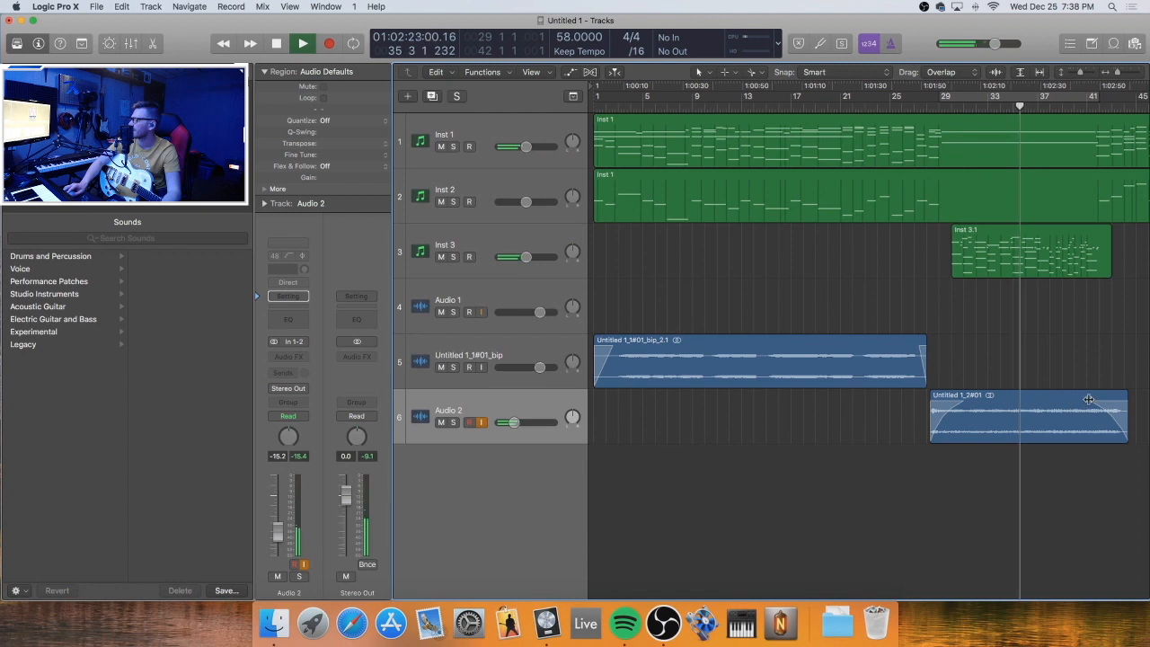
{"action": "left_click", "coordinate": [1069, 400]}
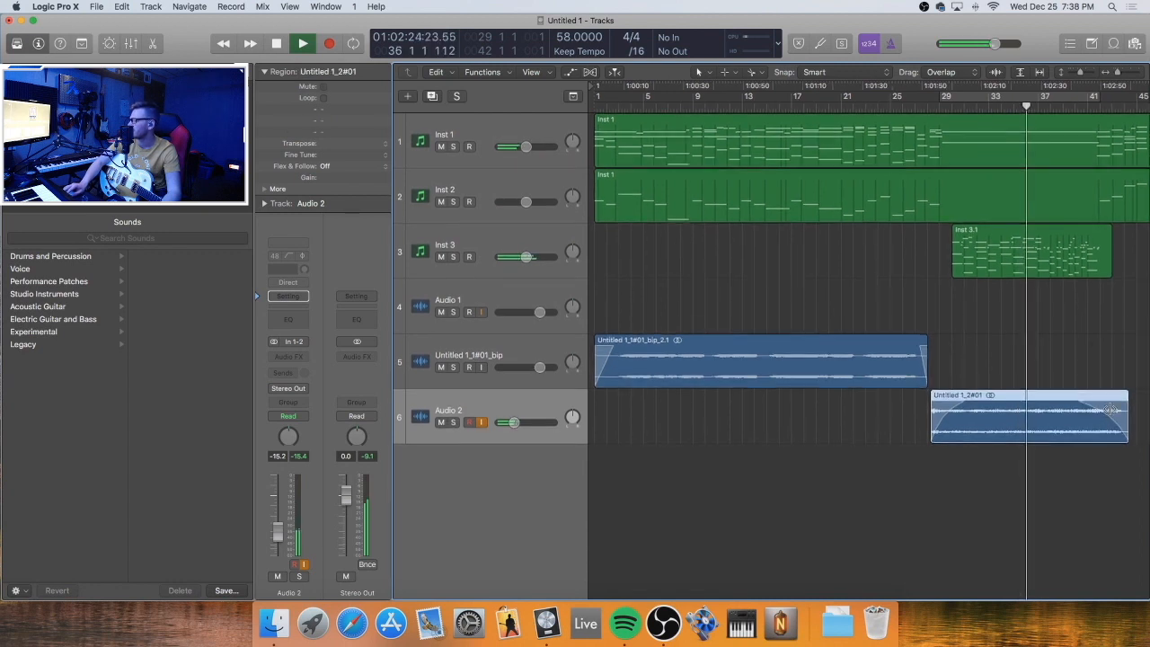
{"action": "left_click", "coordinate": [1089, 328]}
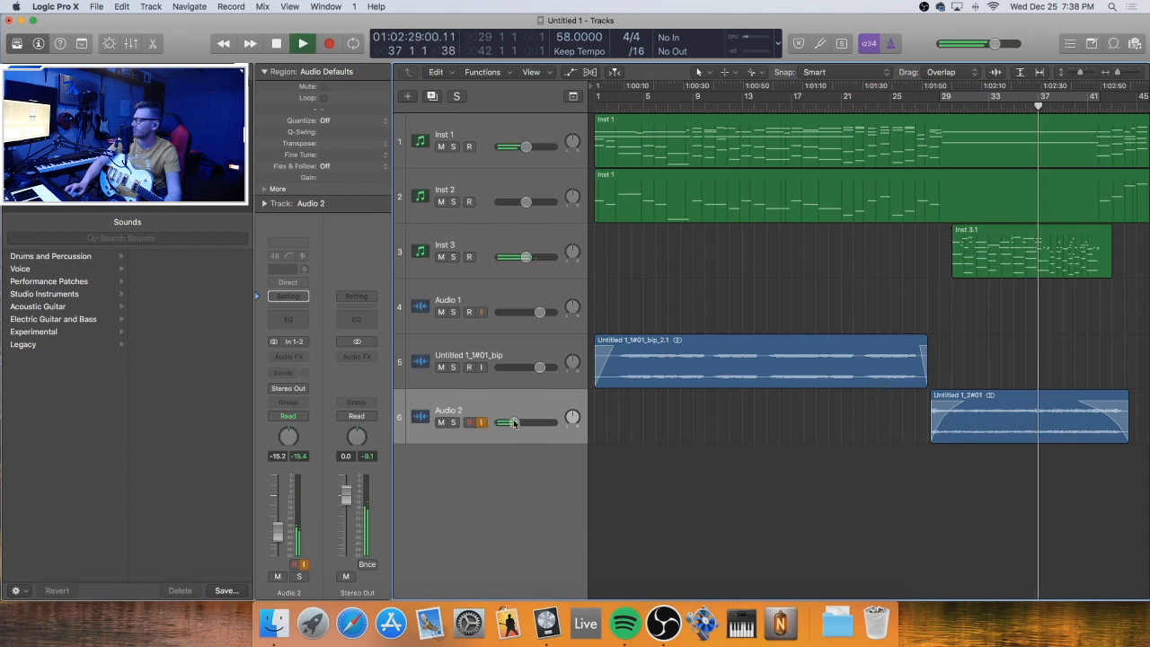
{"action": "left_click_drag", "start_coordinate": [510, 422], "coordinate": [506, 422]}
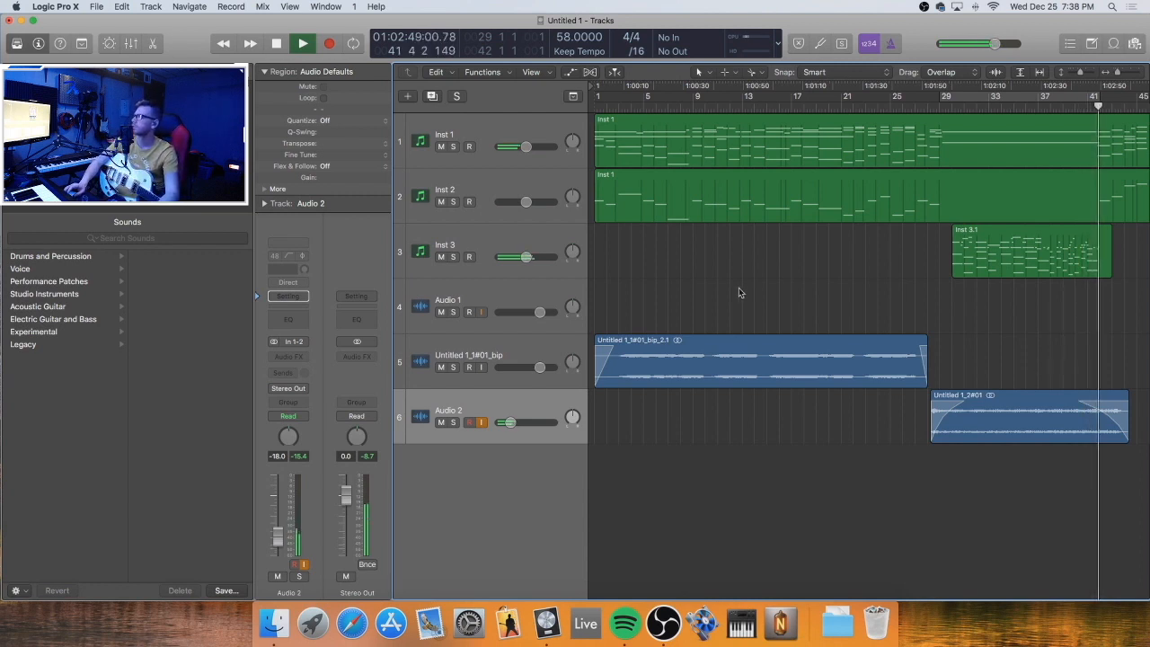
Examine the notes of the Inst 3.1 region up close in the Piano Roll, then close the editor
{"action": "scroll", "coordinate": [845, 308], "scroll_direction": "right", "scroll_amount": 2}
{"action": "scroll", "coordinate": [845, 308], "scroll_direction": "right", "scroll_amount": 6}
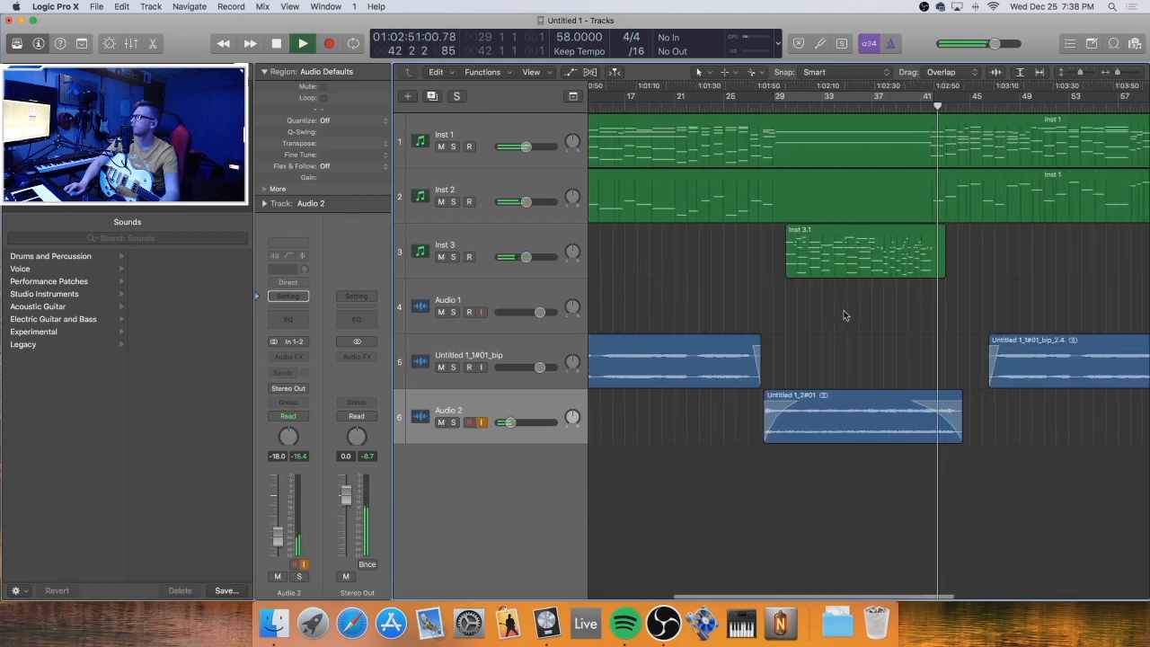
{"action": "double_click", "coordinate": [898, 260]}
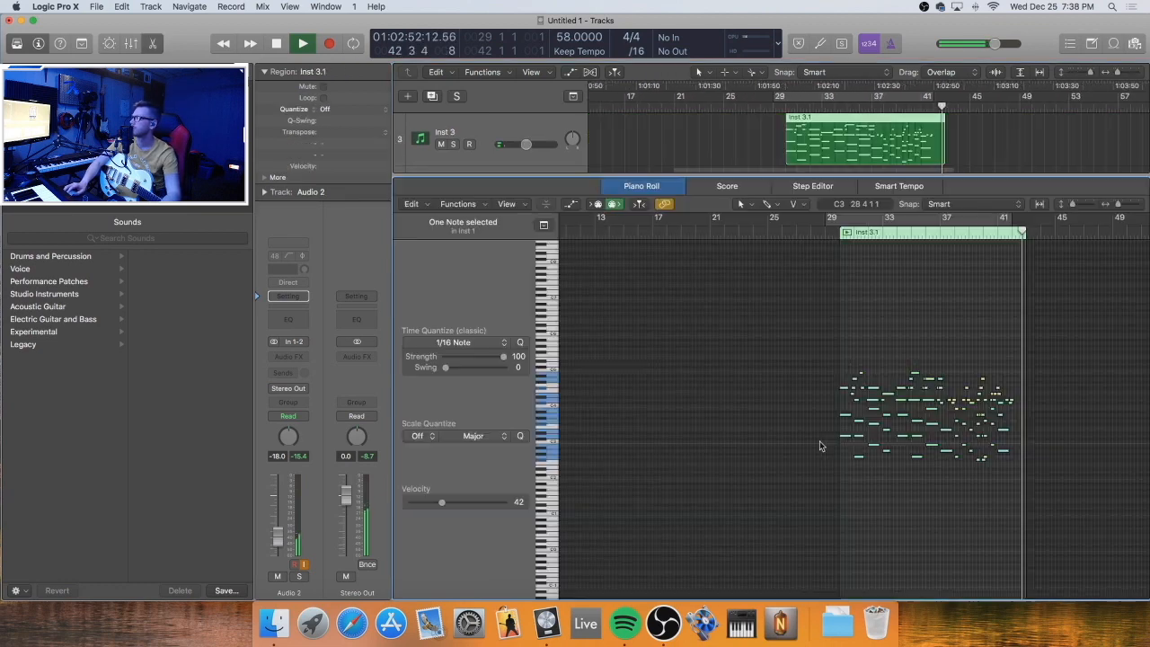
{"action": "left_click", "coordinate": [999, 369]}
{"action": "key", "text": "super+Right"}
{"action": "key", "text": "super+Right"}
{"action": "key", "text": "super+Right"}
{"action": "key", "text": "super+Right"}
{"action": "key", "text": "super+Right"}
{"action": "key", "text": "super+Right"}
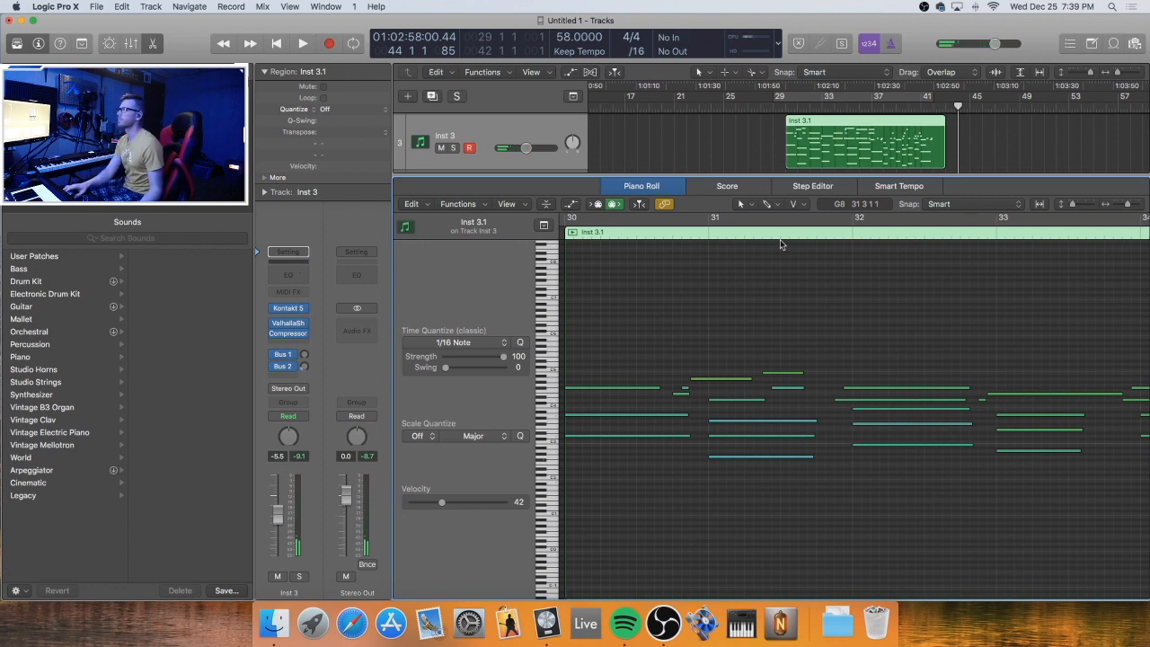
{"action": "key", "text": "p"}
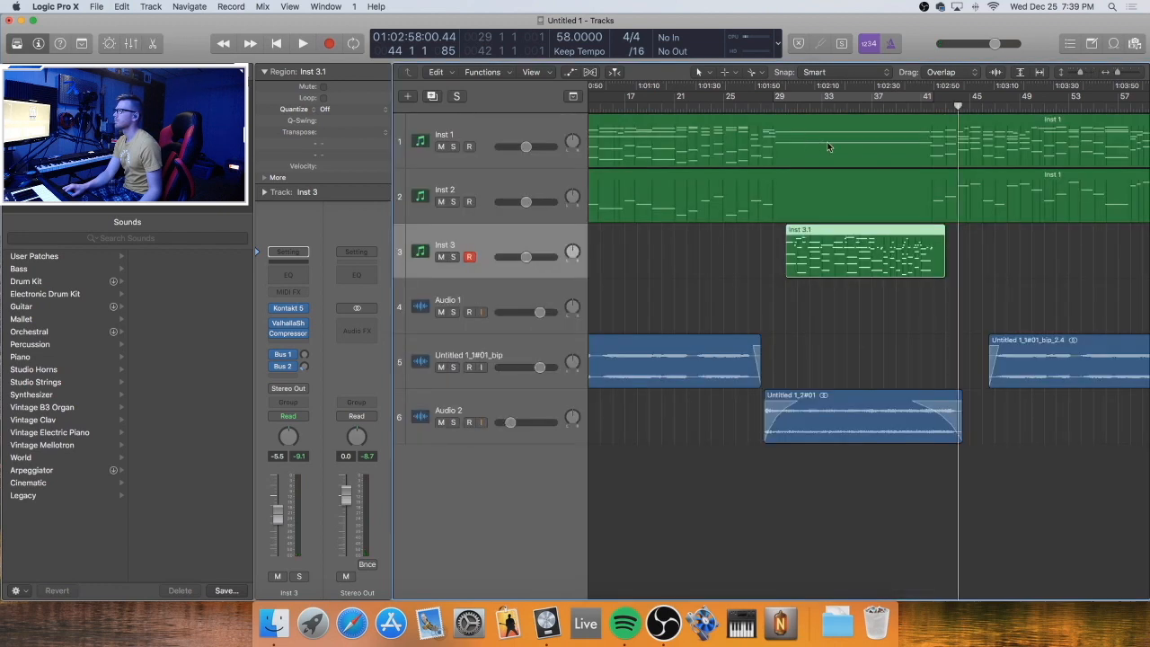
Create an Inst 4 track with the same settings as Inst 3 and record a short chord on it at bar 42
{"action": "left_click", "coordinate": [946, 107]}
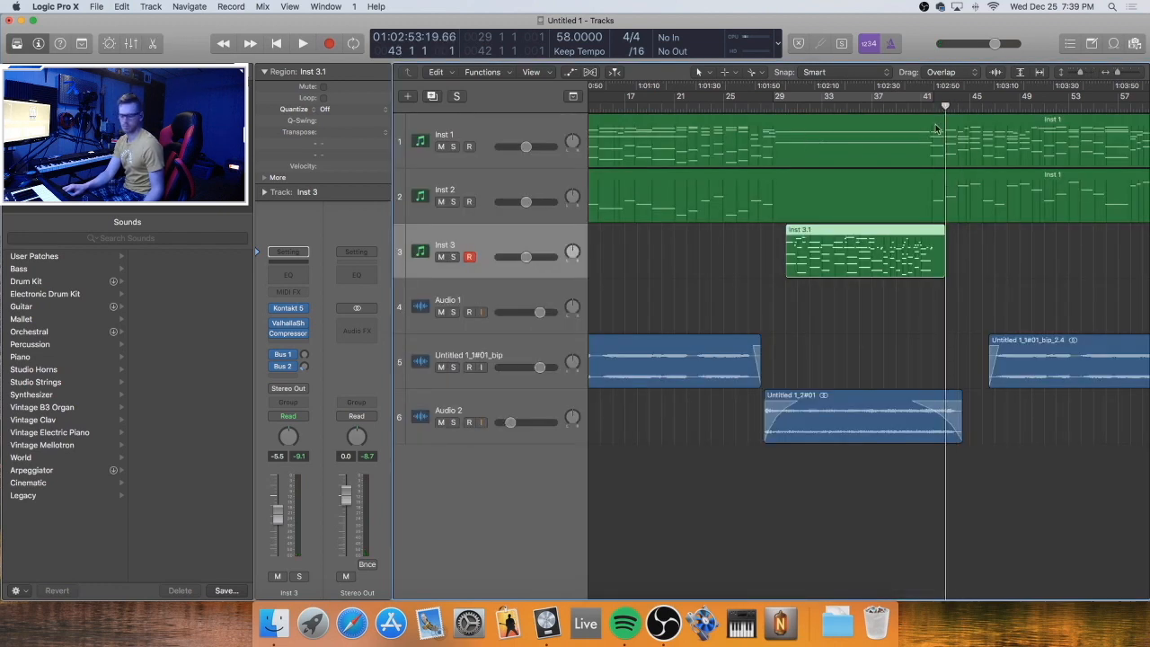
{"action": "key", "text": "alt+super+s"}
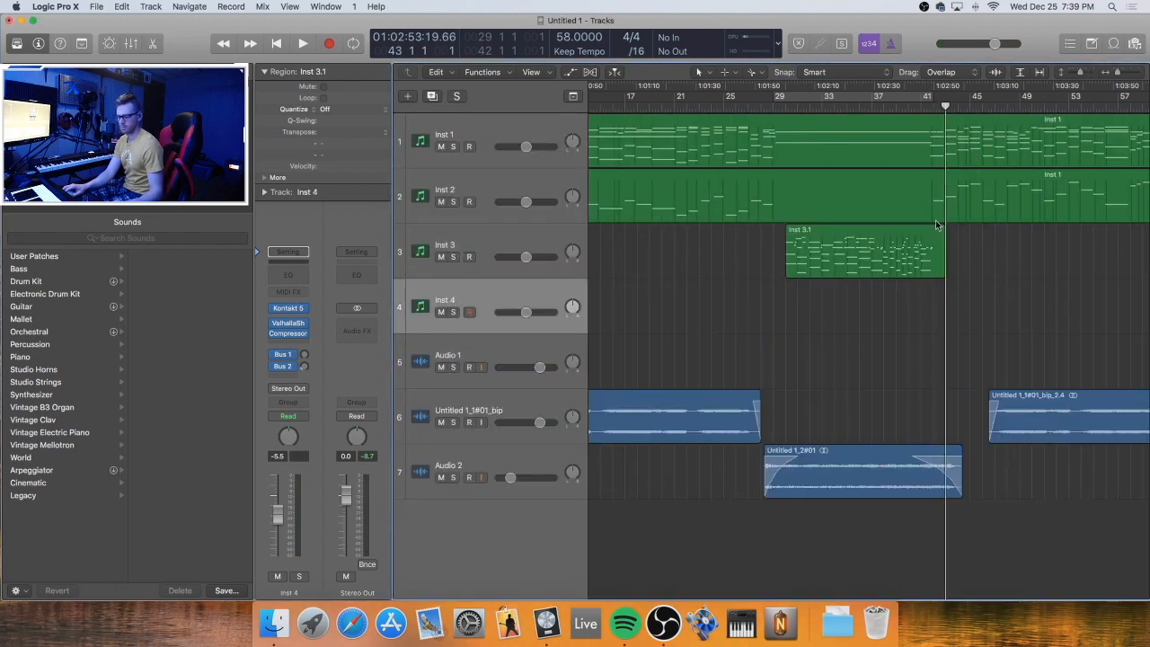
{"action": "left_click", "coordinate": [933, 223]}
{"action": "key", "text": "r"}
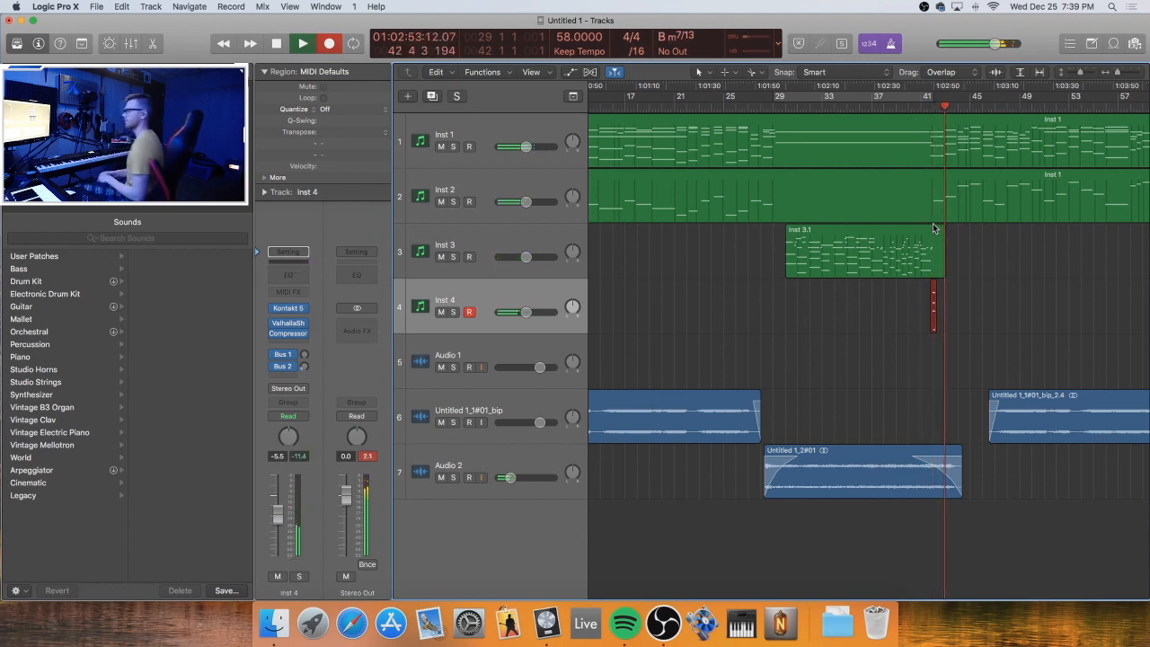
{"action": "key", "text": "space"}
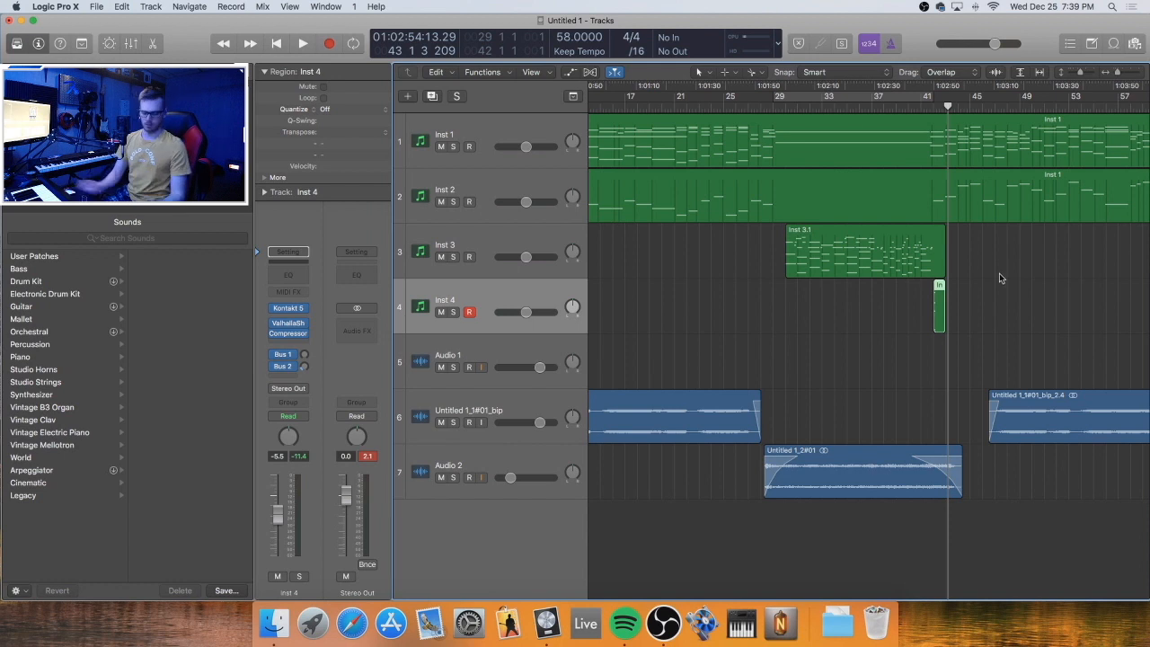
Audition the new Inst 4 chord, join its region with Inst 3.1 and open the joined region in the Piano Roll
{"action": "key", "text": "super+Left"}
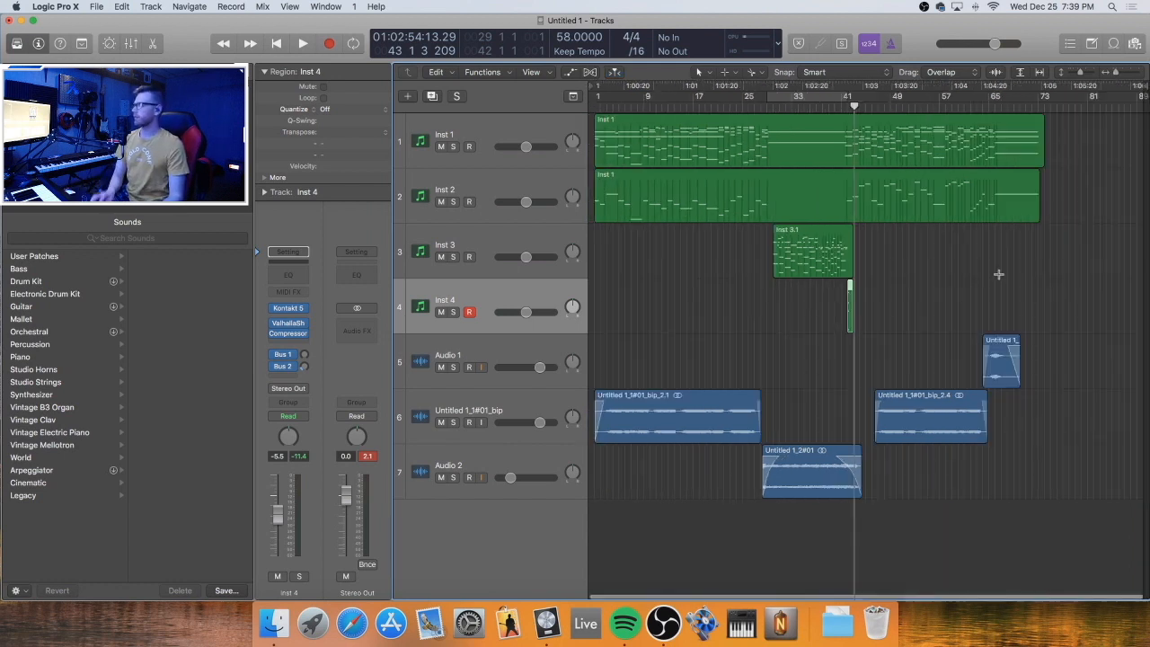
{"action": "left_click", "coordinate": [845, 103]}
{"action": "key", "text": "space"}
{"action": "left_click", "coordinate": [904, 256]}
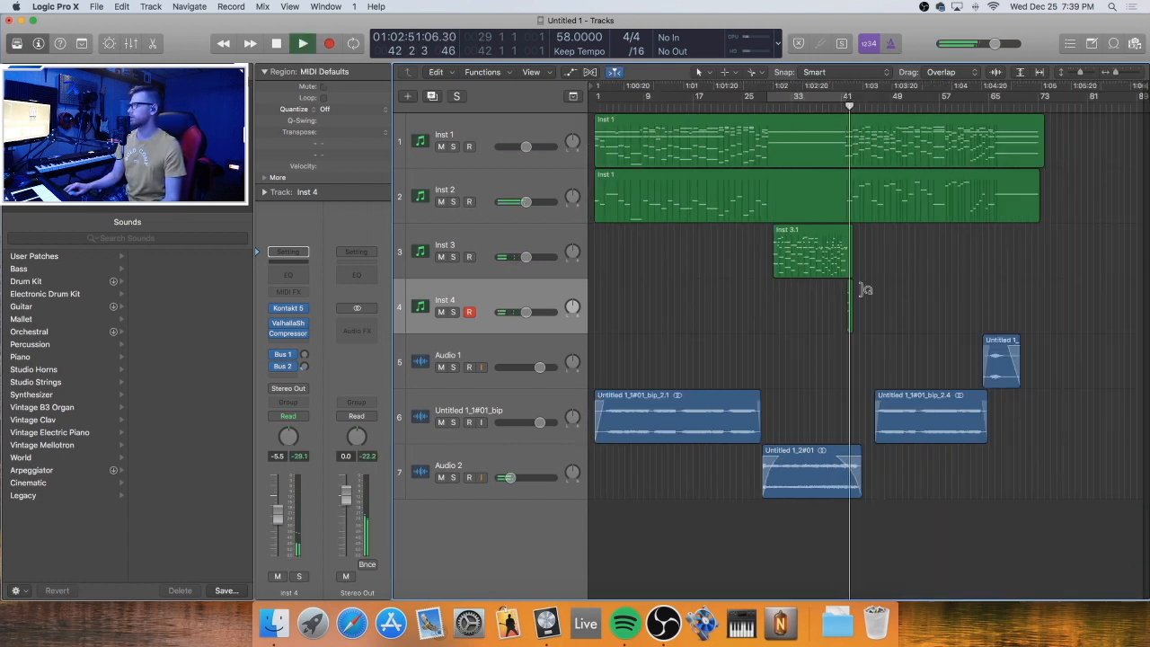
{"action": "left_click_drag", "start_coordinate": [874, 264], "coordinate": [848, 306]}
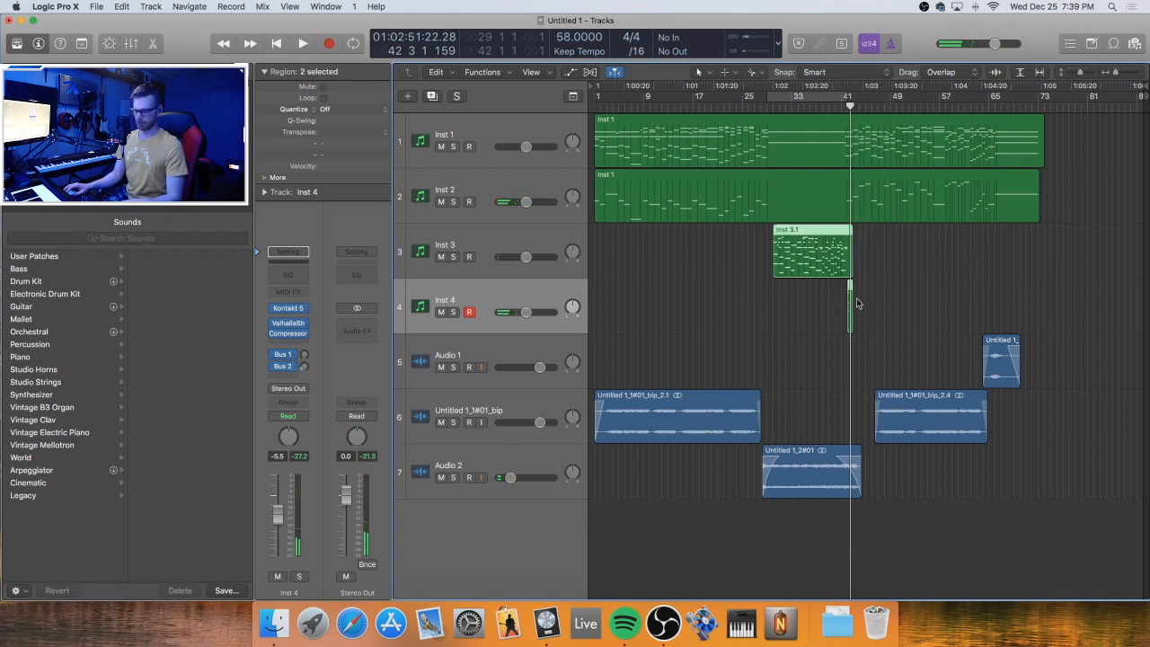
{"action": "left_click", "coordinate": [856, 268]}
{"action": "double_click", "coordinate": [845, 264]}
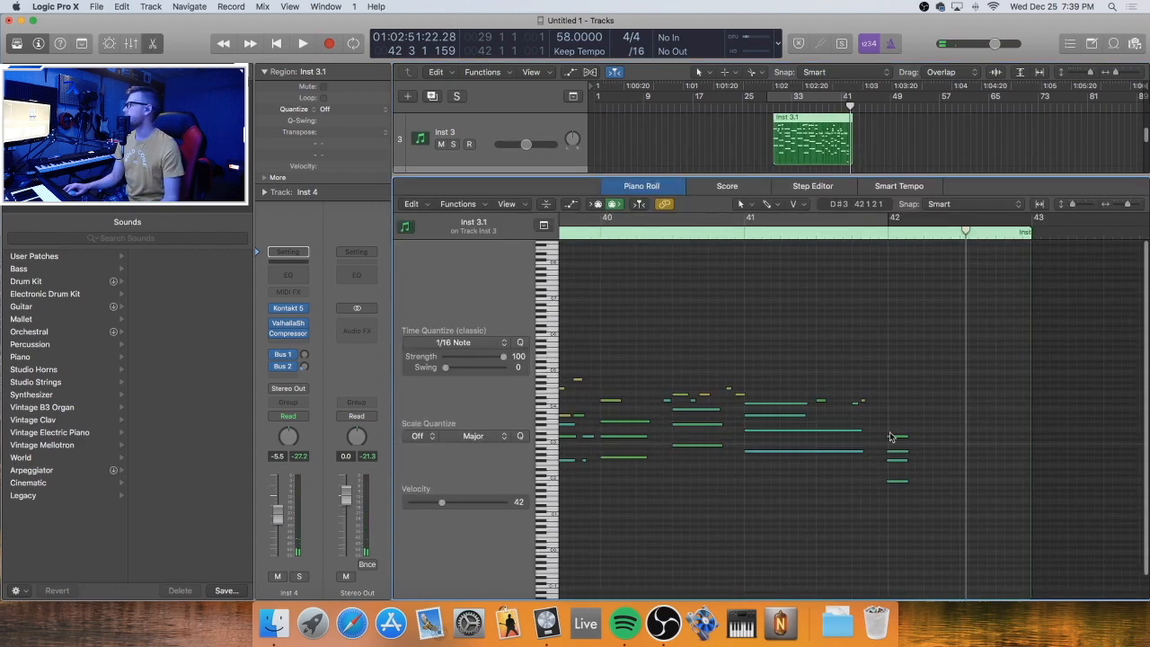
Add a D4 note above the chord at bar 42, shorten it to about one and a half beats and set its velocity to 53
{"action": "left_click_drag", "start_coordinate": [920, 413], "coordinate": [890, 528]}
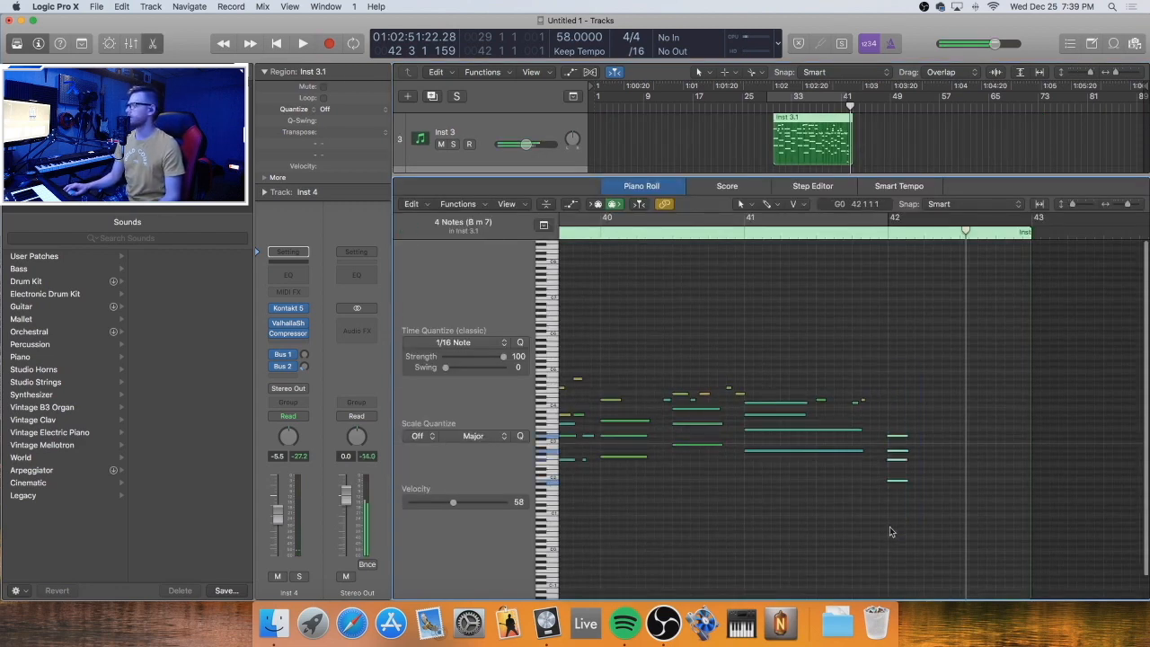
{"action": "left_click", "coordinate": [895, 409]}
{"action": "left_click", "coordinate": [892, 401]}
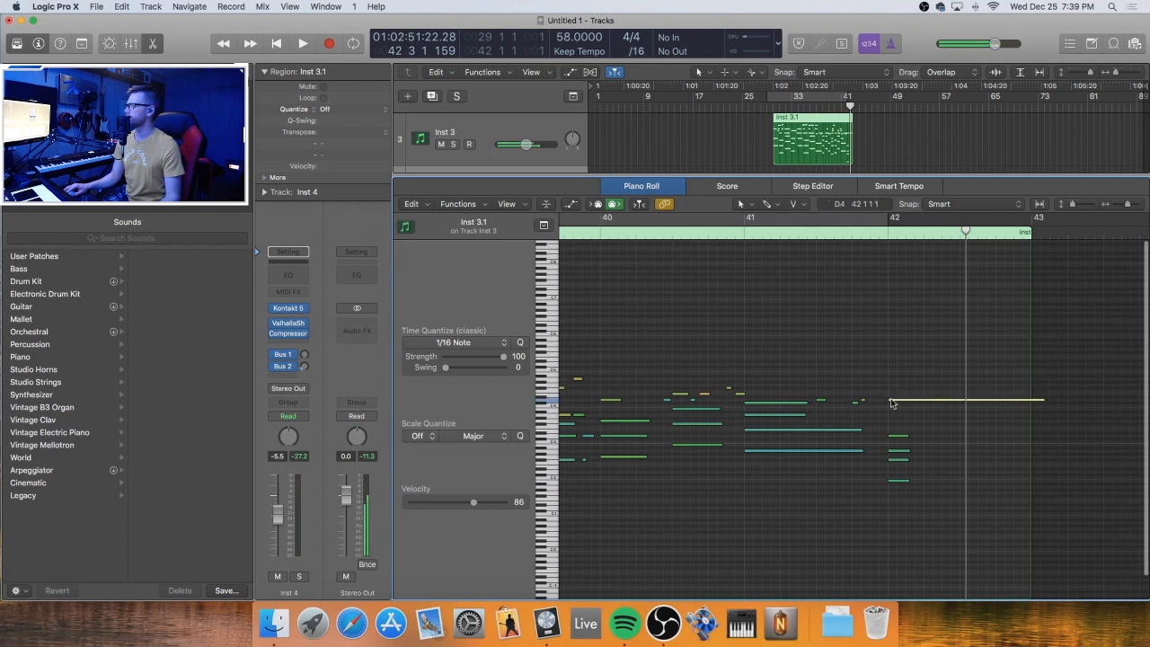
{"action": "left_click_drag", "start_coordinate": [1044, 404], "coordinate": [940, 403]}
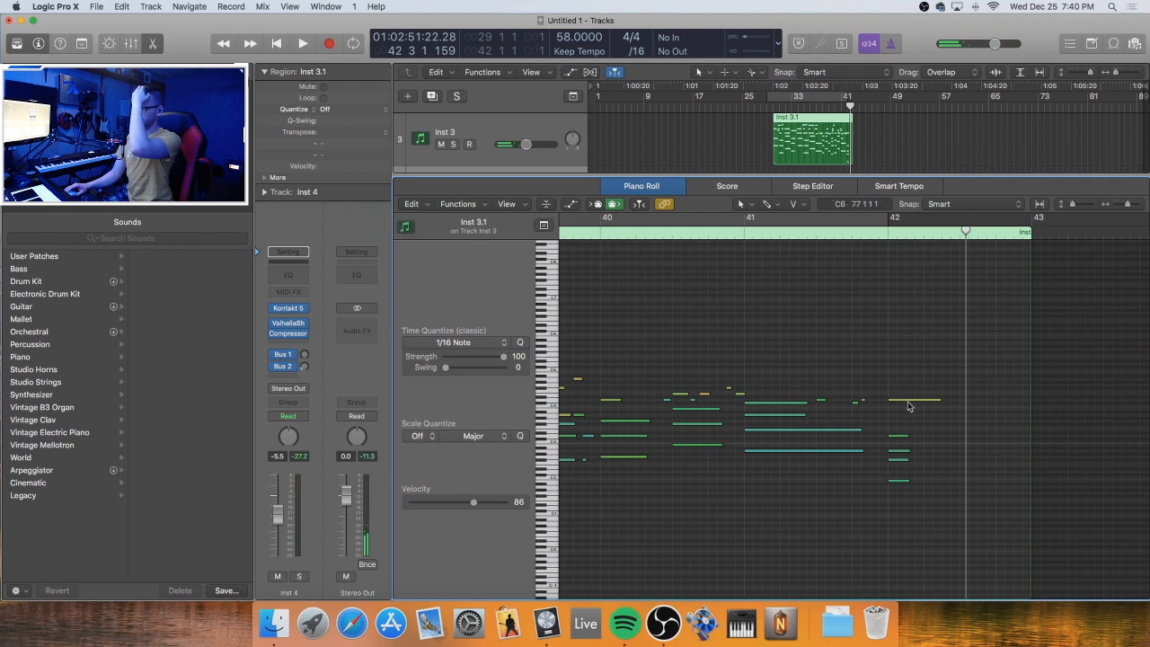
{"action": "left_click", "coordinate": [907, 437]}
{"action": "mouse_move", "coordinate": [910, 440]}
{"action": "left_mouse_down"}
{"action": "mouse_move", "coordinate": [914, 431]}
{"action": "mouse_move", "coordinate": [909, 450]}
{"action": "left_mouse_up"}
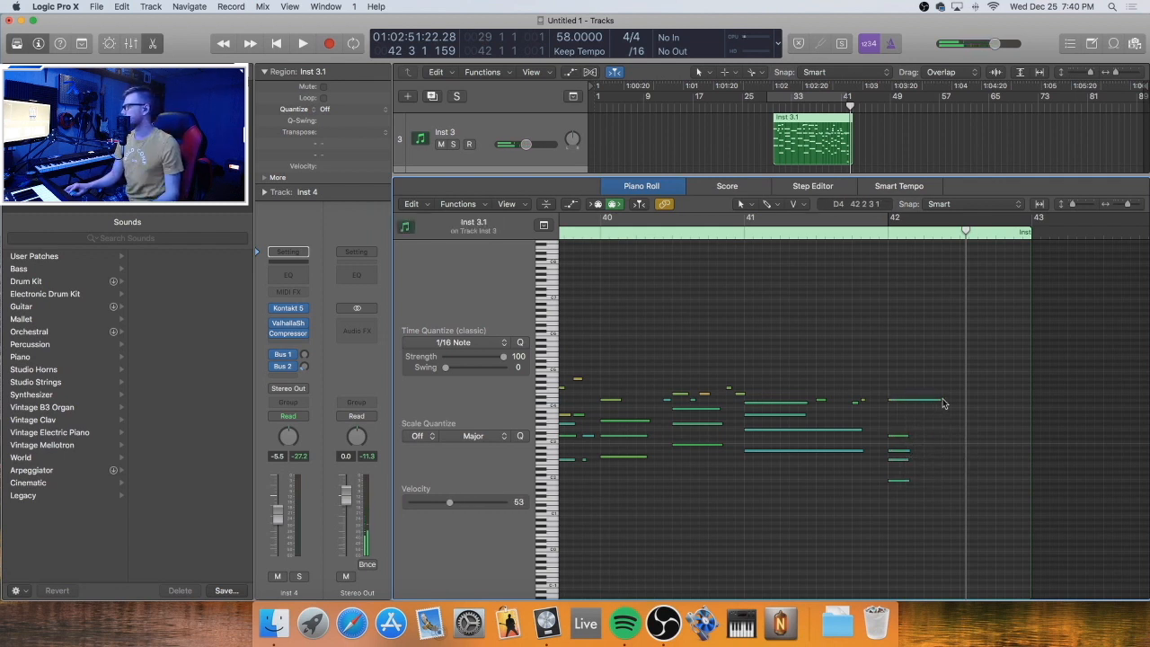
Shorten the D4 note at bar 42 to about three quarters of a beat and play back the end of bar 41
{"action": "left_click_drag", "start_coordinate": [941, 405], "coordinate": [914, 420]}
{"action": "left_click", "coordinate": [919, 420]}
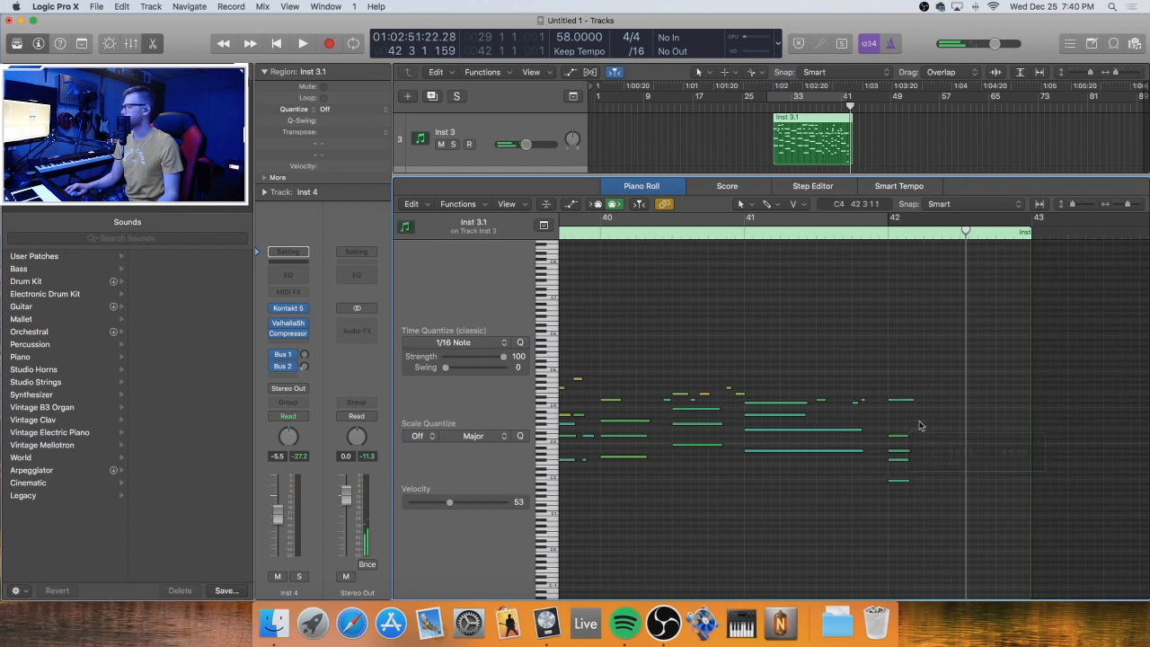
{"action": "key", "text": "comma"}
{"action": "key", "text": "comma"}
{"action": "key", "text": "comma"}
{"action": "key", "text": "space"}
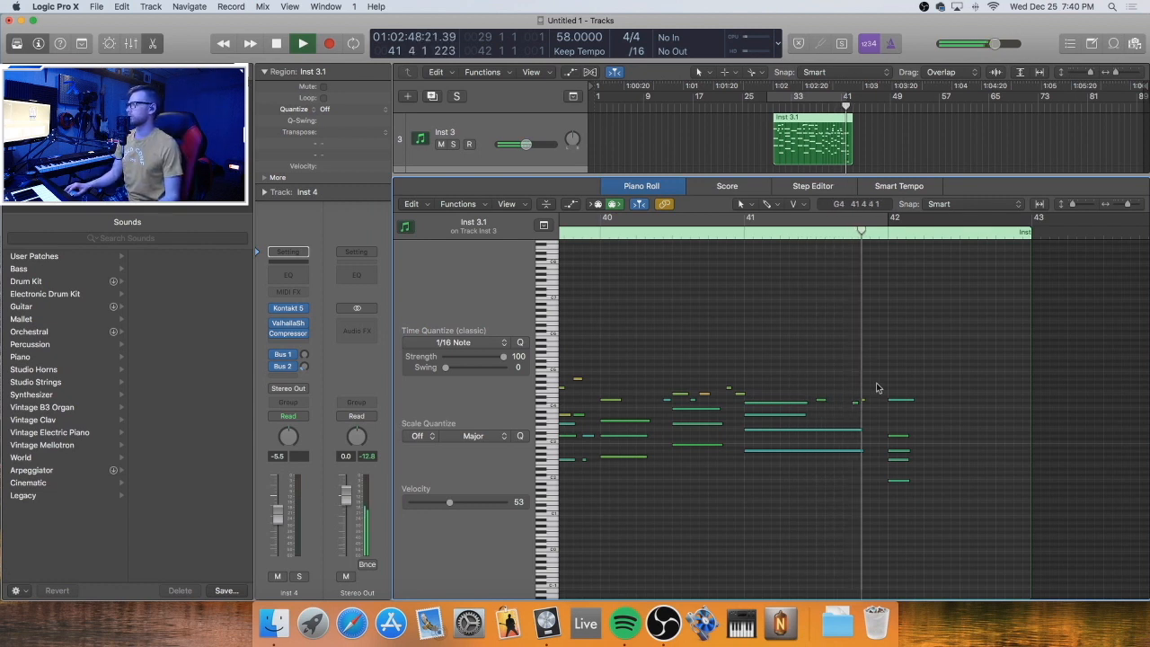
{"action": "key", "text": "space"}
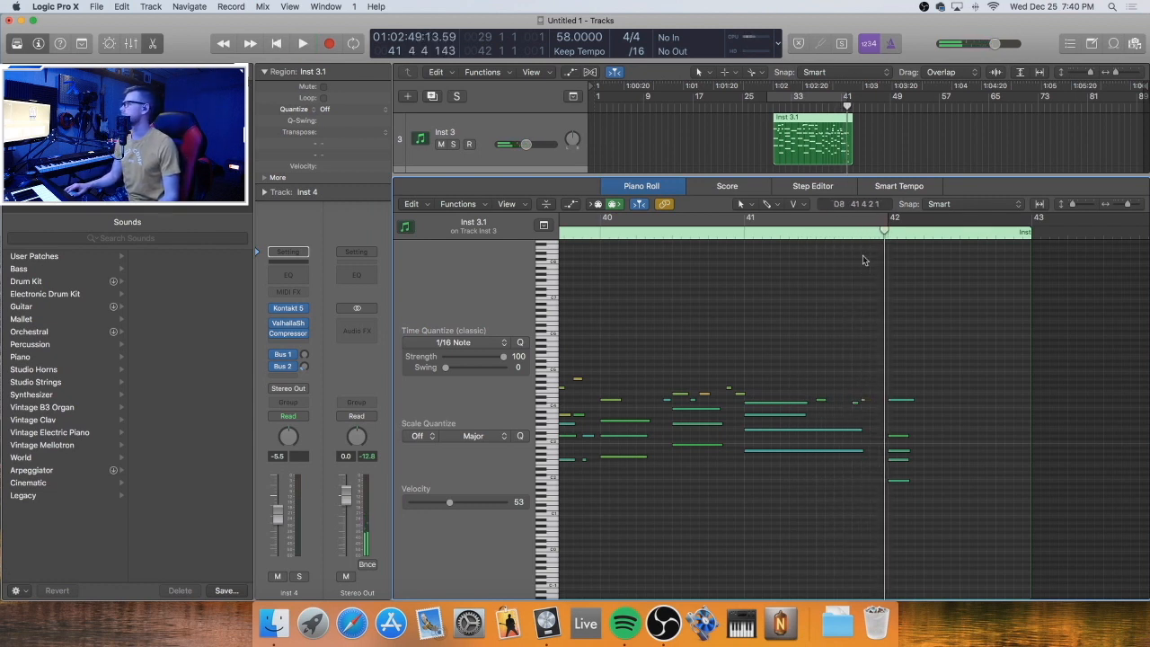
In the Inst 1 region, trim the start of the four-note chord before bar 42 so it begins at bar 42
{"action": "scroll", "coordinate": [873, 156], "scroll_direction": "up", "scroll_amount": 4}
{"action": "left_click", "coordinate": [873, 156]}
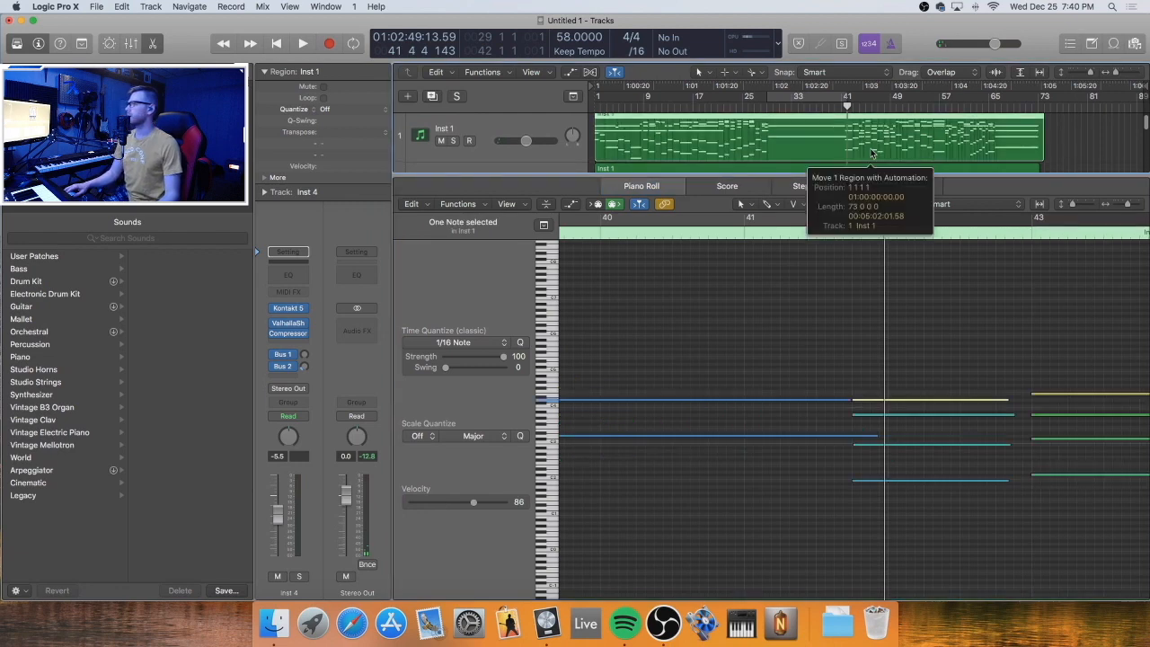
{"action": "left_click_drag", "start_coordinate": [905, 326], "coordinate": [904, 508]}
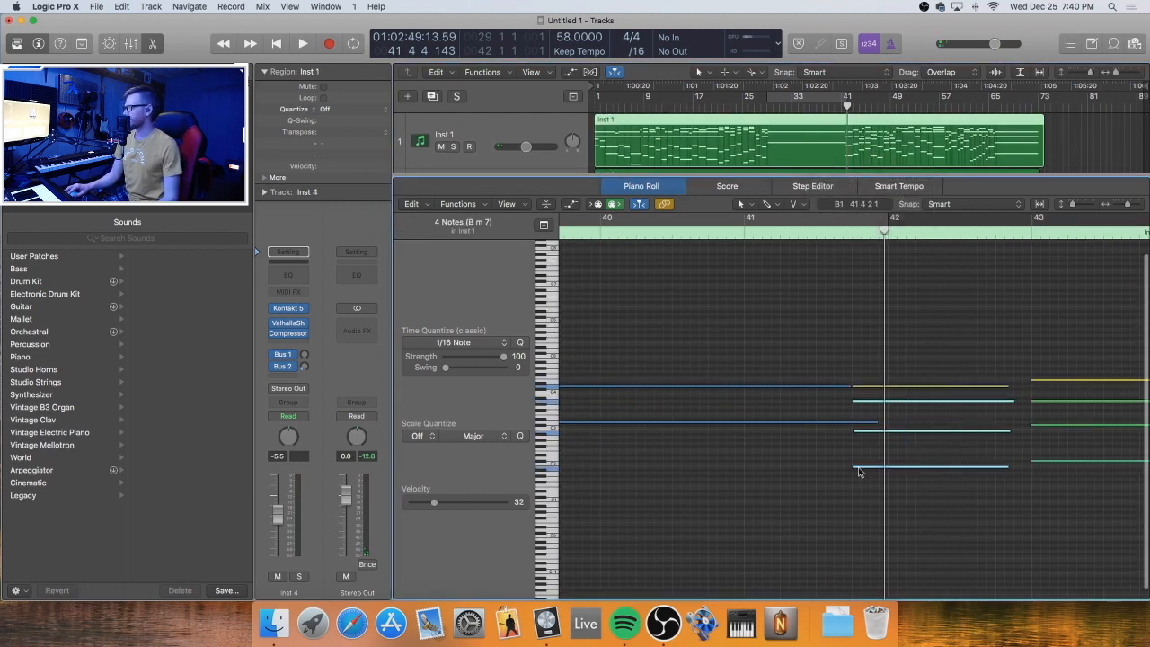
{"action": "left_click_drag", "start_coordinate": [851, 469], "coordinate": [889, 469]}
{"action": "left_click", "coordinate": [853, 369]}
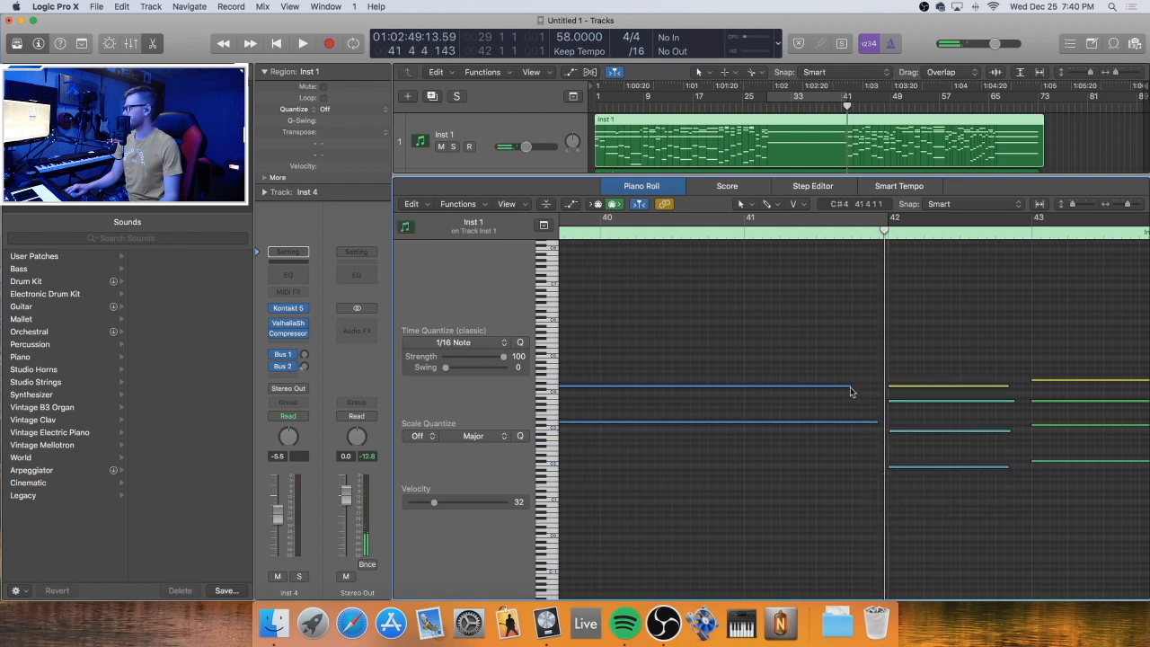
Extend the upper sustained note of Inst 1 almost to bar 42, play it back and close the editor
{"action": "left_click_drag", "start_coordinate": [849, 386], "coordinate": [880, 390]}
{"action": "left_click", "coordinate": [872, 397]}
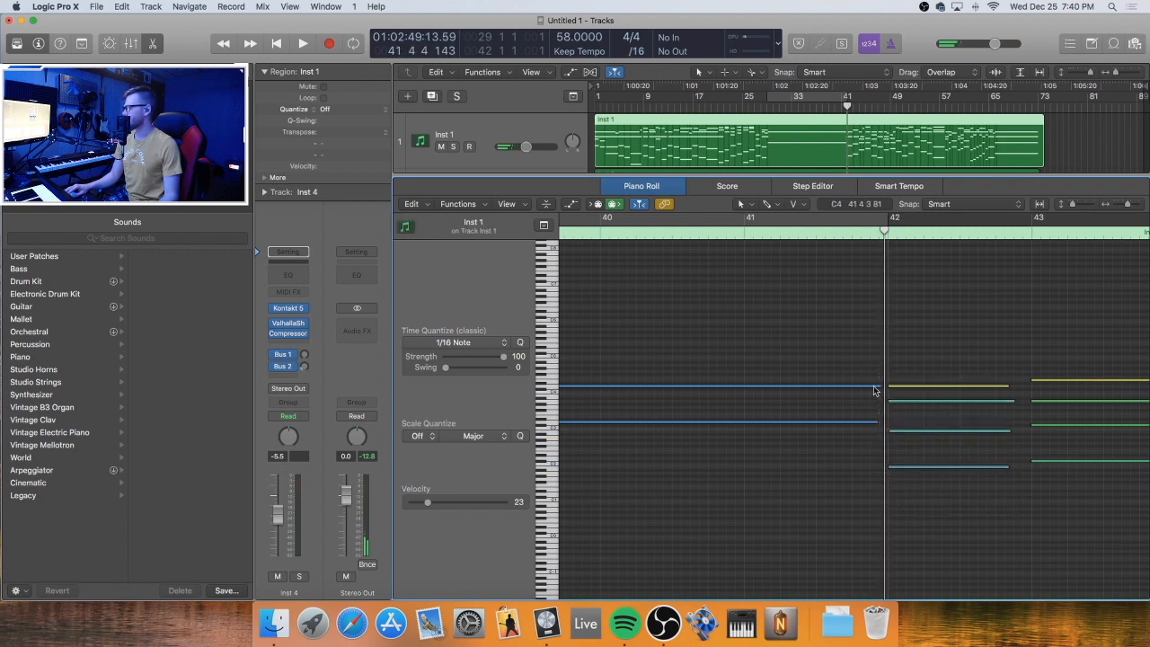
{"action": "key", "text": "space"}
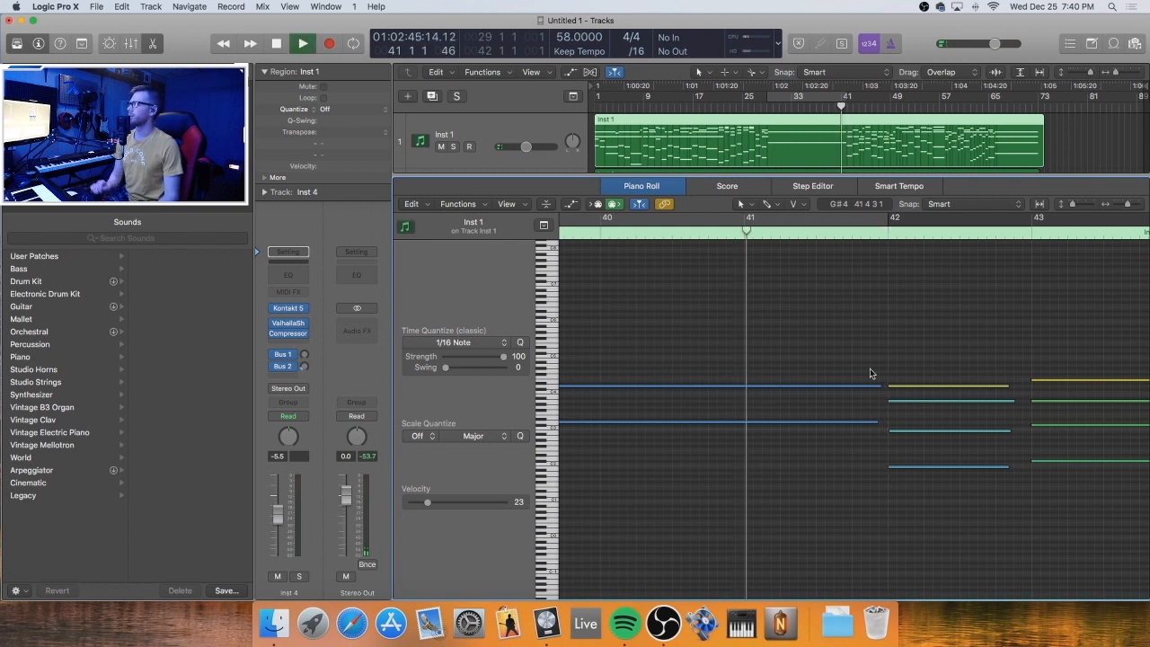
{"action": "left_click", "coordinate": [842, 184]}
{"action": "key", "text": "e"}
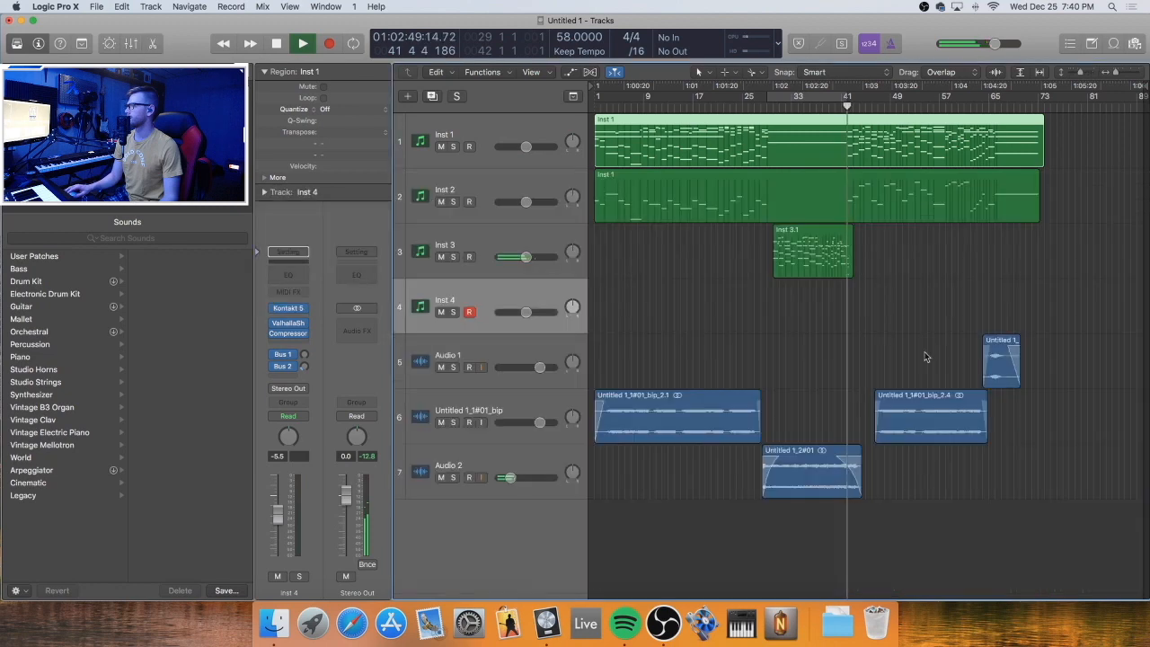
In the Inst 3.1 region, lengthen the two lower bar 41 notes and the last short D4 note to bar 42, then close the editor
{"action": "left_click", "coordinate": [925, 356]}
{"action": "left_click", "coordinate": [813, 252]}
{"action": "key", "text": "e"}
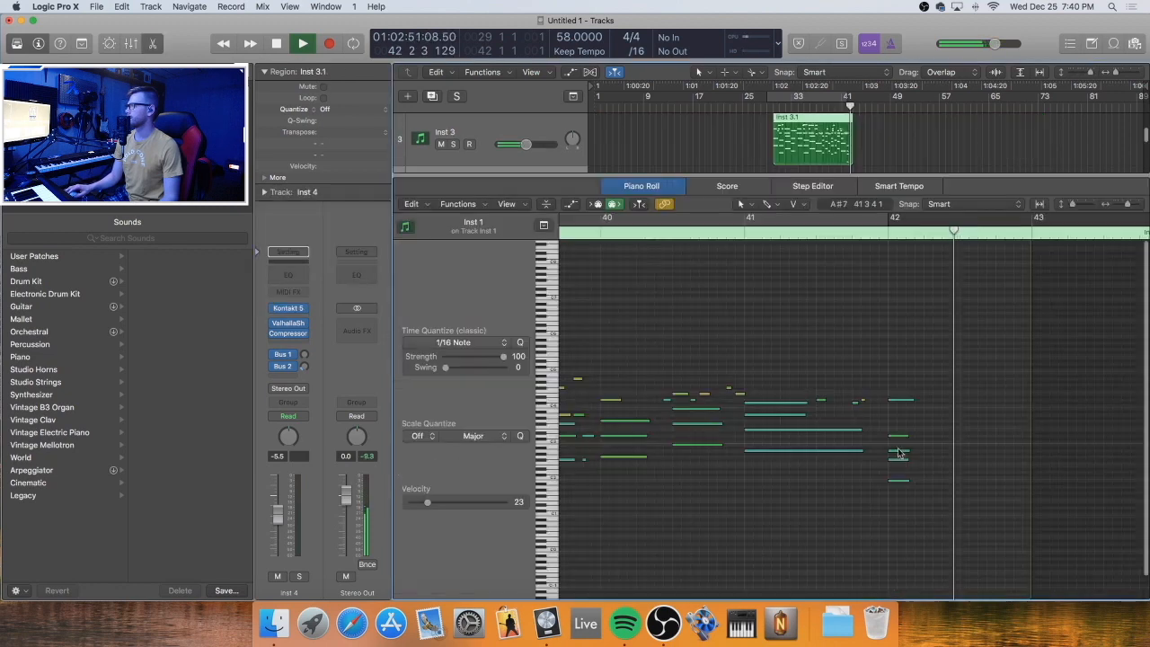
{"action": "left_click_drag", "start_coordinate": [867, 390], "coordinate": [890, 452]}
{"action": "left_click", "coordinate": [884, 415]}
{"action": "left_click_drag", "start_coordinate": [879, 401], "coordinate": [900, 413]}
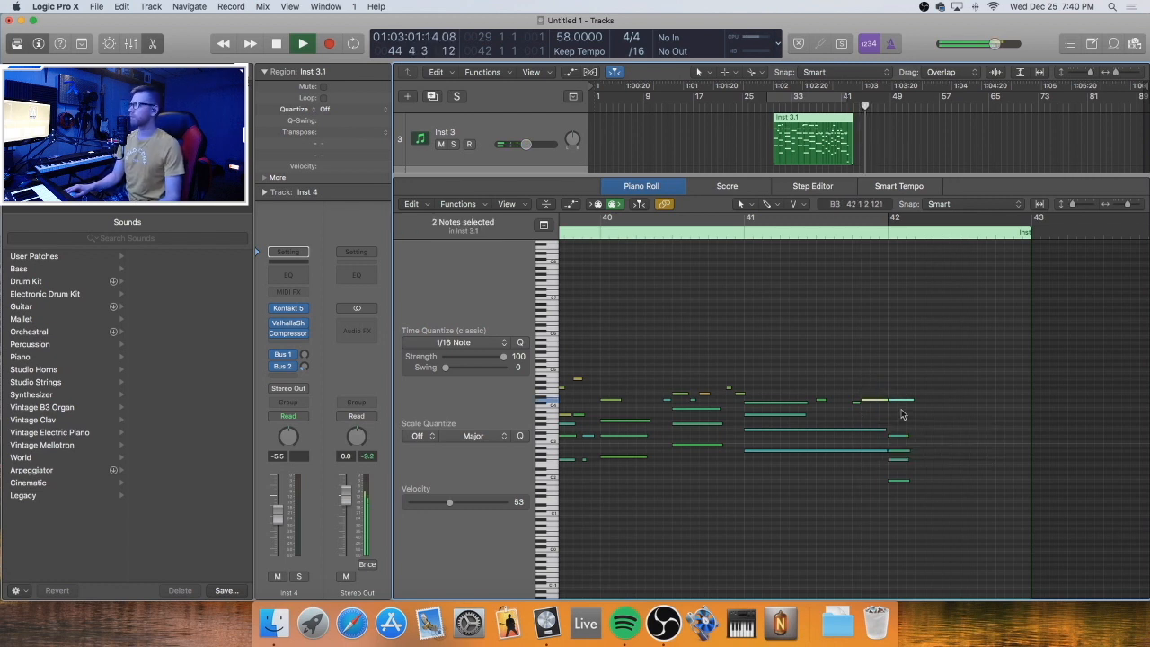
{"action": "left_click", "coordinate": [889, 376]}
{"action": "key", "text": "super+Left"}
{"action": "key", "text": "super+Left"}
{"action": "key", "text": "super+Left"}
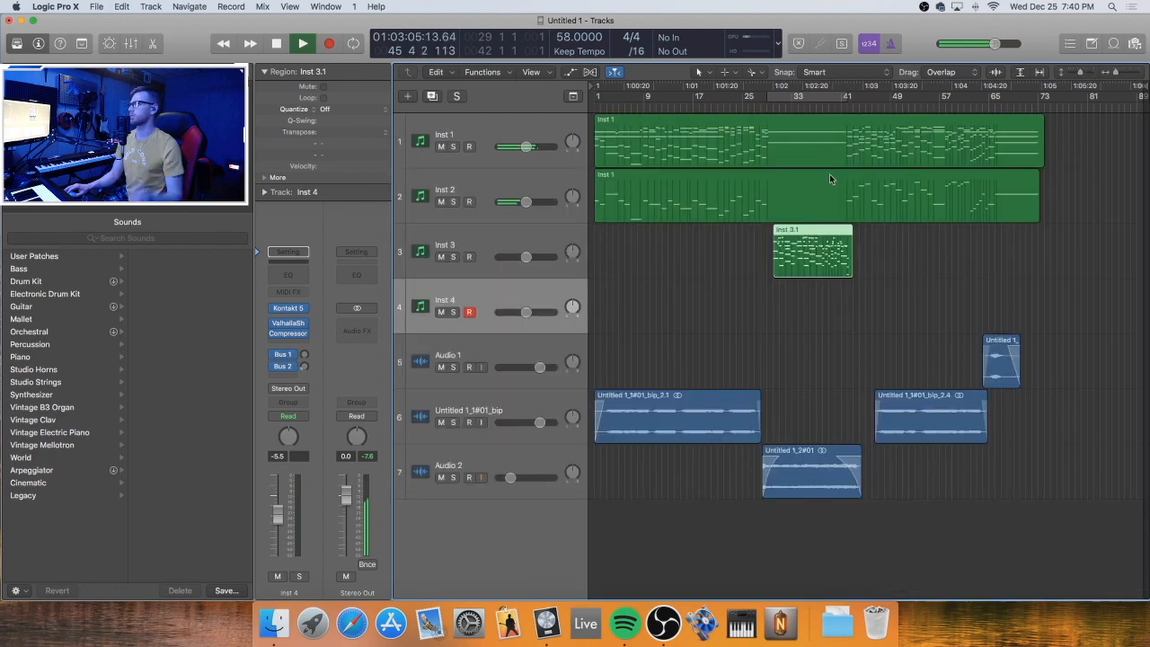
{"action": "key", "text": "e"}
Delete the empty Inst 4 track, stop playback and return the playhead to the start of the project
{"action": "left_click", "coordinate": [902, 254]}
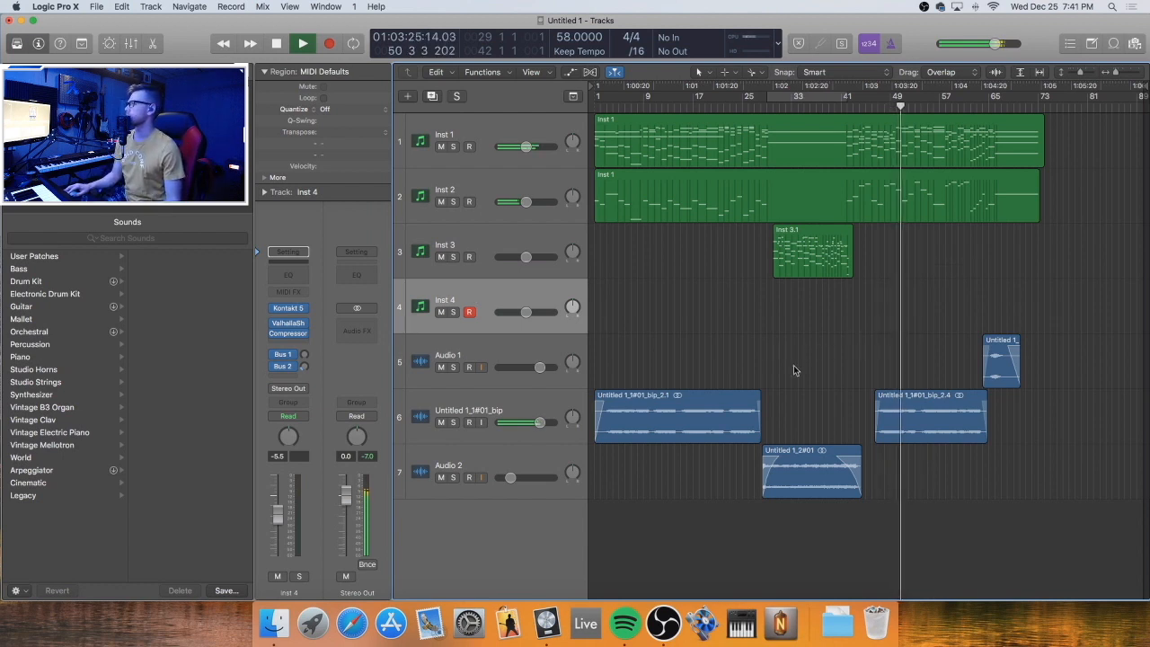
{"action": "key", "text": "super+Delete"}
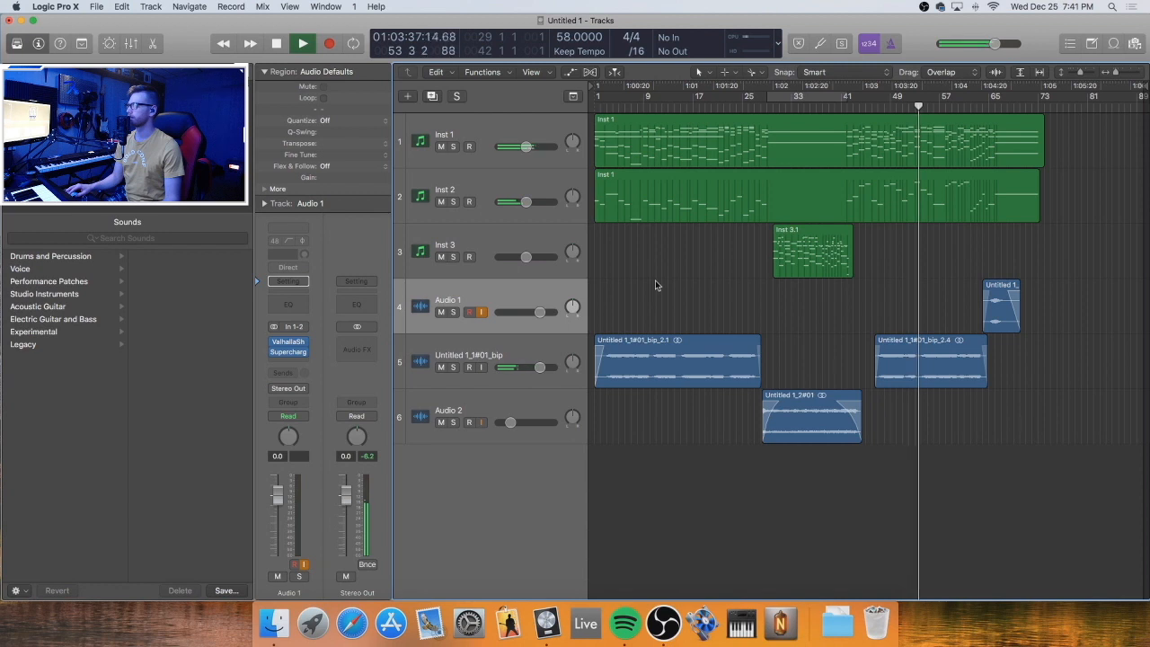
{"action": "key", "text": "space"}
{"action": "key", "text": "Return"}
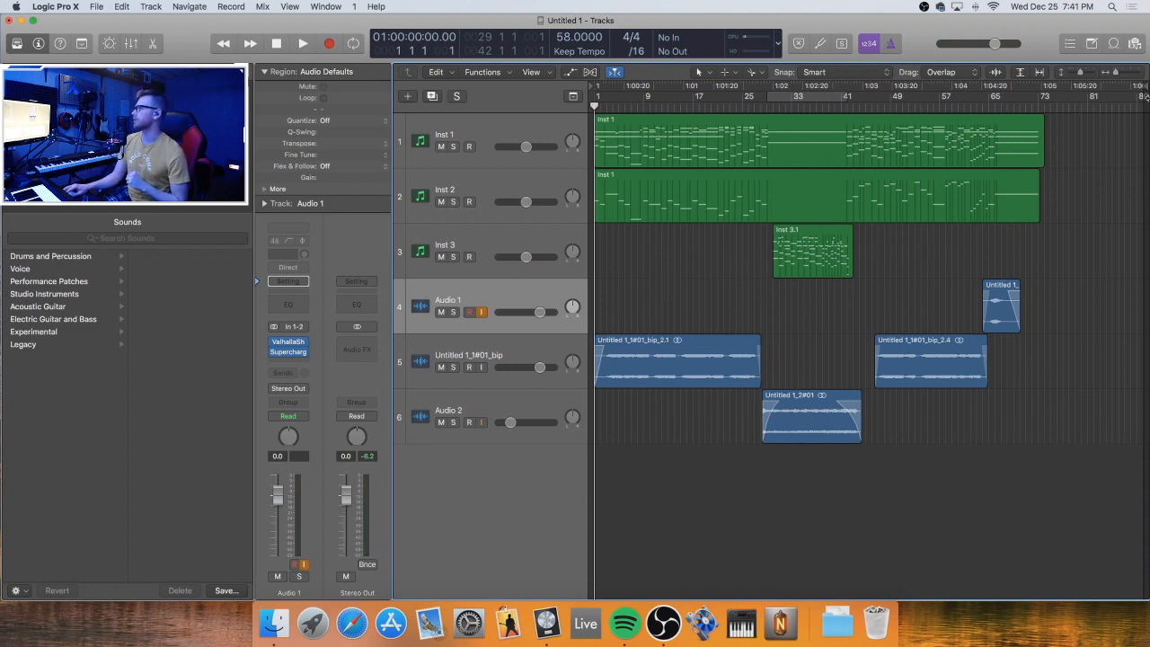
Move the project end back to bar 74, where the Inst 1 region ends
{"action": "left_click_drag", "start_coordinate": [1139, 89], "coordinate": [1022, 246]}
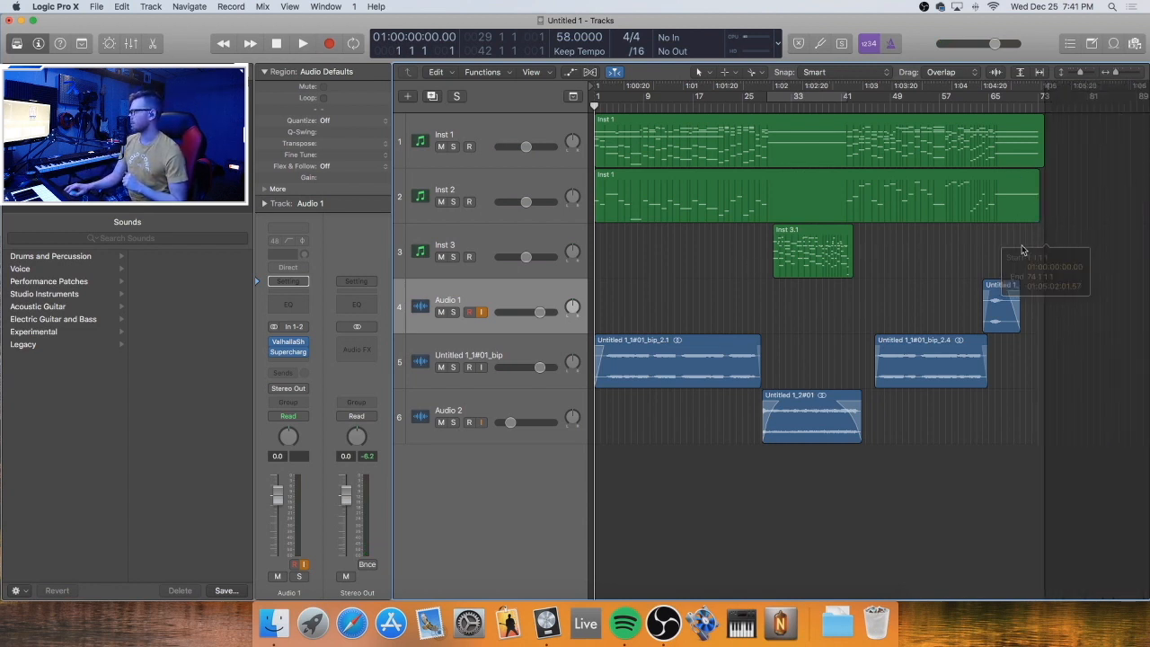
{"action": "key", "text": "super+Right"}
{"action": "key", "text": "super+Right"}
{"action": "key", "text": "super+Down"}
{"action": "key", "text": "super+Down"}
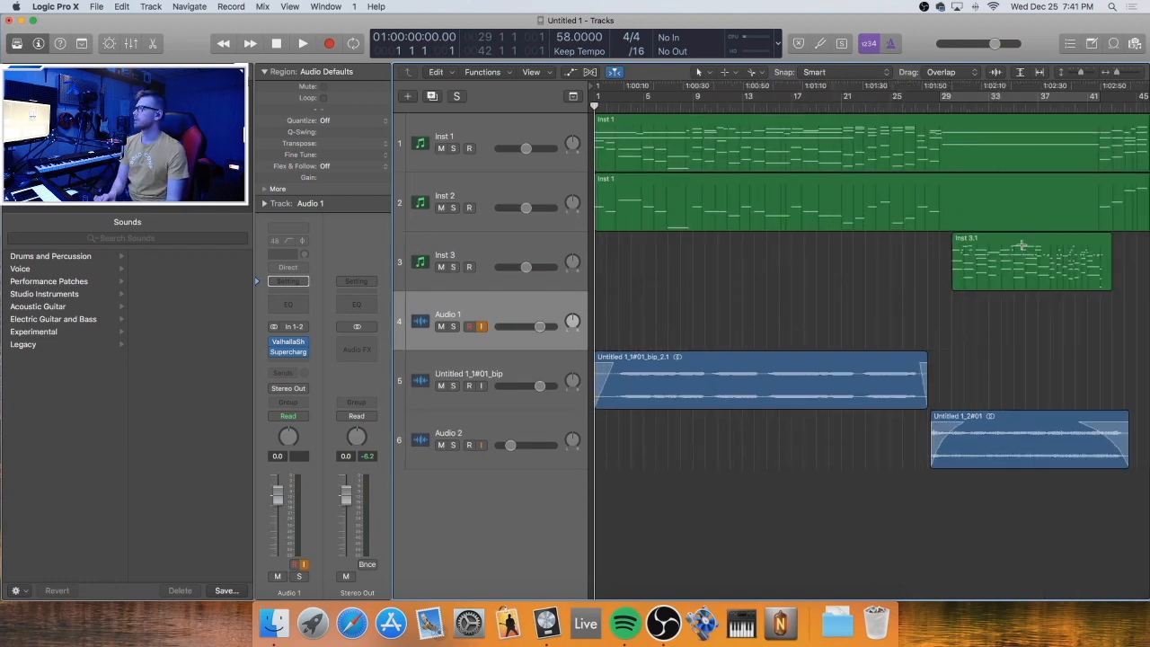
{"action": "key", "text": "super+Left"}
{"action": "key", "text": "super+Left"}
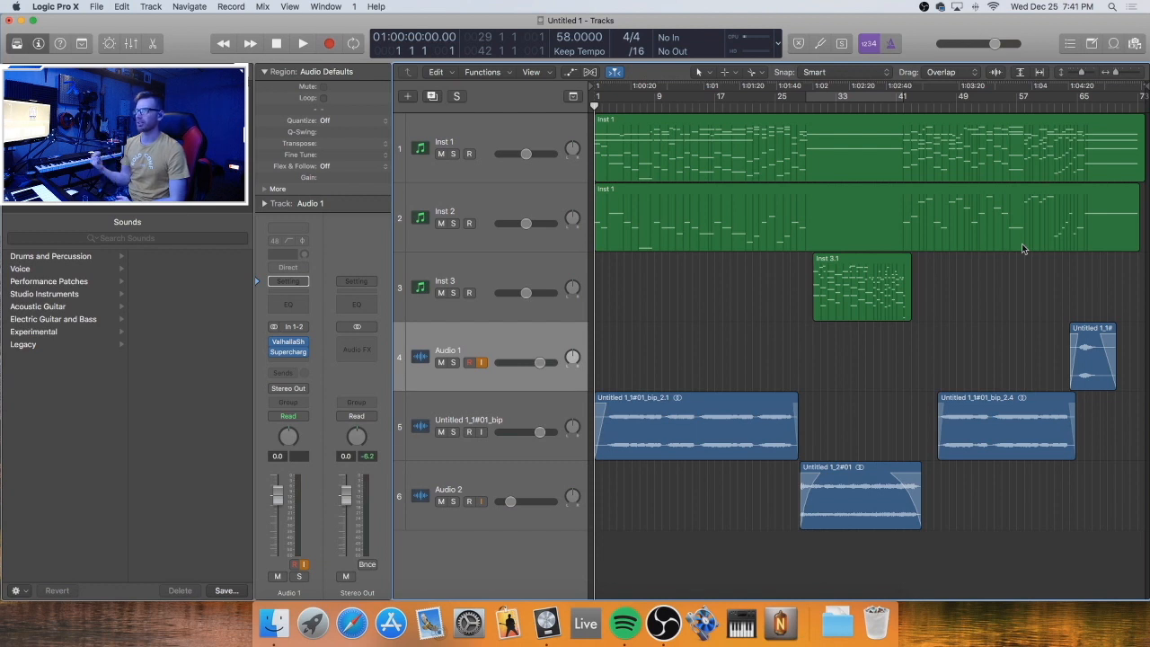
Rename the Inst 1 track to String/Pad and the Inst 2 track to String Bass
{"action": "left_click", "coordinate": [497, 146]}
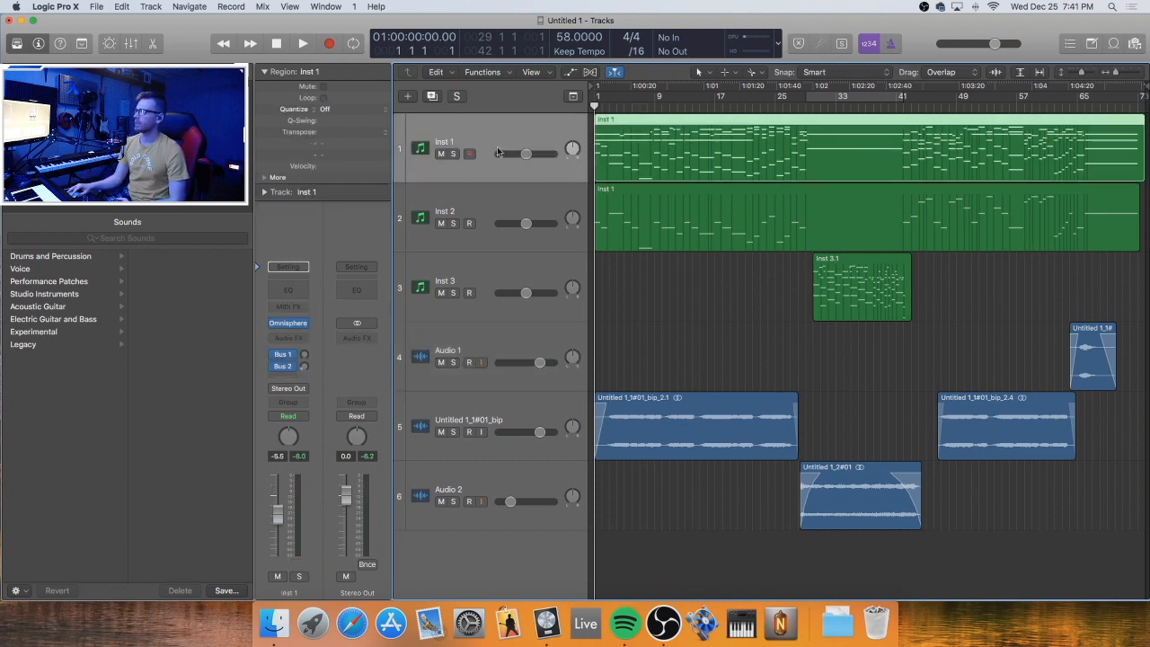
{"action": "double_click", "coordinate": [471, 140]}
{"action": "type", "text": "D"}
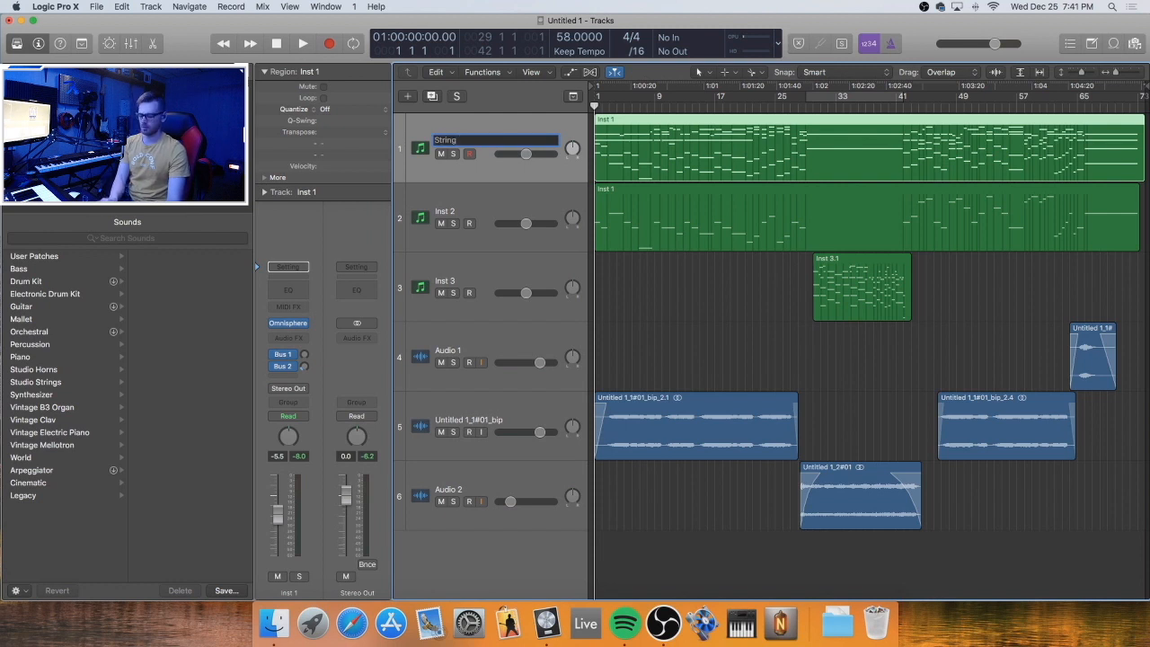
{"action": "key", "text": "Return"}
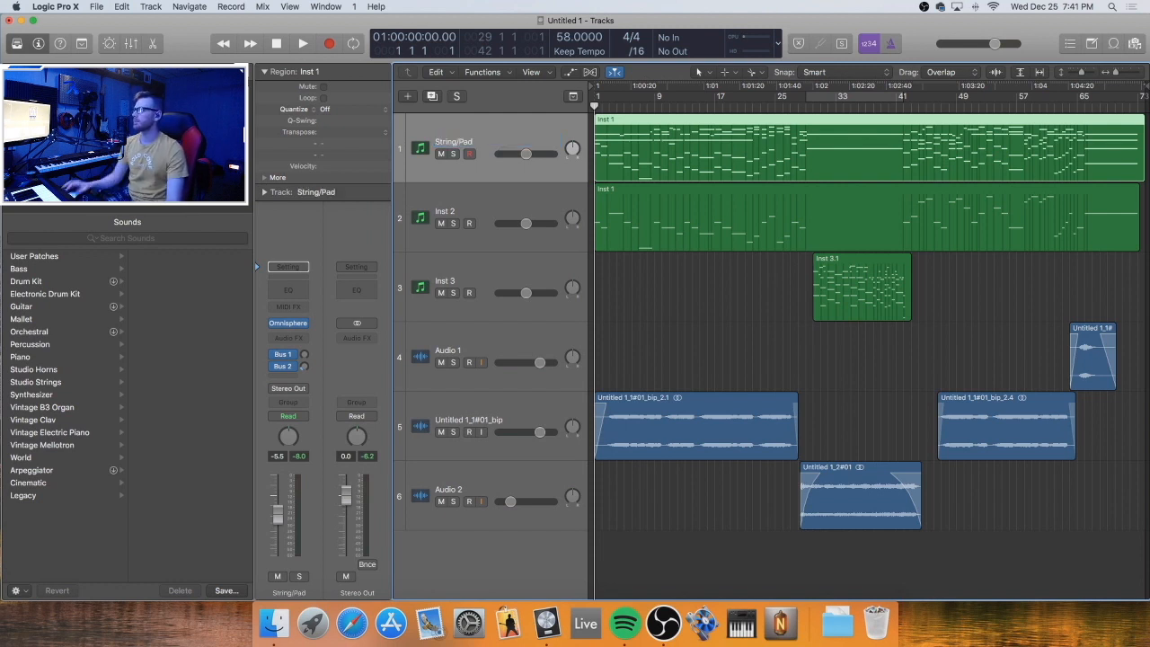
{"action": "left_click", "coordinate": [449, 212]}
{"action": "double_click", "coordinate": [445, 210]}
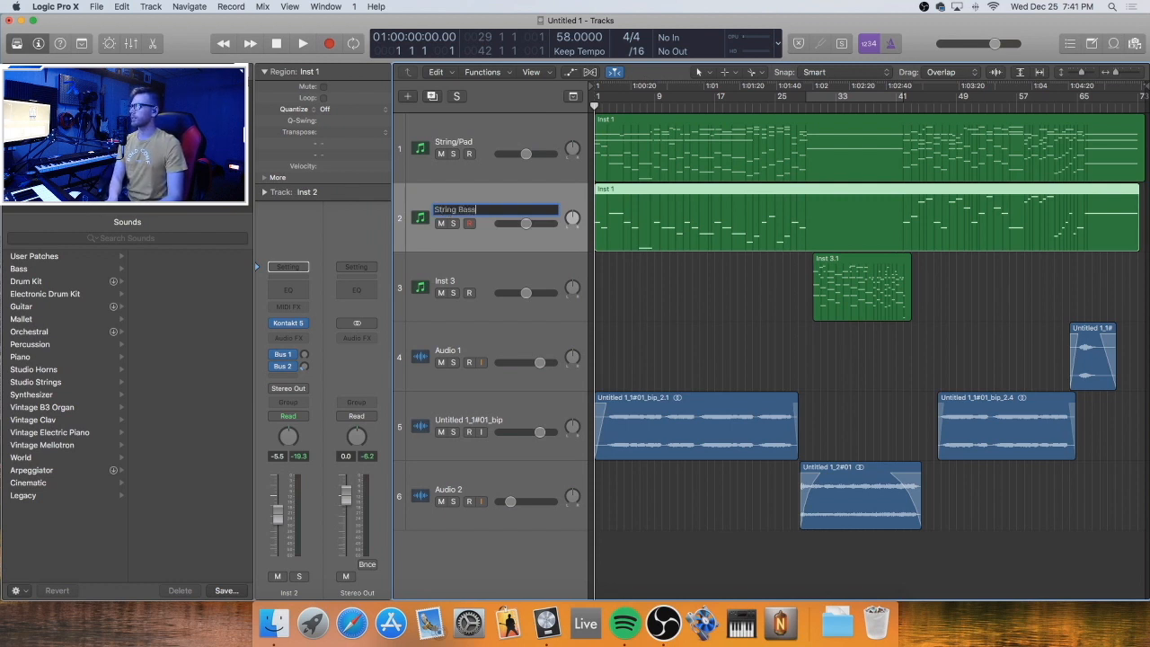
{"action": "key", "text": "Return"}
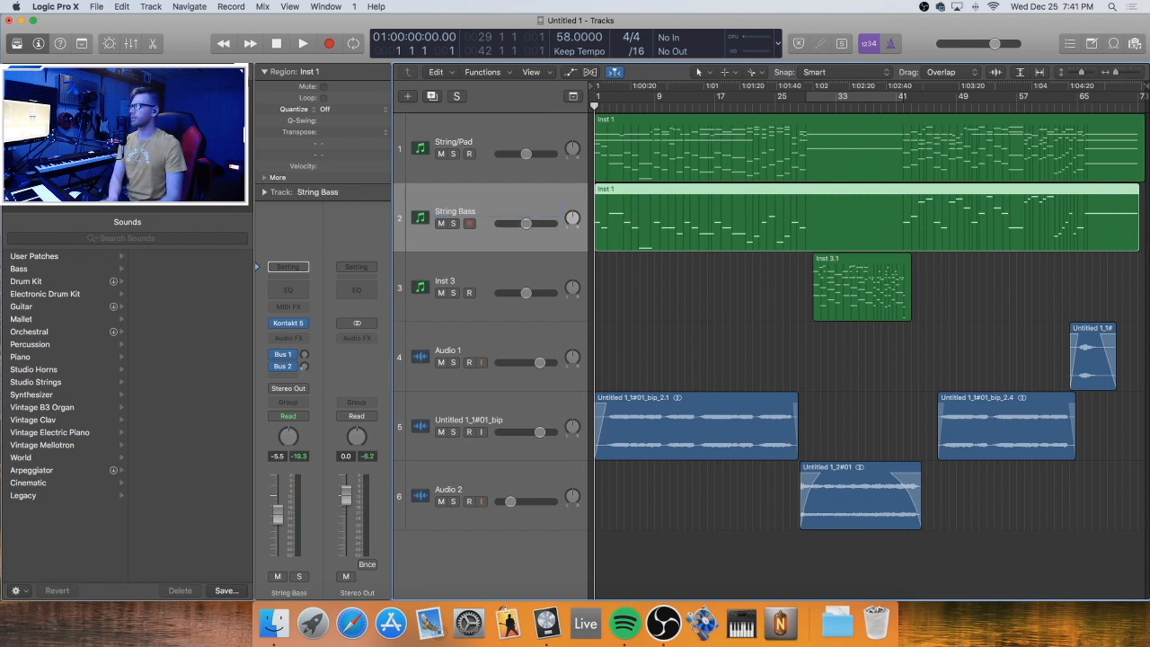
Rename the Inst 3 track to Ambeint Piano and the Audio 1 track to Big Swell
{"action": "left_click", "coordinate": [444, 280]}
{"action": "double_click", "coordinate": [444, 280]}
{"action": "type", "text": "Ambeint"}
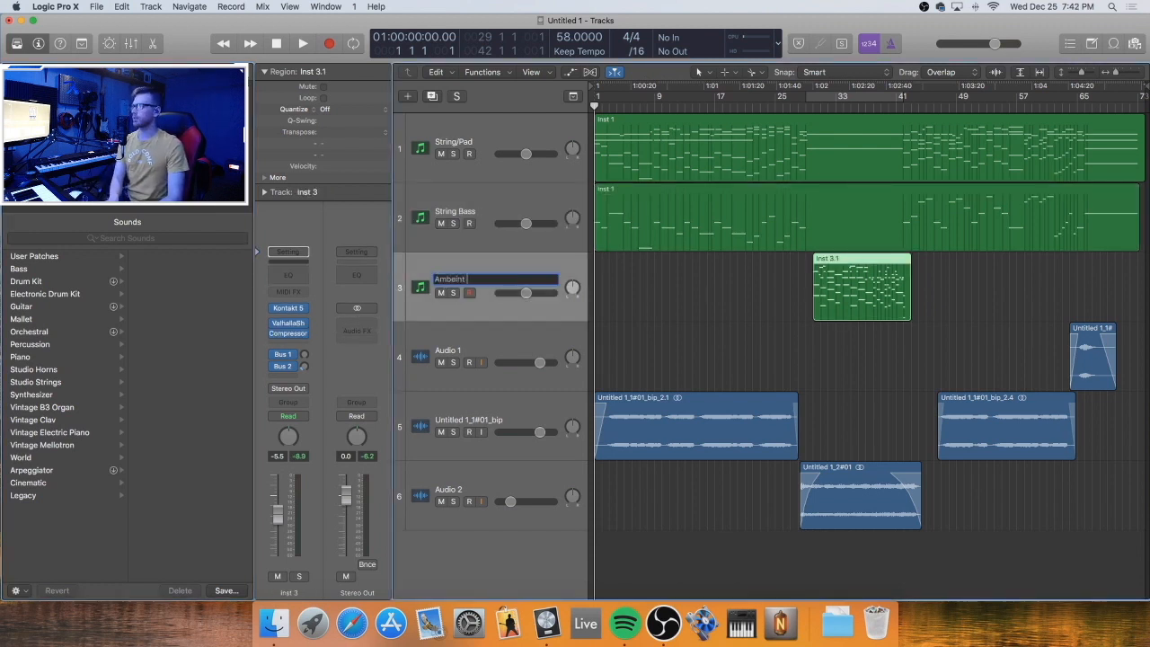
{"action": "type", "text": " Piano"}
{"action": "key", "text": "Return"}
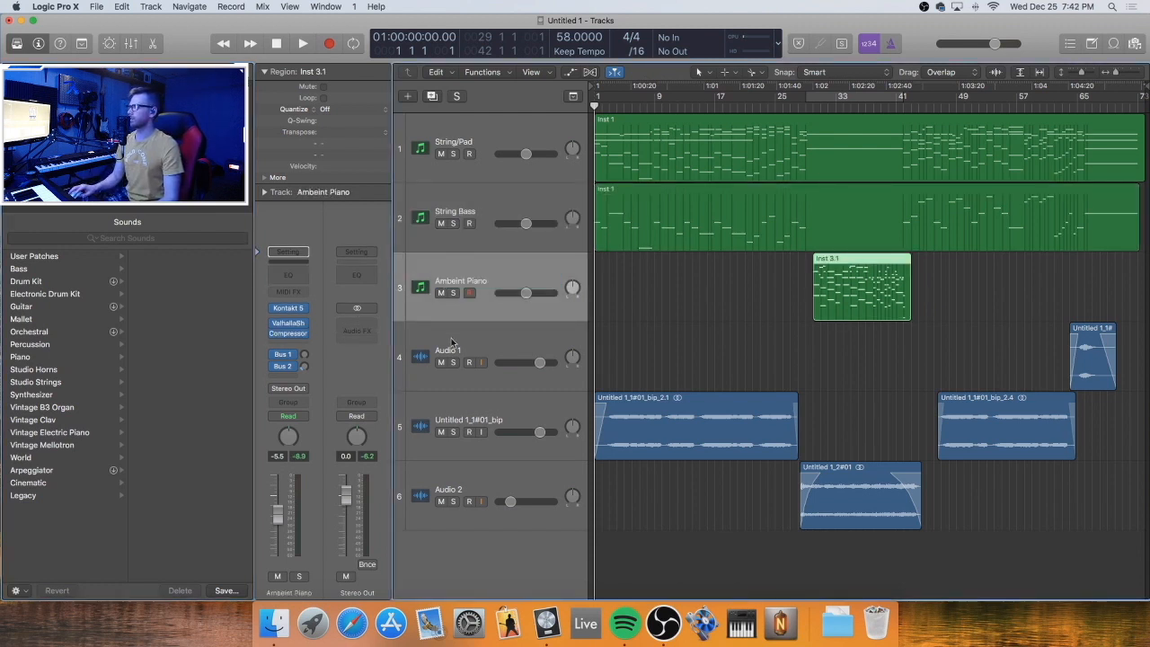
{"action": "double_click", "coordinate": [449, 348]}
{"action": "type", "text": "Bi"}
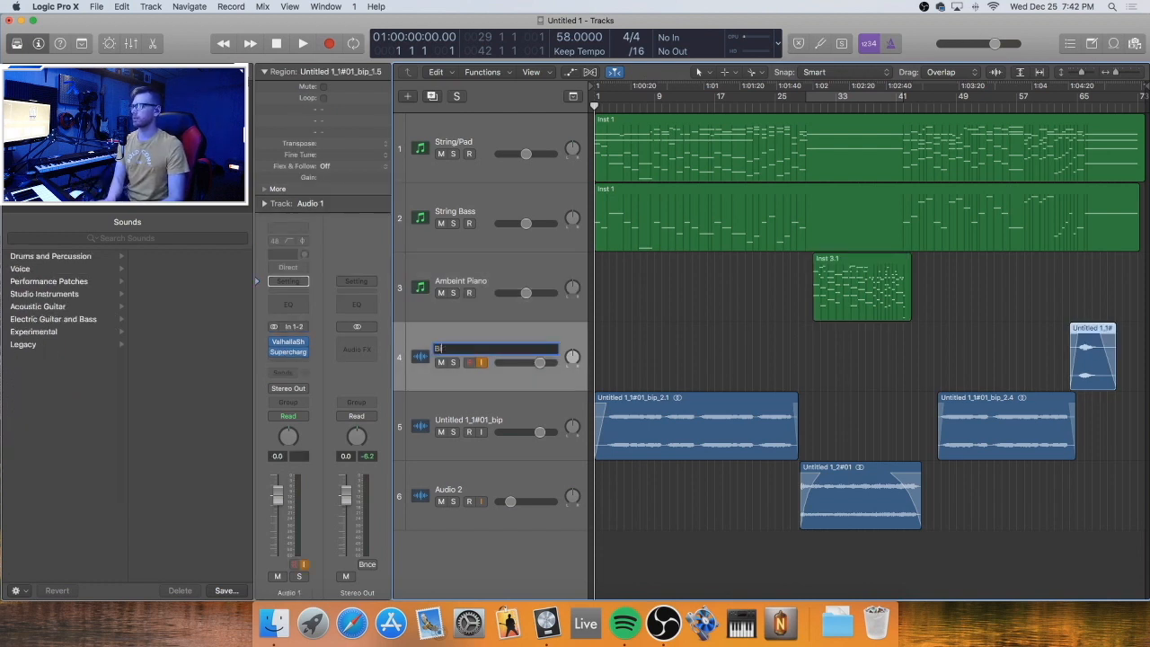
{"action": "type", "text": "d Swell"}
{"action": "key", "text": "Return"}
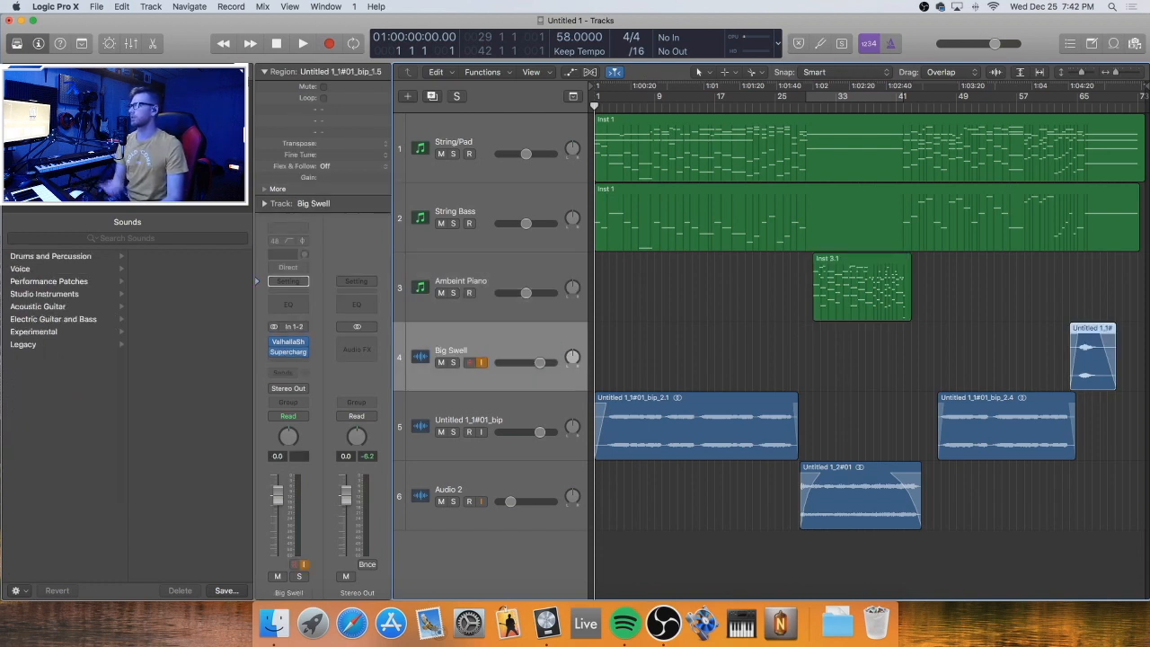
Rename the Untitled 1_1#01_bip track to Reversed Guitar and the Audio 2 track to Guitar Drone
{"action": "double_click", "coordinate": [467, 420]}
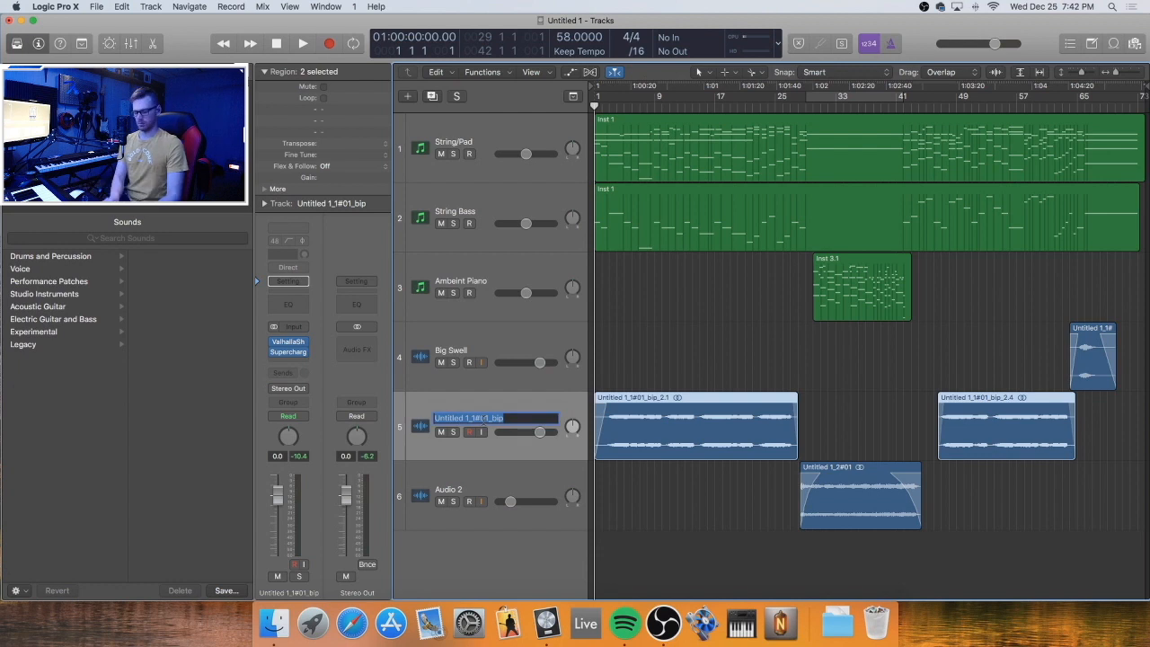
{"action": "type", "text": "Reversed"}
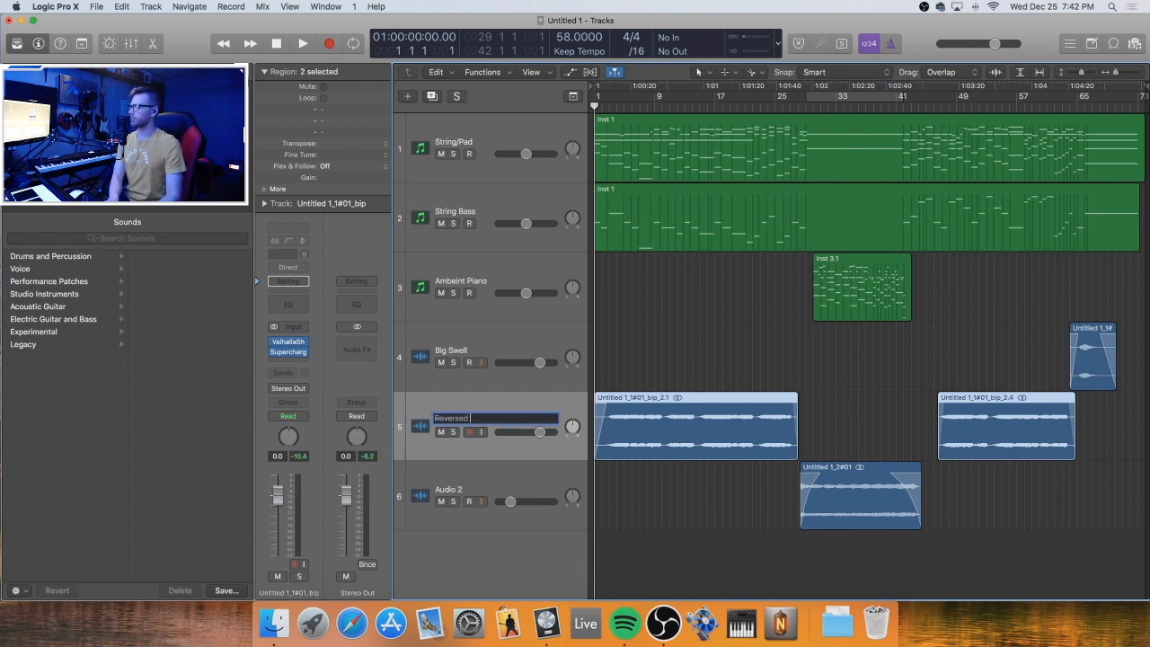
{"action": "type", "text": " Guitar"}
{"action": "key", "text": "Return"}
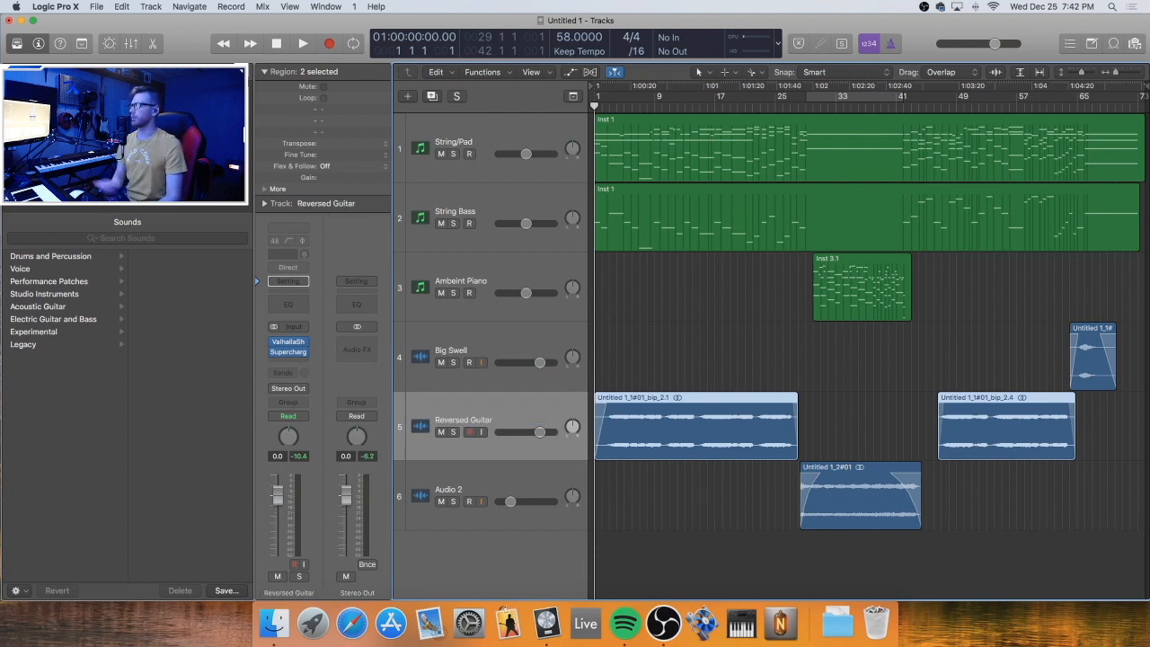
{"action": "double_click", "coordinate": [456, 489]}
{"action": "type", "text": "Guitar Drone"}
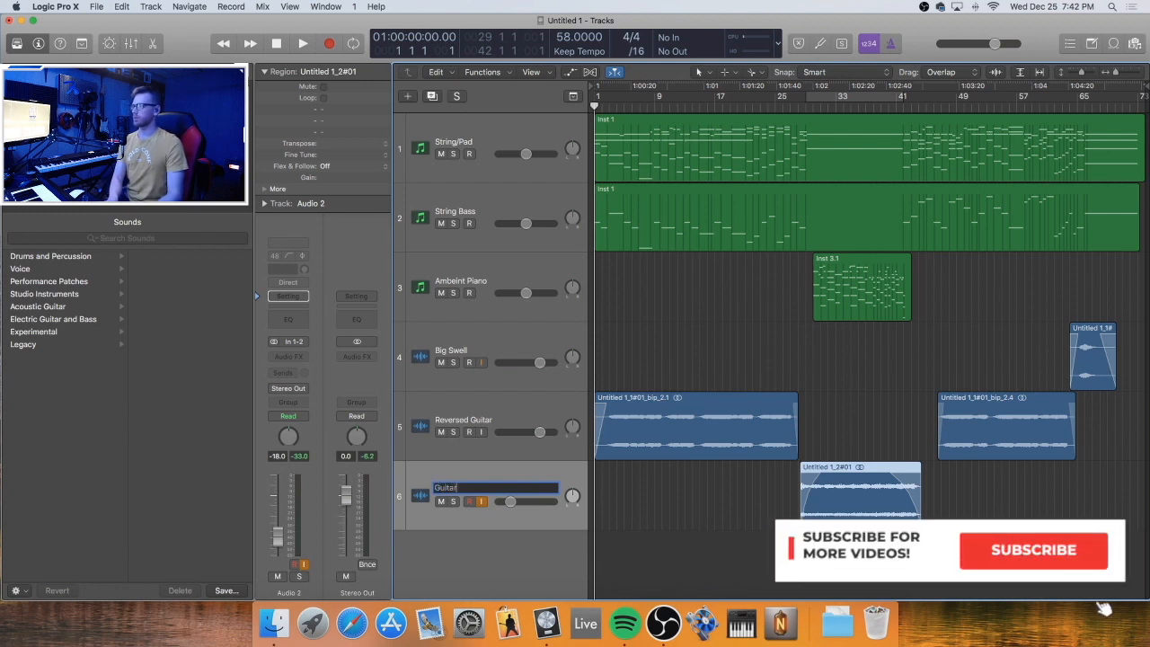
{"action": "key", "text": "Return"}
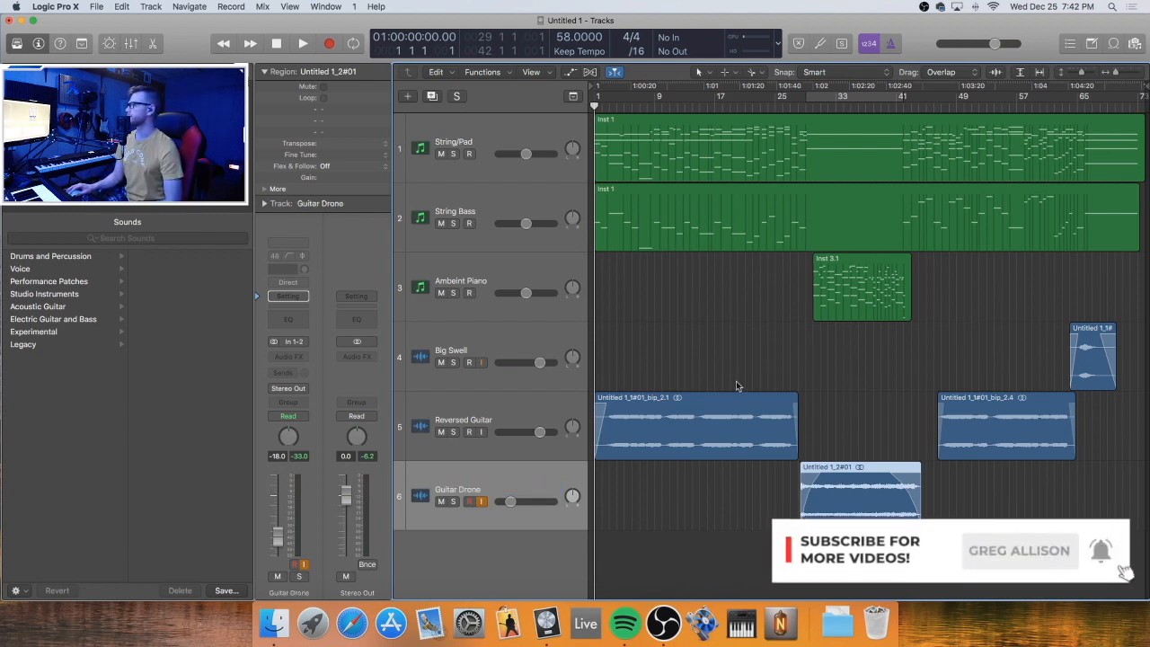
Extend the Guitar Drone region at both ends so it runs from about bar 25 to about bar 47
{"action": "left_click", "coordinate": [831, 411]}
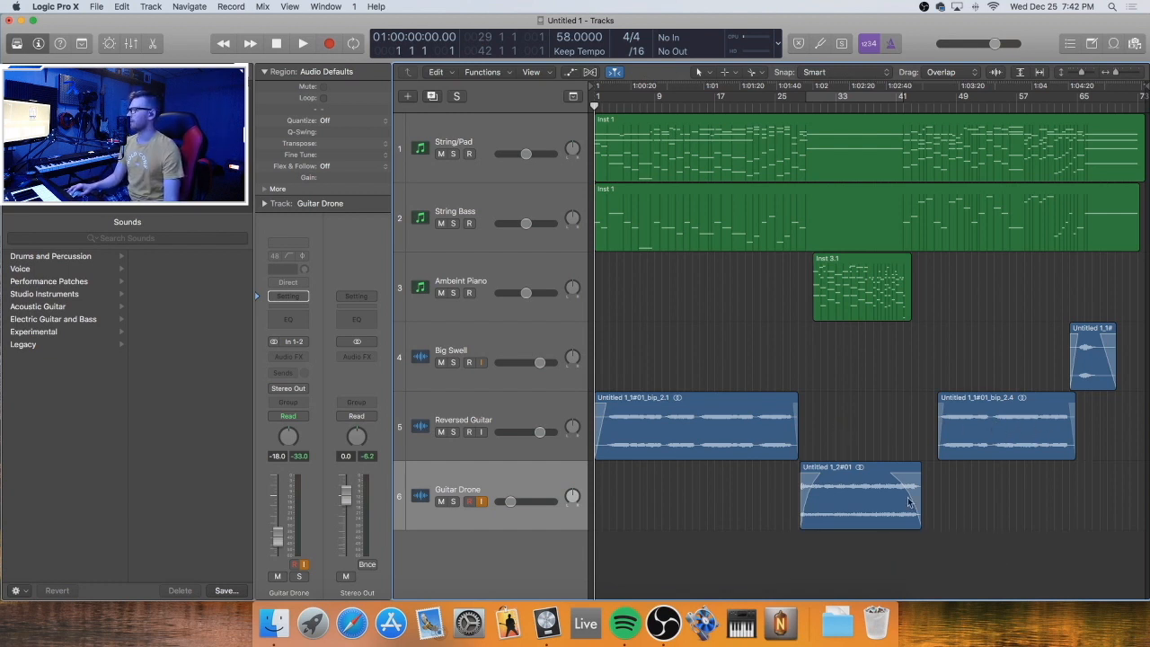
{"action": "left_click_drag", "start_coordinate": [915, 517], "coordinate": [939, 519]}
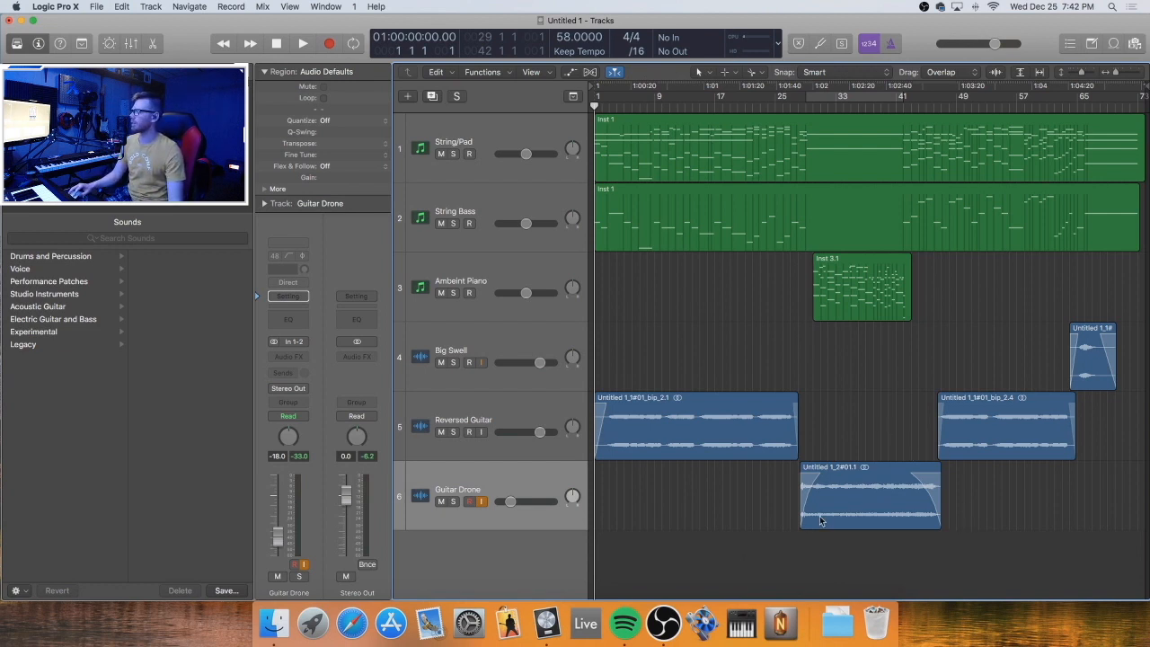
{"action": "left_click_drag", "start_coordinate": [802, 526], "coordinate": [781, 529]}
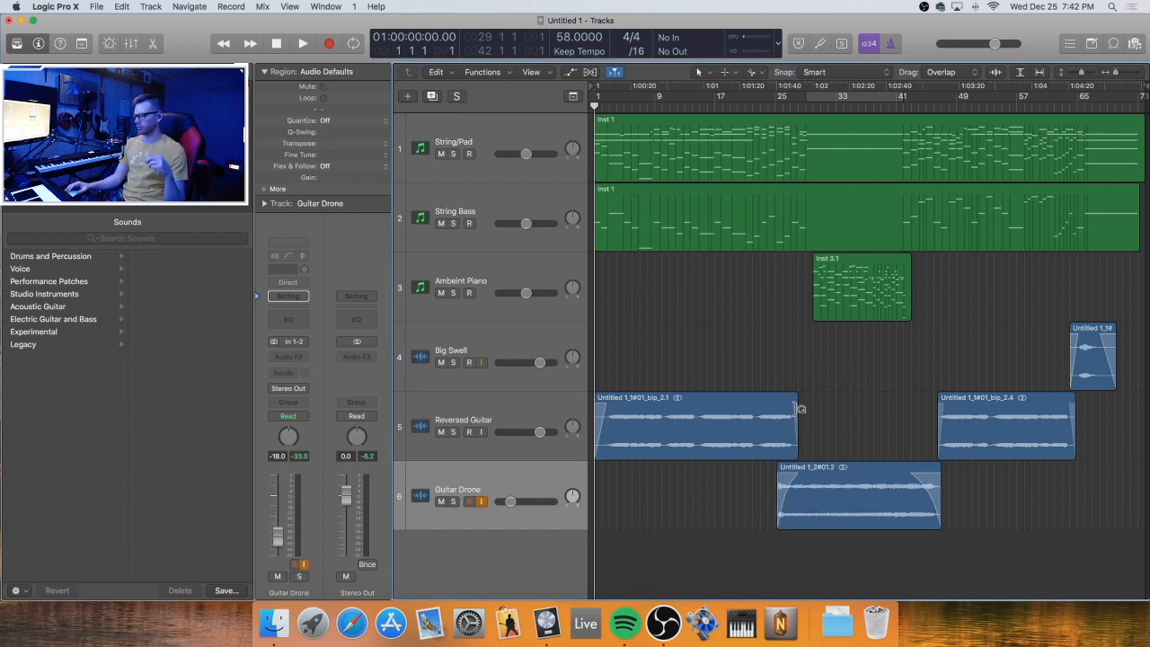
Play from around bar 24 and lower the Reversed Guitar track's volume, briefly soloing the track to check it
{"action": "left_click", "coordinate": [780, 103]}
{"action": "key", "text": "space"}
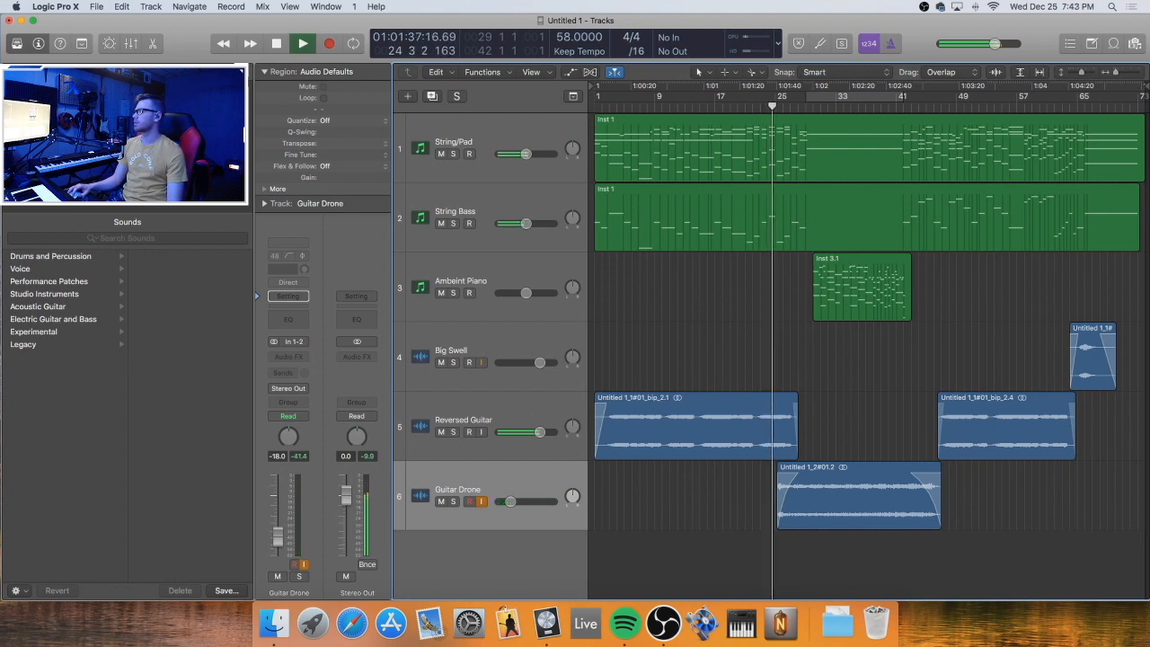
{"action": "left_click_drag", "start_coordinate": [539, 432], "coordinate": [531, 432]}
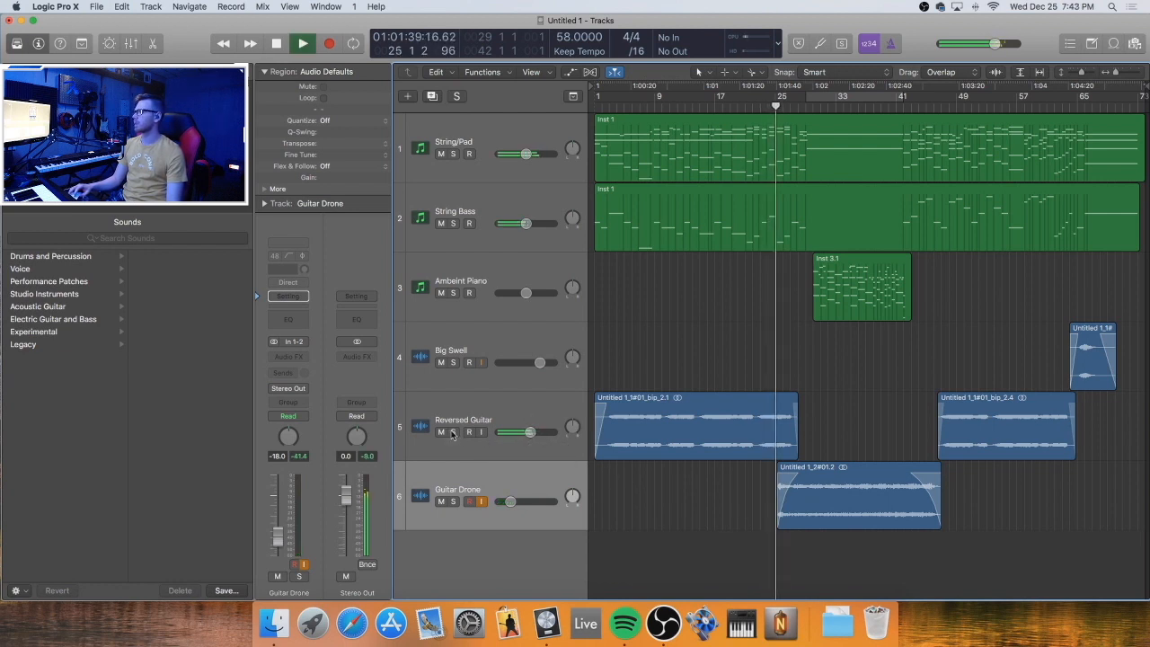
{"action": "left_click", "coordinate": [452, 432]}
{"action": "left_click", "coordinate": [452, 432]}
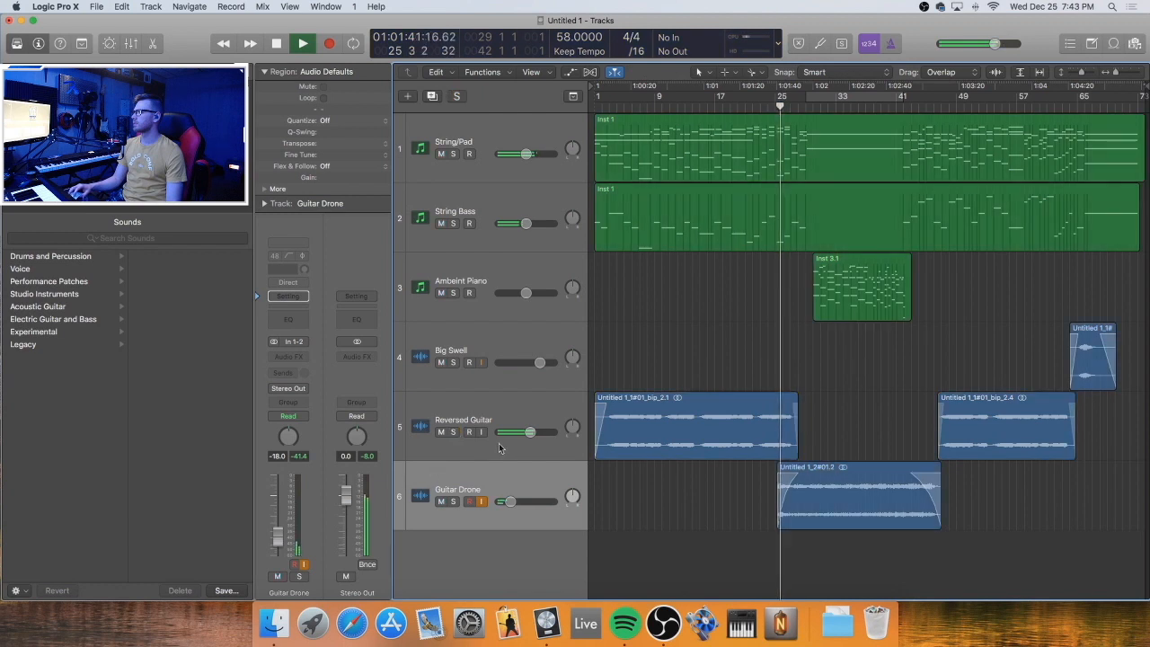
{"action": "left_click_drag", "start_coordinate": [532, 432], "coordinate": [523, 432]}
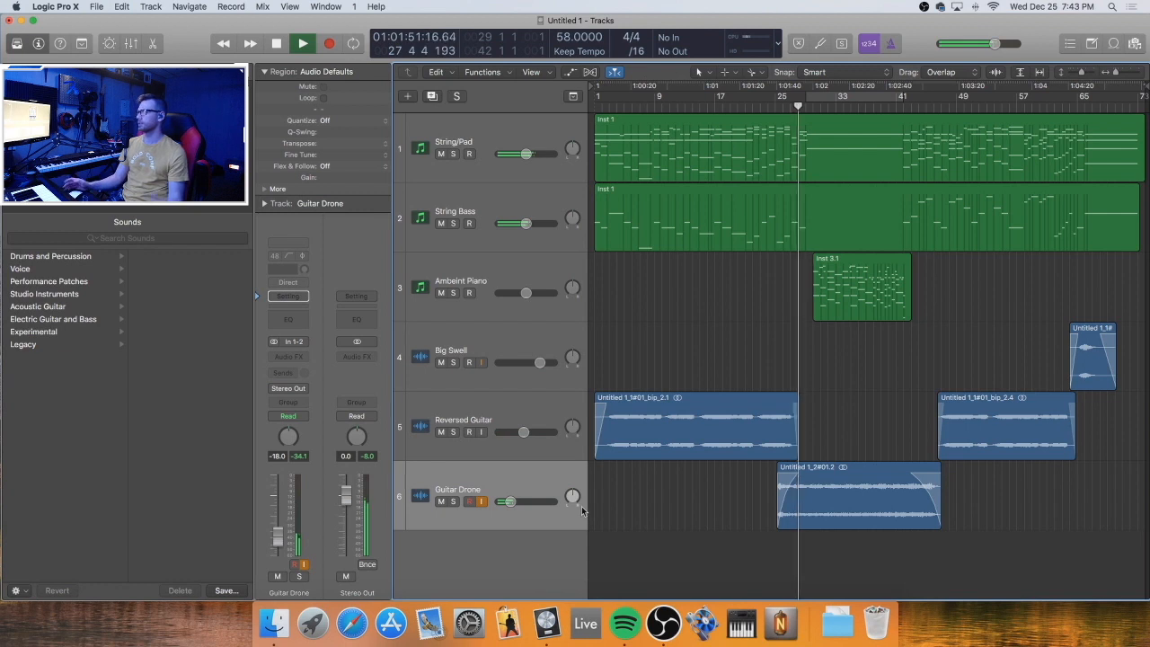
Audition the Guitar Drone track in solo, unsolo it and raise its volume to -16.2 dB
{"action": "left_click", "coordinate": [453, 501]}
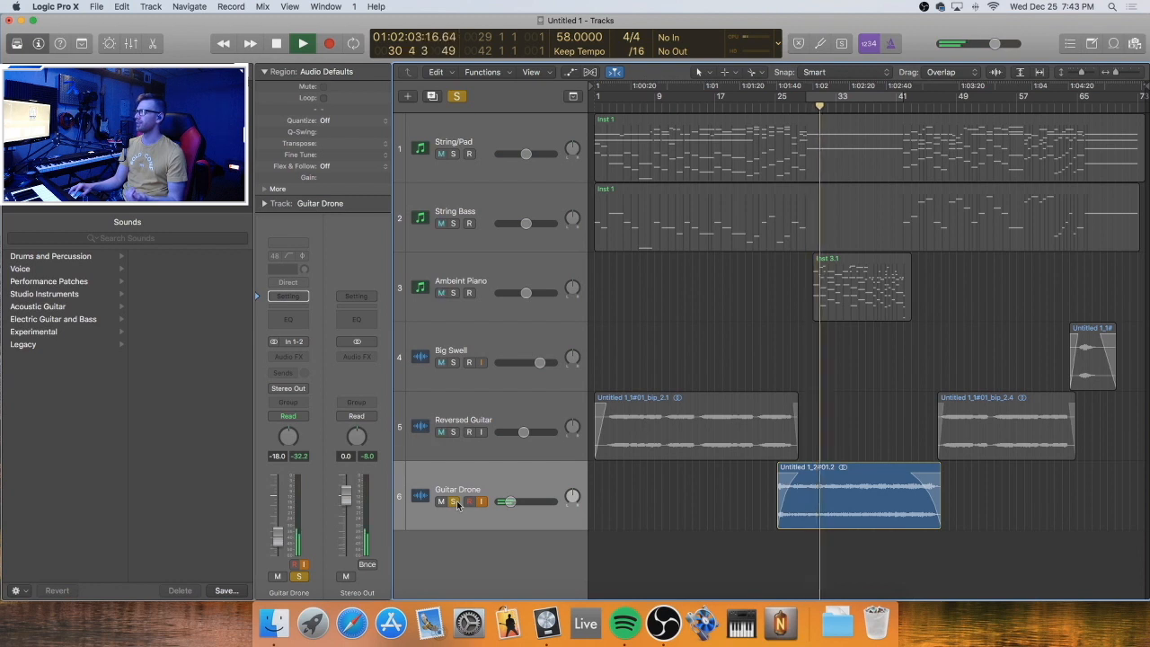
{"action": "left_click", "coordinate": [454, 501]}
{"action": "left_click_drag", "start_coordinate": [513, 506], "coordinate": [517, 505]}
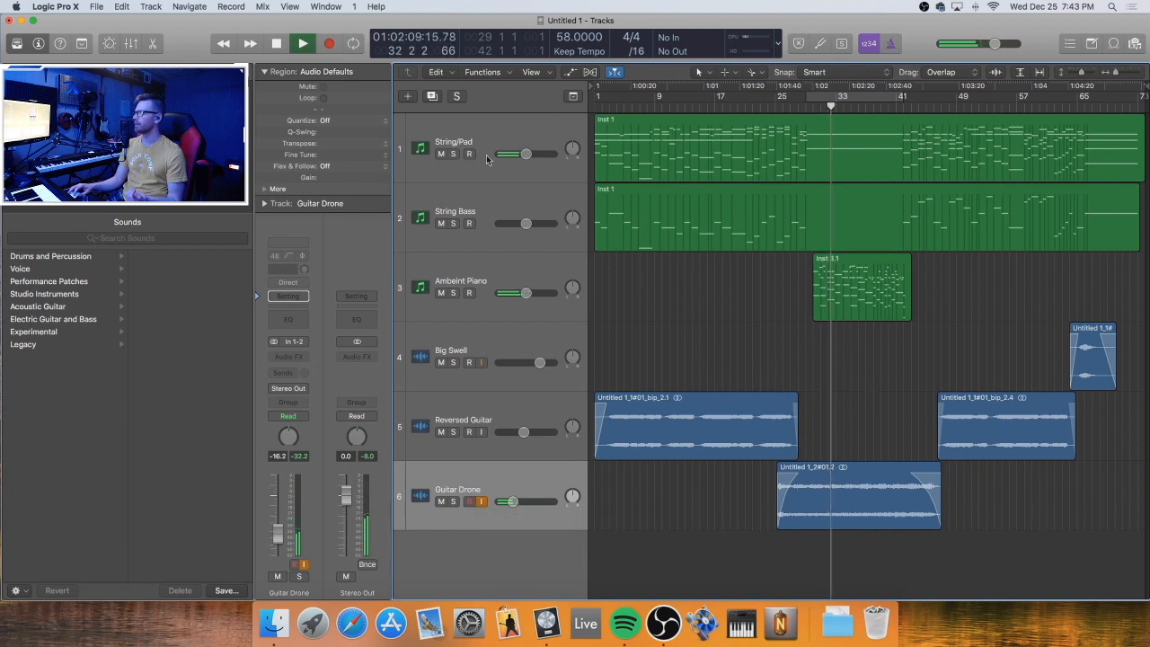
Compare the String/Pad track soloed and in the full mix, stop playback and return the playhead to the start
{"action": "left_click", "coordinate": [453, 153]}
{"action": "left_click", "coordinate": [453, 154]}
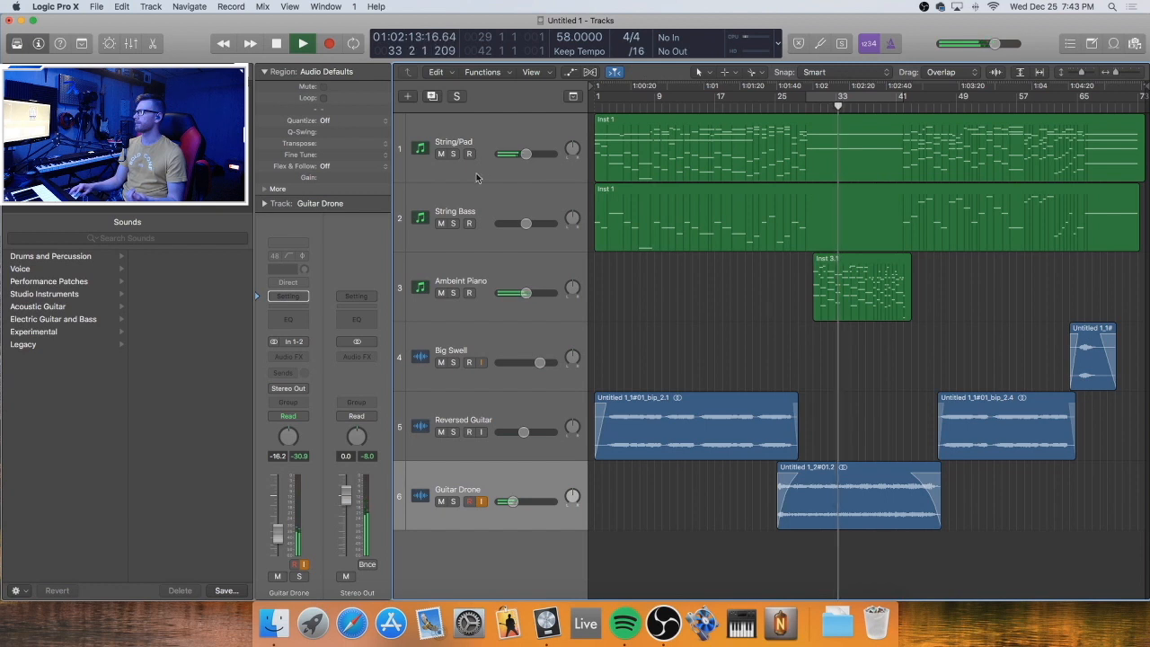
{"action": "left_click", "coordinate": [454, 154]}
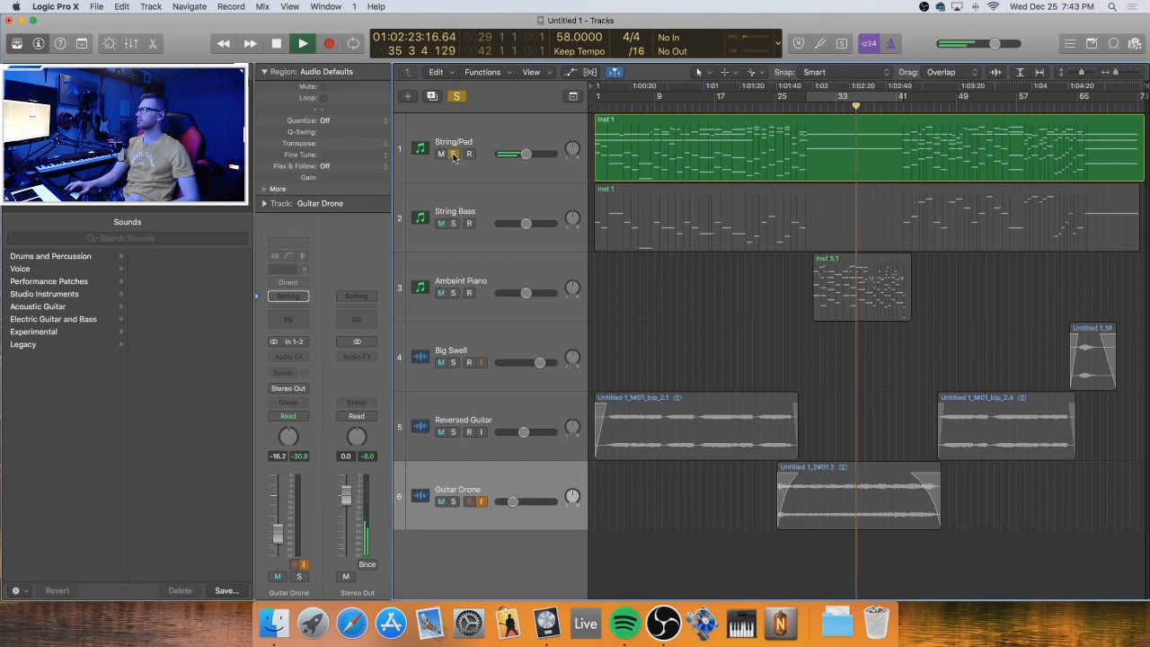
{"action": "left_click", "coordinate": [454, 154]}
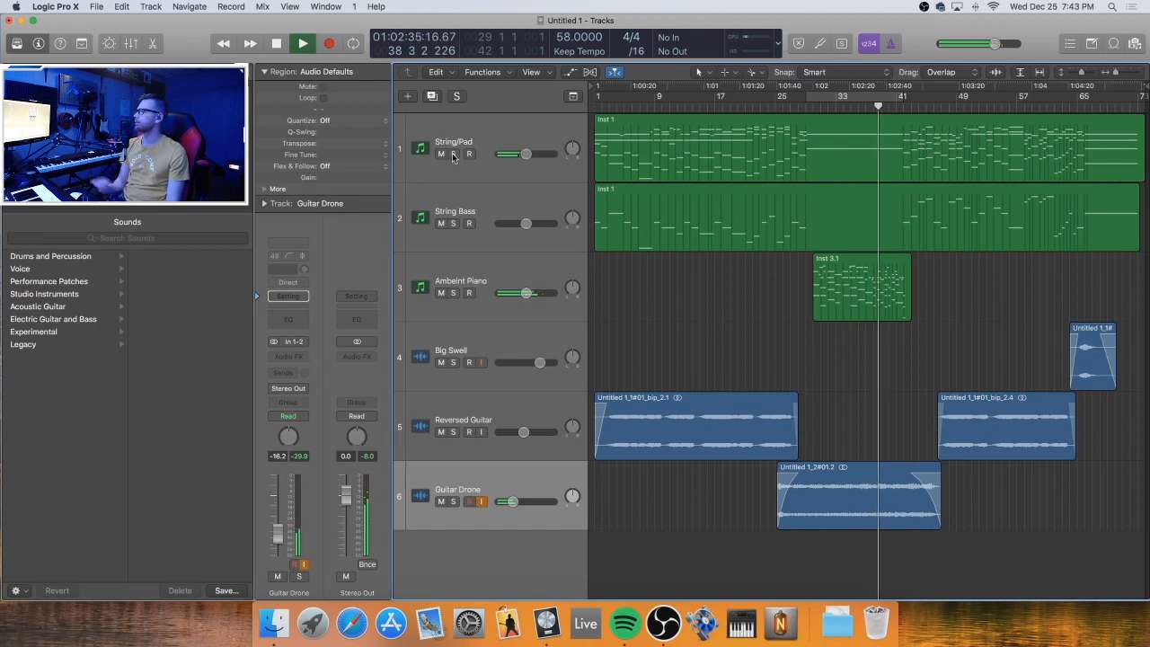
{"action": "scroll", "coordinate": [866, 391], "scroll_direction": "up", "scroll_amount": 1}
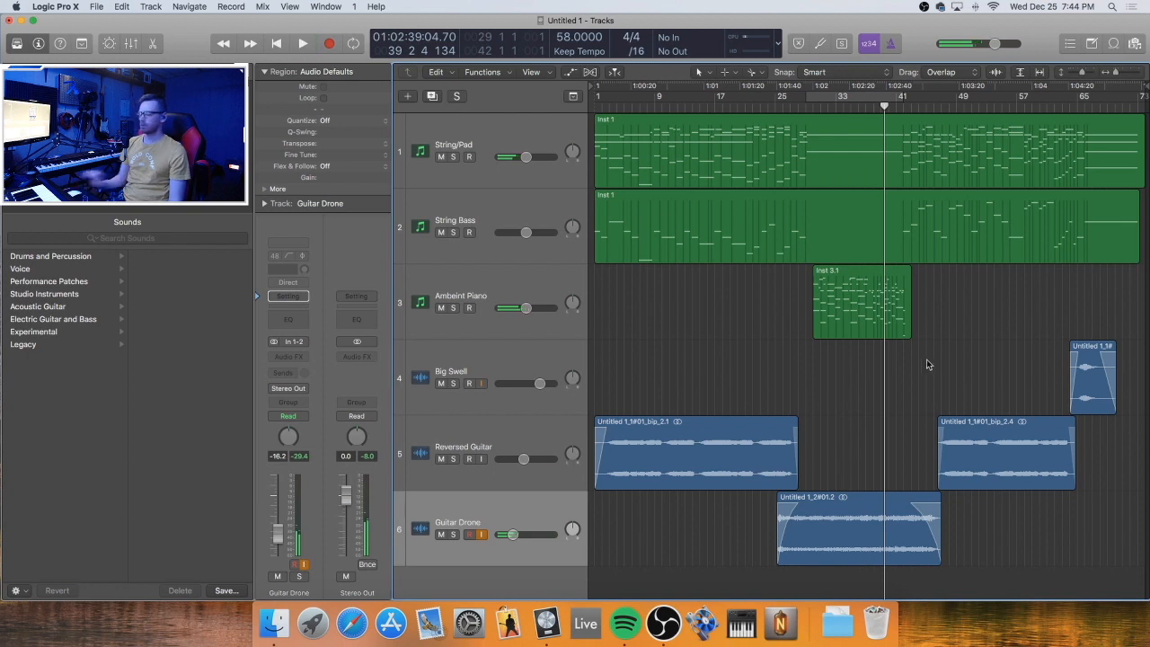
{"action": "key", "text": "Return"}
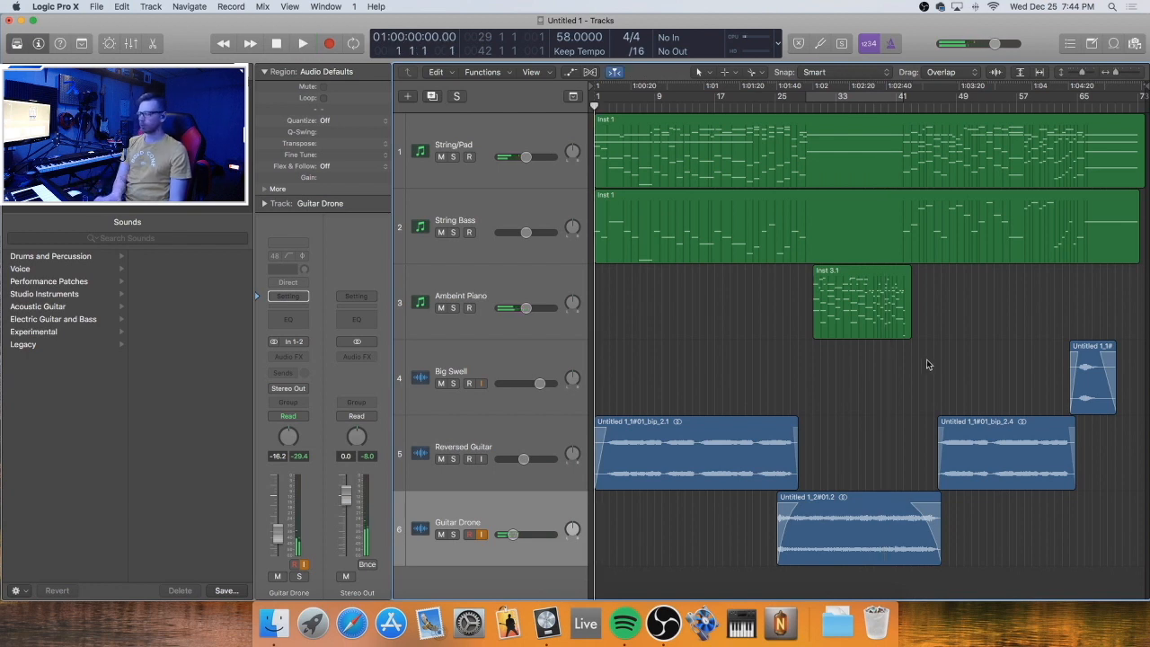
{"action": "left_click", "coordinate": [458, 131]}
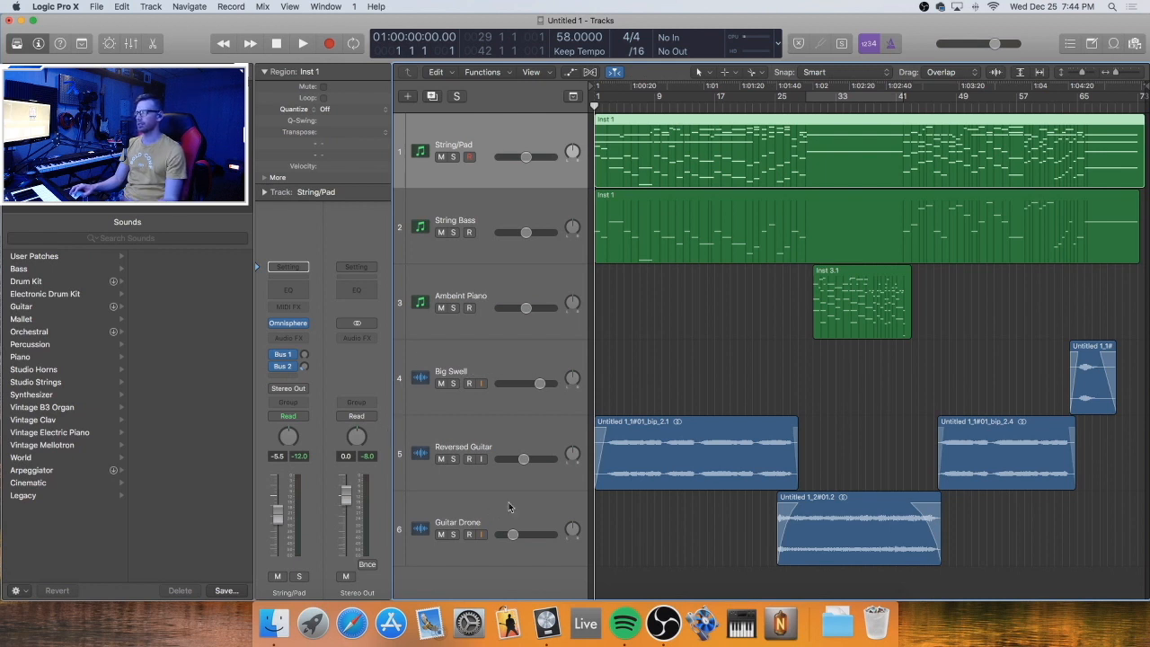
{"action": "left_click", "coordinate": [690, 345]}
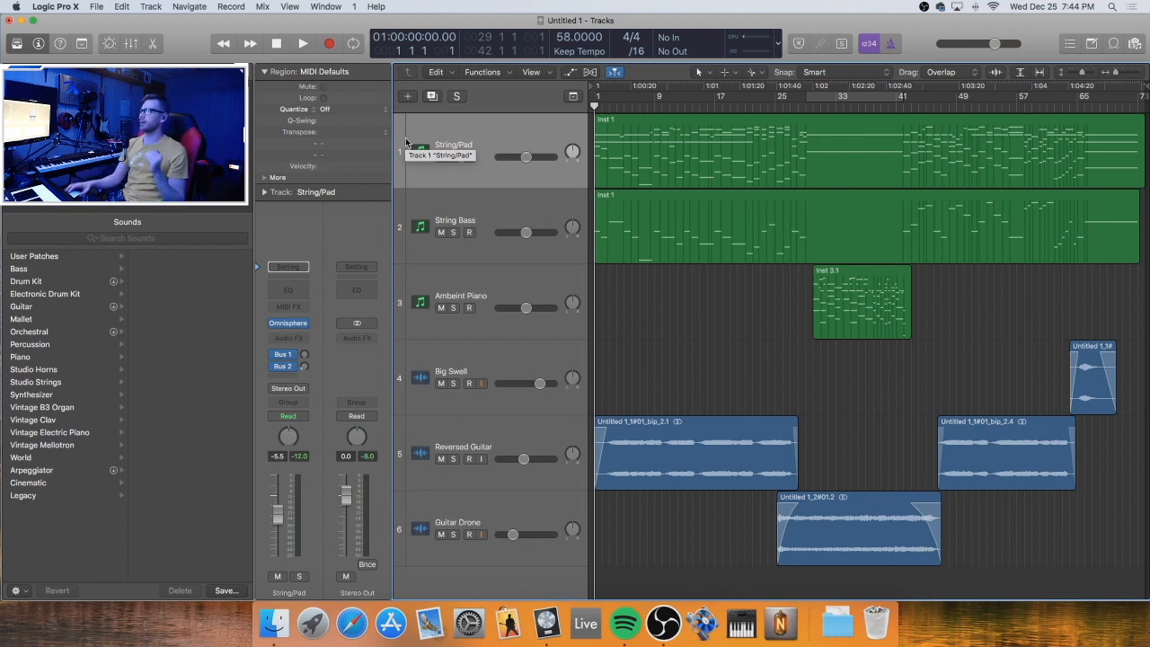
{"action": "left_click", "coordinate": [457, 147]}
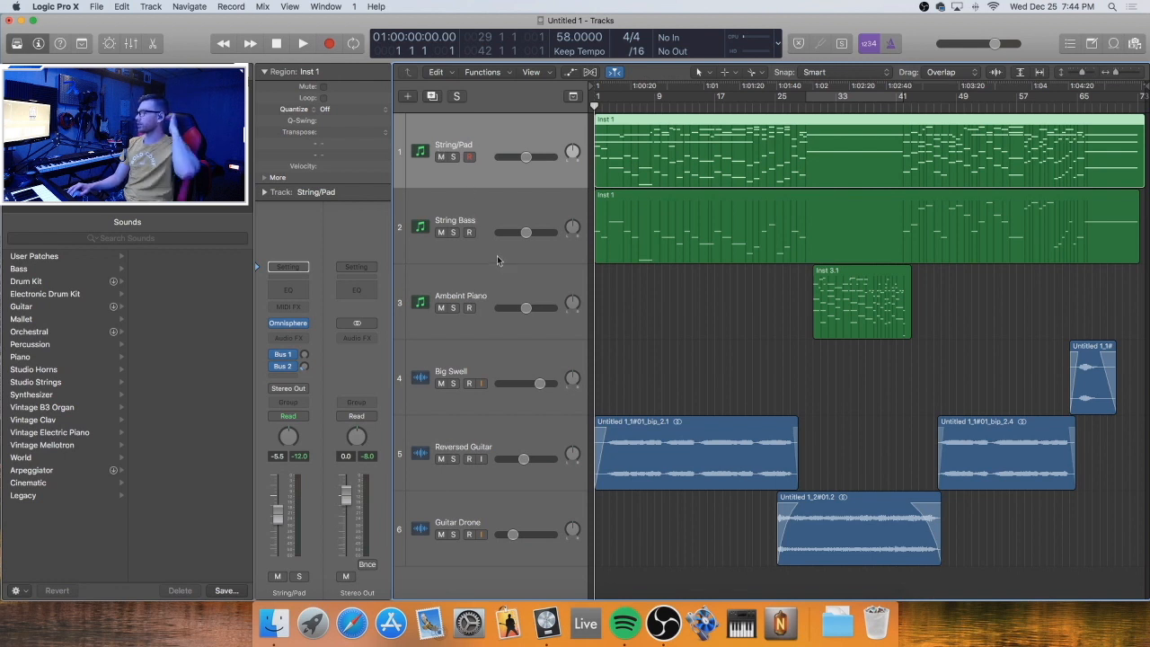
{"action": "left_click", "coordinate": [459, 363]}
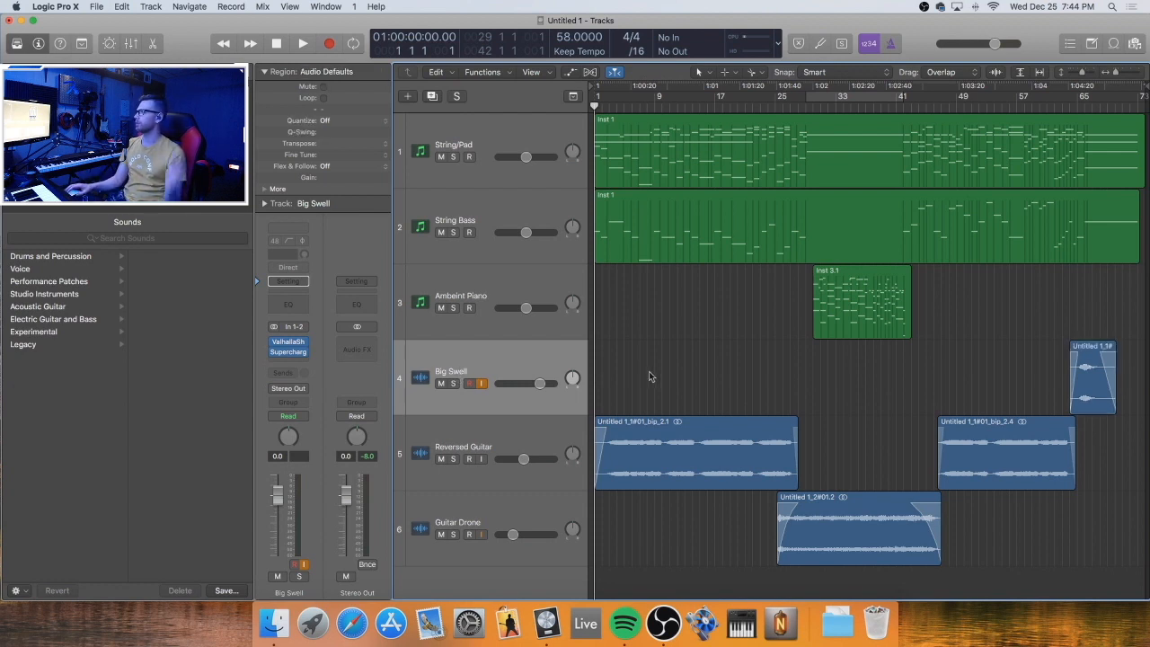
Play from the start, add a Channel EQ to the String/Pad track and solo the track
{"action": "key", "text": "space"}
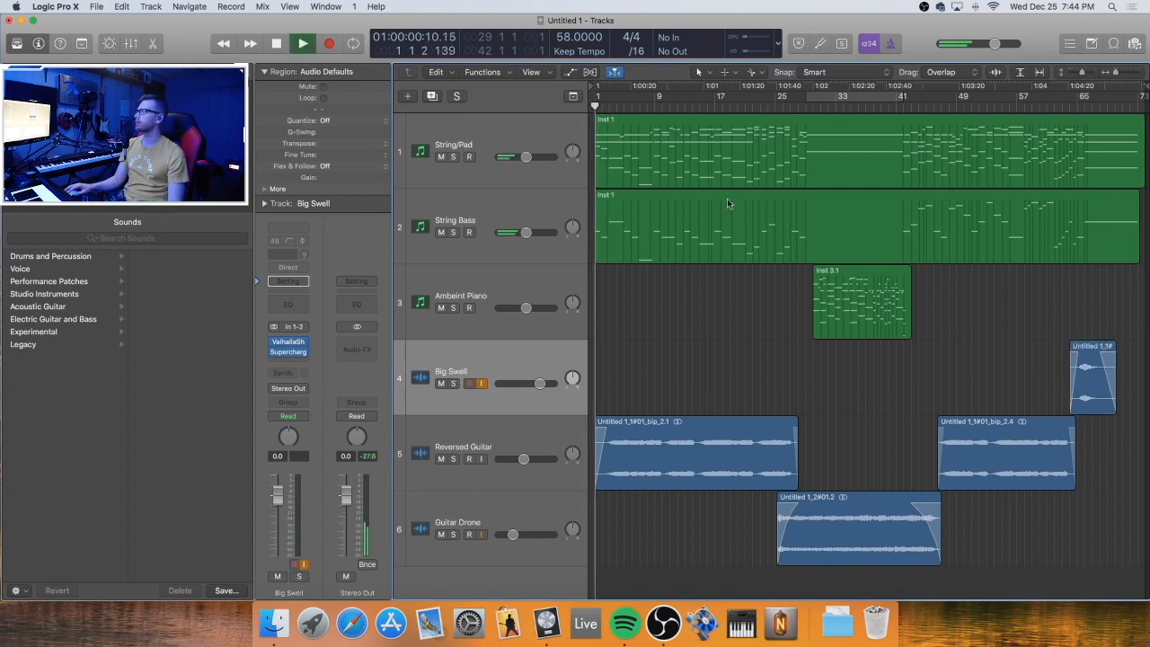
{"action": "left_click", "coordinate": [435, 167]}
{"action": "left_click", "coordinate": [299, 301]}
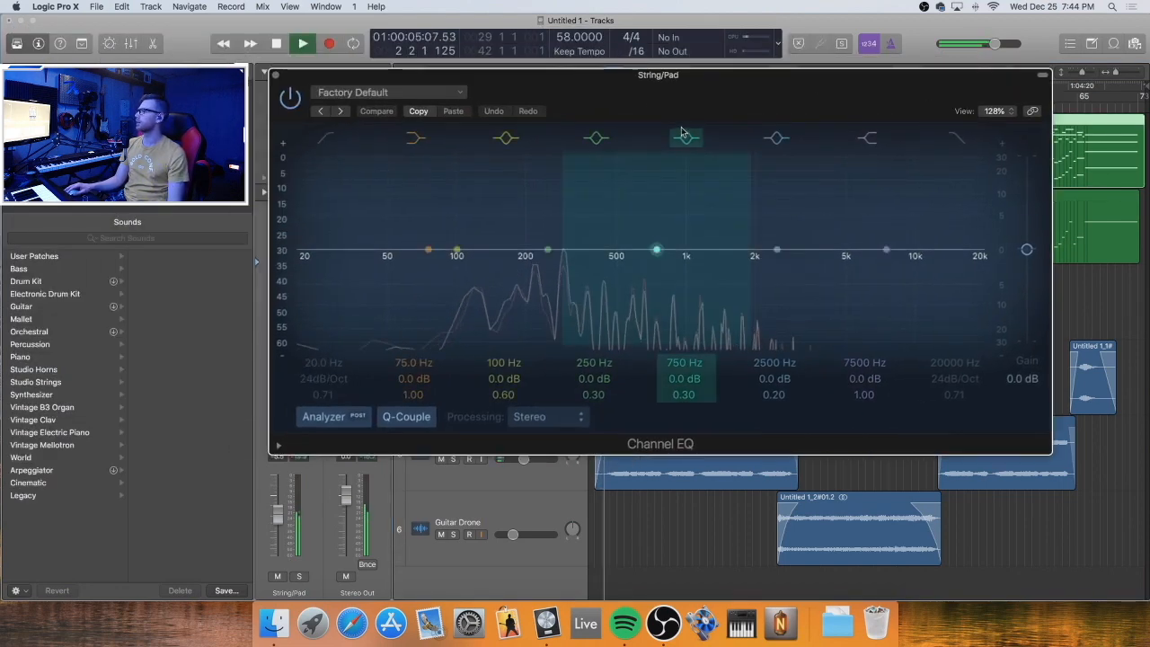
{"action": "left_click_drag", "start_coordinate": [684, 108], "coordinate": [724, 222]}
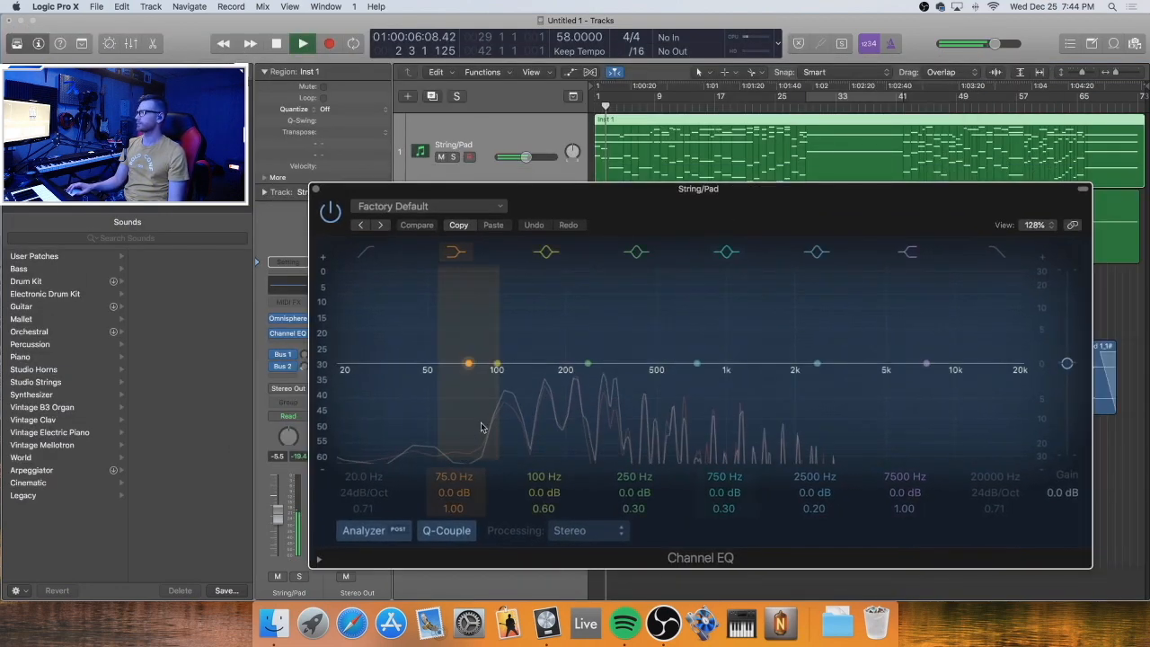
{"action": "left_click", "coordinate": [454, 157]}
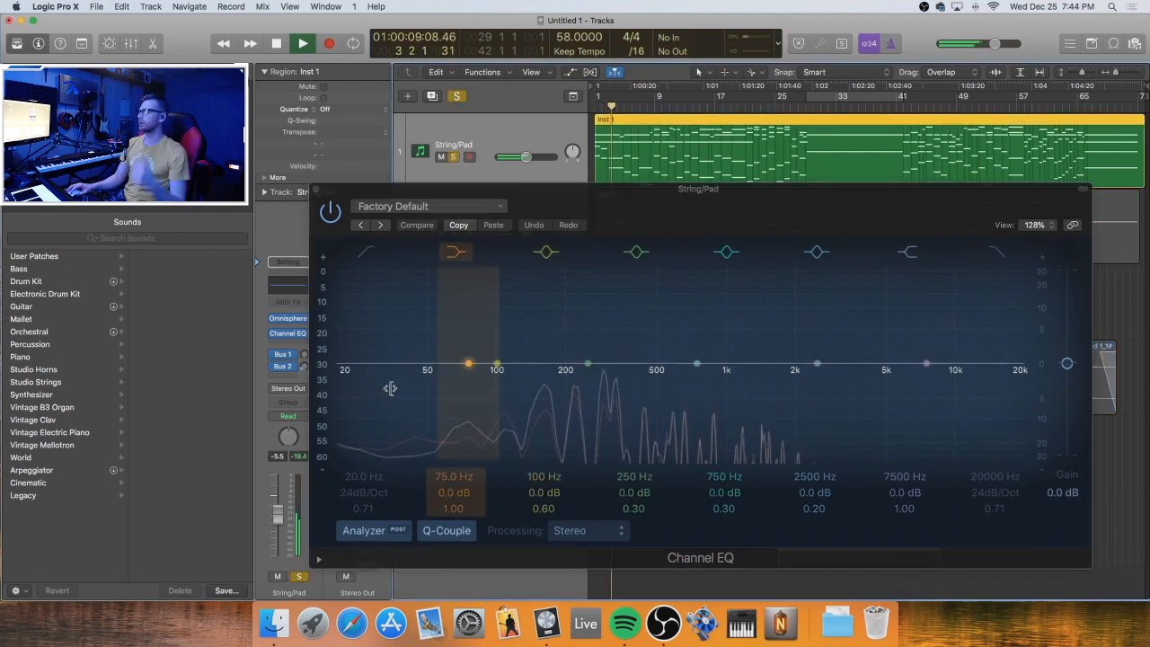
Enable the low-cut band on the String/Pad EQ at 146 Hz and close the EQ window
{"action": "left_click", "coordinate": [366, 251]}
{"action": "left_click_drag", "start_coordinate": [357, 472], "coordinate": [356, 436]}
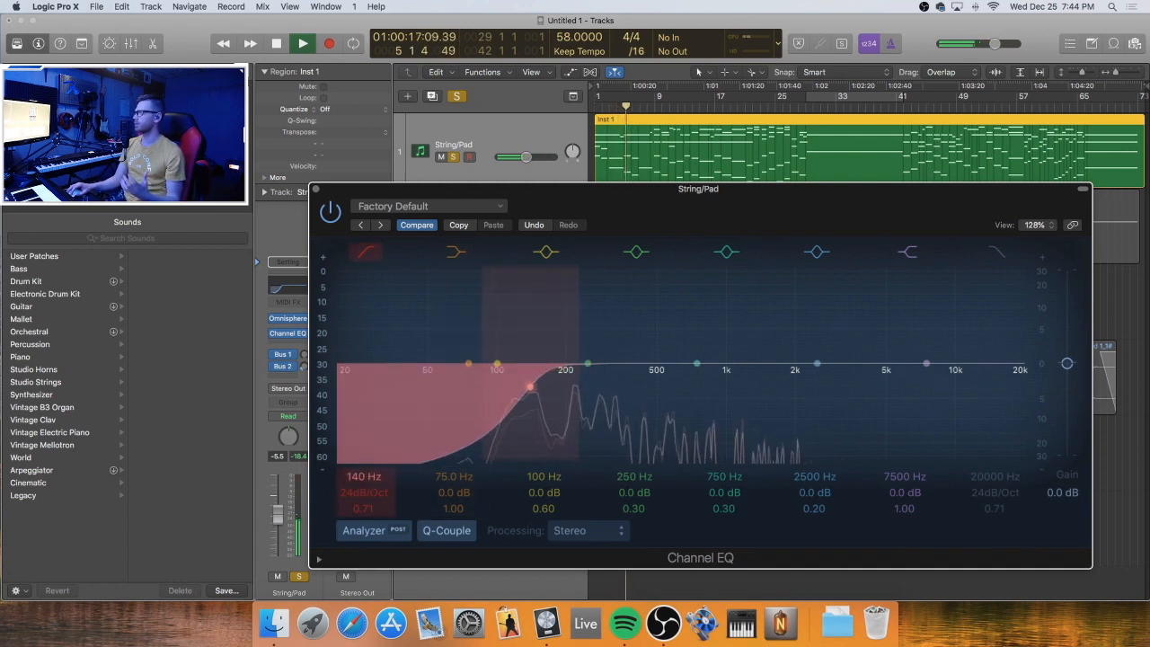
{"action": "mouse_move", "coordinate": [363, 476]}
{"action": "left_mouse_down"}
{"action": "mouse_move", "coordinate": [363, 498]}
{"action": "mouse_move", "coordinate": [363, 473]}
{"action": "left_mouse_up"}
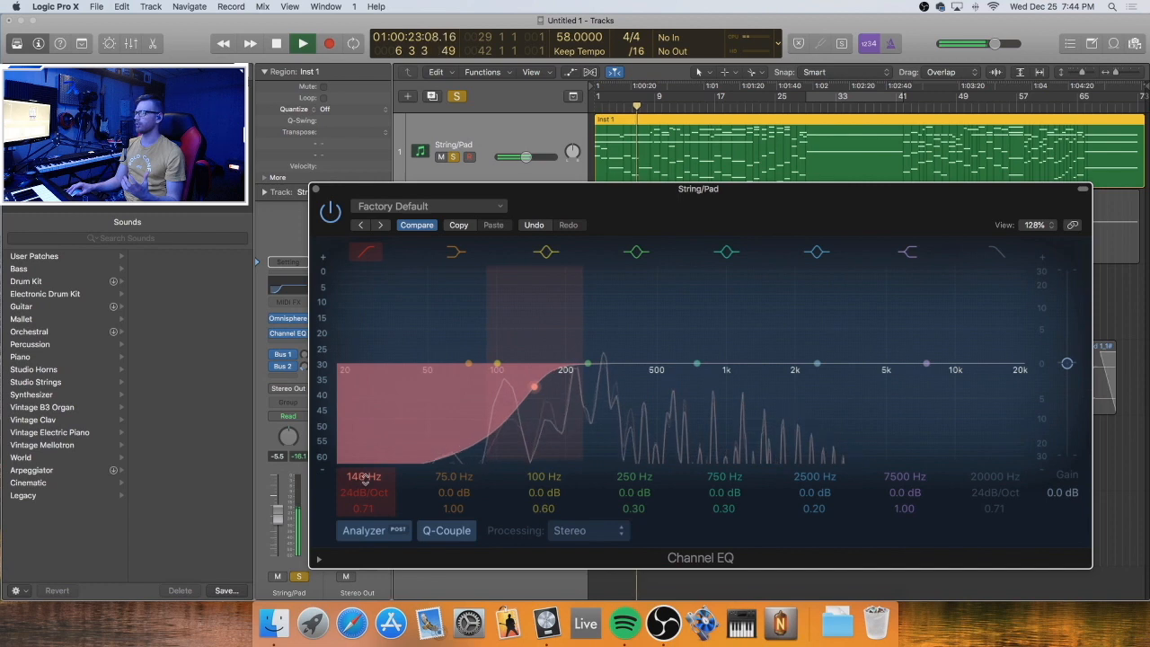
{"action": "left_click", "coordinate": [315, 188]}
Add a Channel EQ to the String Bass track and enable its low-cut band at 69 Hz
{"action": "left_click", "coordinate": [459, 236]}
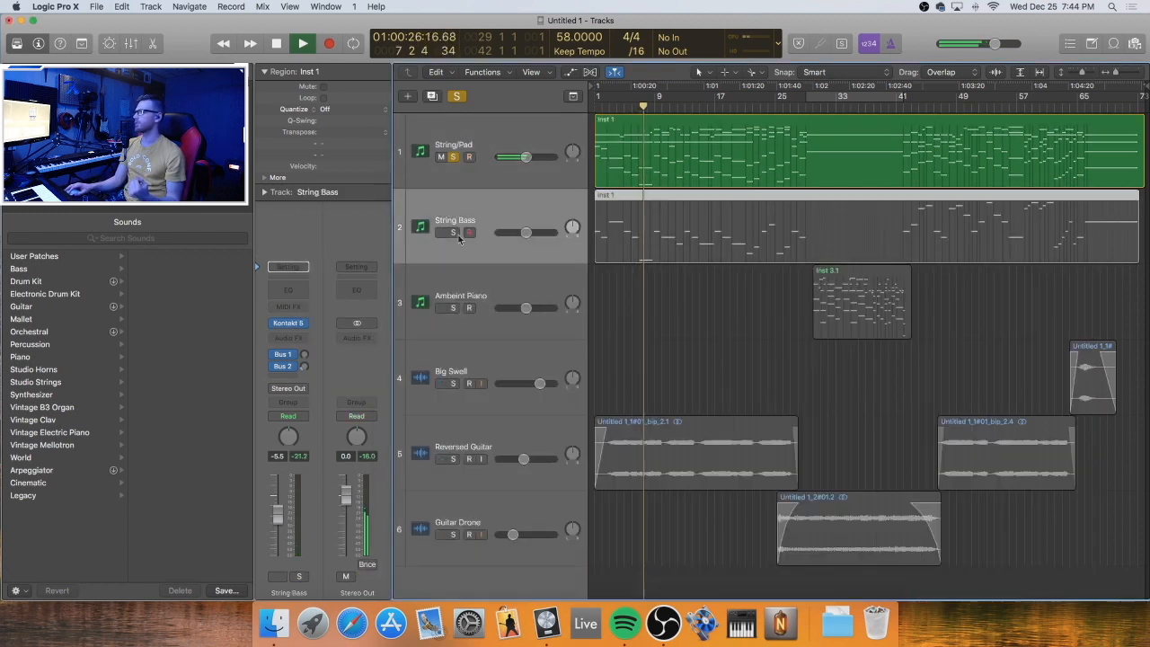
{"action": "left_click", "coordinate": [296, 290]}
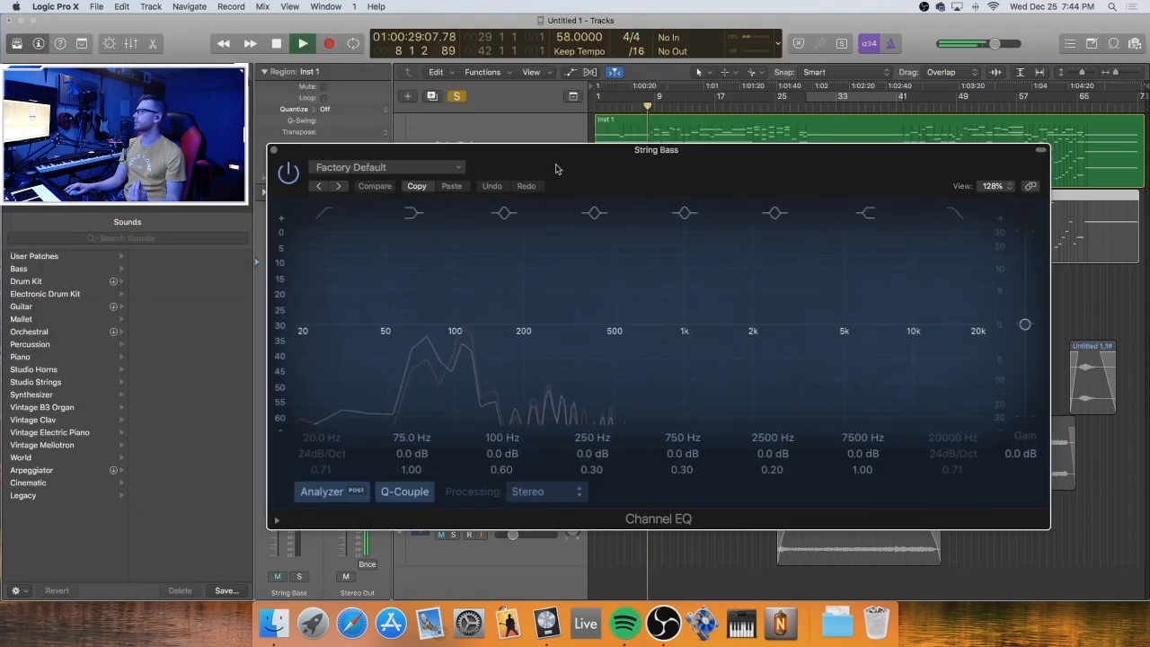
{"action": "left_click_drag", "start_coordinate": [555, 168], "coordinate": [548, 185]}
{"action": "left_click", "coordinate": [315, 233]}
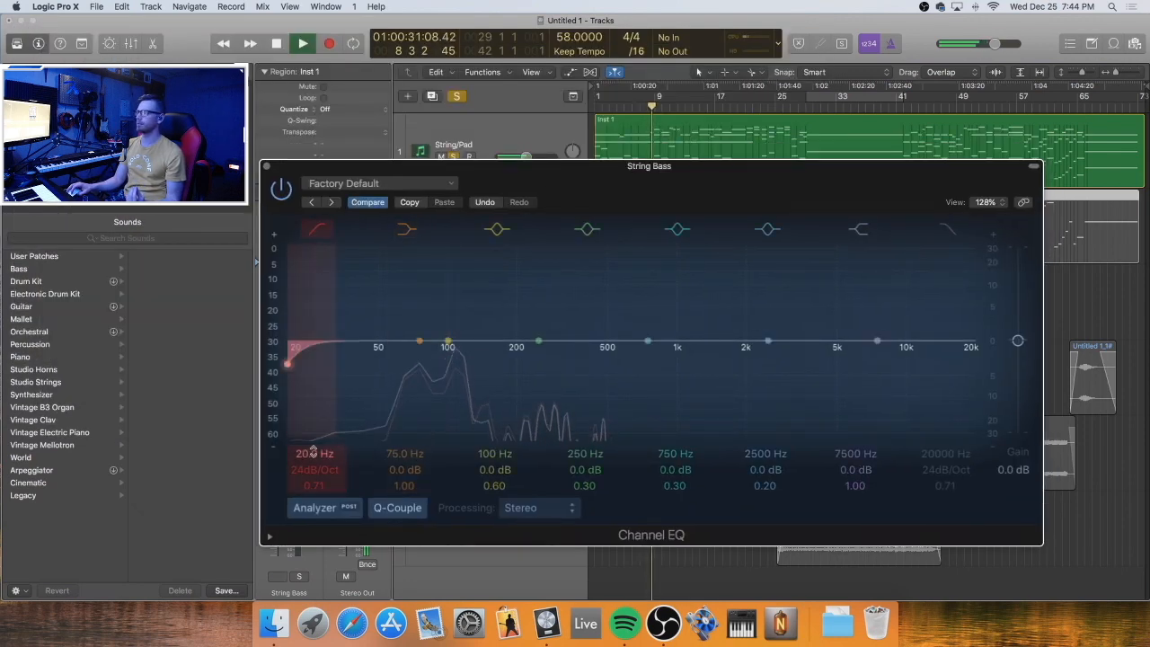
{"action": "left_click_drag", "start_coordinate": [313, 451], "coordinate": [323, 327]}
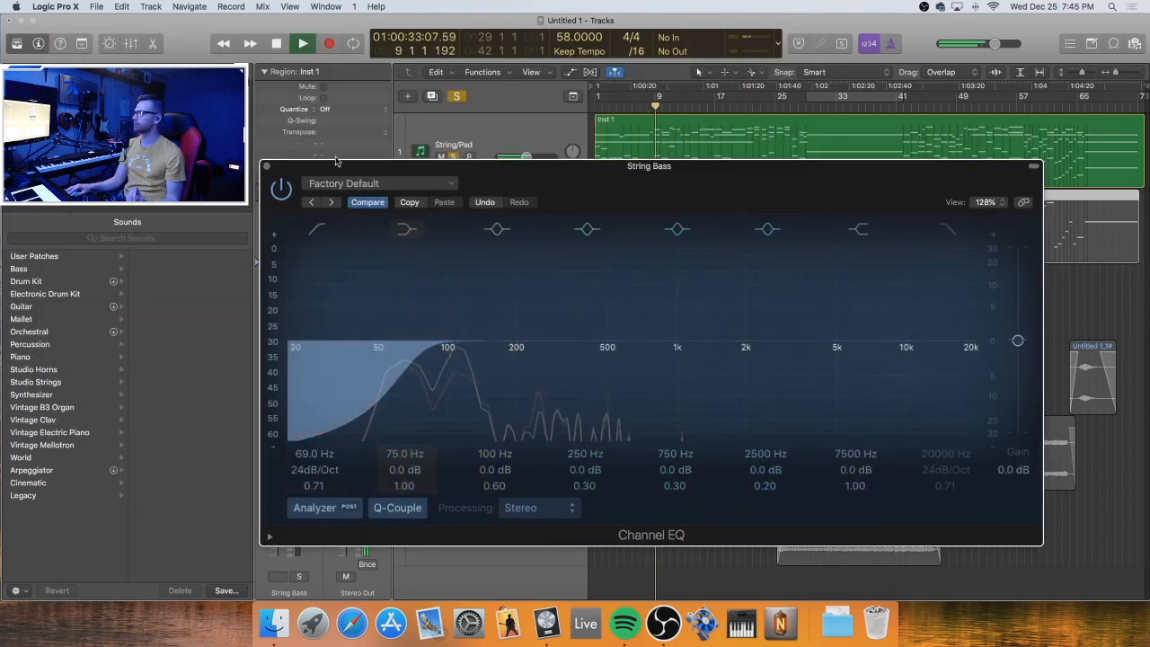
Solo only the String Bass track, set its low cut to 39.5 Hz with a Q of 0.93 and close the EQ window
{"action": "left_click_drag", "start_coordinate": [495, 169], "coordinate": [402, 149]}
{"action": "left_click", "coordinate": [454, 232]}
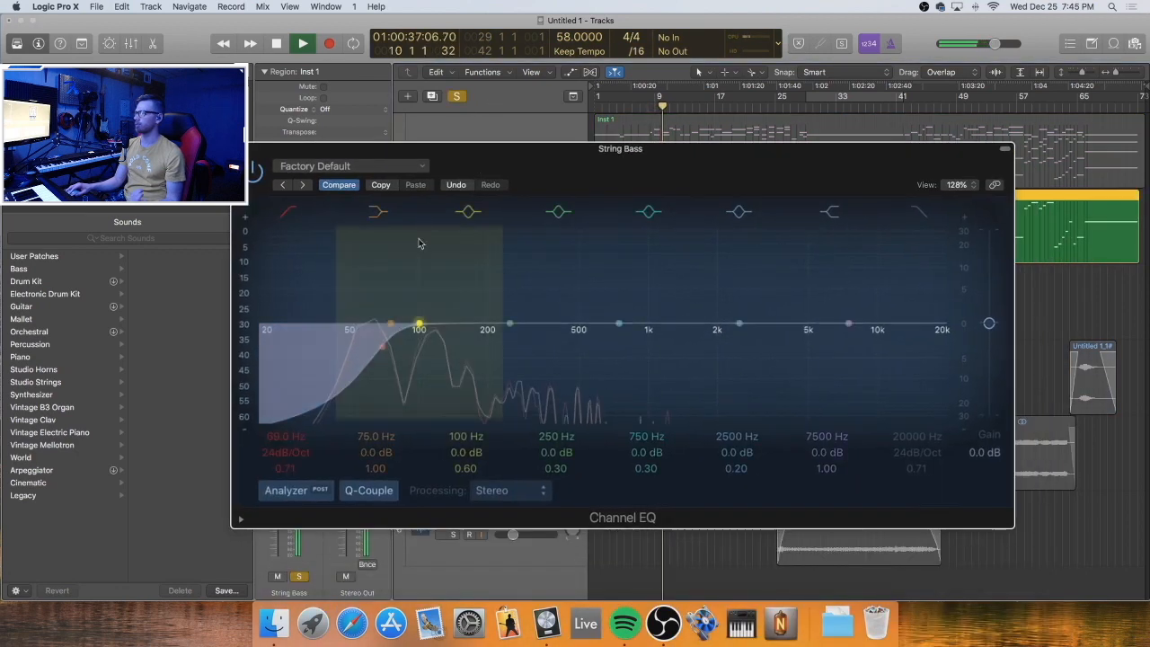
{"action": "left_click_drag", "start_coordinate": [285, 437], "coordinate": [285, 449]}
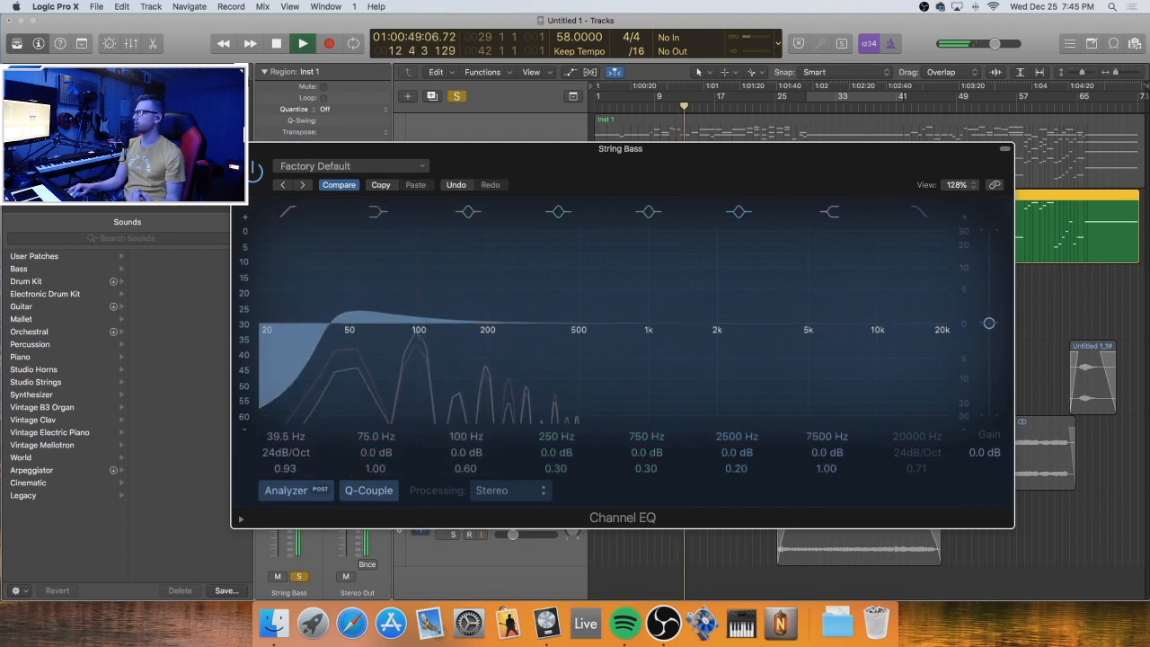
{"action": "left_click", "coordinate": [241, 148]}
Solo only the Ambeint Piano track and play from the start of its region
{"action": "left_click", "coordinate": [475, 288]}
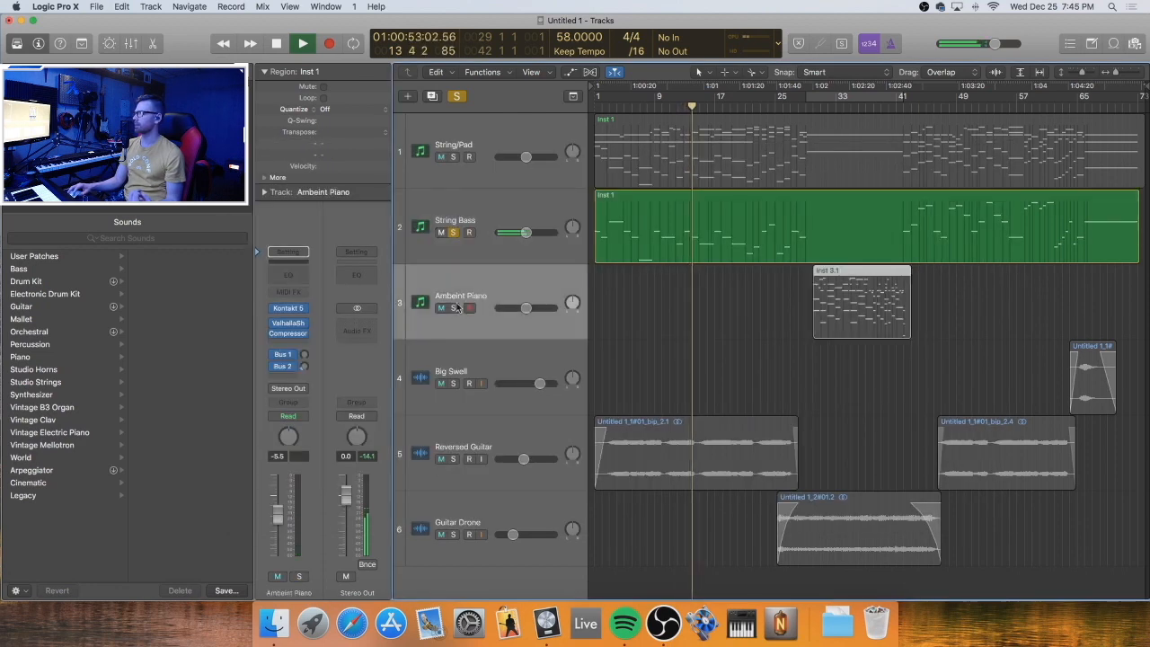
{"action": "key", "text": "shift+space"}
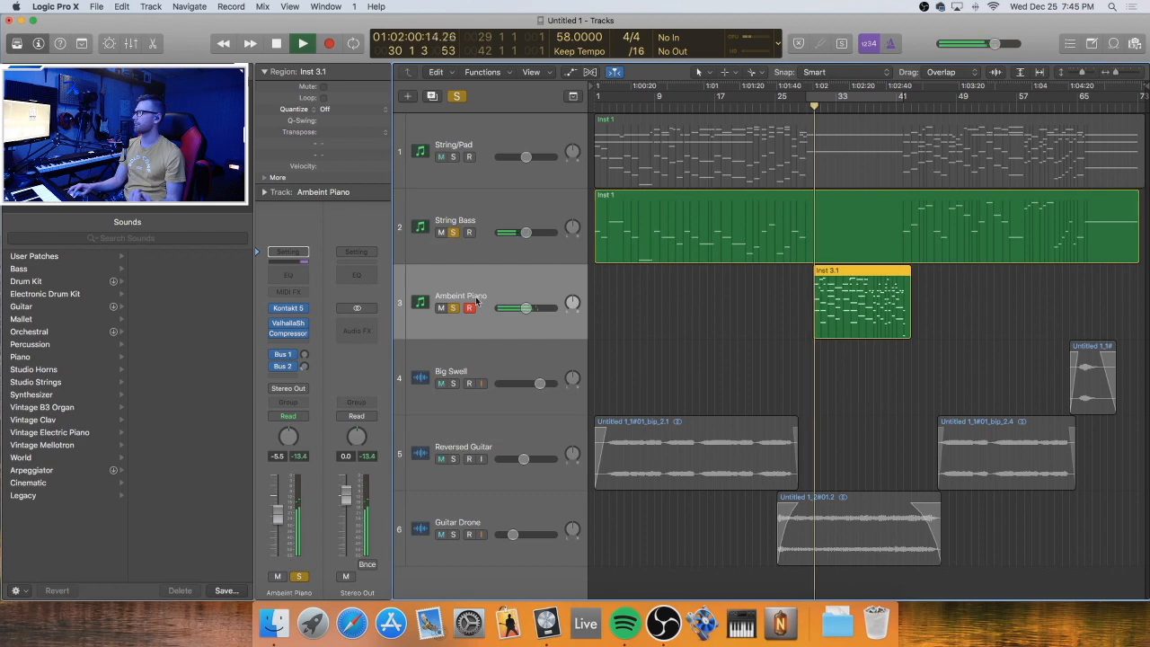
{"action": "left_click", "coordinate": [452, 232]}
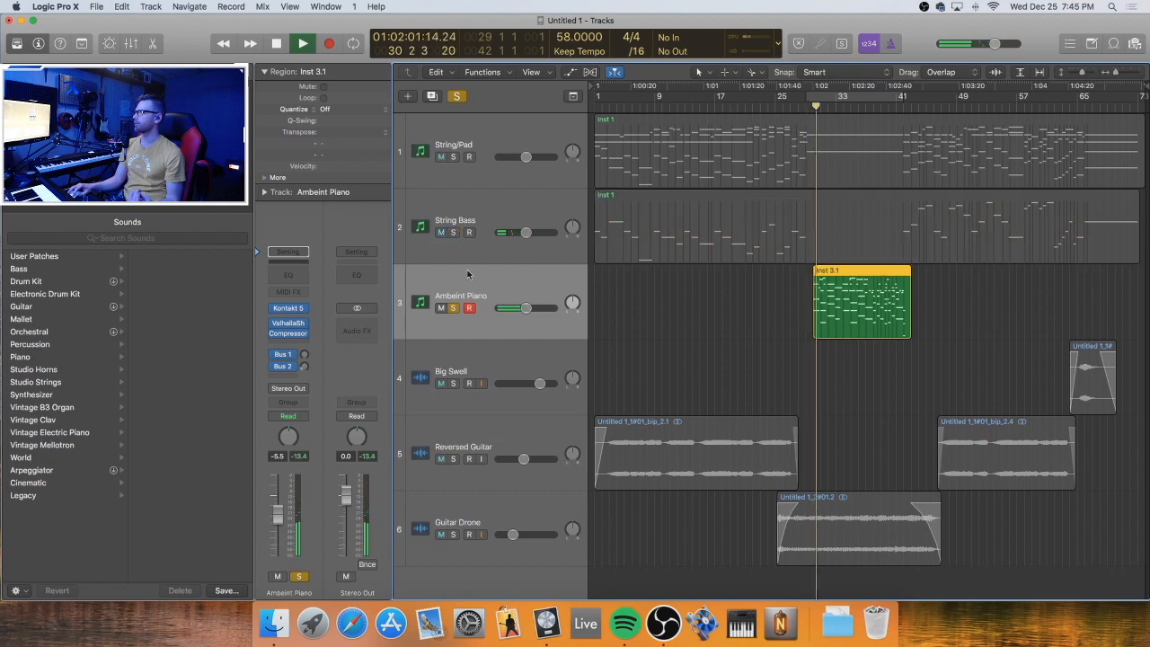
Add a Channel EQ to the Ambeint Piano track with a 104 Hz low cut and close the EQ window
{"action": "left_click", "coordinate": [301, 276]}
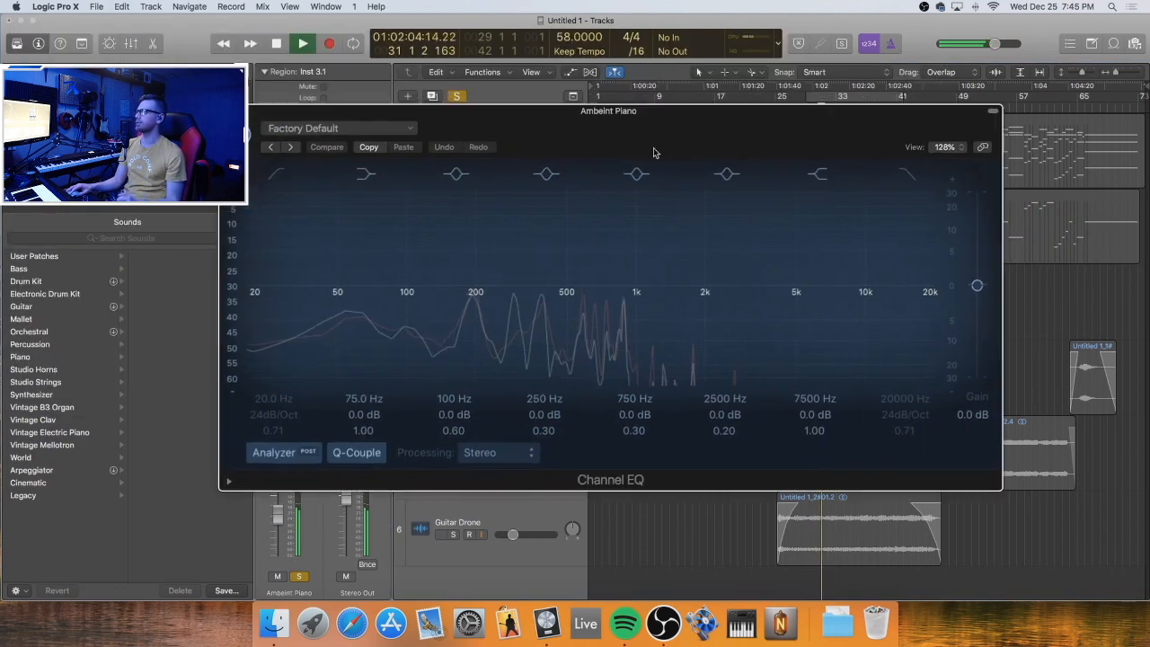
{"action": "left_click", "coordinate": [275, 174]}
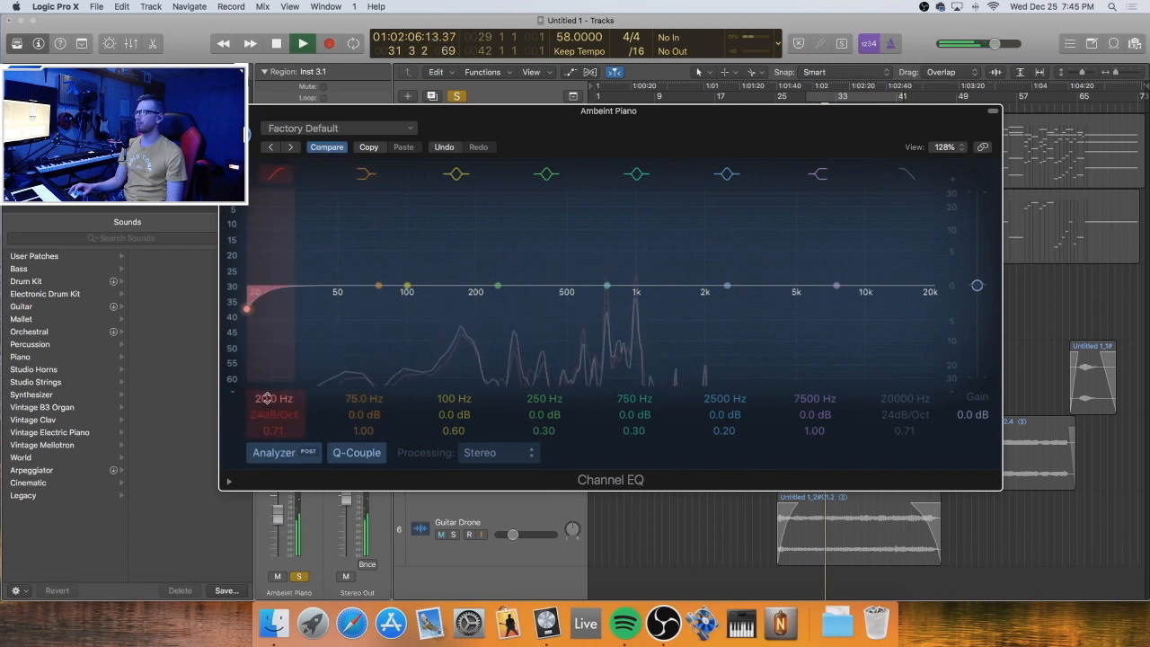
{"action": "left_click_drag", "start_coordinate": [252, 308], "coordinate": [429, 308]}
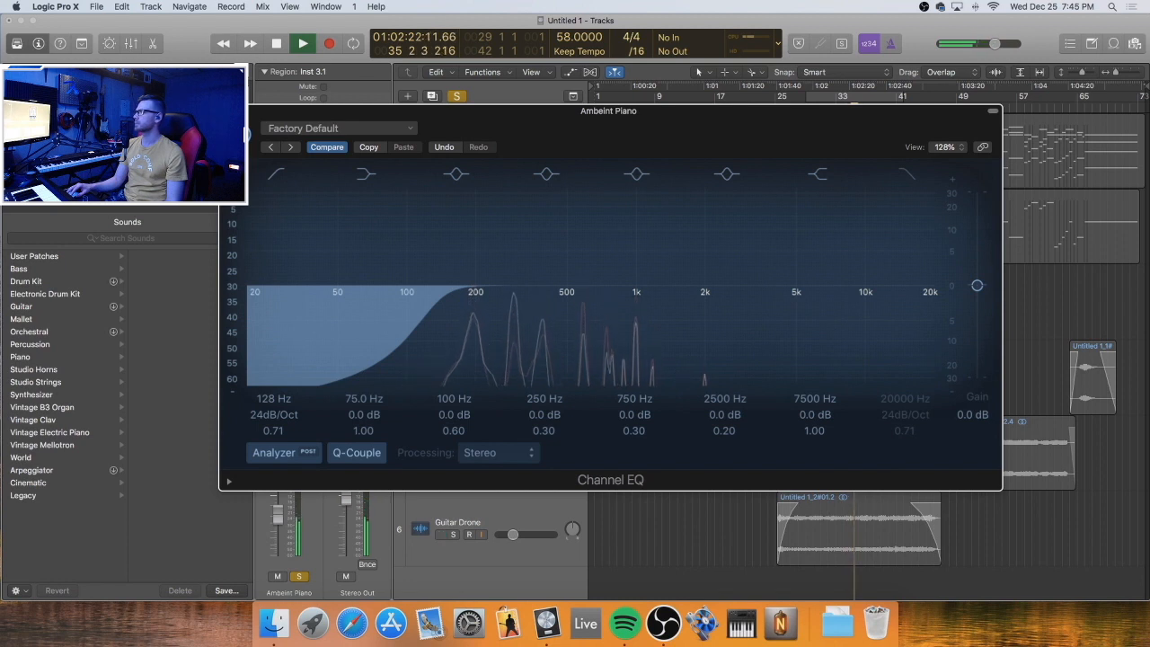
{"action": "left_click_drag", "start_coordinate": [273, 399], "coordinate": [273, 427]}
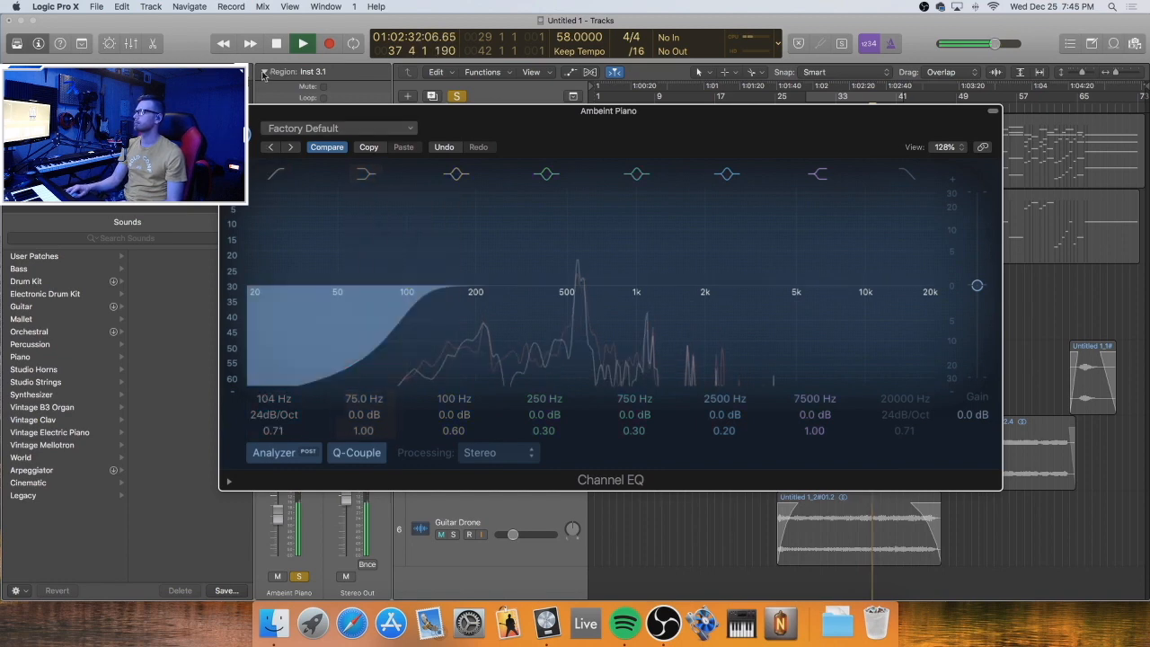
{"action": "key", "text": "super+w"}
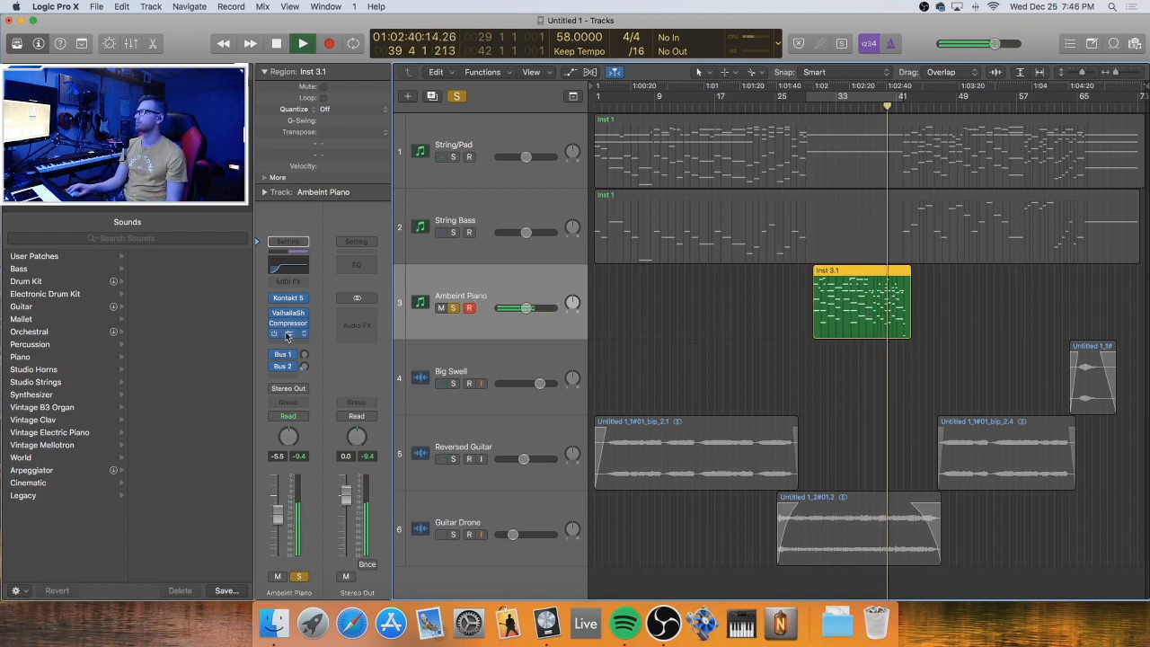
Solo only the Big Swell track, play from the start of its region and select the track
{"action": "left_click", "coordinate": [453, 308]}
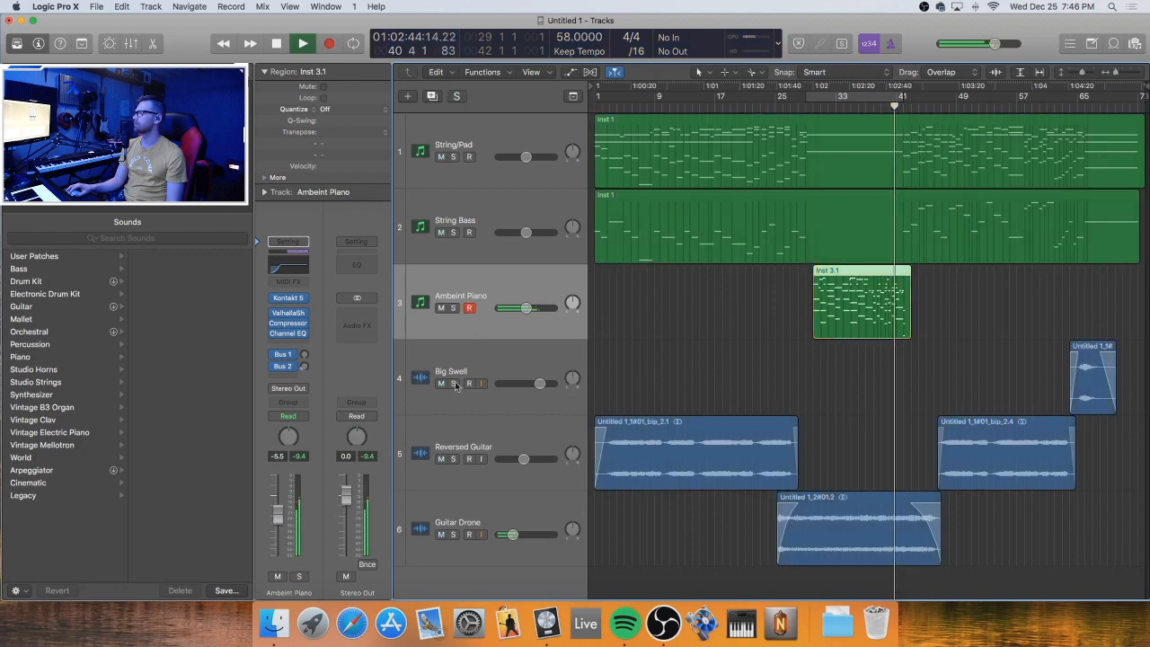
{"action": "left_click", "coordinate": [452, 383]}
{"action": "key", "text": "space"}
{"action": "left_click", "coordinate": [1079, 97]}
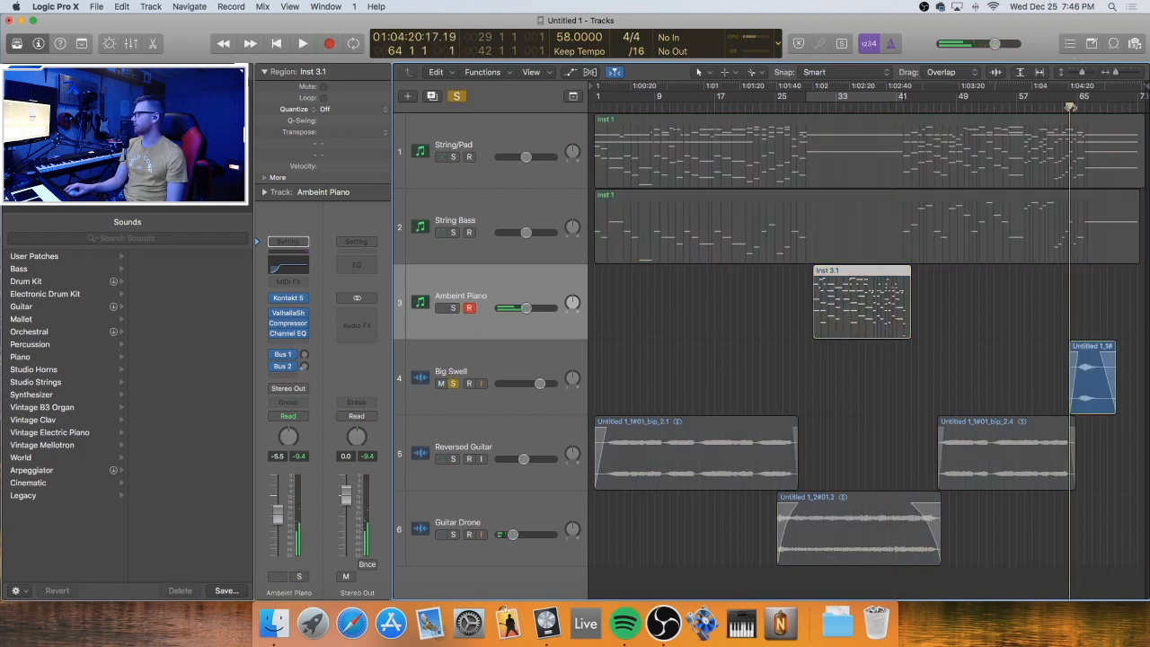
{"action": "left_click", "coordinate": [503, 395]}
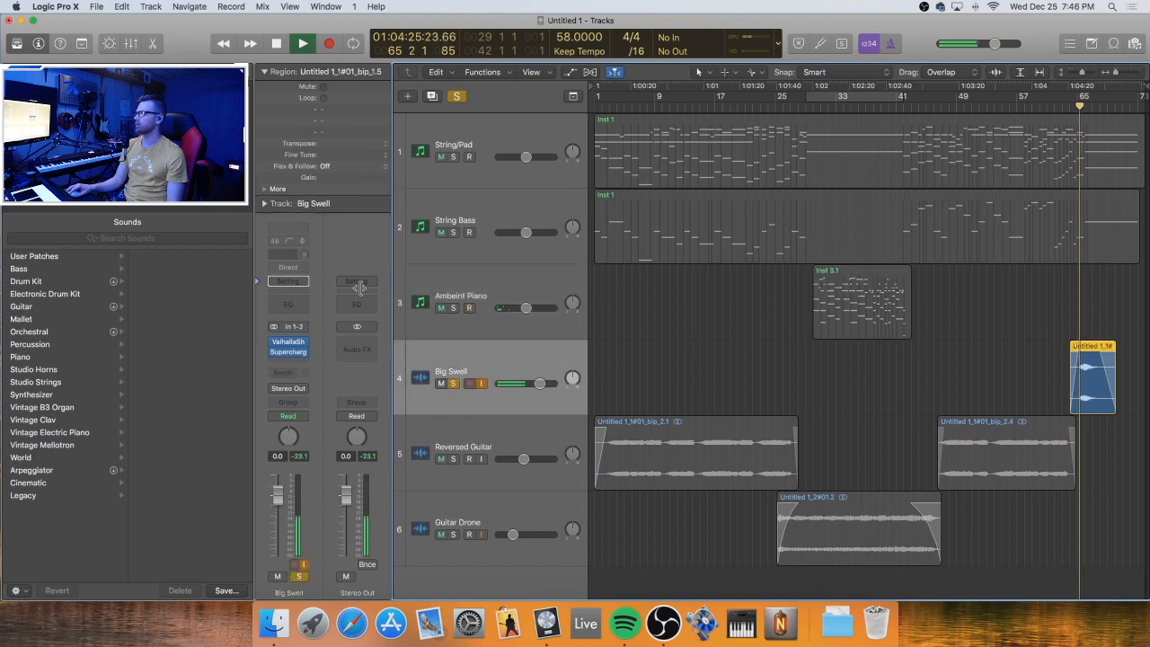
Add a Channel EQ to the Big Swell track and enable its low cut at 106 Hz
{"action": "left_click", "coordinate": [288, 305]}
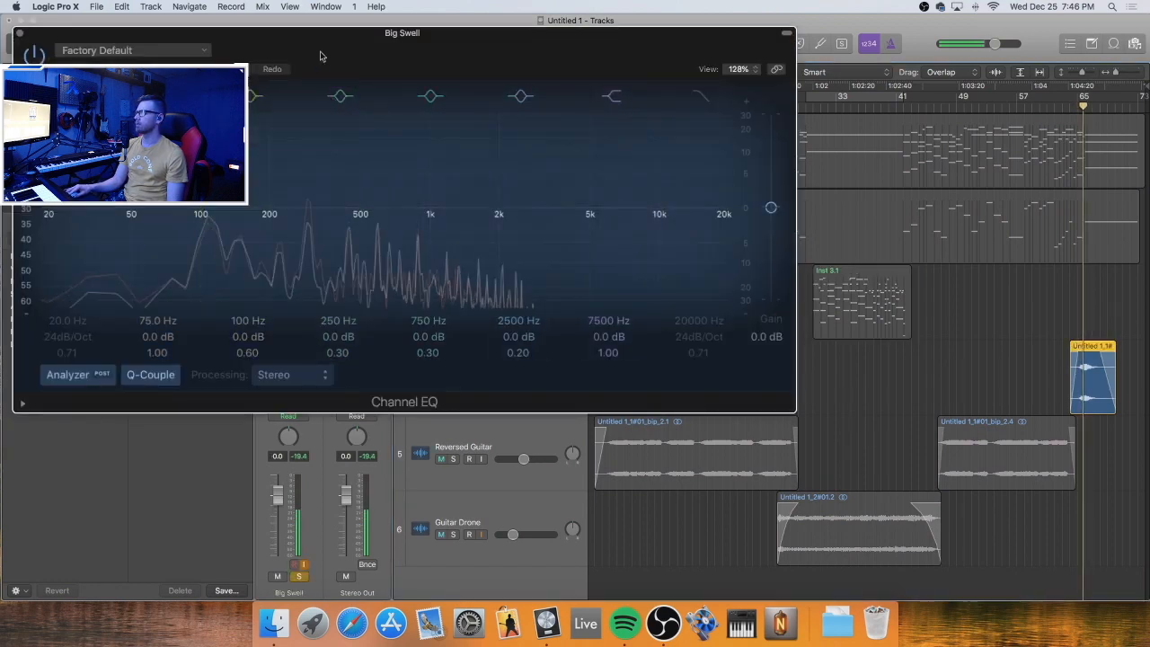
{"action": "left_click_drag", "start_coordinate": [320, 53], "coordinate": [432, 74]}
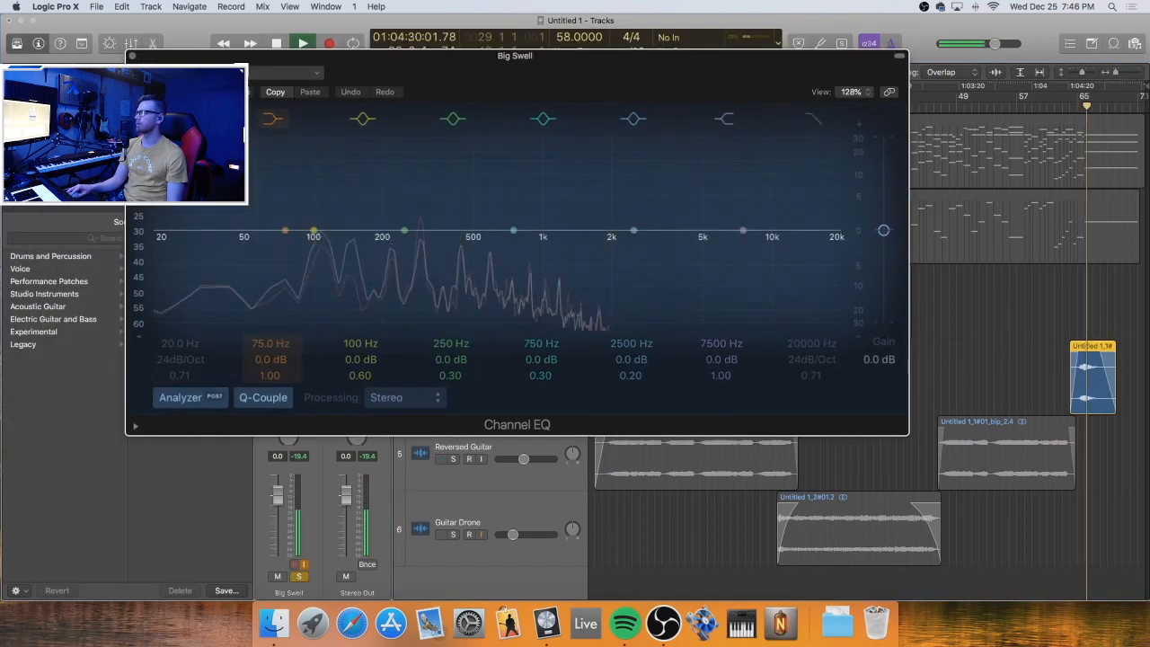
{"action": "left_click", "coordinate": [182, 118]}
{"action": "left_click_drag", "start_coordinate": [179, 343], "coordinate": [179, 296]}
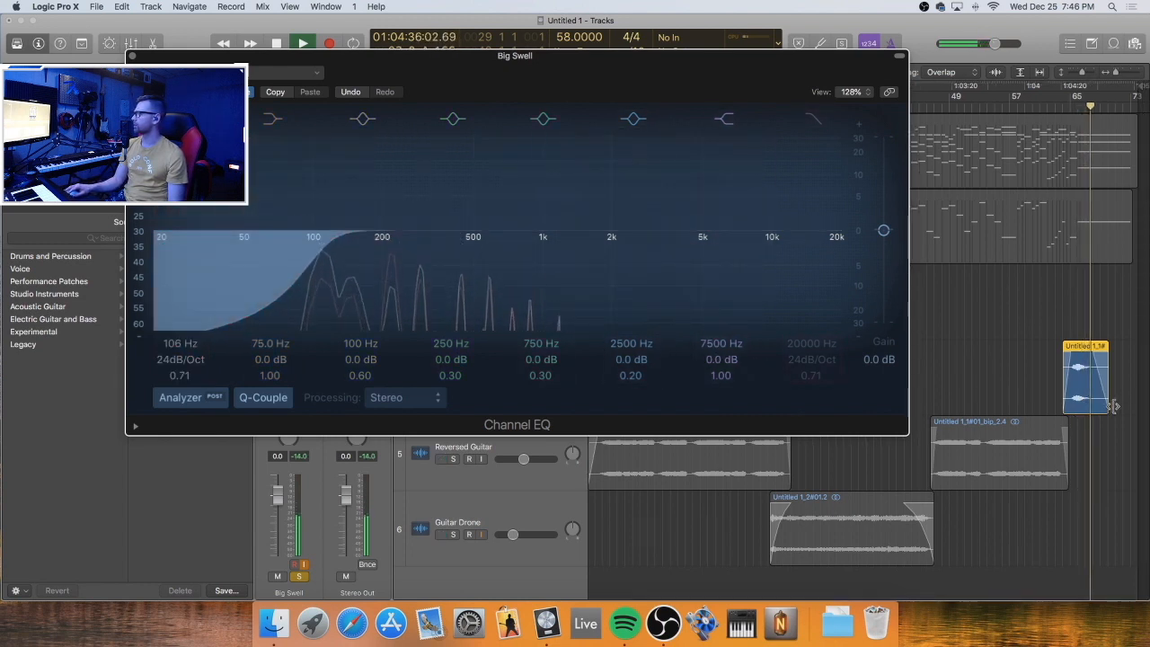
Shorten the end of the Big Swell region to about bar 68, close the EQ window and stop playback
{"action": "left_click_drag", "start_coordinate": [1111, 406], "coordinate": [1092, 409]}
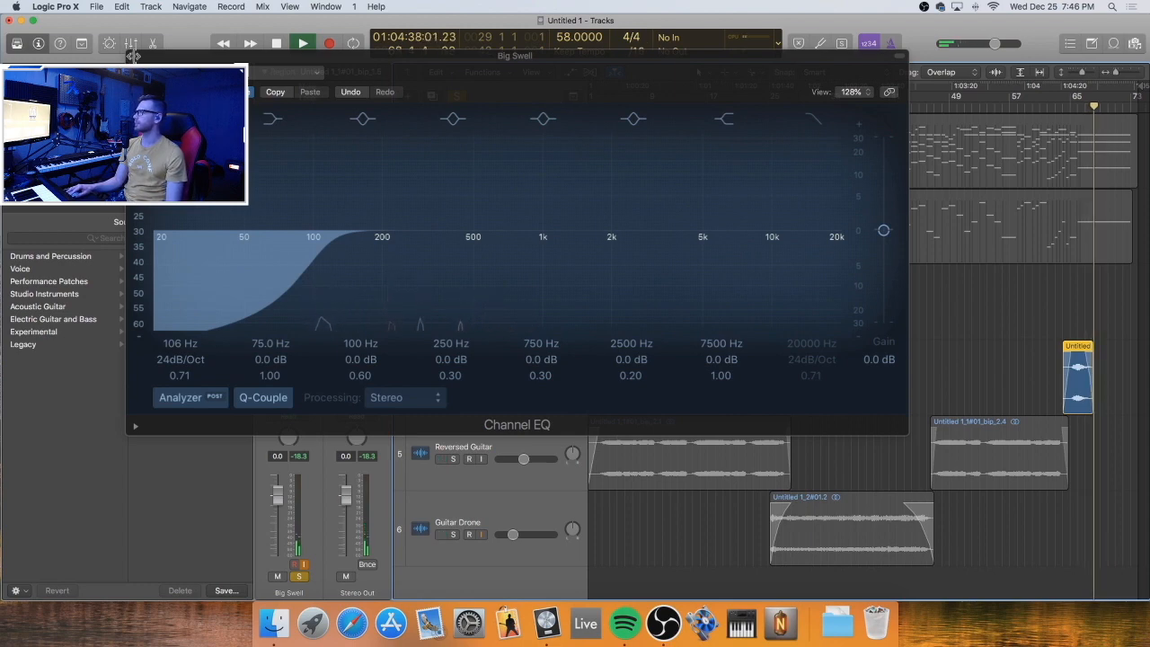
{"action": "left_click", "coordinate": [132, 56]}
{"action": "key", "text": "space"}
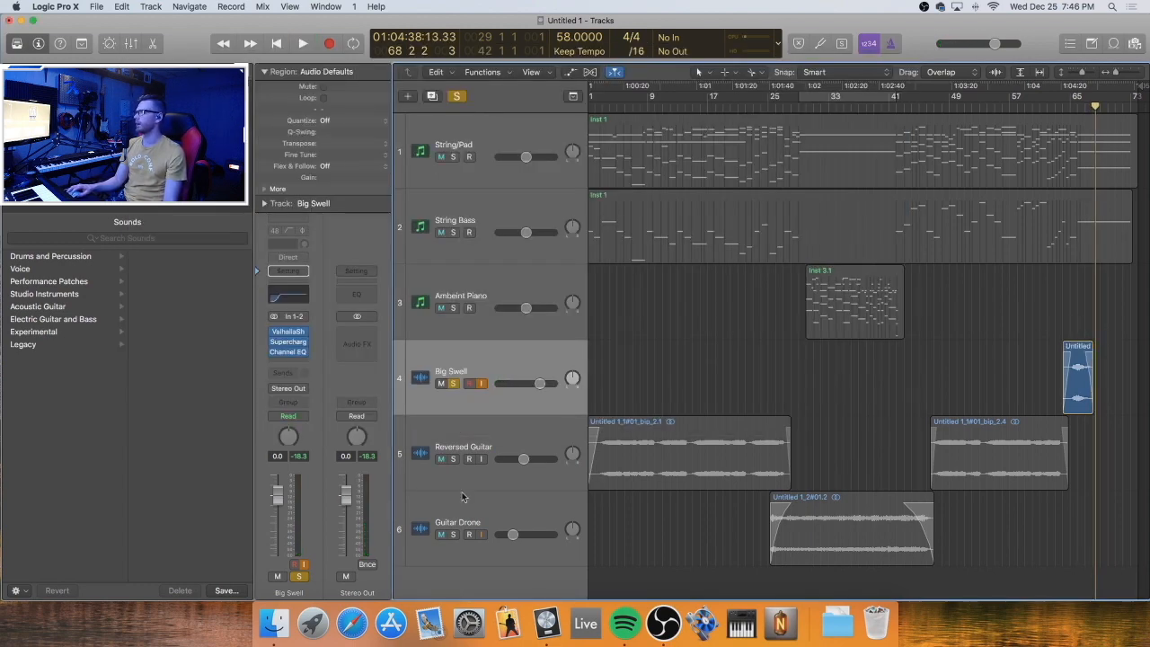
Unsolo the Big Swell track and play the full mix from just before its region
{"action": "left_click", "coordinate": [454, 384]}
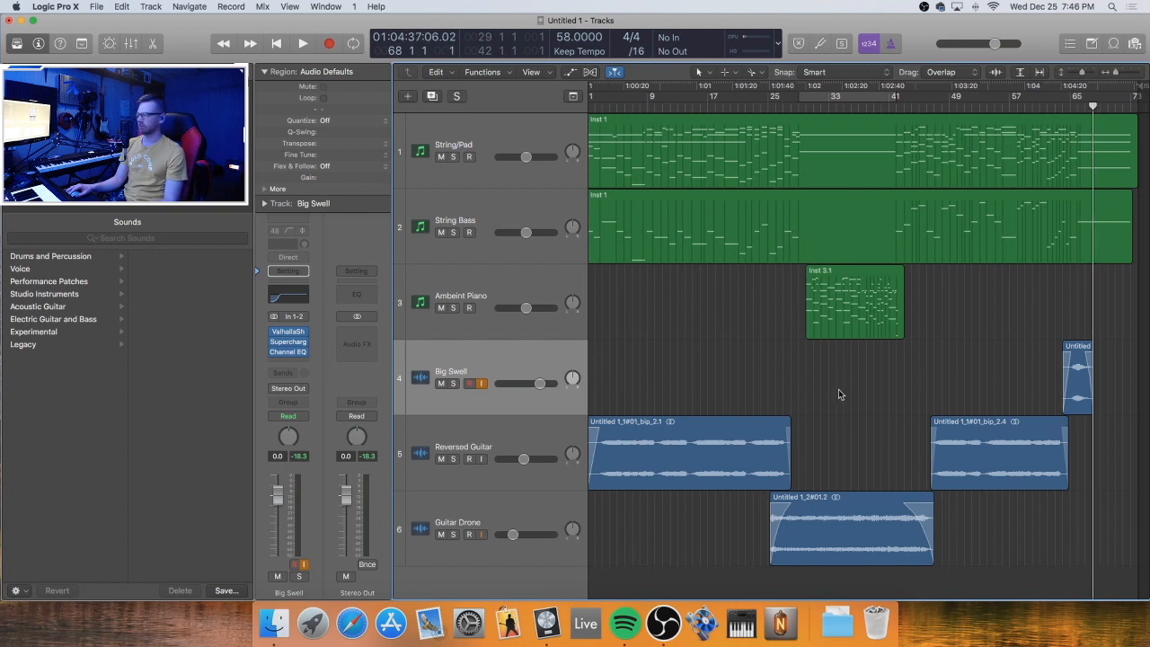
{"action": "key", "text": "comma"}
{"action": "key", "text": "comma"}
{"action": "key", "text": "comma"}
{"action": "key", "text": "comma"}
{"action": "key", "text": "space"}
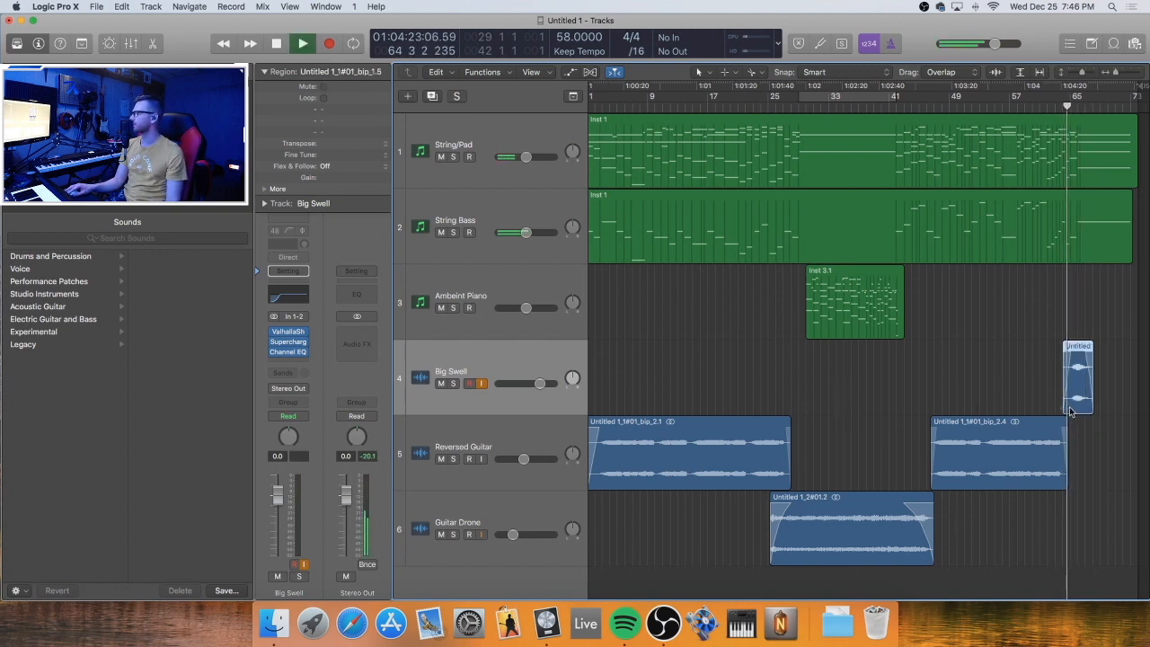
Trim the start of the Big Swell region to bar 65 and lower the track's volume to -2.2 dB
{"action": "left_click_drag", "start_coordinate": [1065, 410], "coordinate": [1071, 408]}
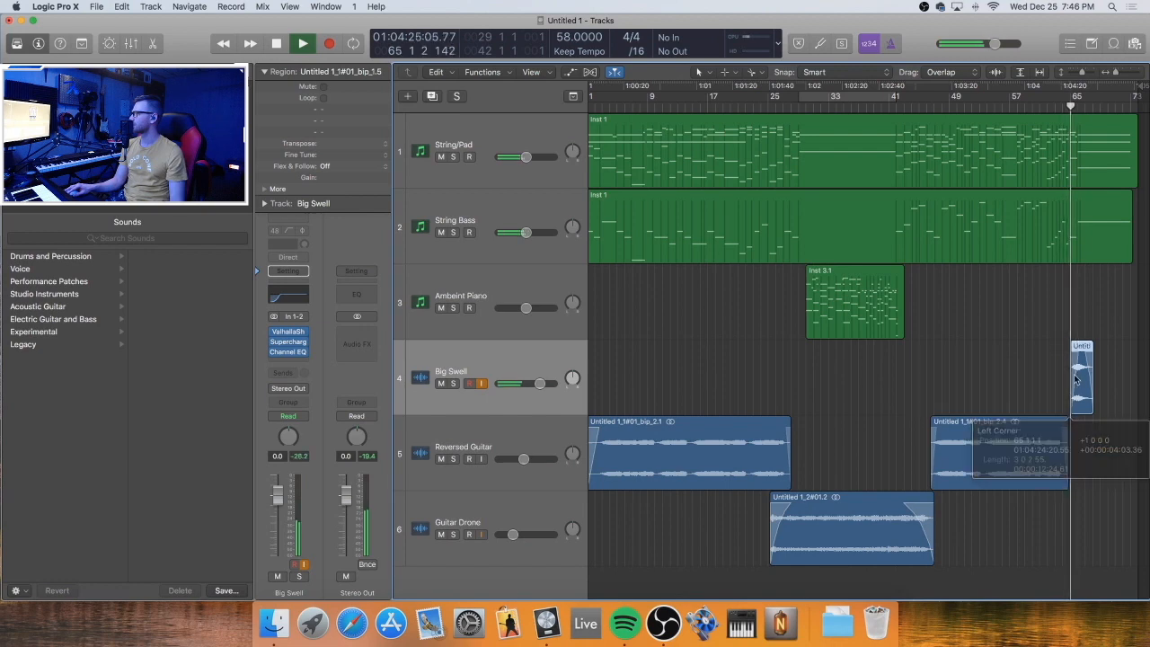
{"action": "left_click", "coordinate": [1039, 378]}
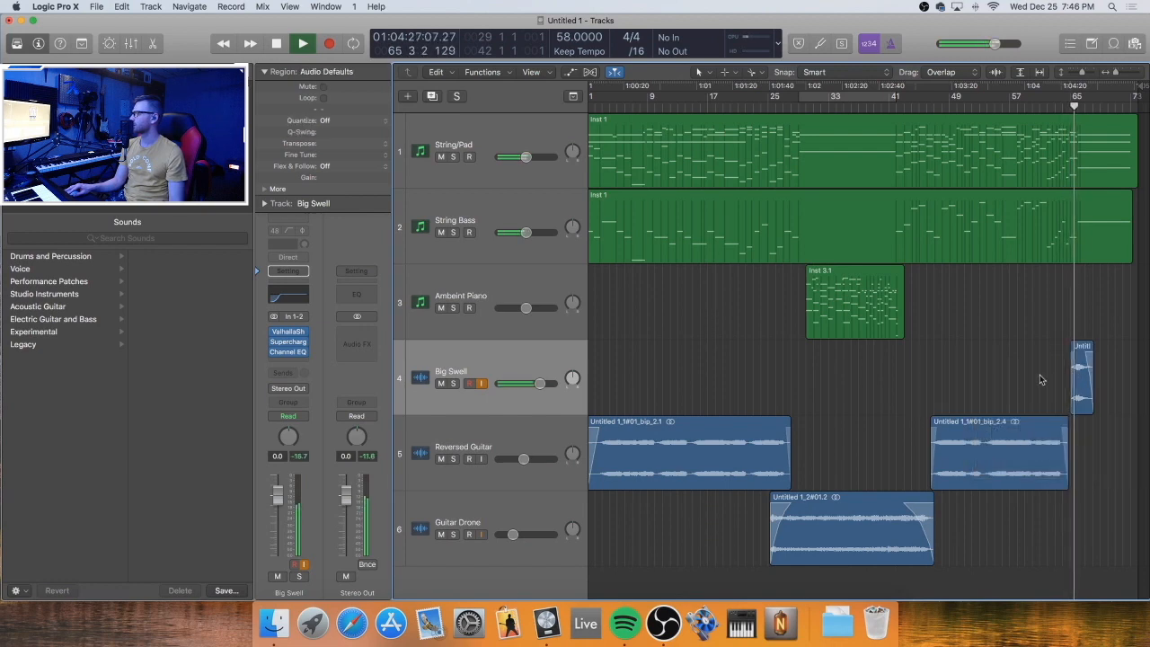
{"action": "key", "text": "super+Right"}
{"action": "key", "text": "super+Right"}
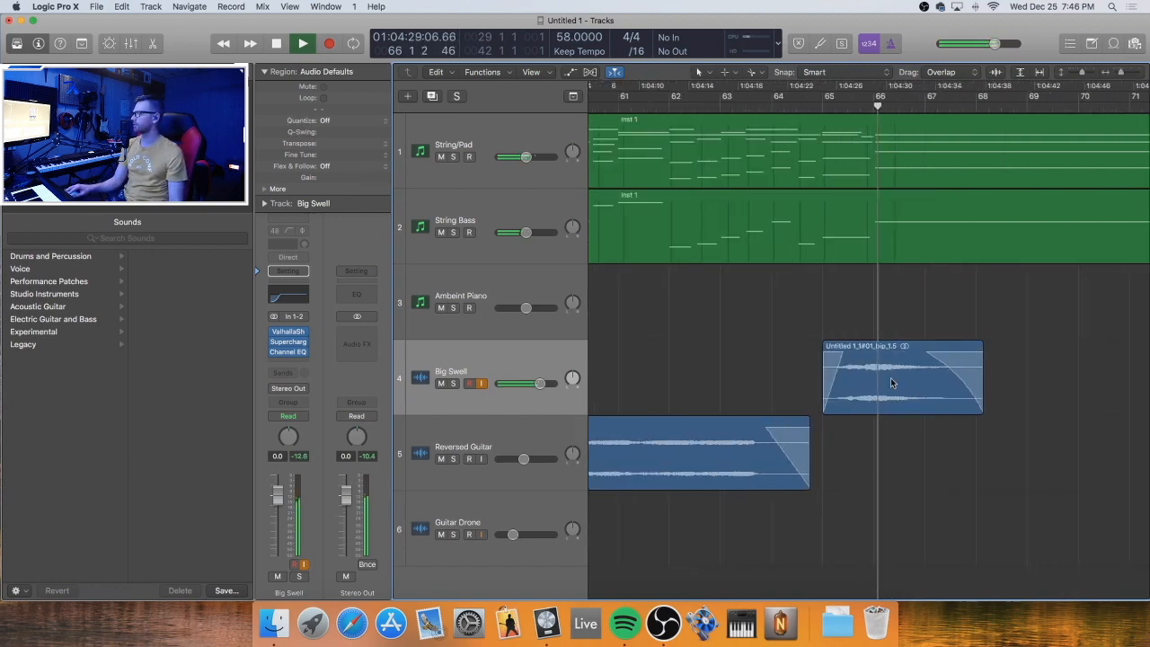
{"action": "left_click_drag", "start_coordinate": [539, 383], "coordinate": [532, 382]}
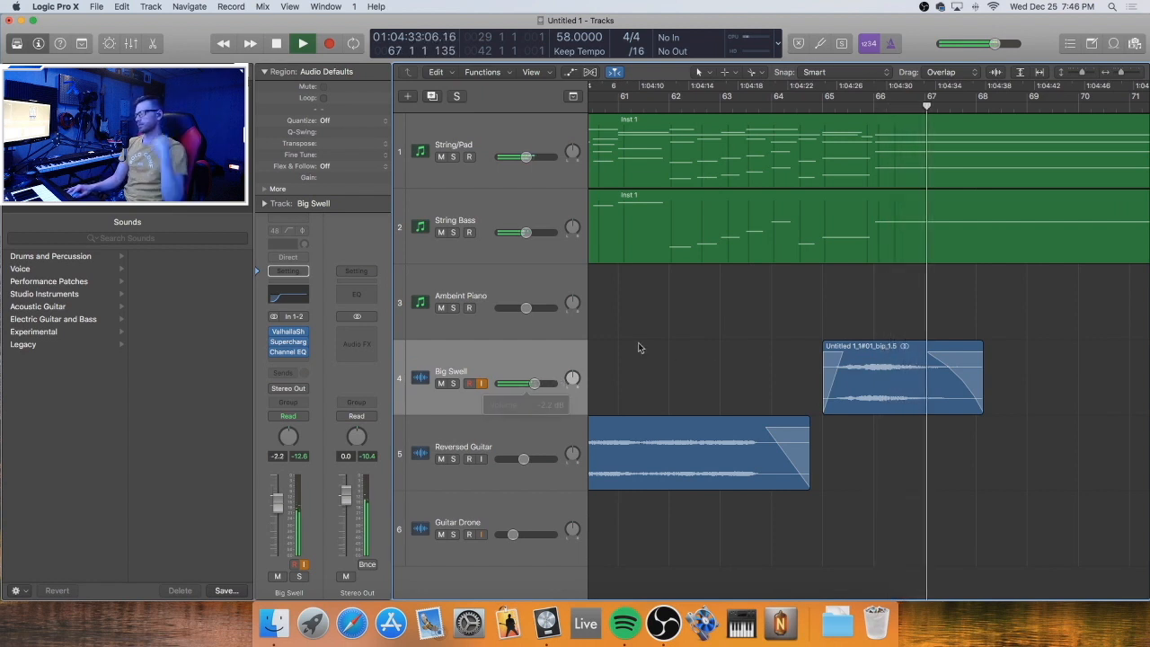
{"action": "key", "text": "space"}
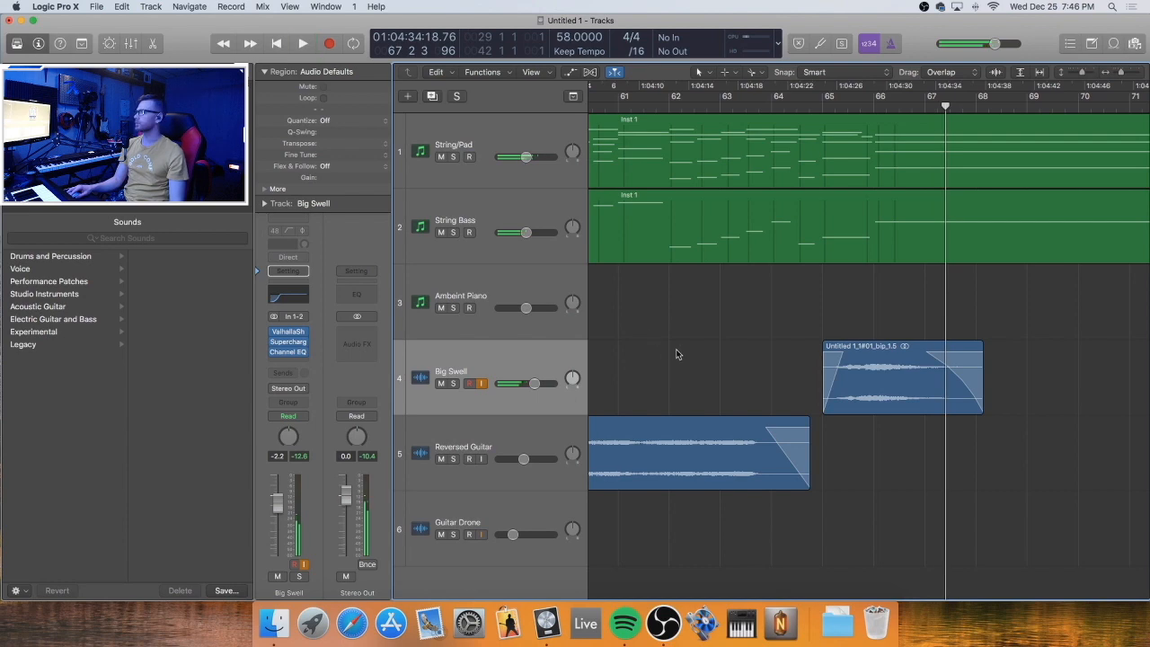
Play from bar 5 with only the Reversed Guitar track soloed and selected
{"action": "key", "text": "z"}
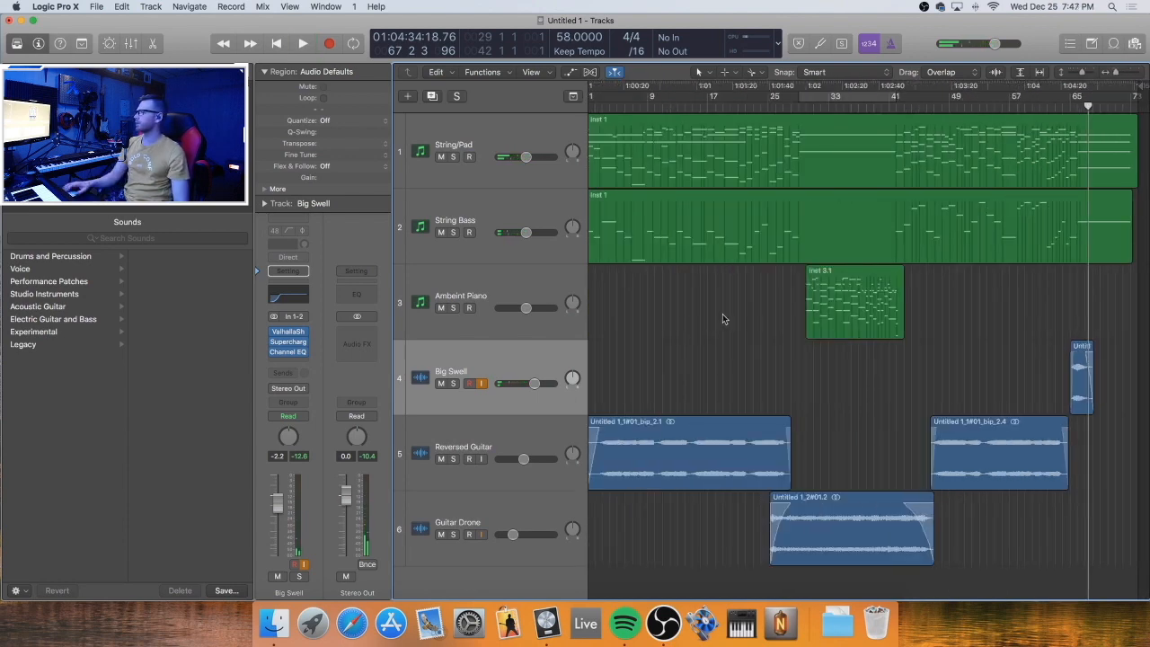
{"action": "left_click", "coordinate": [618, 98]}
{"action": "key", "text": "space"}
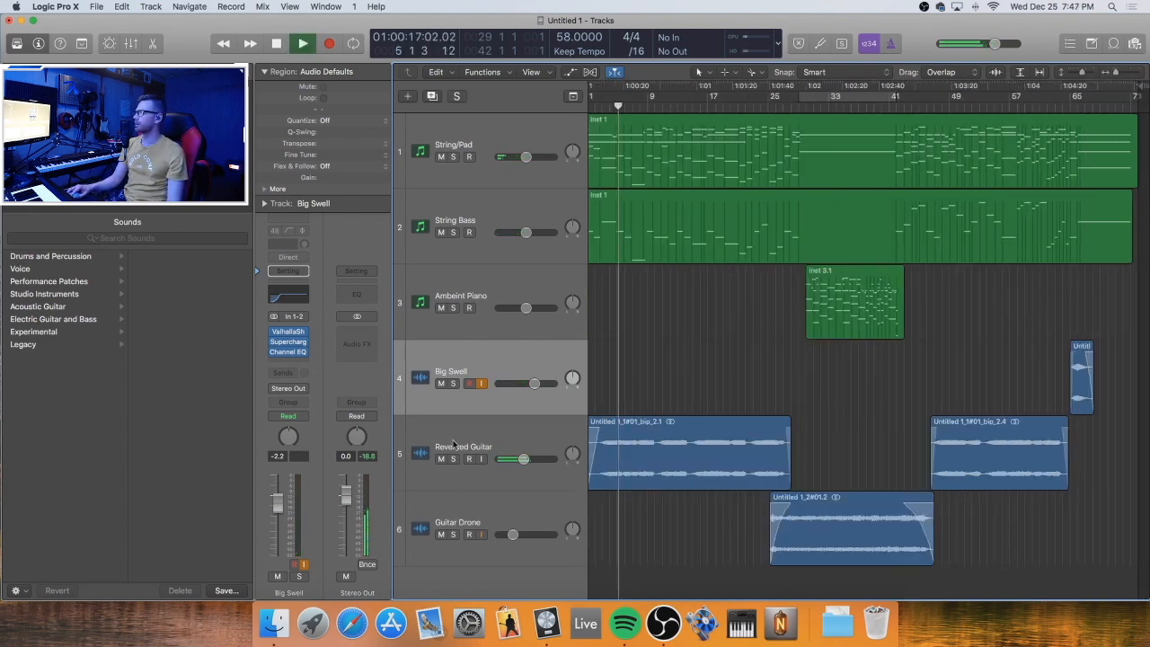
{"action": "left_click", "coordinate": [454, 459]}
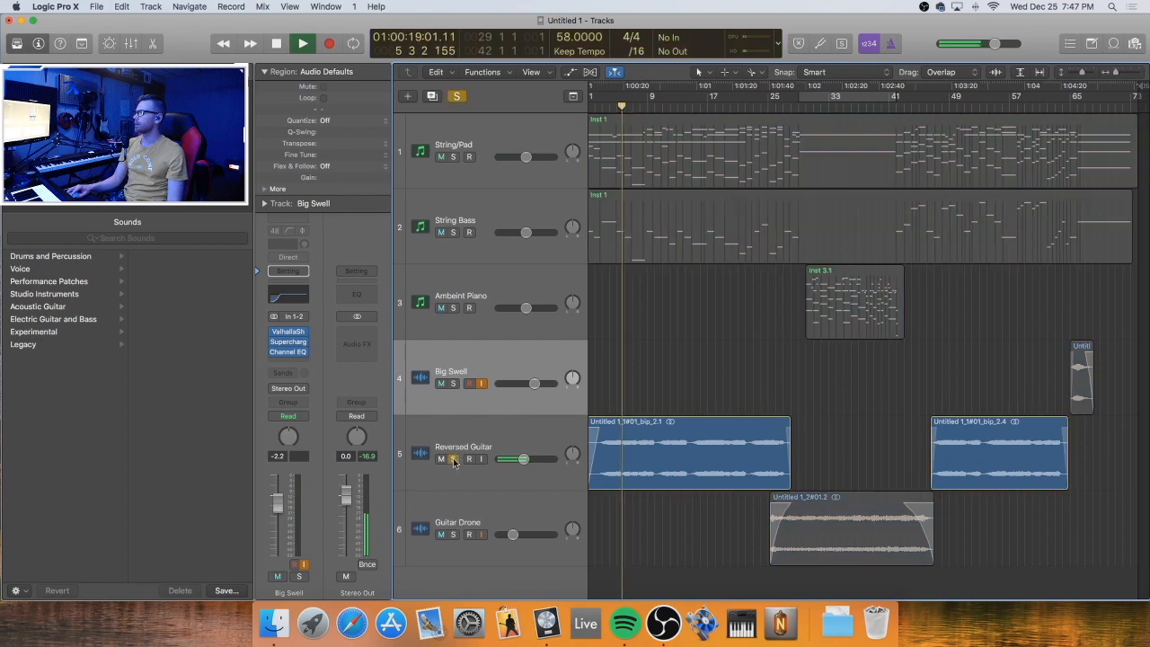
{"action": "scroll", "coordinate": [455, 459], "scroll_direction": "left", "scroll_amount": 1}
{"action": "left_click", "coordinate": [444, 445]}
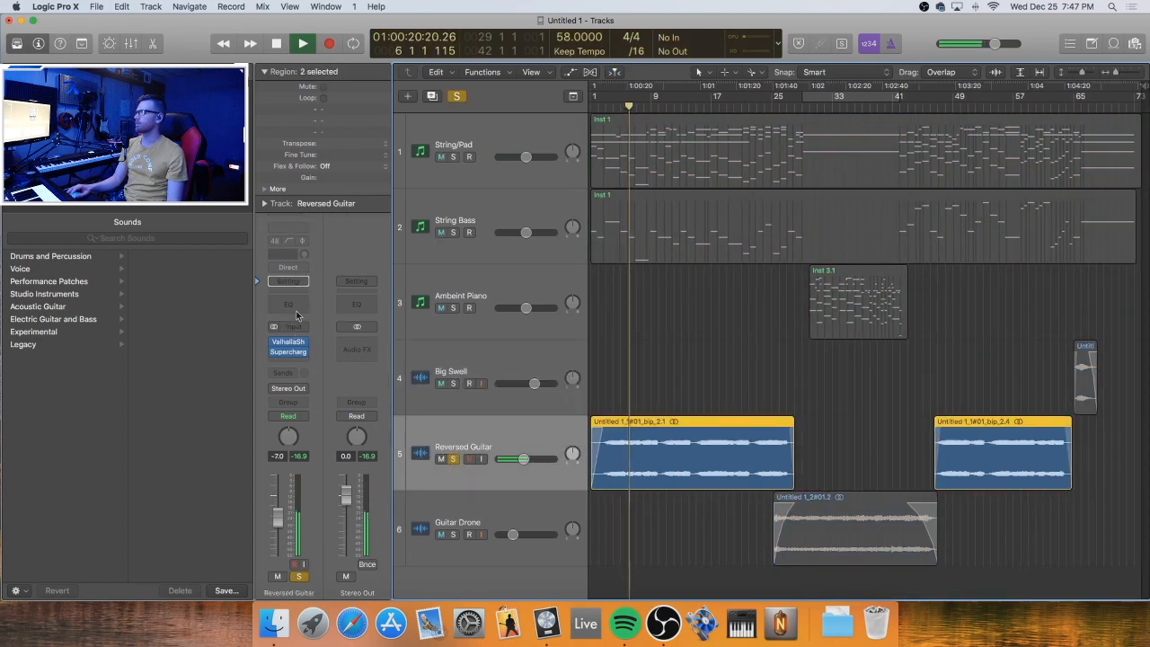
Add a Channel EQ to Reversed Guitar with a 210 Hz low cut and a 280 Hz band at 0.5 dB with Q 4.30, and close its window
{"action": "left_click", "coordinate": [288, 306]}
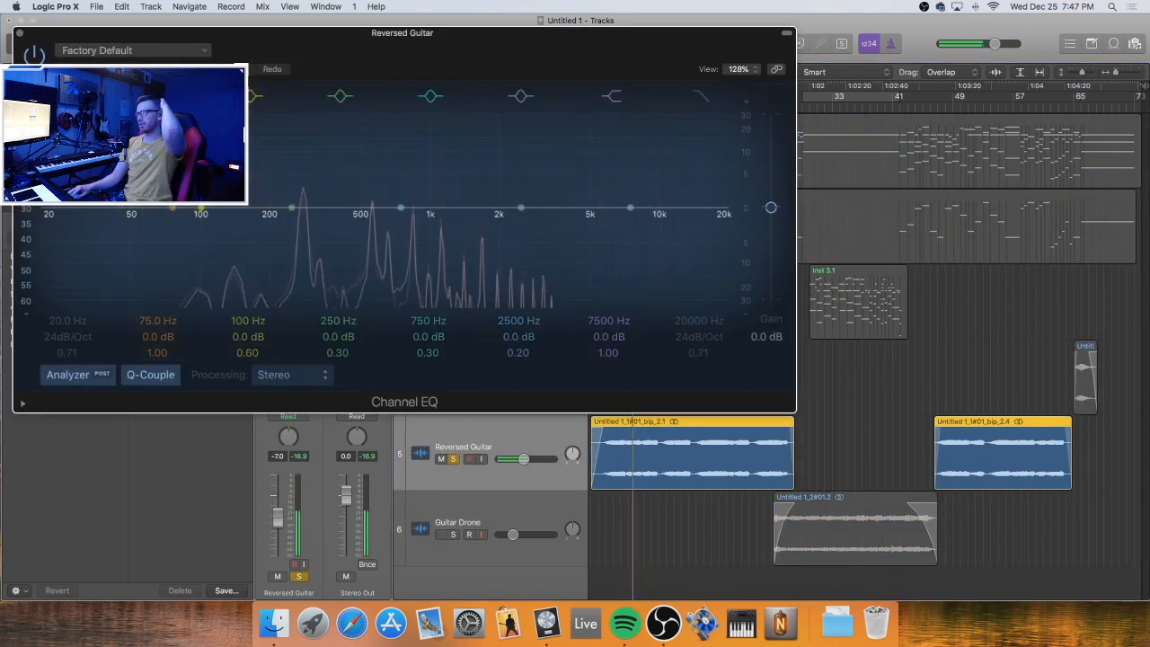
{"action": "left_click", "coordinate": [70, 96]}
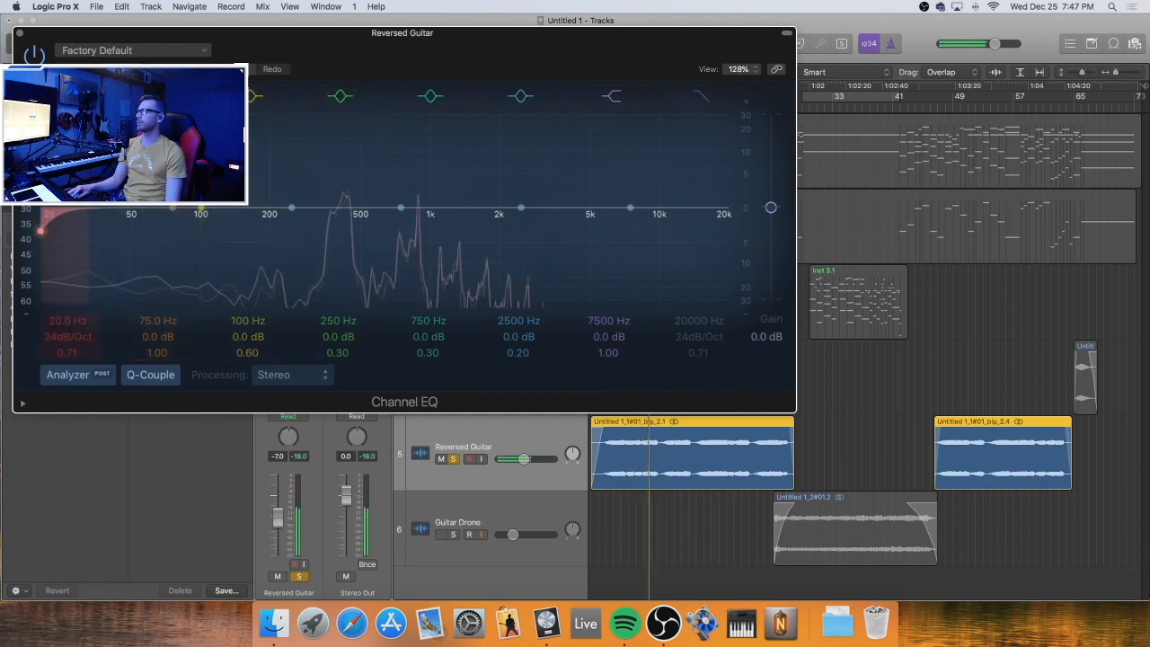
{"action": "left_click_drag", "start_coordinate": [71, 321], "coordinate": [71, 274]}
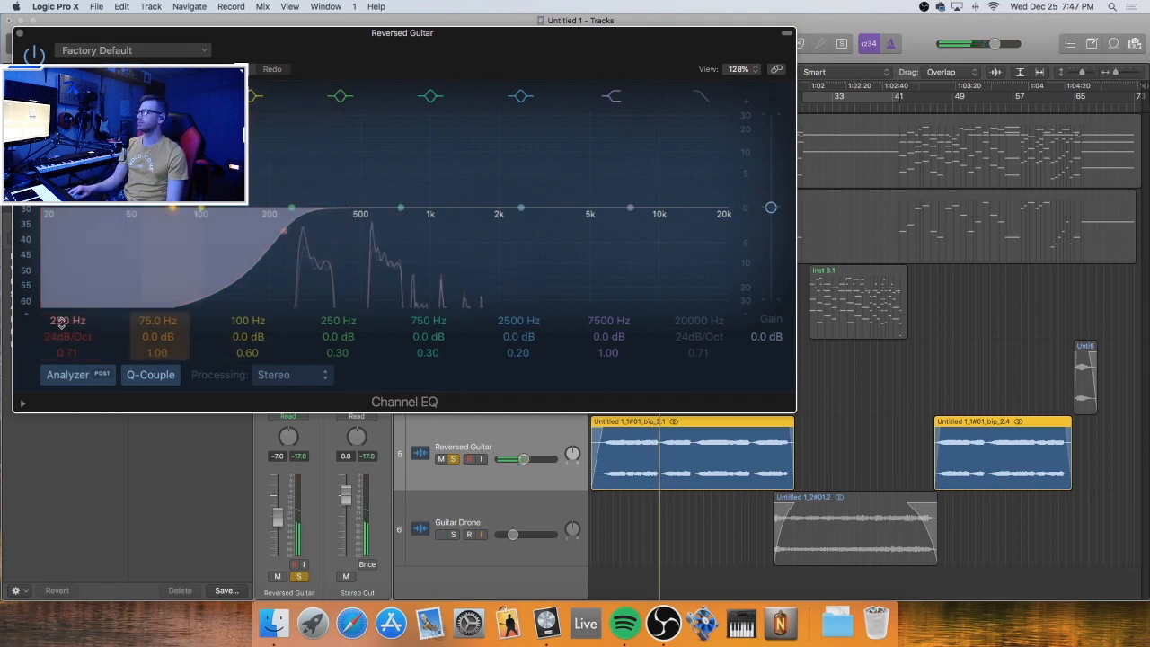
{"action": "left_click_drag", "start_coordinate": [61, 320], "coordinate": [61, 325]}
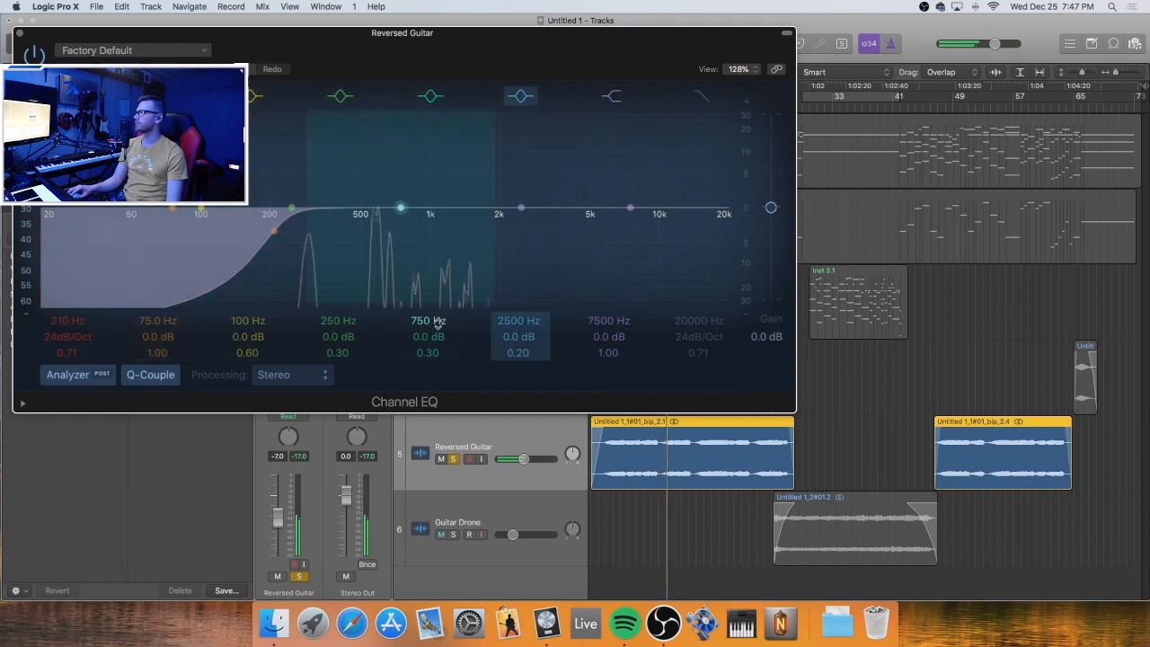
{"action": "left_click_drag", "start_coordinate": [338, 336], "coordinate": [337, 340]}
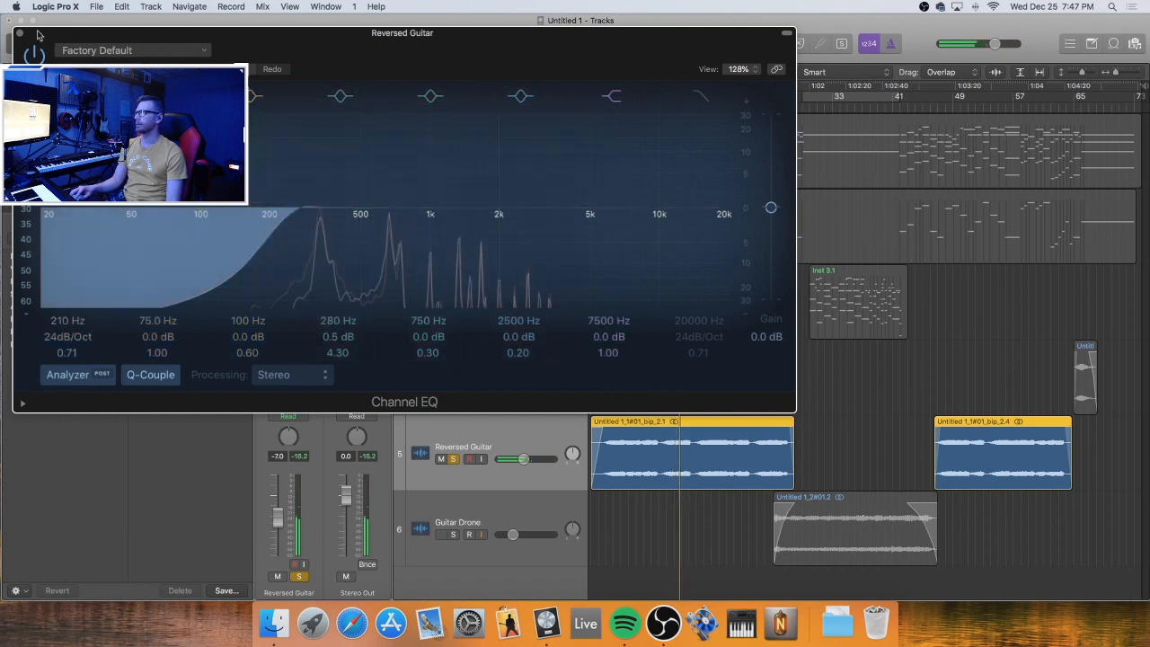
{"action": "key", "text": "super+w"}
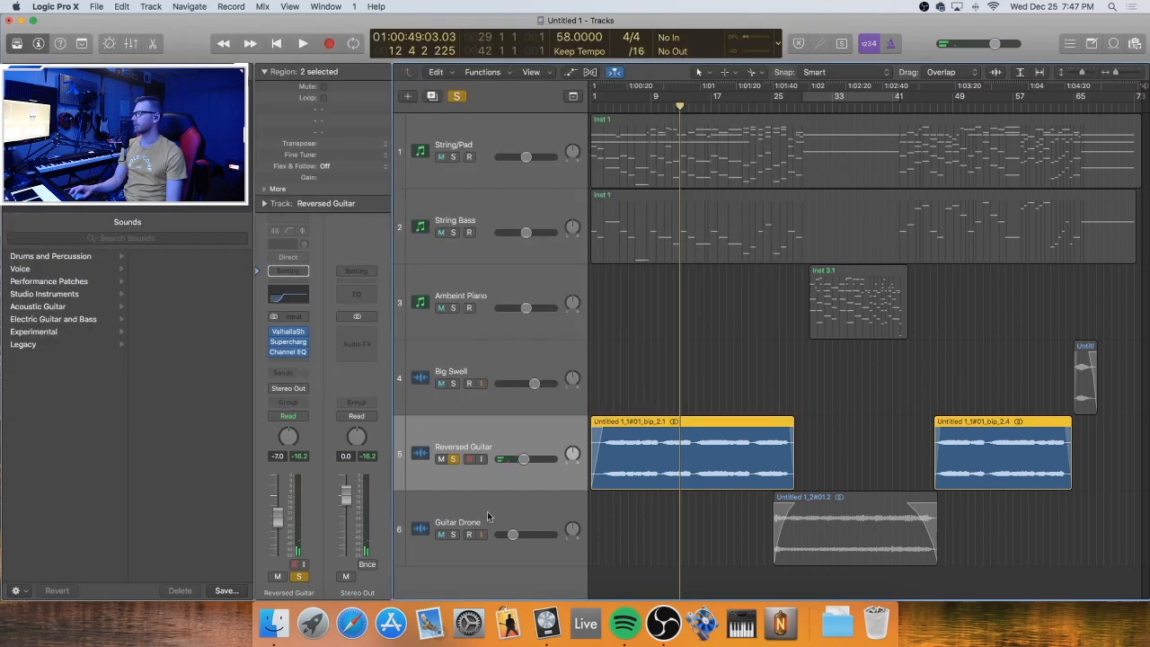
Solo only the Guitar Drone track and play from near the start of its region
{"action": "left_click", "coordinate": [485, 514]}
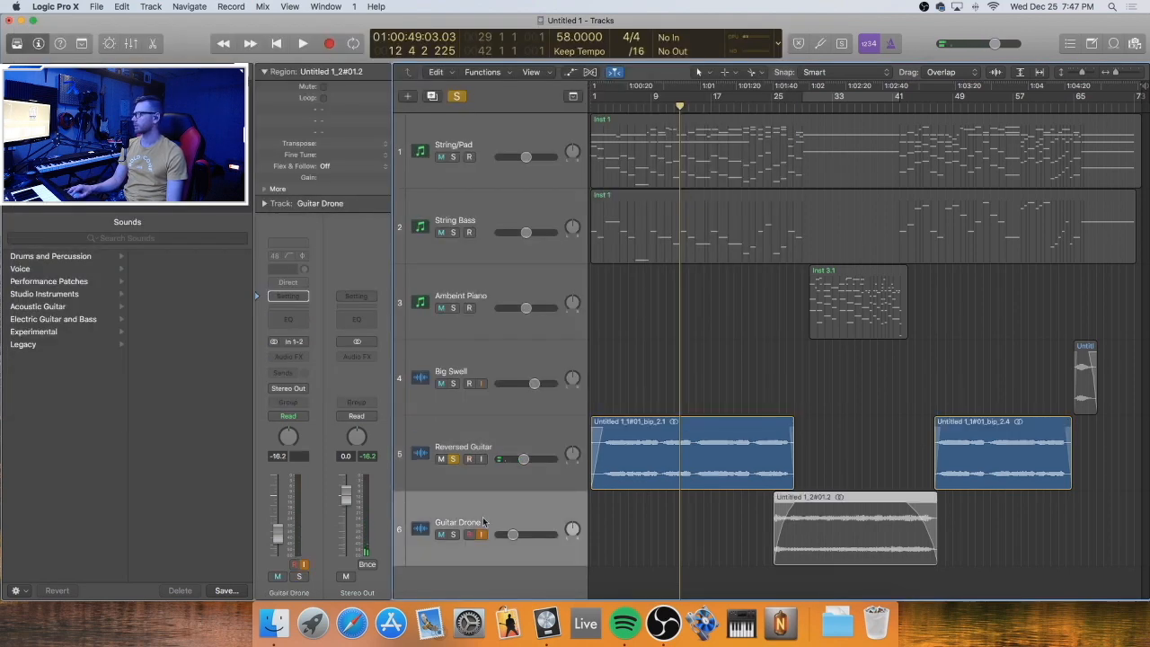
{"action": "left_click", "coordinate": [453, 459]}
{"action": "left_click", "coordinate": [788, 101]}
{"action": "key", "text": "space"}
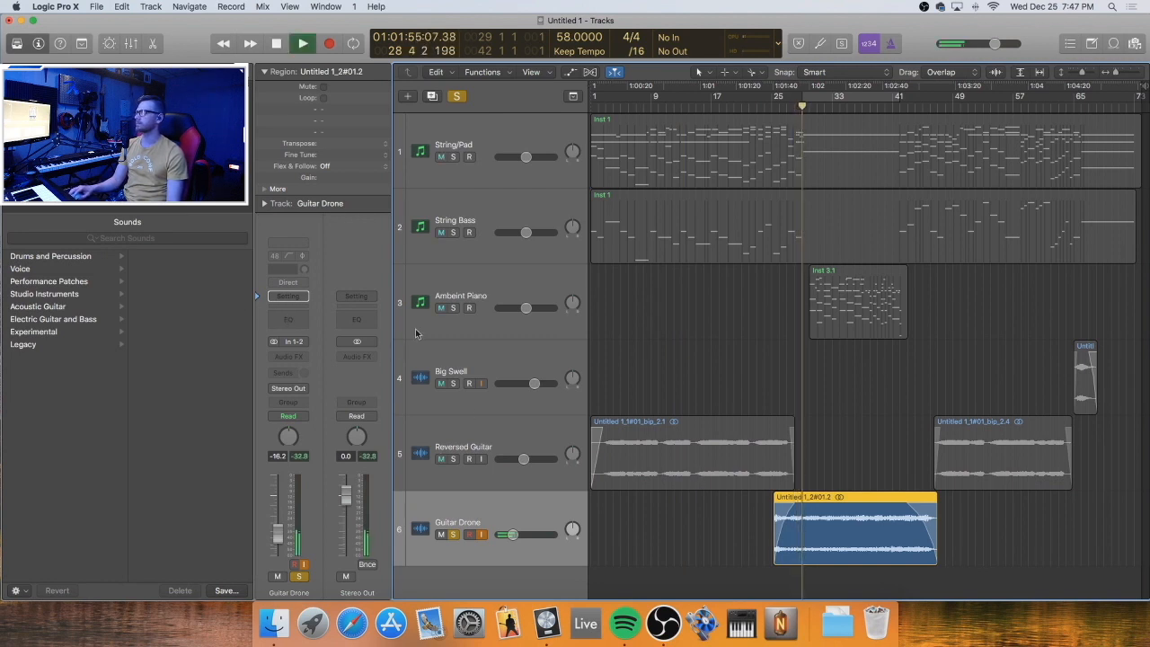
Add a Channel EQ to the Guitar Drone track and set its low cut to 430 Hz
{"action": "left_click", "coordinate": [287, 319]}
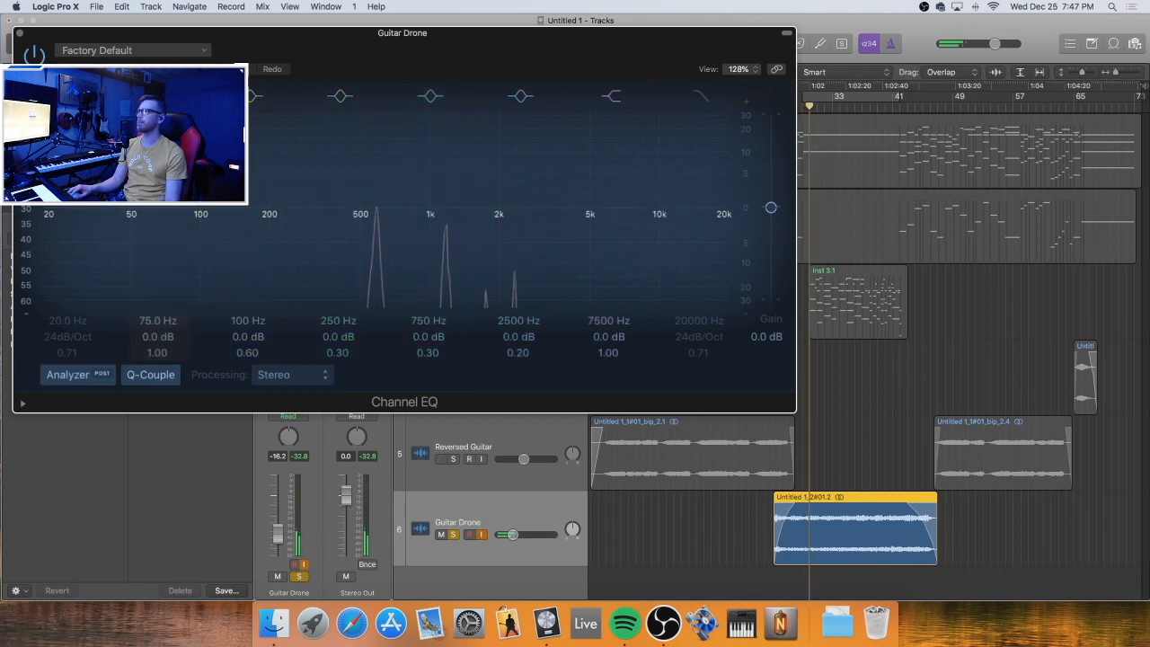
{"action": "left_click", "coordinate": [76, 299]}
{"action": "left_click_drag", "start_coordinate": [63, 317], "coordinate": [64, 243]}
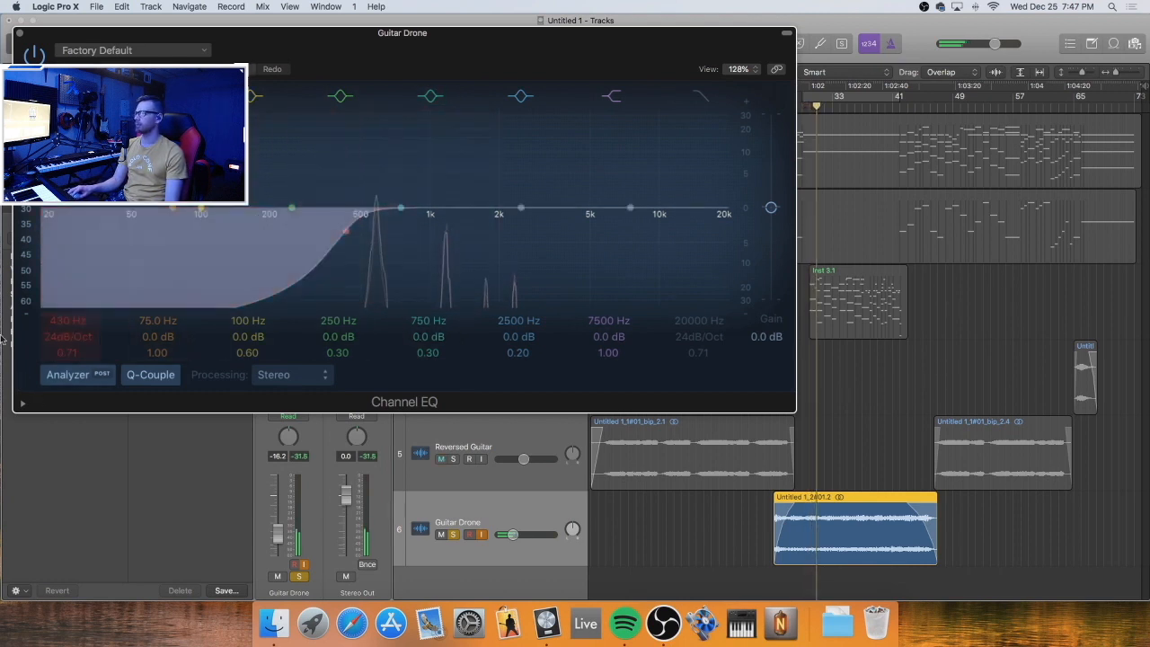
Bypass the Guitar Drone's low cut and shift the analyzer scale to examine the track's quiet low frequencies
{"action": "left_click", "coordinate": [70, 96]}
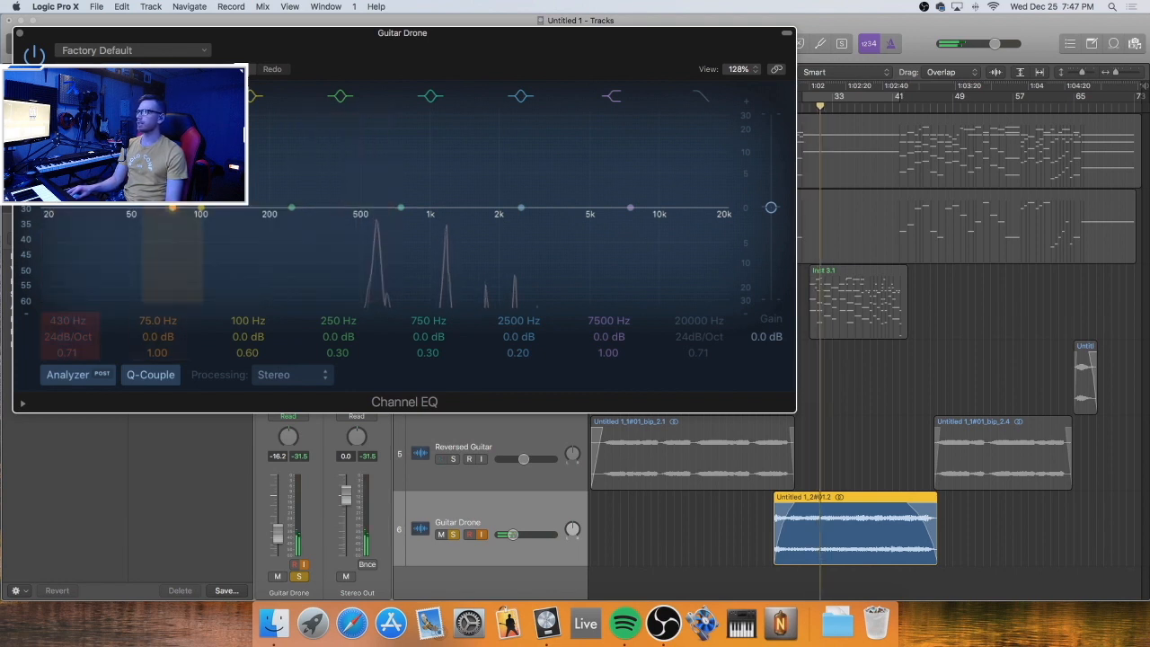
{"action": "left_click_drag", "start_coordinate": [25, 291], "coordinate": [25, 168]}
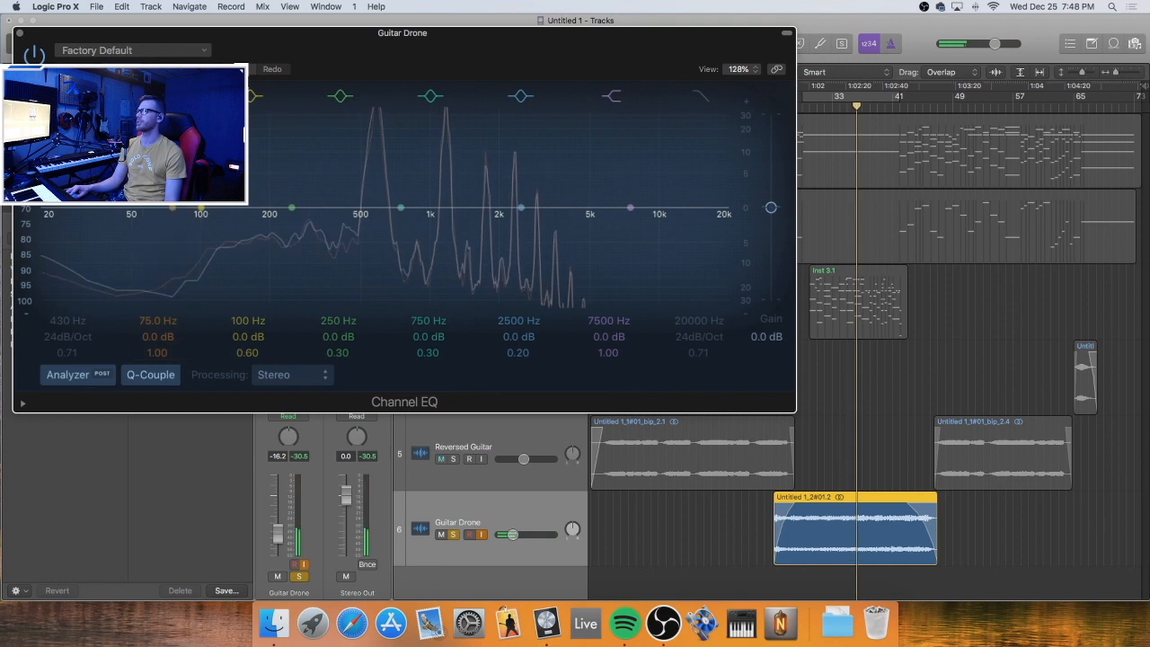
{"action": "left_click_drag", "start_coordinate": [32, 134], "coordinate": [33, 243]}
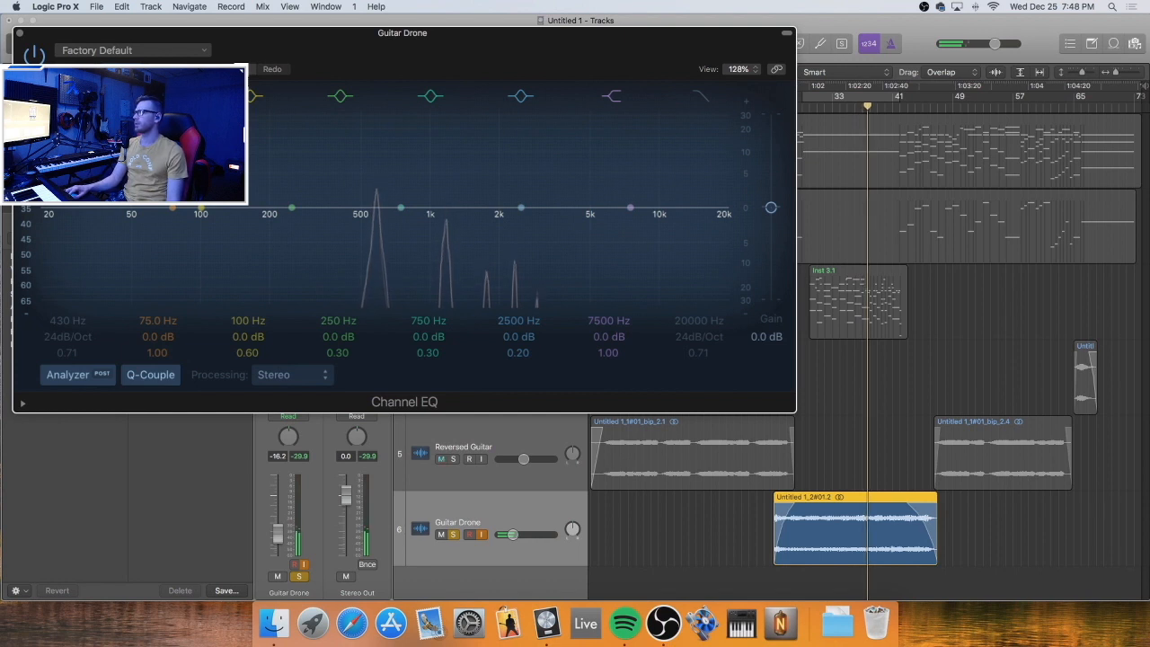
Re-enable the Guitar Drone's low cut at 380 Hz, close the EQ window and deselect the region
{"action": "left_click", "coordinate": [66, 316]}
{"action": "left_click_drag", "start_coordinate": [68, 320], "coordinate": [67, 326]}
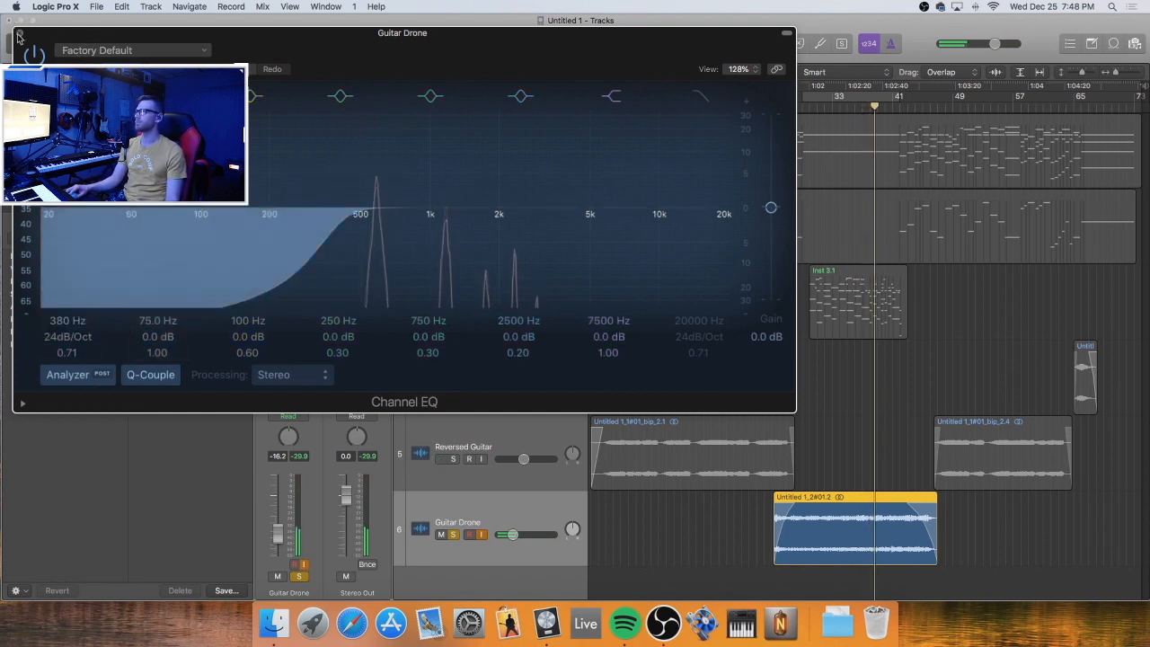
{"action": "left_click", "coordinate": [19, 32]}
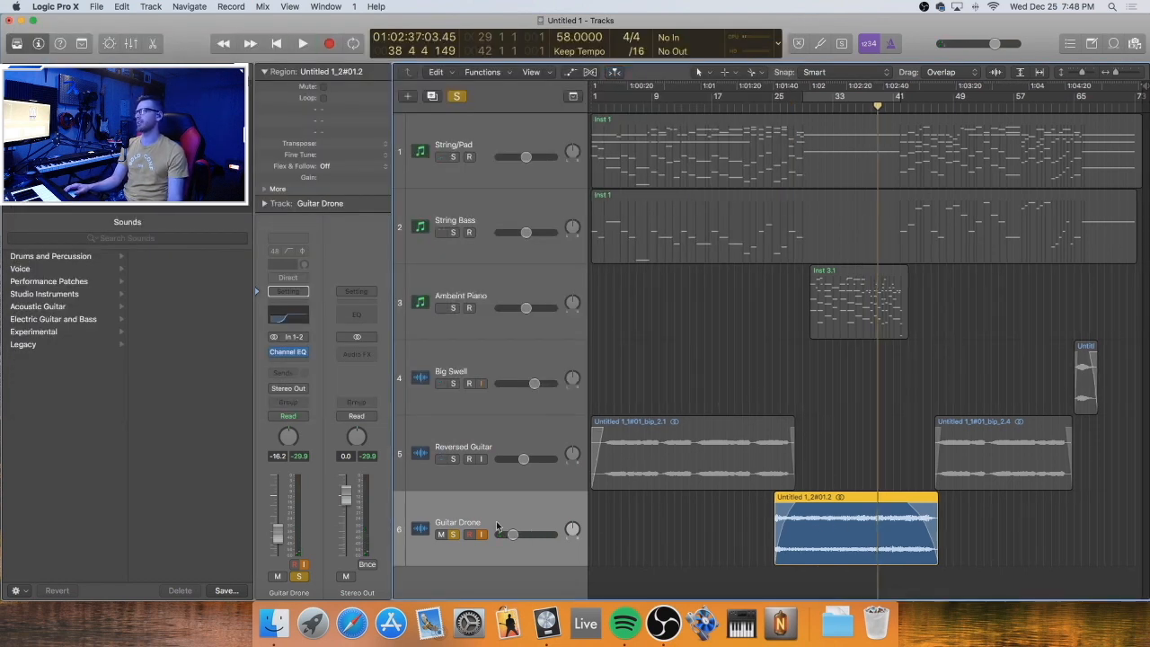
{"action": "left_click", "coordinate": [670, 396]}
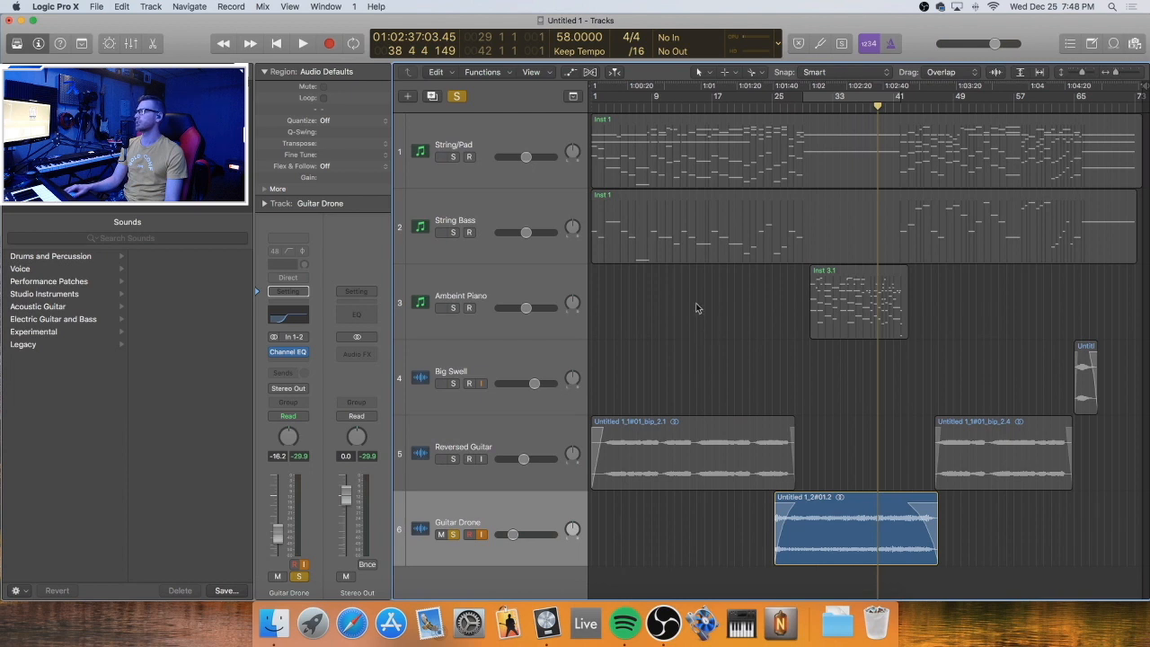
Clear the current solo, play the song from the beginning, solo the String/Pad track and open its Channel EQ
{"action": "left_click", "coordinate": [456, 97]}
{"action": "key", "text": "Return"}
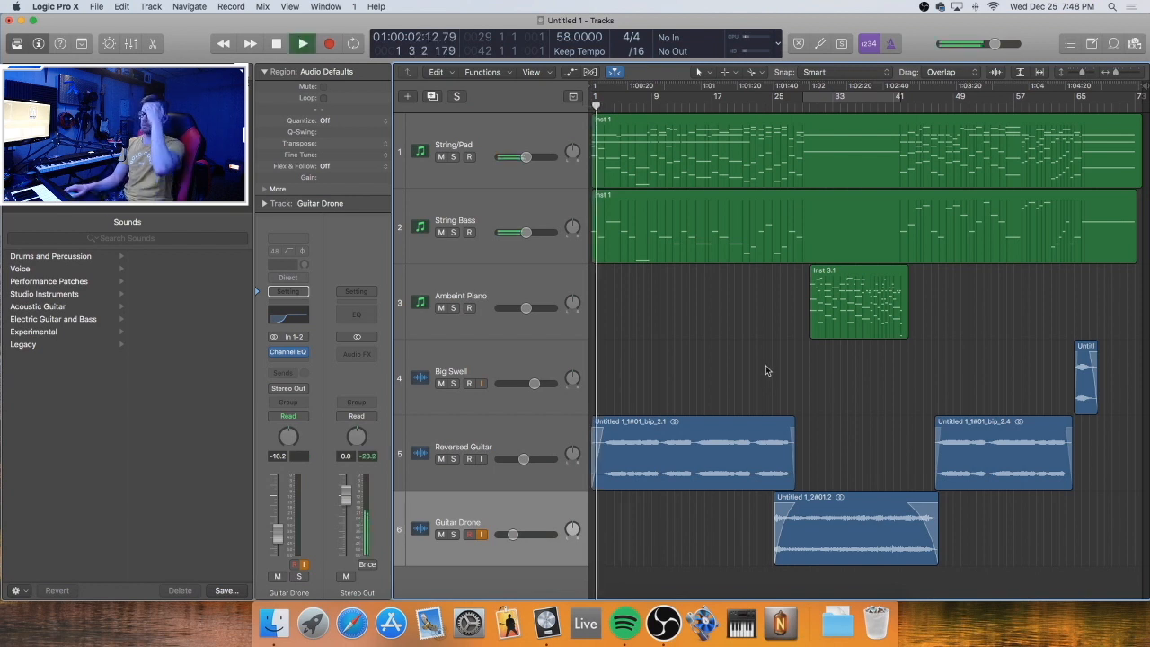
{"action": "left_click", "coordinate": [471, 121]}
{"action": "key", "text": "s"}
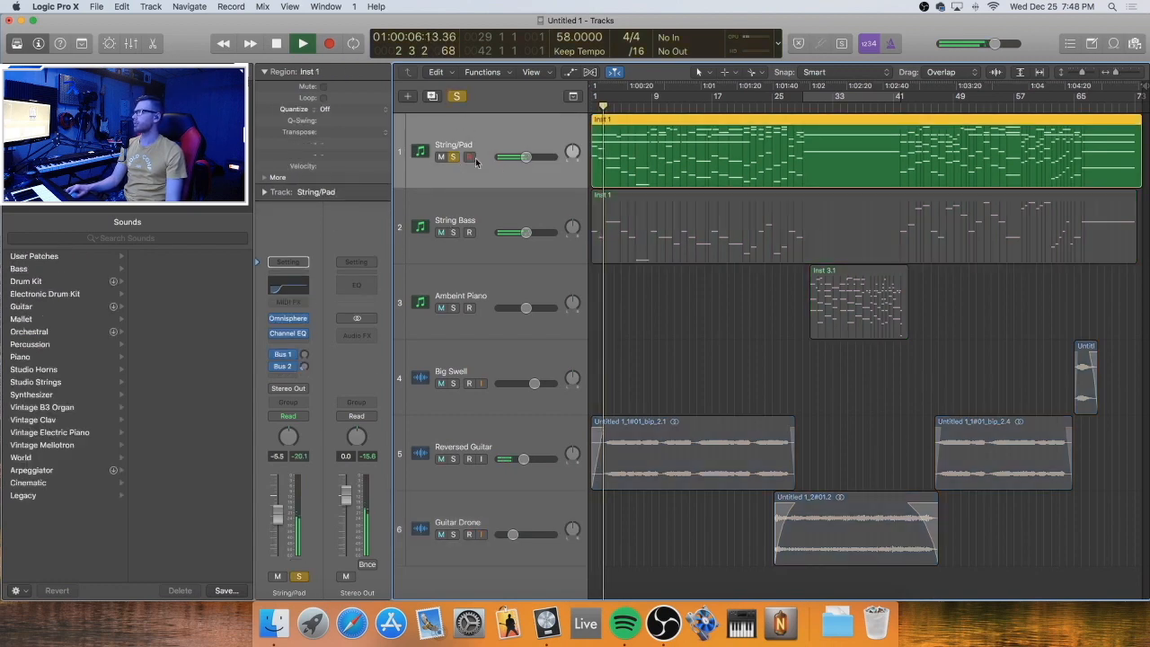
{"action": "left_click", "coordinate": [300, 283]}
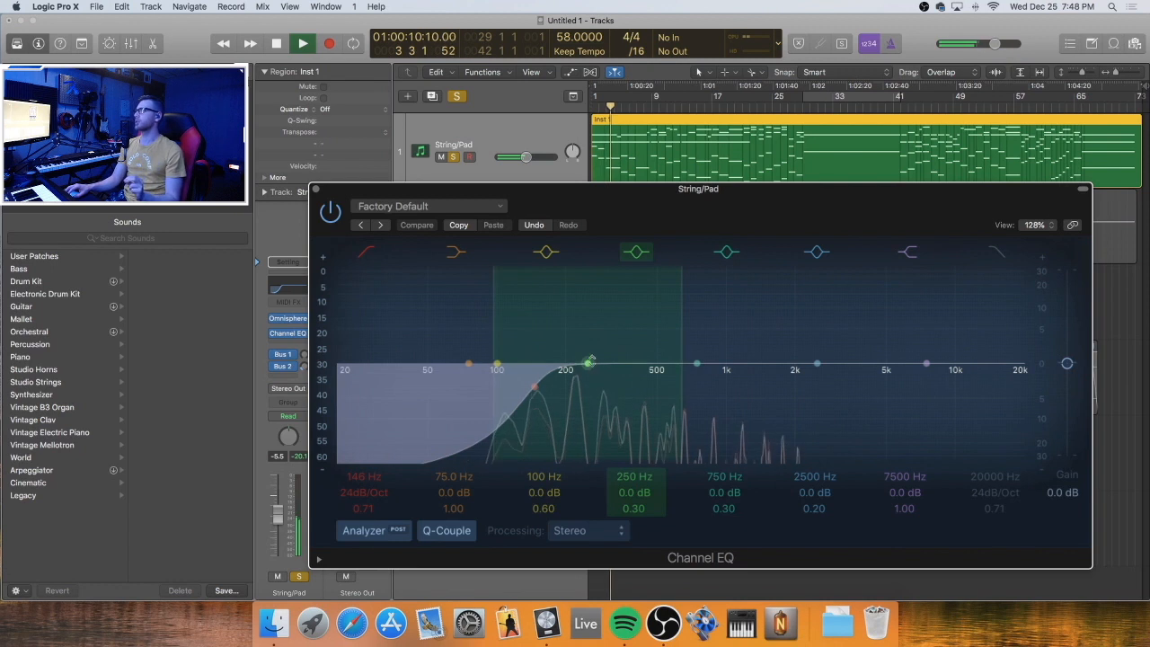
Narrow the EQ's 250 Hz band to a Q of 7.80 and sweep it as a 12.5 dB boost up to 1160 Hz
{"action": "left_click_drag", "start_coordinate": [635, 510], "coordinate": [608, 445]}
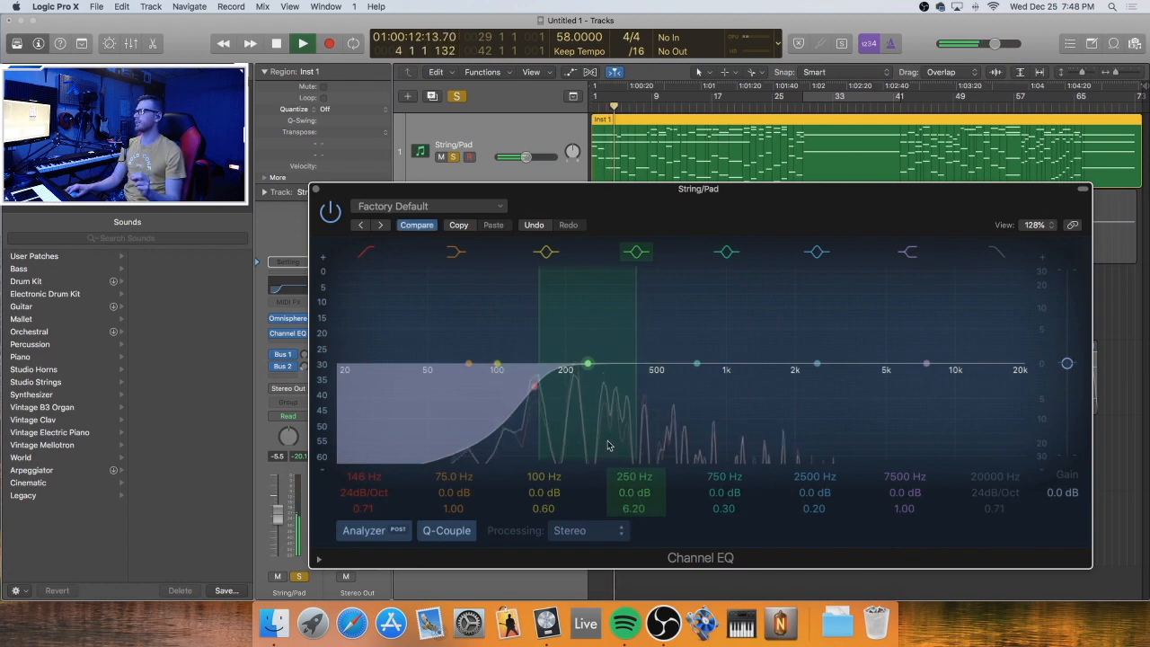
{"action": "left_click_drag", "start_coordinate": [588, 365], "coordinate": [676, 300]}
{"action": "key", "text": "space"}
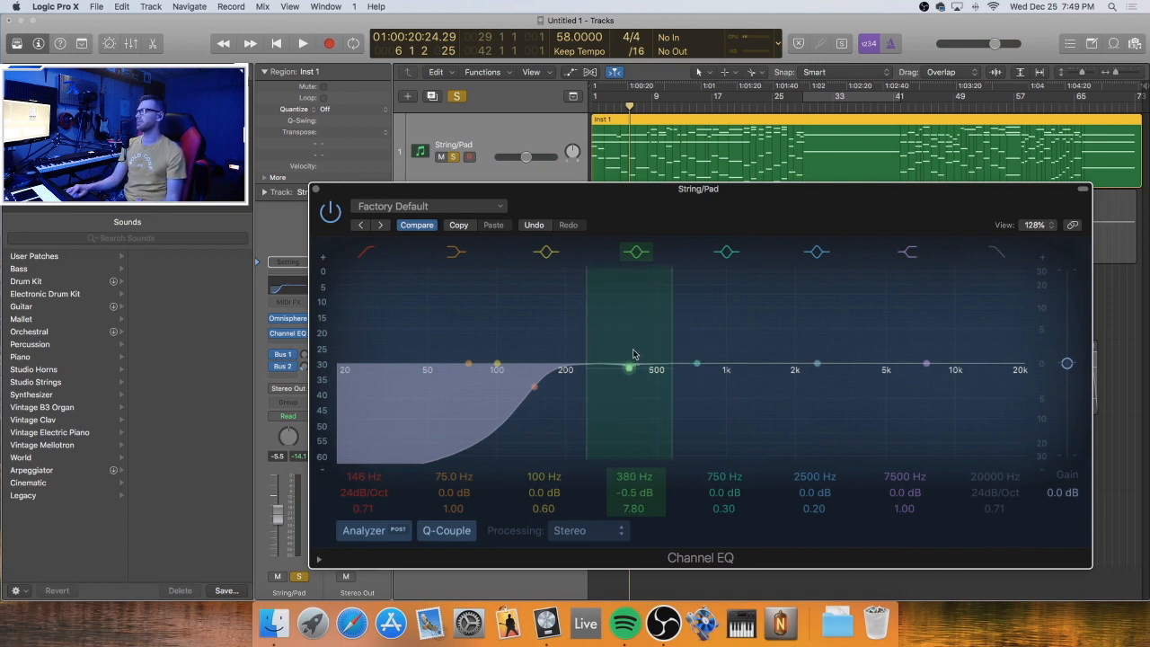
{"action": "left_click_drag", "start_coordinate": [592, 319], "coordinate": [668, 308]}
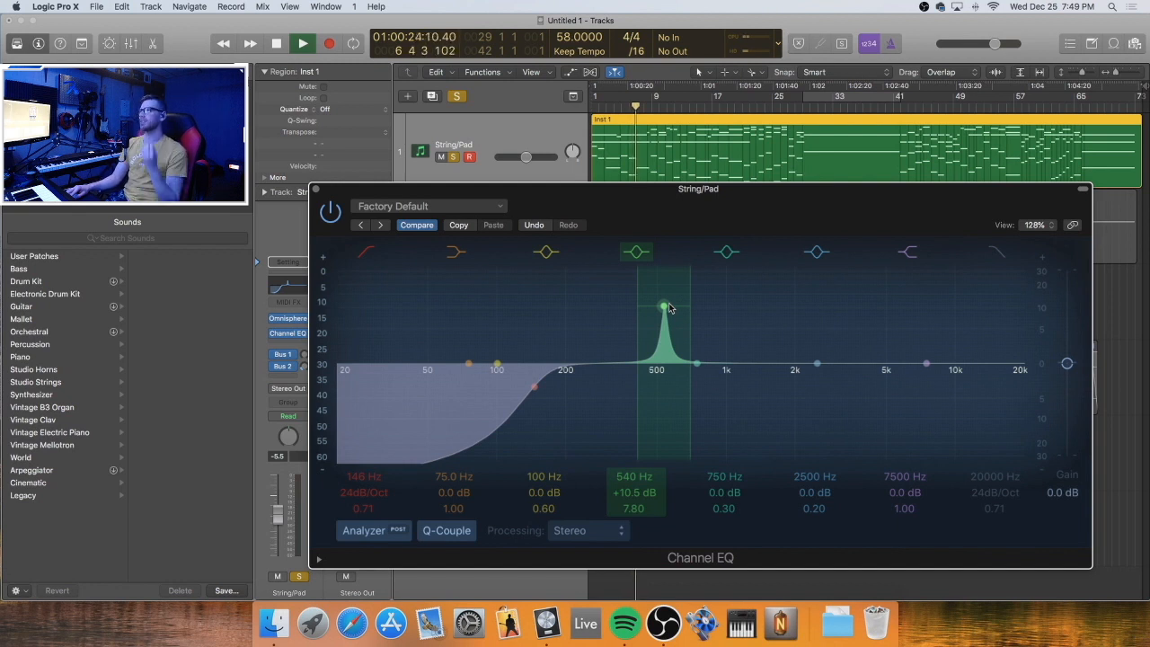
{"action": "left_click_drag", "start_coordinate": [668, 308], "coordinate": [753, 302]}
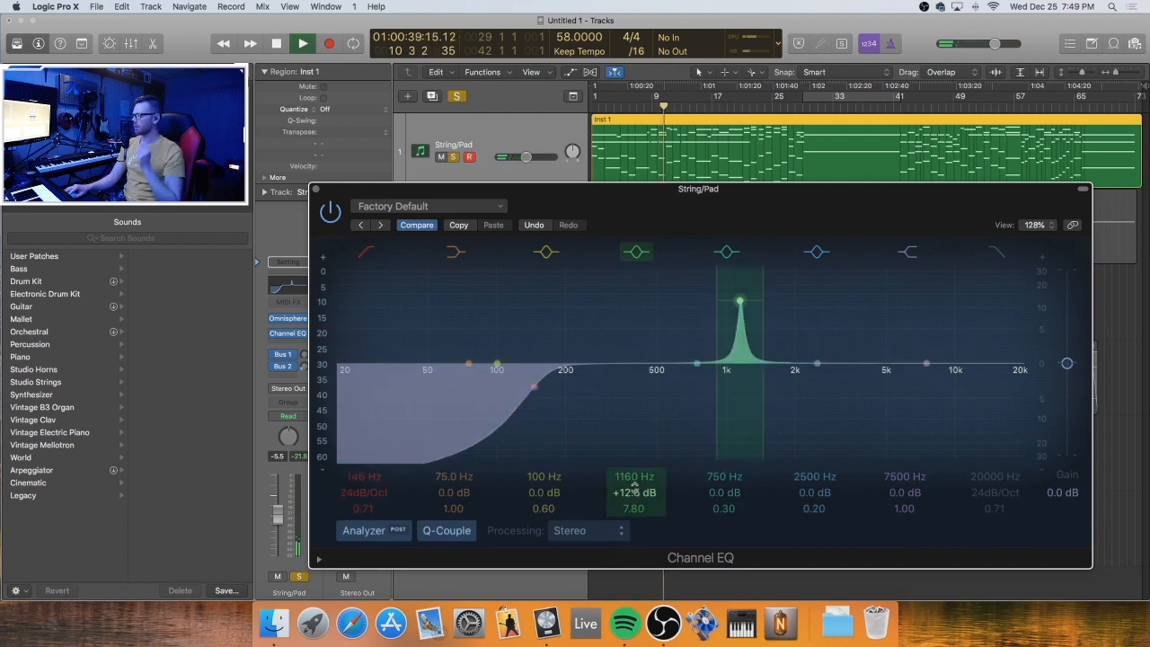
Compare boosts at 1160 Hz, set that band to a 4.5 dB cut, close the EQ and stop playback
{"action": "left_click_drag", "start_coordinate": [634, 493], "coordinate": [634, 515]}
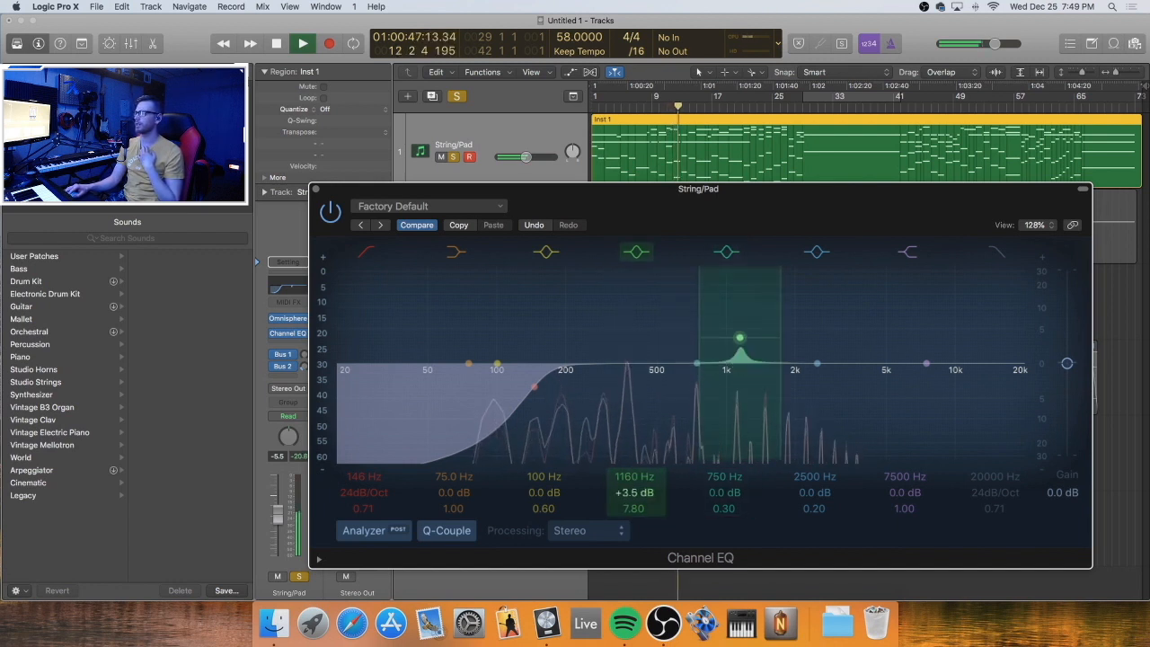
{"action": "left_click_drag", "start_coordinate": [739, 338], "coordinate": [739, 289]}
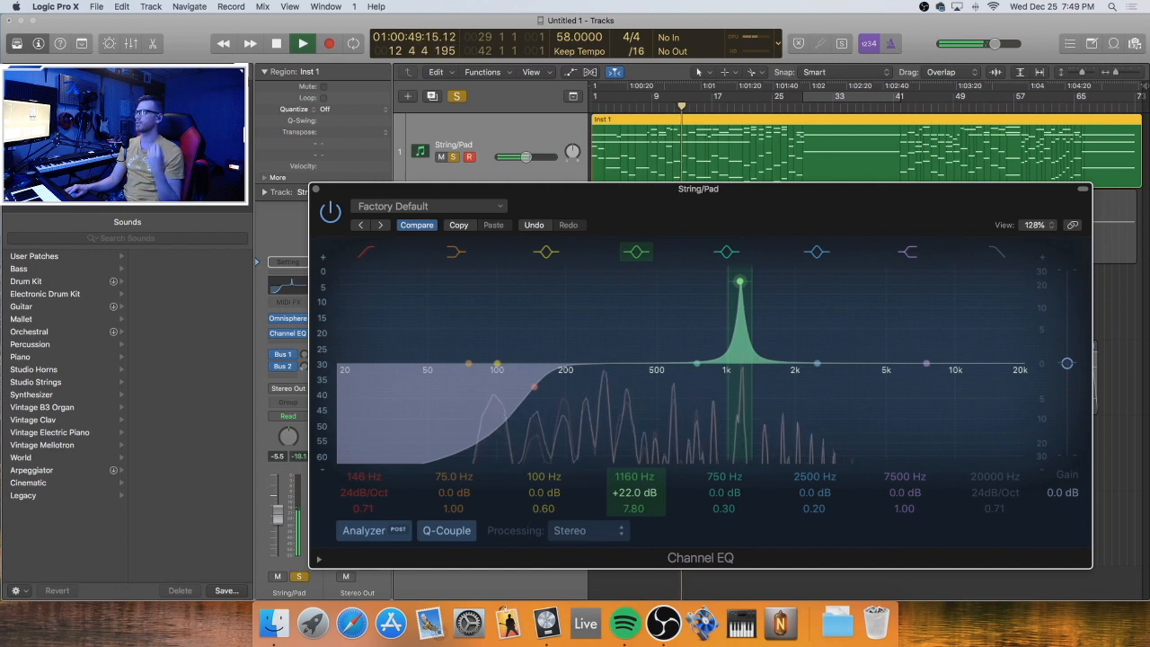
{"action": "left_click_drag", "start_coordinate": [739, 287], "coordinate": [739, 395]}
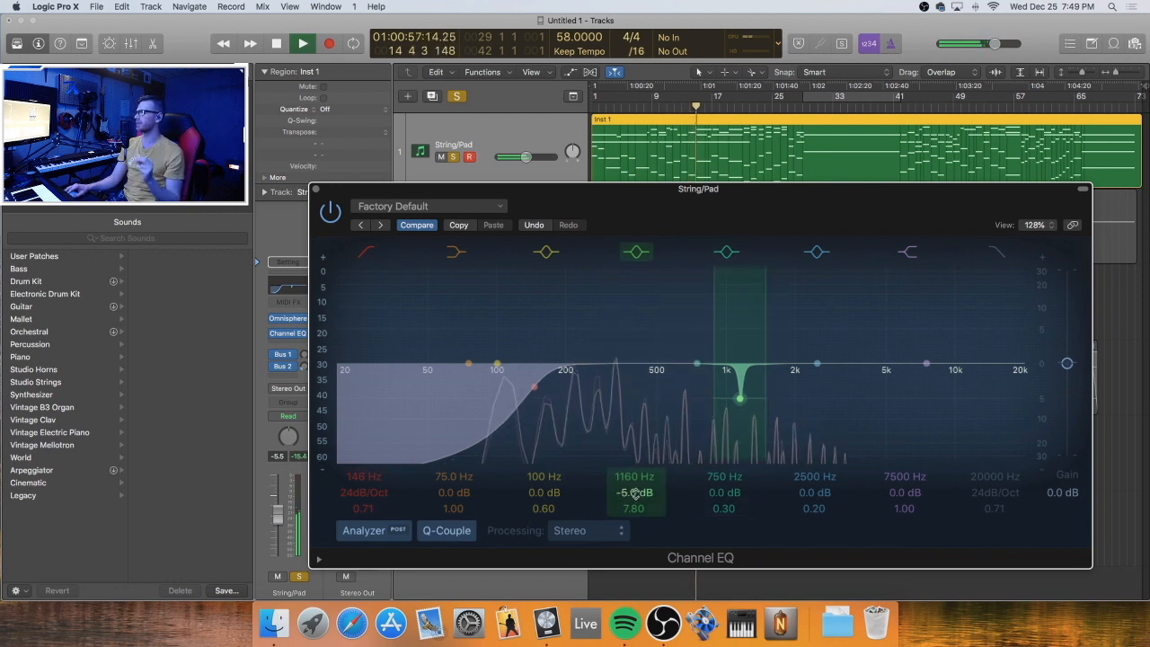
{"action": "left_click_drag", "start_coordinate": [635, 492], "coordinate": [634, 487]}
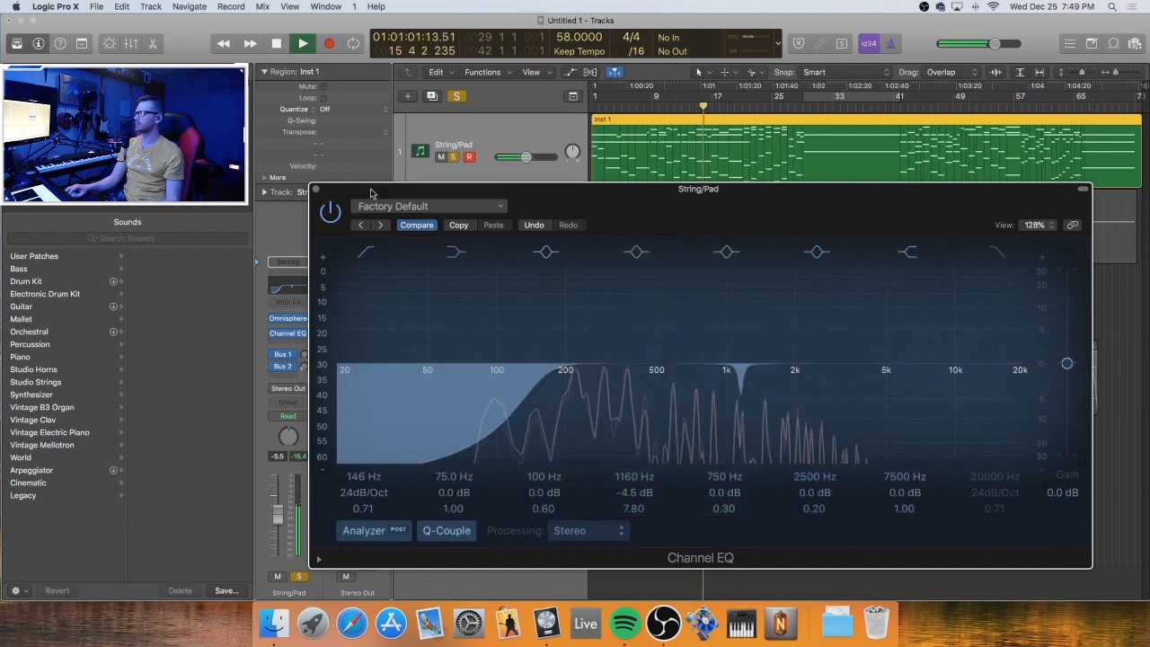
{"action": "left_click", "coordinate": [315, 188]}
{"action": "key", "text": "space"}
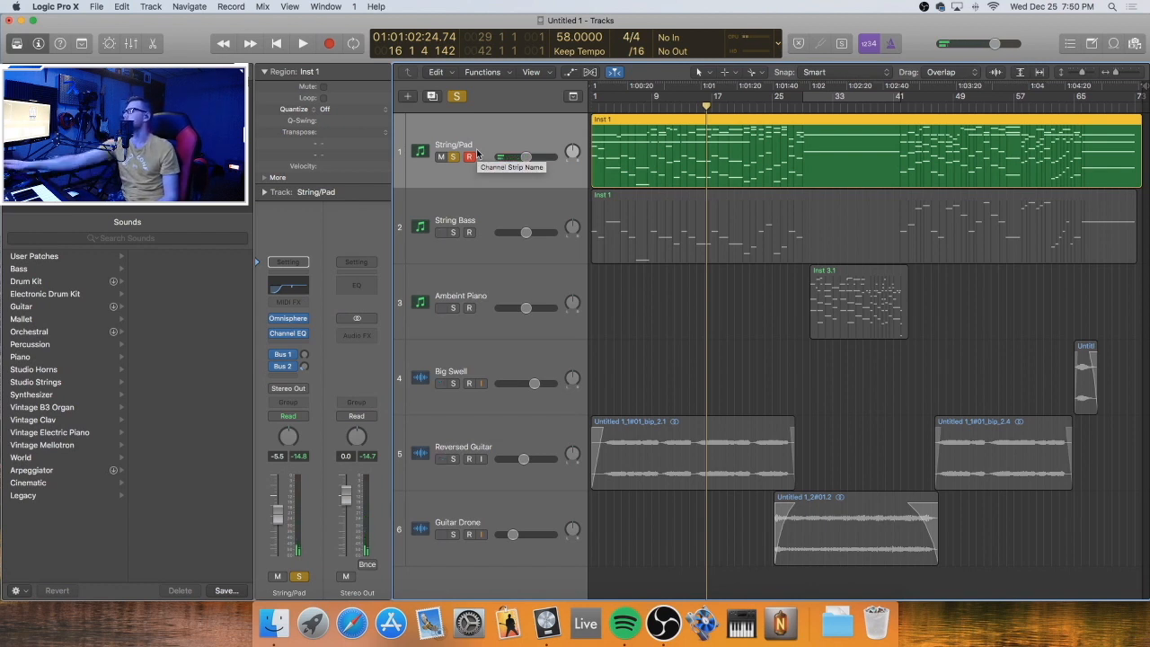
Reset the volumes of the String/Pad, String Bass and Ambient Piano tracks to 0 dB
{"action": "left_click", "coordinate": [524, 157], "text": "alt"}
{"action": "left_click", "coordinate": [527, 233], "text": "alt"}
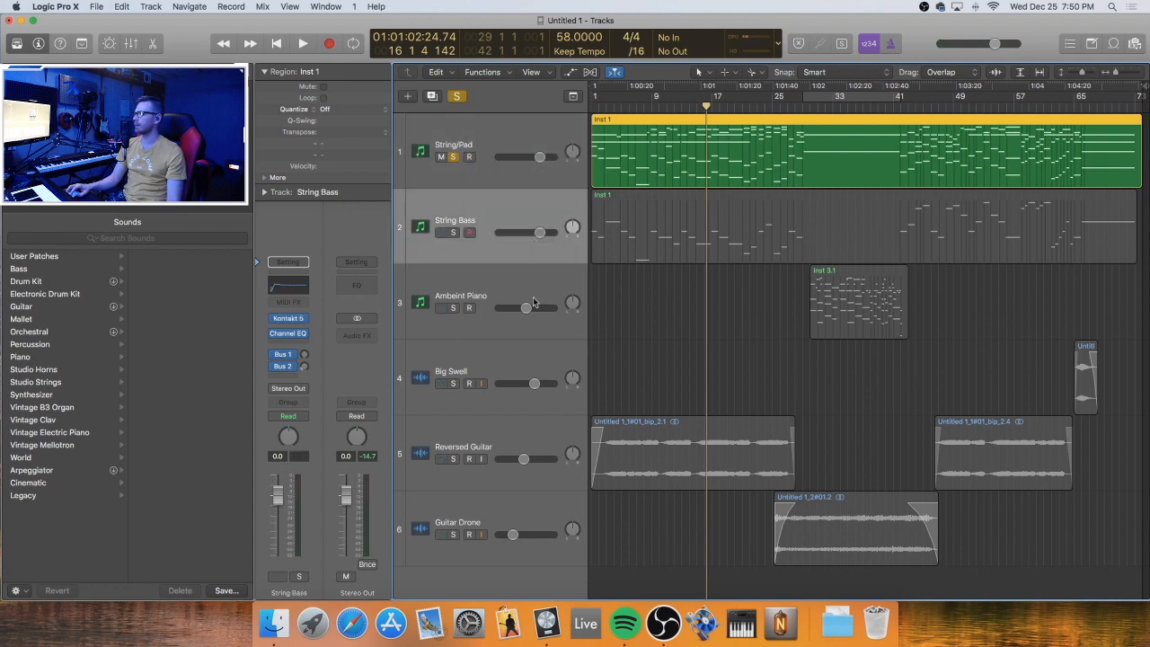
{"action": "left_click", "coordinate": [529, 307], "text": "alt"}
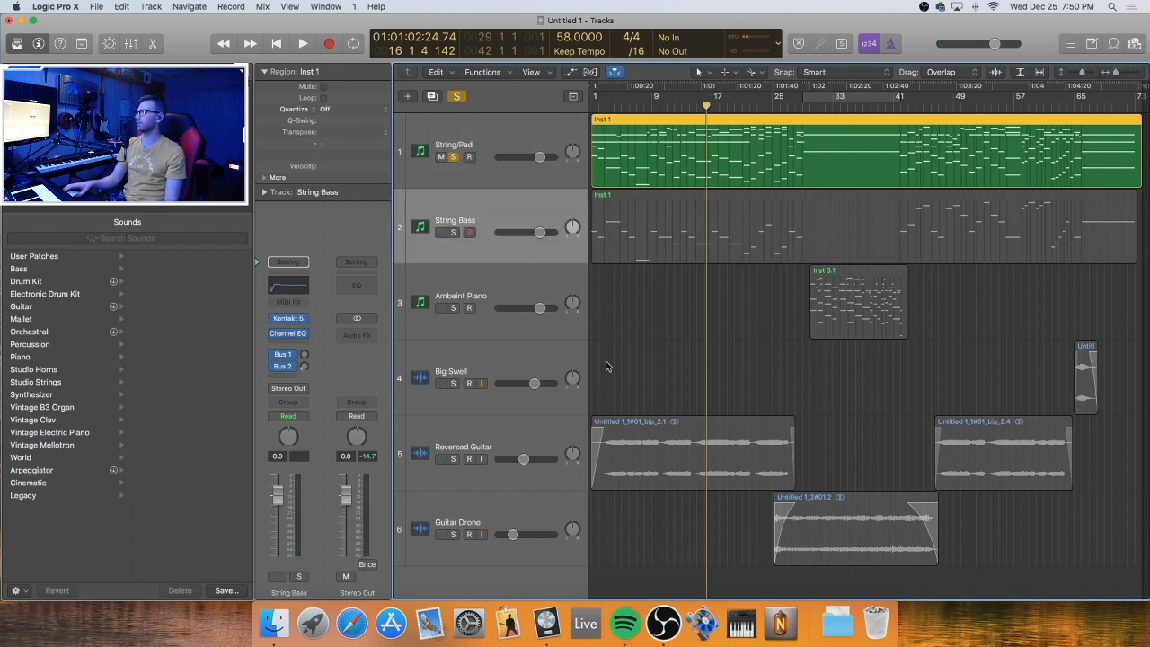
Play the mix unsoloed, solo the String/Pad track again and loop playback over bars 22 to 29
{"action": "left_click", "coordinate": [457, 96]}
{"action": "key", "text": "space"}
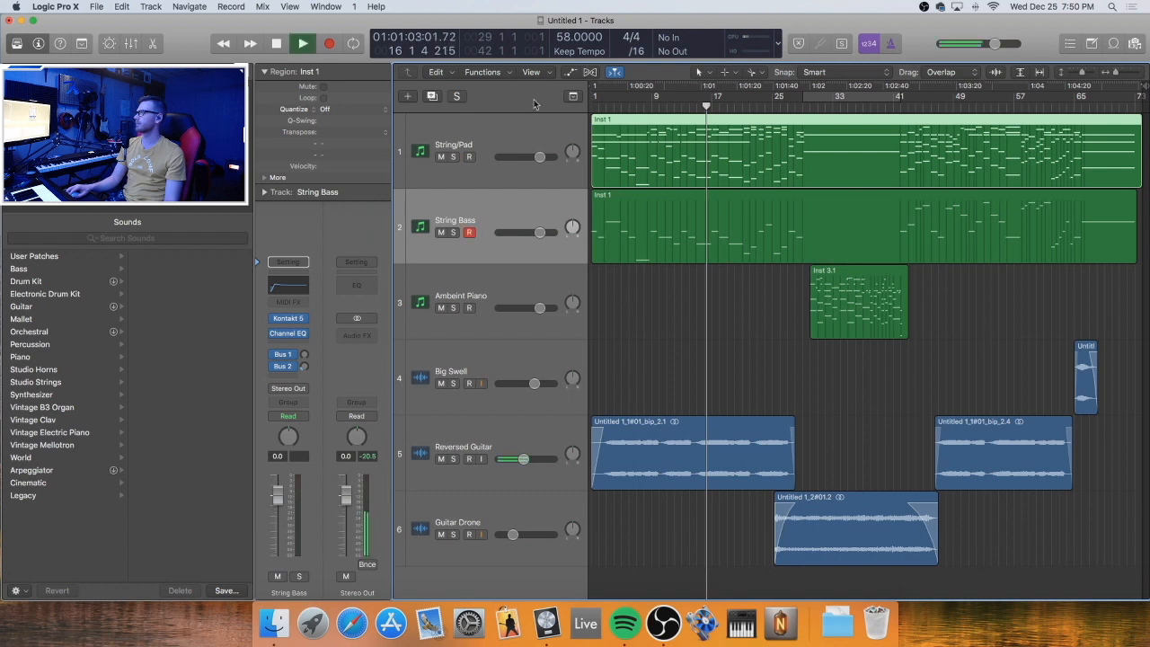
{"action": "left_click", "coordinate": [452, 157]}
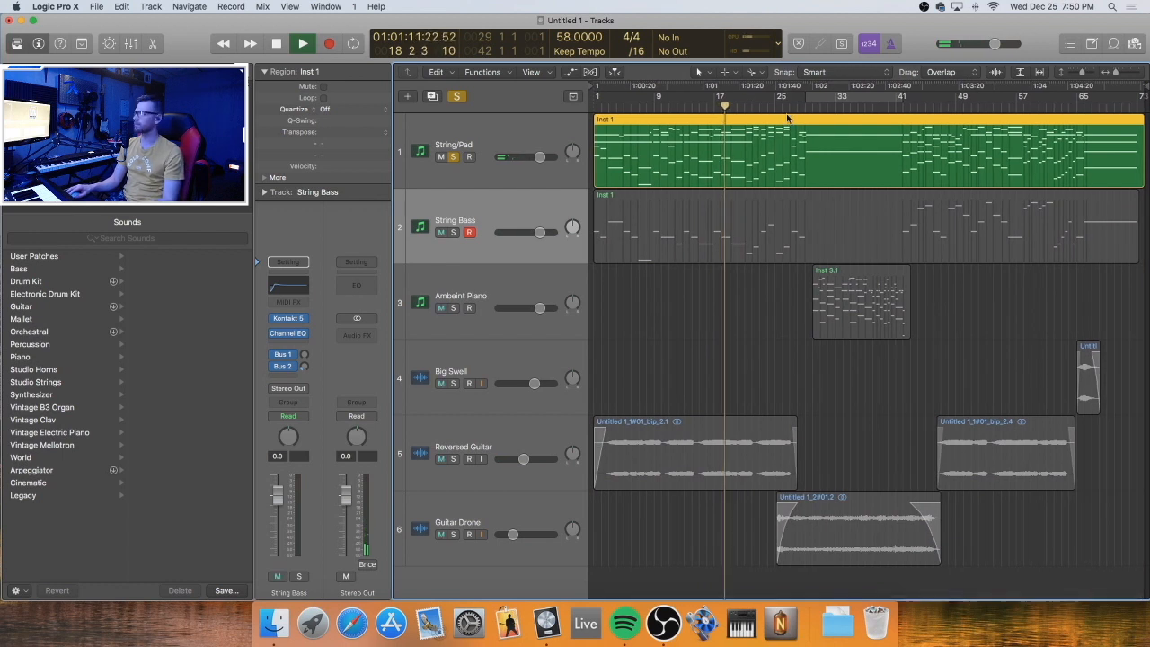
{"action": "left_click", "coordinate": [744, 101]}
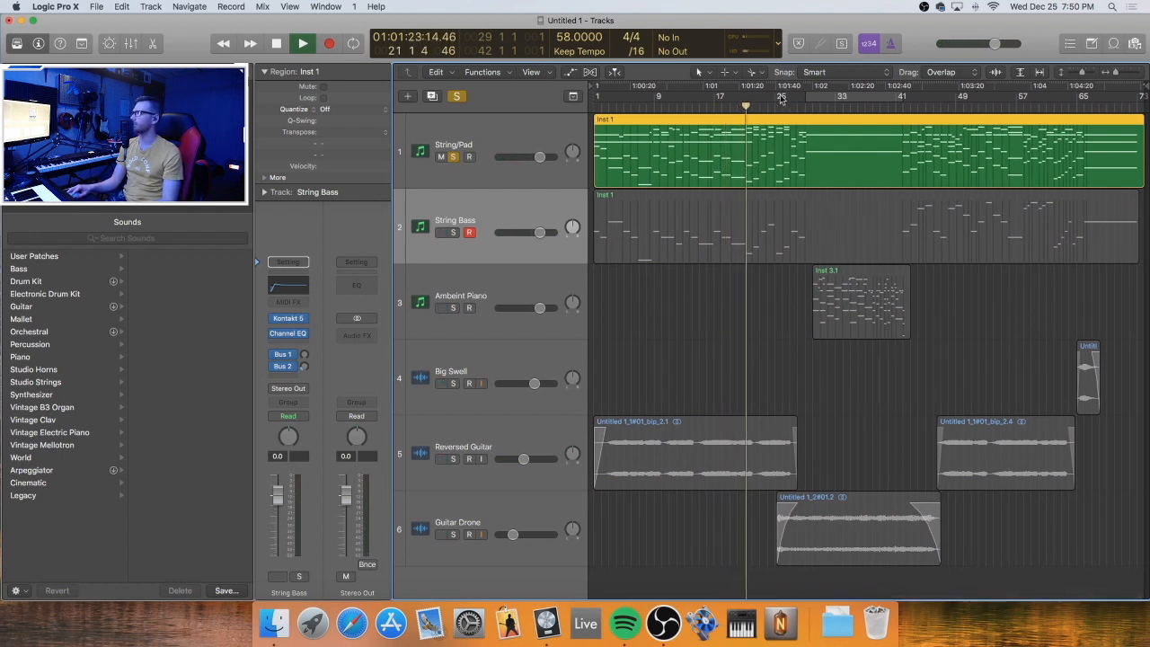
{"action": "left_click_drag", "start_coordinate": [749, 95], "coordinate": [793, 99]}
{"action": "left_click_drag", "start_coordinate": [782, 97], "coordinate": [785, 119]}
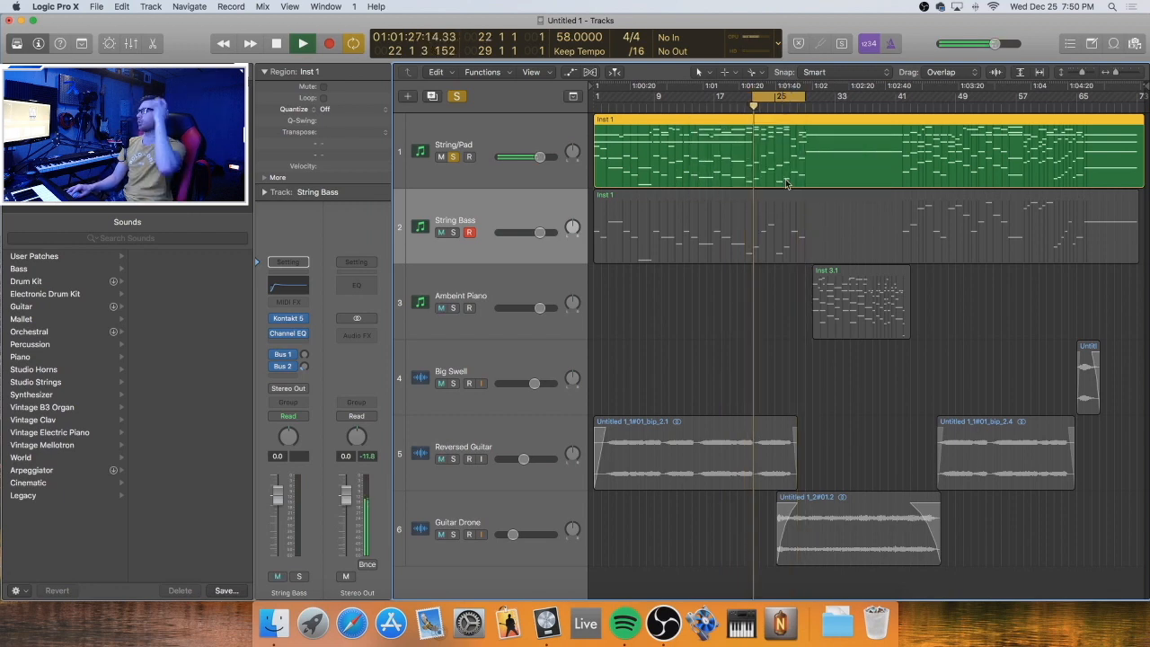
In the String/Pad EQ, sweep the 100 Hz band with a Q of 8.20 and set it to a 5 dB cut at 290 Hz
{"action": "left_click", "coordinate": [485, 133]}
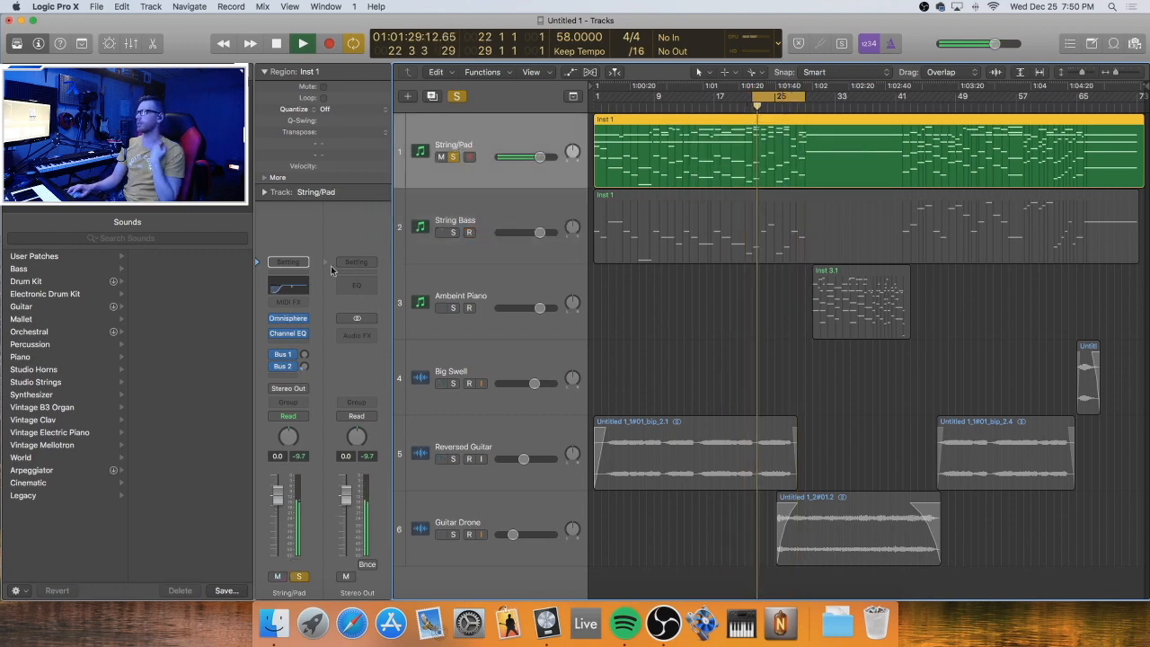
{"action": "left_click", "coordinate": [288, 333]}
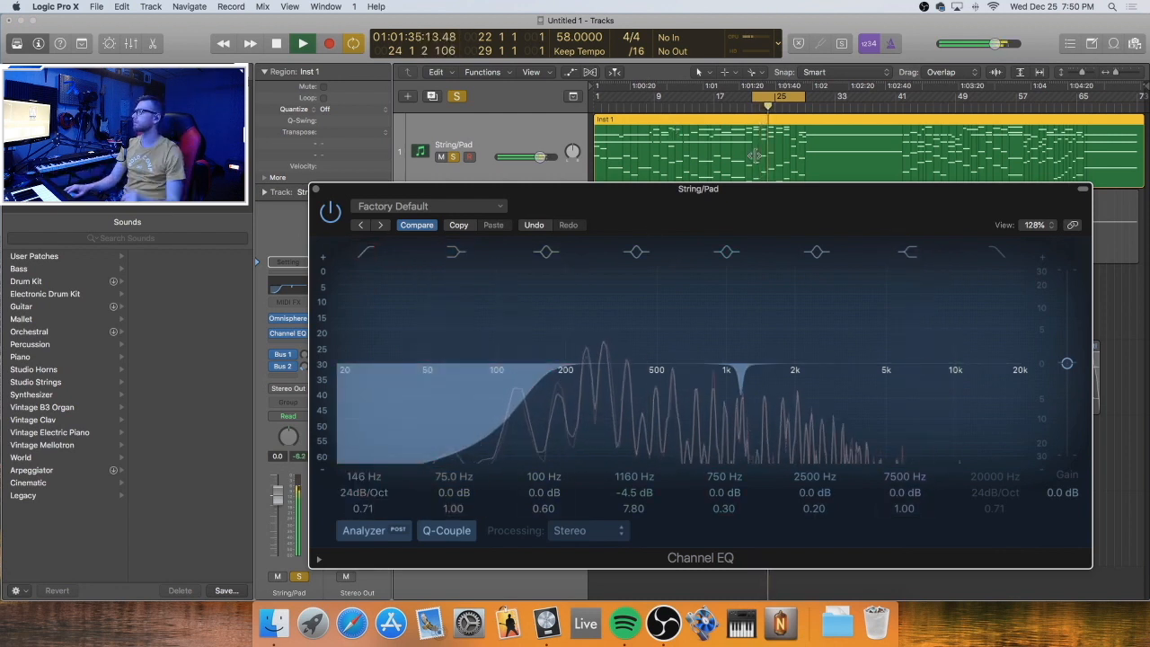
{"action": "left_click_drag", "start_coordinate": [658, 222], "coordinate": [590, 237]}
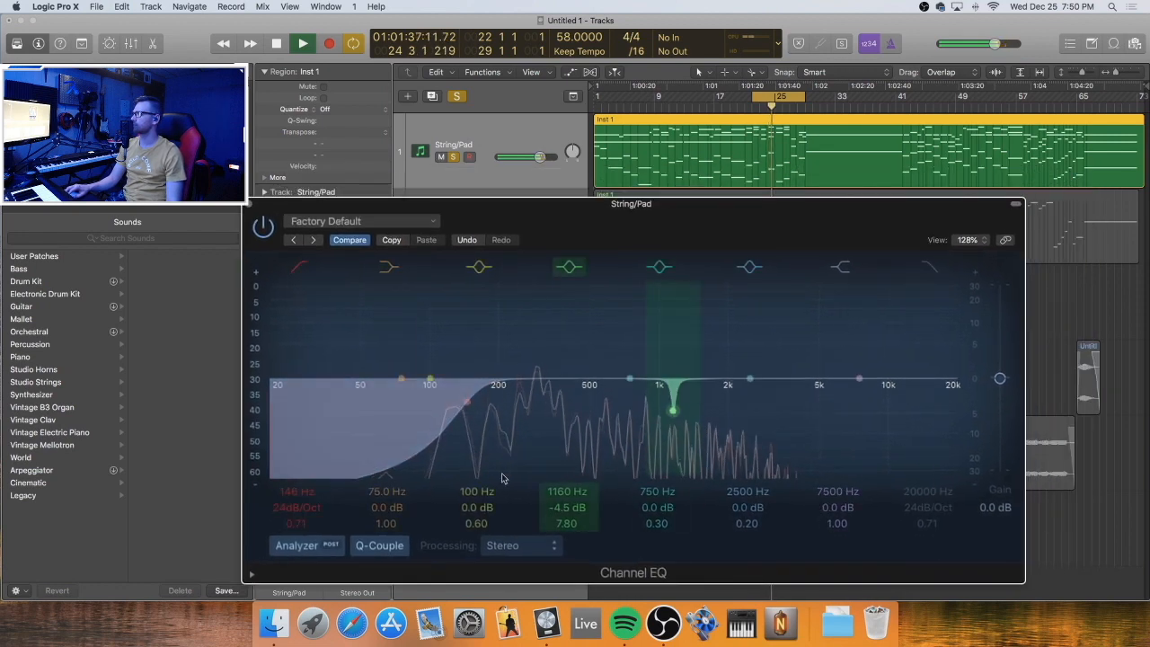
{"action": "left_click_drag", "start_coordinate": [429, 378], "coordinate": [452, 378]}
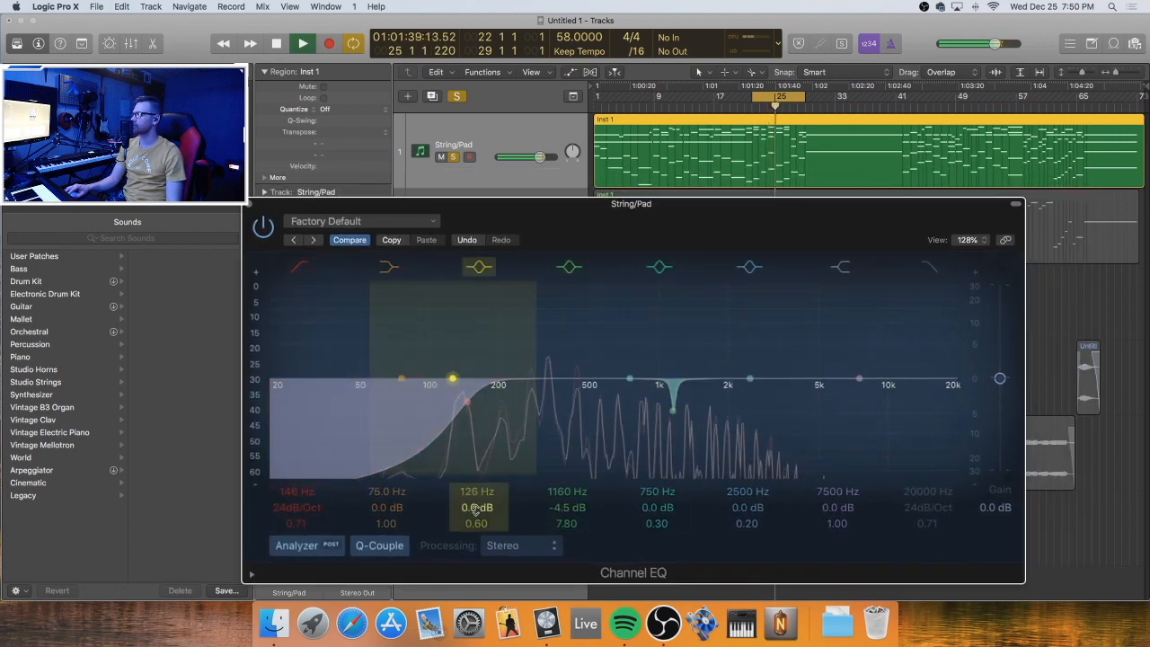
{"action": "mouse_move", "coordinate": [476, 522]}
{"action": "left_mouse_down"}
{"action": "mouse_move", "coordinate": [475, 485]}
{"action": "mouse_move", "coordinate": [477, 509]}
{"action": "left_mouse_up"}
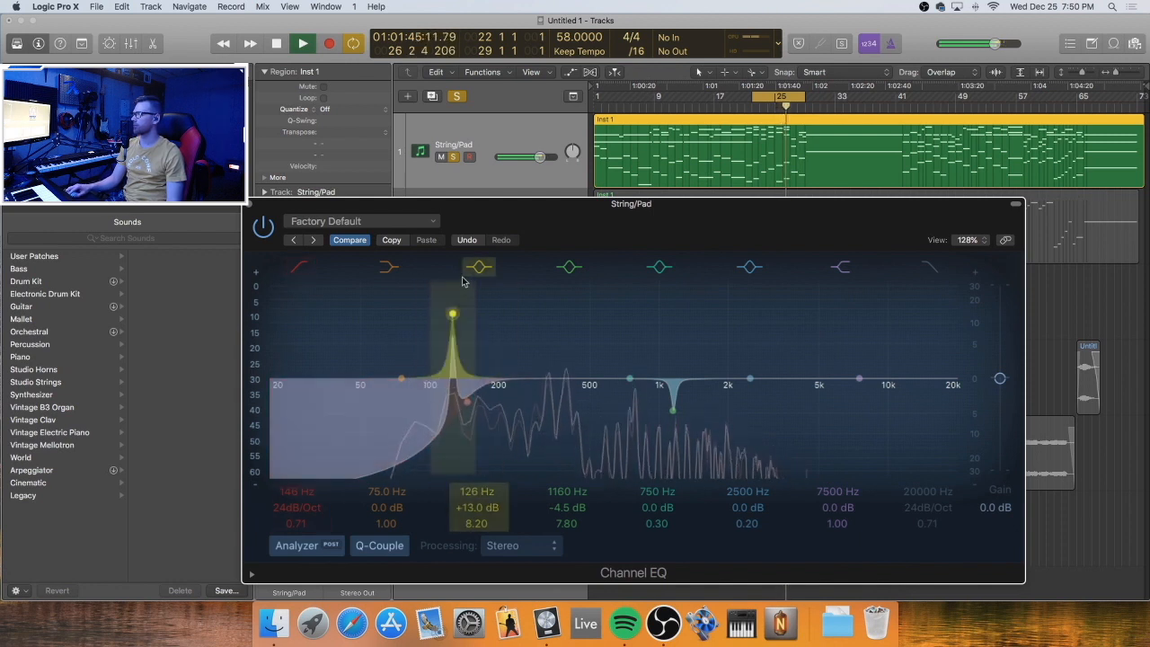
{"action": "left_click_drag", "start_coordinate": [455, 310], "coordinate": [558, 304]}
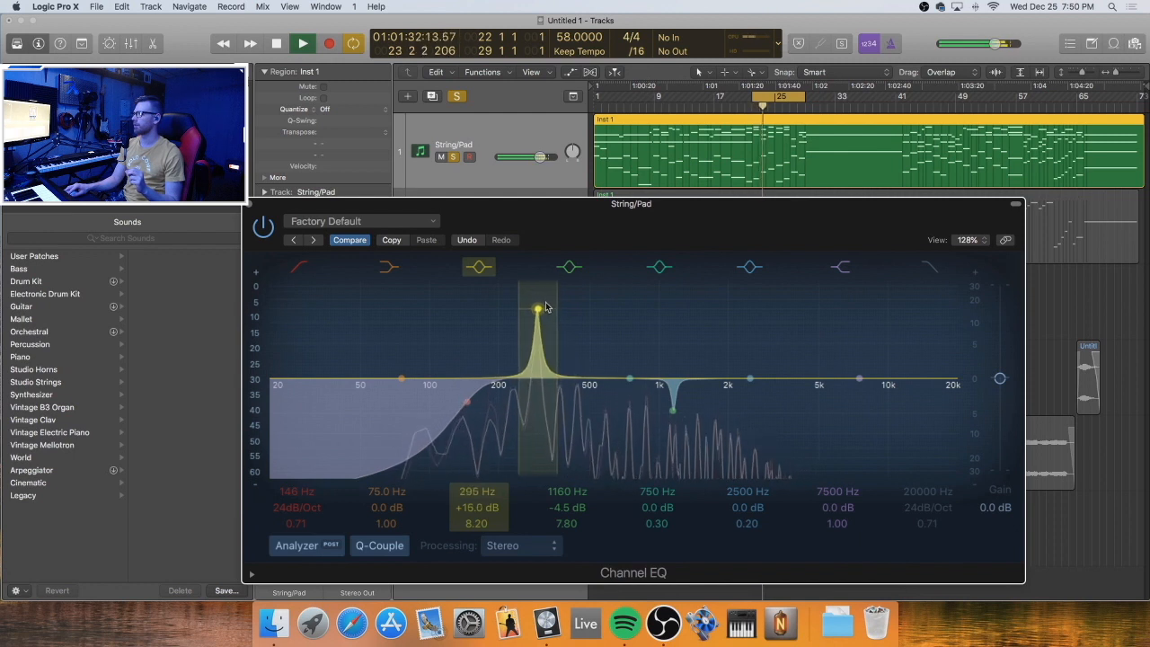
{"action": "key", "text": "space"}
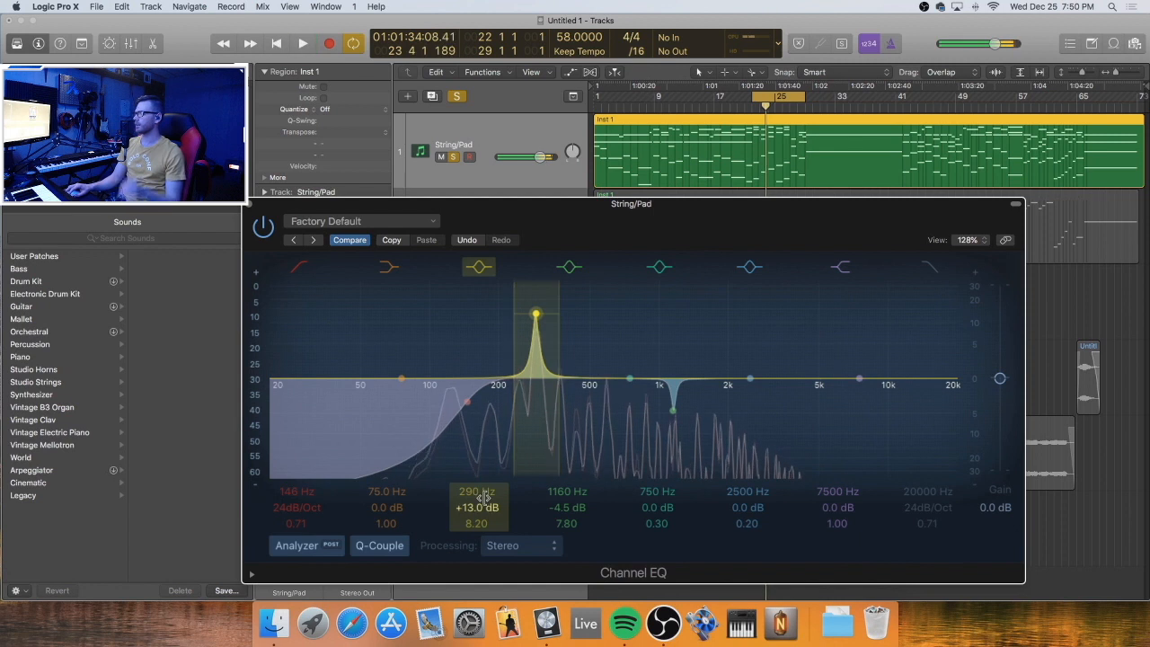
{"action": "left_click_drag", "start_coordinate": [477, 508], "coordinate": [477, 564]}
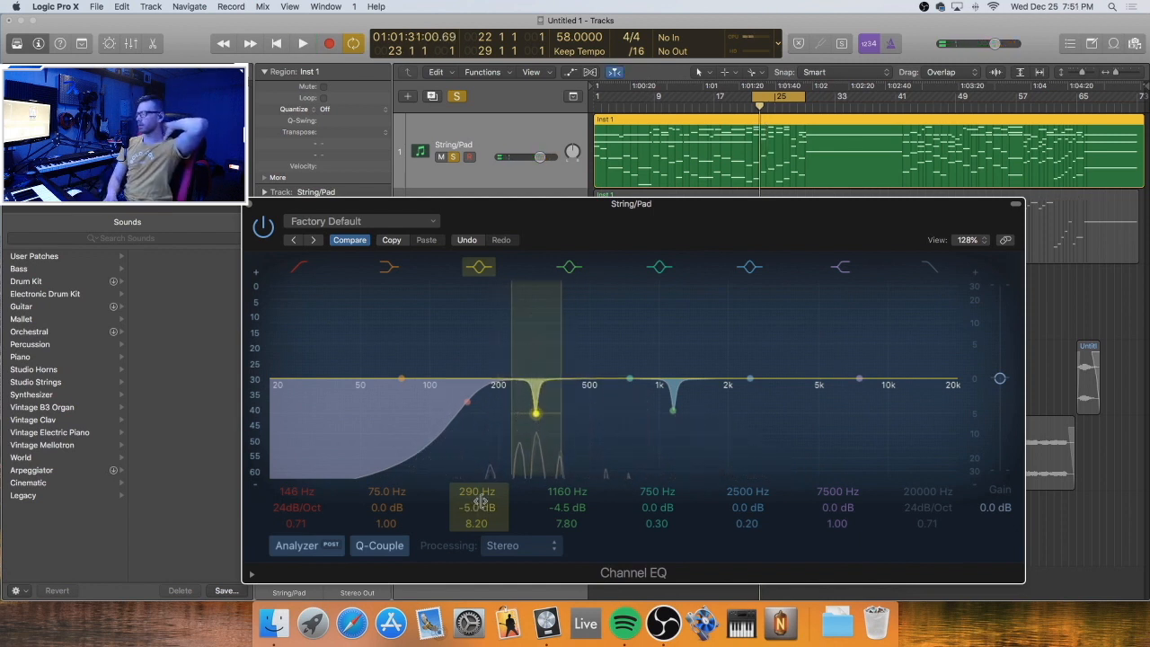
Narrow the 750 Hz band to a Q of 5.30, sweep it boosted during playback and try an 11 dB cut at 380 Hz
{"action": "key", "text": "space"}
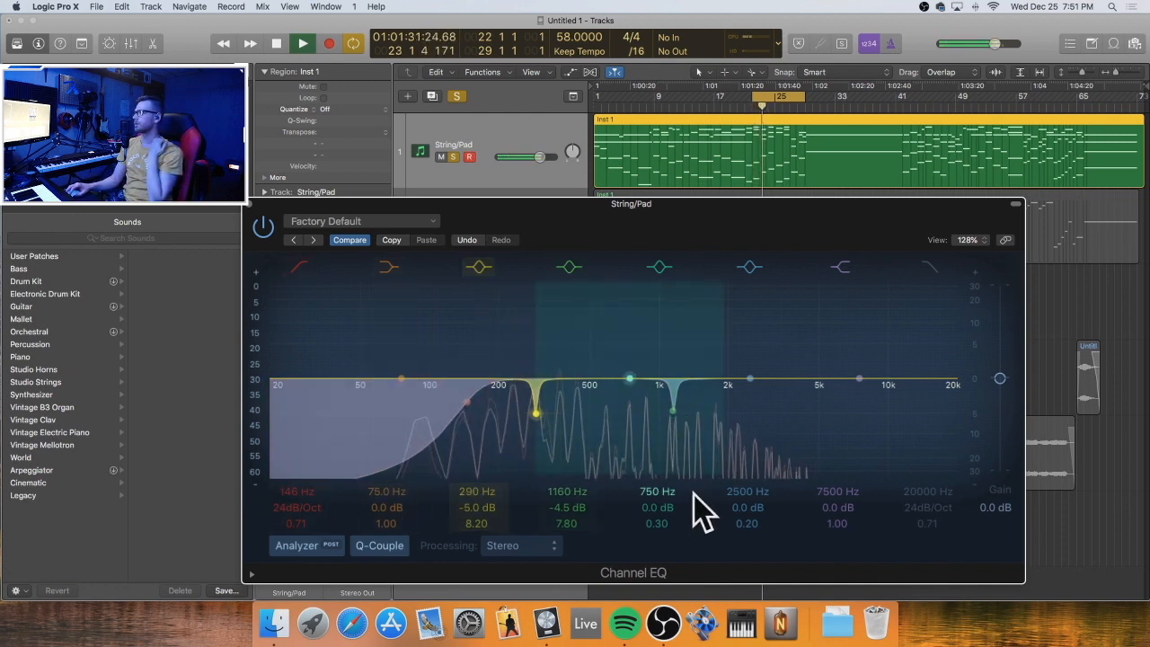
{"action": "left_click_drag", "start_coordinate": [657, 523], "coordinate": [656, 507]}
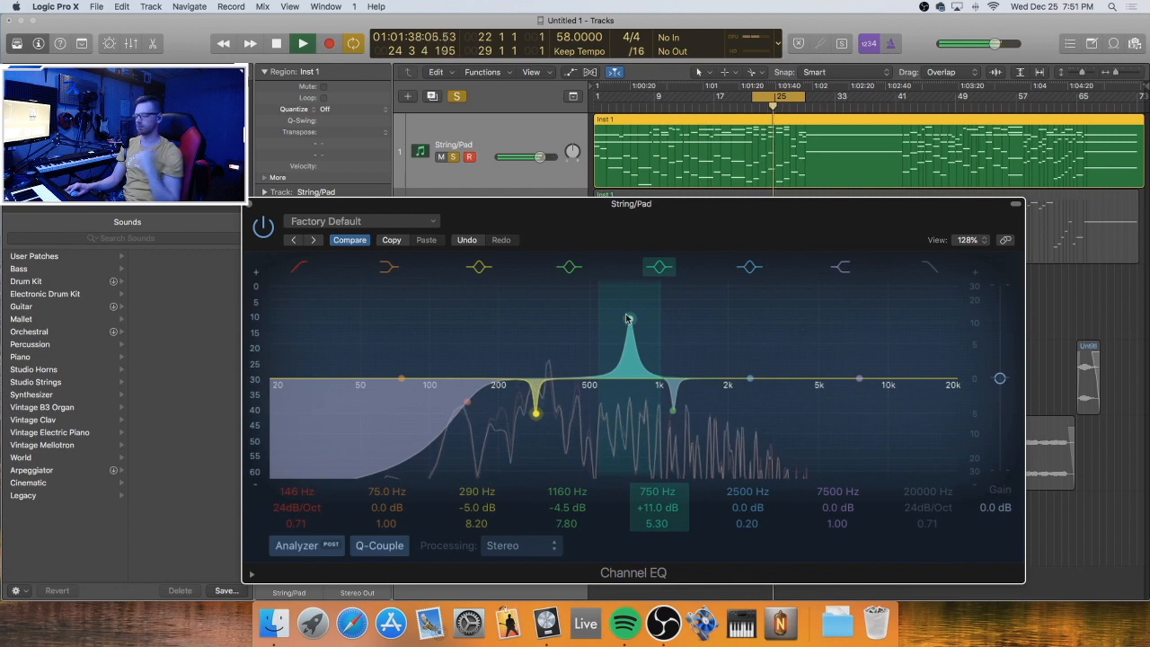
{"action": "key", "text": "space"}
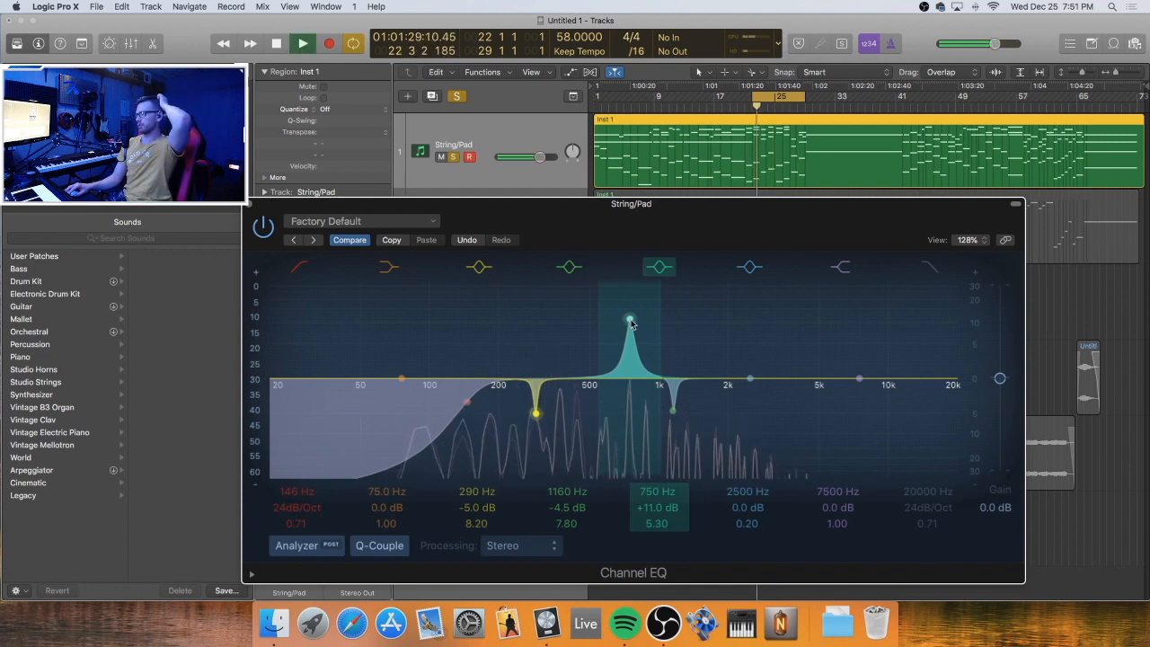
{"action": "left_click_drag", "start_coordinate": [632, 322], "coordinate": [565, 311]}
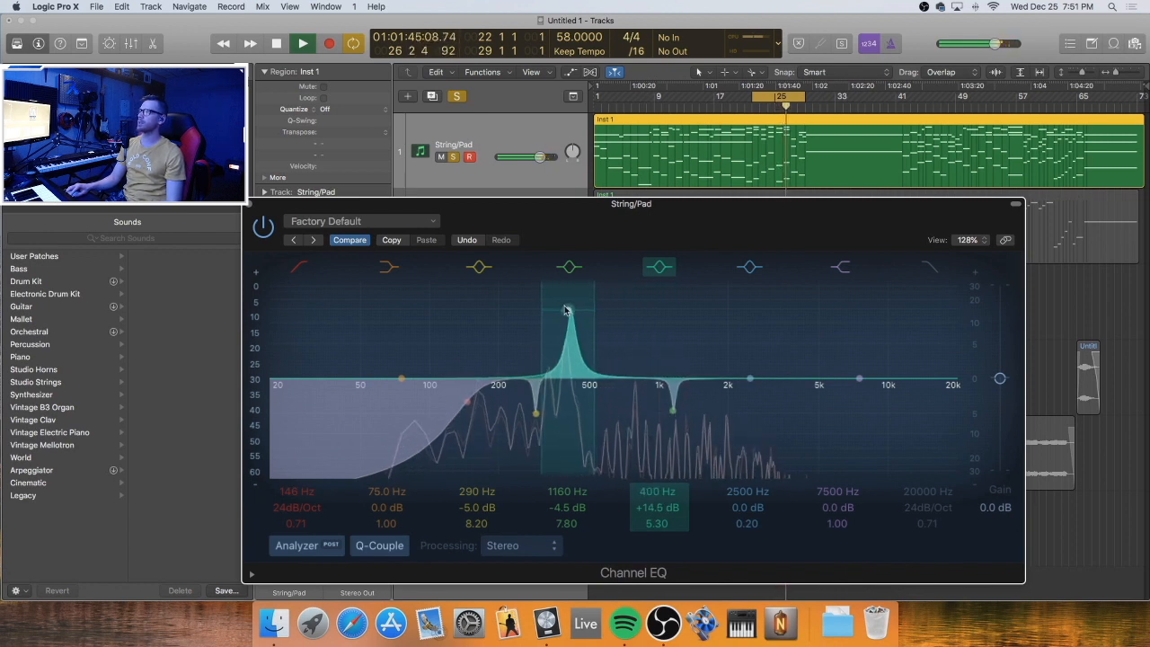
{"action": "left_click_drag", "start_coordinate": [563, 350], "coordinate": [559, 414]}
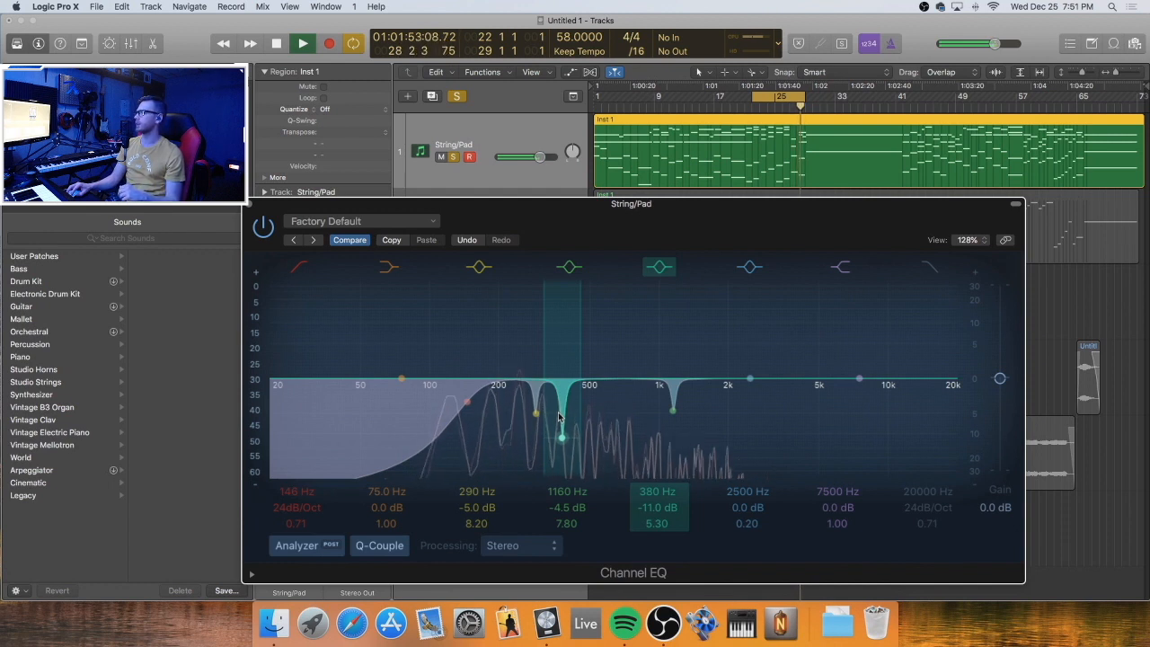
Move the 380 Hz band to a 2.5 dB cut at 2300 Hz, and set the neighbouring 2500 Hz band to 590 Hz with a Q of 0.93
{"action": "left_click_drag", "start_coordinate": [559, 415], "coordinate": [727, 300]}
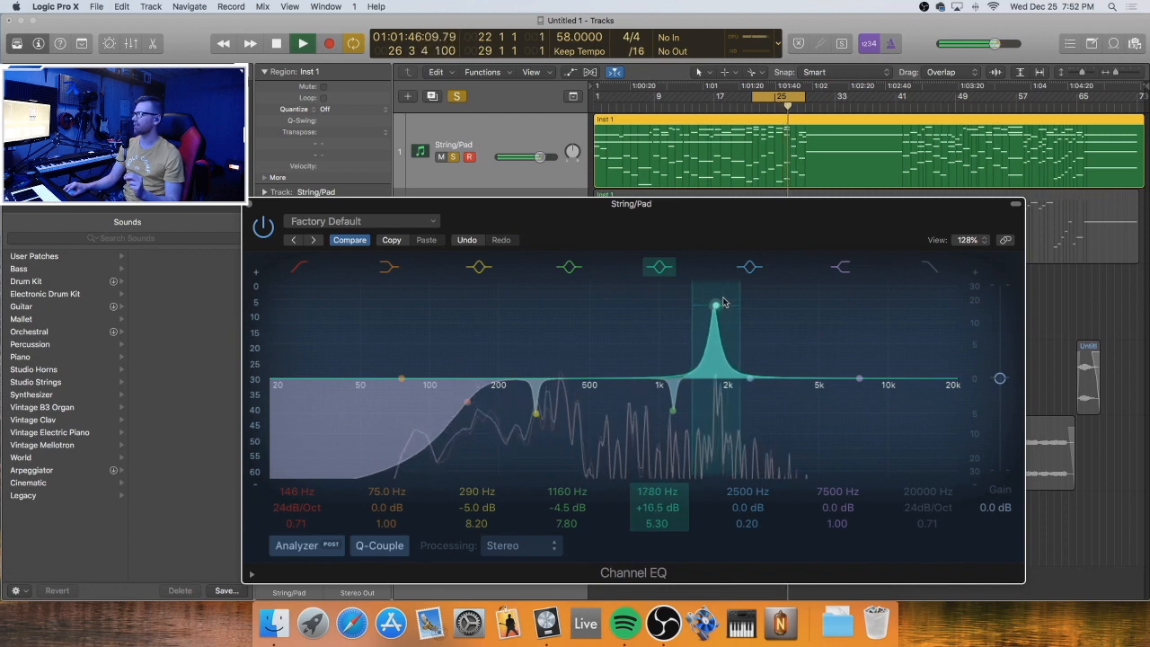
{"action": "left_click_drag", "start_coordinate": [666, 351], "coordinate": [752, 378]}
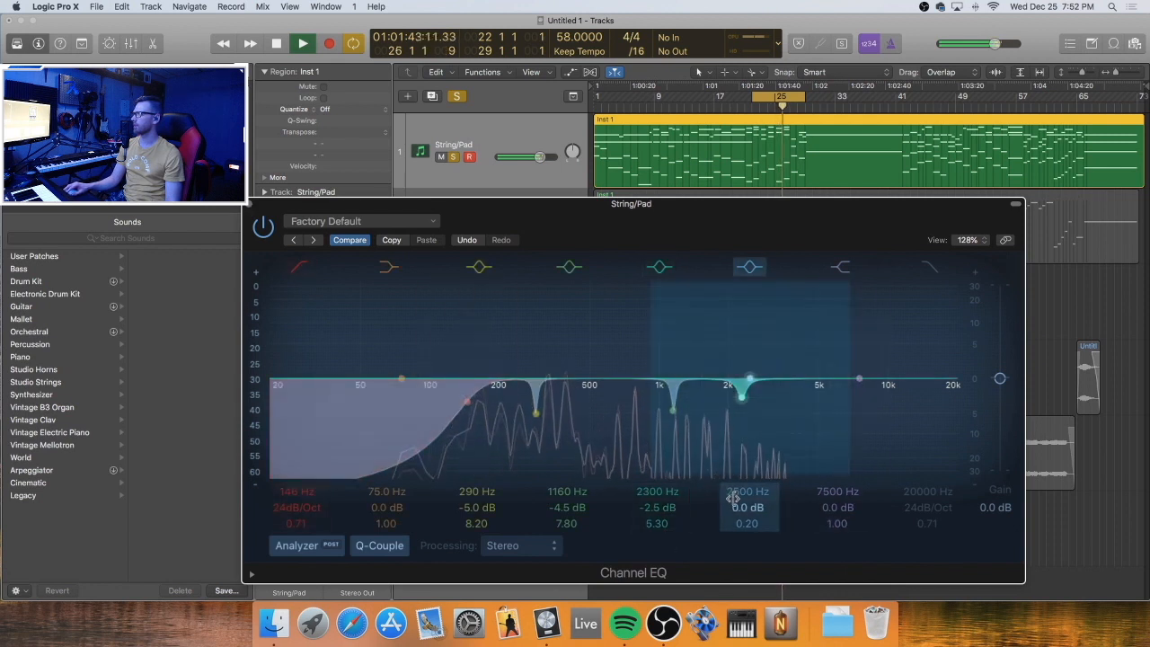
{"action": "left_click_drag", "start_coordinate": [747, 381], "coordinate": [647, 378]}
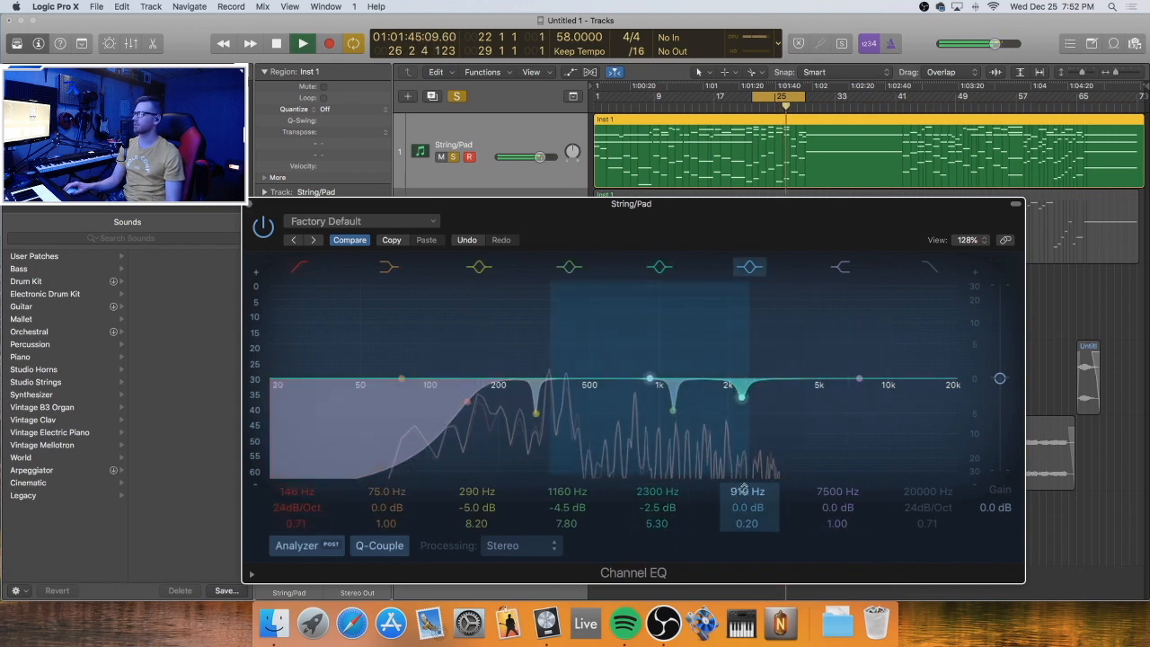
{"action": "key", "text": "space"}
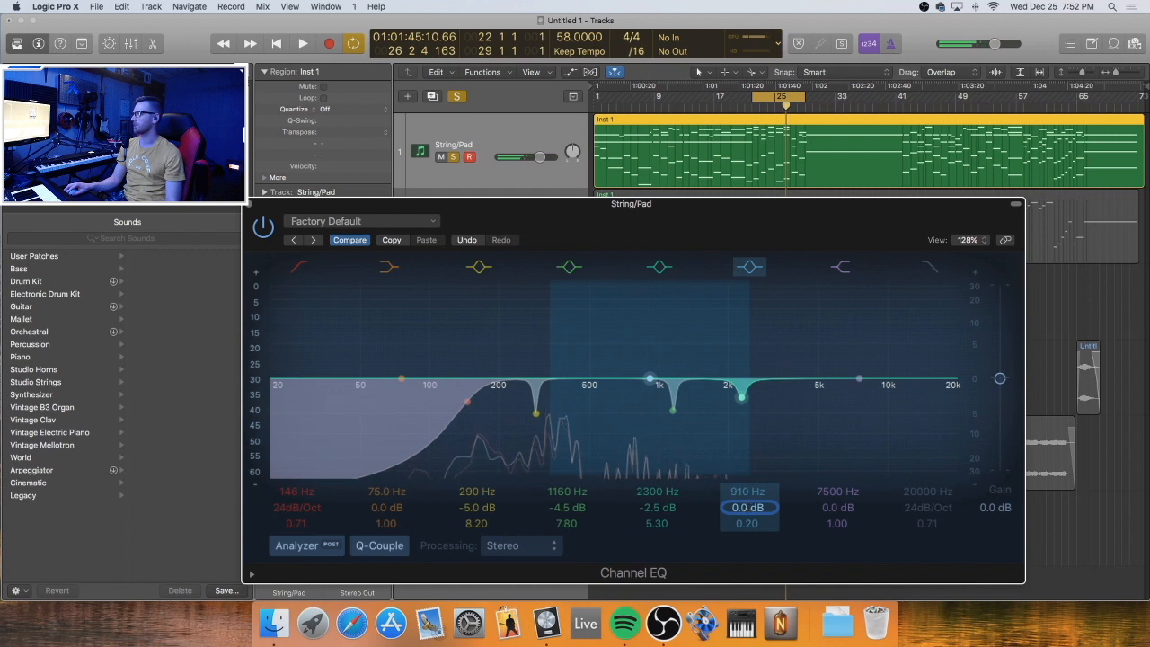
{"action": "left_click_drag", "start_coordinate": [650, 389], "coordinate": [607, 378]}
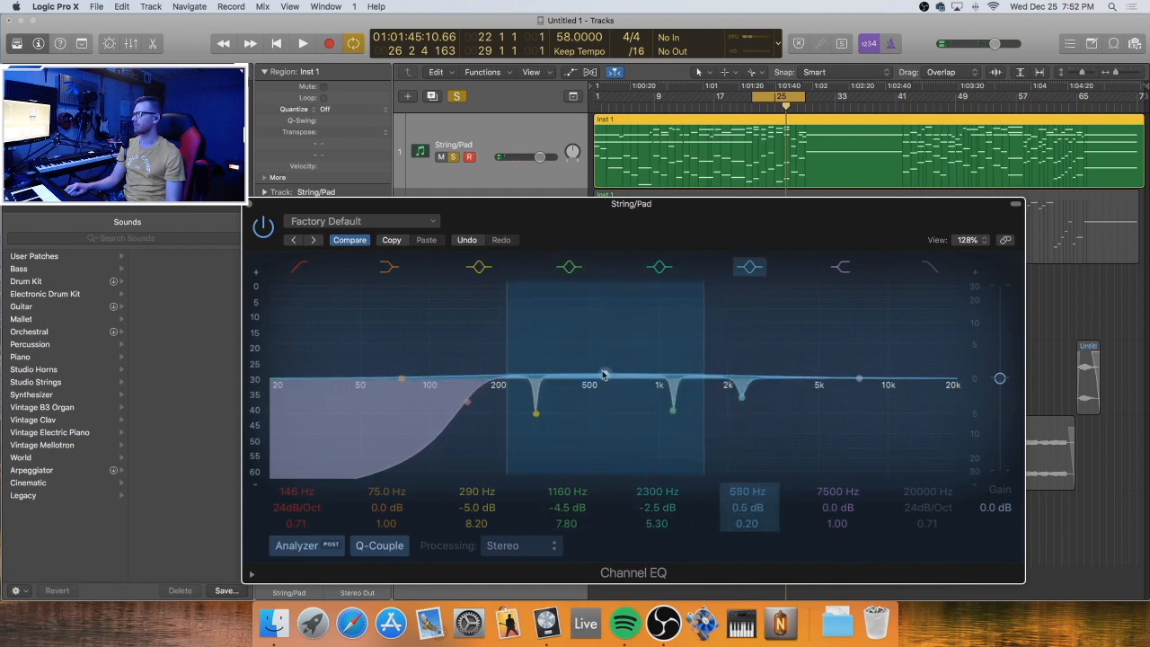
{"action": "left_click_drag", "start_coordinate": [751, 523], "coordinate": [751, 508]}
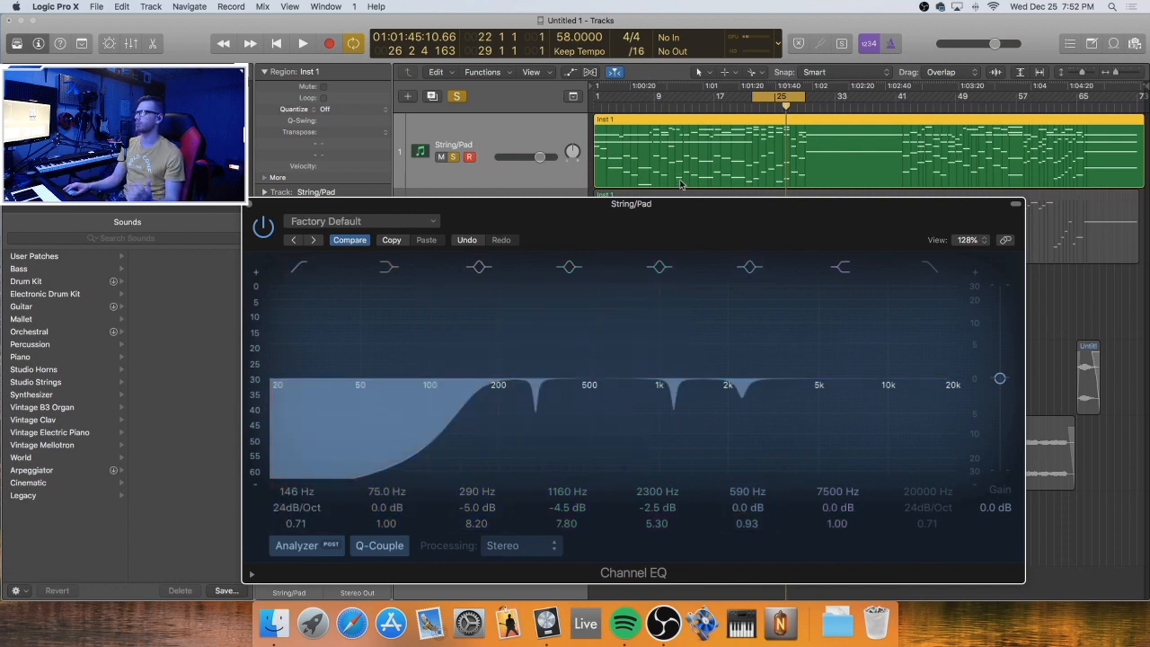
{"action": "key", "text": "space"}
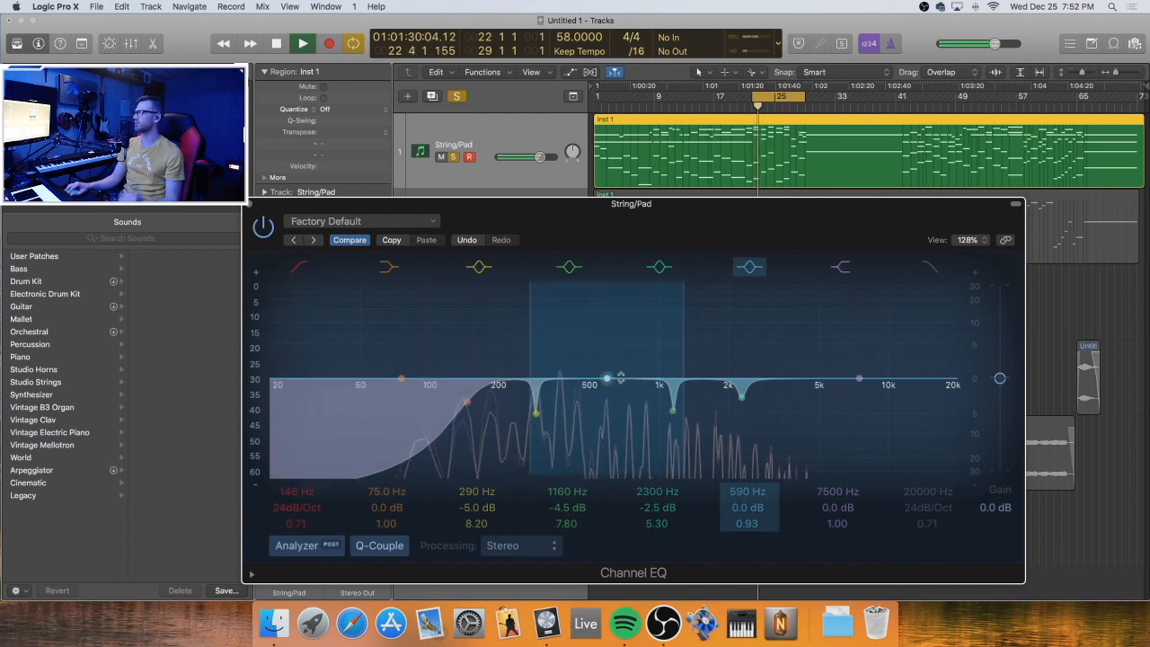
Sweep the 590 Hz band through boosts and cuts during playback and set it to a 1 dB boost at 430 Hz
{"action": "left_click_drag", "start_coordinate": [608, 383], "coordinate": [524, 344]}
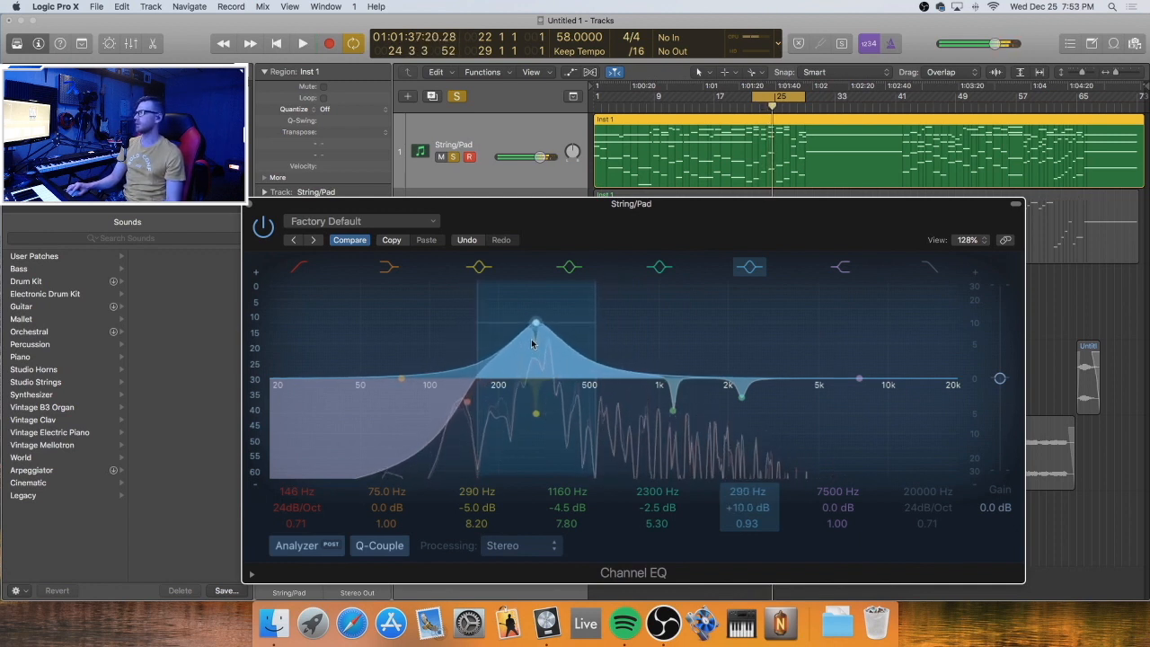
{"action": "left_click_drag", "start_coordinate": [533, 341], "coordinate": [496, 418]}
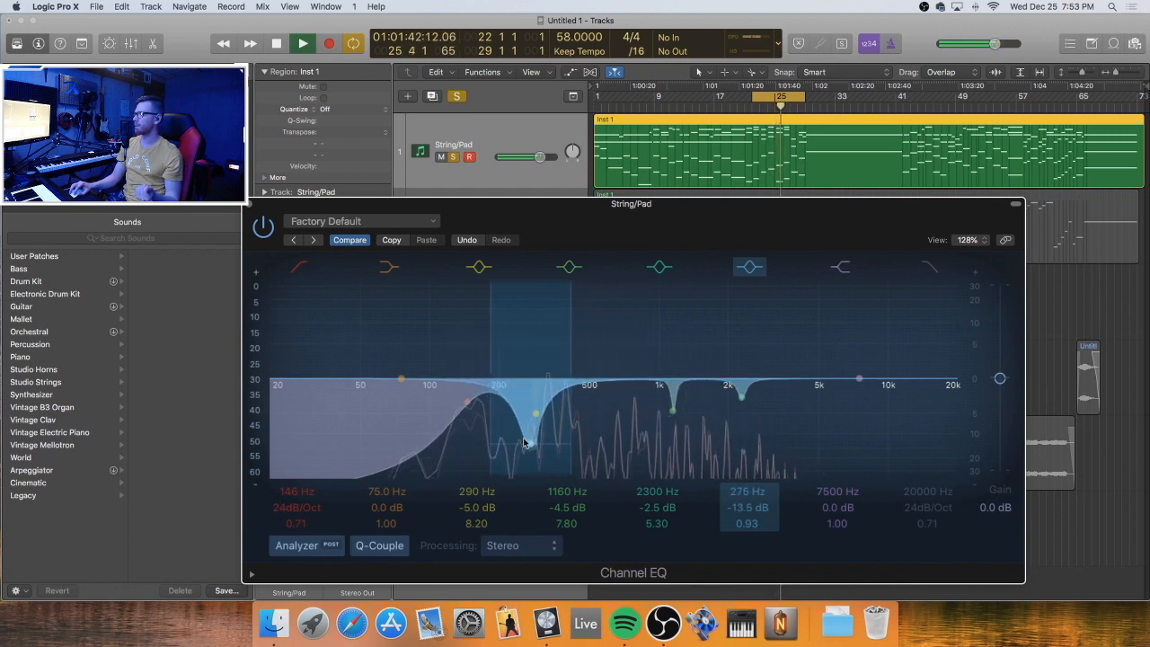
{"action": "left_click_drag", "start_coordinate": [526, 442], "coordinate": [658, 436]}
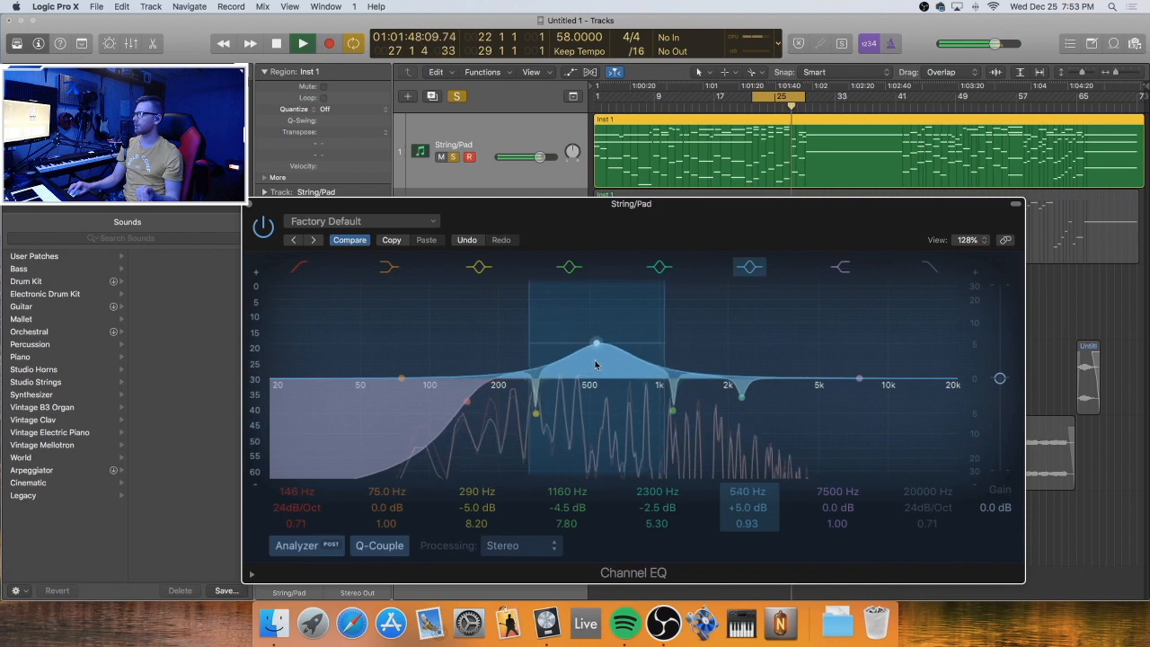
{"action": "mouse_move", "coordinate": [596, 364]}
{"action": "left_mouse_down"}
{"action": "mouse_move", "coordinate": [541, 363]}
{"action": "mouse_move", "coordinate": [710, 363]}
{"action": "mouse_move", "coordinate": [586, 363]}
{"action": "left_mouse_up"}
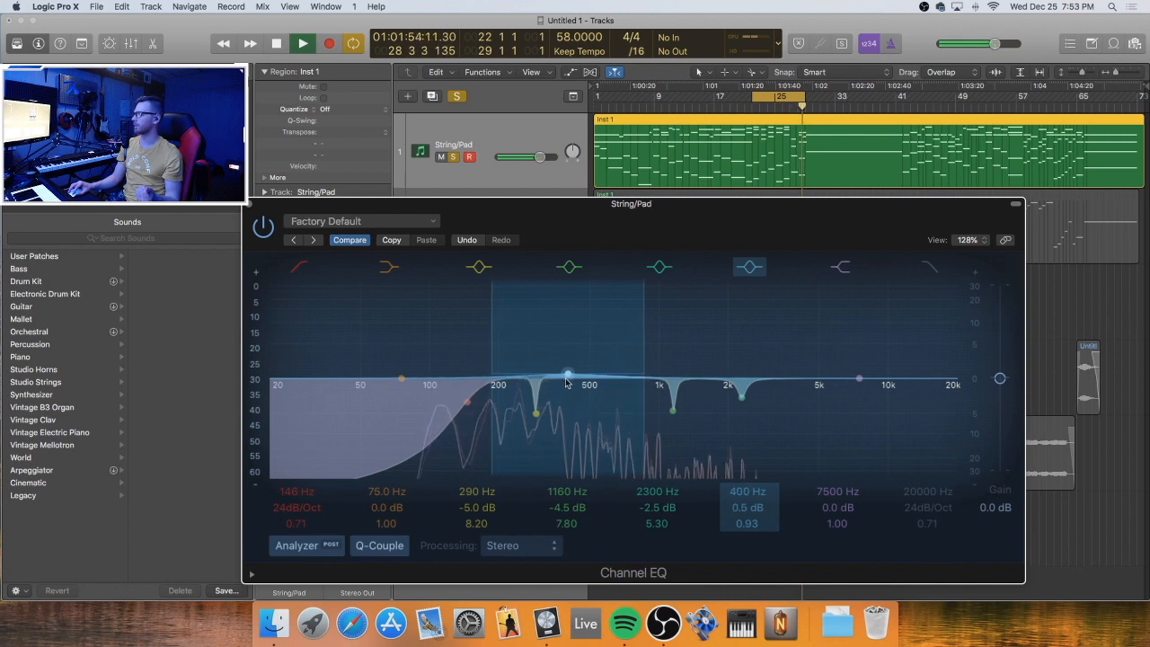
{"action": "left_click_drag", "start_coordinate": [571, 381], "coordinate": [575, 370]}
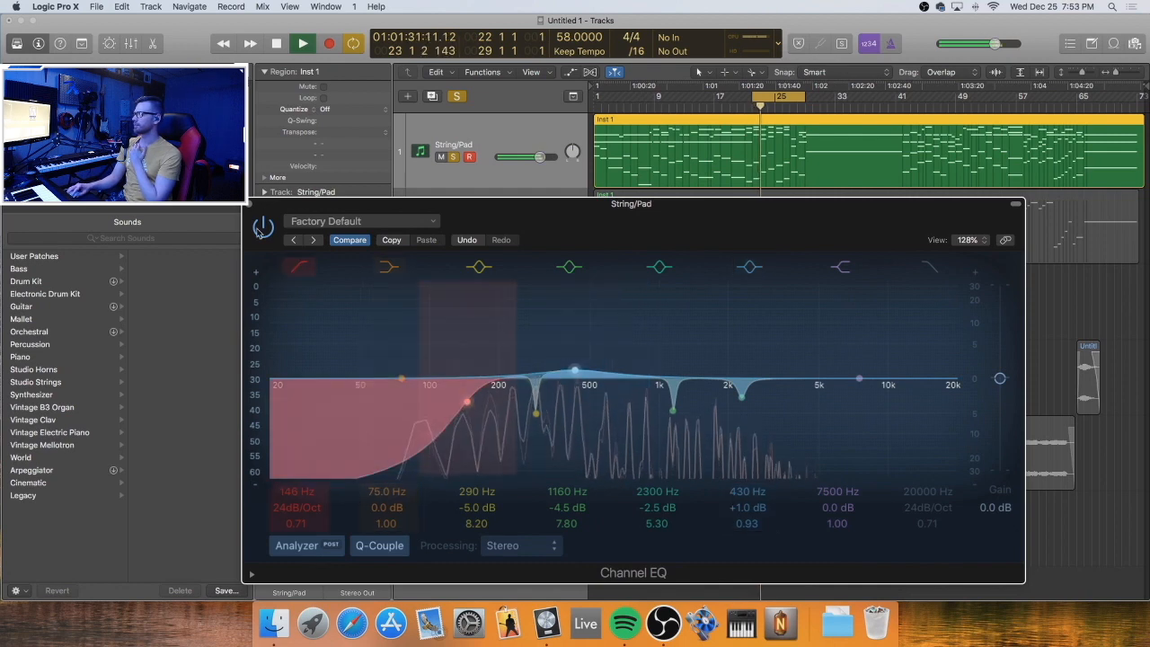
Close the String/Pad EQ and solo the String Bass track instead of String/Pad
{"action": "left_click", "coordinate": [250, 204]}
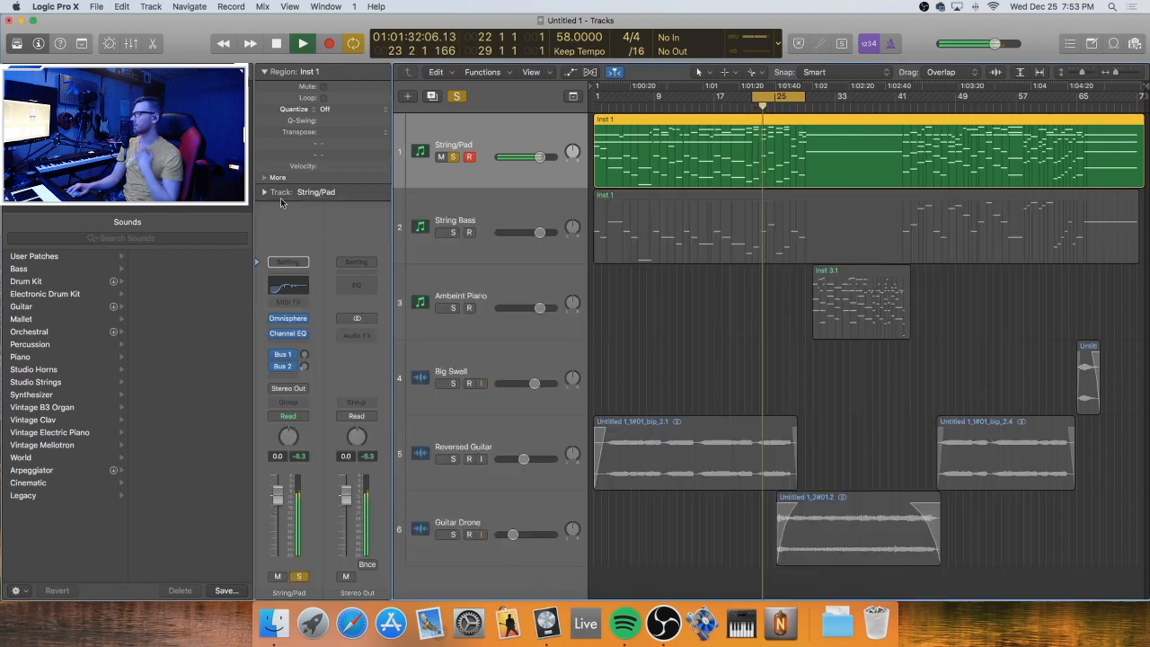
{"action": "left_click", "coordinate": [452, 232]}
{"action": "left_click", "coordinate": [453, 157]}
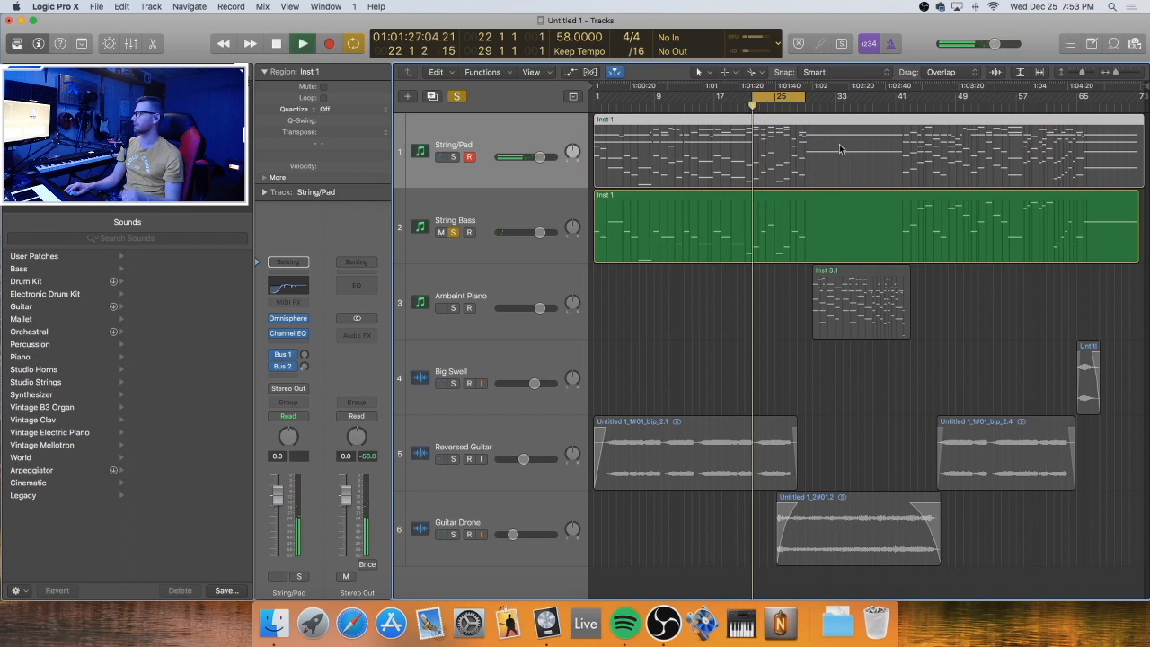
Move the playback loop to bars 57 to 66 and play the soloed String Bass there
{"action": "left_click", "coordinate": [1044, 106]}
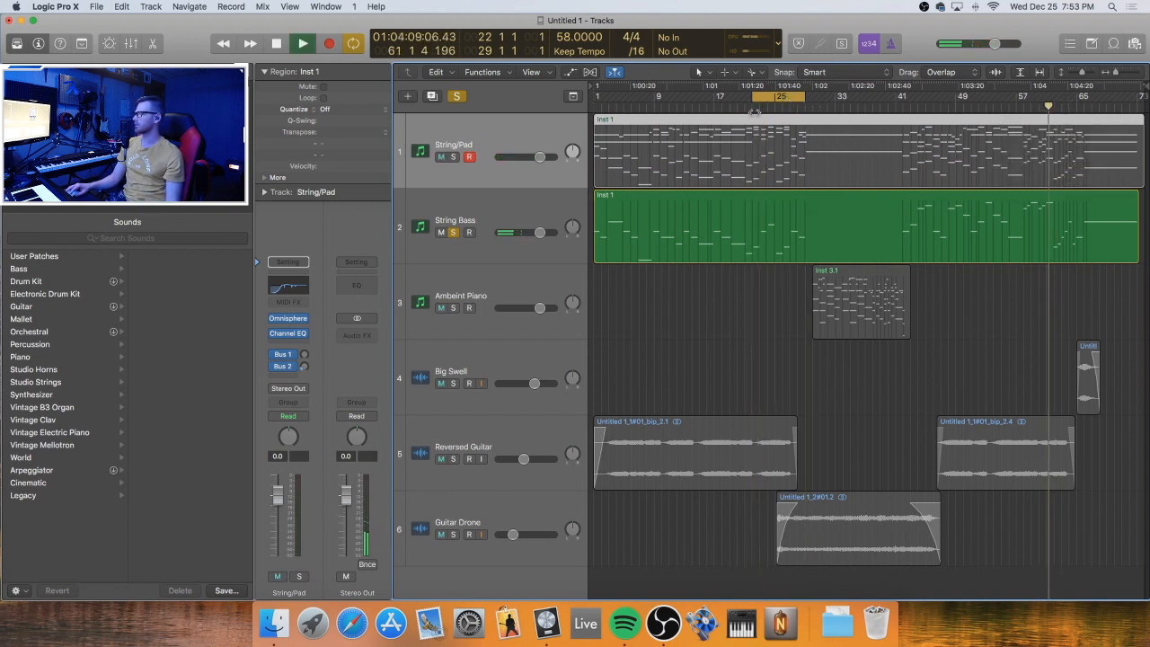
{"action": "left_click", "coordinate": [781, 95]}
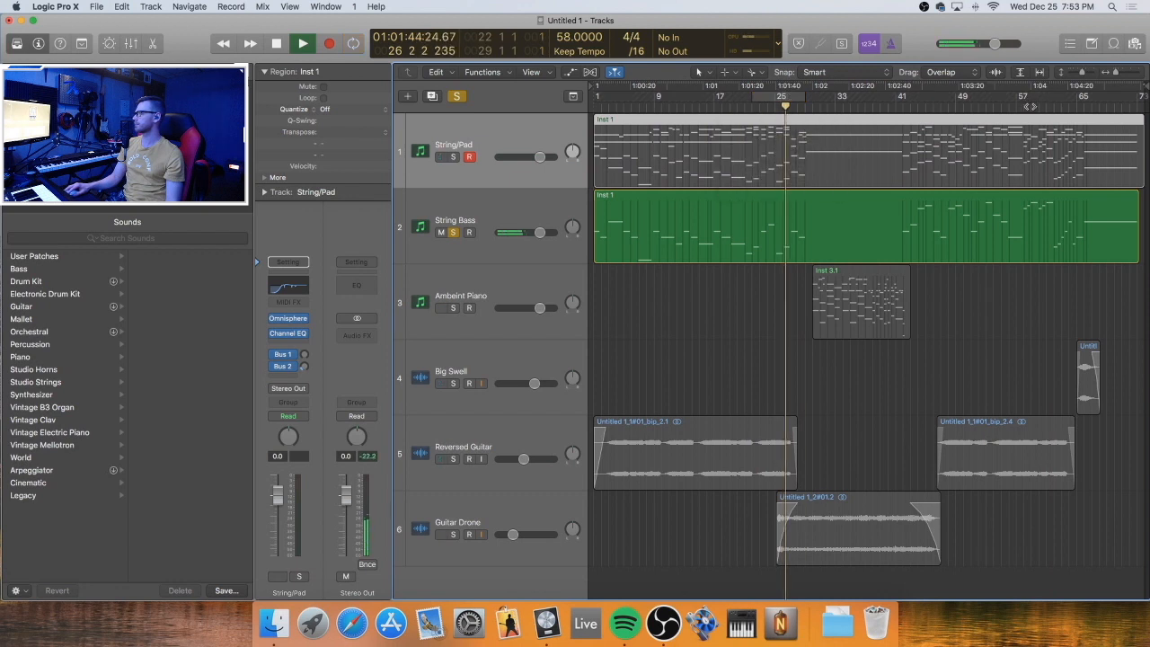
{"action": "left_click", "coordinate": [1032, 103]}
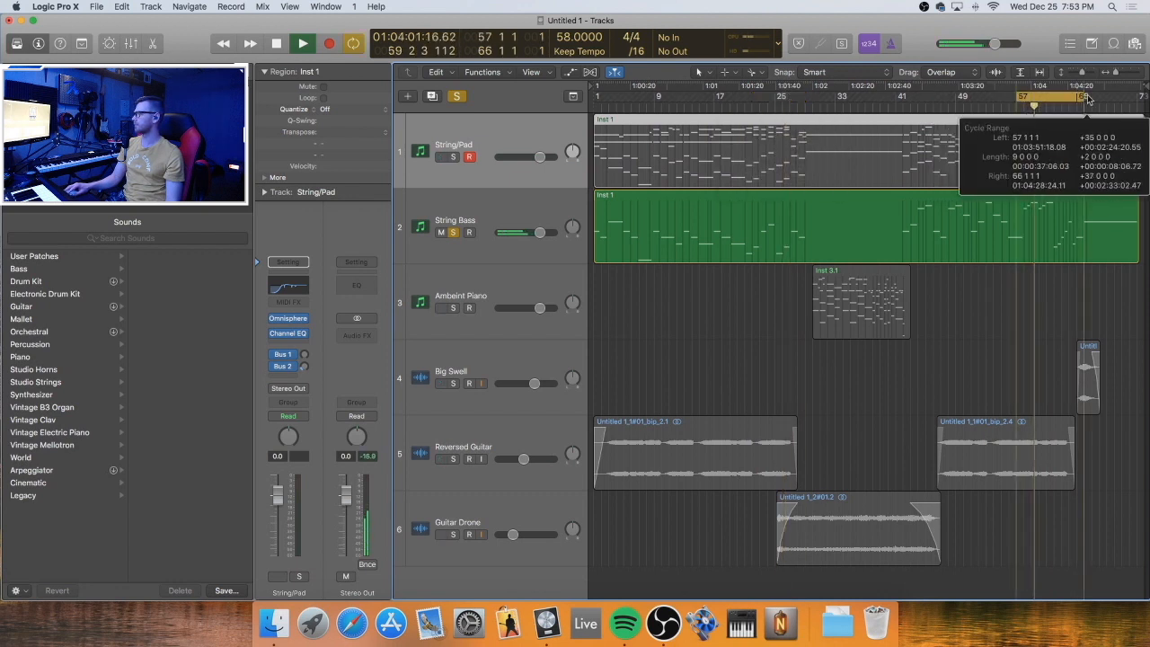
{"action": "left_click", "coordinate": [1024, 97]}
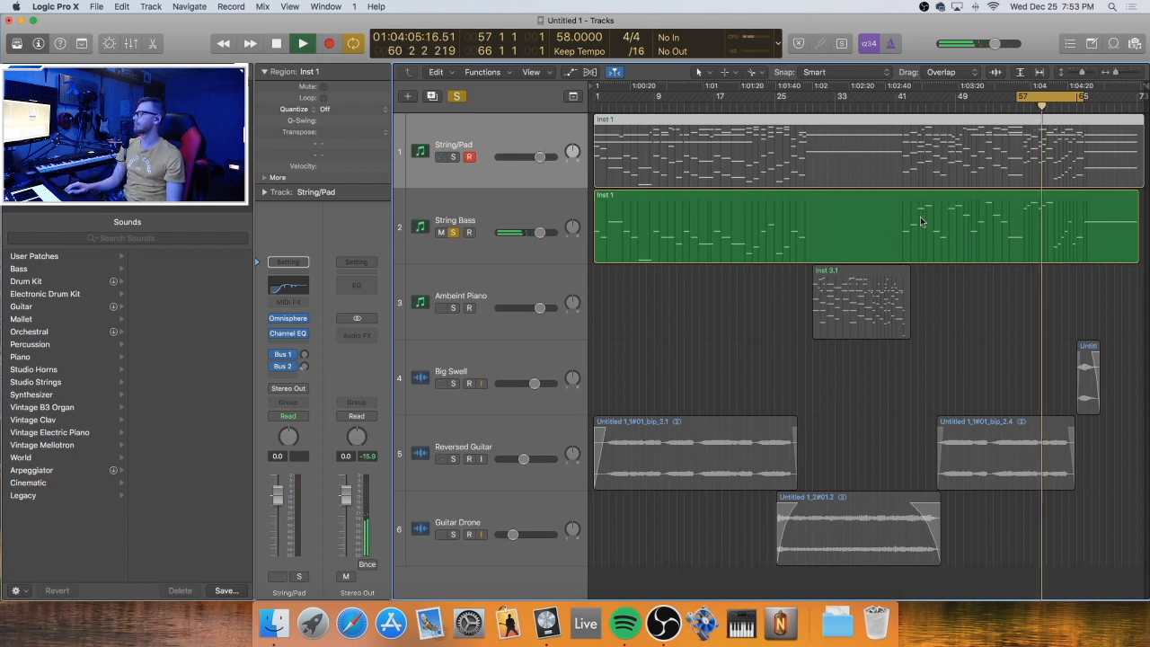
{"action": "left_click", "coordinate": [453, 233]}
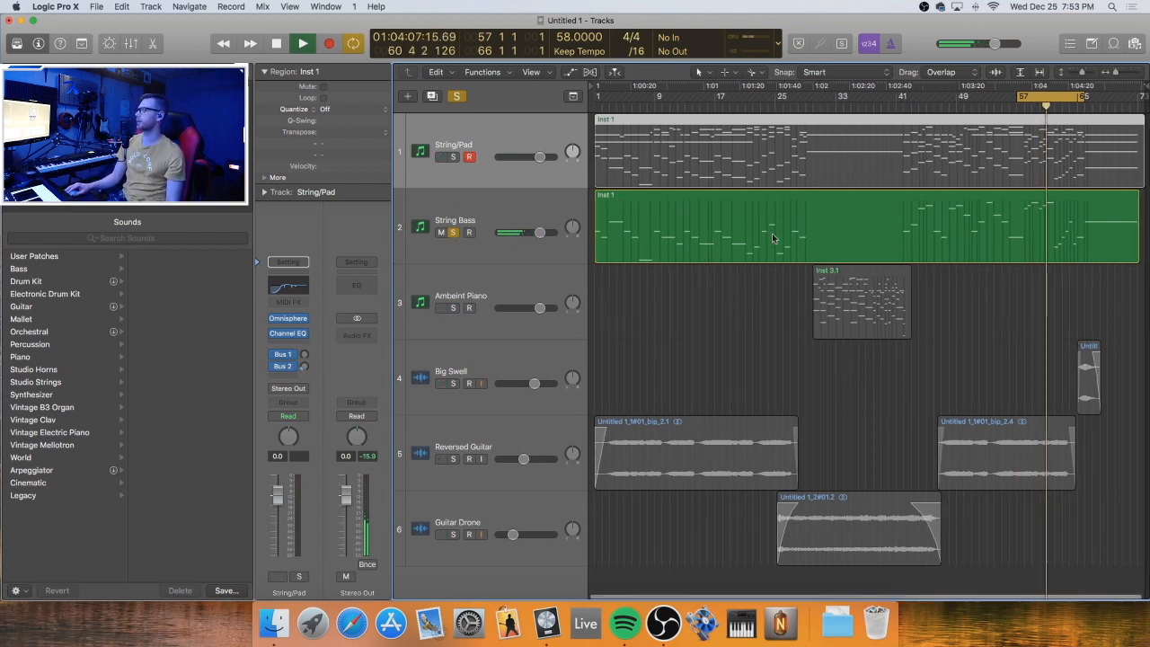
Open the String Bass region in the Piano Roll and display its channel 1 Sustain automation beneath the notes
{"action": "left_click", "coordinate": [506, 202]}
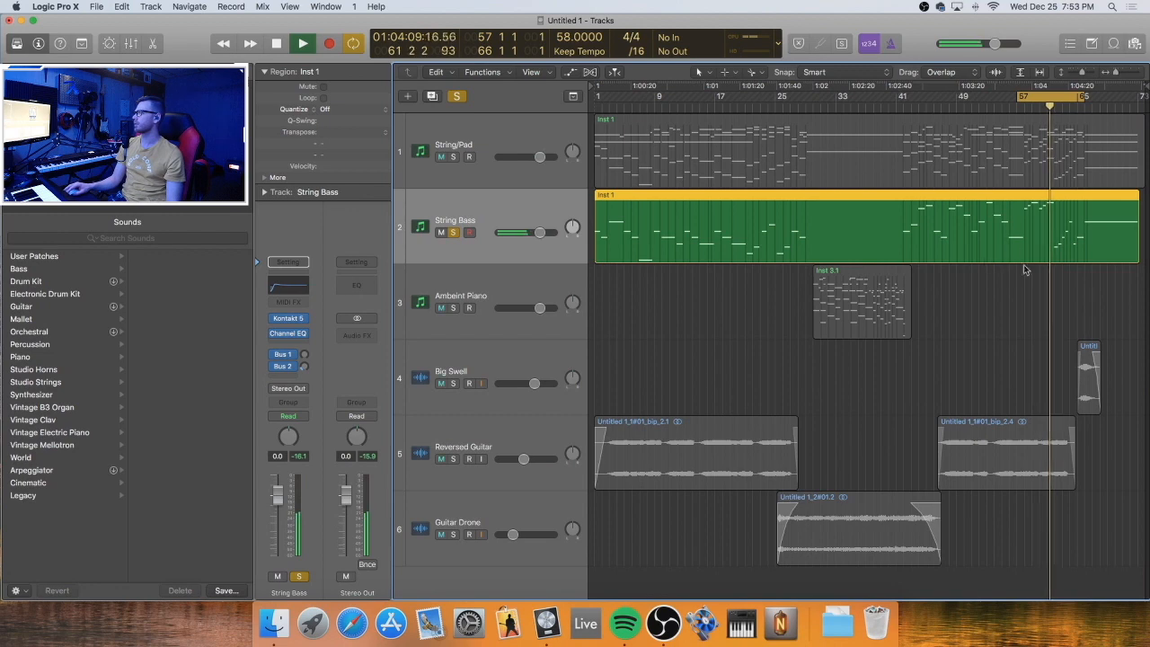
{"action": "key", "text": "p"}
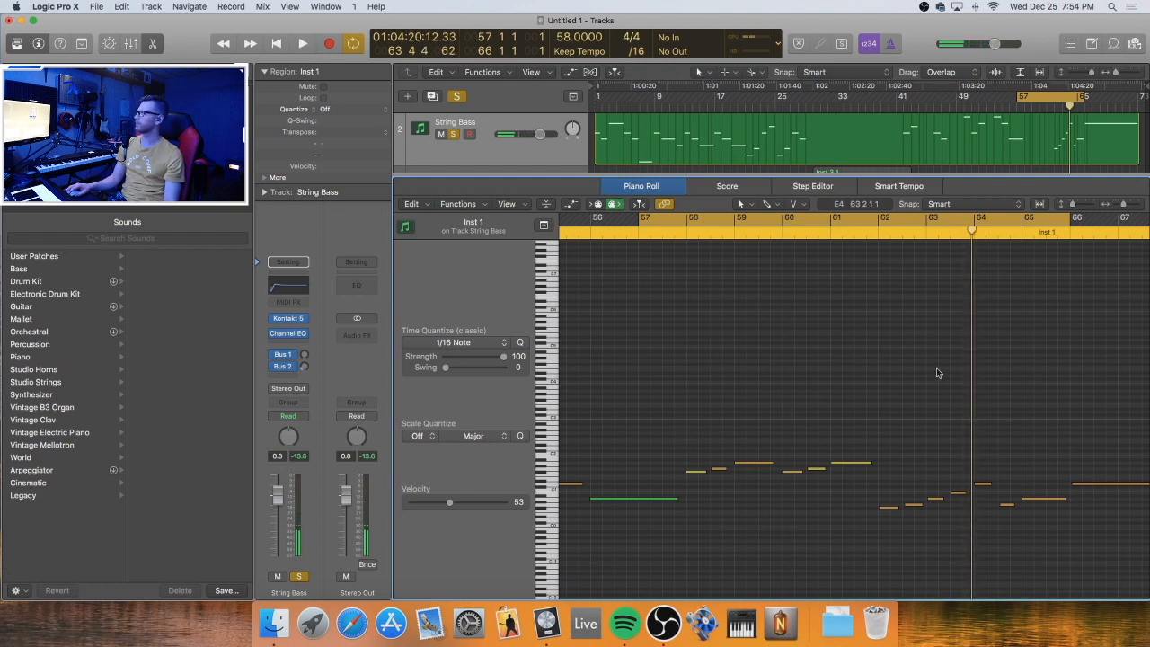
{"action": "left_click", "coordinate": [572, 204]}
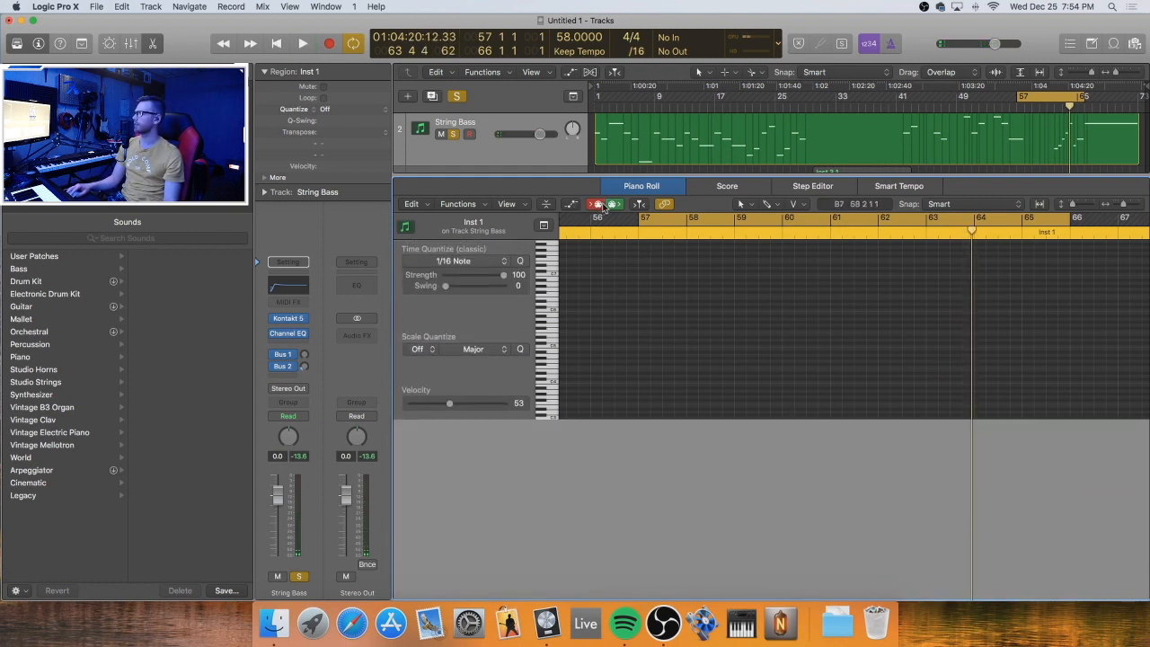
{"action": "scroll", "coordinate": [664, 379], "scroll_direction": "down", "scroll_amount": 10}
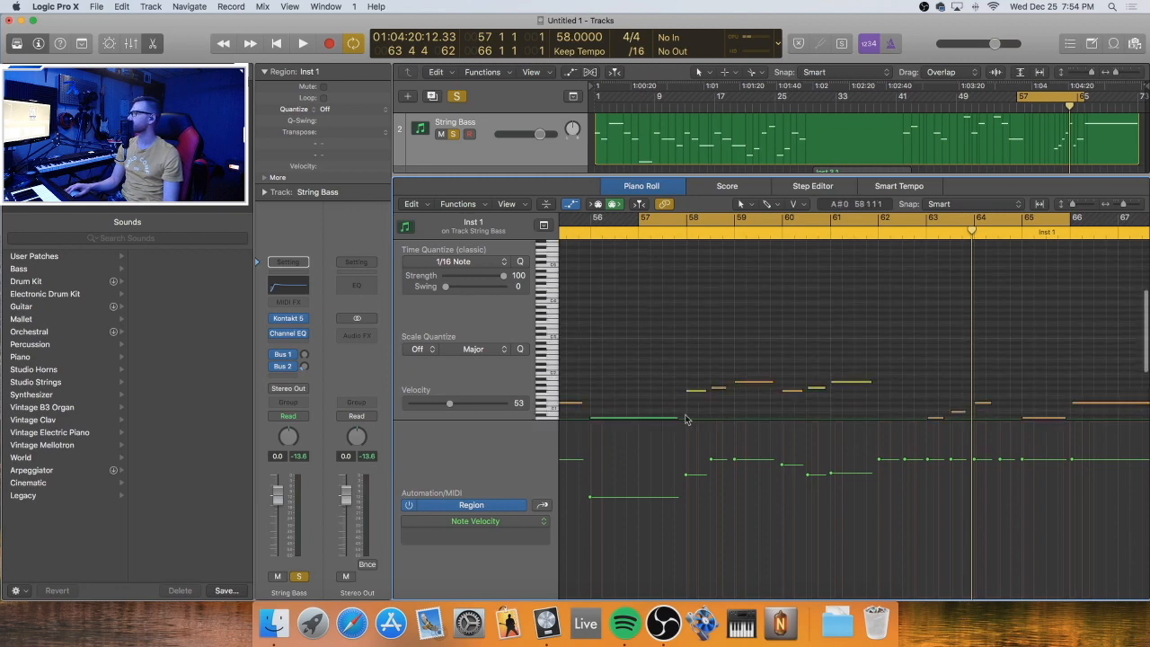
{"action": "left_click", "coordinate": [490, 523]}
{"action": "left_click", "coordinate": [522, 581]}
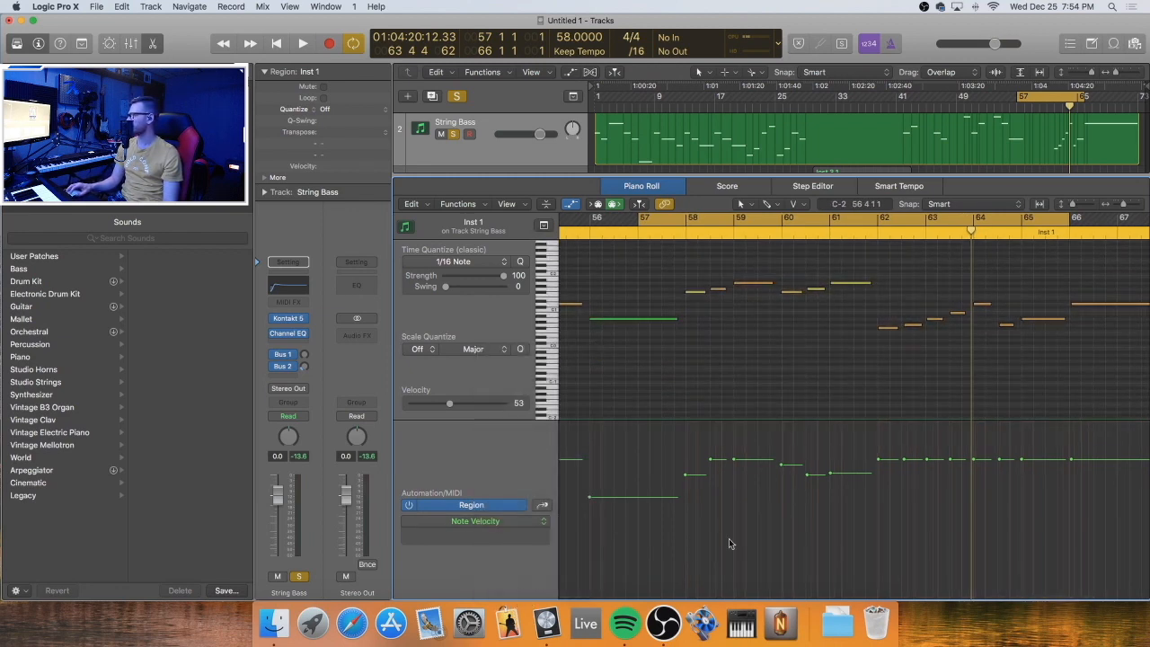
{"action": "scroll", "coordinate": [919, 493], "scroll_direction": "left", "scroll_amount": 3}
{"action": "scroll", "coordinate": [882, 517], "scroll_direction": "right", "scroll_amount": 2}
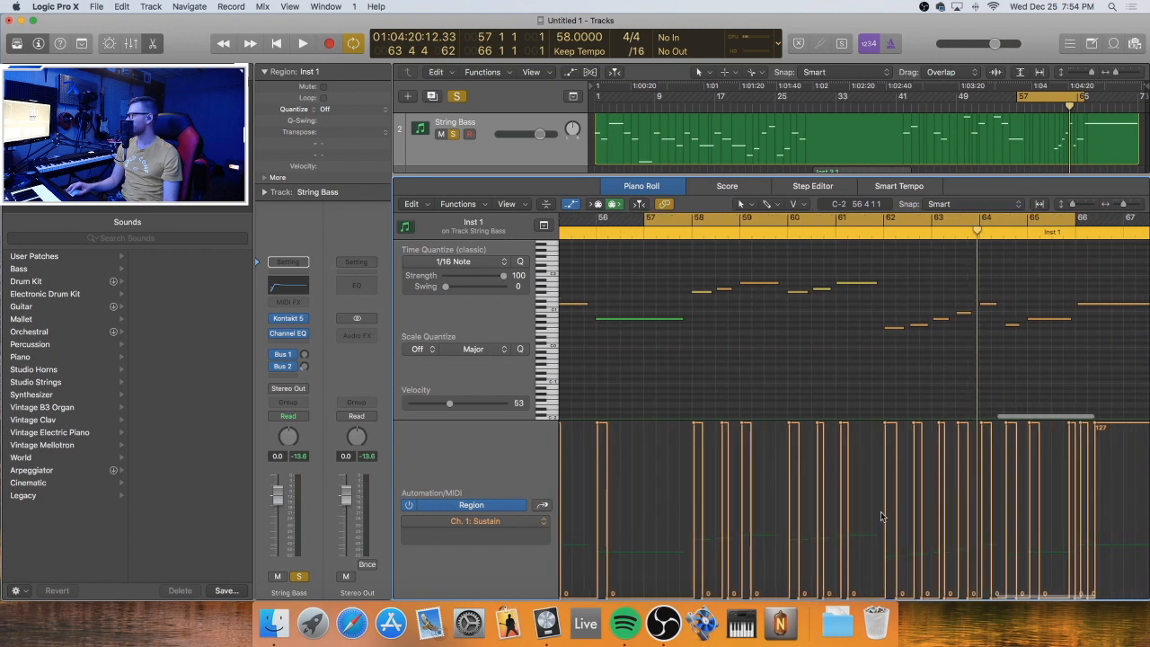
Play the String Bass from about bar 62 to check its notes against the sustain pedal data
{"action": "double_click", "coordinate": [878, 239]}
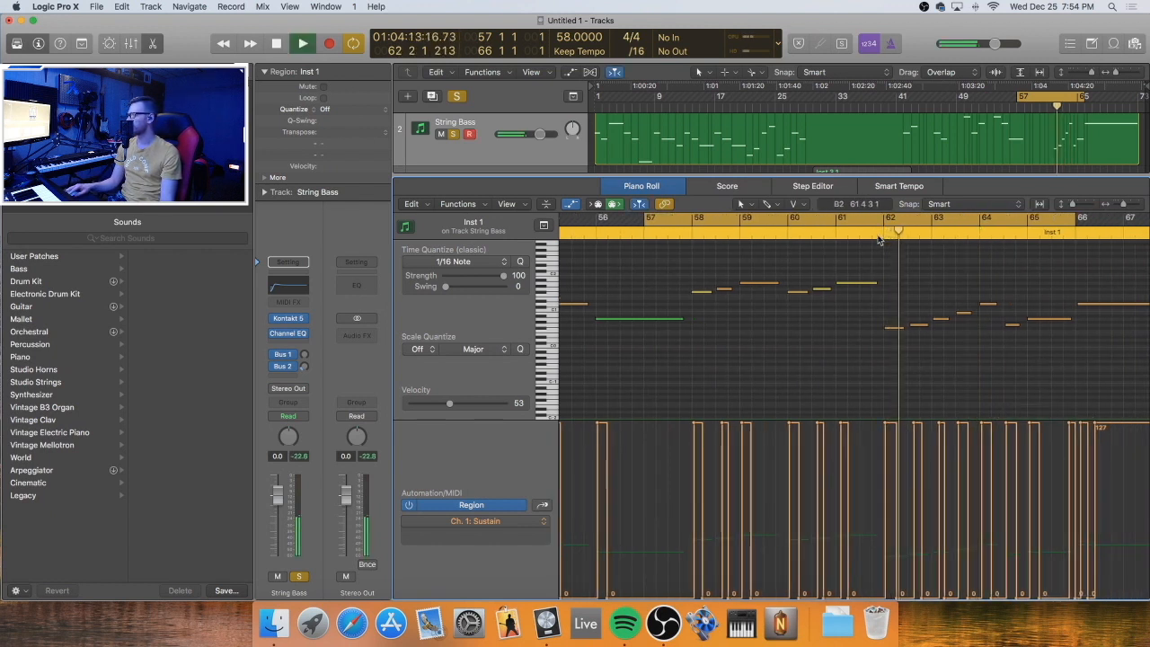
{"action": "key", "text": "space"}
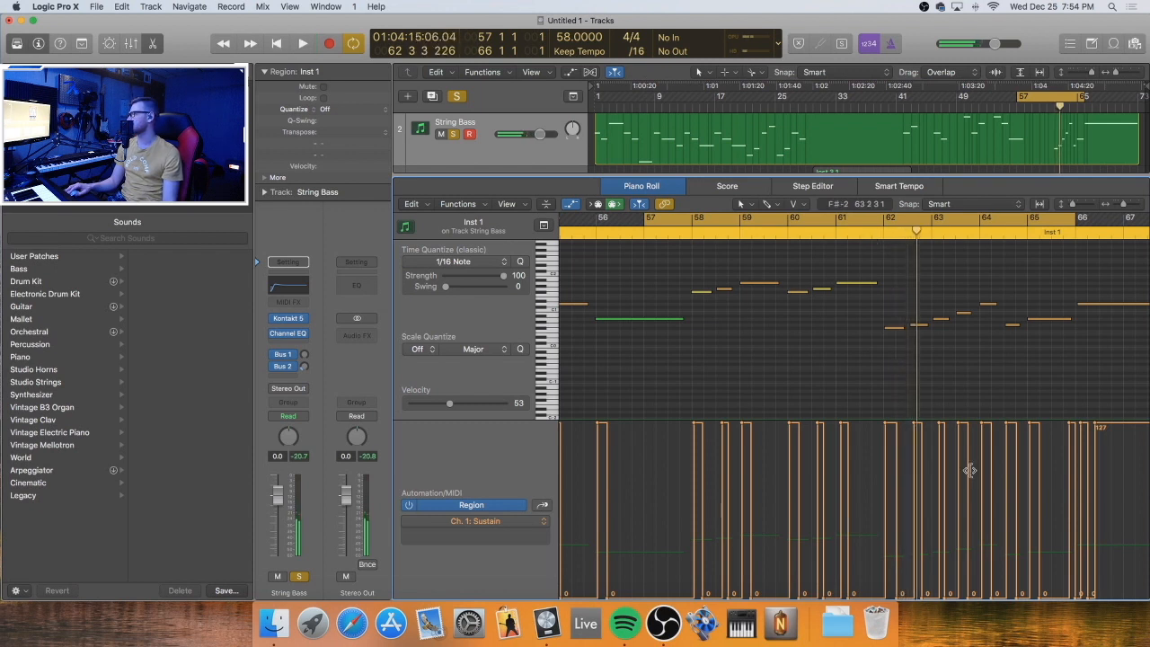
{"action": "scroll", "coordinate": [867, 517], "scroll_direction": "left", "scroll_amount": 1}
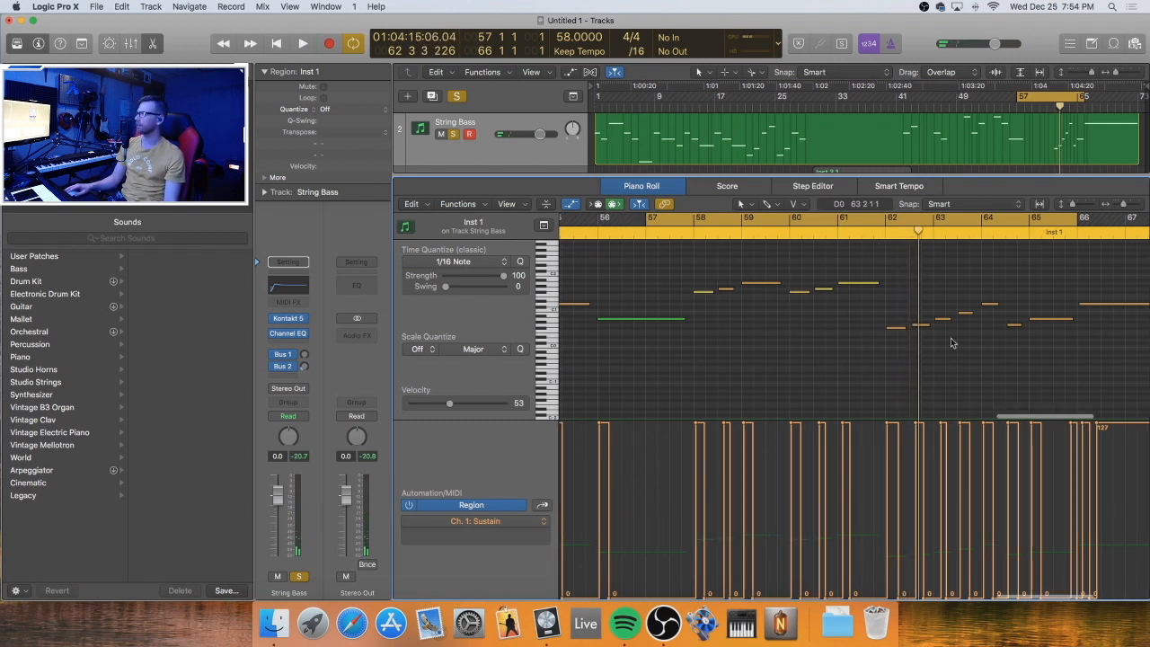
Select all String Bass notes and apply the Quantize Note Length MIDI transform with a QuaMin length of 0 0 2 0
{"action": "key", "text": "super+Left"}
{"action": "key", "text": "super+Left"}
{"action": "key", "text": "super+Left"}
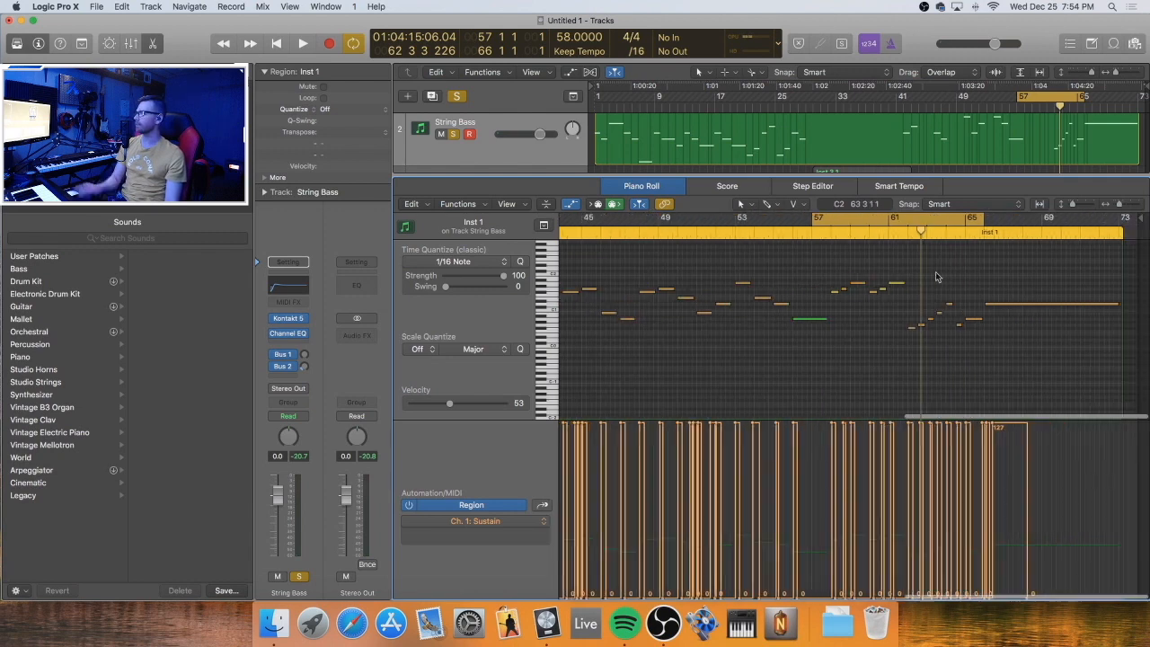
{"action": "key", "text": "super+a"}
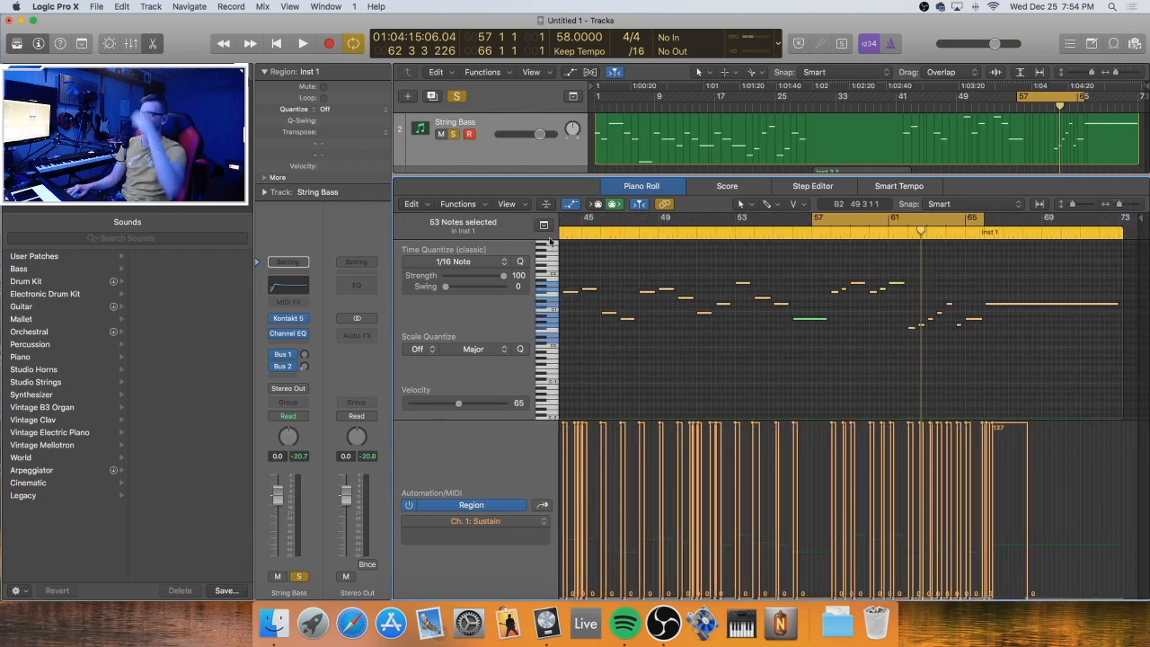
{"action": "left_click", "coordinate": [475, 206]}
{"action": "mouse_move", "coordinate": [505, 319]}
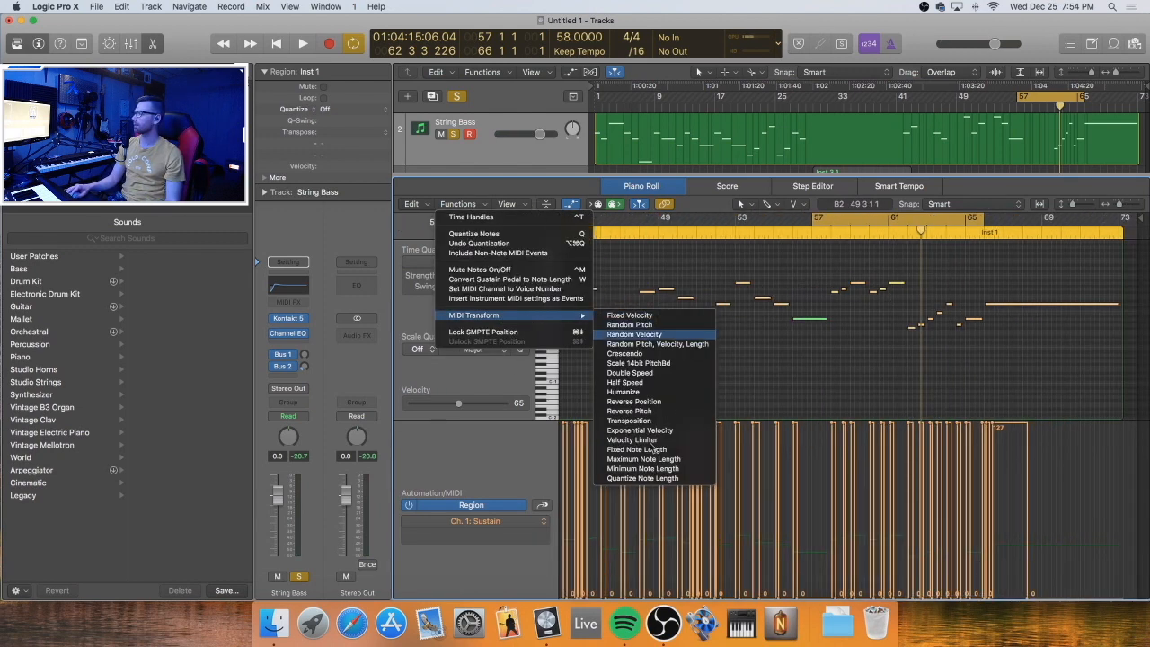
{"action": "left_click", "coordinate": [641, 478]}
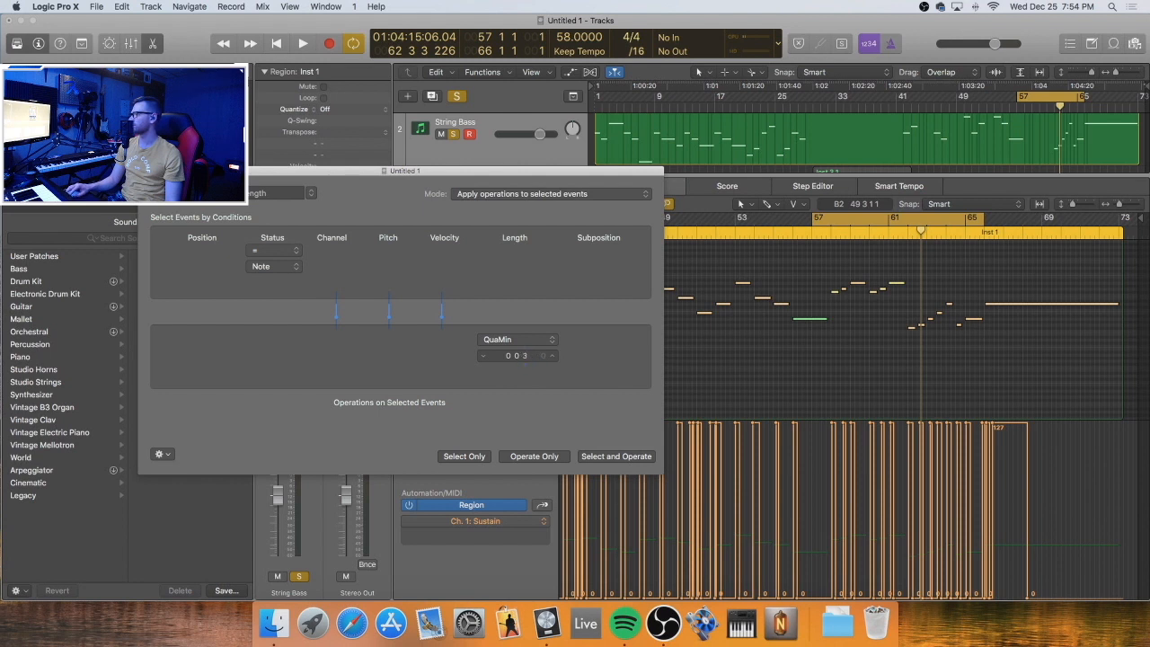
{"action": "left_click", "coordinate": [607, 456]}
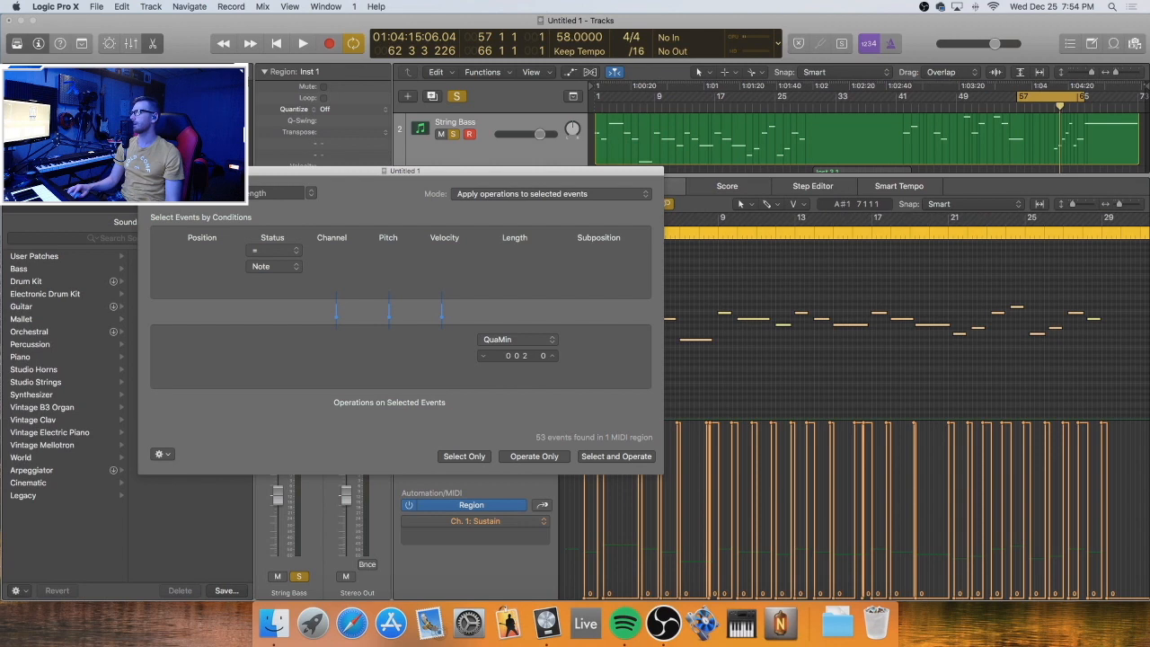
{"action": "left_click", "coordinate": [145, 170]}
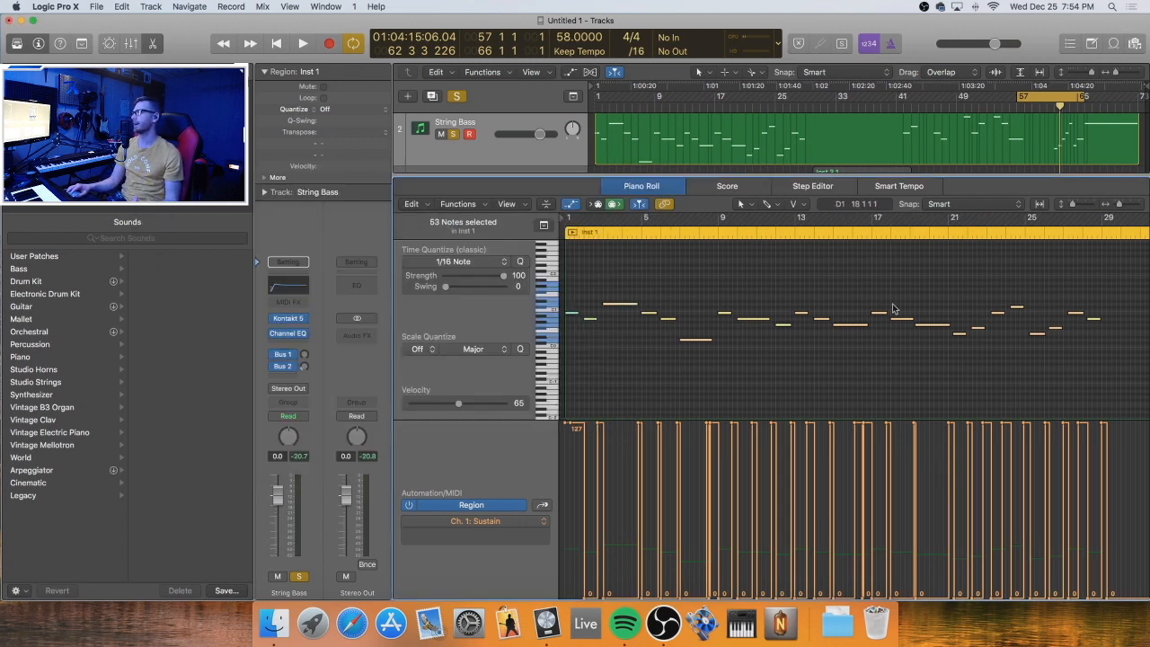
Examine the note lengths and sustain data across the String Bass region through its end near bar 73
{"action": "key", "text": "super+Left"}
{"action": "key", "text": "super+Left"}
{"action": "key", "text": "super+Left"}
{"action": "key", "text": "super+Right"}
{"action": "key", "text": "super+Right"}
{"action": "key", "text": "super+Right"}
{"action": "key", "text": "super+Right"}
{"action": "key", "text": "super+Right"}
{"action": "key", "text": "super+Right"}
{"action": "key", "text": "super+Right"}
{"action": "key", "text": "super+Right"}
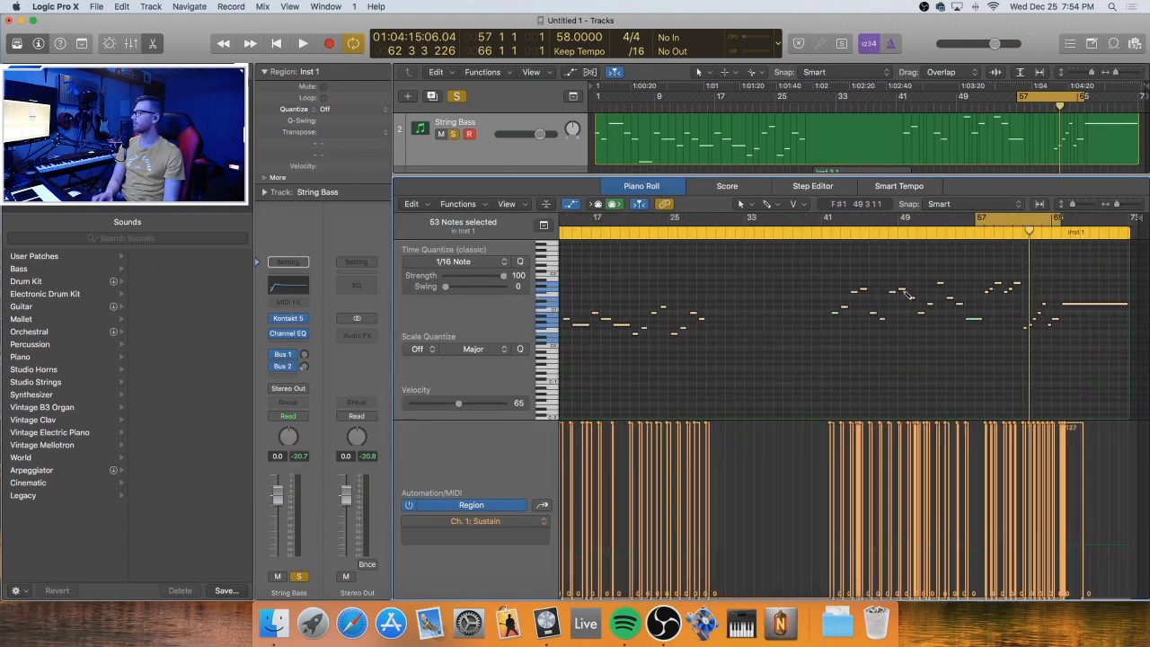
Lengthen the five String Bass notes from bar 62 to the start of bar 64 so they connect into each other
{"action": "key", "text": "super+Right"}
{"action": "scroll", "coordinate": [907, 297], "scroll_direction": "right", "scroll_amount": 5}
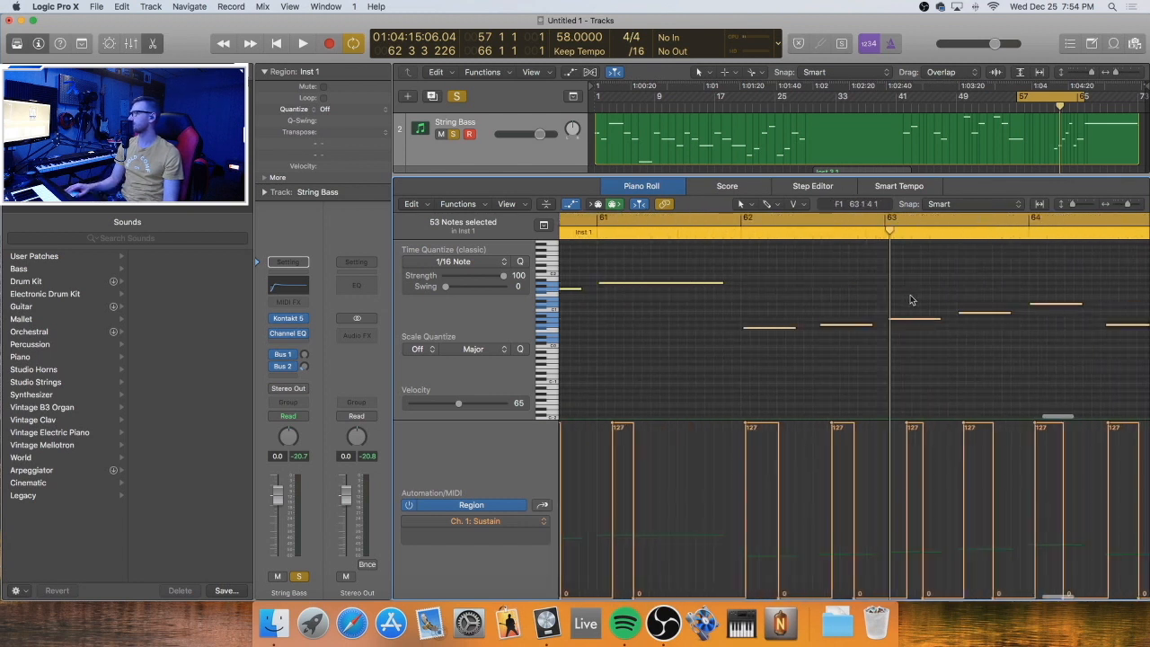
{"action": "left_click", "coordinate": [962, 274]}
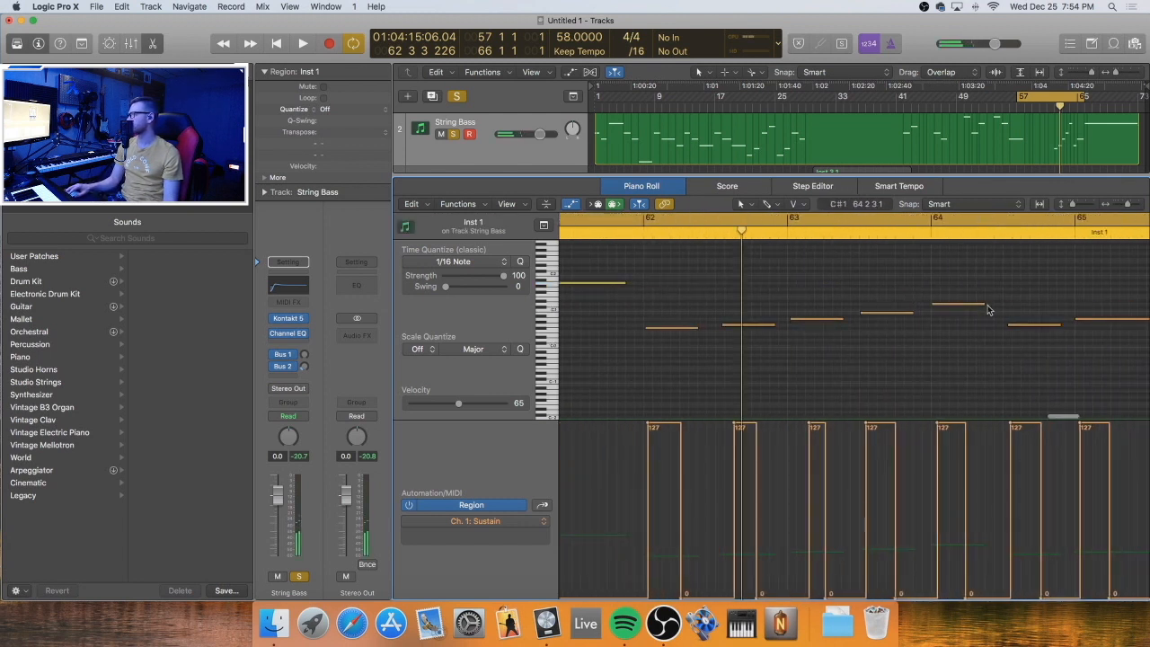
{"action": "left_click_drag", "start_coordinate": [982, 287], "coordinate": [719, 337]}
{"action": "left_click", "coordinate": [881, 341]}
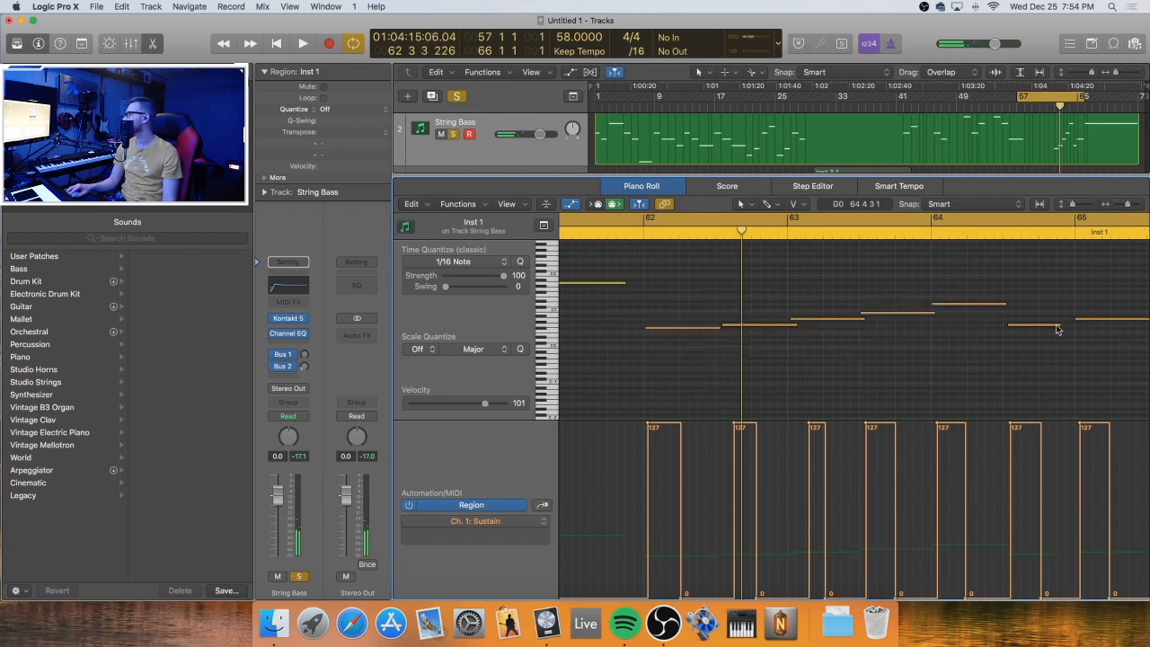
Extend the last note of bar 64 to bar 65 and the bar 65 note to bar 66
{"action": "left_click_drag", "start_coordinate": [1058, 323], "coordinate": [1078, 324]}
{"action": "scroll", "coordinate": [1014, 315], "scroll_direction": "right", "scroll_amount": 8}
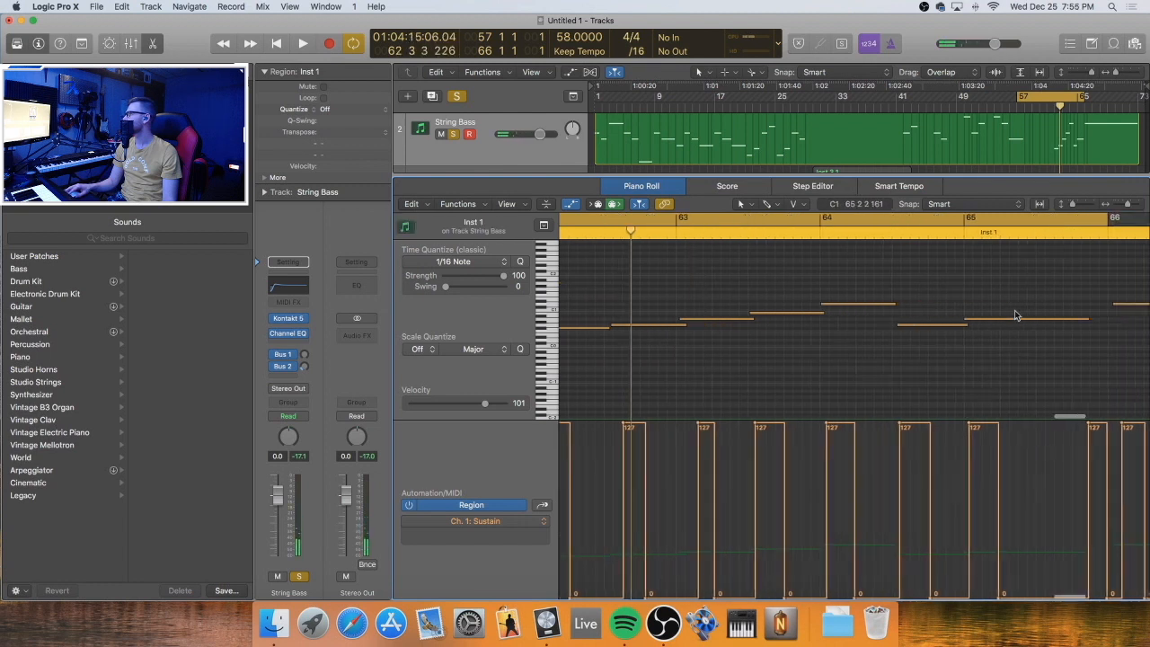
{"action": "left_click_drag", "start_coordinate": [805, 322], "coordinate": [828, 321]}
Lengthen the three String Bass notes in bars 59 and 60 together to close the gaps up to bar 61
{"action": "scroll", "coordinate": [804, 327], "scroll_direction": "left", "scroll_amount": 5}
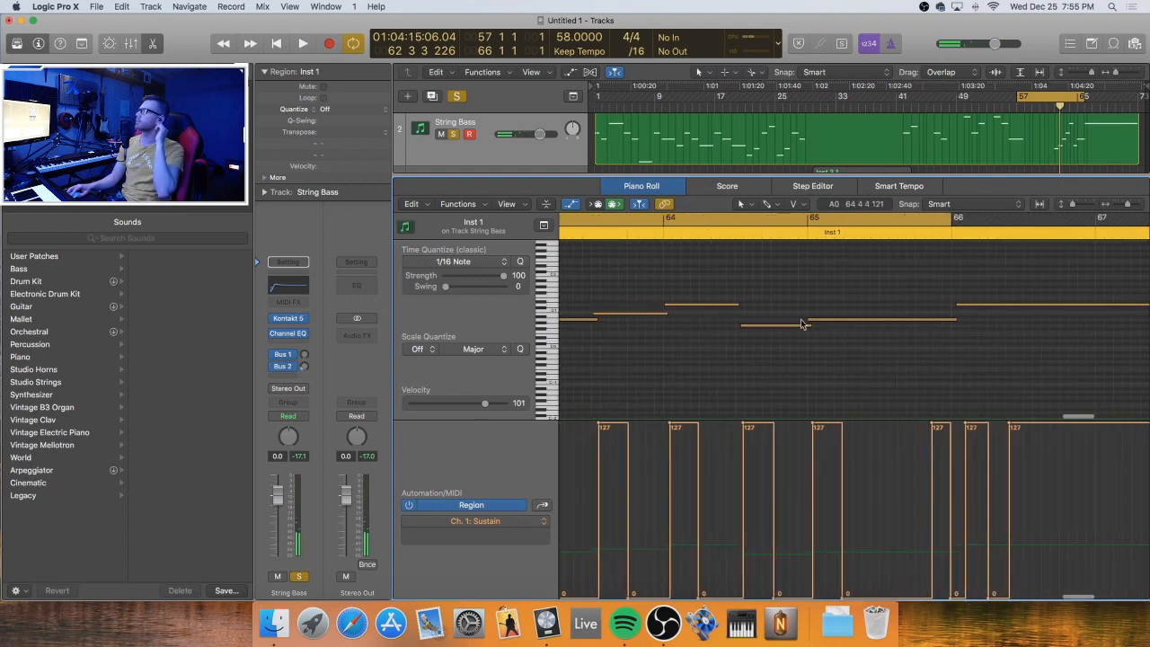
{"action": "scroll", "coordinate": [695, 303], "scroll_direction": "left", "scroll_amount": 6}
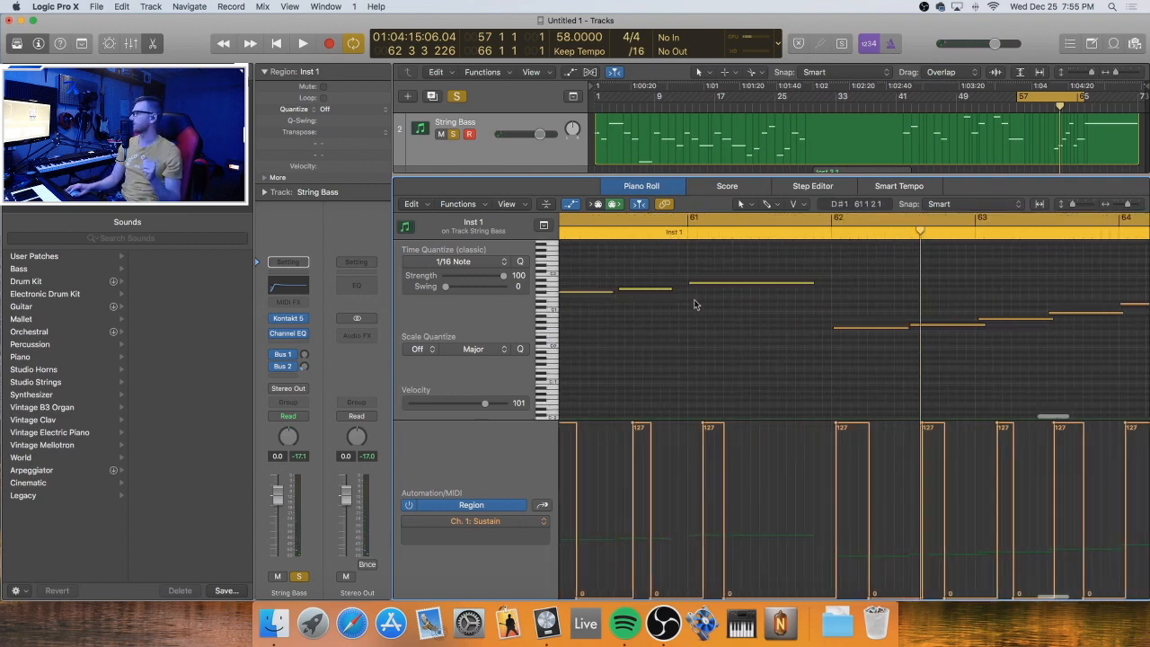
{"action": "left_click_drag", "start_coordinate": [762, 268], "coordinate": [628, 309]}
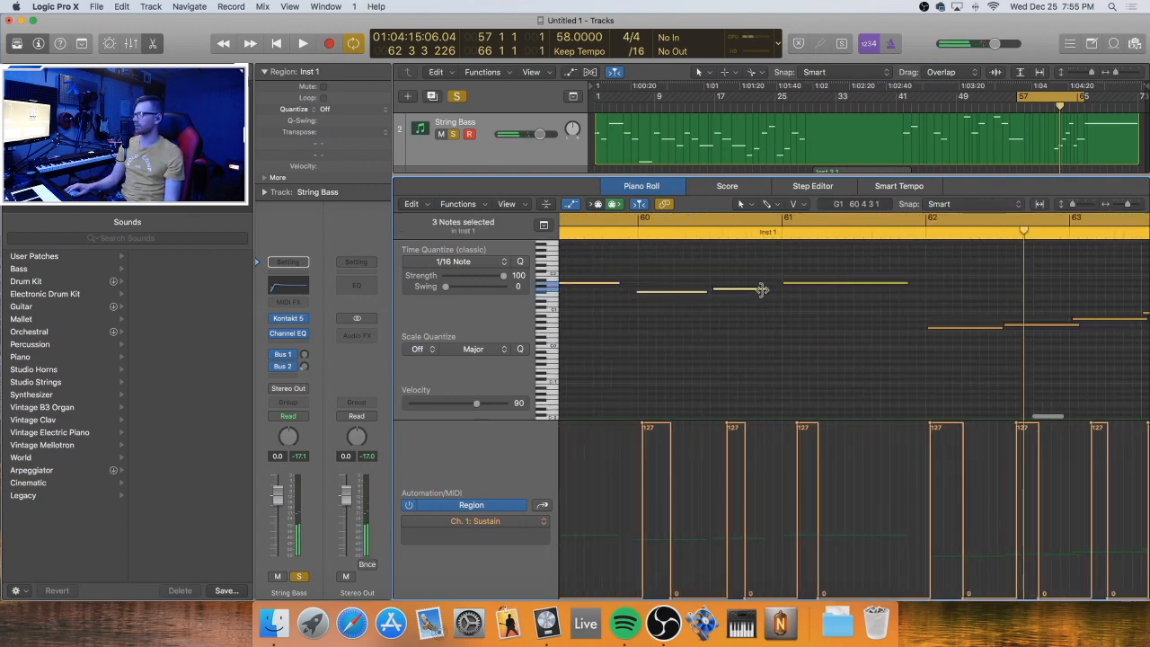
{"action": "left_click_drag", "start_coordinate": [761, 289], "coordinate": [786, 290]}
{"action": "left_click", "coordinate": [666, 293]}
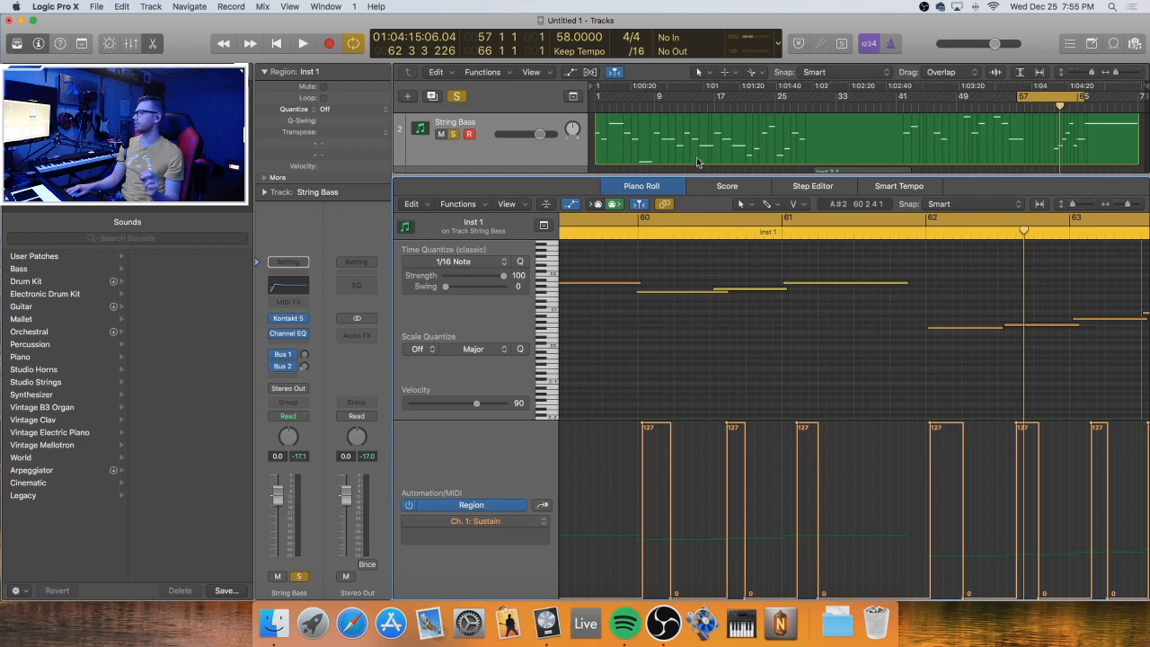
Close the Piano Roll, play the String Bass and shift the cycle range to run from bar 58 to bar 67
{"action": "key", "text": "p"}
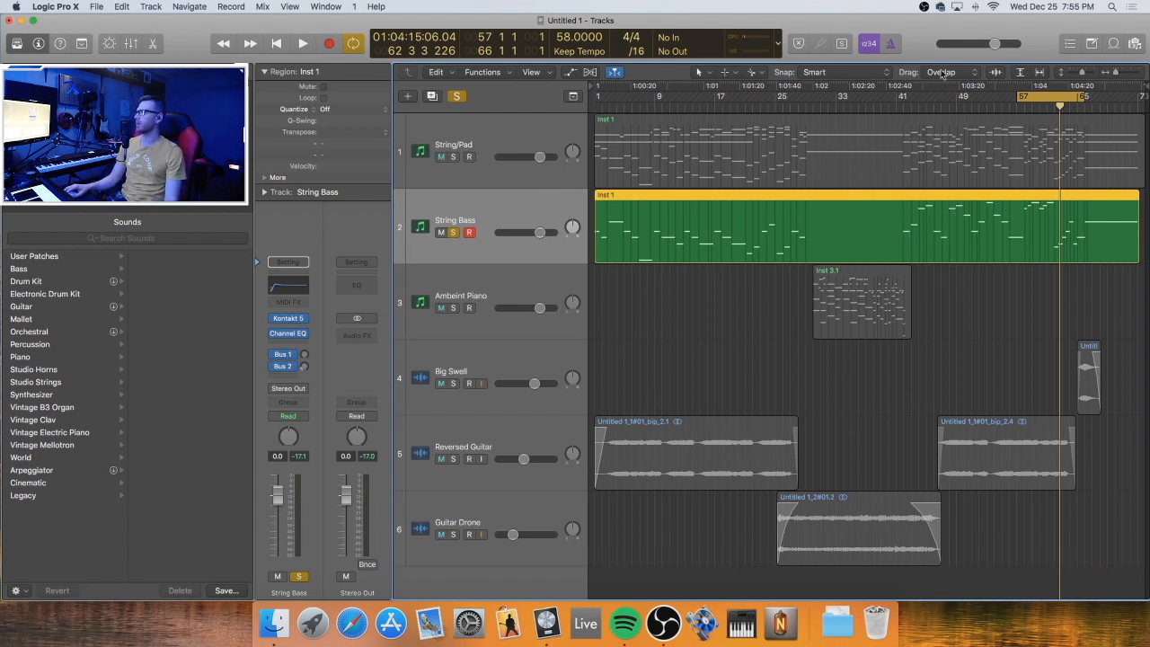
{"action": "key", "text": "space"}
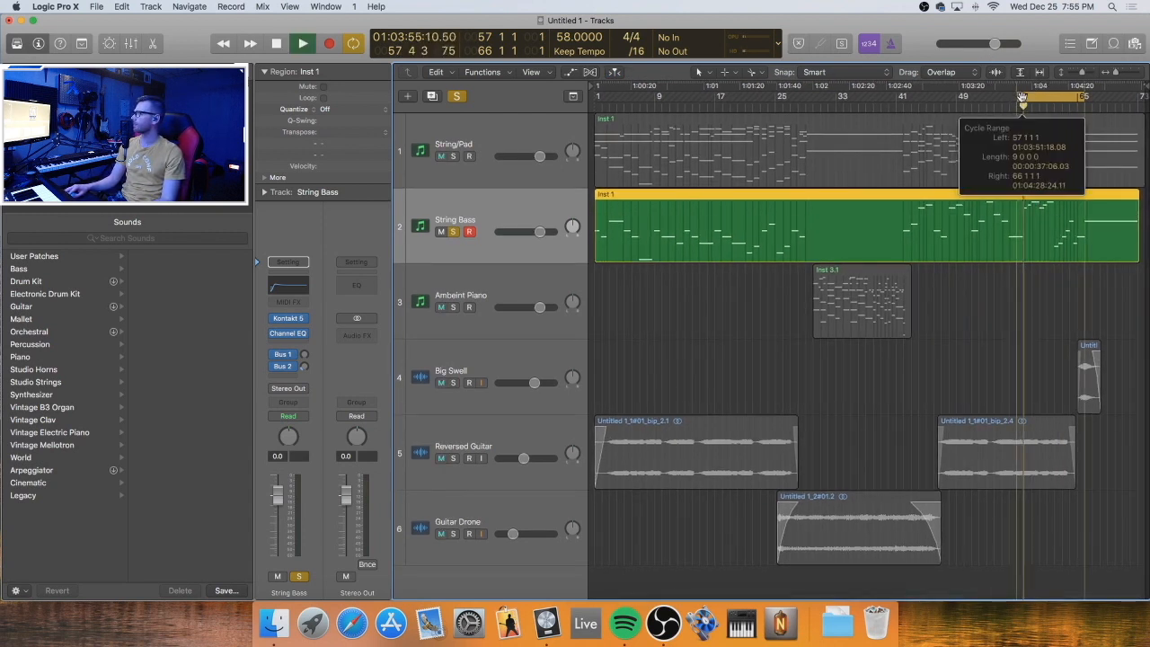
{"action": "left_click_drag", "start_coordinate": [1021, 96], "coordinate": [1028, 96]}
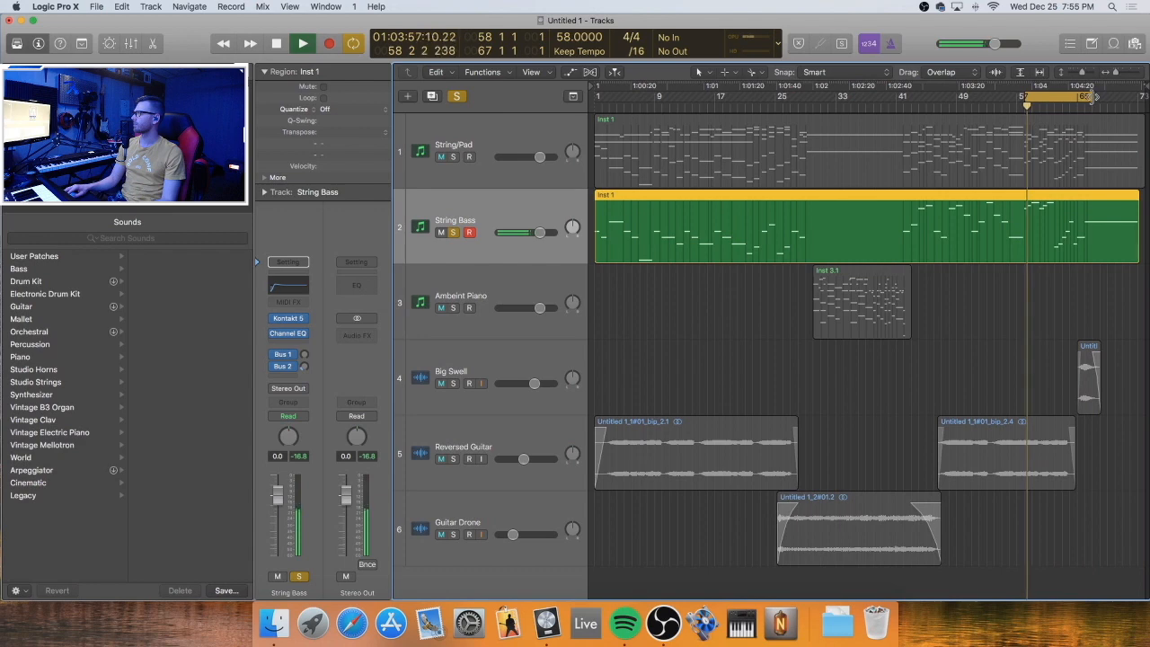
{"action": "left_click", "coordinate": [706, 302]}
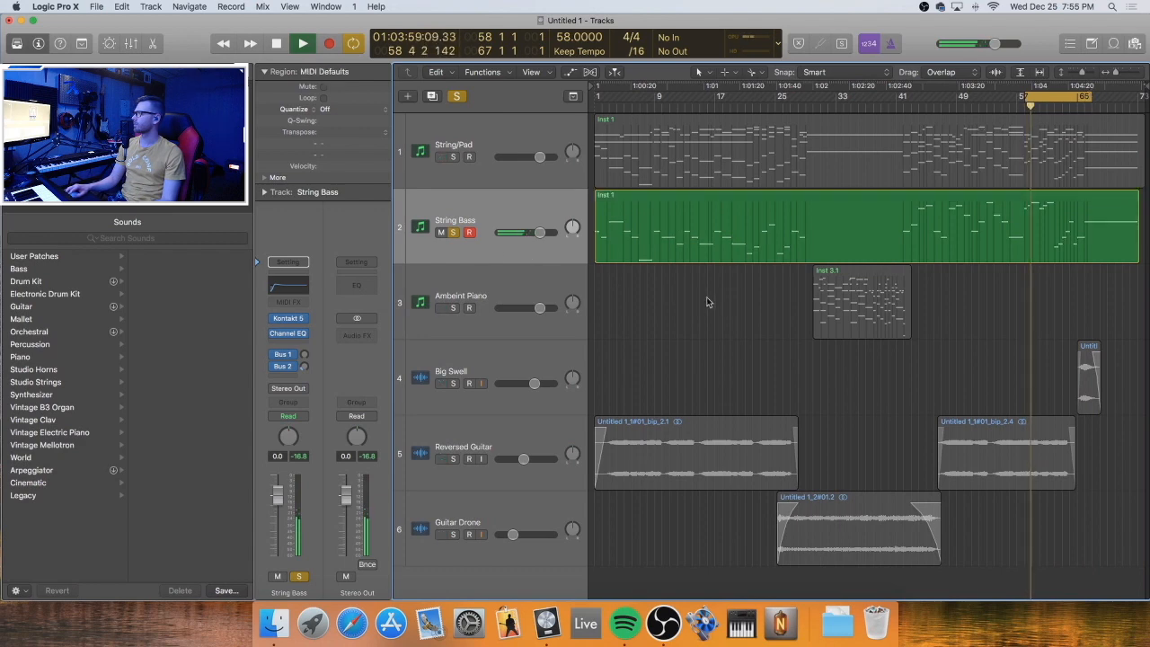
Reopen the String Bass region in the Piano Roll and lengthen the F#1 note at bar 58 to meet the next note
{"action": "double_click", "coordinate": [1046, 242]}
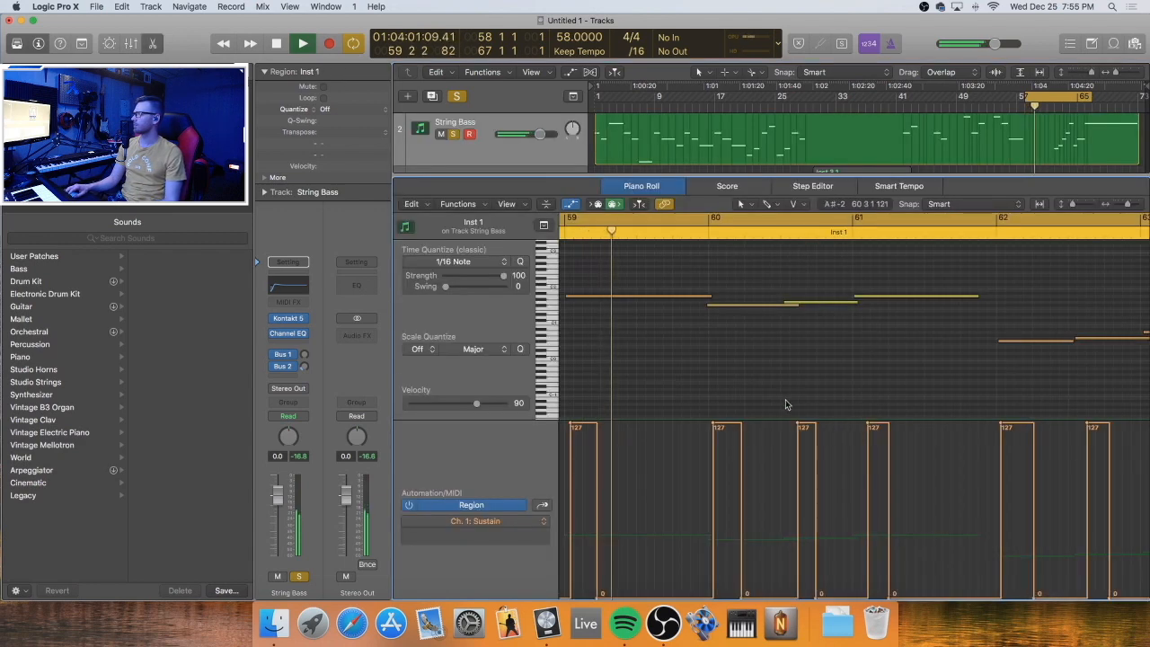
{"action": "scroll", "coordinate": [786, 401], "scroll_direction": "left", "scroll_amount": 5}
{"action": "left_click_drag", "start_coordinate": [802, 287], "coordinate": [747, 304]}
{"action": "left_click", "coordinate": [706, 350]}
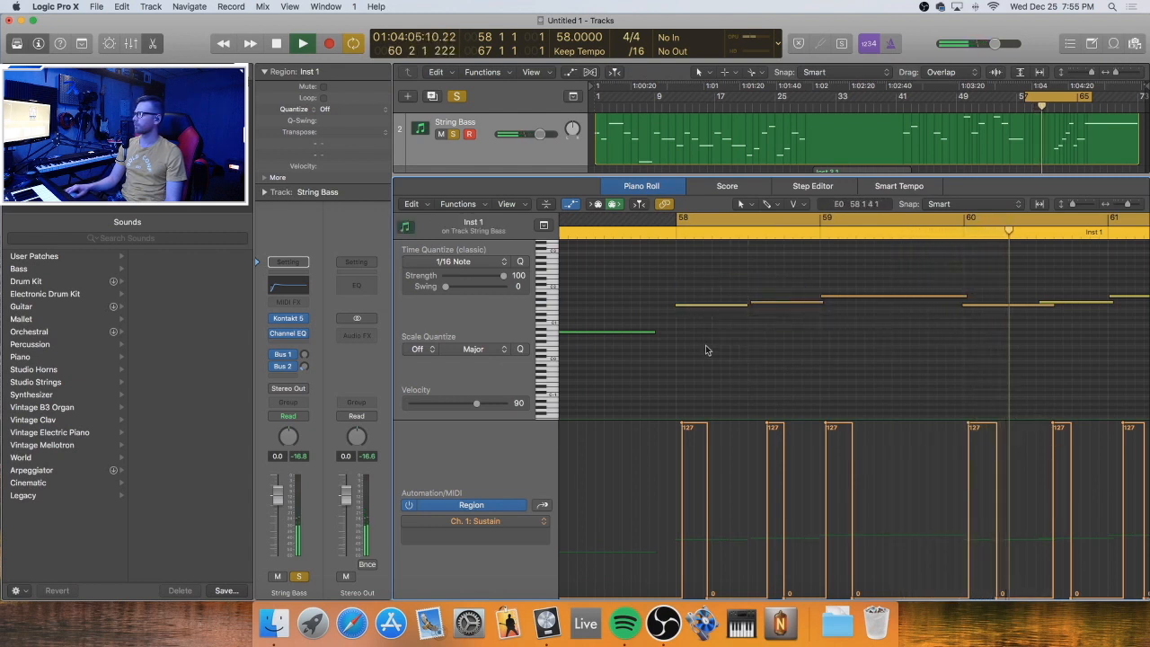
{"action": "left_click", "coordinate": [751, 303]}
{"action": "left_click", "coordinate": [749, 310]}
{"action": "left_click", "coordinate": [745, 306]}
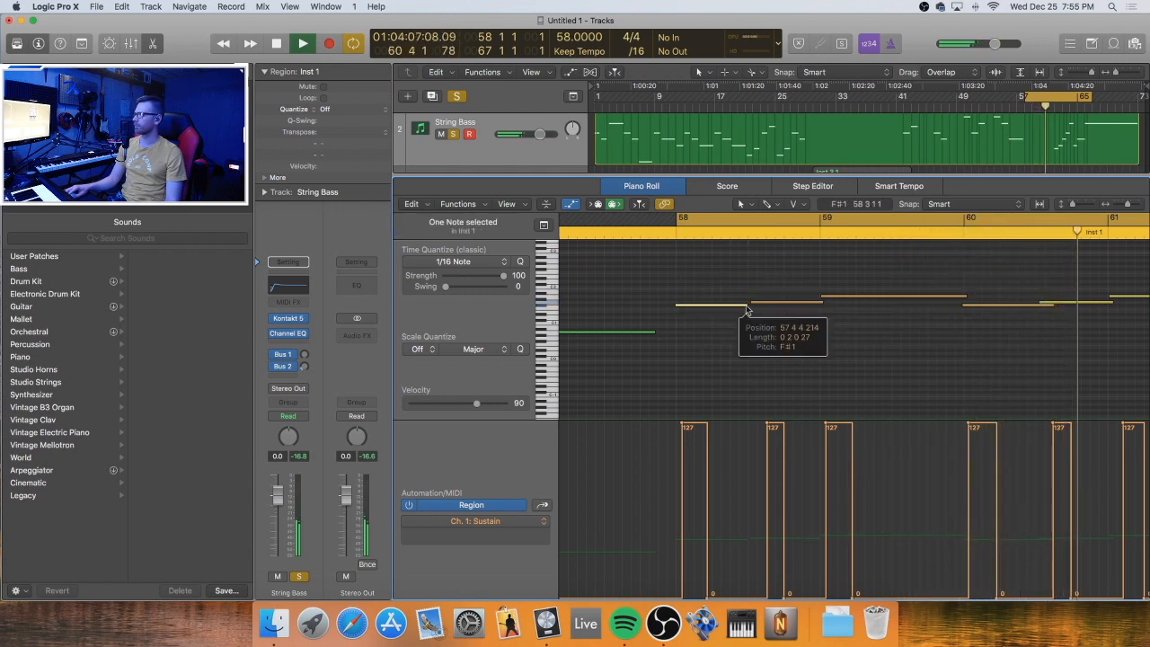
{"action": "left_click_drag", "start_coordinate": [746, 306], "coordinate": [753, 308]}
{"action": "left_click", "coordinate": [710, 318]}
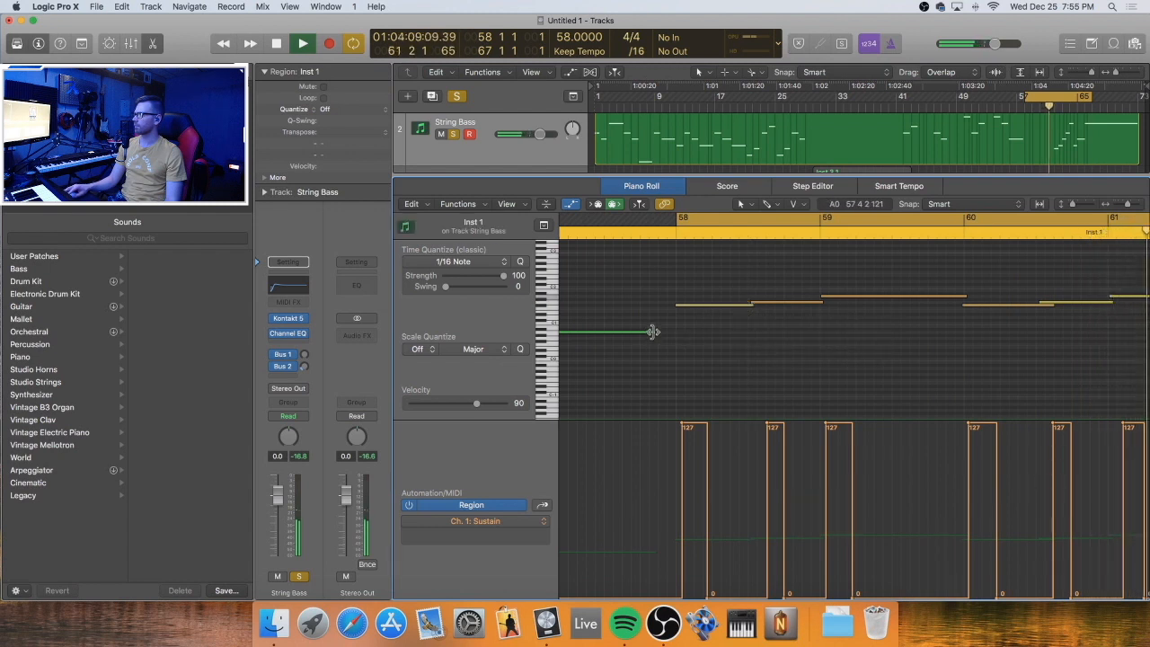
Extend the String Bass notes at bars 54, 55 and 56 so each one reaches the start of the following note
{"action": "left_click_drag", "start_coordinate": [653, 333], "coordinate": [676, 333]}
{"action": "scroll", "coordinate": [724, 372], "scroll_direction": "left", "scroll_amount": 2}
{"action": "scroll", "coordinate": [723, 373], "scroll_direction": "left", "scroll_amount": 3}
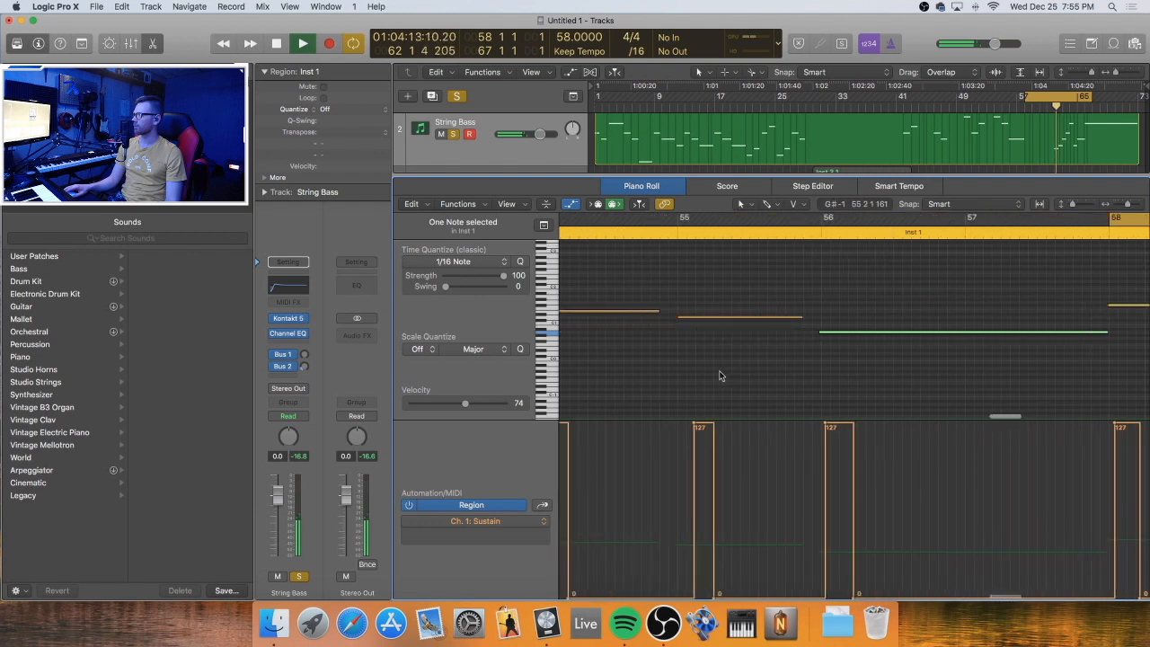
{"action": "scroll", "coordinate": [717, 371], "scroll_direction": "right", "scroll_amount": 2}
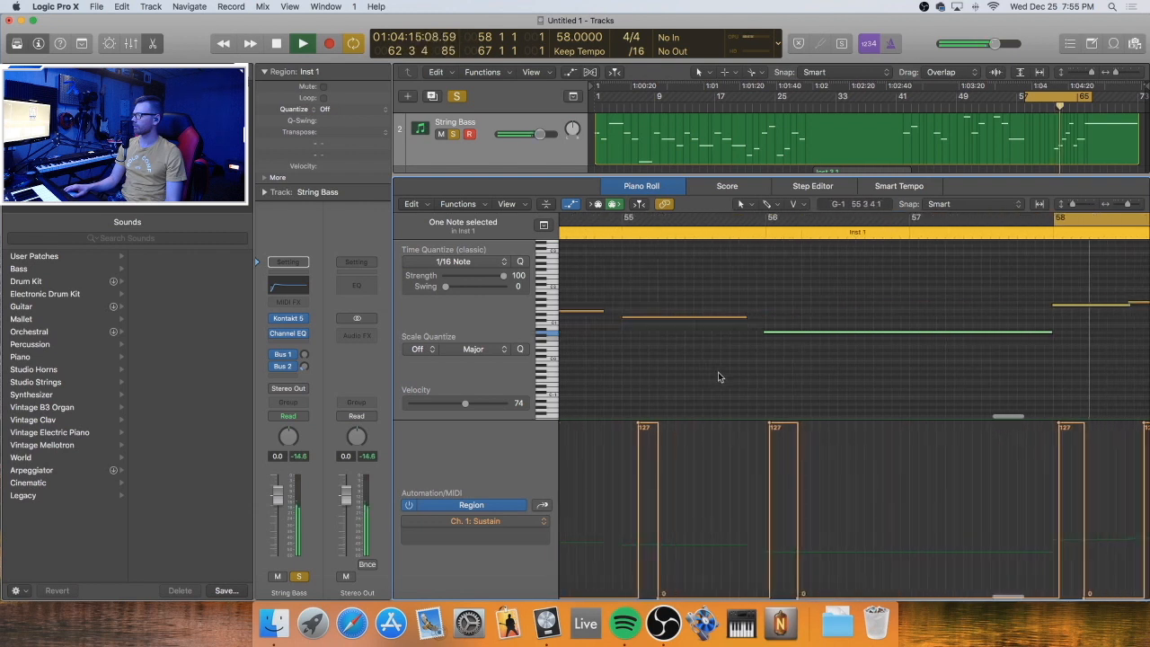
{"action": "left_click_drag", "start_coordinate": [746, 317], "coordinate": [880, 325]}
{"action": "left_click", "coordinate": [813, 323]}
{"action": "scroll", "coordinate": [701, 318], "scroll_direction": "left", "scroll_amount": 1}
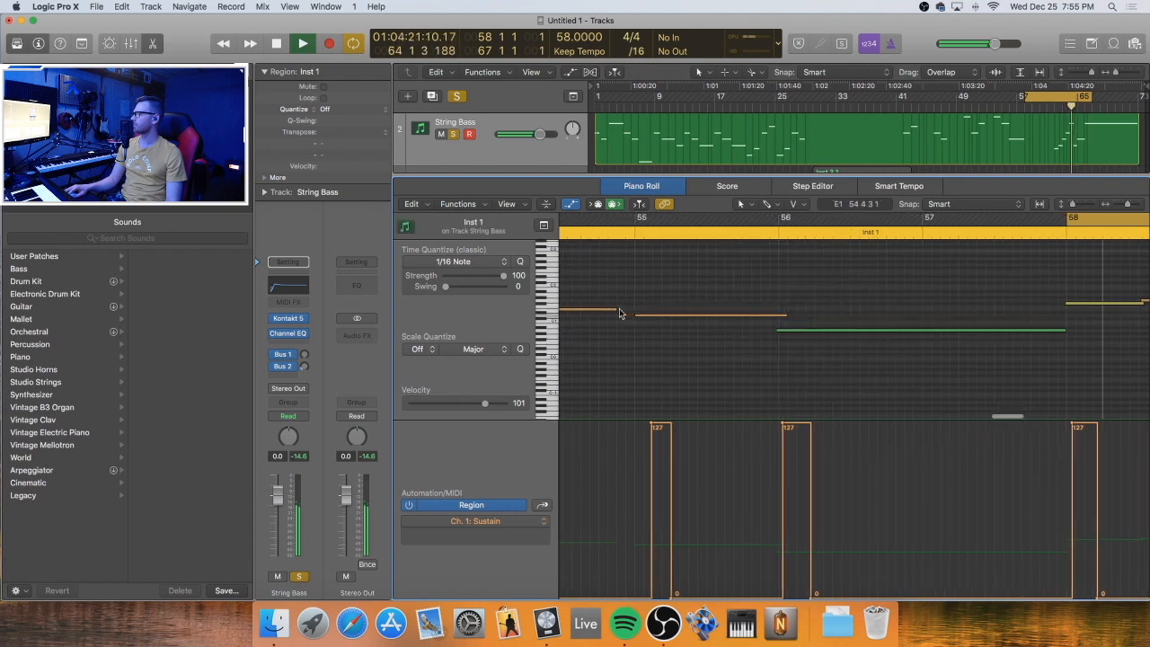
{"action": "left_click_drag", "start_coordinate": [614, 309], "coordinate": [633, 311]}
{"action": "left_click", "coordinate": [692, 306]}
{"action": "scroll", "coordinate": [697, 307], "scroll_direction": "left", "scroll_amount": 3}
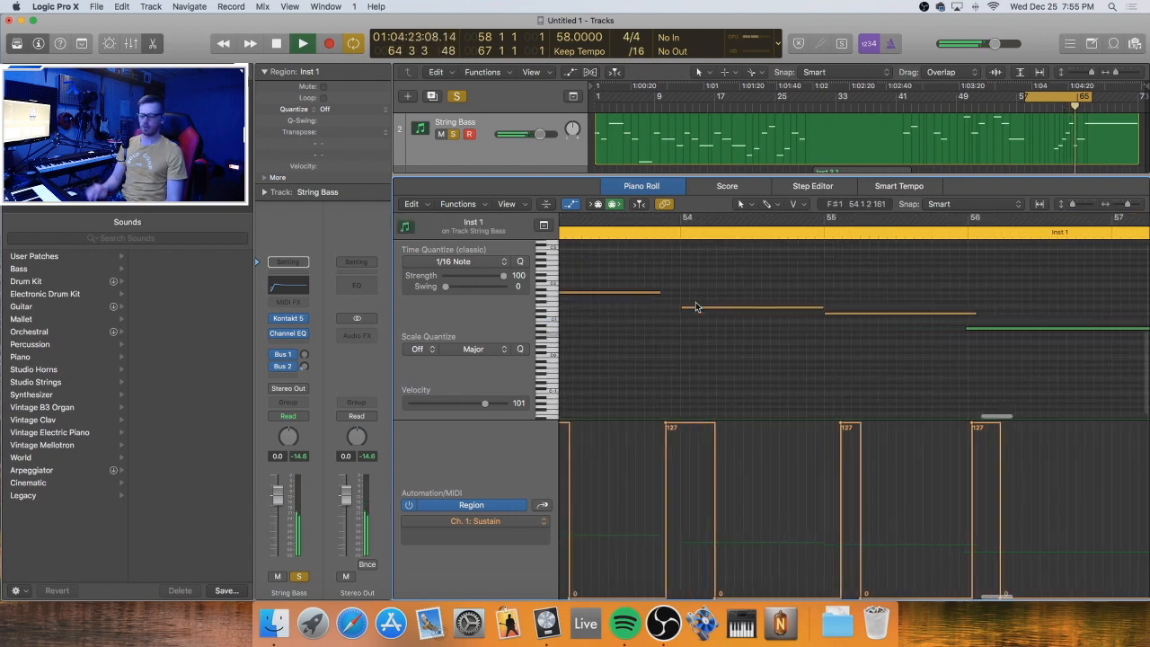
Review the lengthened String Bass notes between bars 55 and 67 during cycle playback
{"action": "key", "text": "super+Left"}
{"action": "key", "text": "super+Left"}
{"action": "key", "text": "super+Left"}
{"action": "scroll", "coordinate": [702, 308], "scroll_direction": "right", "scroll_amount": 10}
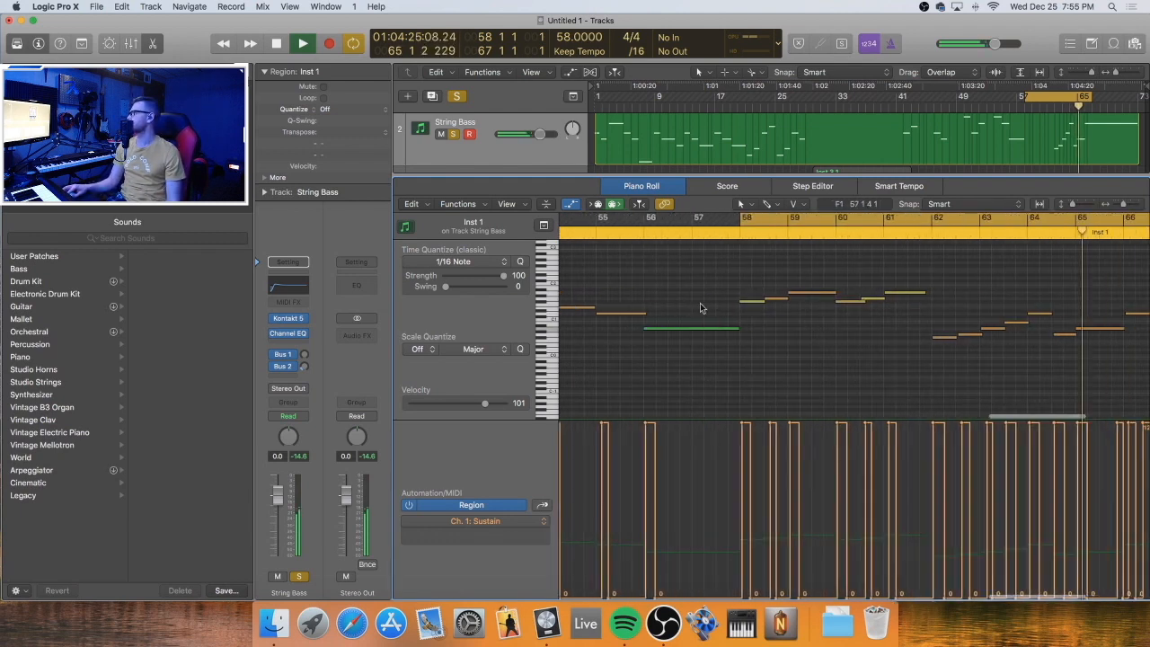
{"action": "scroll", "coordinate": [700, 303], "scroll_direction": "left", "scroll_amount": 2}
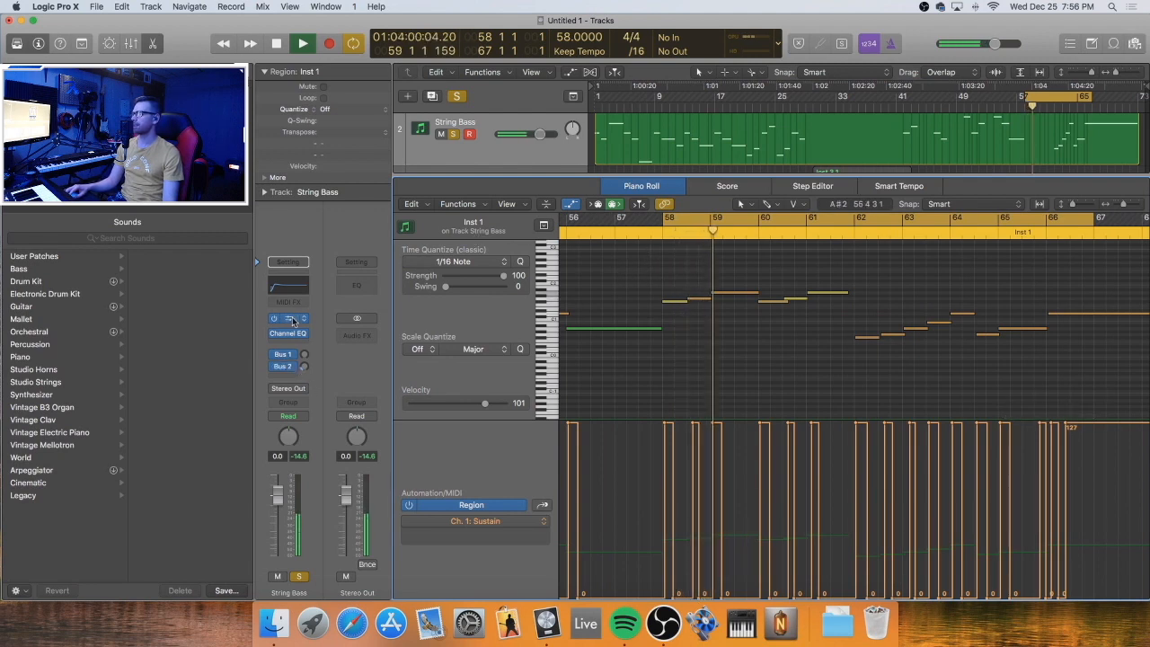
Set the low cut frequency of the String Bass Channel EQ to 45.5 Hz, stop playback and close the EQ
{"action": "left_click", "coordinate": [289, 286]}
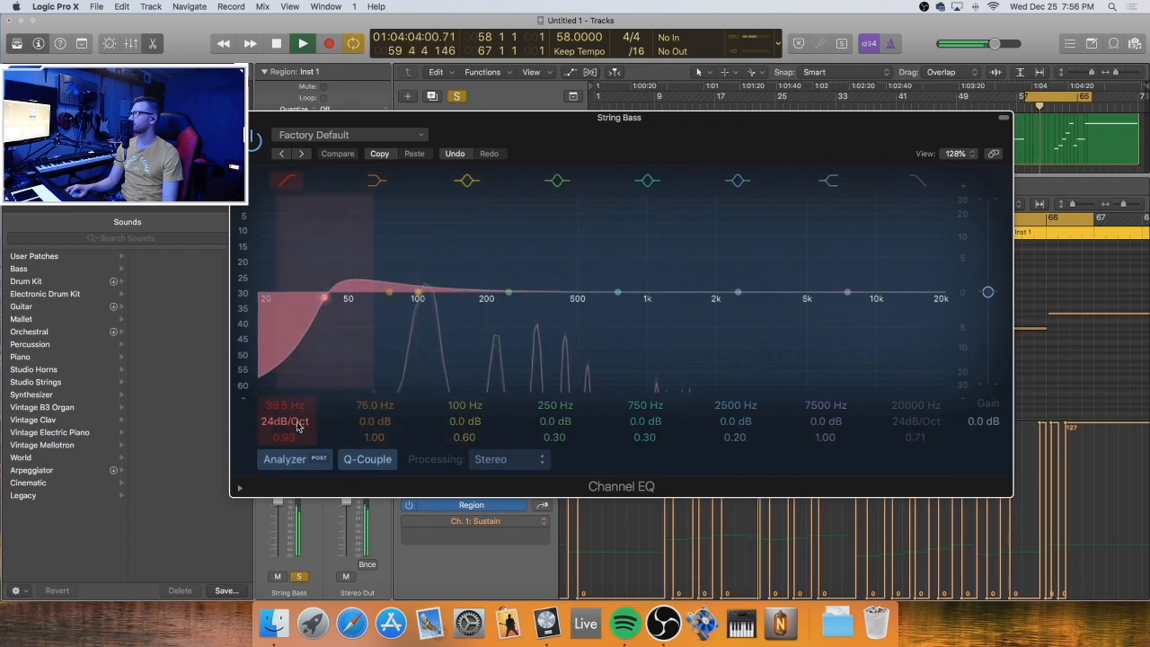
{"action": "left_click_drag", "start_coordinate": [299, 423], "coordinate": [284, 400]}
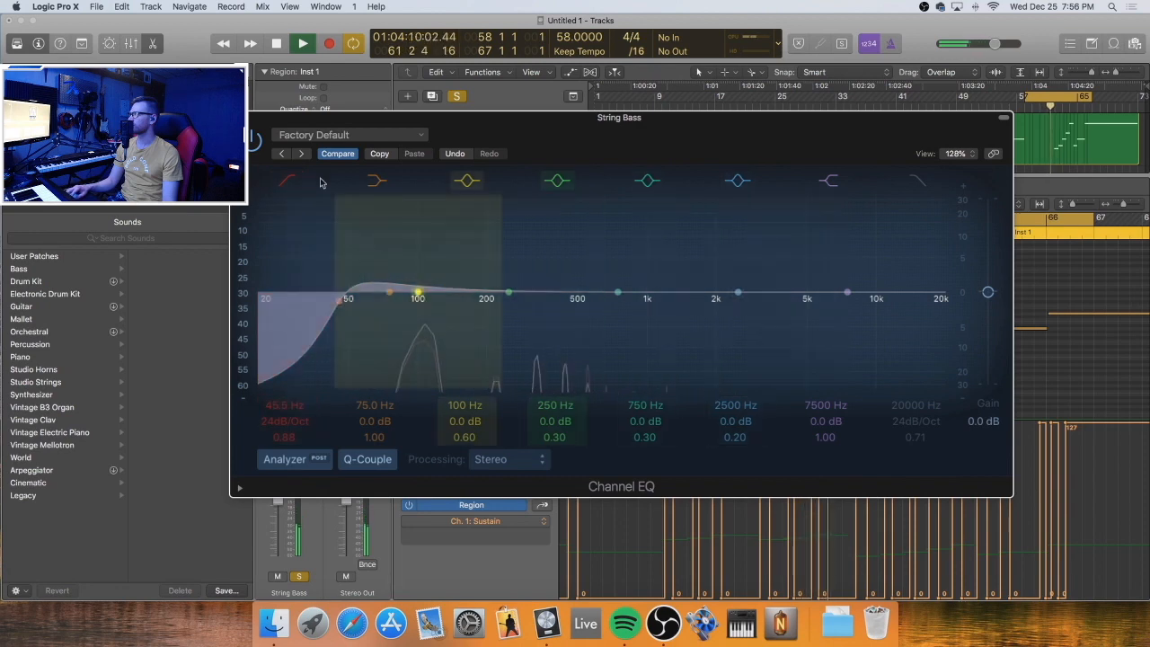
{"action": "key", "text": "space"}
{"action": "key", "text": "super+w"}
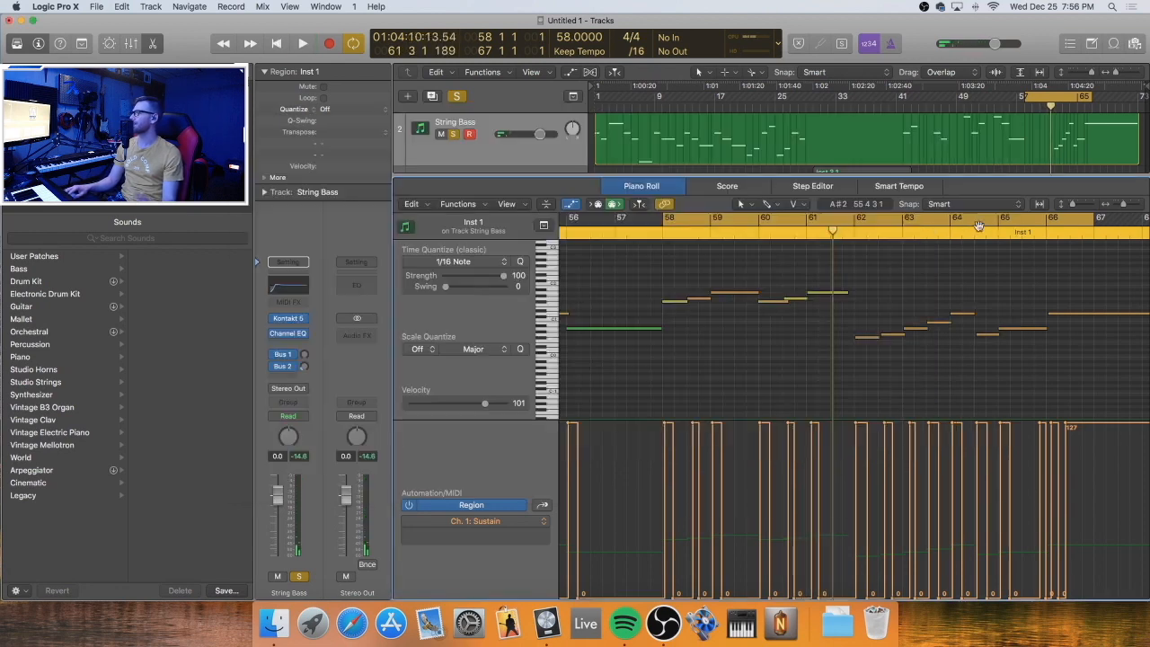
Transpose the String Bass notes in bars 58 to 61 down an octave
{"action": "key", "text": "super+a"}
{"action": "scroll", "coordinate": [869, 301], "scroll_direction": "left", "scroll_amount": 4}
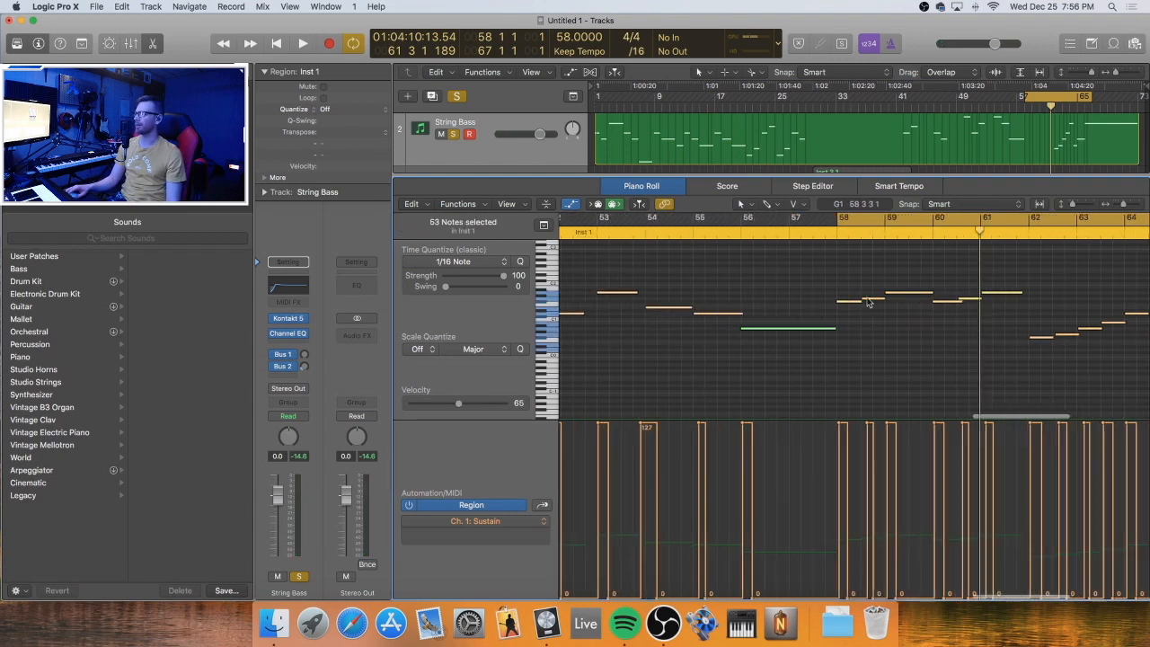
{"action": "key", "text": "super+Left"}
{"action": "key", "text": "super+Left"}
{"action": "key", "text": "super+Left"}
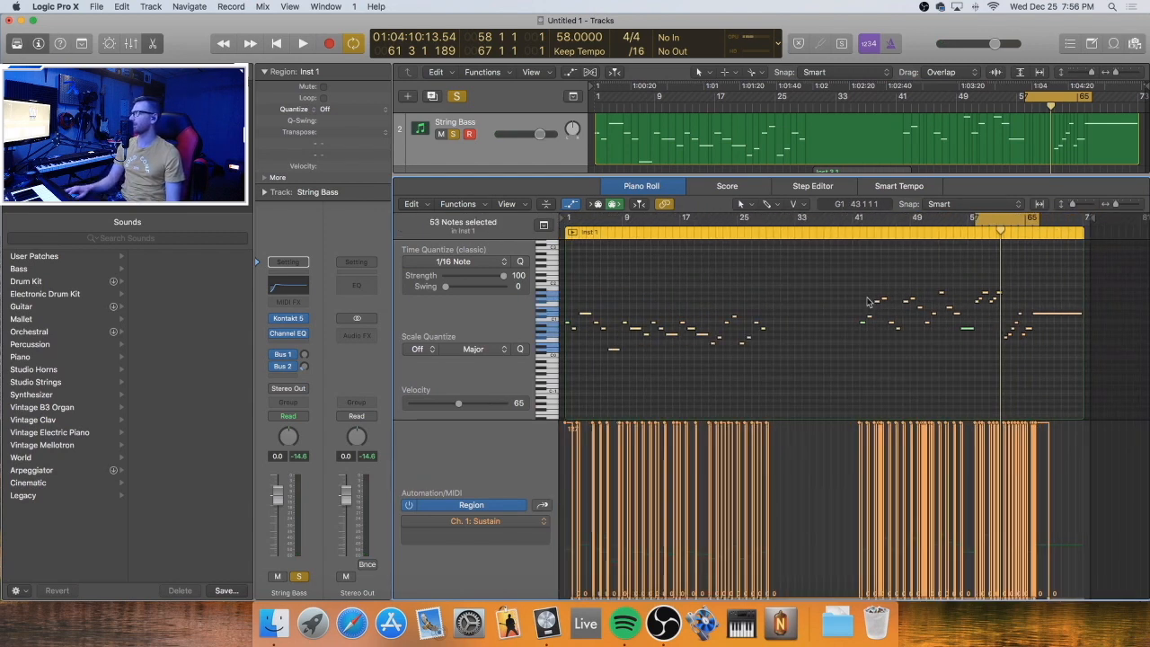
{"action": "left_click_drag", "start_coordinate": [1027, 278], "coordinate": [934, 310]}
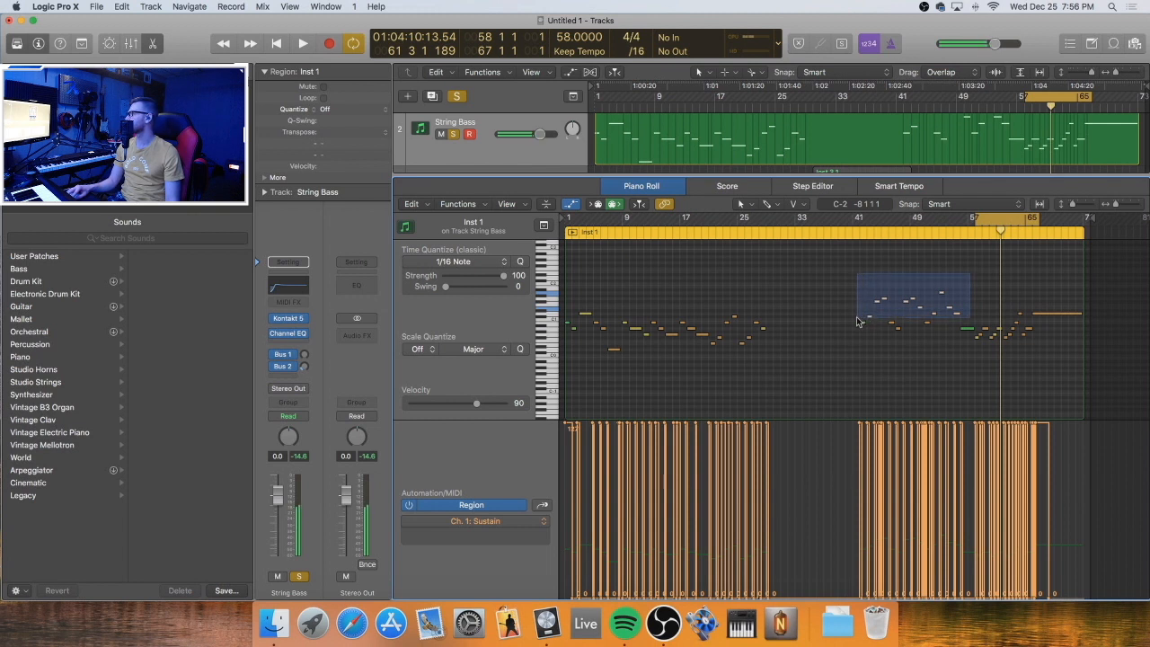
{"action": "left_click_drag", "start_coordinate": [845, 336], "coordinate": [849, 327]}
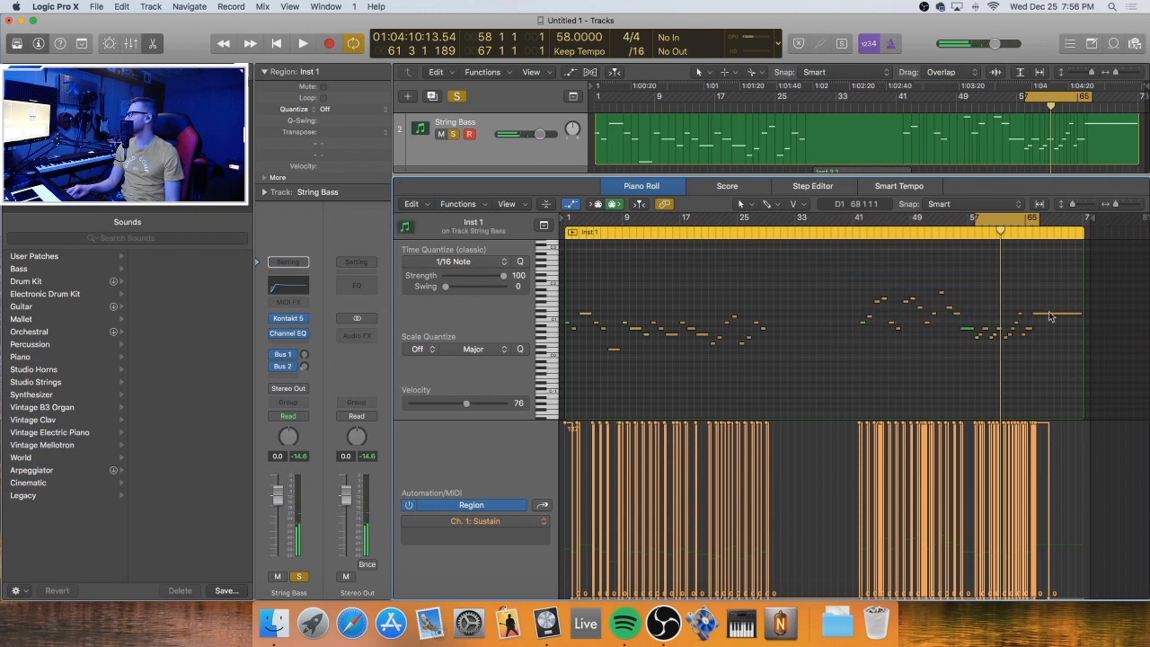
Transpose the long final note at bar 66 and the String Bass notes between bars 41 and 55 down an octave
{"action": "left_click", "coordinate": [1049, 315]}
{"action": "key", "text": "alt+shift+Down"}
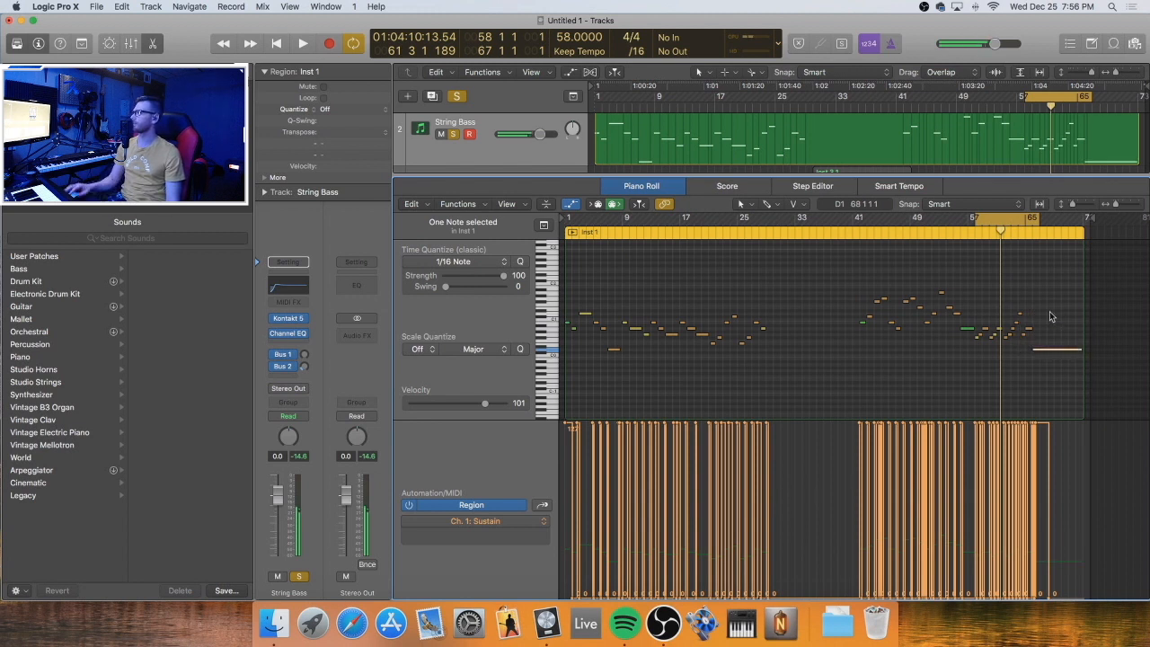
{"action": "left_click_drag", "start_coordinate": [968, 287], "coordinate": [827, 330]}
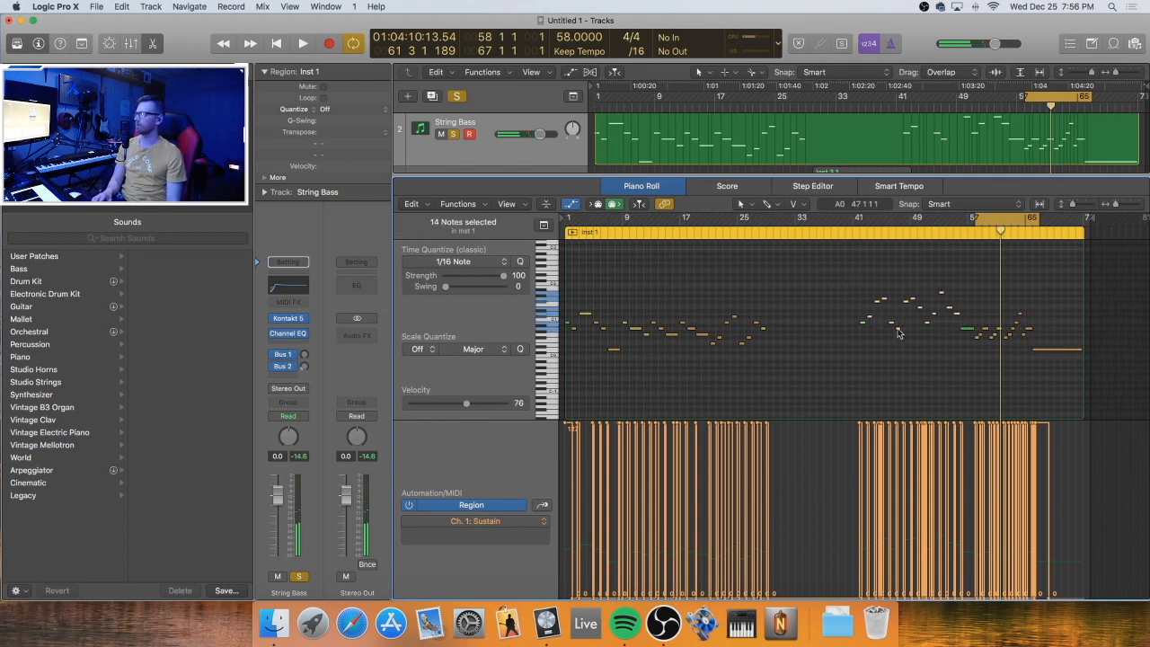
{"action": "key", "text": "alt+shift+Down"}
{"action": "left_click", "coordinate": [925, 322]}
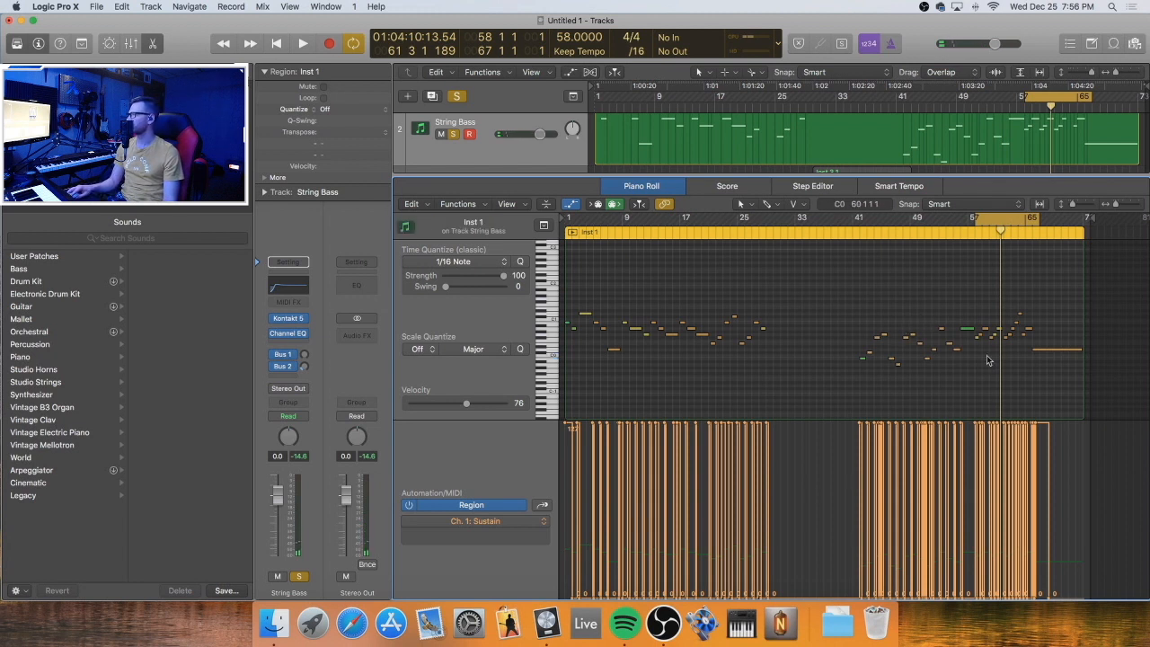
Raise the four lowest notes between bars 41 and 51 by an octave and play the String Bass from about bar 41
{"action": "left_click_drag", "start_coordinate": [921, 369], "coordinate": [809, 375]}
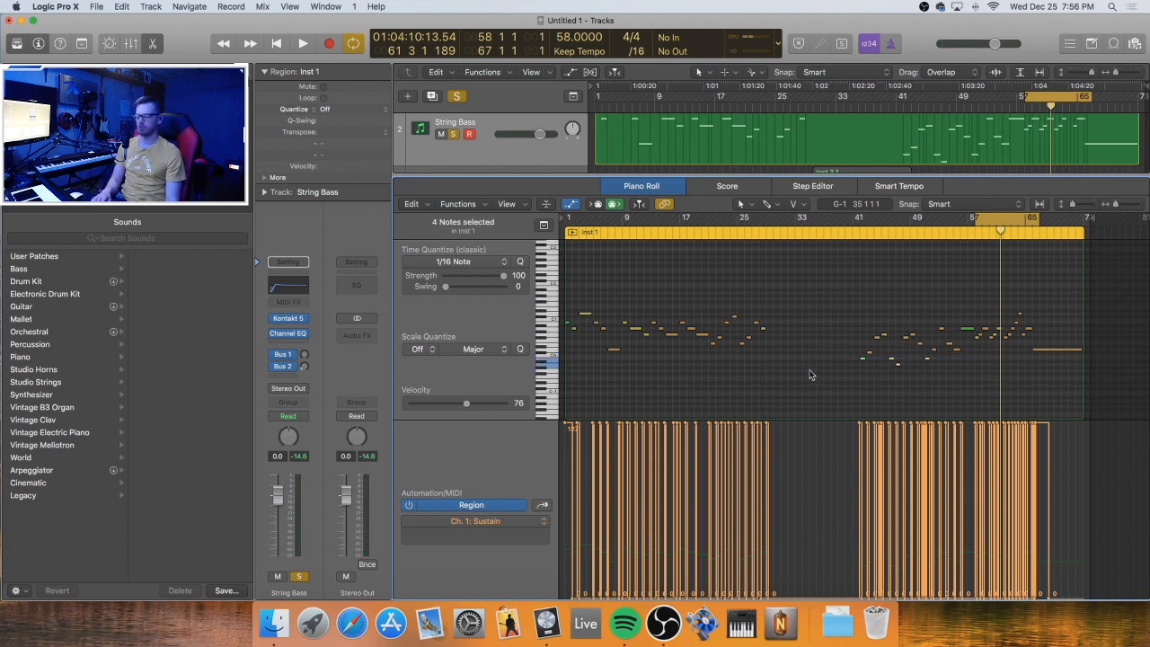
{"action": "key", "text": "alt+shift+Up"}
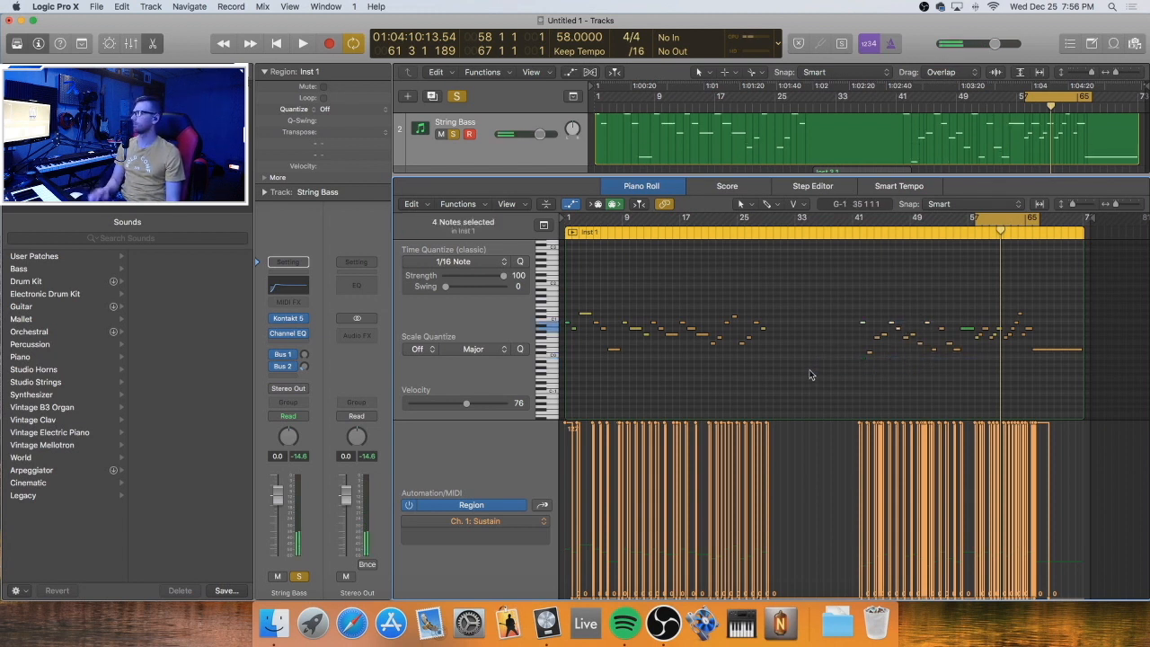
{"action": "left_click", "coordinate": [855, 232]}
{"action": "key", "text": "space"}
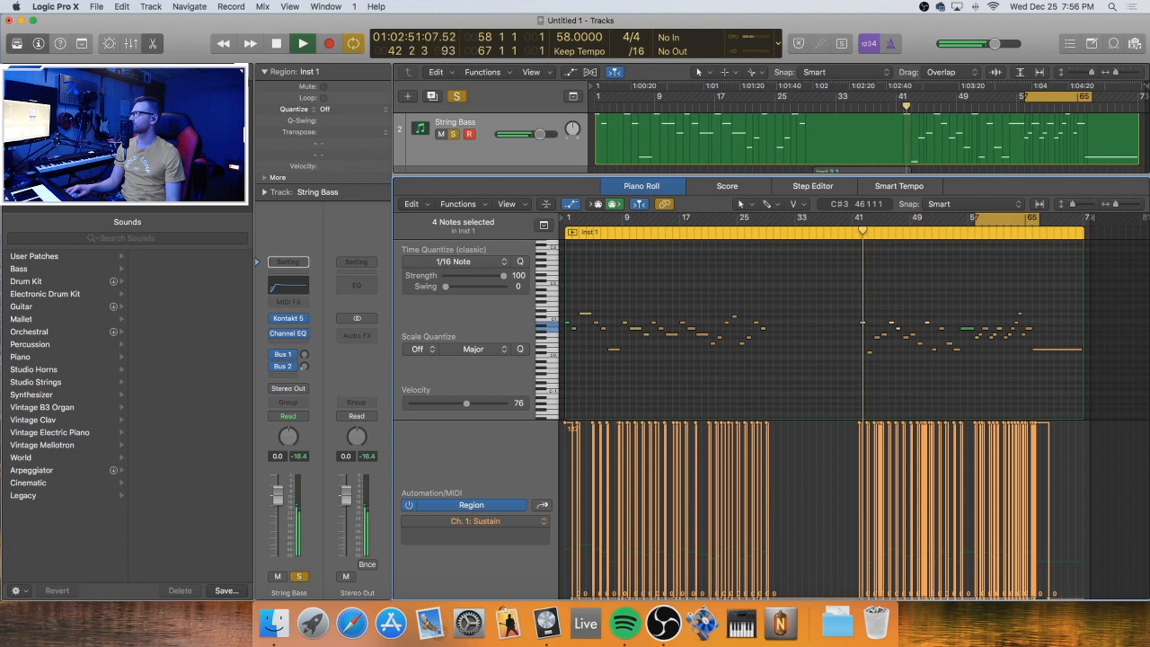
Play the String Bass from bar 58 and lower its Channel EQ low cut frequency to 39.5 Hz
{"action": "key", "text": "space"}
{"action": "key", "text": "space"}
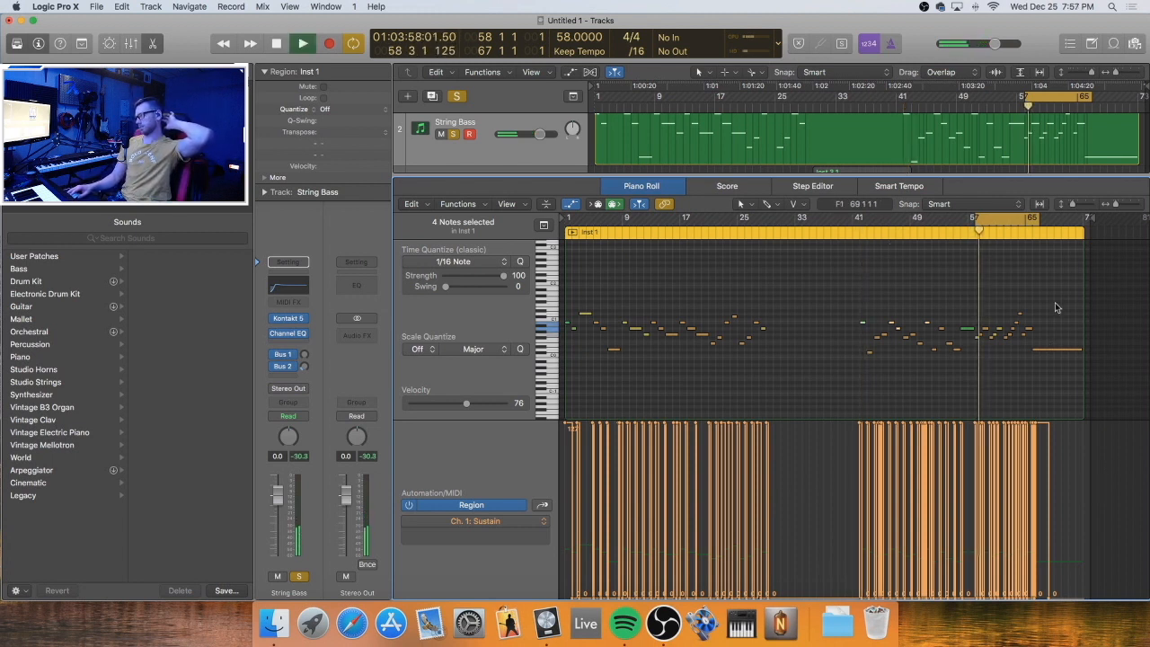
{"action": "left_click", "coordinate": [1087, 101]}
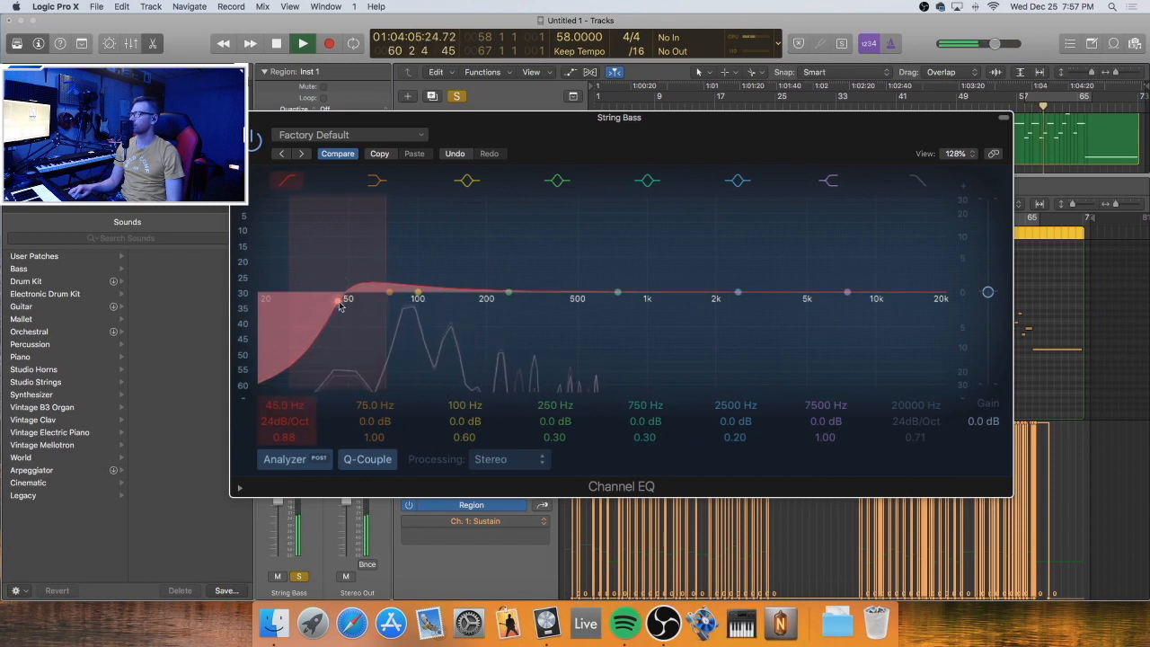
{"action": "left_click_drag", "start_coordinate": [340, 306], "coordinate": [327, 307]}
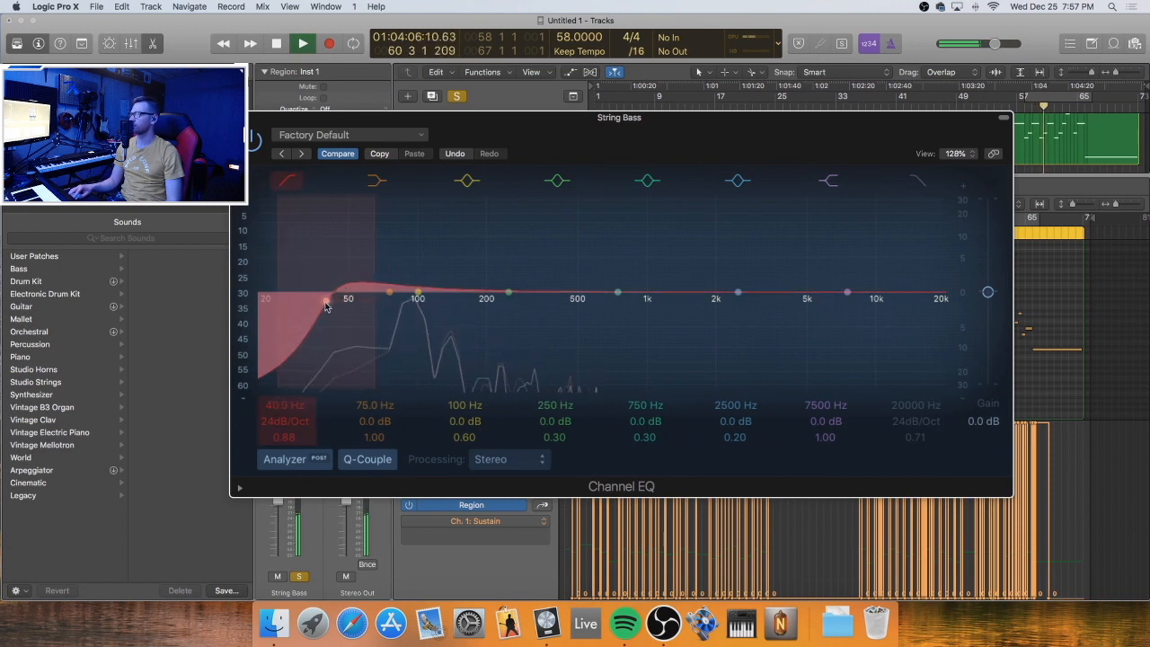
Add a narrow cut of 3.5 dB at 550 Hz with a Q of 7.30 to the String Bass Channel EQ
{"action": "left_click", "coordinate": [507, 293]}
{"action": "left_click_drag", "start_coordinate": [554, 437], "coordinate": [554, 391]}
{"action": "left_click_drag", "start_coordinate": [509, 292], "coordinate": [595, 310]}
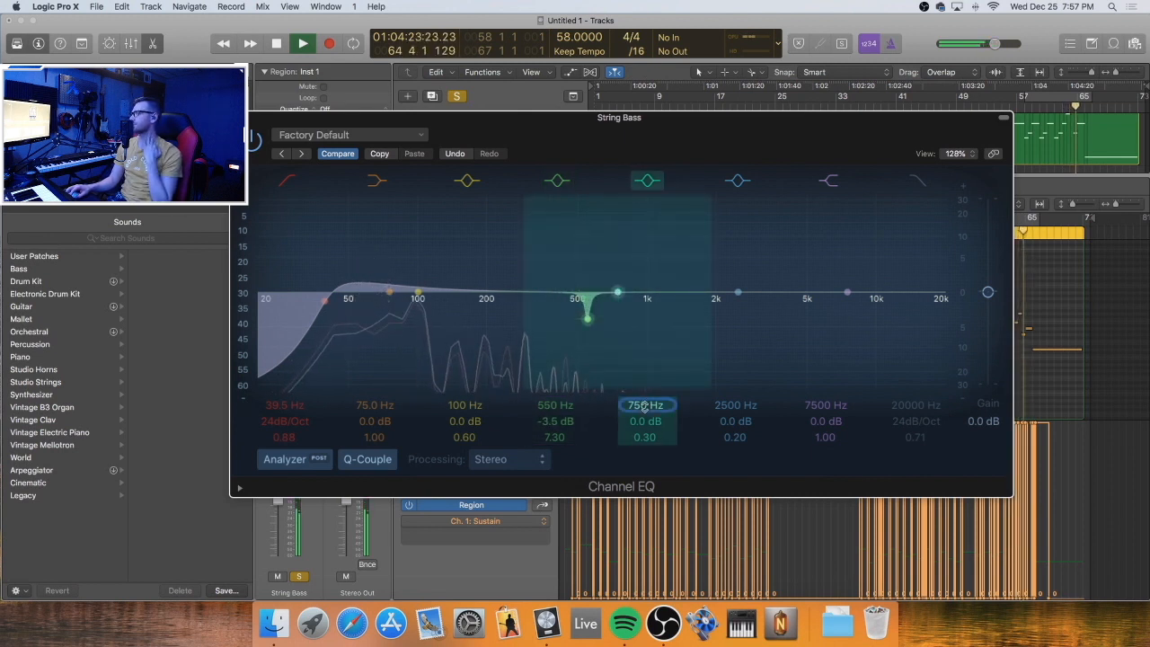
{"action": "left_click_drag", "start_coordinate": [644, 437], "coordinate": [644, 396]}
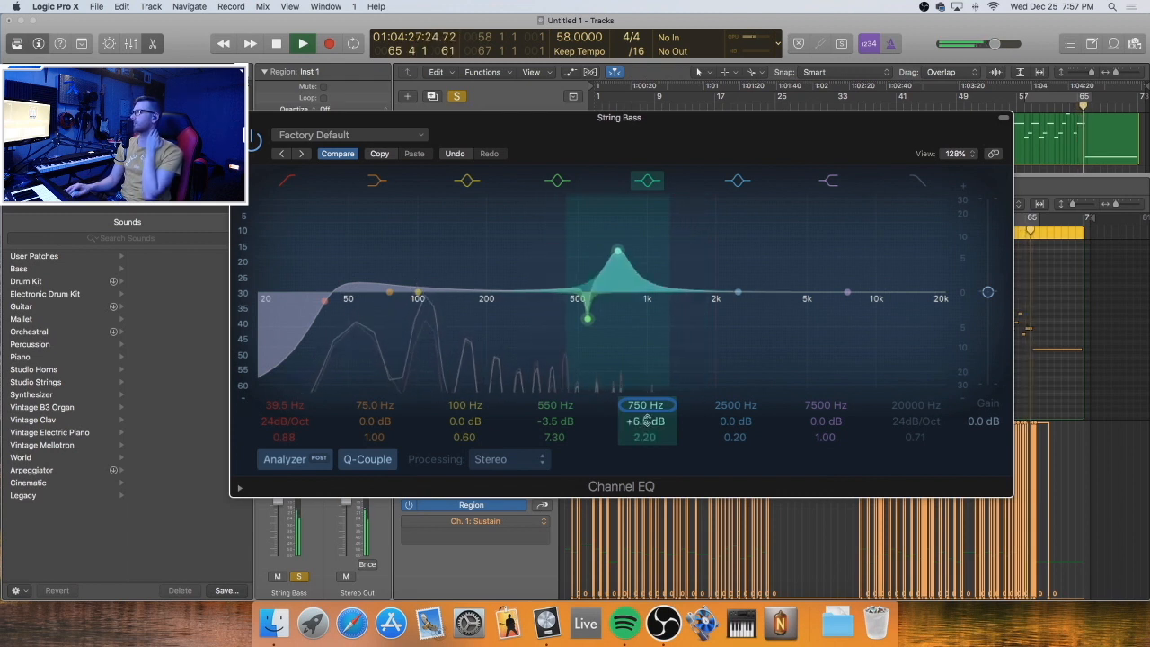
{"action": "left_click_drag", "start_coordinate": [608, 260], "coordinate": [505, 262]}
{"action": "left_click_drag", "start_coordinate": [643, 437], "coordinate": [644, 386]}
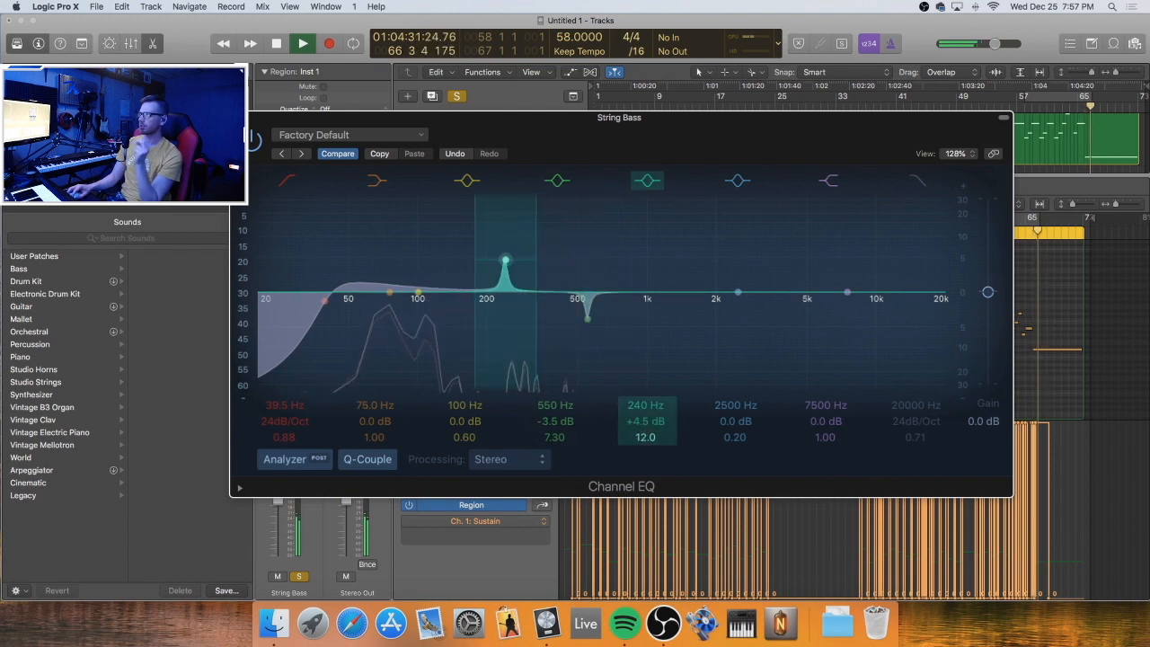
{"action": "left_click_drag", "start_coordinate": [506, 261], "coordinate": [518, 236]}
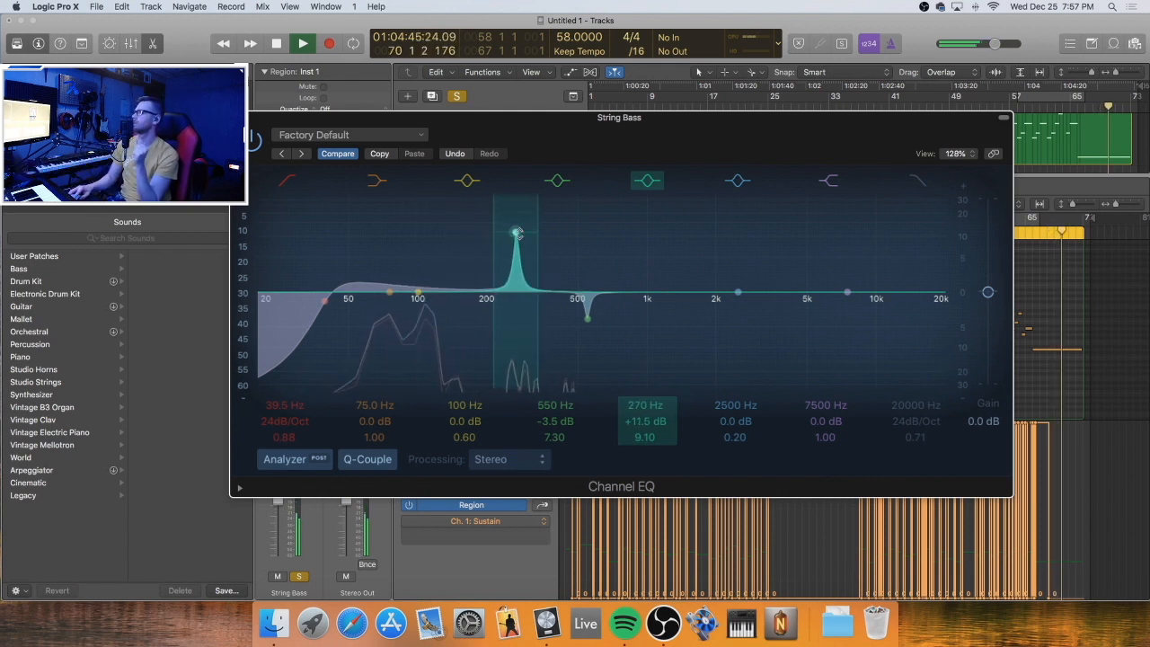
{"action": "mouse_move", "coordinate": [516, 233]}
{"action": "left_mouse_down"}
{"action": "mouse_move", "coordinate": [509, 254]}
{"action": "mouse_move", "coordinate": [502, 227]}
{"action": "mouse_move", "coordinate": [556, 218]}
{"action": "mouse_move", "coordinate": [507, 233]}
{"action": "left_mouse_up"}
{"action": "left_click", "coordinate": [507, 234], "text": "alt"}
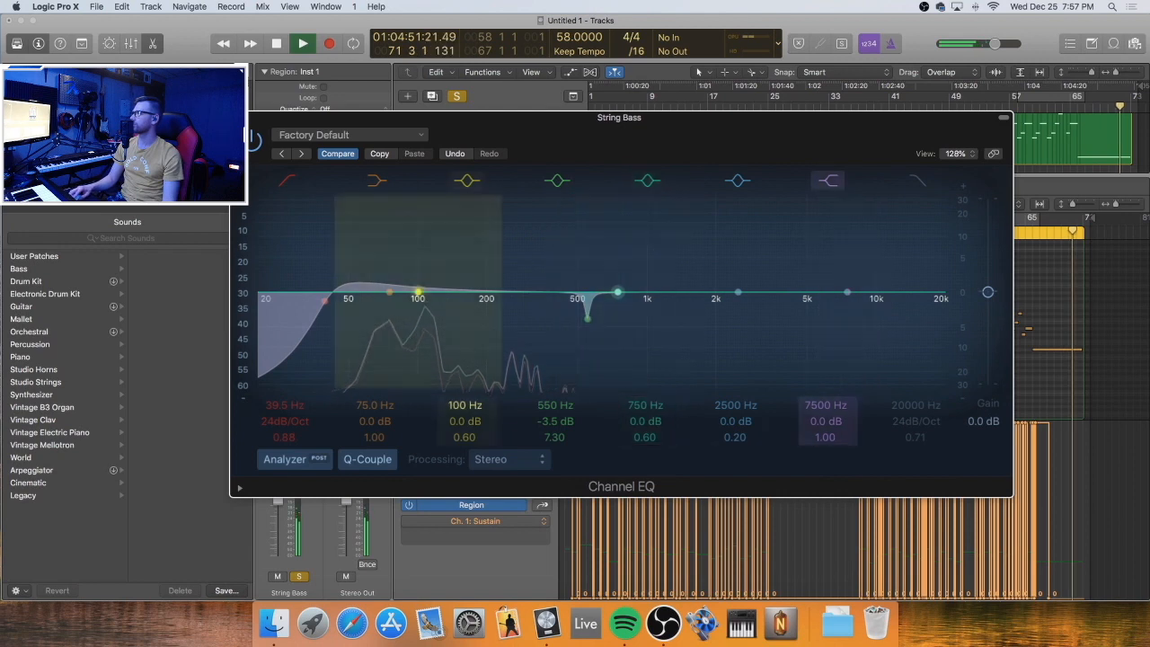
Stop playback, close the String Bass EQ, enlarge the tracks area and unsolo the track
{"action": "left_click", "coordinate": [256, 139]}
{"action": "key", "text": "super+w"}
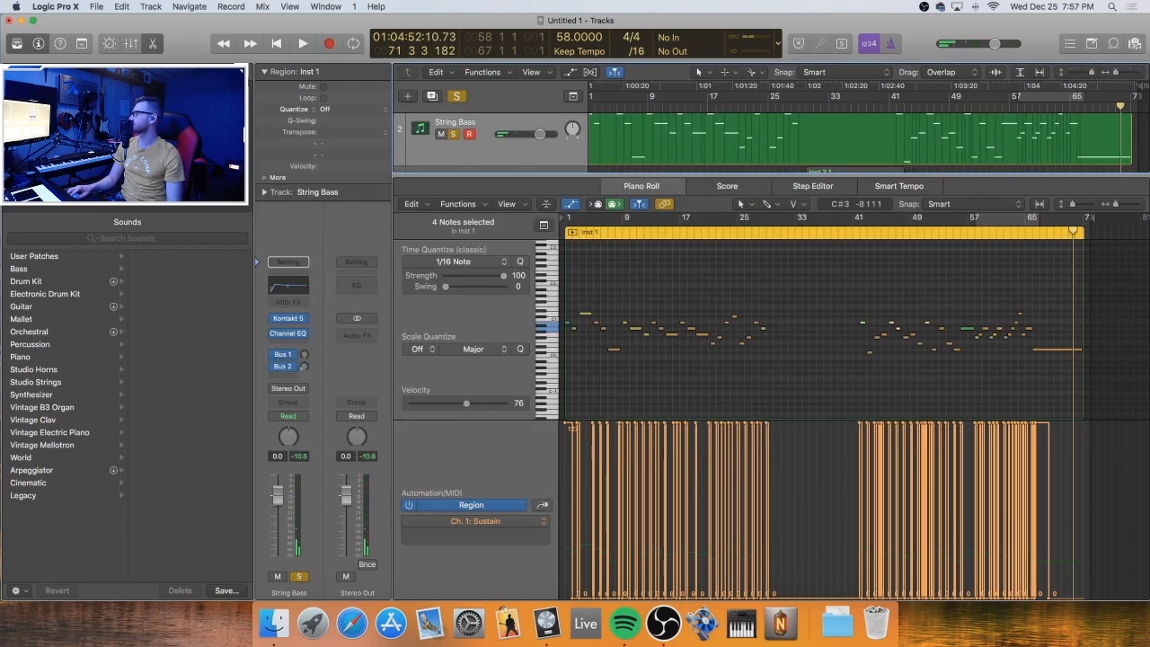
{"action": "left_click_drag", "start_coordinate": [647, 174], "coordinate": [647, 388]}
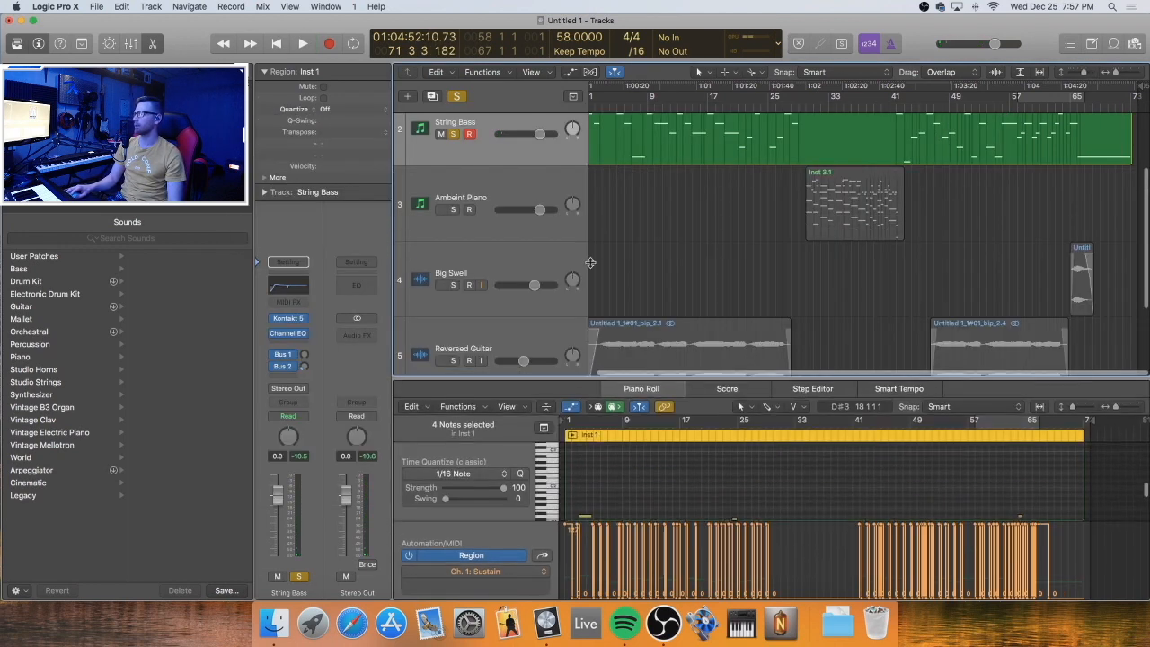
{"action": "left_click", "coordinate": [459, 98]}
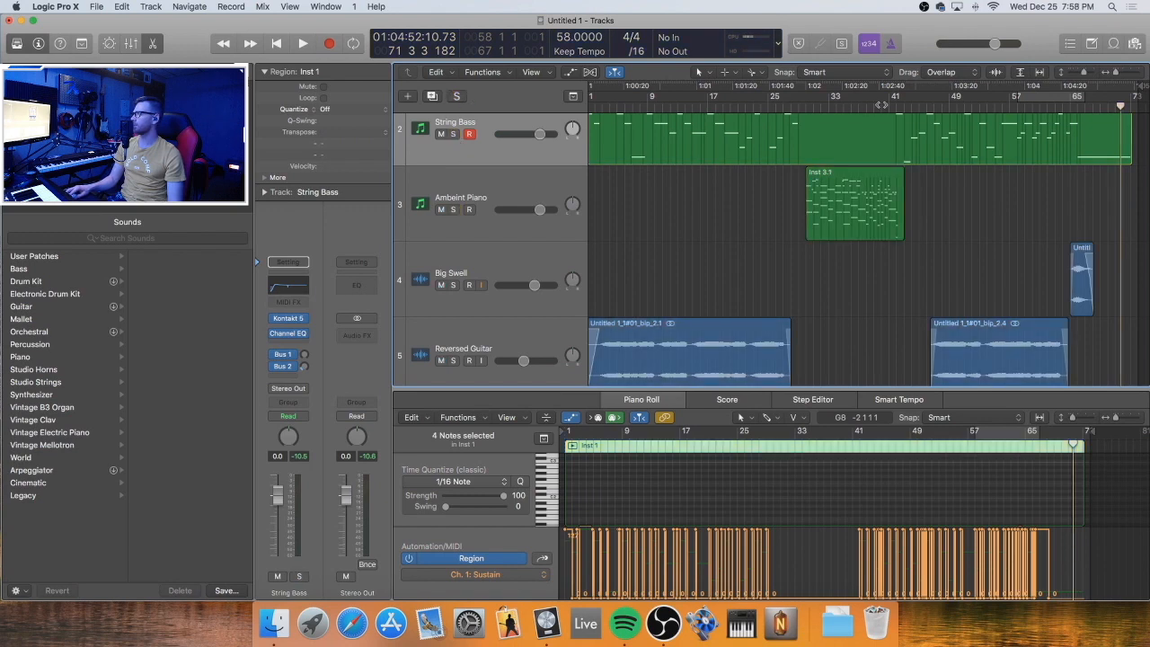
Set the cycle range to bars 30 to 42, start playback and select the Ambeint Piano track
{"action": "left_click_drag", "start_coordinate": [806, 101], "coordinate": [896, 99]}
{"action": "key", "text": "space"}
{"action": "left_click", "coordinate": [474, 223]}
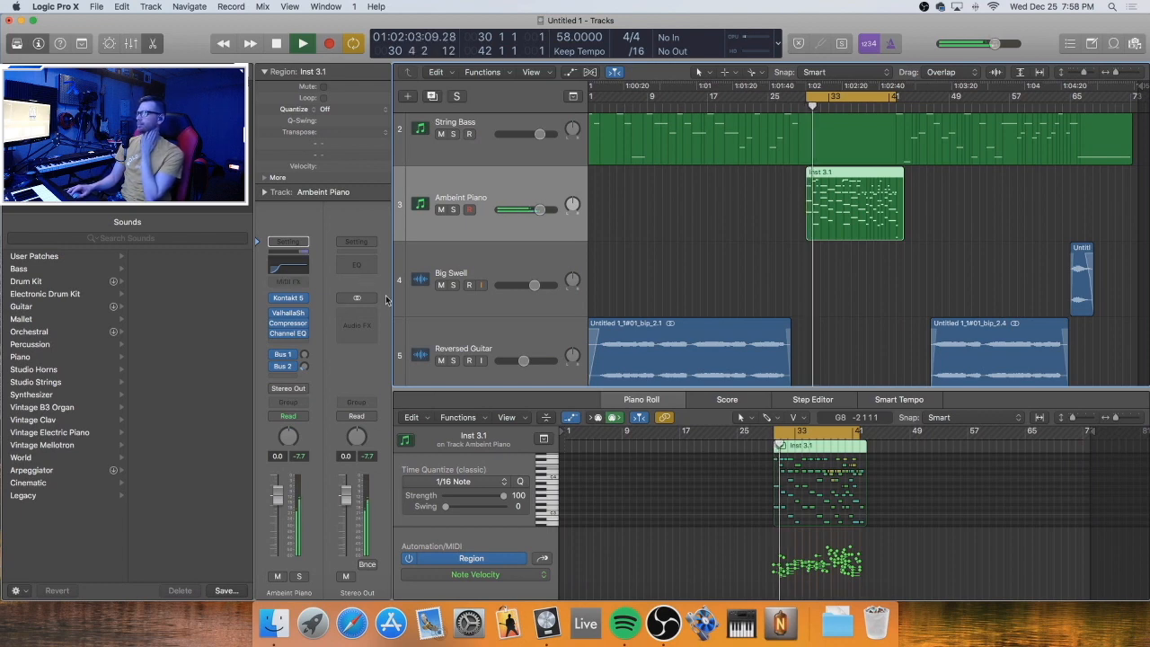
Set the low cut frequency of the Ambeint Piano Channel EQ to 100 Hz and close the EQ
{"action": "left_click", "coordinate": [288, 267]}
{"action": "left_click_drag", "start_coordinate": [594, 137], "coordinate": [545, 150]}
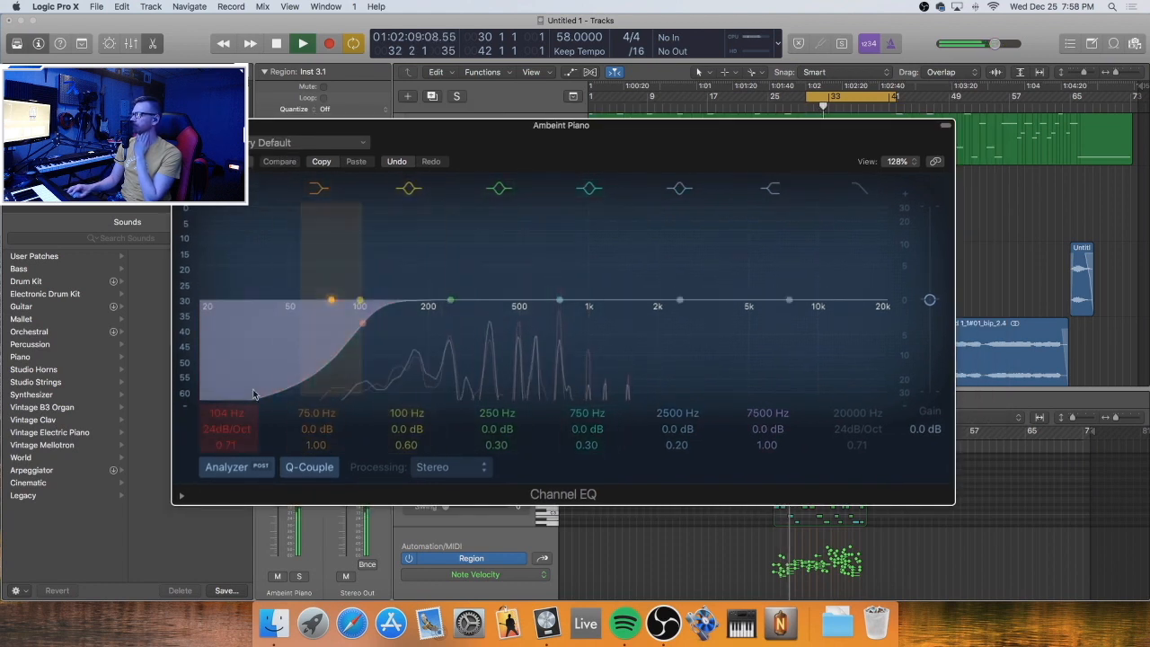
{"action": "left_click_drag", "start_coordinate": [214, 409], "coordinate": [214, 414]}
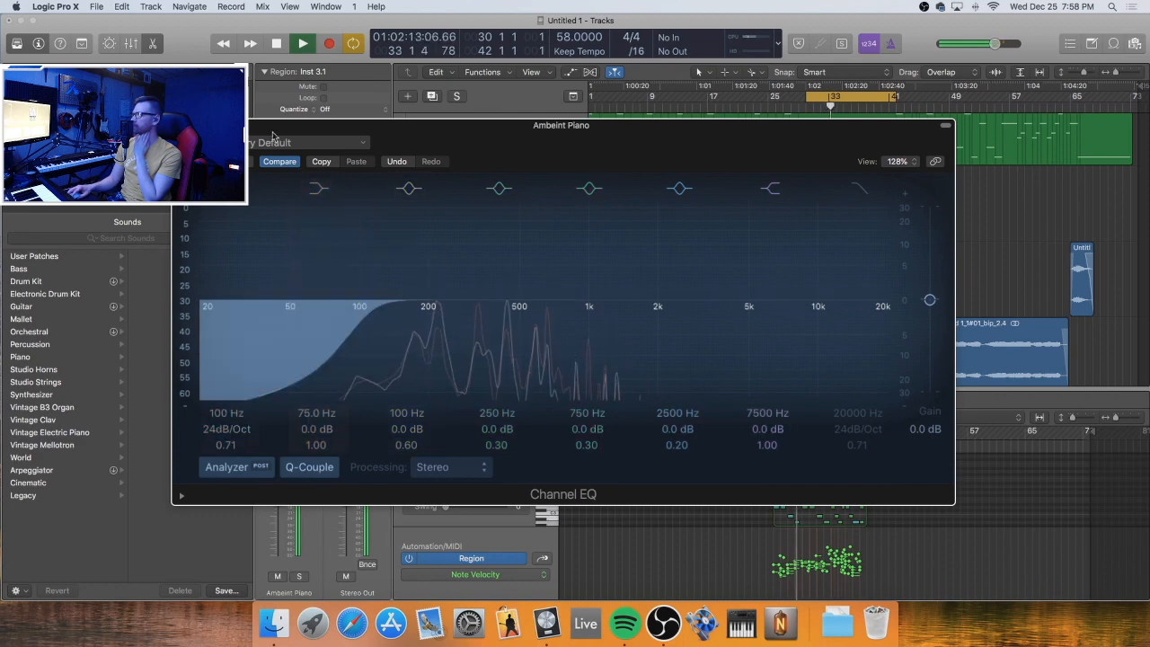
{"action": "left_click", "coordinate": [180, 125]}
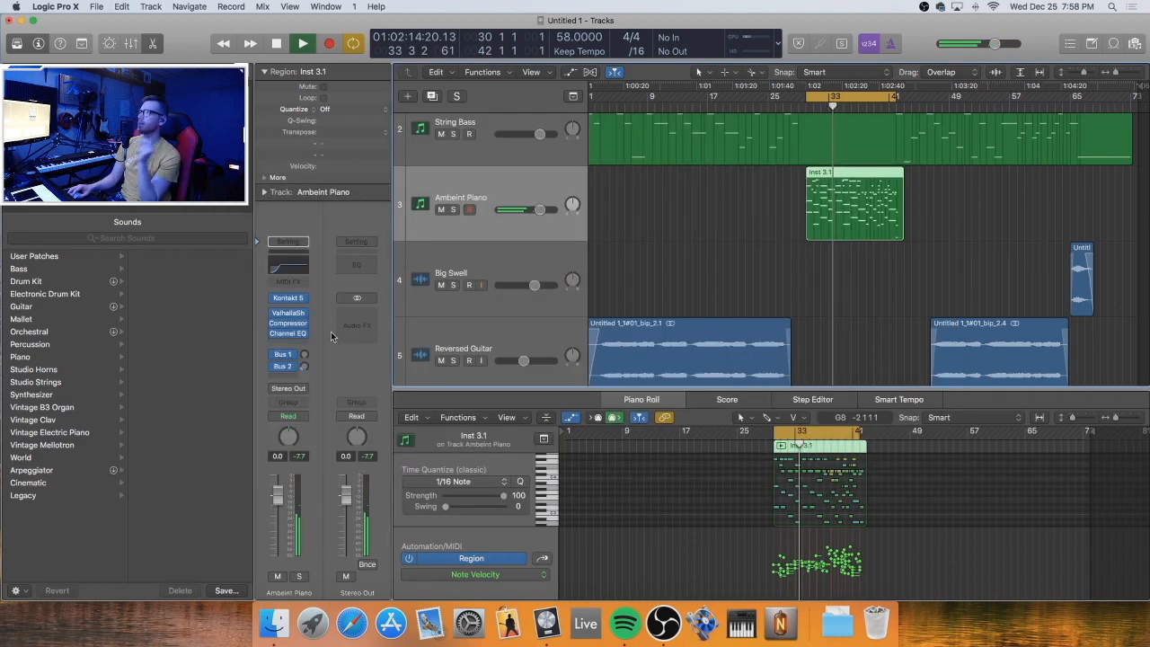
In The Gentleman's noise settings, set hammer to -12 dB, damper to -18 dB, and pedal and string to -17 dB
{"action": "left_click", "coordinate": [289, 298]}
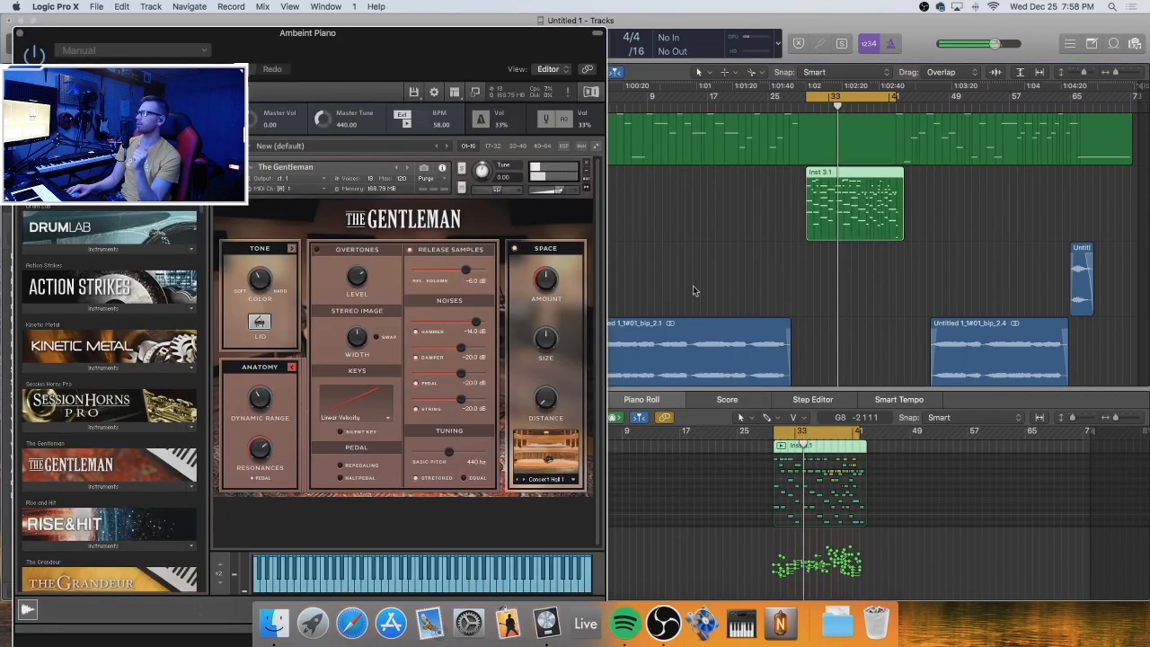
{"action": "left_click_drag", "start_coordinate": [479, 321], "coordinate": [483, 321]}
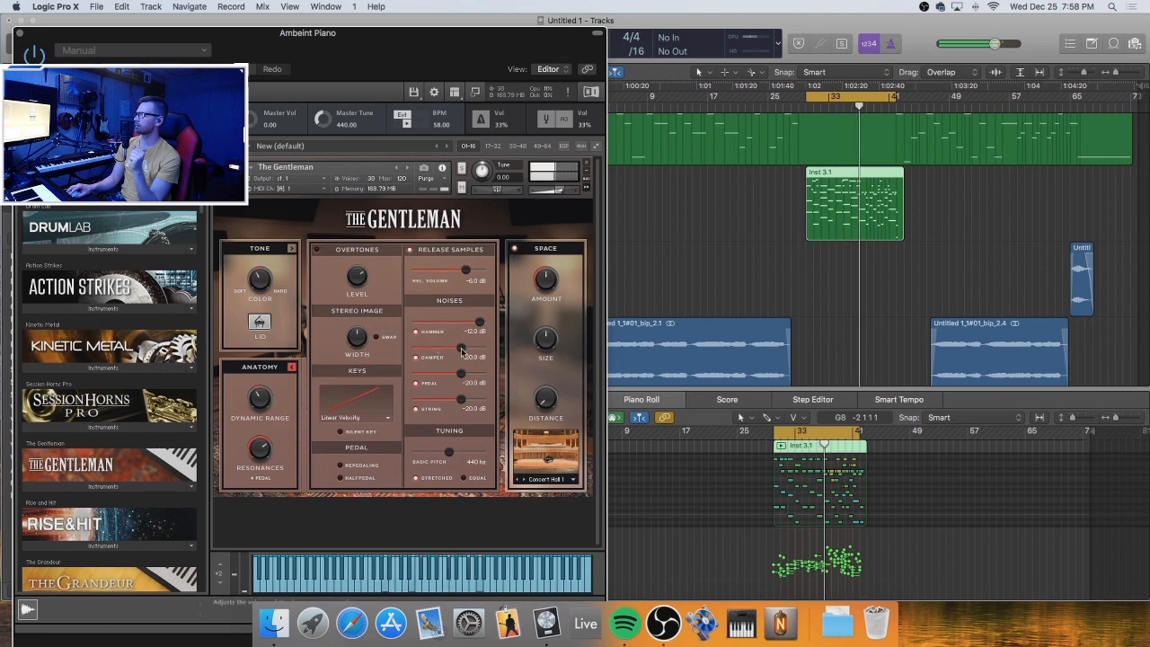
{"action": "left_click_drag", "start_coordinate": [461, 349], "coordinate": [475, 398]}
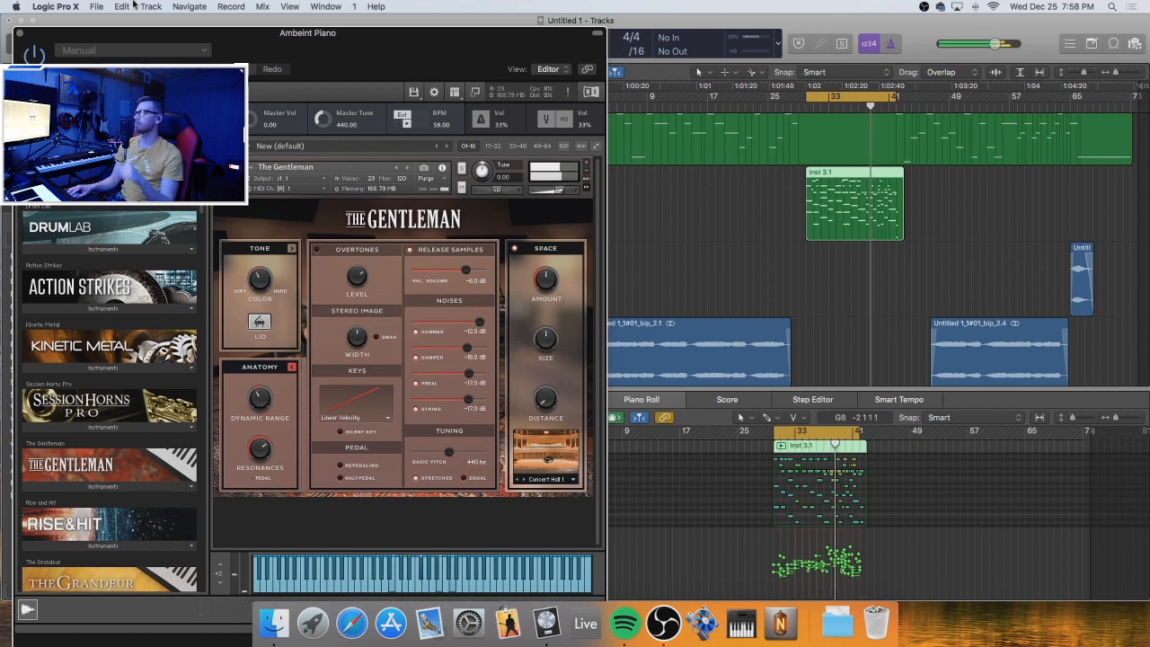
{"action": "left_click", "coordinate": [21, 34]}
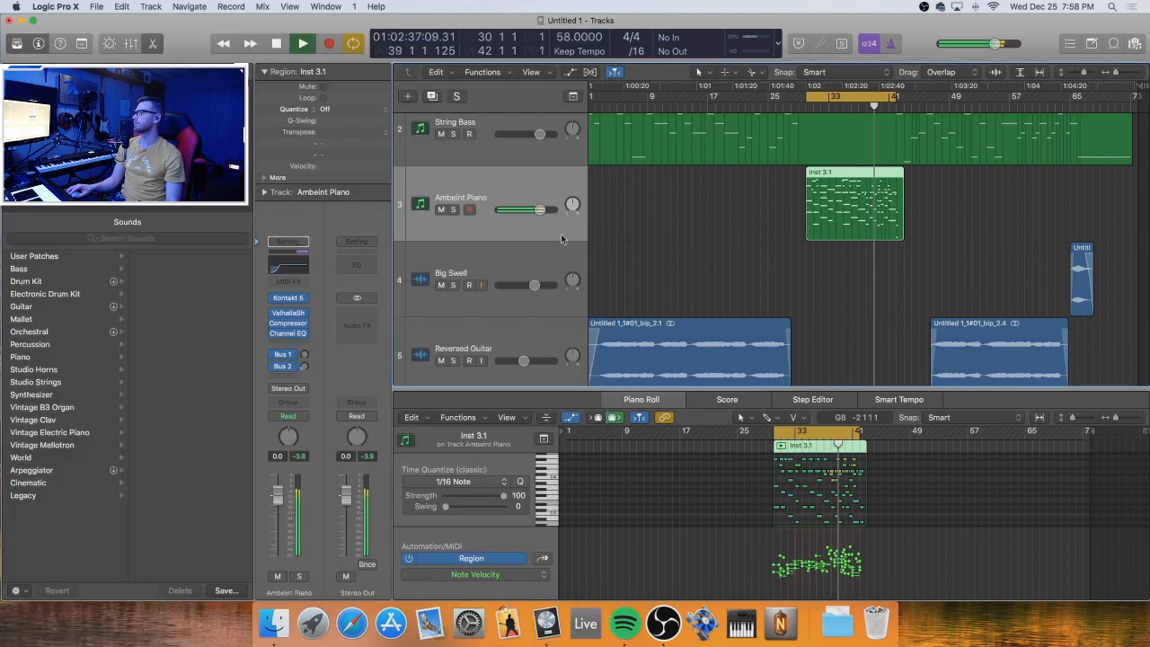
Sweep a narrow boost in the Ambeint Piano Channel EQ, then turn it into a 4.5 dB cut at 355 Hz with a Q of 7.80
{"action": "left_click", "coordinate": [289, 265]}
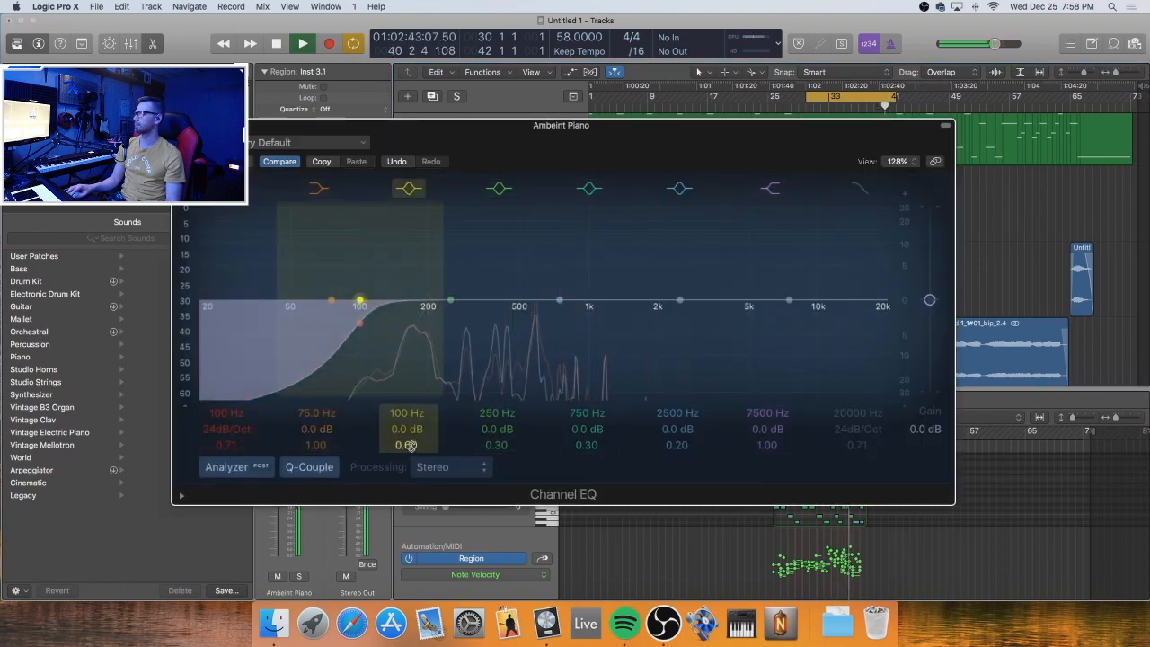
{"action": "scroll", "coordinate": [407, 445], "scroll_direction": "up", "scroll_amount": 10}
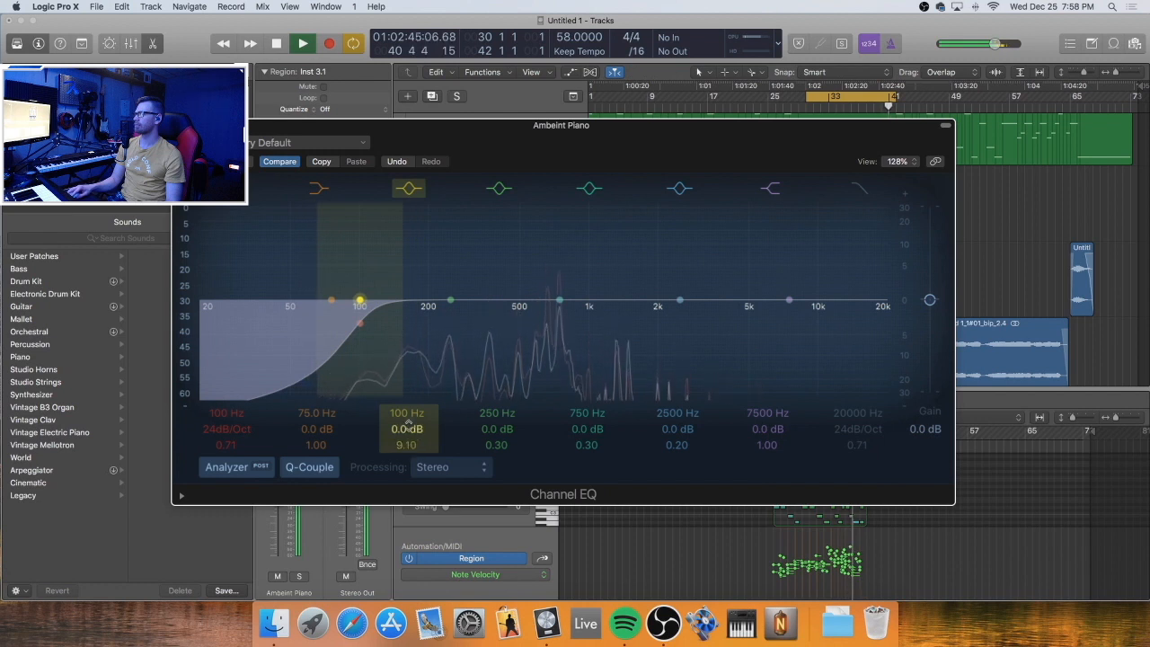
{"action": "left_click_drag", "start_coordinate": [406, 428], "coordinate": [407, 386]}
{"action": "left_click_drag", "start_coordinate": [407, 445], "coordinate": [406, 468]}
{"action": "left_click_drag", "start_coordinate": [362, 245], "coordinate": [477, 239]}
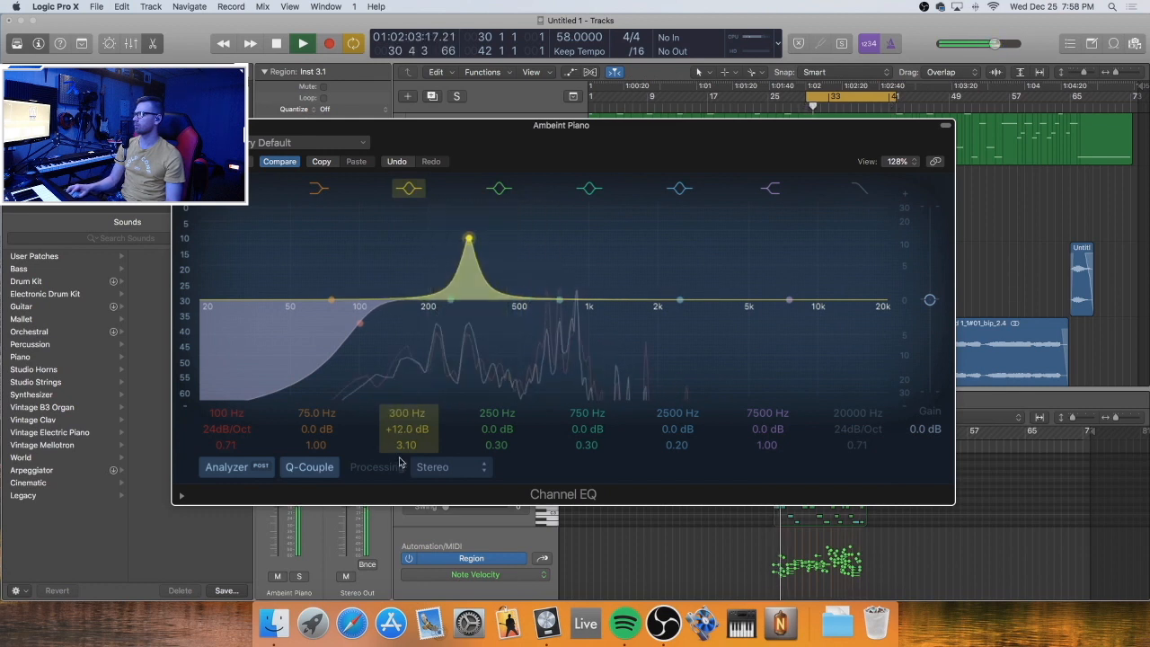
{"action": "left_click_drag", "start_coordinate": [406, 446], "coordinate": [406, 444]}
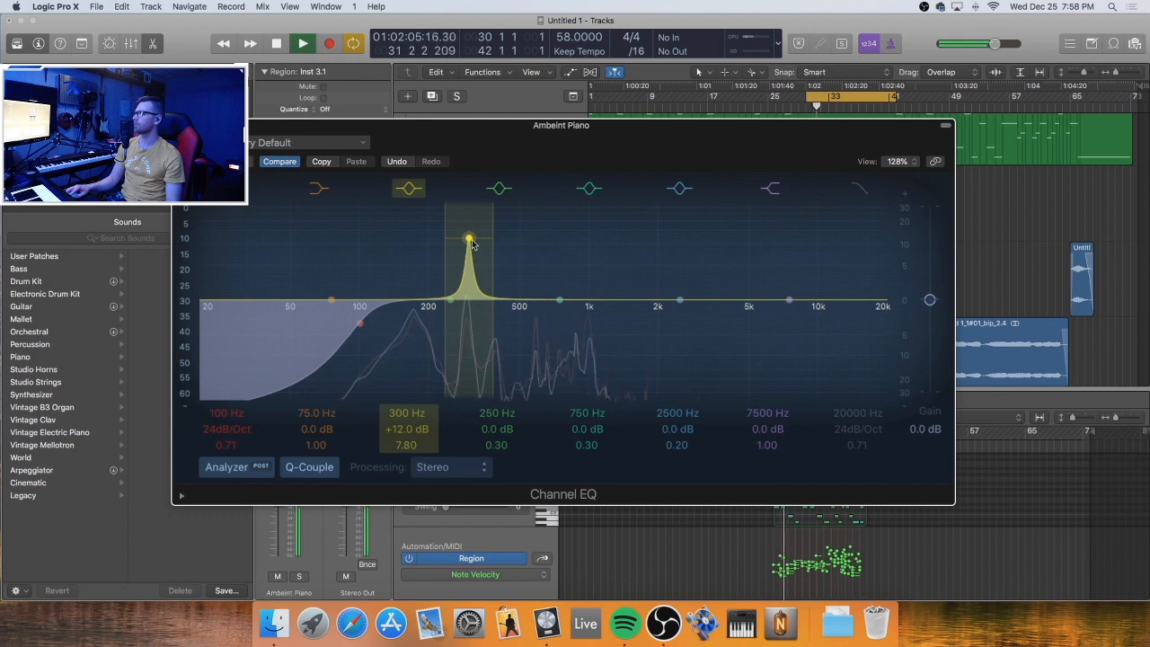
{"action": "left_click_drag", "start_coordinate": [472, 243], "coordinate": [485, 296]}
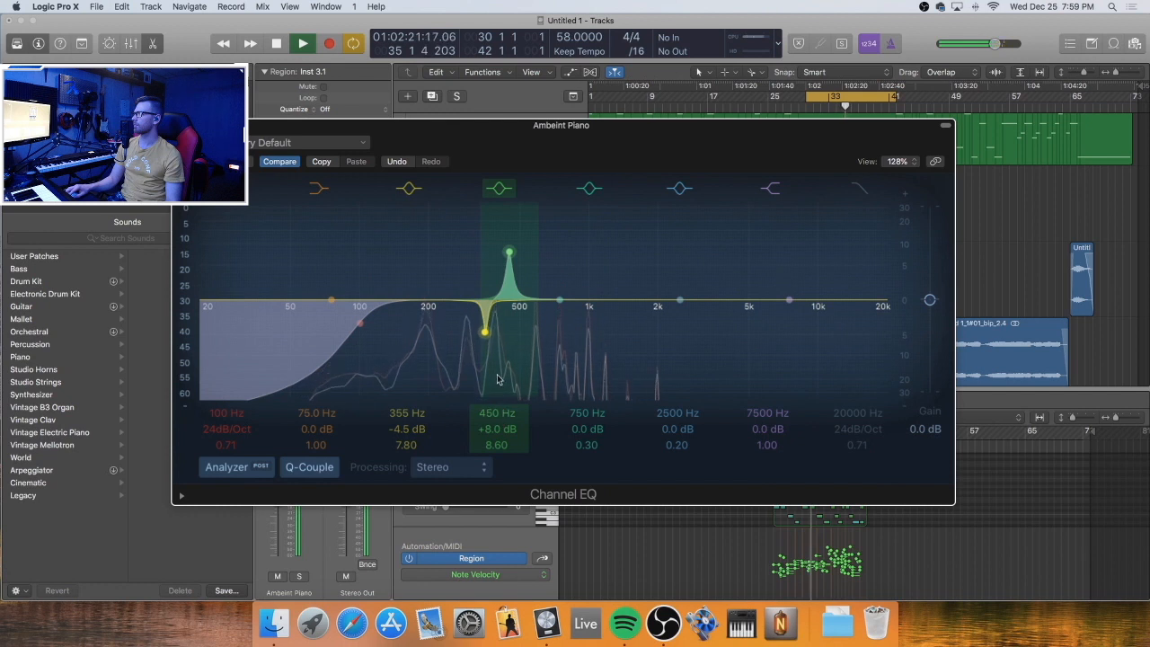
Cut the piano EQ by 3 dB at 740 Hz with a Q of 3.80 and by 2 dB at 580 Hz with a Q of 5.90
{"action": "left_click_drag", "start_coordinate": [591, 252], "coordinate": [534, 252]}
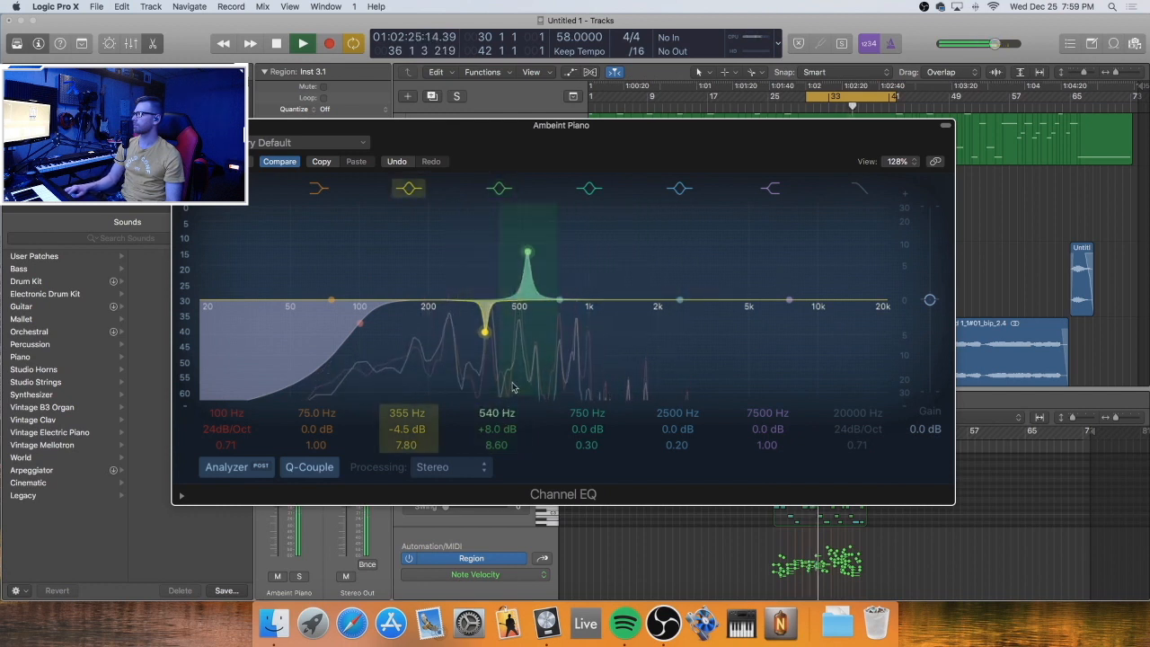
{"action": "mouse_move", "coordinate": [527, 253]}
{"action": "left_mouse_down"}
{"action": "mouse_move", "coordinate": [526, 239]}
{"action": "mouse_move", "coordinate": [487, 216]}
{"action": "mouse_move", "coordinate": [590, 226]}
{"action": "mouse_move", "coordinate": [566, 226]}
{"action": "mouse_move", "coordinate": [546, 250]}
{"action": "left_mouse_up"}
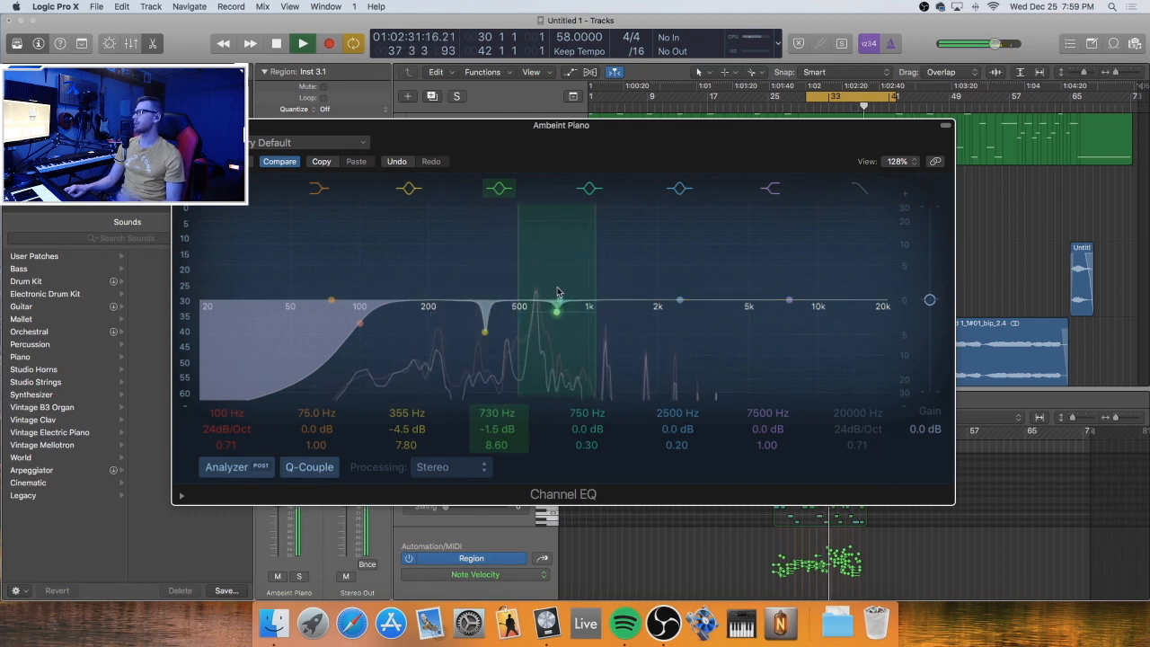
{"action": "left_click_drag", "start_coordinate": [557, 293], "coordinate": [557, 293]}
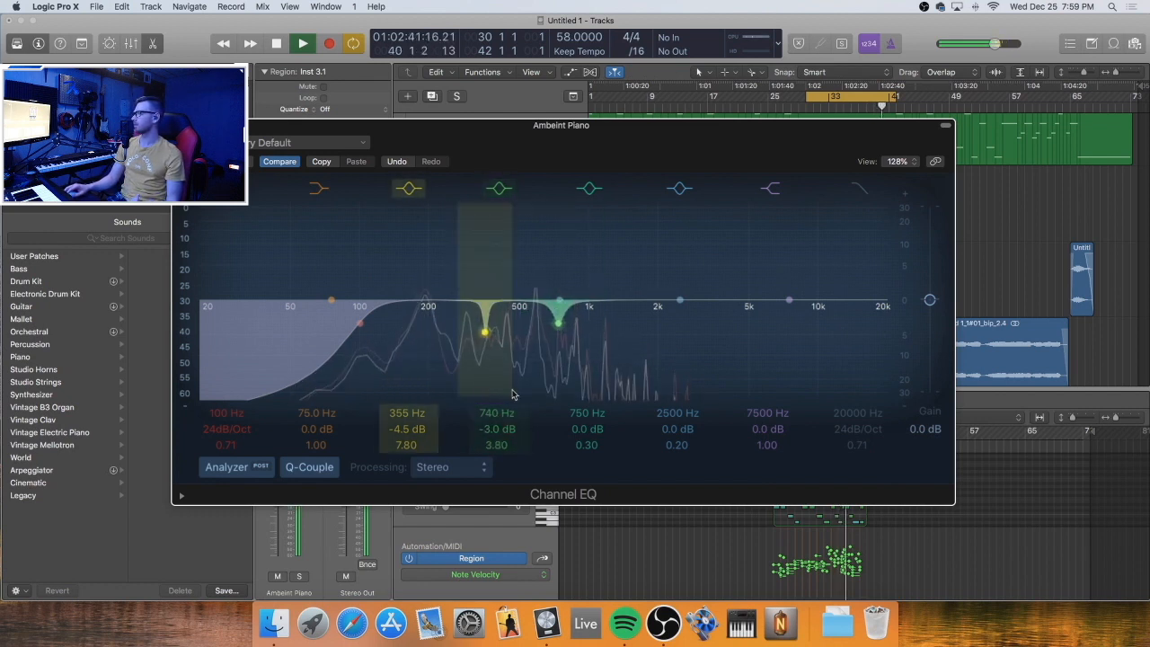
{"action": "left_click_drag", "start_coordinate": [585, 444], "coordinate": [586, 382]}
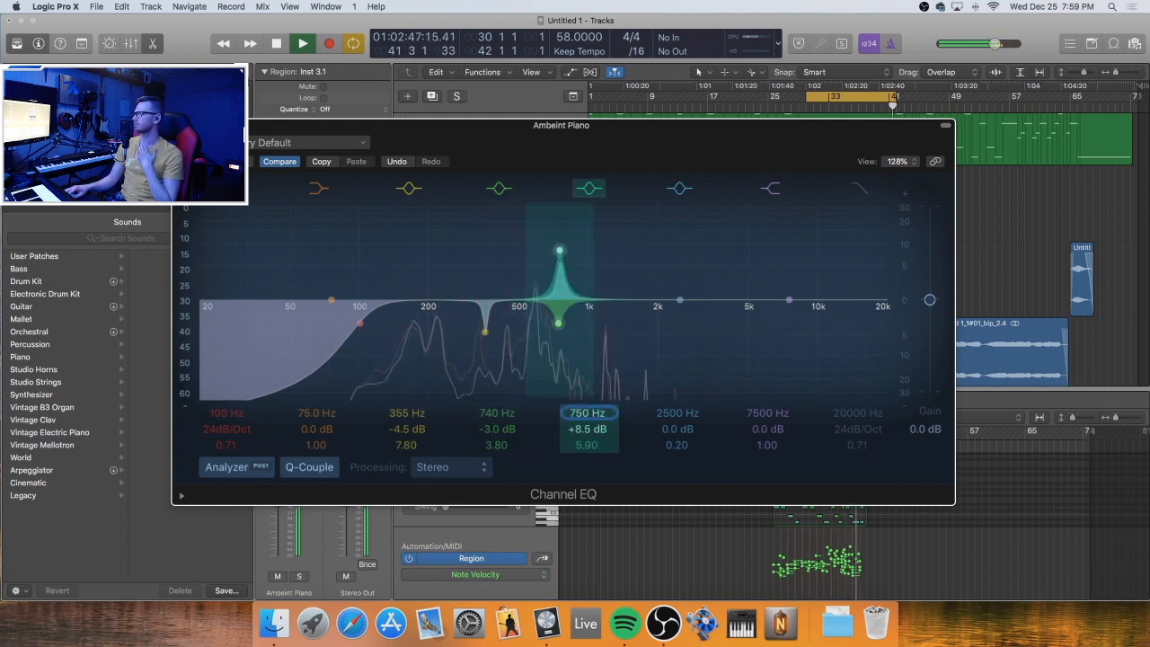
{"action": "left_click_drag", "start_coordinate": [559, 250], "coordinate": [535, 302]}
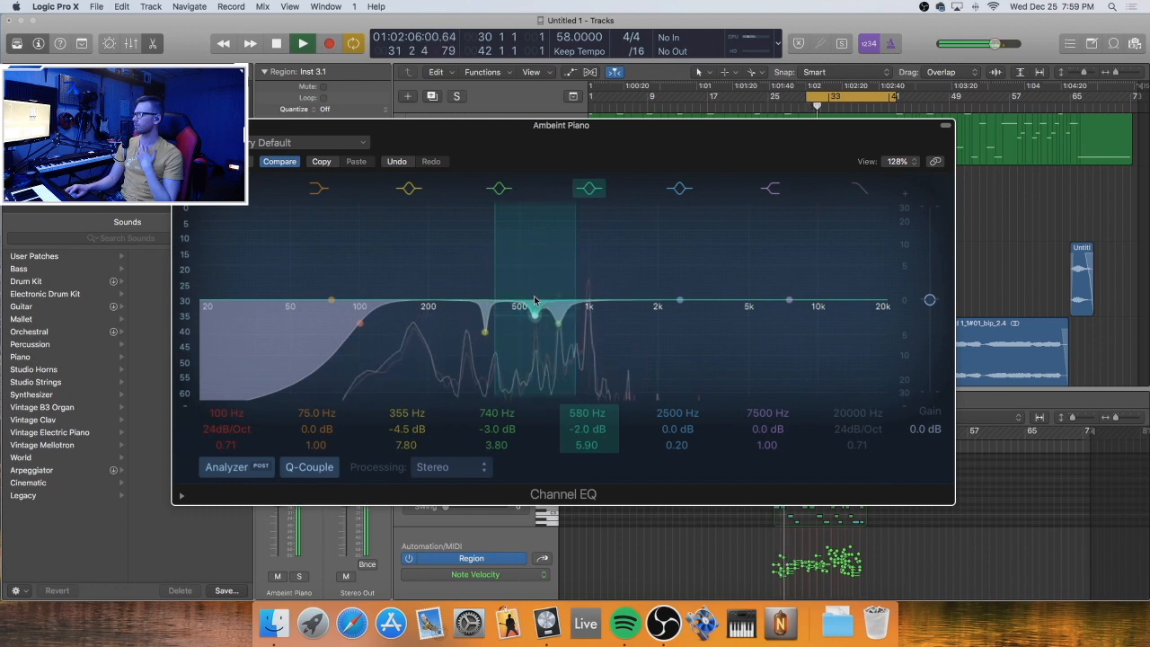
Add a broad 1.5 dB cut at 215 Hz with a Q of 0.83, stop playback and close the piano EQ
{"action": "left_click_drag", "start_coordinate": [655, 300], "coordinate": [446, 300]}
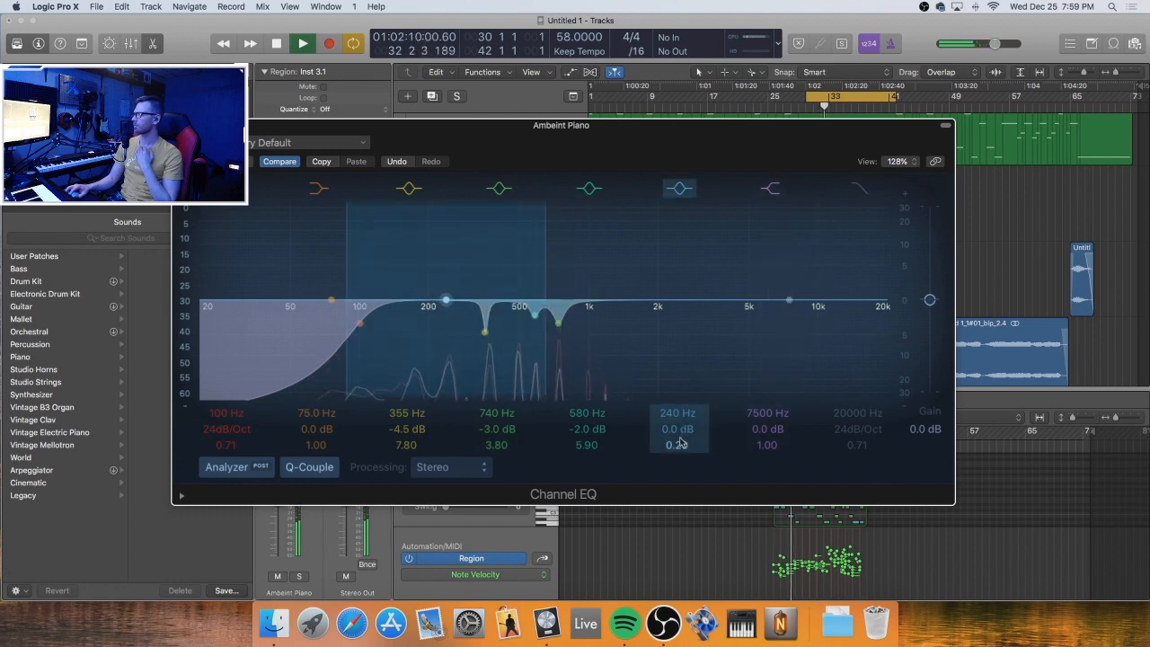
{"action": "left_click_drag", "start_coordinate": [677, 445], "coordinate": [676, 440]}
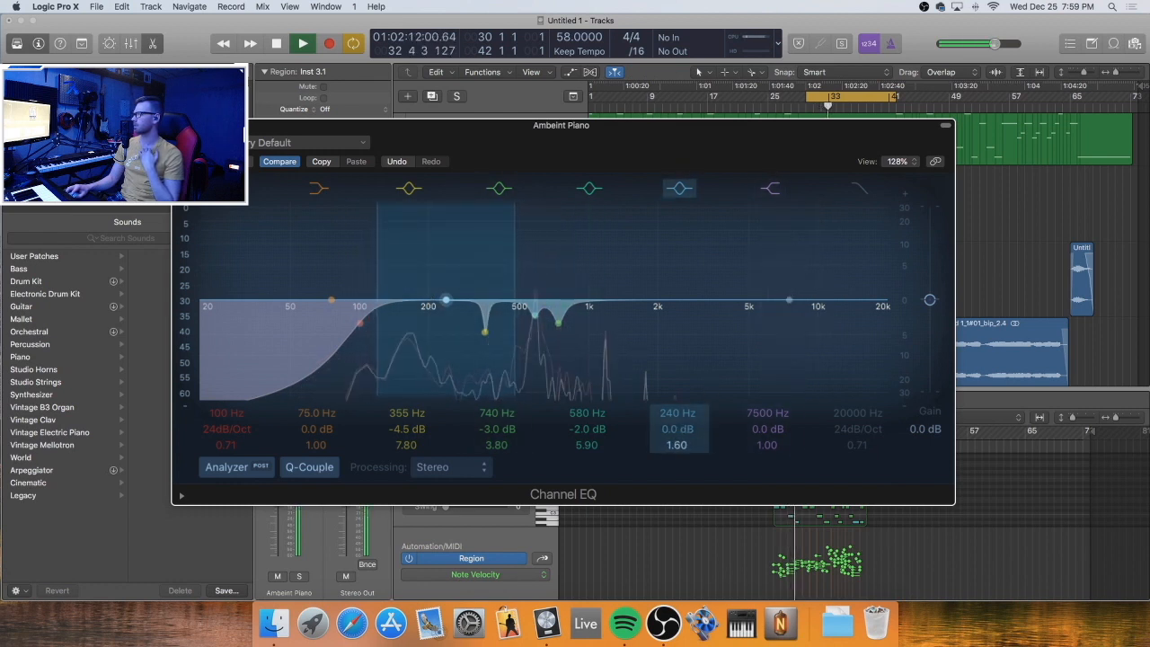
{"action": "key", "text": "space"}
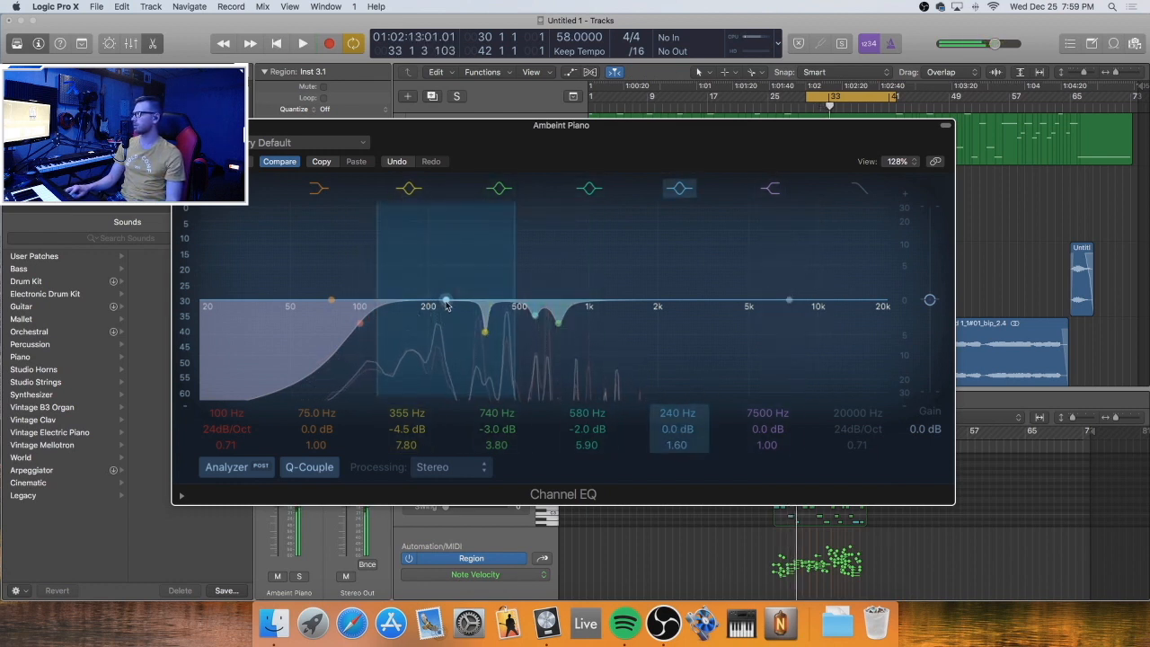
{"action": "left_click_drag", "start_coordinate": [443, 311], "coordinate": [431, 311]}
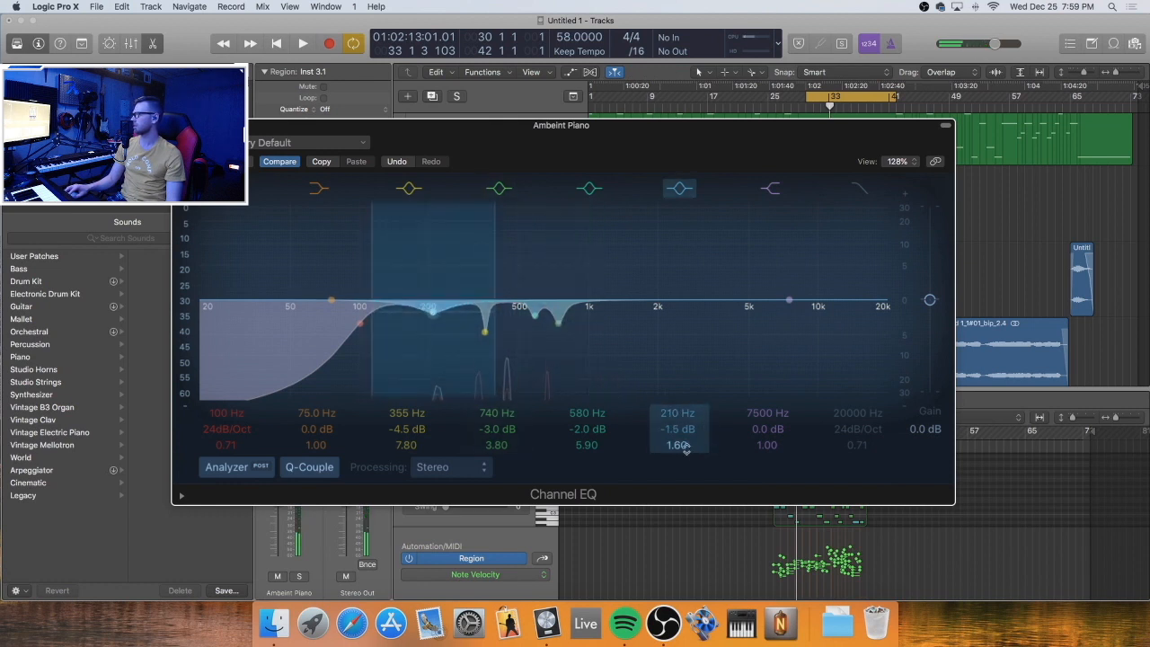
{"action": "left_click_drag", "start_coordinate": [677, 444], "coordinate": [677, 460]}
{"action": "left_click_drag", "start_coordinate": [676, 413], "coordinate": [678, 420]}
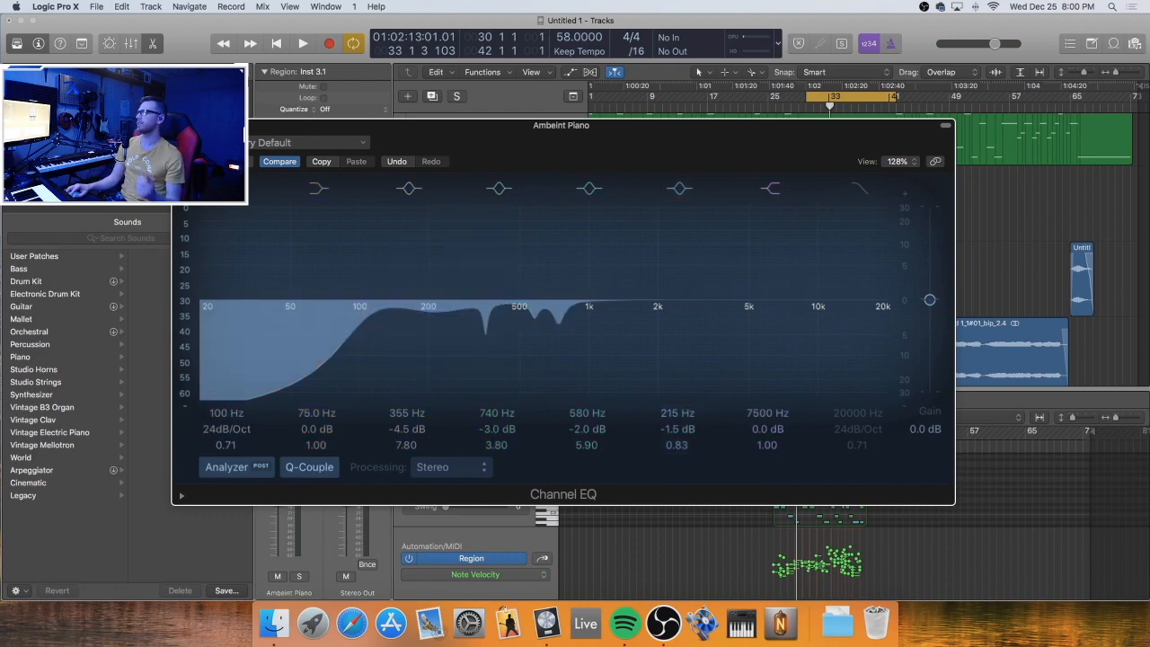
{"action": "left_click", "coordinate": [180, 125]}
Select the audio region on the Guitar Drone track
{"action": "scroll", "coordinate": [860, 246], "scroll_direction": "down", "scroll_amount": 5}
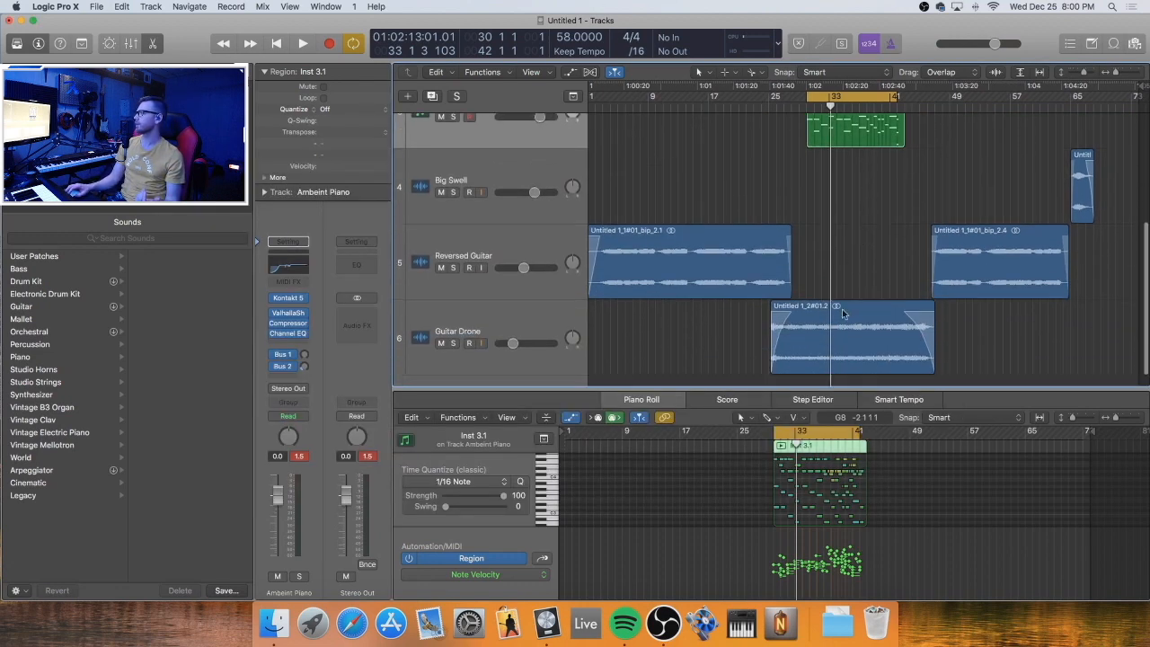
{"action": "left_click", "coordinate": [853, 332]}
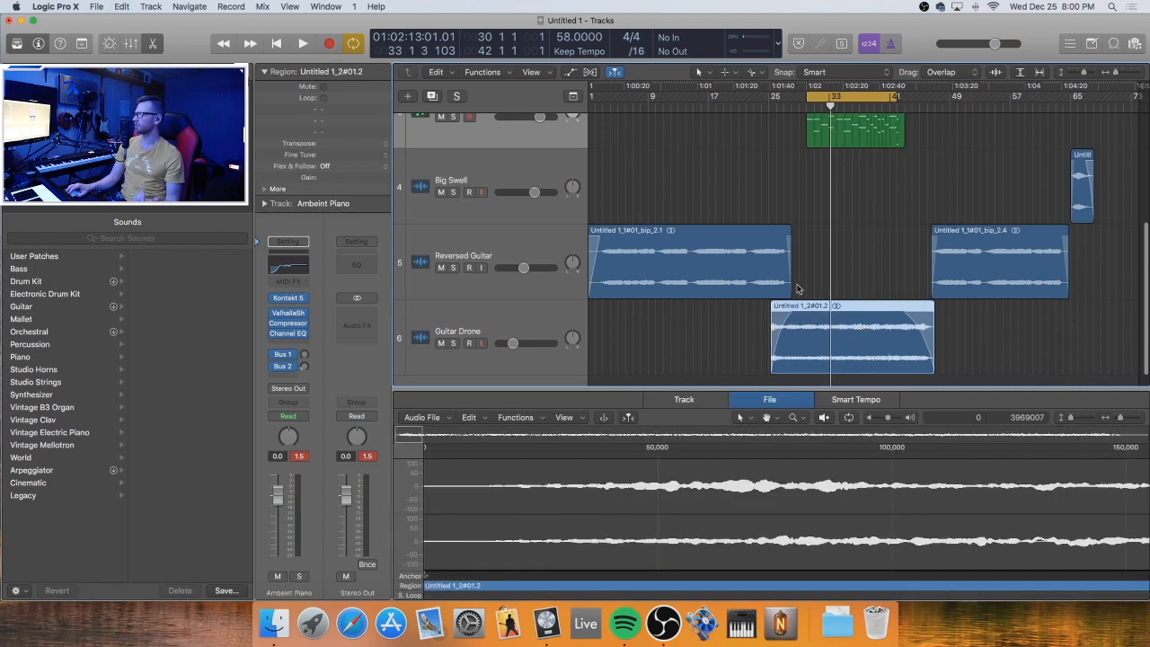
On the Big Swell track's Channel EQ, set the low cut to 87 Hz and cut 2.5 dB at 136 Hz during playback
{"action": "key", "text": "space"}
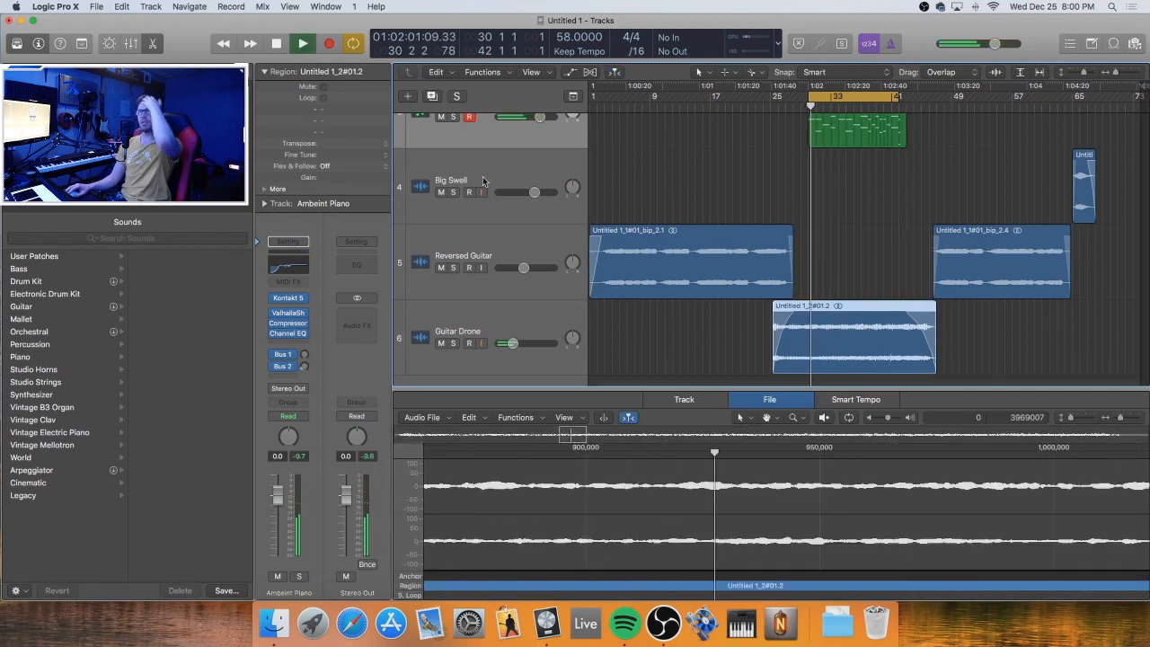
{"action": "scroll", "coordinate": [483, 121], "scroll_direction": "up", "scroll_amount": 2}
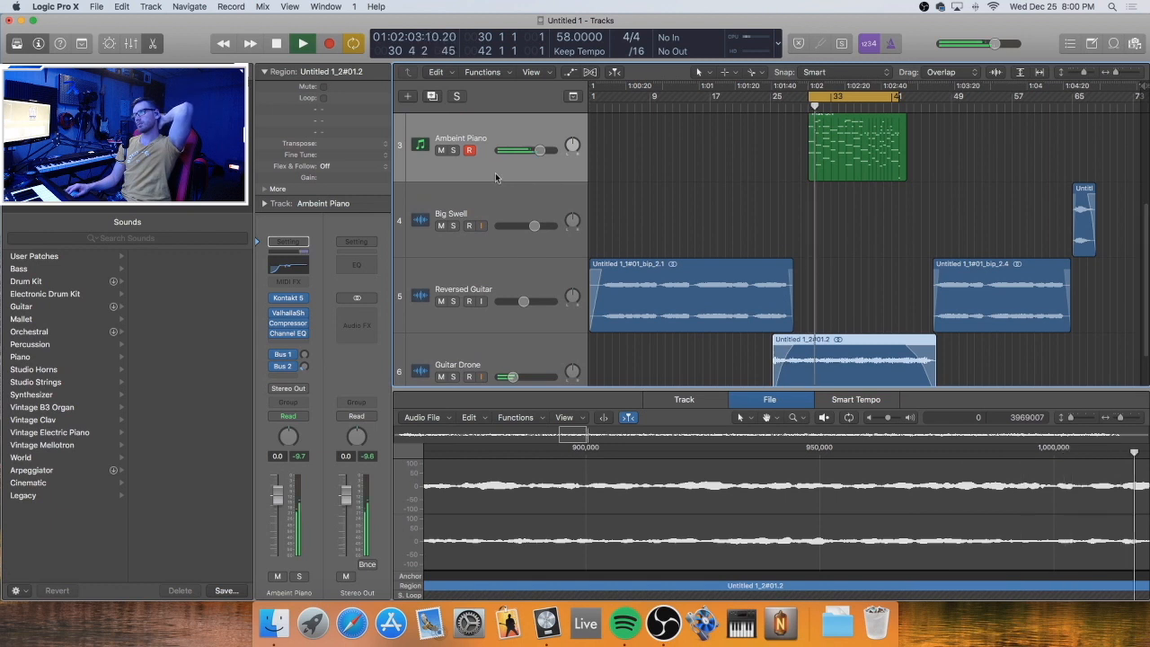
{"action": "left_click", "coordinate": [453, 198]}
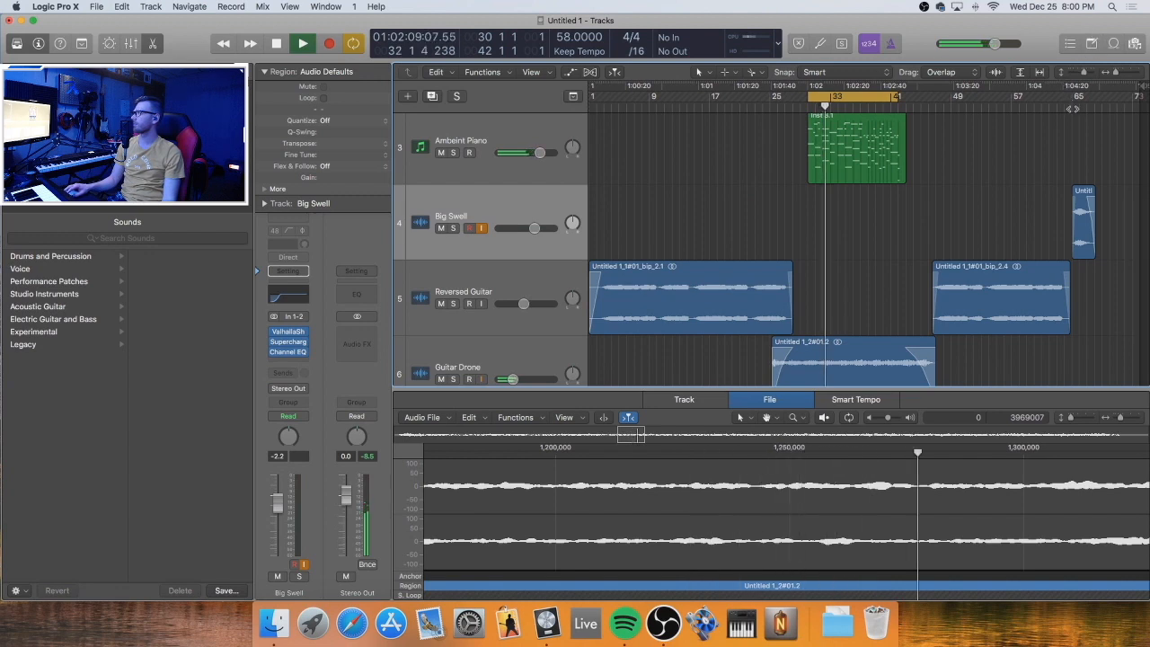
{"action": "left_click", "coordinate": [1075, 106]}
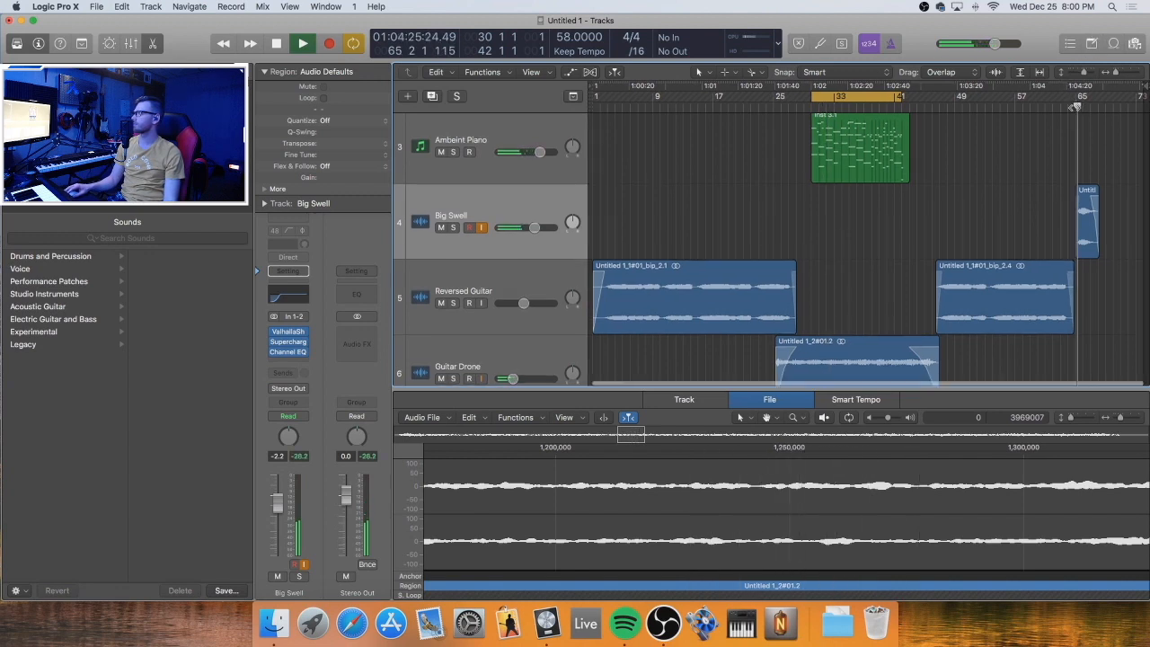
{"action": "left_click", "coordinate": [302, 299]}
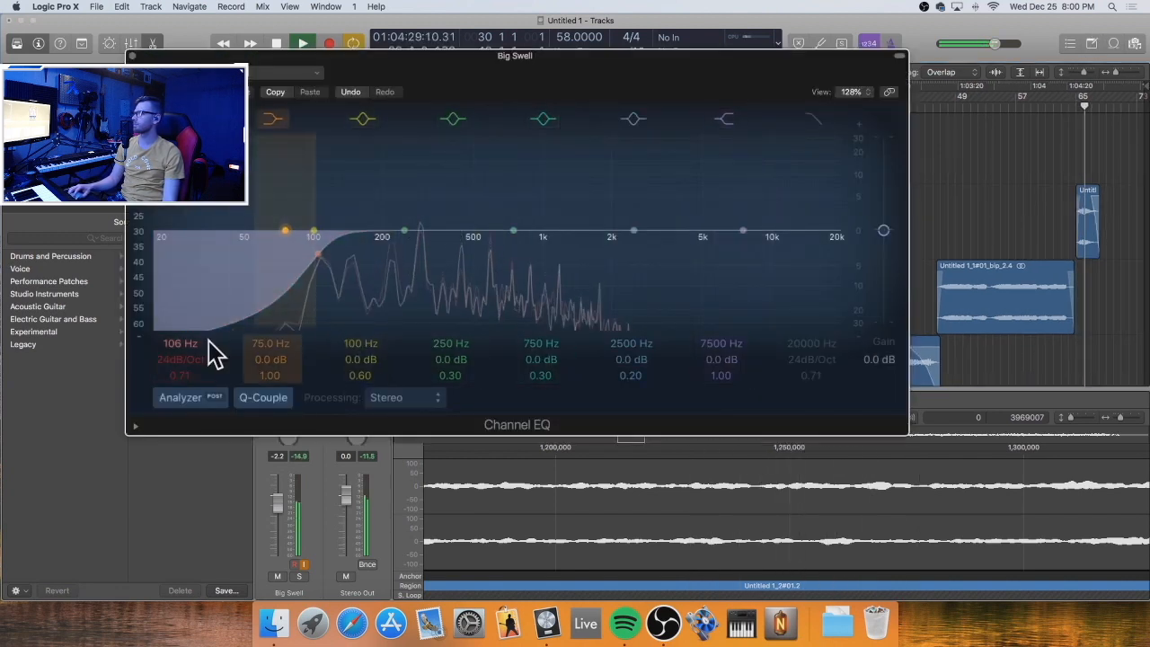
{"action": "left_click_drag", "start_coordinate": [175, 349], "coordinate": [175, 364]}
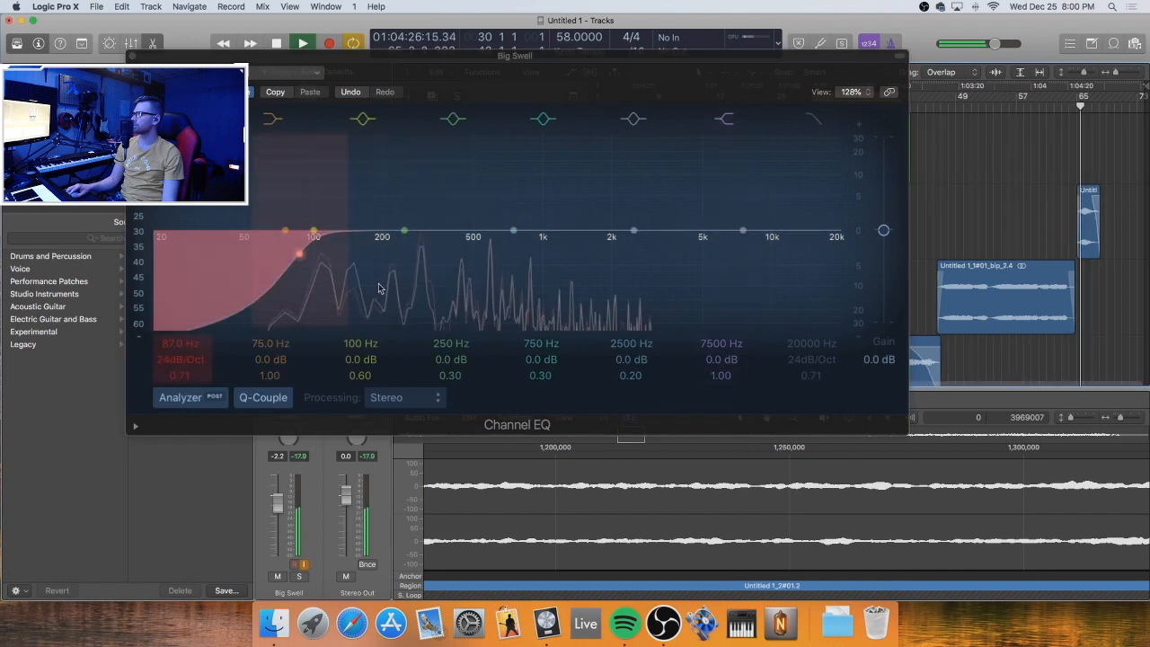
{"action": "left_click_drag", "start_coordinate": [371, 359], "coordinate": [369, 328]}
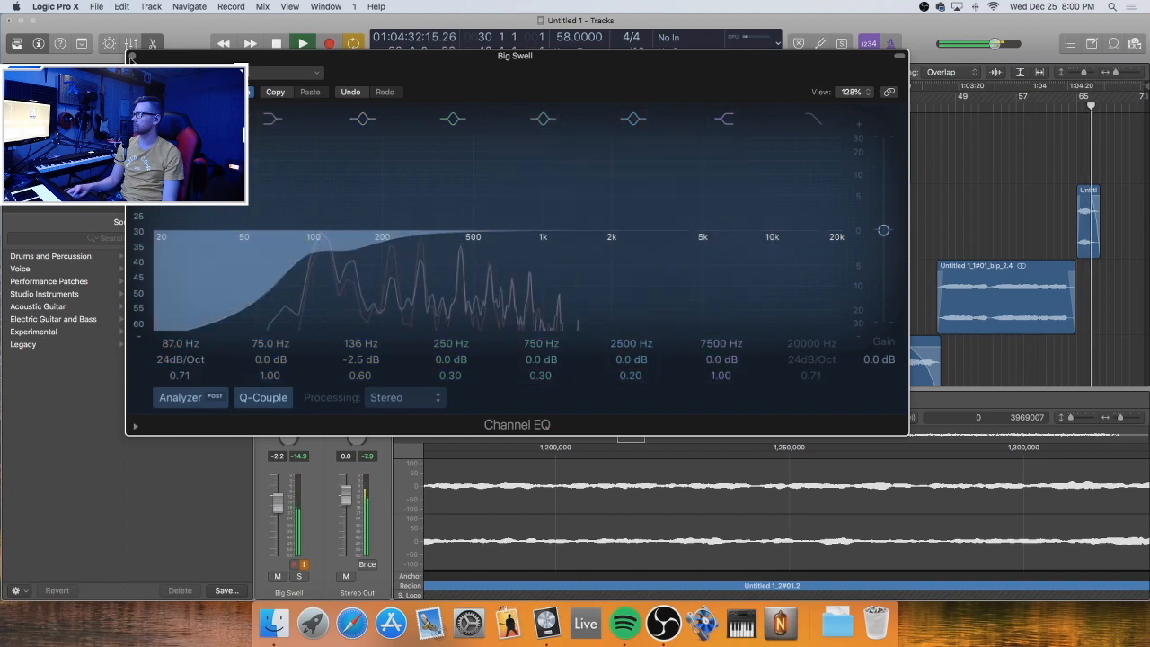
{"action": "left_click", "coordinate": [131, 56]}
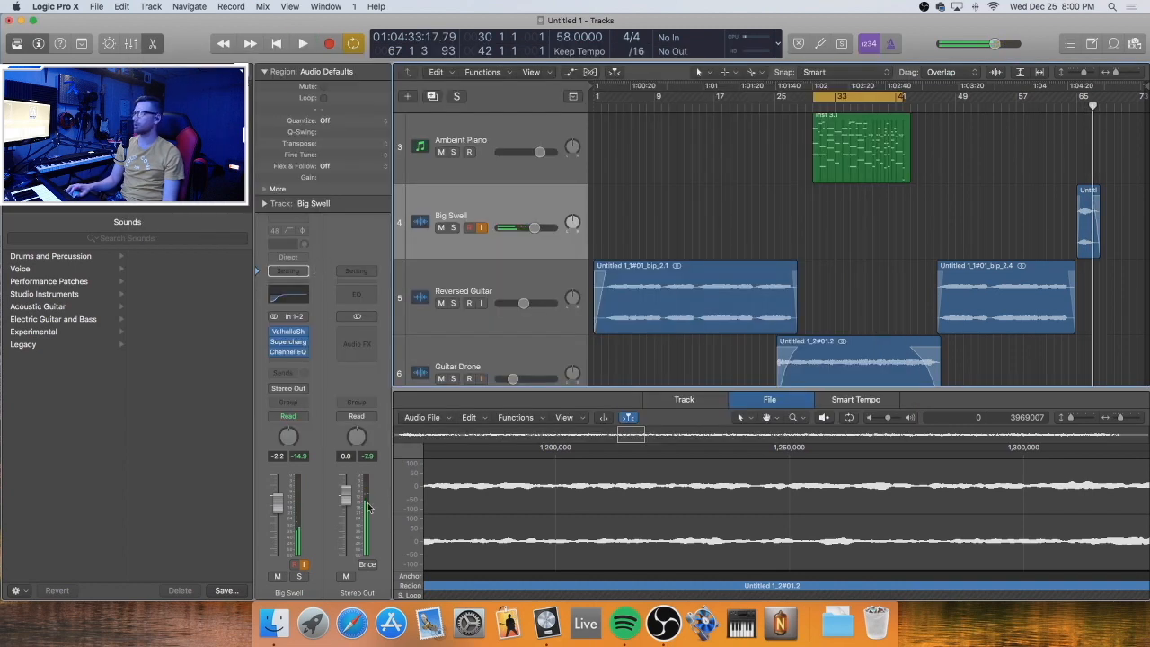
Solo the Big Swell track, turn off cycle mode, audition its region from bar 65, and unsolo the track
{"action": "left_click", "coordinate": [454, 228]}
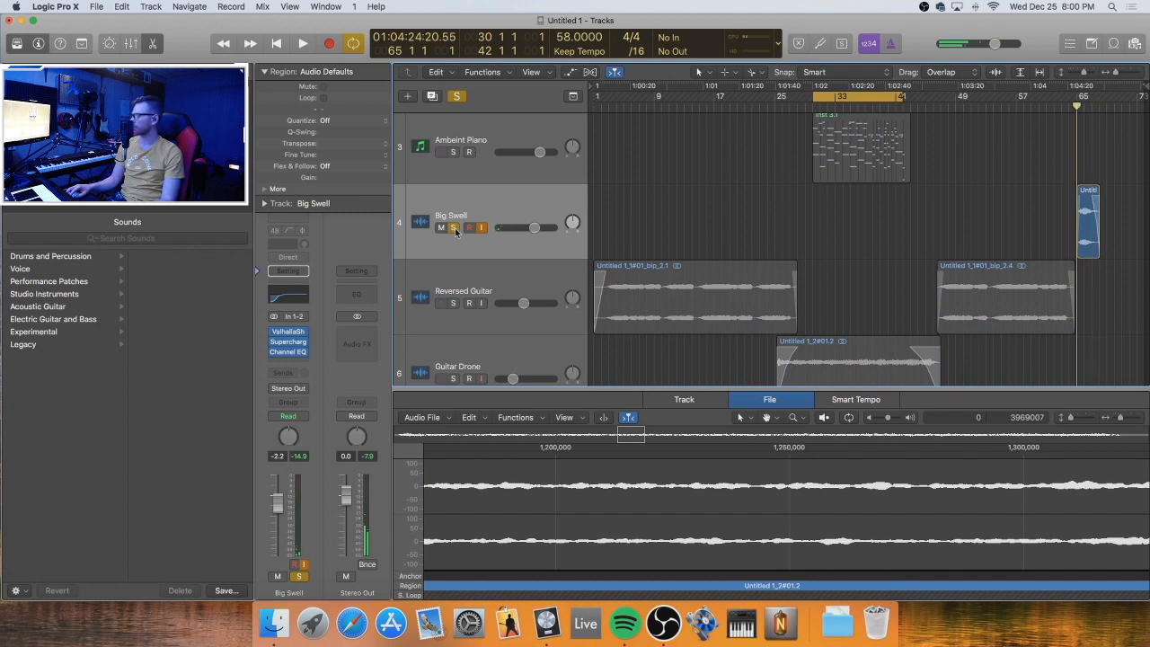
{"action": "key", "text": "space"}
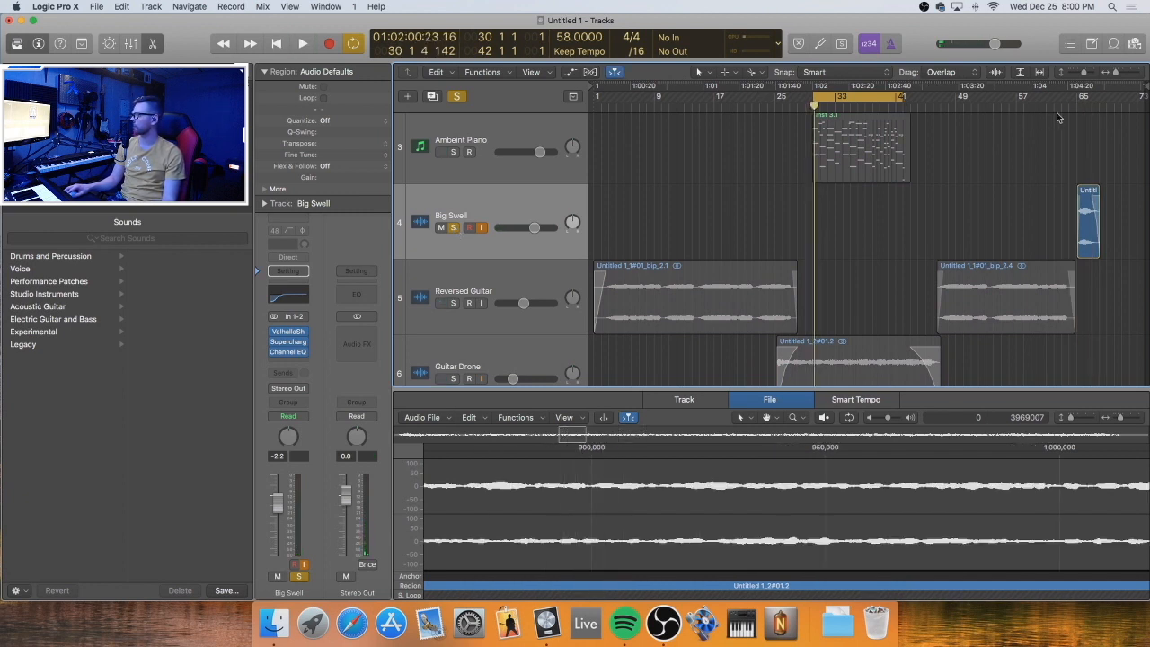
{"action": "left_click", "coordinate": [1074, 108]}
{"action": "left_click_drag", "start_coordinate": [846, 99], "coordinate": [850, 105]}
{"action": "left_click", "coordinate": [851, 99]}
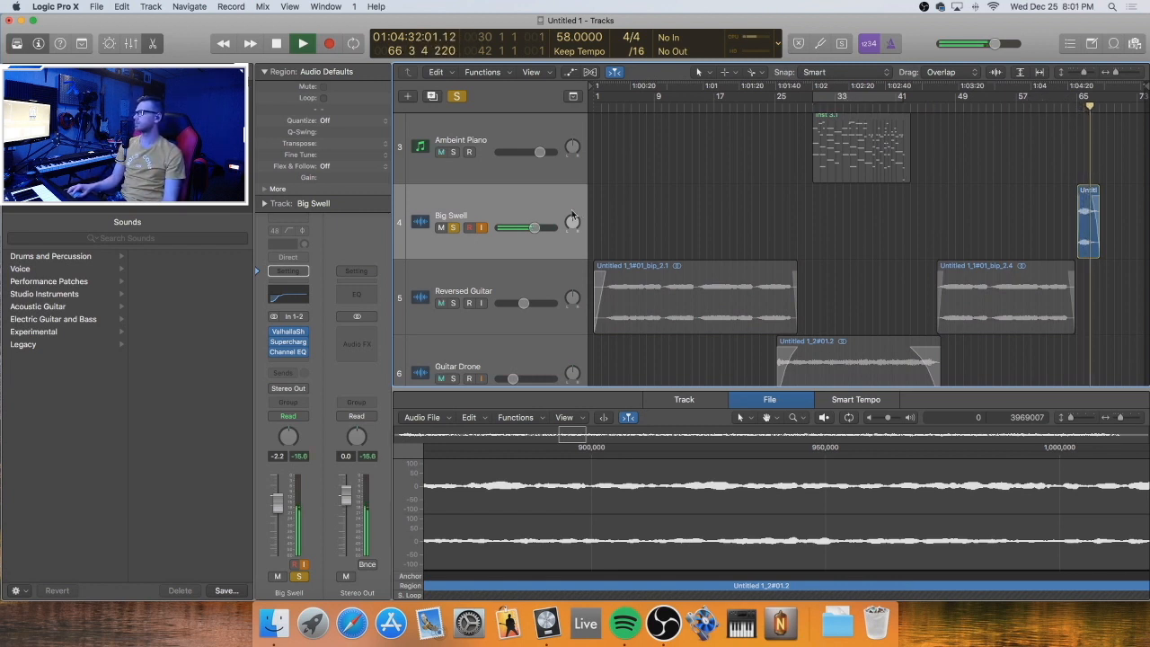
{"action": "left_click", "coordinate": [454, 228]}
{"action": "key", "text": "space"}
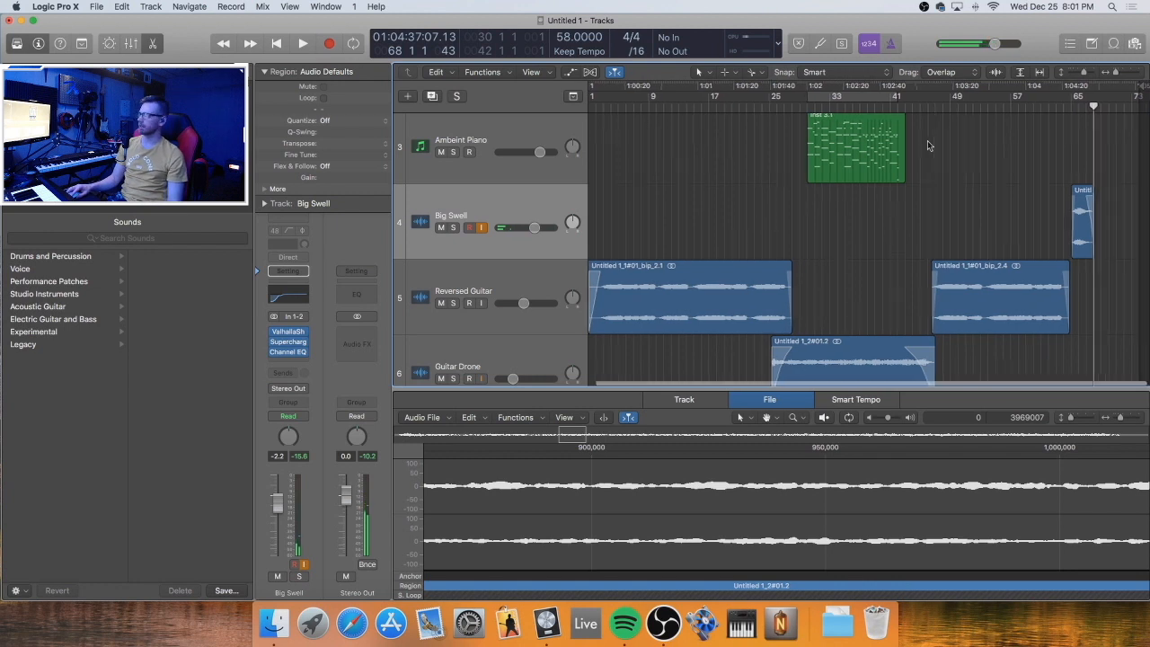
Solo the Reversed Guitar track and play it from bar 3 with its Channel EQ open to examine the frequency peaks
{"action": "left_click", "coordinate": [611, 97]}
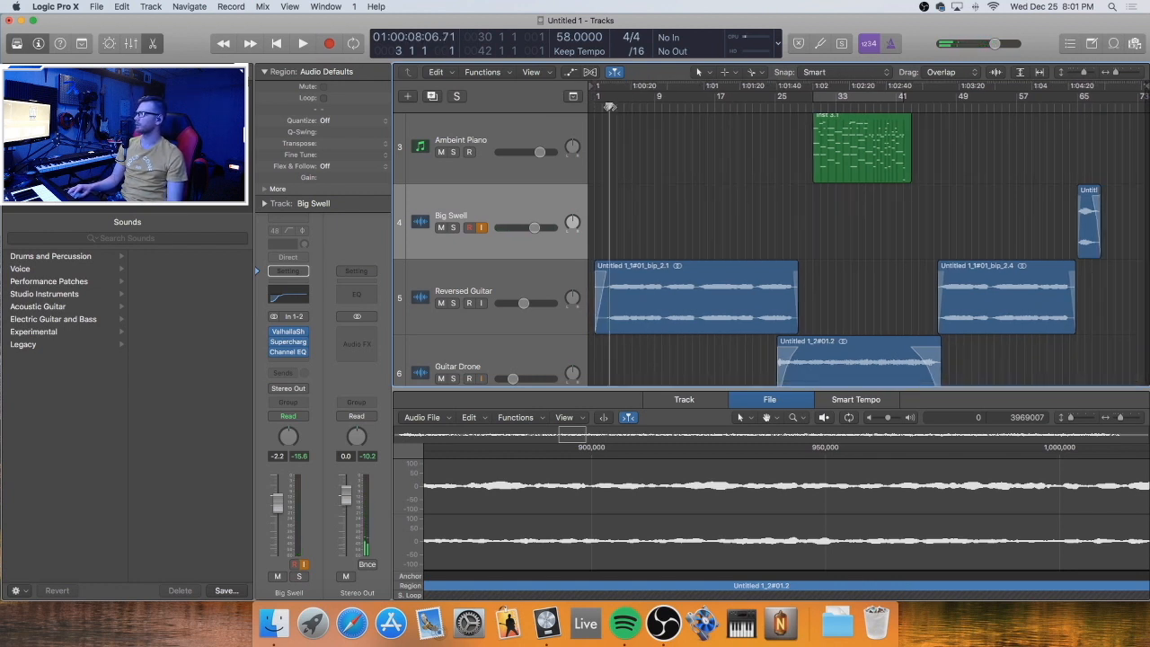
{"action": "key", "text": "space"}
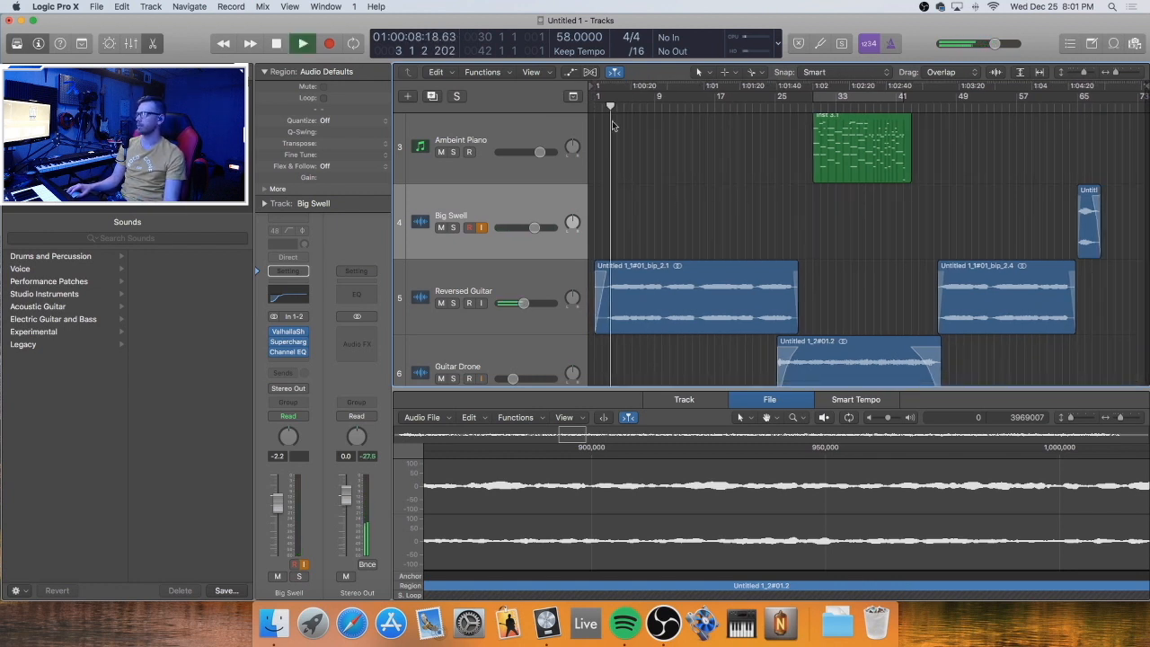
{"action": "left_click", "coordinate": [454, 304]}
{"action": "left_click", "coordinate": [485, 289]}
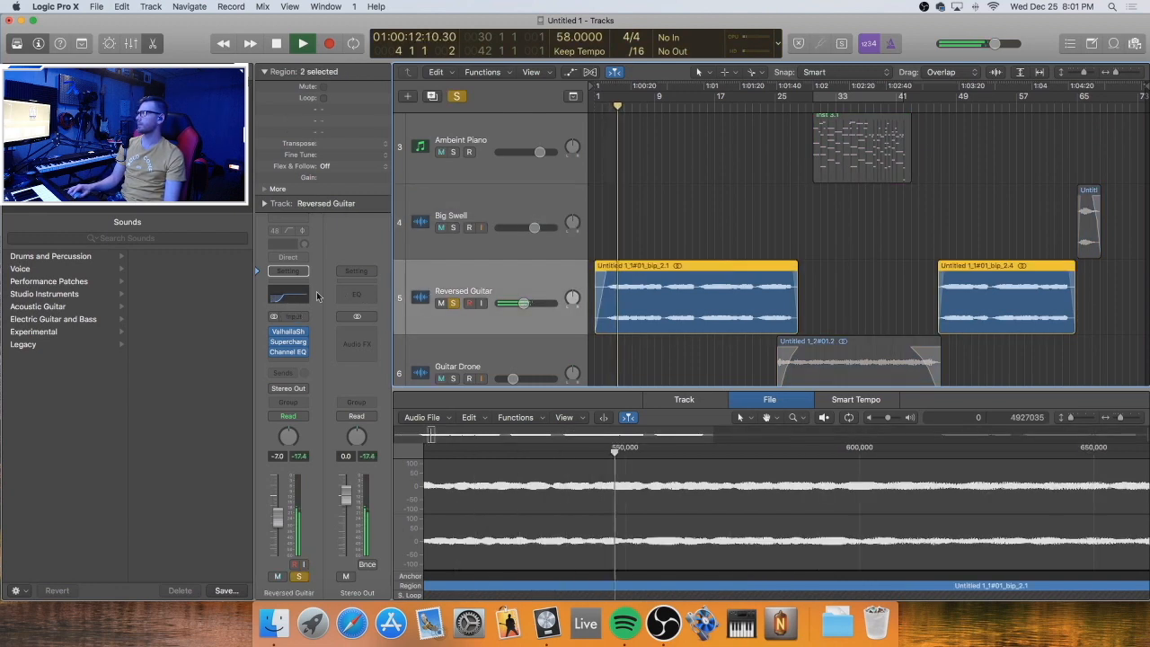
{"action": "left_click", "coordinate": [303, 297]}
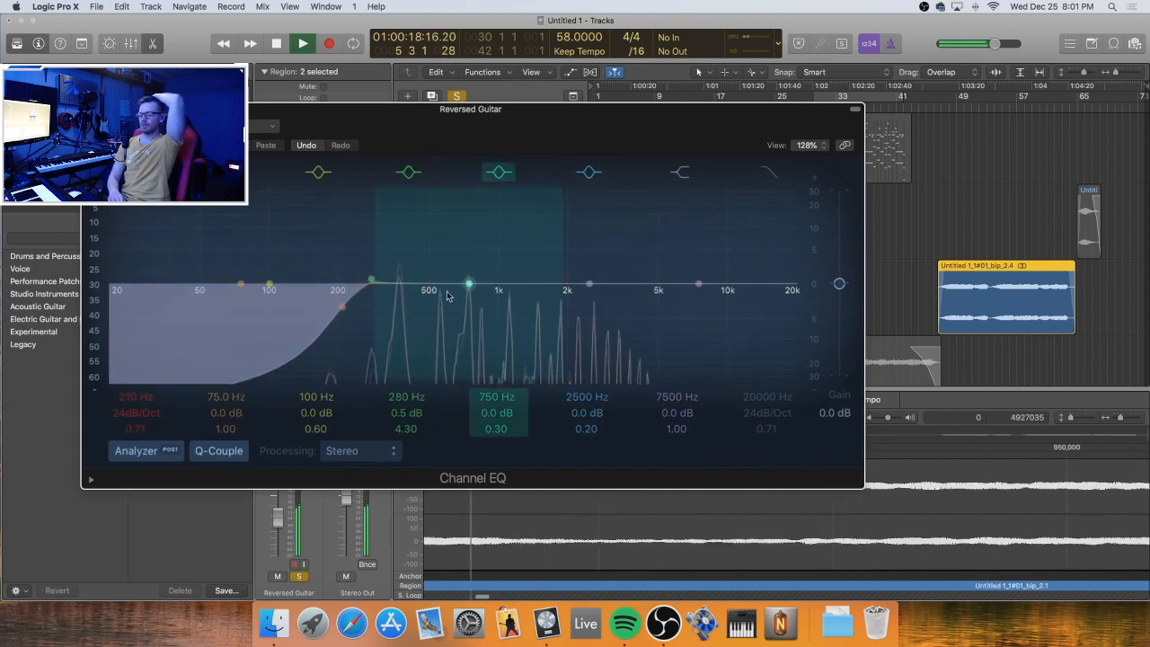
{"action": "key", "text": "space"}
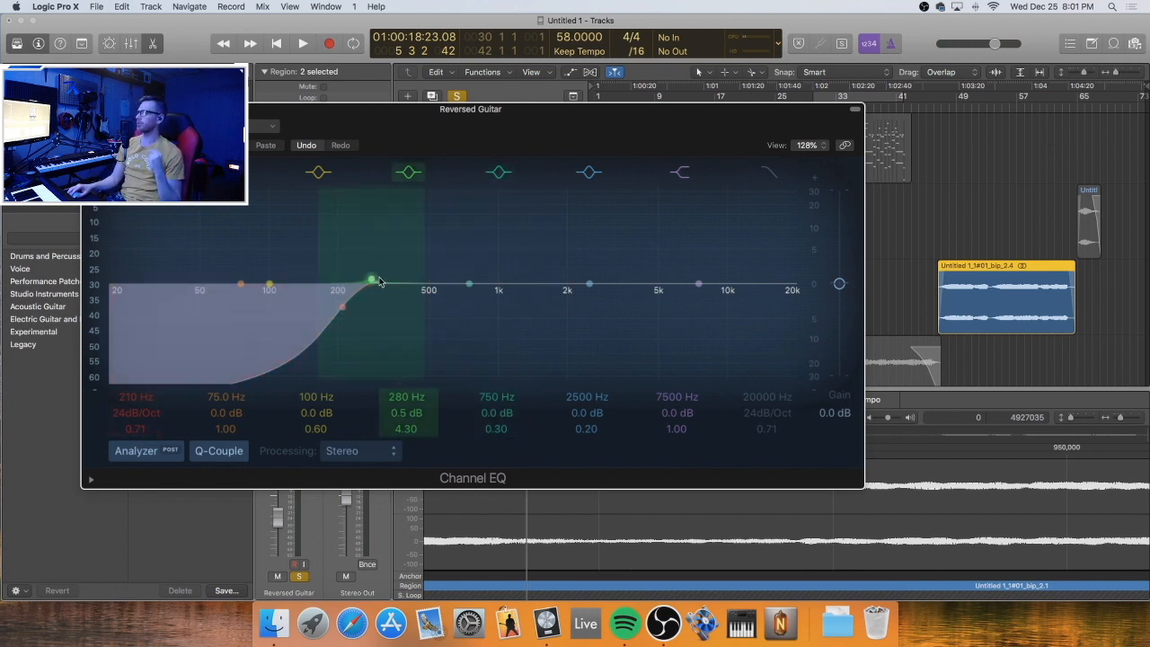
{"action": "key", "text": "space"}
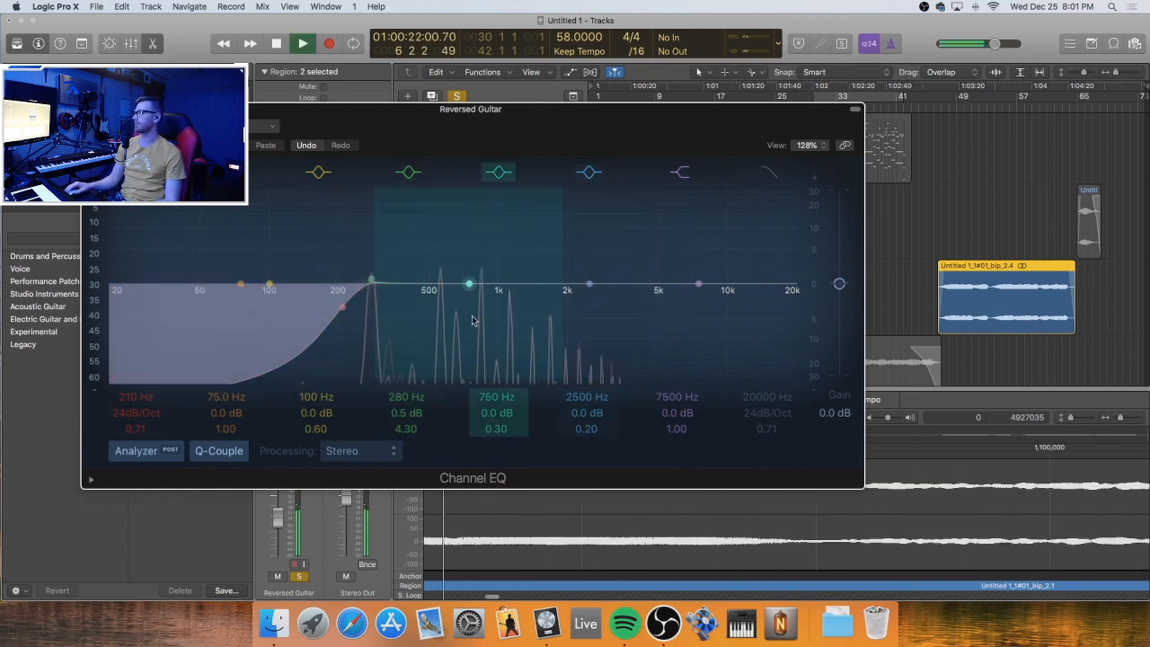
{"action": "key", "text": "space"}
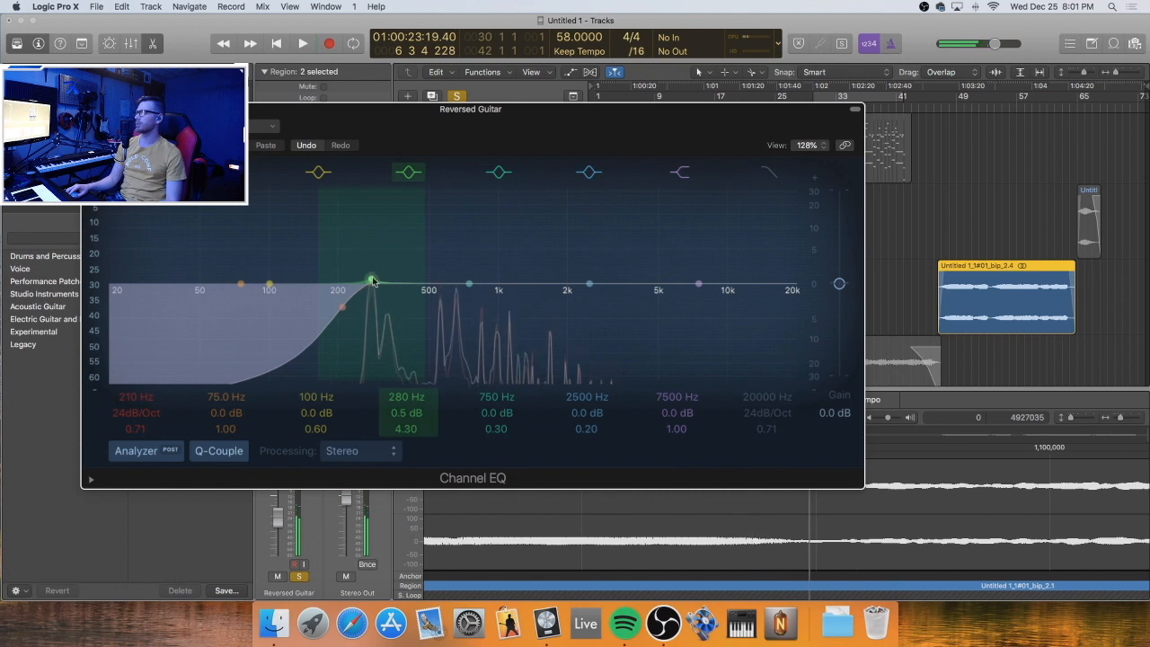
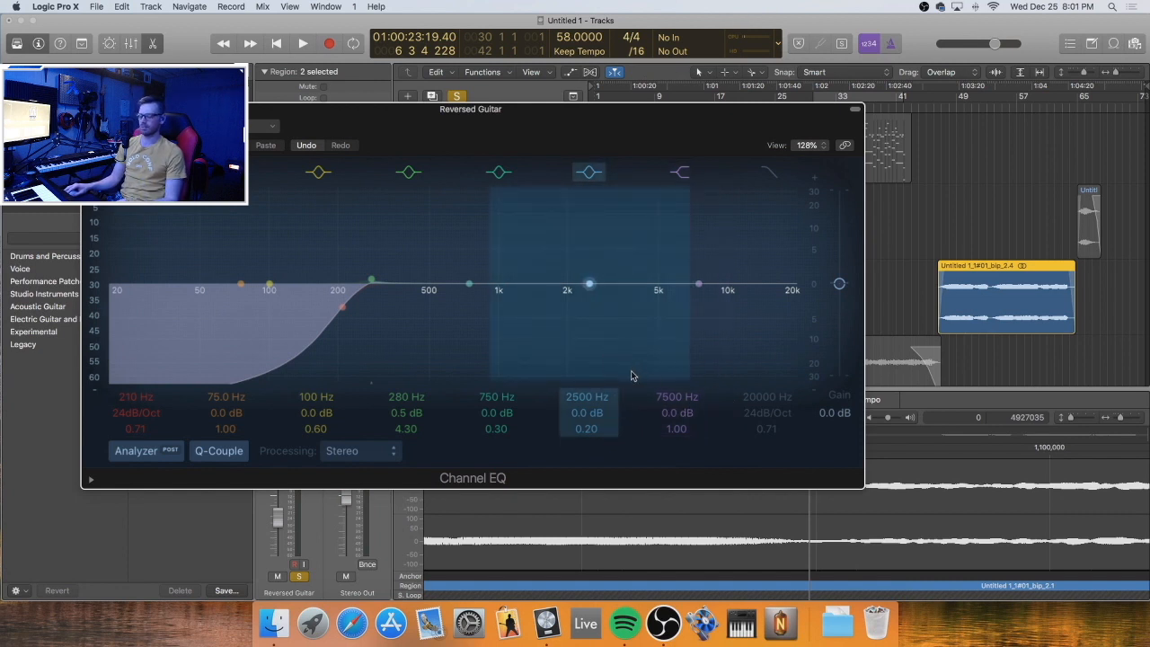
{"action": "key", "text": "space"}
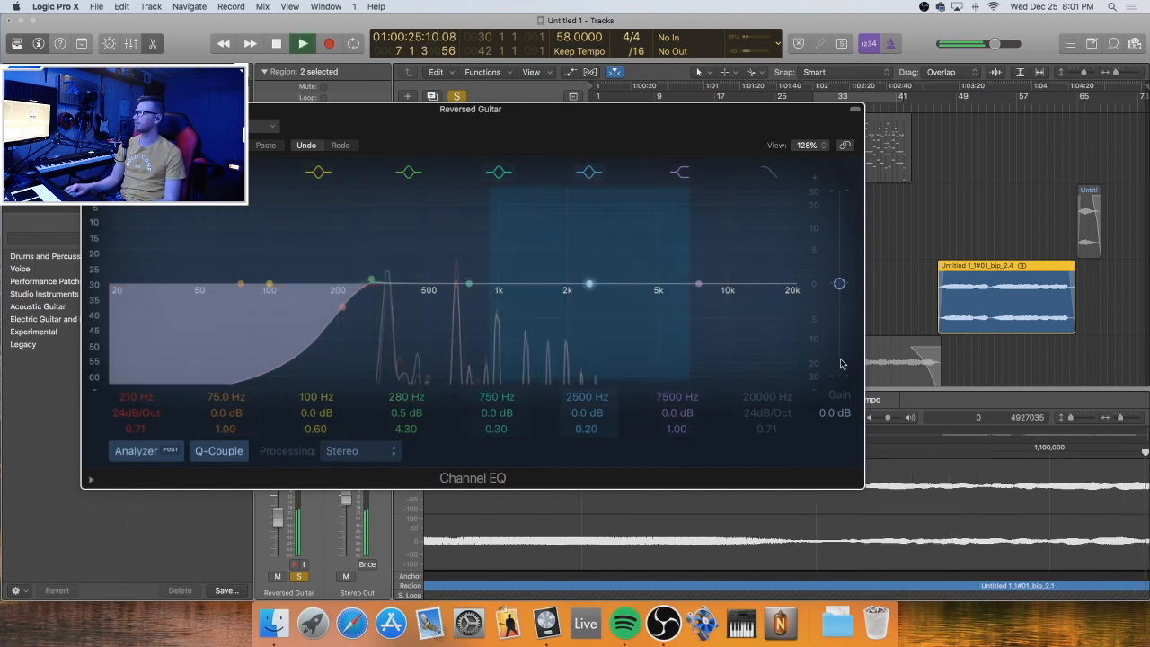
Turn the Reversed Guitar EQ's 100 Hz band into a narrow 4 dB cut at 1540 Hz with a Q of 9.10
{"action": "left_click_drag", "start_coordinate": [97, 361], "coordinate": [96, 329]}
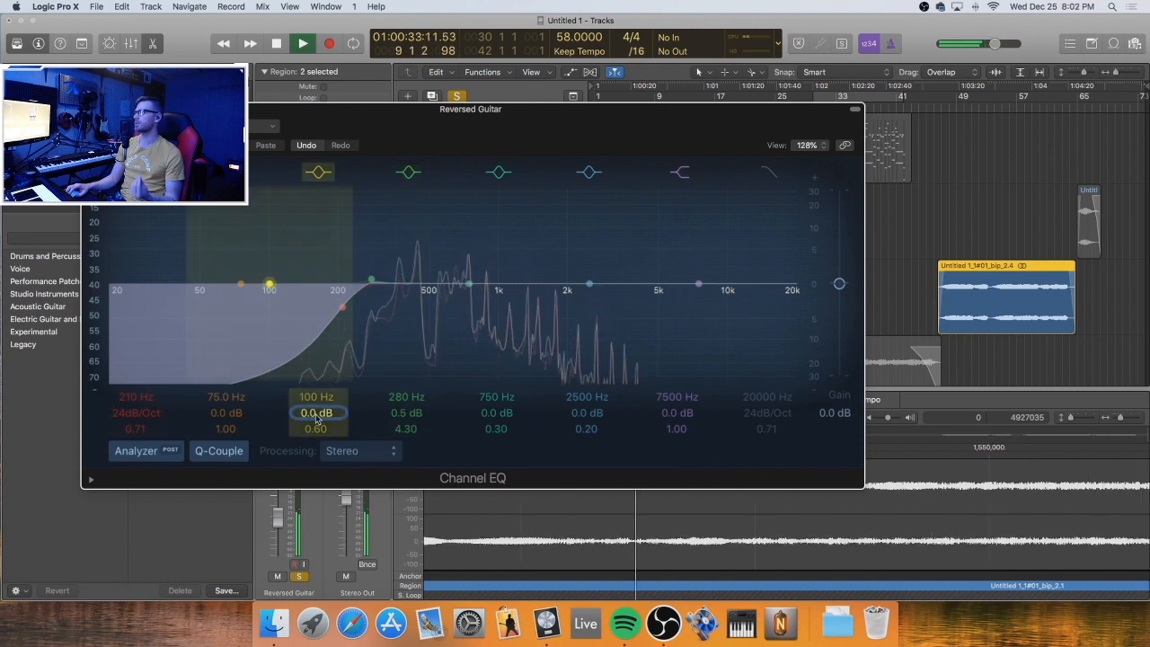
{"action": "left_click_drag", "start_coordinate": [315, 429], "coordinate": [249, 207]}
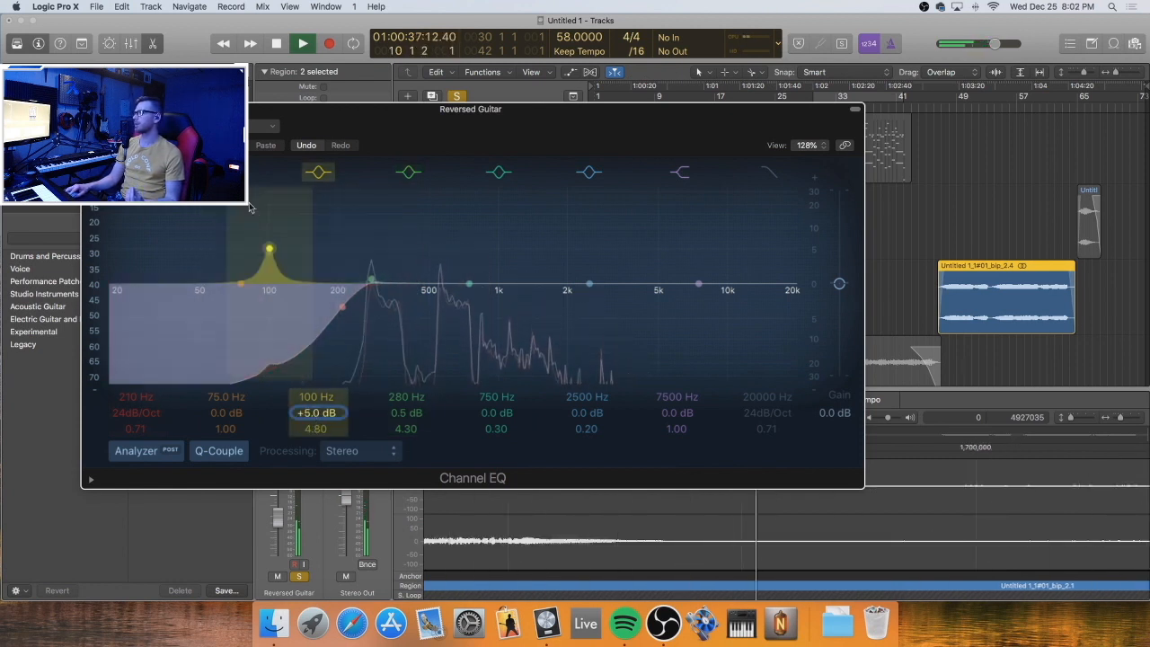
{"action": "left_click_drag", "start_coordinate": [269, 249], "coordinate": [503, 262]}
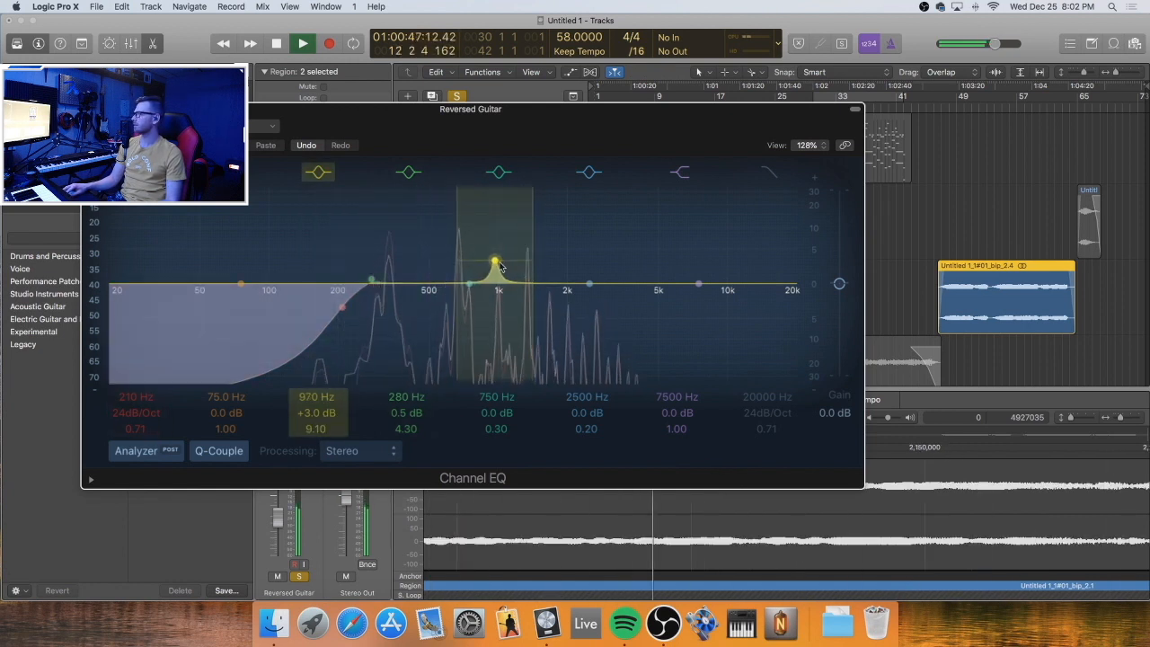
{"action": "left_click_drag", "start_coordinate": [496, 263], "coordinate": [550, 293]}
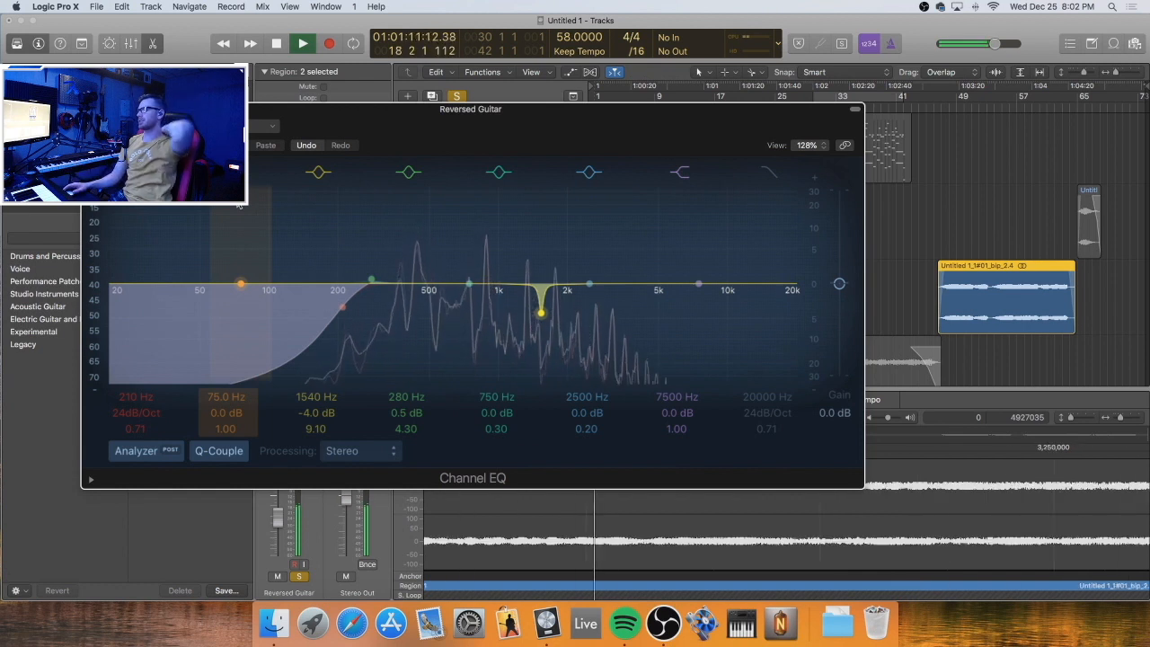
Enable the high cut filter on the Reversed Guitar EQ and set it to 9200 Hz
{"action": "left_click", "coordinate": [770, 175]}
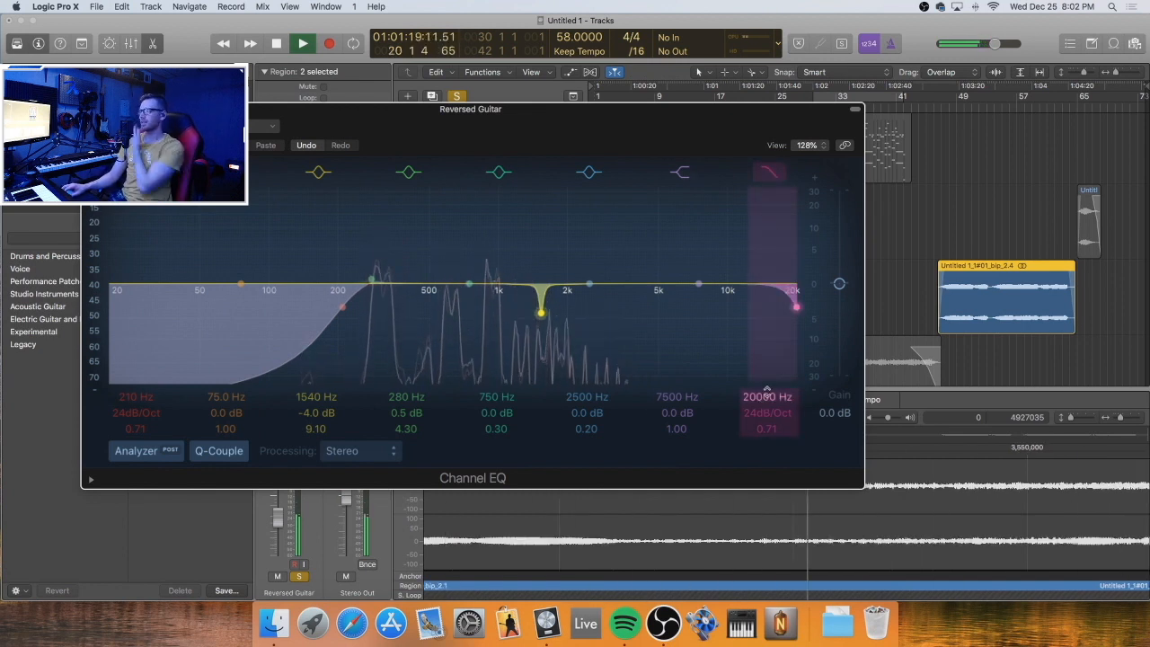
{"action": "mouse_move", "coordinate": [766, 396]}
{"action": "left_mouse_down"}
{"action": "mouse_move", "coordinate": [766, 467]}
{"action": "mouse_move", "coordinate": [766, 395]}
{"action": "left_mouse_up"}
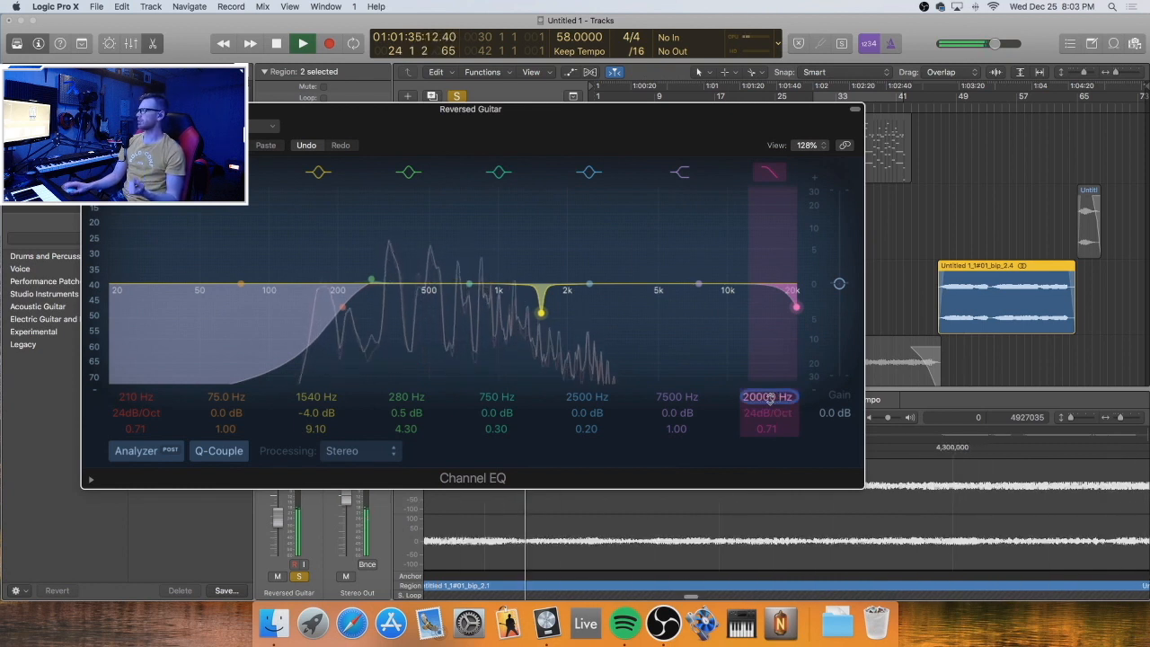
{"action": "mouse_move", "coordinate": [774, 400]}
{"action": "left_mouse_down"}
{"action": "mouse_move", "coordinate": [774, 454]}
{"action": "mouse_move", "coordinate": [777, 409]}
{"action": "left_mouse_up"}
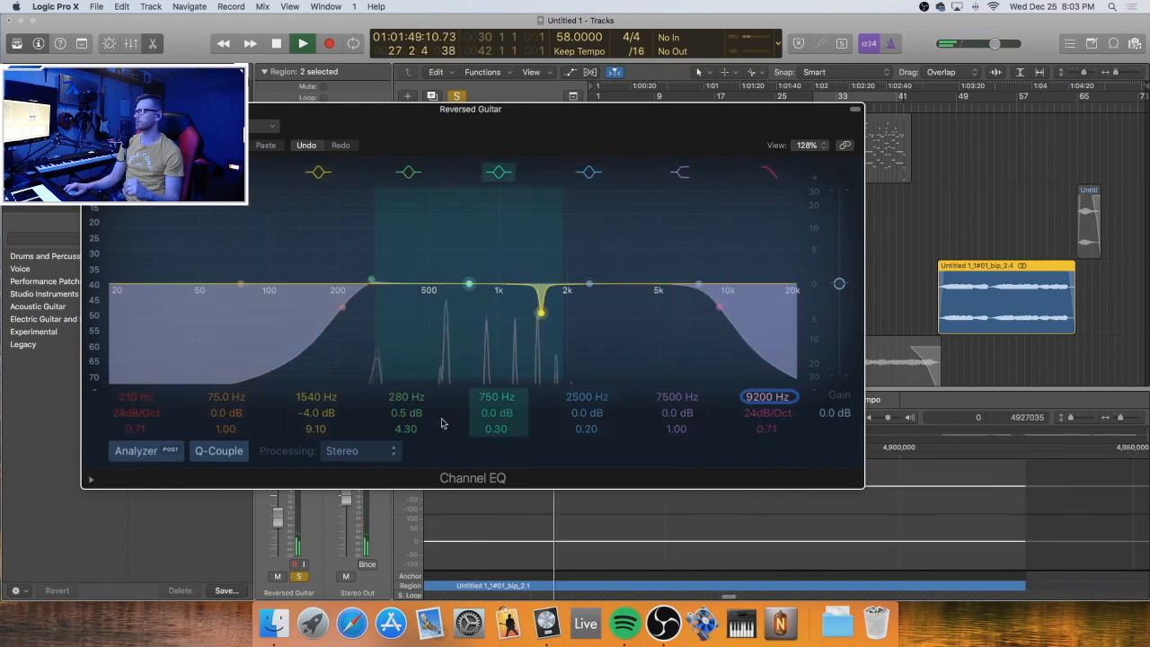
Play the second Reversed Guitar region from bar 47 and change the 750 Hz band to a 5.5 dB cut at 740 Hz with Q 12
{"action": "left_click_drag", "start_coordinate": [666, 136], "coordinate": [784, 391]}
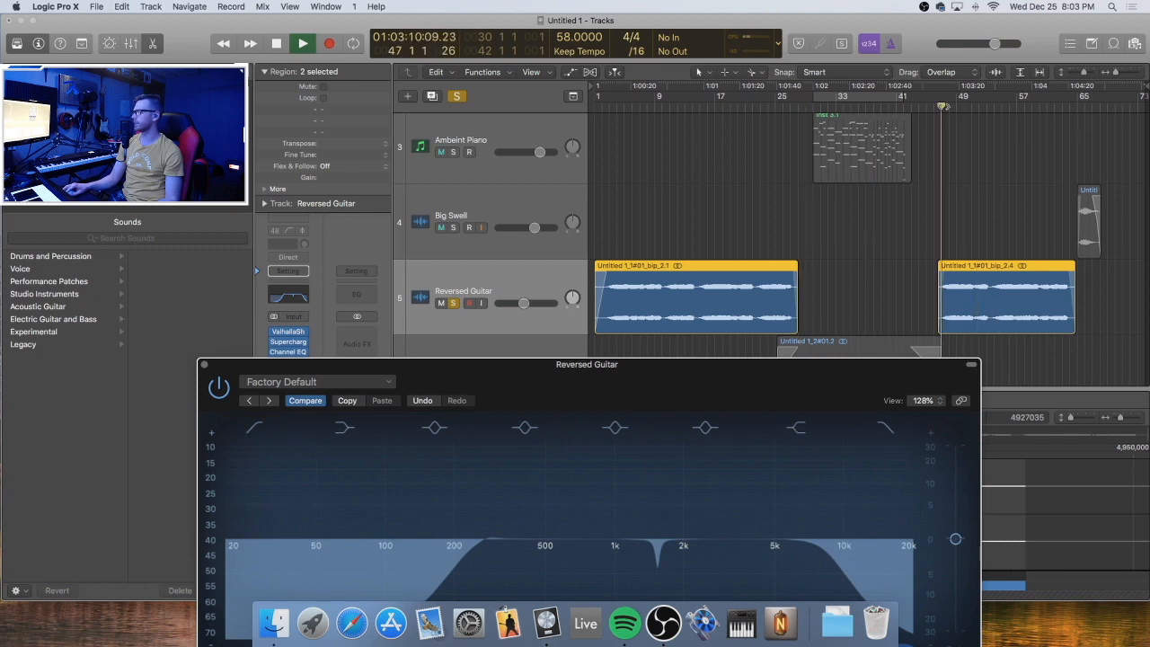
{"action": "left_click_drag", "start_coordinate": [710, 367], "coordinate": [632, 164]}
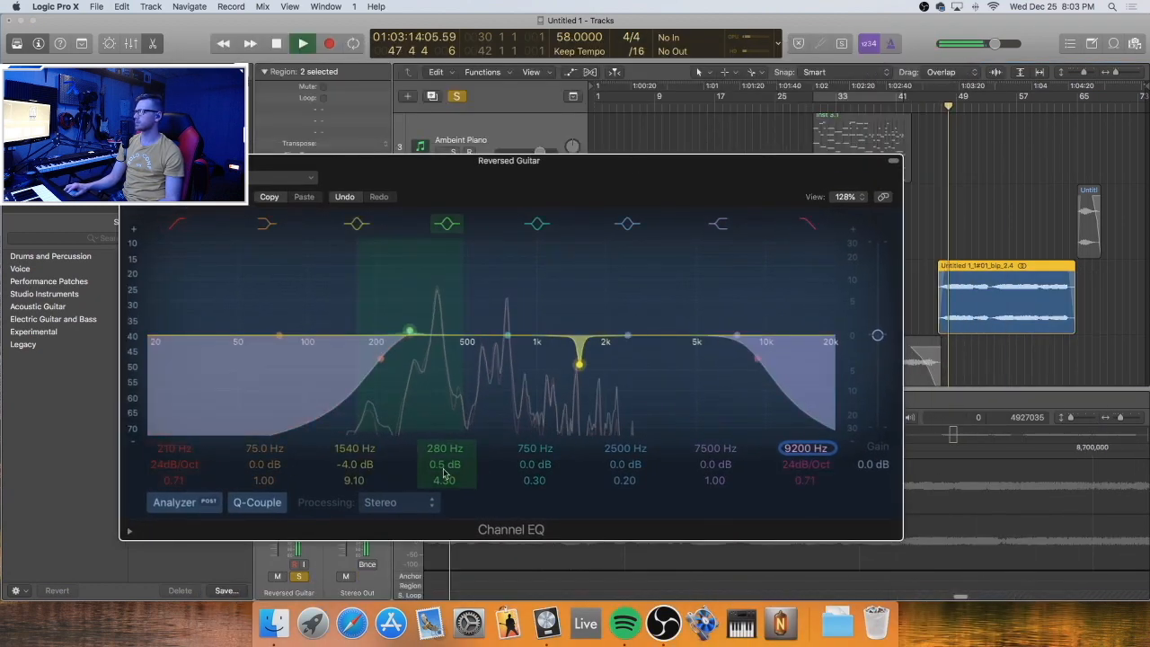
{"action": "left_click", "coordinate": [549, 467]}
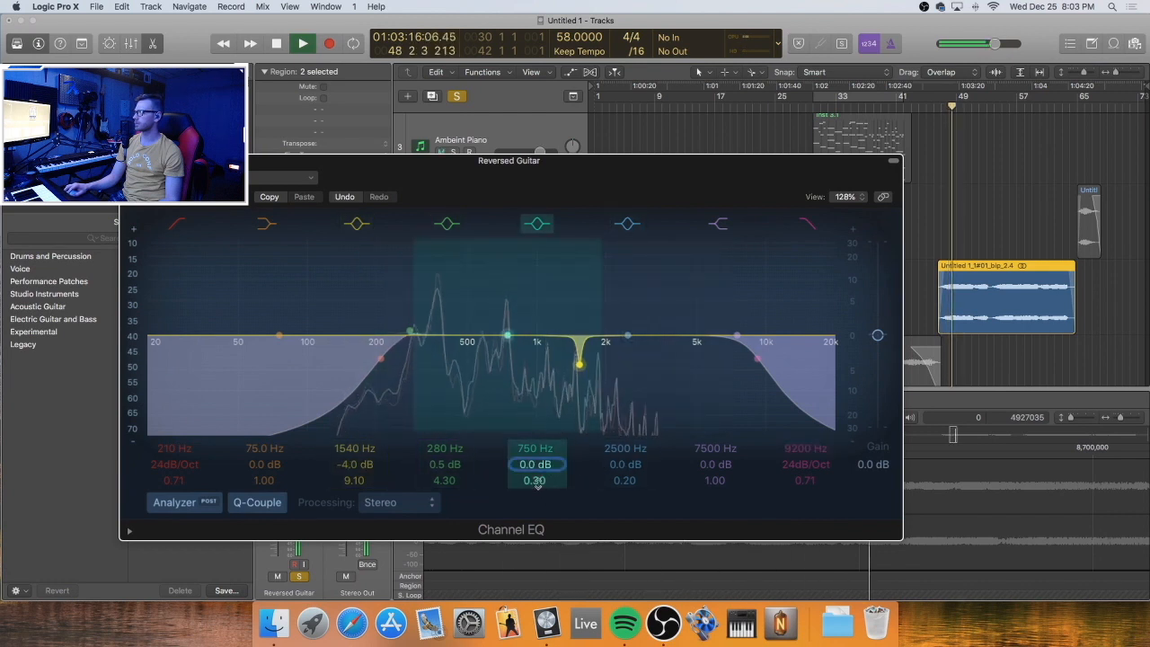
{"action": "left_click_drag", "start_coordinate": [538, 483], "coordinate": [538, 435]}
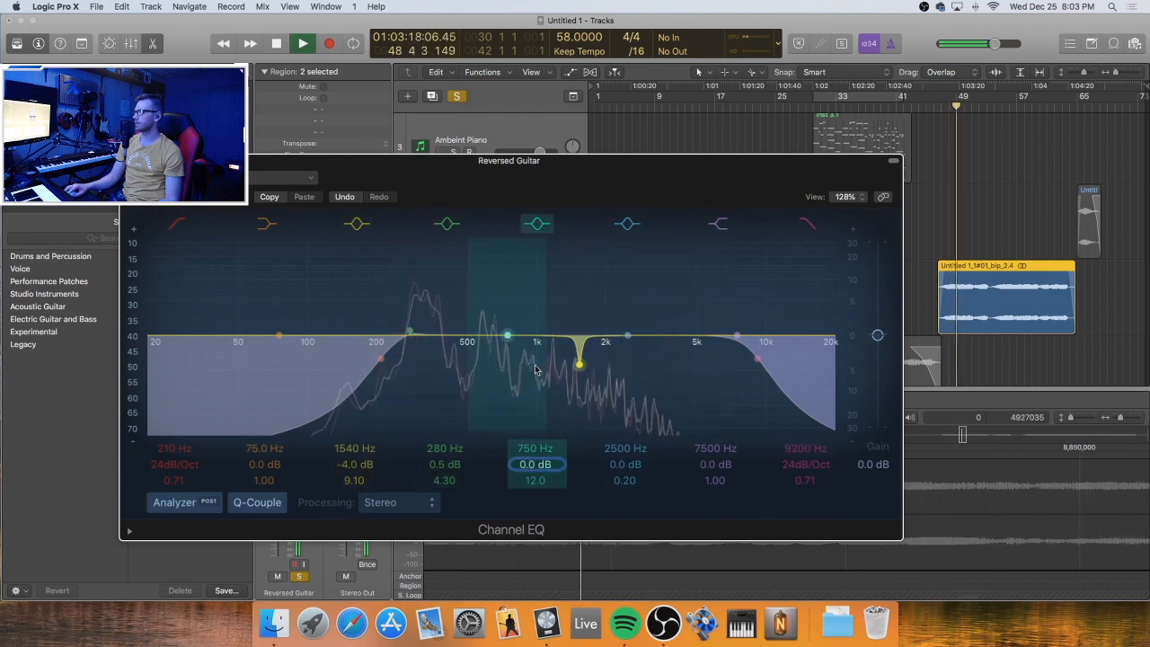
{"action": "left_click_drag", "start_coordinate": [535, 369], "coordinate": [526, 294]}
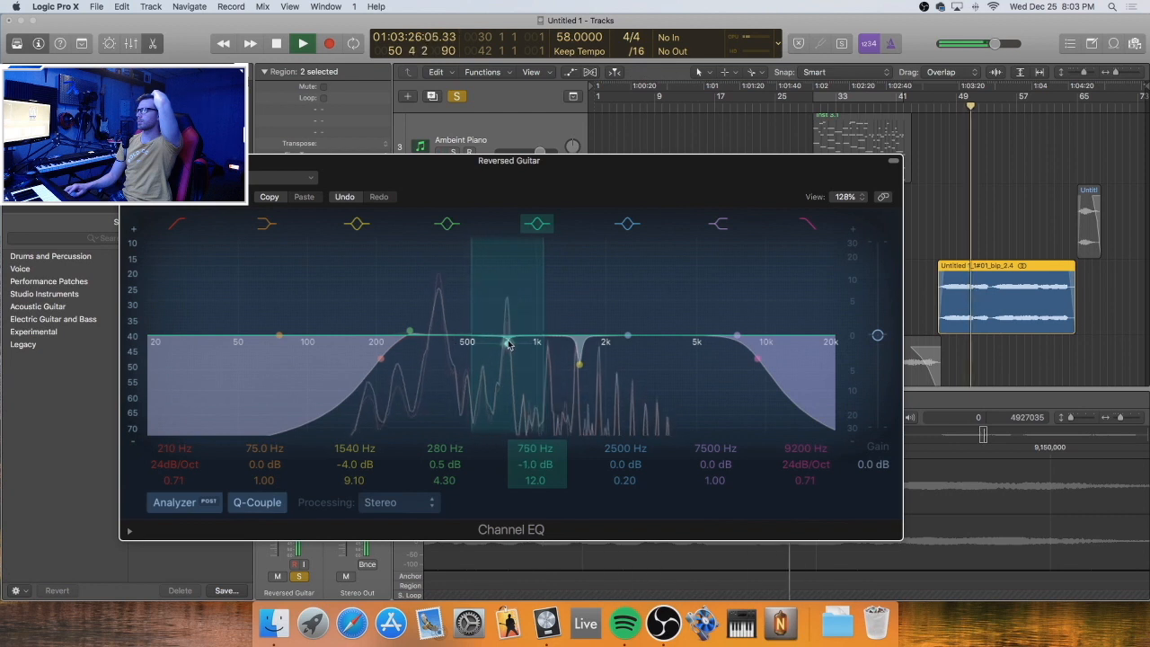
{"action": "left_click_drag", "start_coordinate": [509, 360], "coordinate": [506, 361]}
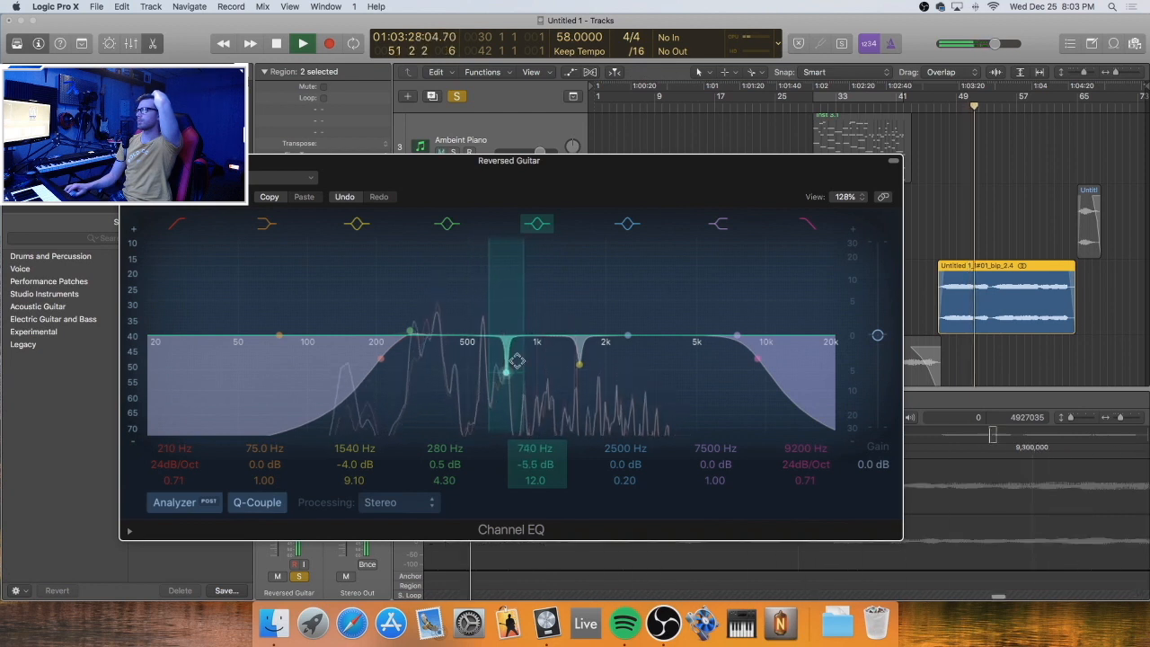
Turn the Reversed Guitar EQ's 2500 Hz band into a 2 dB cut at 1160 Hz with a Q of 4.80
{"action": "left_click_drag", "start_coordinate": [634, 465], "coordinate": [621, 428]}
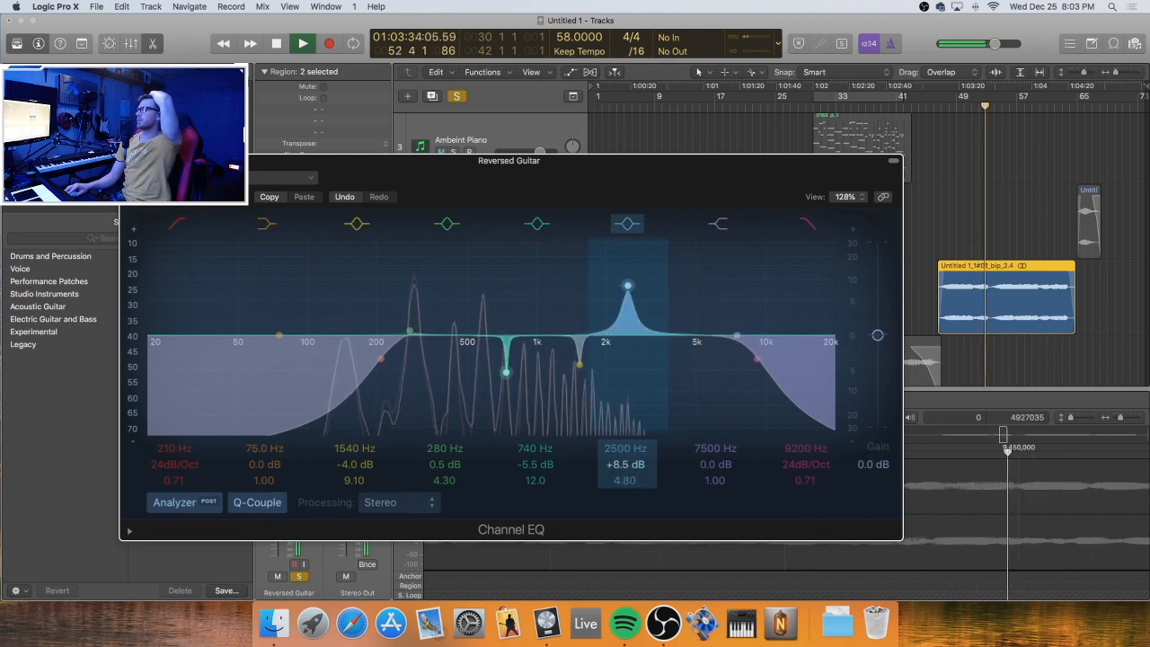
{"action": "left_click_drag", "start_coordinate": [627, 283], "coordinate": [538, 316]}
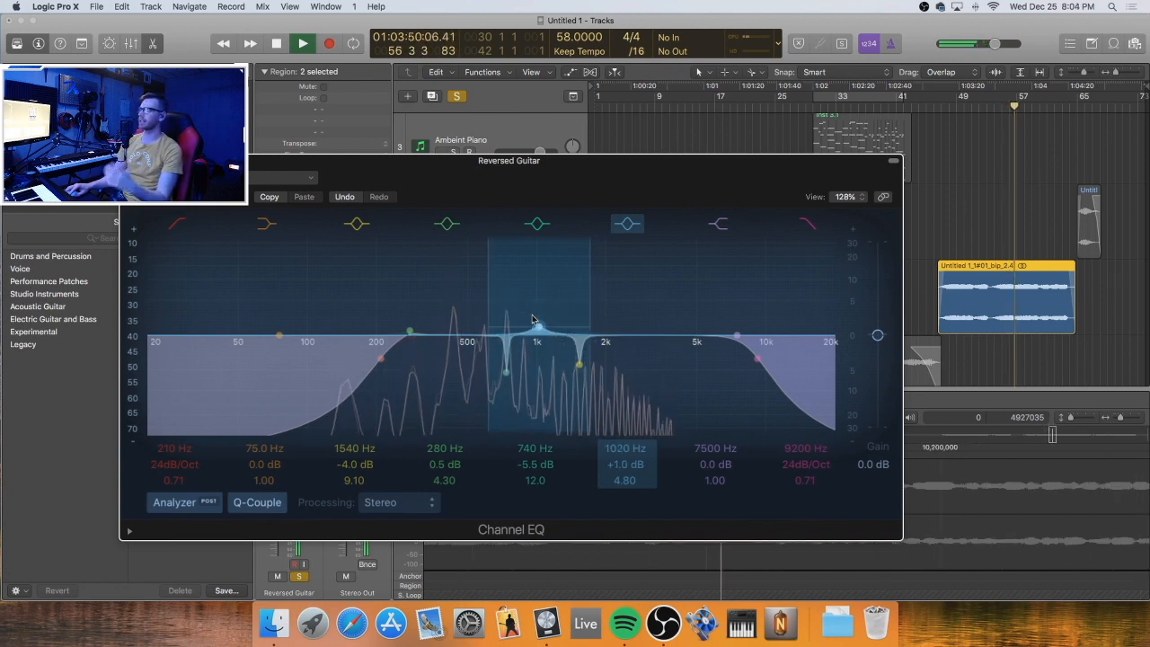
{"action": "left_click_drag", "start_coordinate": [530, 314], "coordinate": [527, 336]}
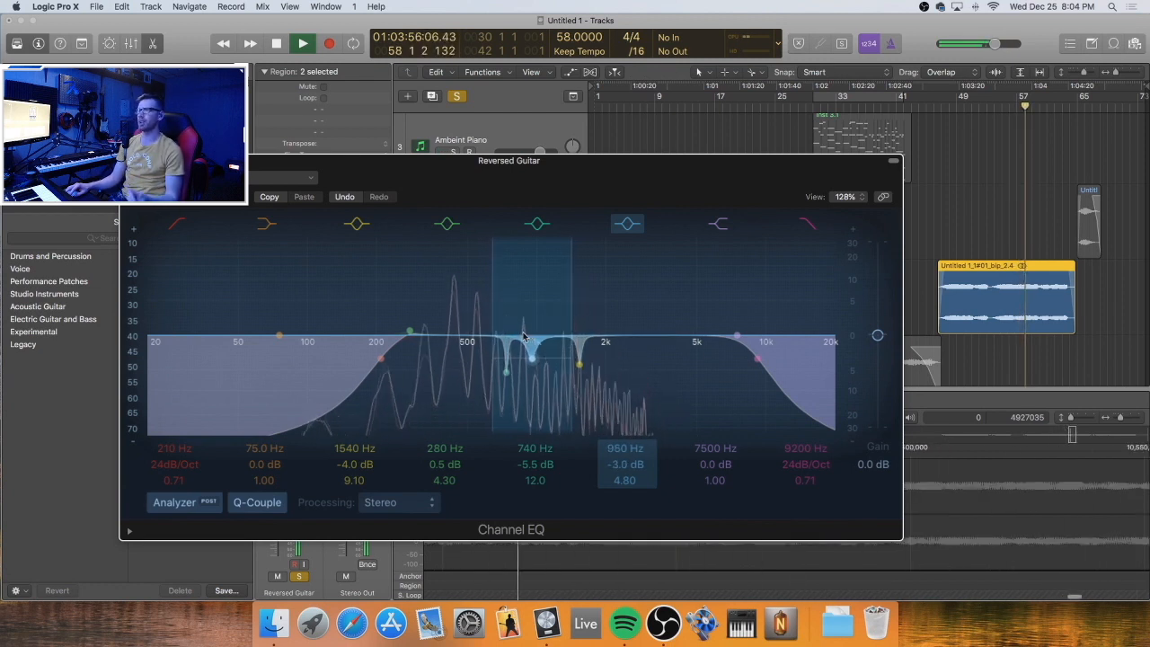
{"action": "mouse_move", "coordinate": [525, 336]}
{"action": "left_mouse_down"}
{"action": "mouse_move", "coordinate": [473, 305]}
{"action": "mouse_move", "coordinate": [626, 305]}
{"action": "mouse_move", "coordinate": [455, 305]}
{"action": "mouse_move", "coordinate": [614, 305]}
{"action": "mouse_move", "coordinate": [542, 287]}
{"action": "mouse_move", "coordinate": [634, 284]}
{"action": "mouse_move", "coordinate": [401, 284]}
{"action": "mouse_move", "coordinate": [672, 280]}
{"action": "mouse_move", "coordinate": [548, 281]}
{"action": "mouse_move", "coordinate": [538, 286]}
{"action": "mouse_move", "coordinate": [542, 332]}
{"action": "left_mouse_up"}
Widen the 740 Hz cut to a Q of 3.20 and change the 280 Hz band to a 1.5 dB cut at 340 Hz with Q 1.40
{"action": "left_click", "coordinate": [506, 372]}
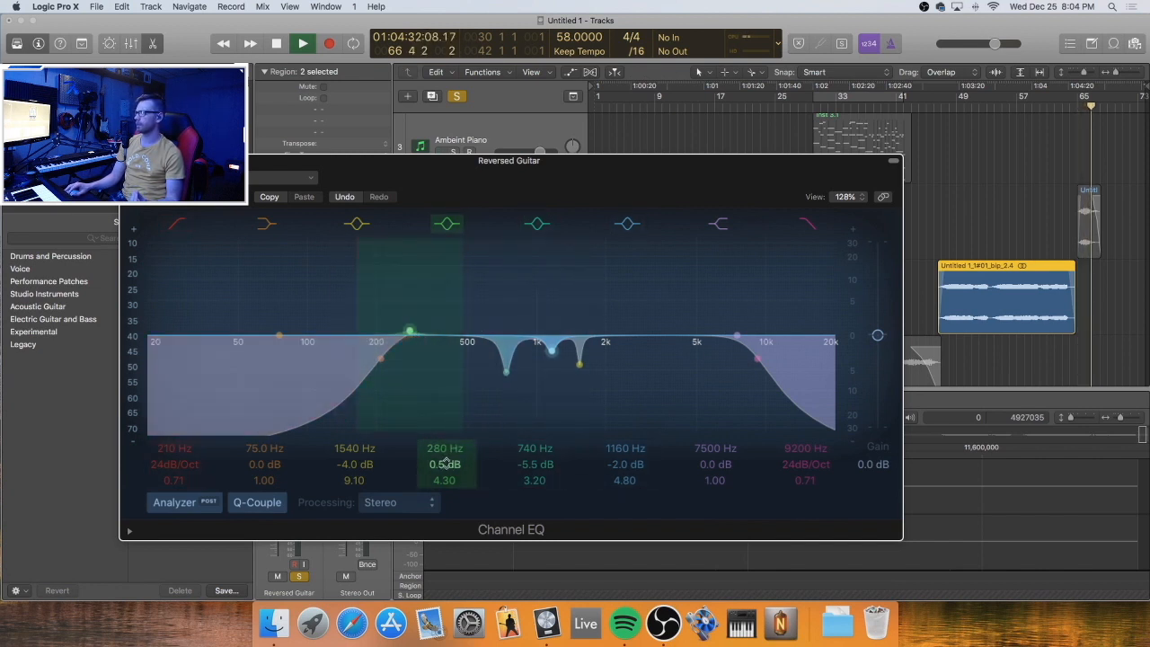
{"action": "left_click_drag", "start_coordinate": [411, 334], "coordinate": [432, 346]}
{"action": "left_click_drag", "start_coordinate": [444, 481], "coordinate": [445, 483]}
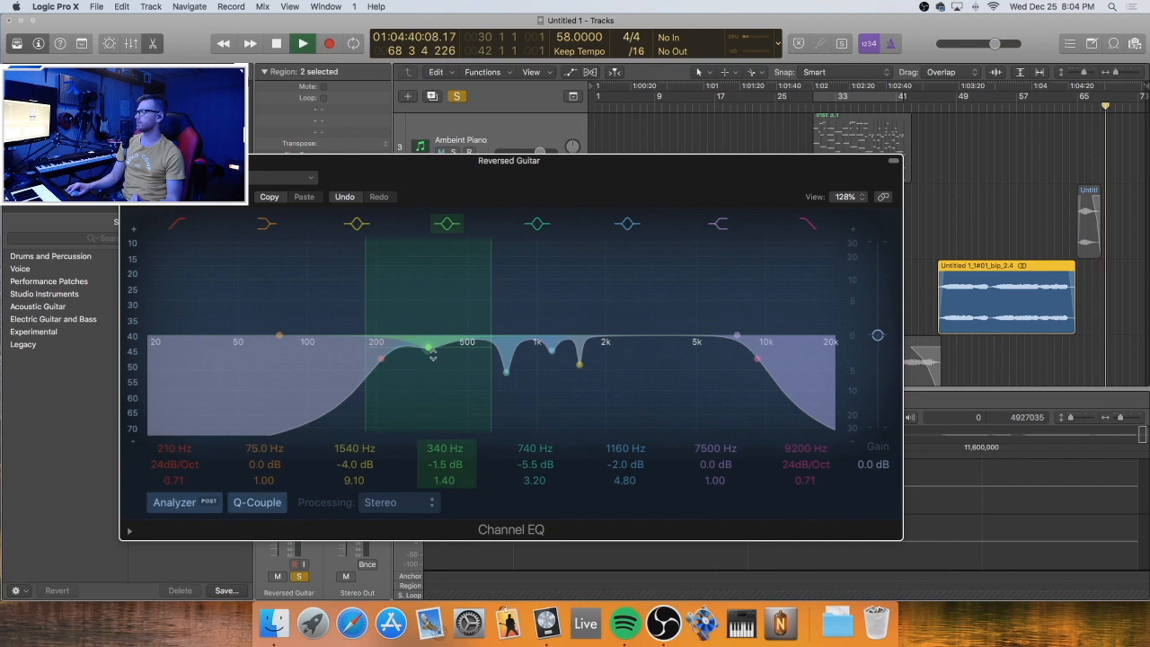
Replay the second Reversed Guitar region, raise the EQ's low cut to 260 Hz, and audition the first region with the EQ closed
{"action": "left_click_drag", "start_coordinate": [450, 176], "coordinate": [341, 200]}
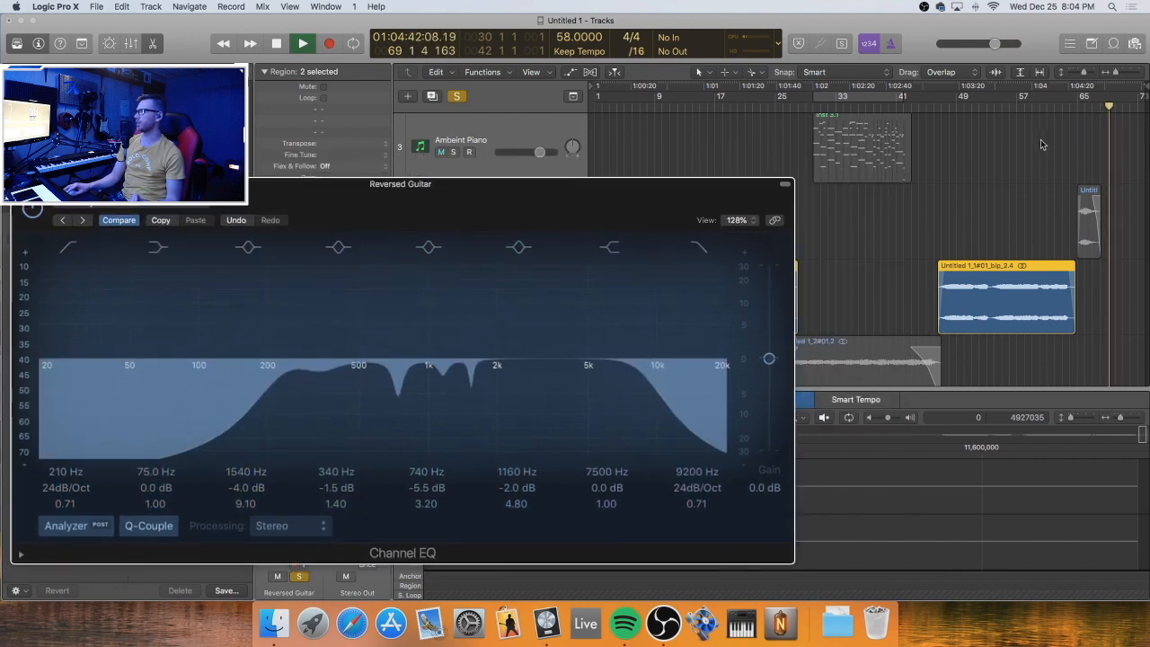
{"action": "left_click", "coordinate": [1015, 110]}
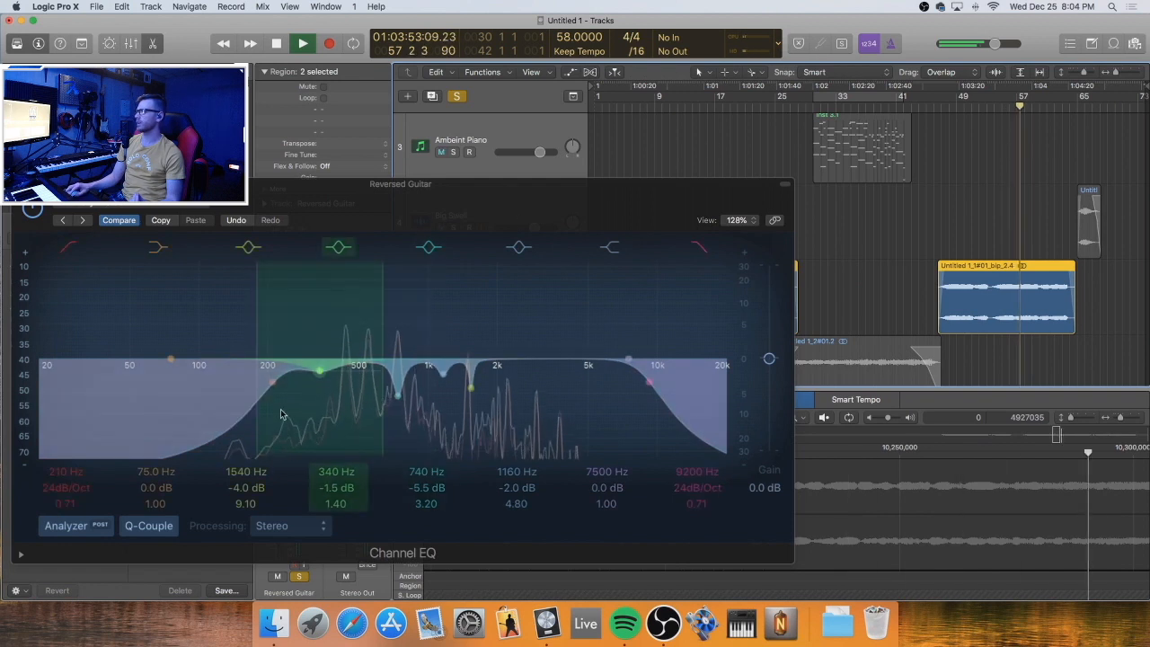
{"action": "left_click_drag", "start_coordinate": [64, 471], "coordinate": [64, 449]}
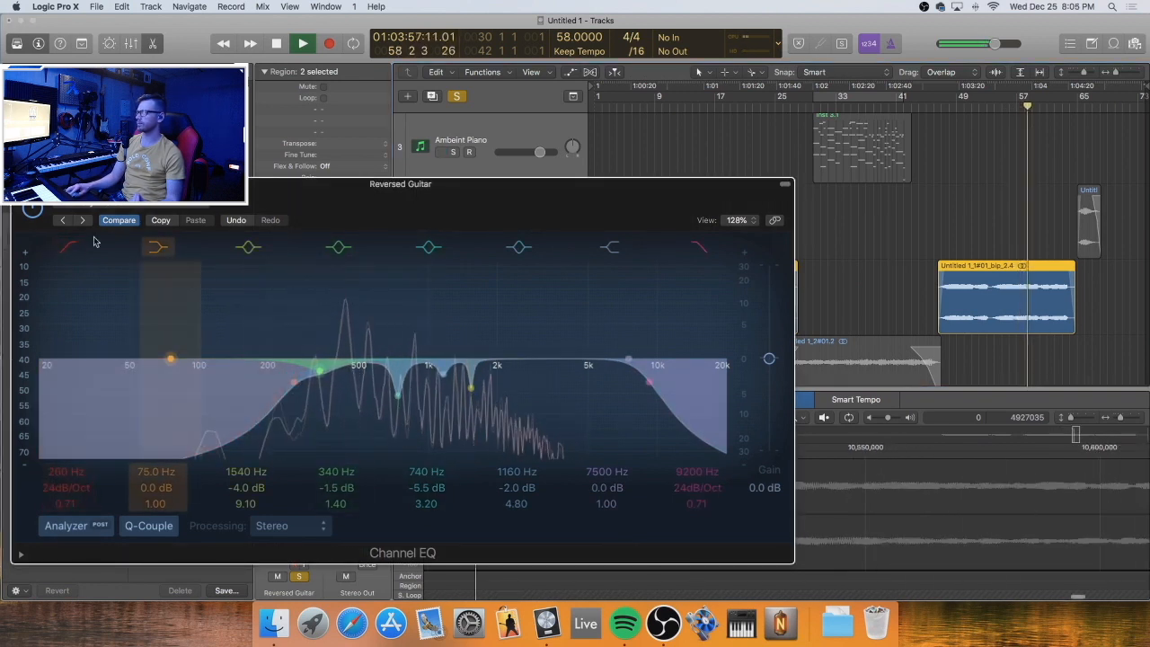
{"action": "left_click", "coordinate": [20, 184]}
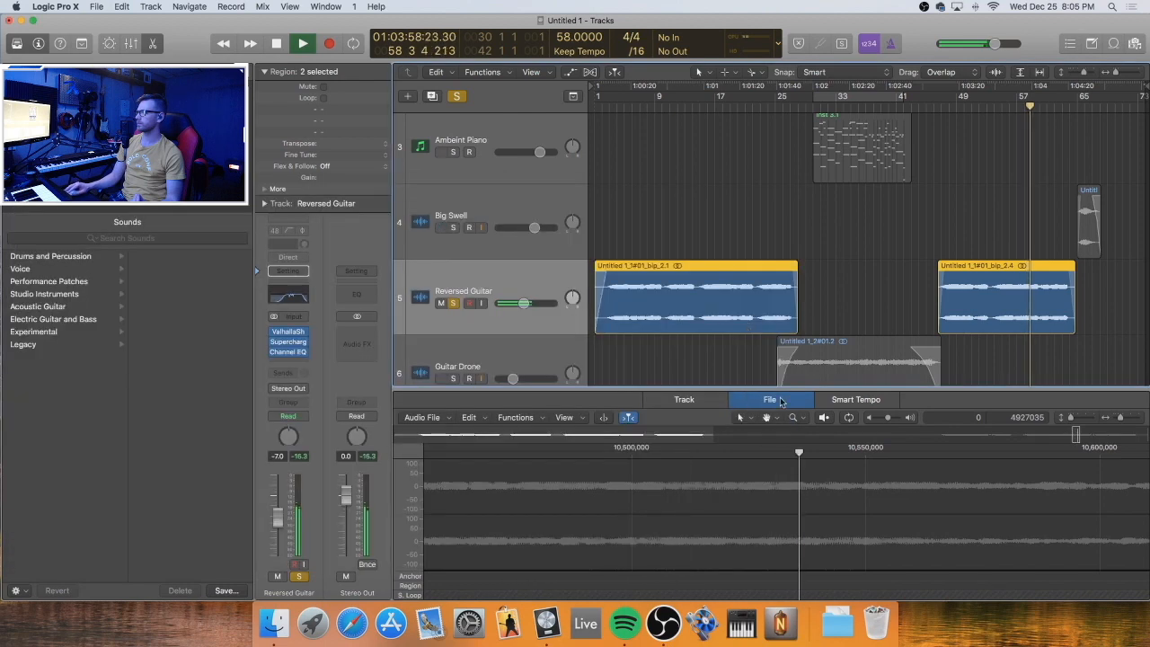
{"action": "left_click", "coordinate": [616, 106]}
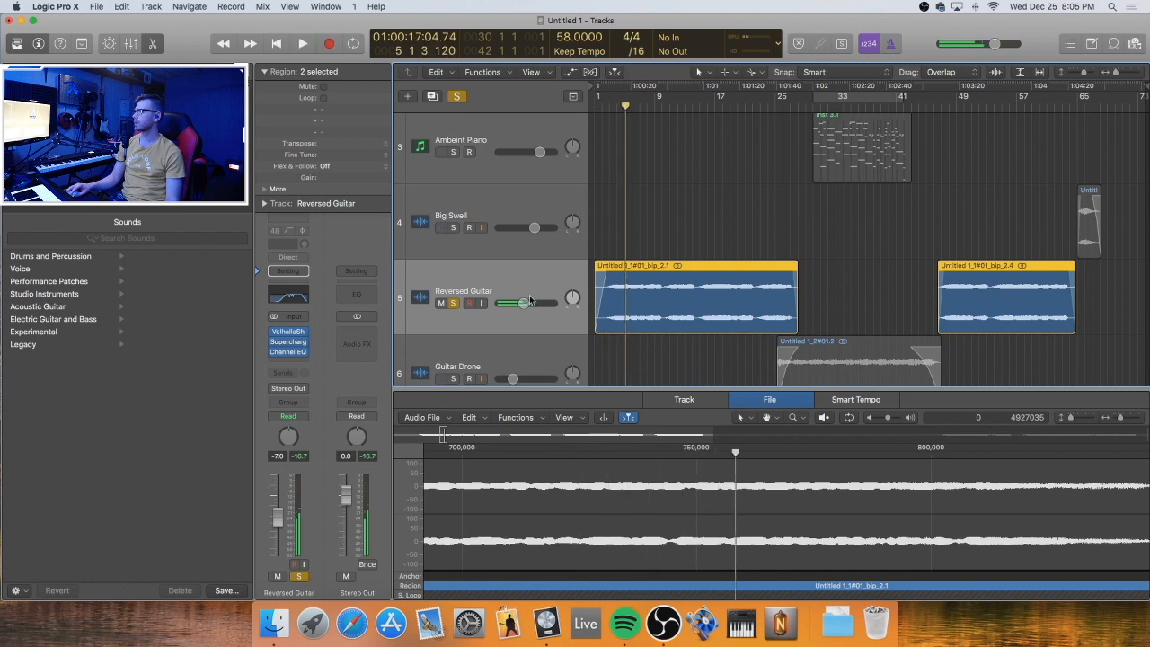
Solo the Guitar Drone track instead of Reversed Guitar and play it from about bar 32 with its Channel EQ open
{"action": "left_click", "coordinate": [453, 378]}
{"action": "left_click", "coordinate": [454, 302]}
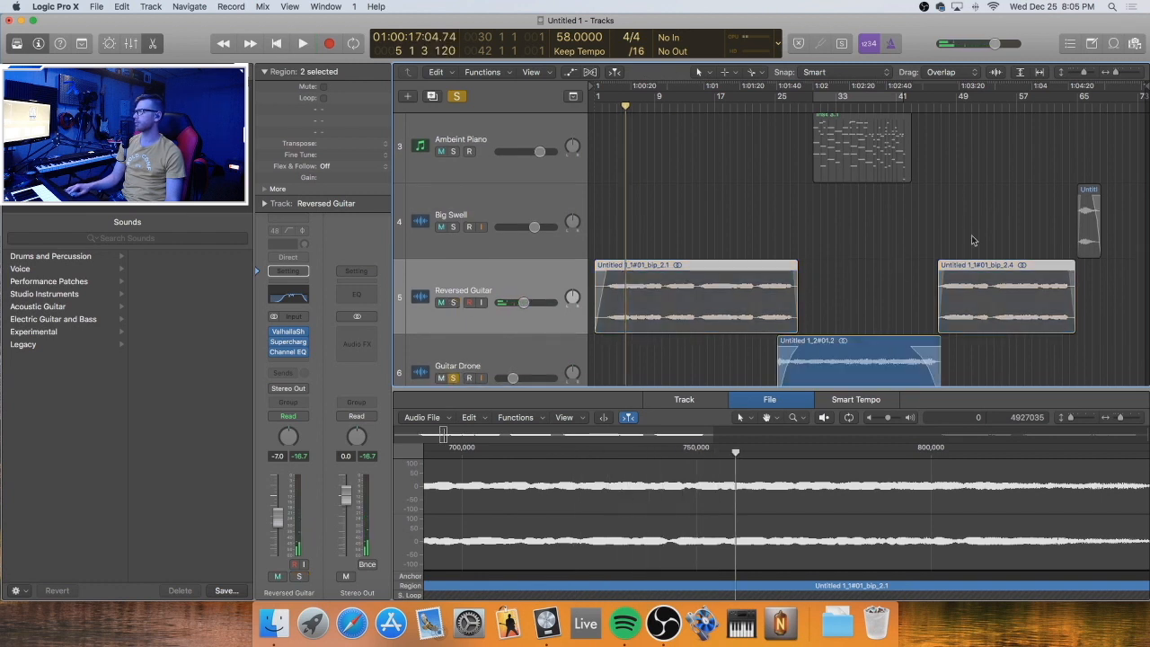
{"action": "left_click", "coordinate": [828, 99]}
{"action": "key", "text": "space"}
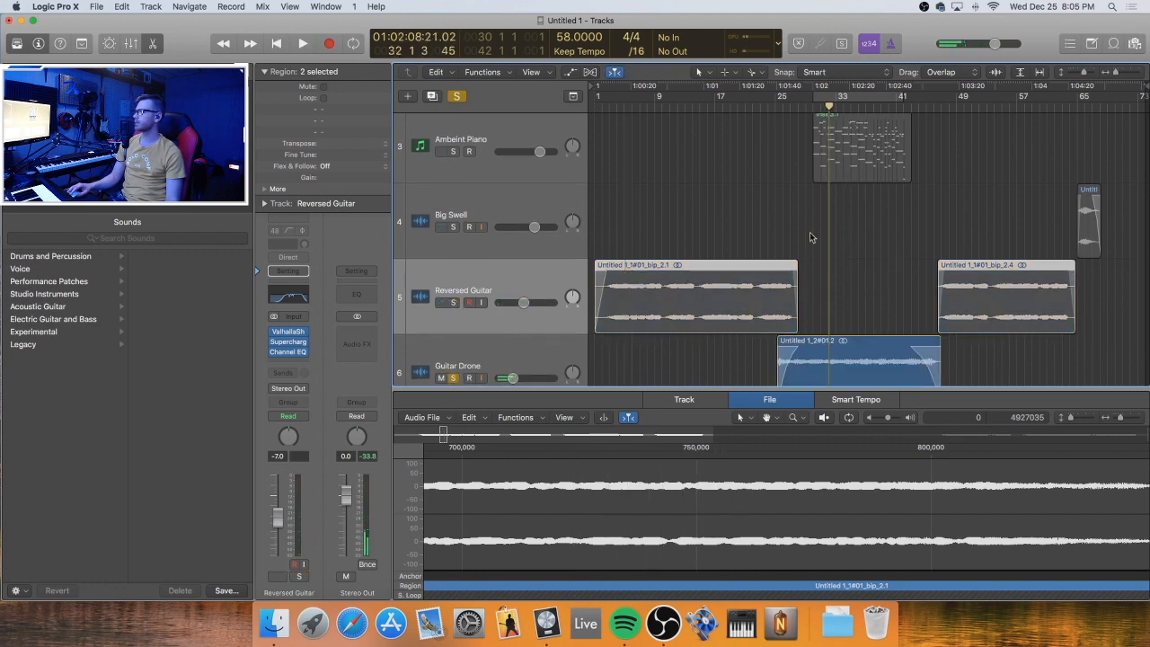
{"action": "key", "text": "space"}
{"action": "left_click", "coordinate": [457, 358]}
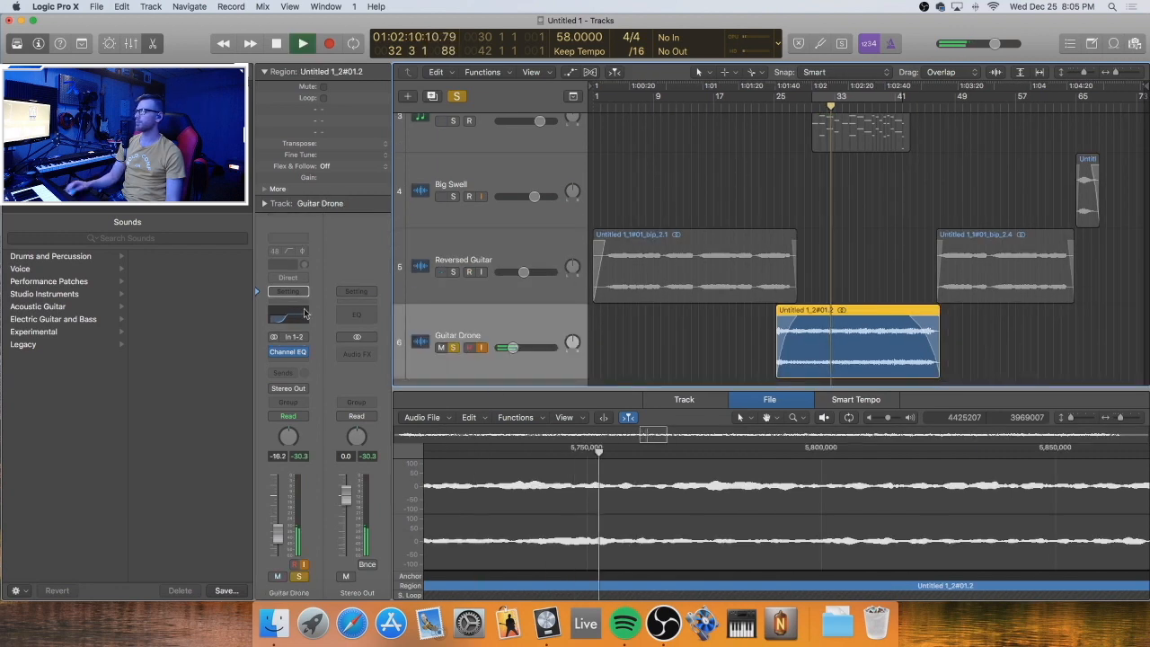
{"action": "left_click", "coordinate": [288, 351]}
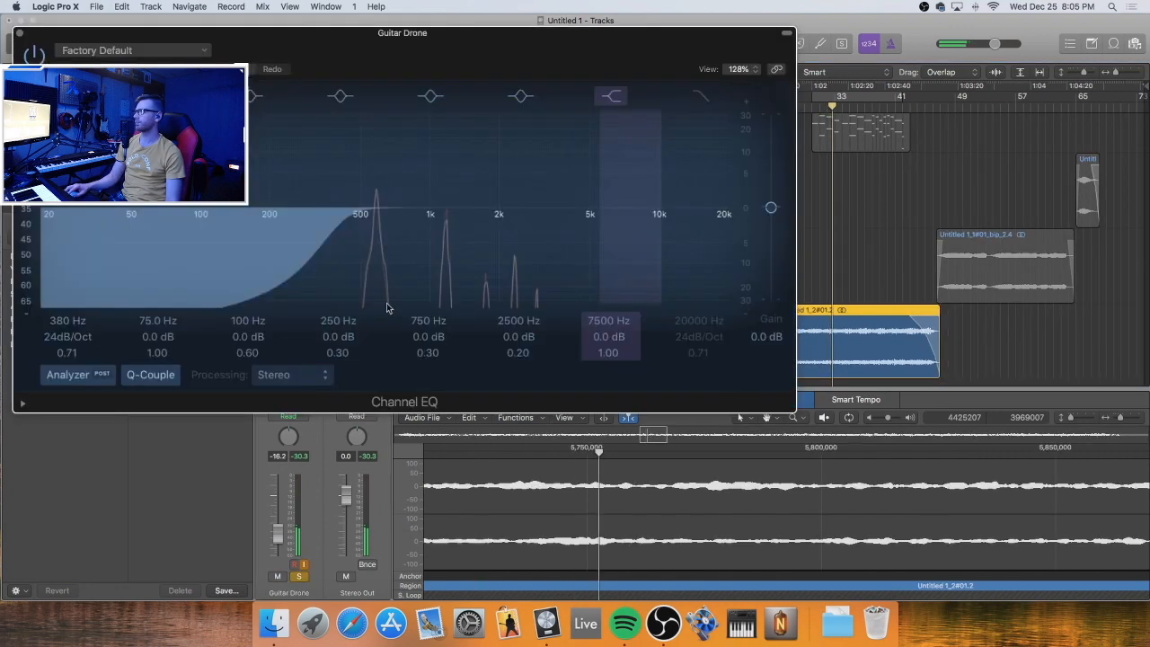
Turn the Guitar Drone EQ's 100 Hz band into a narrow 2 dB cut at 48 Hz with a Q of 17
{"action": "left_click", "coordinate": [51, 321]}
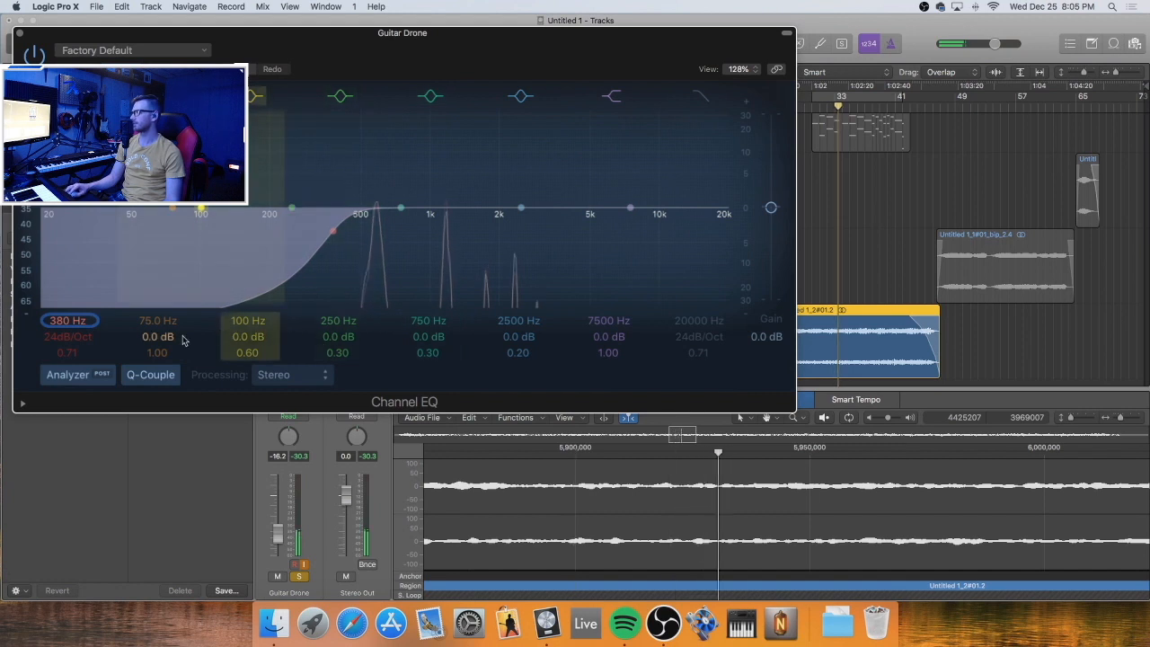
{"action": "left_click", "coordinate": [241, 336]}
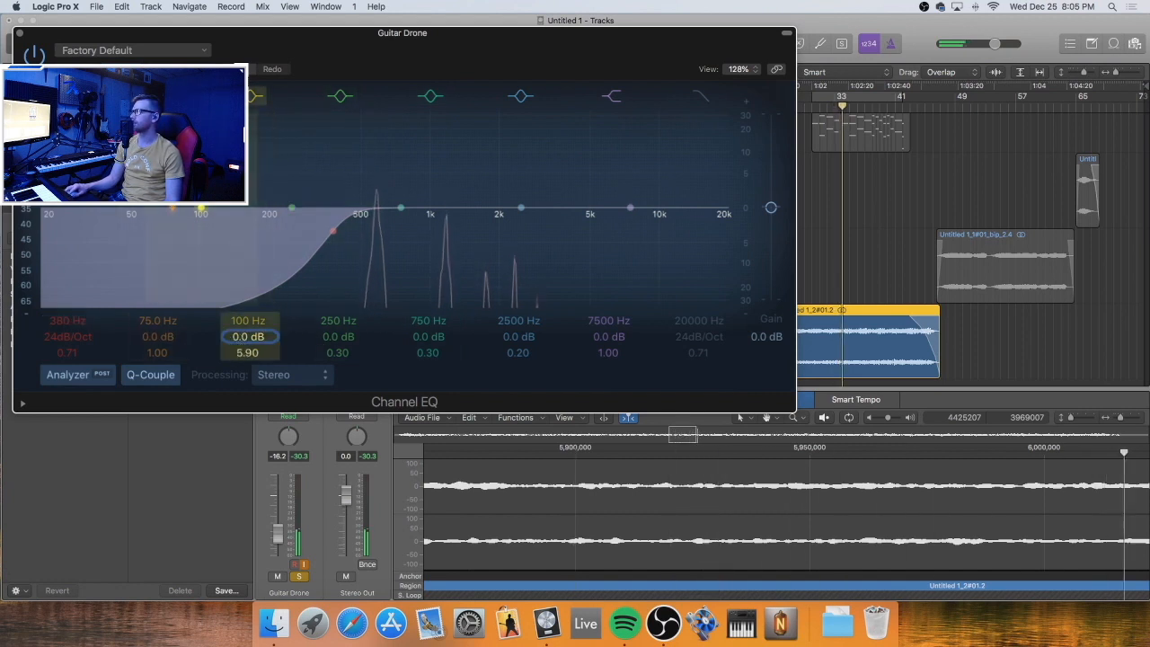
{"action": "left_click_drag", "start_coordinate": [202, 209], "coordinate": [129, 220]}
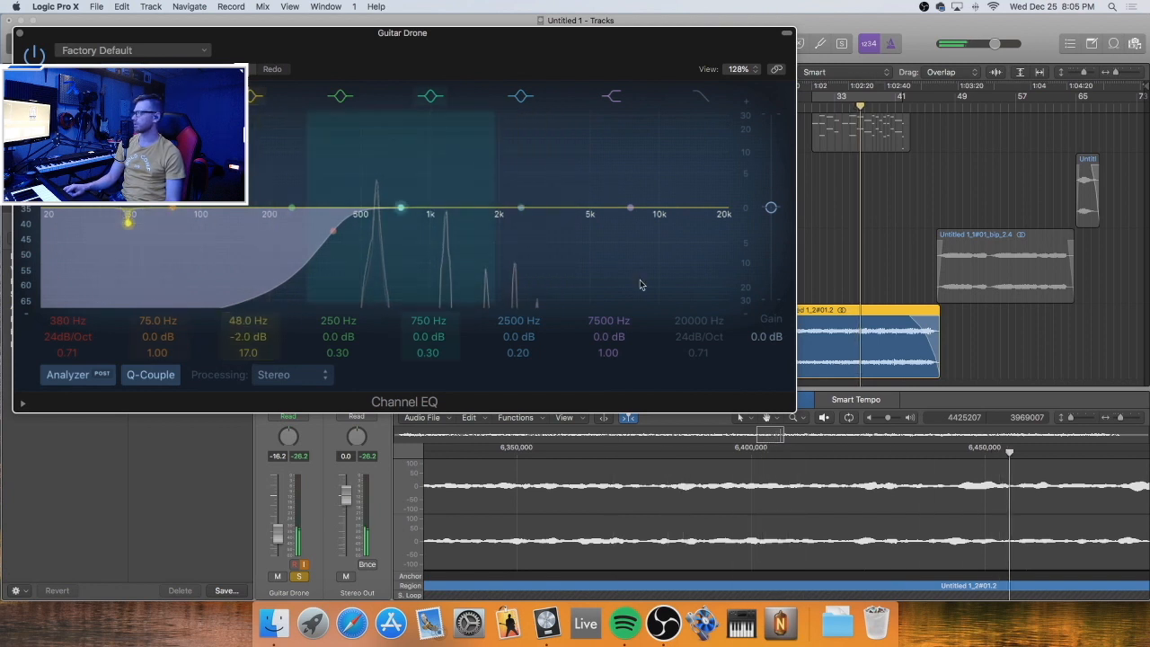
Enable the high cut filter on the Guitar Drone EQ, set it to 9700 Hz, and close the EQ
{"action": "left_click", "coordinate": [702, 97]}
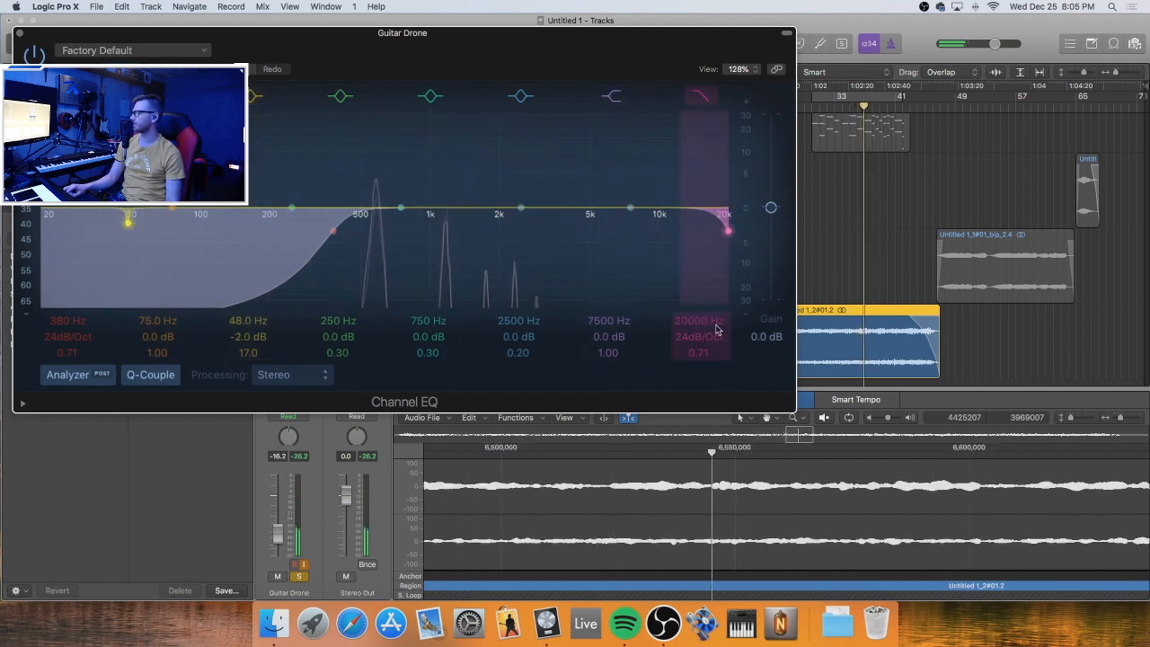
{"action": "left_click_drag", "start_coordinate": [699, 321], "coordinate": [699, 348]}
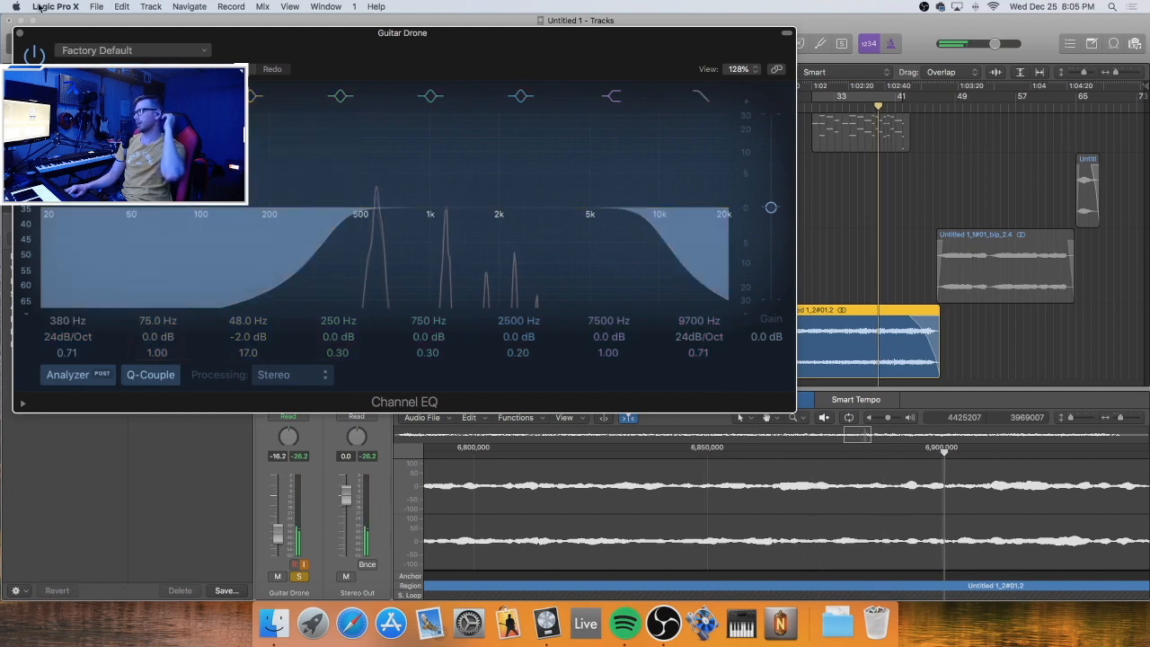
{"action": "left_click", "coordinate": [19, 33]}
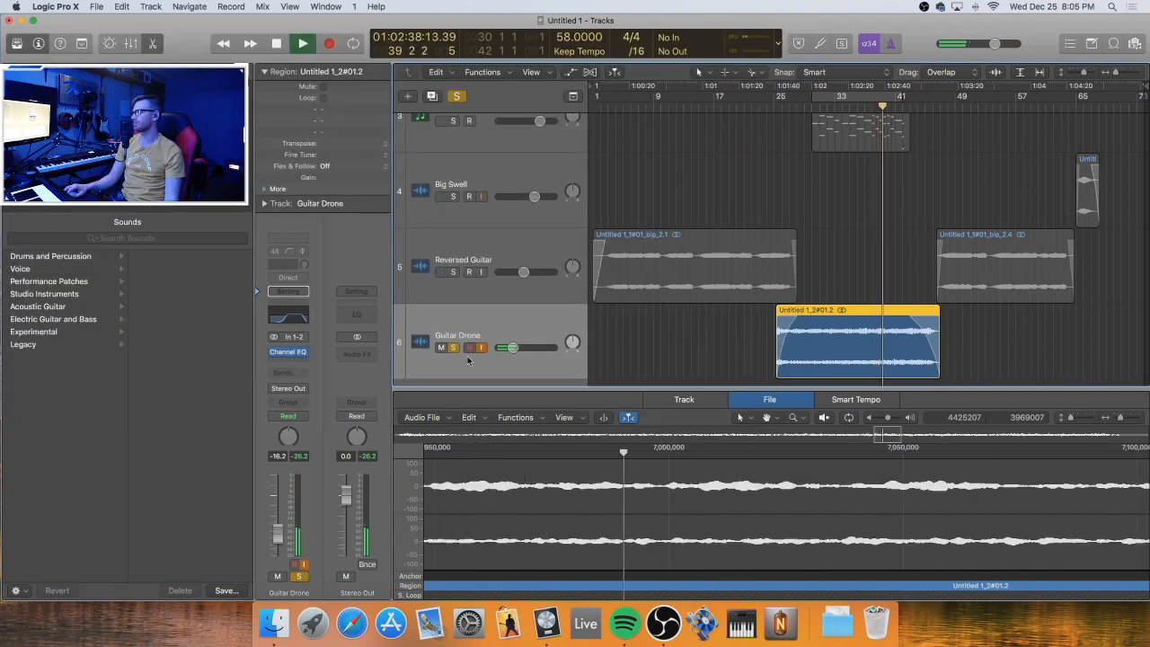
Clear the solo to hear the Guitar Drone in the full mix, and return the stopped playhead to the project start
{"action": "scroll", "coordinate": [460, 91], "scroll_direction": "up", "scroll_amount": 1}
{"action": "left_click", "coordinate": [458, 95]}
{"action": "scroll", "coordinate": [619, 112], "scroll_direction": "up", "scroll_amount": 1}
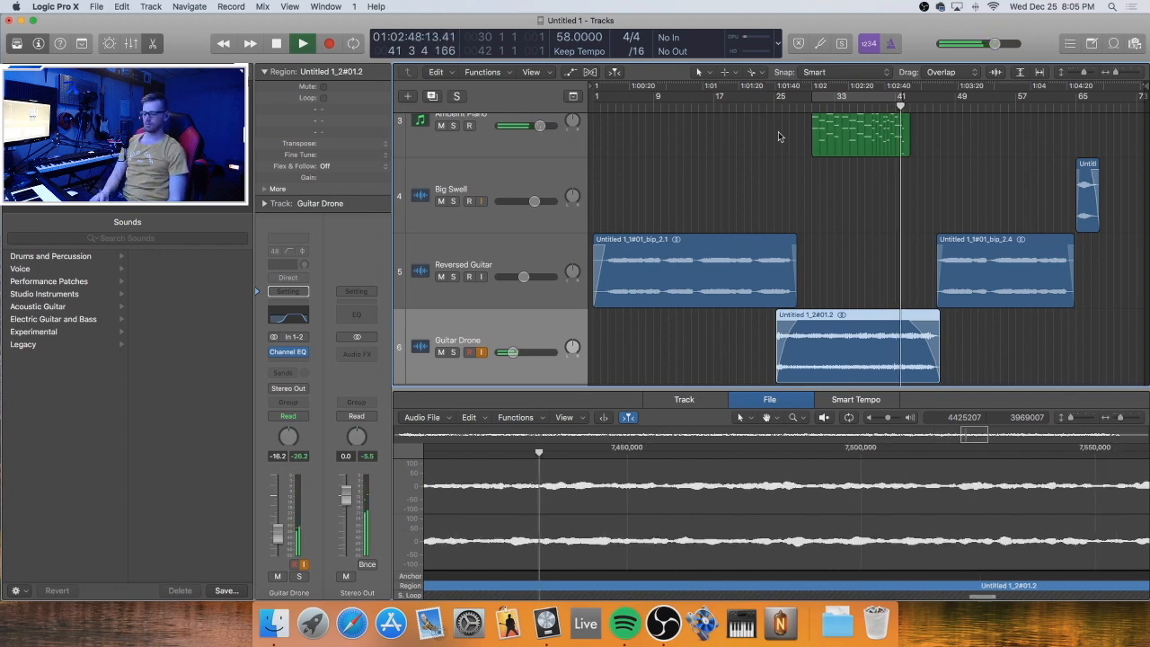
{"action": "key", "text": "space"}
{"action": "key", "text": "Return"}
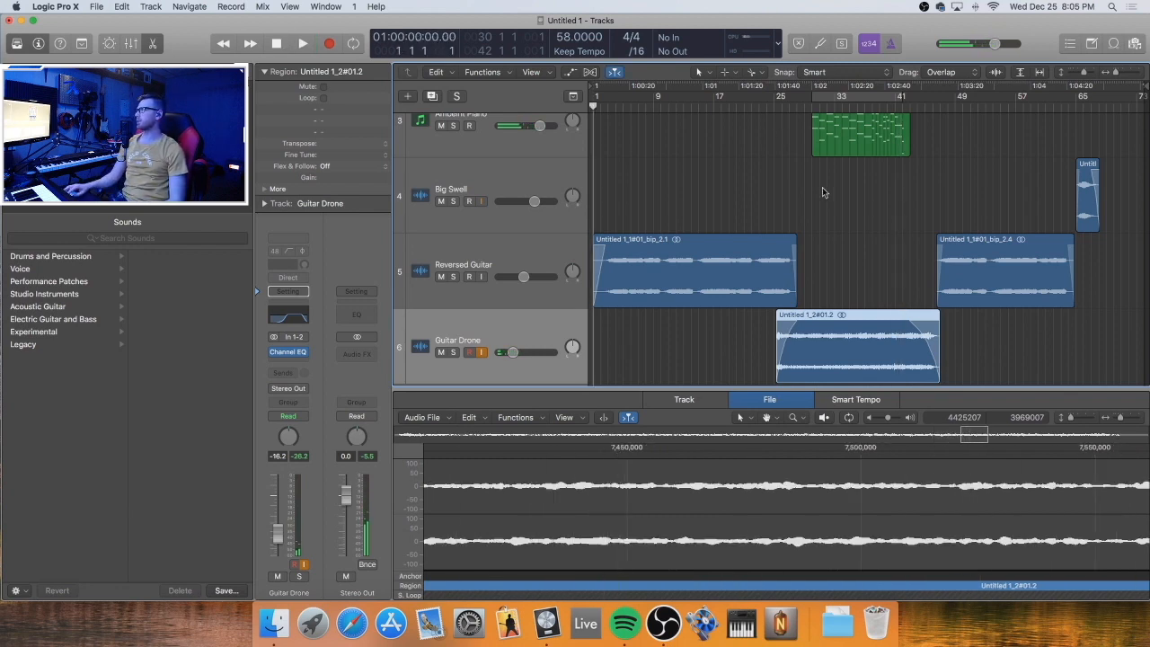
Review the Ambient Piano, Big Swell and Reversed Guitar tracks with their plug-ins, and fit all six tracks in the arrangement view
{"action": "scroll", "coordinate": [812, 202], "scroll_direction": "up", "scroll_amount": 4}
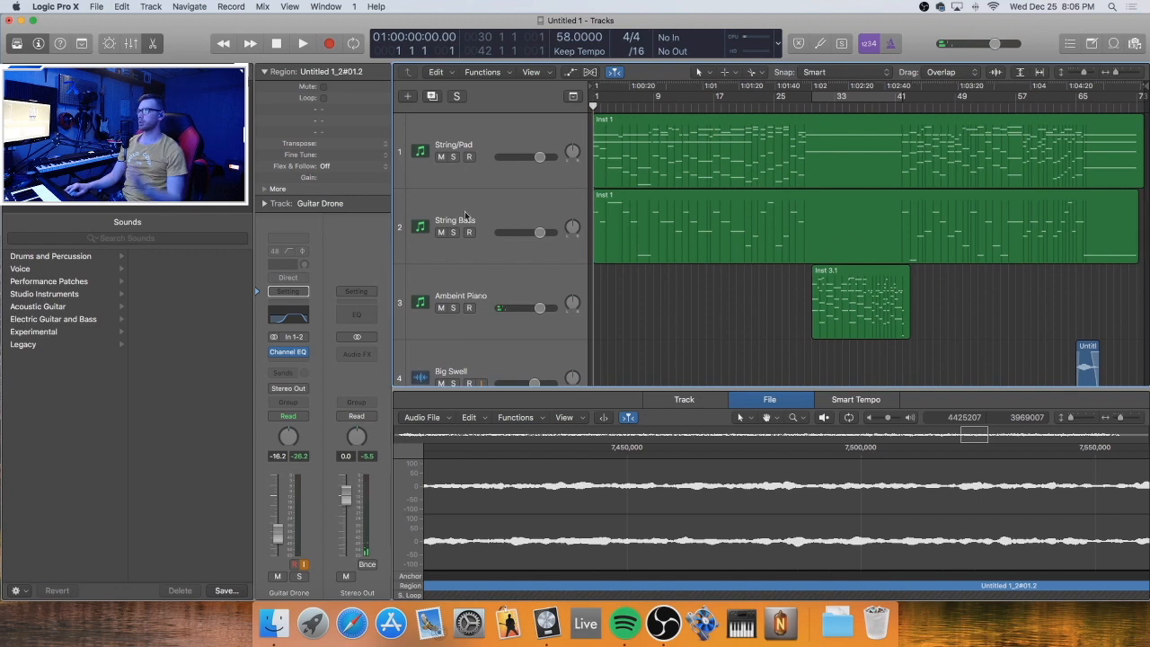
{"action": "left_click", "coordinate": [464, 299]}
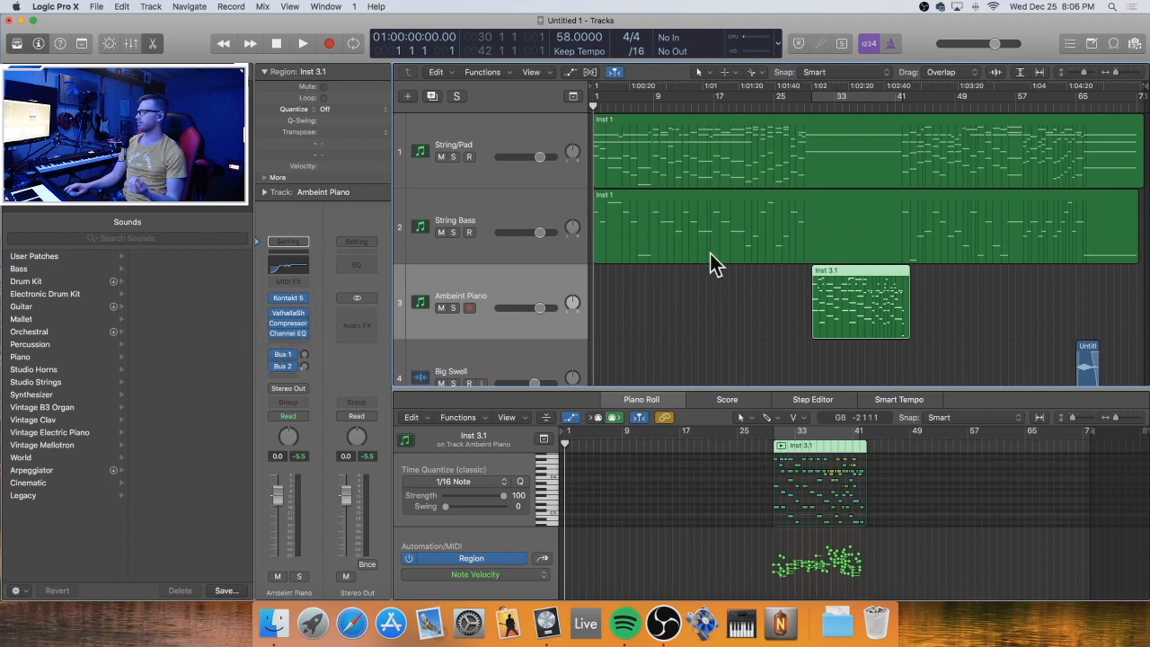
{"action": "scroll", "coordinate": [710, 261], "scroll_direction": "down", "scroll_amount": 3}
{"action": "left_click", "coordinate": [519, 288]}
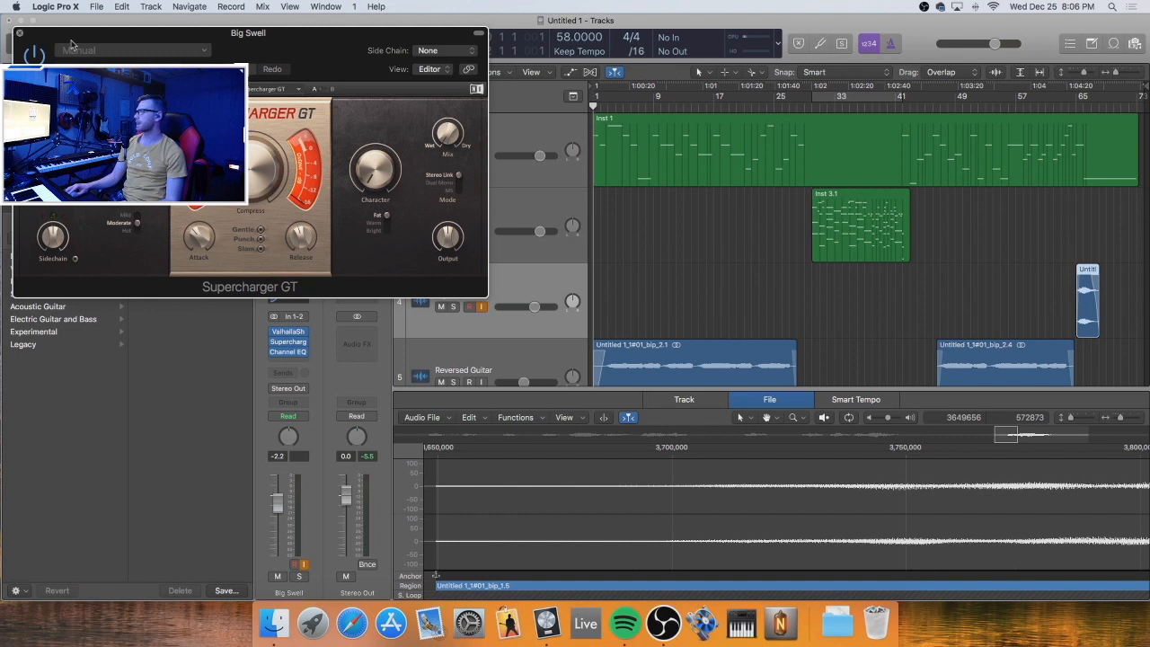
{"action": "left_click", "coordinate": [19, 33]}
{"action": "scroll", "coordinate": [706, 192], "scroll_direction": "down", "scroll_amount": 2}
{"action": "left_click", "coordinate": [470, 297]}
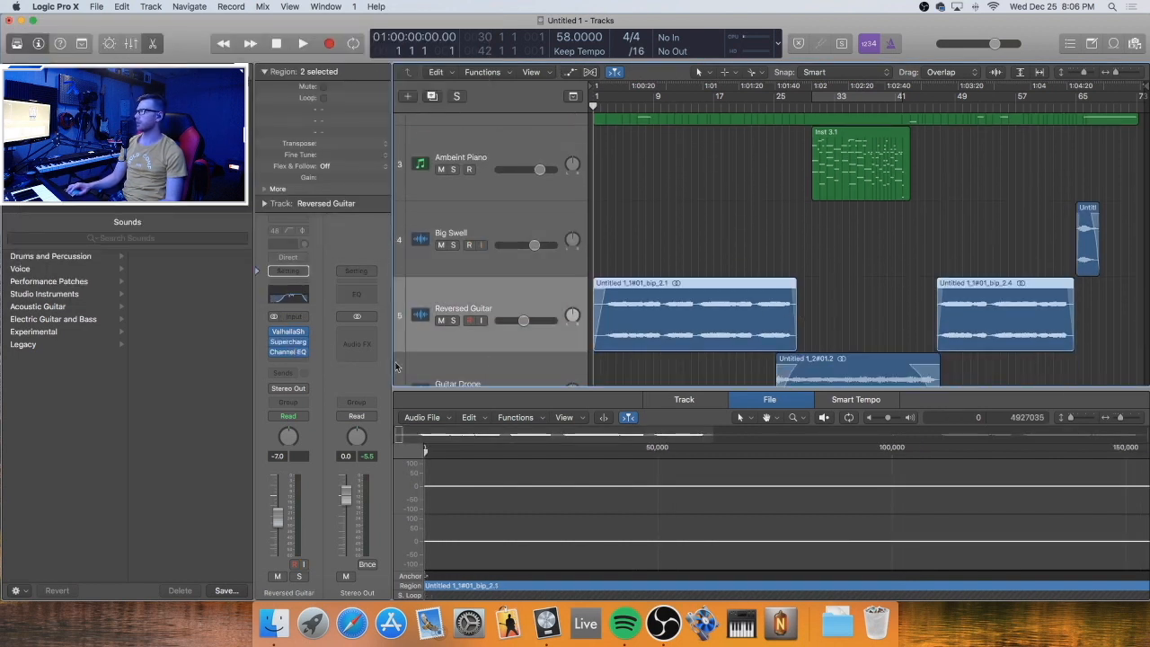
{"action": "scroll", "coordinate": [683, 308], "scroll_direction": "down", "scroll_amount": 2}
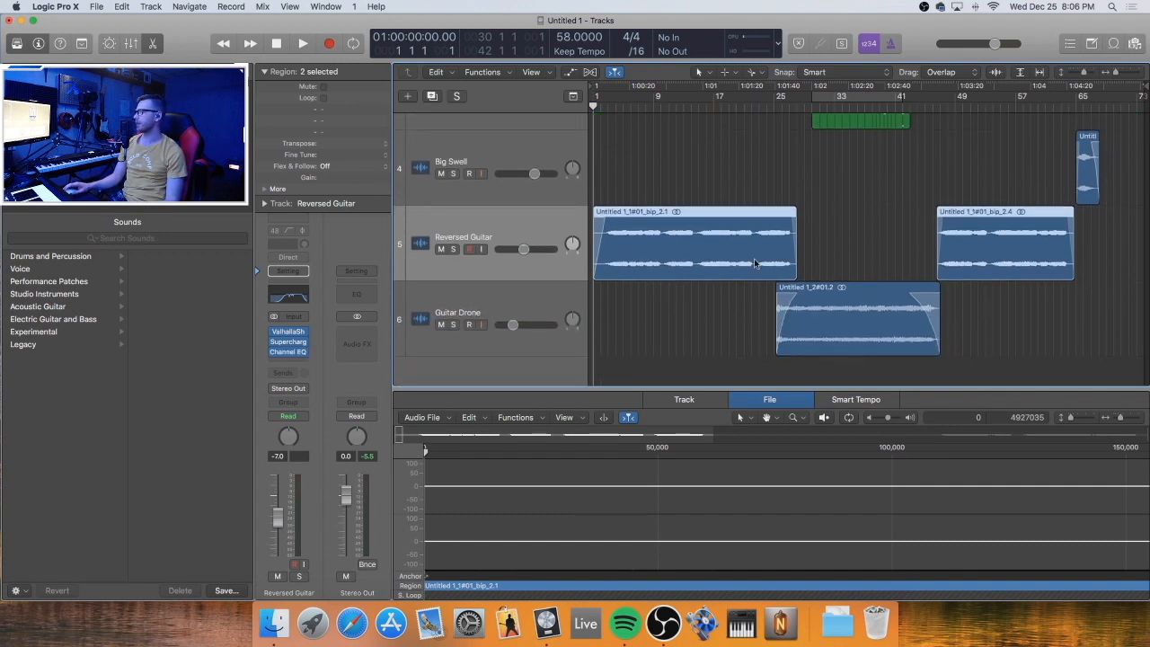
{"action": "scroll", "coordinate": [754, 260], "scroll_direction": "up", "scroll_amount": 5}
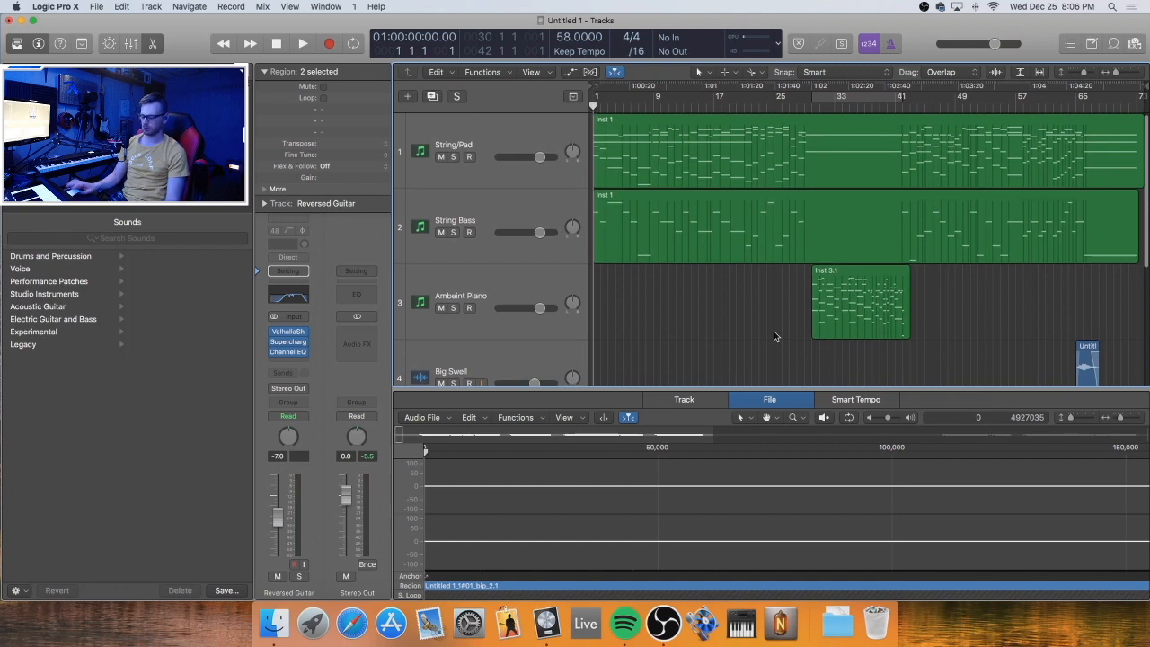
{"action": "scroll", "coordinate": [772, 333], "scroll_direction": "down", "scroll_amount": 5}
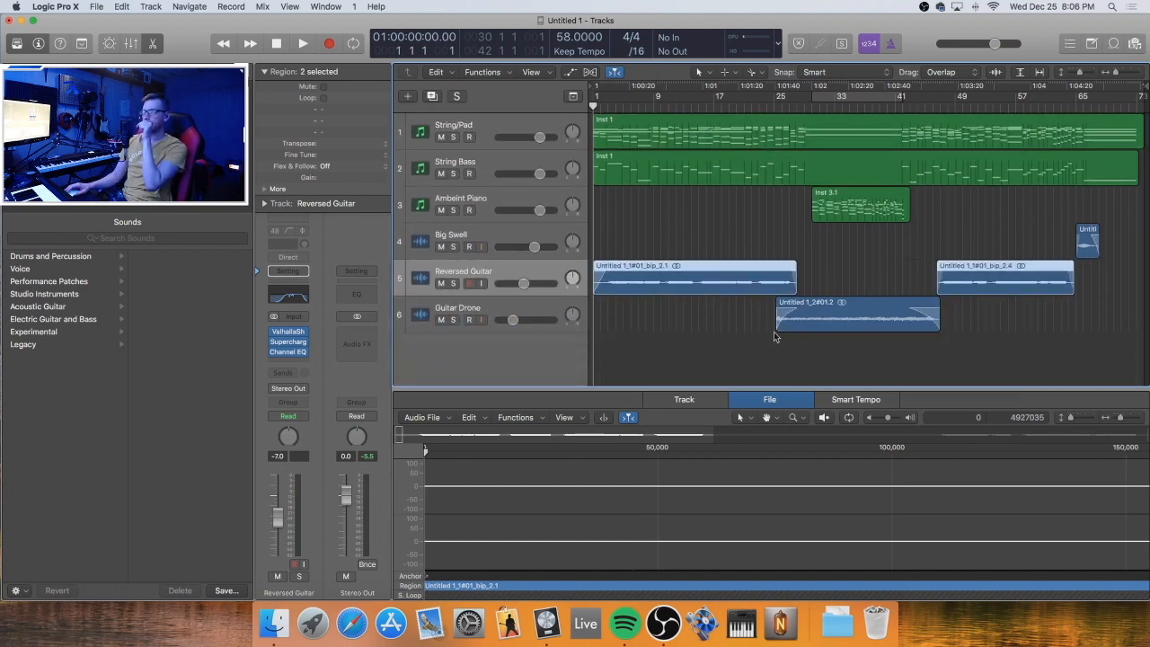
During full-mix playback, open Omnisphere on the String/Pad track and slightly raise the amp envelope release of the Hurdy Gurdyish Pad's layer A
{"action": "left_click", "coordinate": [756, 219]}
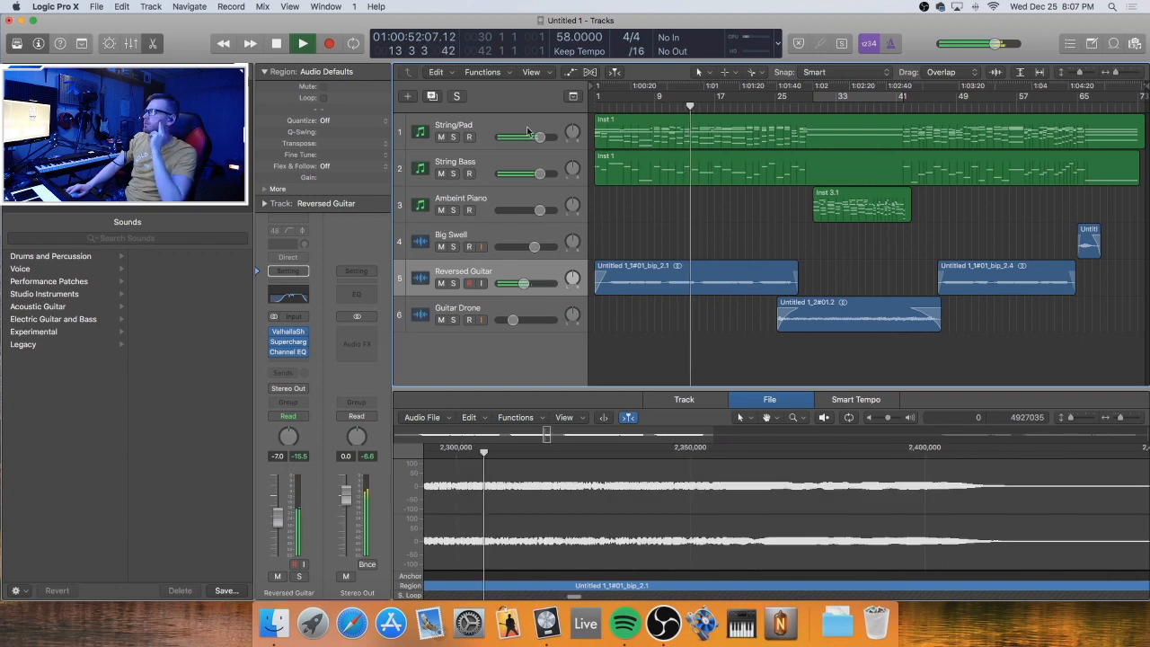
{"action": "left_click", "coordinate": [477, 138]}
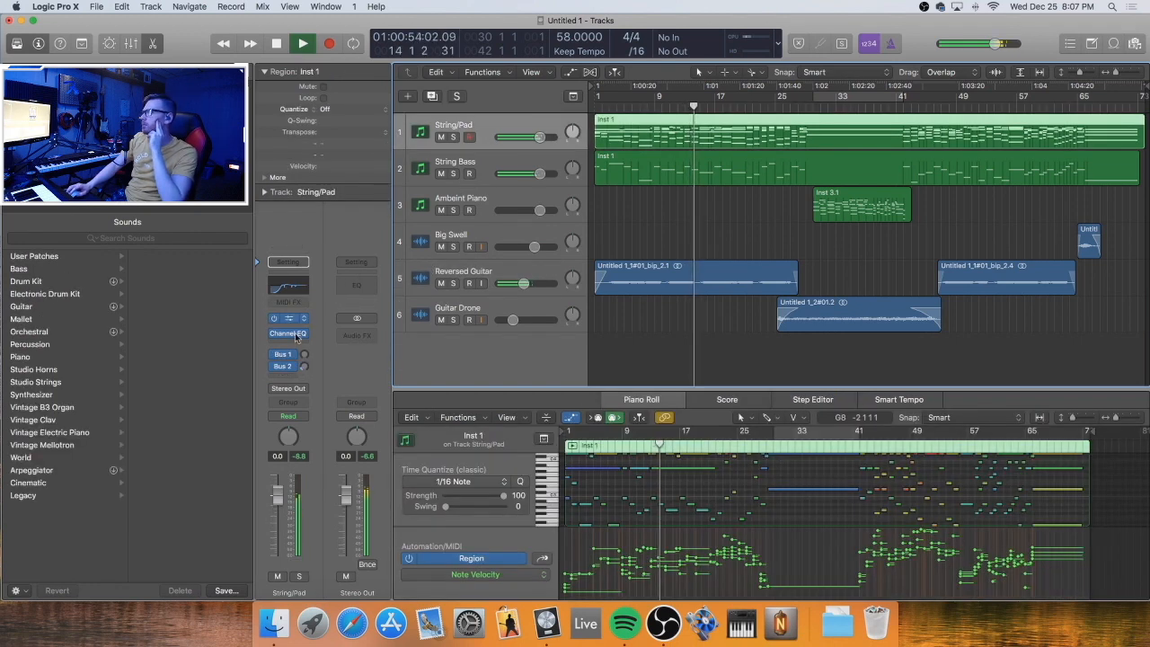
{"action": "left_click", "coordinate": [290, 318]}
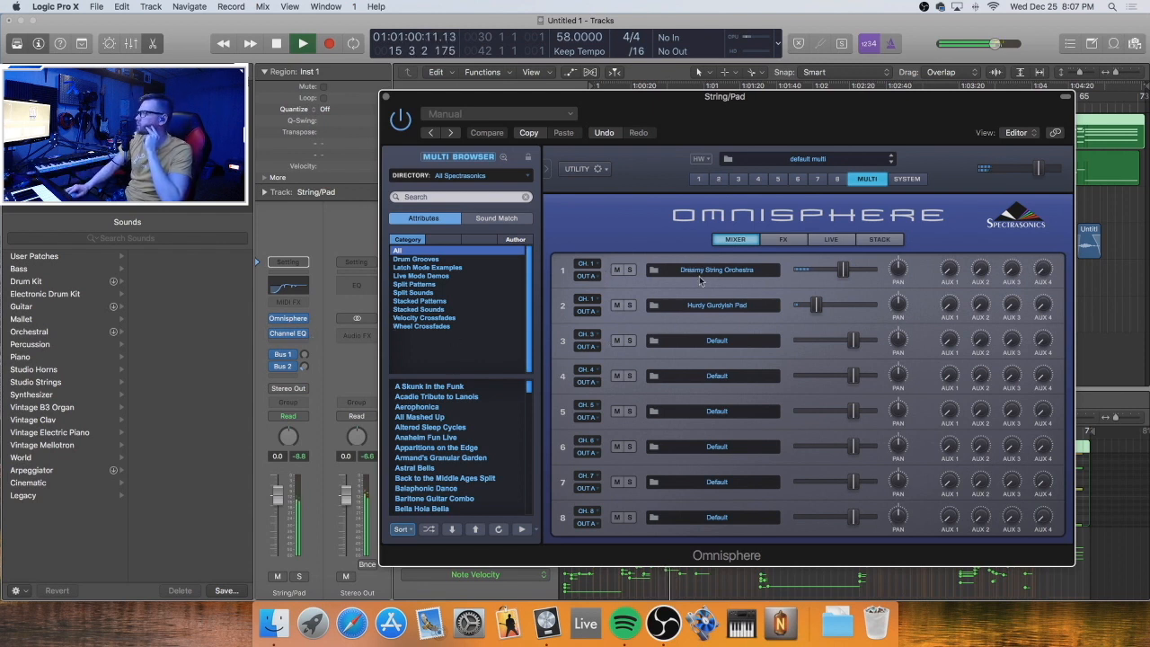
{"action": "left_click", "coordinate": [718, 306]}
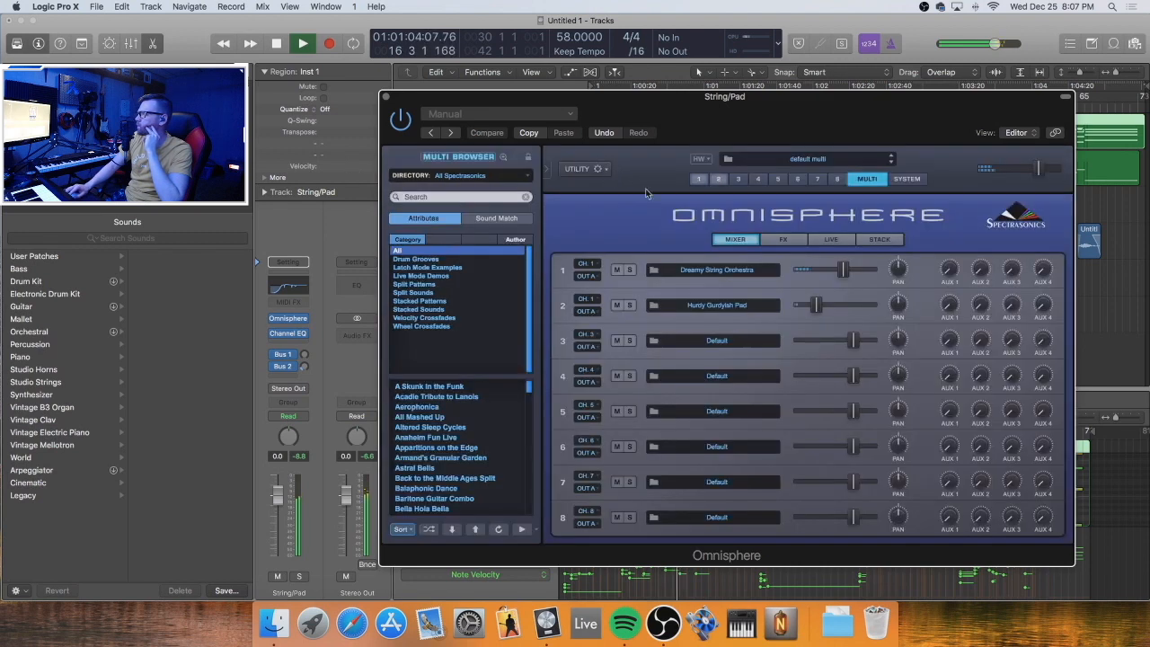
{"action": "left_click", "coordinate": [718, 181]}
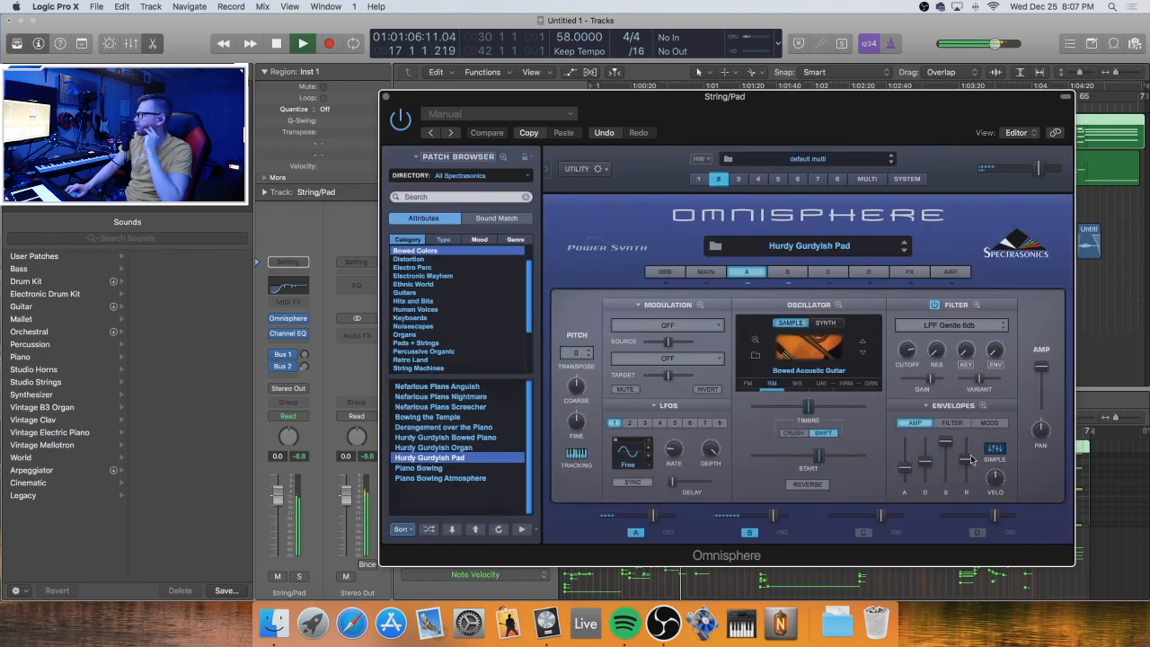
{"action": "left_click_drag", "start_coordinate": [970, 460], "coordinate": [970, 461]}
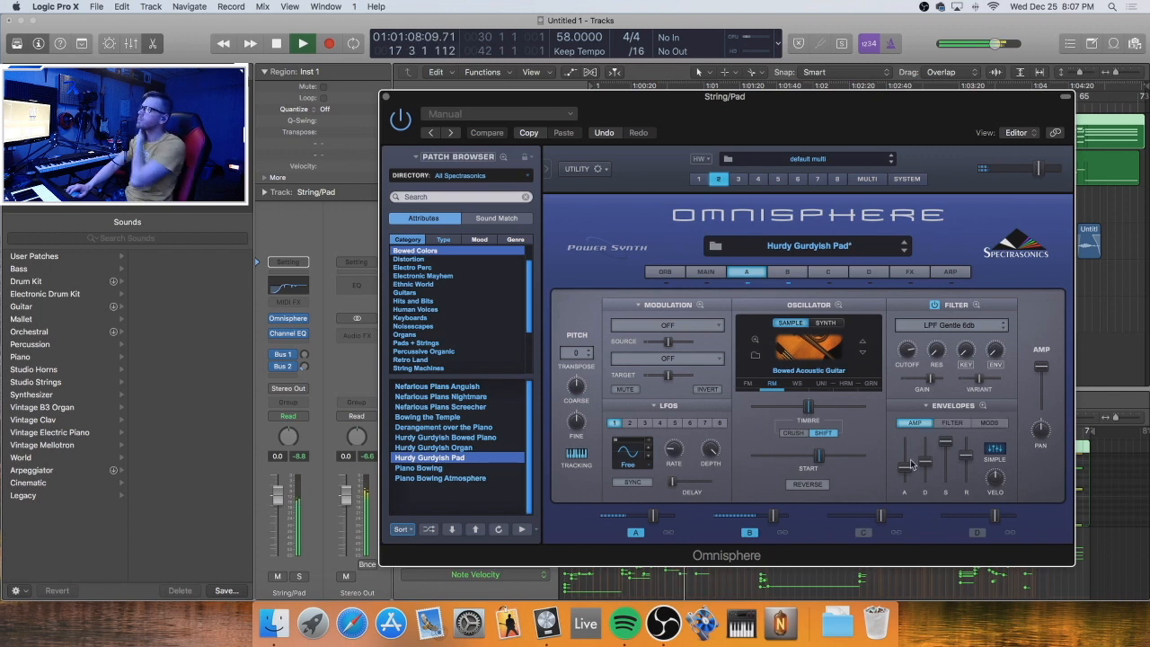
Open Omnisphere's multi mixer on the String/Pad track and check the part levels of Dreamy String Orchestra and Hurdy Gurdyish Pad
{"action": "mouse_move", "coordinate": [909, 471]}
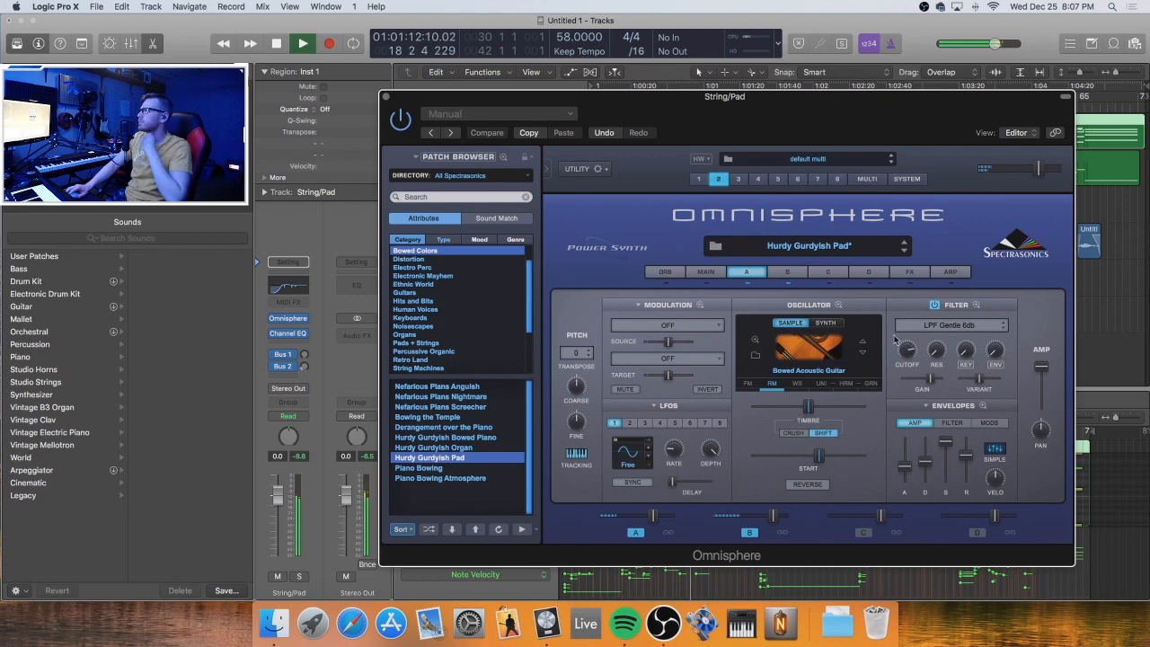
{"action": "left_click", "coordinate": [866, 179]}
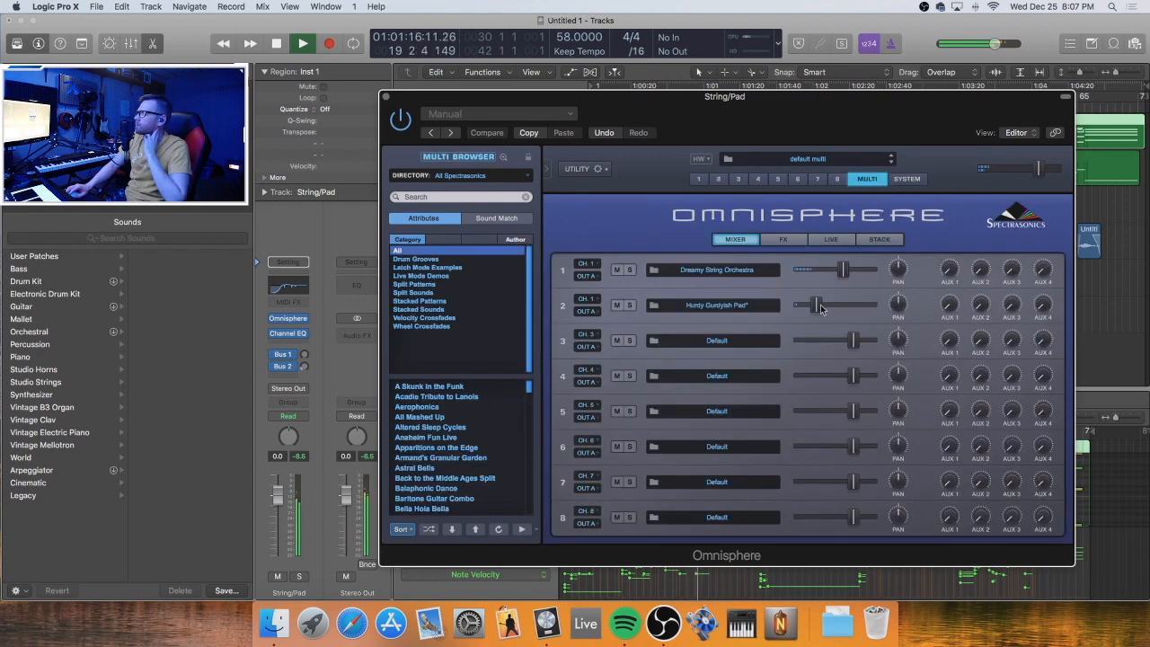
{"action": "mouse_move", "coordinate": [816, 308]}
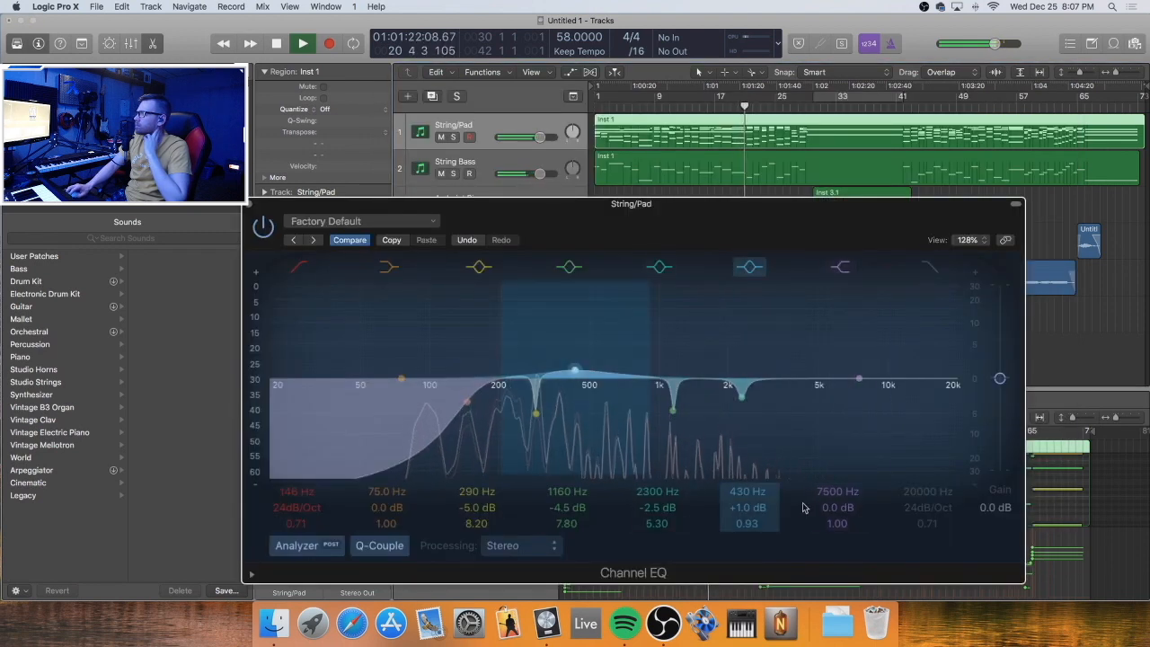
On the String/Pad EQ, set the high shelf to -2.5 dB at 3450 Hz and the peak bands' Q to 4.30, 3.10, 3.80 and 0.71
{"action": "mouse_move", "coordinate": [828, 509]}
{"action": "left_mouse_down"}
{"action": "mouse_move", "coordinate": [828, 532]}
{"action": "mouse_move", "coordinate": [835, 512]}
{"action": "mouse_move", "coordinate": [835, 526]}
{"action": "left_mouse_up"}
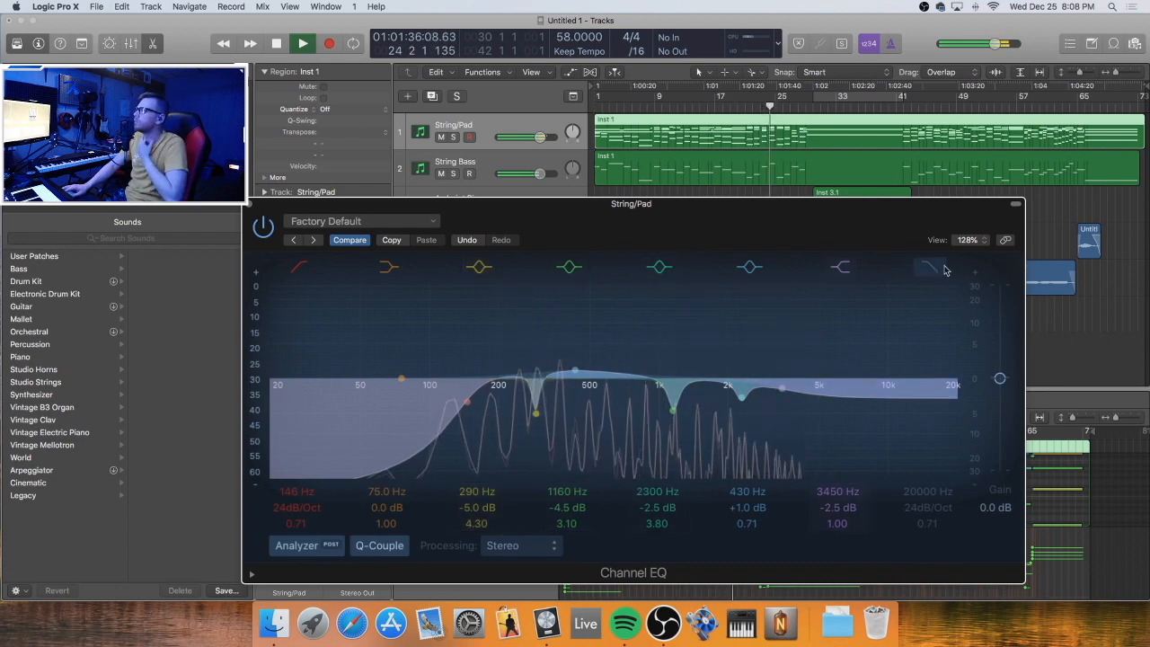
{"action": "left_click", "coordinate": [253, 204]}
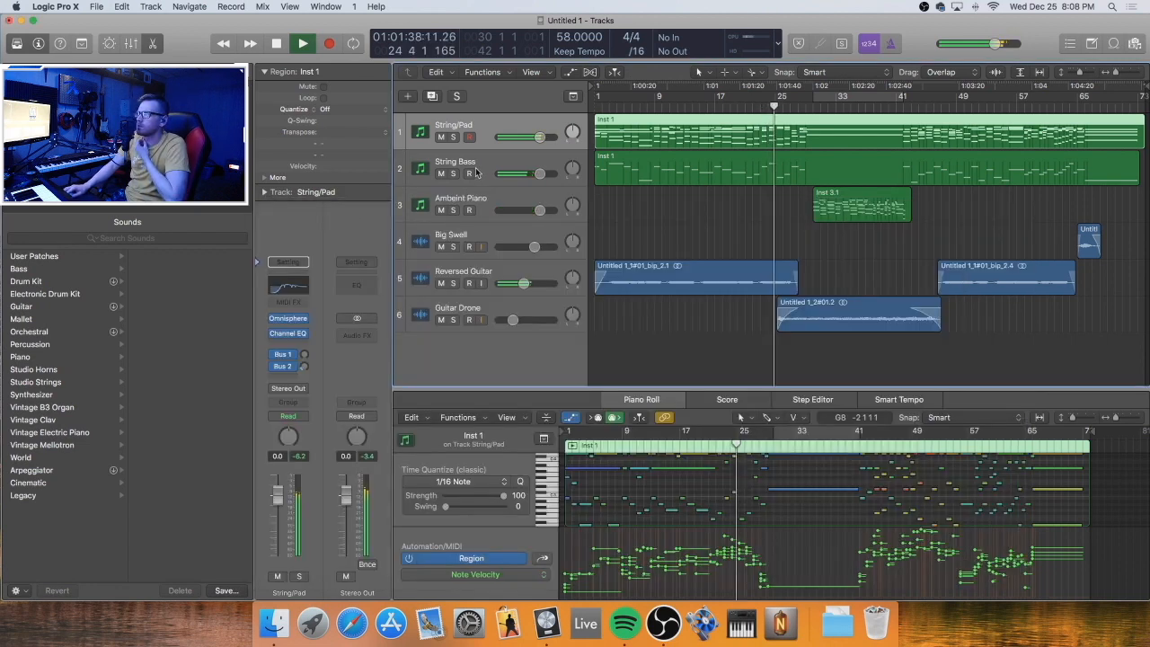
Lower the String/Pad track's volume to -3.0 dB during playback
{"action": "left_click", "coordinate": [453, 138]}
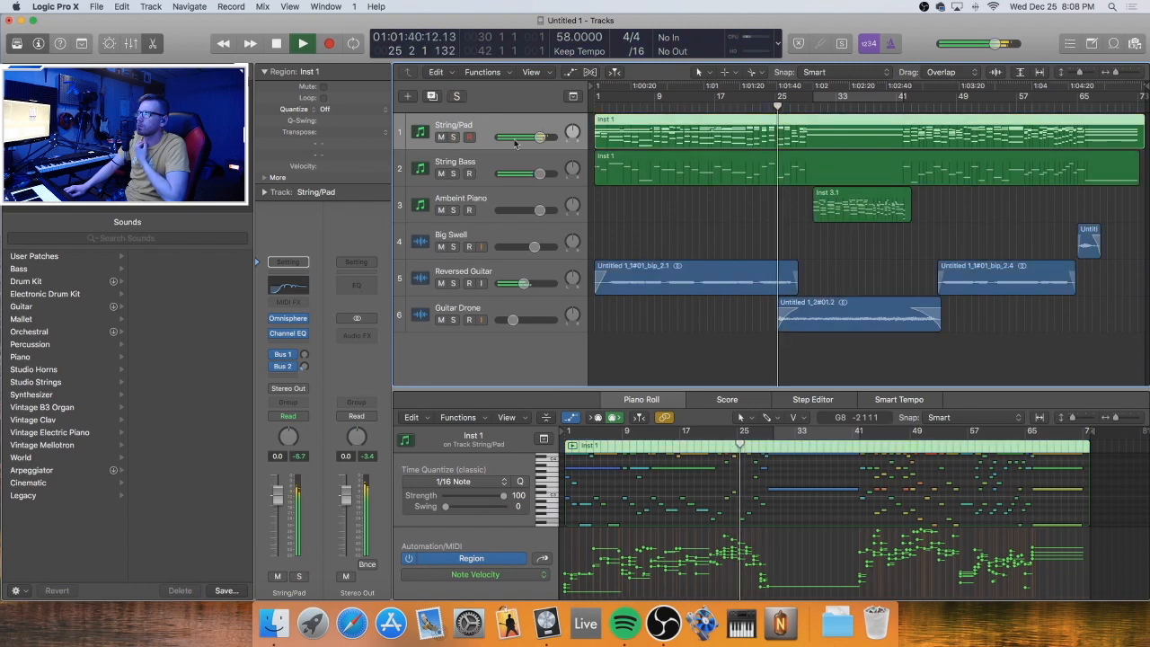
{"action": "left_click_drag", "start_coordinate": [540, 138], "coordinate": [532, 137]}
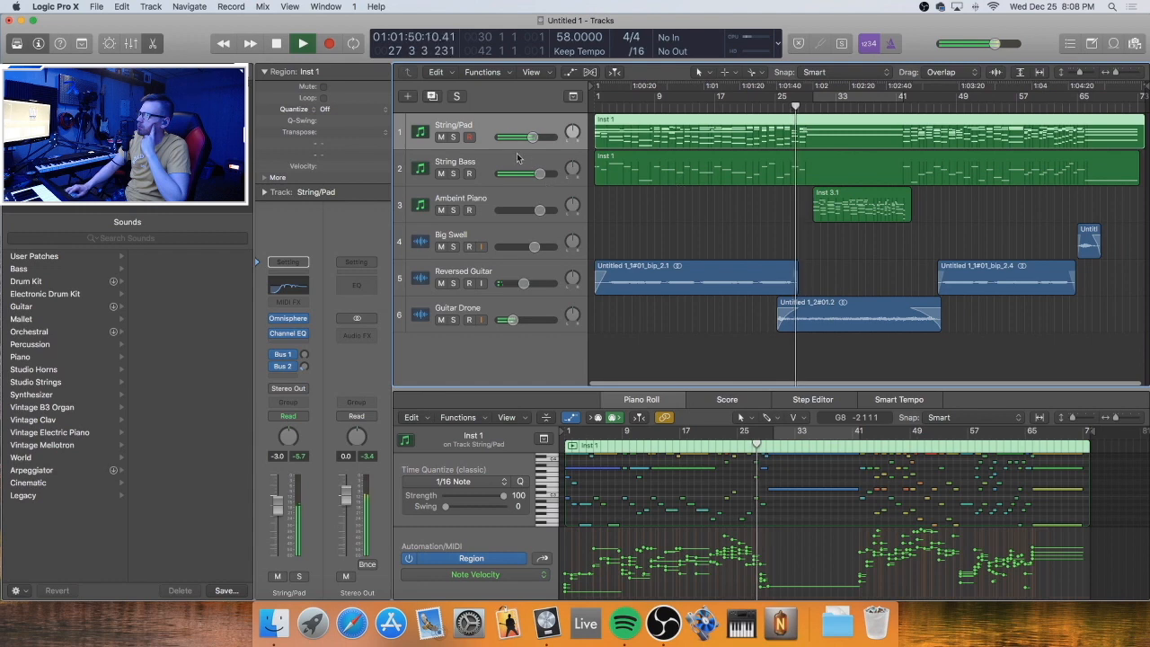
Automate the String/Pad volume to dip from -3.0 to -10.5 dB between about bars 28 and 41, and hide the automation lanes
{"action": "left_click", "coordinate": [571, 74]}
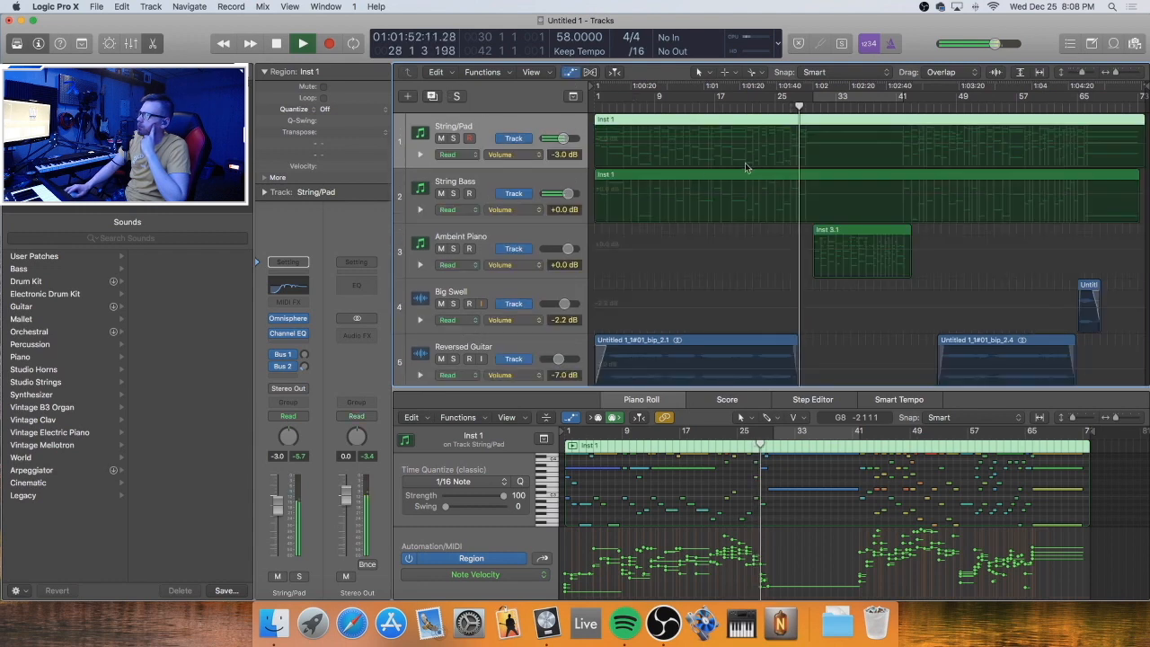
{"action": "left_click", "coordinate": [804, 148]}
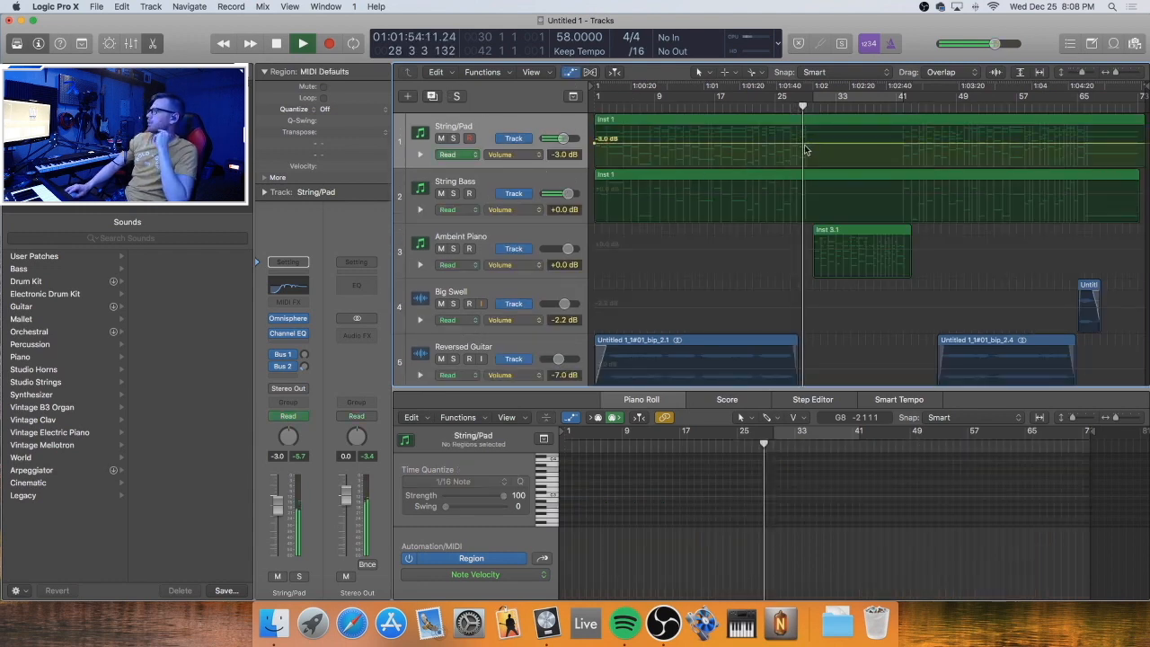
{"action": "left_click", "coordinate": [798, 144]}
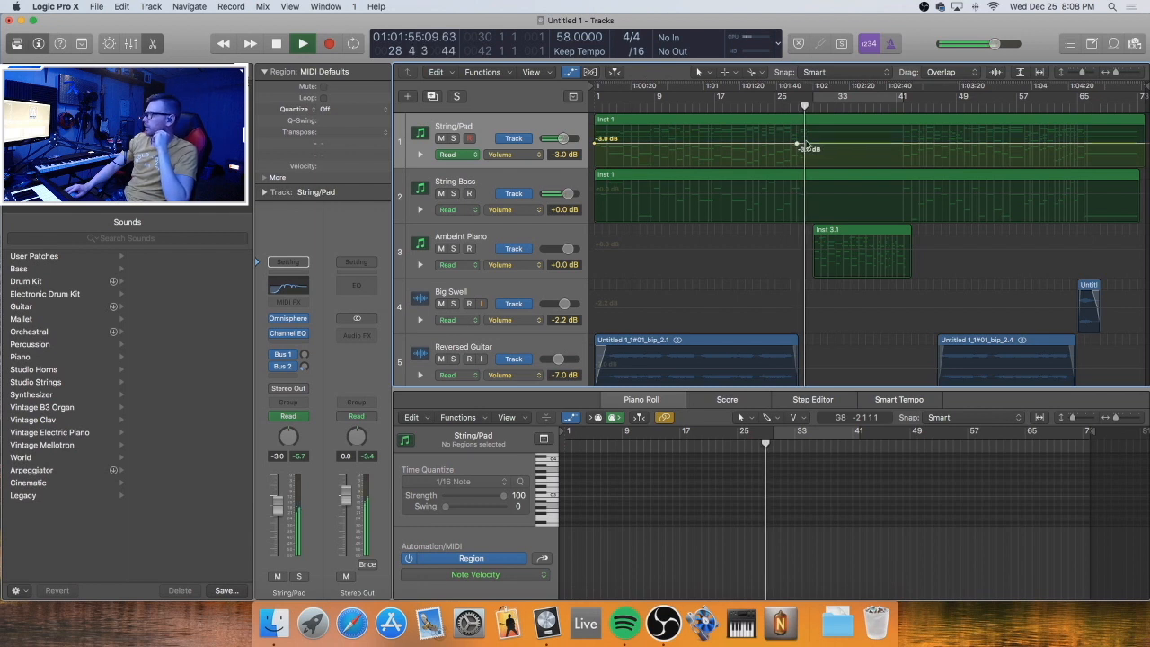
{"action": "left_click", "coordinate": [901, 144]}
{"action": "left_click_drag", "start_coordinate": [889, 145], "coordinate": [883, 155]}
{"action": "left_click_drag", "start_coordinate": [796, 145], "coordinate": [821, 157]}
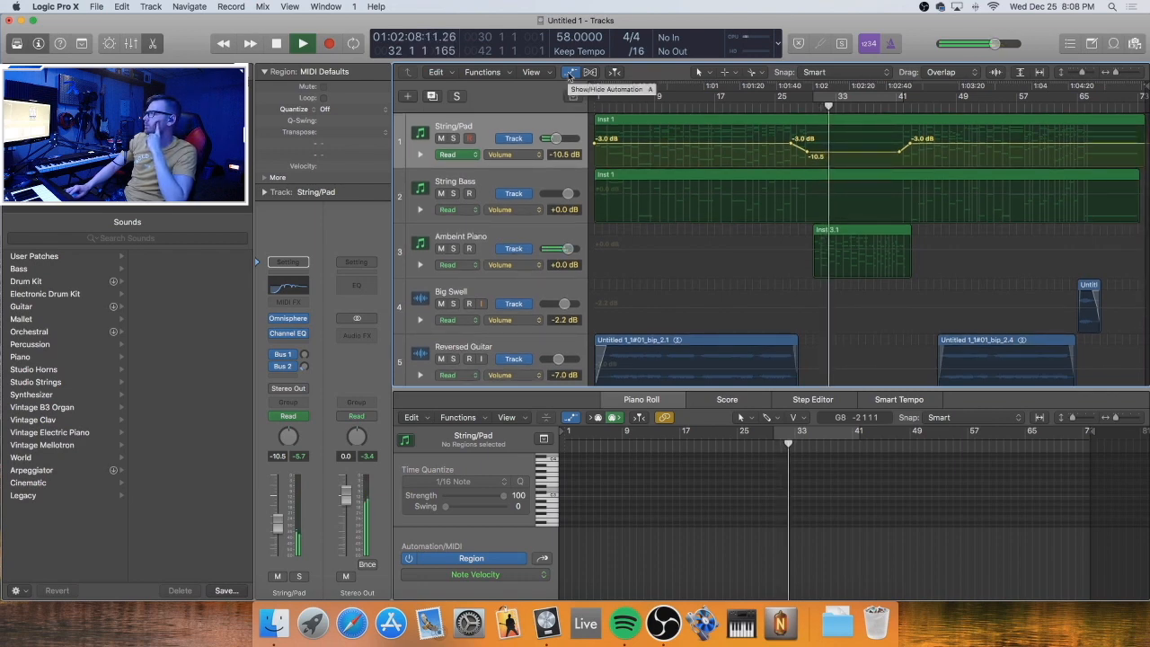
{"action": "key", "text": "a"}
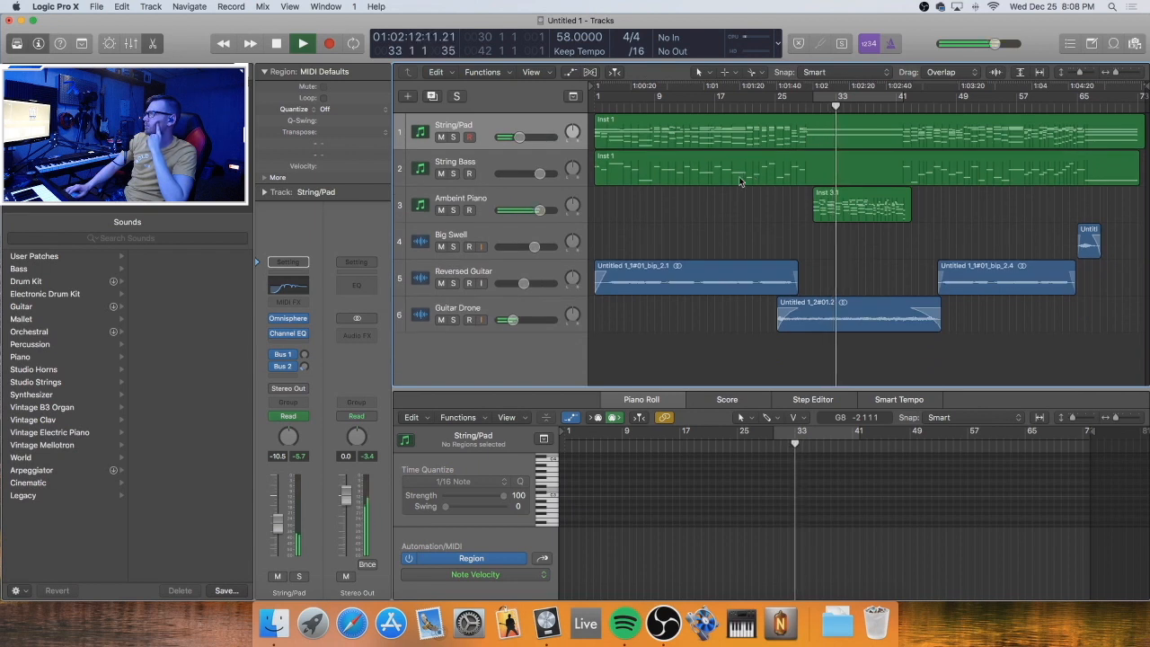
Select the Ambient Piano track and listen to the middle section, briefly soloing the Guitar Drone and String/Pad tracks
{"action": "scroll", "coordinate": [775, 221], "scroll_direction": "right", "scroll_amount": 1}
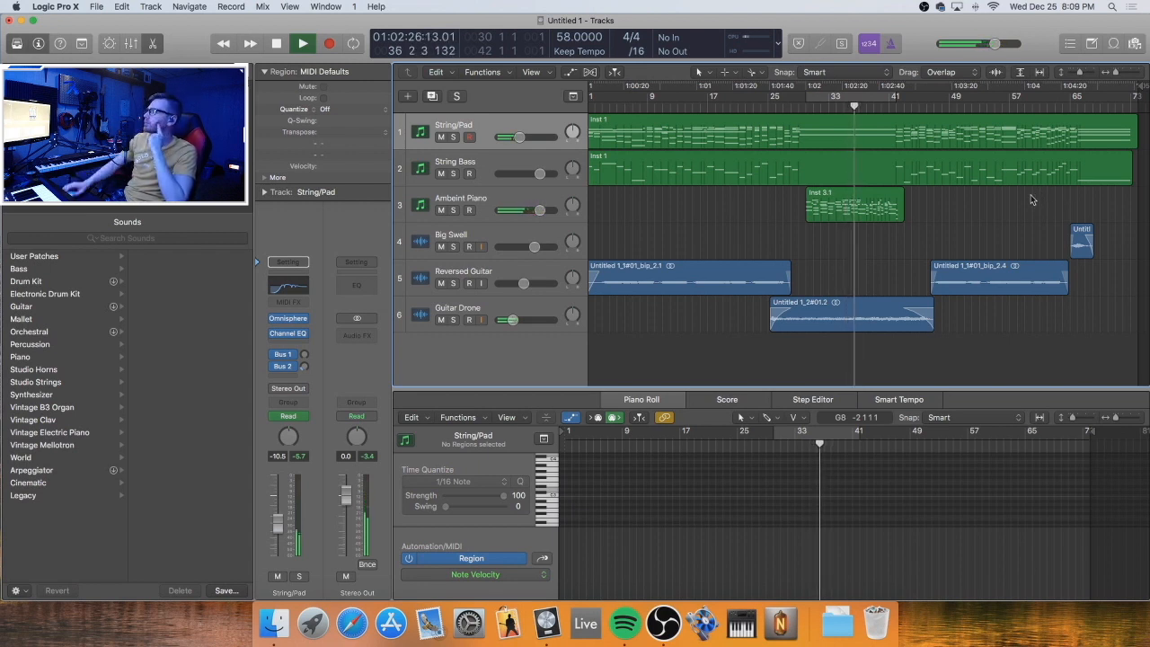
{"action": "scroll", "coordinate": [742, 245], "scroll_direction": "left", "scroll_amount": 1}
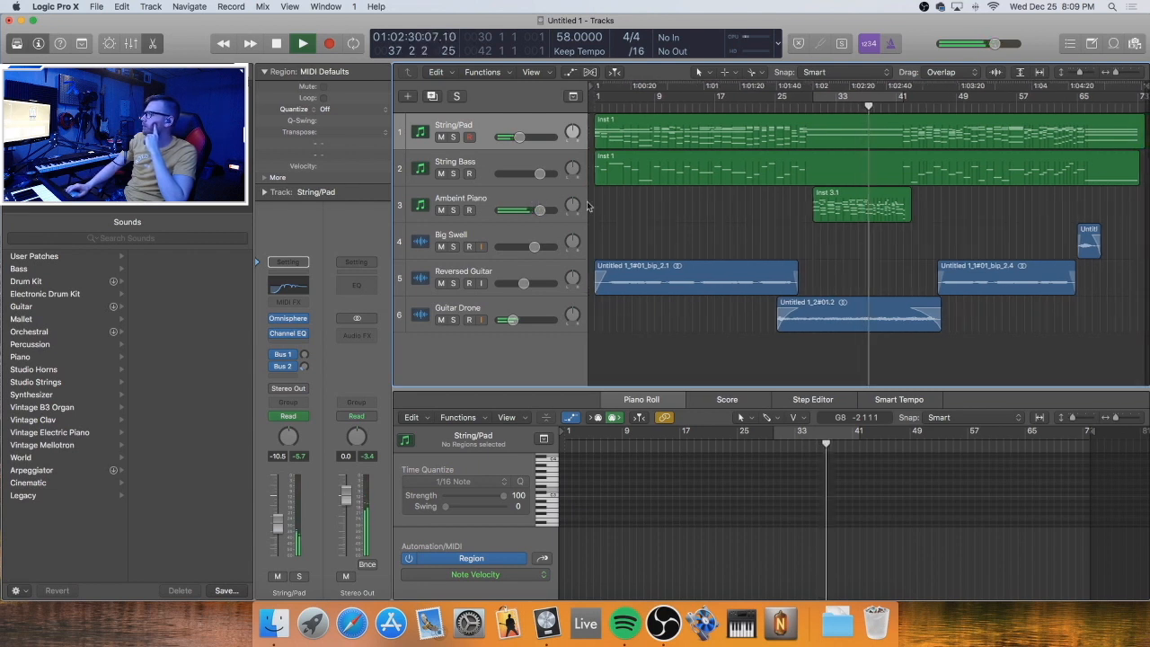
{"action": "left_click", "coordinate": [531, 195]}
{"action": "left_click", "coordinate": [639, 241]}
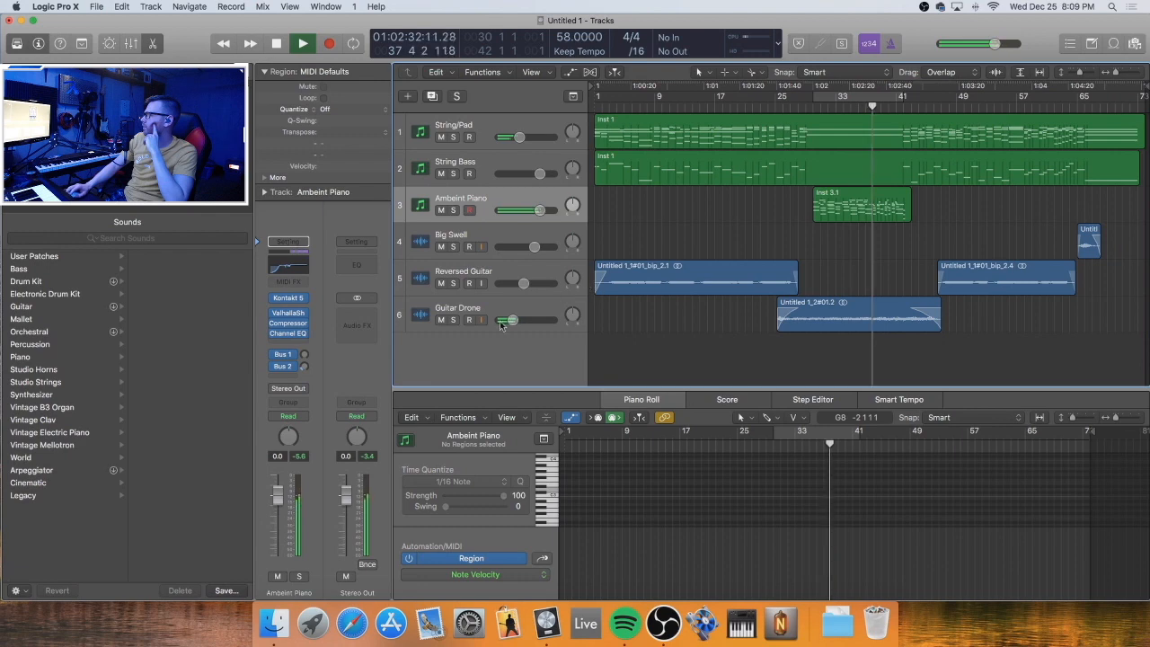
{"action": "left_click", "coordinate": [453, 321]}
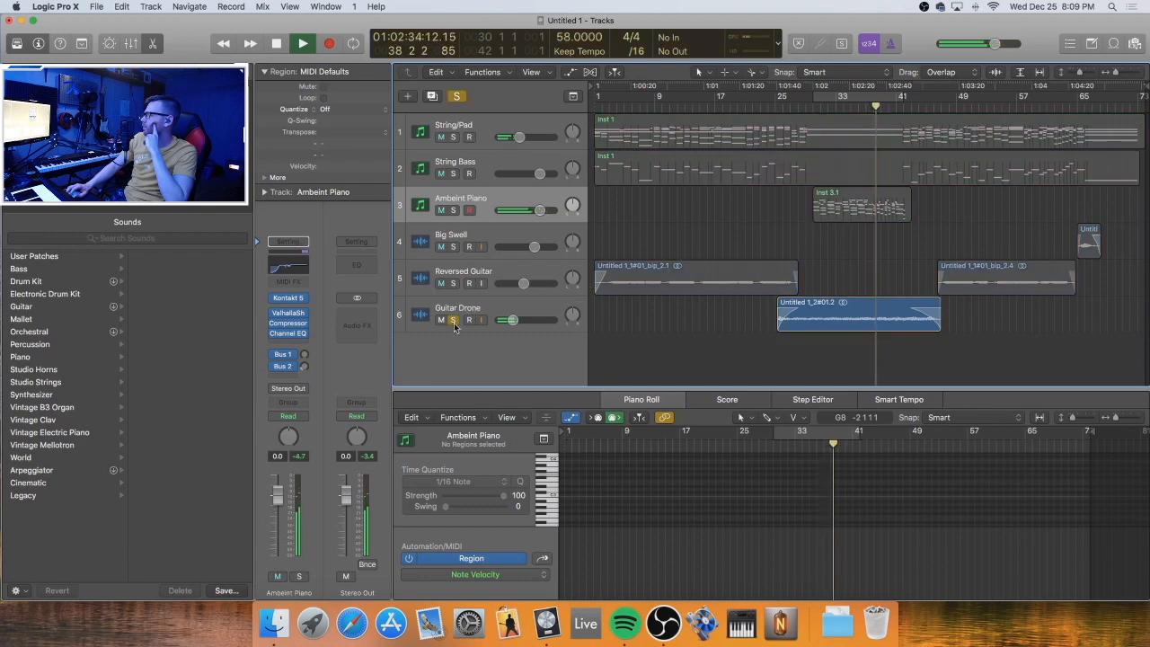
{"action": "left_click", "coordinate": [454, 320]}
{"action": "left_click", "coordinate": [453, 137]}
{"action": "left_click", "coordinate": [453, 137]}
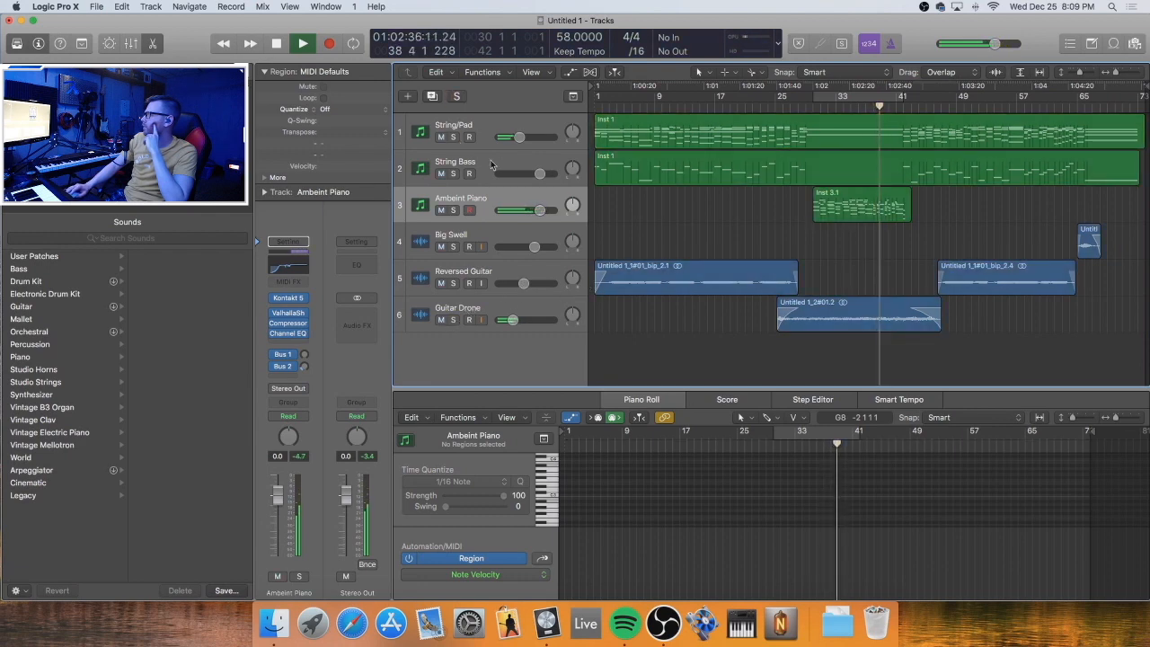
Select and solo the Guitar Drone track, and play it from near the start of its region at about bar 26
{"action": "left_click", "coordinate": [470, 315]}
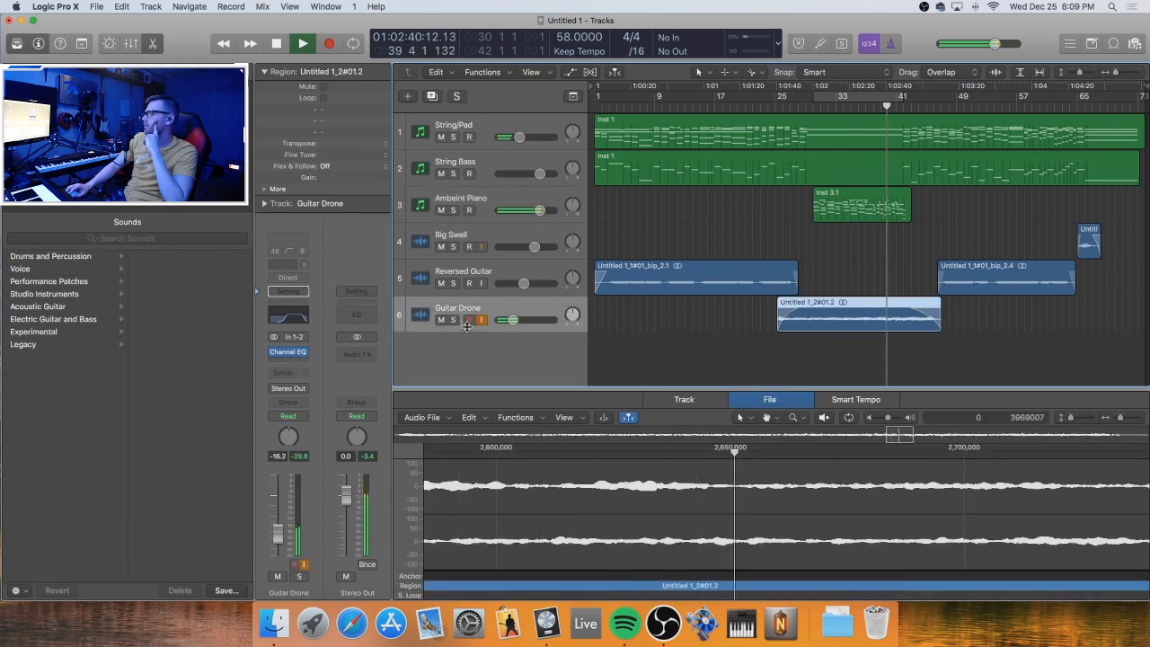
{"action": "left_click", "coordinate": [454, 321]}
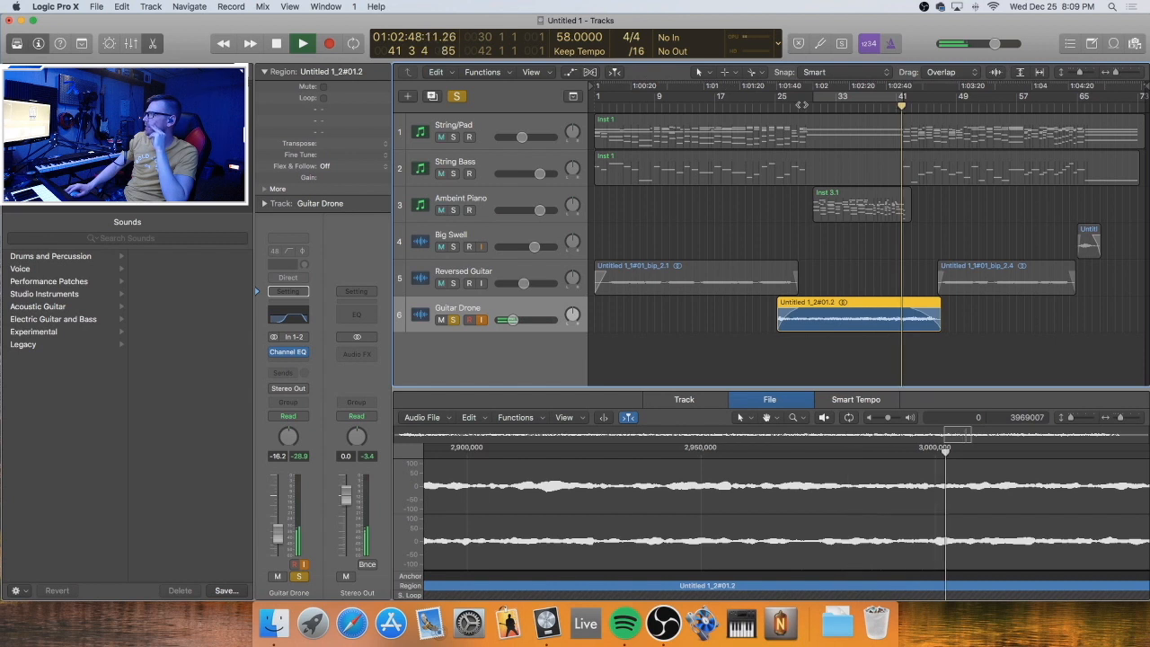
{"action": "left_click", "coordinate": [791, 104]}
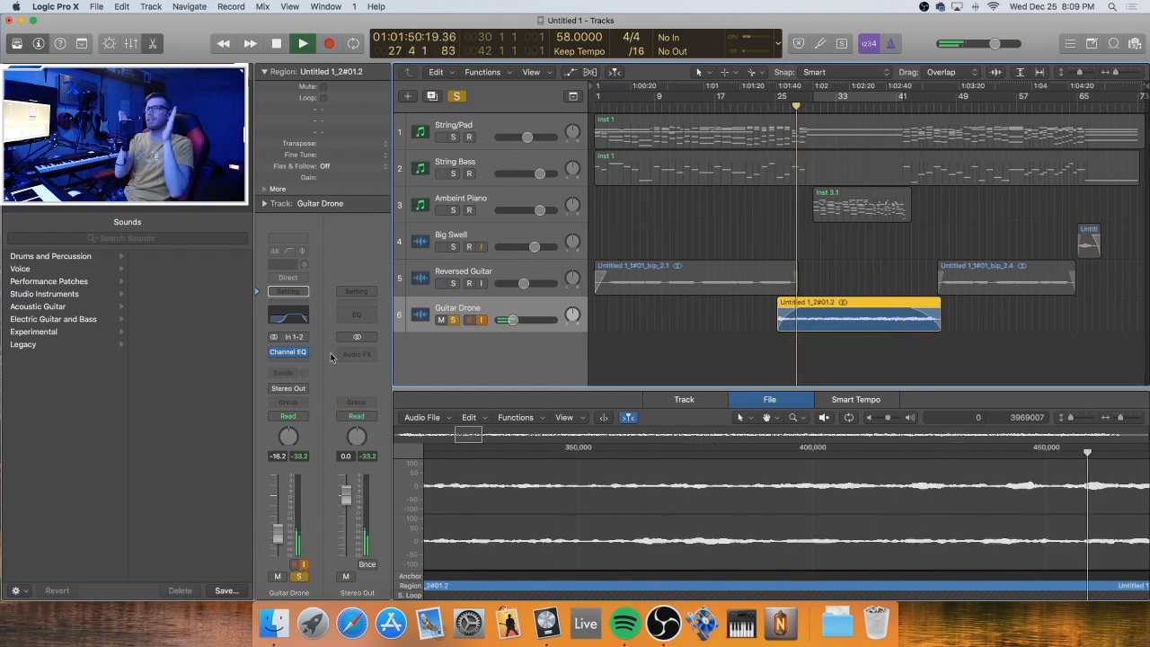
Insert the ValhallaShimmer plug-in after the Channel EQ on the Guitar Drone track
{"action": "left_click", "coordinate": [294, 364]}
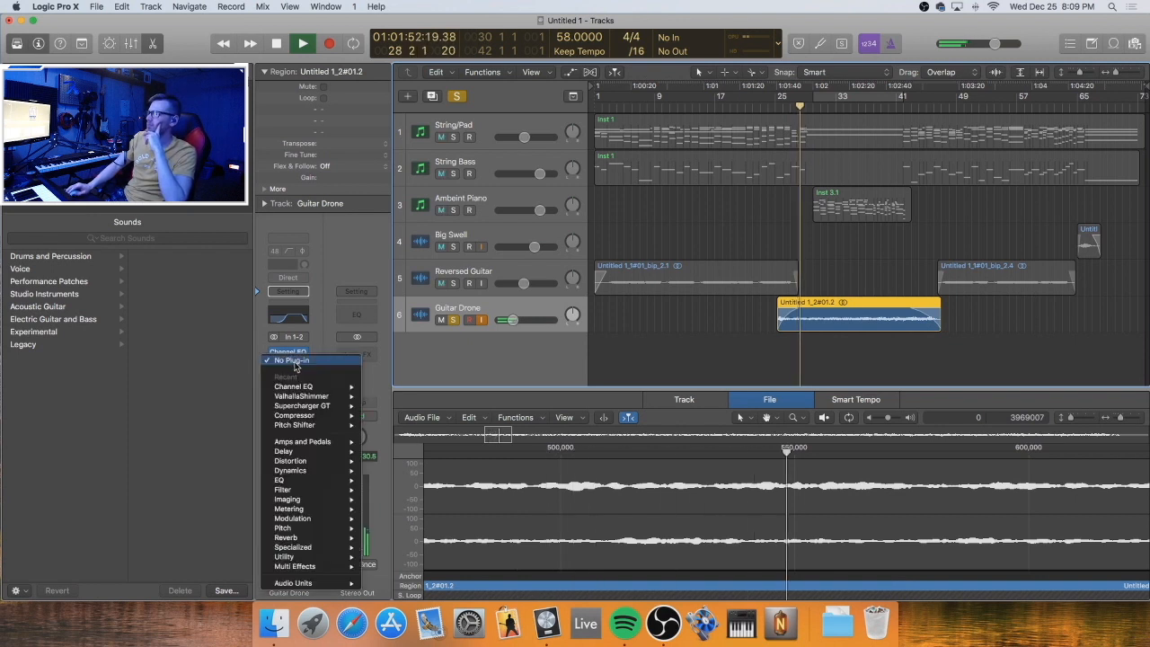
{"action": "mouse_move", "coordinate": [312, 538]}
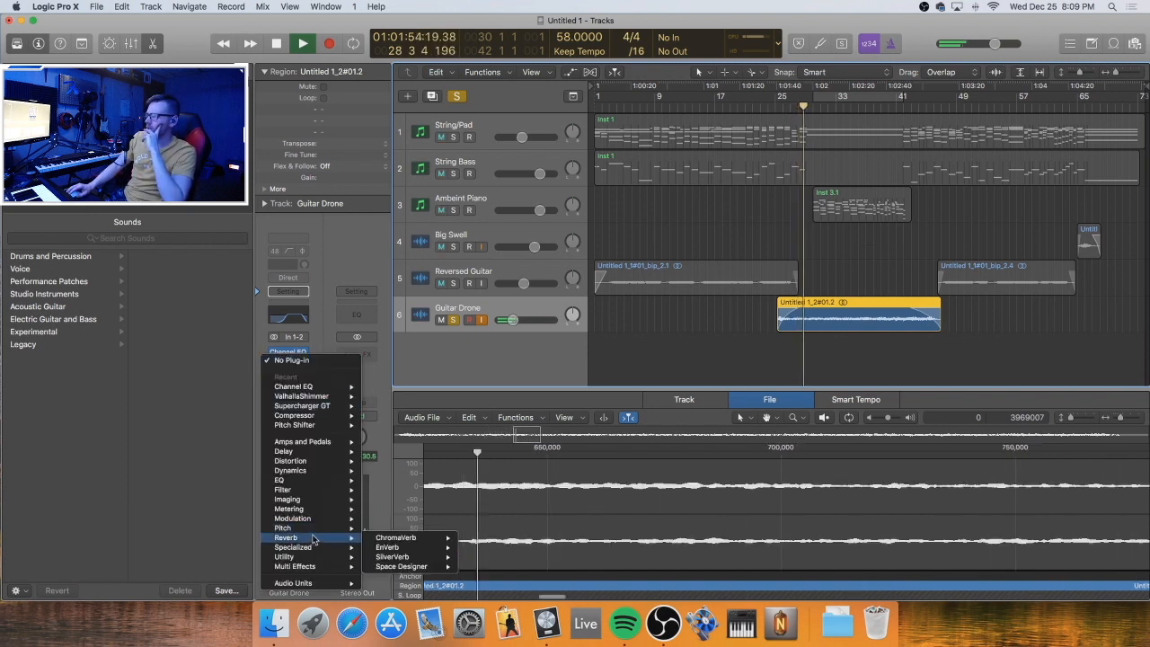
{"action": "mouse_move", "coordinate": [309, 583]}
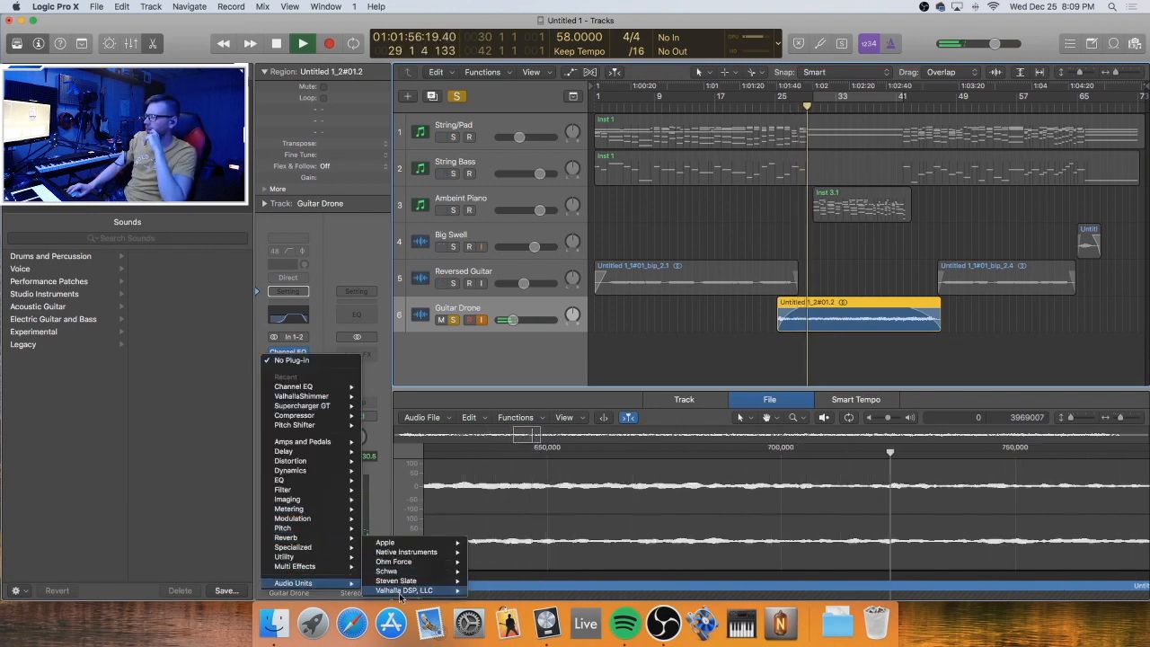
{"action": "mouse_move", "coordinate": [402, 591]}
{"action": "mouse_move", "coordinate": [546, 591]}
{"action": "left_click", "coordinate": [592, 582]}
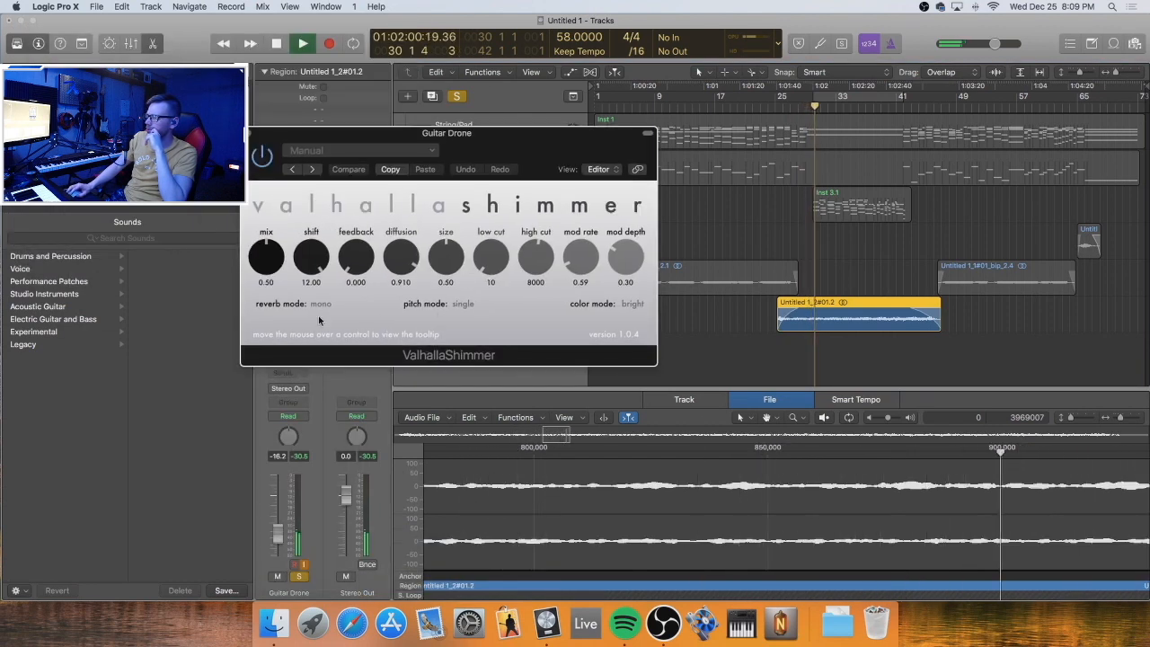
Configure ValhallaShimmer with smallStereo reverb mode, single pitch mode, mix 1.00 and feedback 0.096, and close its window
{"action": "left_click", "coordinate": [321, 303]}
{"action": "left_click", "coordinate": [339, 352]}
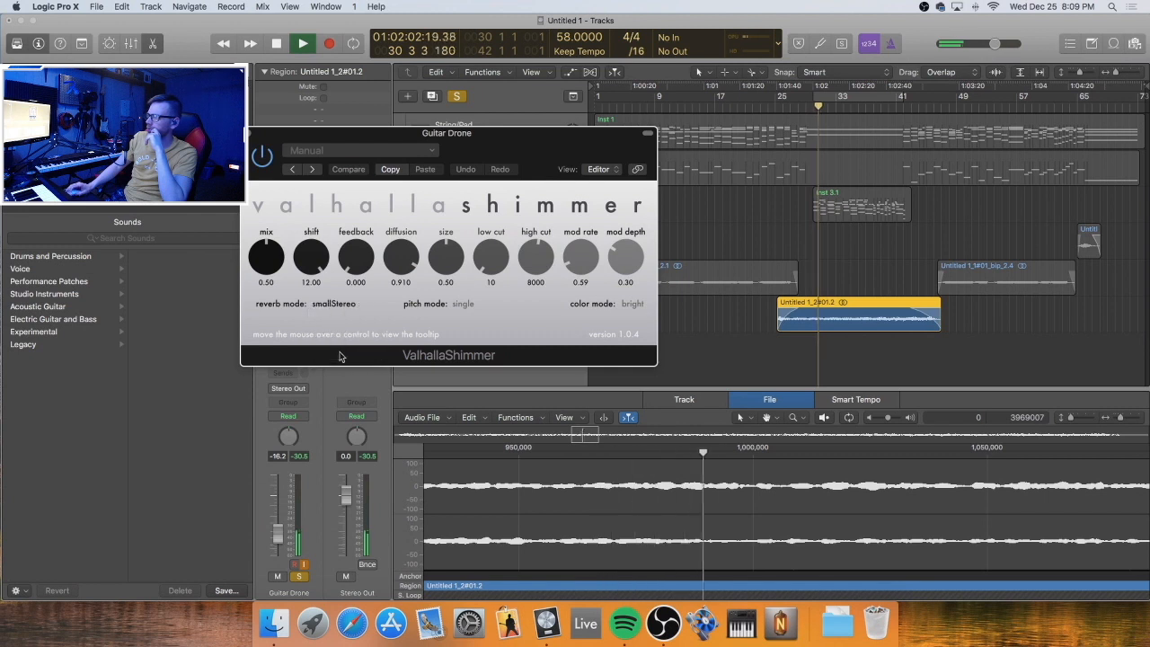
{"action": "left_click_drag", "start_coordinate": [268, 259], "coordinate": [267, 169]}
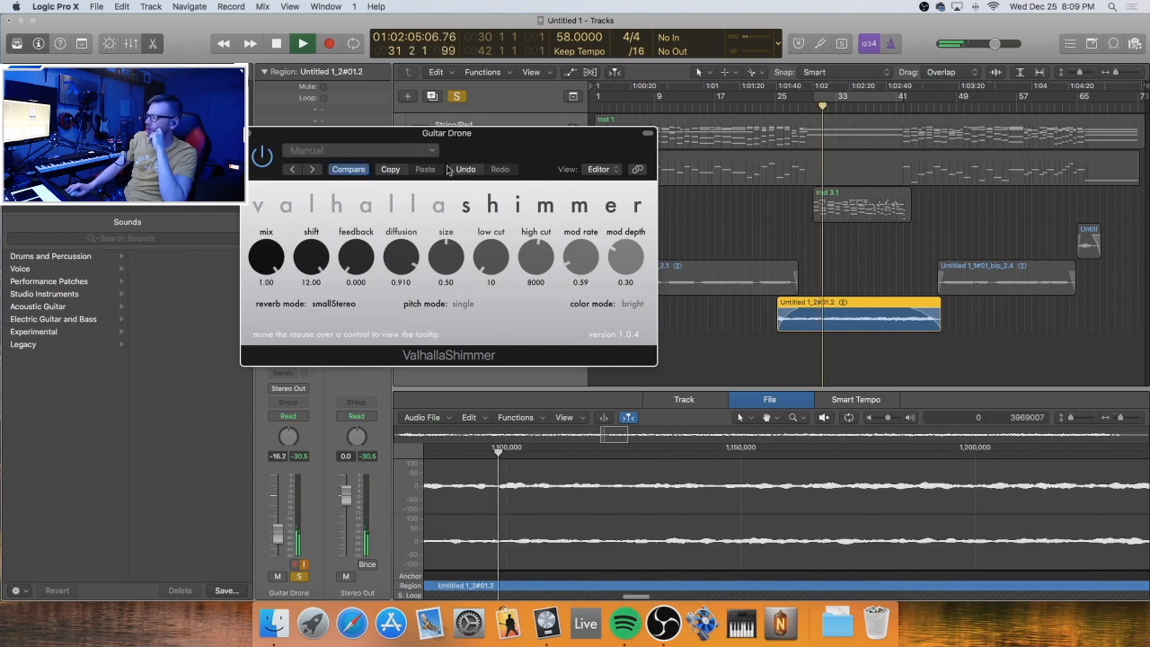
{"action": "left_click", "coordinate": [460, 304]}
{"action": "left_click", "coordinate": [469, 313]}
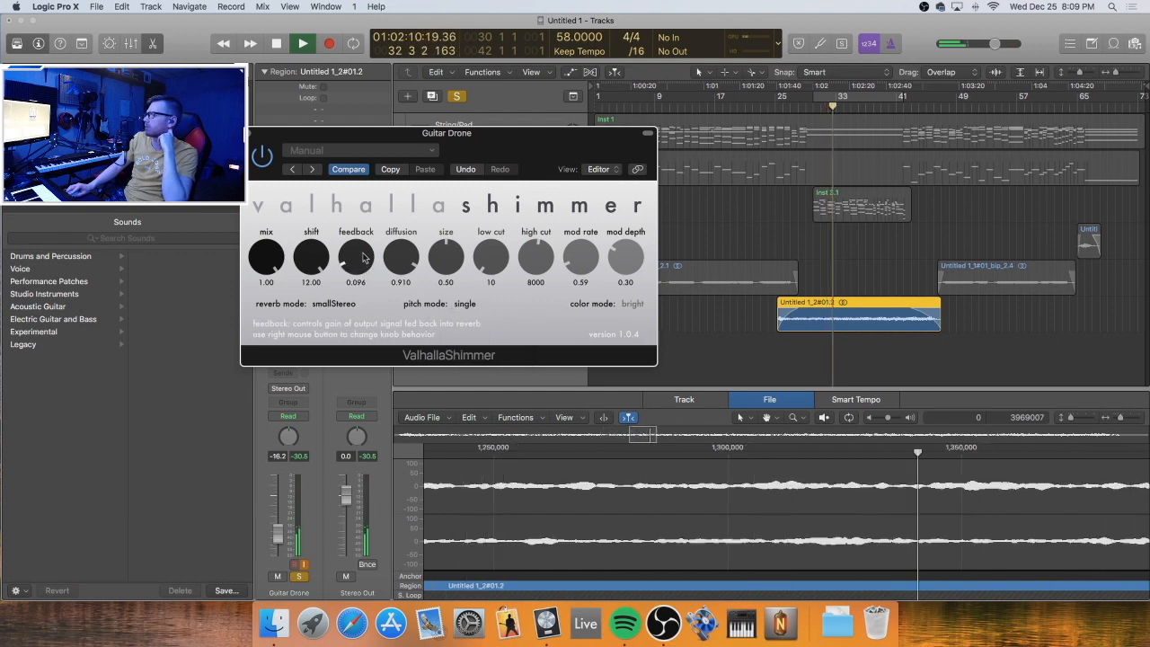
{"action": "left_click", "coordinate": [254, 134]}
Insert a stereo Direction Mixer after ValhallaShimmer on the Guitar Drone track and close its window
{"action": "left_click", "coordinate": [304, 360]}
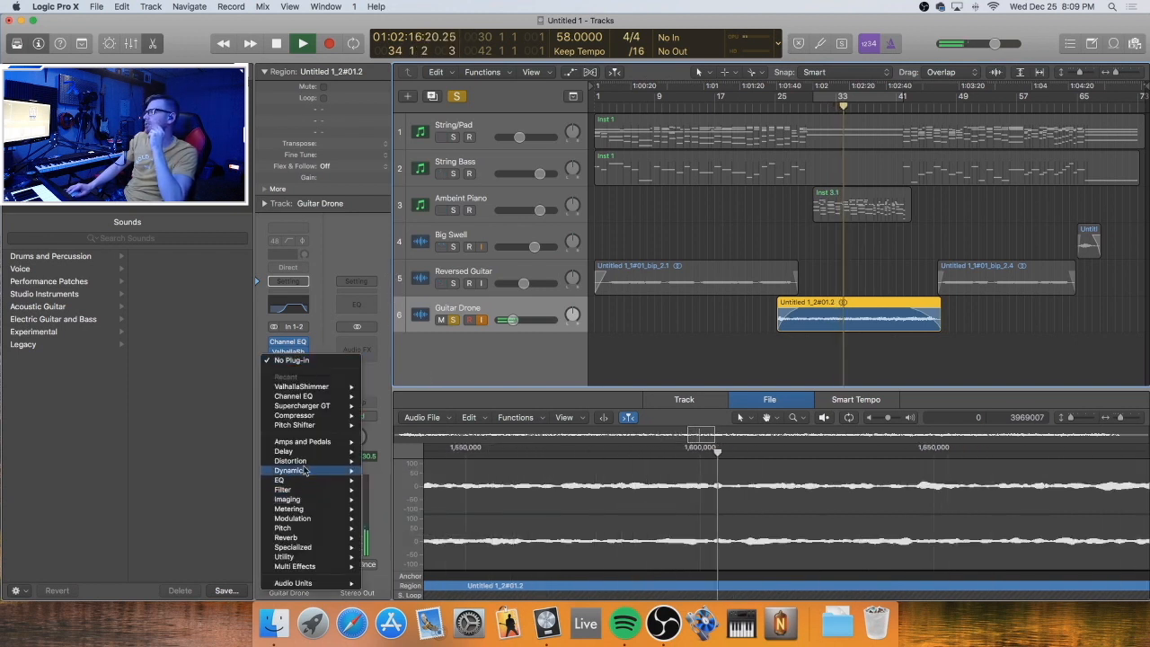
{"action": "mouse_move", "coordinate": [324, 501]}
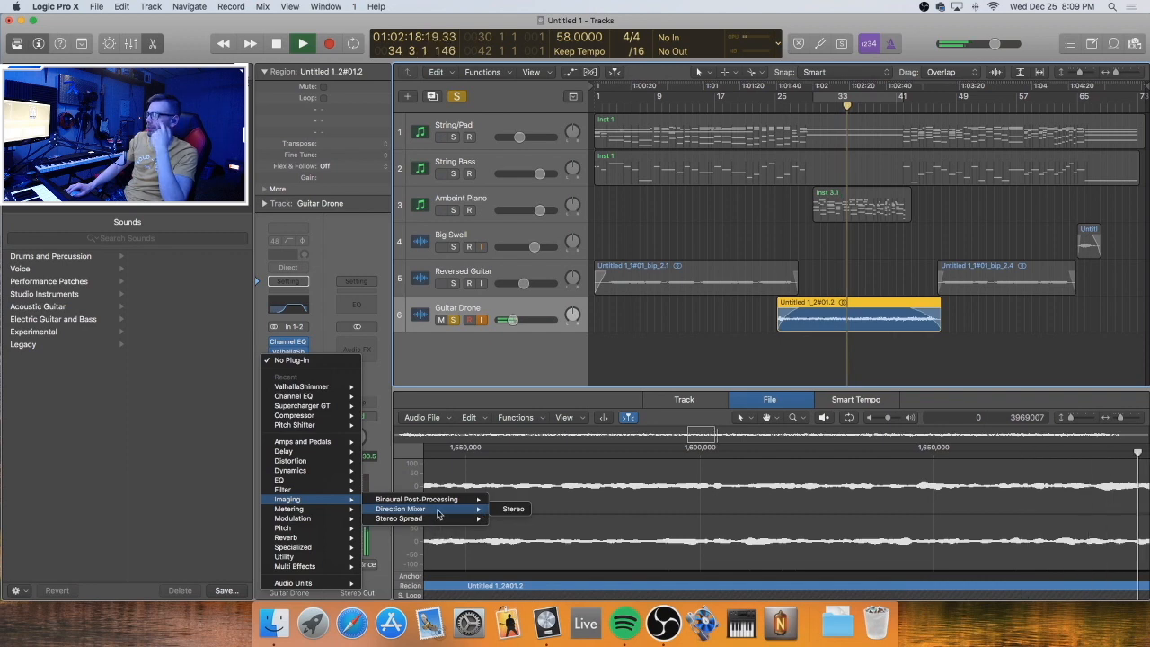
{"action": "left_click", "coordinate": [494, 509]}
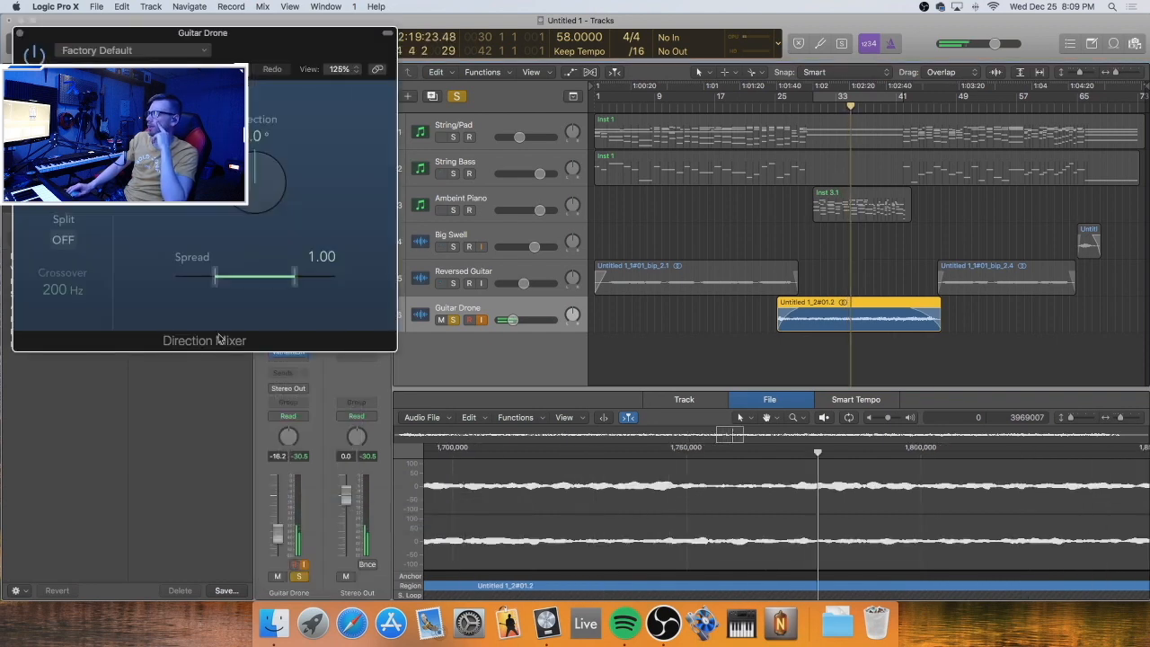
{"action": "key", "text": "ctrl+Up"}
{"action": "left_click", "coordinate": [319, 340]}
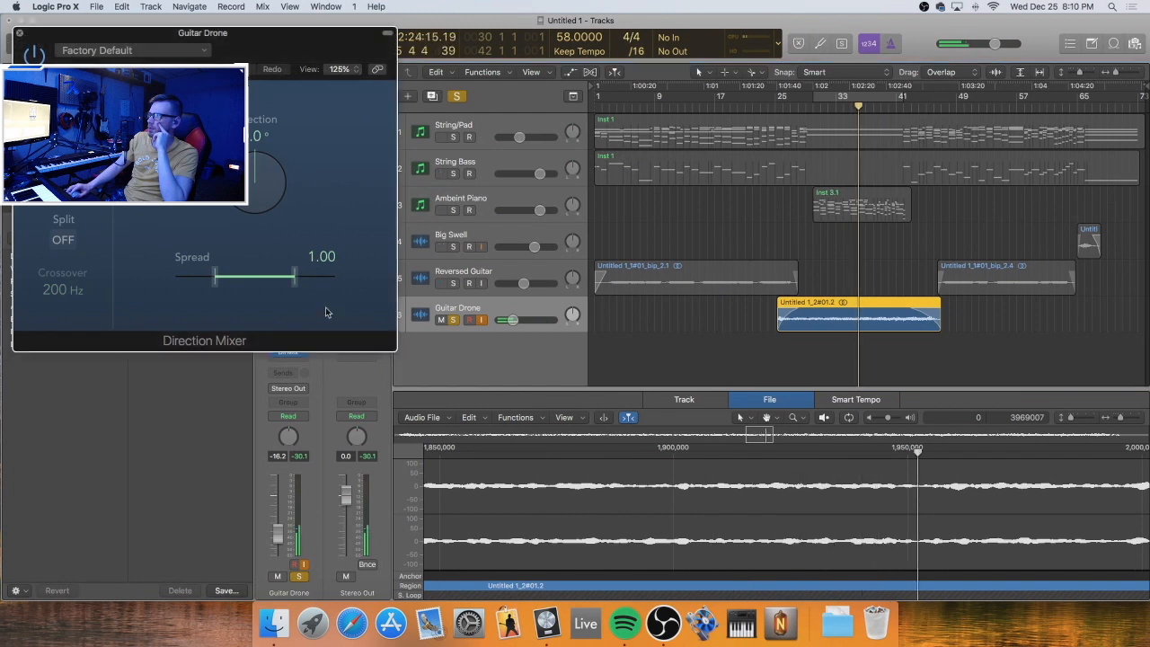
{"action": "left_click", "coordinate": [290, 355]}
{"action": "left_click_drag", "start_coordinate": [290, 363], "coordinate": [290, 361]}
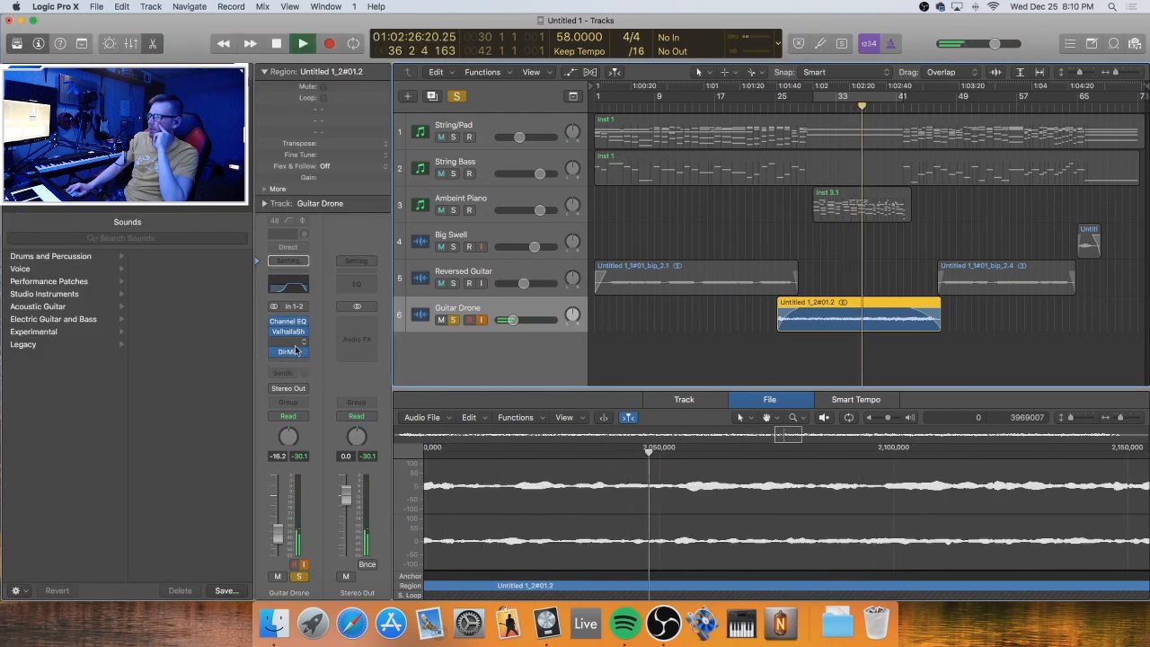
Insert a stereo Tremolo between ValhallaShimmer and the Direction Mixer on the Guitar Drone track
{"action": "left_click", "coordinate": [292, 353]}
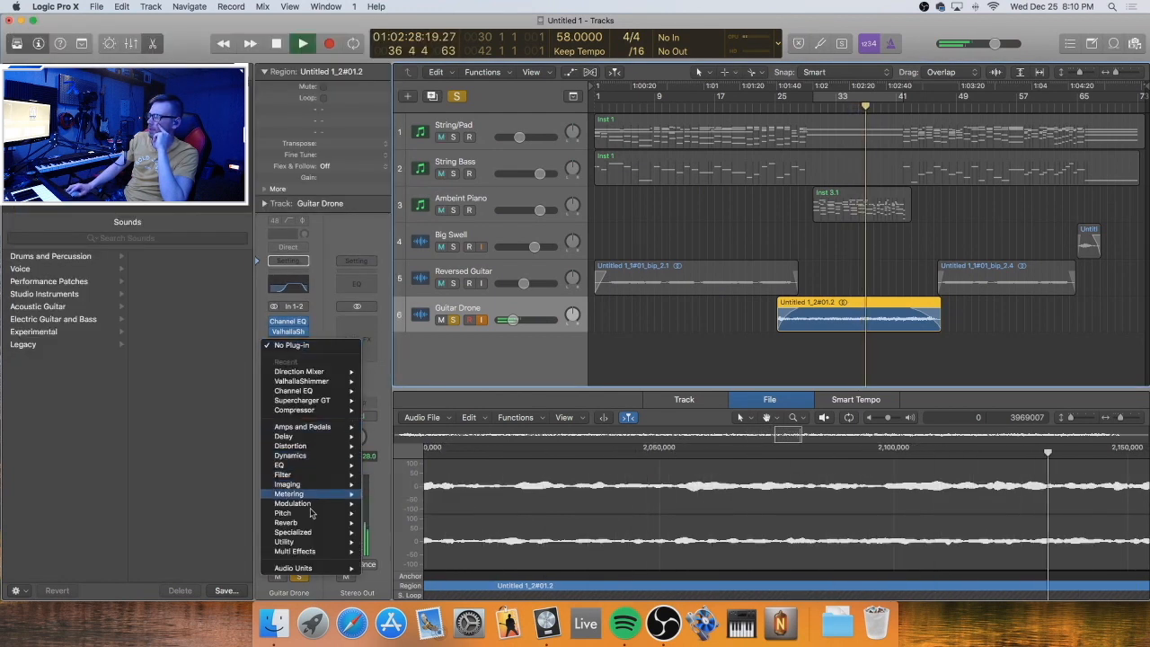
{"action": "mouse_move", "coordinate": [309, 527]}
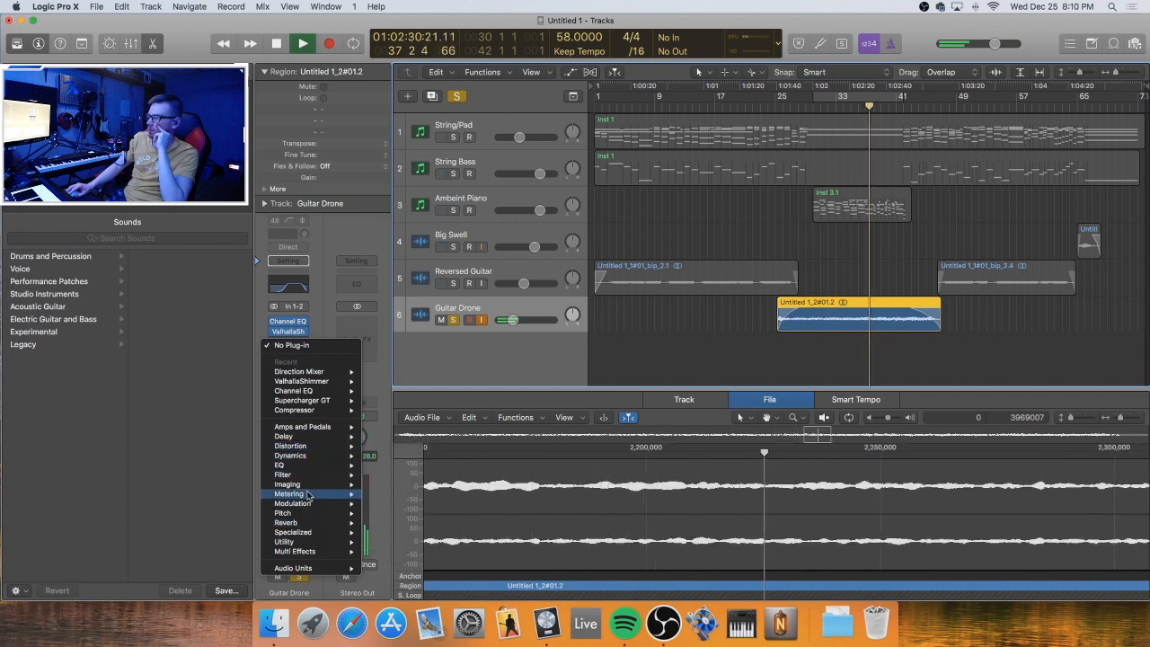
{"action": "mouse_move", "coordinate": [357, 494]}
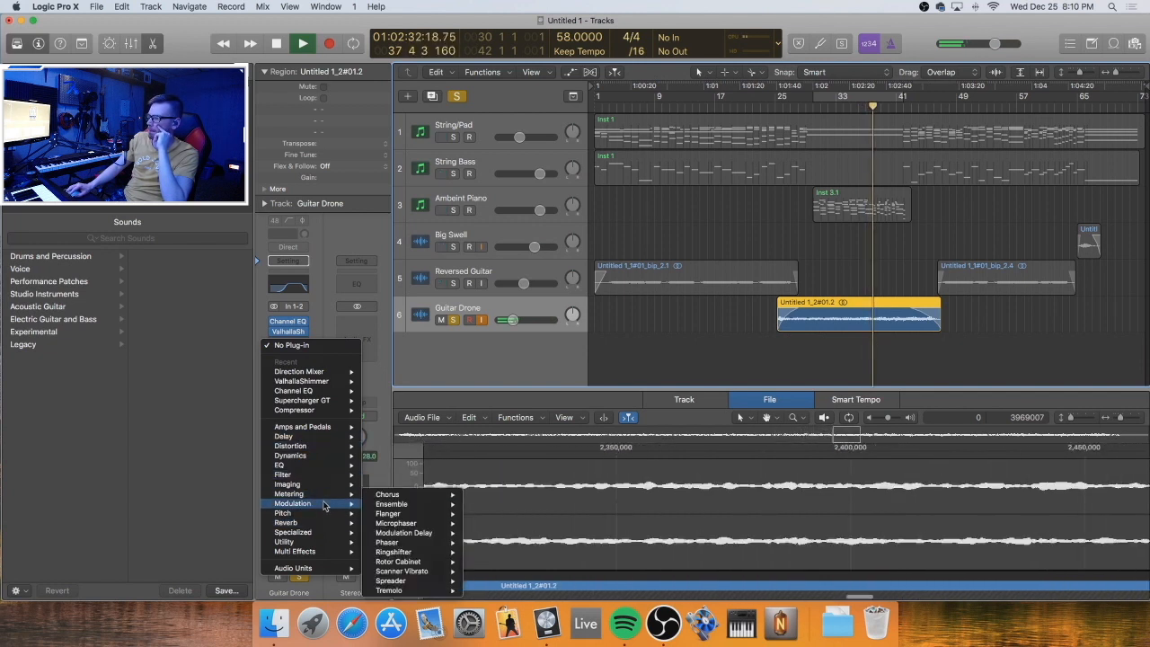
{"action": "mouse_move", "coordinate": [404, 589]}
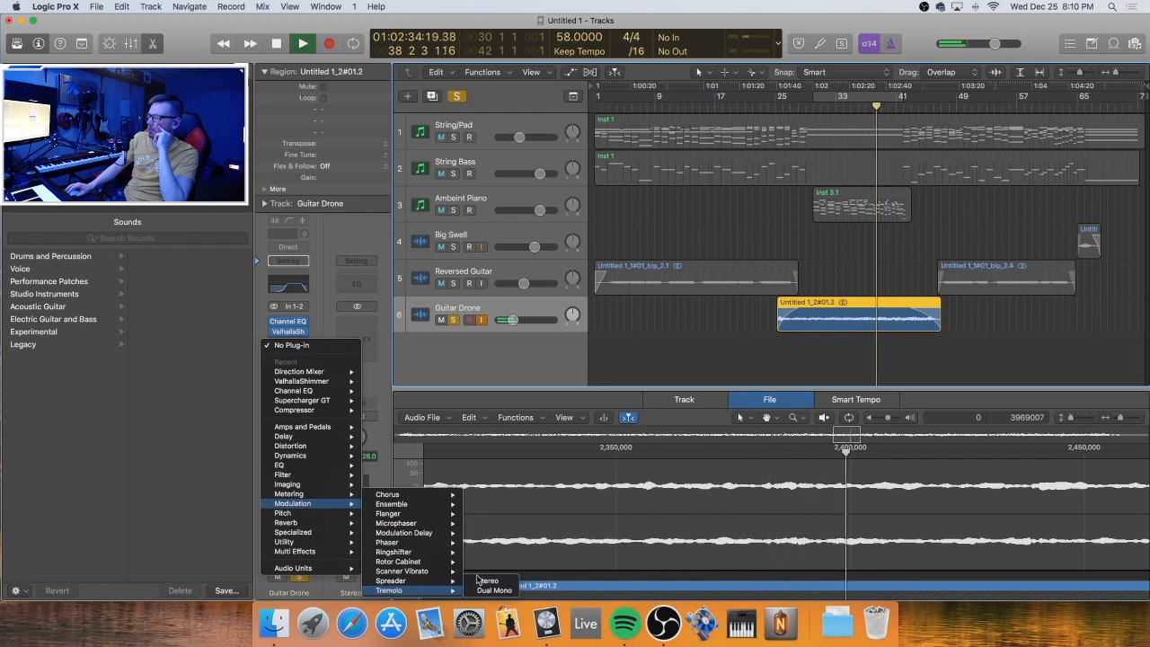
{"action": "left_click", "coordinate": [485, 582]}
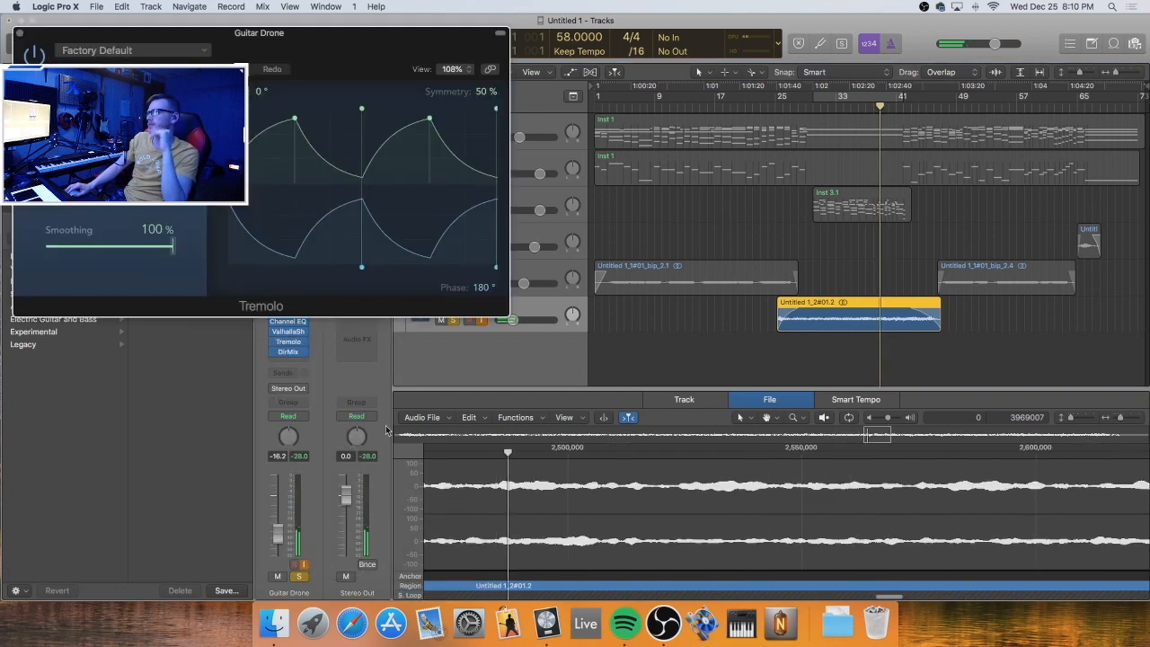
Try several depth settings in the Guitar Drone's Tremolo, leave a gentler modulation depth, and close its window
{"action": "left_click_drag", "start_coordinate": [159, 160], "coordinate": [196, 271]}
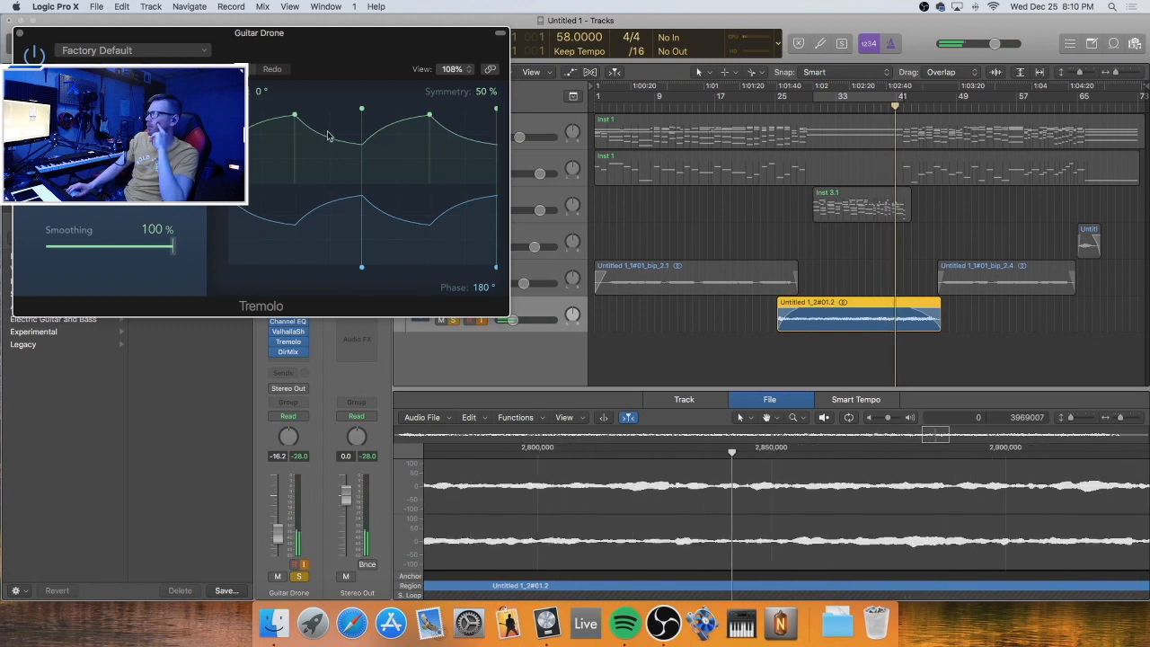
{"action": "left_click_drag", "start_coordinate": [151, 139], "coordinate": [151, 54]}
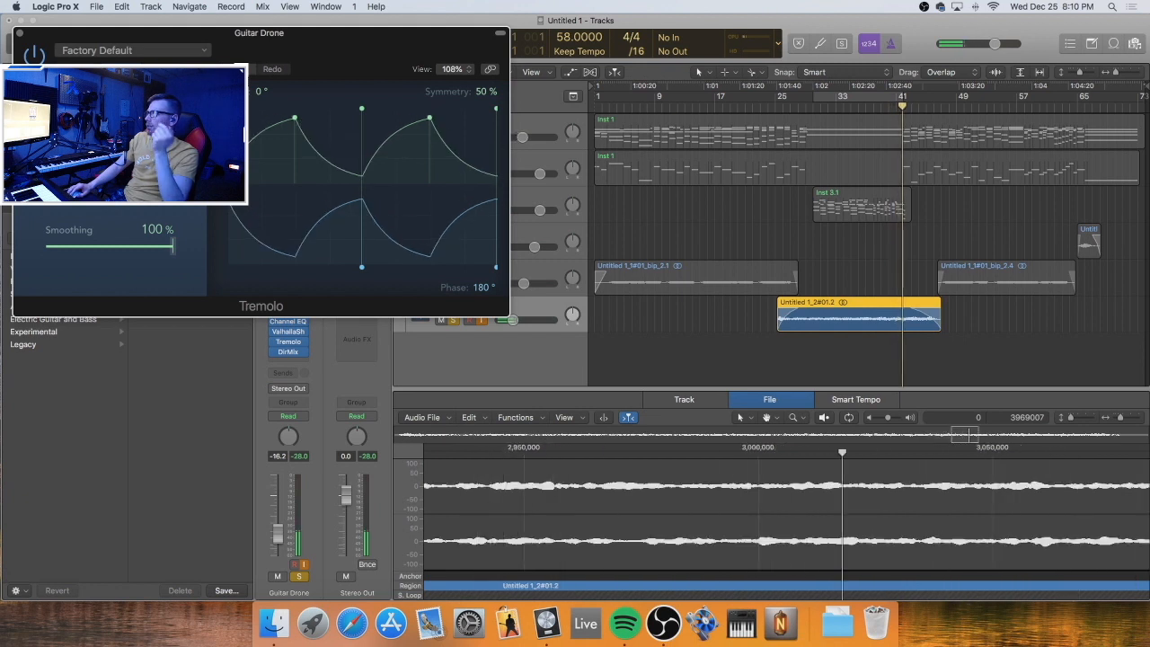
{"action": "left_click_drag", "start_coordinate": [150, 134], "coordinate": [151, 171]}
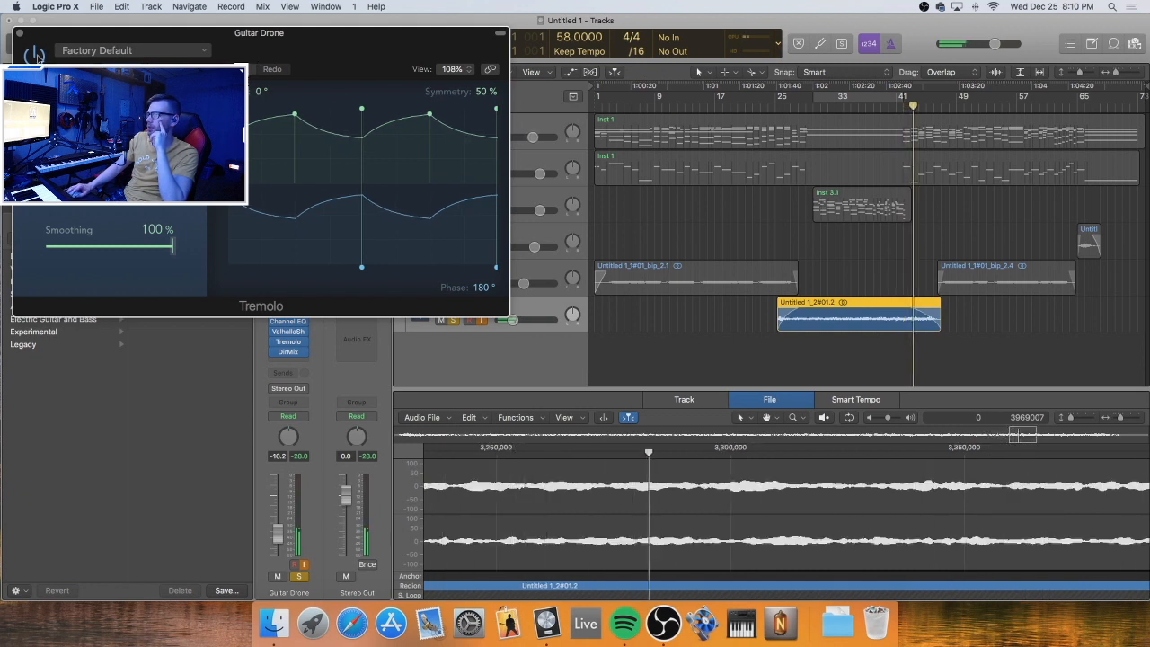
{"action": "left_click", "coordinate": [19, 33]}
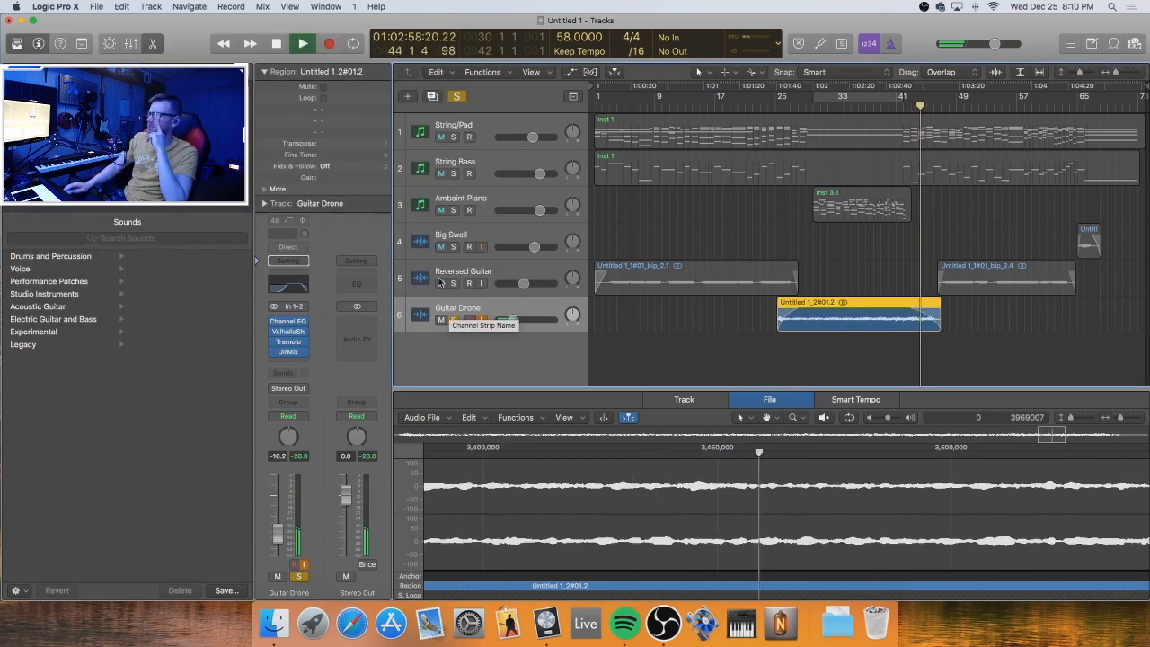
Set the spread of the Guitar Drone's Direction Mixer to 1.40 while playing the region, and close its window
{"action": "left_click", "coordinate": [297, 354]}
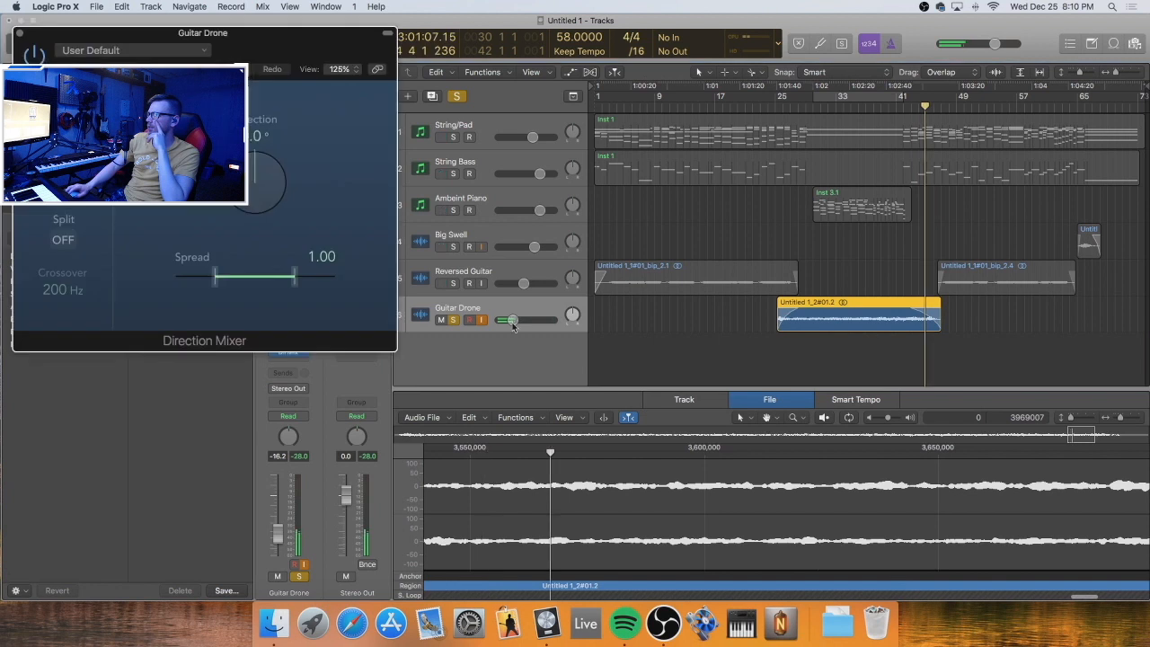
{"action": "left_click", "coordinate": [299, 280]}
{"action": "left_click_drag", "start_coordinate": [299, 281], "coordinate": [380, 271]}
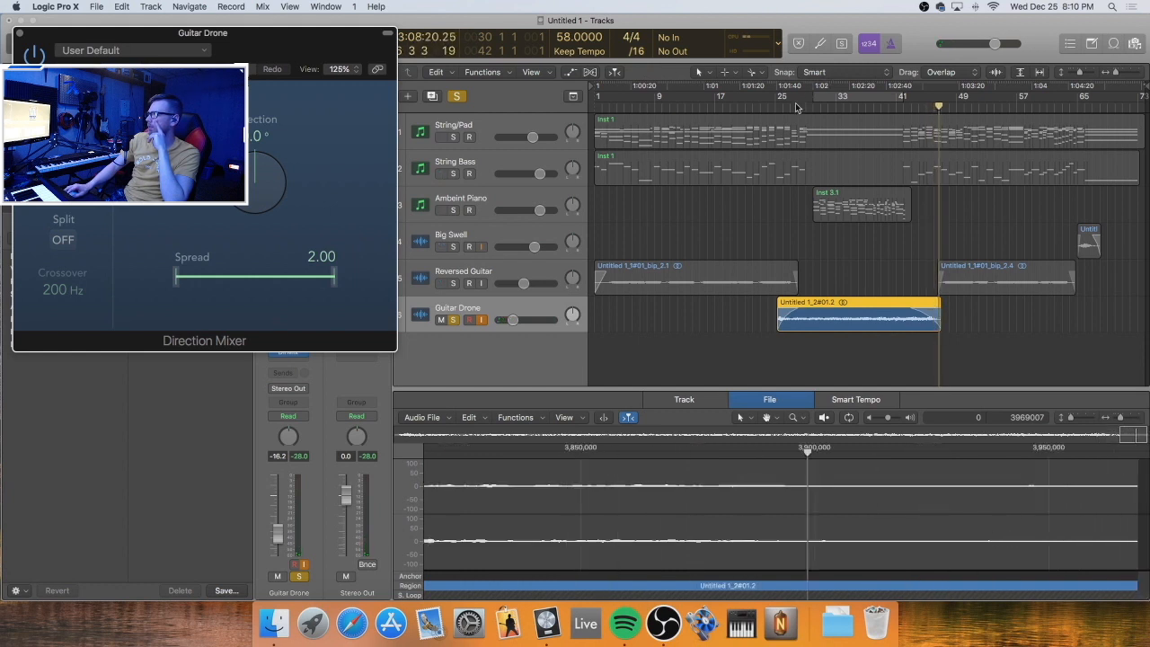
{"action": "left_click", "coordinate": [789, 99]}
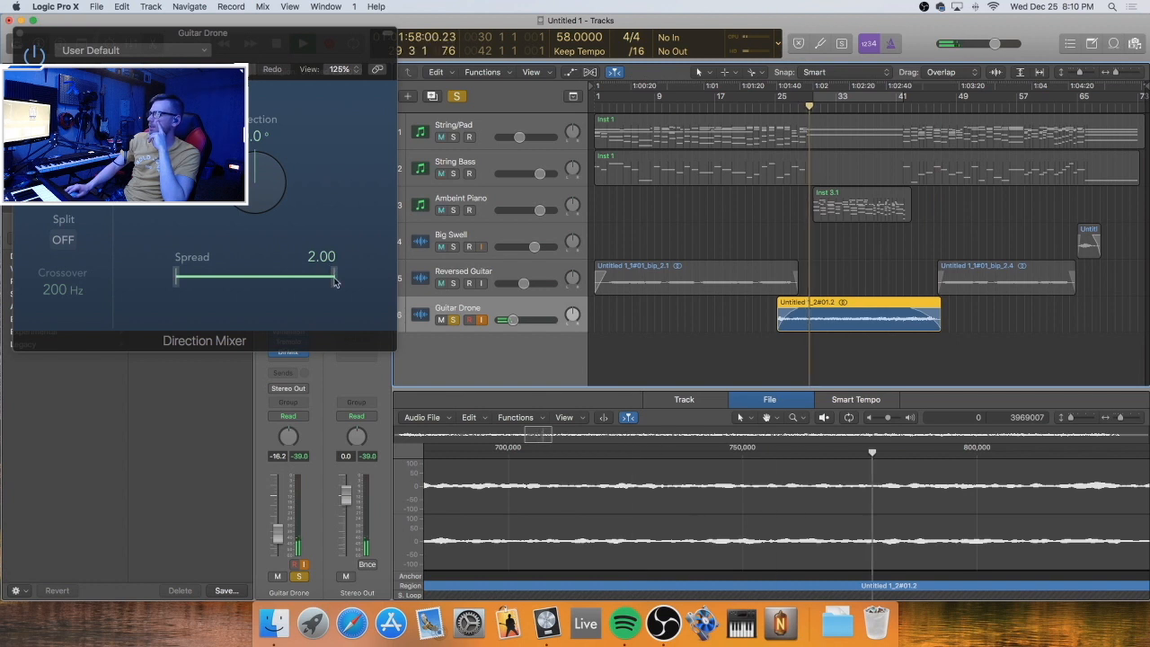
{"action": "left_click_drag", "start_coordinate": [333, 282], "coordinate": [311, 283]}
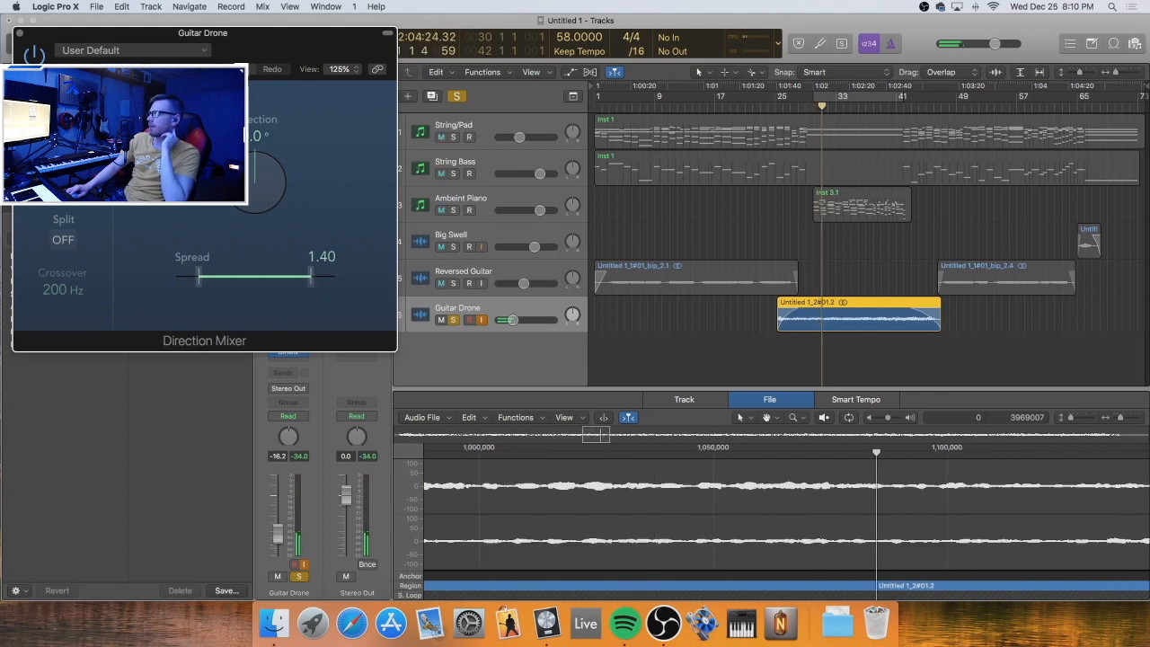
{"action": "left_click", "coordinate": [20, 34]}
Compare the Guitar Drone soloed, muted and in the full mix, and raise its track volume to -11.2 dB
{"action": "left_click", "coordinate": [453, 320]}
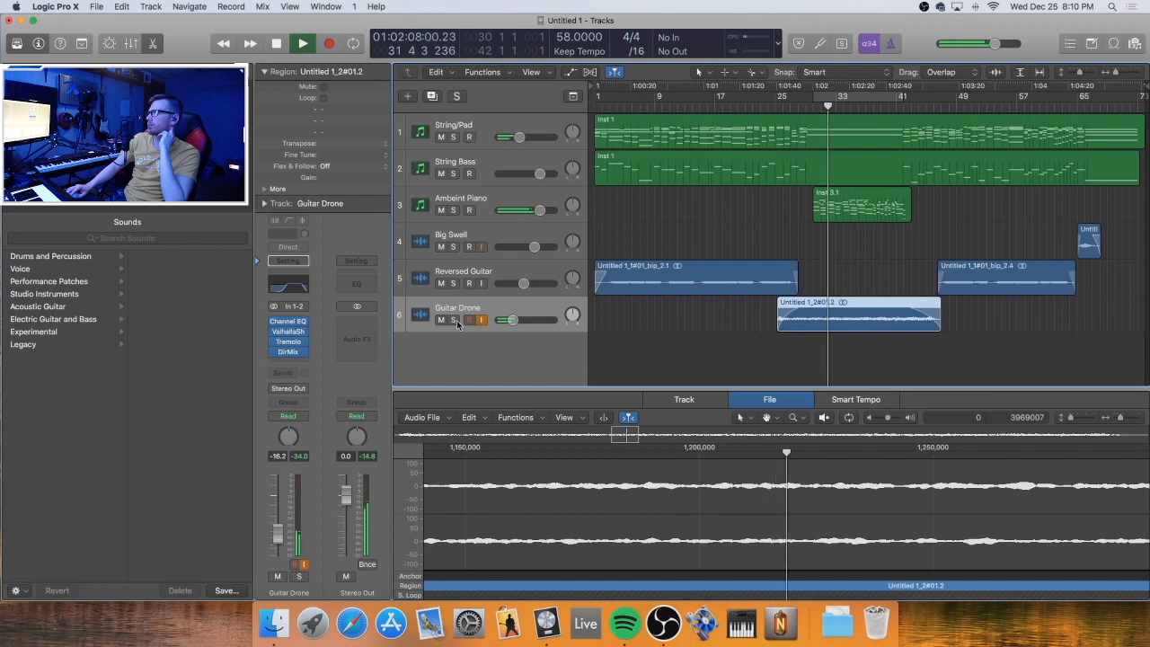
{"action": "left_click", "coordinate": [453, 321]}
{"action": "left_click", "coordinate": [454, 320]}
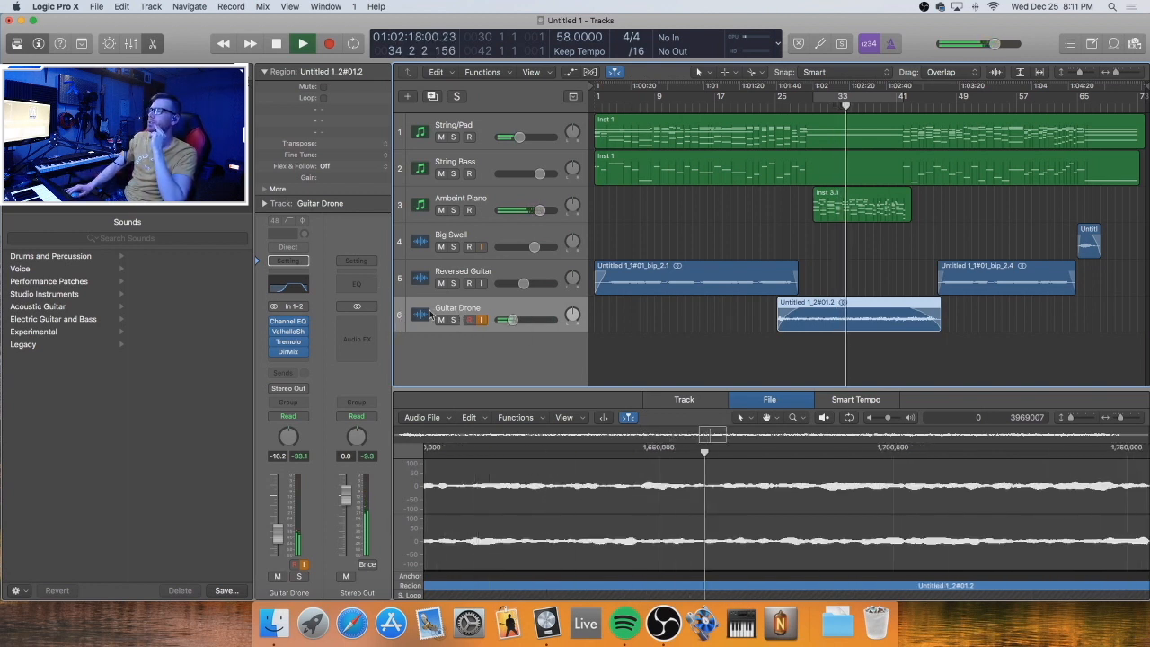
{"action": "left_click", "coordinate": [443, 321]}
{"action": "left_click", "coordinate": [452, 320]}
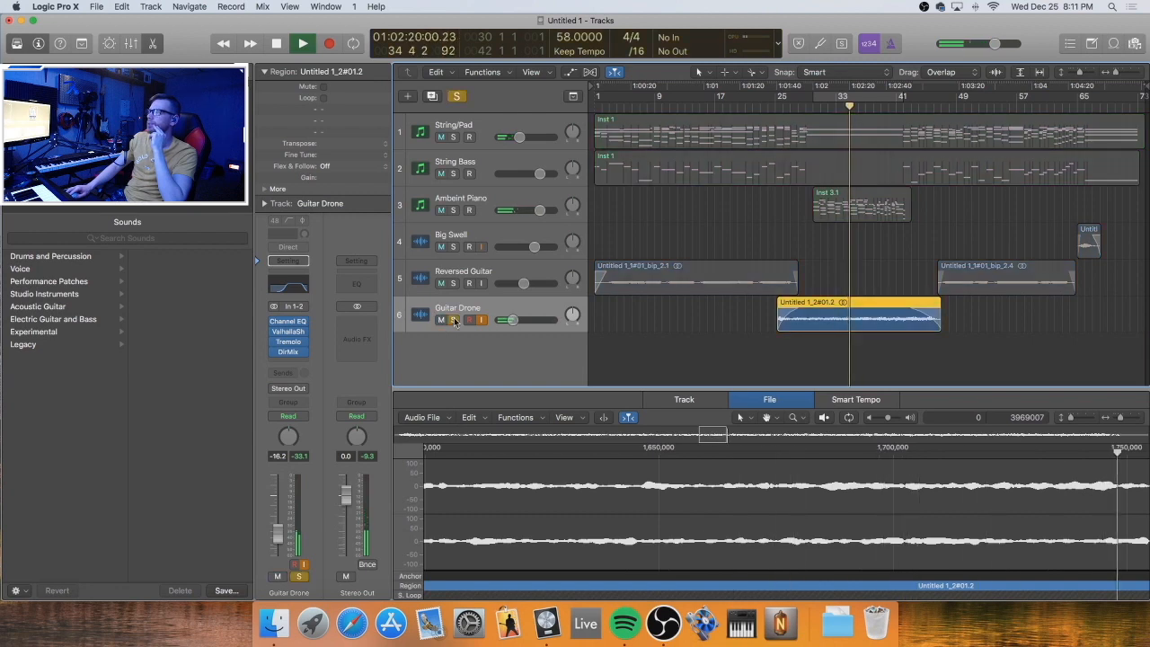
{"action": "left_click", "coordinate": [453, 321]}
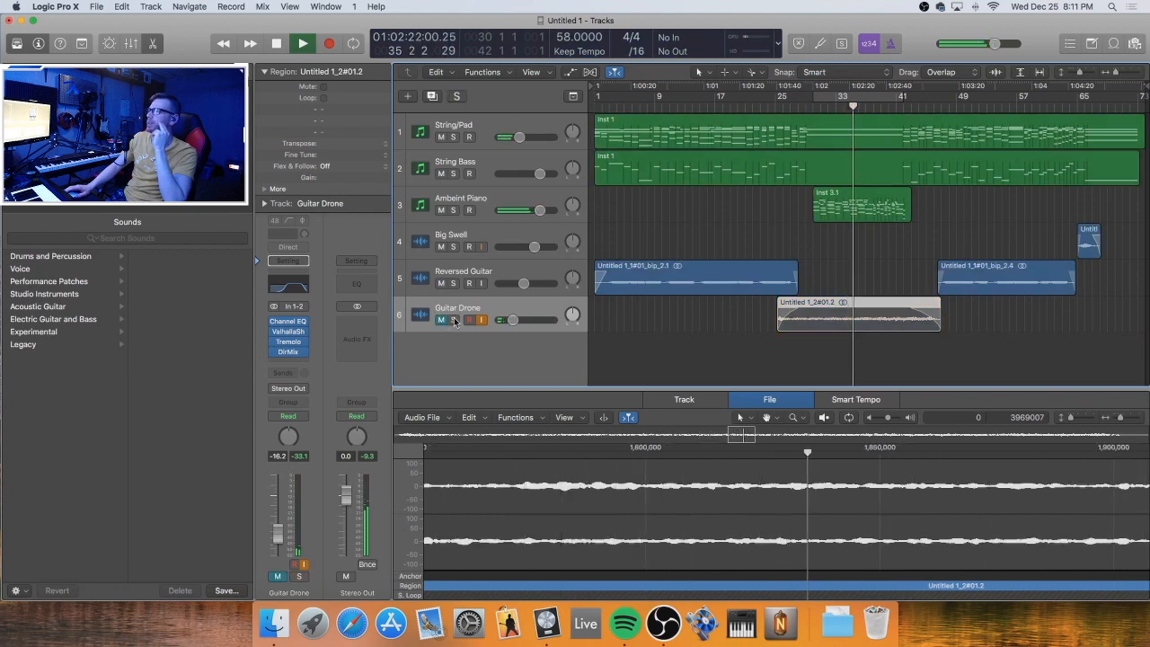
{"action": "left_click", "coordinate": [452, 320]}
{"action": "left_click", "coordinate": [452, 320]}
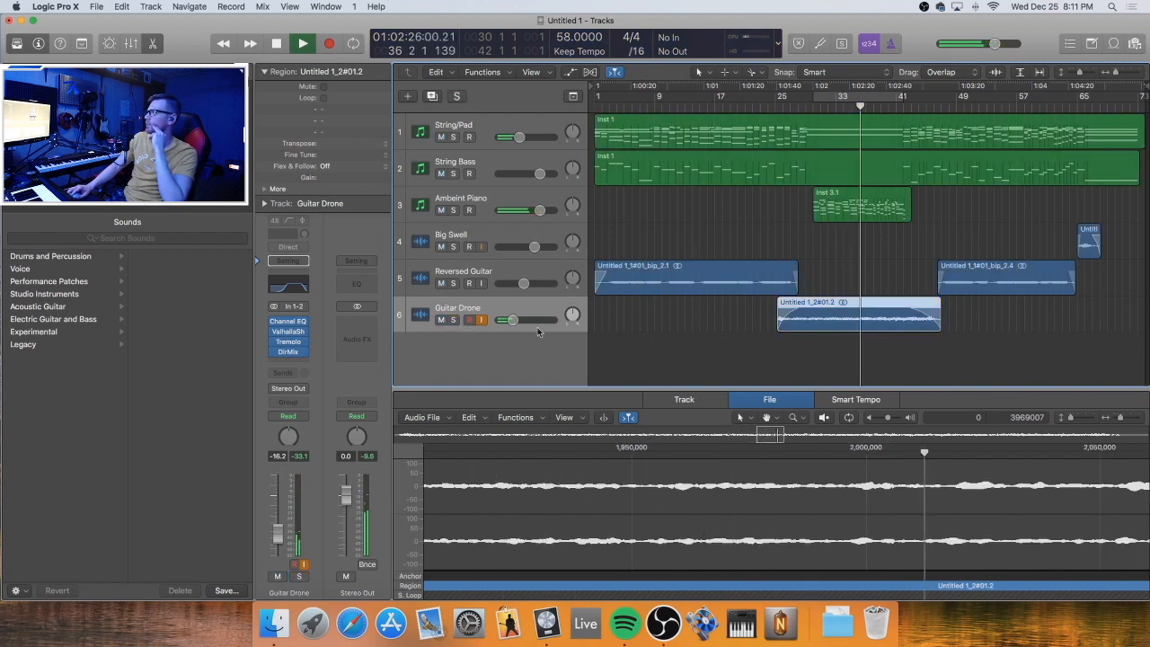
{"action": "left_click_drag", "start_coordinate": [512, 320], "coordinate": [519, 319]}
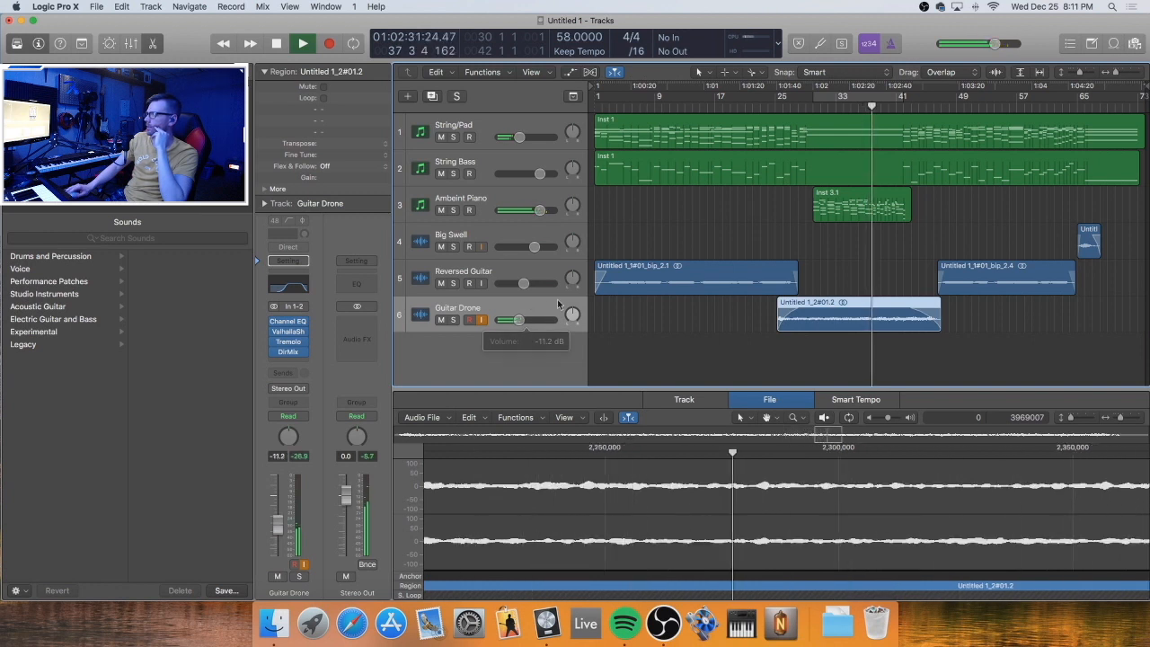
{"action": "left_click", "coordinate": [750, 236]}
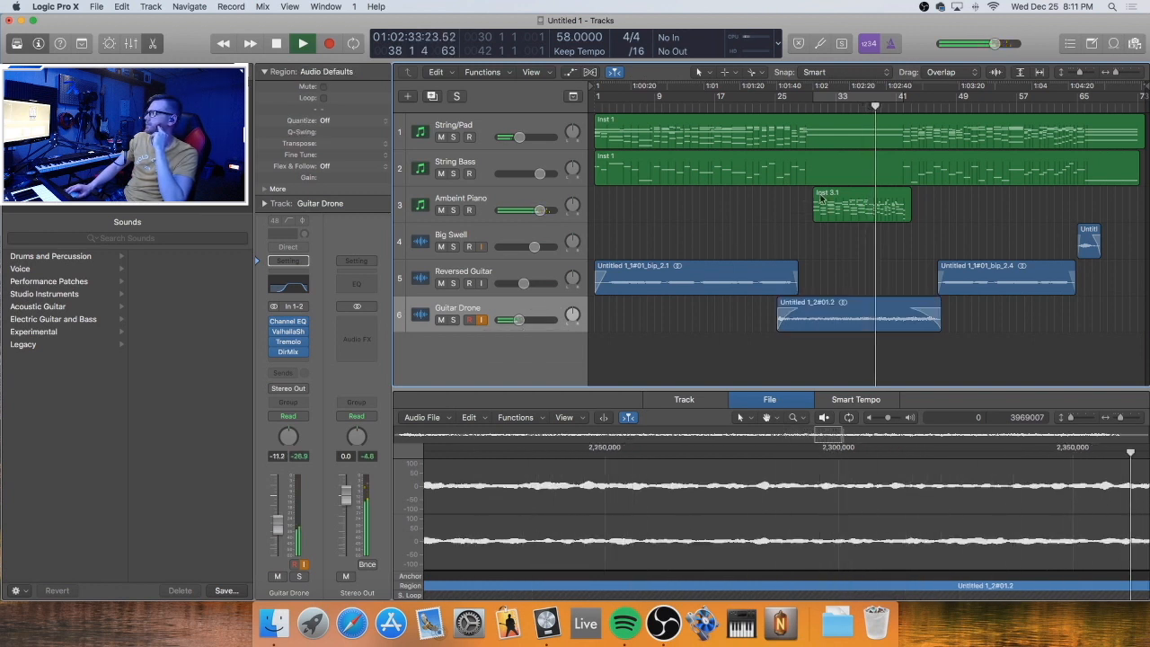
Audition the Ambeint Piano and Guitar Drone tracks soloed and within the full mix, and view the String Bass and piano regions
{"action": "left_click", "coordinate": [454, 211]}
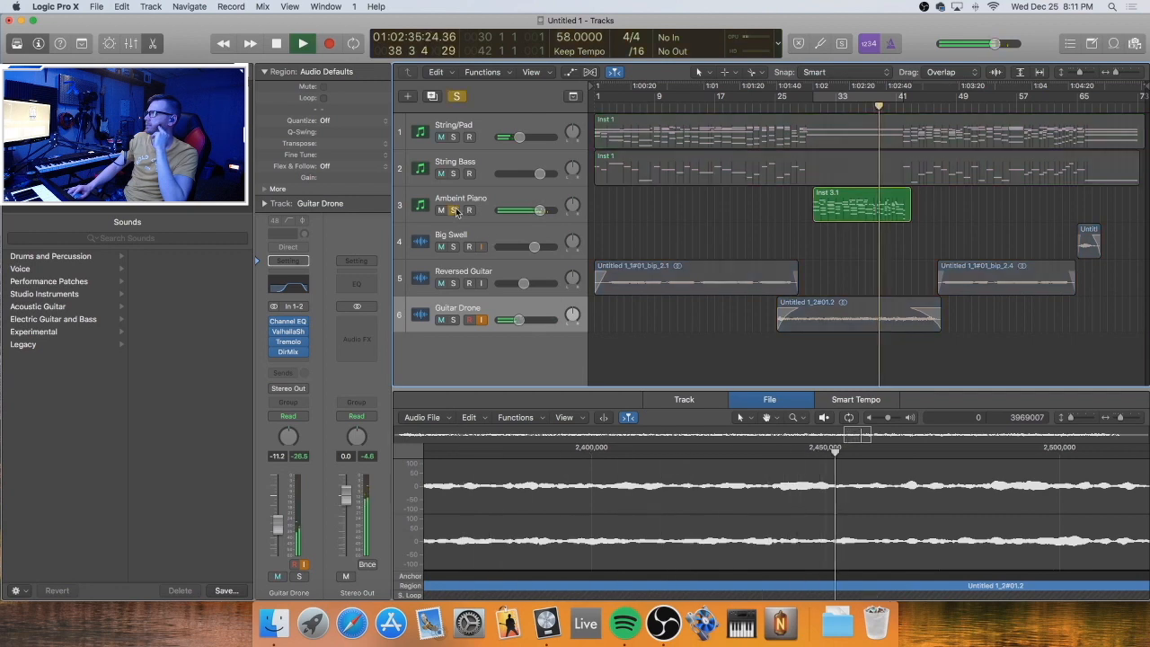
{"action": "left_click", "coordinate": [454, 211]}
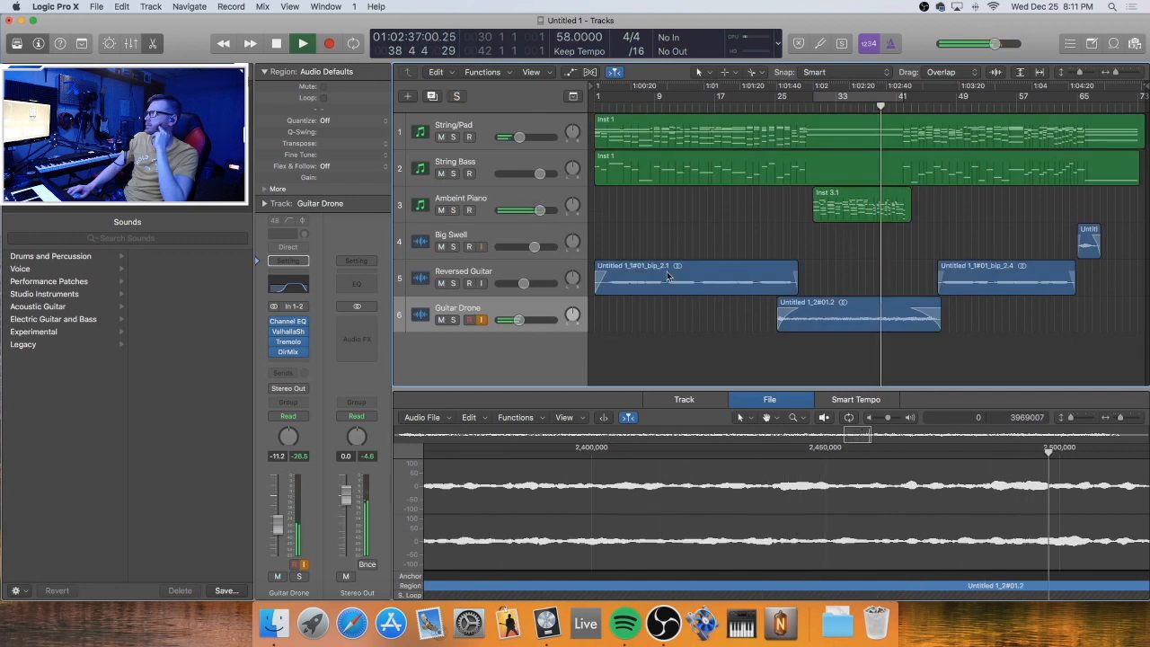
{"action": "left_click", "coordinate": [457, 321]}
{"action": "left_click", "coordinate": [455, 321]}
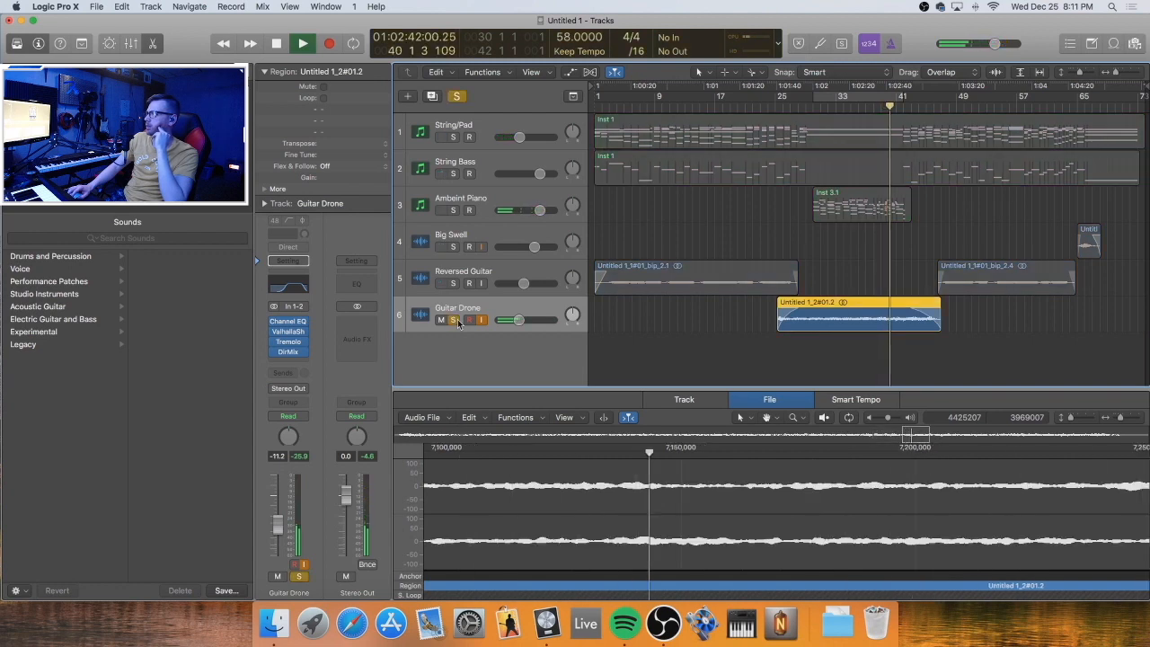
{"action": "left_click", "coordinate": [456, 320]}
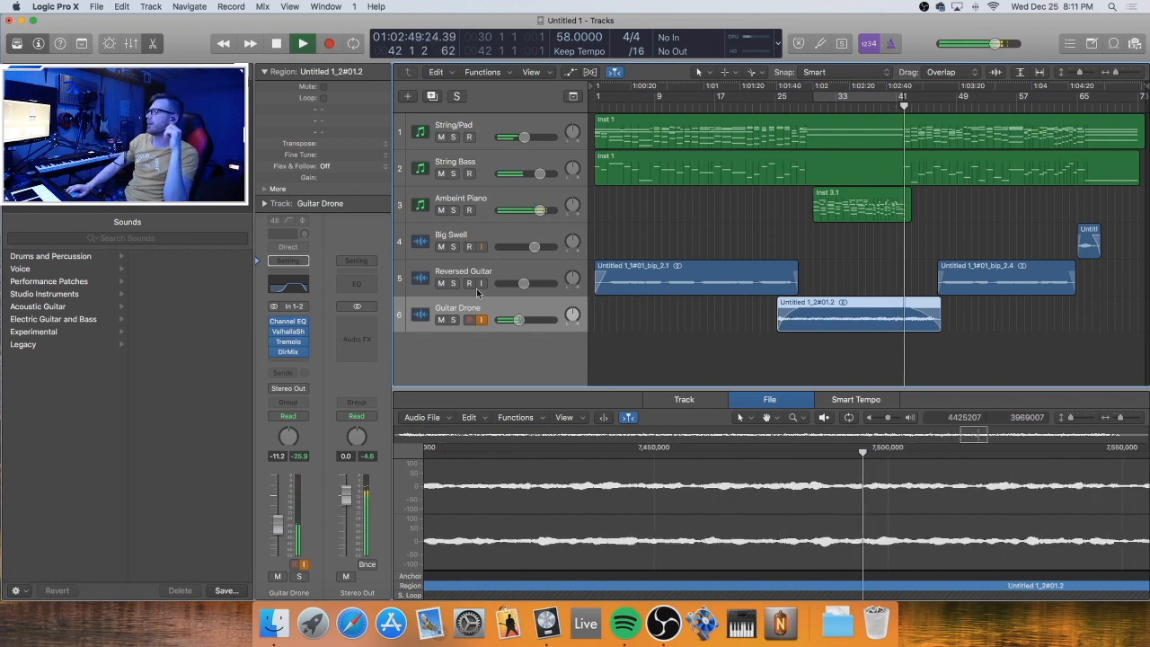
{"action": "left_click", "coordinate": [935, 180]}
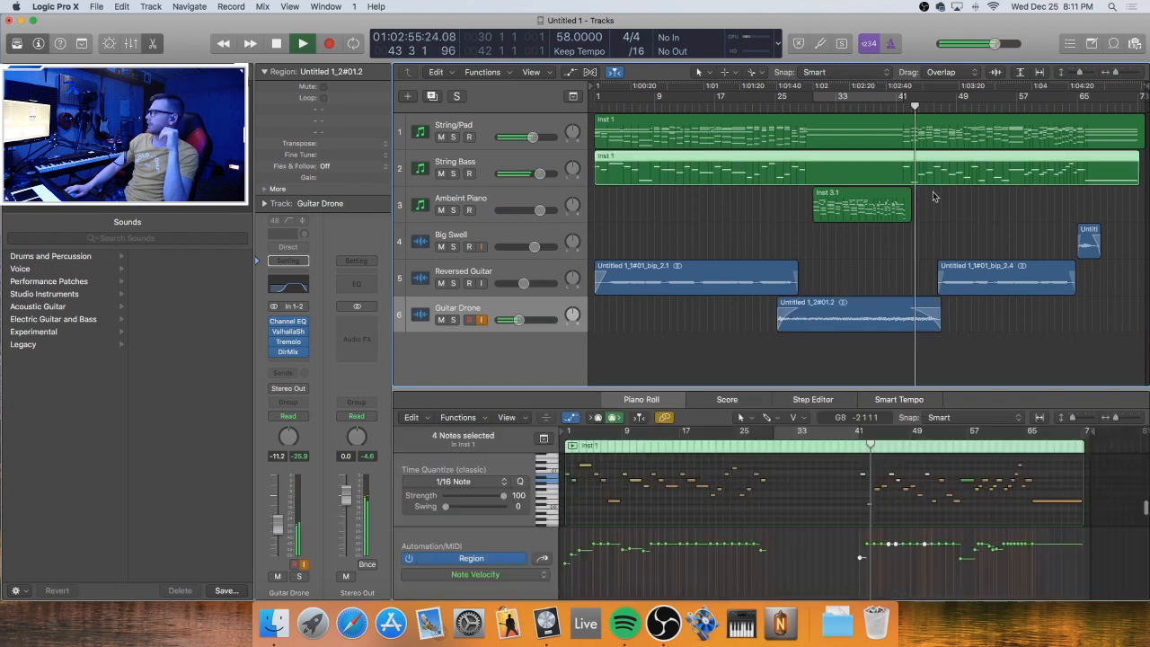
{"action": "left_click", "coordinate": [898, 207]}
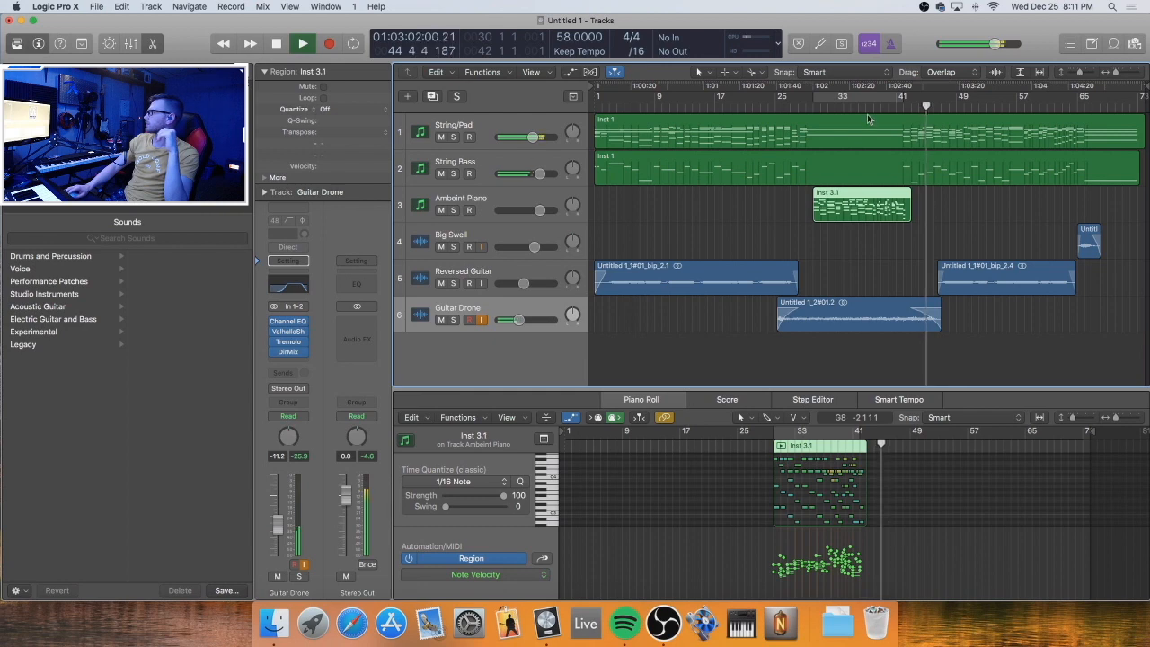
Insert the Velocity Processor MIDI effect on the String/Pad track and move its window clear of the channel strip
{"action": "left_click", "coordinate": [924, 126]}
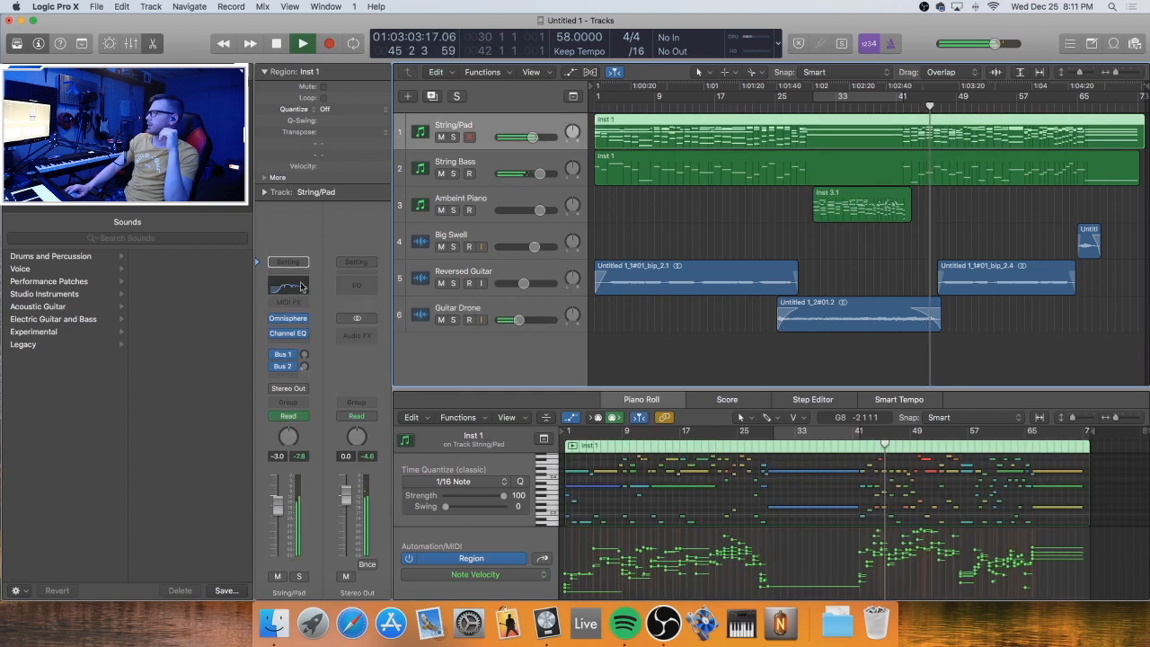
{"action": "left_click", "coordinate": [281, 306]}
{"action": "left_click", "coordinate": [363, 312]}
{"action": "left_click", "coordinate": [300, 303]}
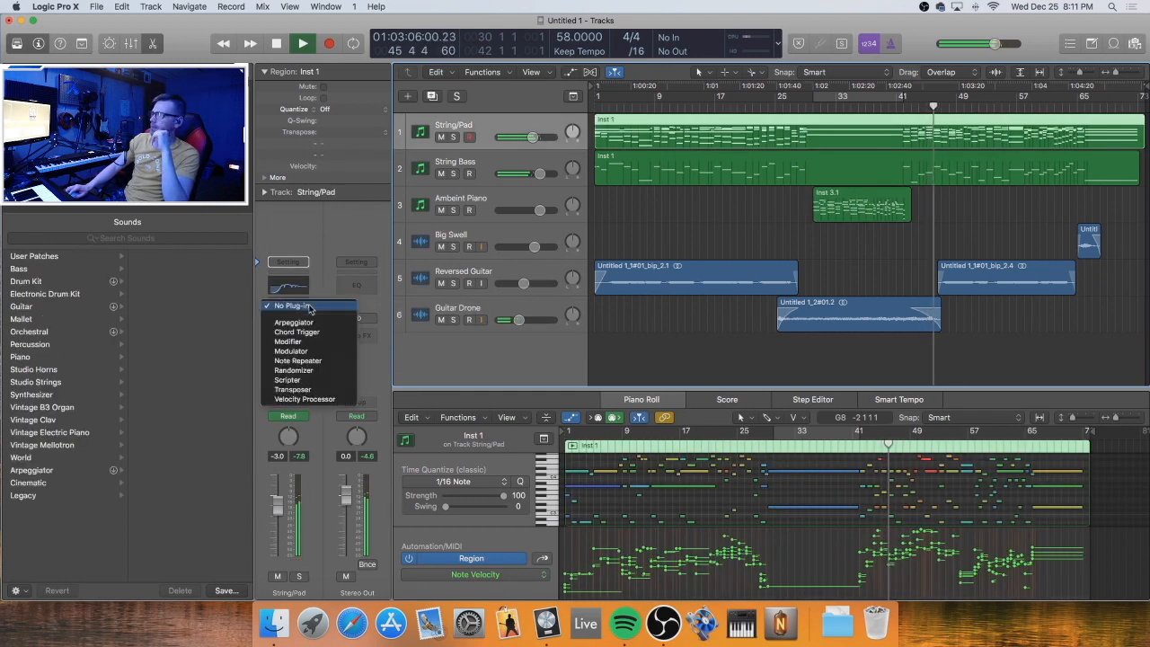
{"action": "left_click", "coordinate": [339, 401]}
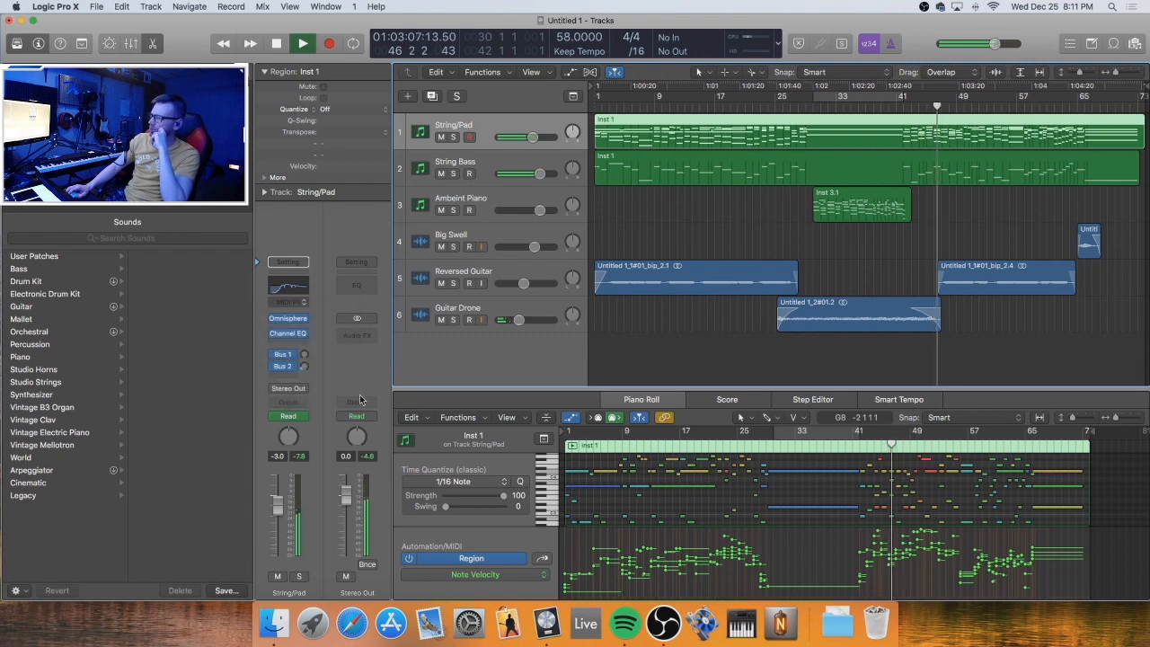
{"action": "left_click_drag", "start_coordinate": [279, 71], "coordinate": [860, 59]}
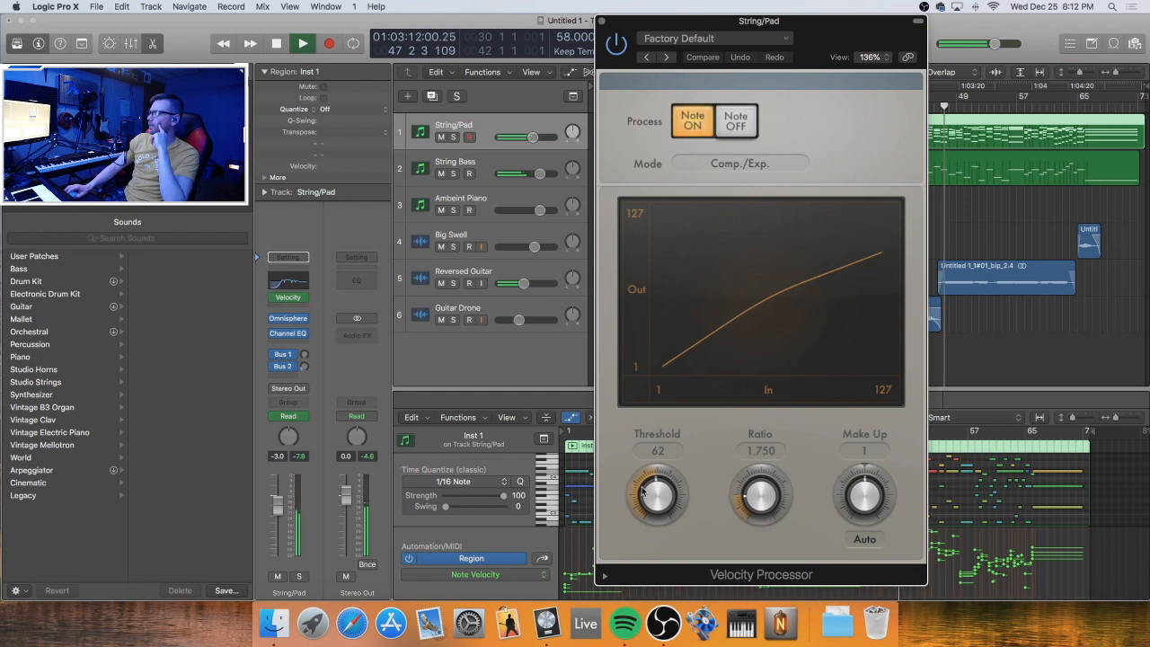
Lower the Velocity Processor's threshold to 44 and raise its ratio to about 2.5
{"action": "left_click_drag", "start_coordinate": [651, 506], "coordinate": [654, 508]}
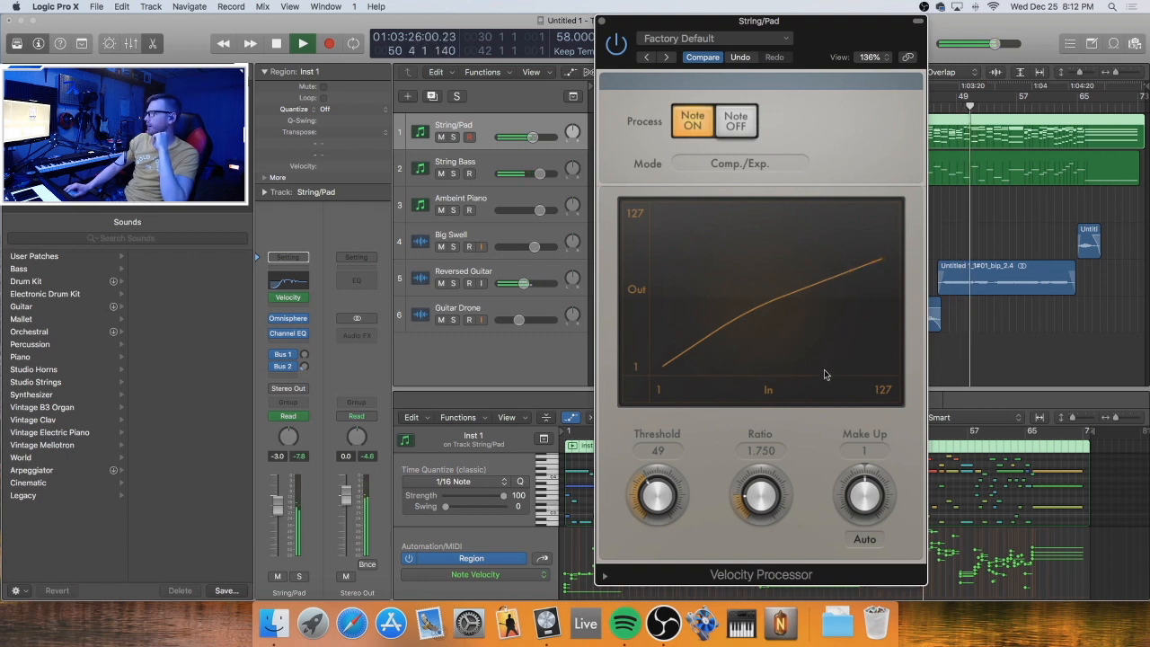
{"action": "left_click_drag", "start_coordinate": [752, 495], "coordinate": [762, 491]}
{"action": "left_click_drag", "start_coordinate": [683, 492], "coordinate": [667, 500]}
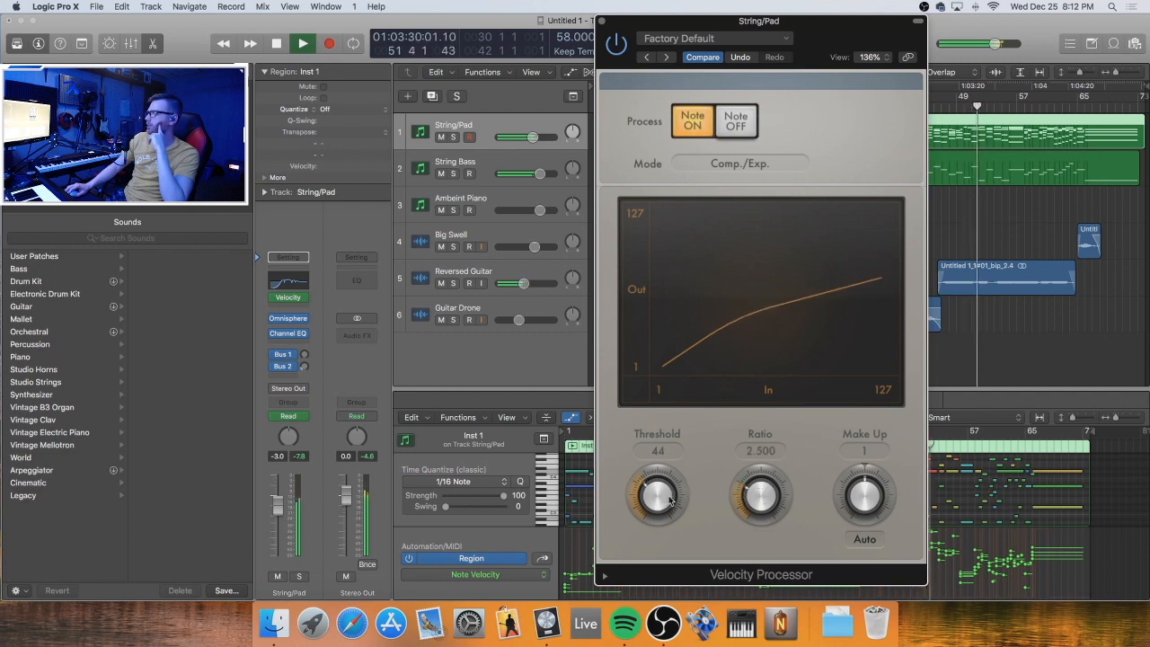
{"action": "left_click_drag", "start_coordinate": [774, 479], "coordinate": [780, 474]}
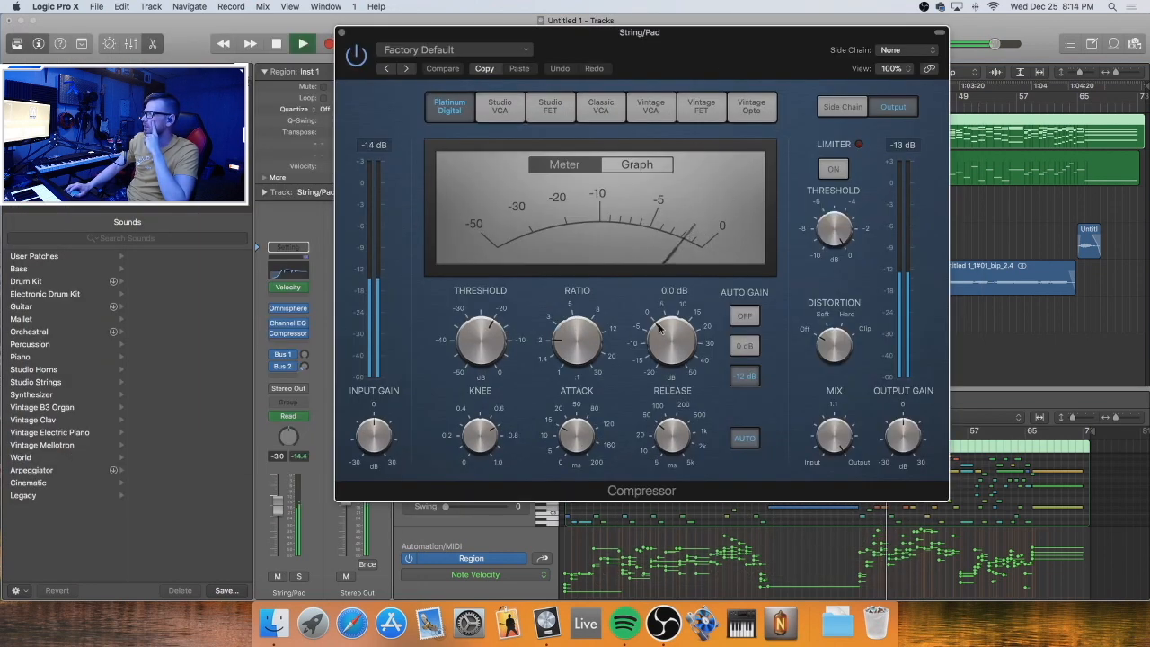
Raise the ratio of the String/Pad track's Compressor, lower its threshold to about -25 dB, and close its window
{"action": "left_click_drag", "start_coordinate": [566, 334], "coordinate": [566, 328]}
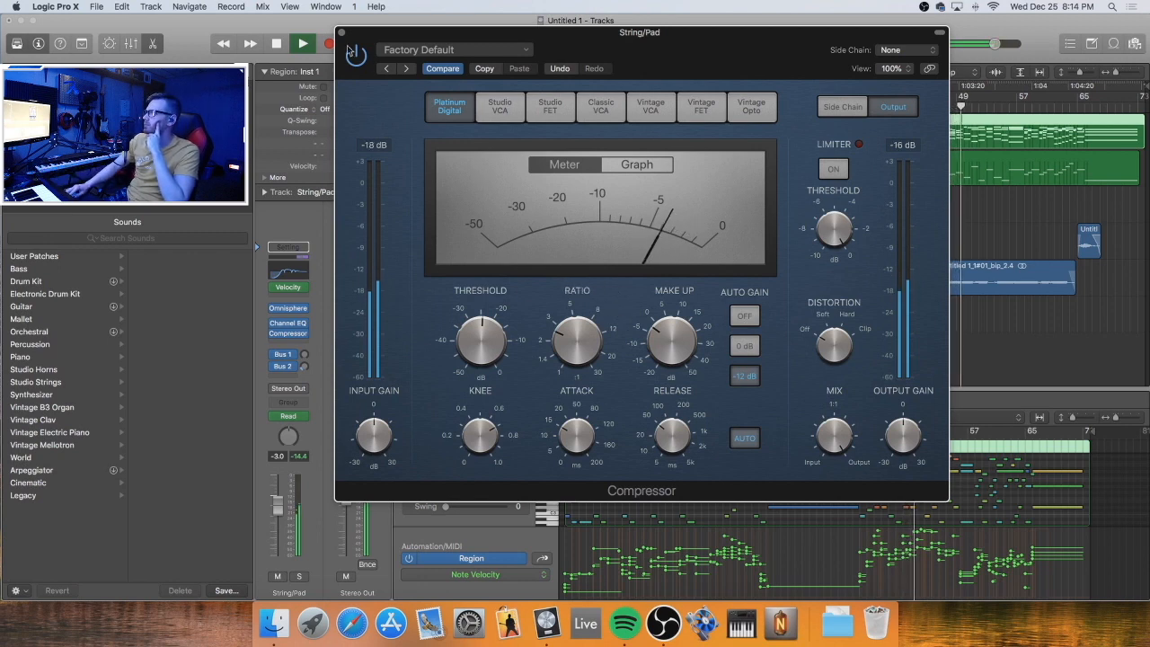
{"action": "key", "text": "super+w"}
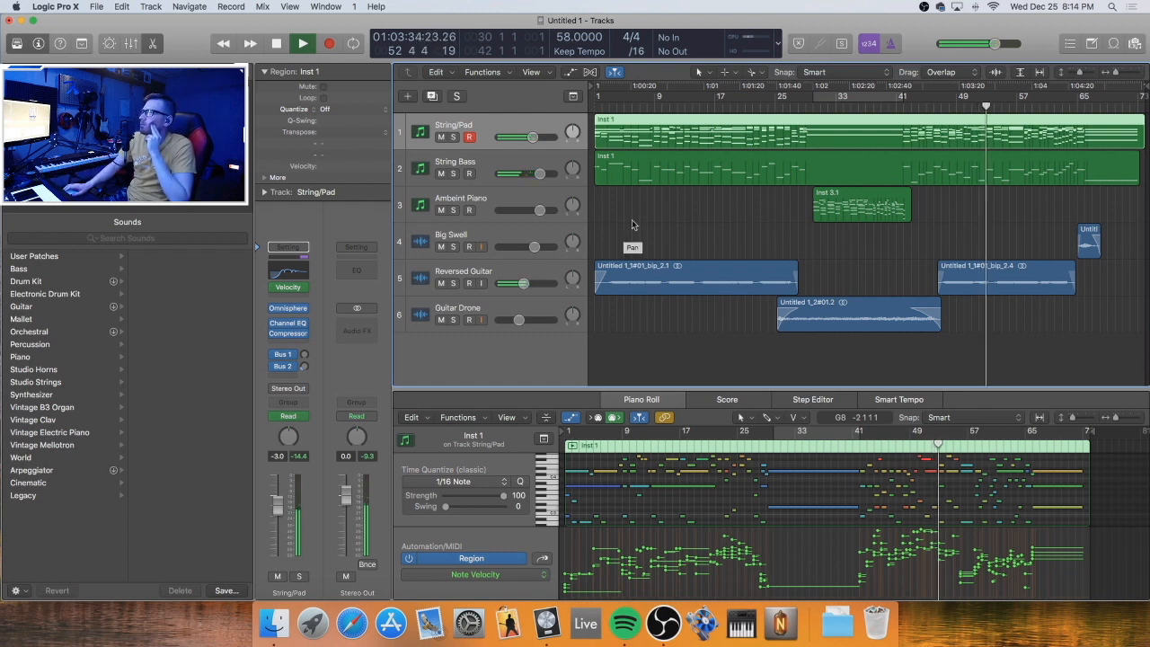
Stop playback and insert a Tape Delay on the Stereo Out, with tempo sync off, delay time 0 ms, dry 0% and wet 100%
{"action": "key", "text": "space"}
{"action": "left_click", "coordinate": [739, 241]}
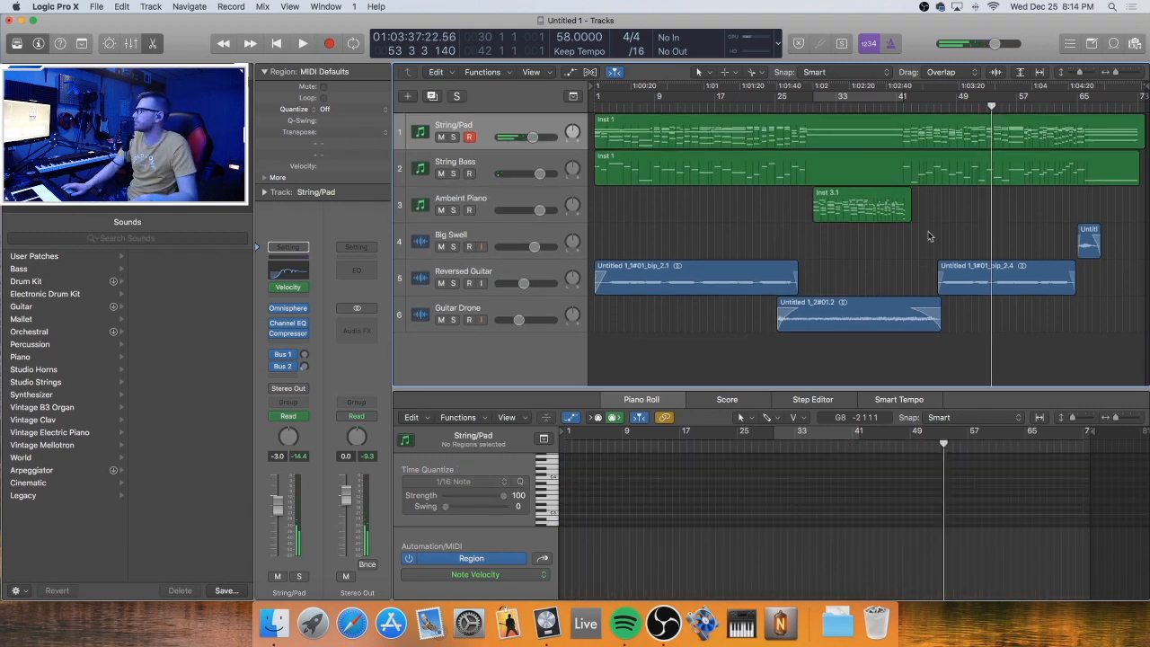
{"action": "scroll", "coordinate": [934, 238], "scroll_direction": "right", "scroll_amount": 1}
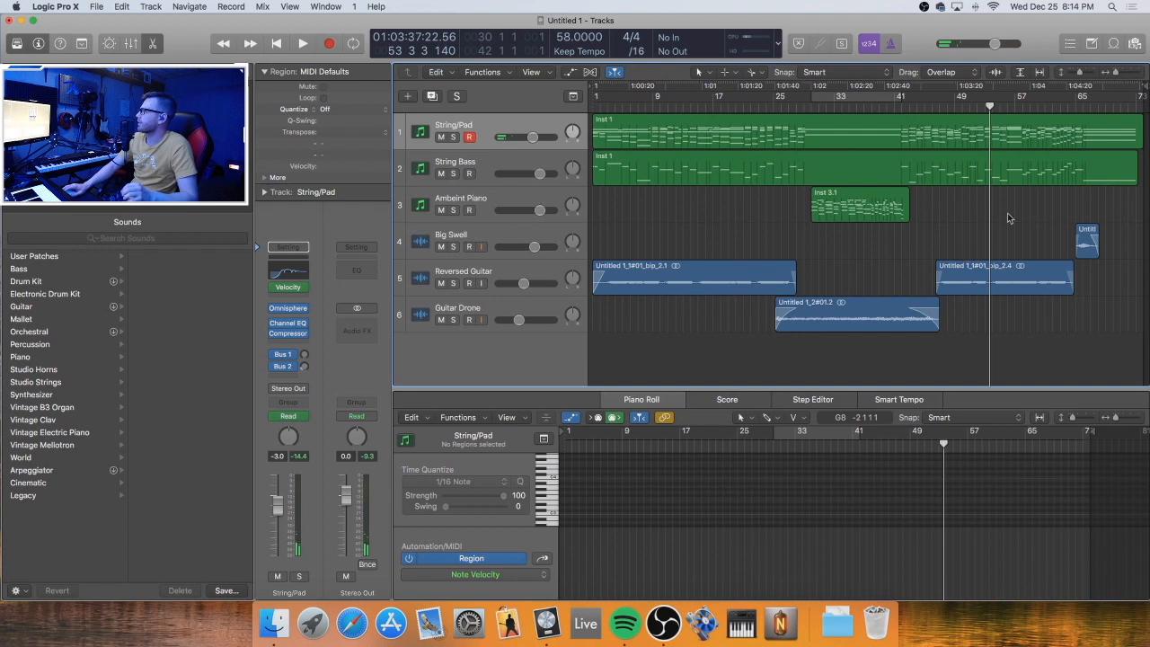
{"action": "left_click", "coordinate": [363, 325]}
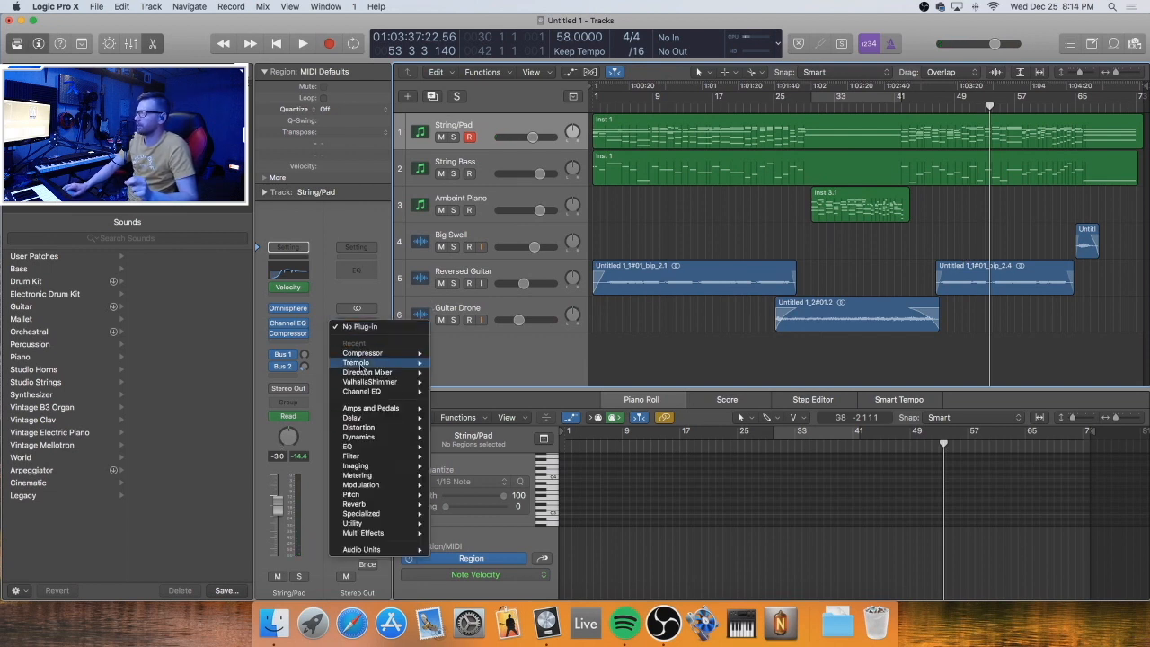
{"action": "mouse_move", "coordinate": [368, 422]}
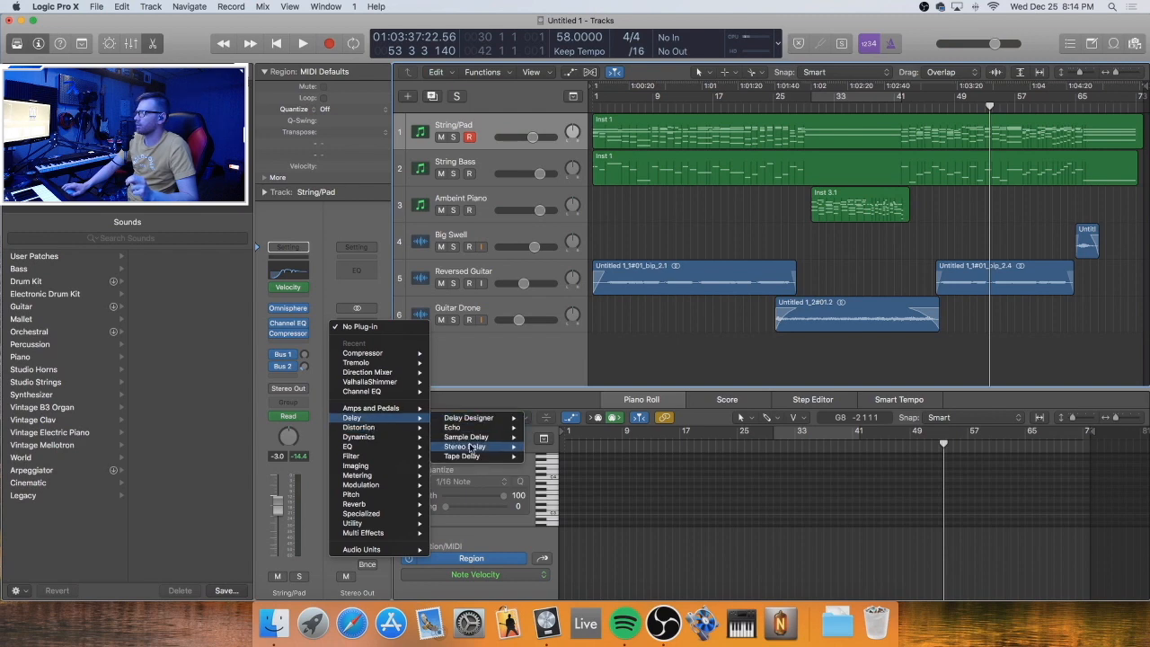
{"action": "left_click", "coordinate": [547, 455]}
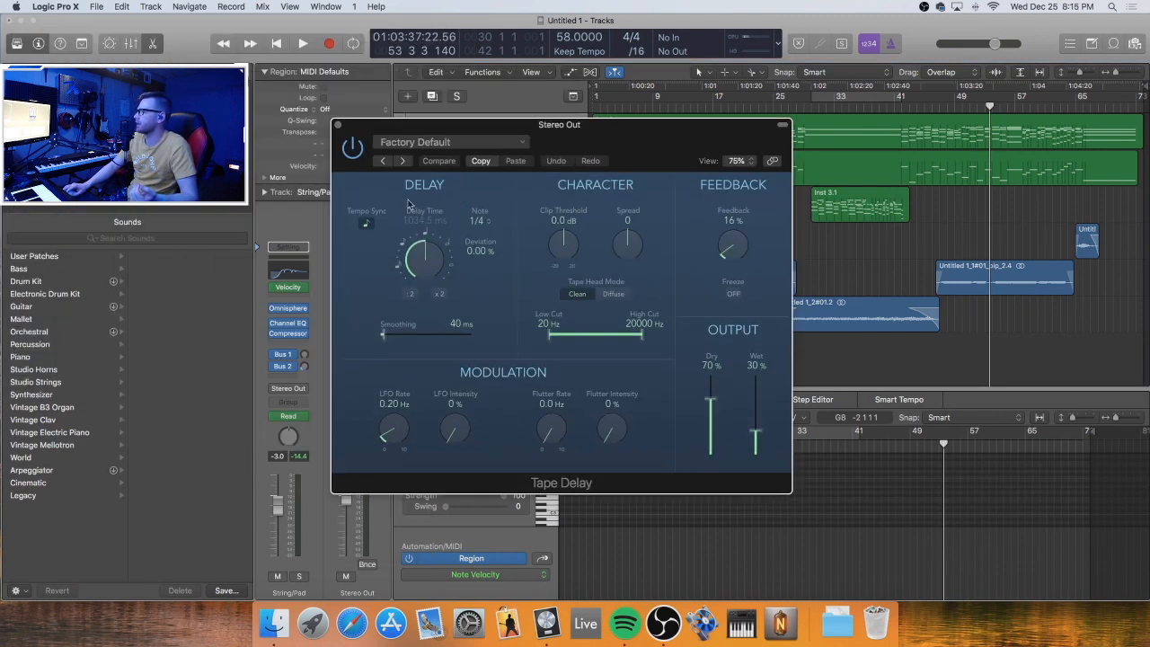
{"action": "left_click", "coordinate": [366, 222]}
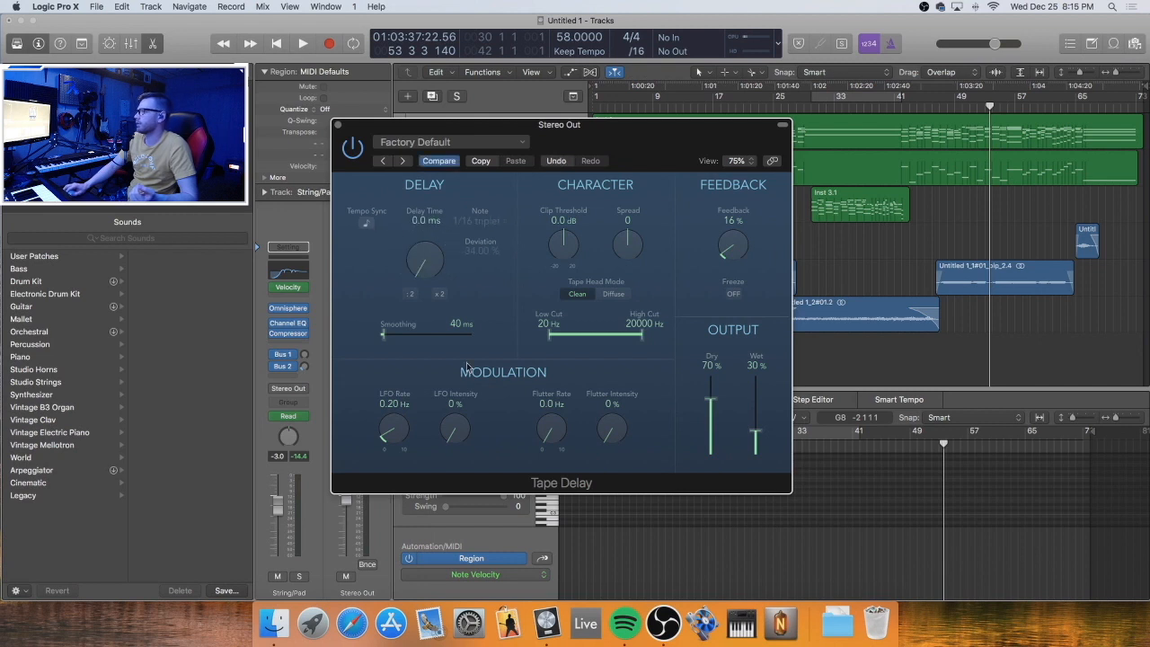
{"action": "left_click_drag", "start_coordinate": [711, 400], "coordinate": [753, 300]}
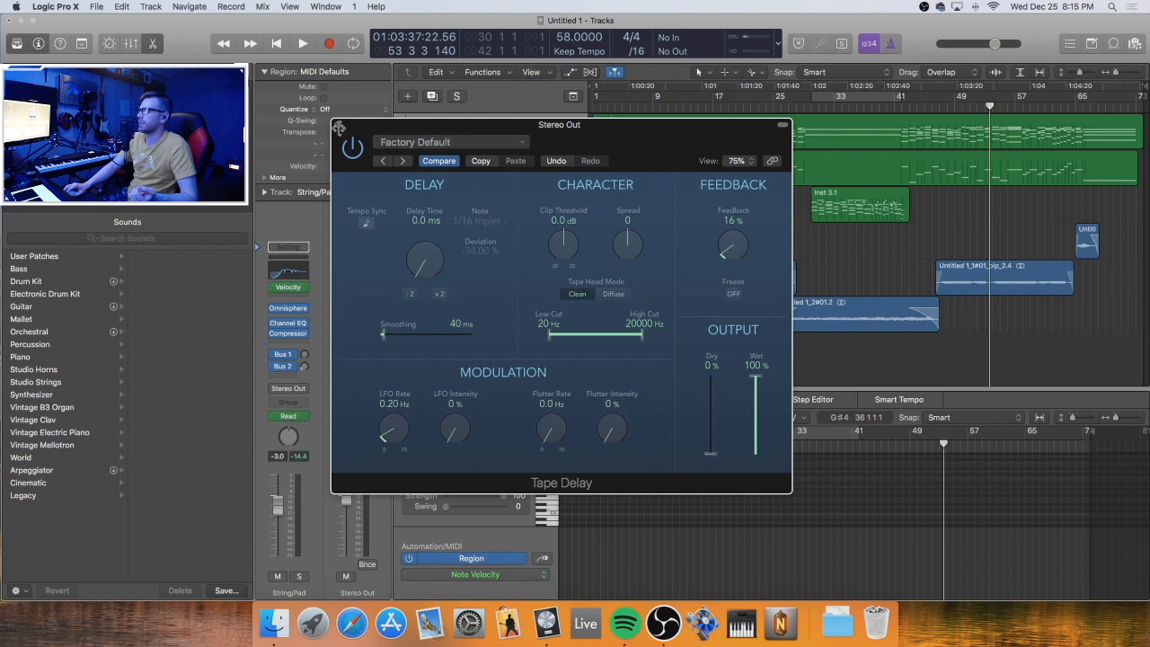
Close the Tape Delay window, rewind to around bar 43, and play the mix
{"action": "key", "text": "comma"}
{"action": "key", "text": "comma"}
{"action": "key", "text": "comma"}
{"action": "key", "text": "comma"}
{"action": "key", "text": "comma"}
{"action": "key", "text": "comma"}
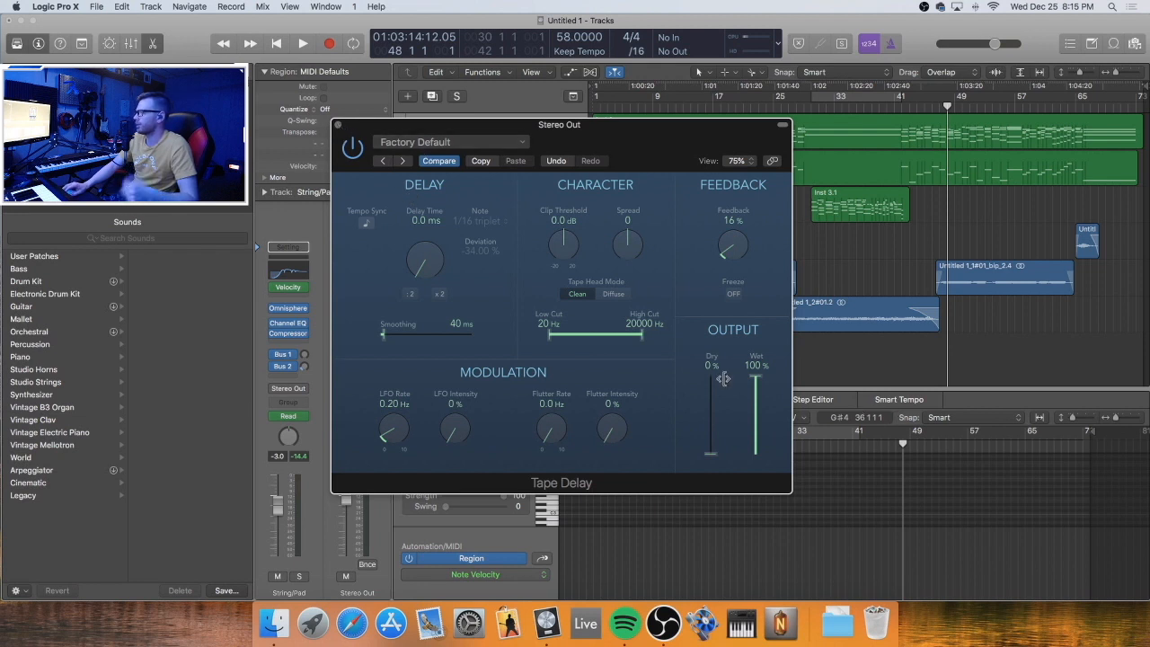
{"action": "left_click", "coordinate": [340, 125]}
{"action": "key", "text": "comma"}
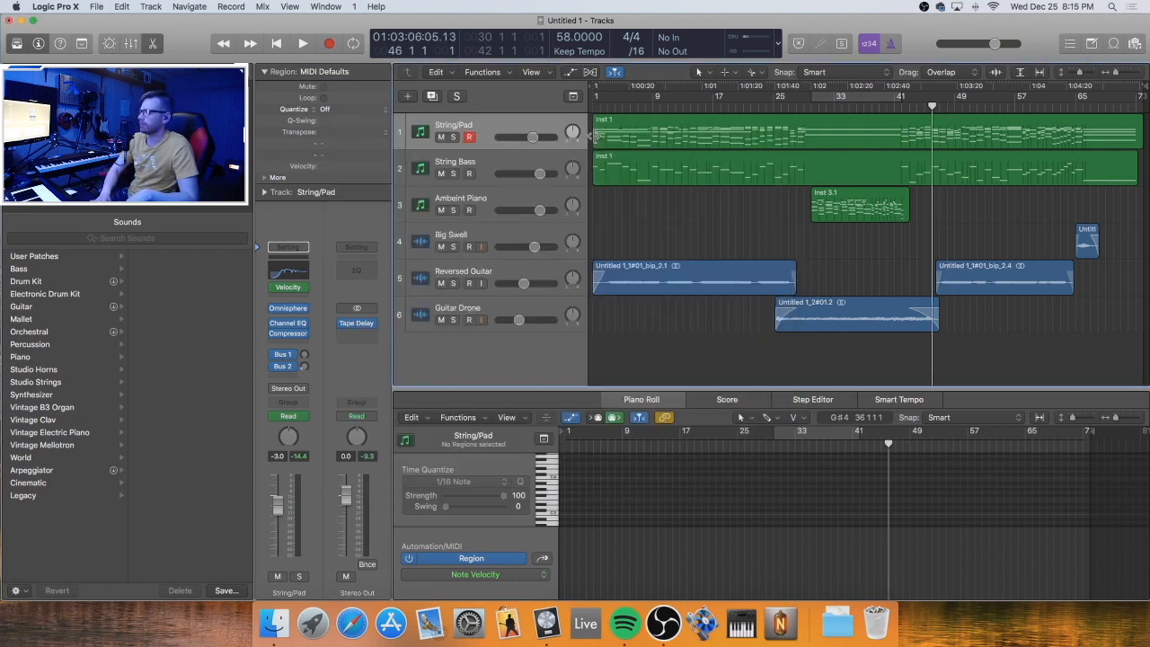
{"action": "key", "text": "space"}
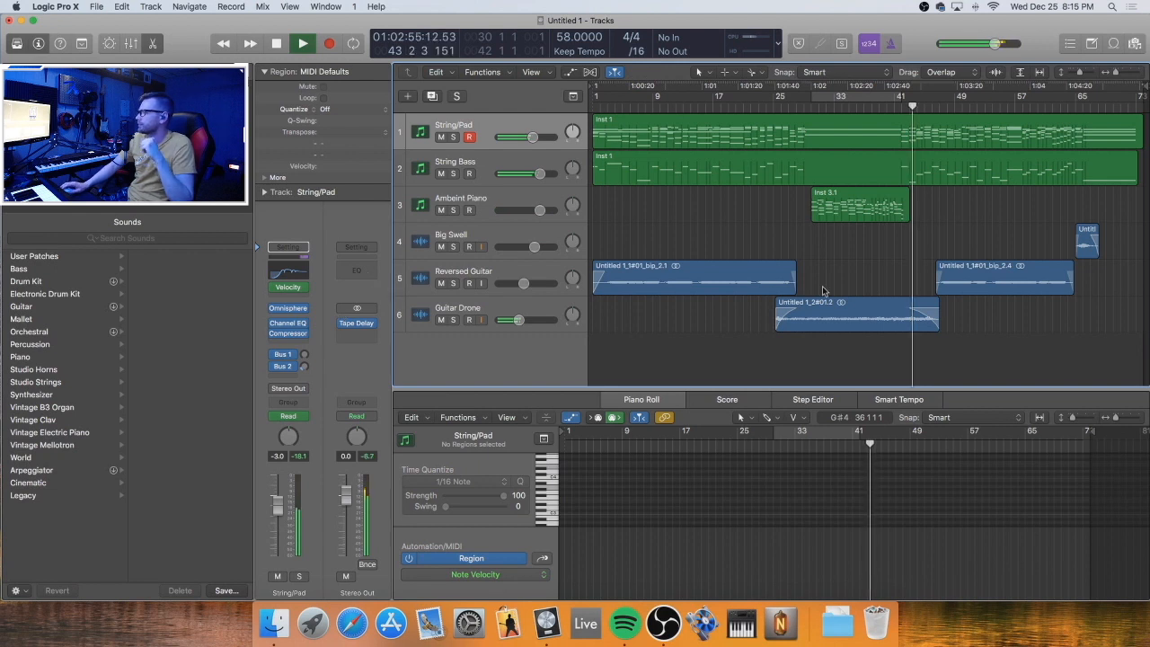
Insert an Adaptive Limiter on the Stereo Out, set its out ceiling to -1.0 dB, and move its window clear of the channel strips
{"action": "left_click", "coordinate": [355, 335]}
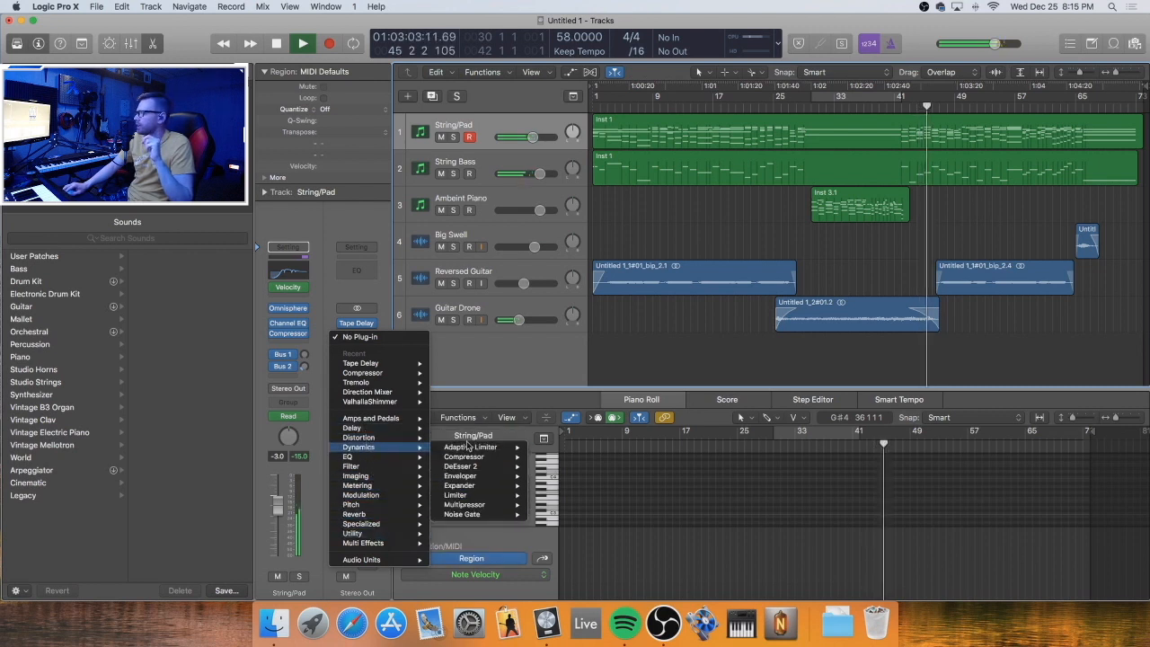
{"action": "left_click", "coordinate": [557, 447]}
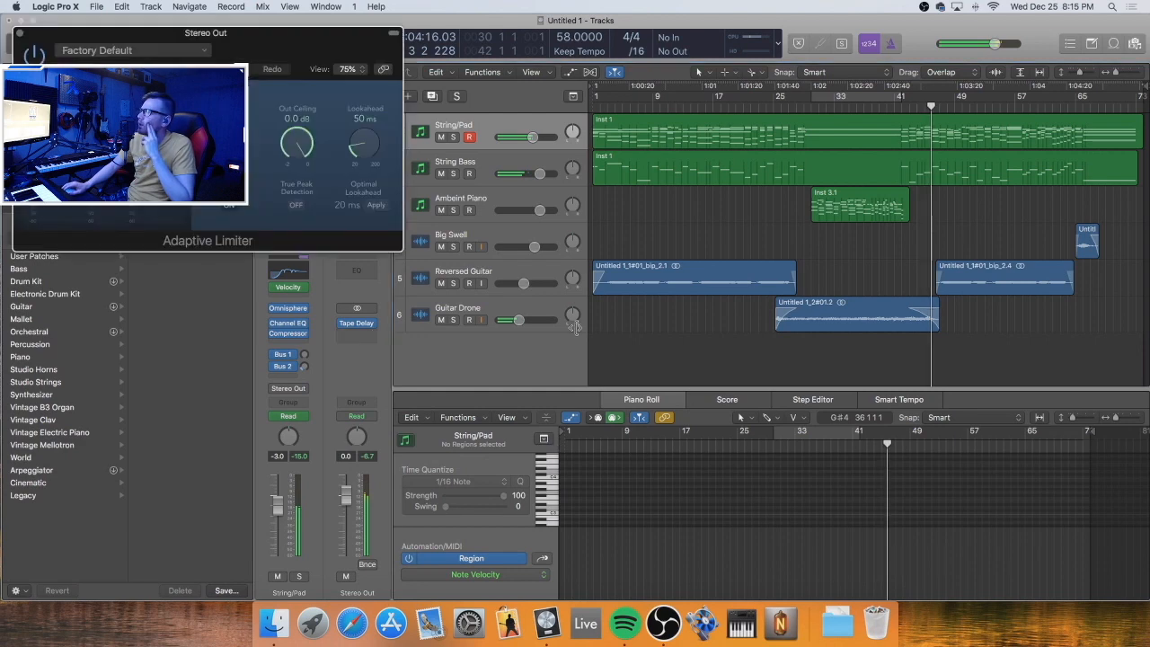
{"action": "left_click_drag", "start_coordinate": [321, 56], "coordinate": [810, 232]}
{"action": "left_click_drag", "start_coordinate": [786, 314], "coordinate": [799, 402]}
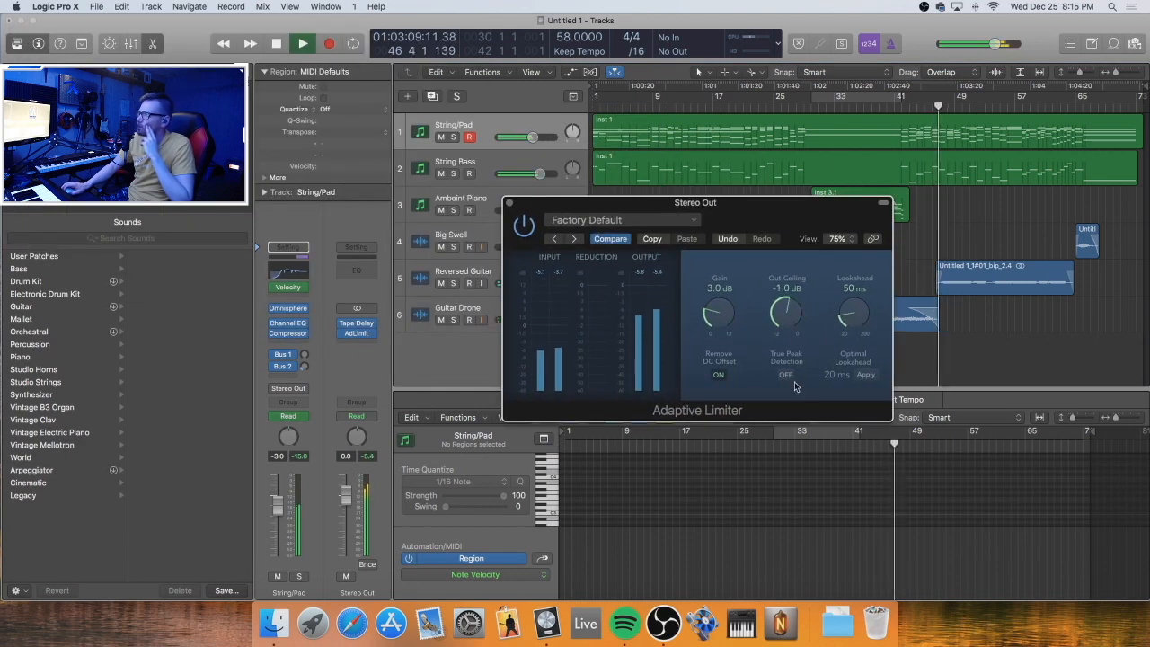
{"action": "left_click_drag", "start_coordinate": [586, 205], "coordinate": [720, 339]}
Insert a MultiMeter after the limiter on the Stereo Out, close the Adaptive Limiter window, and move the meter clear of the upper track headers
{"action": "left_click", "coordinate": [355, 342]}
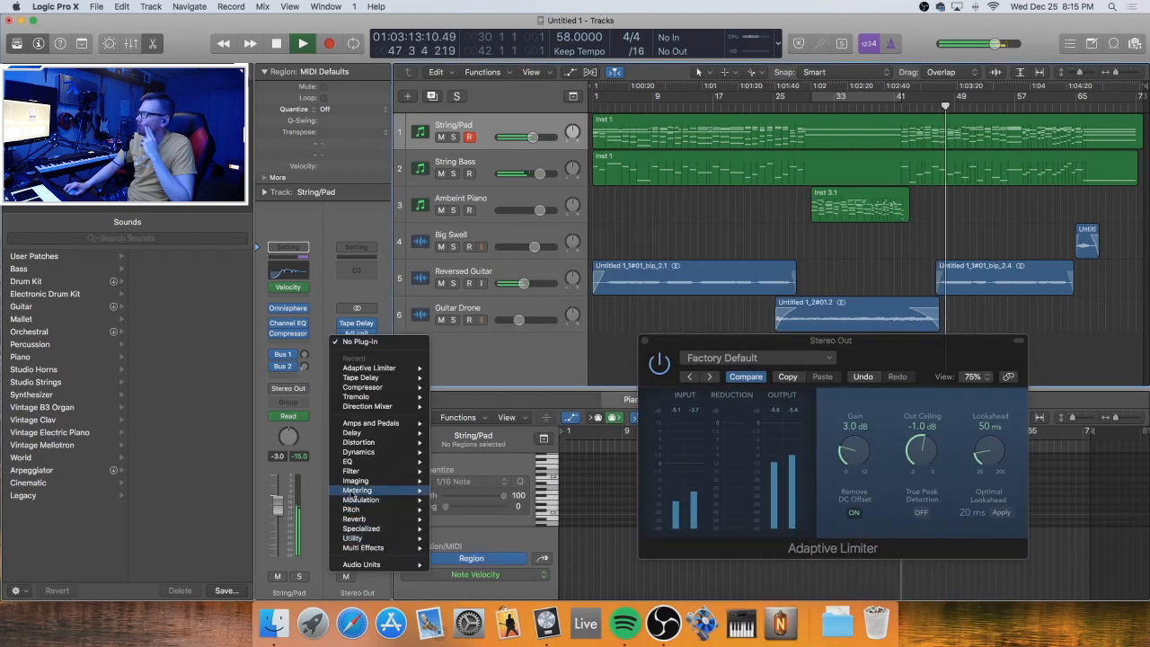
{"action": "mouse_move", "coordinate": [359, 490]}
{"action": "mouse_move", "coordinate": [467, 536]}
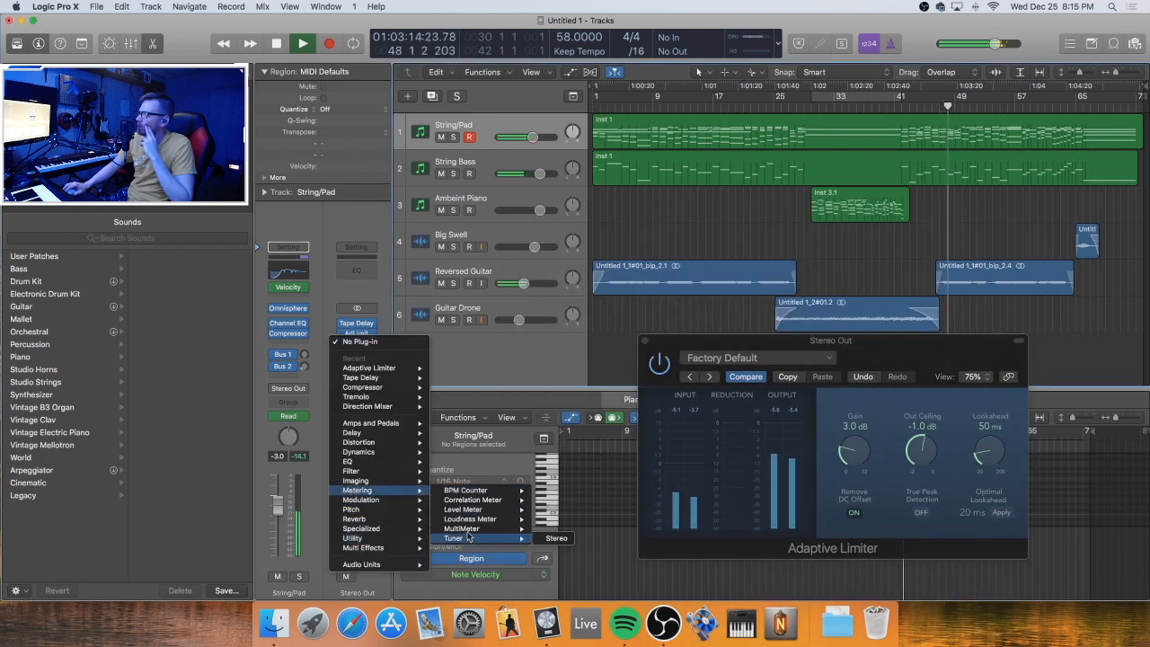
{"action": "left_click", "coordinate": [550, 530]}
{"action": "left_click_drag", "start_coordinate": [361, 61], "coordinate": [743, 177]}
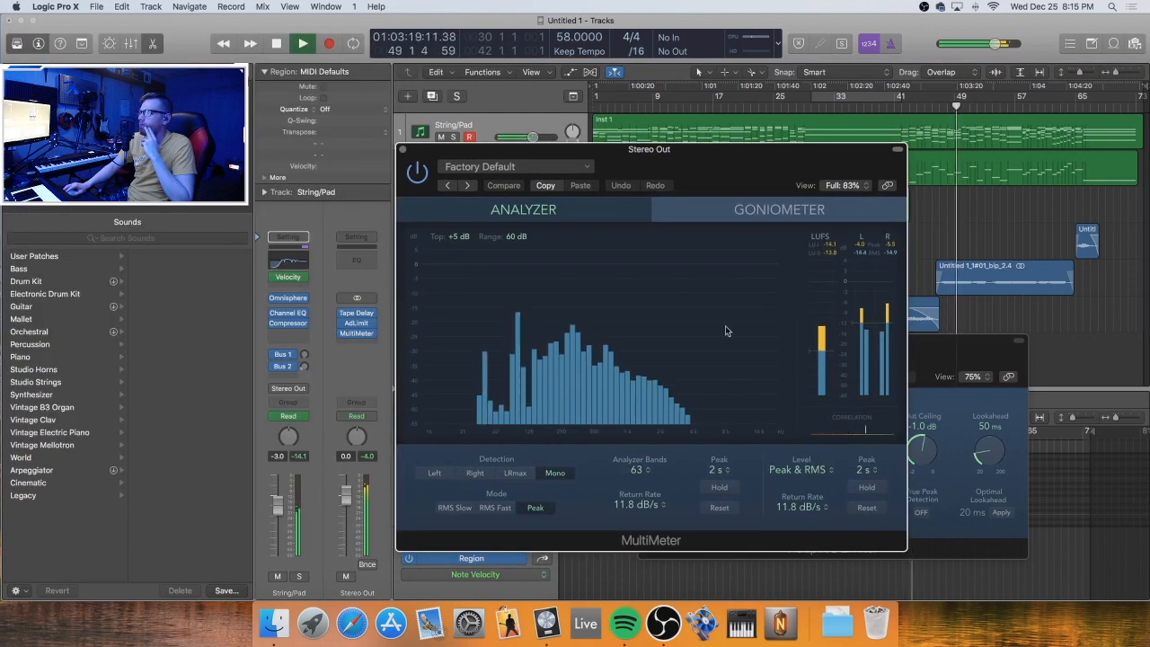
{"action": "left_click", "coordinate": [938, 356]}
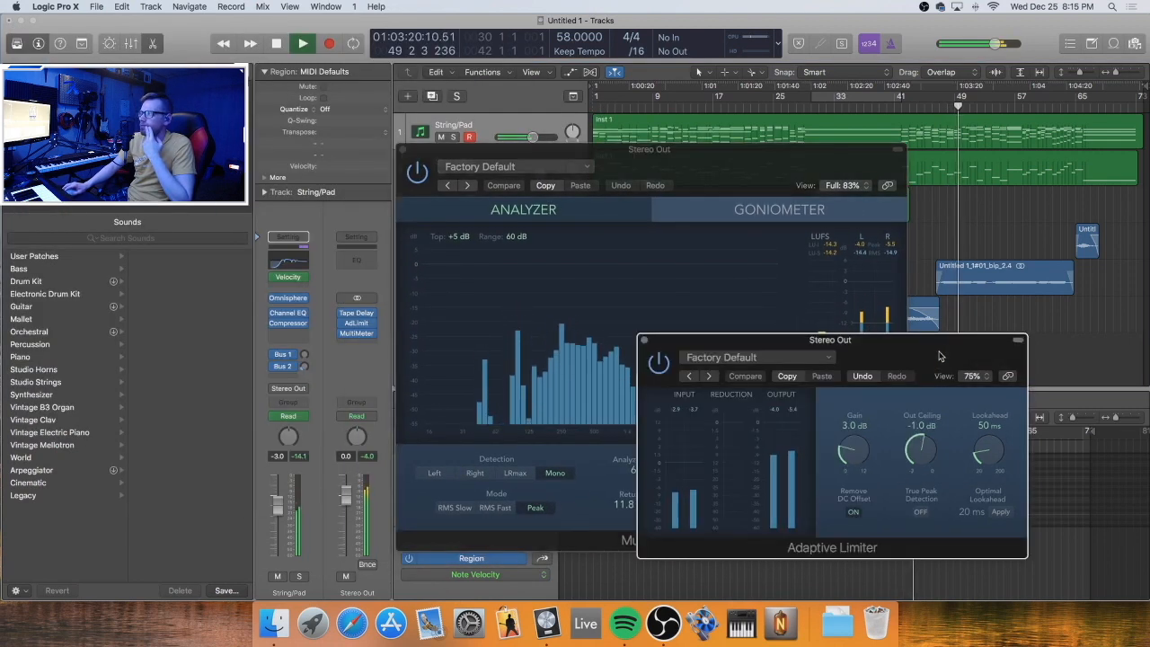
{"action": "left_click", "coordinate": [644, 340]}
{"action": "left_click_drag", "start_coordinate": [439, 159], "coordinate": [527, 233]}
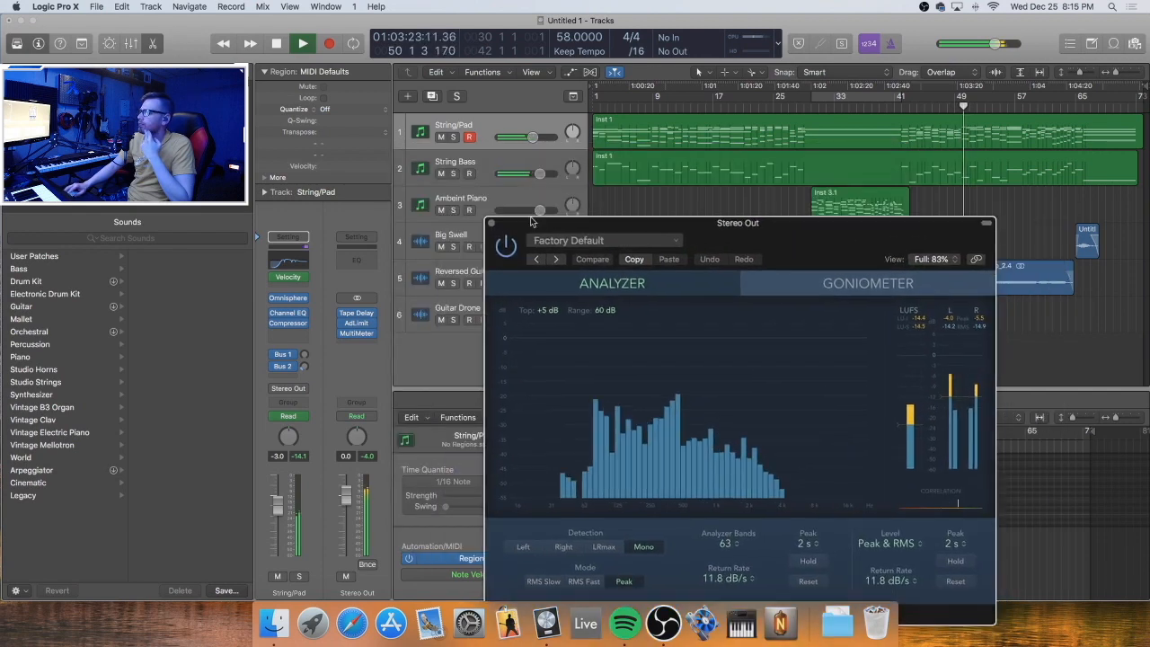
Compare the soloed String/Pad track with the full mix in the MultiMeter, with the analyzer's top at +10 dB, and stop playback
{"action": "left_click", "coordinate": [454, 137]}
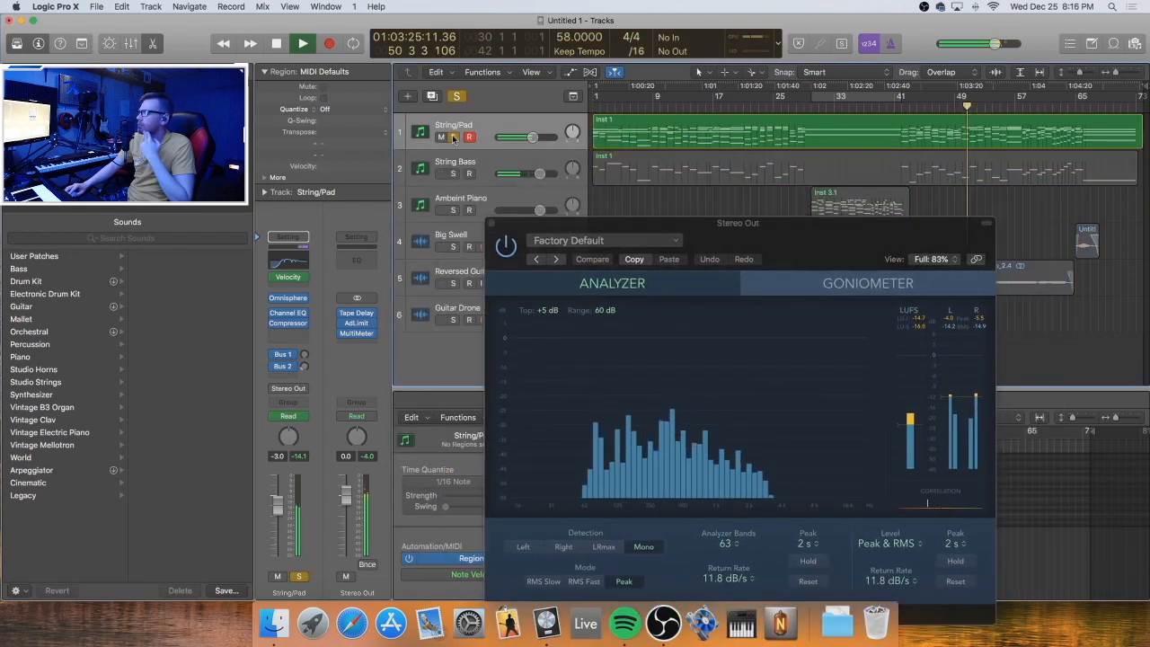
{"action": "left_click", "coordinate": [454, 137]}
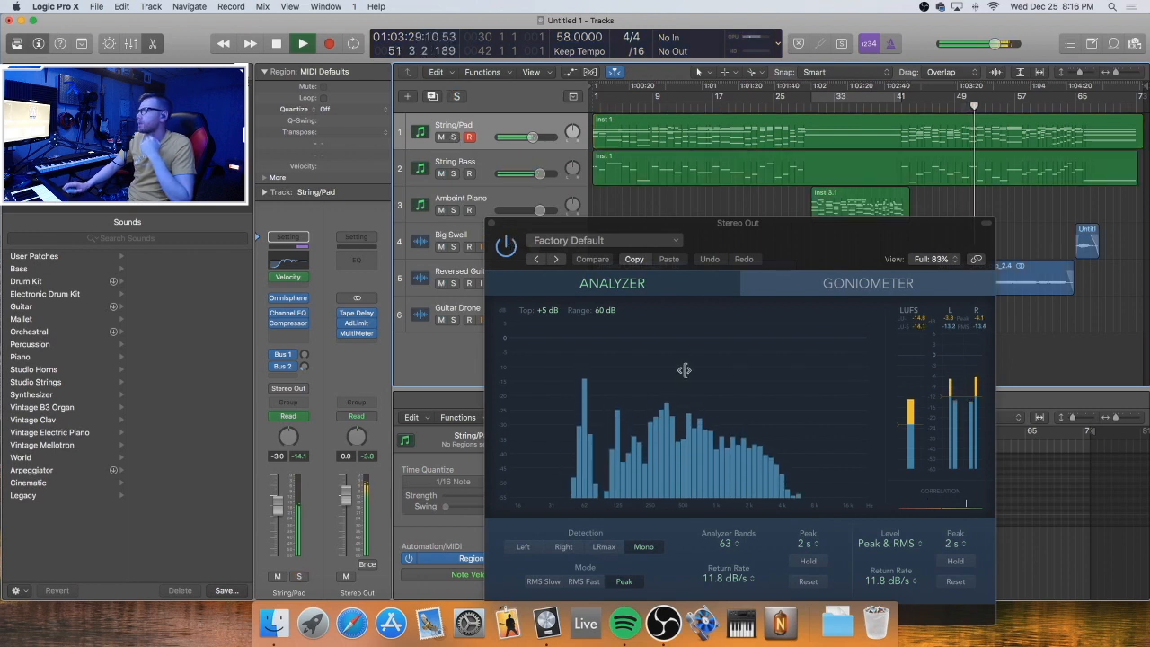
{"action": "left_click_drag", "start_coordinate": [685, 369], "coordinate": [770, 398]}
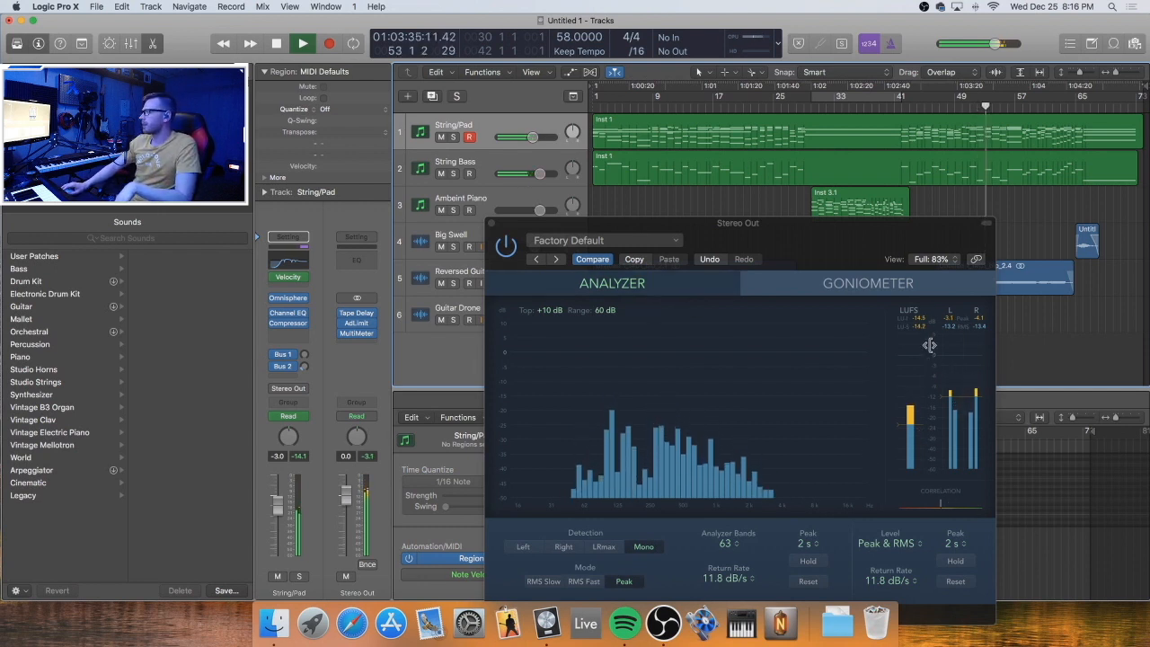
{"action": "key", "text": "space"}
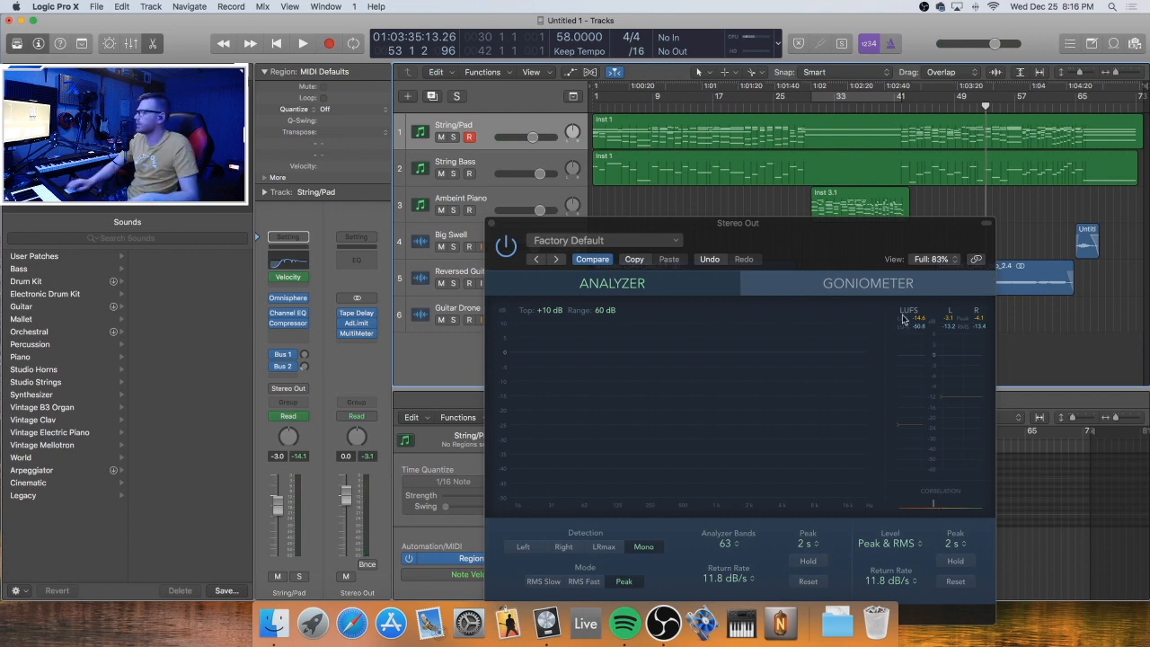
Replay the mix from about bar 42 with the analyzer's top at +20 dB and range at 75 dB, and close the MultiMeter after checking levels
{"action": "key", "text": "space"}
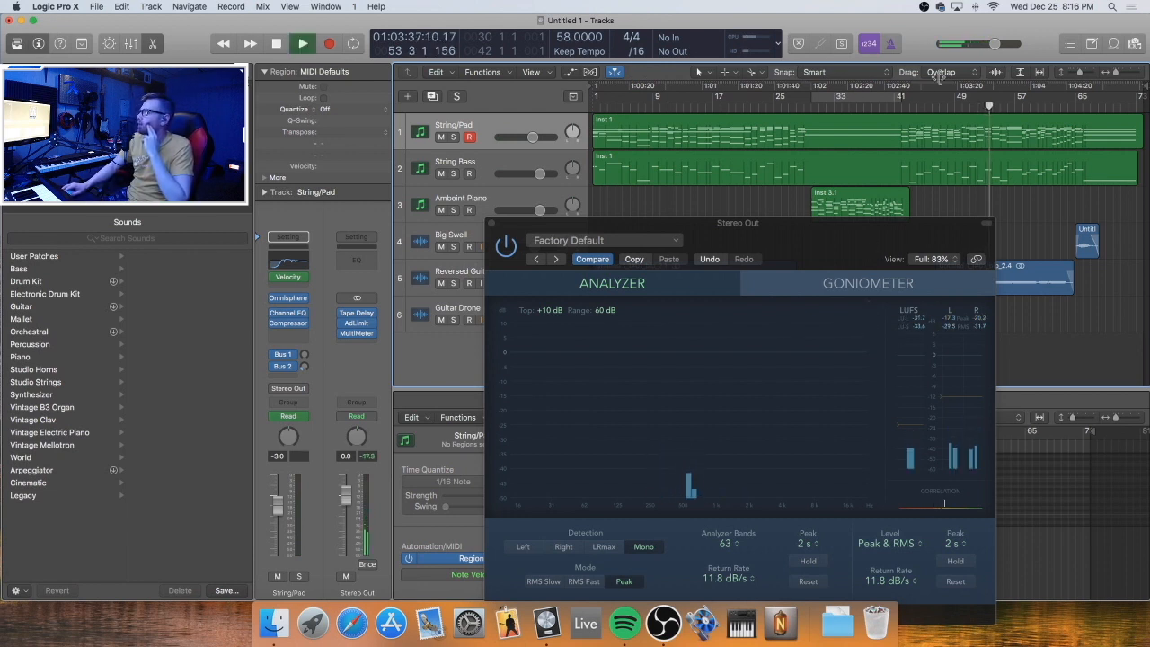
{"action": "left_click", "coordinate": [905, 106]}
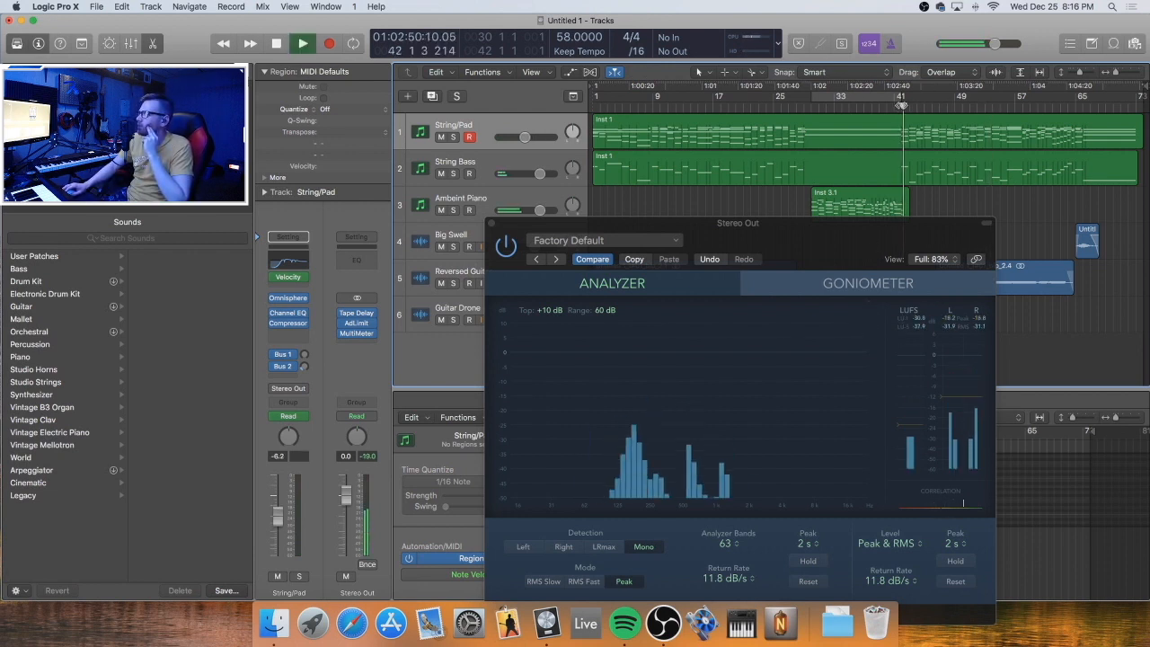
{"action": "scroll", "coordinate": [528, 179], "scroll_direction": "left", "scroll_amount": 1}
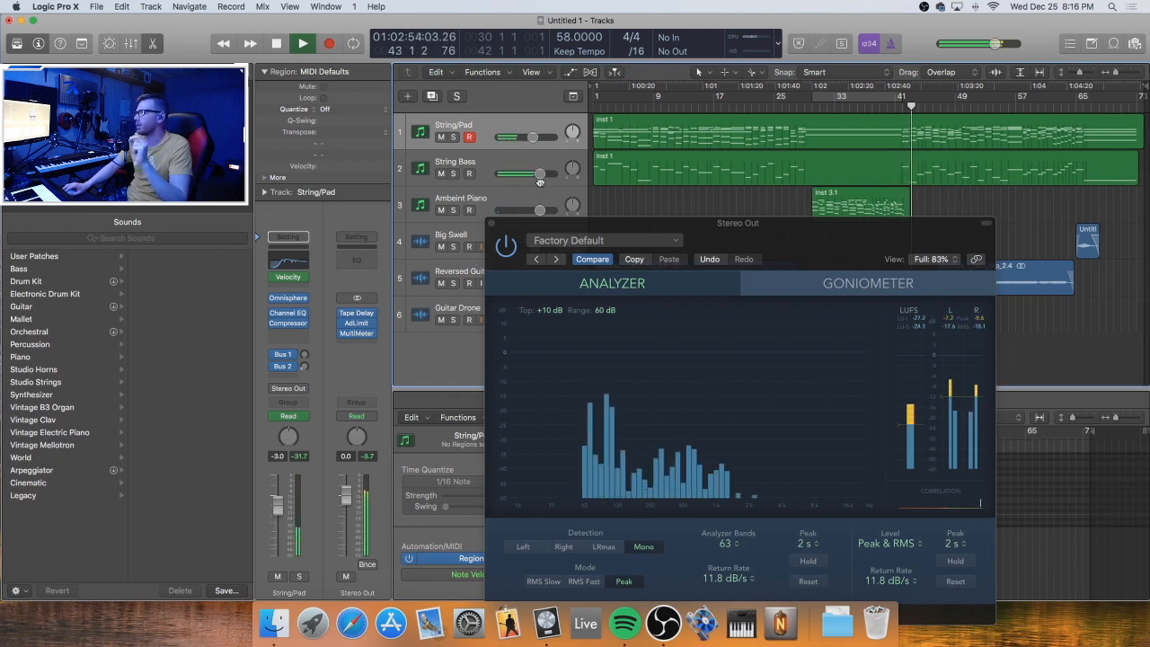
{"action": "left_click", "coordinate": [538, 172]}
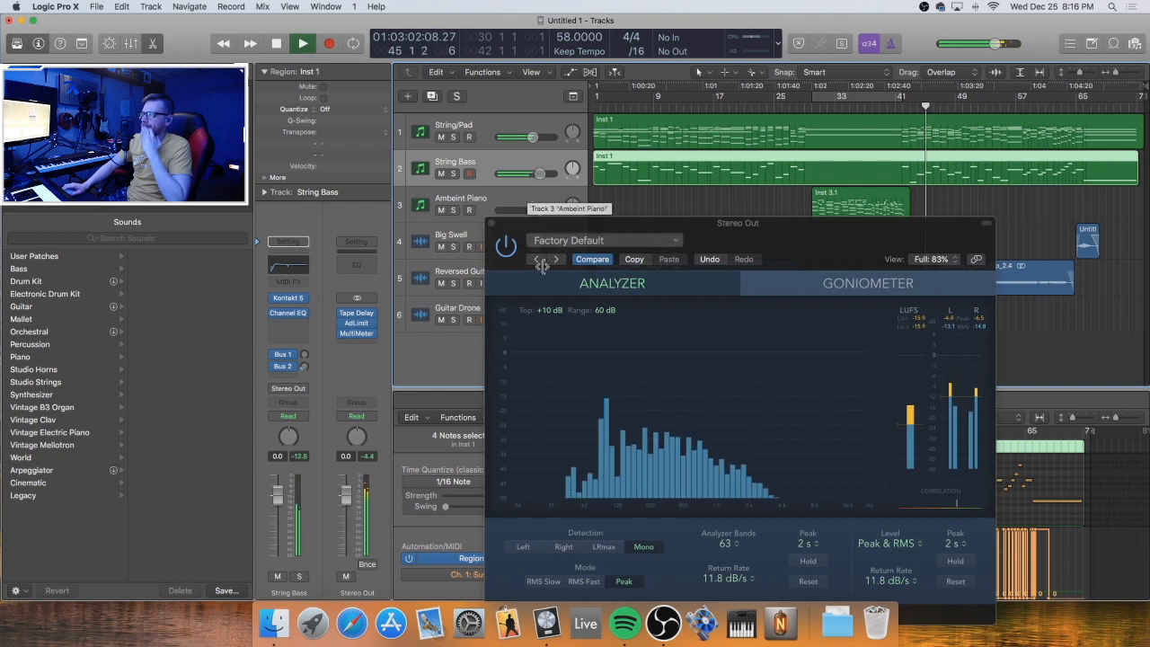
{"action": "left_click_drag", "start_coordinate": [602, 336], "coordinate": [507, 367]}
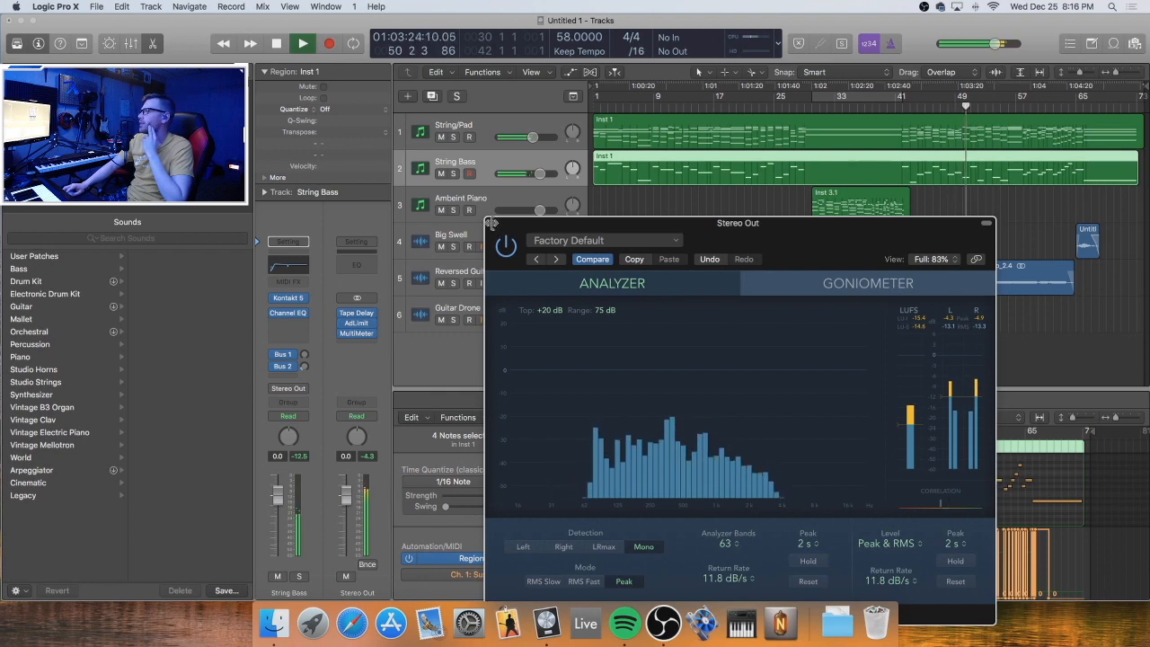
{"action": "left_click", "coordinate": [490, 223]}
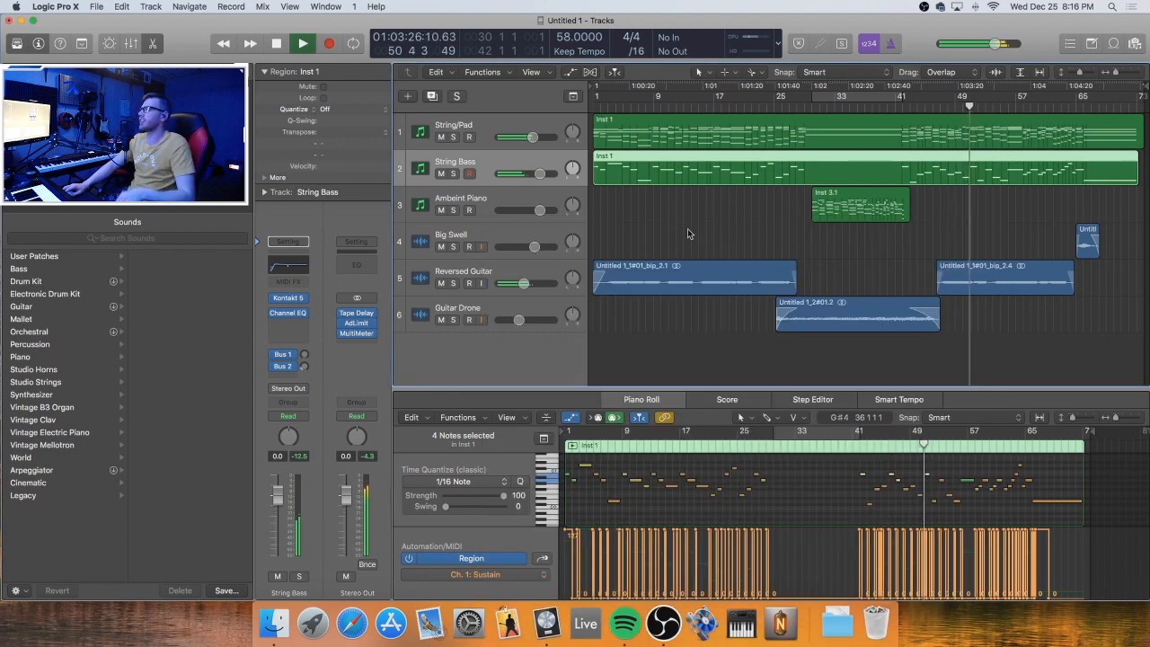
{"action": "key", "text": "space"}
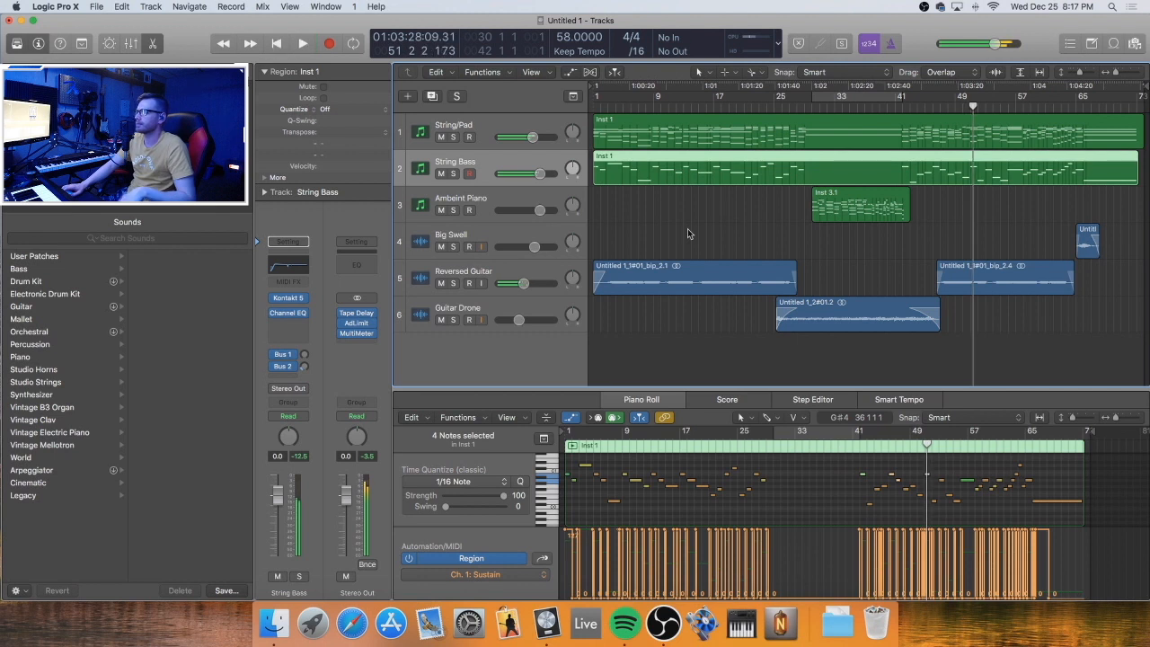
{"action": "left_click", "coordinate": [664, 240]}
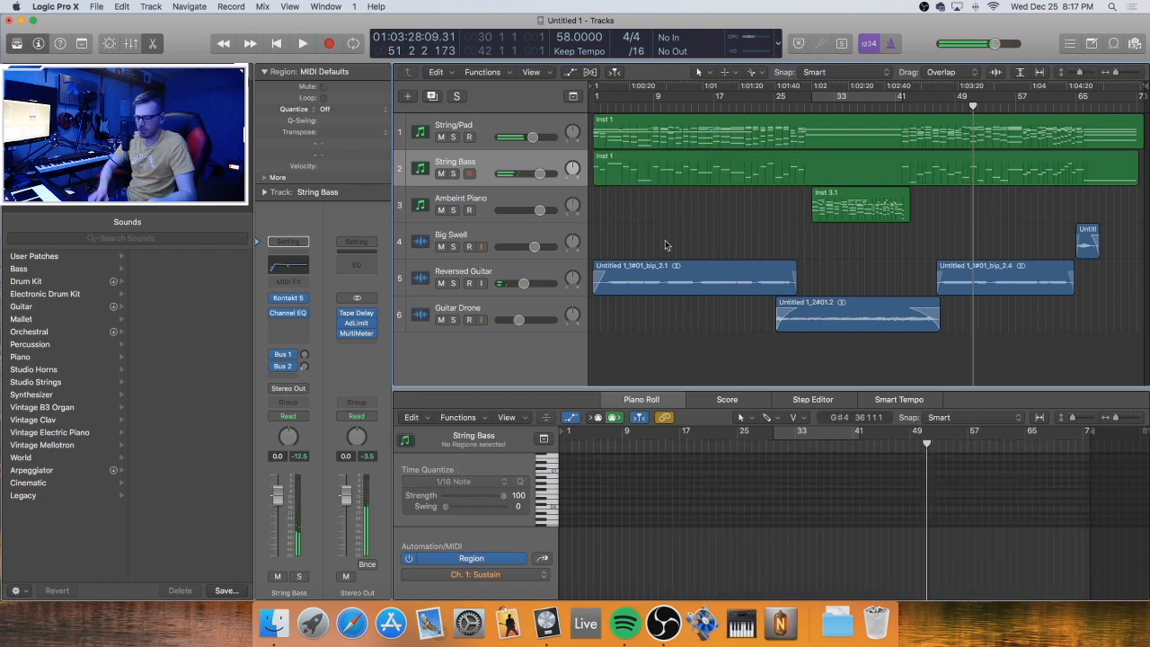
Add a new software instrument track below Guitar Drone and try to load the stereo version of Omnisphere on it
{"action": "left_click", "coordinate": [491, 136]}
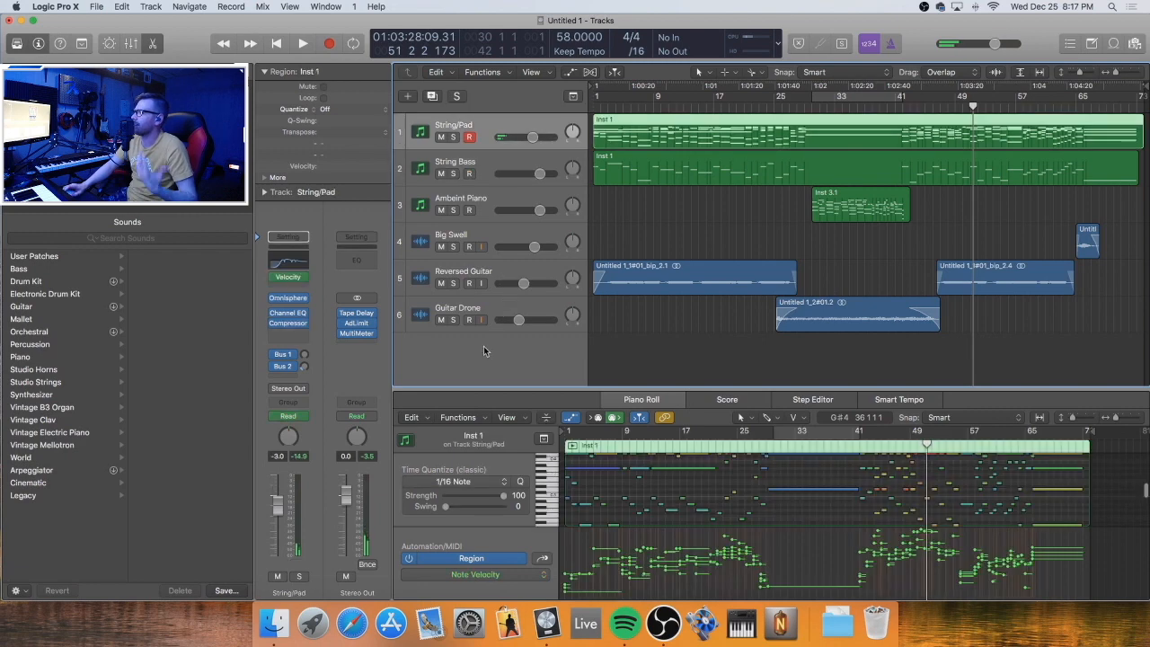
{"action": "double_click", "coordinate": [483, 348]}
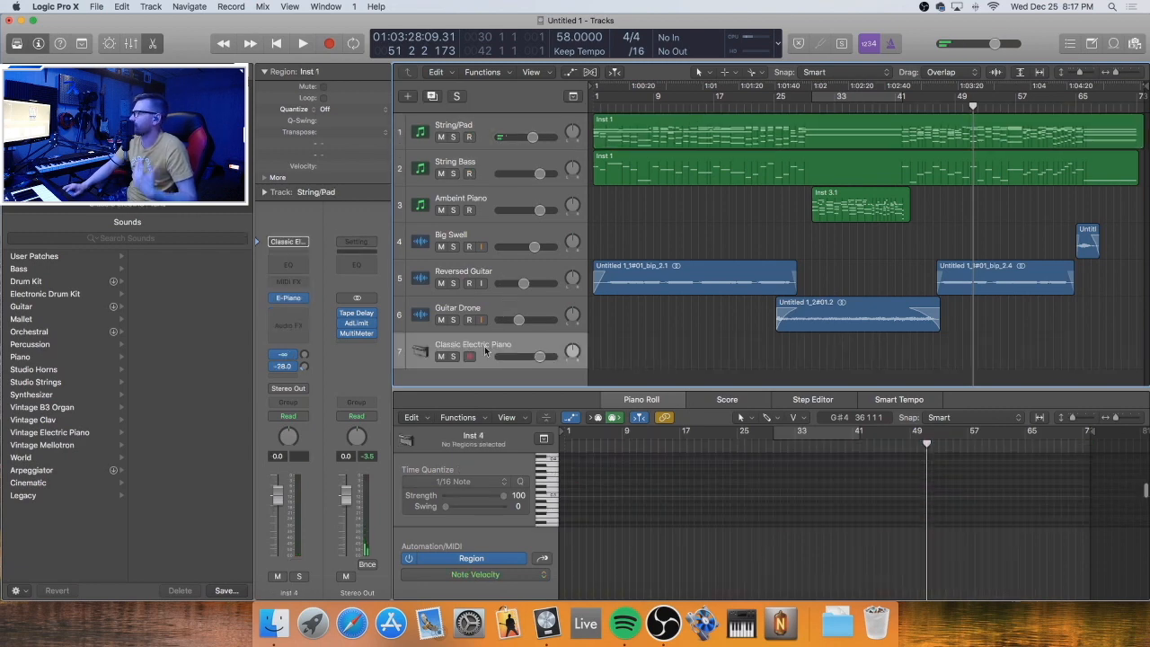
{"action": "left_click", "coordinate": [303, 299]}
{"action": "left_click", "coordinate": [316, 231]}
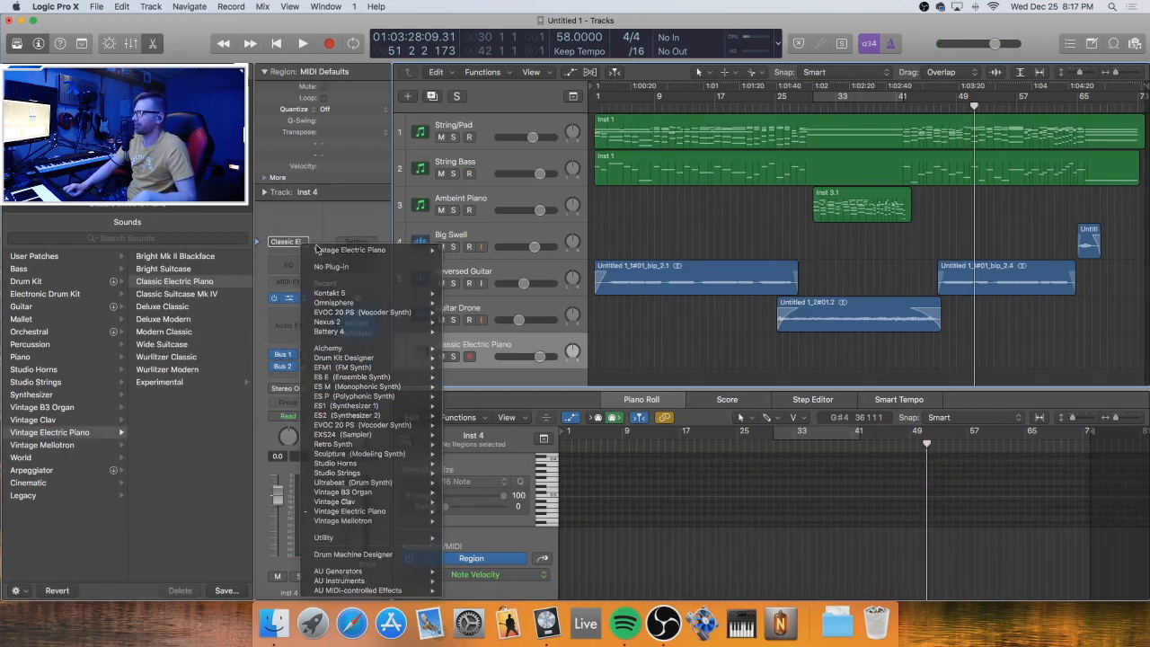
{"action": "left_click", "coordinate": [303, 299]}
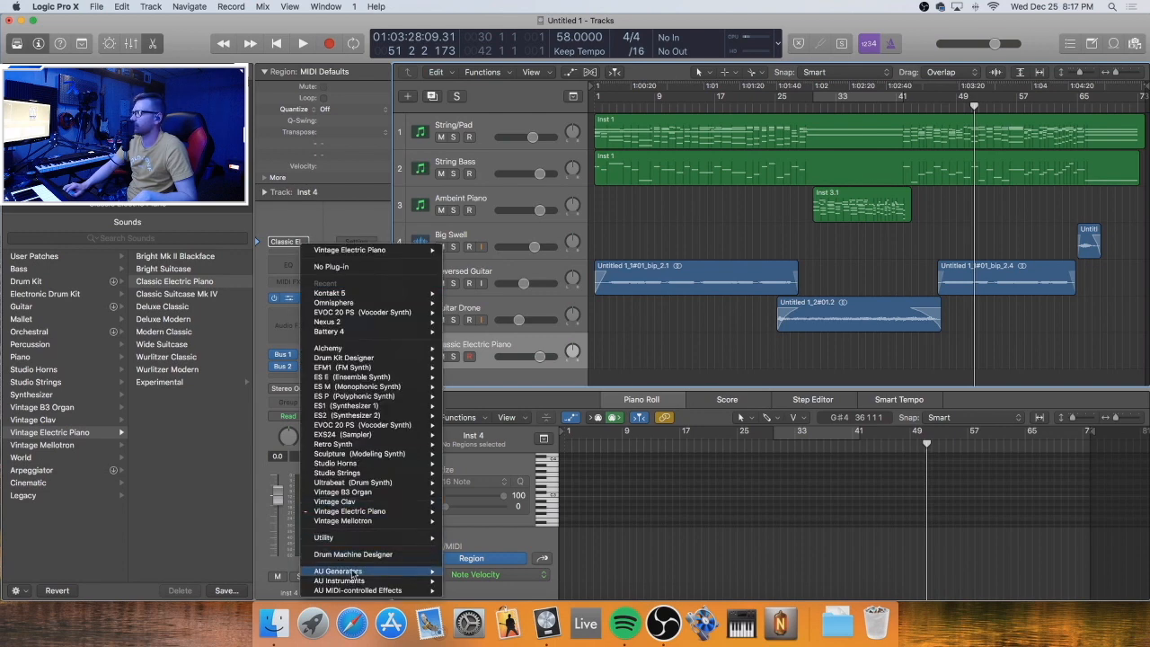
{"action": "mouse_move", "coordinate": [383, 579]}
{"action": "mouse_move", "coordinate": [515, 581]}
{"action": "mouse_move", "coordinate": [582, 581]}
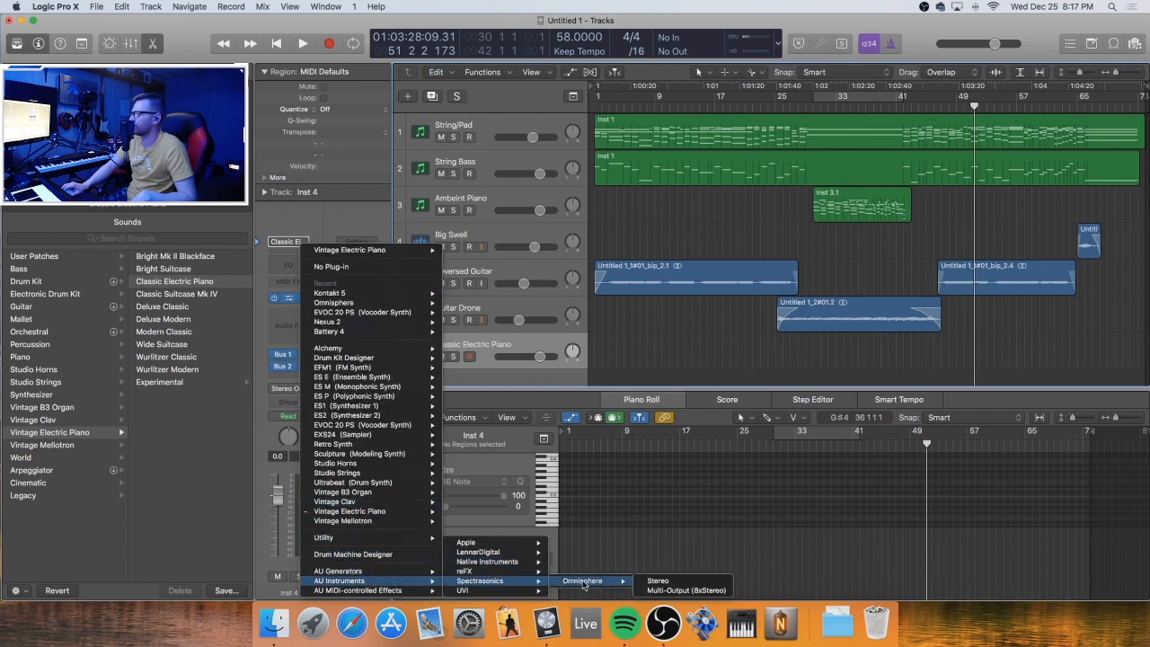
{"action": "left_click", "coordinate": [654, 580]}
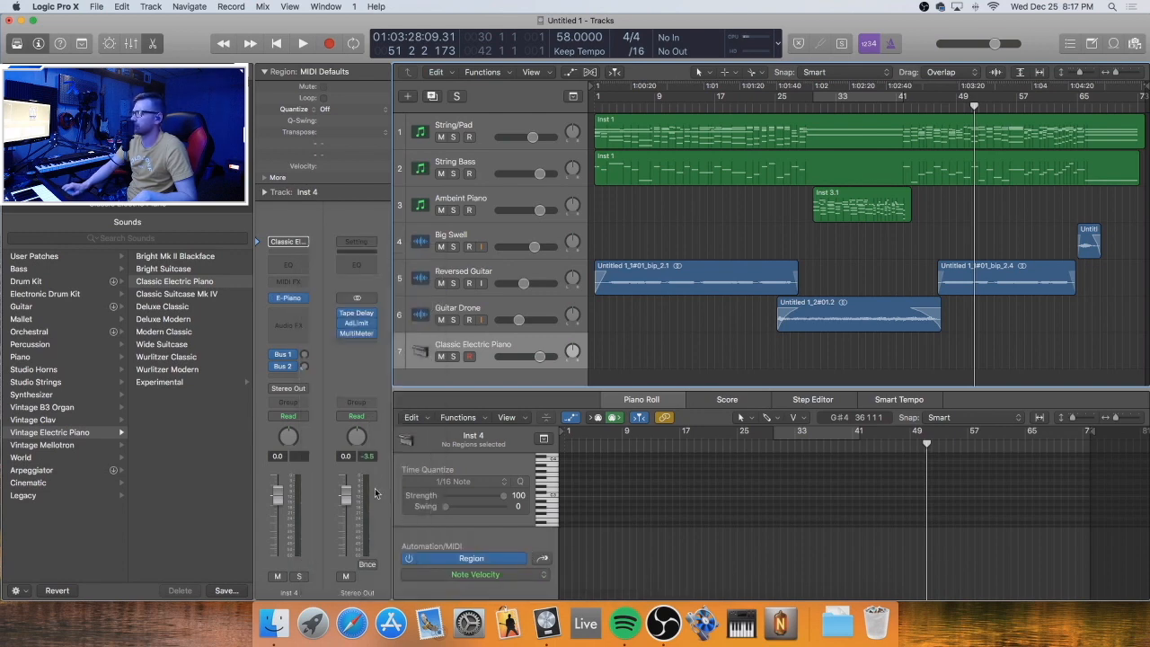
Replace the new track's electric piano with the stereo version of Spectrasonics Omnisphere
{"action": "left_click", "coordinate": [303, 300]}
{"action": "mouse_move", "coordinate": [383, 580]}
{"action": "mouse_move", "coordinate": [515, 582]}
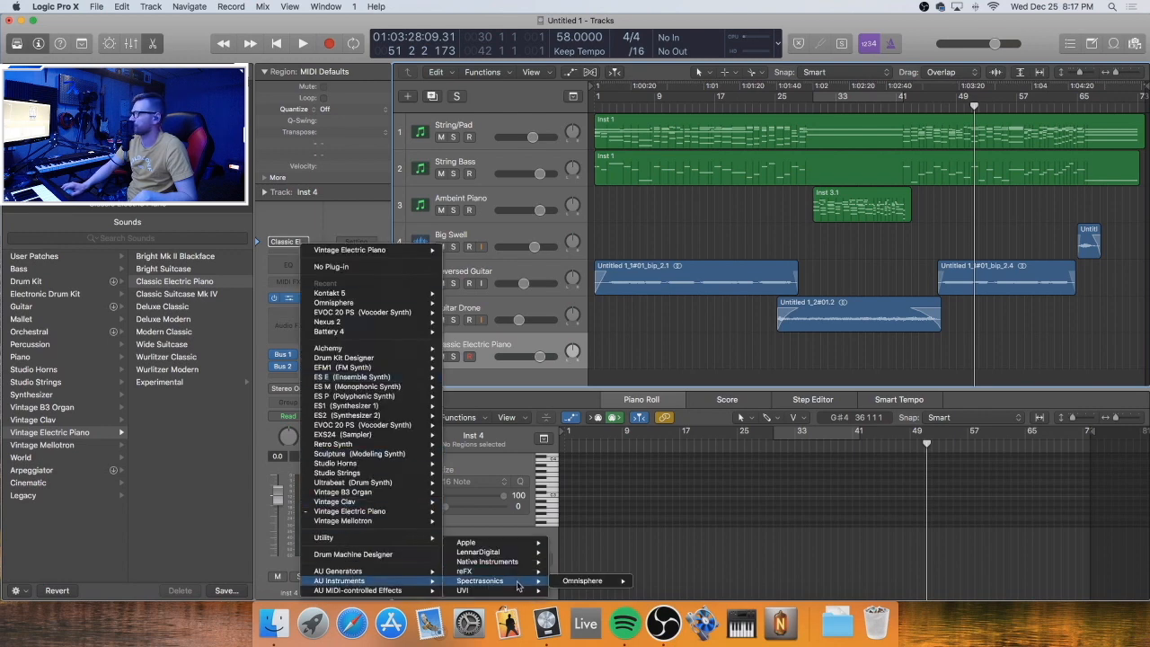
{"action": "mouse_move", "coordinate": [582, 581]}
{"action": "left_click", "coordinate": [710, 581]}
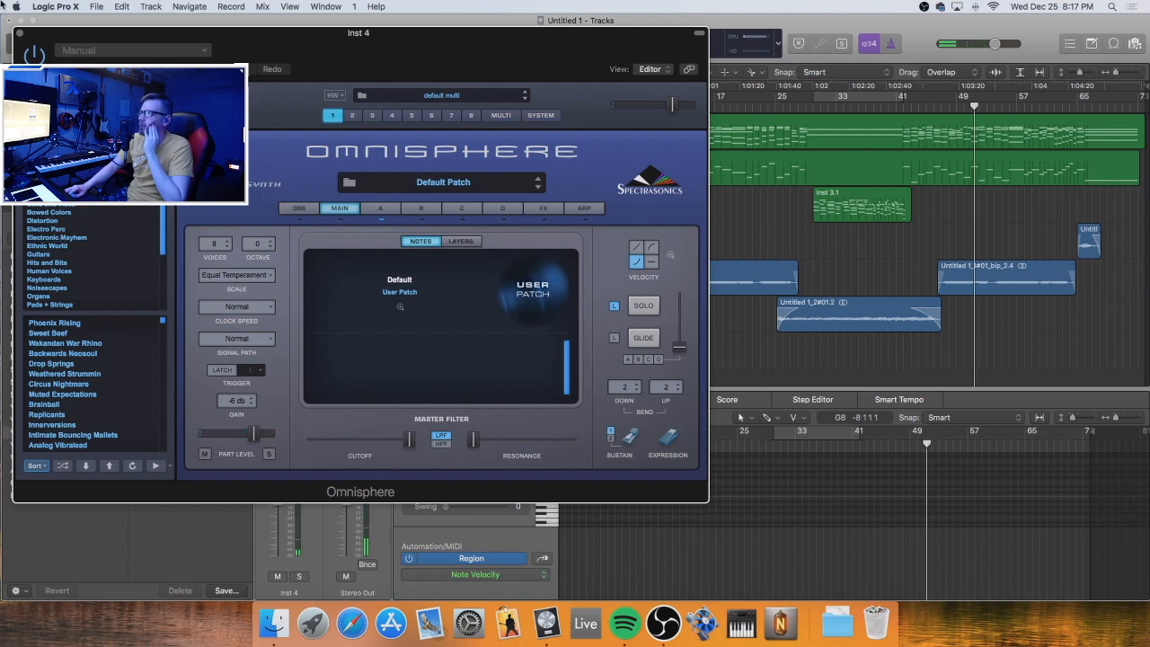
Load Sacred Shrine from the Textures Playable category into Omnisphere part 1, close the instrument window, and lower the track's volume to -7.0 dB
{"action": "left_click", "coordinate": [501, 115]}
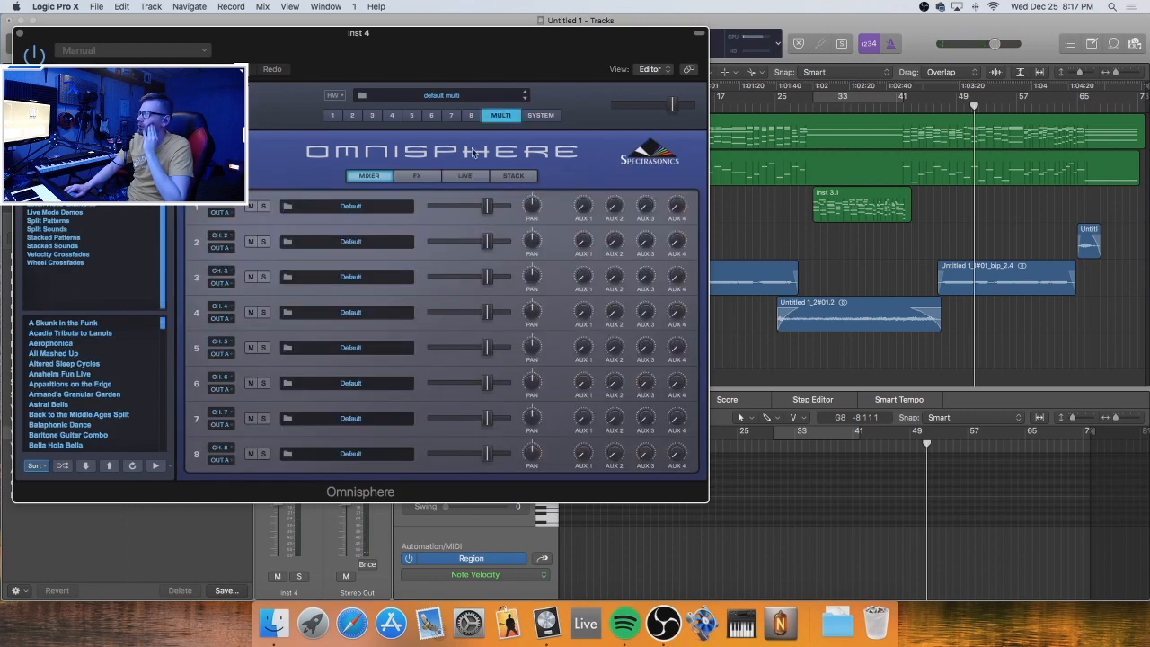
{"action": "left_click", "coordinate": [342, 210]}
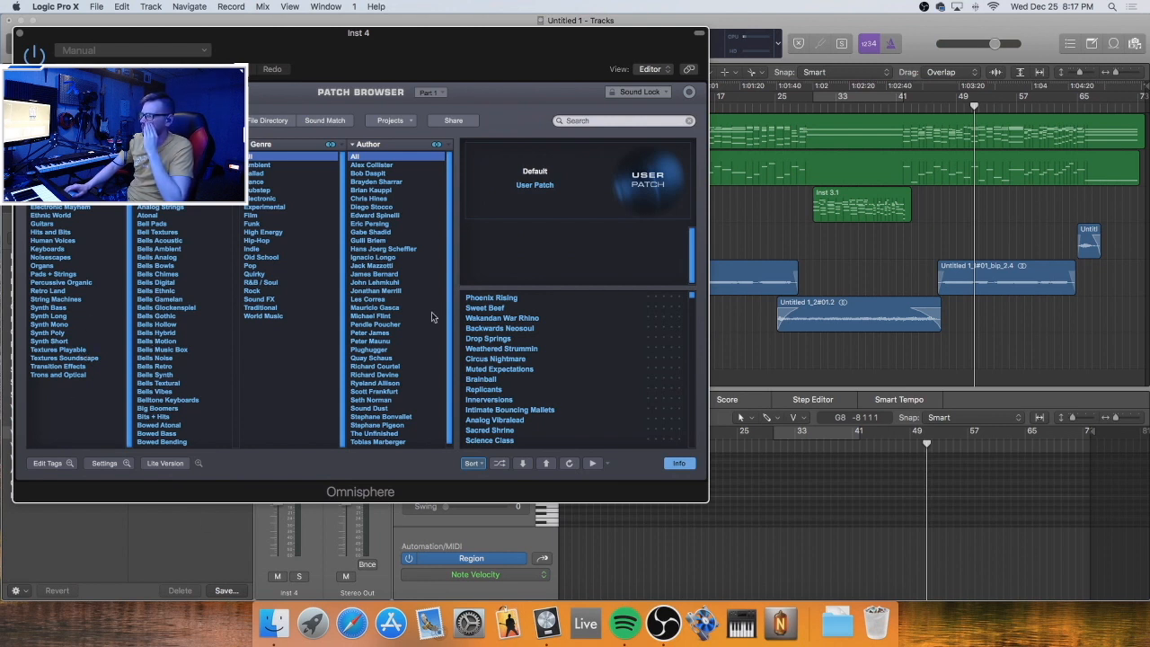
{"action": "left_click", "coordinate": [59, 350]}
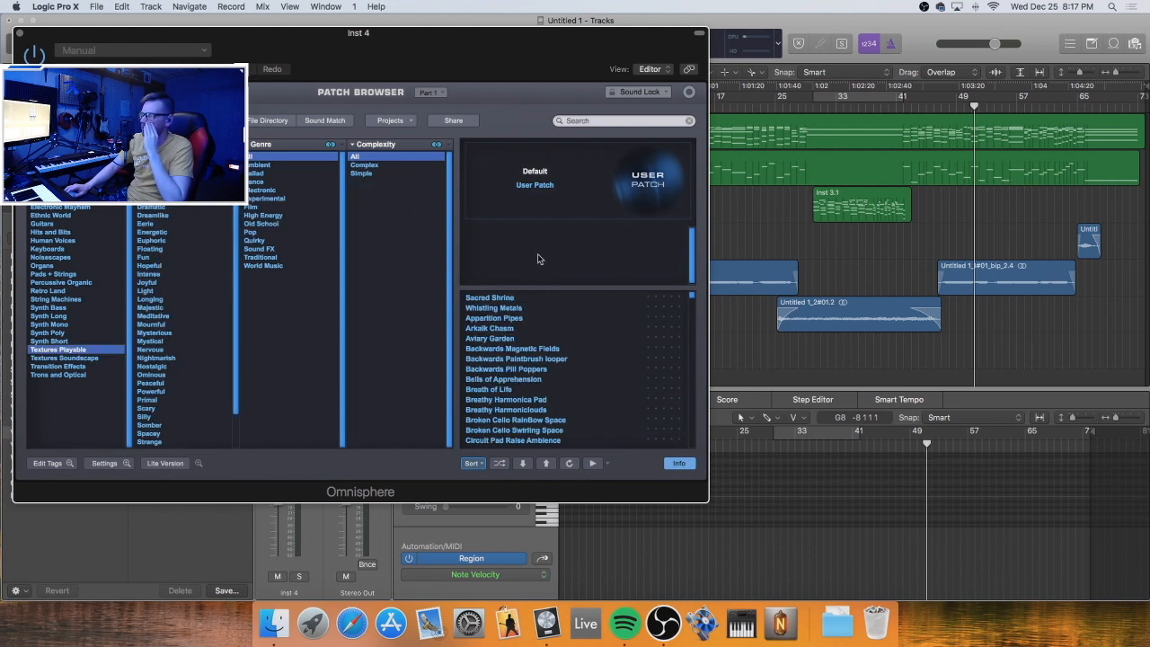
{"action": "left_click", "coordinate": [508, 298]}
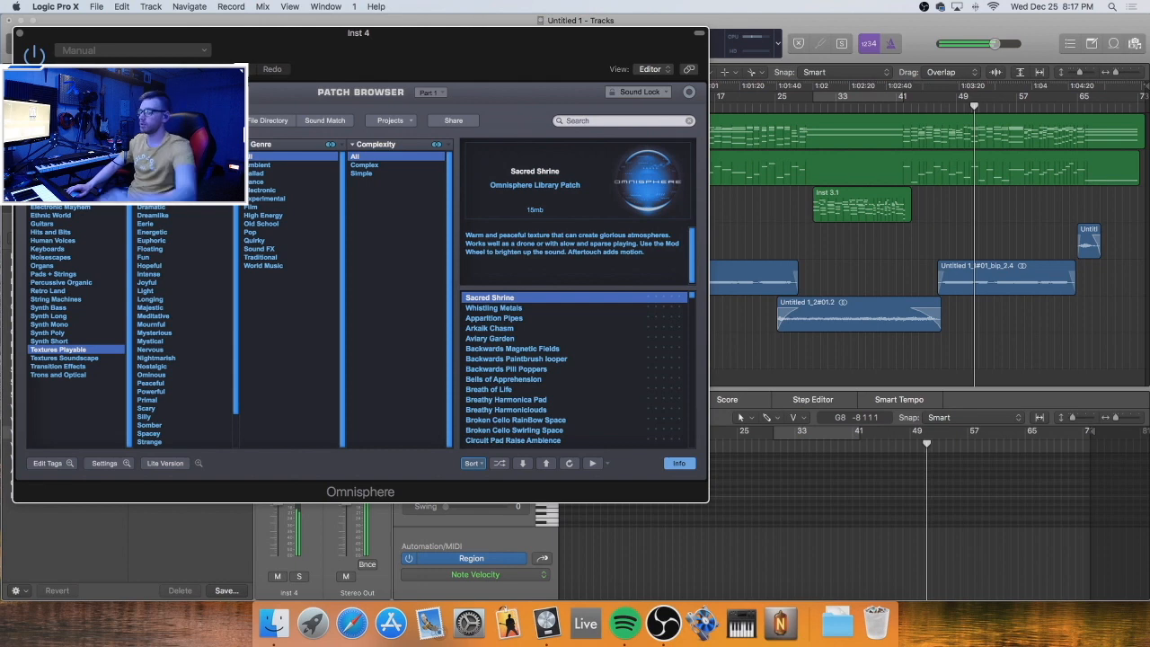
{"action": "left_click", "coordinate": [17, 33]}
{"action": "left_click_drag", "start_coordinate": [540, 357], "coordinate": [531, 357]}
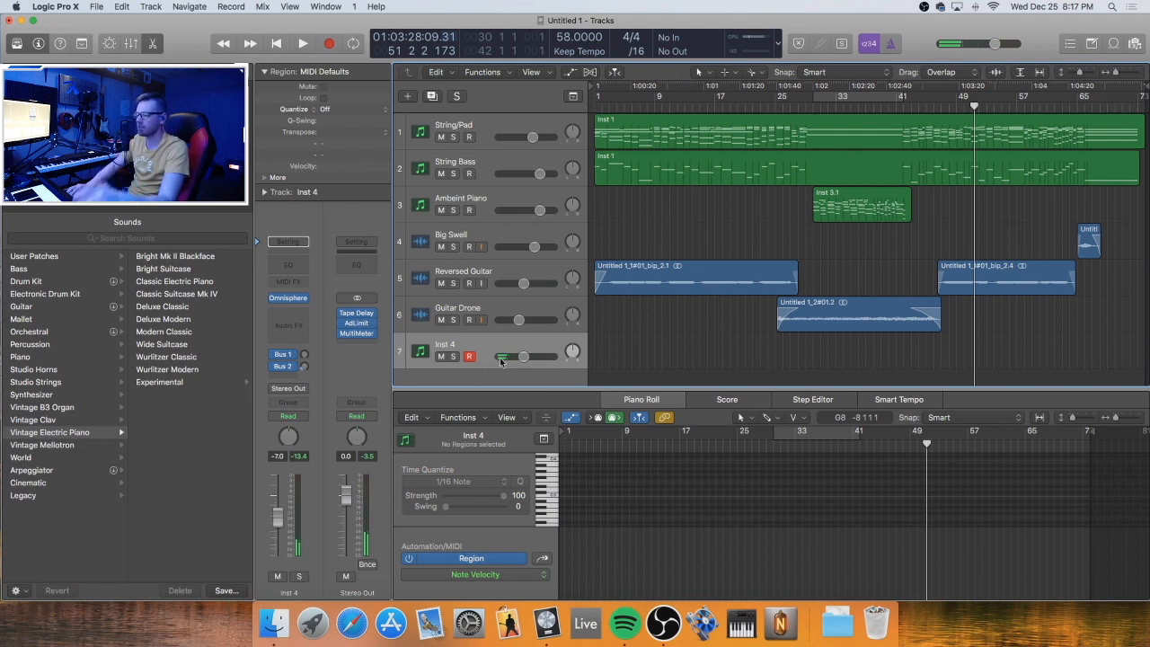
Insert a Channel EQ on the Omnisphere track, close its window, and insert the stereo Native Instruments RC 48 reverb after it
{"action": "left_click", "coordinate": [303, 265]}
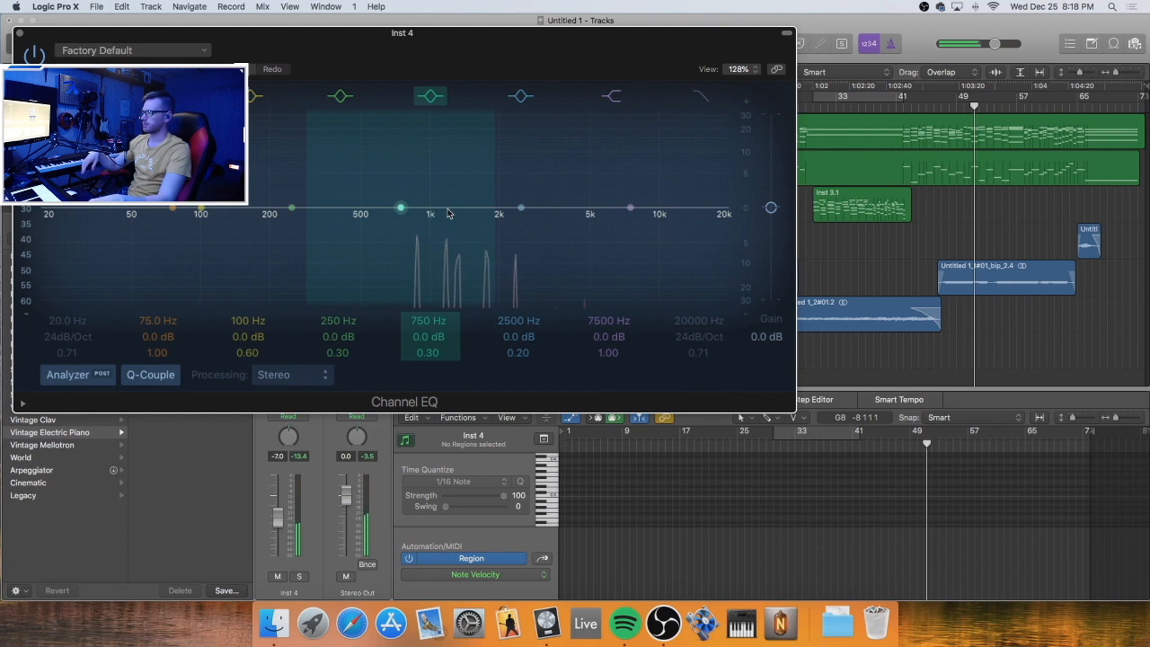
{"action": "left_click", "coordinate": [20, 34]}
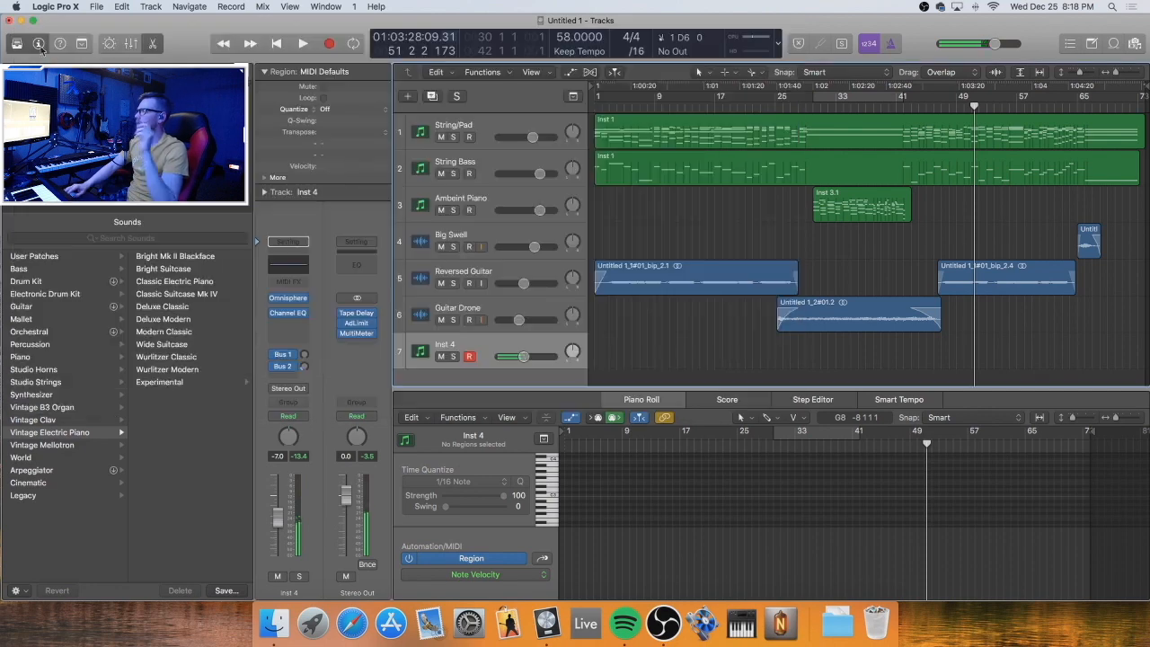
{"action": "left_click", "coordinate": [287, 324]}
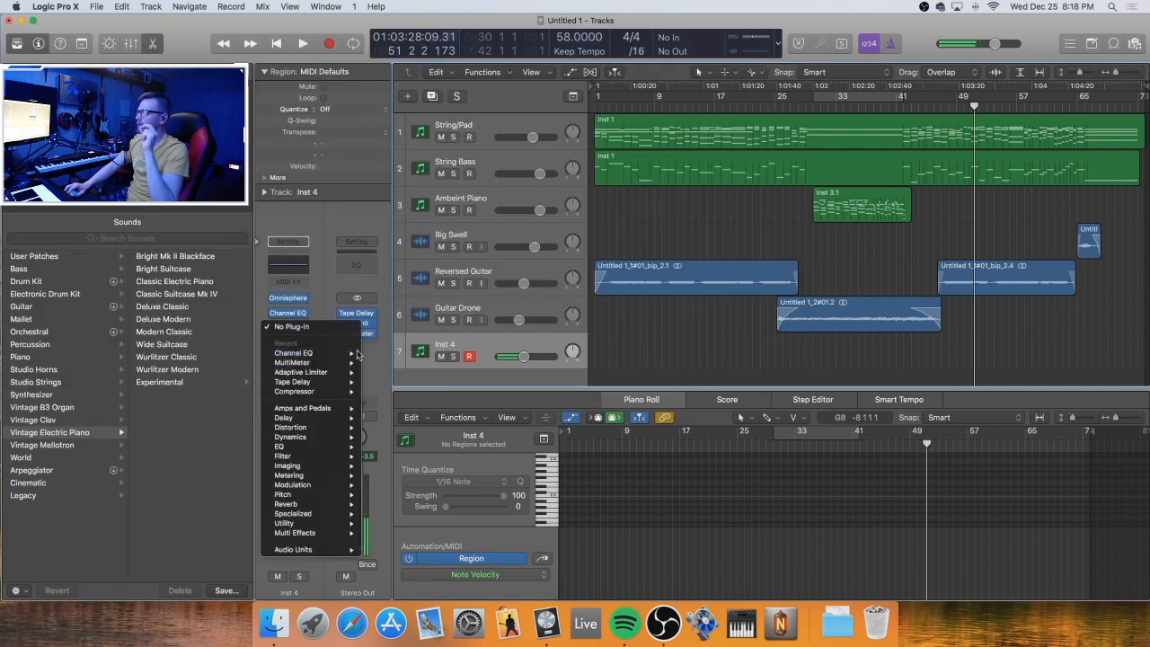
{"action": "mouse_move", "coordinate": [317, 548]}
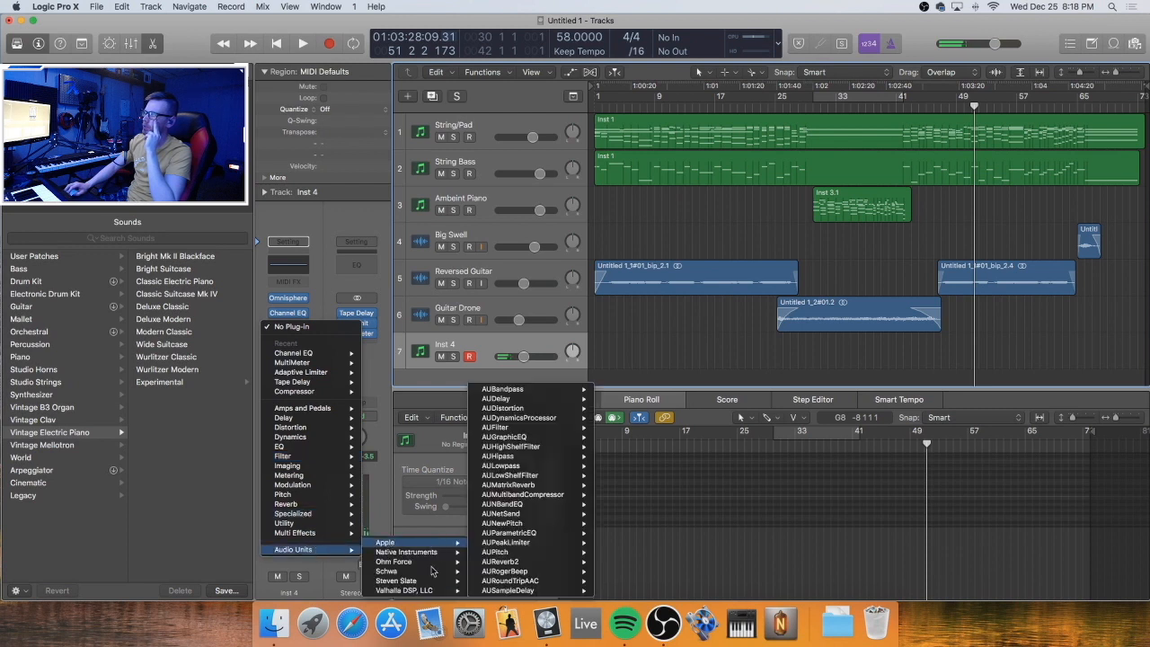
{"action": "mouse_move", "coordinate": [422, 553]}
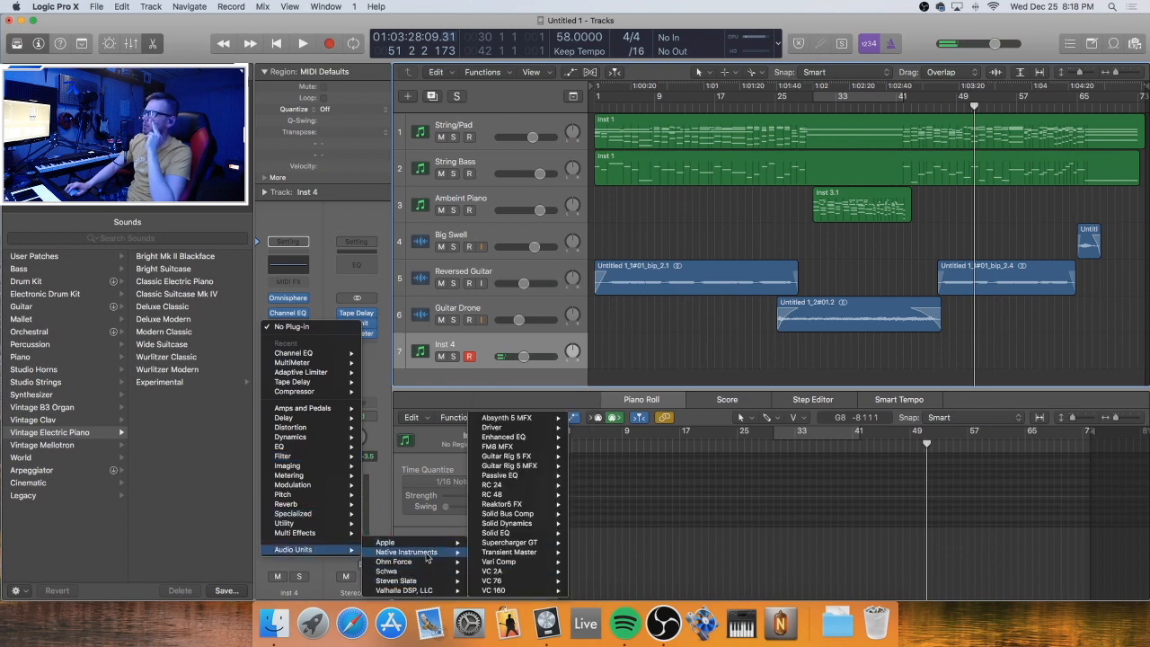
{"action": "mouse_move", "coordinate": [507, 497]}
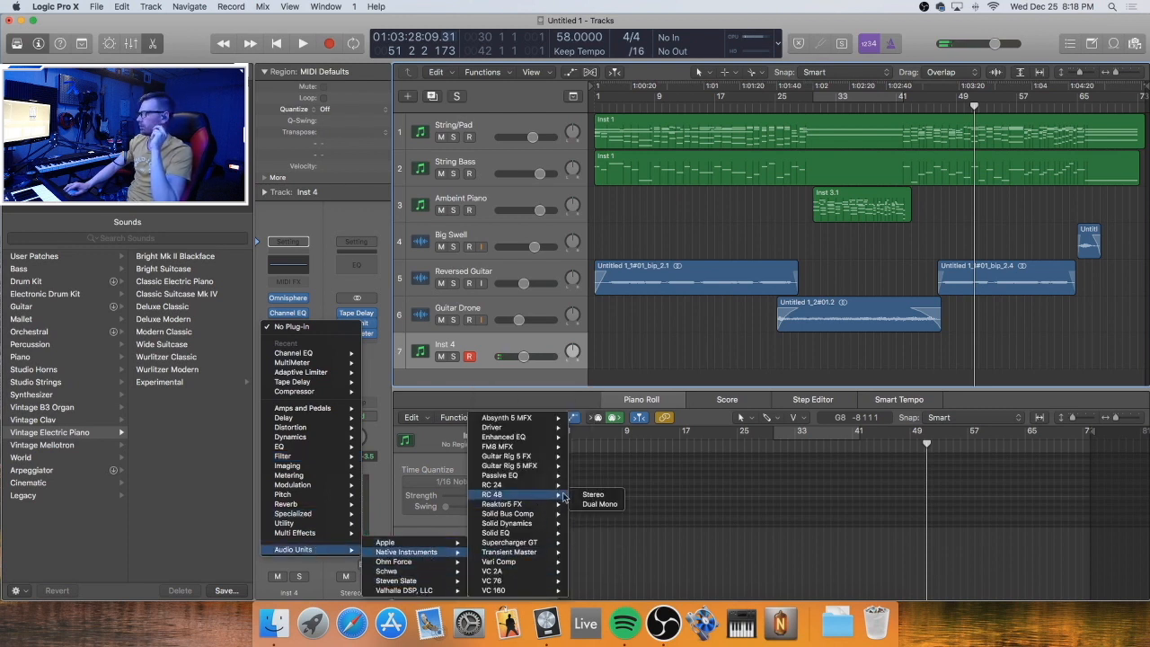
{"action": "left_click", "coordinate": [587, 495]}
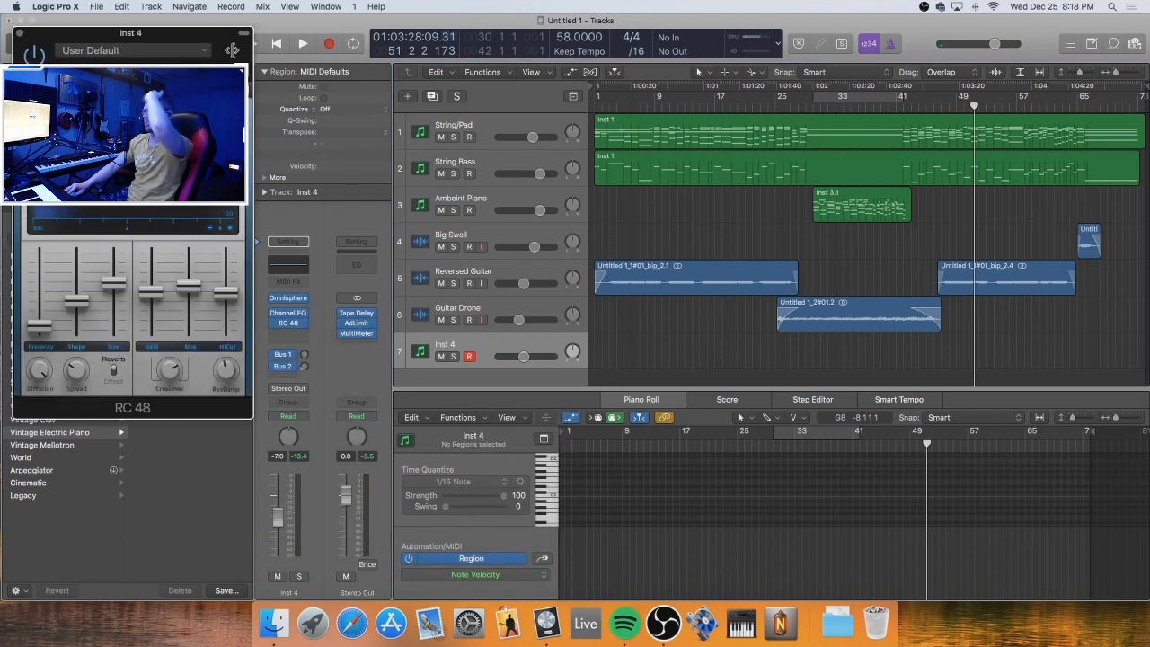
Switch the RC 48 from Wet to Mix, adjust its dry/wet balance, lower Bass and Mid, raise HiCut near its maximum, and close it
{"action": "left_click_drag", "start_coordinate": [220, 49], "coordinate": [898, 134]}
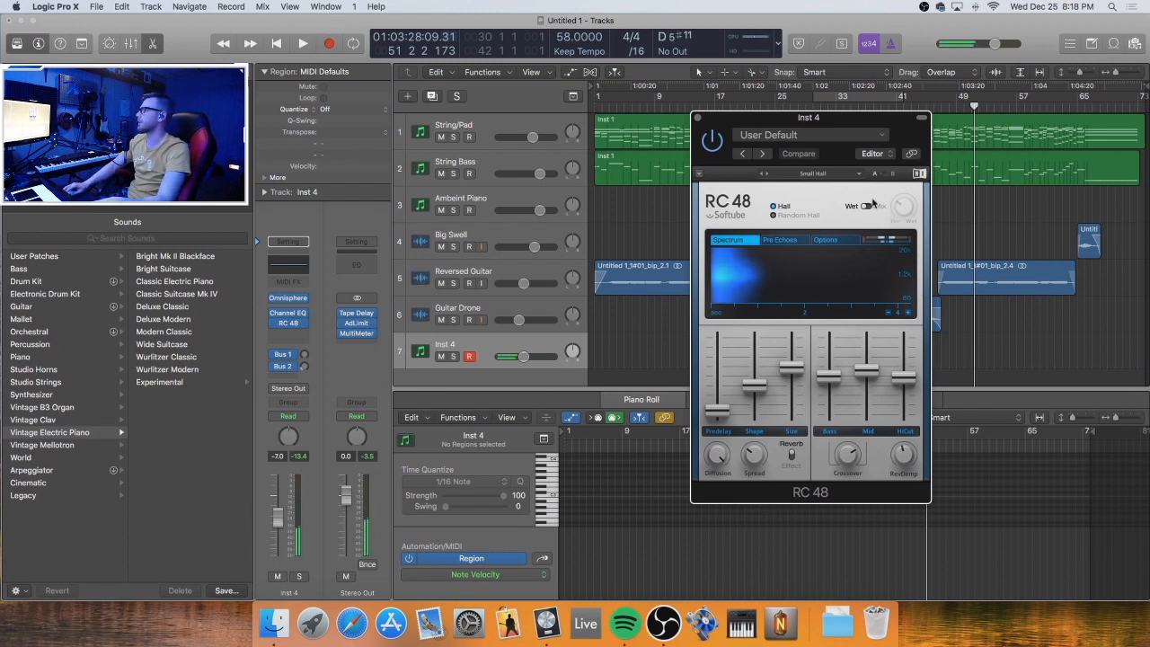
{"action": "left_click_drag", "start_coordinate": [869, 123], "coordinate": [836, 112]}
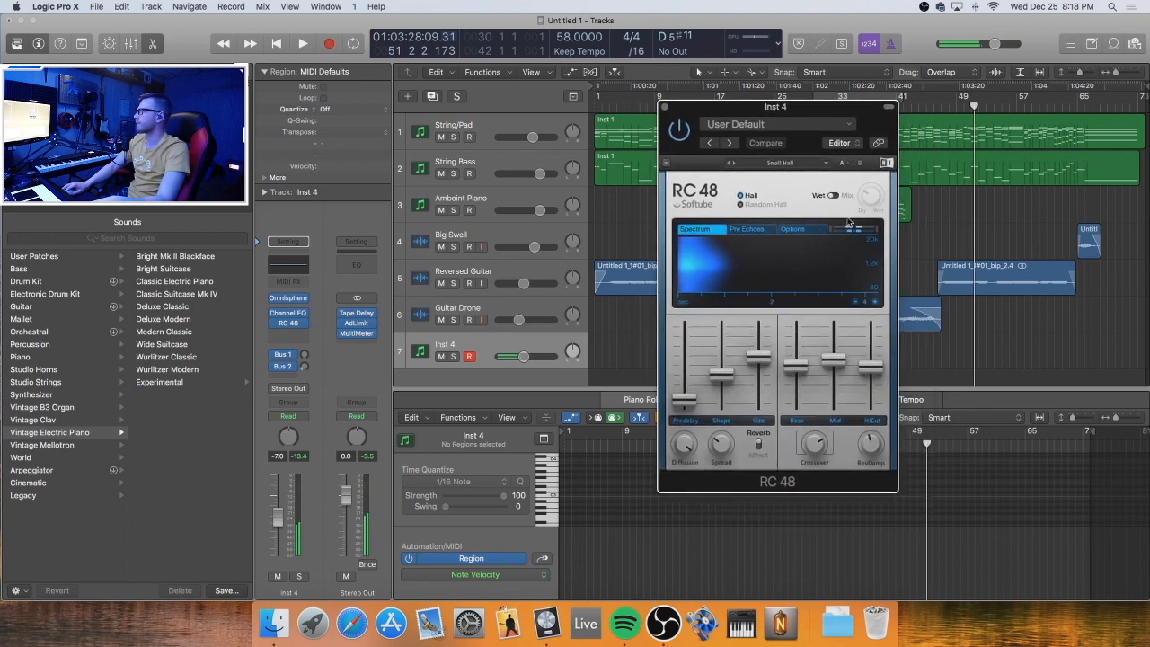
{"action": "left_click", "coordinate": [832, 196]}
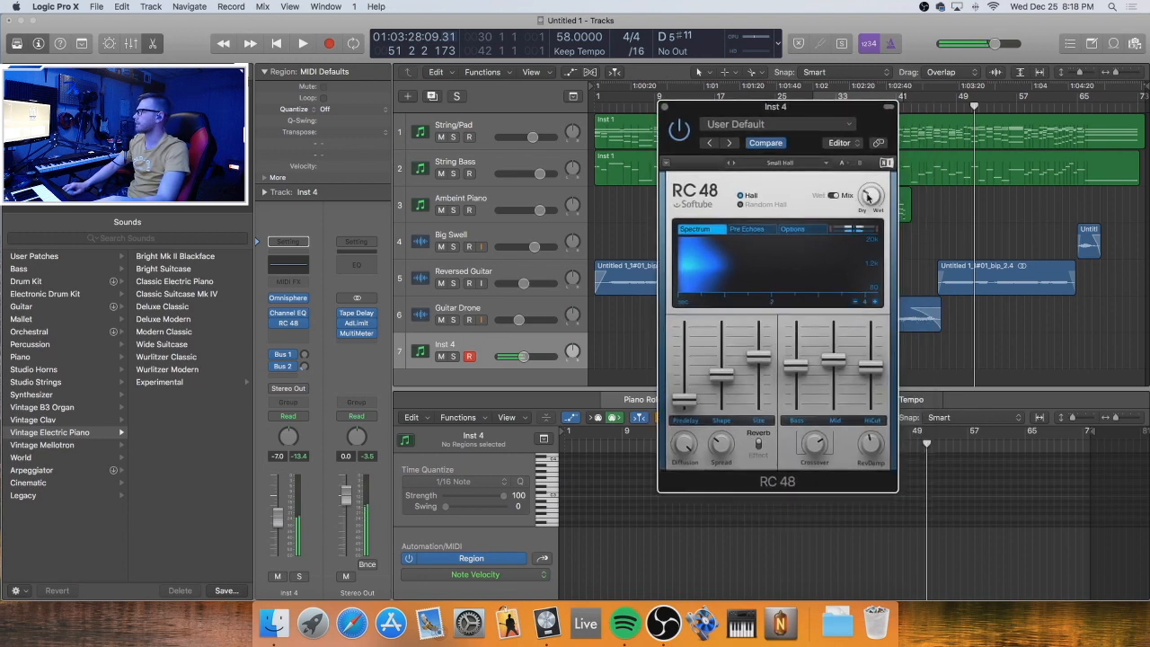
{"action": "left_click_drag", "start_coordinate": [868, 196], "coordinate": [868, 190]}
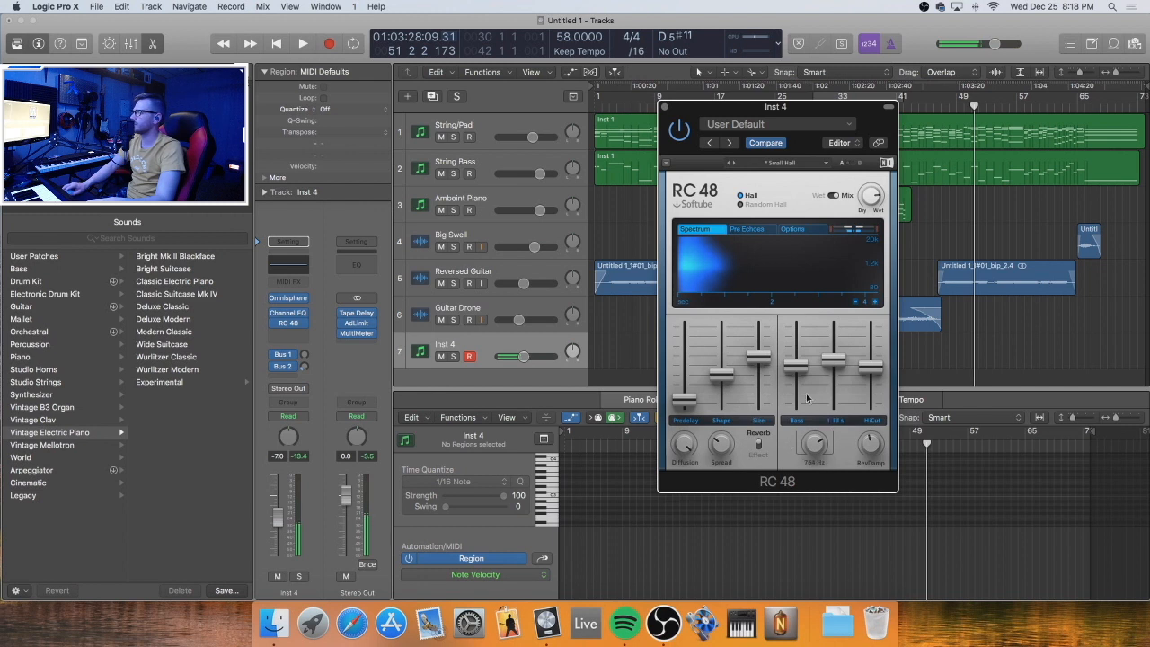
{"action": "left_click_drag", "start_coordinate": [794, 369], "coordinate": [869, 330]}
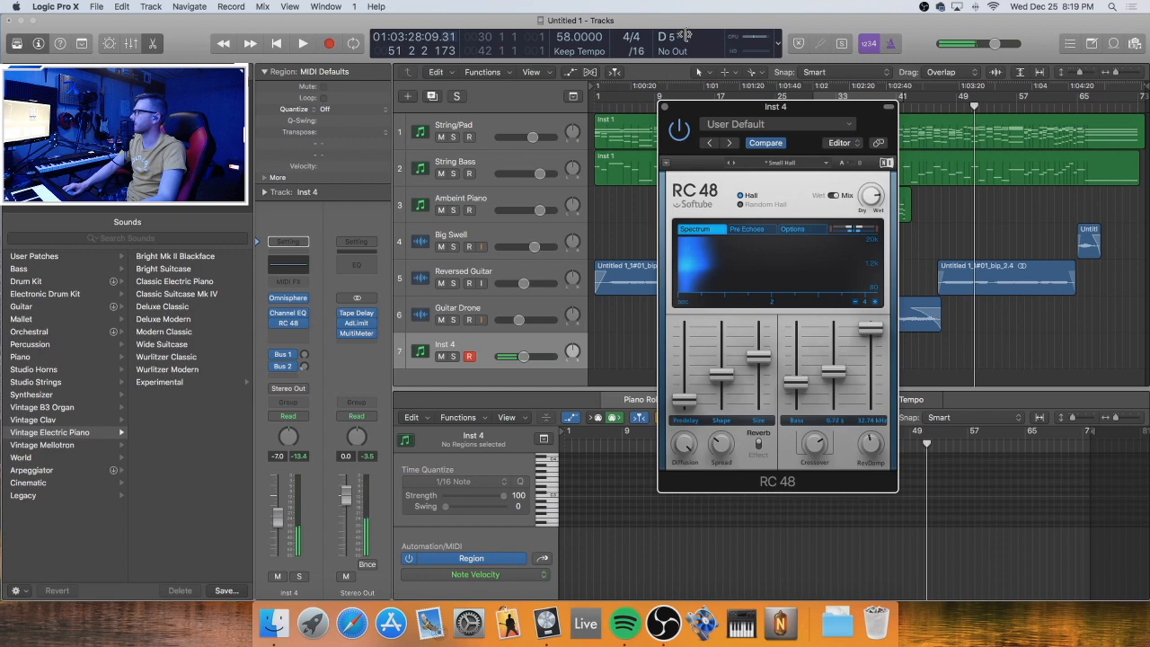
{"action": "left_click", "coordinate": [666, 108]}
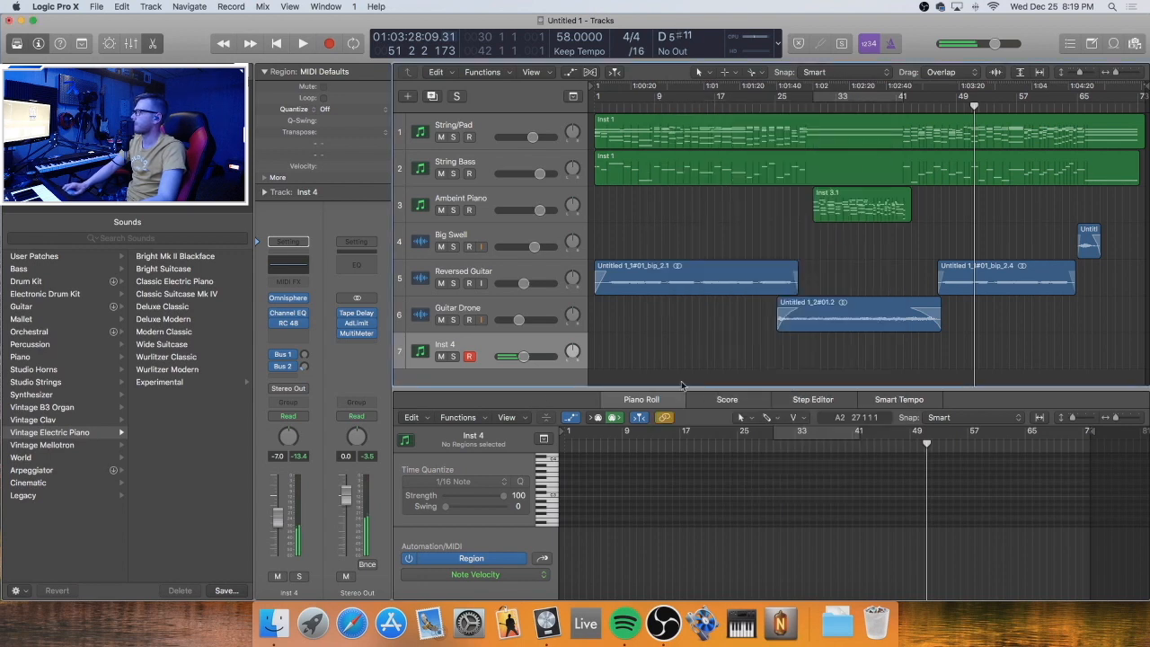
Shape the Omnisphere track's Channel EQ with a 550 Hz low cut, a 13600 Hz high cut, and a -3.0 dB high shelf at 3350 Hz
{"action": "left_click", "coordinate": [303, 264]}
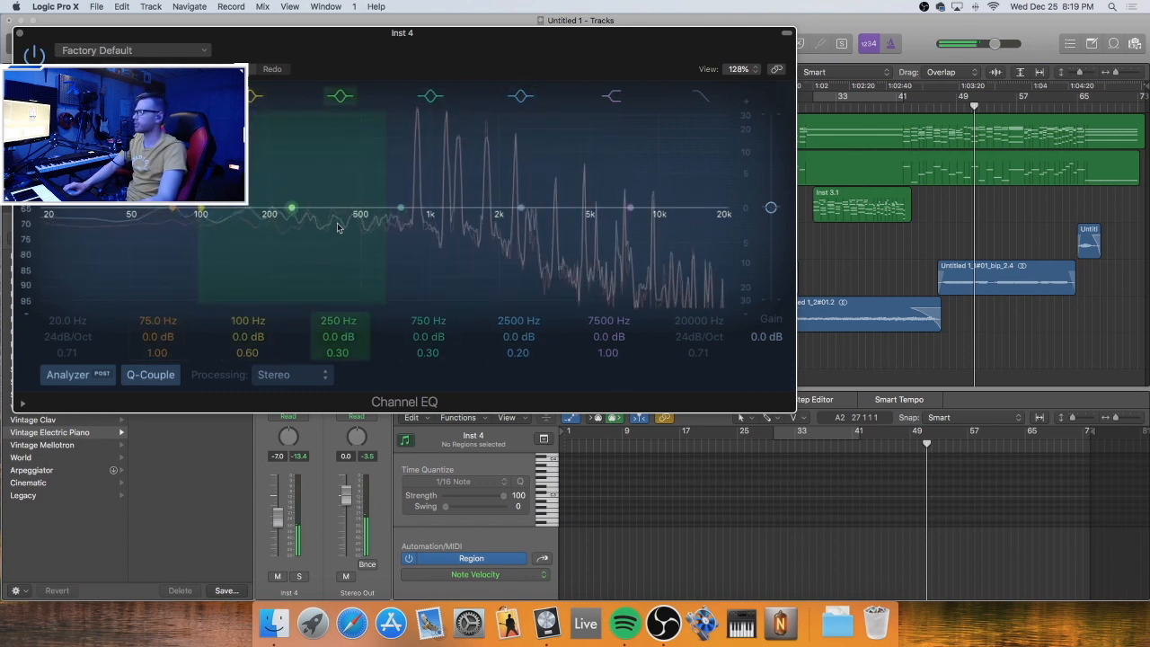
{"action": "left_click", "coordinate": [68, 321]}
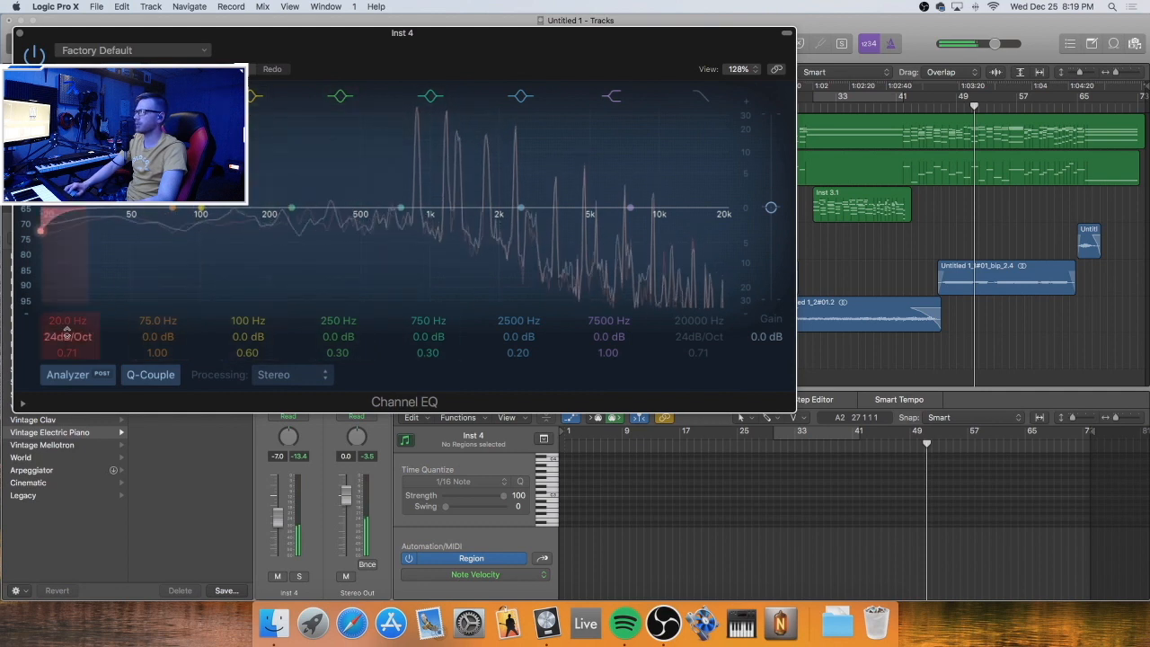
{"action": "left_click_drag", "start_coordinate": [68, 321], "coordinate": [68, 238]}
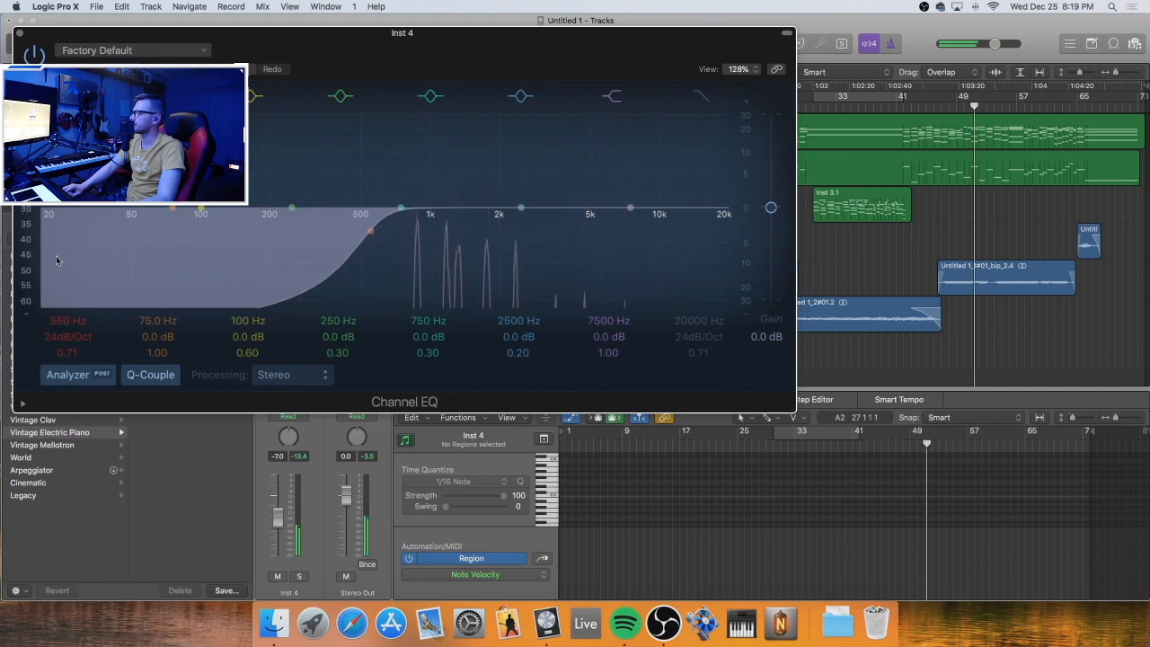
{"action": "left_click", "coordinate": [714, 99]}
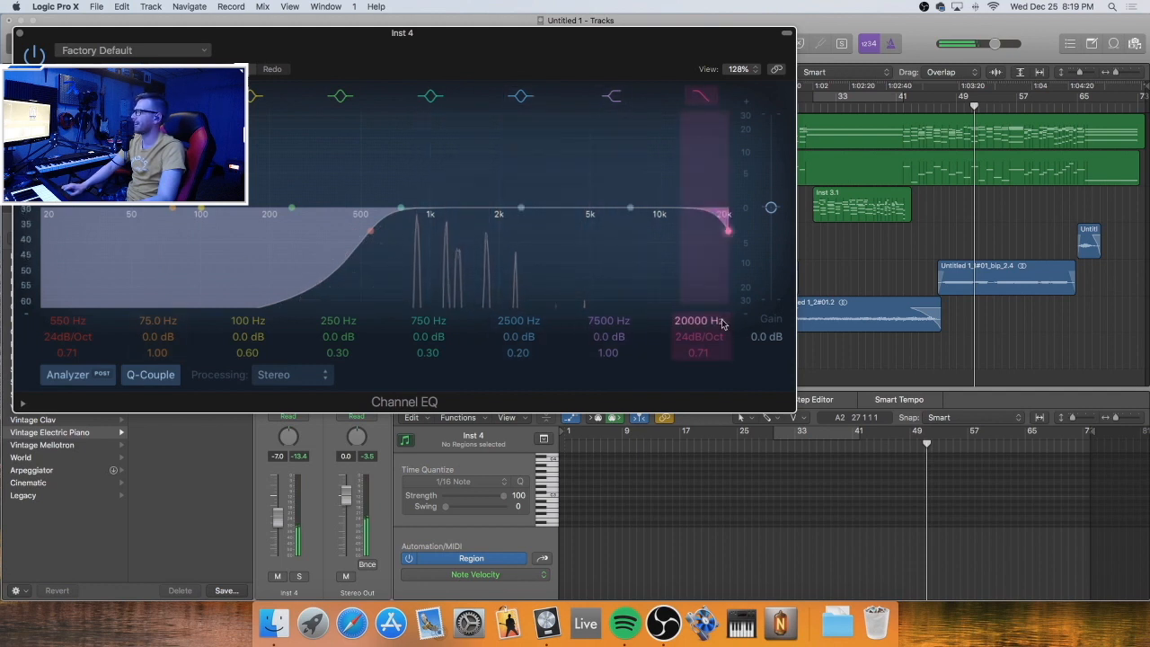
{"action": "left_click_drag", "start_coordinate": [719, 319], "coordinate": [720, 345]}
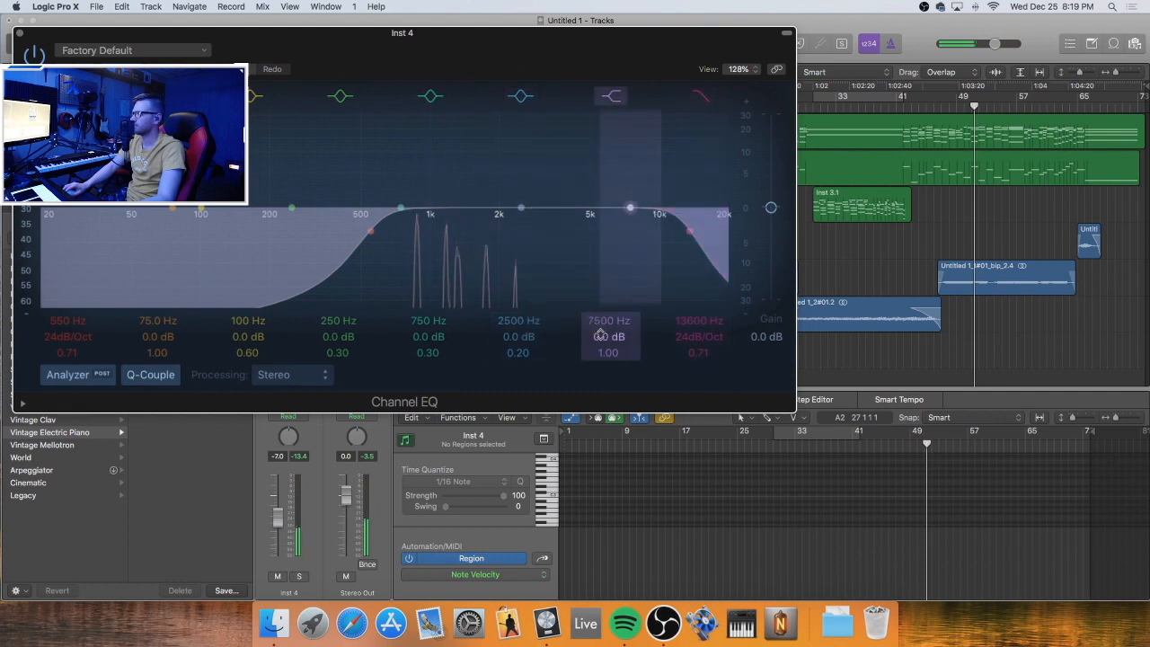
{"action": "mouse_move", "coordinate": [609, 338]}
{"action": "left_mouse_down"}
{"action": "mouse_move", "coordinate": [608, 325]}
{"action": "mouse_move", "coordinate": [608, 335]}
{"action": "left_mouse_up"}
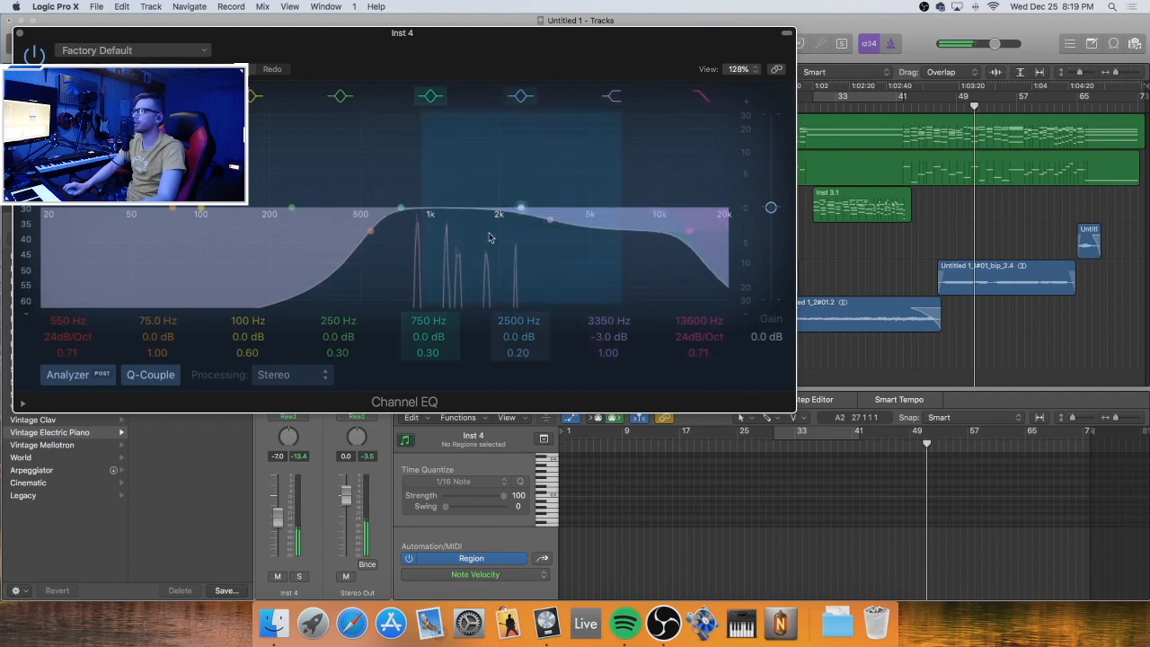
{"action": "left_click", "coordinate": [20, 33]}
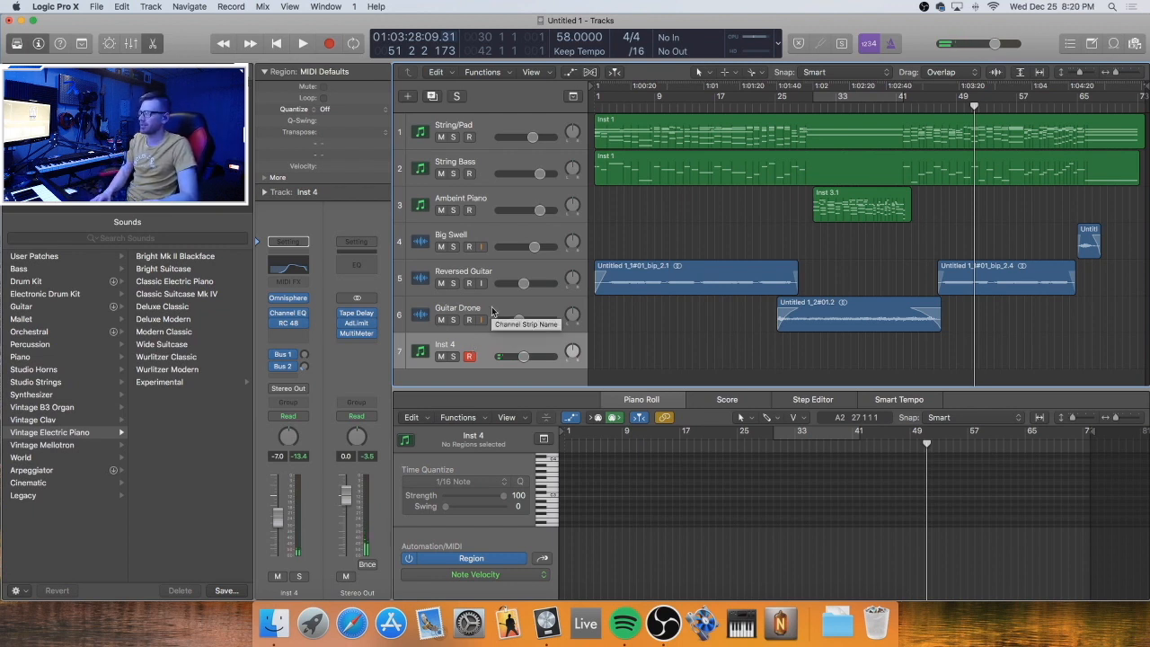
Start recording a MIDI performance on the new Omnisphere track from the beginning of the project
{"action": "key", "text": "Return"}
{"action": "key", "text": "space"}
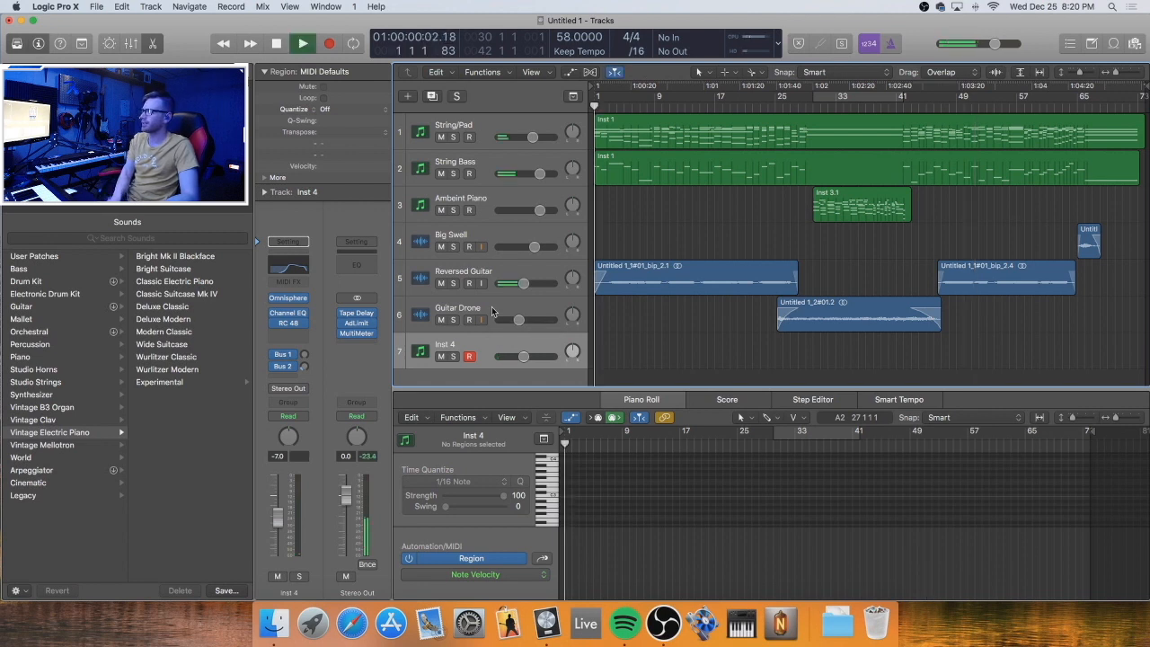
{"action": "key", "text": "r"}
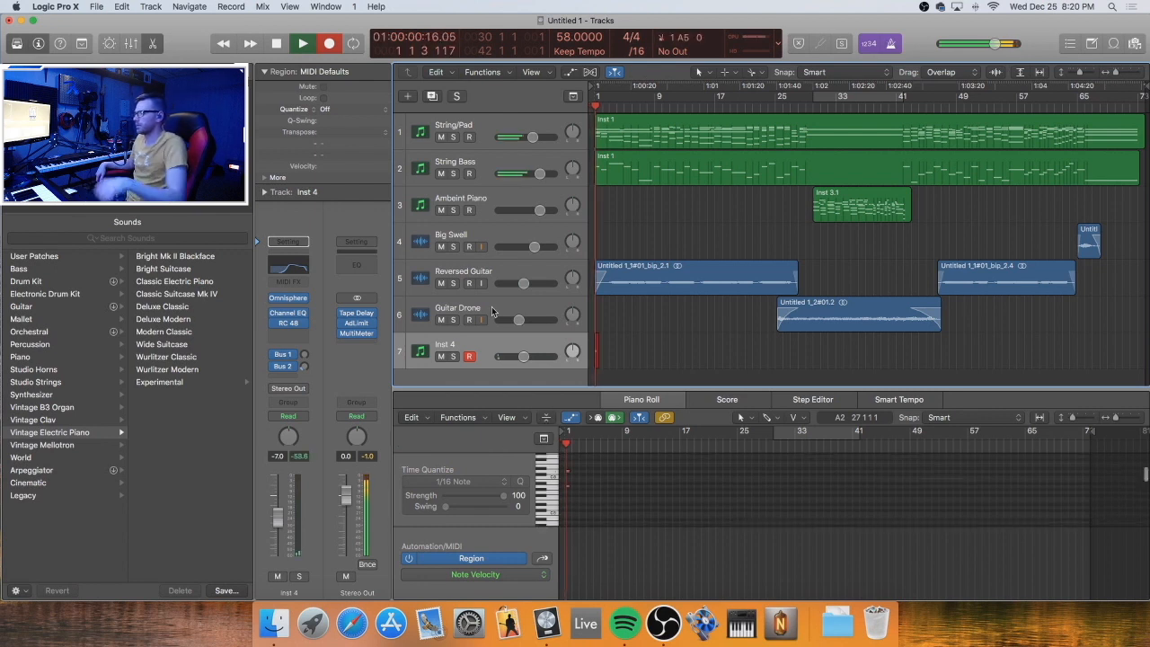
Stop recording and extend both notes in the Inst 4 region so they fill the whole first bar
{"action": "key", "text": "space"}
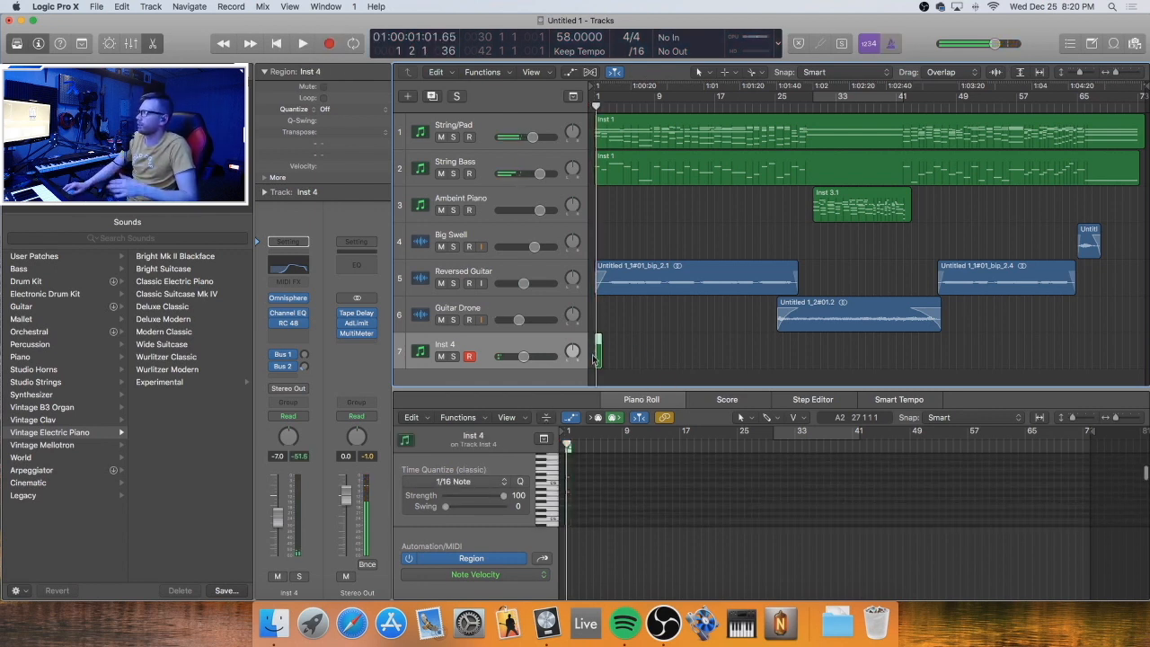
{"action": "key", "text": "e"}
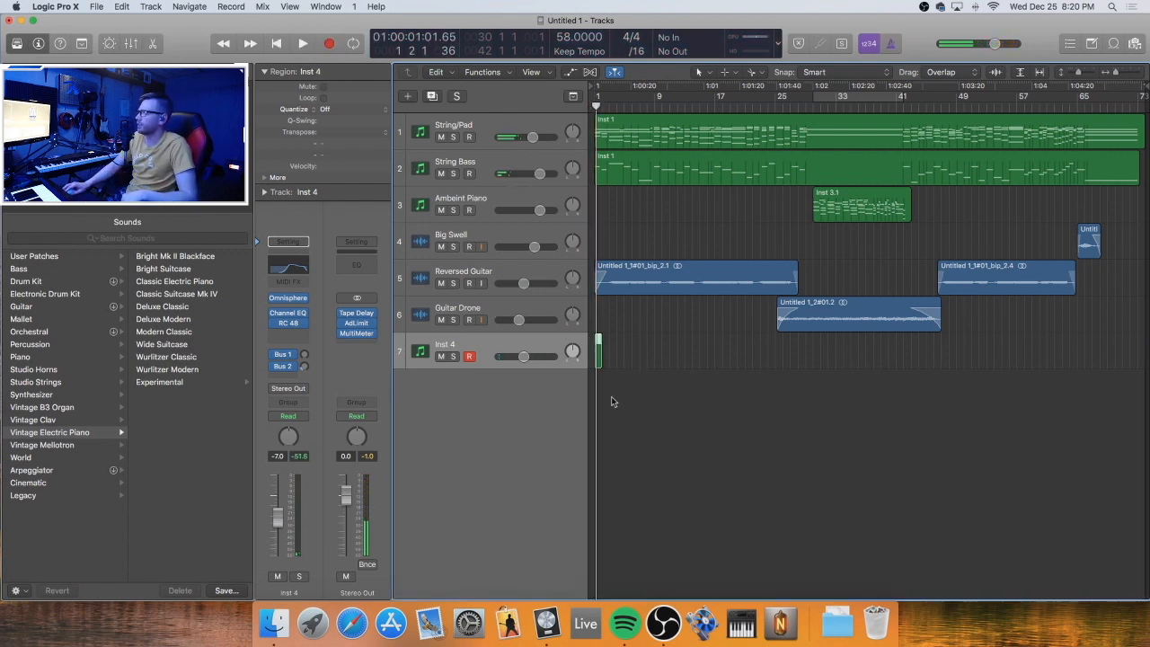
{"action": "double_click", "coordinate": [599, 351]}
{"action": "left_click_drag", "start_coordinate": [606, 386], "coordinate": [550, 409]}
{"action": "key", "text": "z"}
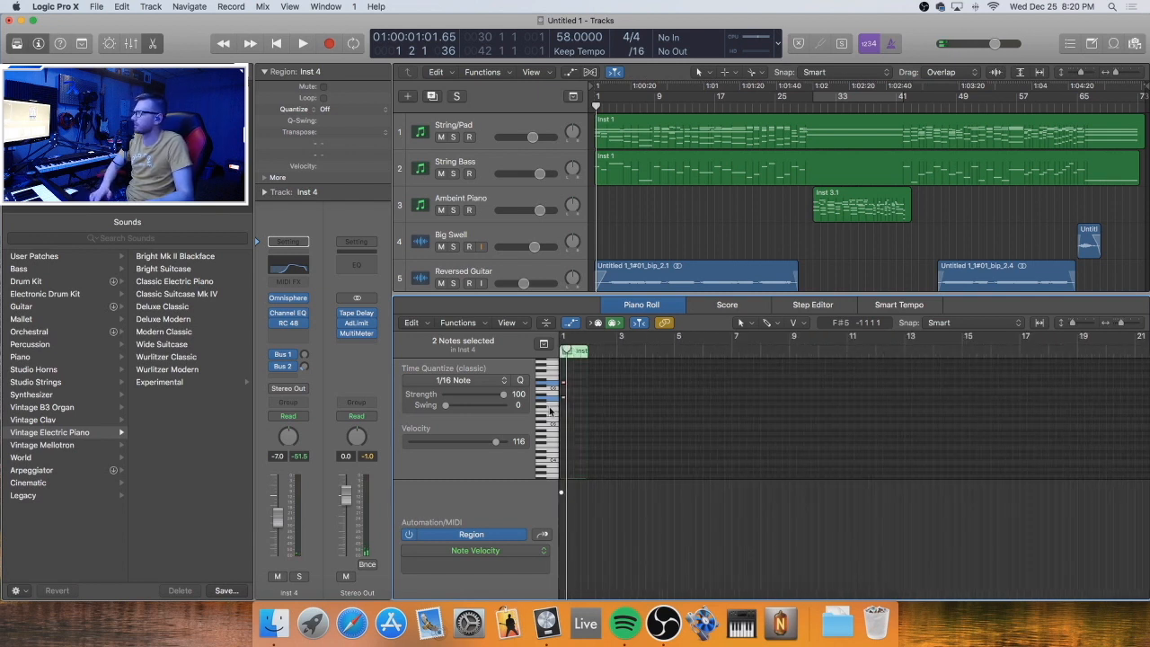
{"action": "scroll", "coordinate": [593, 401], "scroll_direction": "left", "scroll_amount": 5}
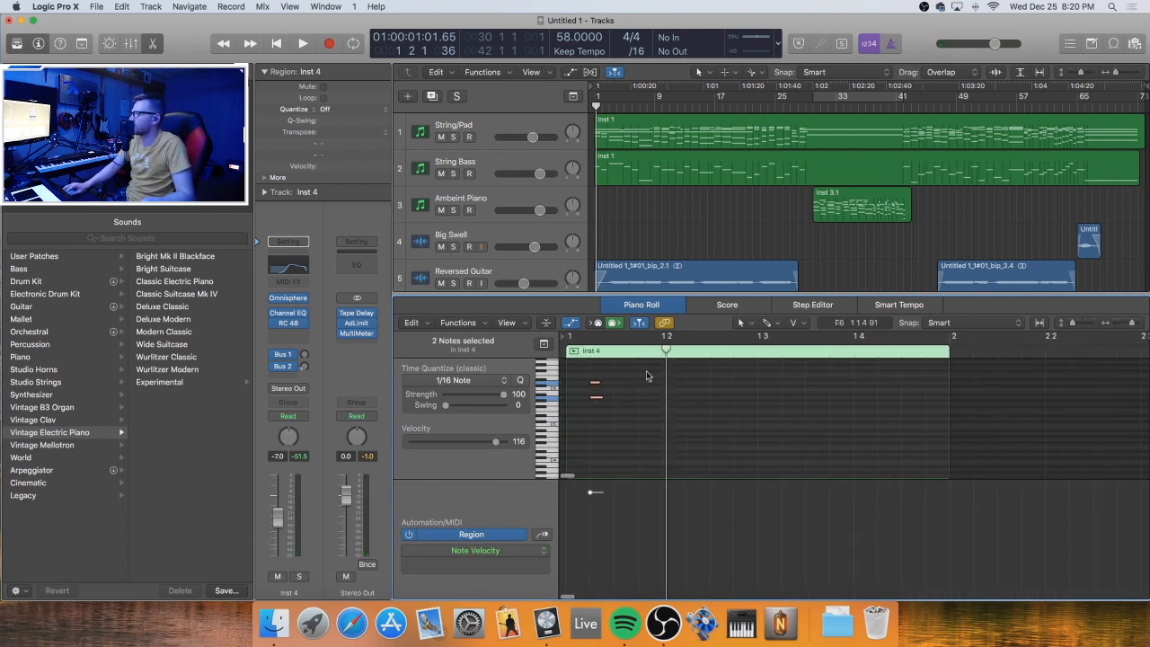
{"action": "left_click_drag", "start_coordinate": [643, 368], "coordinate": [566, 454]}
{"action": "left_click_drag", "start_coordinate": [596, 400], "coordinate": [952, 407]}
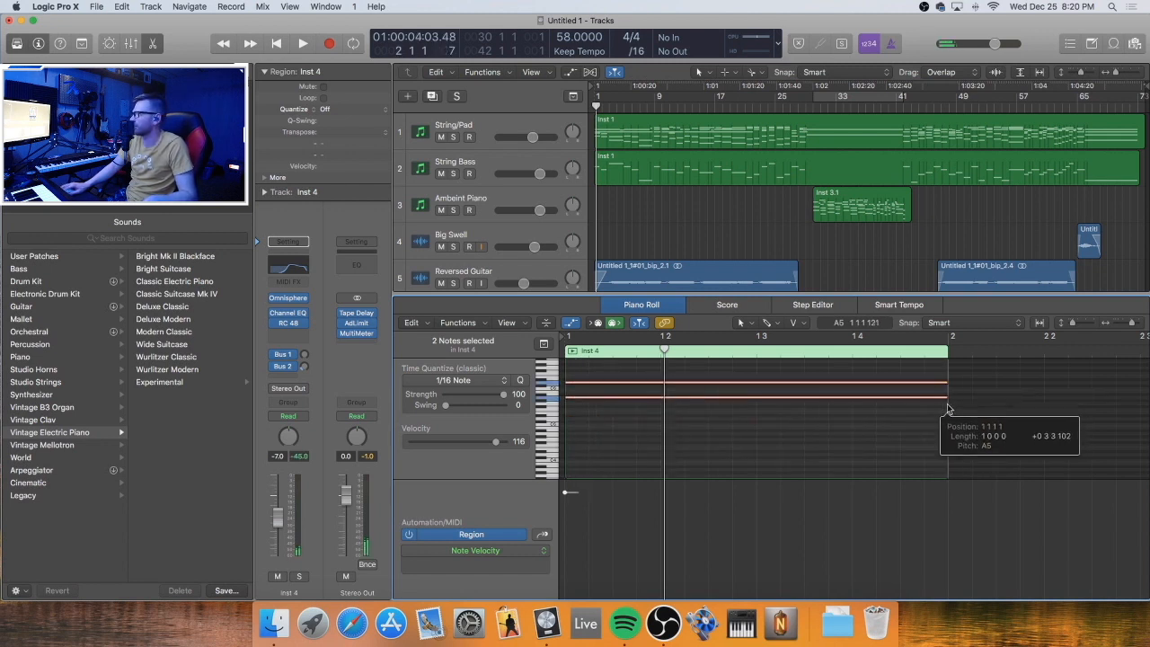
Stretch the Inst 4 region together with its notes from bar 1 to the end of the arrangement
{"action": "scroll", "coordinate": [674, 206], "scroll_direction": "down", "scroll_amount": 5}
{"action": "left_click", "coordinate": [633, 258]}
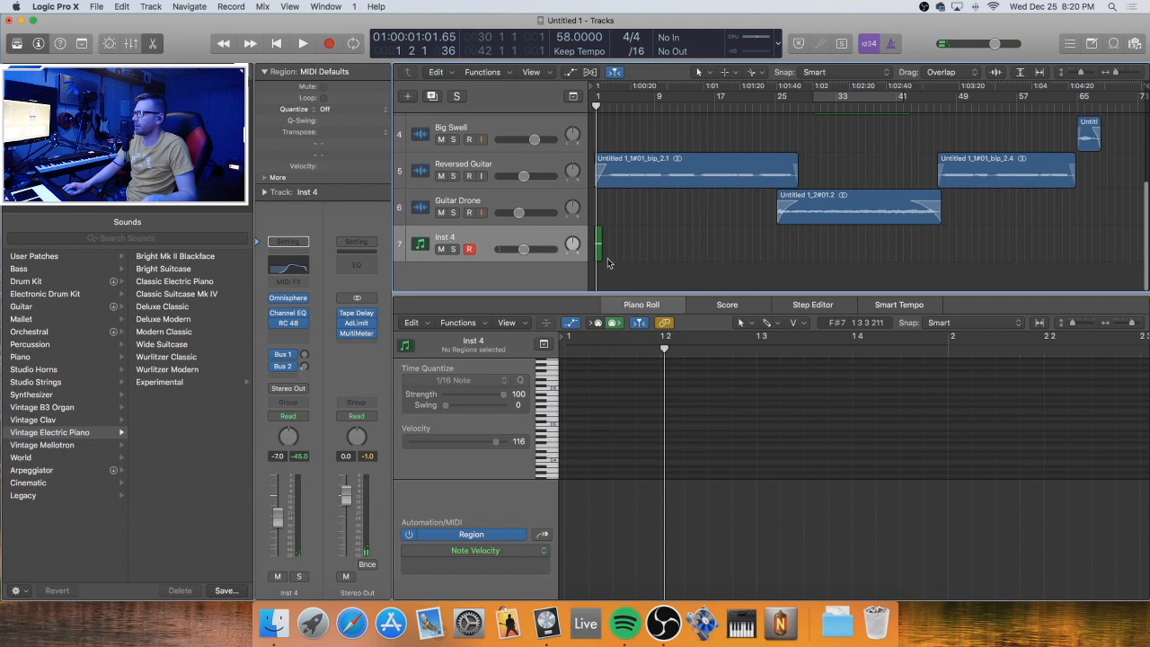
{"action": "left_click_drag", "start_coordinate": [602, 254], "coordinate": [1137, 244]}
{"action": "left_click", "coordinate": [1061, 211]}
{"action": "key", "text": "a"}
{"action": "key", "text": "a"}
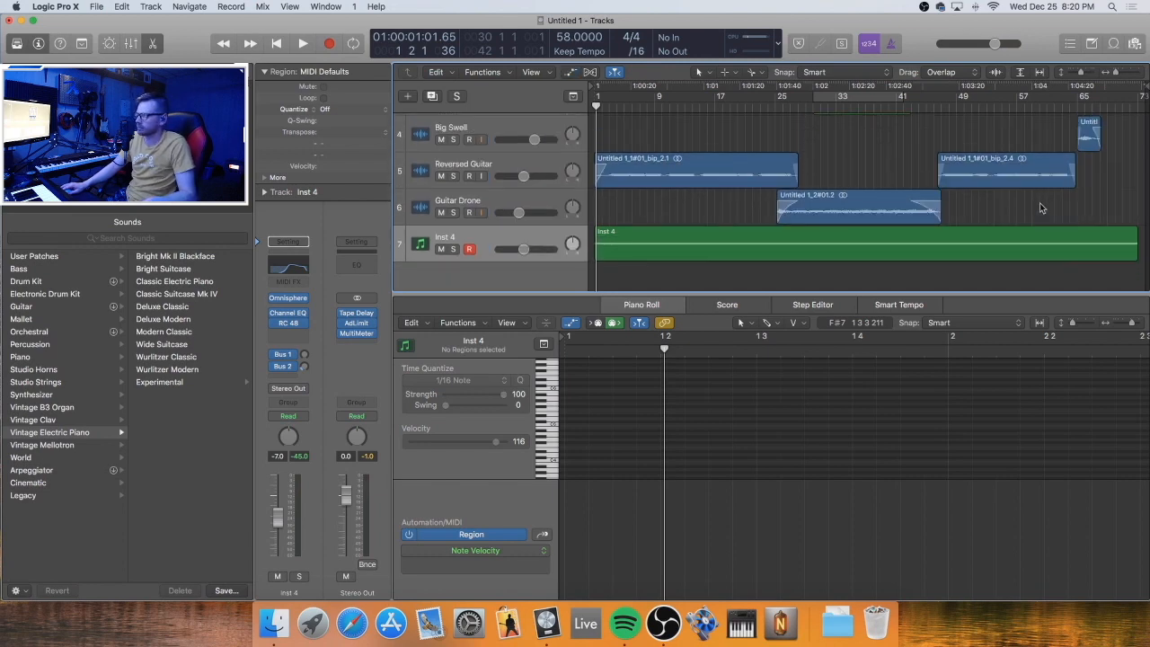
{"action": "key", "text": "z"}
{"action": "left_click_drag", "start_coordinate": [1130, 262], "coordinate": [1130, 262]}
Bounce the Inst 4 region in place to a new track as Inst 4_bip, muting the source and including the audio tail
{"action": "left_click", "coordinate": [1074, 250]}
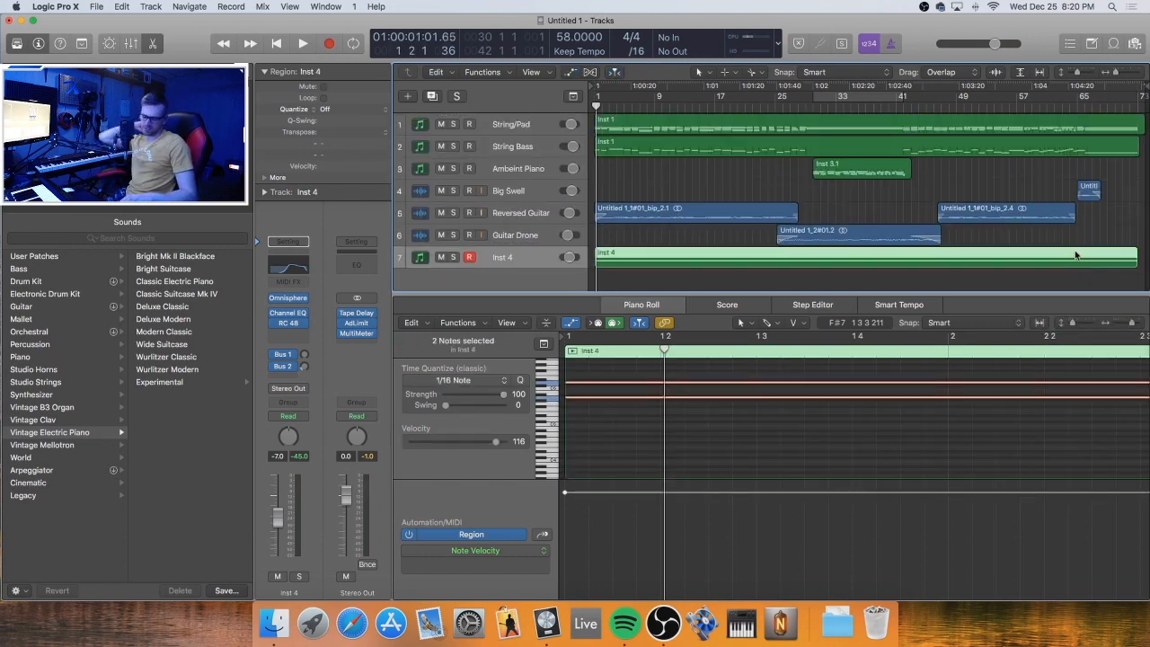
{"action": "key", "text": "ctrl+b"}
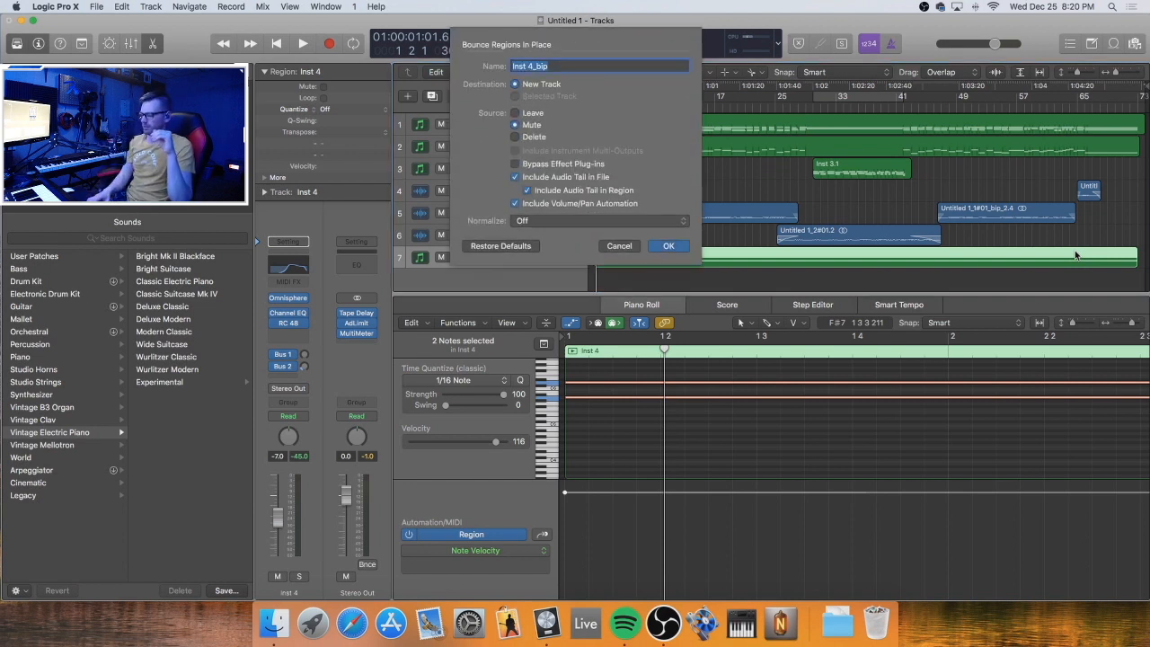
{"action": "key", "text": "Return"}
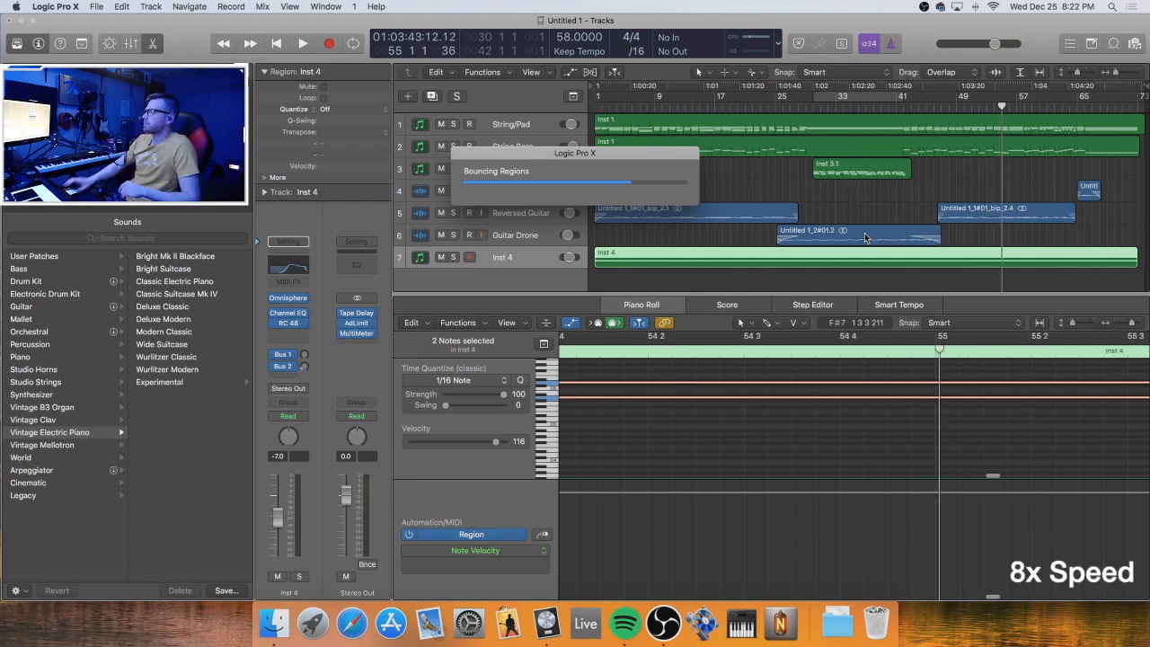
{"action": "left_click_drag", "start_coordinate": [671, 153], "coordinate": [473, 276]}
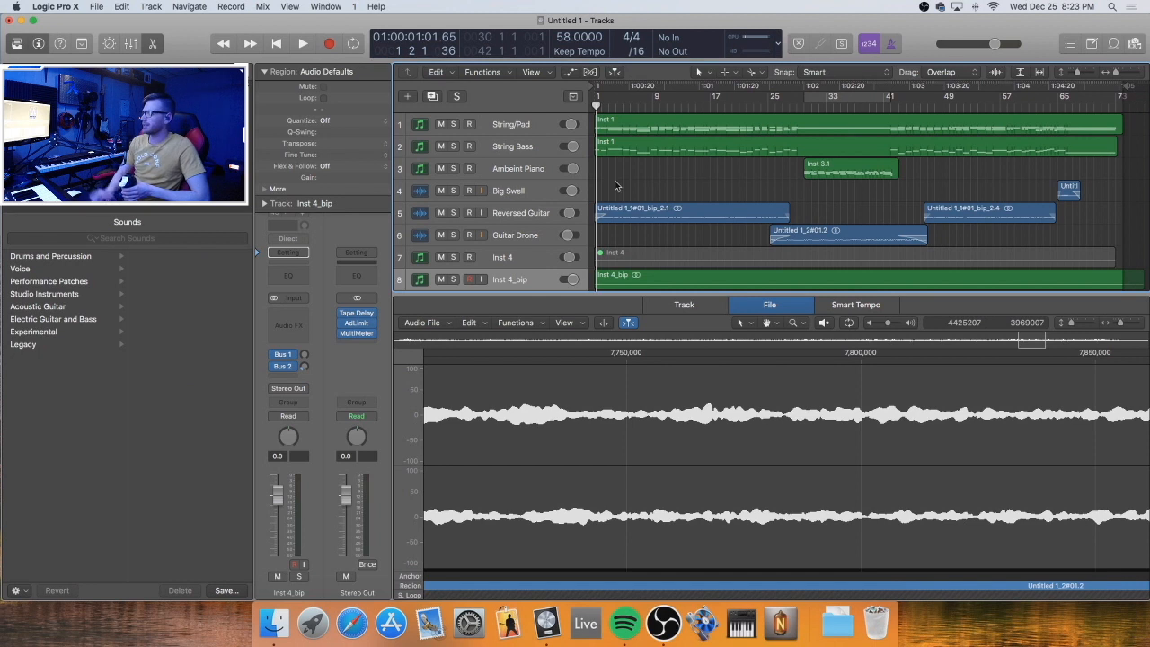
Solo the bounced Inst 4_bip track during playback and insert a Channel EQ with a 620 Hz low cut
{"action": "scroll", "coordinate": [619, 186], "scroll_direction": "down", "scroll_amount": 2}
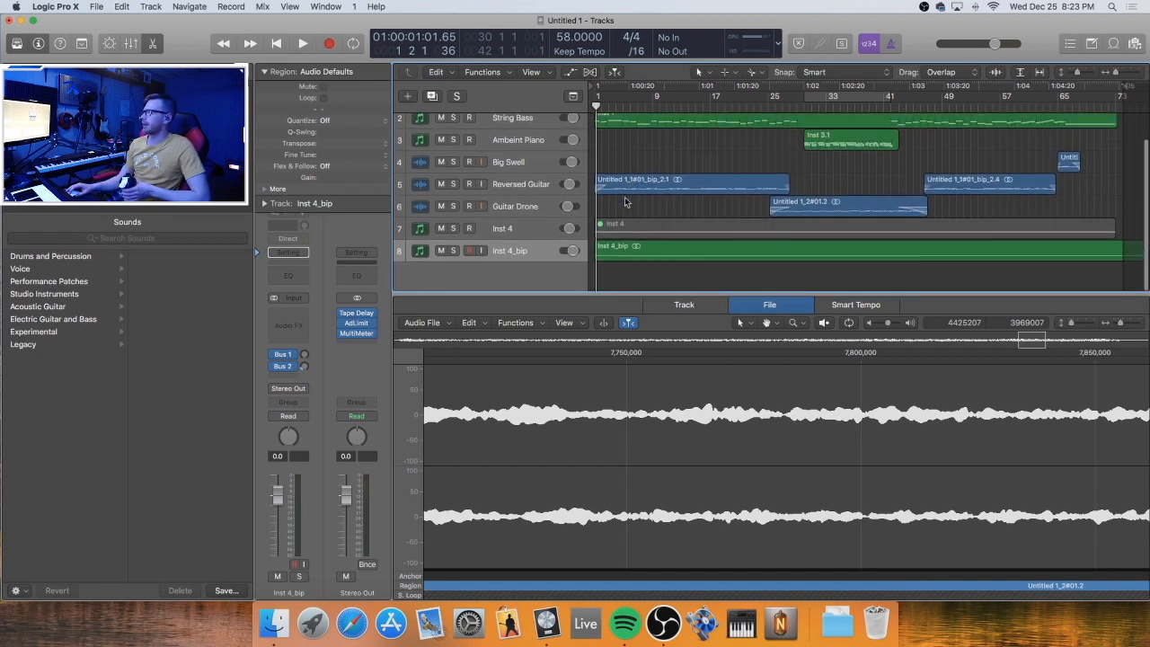
{"action": "key", "text": "space"}
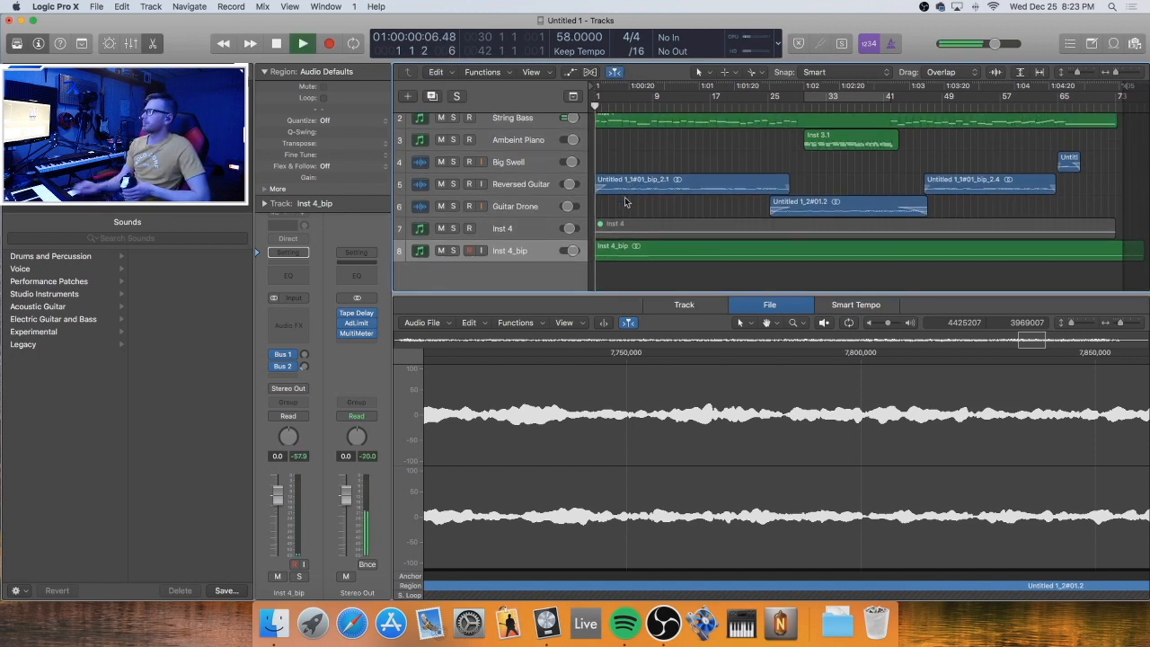
{"action": "left_click", "coordinate": [454, 250]}
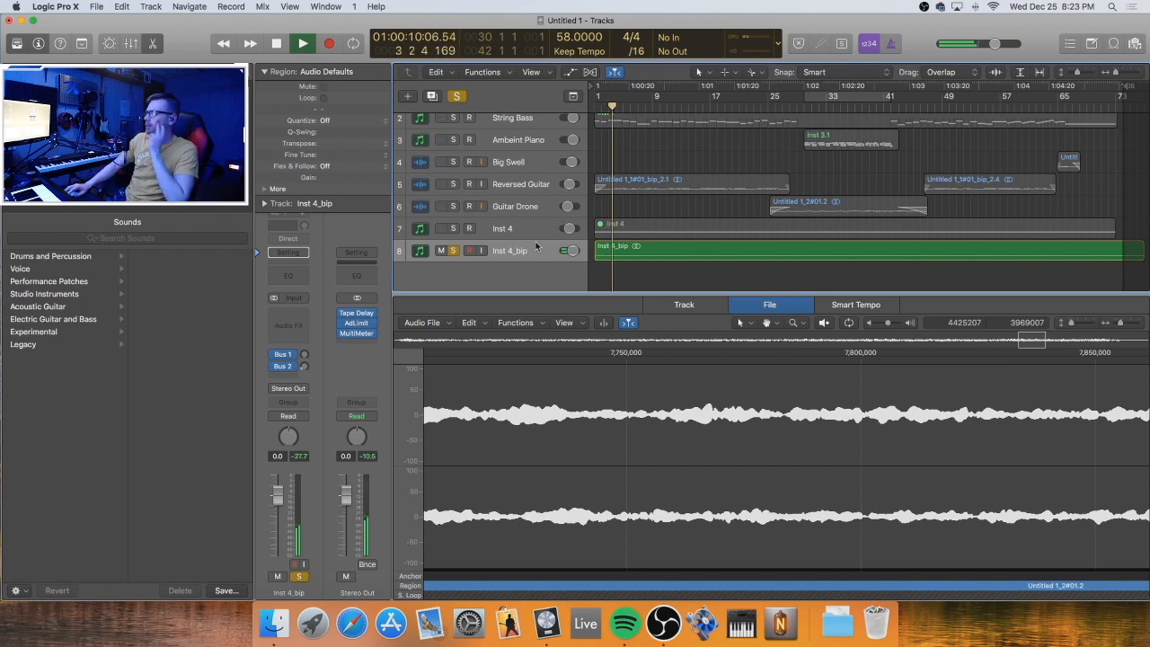
{"action": "left_click", "coordinate": [303, 274]}
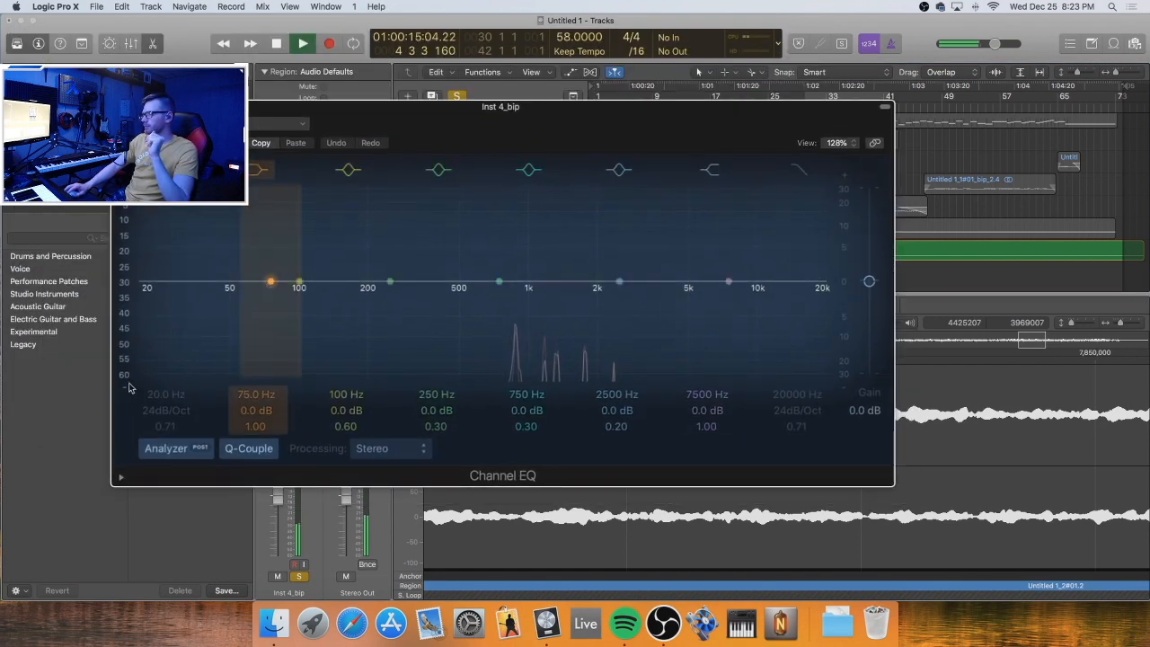
{"action": "left_click", "coordinate": [160, 233]}
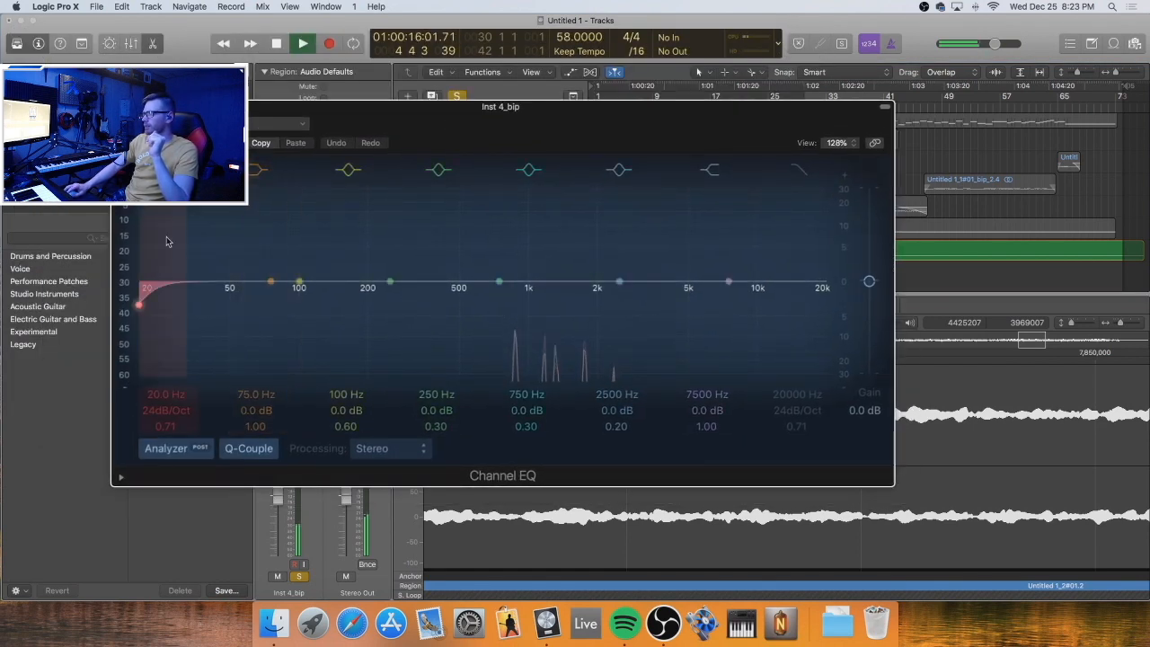
{"action": "left_click_drag", "start_coordinate": [154, 393], "coordinate": [487, 396]}
{"action": "left_click_drag", "start_coordinate": [563, 146], "coordinate": [566, 229]}
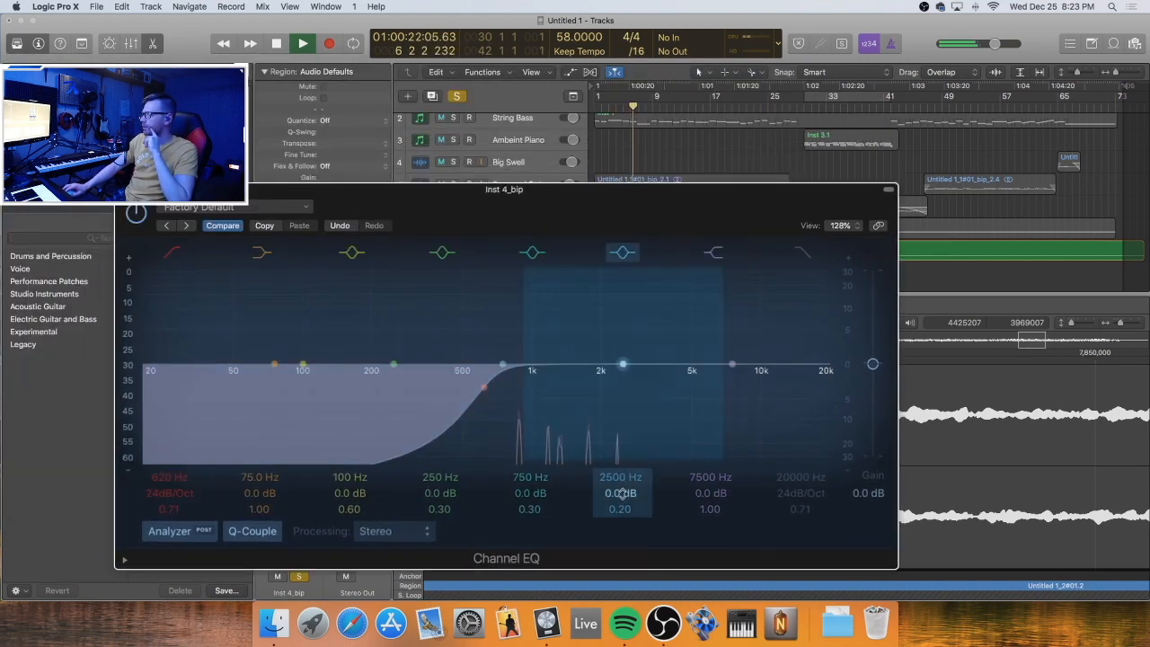
Add narrow EQ cuts of -6.5 dB at 1780 Hz (Q 6.60) and -3.5 dB at 890 Hz (Q 5.00), and close the EQ
{"action": "left_click_drag", "start_coordinate": [621, 495], "coordinate": [619, 467]}
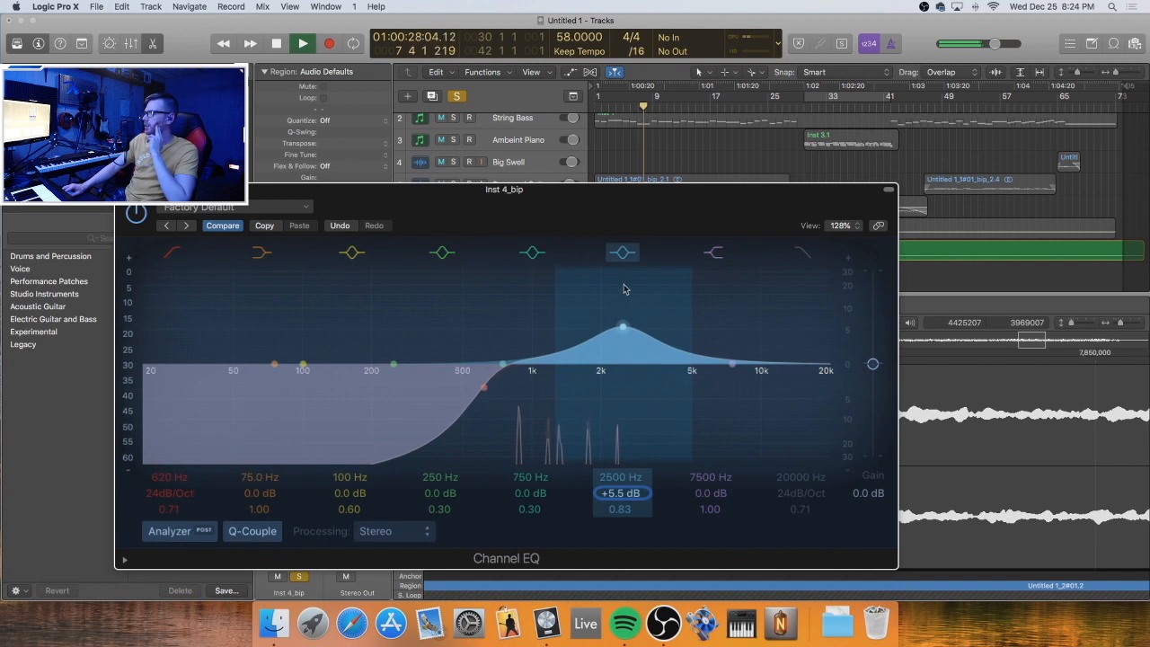
{"action": "left_click_drag", "start_coordinate": [620, 509], "coordinate": [620, 483]}
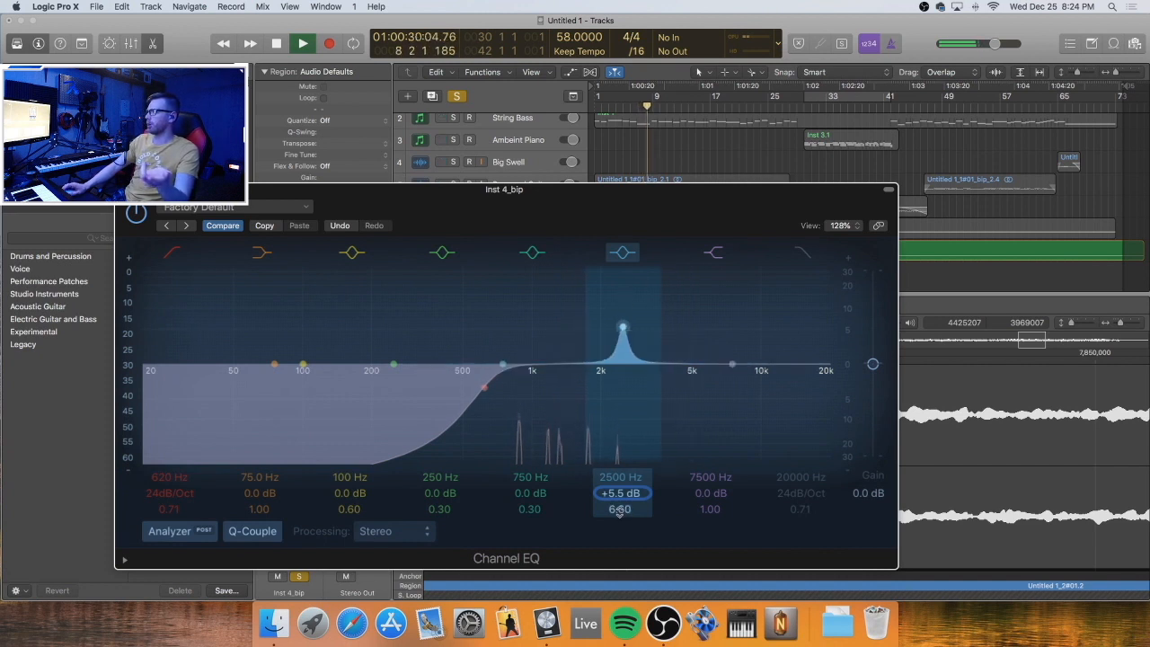
{"action": "left_click_drag", "start_coordinate": [626, 331], "coordinate": [588, 381]}
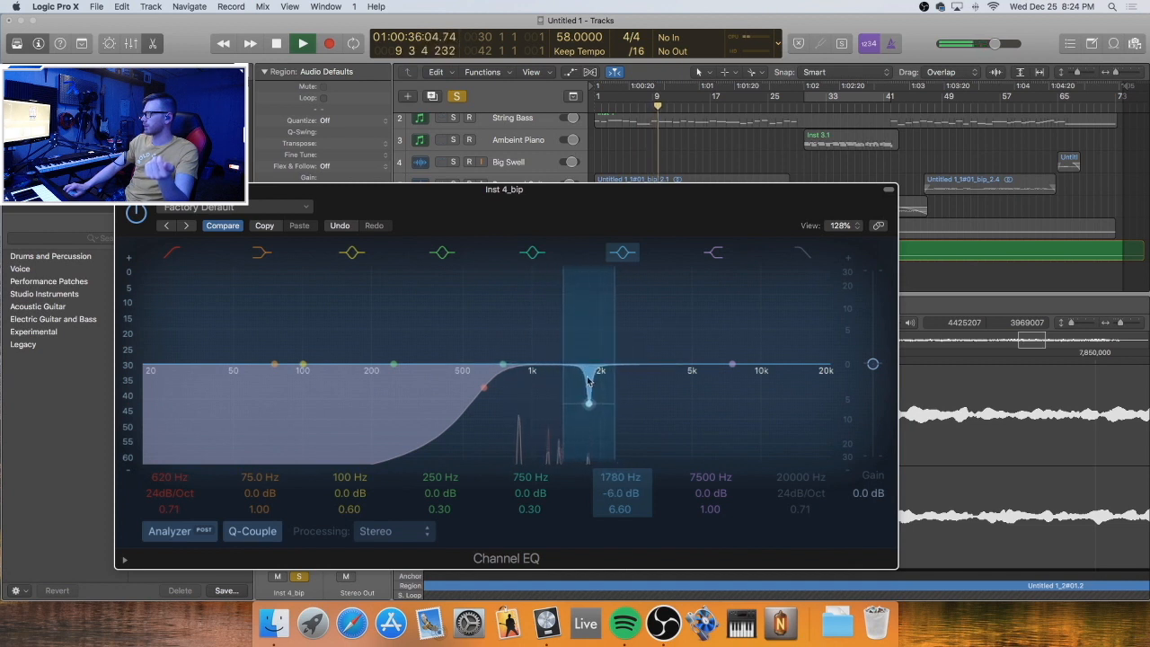
{"action": "left_click", "coordinate": [526, 493]}
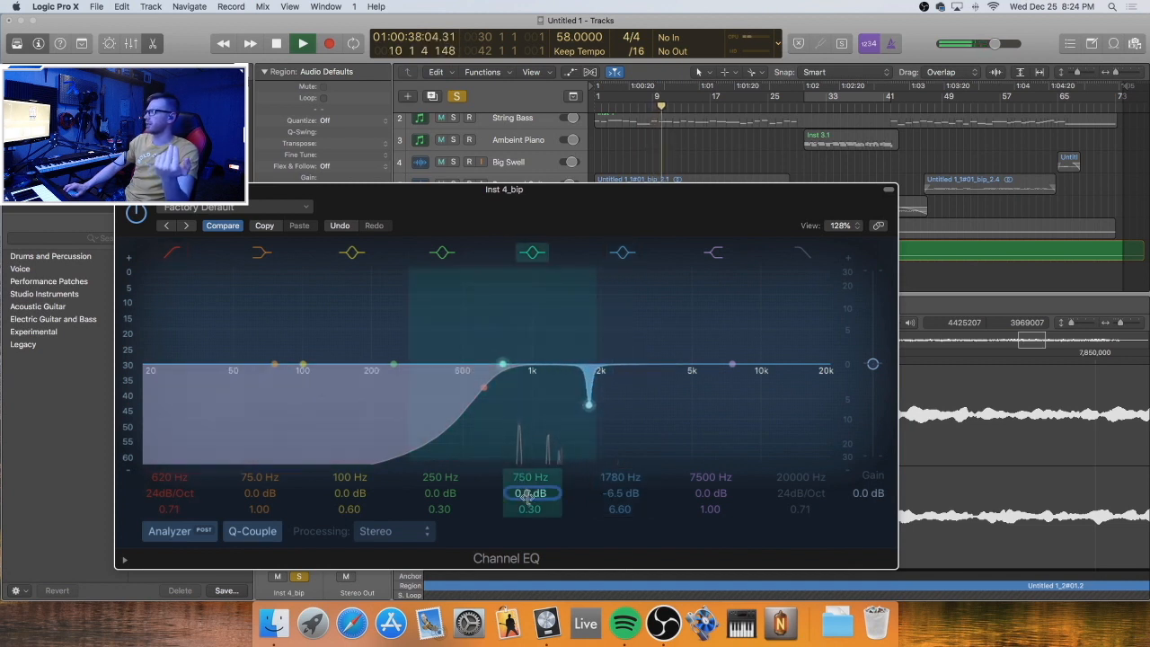
{"action": "left_click_drag", "start_coordinate": [528, 508], "coordinate": [523, 387]}
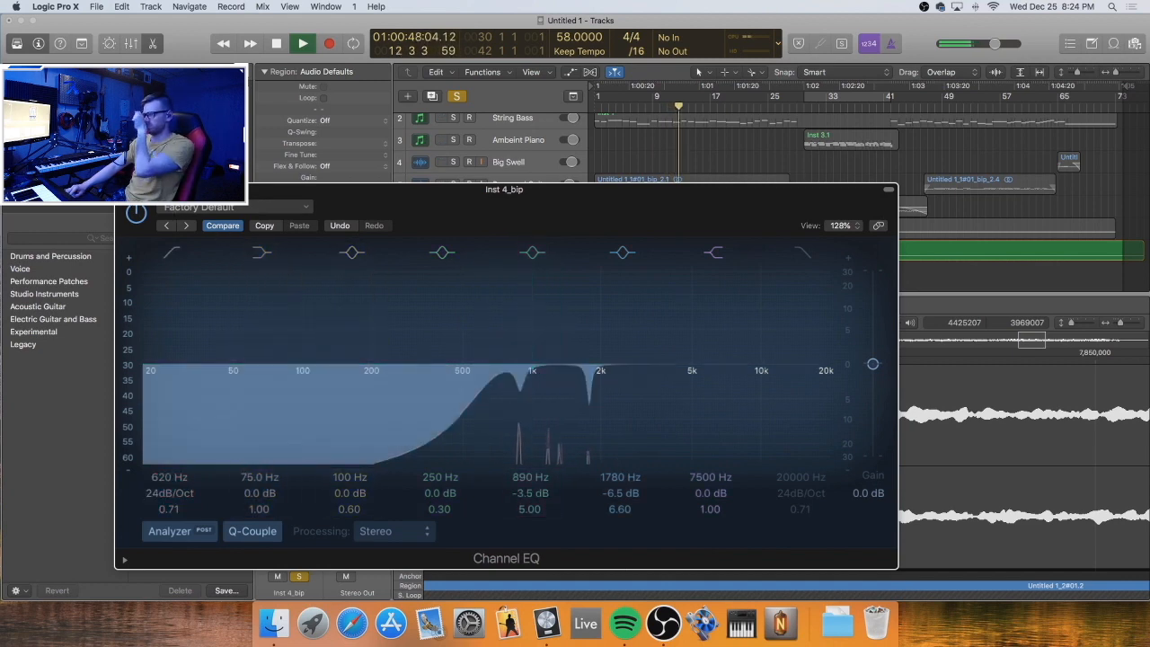
{"action": "left_click", "coordinate": [123, 189]}
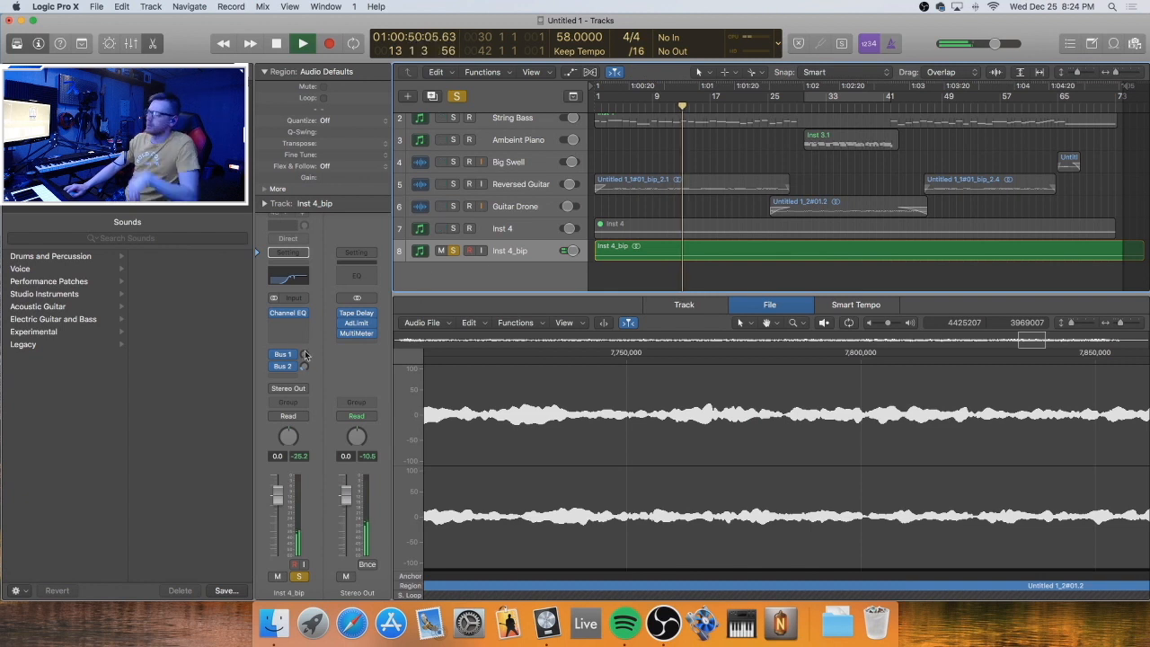
Stop playback, insert a stereo SilverVerb before the Channel EQ, set Dry to 0 % and Wet to 100 %, and close it
{"action": "key", "text": "space"}
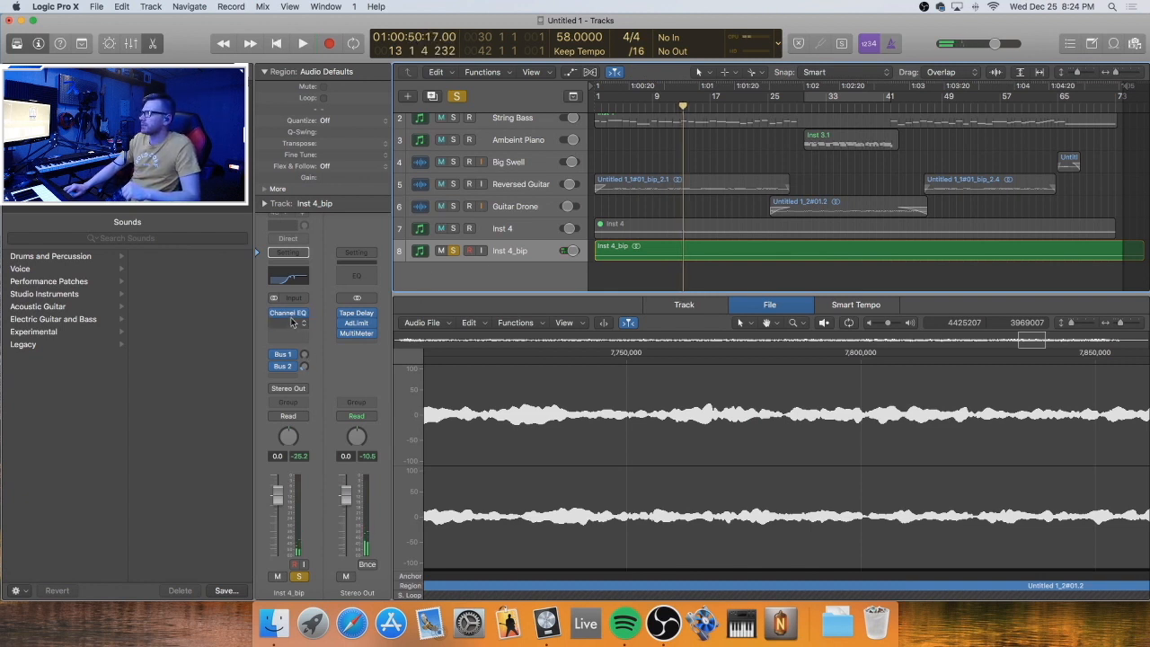
{"action": "left_click", "coordinate": [297, 324]}
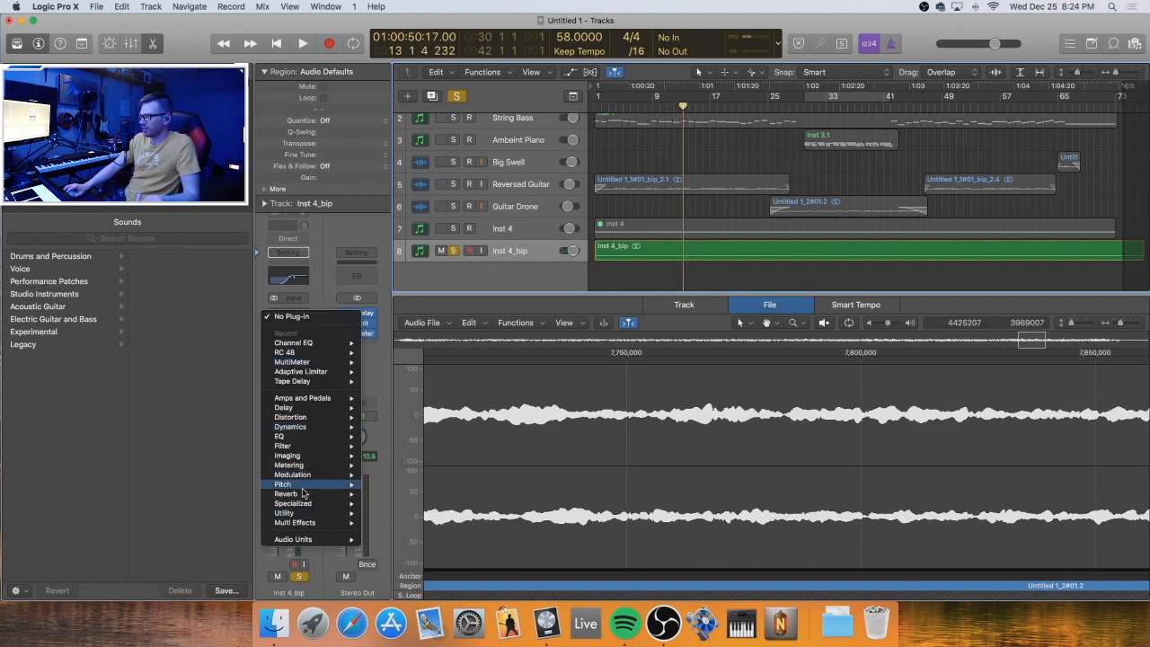
{"action": "mouse_move", "coordinate": [316, 494]}
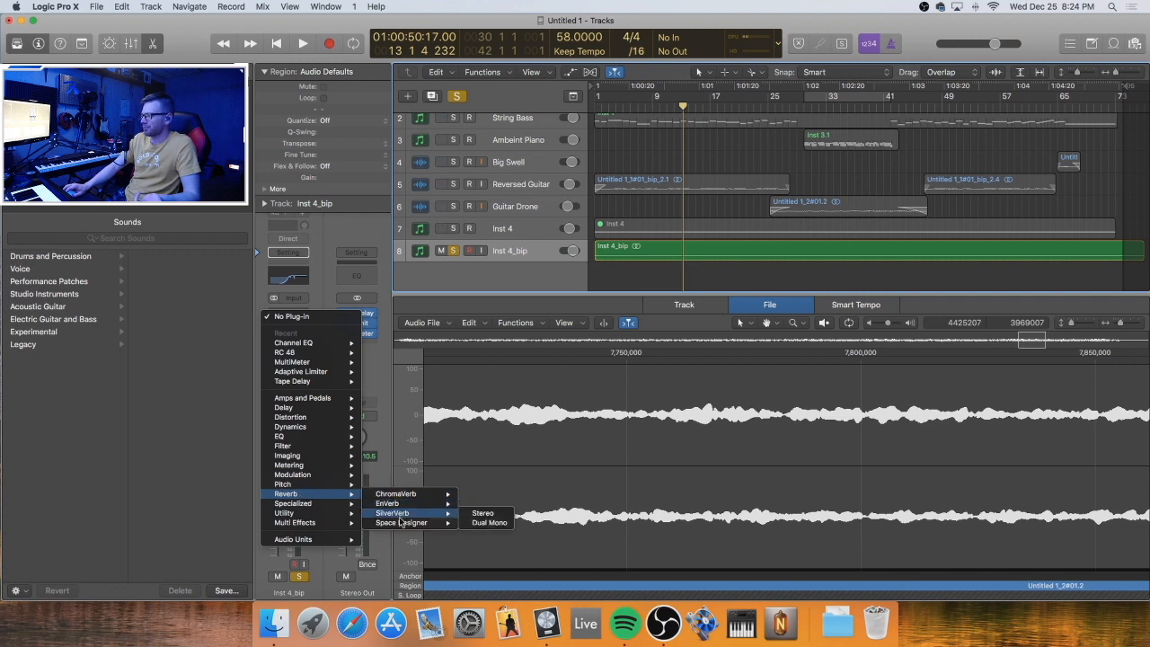
{"action": "left_click", "coordinate": [469, 516]}
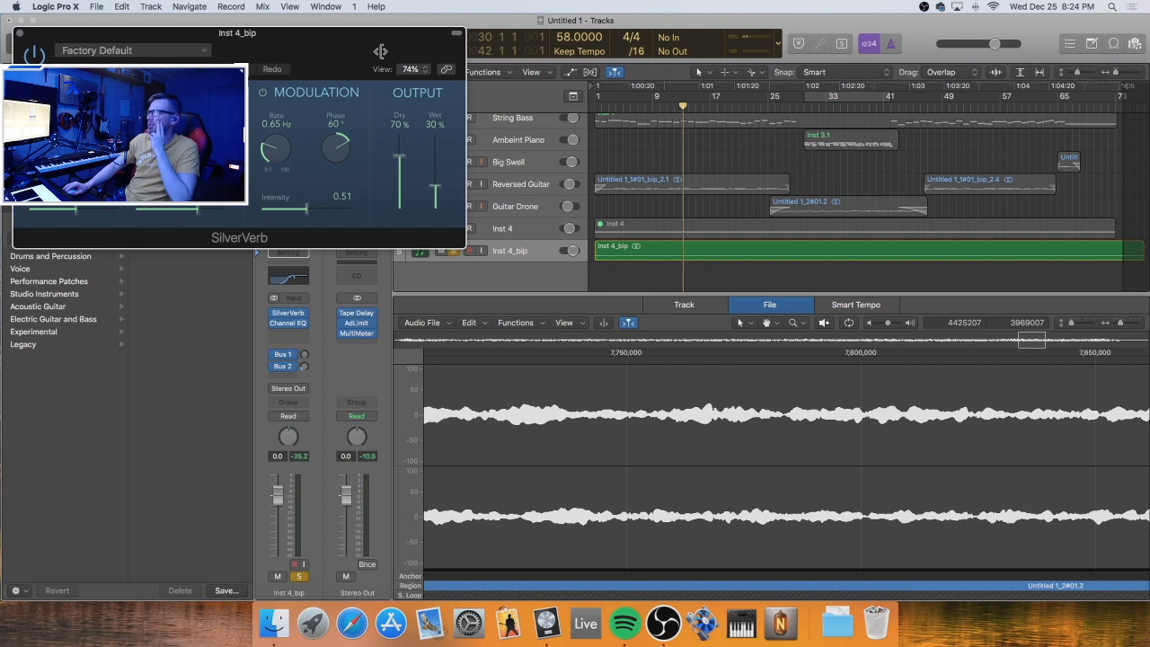
{"action": "left_click_drag", "start_coordinate": [372, 49], "coordinate": [446, 176]}
{"action": "left_click_drag", "start_coordinate": [489, 283], "coordinate": [509, 56]}
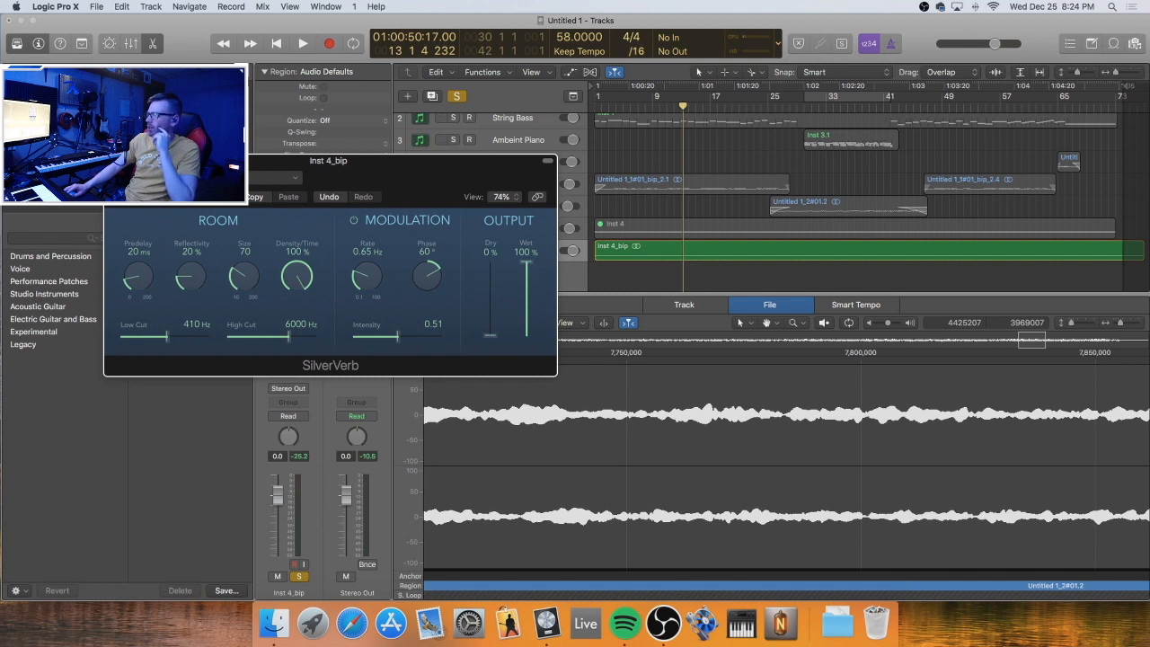
{"action": "left_click", "coordinate": [113, 161]}
Audition the Inst 4_bip track in solo with its SilverVerb, unsolo it to hear the full mix, and stop playback
{"action": "key", "text": "space"}
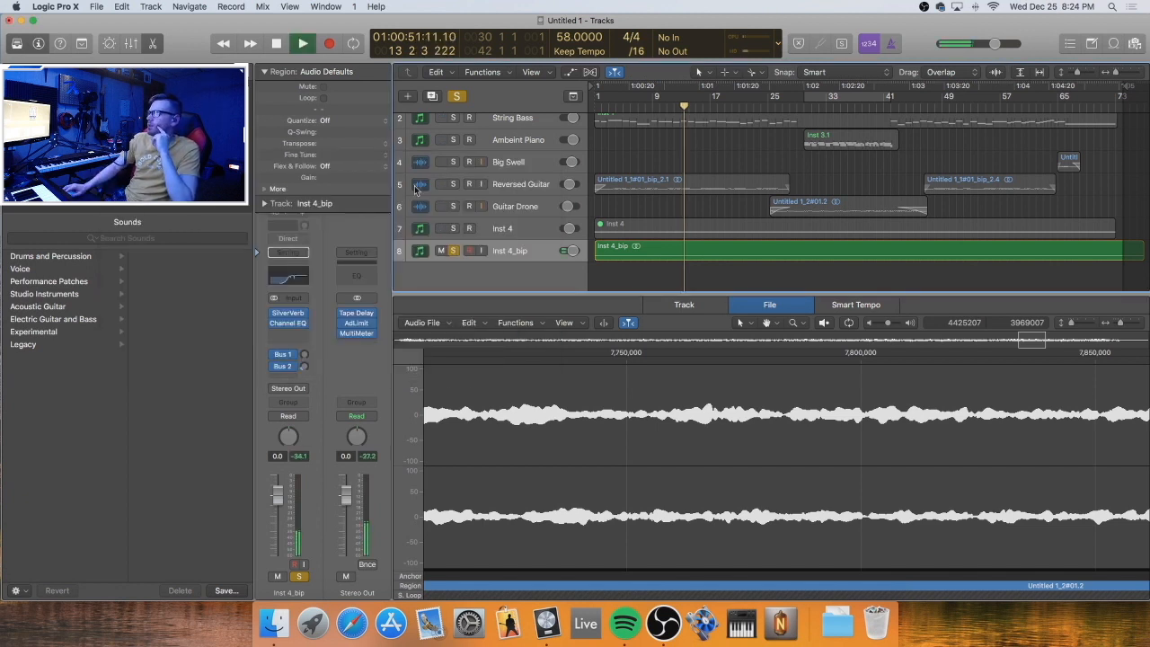
{"action": "left_click", "coordinate": [527, 256]}
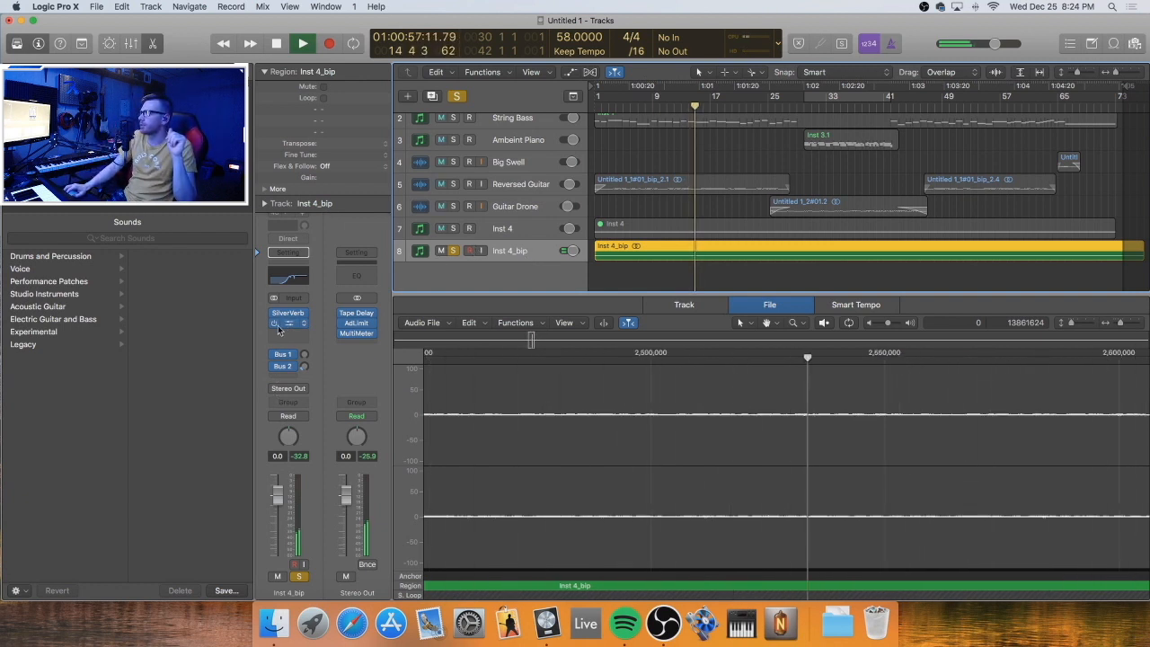
{"action": "mouse_move", "coordinate": [290, 315]}
{"action": "left_mouse_down"}
{"action": "mouse_move", "coordinate": [292, 325]}
{"action": "mouse_move", "coordinate": [289, 316]}
{"action": "left_mouse_up"}
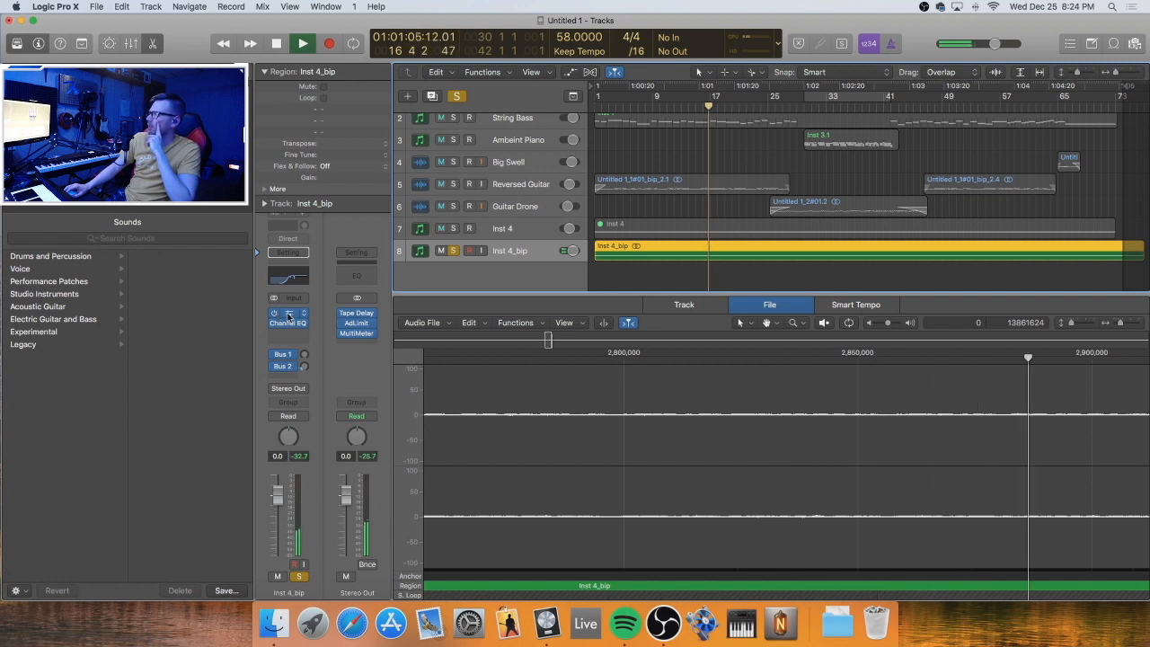
{"action": "left_click", "coordinate": [454, 251]}
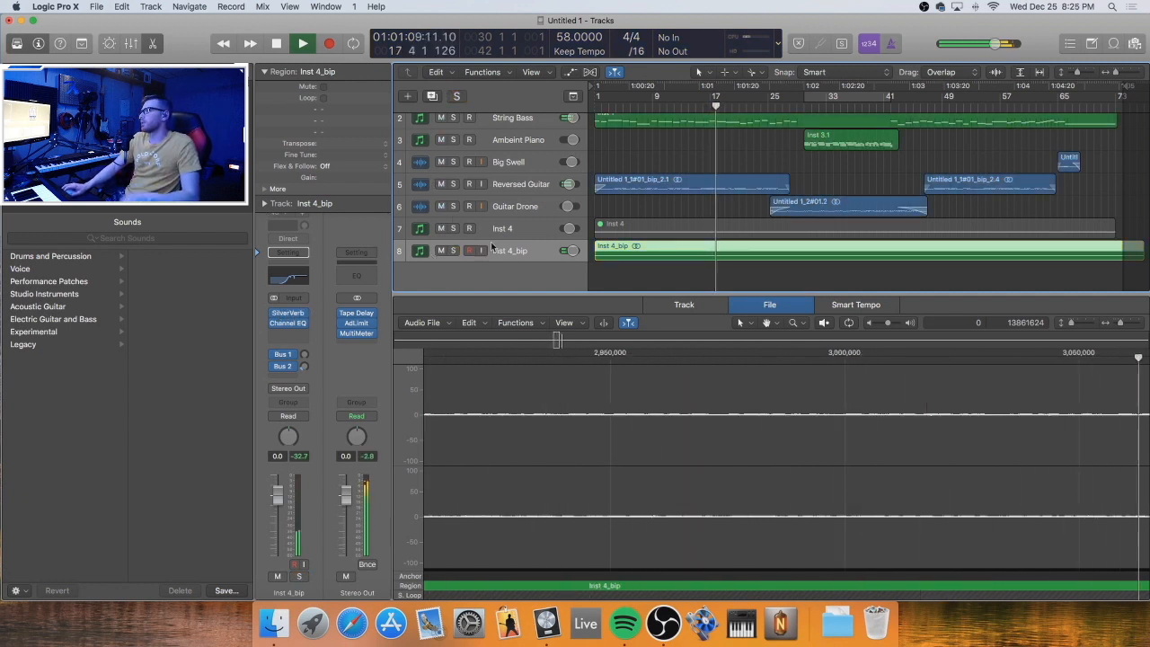
{"action": "key", "text": "space"}
Delete the original Inst 4 instrument track with its muted region and hide the editor area
{"action": "left_click", "coordinate": [526, 227]}
{"action": "key", "text": "BackSpace"}
{"action": "key", "text": "BackSpace"}
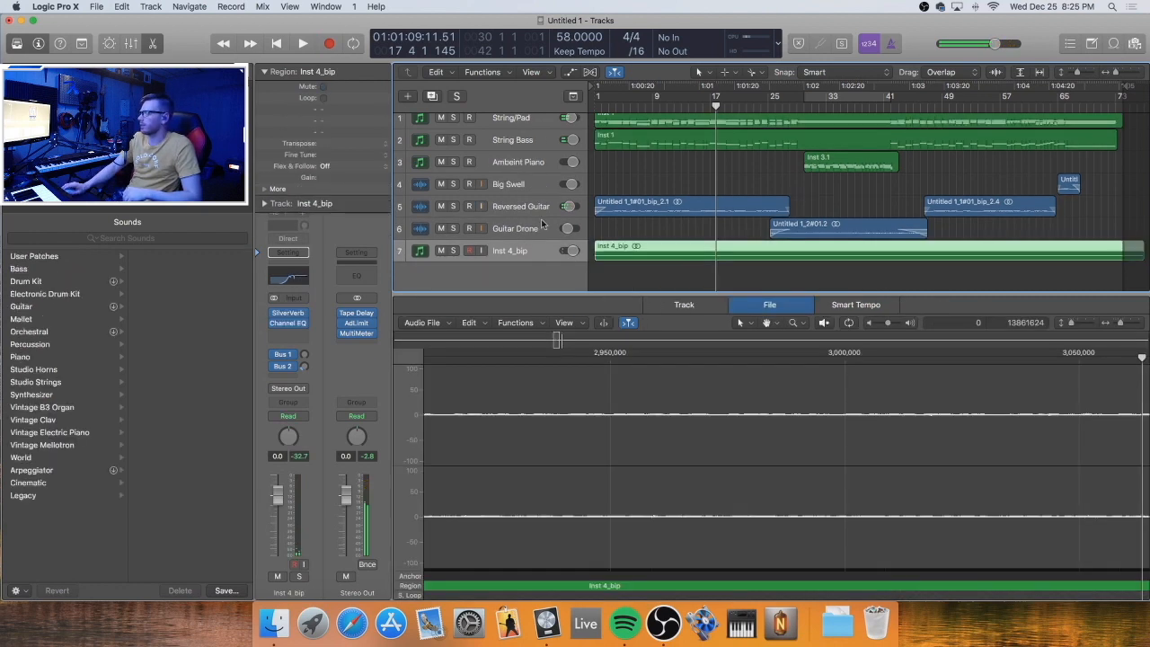
{"action": "key", "text": "e"}
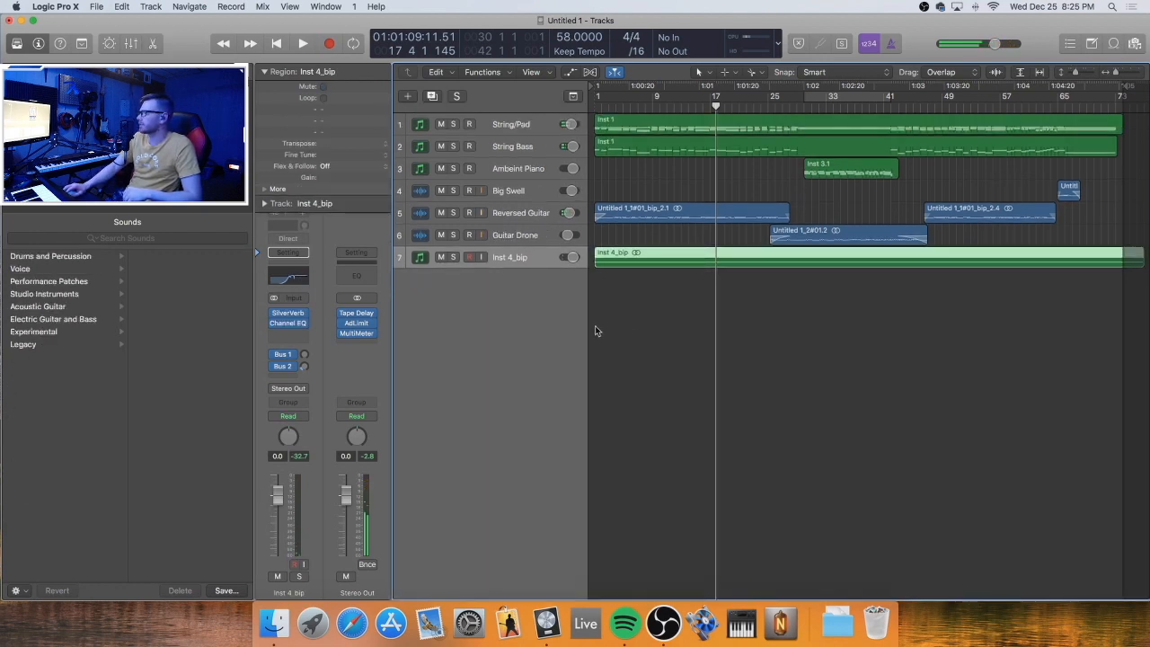
Add a -2.5 dB high shelf at 3450 Hz in the Inst 4_bip track's Channel EQ
{"action": "left_click", "coordinate": [294, 282]}
{"action": "left_click_drag", "start_coordinate": [606, 336], "coordinate": [602, 320]}
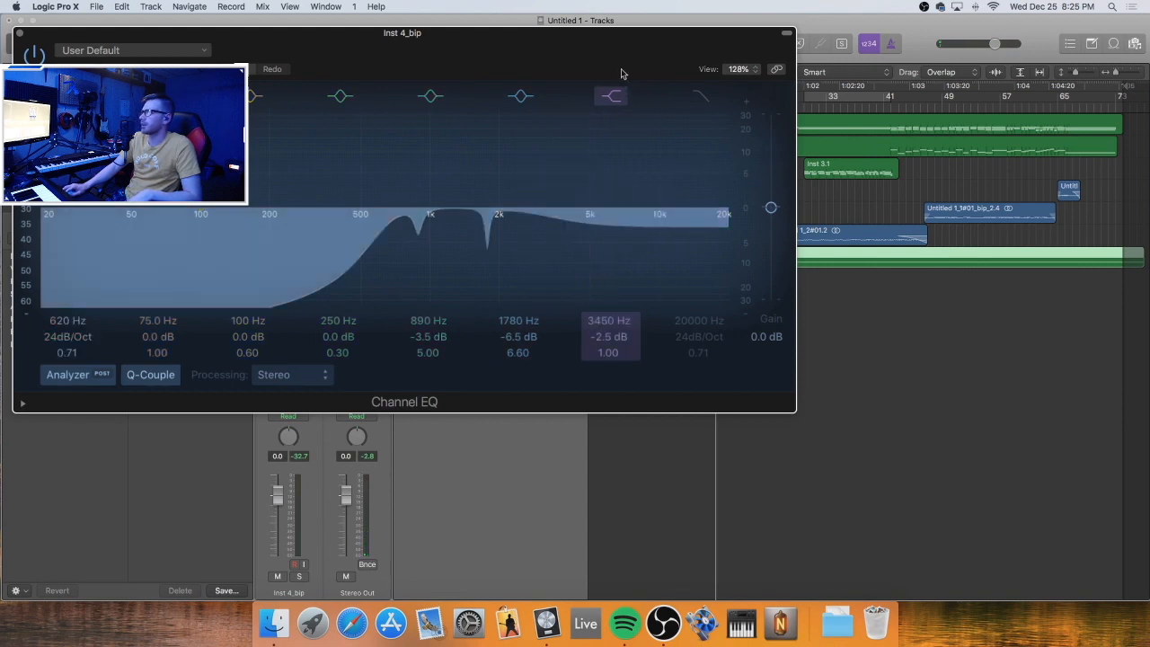
Play the mix while watching the Inst 4_bip track's Channel EQ, and close the EQ window
{"action": "left_click_drag", "start_coordinate": [619, 34], "coordinate": [710, 329]}
{"action": "left_click", "coordinate": [625, 106]}
{"action": "key", "text": "space"}
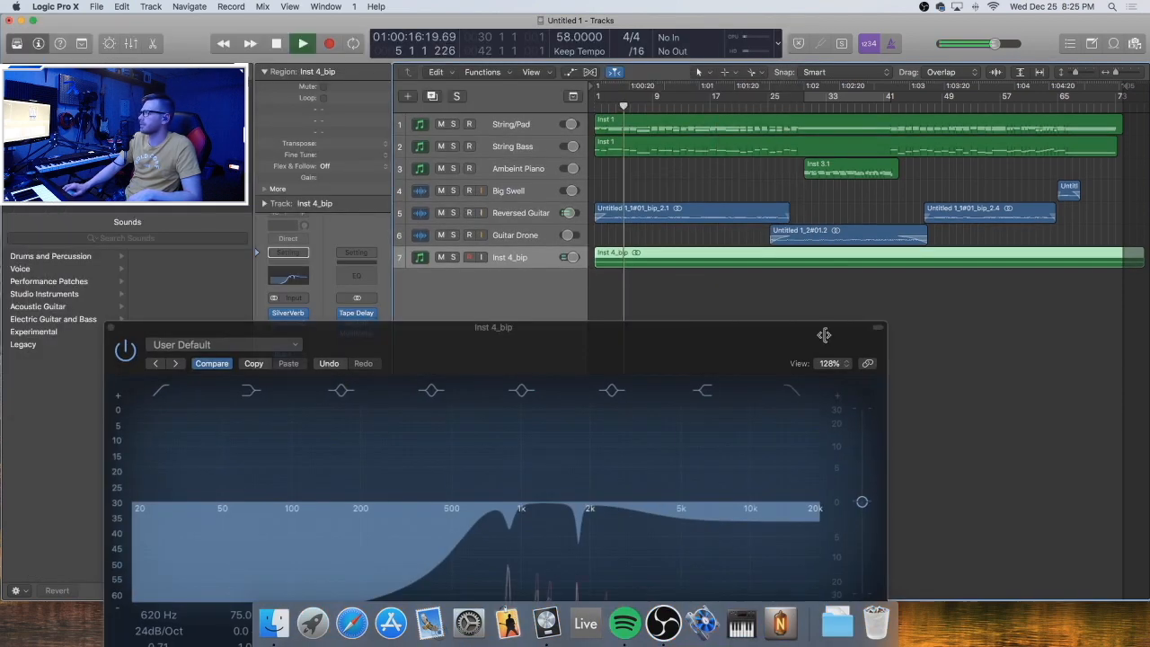
{"action": "left_click_drag", "start_coordinate": [539, 363], "coordinate": [538, 239]}
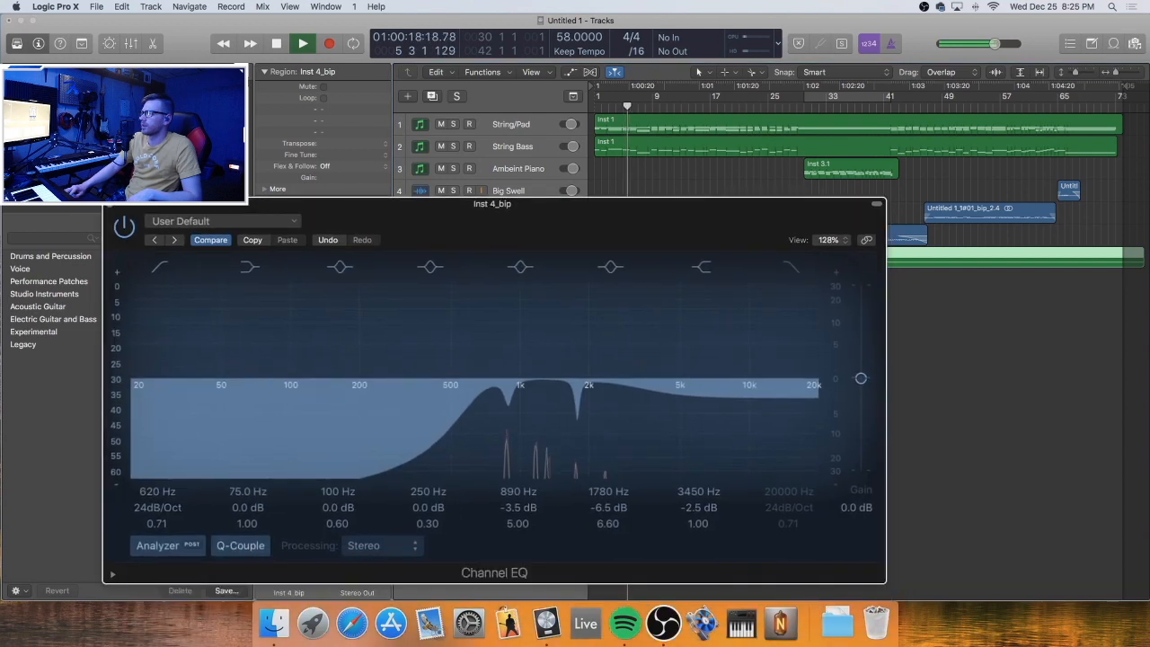
{"action": "left_click", "coordinate": [111, 205]}
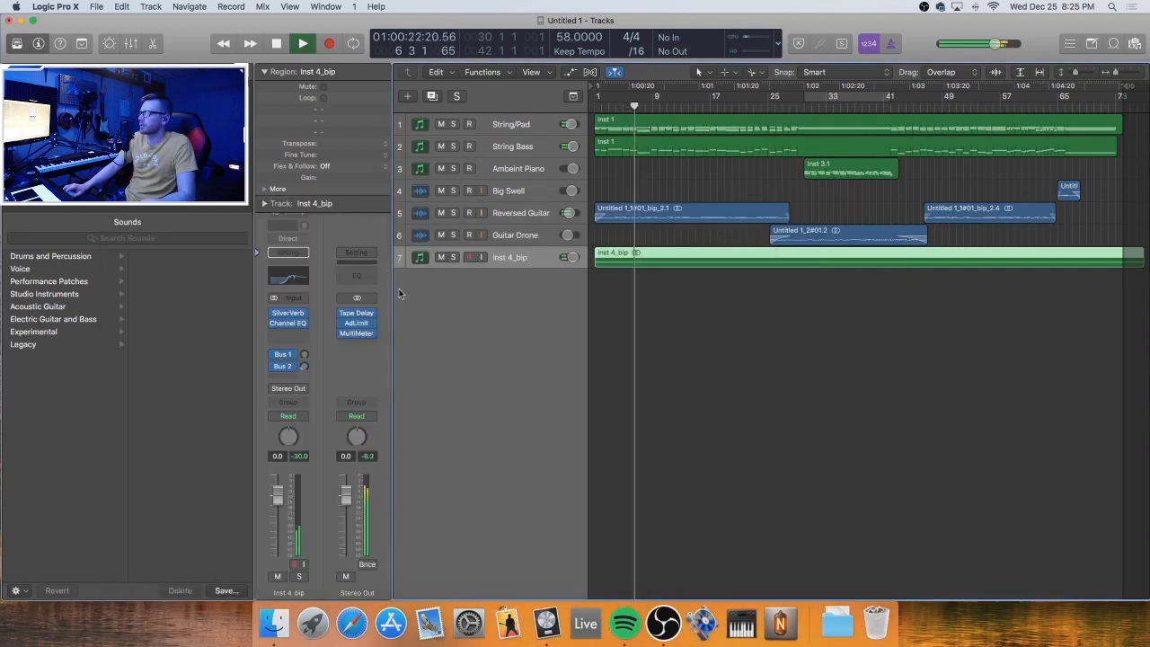
Audition the Inst 4_bip track in solo with the track rows enlarged, unsolo it, and lower its volume to -5.0 dB
{"action": "left_click", "coordinate": [453, 257]}
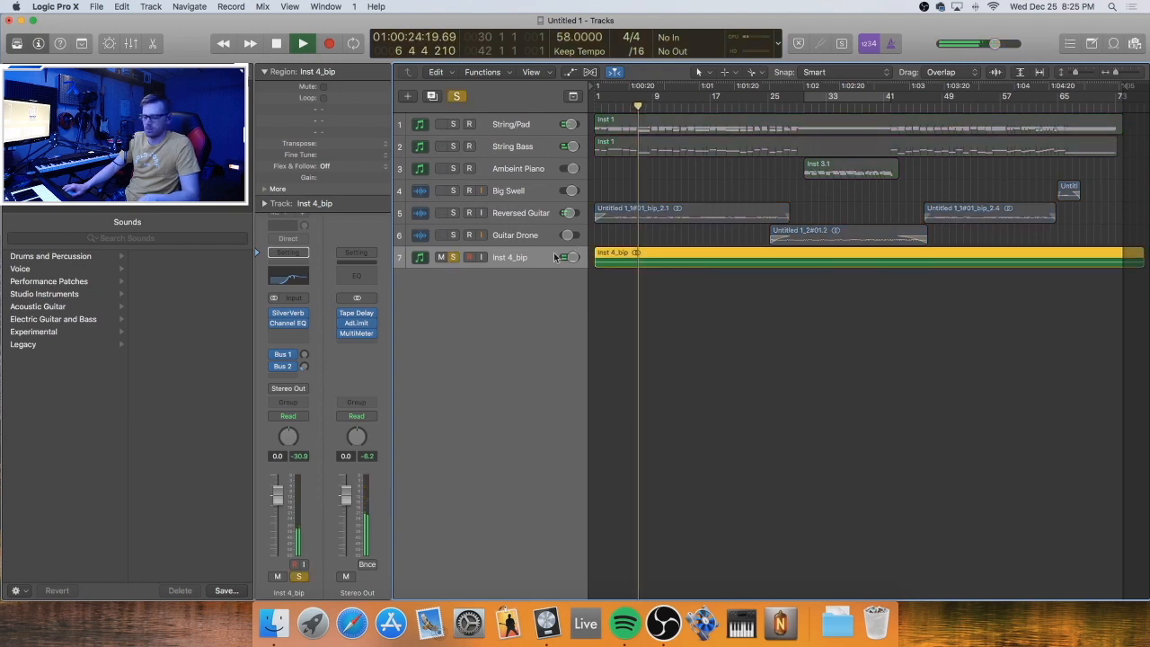
{"action": "key", "text": "z"}
{"action": "key", "text": "z"}
{"action": "left_click", "coordinate": [617, 320]}
{"action": "key", "text": "z"}
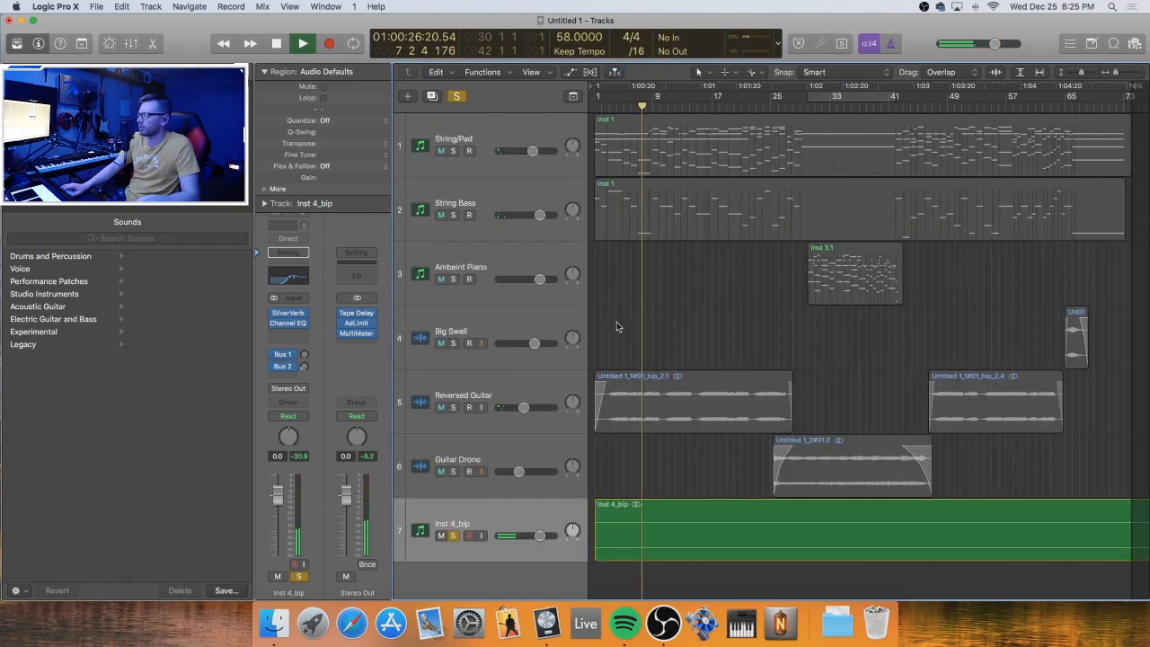
{"action": "left_click", "coordinate": [454, 538]}
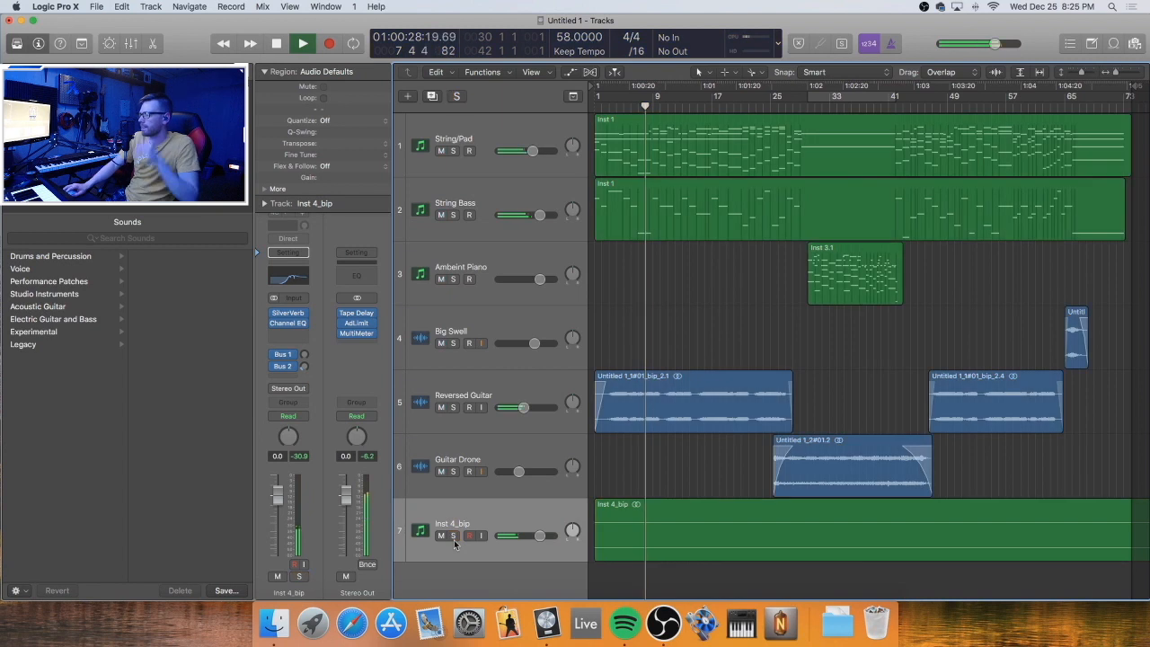
{"action": "left_click_drag", "start_coordinate": [539, 536], "coordinate": [526, 535]}
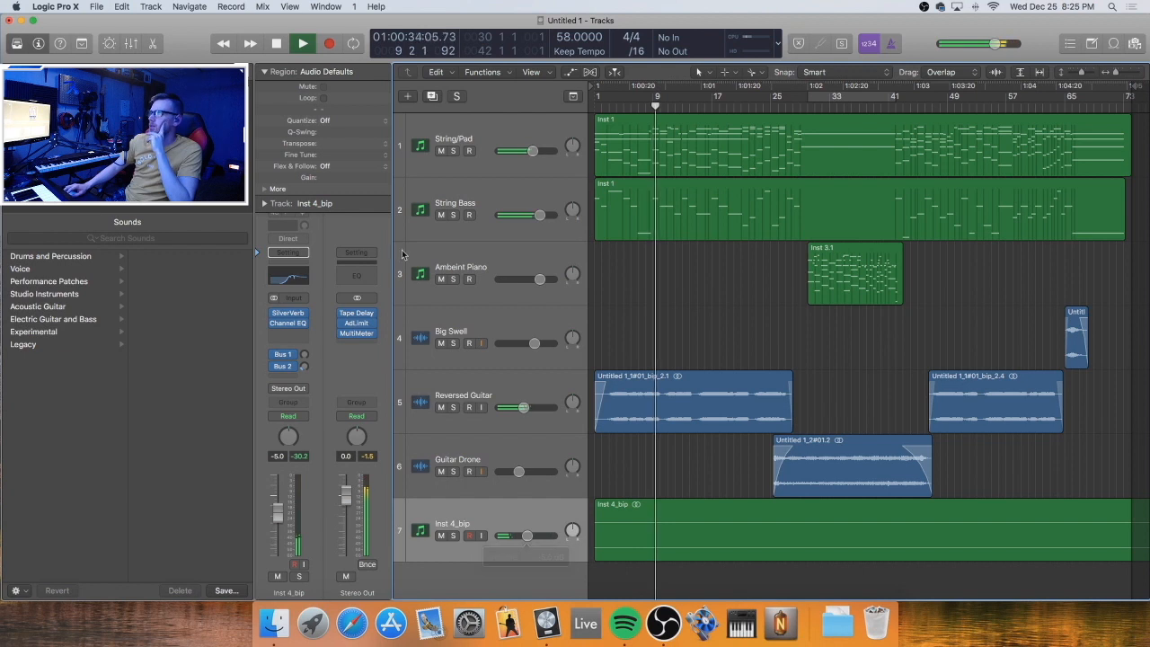
Check the mix on the Stereo Out MultiMeter with Inst 4_bip audible and muted, stop playback, and unmute the track
{"action": "left_click", "coordinate": [360, 330]}
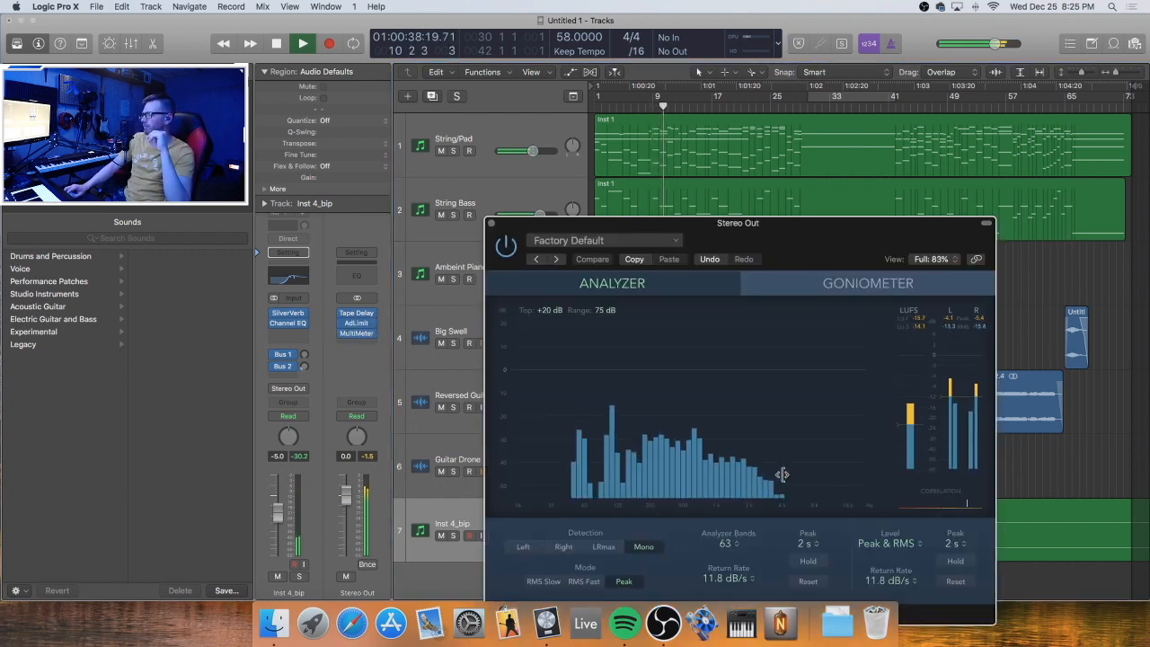
{"action": "left_click", "coordinate": [441, 535]}
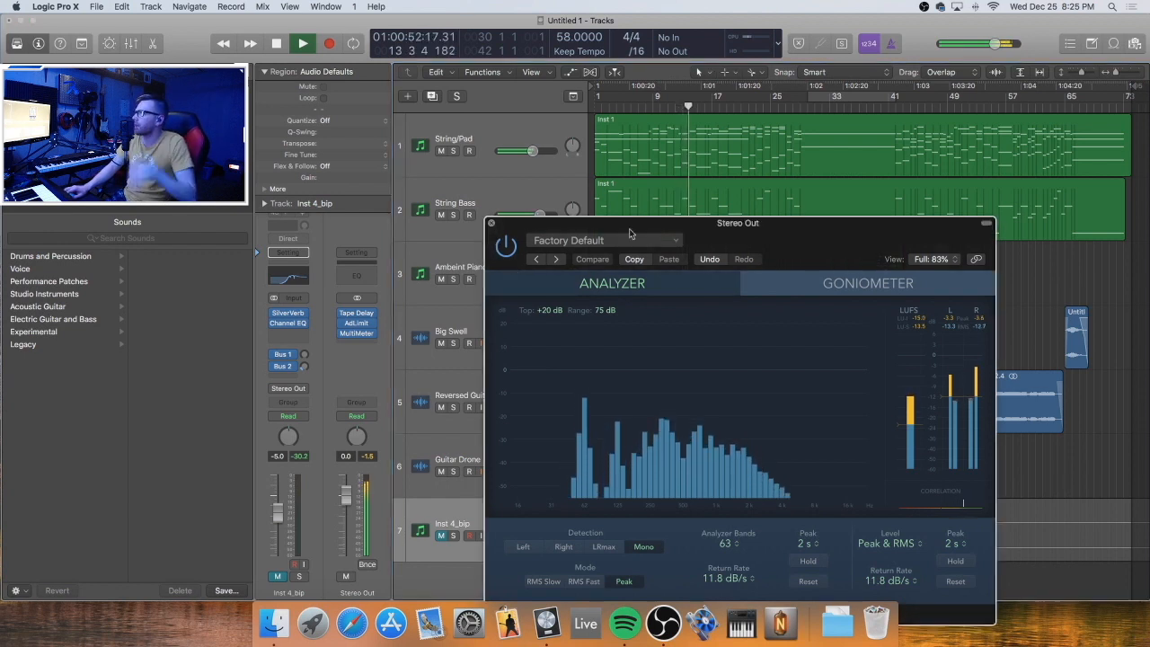
{"action": "left_click", "coordinate": [492, 222]}
{"action": "key", "text": "space"}
{"action": "left_click", "coordinate": [442, 537]}
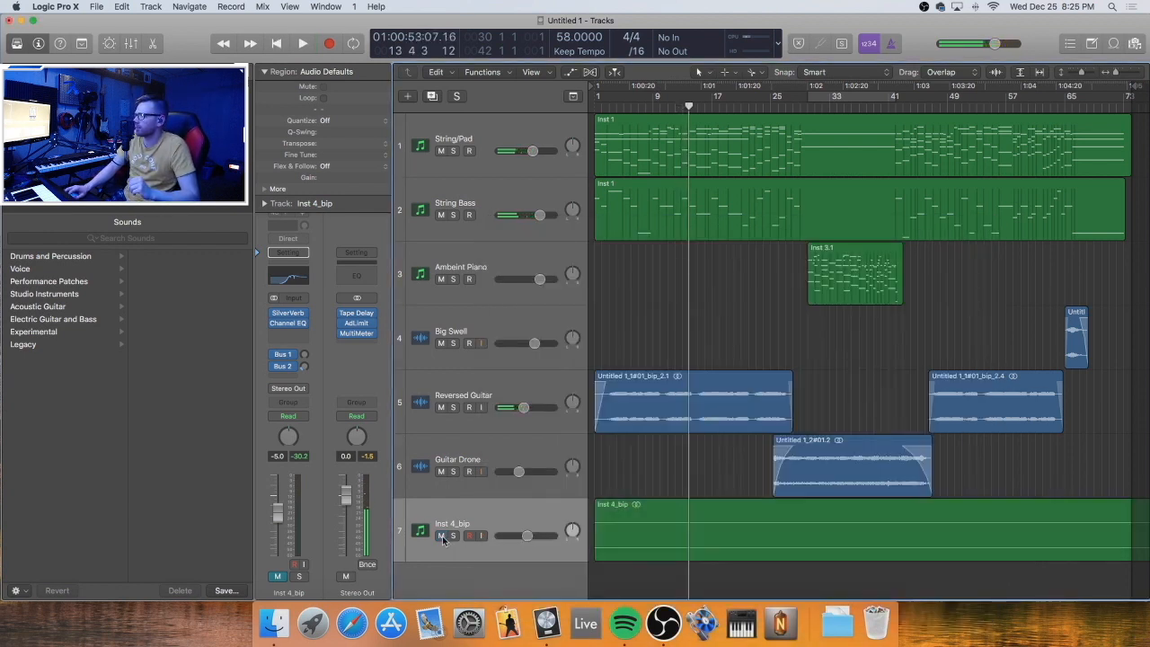
Play the mix with Inst 4_bip unmuted while reading the Stereo Out MultiMeter, and close the meter
{"action": "left_click", "coordinate": [357, 334]}
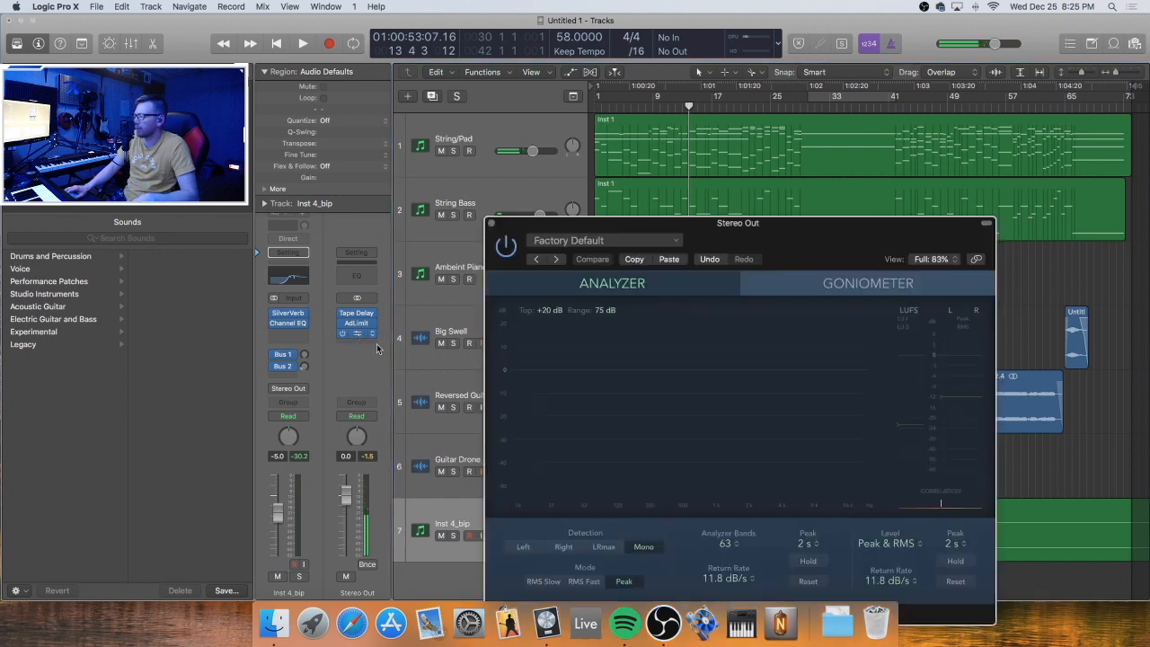
{"action": "key", "text": "space"}
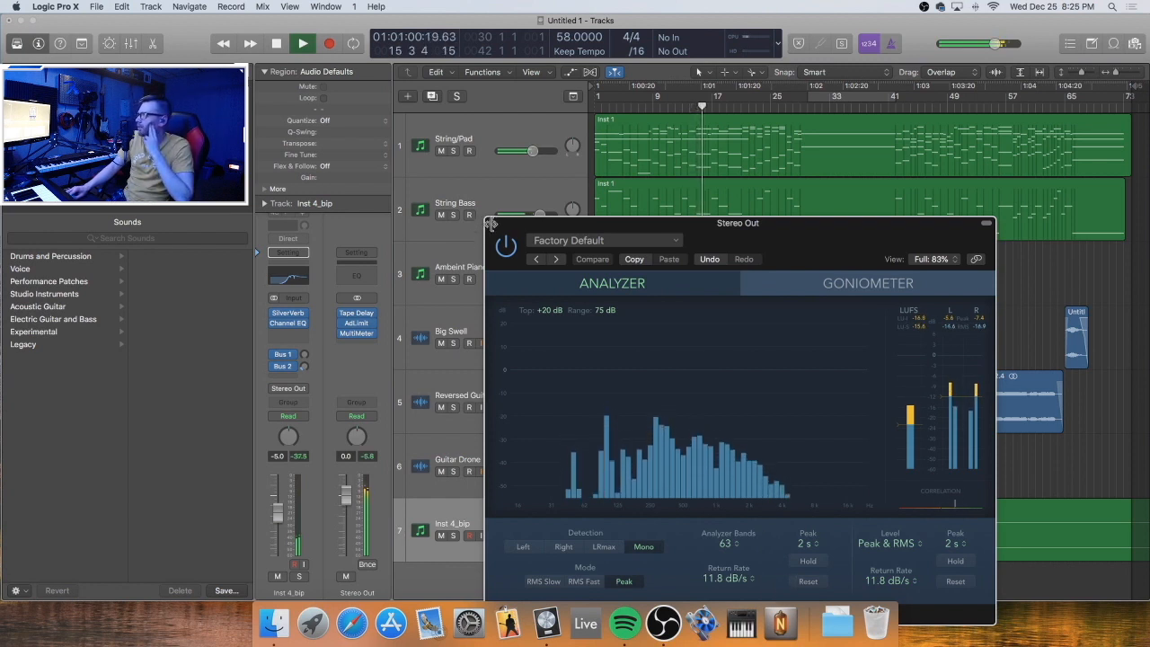
{"action": "left_click", "coordinate": [493, 227]}
Solo the String Bass track and insert a stereo Exciter after its Channel EQ
{"action": "left_click", "coordinate": [454, 215]}
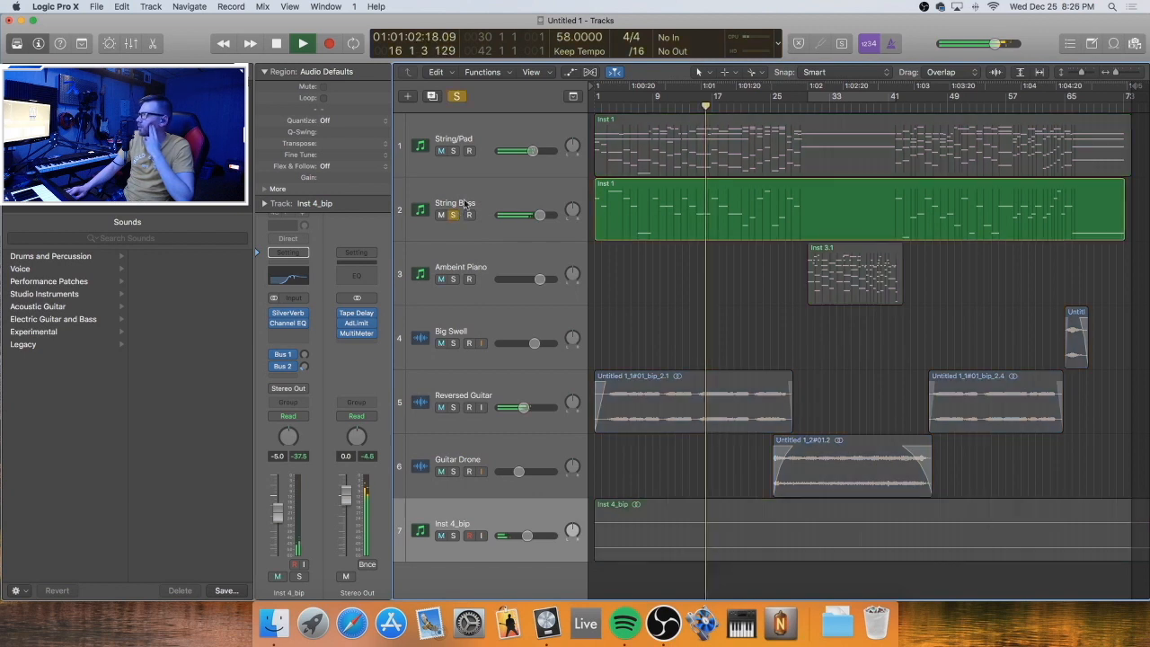
{"action": "left_click", "coordinate": [476, 229]}
{"action": "left_click", "coordinate": [287, 326]}
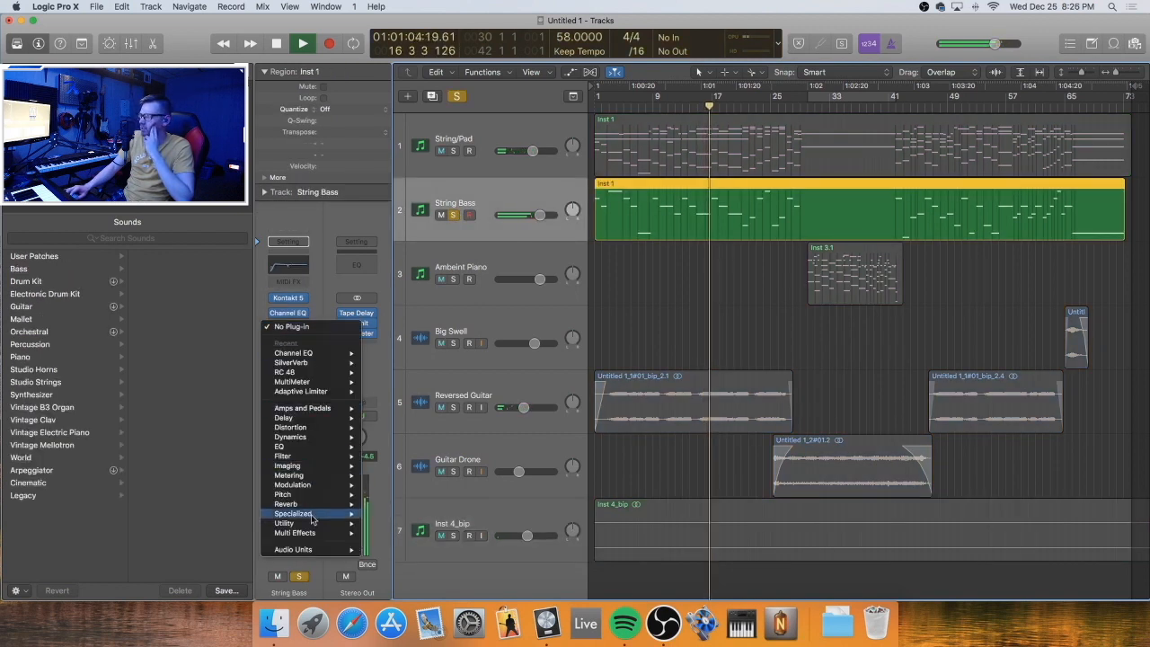
{"action": "mouse_move", "coordinate": [342, 523]}
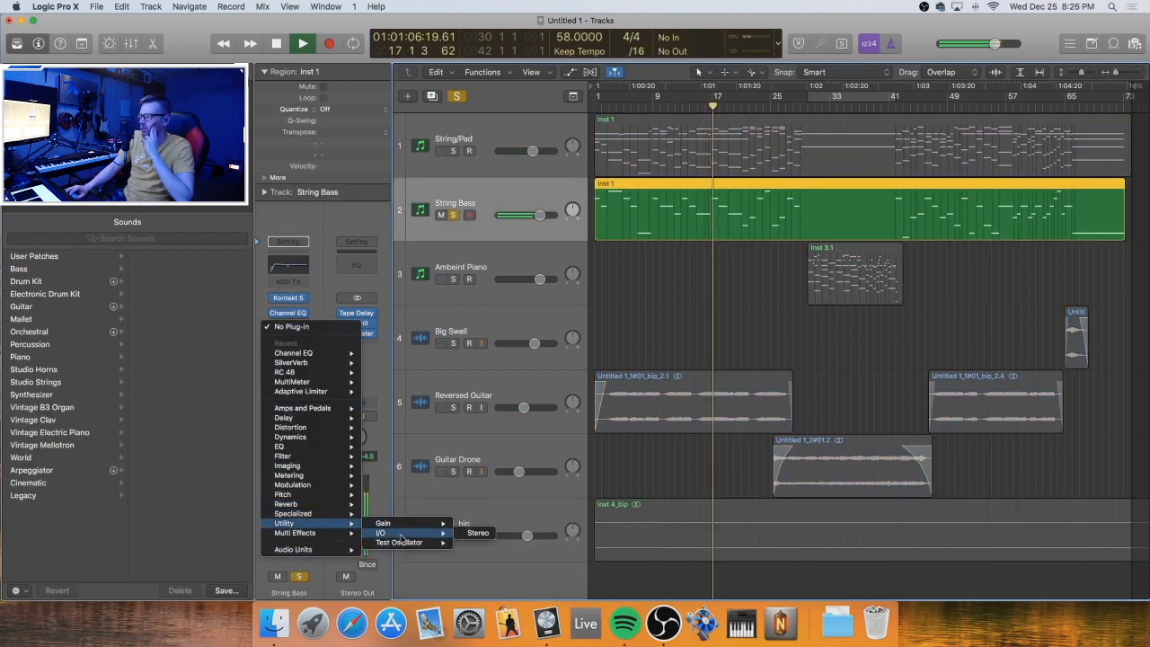
{"action": "mouse_move", "coordinate": [422, 515]}
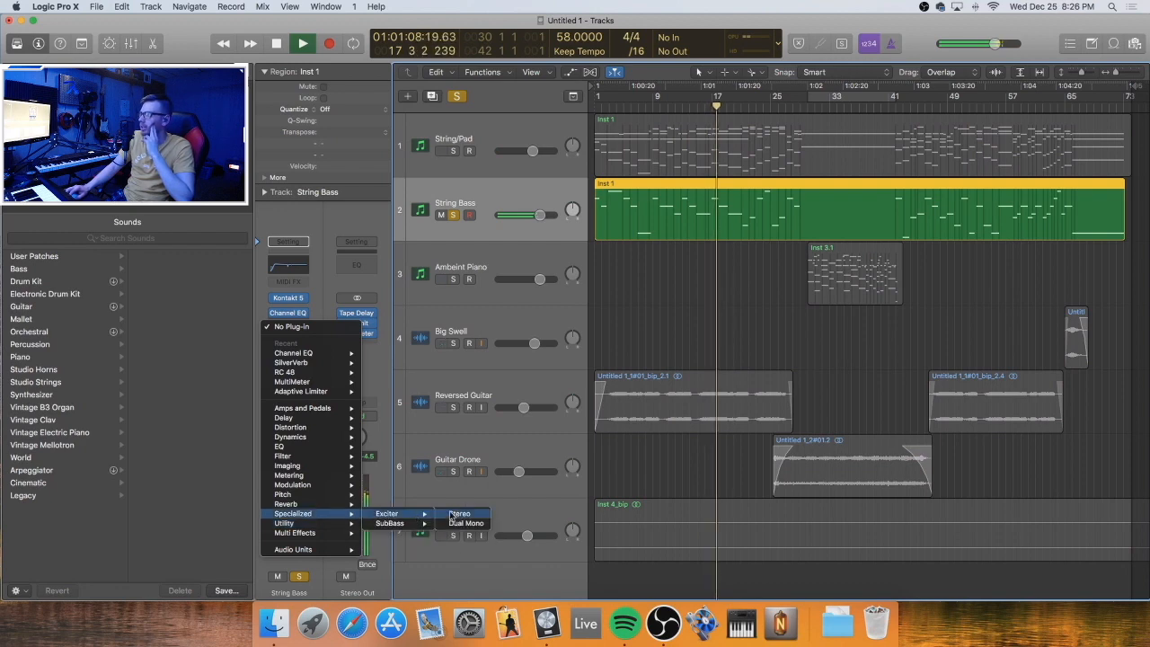
{"action": "left_click", "coordinate": [459, 513]}
{"action": "left_click_drag", "start_coordinate": [179, 33], "coordinate": [604, 273]}
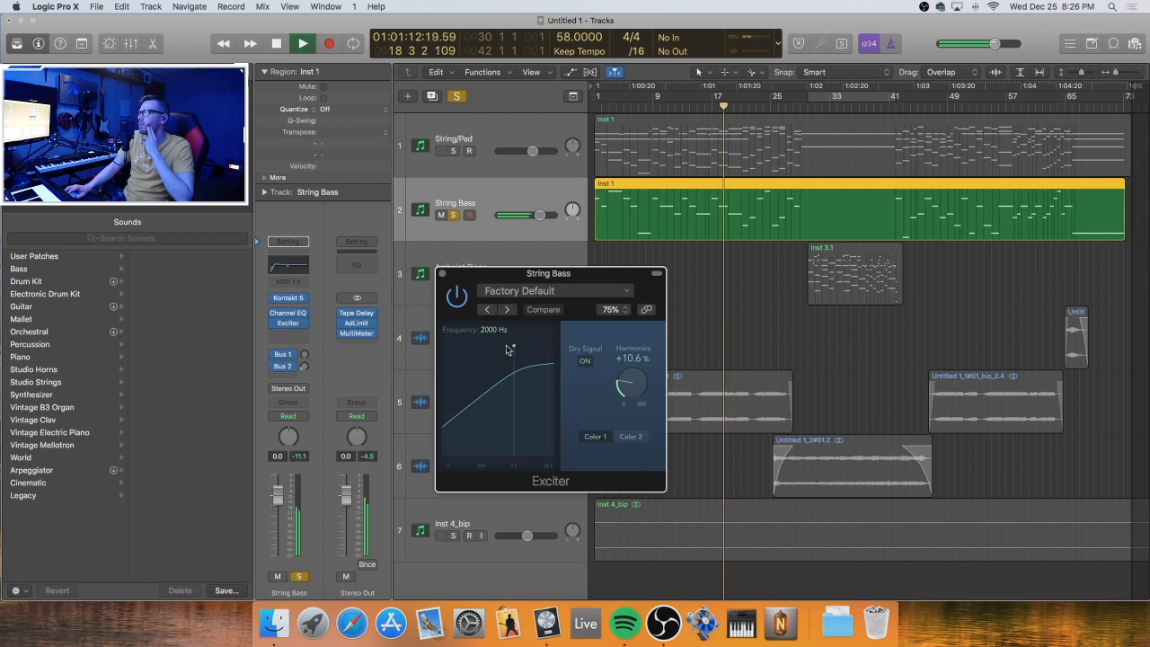
Set the String Bass Exciter's frequency to 170 Hz and Harmonics to 25.9 %, and close the plug-in
{"action": "left_click_drag", "start_coordinate": [496, 350], "coordinate": [478, 356]}
{"action": "left_click_drag", "start_coordinate": [616, 381], "coordinate": [619, 361]}
{"action": "left_click_drag", "start_coordinate": [480, 355], "coordinate": [478, 391]}
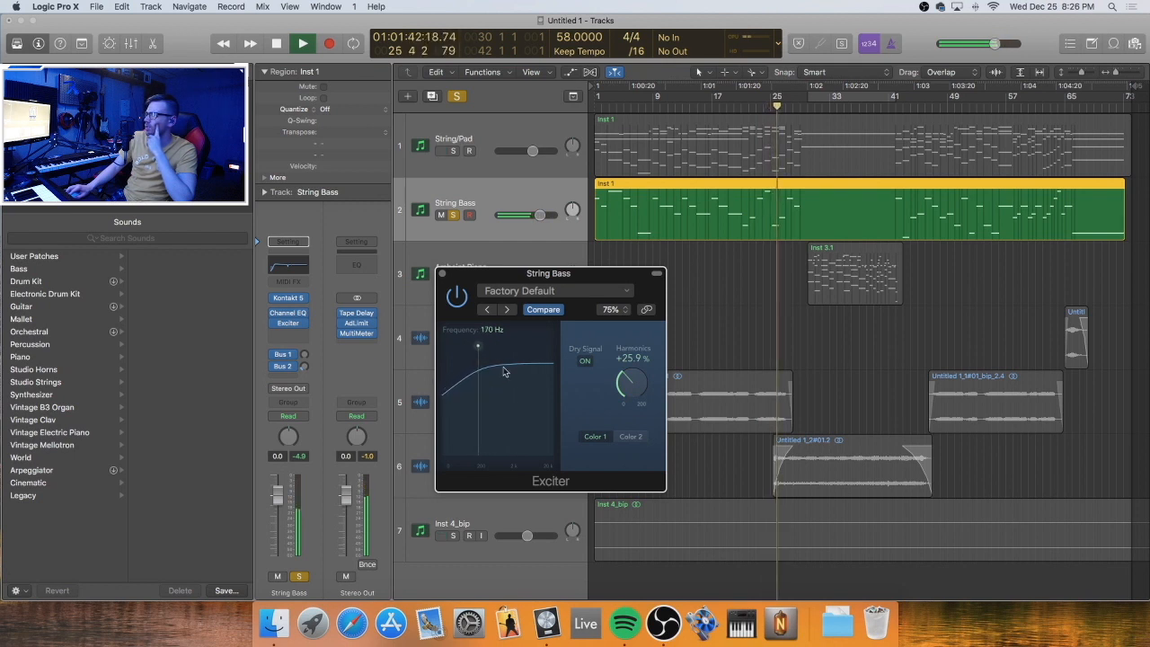
{"action": "left_click", "coordinate": [460, 304]}
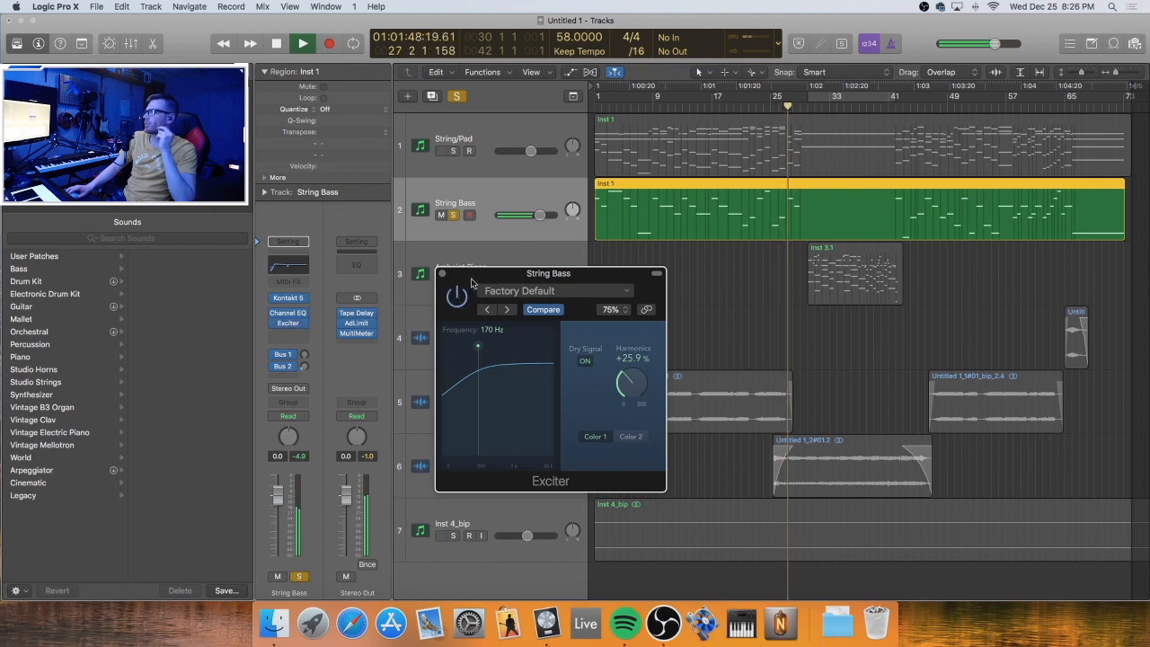
{"action": "left_click", "coordinate": [441, 273]}
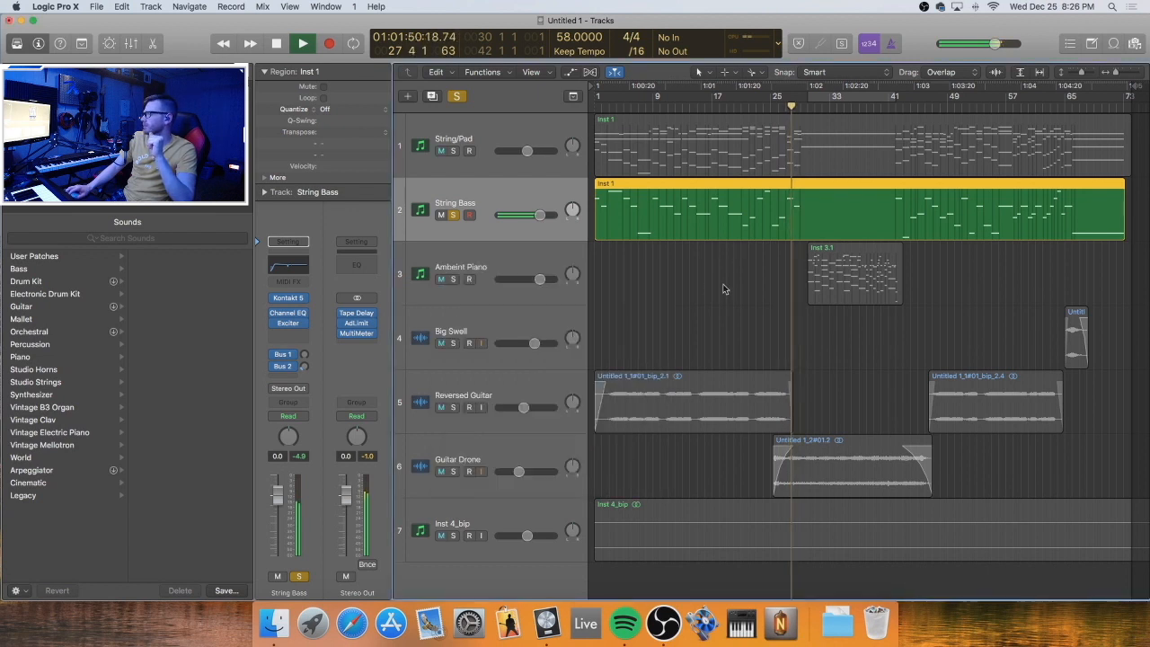
Clear the solo, listen to the String Bass in the full mix, and stop playback
{"action": "left_click", "coordinate": [722, 287]}
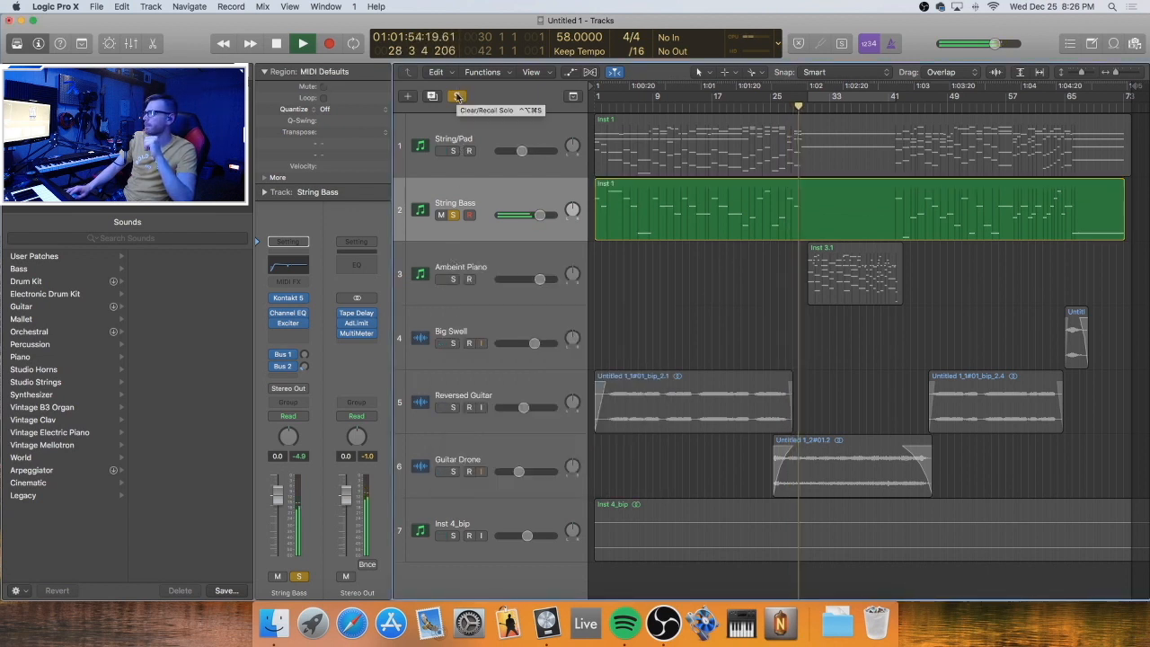
{"action": "left_click", "coordinate": [456, 96]}
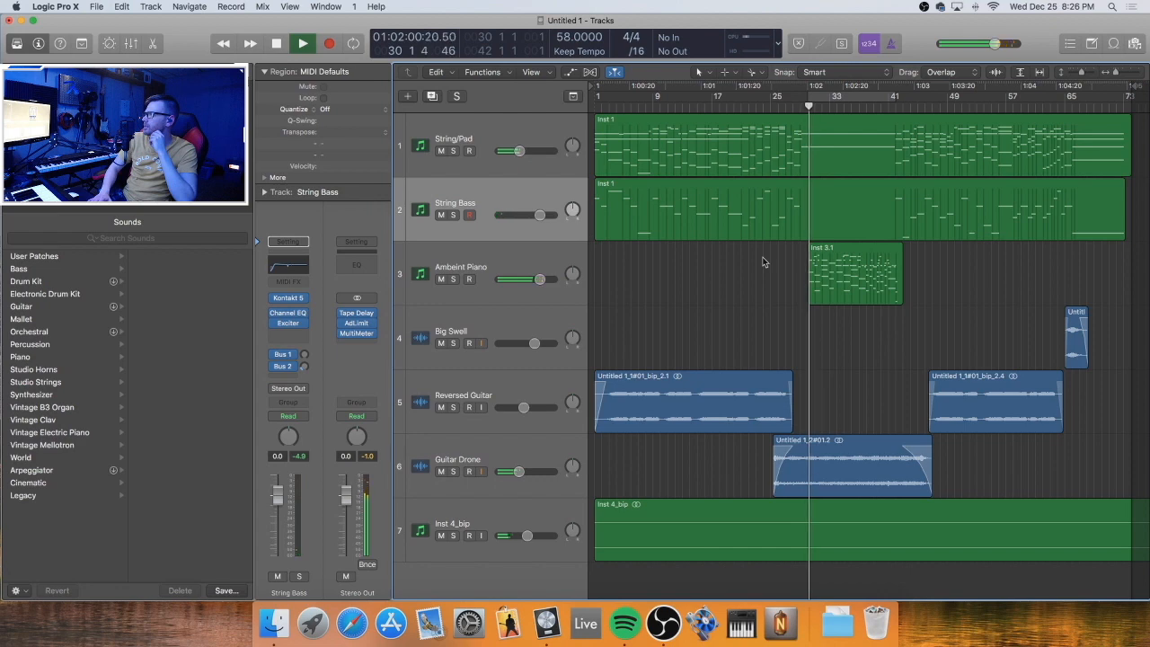
{"action": "key", "text": "space"}
Play the mix from the beginning, insert a Compressor after the Exciter on the String Bass track, and close its window
{"action": "key", "text": "space"}
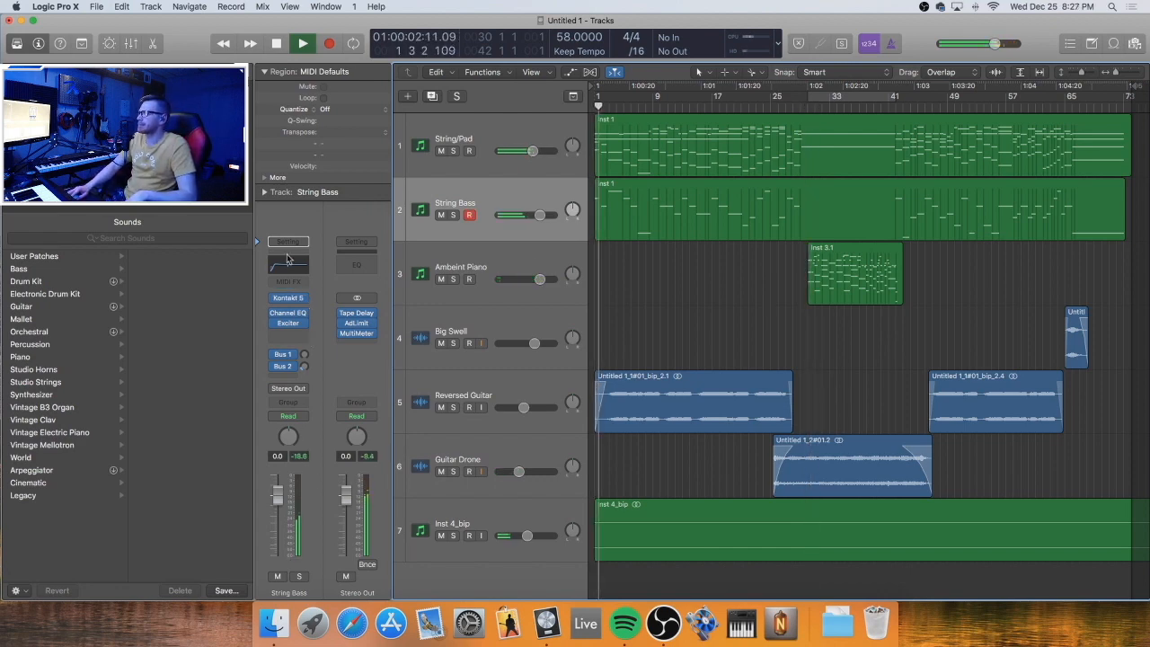
{"action": "left_click", "coordinate": [289, 298]}
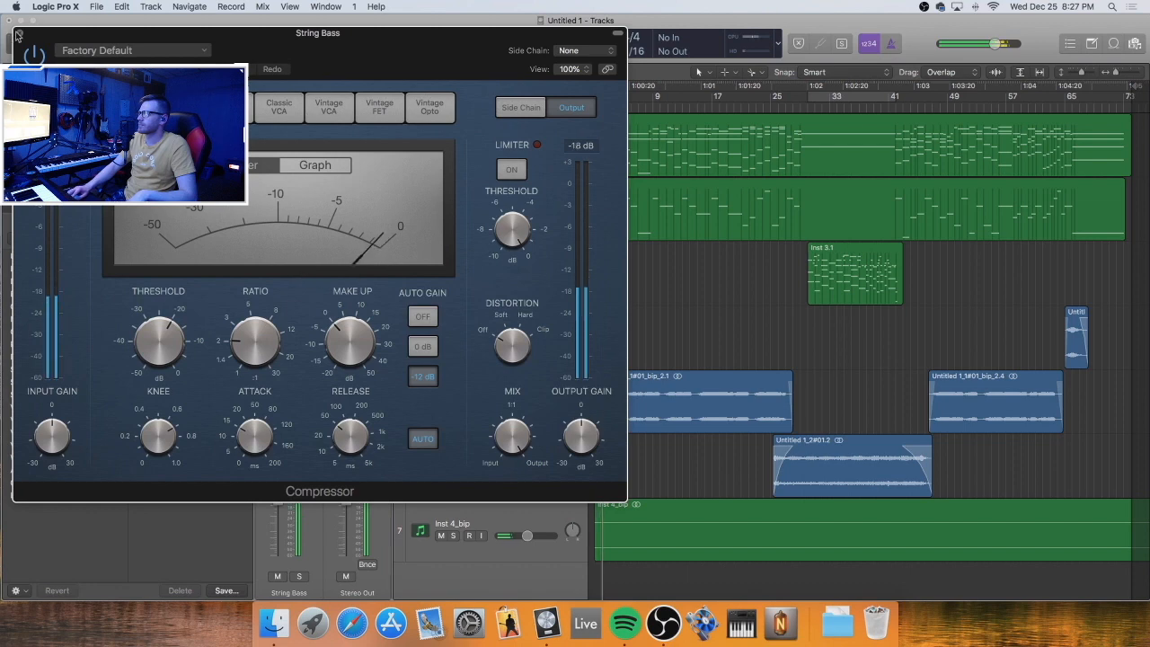
{"action": "key", "text": "super+w"}
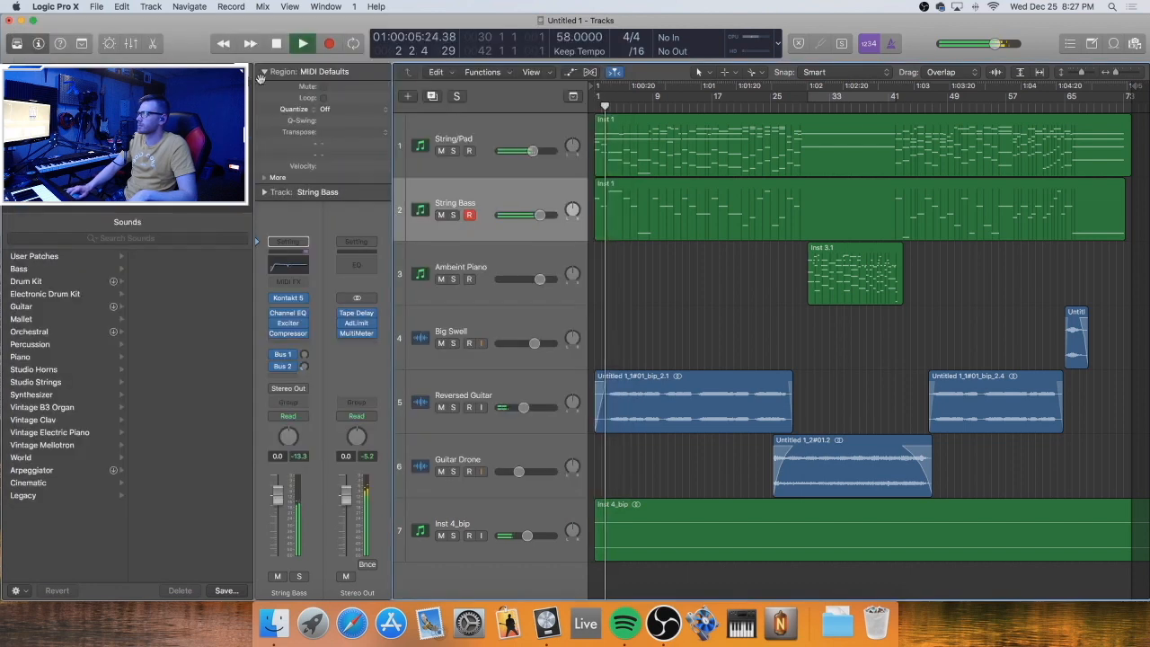
Solo the String Bass, stop playback, set its Exciter's Harmonics to 12.5 %, and unsolo the track
{"action": "left_click", "coordinate": [454, 214]}
{"action": "key", "text": "space"}
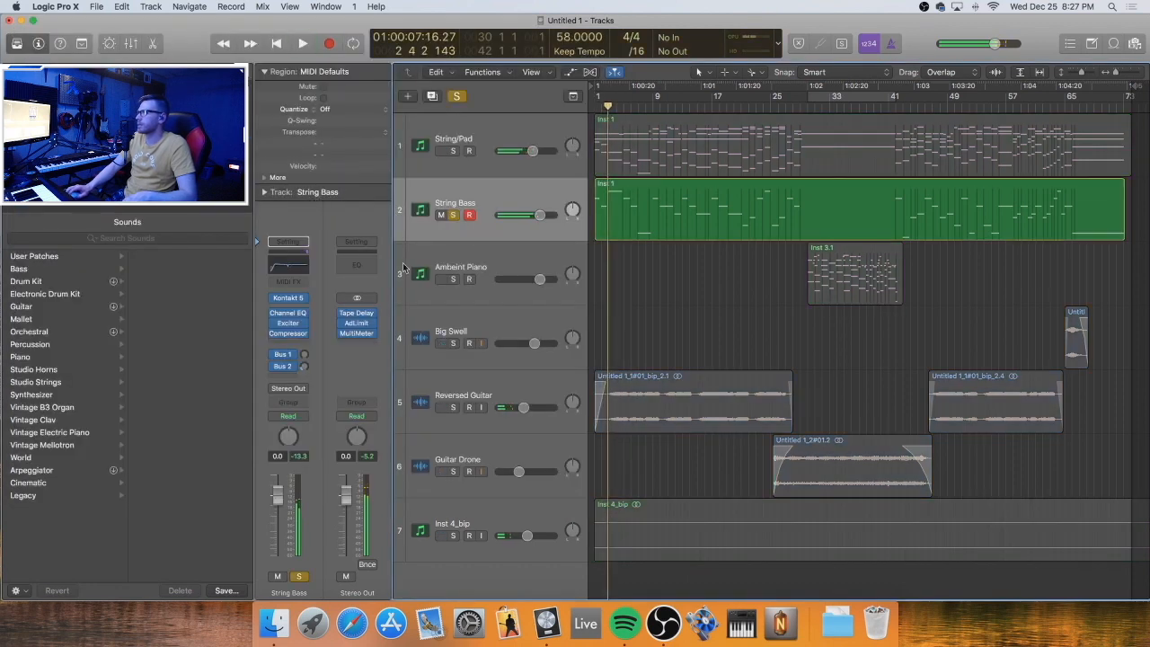
{"action": "left_click", "coordinate": [289, 325]}
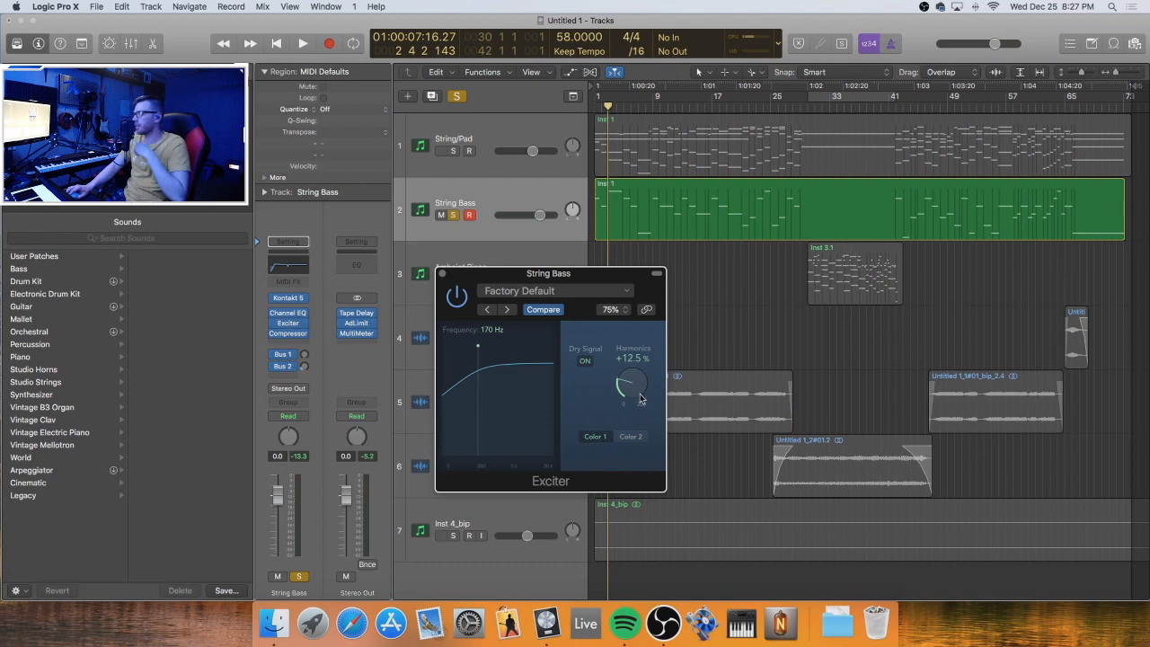
{"action": "left_click", "coordinate": [441, 274]}
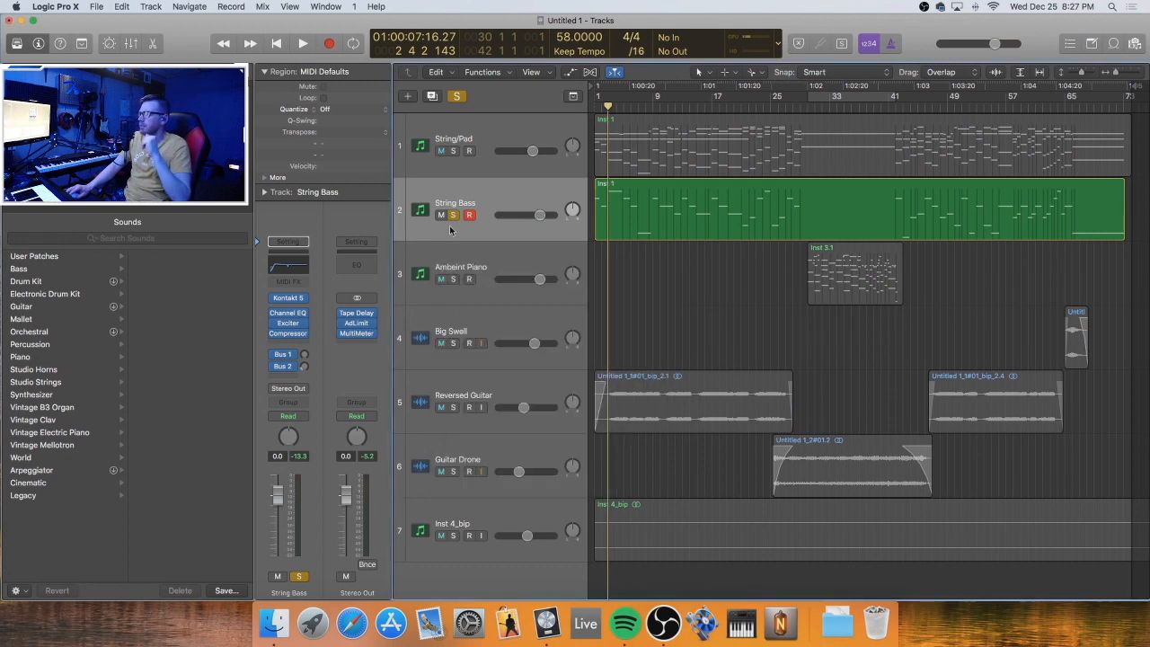
{"action": "left_click", "coordinate": [453, 215]}
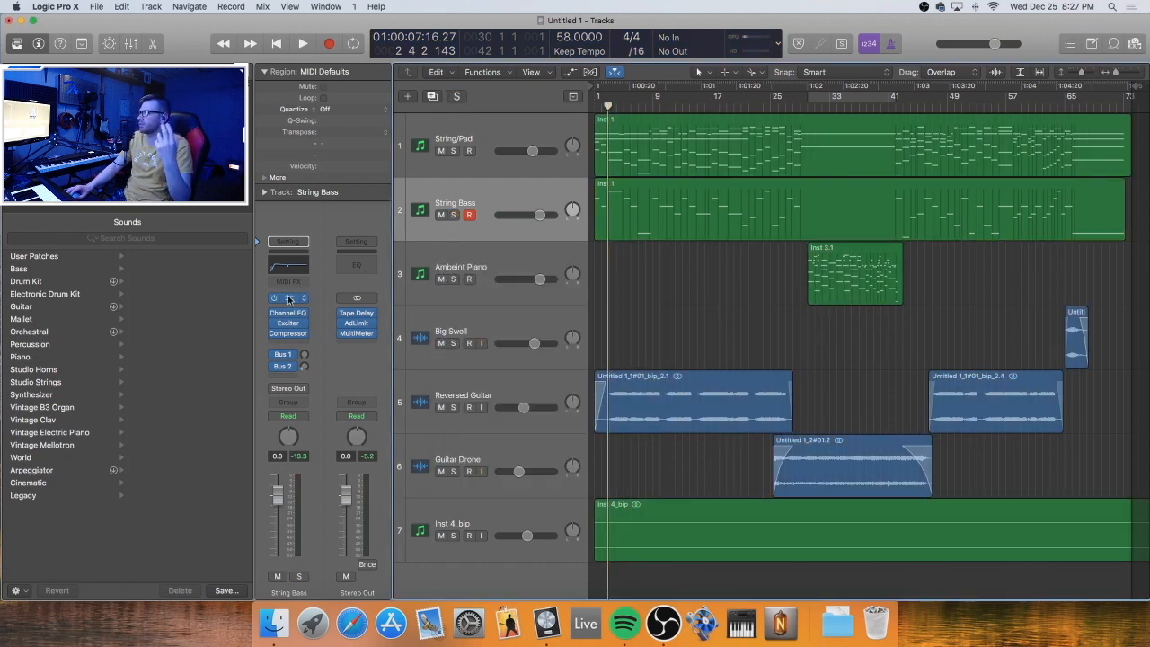
Turn on the Equalizer on the FX page of the String Bass track's Kontakt instrument, and bypass the track's Exciter
{"action": "left_click", "coordinate": [291, 297]}
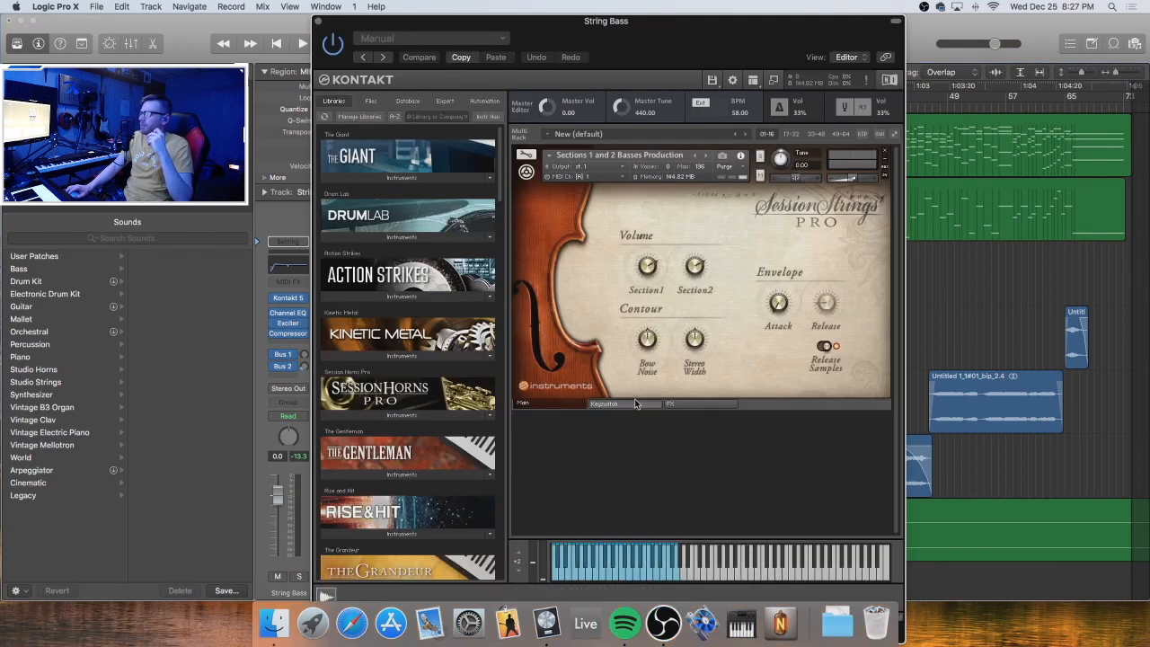
{"action": "left_click", "coordinate": [620, 404]}
{"action": "left_click", "coordinate": [700, 405]}
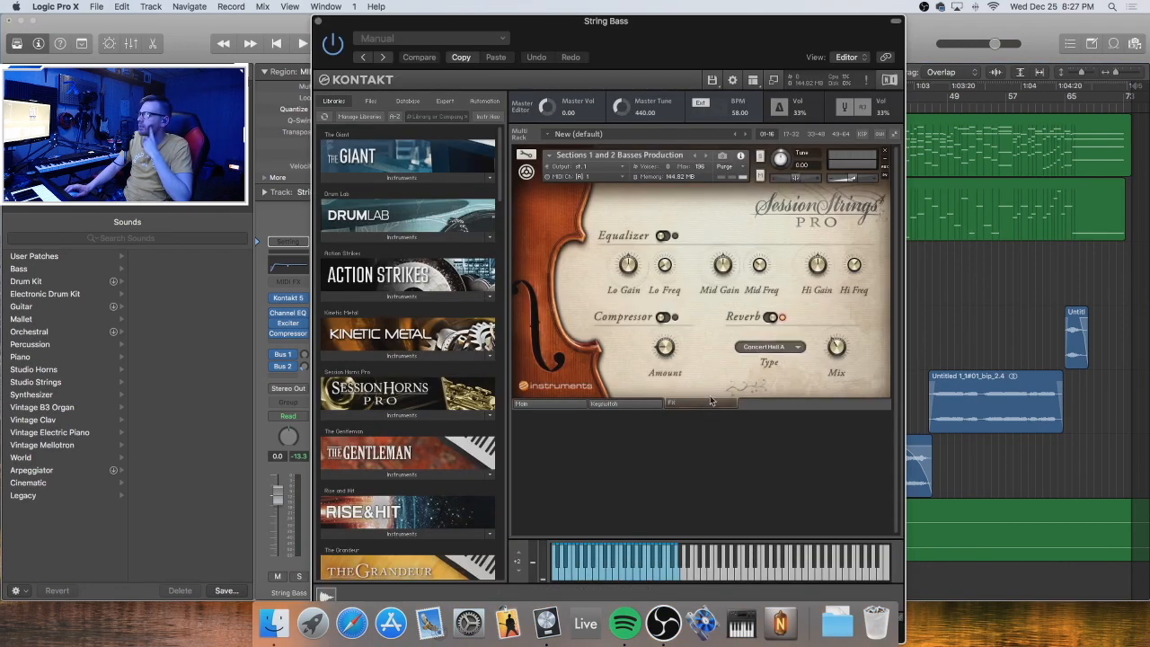
{"action": "left_click", "coordinate": [665, 236]}
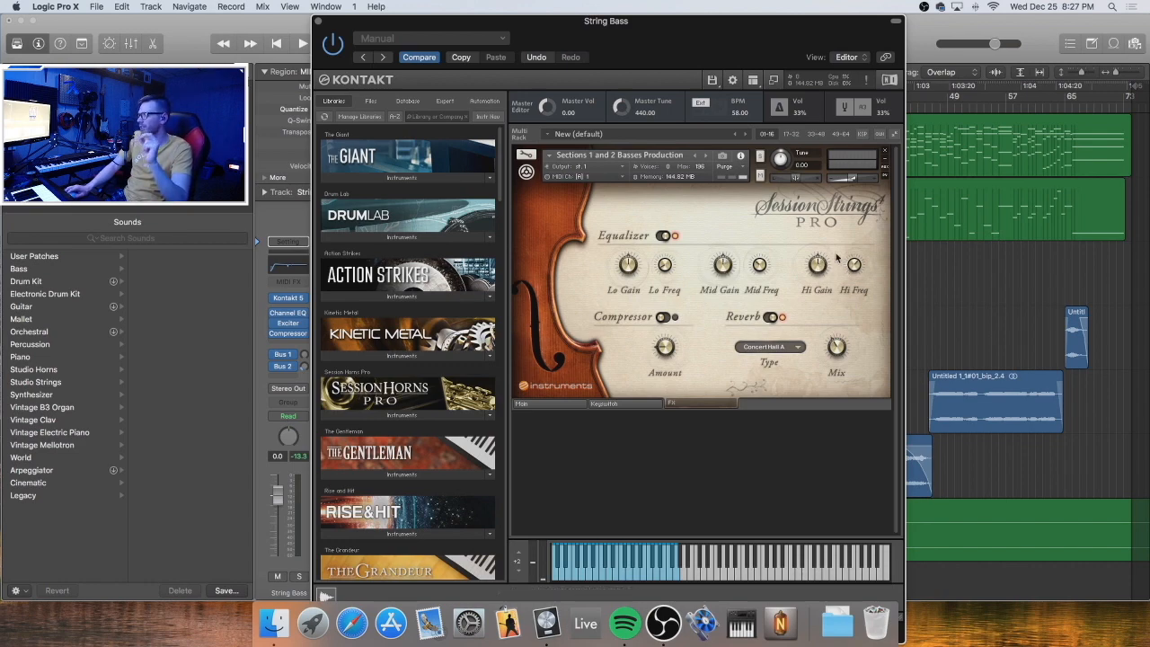
{"action": "left_click_drag", "start_coordinate": [732, 55], "coordinate": [791, 410]}
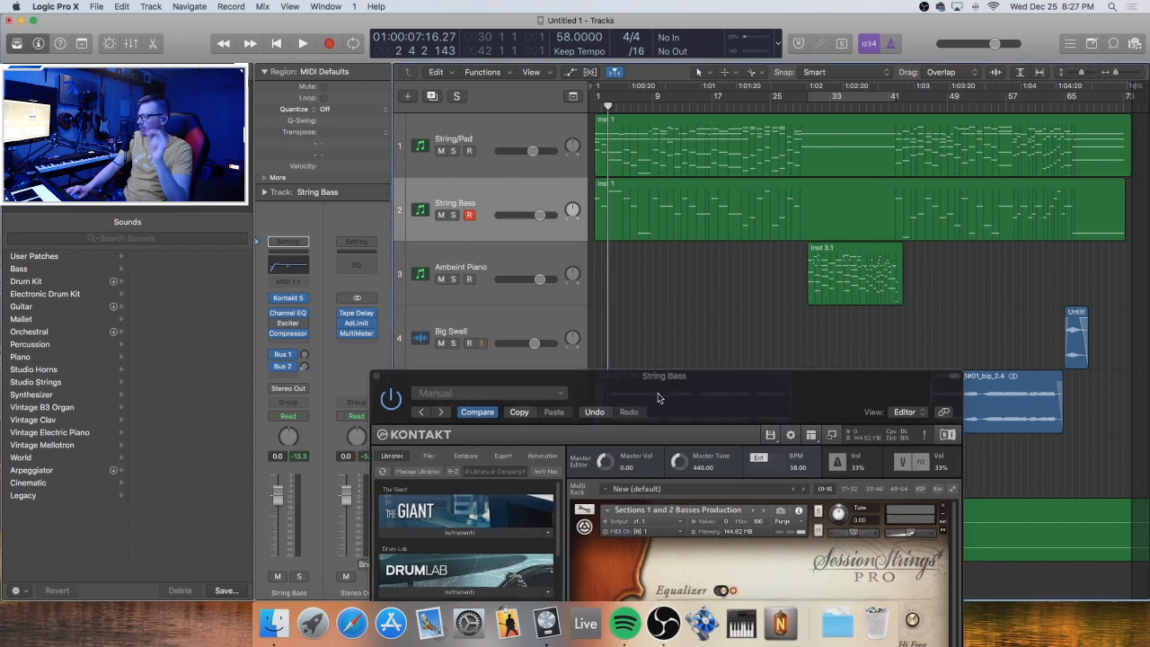
{"action": "left_click_drag", "start_coordinate": [663, 399], "coordinate": [717, 69]}
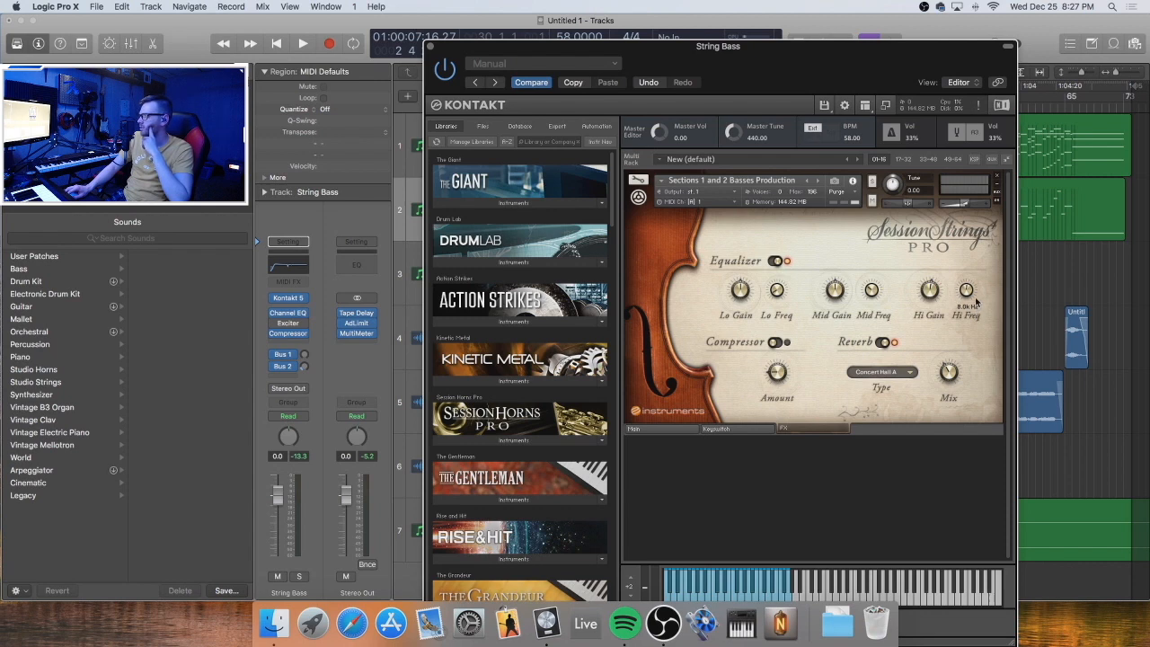
{"action": "left_click_drag", "start_coordinate": [712, 69], "coordinate": [824, 90]}
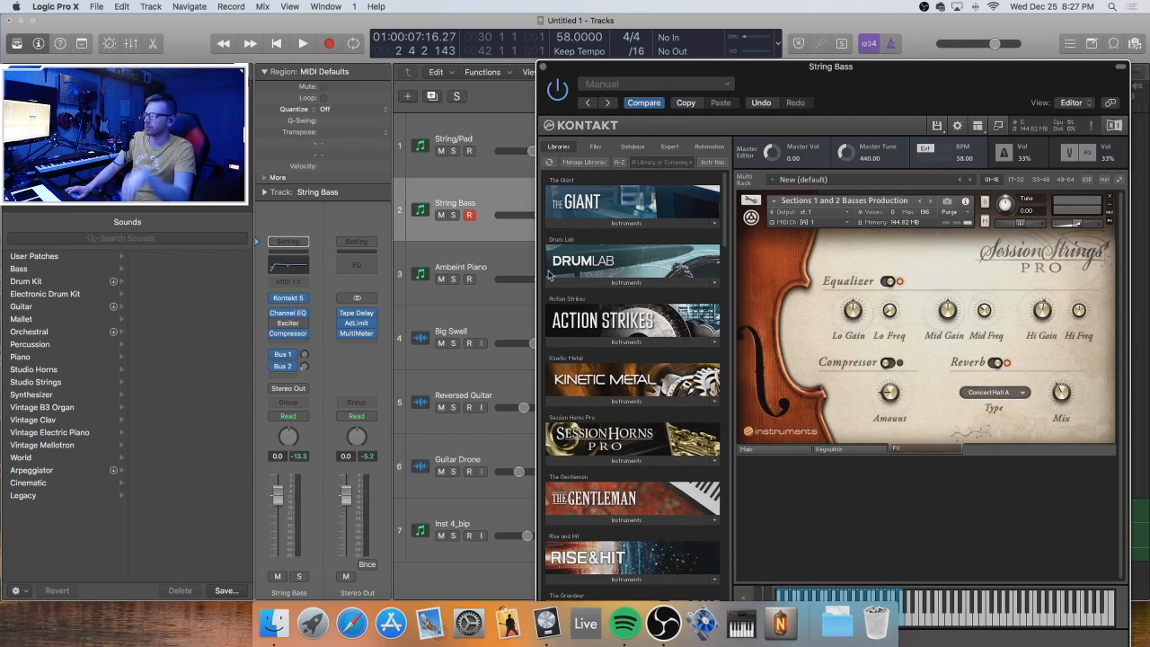
Close the Kontakt window, solo the String Bass track, and start playback with only the arrangement in view
{"action": "key", "text": "super+w"}
{"action": "left_click", "coordinate": [453, 215]}
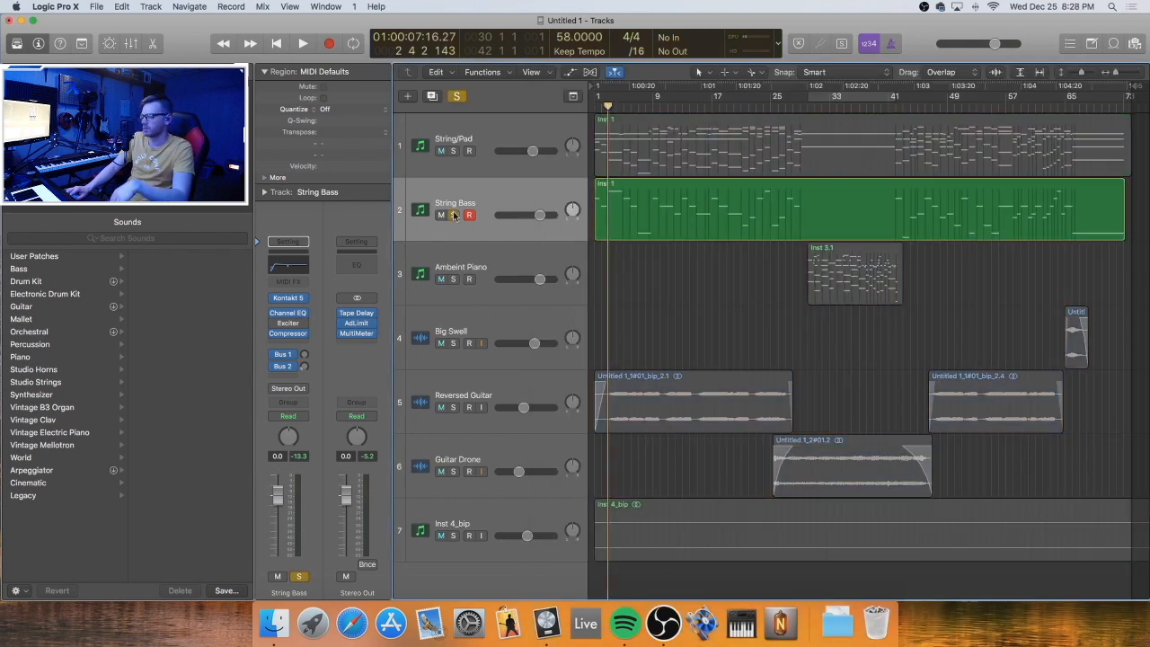
{"action": "double_click", "coordinate": [653, 202]}
{"action": "key", "text": "space"}
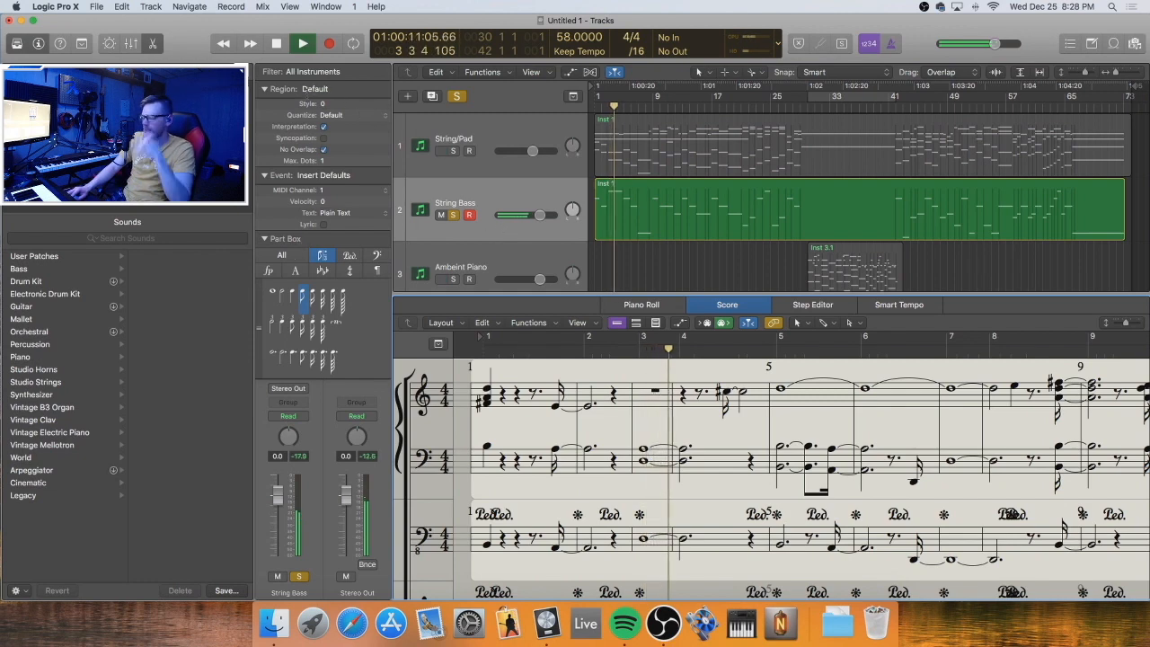
{"action": "key", "text": "n"}
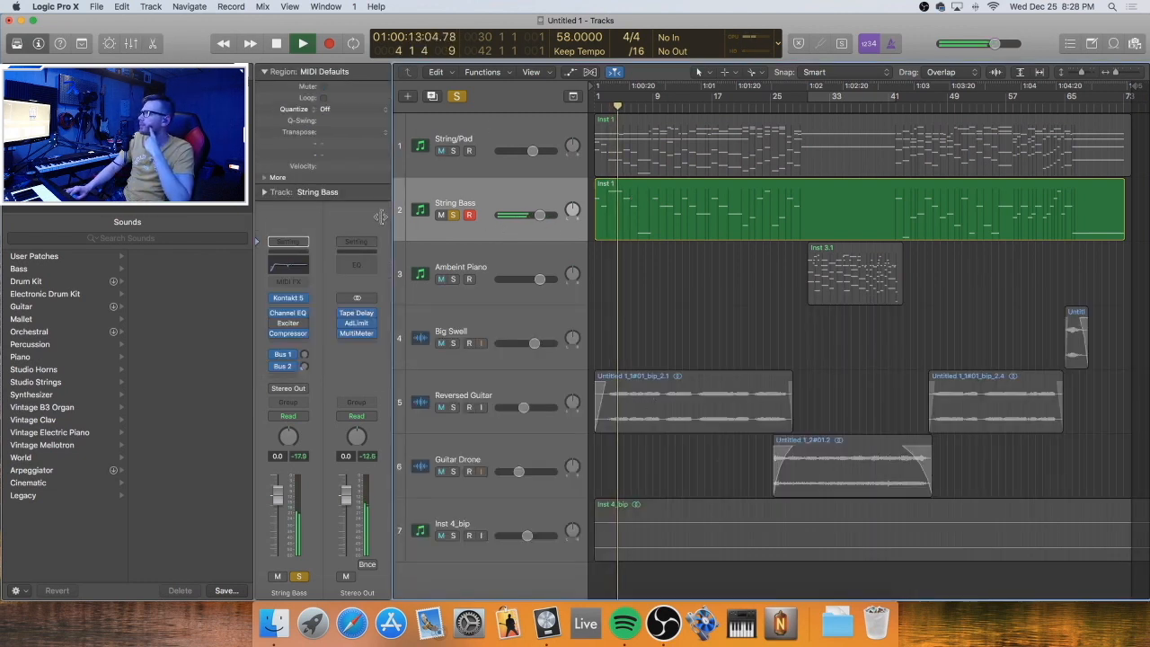
Set the Equalizer in the String Bass's Kontakt instrument to a Hi Freq of 4.4 kHz and a Hi Gain of 1.3 dB
{"action": "key", "text": "v"}
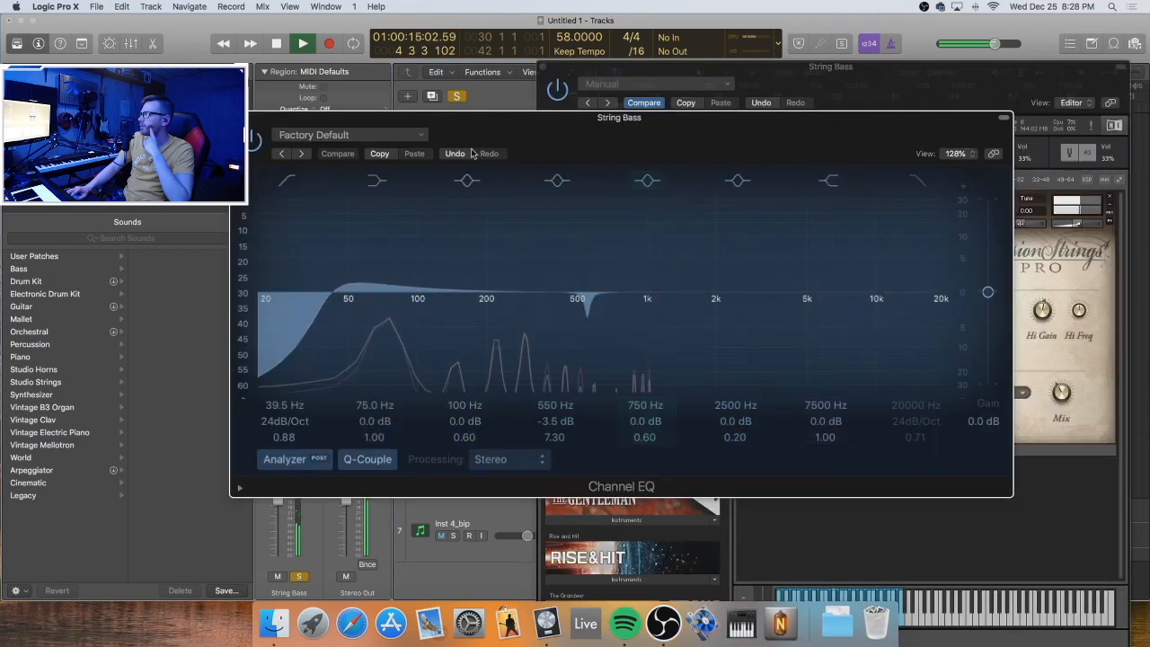
{"action": "left_click", "coordinate": [236, 118]}
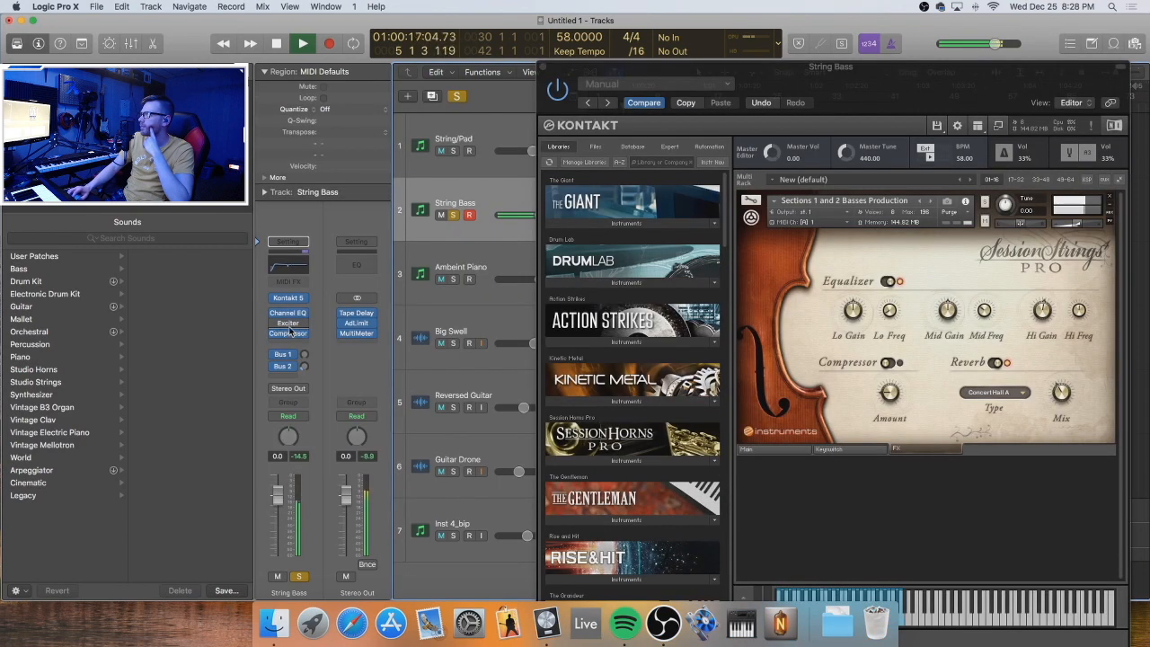
{"action": "left_click", "coordinate": [287, 303]}
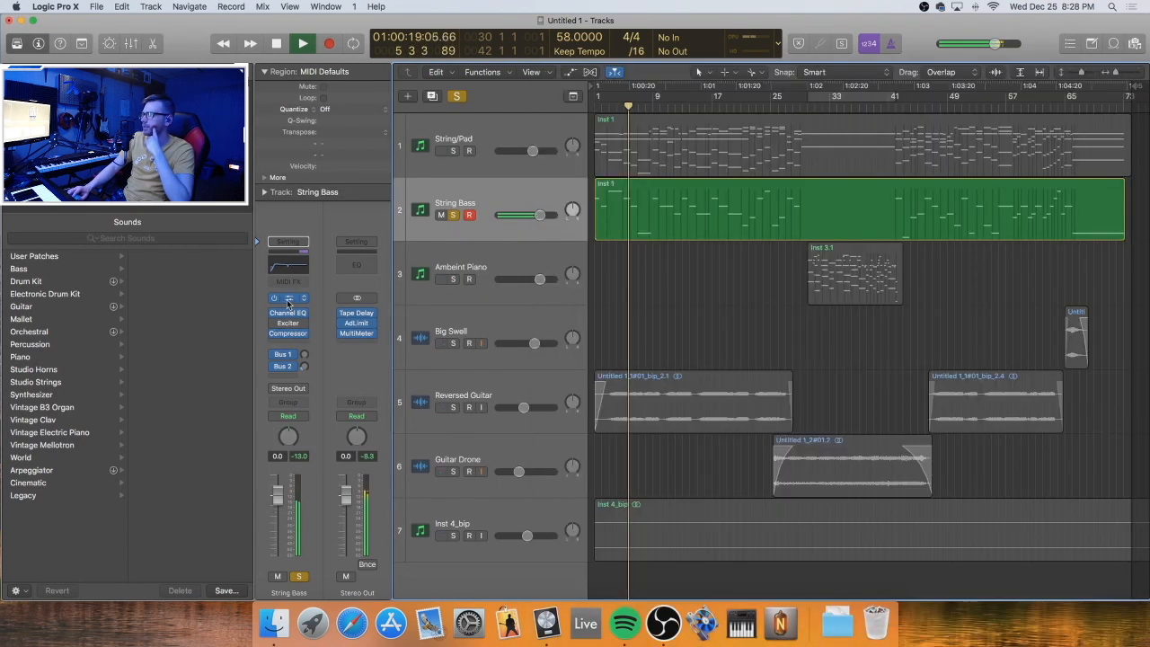
{"action": "left_click", "coordinate": [288, 304]}
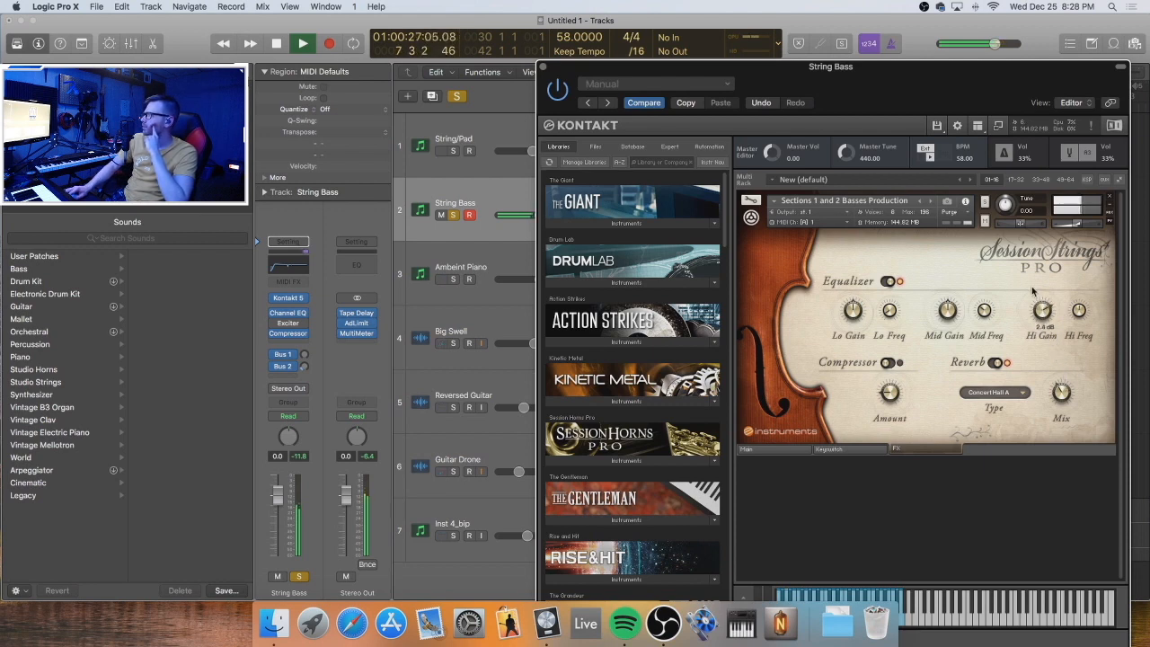
{"action": "left_click_drag", "start_coordinate": [1030, 287], "coordinate": [1020, 249]}
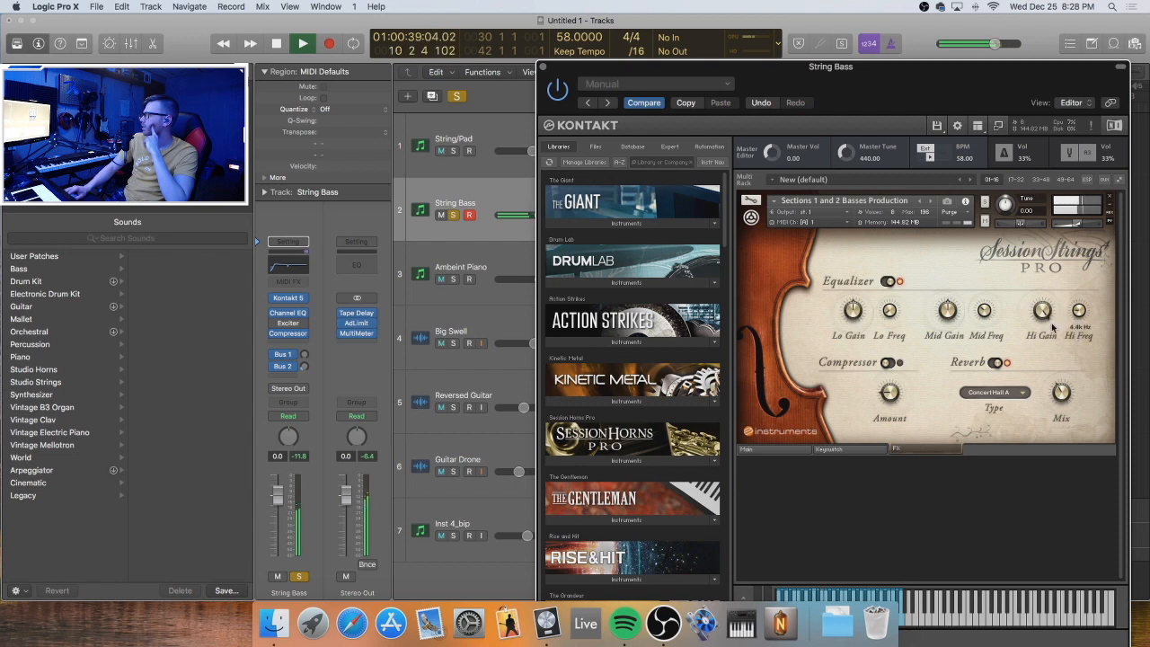
{"action": "mouse_move", "coordinate": [1054, 337]}
{"action": "left_mouse_down"}
{"action": "mouse_move", "coordinate": [1055, 362]}
{"action": "mouse_move", "coordinate": [1057, 352]}
{"action": "left_mouse_up"}
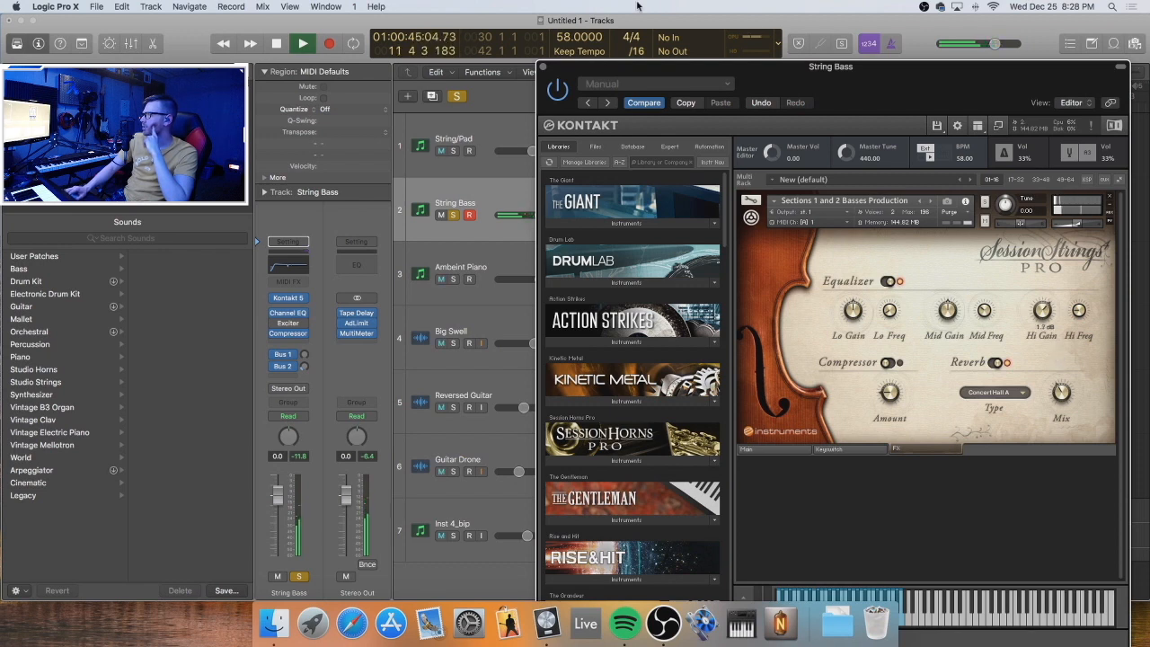
{"action": "left_click", "coordinate": [542, 68]}
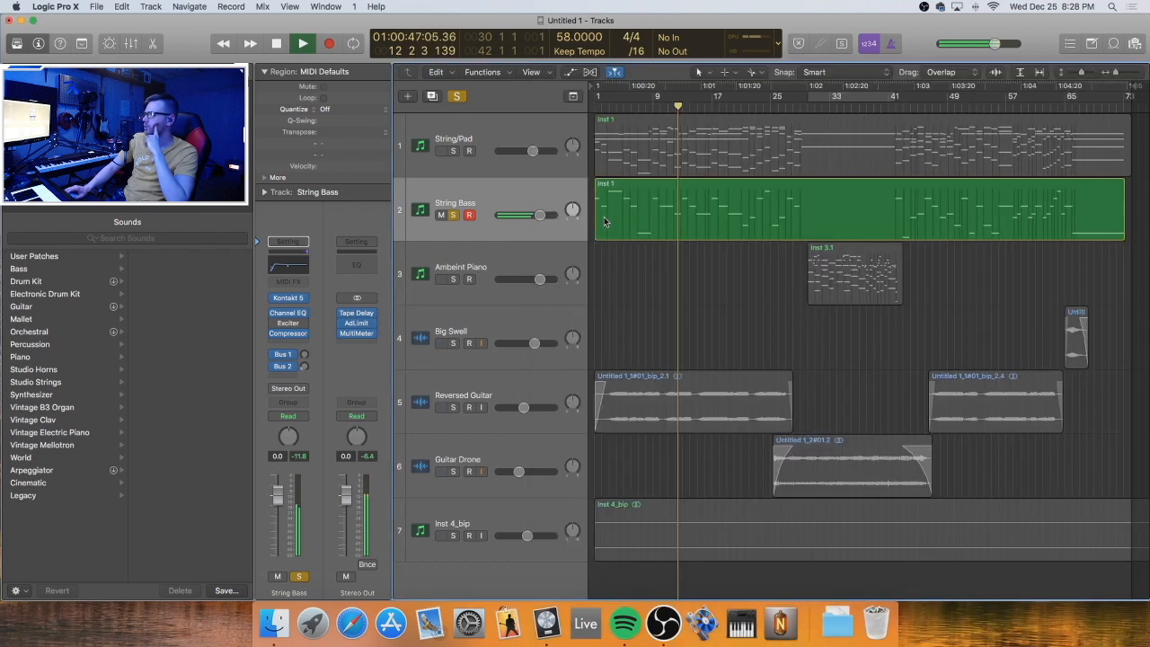
Set the String Bass Exciter to a frequency of 180 Hz and Harmonics of 5.78 %, turn it back on, and unsolo the track
{"action": "left_click", "coordinate": [401, 234]}
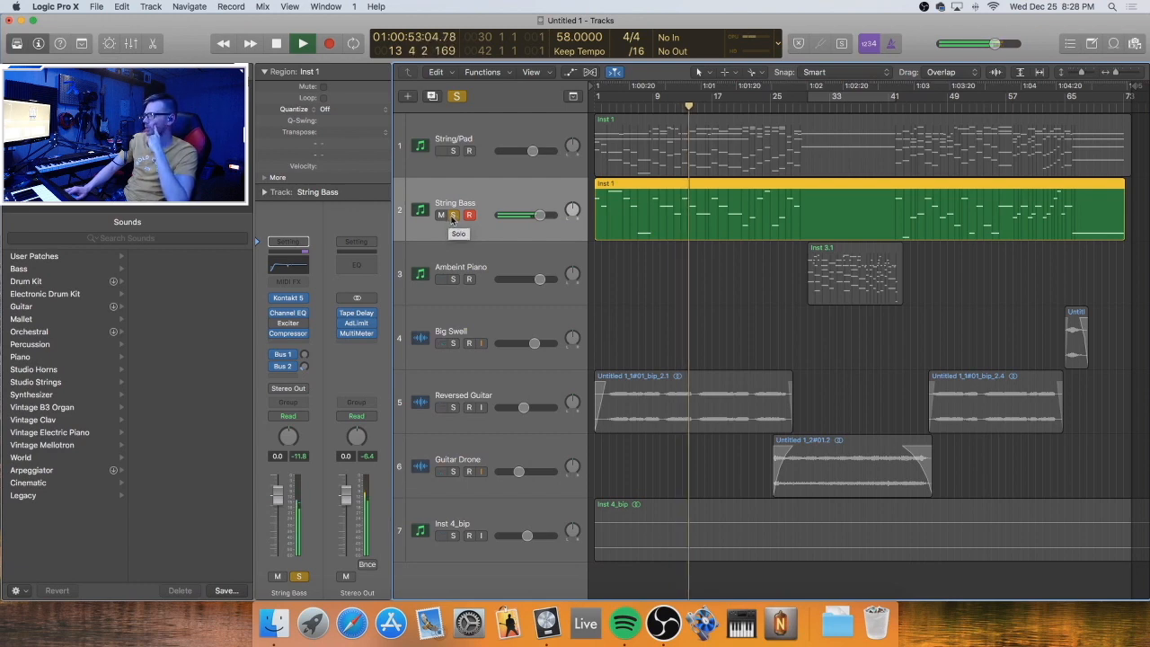
{"action": "left_click", "coordinate": [456, 217]}
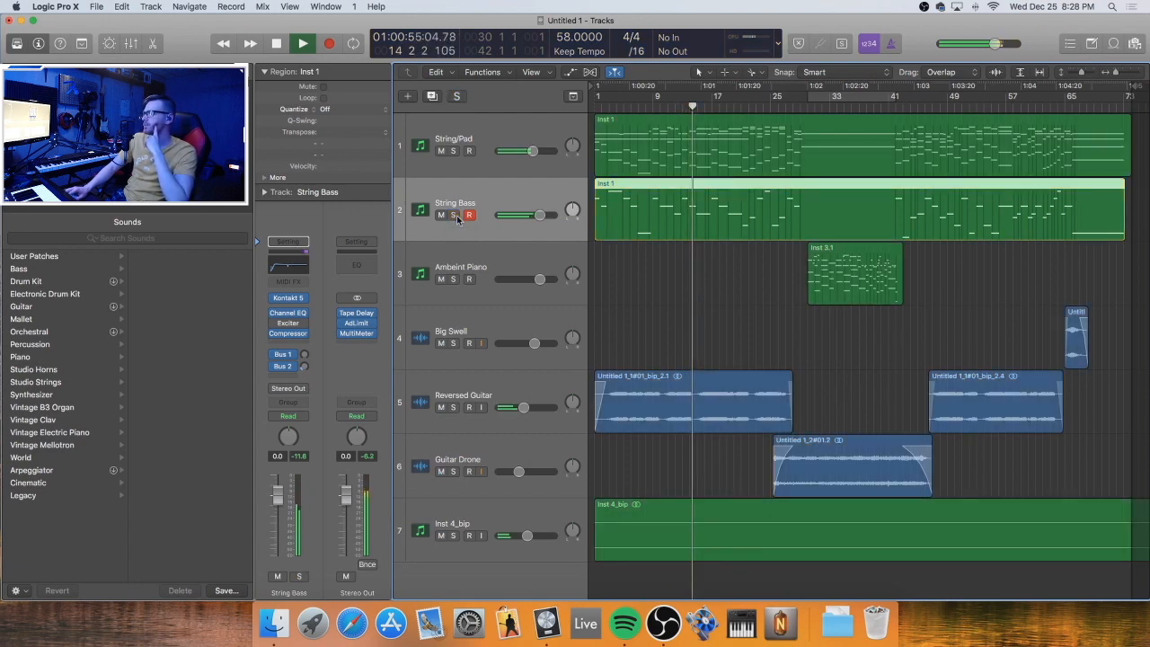
{"action": "left_click", "coordinate": [454, 215]}
{"action": "left_click", "coordinate": [291, 323]}
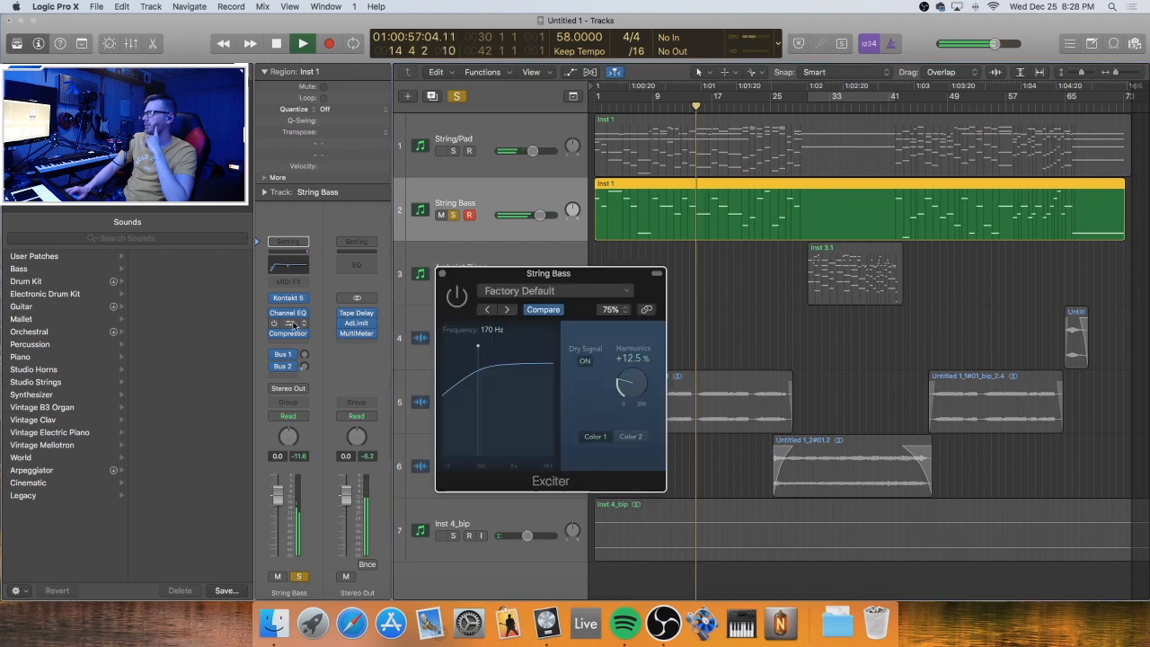
{"action": "left_click_drag", "start_coordinate": [488, 336], "coordinate": [492, 336]}
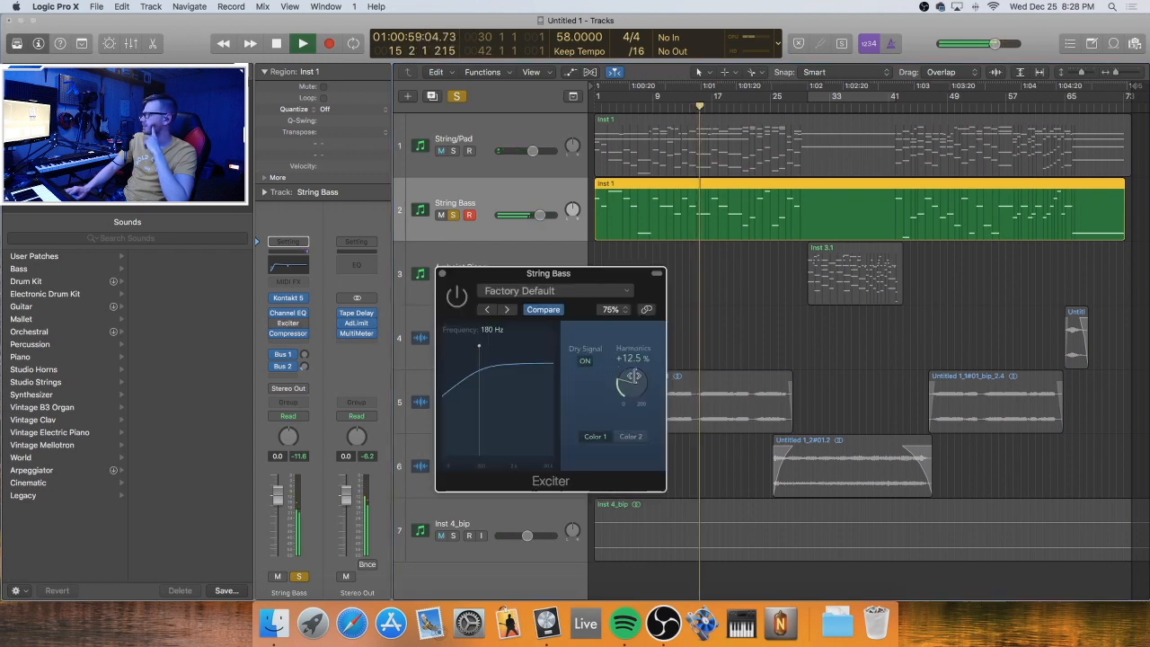
{"action": "left_click_drag", "start_coordinate": [634, 375], "coordinate": [634, 386]}
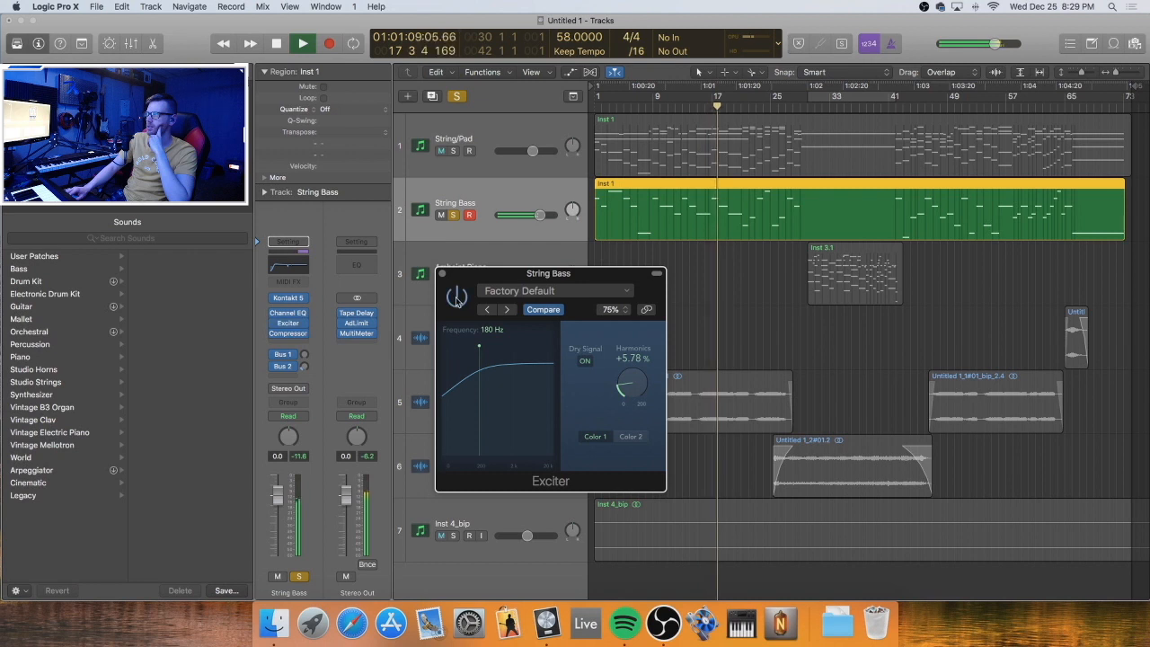
{"action": "left_click", "coordinate": [440, 273]}
{"action": "left_click", "coordinate": [454, 214]}
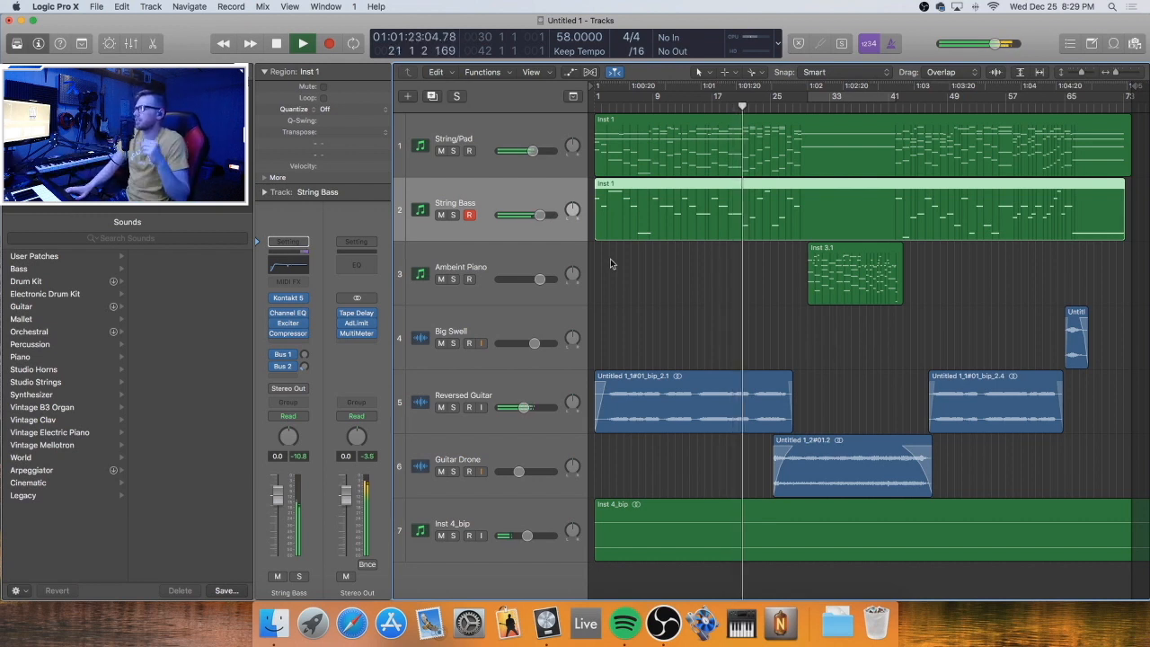
Open the String Bass region in the Piano Roll and examine the spacing of its notes around bars 18 to 29
{"action": "left_click", "coordinate": [716, 280]}
{"action": "double_click", "coordinate": [725, 216]}
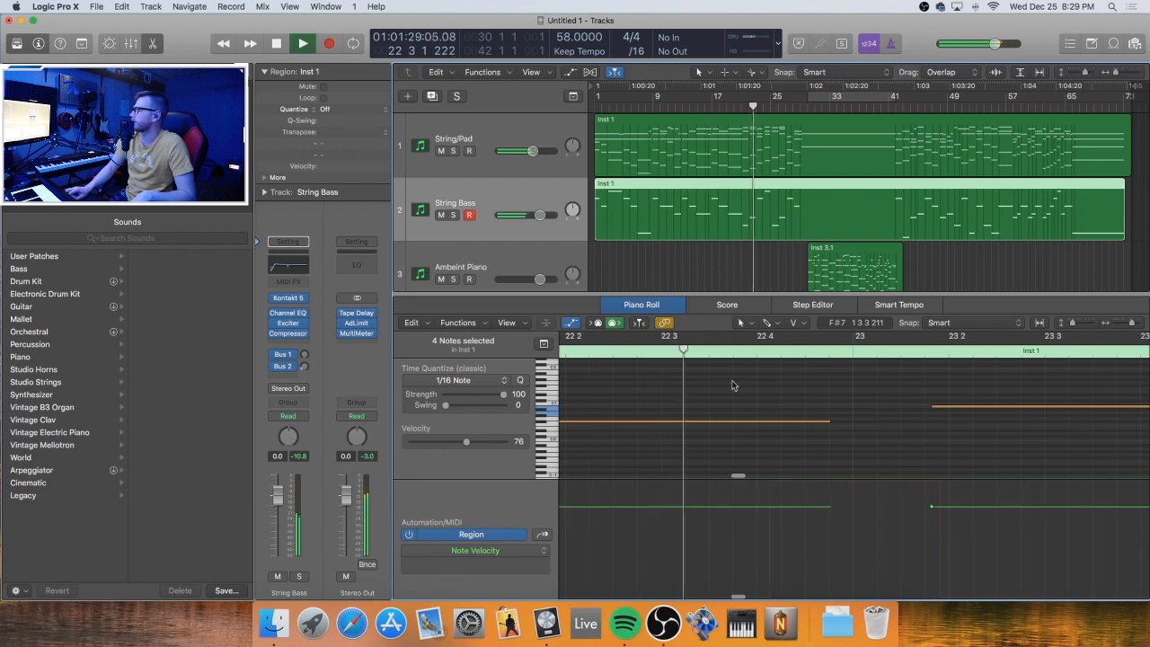
{"action": "left_click", "coordinate": [849, 405]}
{"action": "key", "text": "super+Left"}
{"action": "key", "text": "super+Left"}
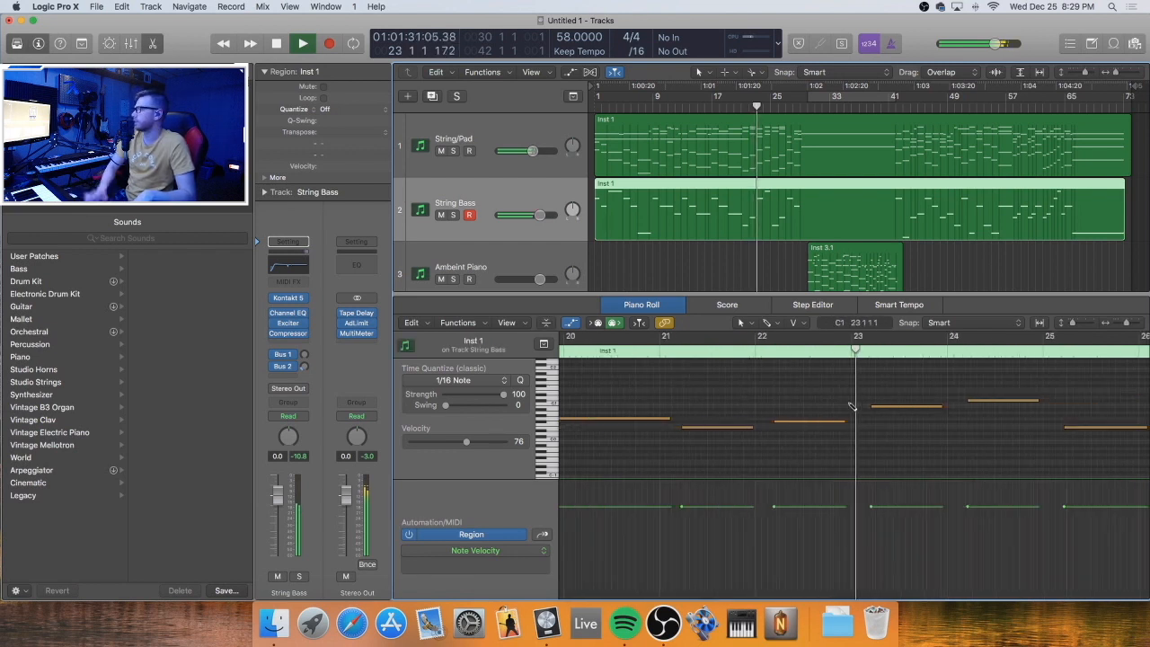
{"action": "left_click_drag", "start_coordinate": [1093, 380], "coordinate": [731, 434]}
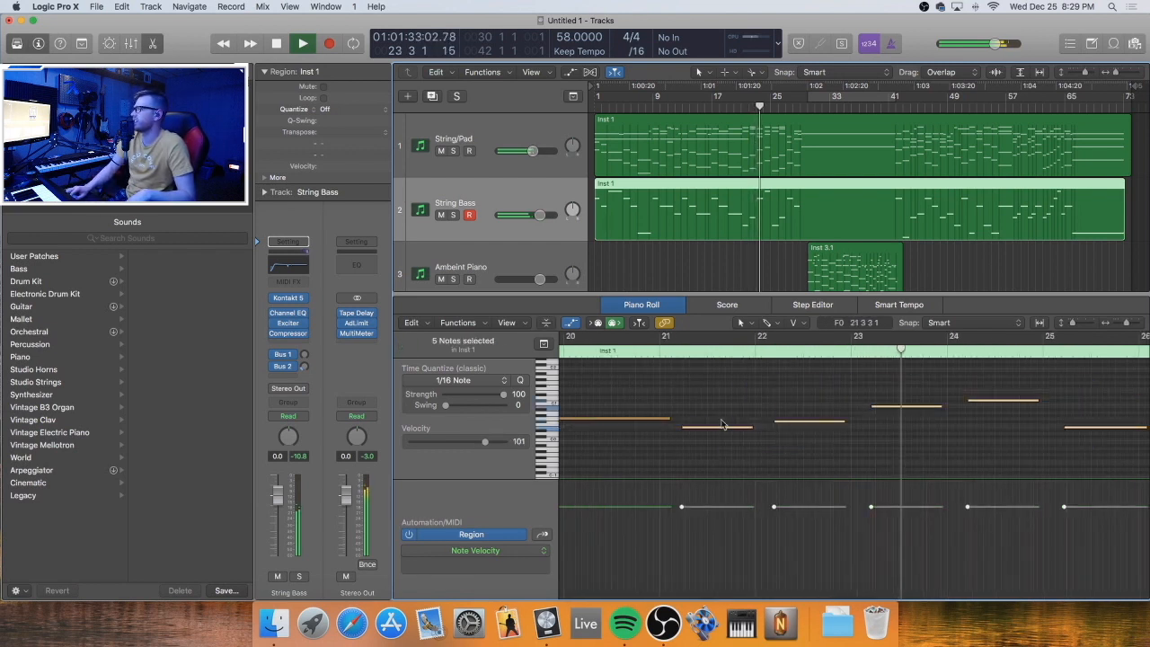
{"action": "left_click", "coordinate": [707, 406]}
{"action": "key", "text": "super+Left"}
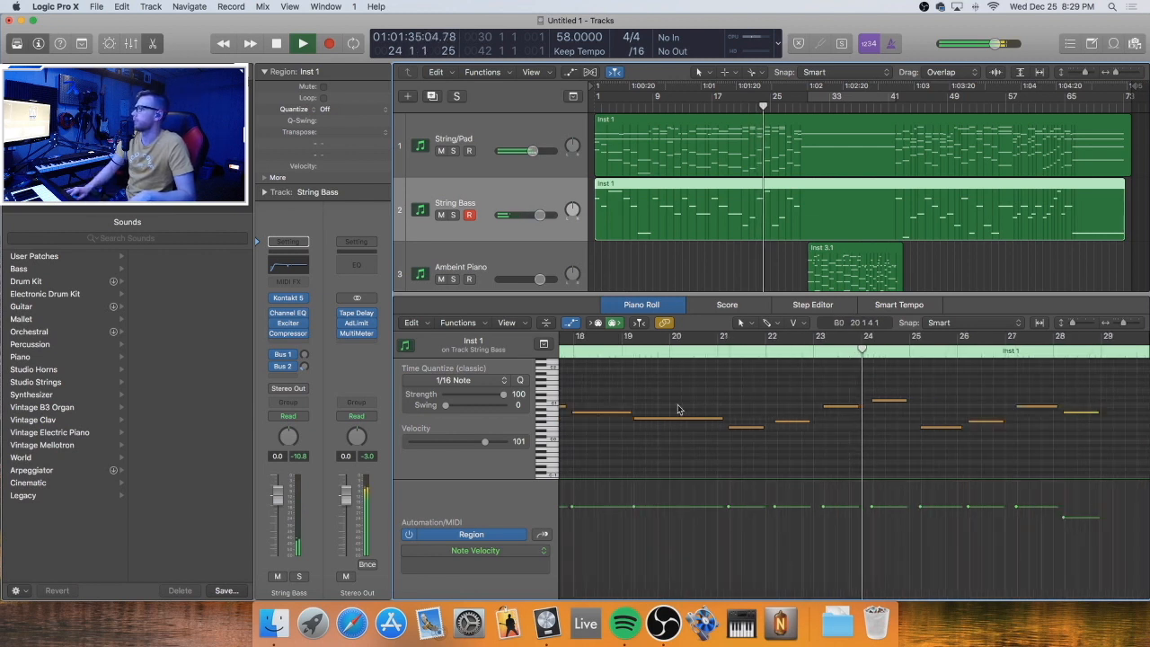
Stop playback and make all notes of the String Bass region legato, extending them towards the notes that follow
{"action": "key", "text": "space"}
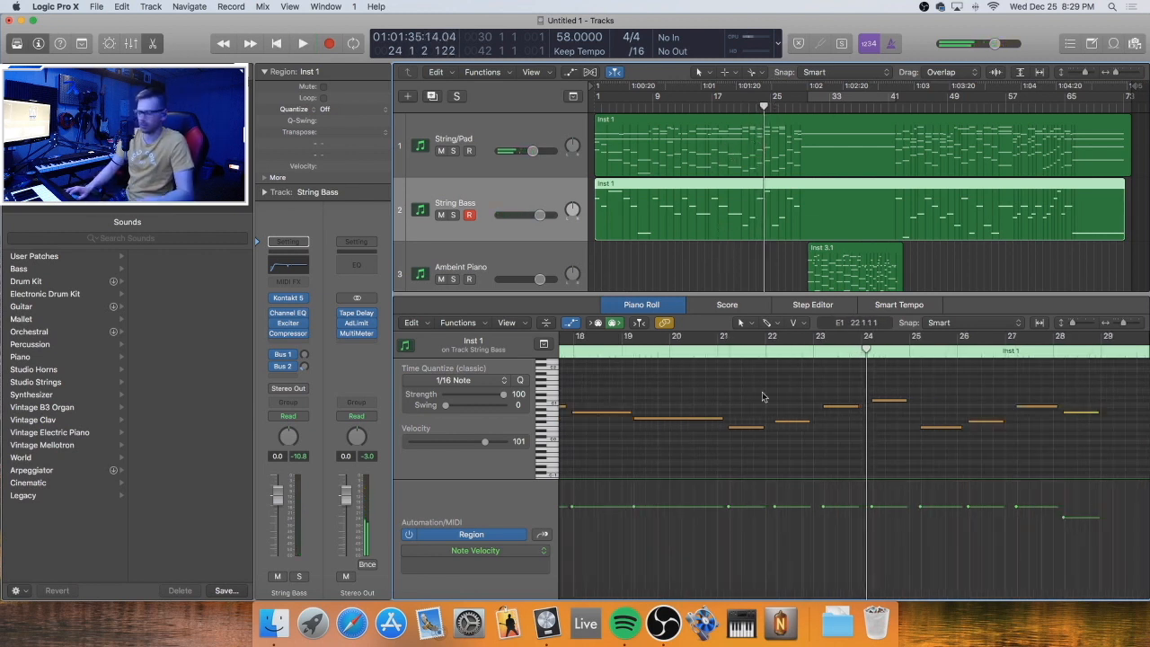
{"action": "key", "text": "super+a"}
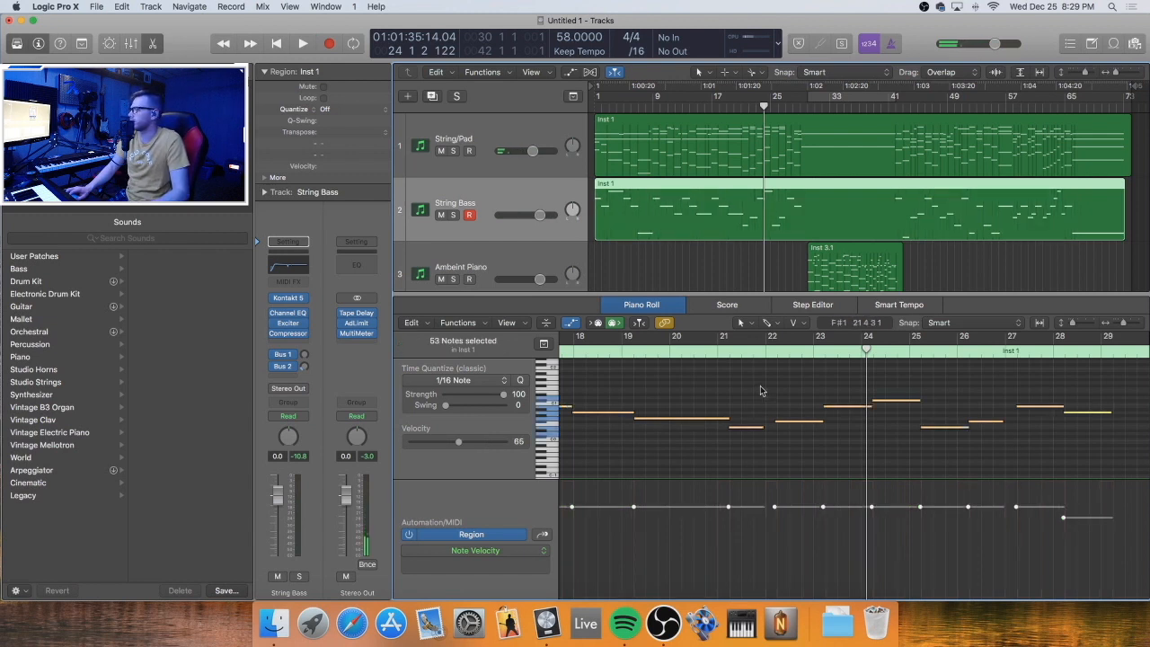
{"action": "left_click", "coordinate": [759, 385]}
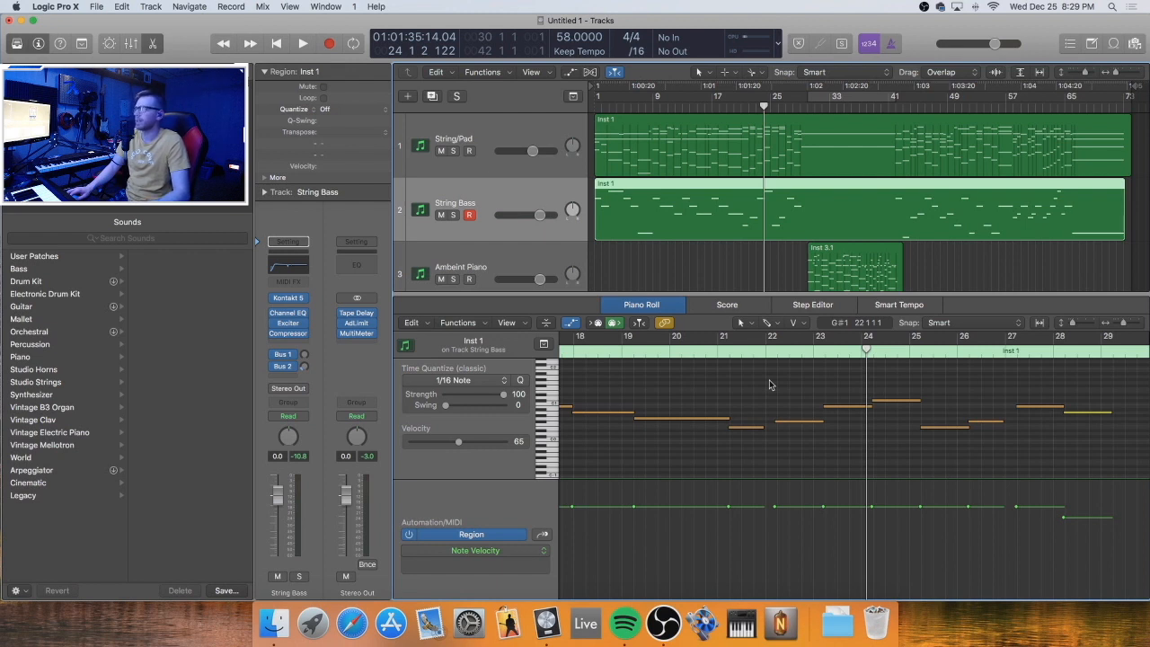
{"action": "key", "text": "super+Left"}
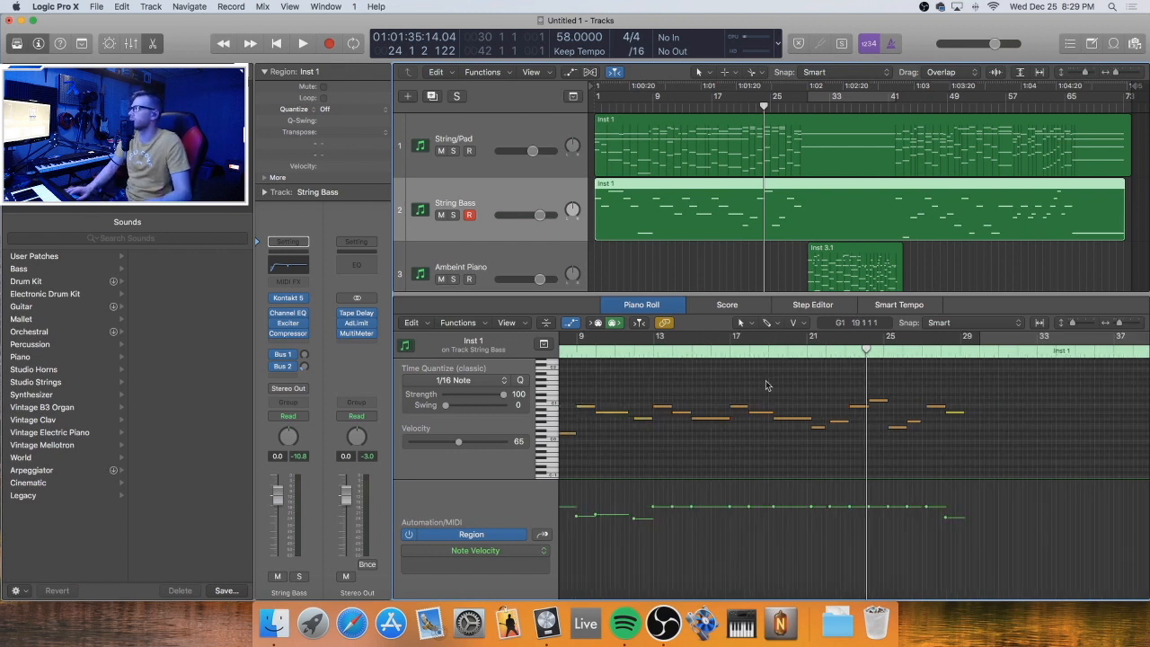
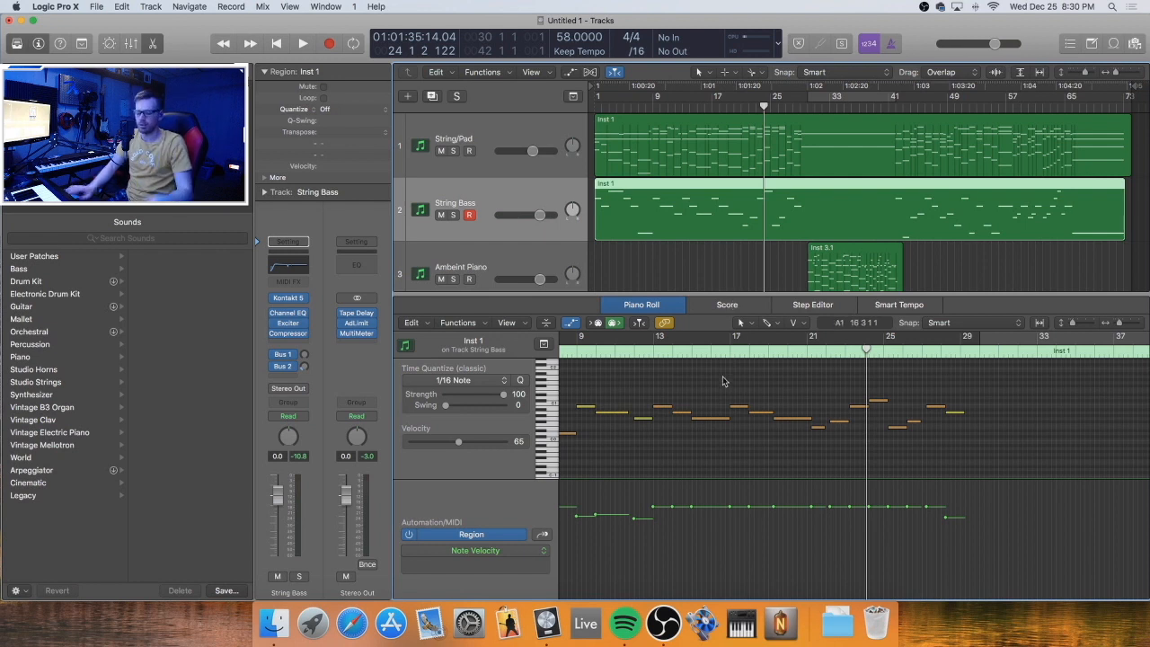
{"action": "key", "text": "super+Left"}
{"action": "key", "text": "super+Left"}
{"action": "scroll", "coordinate": [722, 381], "scroll_direction": "left", "scroll_amount": 2}
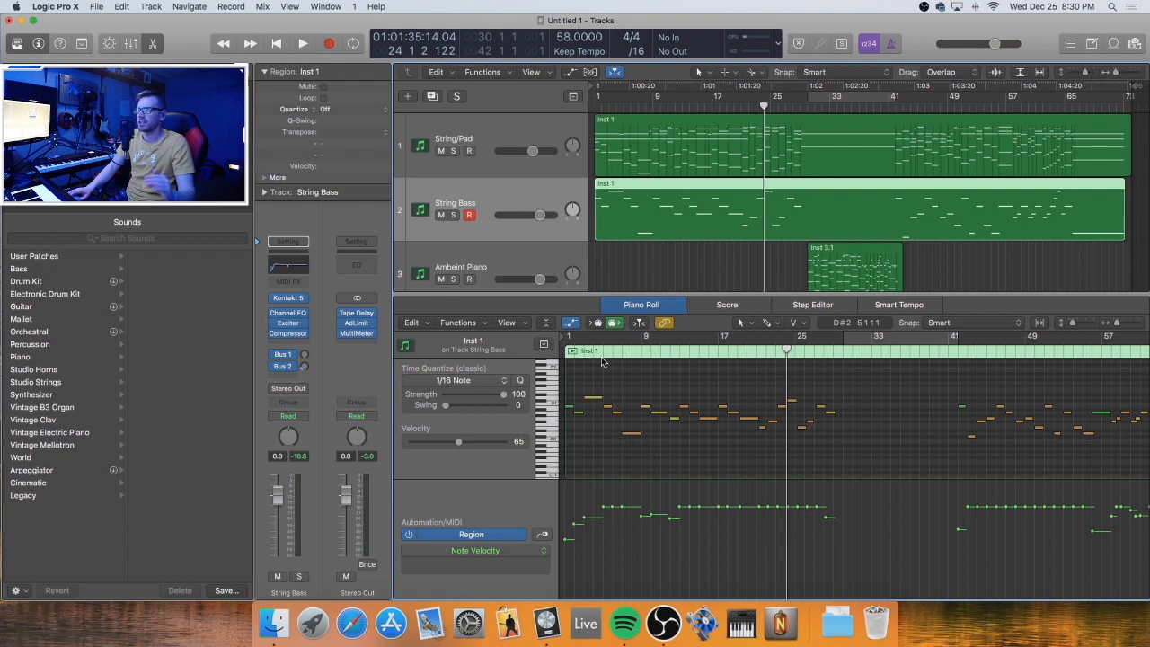
Play the mix and lengthen the String Bass notes in bars 21 and 26 until each meets the following note
{"action": "key", "text": "space"}
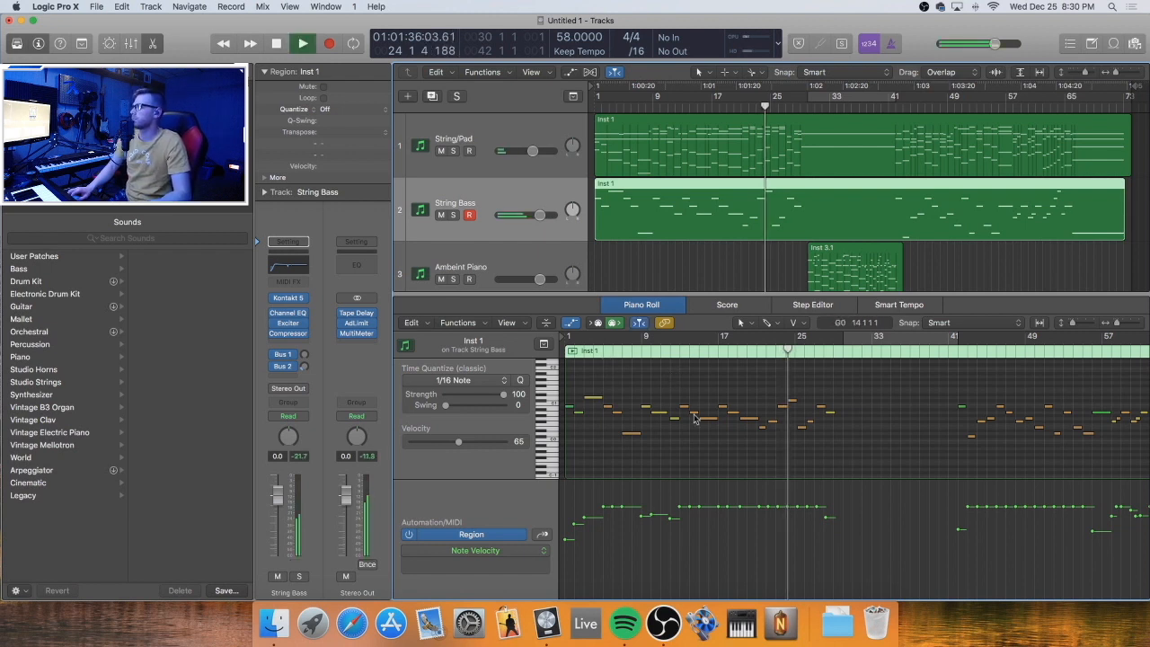
{"action": "key", "text": "super+Right"}
{"action": "key", "text": "super+Right"}
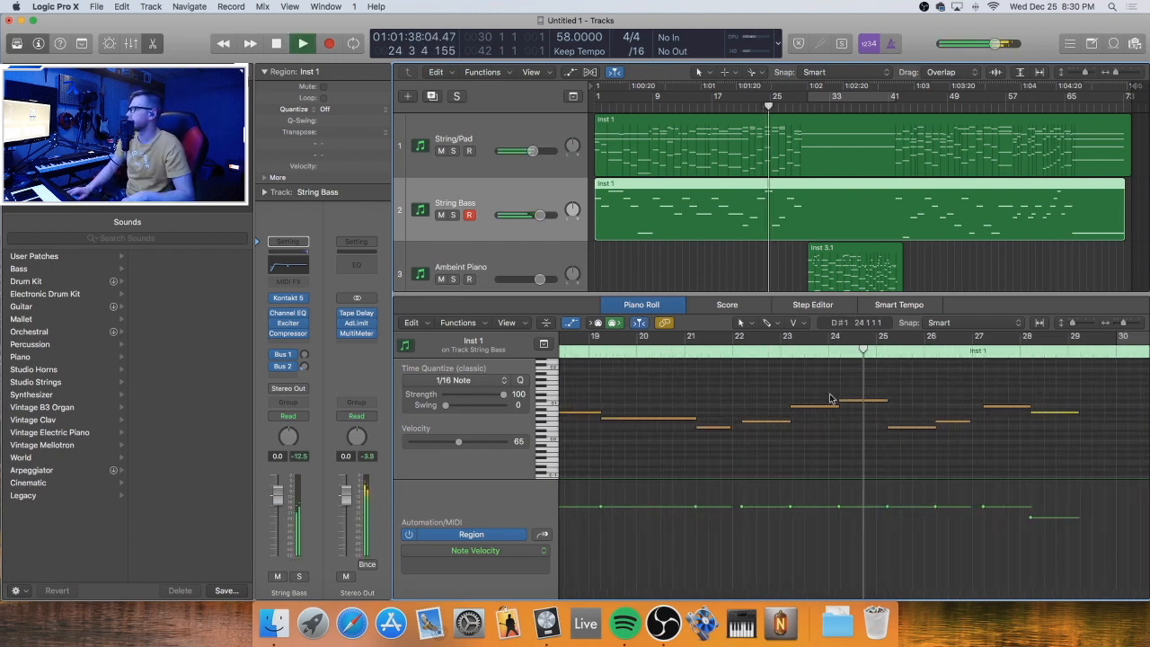
{"action": "left_click_drag", "start_coordinate": [729, 427], "coordinate": [745, 432]}
{"action": "left_click", "coordinate": [801, 420]}
{"action": "scroll", "coordinate": [806, 419], "scroll_direction": "right", "scroll_amount": 3}
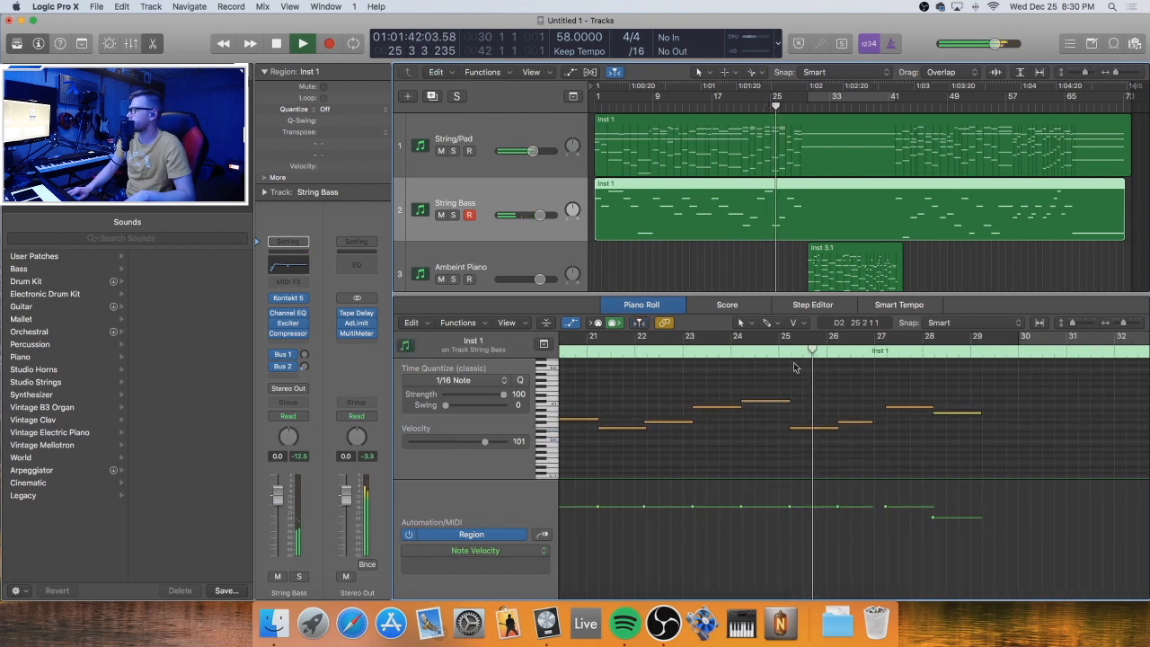
{"action": "left_click", "coordinate": [774, 341]}
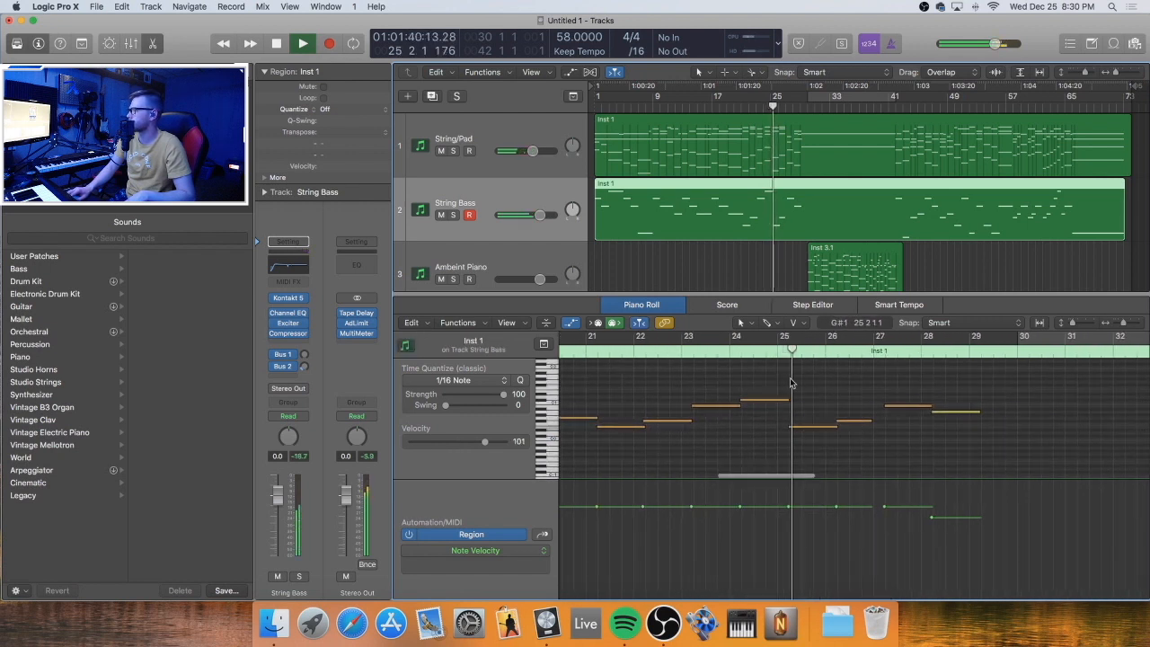
{"action": "left_click_drag", "start_coordinate": [868, 421], "coordinate": [884, 426]}
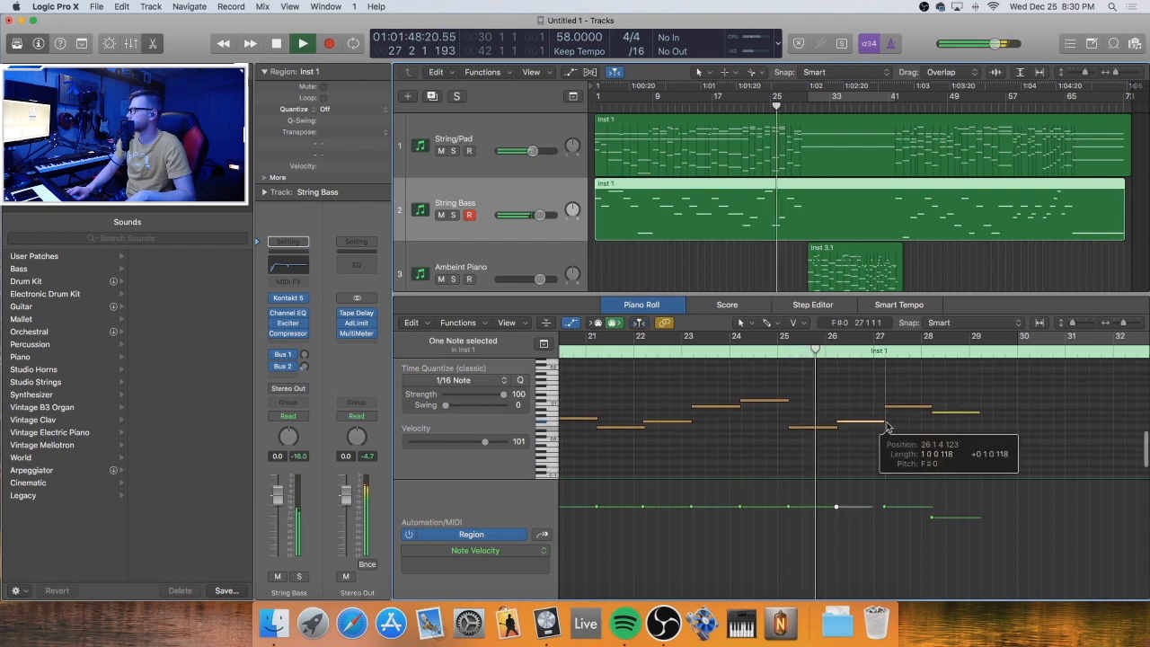
{"action": "left_click", "coordinate": [914, 409]}
{"action": "scroll", "coordinate": [915, 410], "scroll_direction": "right", "scroll_amount": 3}
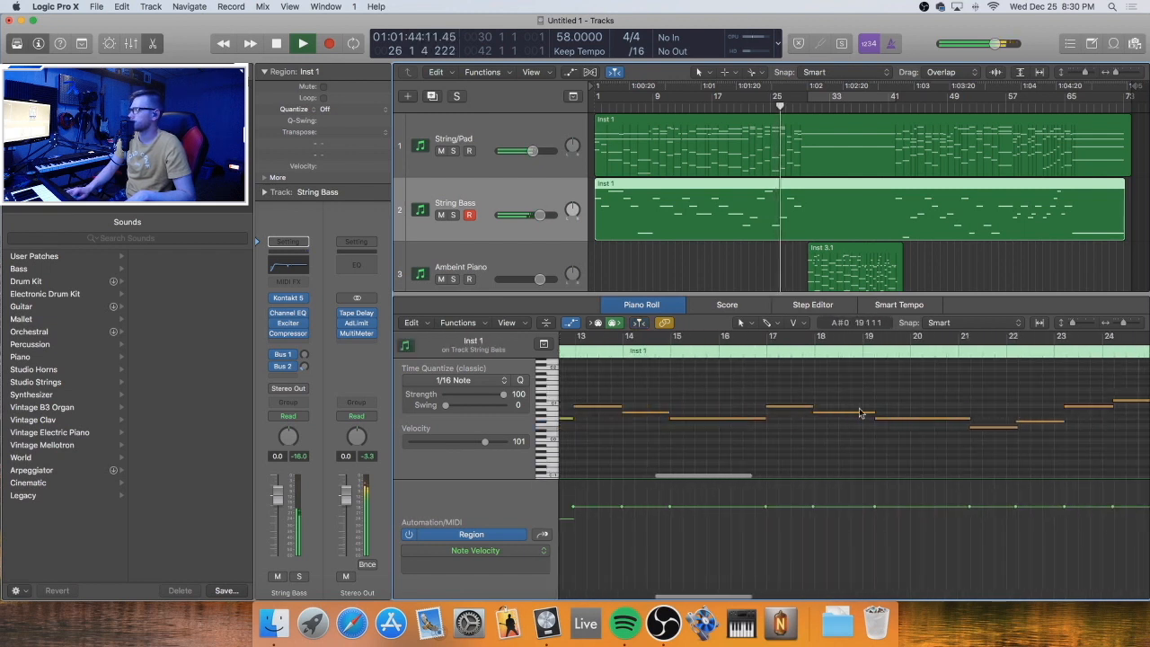
Replay the mix from the beginning and examine the String Bass notes for gaps up to bar 42
{"action": "key", "text": "space"}
{"action": "key", "text": "Return"}
{"action": "key", "text": "super+Left"}
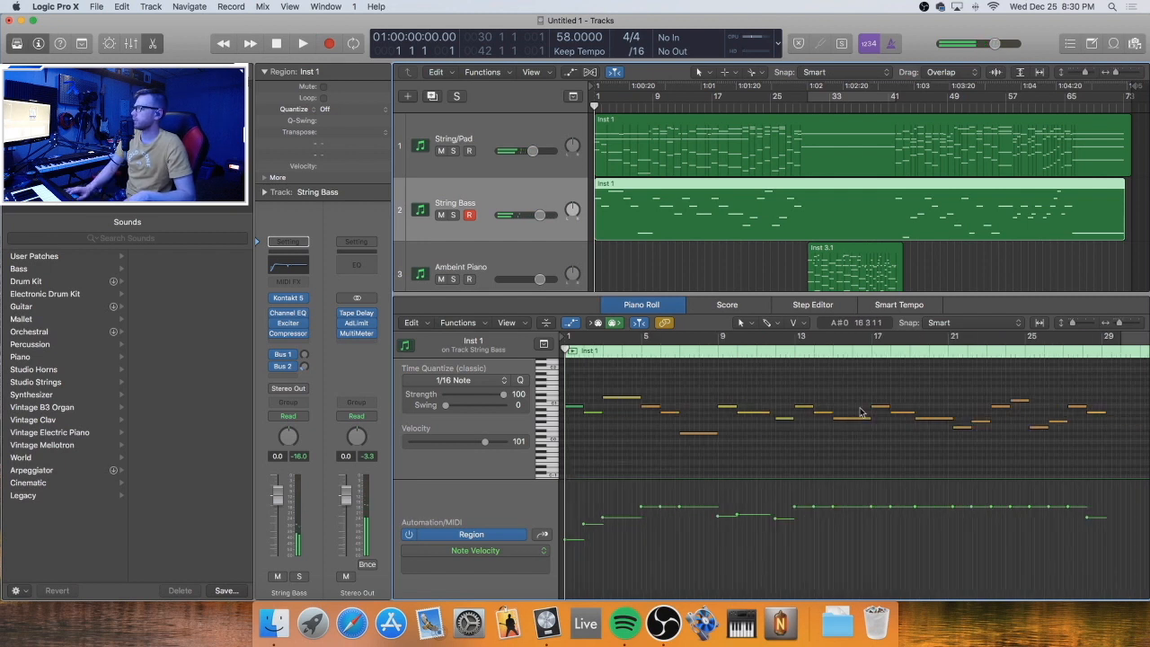
{"action": "key", "text": "super+Right"}
{"action": "key", "text": "super+Right"}
{"action": "key", "text": "space"}
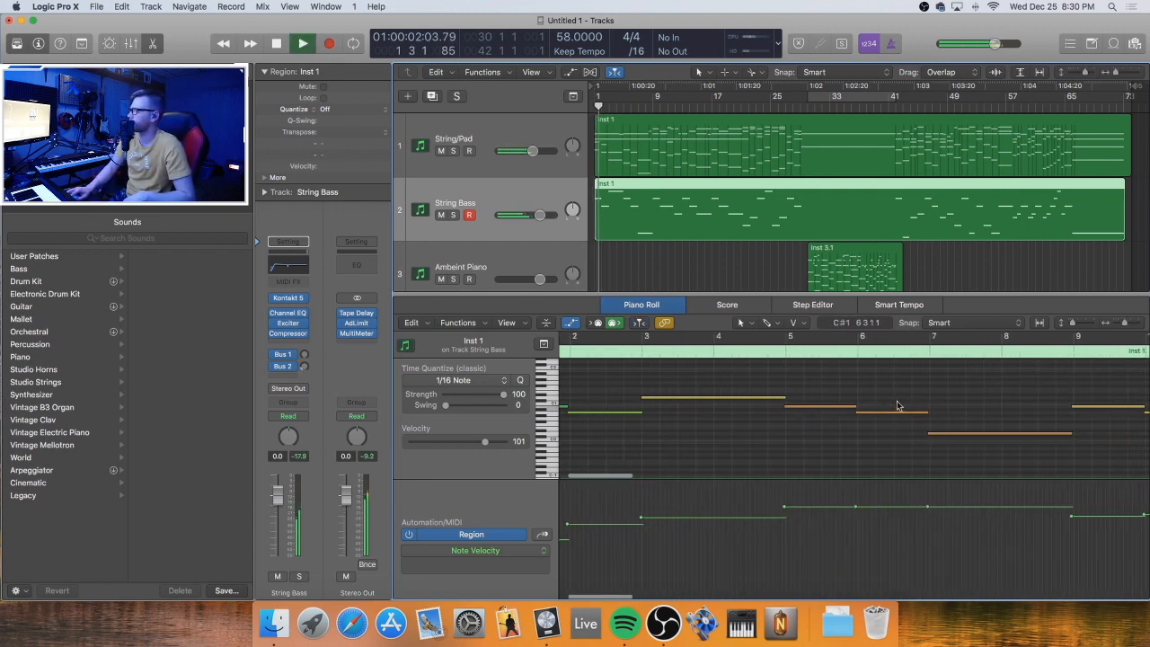
{"action": "scroll", "coordinate": [925, 408], "scroll_direction": "right", "scroll_amount": 5}
{"action": "scroll", "coordinate": [884, 420], "scroll_direction": "right", "scroll_amount": 3}
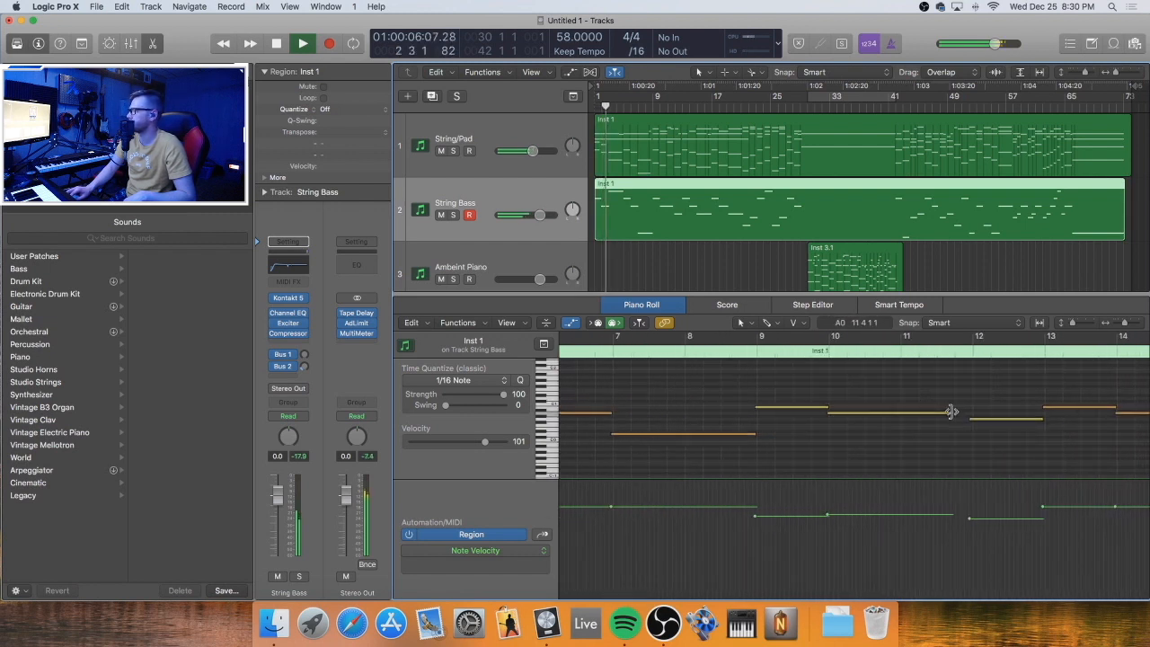
{"action": "scroll", "coordinate": [968, 406], "scroll_direction": "right", "scroll_amount": 5}
{"action": "scroll", "coordinate": [971, 404], "scroll_direction": "right", "scroll_amount": 8}
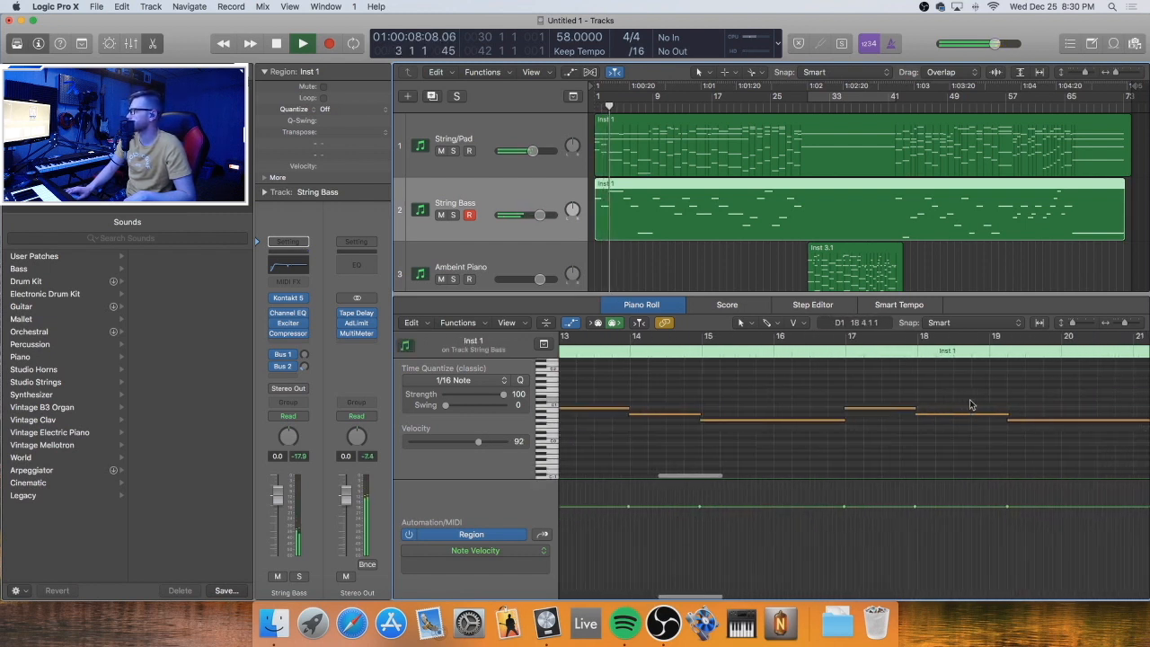
{"action": "scroll", "coordinate": [971, 404], "scroll_direction": "right", "scroll_amount": 2}
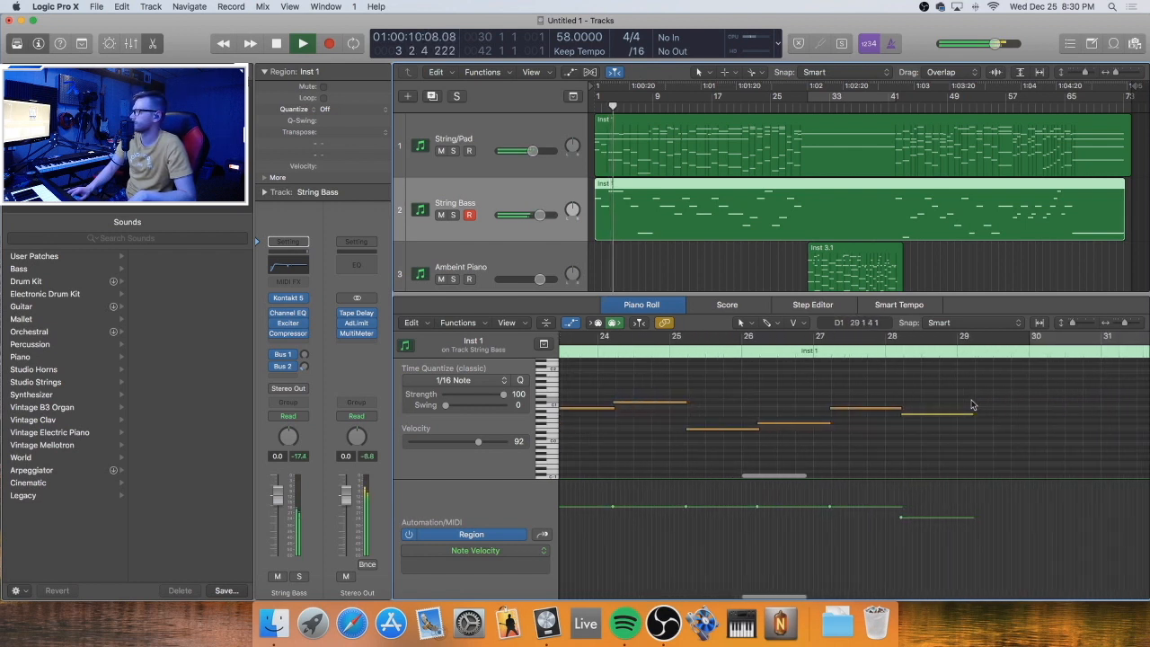
{"action": "scroll", "coordinate": [970, 399], "scroll_direction": "right", "scroll_amount": 4}
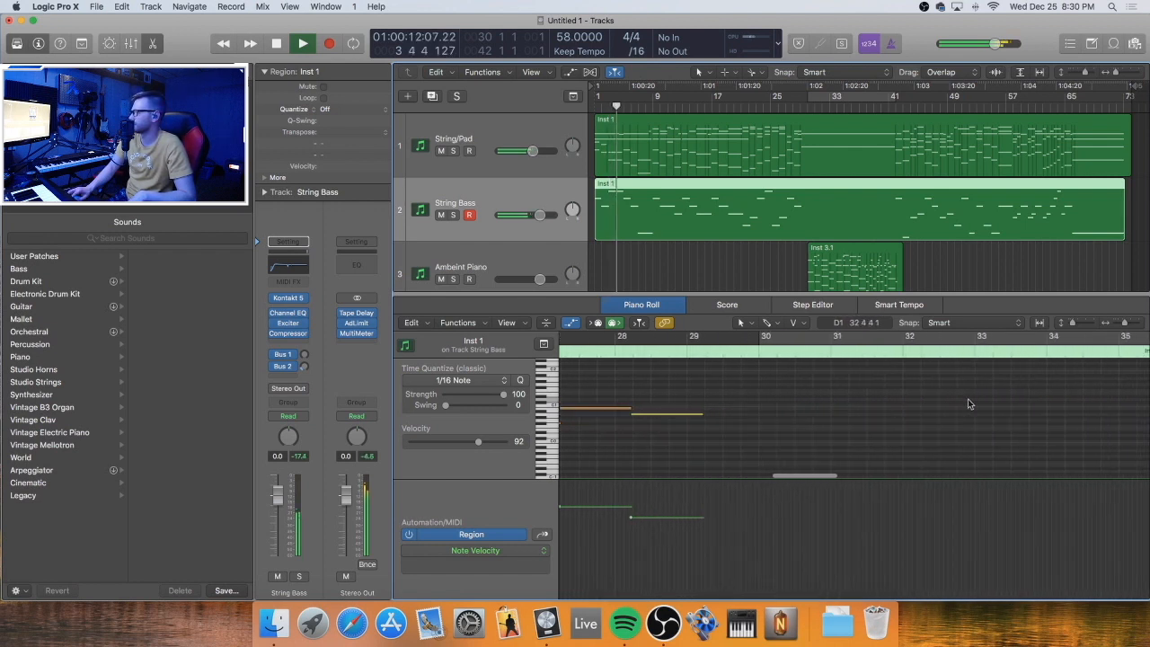
{"action": "scroll", "coordinate": [704, 413], "scroll_direction": "right", "scroll_amount": 10}
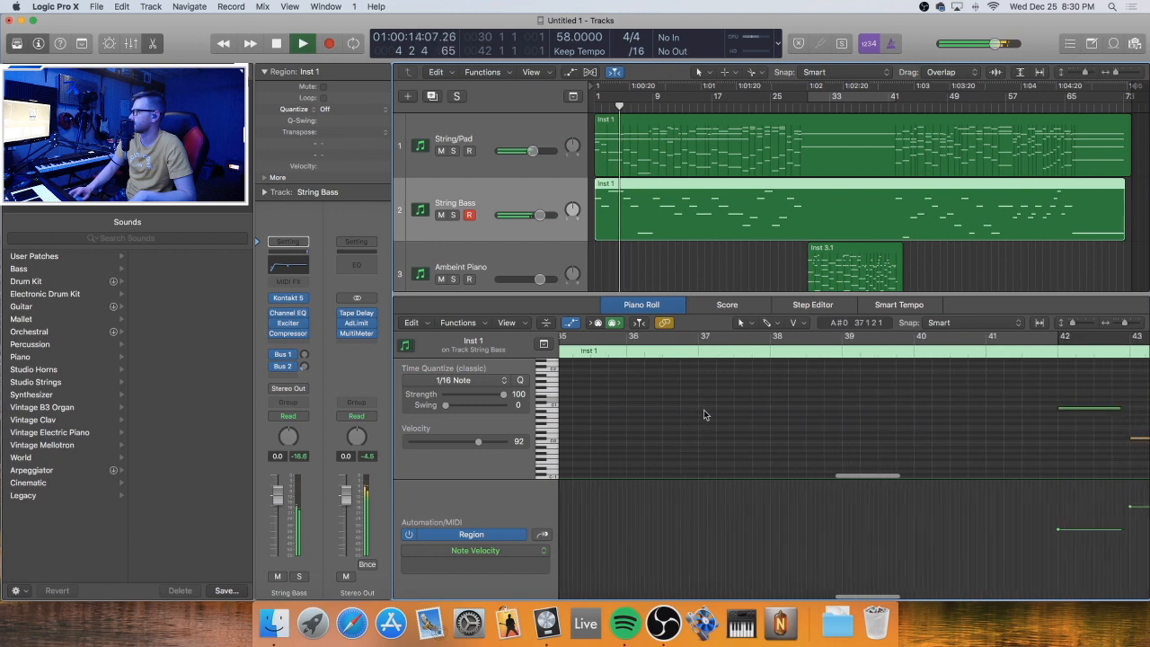
Lengthen the String Bass notes in bars 42 to 45 until each meets the following note
{"action": "scroll", "coordinate": [703, 408], "scroll_direction": "right", "scroll_amount": 1}
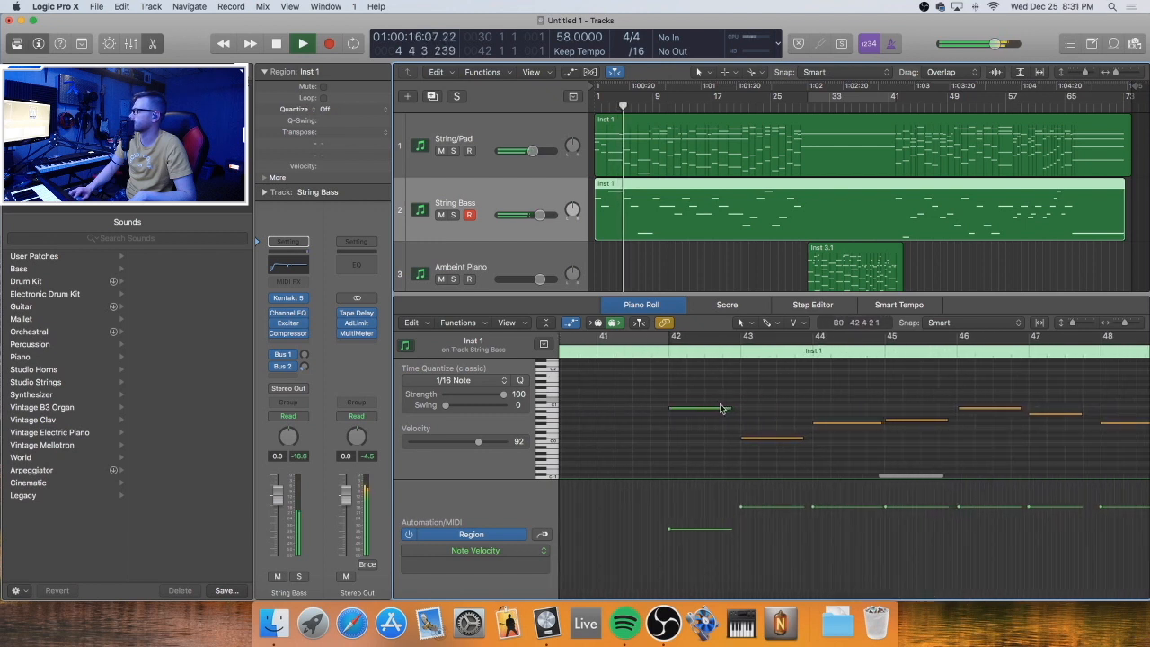
{"action": "left_click_drag", "start_coordinate": [721, 388], "coordinate": [815, 440]}
{"action": "left_click", "coordinate": [807, 422]}
{"action": "scroll", "coordinate": [806, 422], "scroll_direction": "right", "scroll_amount": 5}
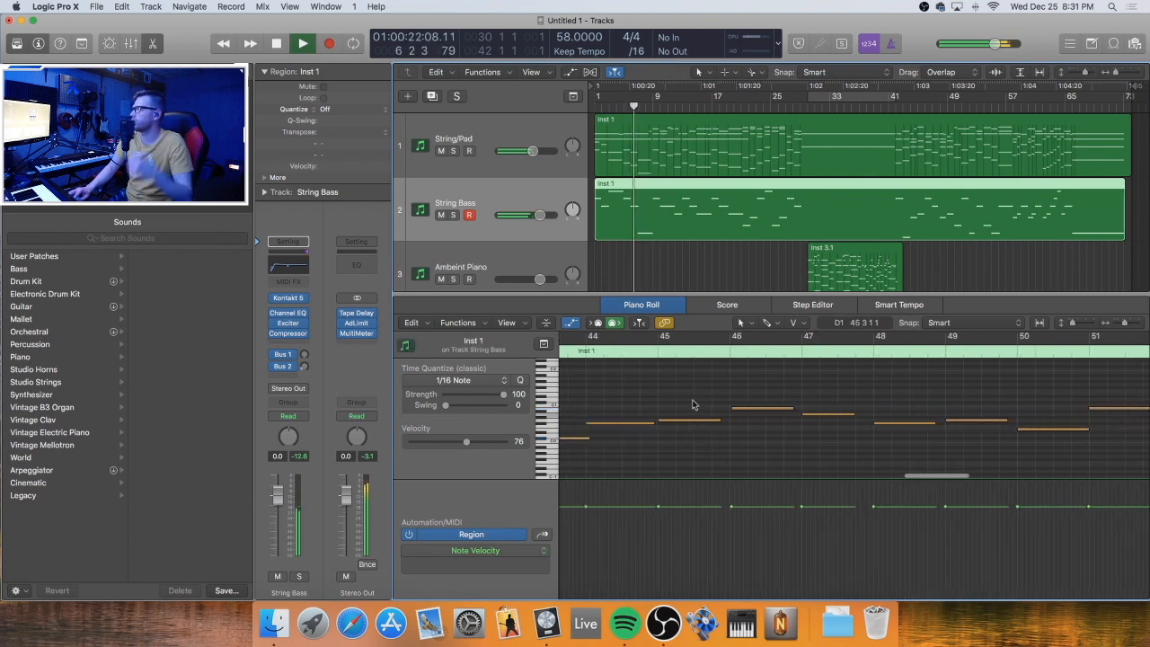
{"action": "left_click_drag", "start_coordinate": [654, 425], "coordinate": [733, 424]}
Lengthen the String Bass notes in bars 46 to 49 until each reaches the start of the next note
{"action": "scroll", "coordinate": [729, 411], "scroll_direction": "right", "scroll_amount": 3}
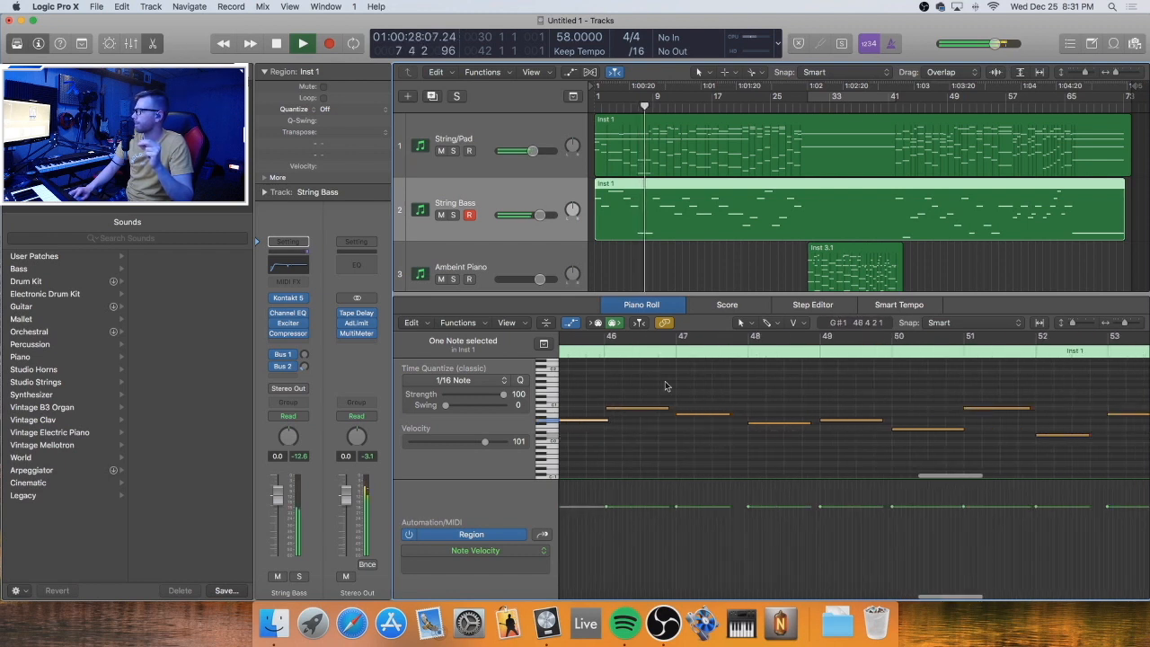
{"action": "left_click_drag", "start_coordinate": [651, 383], "coordinate": [894, 421]}
{"action": "left_click", "coordinate": [748, 415]}
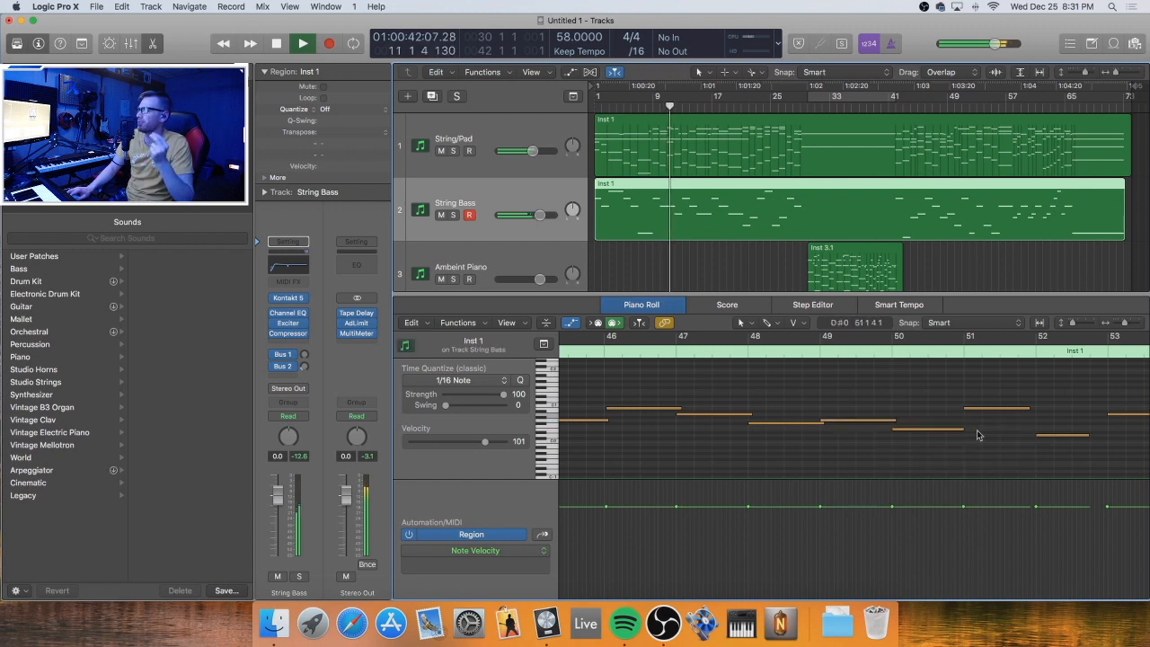
Extend the String Bass notes in bars 51 to 54 to meet their following notes, and trim the bar 55 note back towards bar 56
{"action": "scroll", "coordinate": [977, 428], "scroll_direction": "right", "scroll_amount": 3}
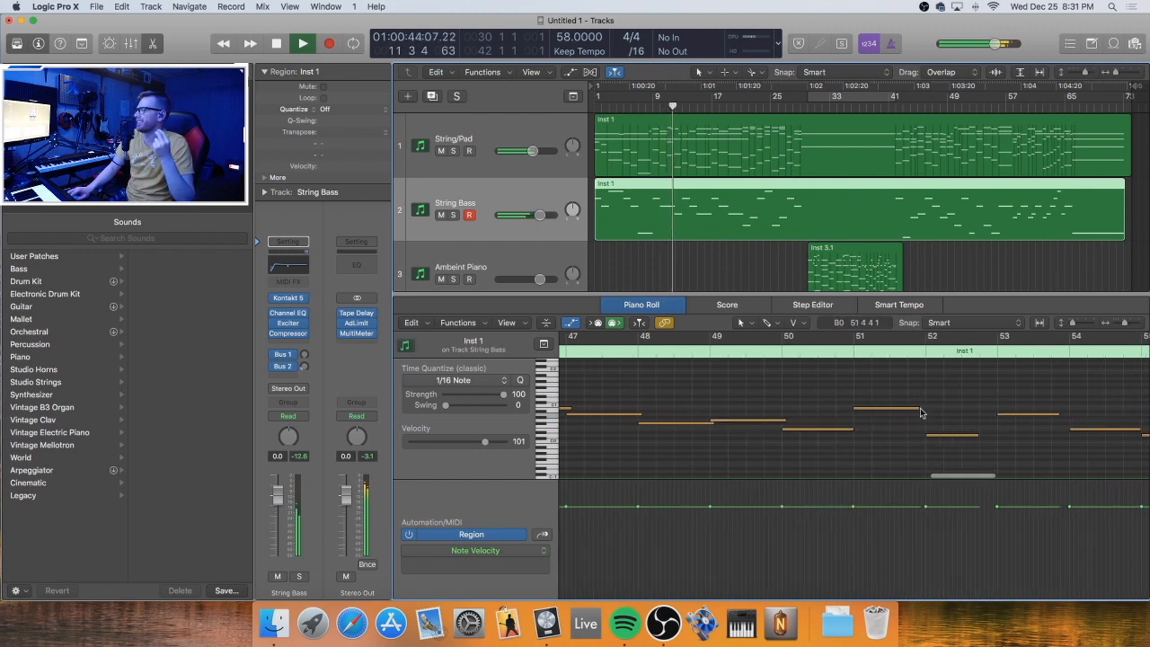
{"action": "left_click_drag", "start_coordinate": [919, 413], "coordinate": [1072, 416]}
{"action": "left_click", "coordinate": [1004, 435]}
{"action": "left_click", "coordinate": [1066, 409]}
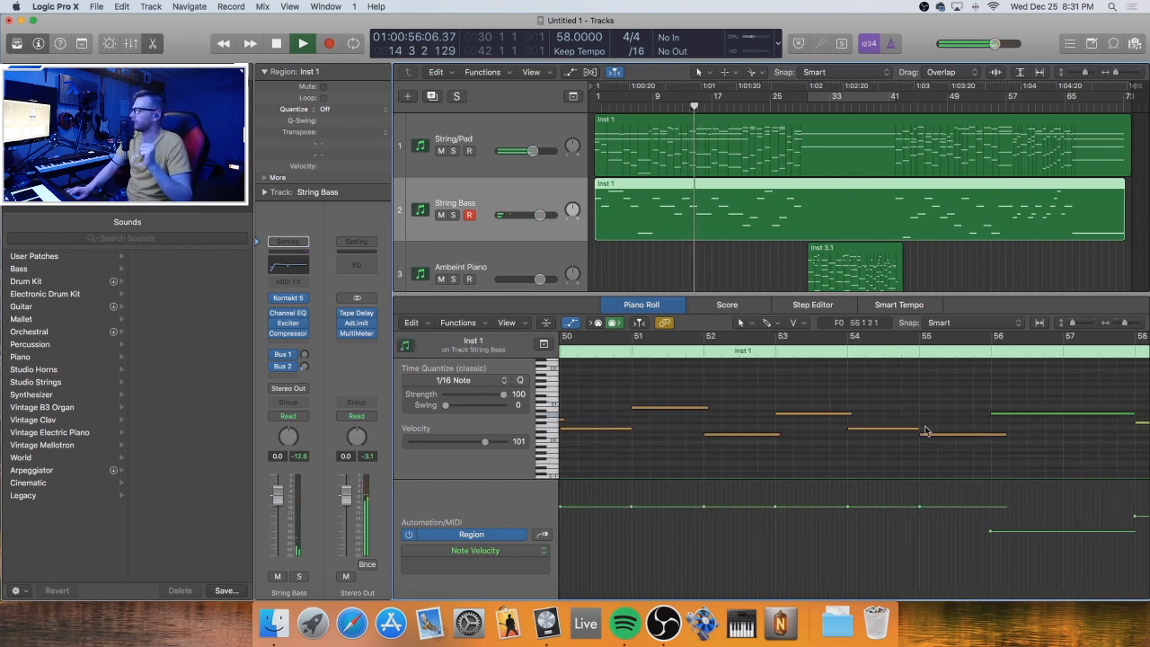
{"action": "left_click_drag", "start_coordinate": [917, 429], "coordinate": [923, 428]}
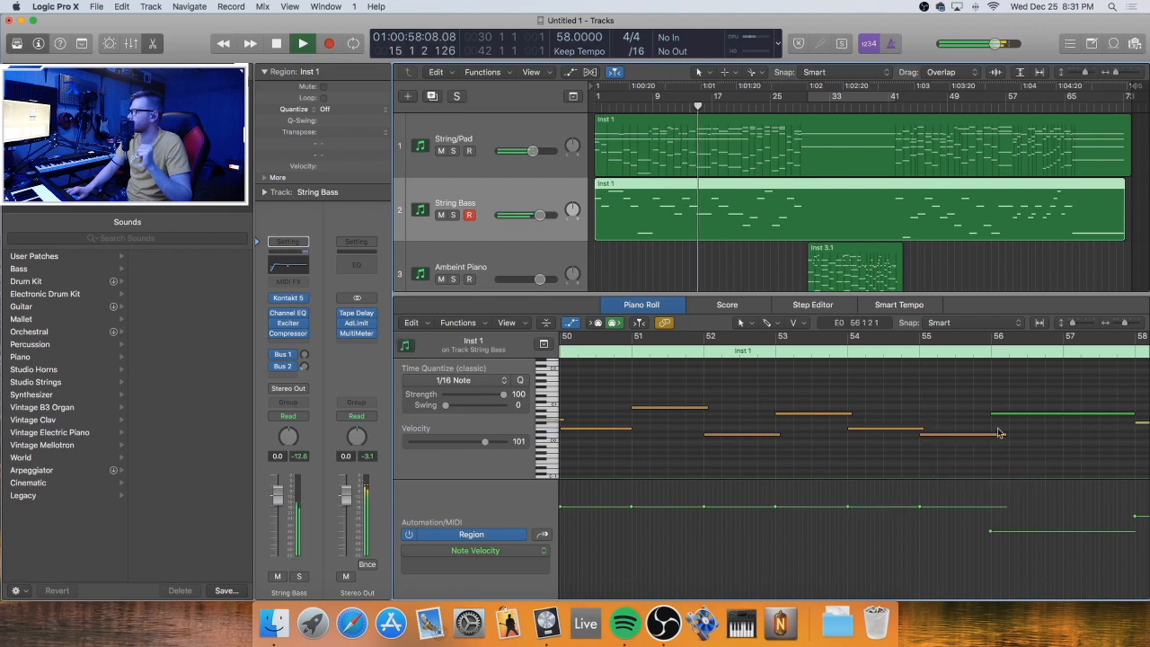
{"action": "left_click_drag", "start_coordinate": [1002, 434], "coordinate": [995, 432]}
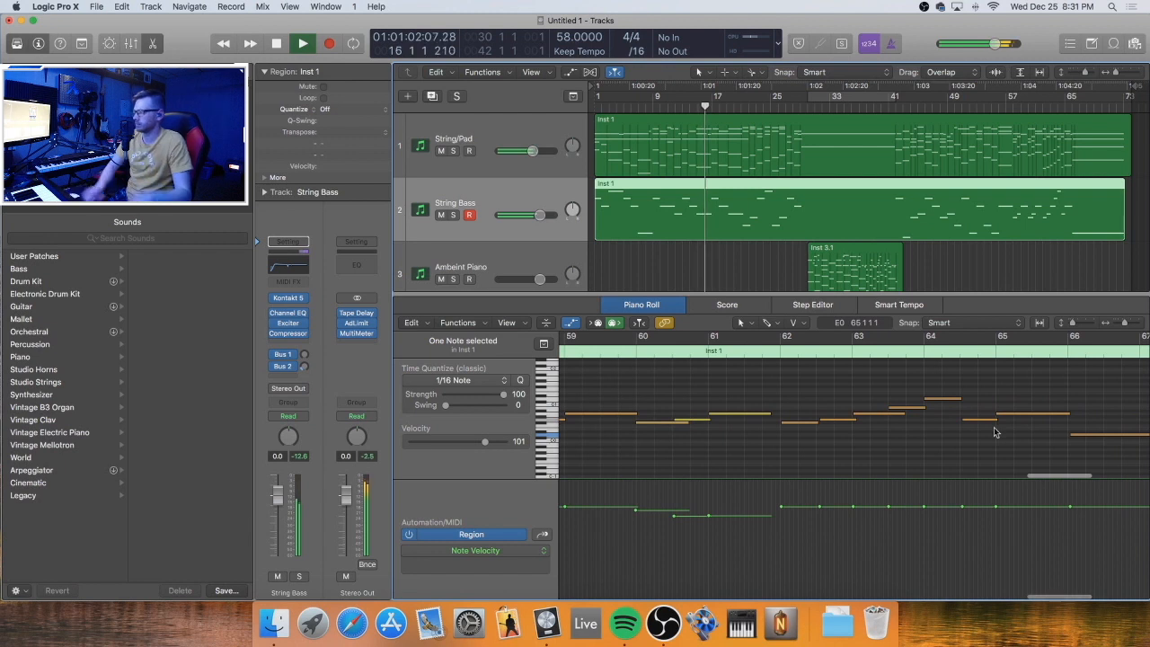
Trim the overlapping String Bass note at bar 60 to the next note's start and lengthen the bar 61 note to bar 62
{"action": "key", "text": "super+Left"}
{"action": "key", "text": "super+Left"}
{"action": "key", "text": "super+Left"}
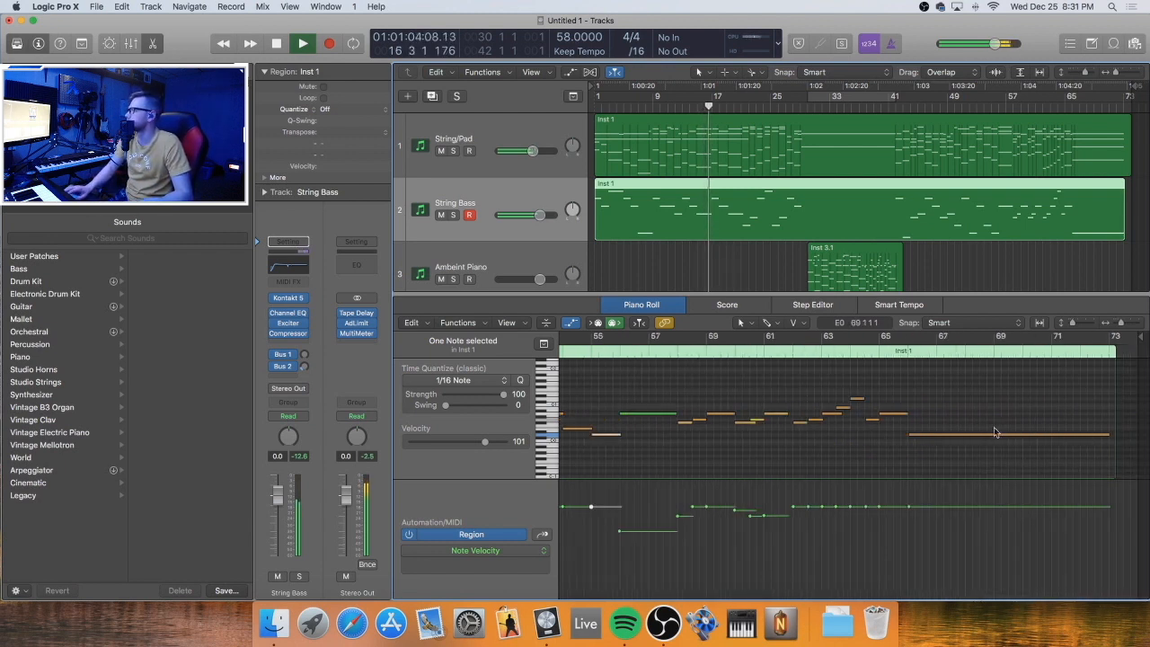
{"action": "key", "text": "super+Right"}
{"action": "key", "text": "super+Right"}
{"action": "key", "text": "super+Right"}
{"action": "key", "text": "super+Right"}
{"action": "key", "text": "super+Right"}
{"action": "key", "text": "super+Right"}
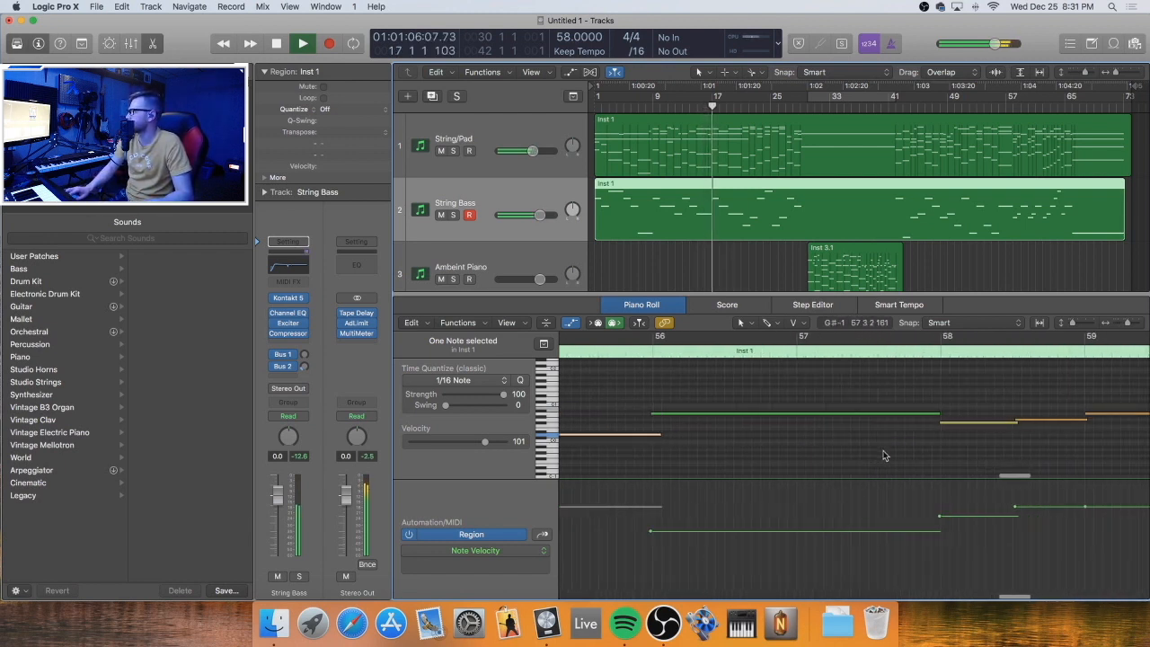
{"action": "left_click", "coordinate": [898, 423]}
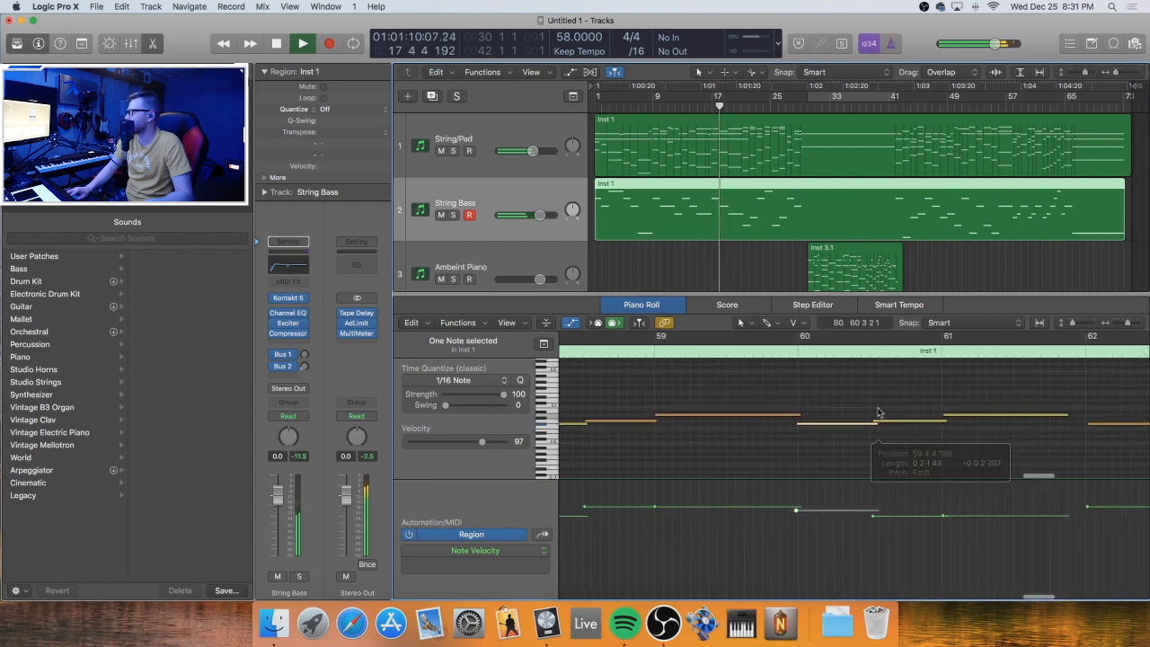
{"action": "left_click_drag", "start_coordinate": [810, 414], "coordinate": [832, 414]}
{"action": "left_click", "coordinate": [903, 408]}
{"action": "scroll", "coordinate": [903, 410], "scroll_direction": "right", "scroll_amount": 4}
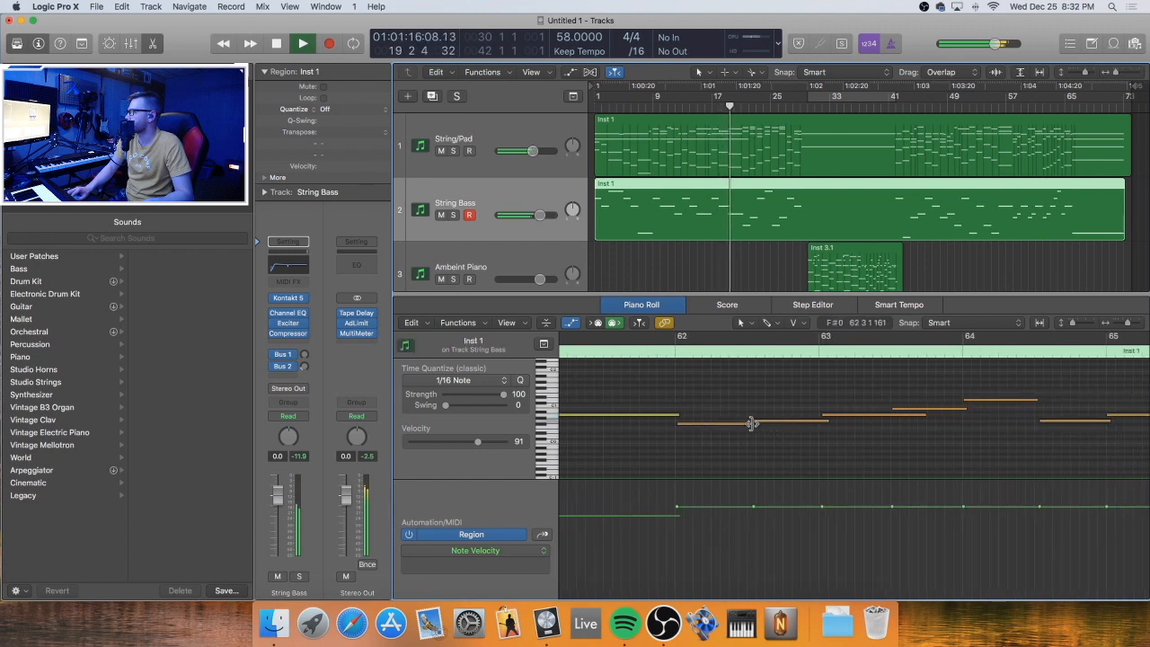
Extend the String Bass note at bar 62 to the next note and shorten the bar 63 note so it ends where the following one begins
{"action": "left_click", "coordinate": [752, 424]}
{"action": "left_click_drag", "start_coordinate": [755, 427], "coordinate": [757, 427]}
{"action": "left_click", "coordinate": [790, 411]}
{"action": "scroll", "coordinate": [834, 417], "scroll_direction": "right", "scroll_amount": 4}
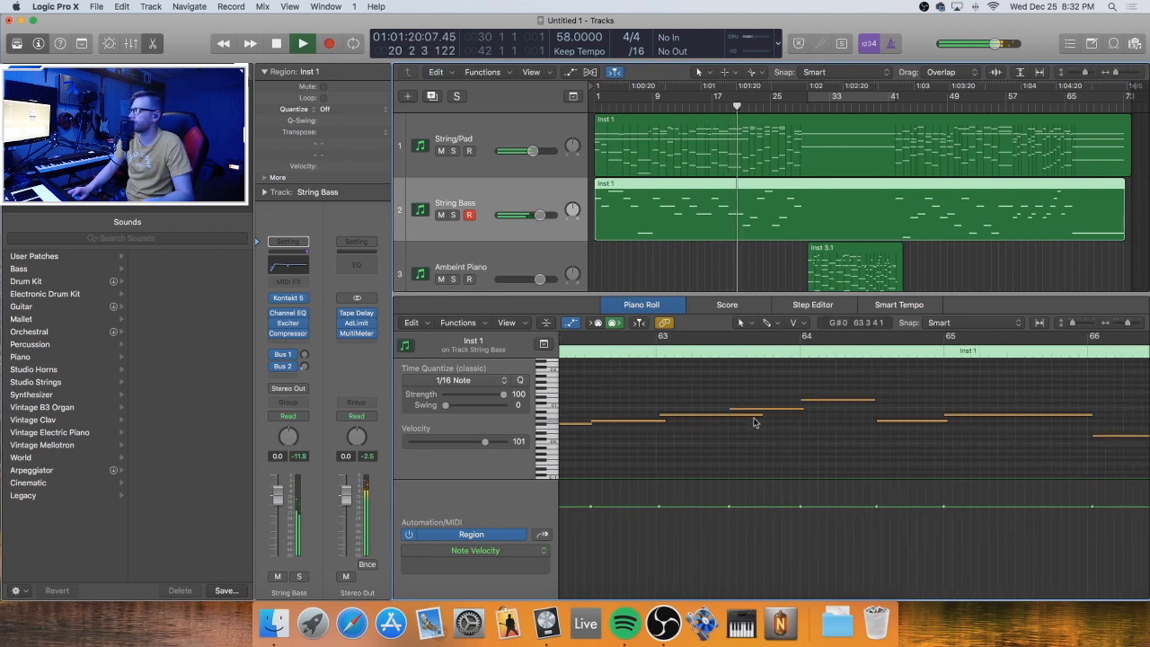
{"action": "left_click_drag", "start_coordinate": [758, 414], "coordinate": [734, 428]}
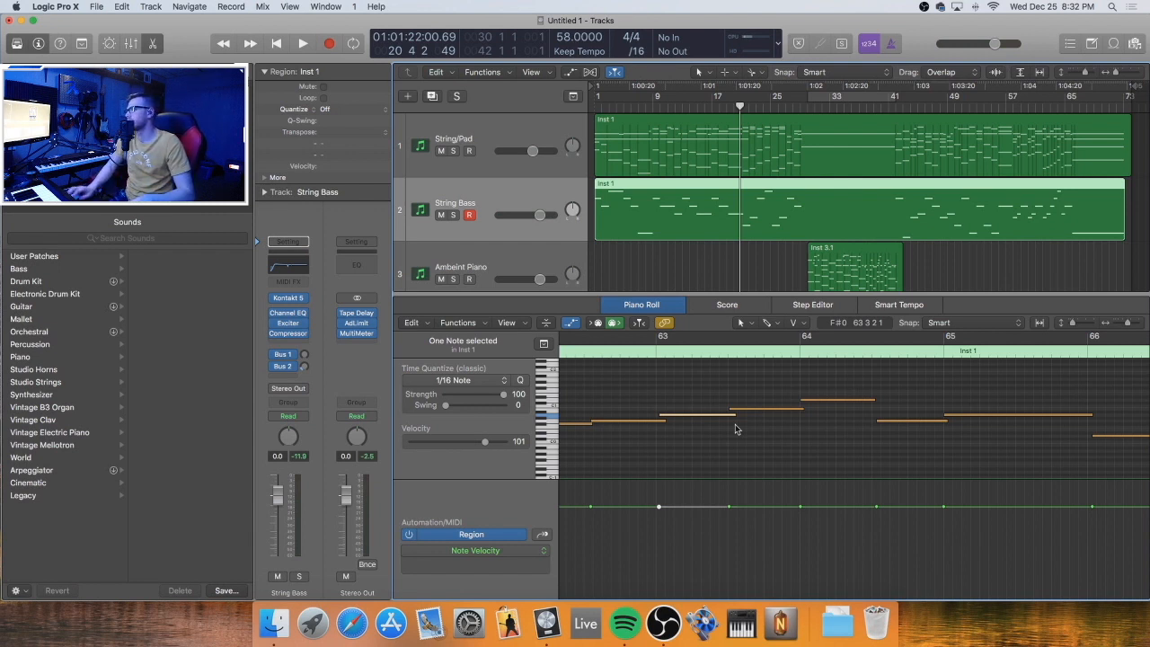
Check the String Bass notes through the end of the region and close the Piano Roll
{"action": "scroll", "coordinate": [742, 430], "scroll_direction": "right", "scroll_amount": 10}
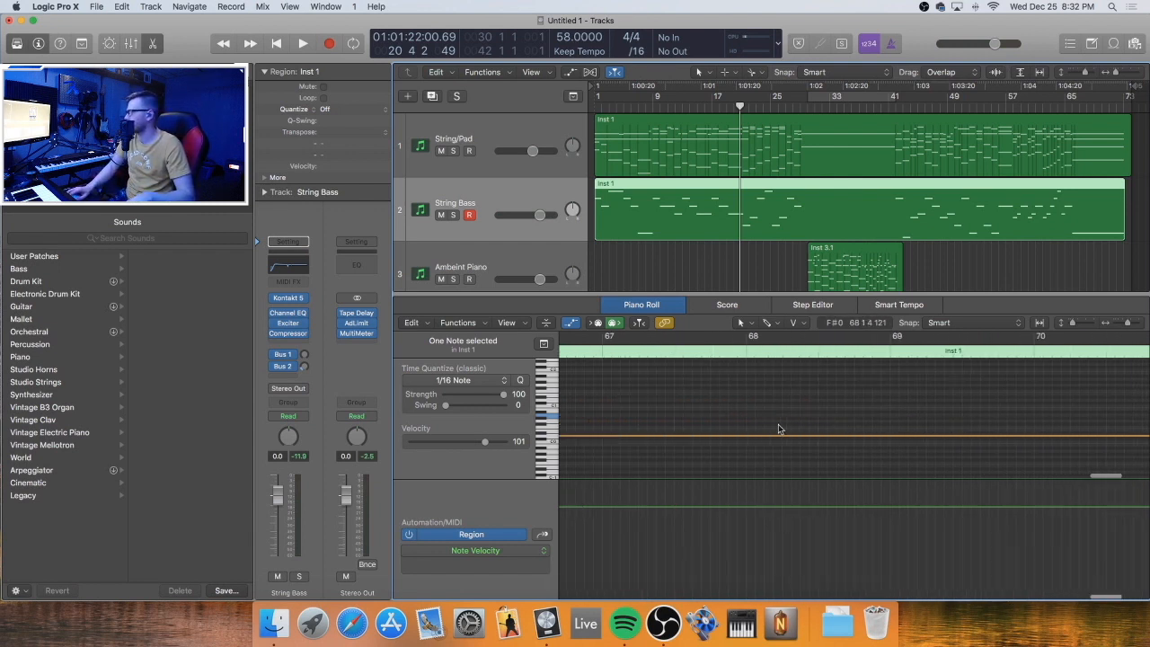
{"action": "scroll", "coordinate": [783, 420], "scroll_direction": "right", "scroll_amount": 5}
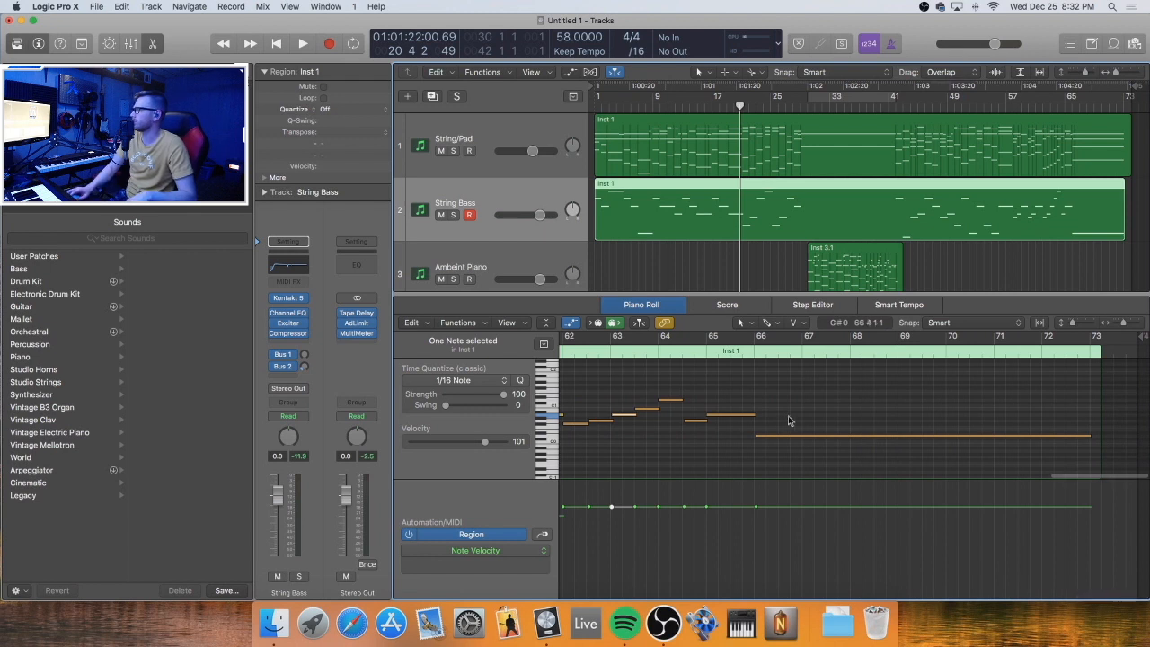
{"action": "double_click", "coordinate": [787, 271]}
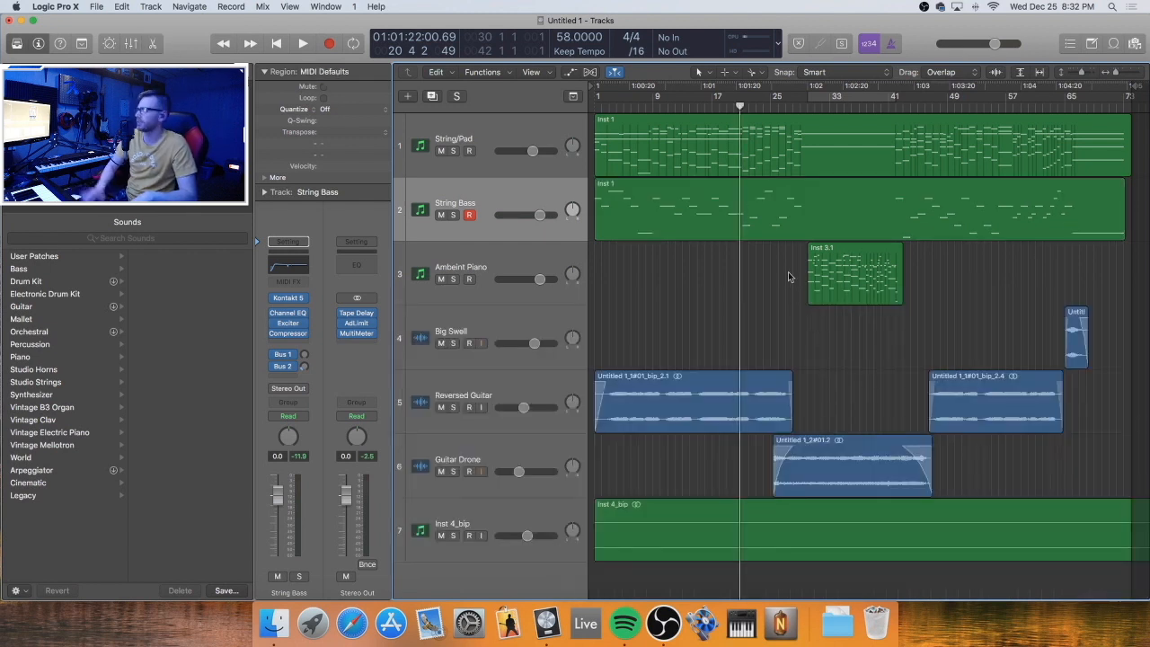
Play the mix from bar 58 and show the volume automation on the tracks
{"action": "left_click_drag", "start_coordinate": [1030, 110], "coordinate": [1014, 107]}
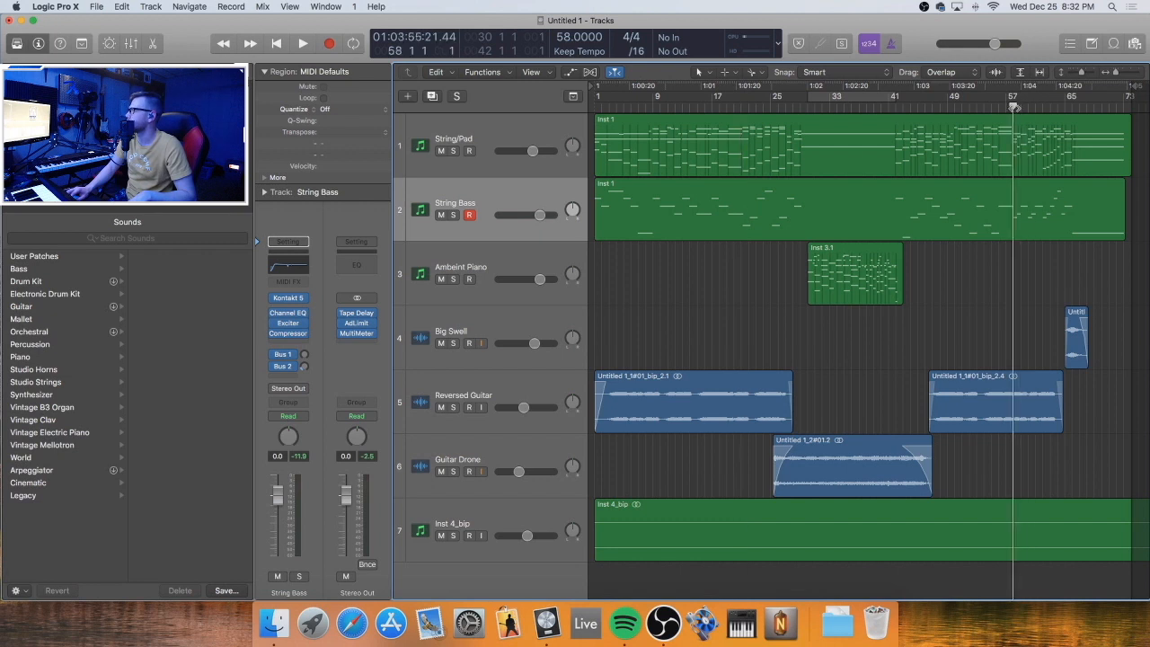
{"action": "key", "text": "space"}
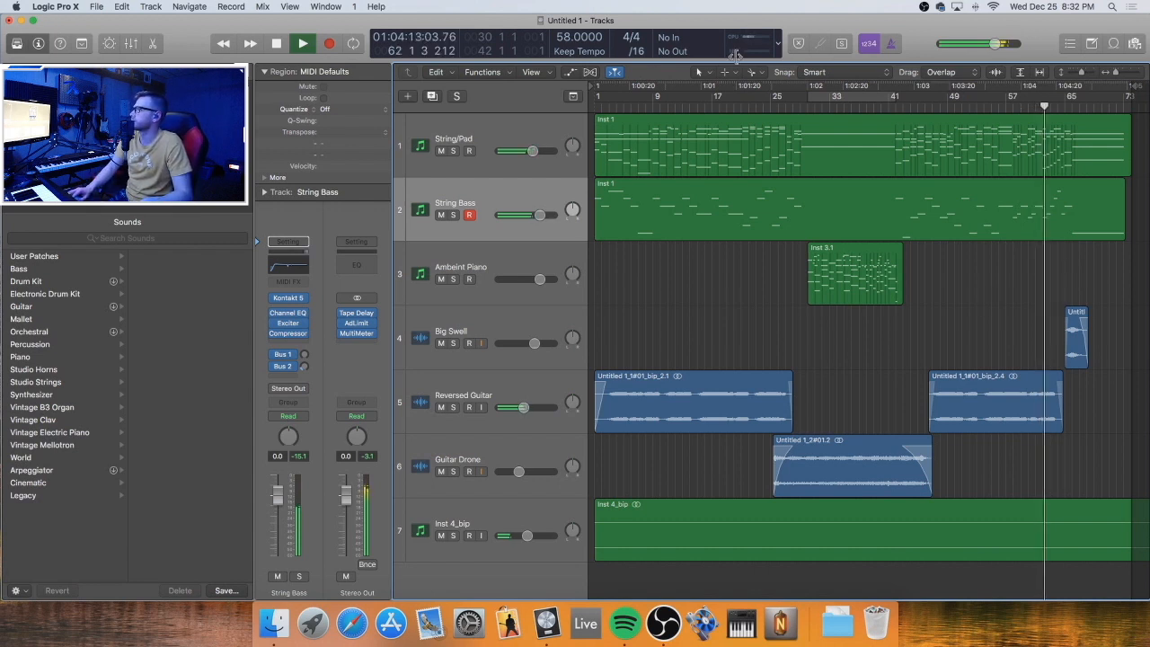
{"action": "left_click", "coordinate": [566, 71]}
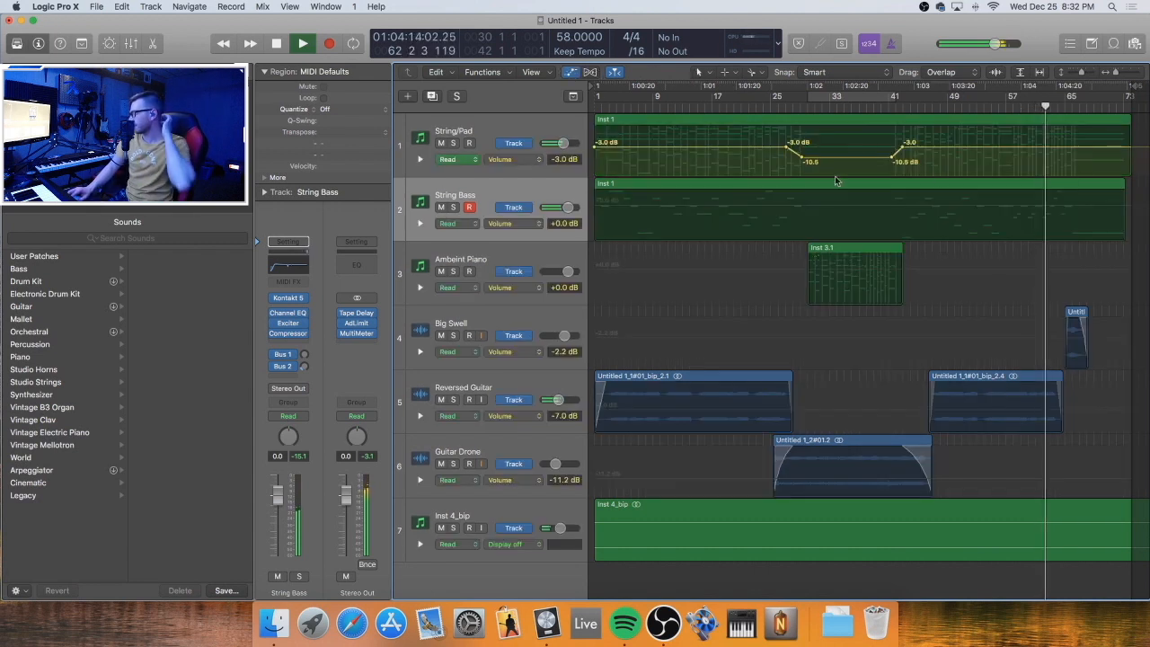
Automate volume fade-outs from bar 66 to silence near bar 72, starting String/Pad at -3.0 dB and String Bass at +0.0 dB
{"action": "left_click", "coordinate": [1073, 147]}
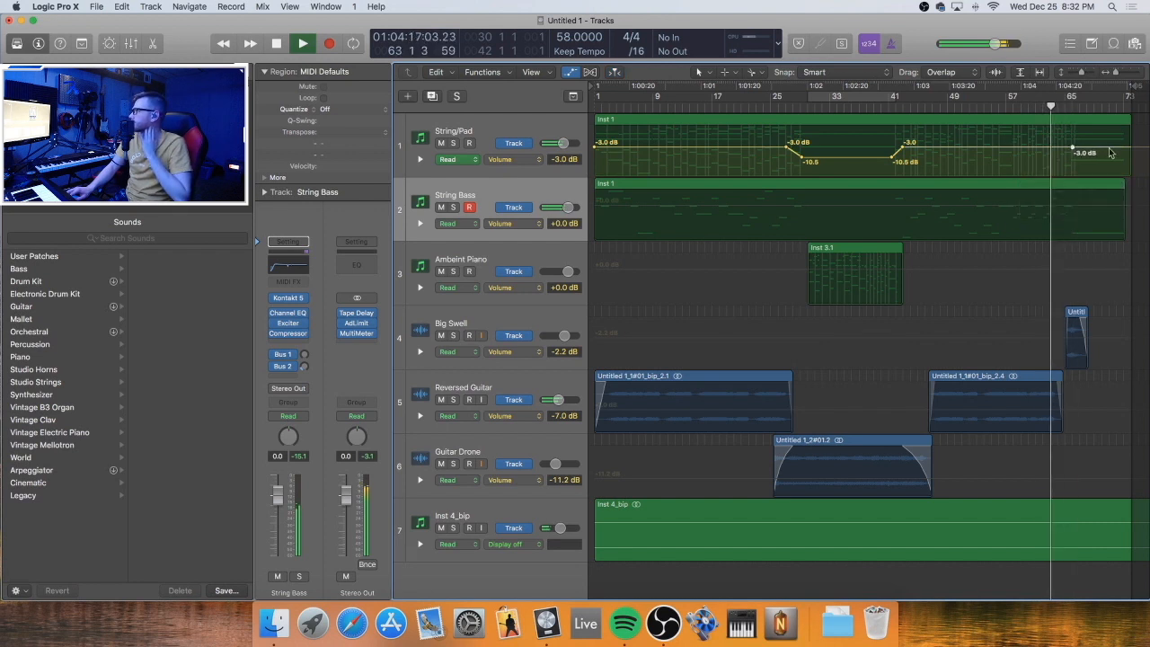
{"action": "left_click", "coordinate": [1108, 146]}
{"action": "left_click_drag", "start_coordinate": [1108, 146], "coordinate": [1118, 176]}
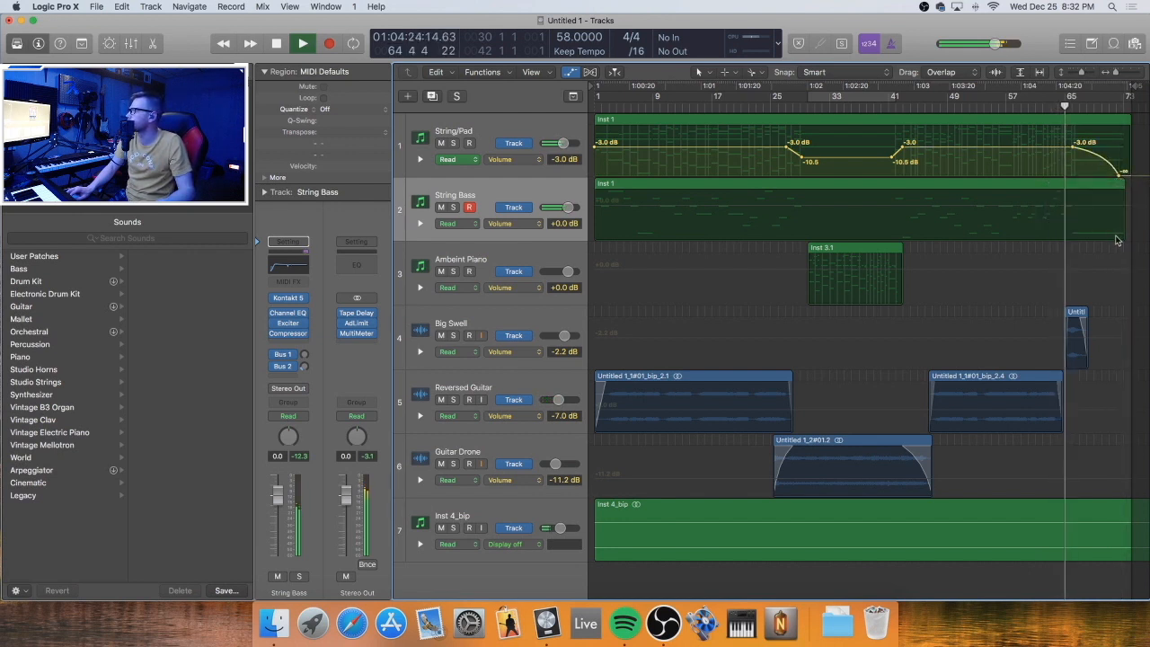
{"action": "left_click", "coordinate": [1071, 208]}
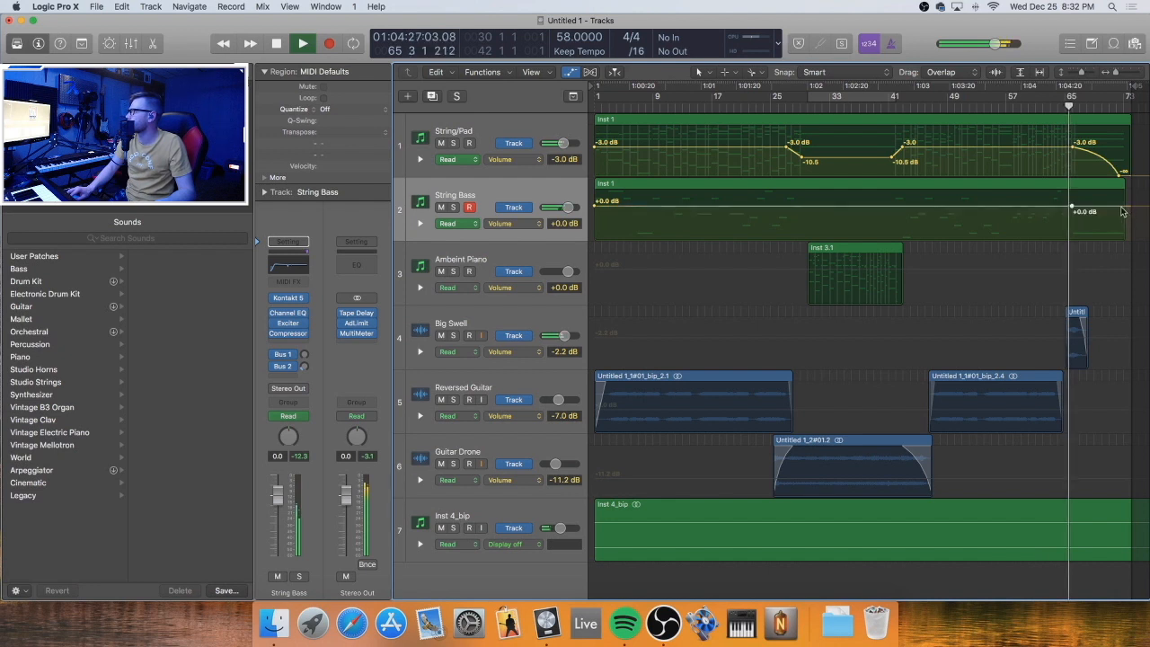
{"action": "left_click_drag", "start_coordinate": [1120, 211], "coordinate": [1121, 237]}
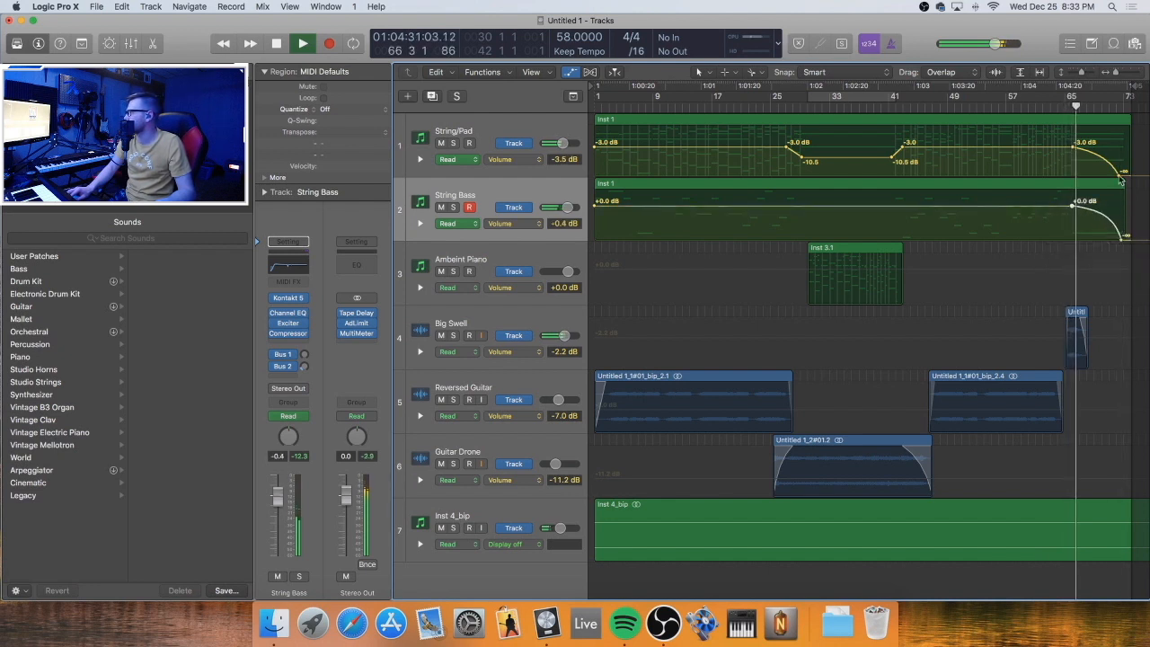
Move the fade-out end points earlier, String/Pad to about bar 70 and String Bass to about bar 71
{"action": "left_click_drag", "start_coordinate": [1114, 172], "coordinate": [1111, 171]}
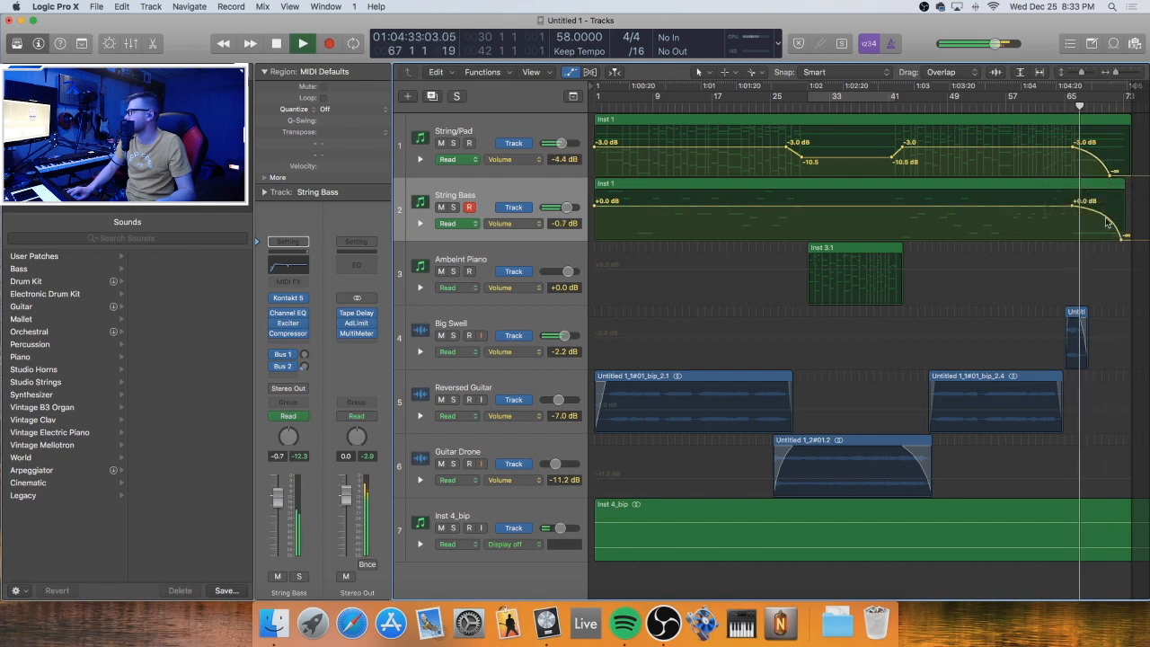
{"action": "left_click_drag", "start_coordinate": [1121, 236], "coordinate": [1117, 239]}
{"action": "left_click_drag", "start_coordinate": [1110, 178], "coordinate": [1103, 175]}
{"action": "left_click_drag", "start_coordinate": [1119, 244], "coordinate": [1110, 243]}
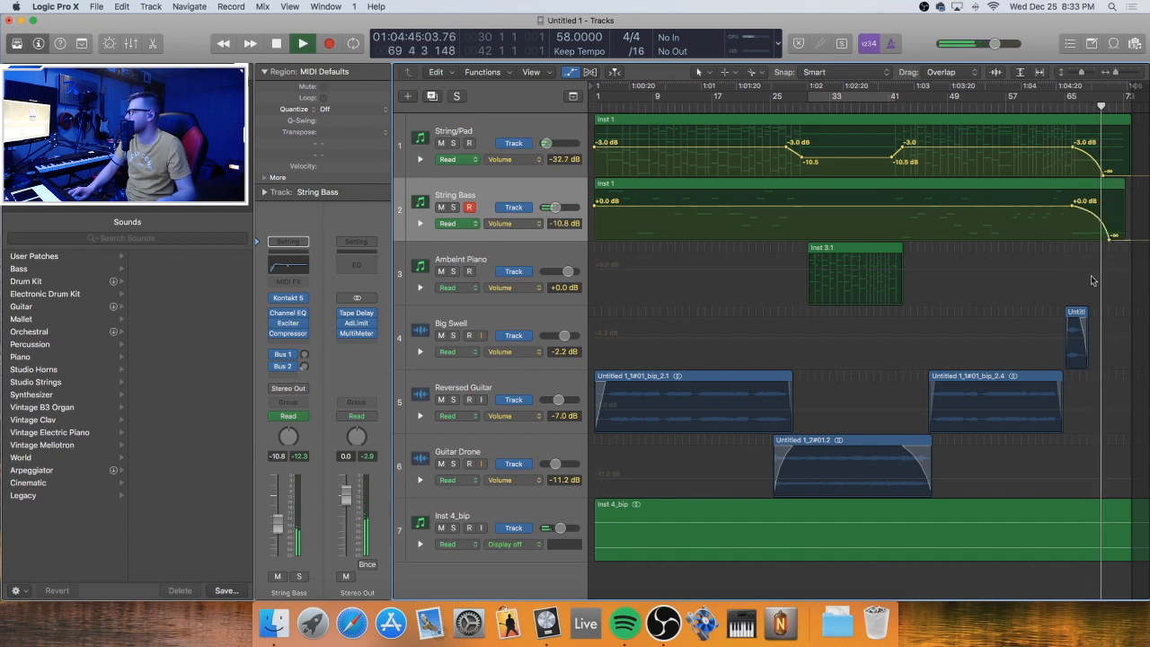
Cut the Inst 4_bip region at about bar 68 and delete the part after it
{"action": "left_click", "coordinate": [1075, 526]}
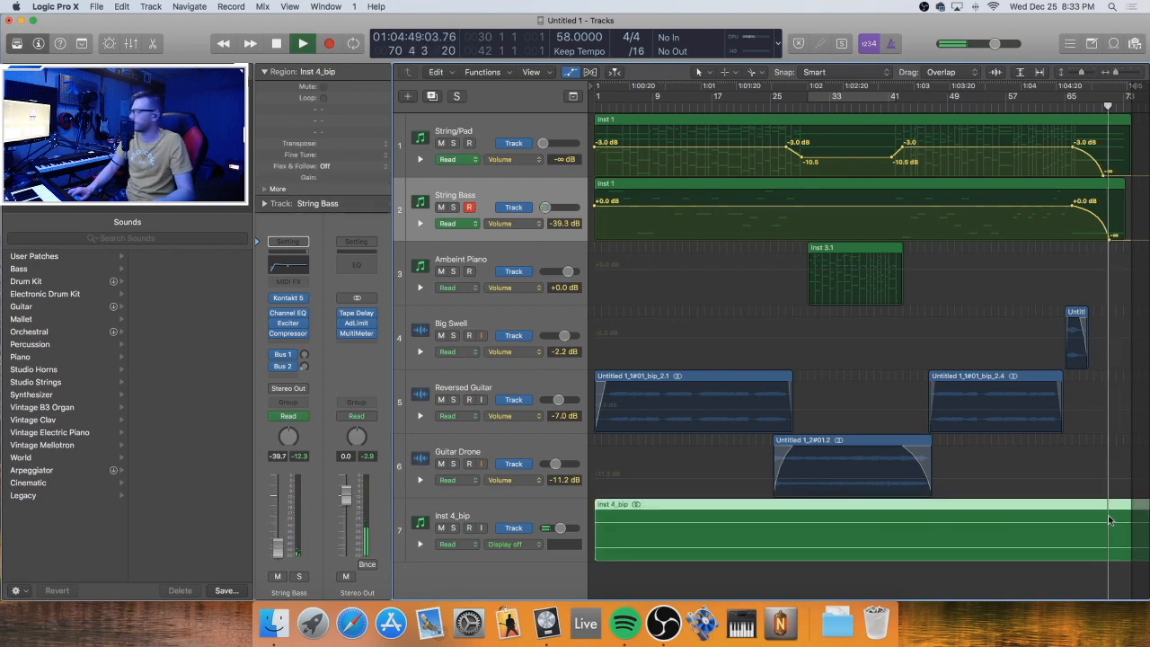
{"action": "left_click_drag", "start_coordinate": [1110, 520], "coordinate": [1089, 534]}
{"action": "key", "text": "Delete"}
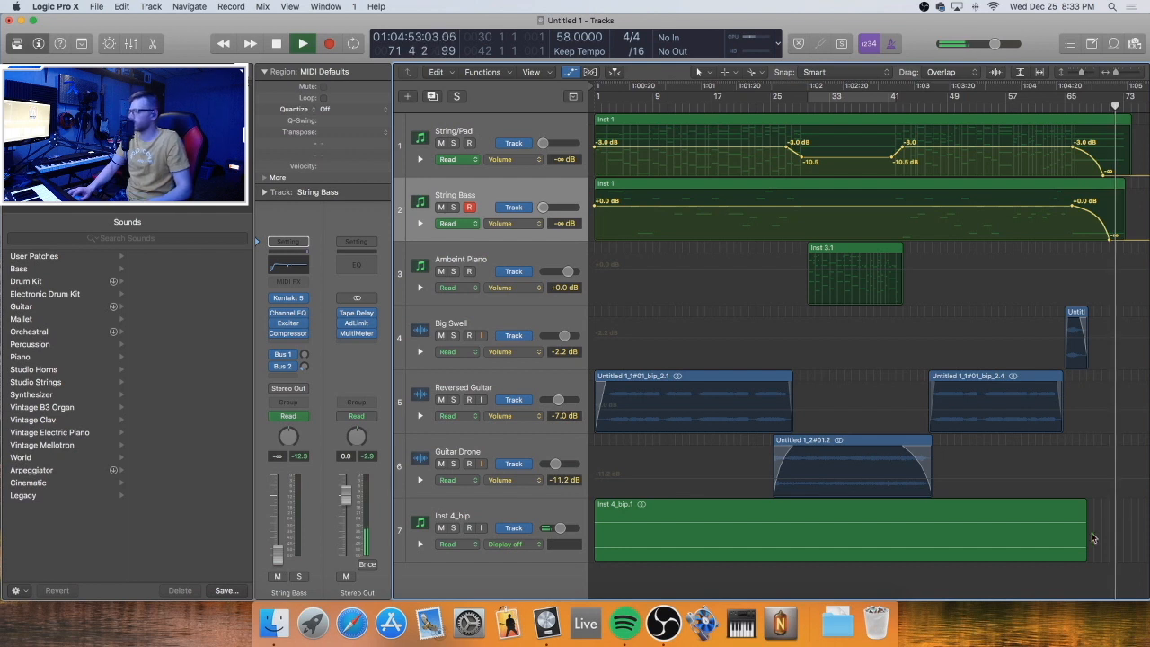
Fade out the end of the Inst 4_bip region and automate its volume in a curve from silence at bar 1 to -5.0 dB at about bar 9
{"action": "left_click", "coordinate": [1083, 530]}
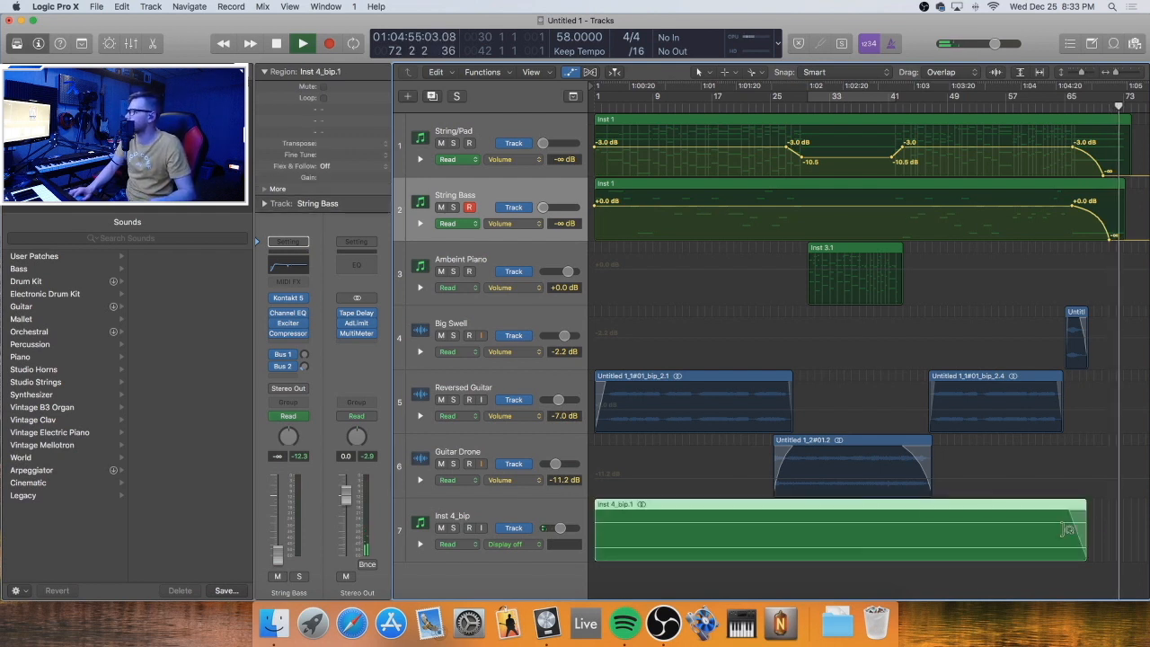
{"action": "left_click", "coordinate": [508, 544]}
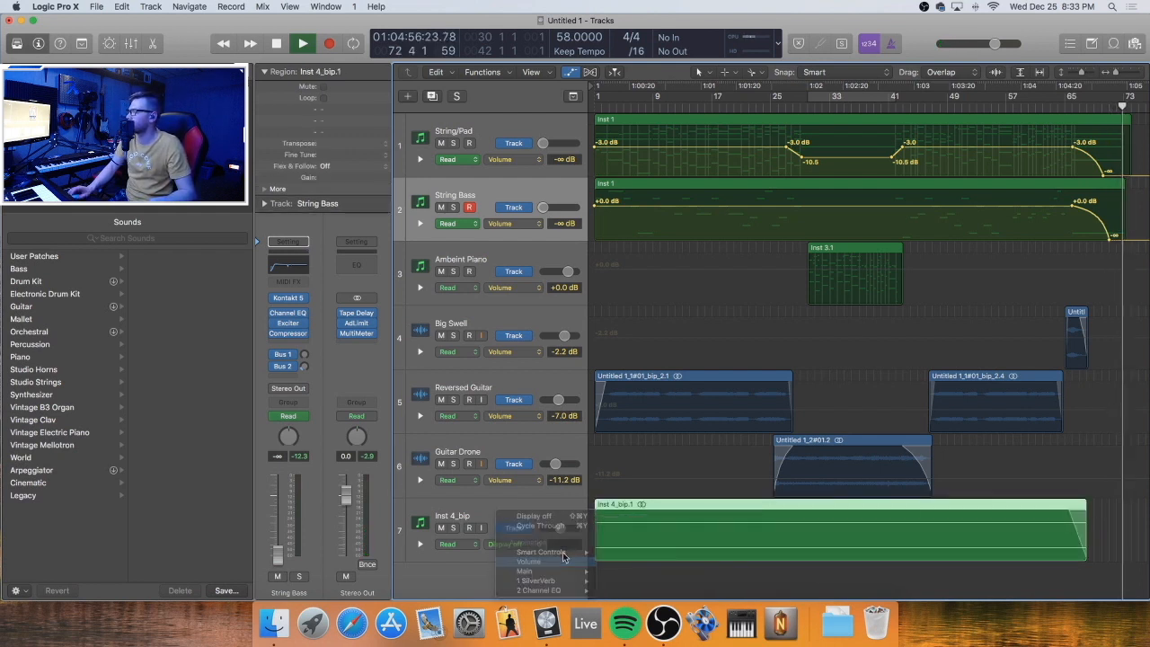
{"action": "left_click", "coordinate": [563, 558]}
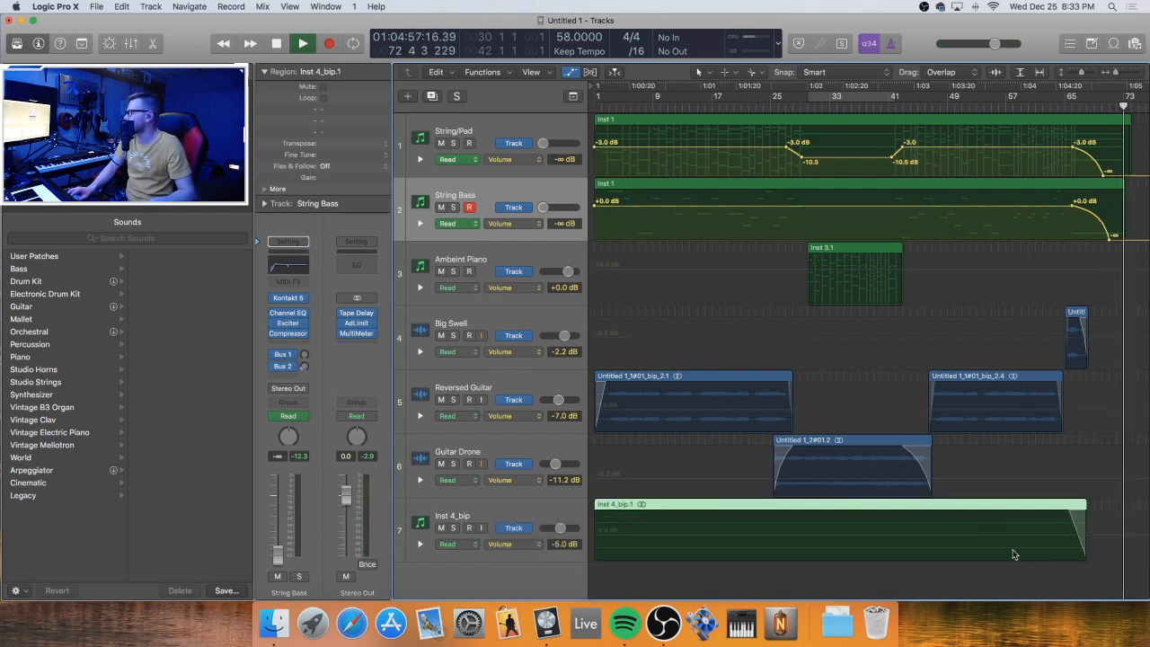
{"action": "left_click", "coordinate": [620, 534]}
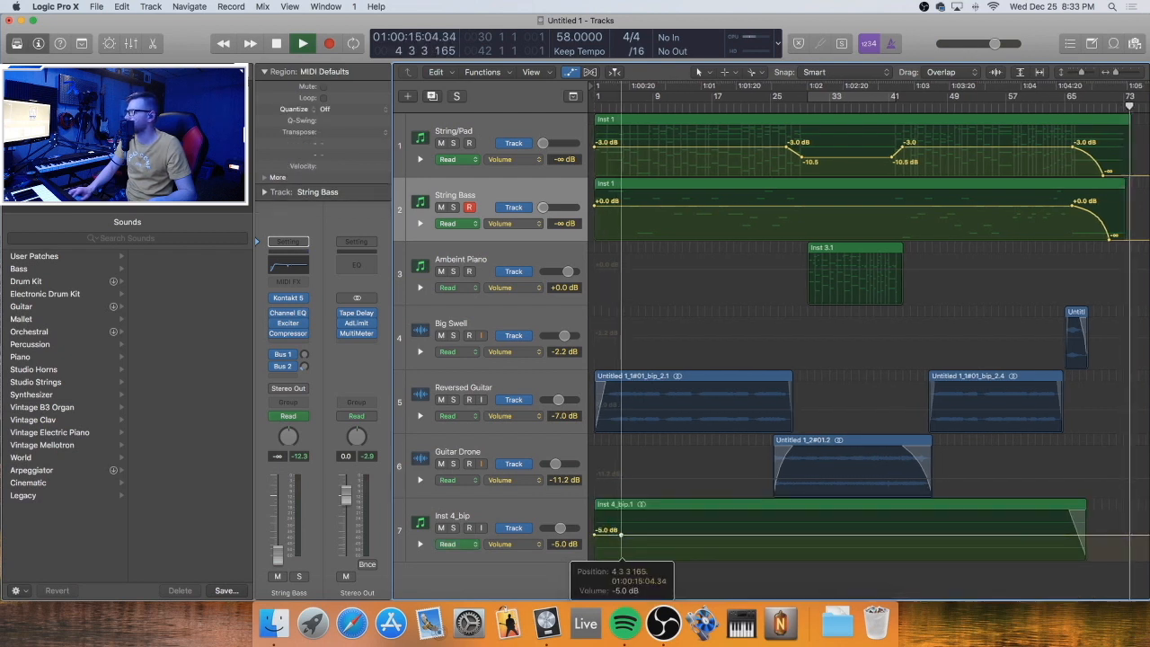
{"action": "left_click_drag", "start_coordinate": [620, 535], "coordinate": [629, 561]}
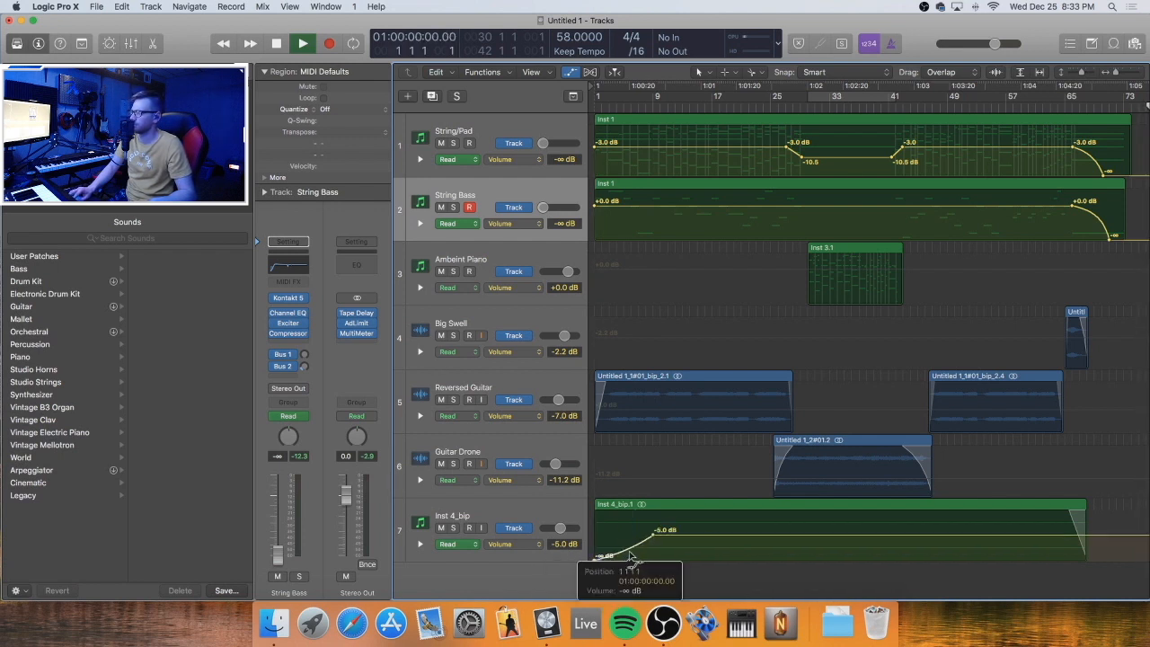
Play from bar 9, check Inst 4_bip soloed against the mix, and raise its volume automation after the fade-in to -2.1 dB
{"action": "key", "text": "space"}
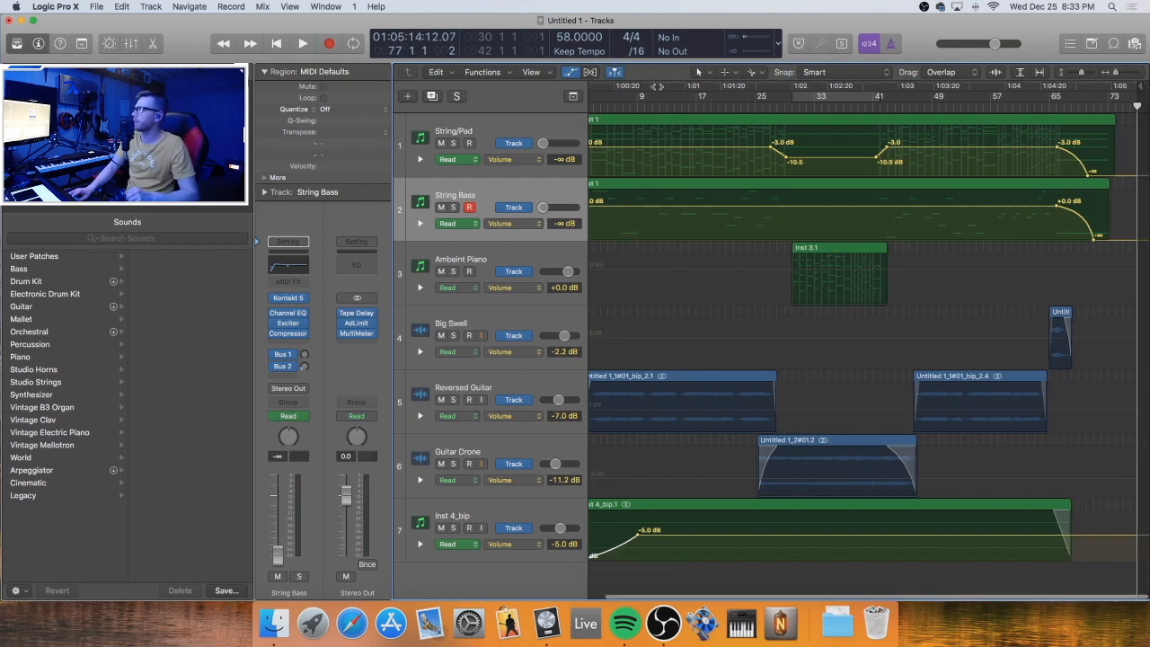
{"action": "left_click", "coordinate": [643, 106]}
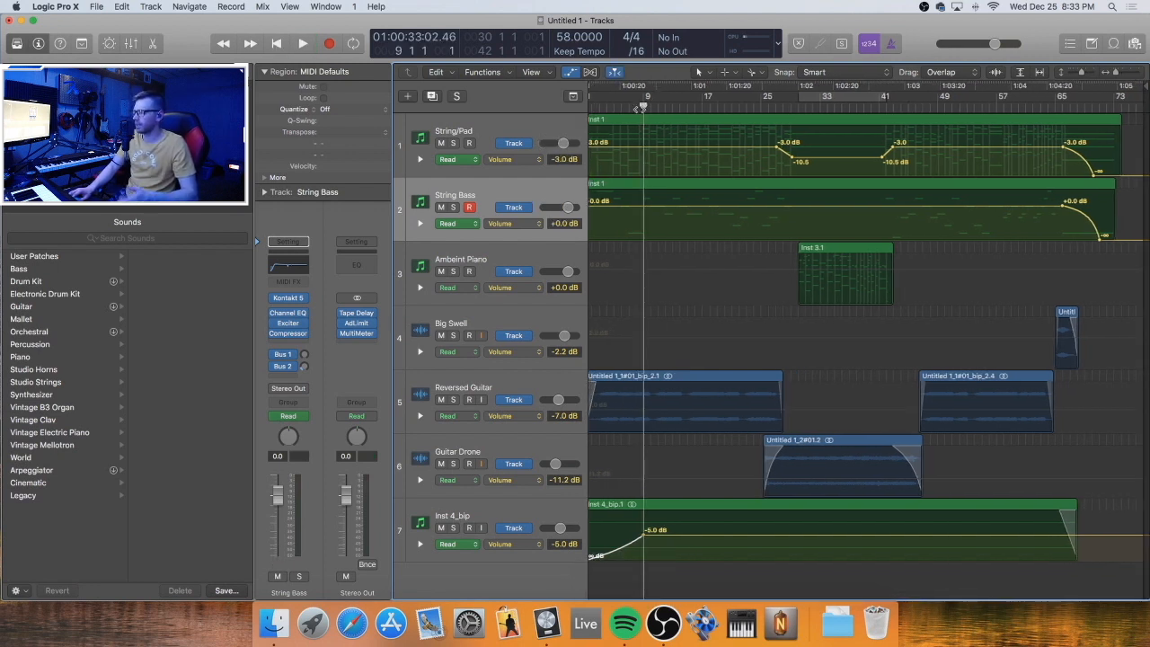
{"action": "key", "text": "space"}
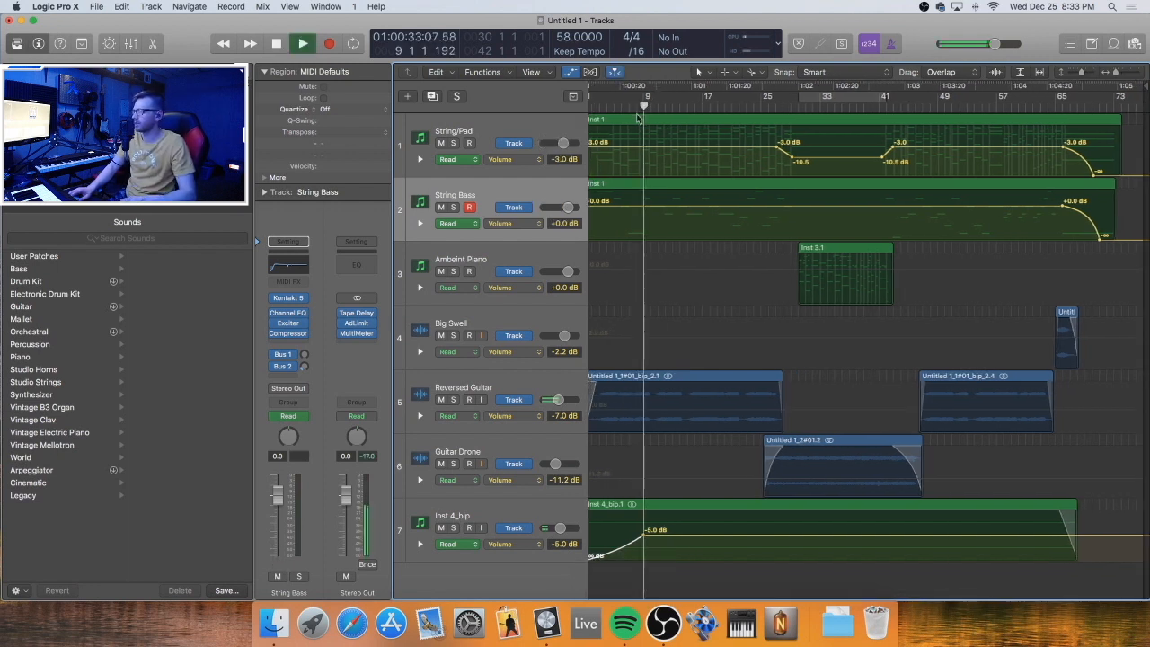
{"action": "left_click", "coordinate": [453, 528]}
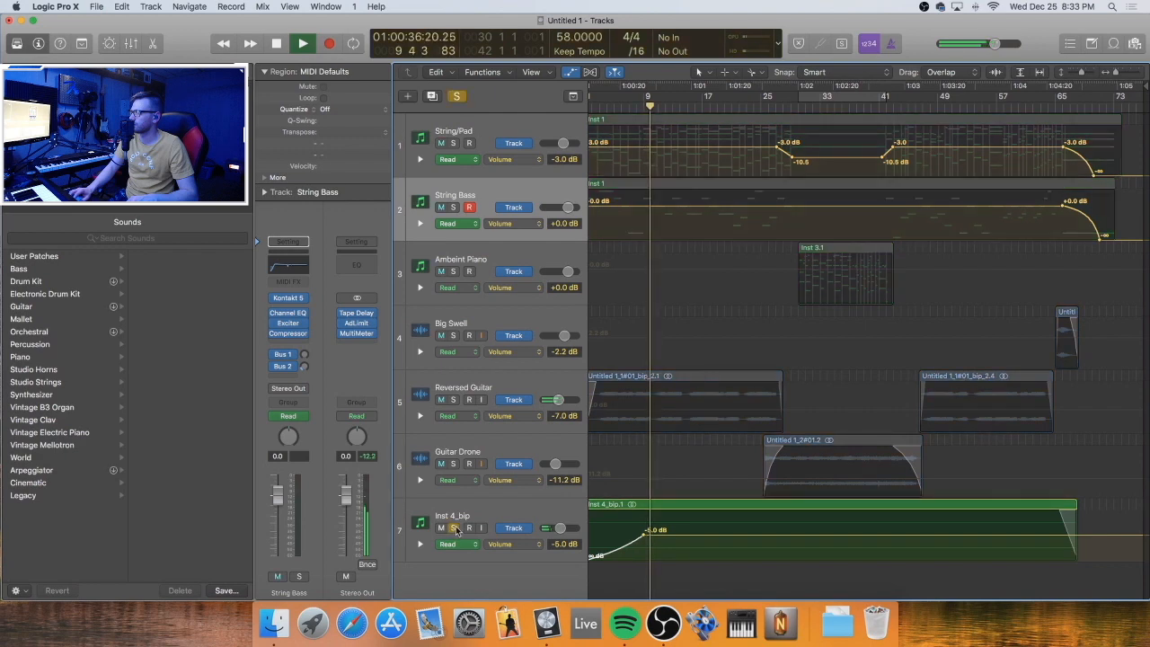
{"action": "left_click", "coordinate": [453, 528]}
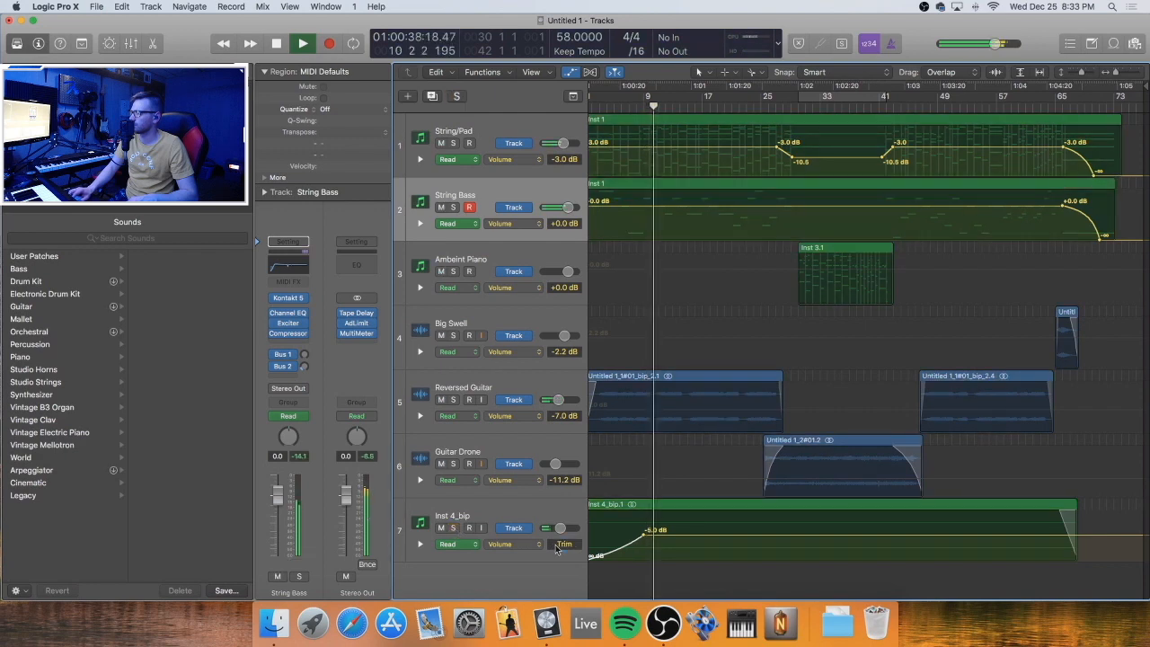
{"action": "left_click_drag", "start_coordinate": [556, 542], "coordinate": [556, 521]}
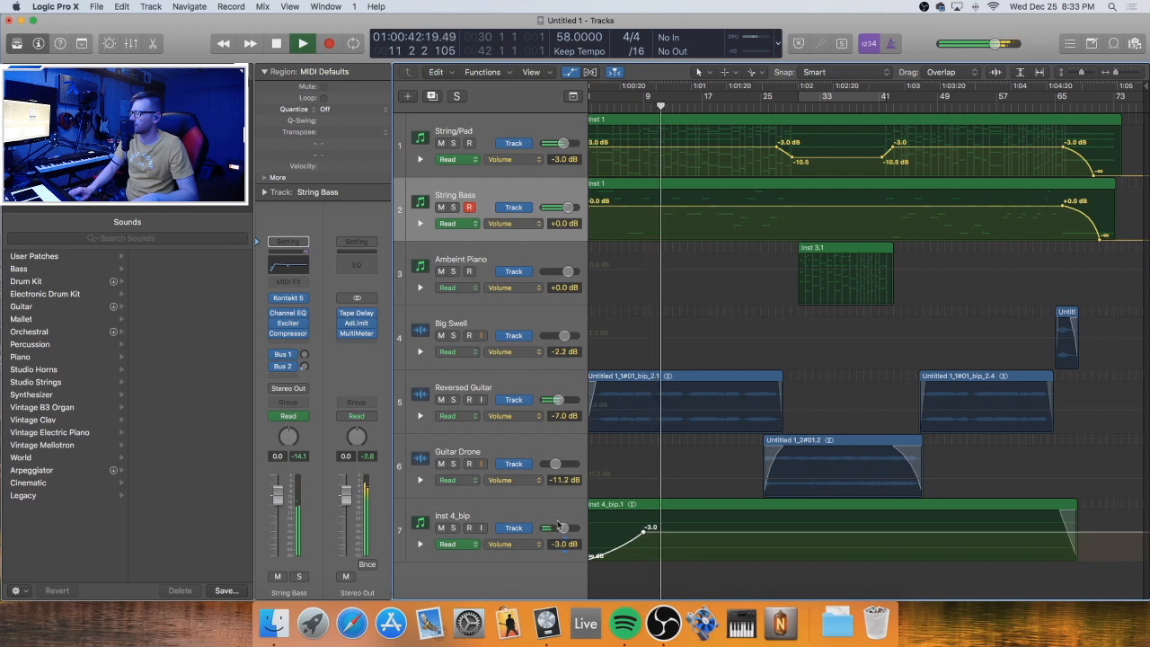
{"action": "scroll", "coordinate": [687, 530], "scroll_direction": "left", "scroll_amount": 2}
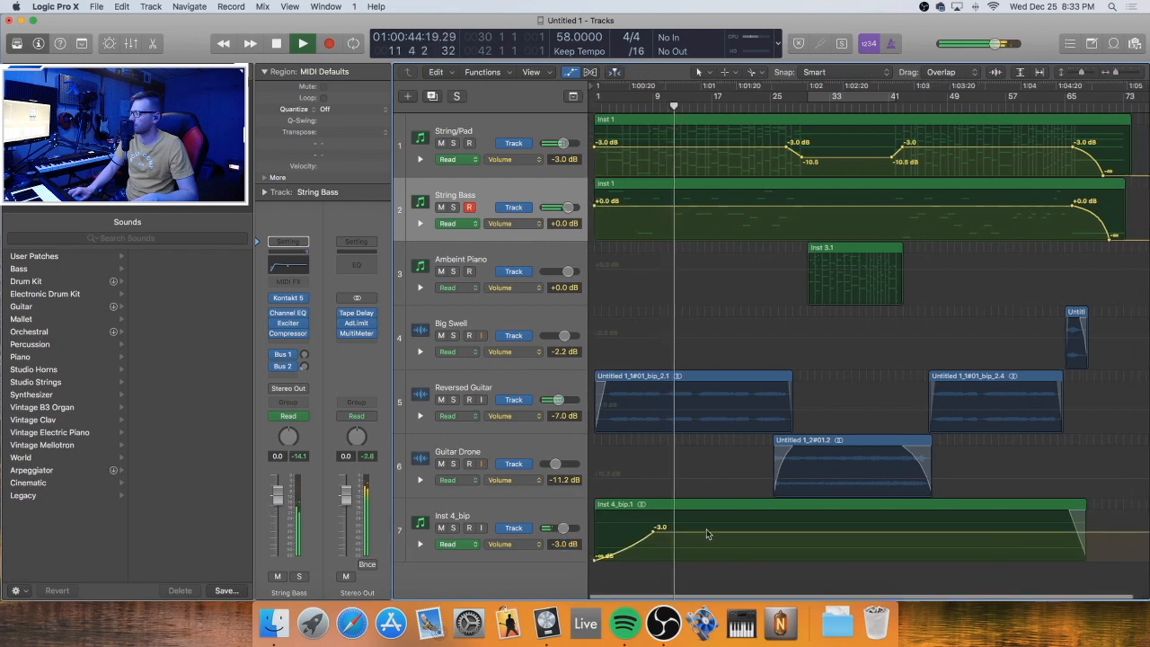
{"action": "left_click_drag", "start_coordinate": [708, 537], "coordinate": [708, 537]}
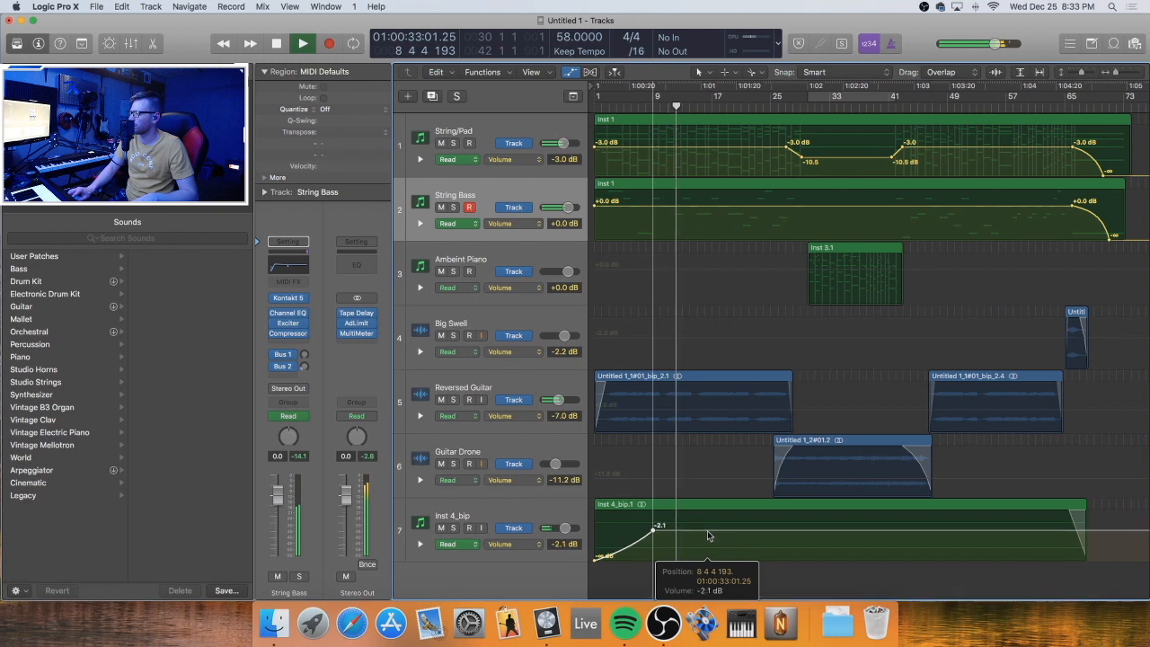
{"action": "left_click", "coordinate": [455, 528]}
{"action": "left_click", "coordinate": [455, 528]}
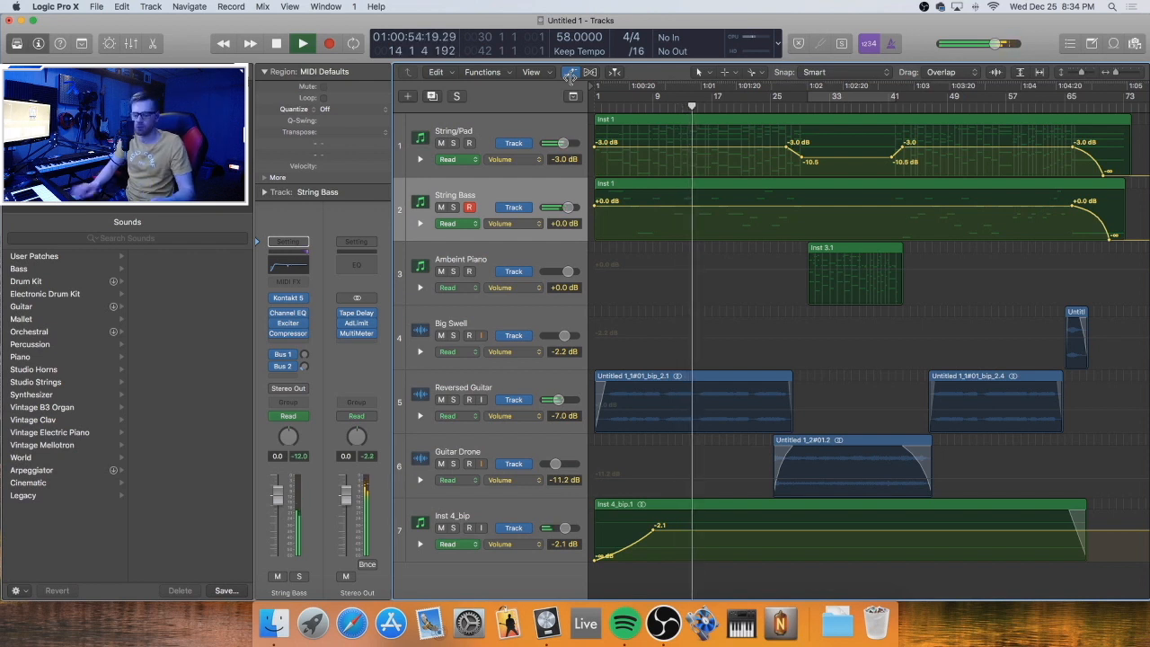
Hide the automation, move the Big Swell region to start at about bar 66, and move the project end to about bar 74
{"action": "scroll", "coordinate": [571, 79], "scroll_direction": "left", "scroll_amount": 1}
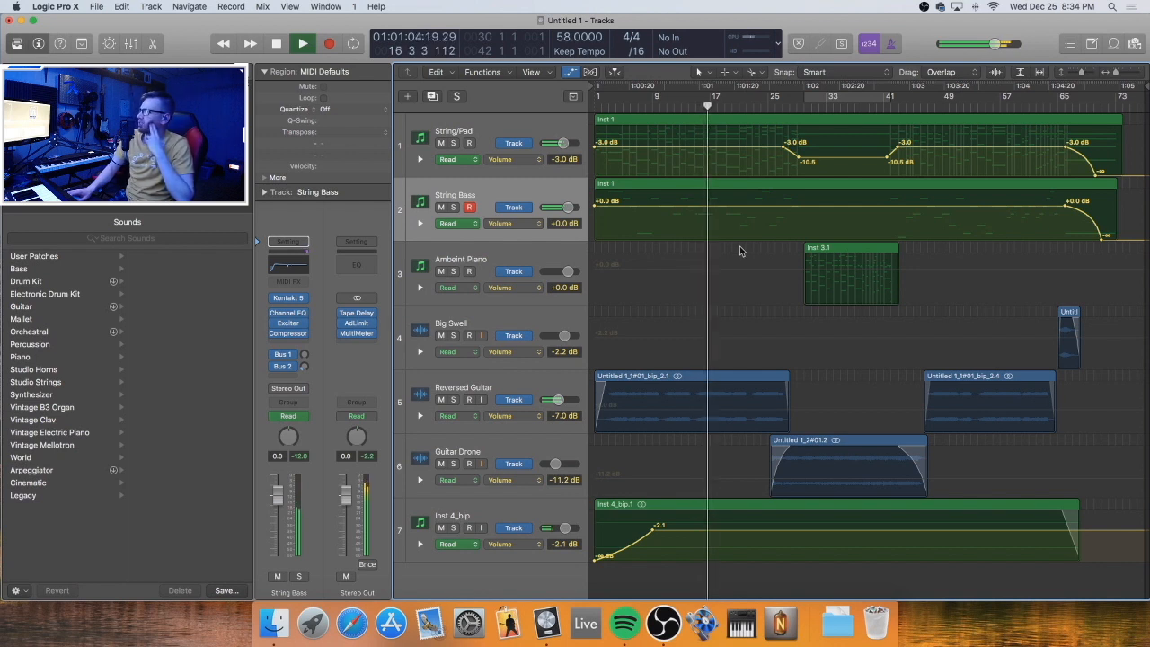
{"action": "key", "text": "a"}
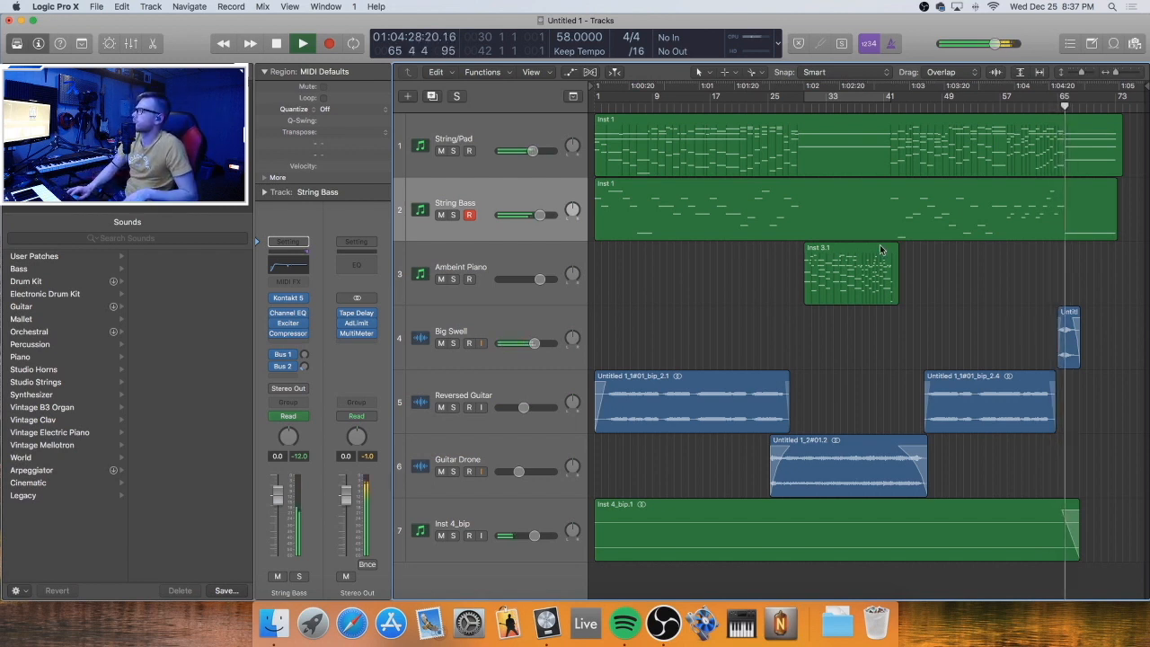
{"action": "left_click_drag", "start_coordinate": [1069, 350], "coordinate": [1080, 348]}
{"action": "left_click", "coordinate": [1048, 343]}
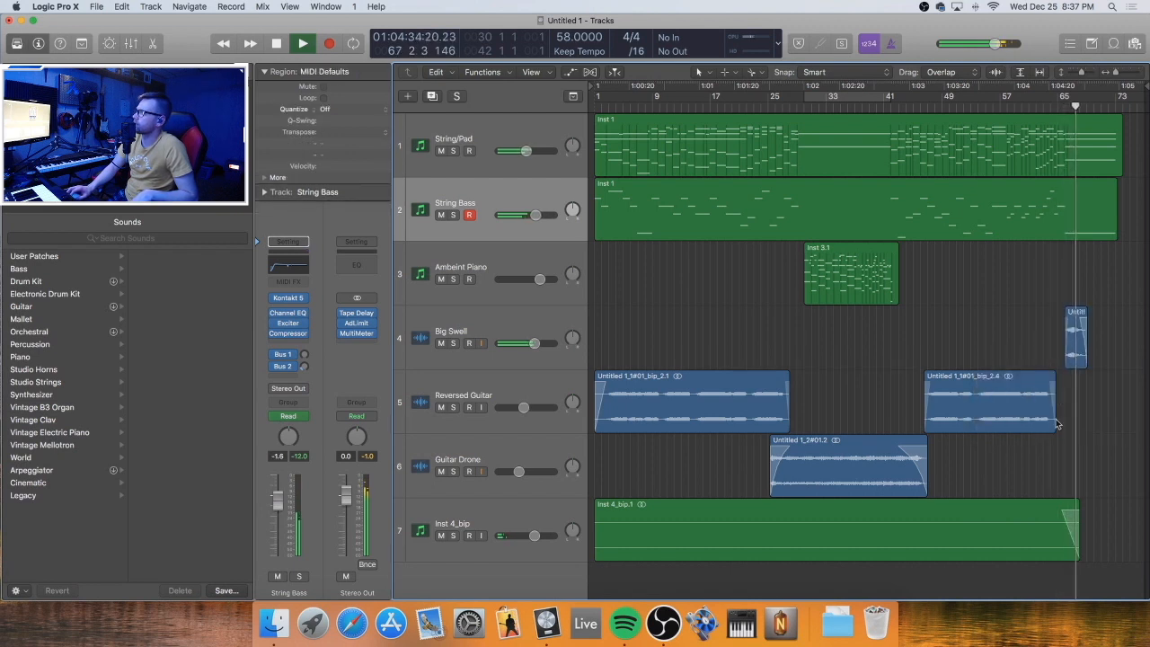
{"action": "left_click", "coordinate": [1055, 372]}
{"action": "left_click", "coordinate": [1056, 362]}
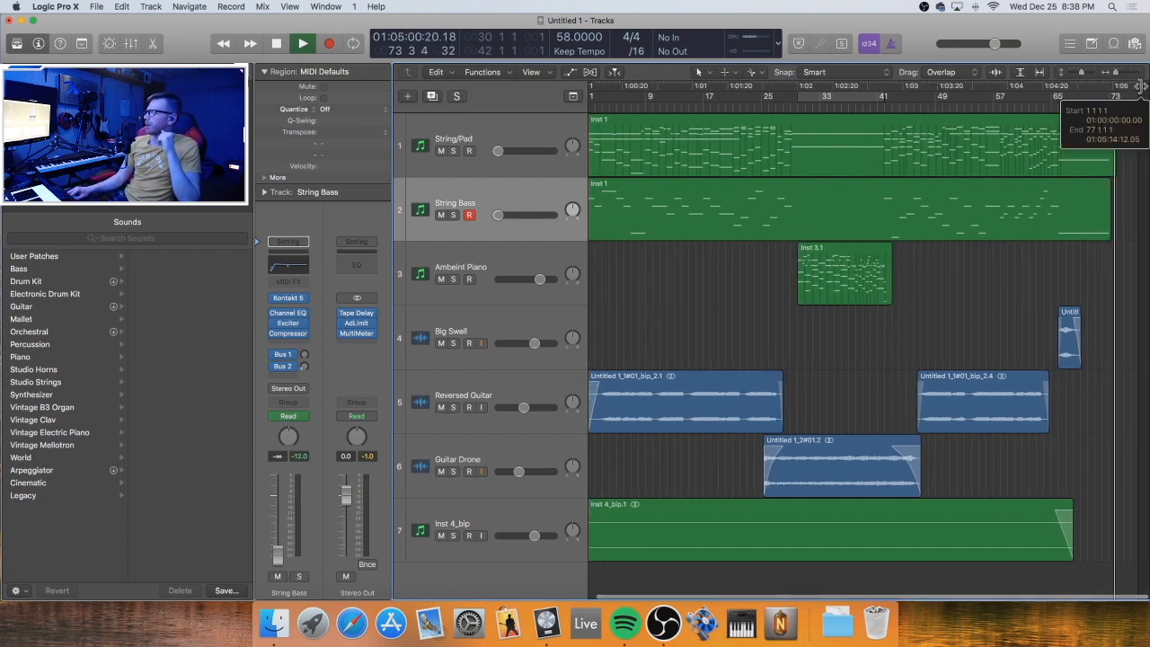
{"action": "left_click_drag", "start_coordinate": [1139, 86], "coordinate": [1100, 213]}
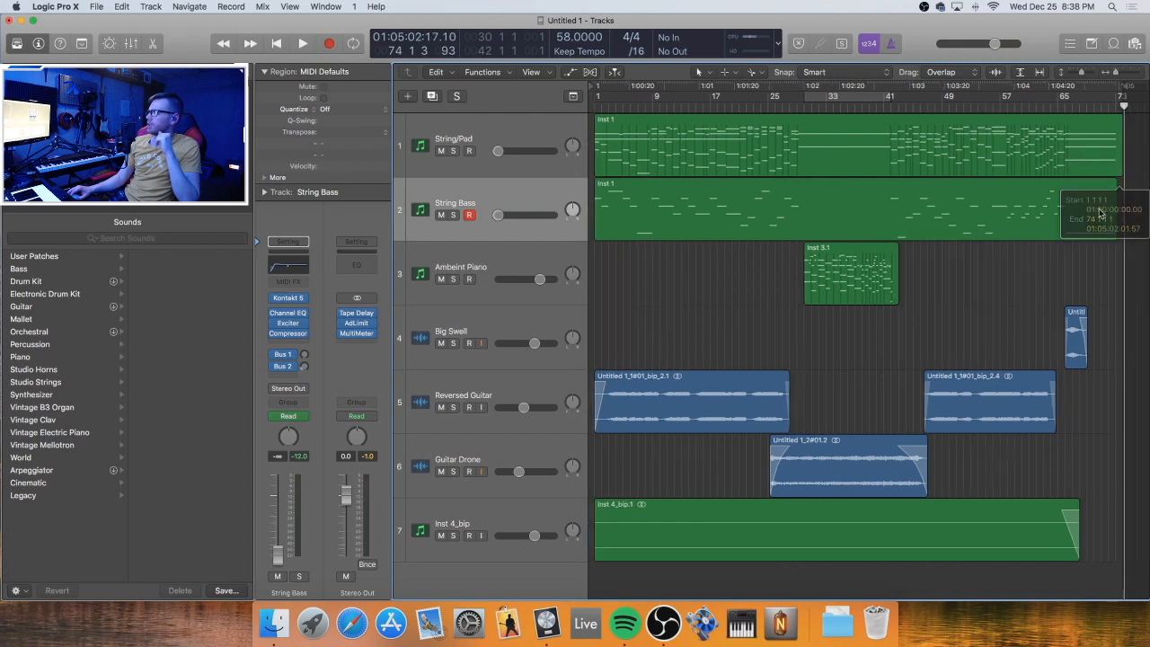
Show the automation, split the String/Pad region at 70 3 1 along with its crossing notes, and delete the part after the cut
{"action": "scroll", "coordinate": [1048, 278], "scroll_direction": "up", "scroll_amount": 3}
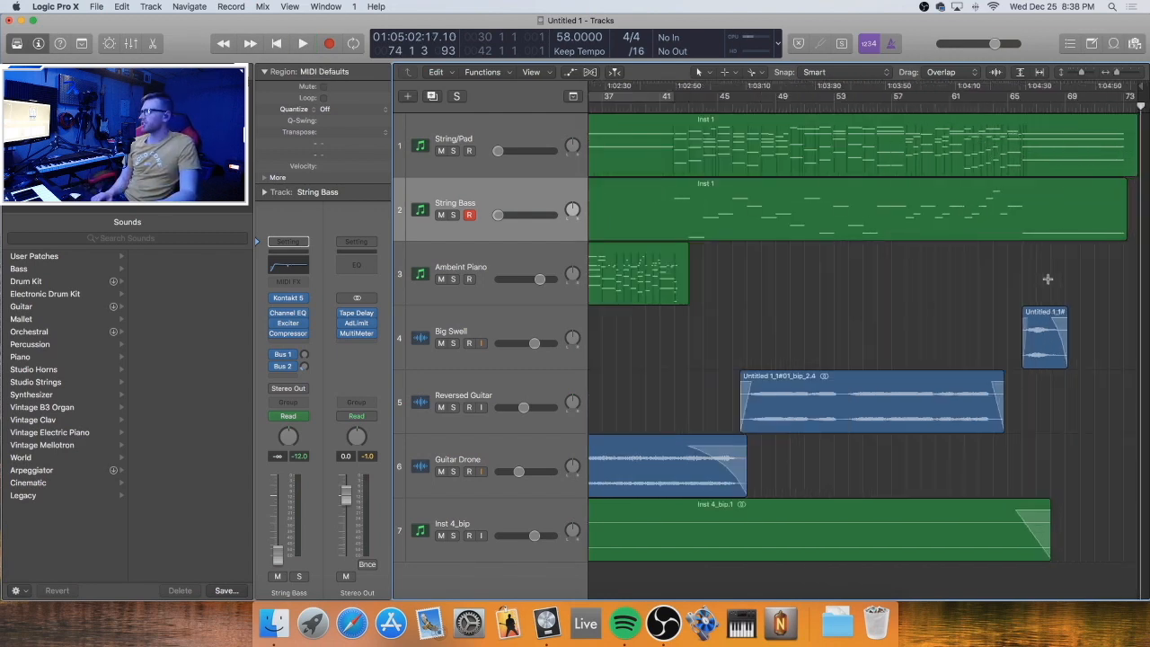
{"action": "scroll", "coordinate": [1048, 279], "scroll_direction": "up", "scroll_amount": 3}
{"action": "left_click", "coordinate": [571, 72]}
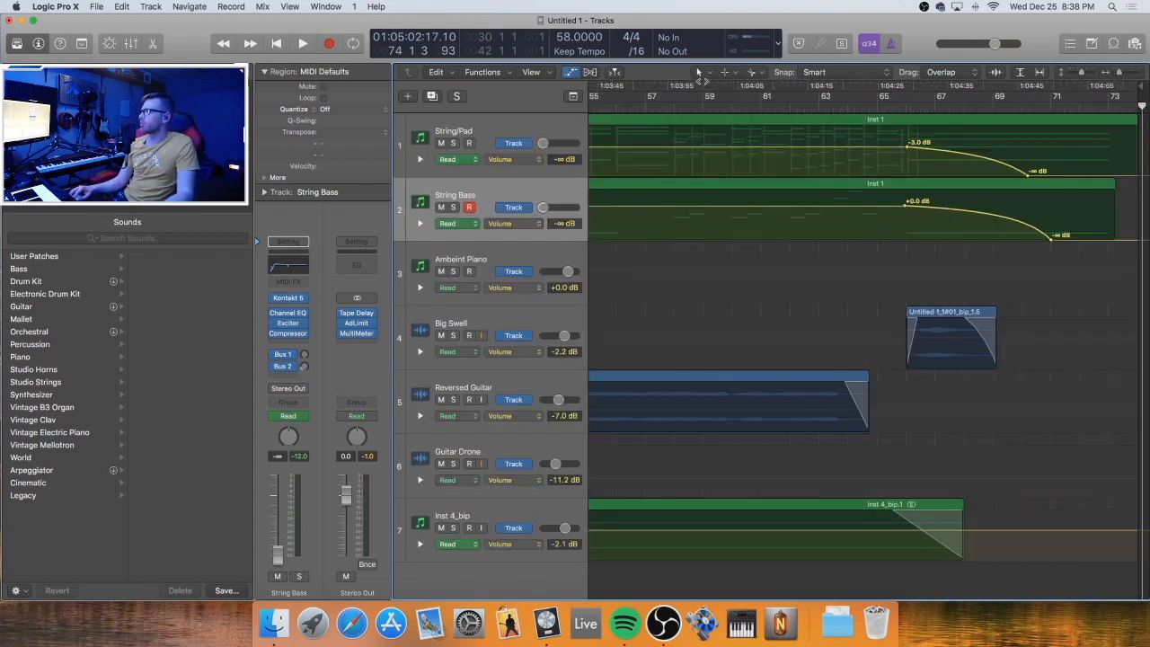
{"action": "left_click_drag", "start_coordinate": [1057, 157], "coordinate": [1034, 257]}
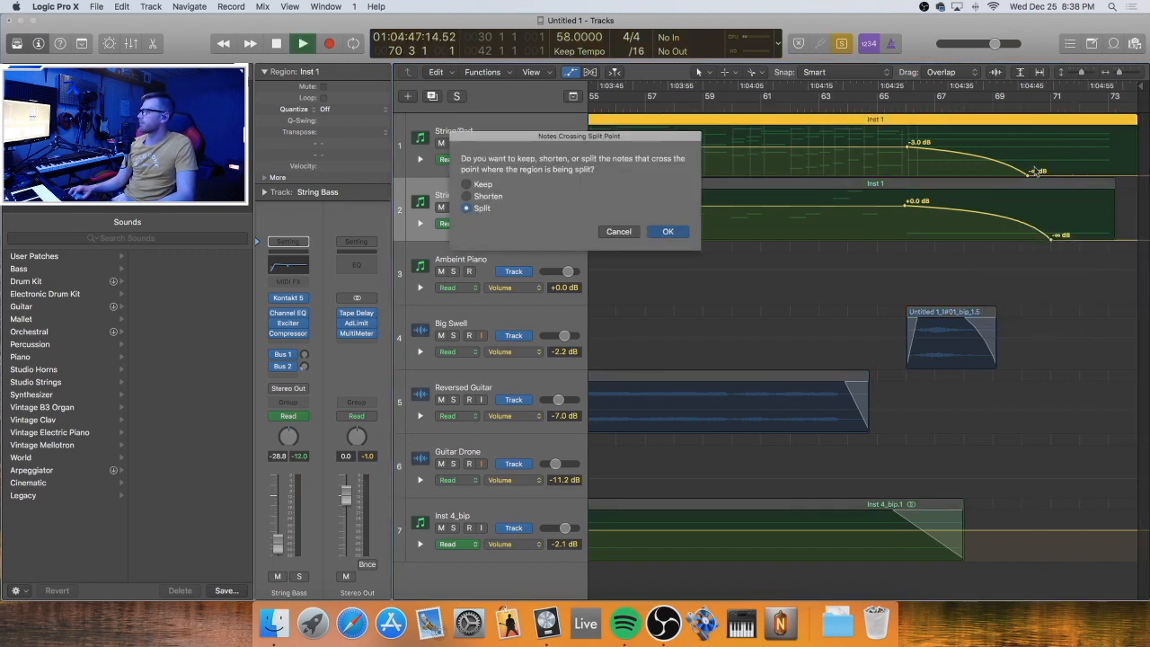
{"action": "key", "text": "Return"}
{"action": "key", "text": "Delete"}
Split the String Bass region at 71 2 1 along with its crossing notes and delete the part after the cut
{"action": "left_click_drag", "start_coordinate": [1053, 193], "coordinate": [1067, 217]}
{"action": "key", "text": "Return"}
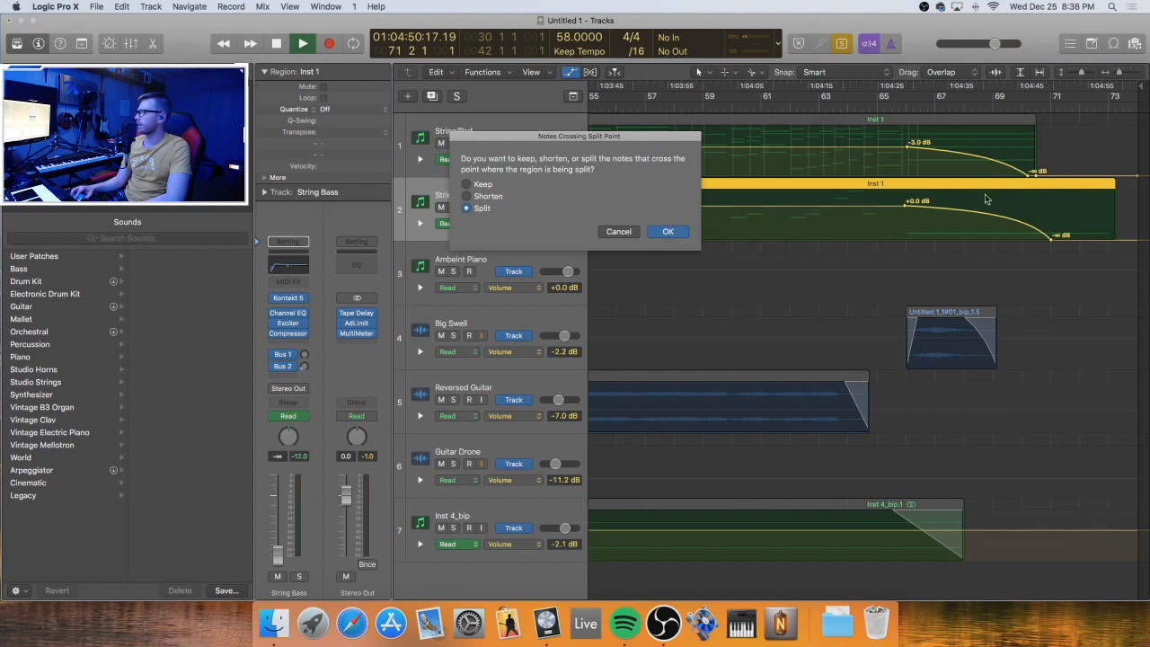
{"action": "key", "text": "Return"}
{"action": "key", "text": "Delete"}
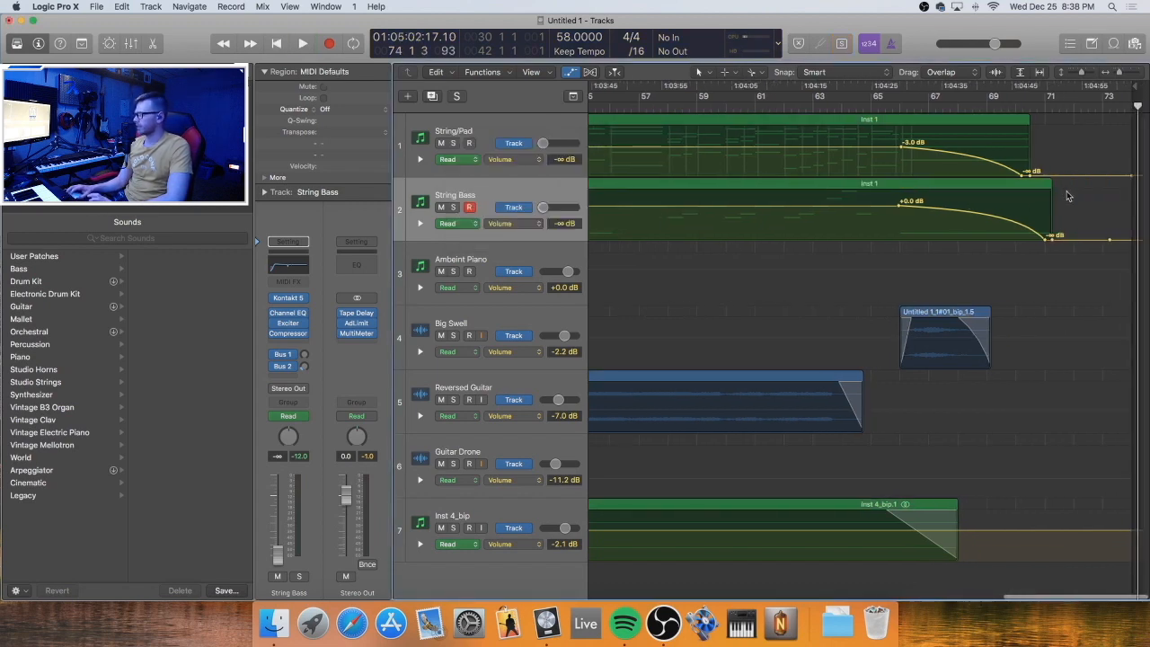
Set the project end to 71 2 1 1 and play the whole arrangement from the beginning
{"action": "mouse_move", "coordinate": [1136, 87]}
{"action": "left_mouse_down"}
{"action": "mouse_move", "coordinate": [1105, 179]}
{"action": "mouse_move", "coordinate": [1057, 244]}
{"action": "left_mouse_up"}
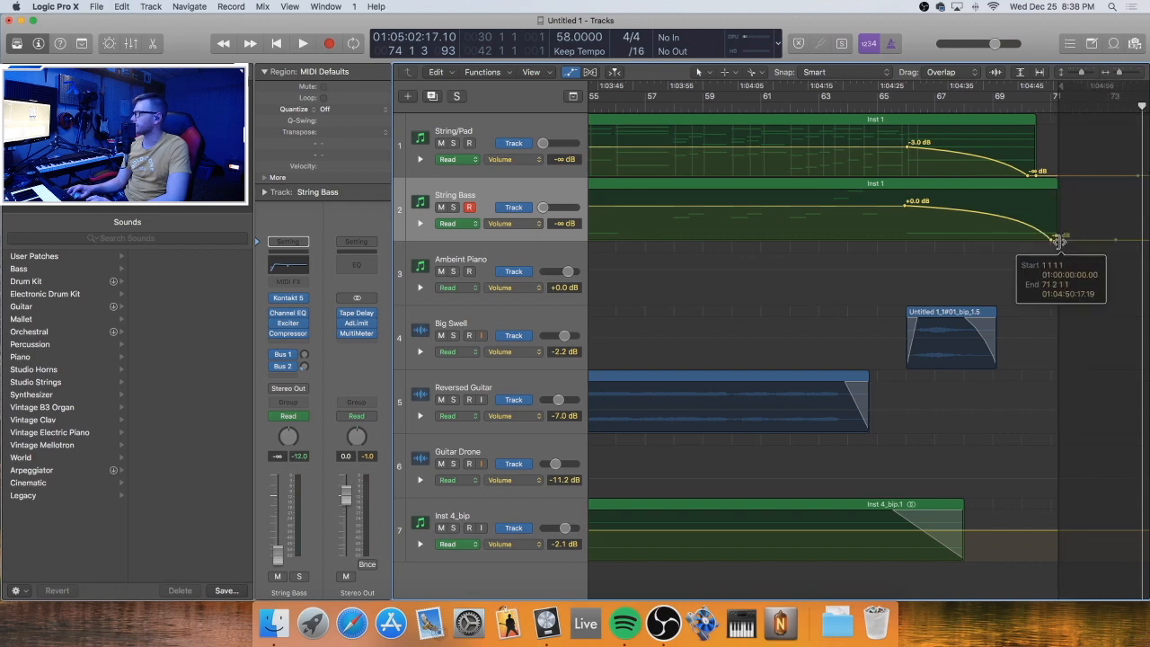
{"action": "key", "text": "z"}
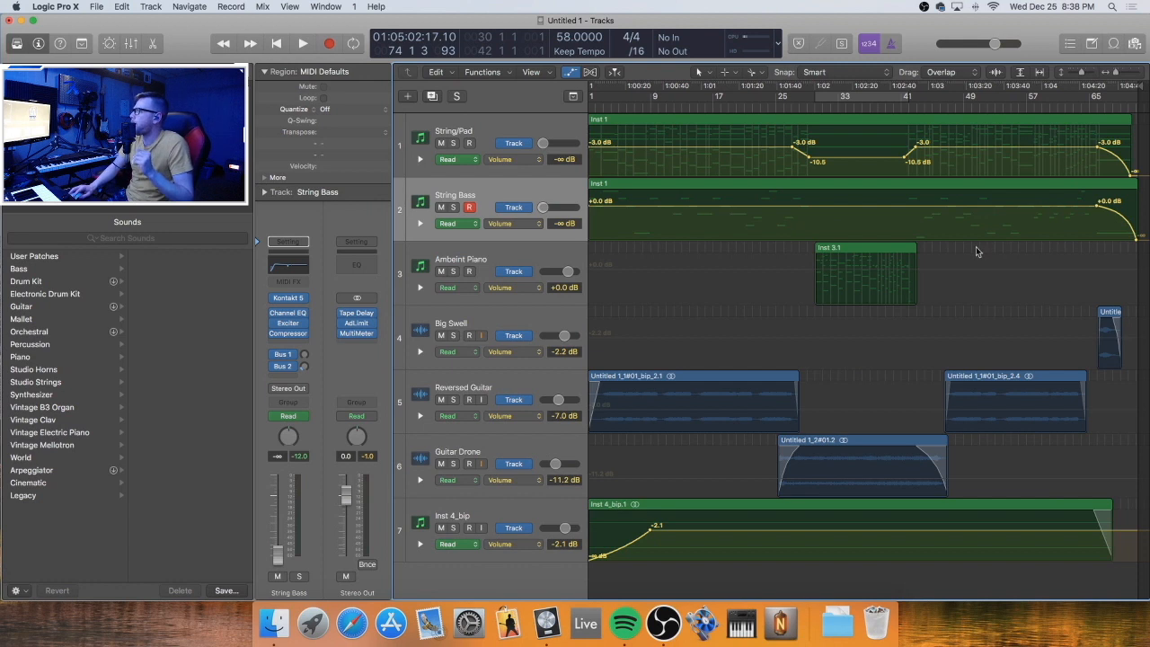
{"action": "key", "text": "Return"}
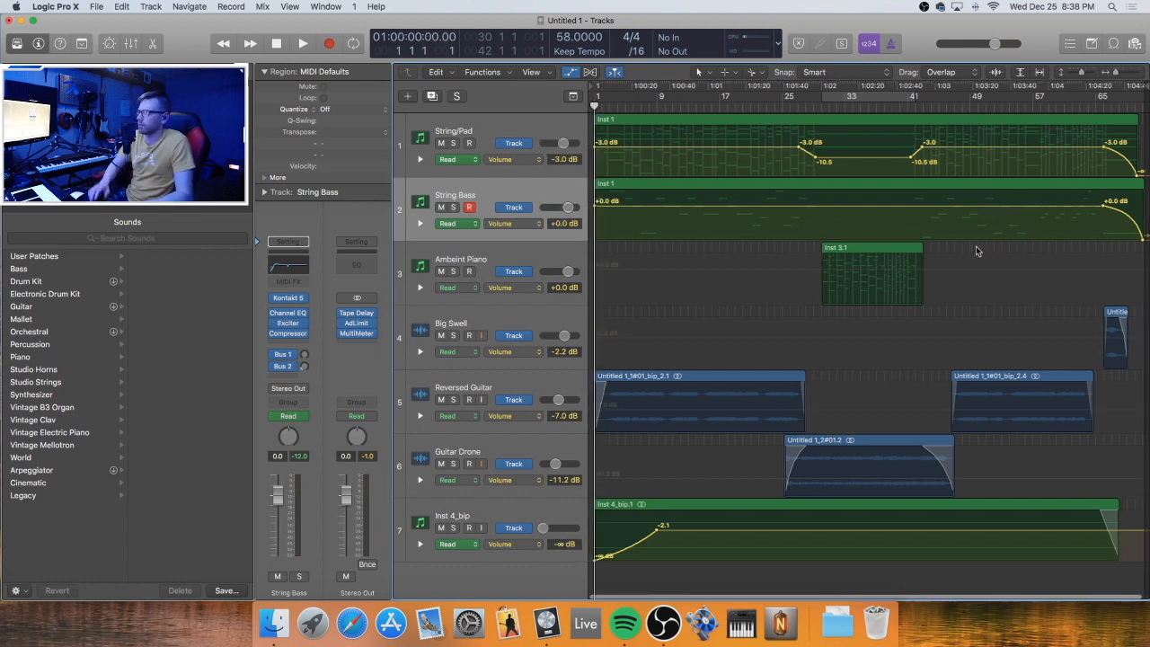
{"action": "key", "text": "space"}
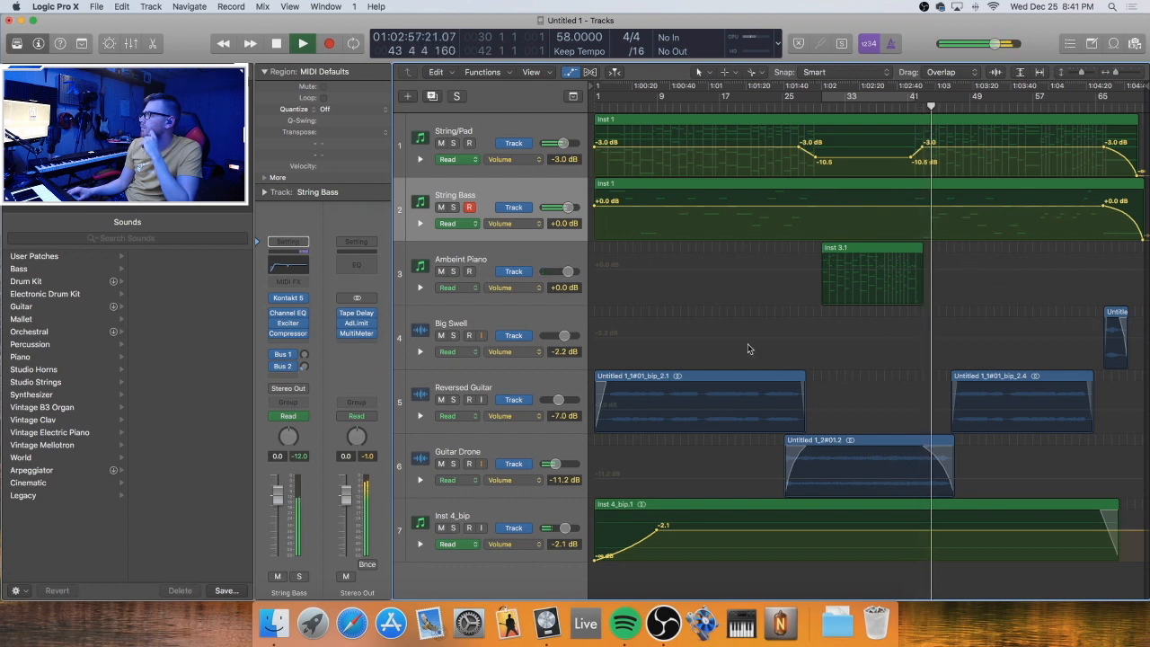
Hide the automation and open the Ambeint Piano region's notes in the Piano Roll
{"action": "scroll", "coordinate": [1026, 301], "scroll_direction": "right", "scroll_amount": 1}
{"action": "key", "text": "super+Right"}
{"action": "key", "text": "super+Right"}
{"action": "key", "text": "super+Right"}
{"action": "key", "text": "super+Right"}
{"action": "key", "text": "super+Right"}
{"action": "key", "text": "super+Right"}
{"action": "key", "text": "super+Right"}
{"action": "key", "text": "super+Right"}
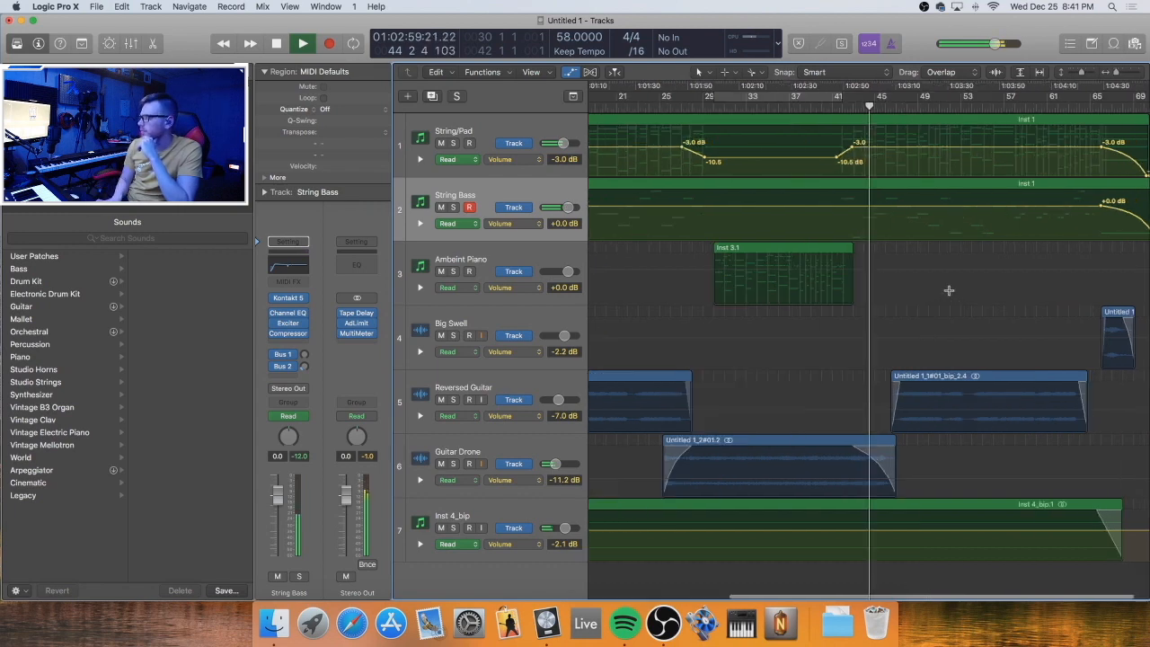
{"action": "key", "text": "Right"}
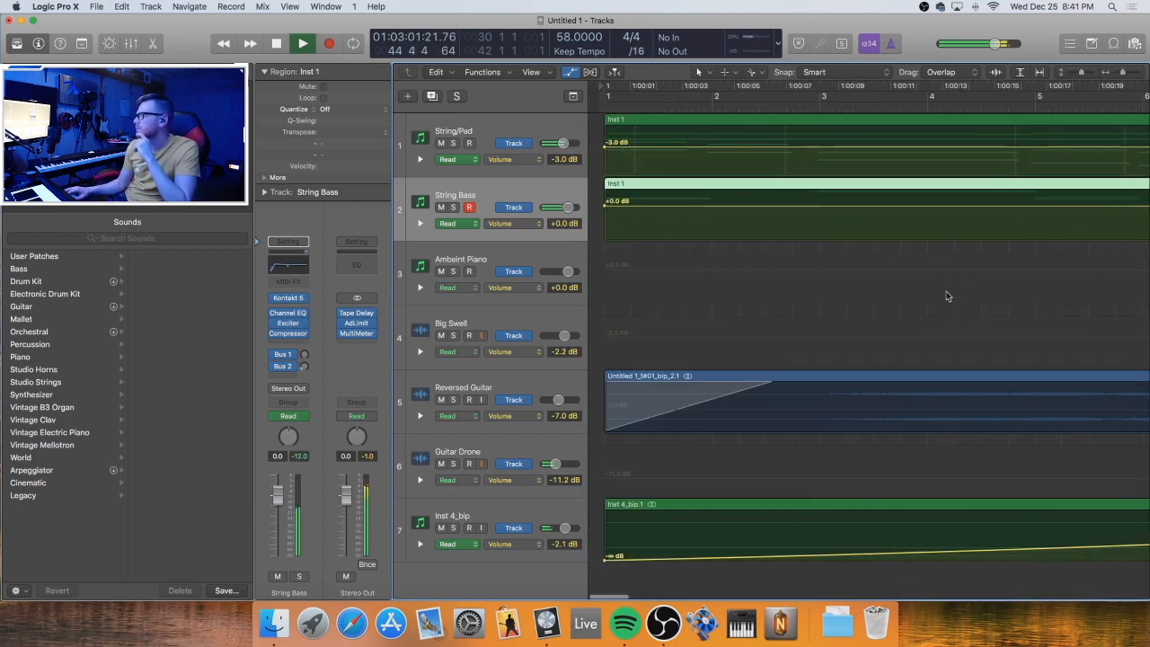
{"action": "scroll", "coordinate": [945, 295], "scroll_direction": "right", "scroll_amount": 20}
{"action": "scroll", "coordinate": [938, 291], "scroll_direction": "left", "scroll_amount": 15}
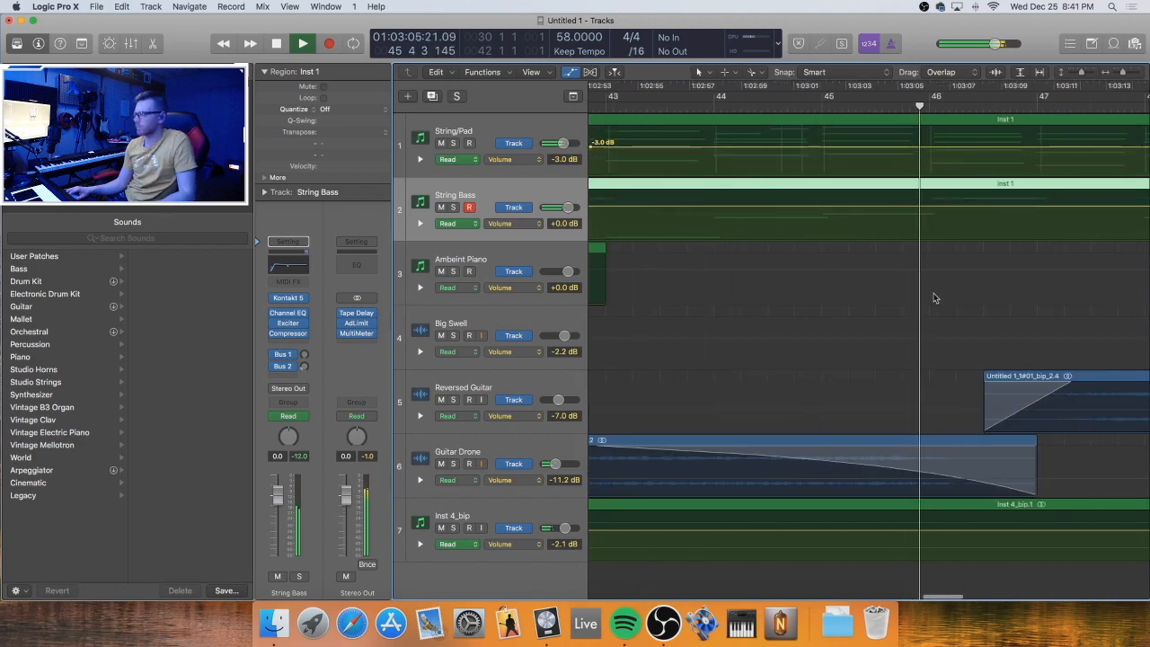
{"action": "key", "text": "a"}
{"action": "scroll", "coordinate": [808, 272], "scroll_direction": "left", "scroll_amount": 2}
{"action": "left_click", "coordinate": [676, 273]}
{"action": "double_click", "coordinate": [675, 268]}
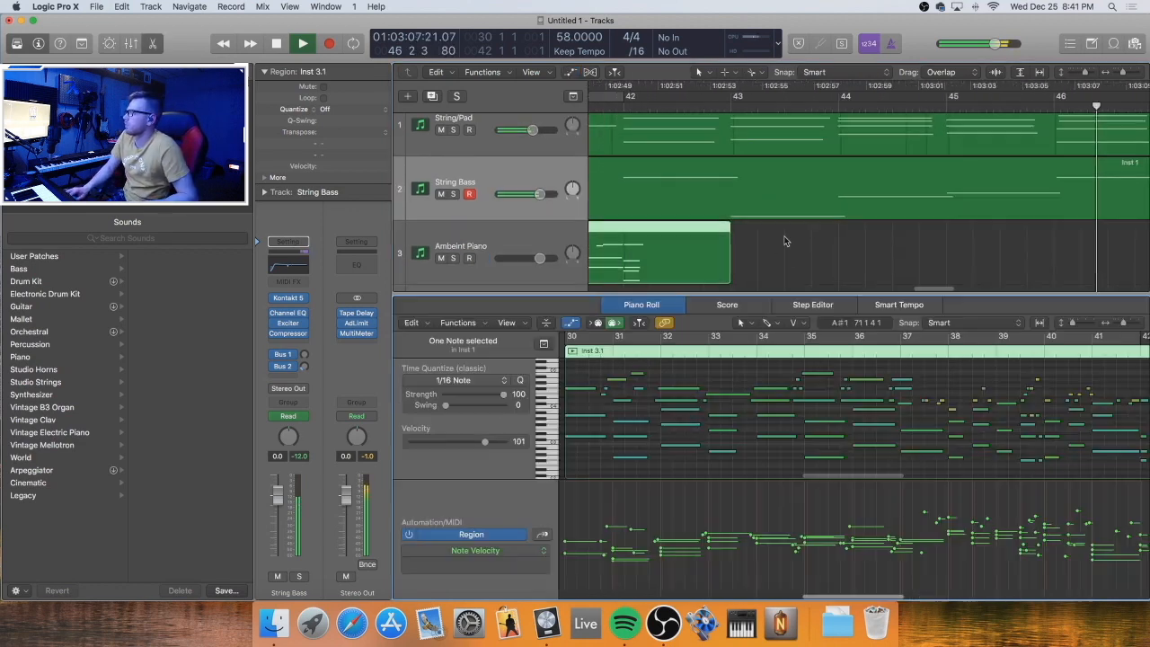
Lengthen the last four-note chord of the Ambeint Piano region from bar 42 to the region's end, and show the track automation
{"action": "left_click_drag", "start_coordinate": [766, 384], "coordinate": [756, 483]}
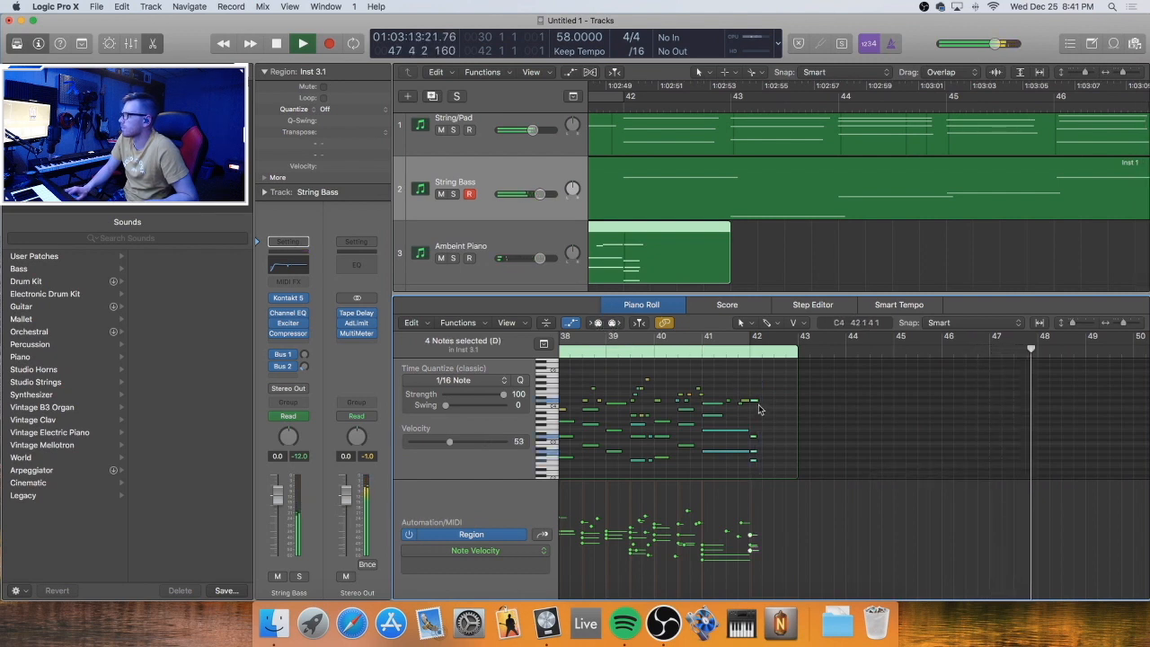
{"action": "left_click_drag", "start_coordinate": [756, 405], "coordinate": [781, 400]}
{"action": "left_click", "coordinate": [809, 439]}
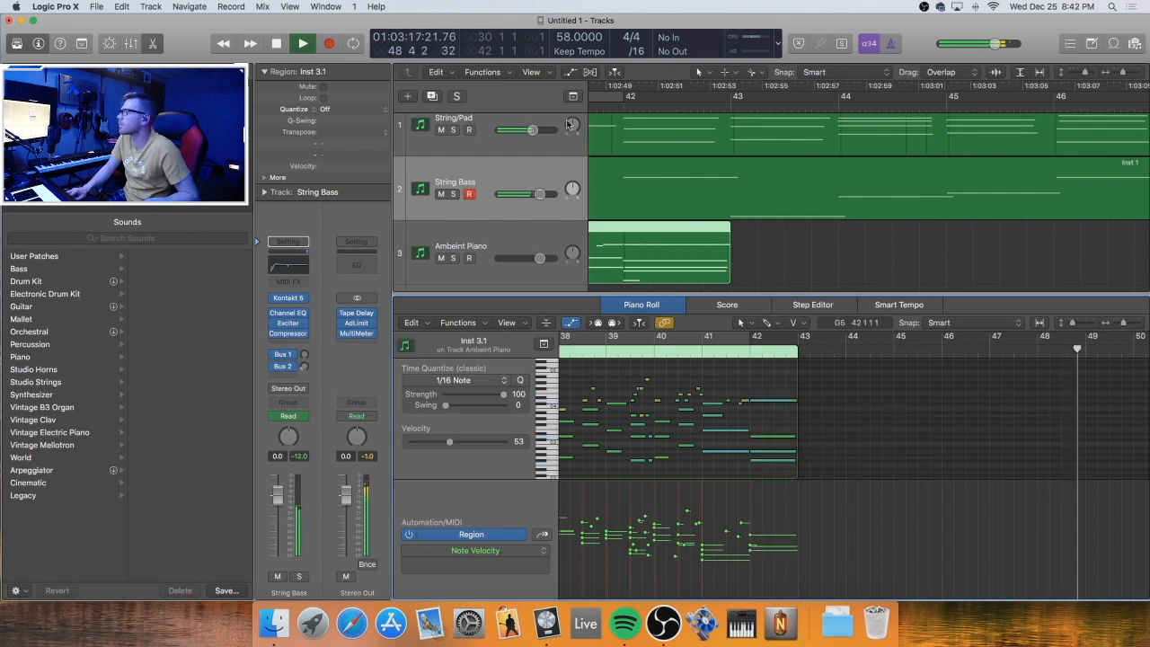
{"action": "key", "text": "a"}
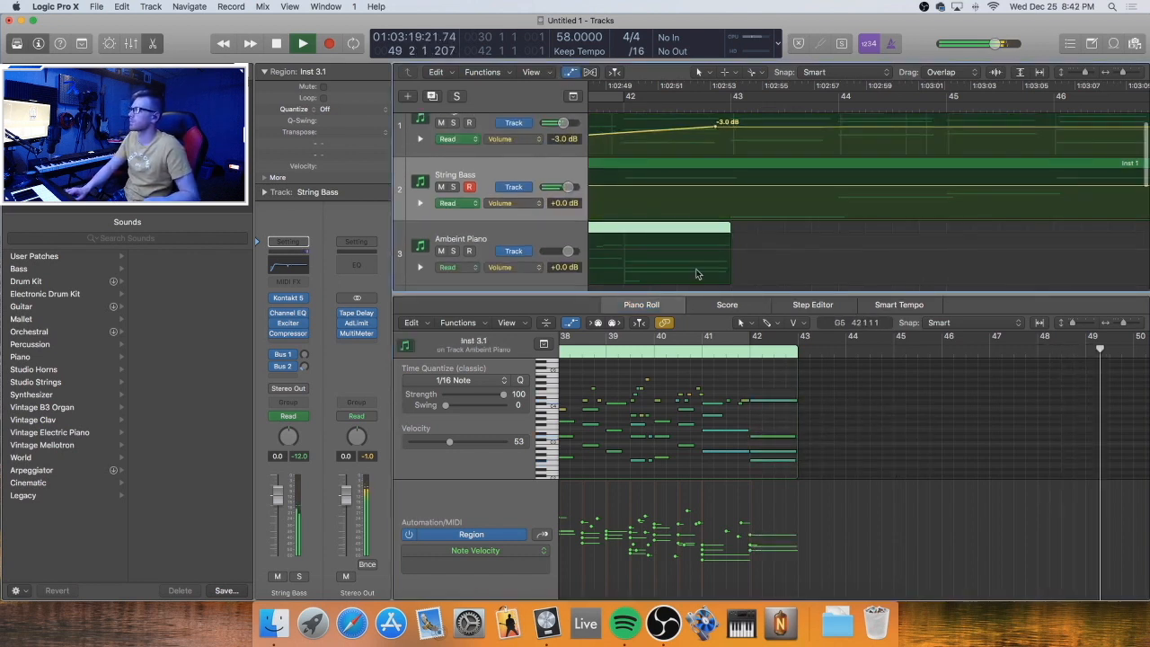
Fade the Ambeint Piano volume automation from +0.0 dB at bar 42 to -∞ dB at the region's end, bending the fade line upward
{"action": "left_click", "coordinate": [625, 249]}
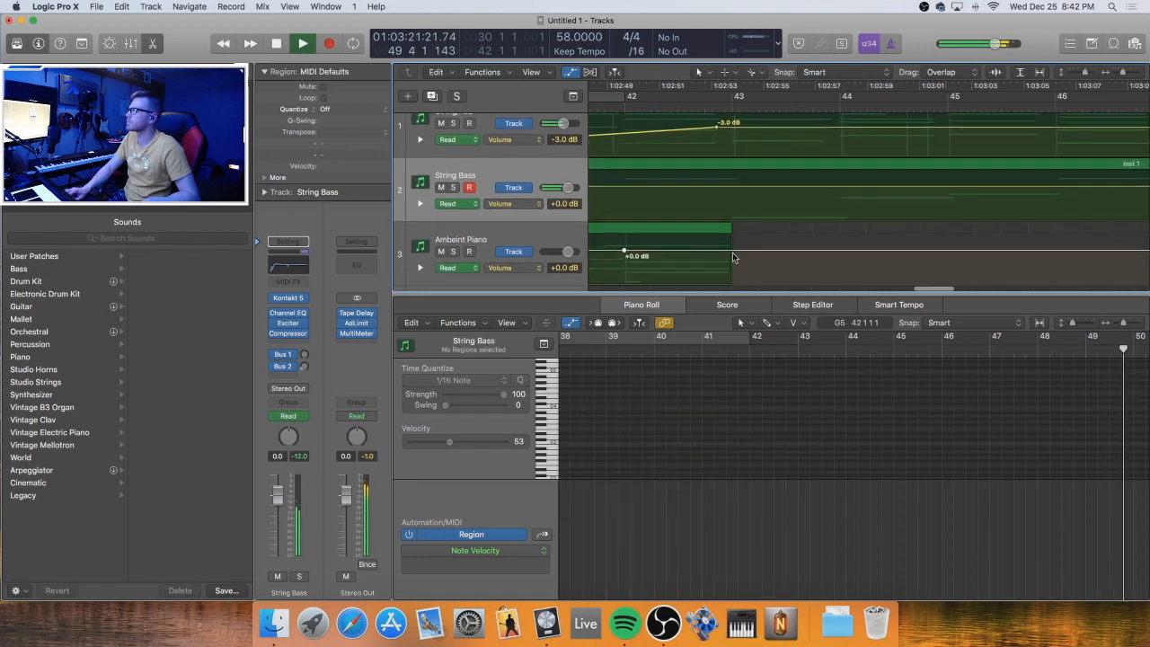
{"action": "left_click_drag", "start_coordinate": [731, 251], "coordinate": [729, 311]}
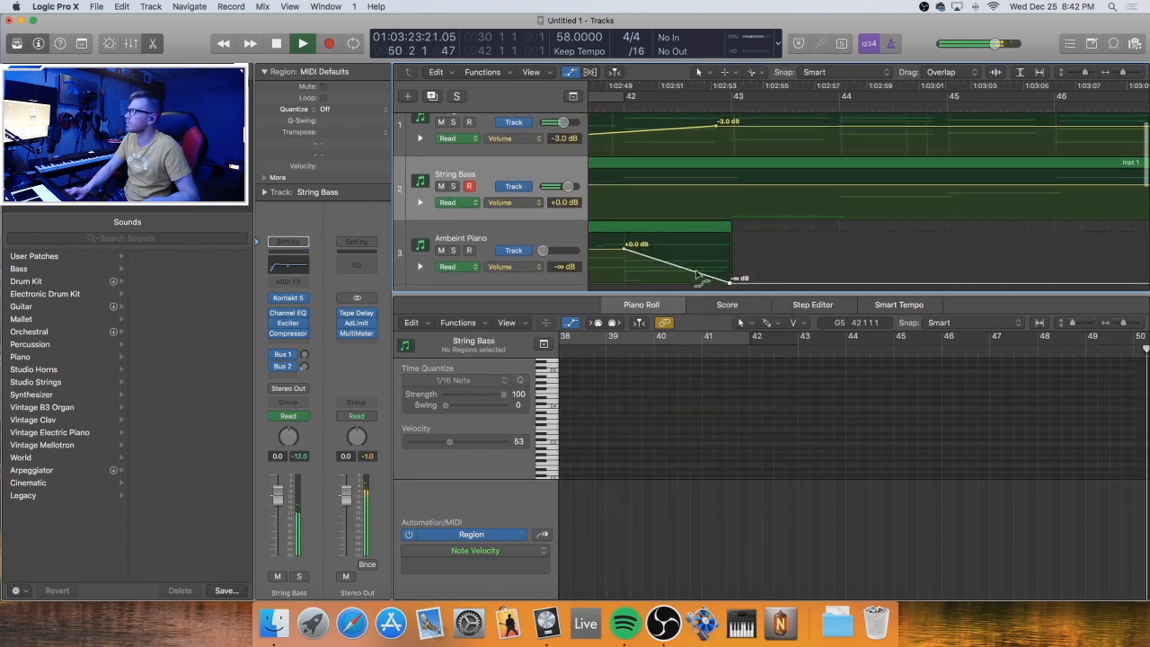
{"action": "left_click_drag", "start_coordinate": [699, 271], "coordinate": [699, 238]}
Hide the automation and the Piano Roll to fit the whole arrangement in view, and stop playback at the project end
{"action": "scroll", "coordinate": [703, 234], "scroll_direction": "left", "scroll_amount": 10}
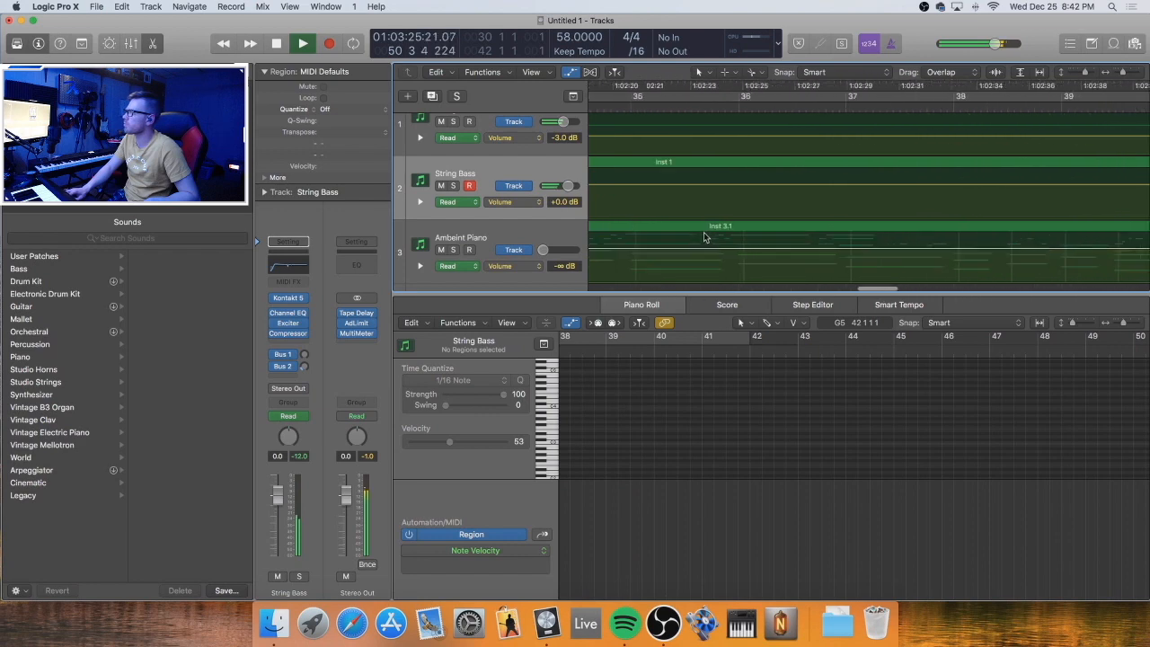
{"action": "scroll", "coordinate": [705, 237], "scroll_direction": "left", "scroll_amount": 5}
{"action": "scroll", "coordinate": [710, 239], "scroll_direction": "right", "scroll_amount": 4}
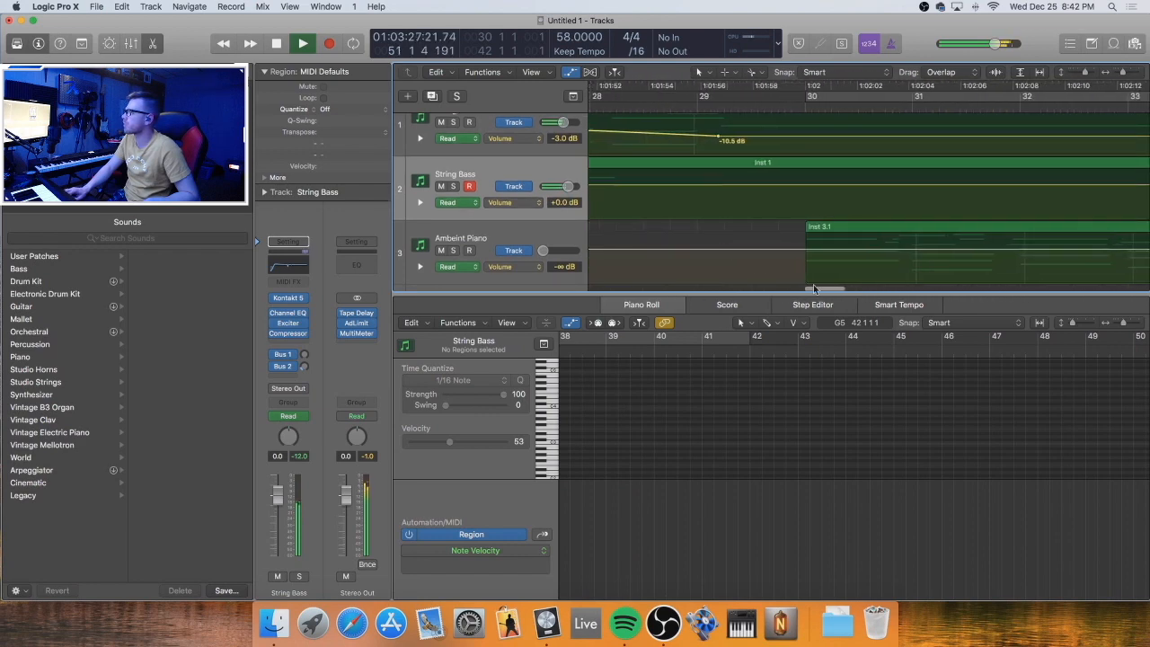
{"action": "key", "text": "a"}
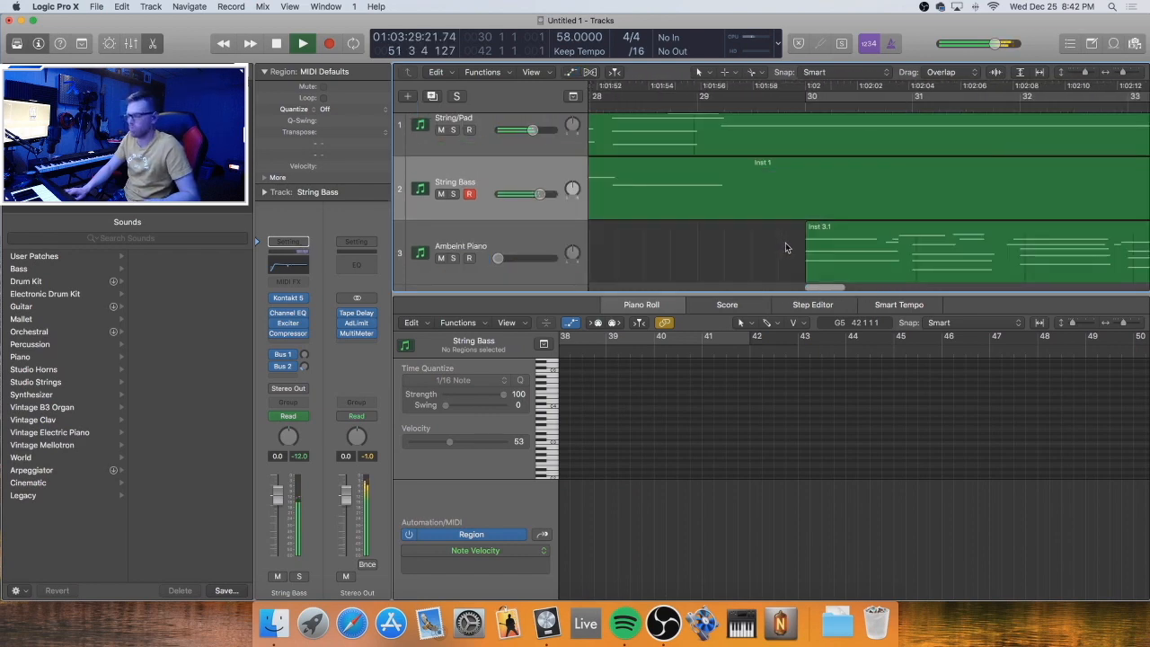
{"action": "key", "text": "z"}
{"action": "key", "text": "p"}
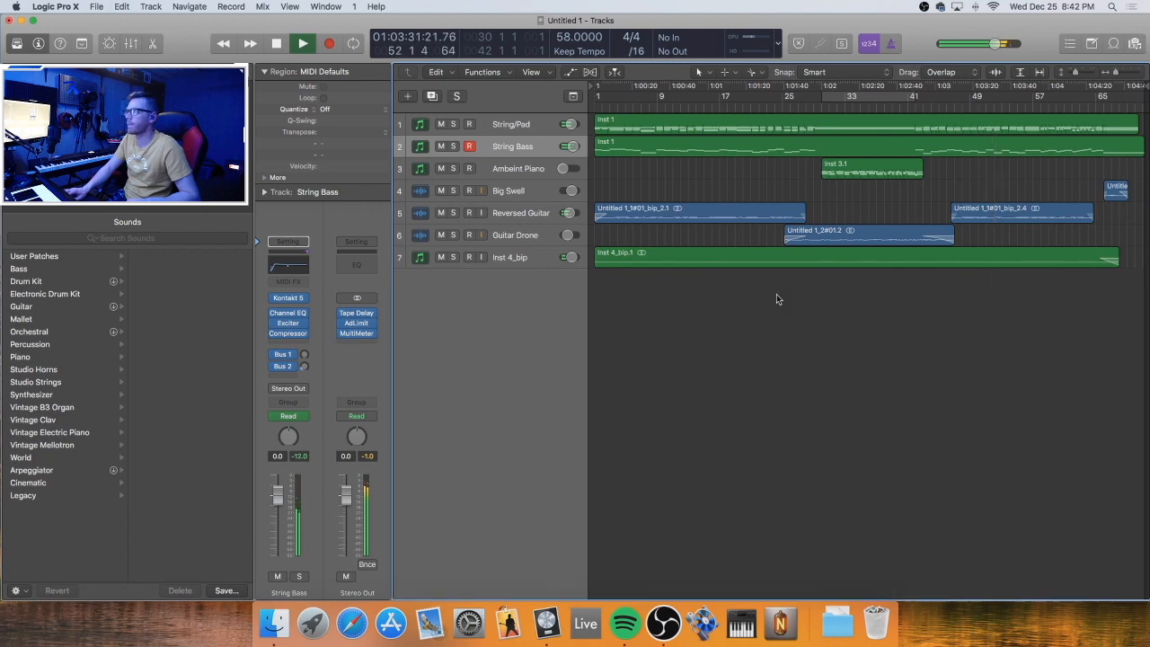
{"action": "key", "text": "z"}
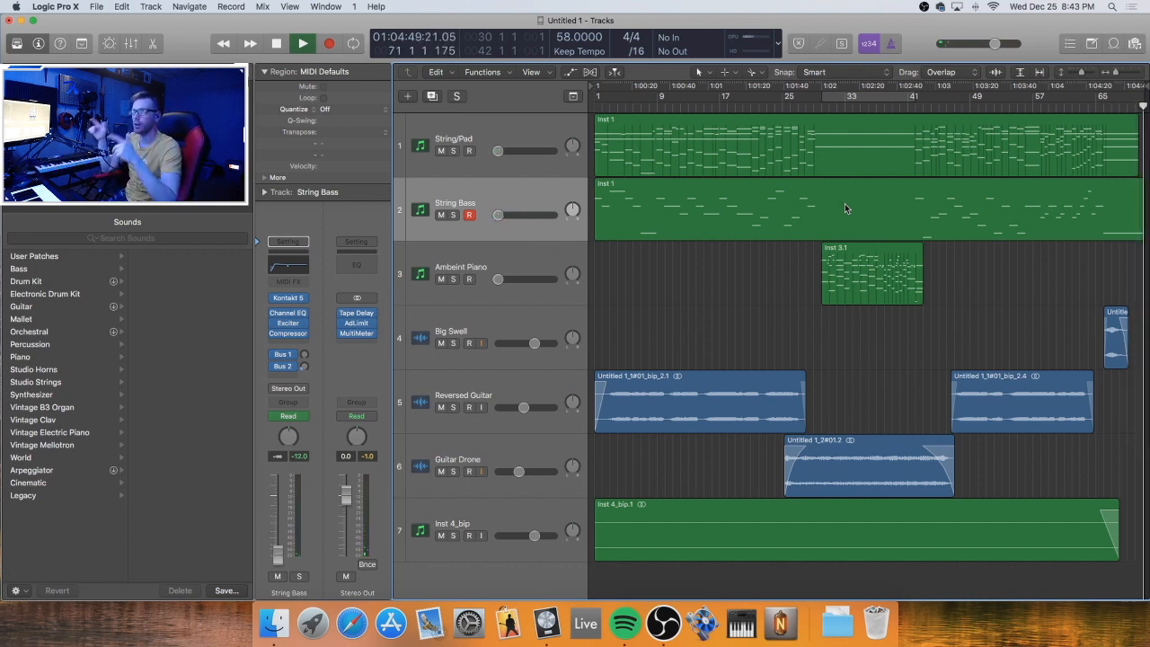
{"action": "key", "text": "space"}
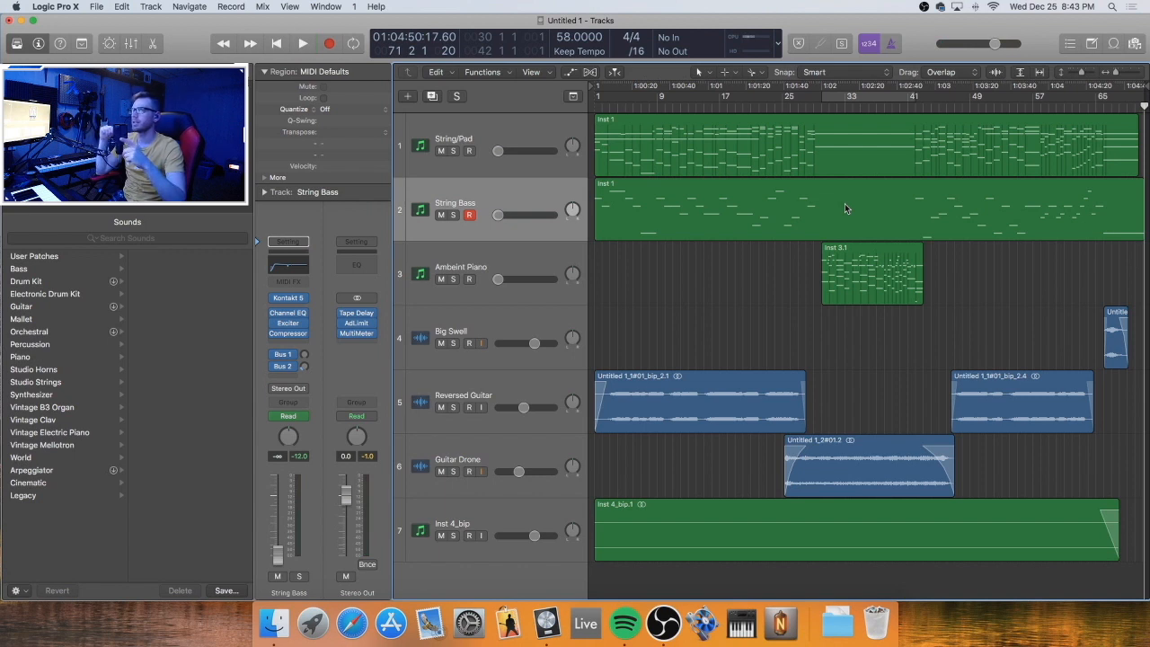